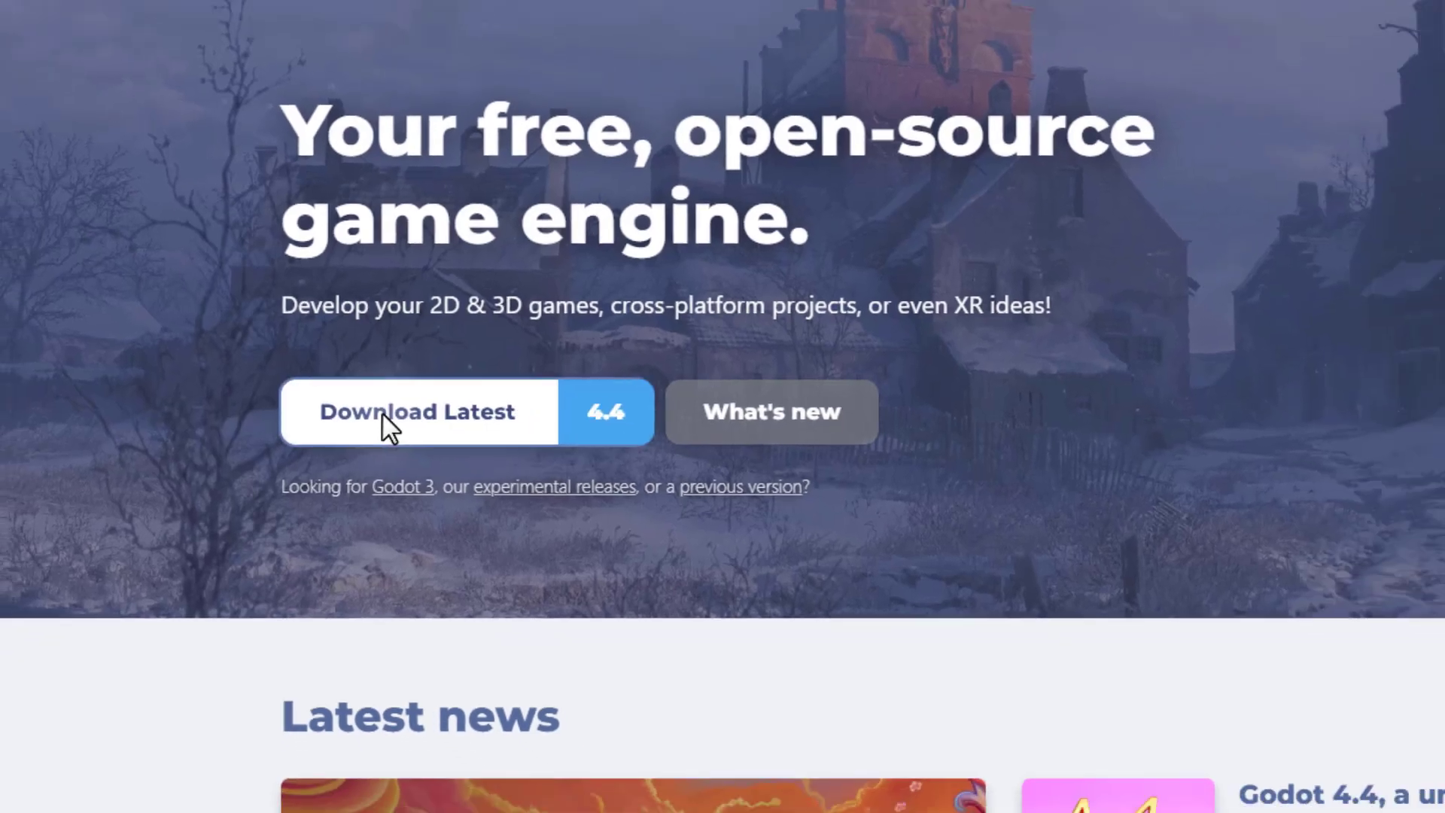
# Download the latest Godot Engine 4.4 build for Windows from the Godot website.
pyautogui.click(382, 412)
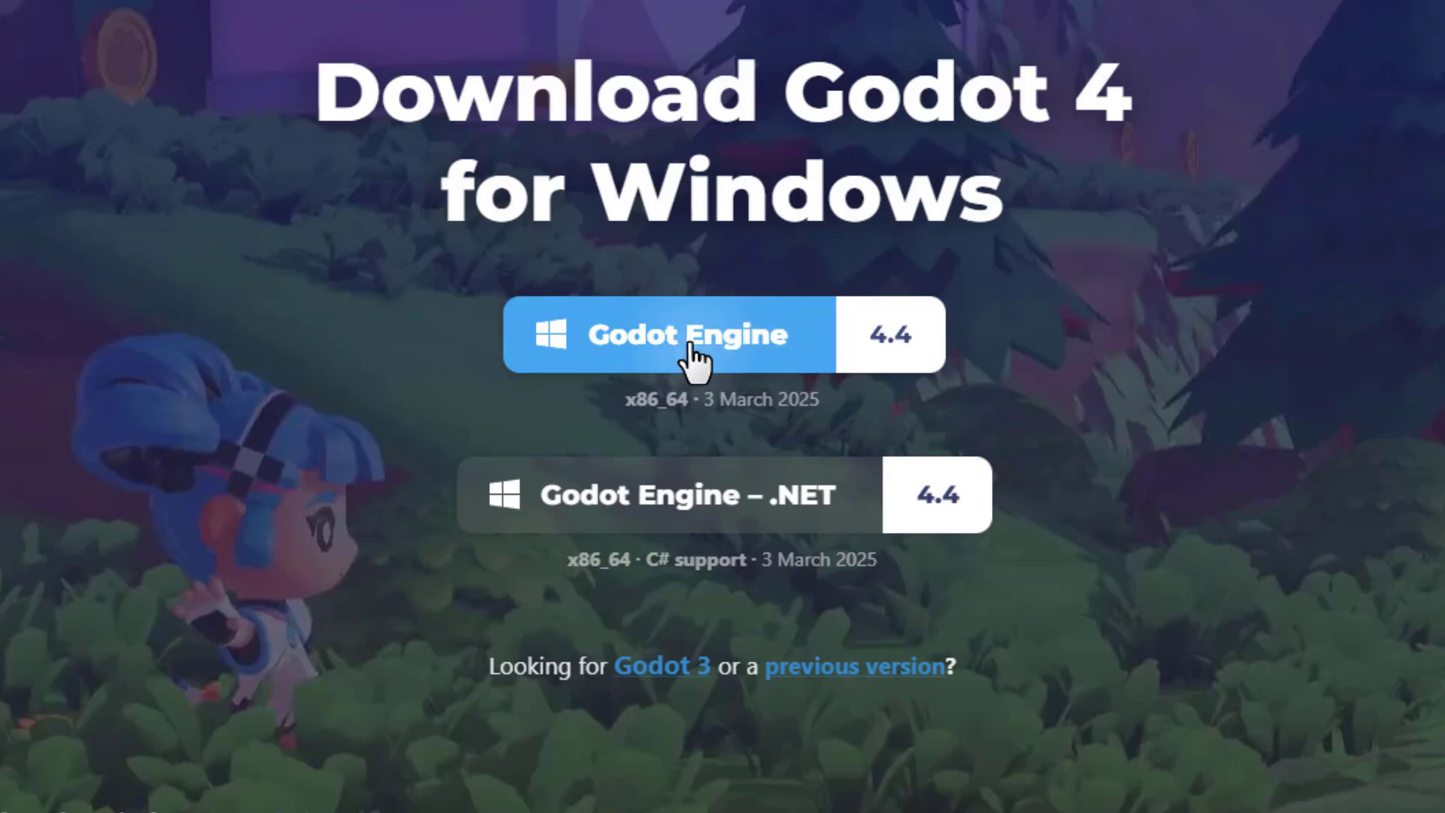
pyautogui.click(692, 352)
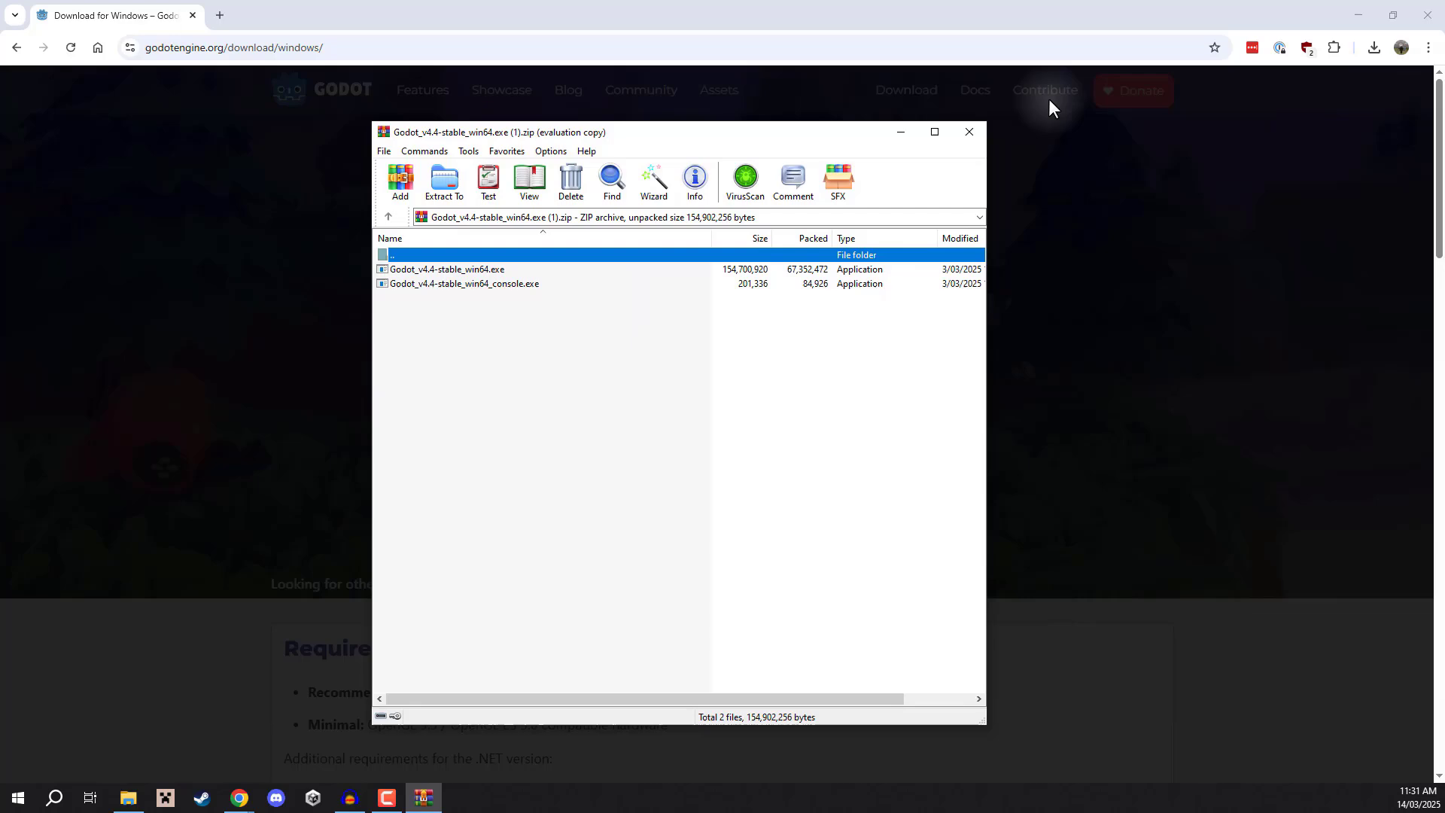
# Extract Godot_v4.4-stable_win64.exe from the downloaded zip archive onto the desktop.
pyautogui.click(1358, 15)
pyautogui.moveTo(711, 133); pyautogui.dragTo(961, 91)
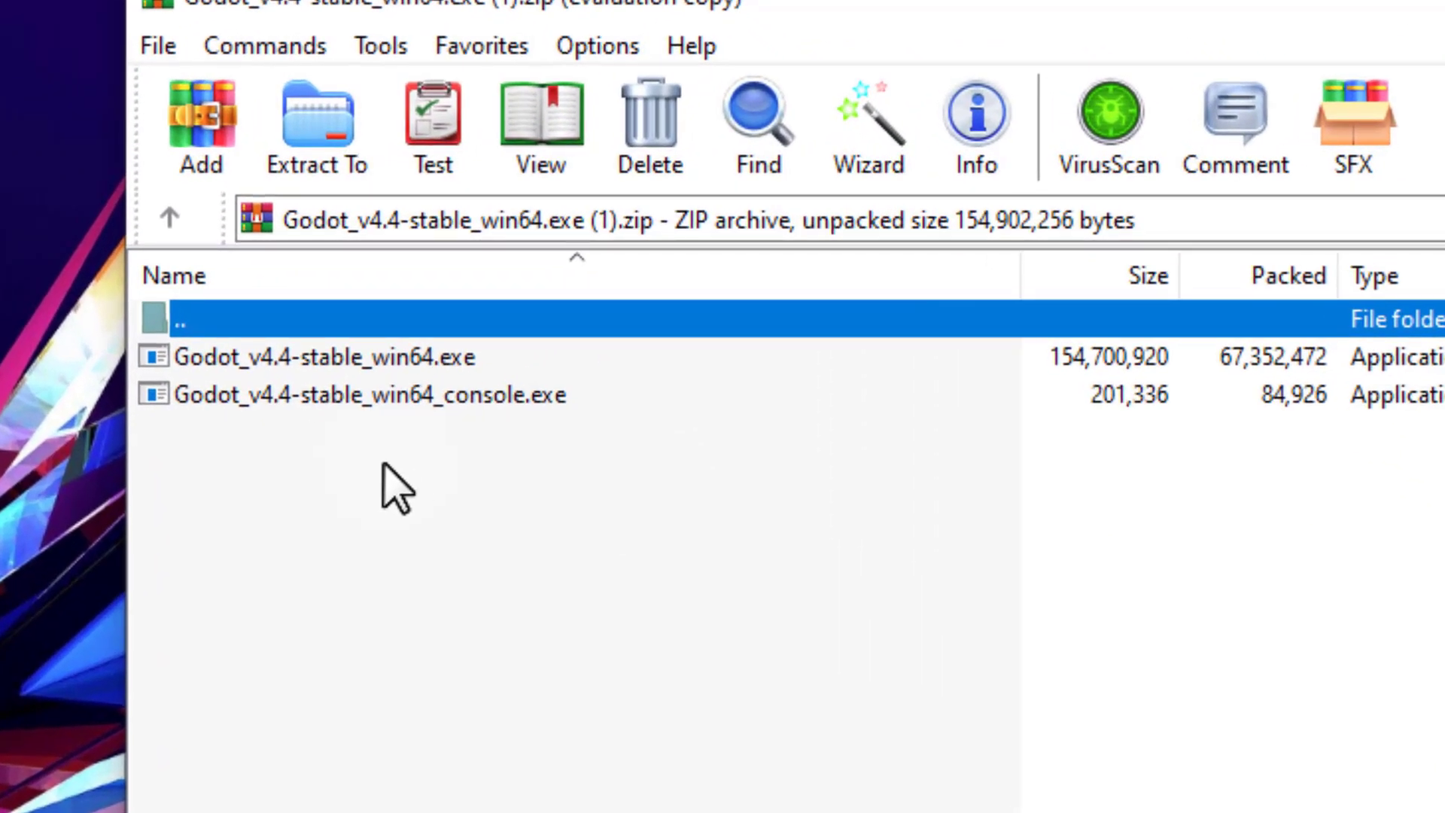
pyautogui.click(350, 363)
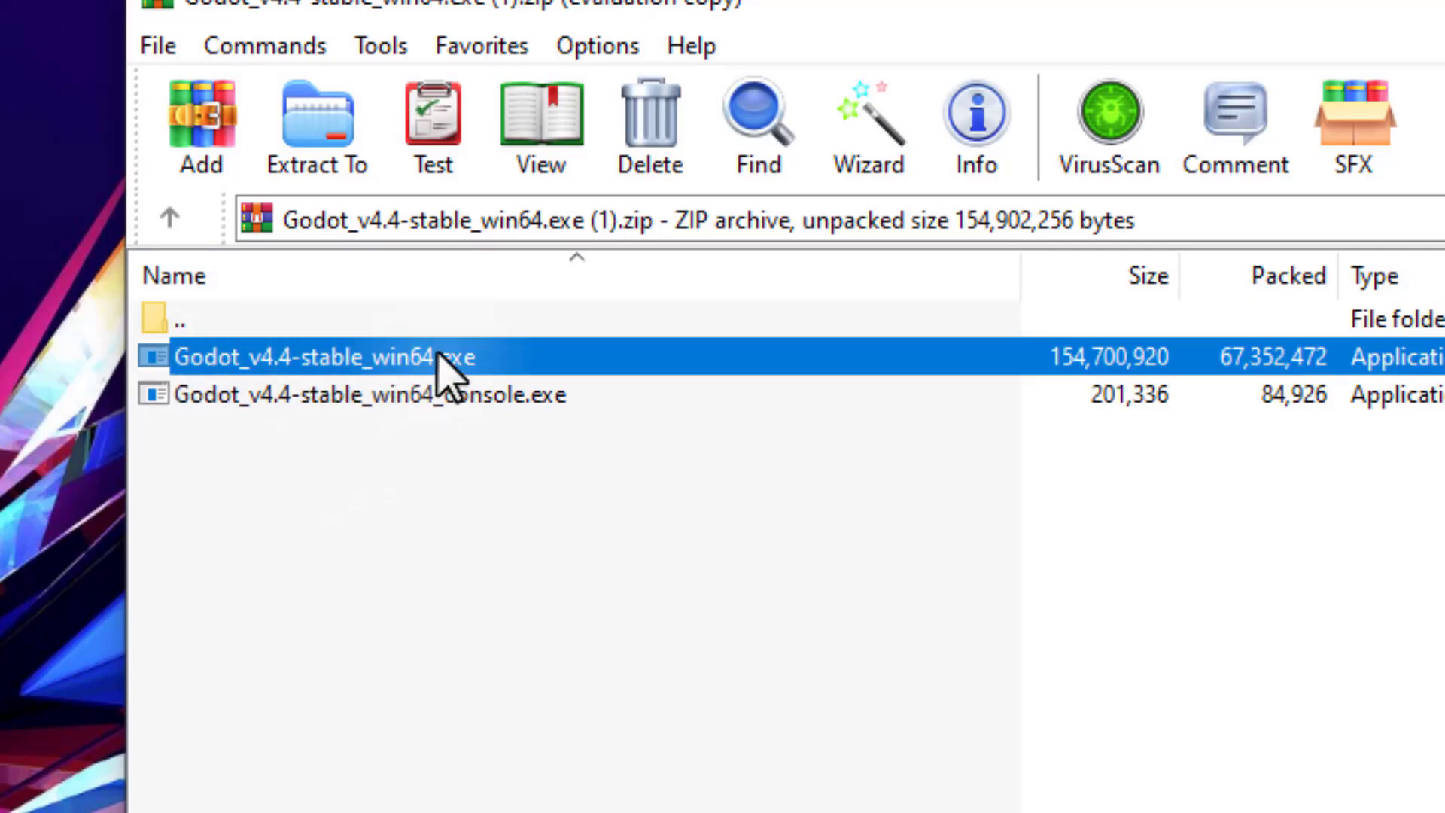
pyautogui.click(374, 399)
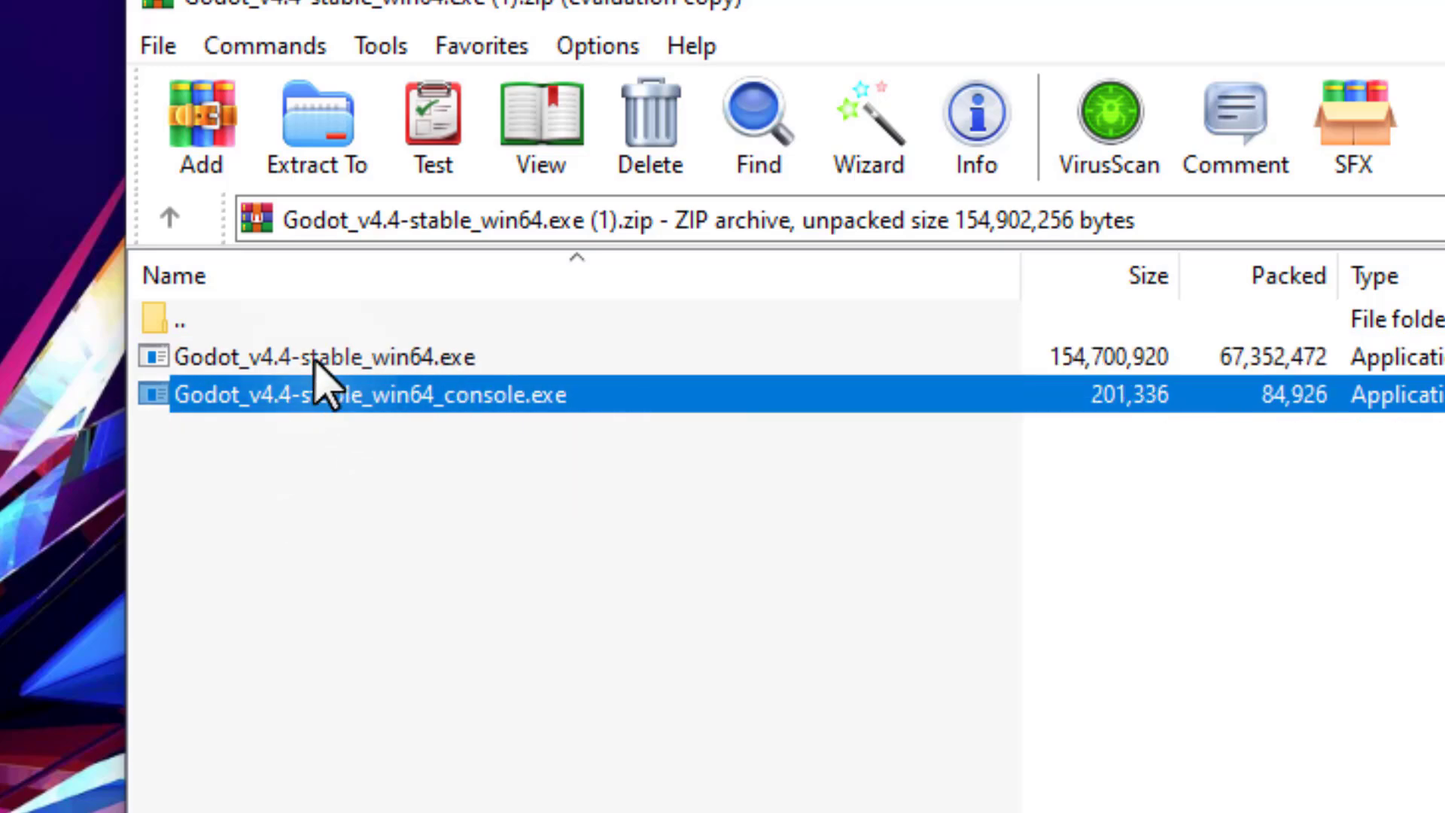
pyautogui.click(271, 358)
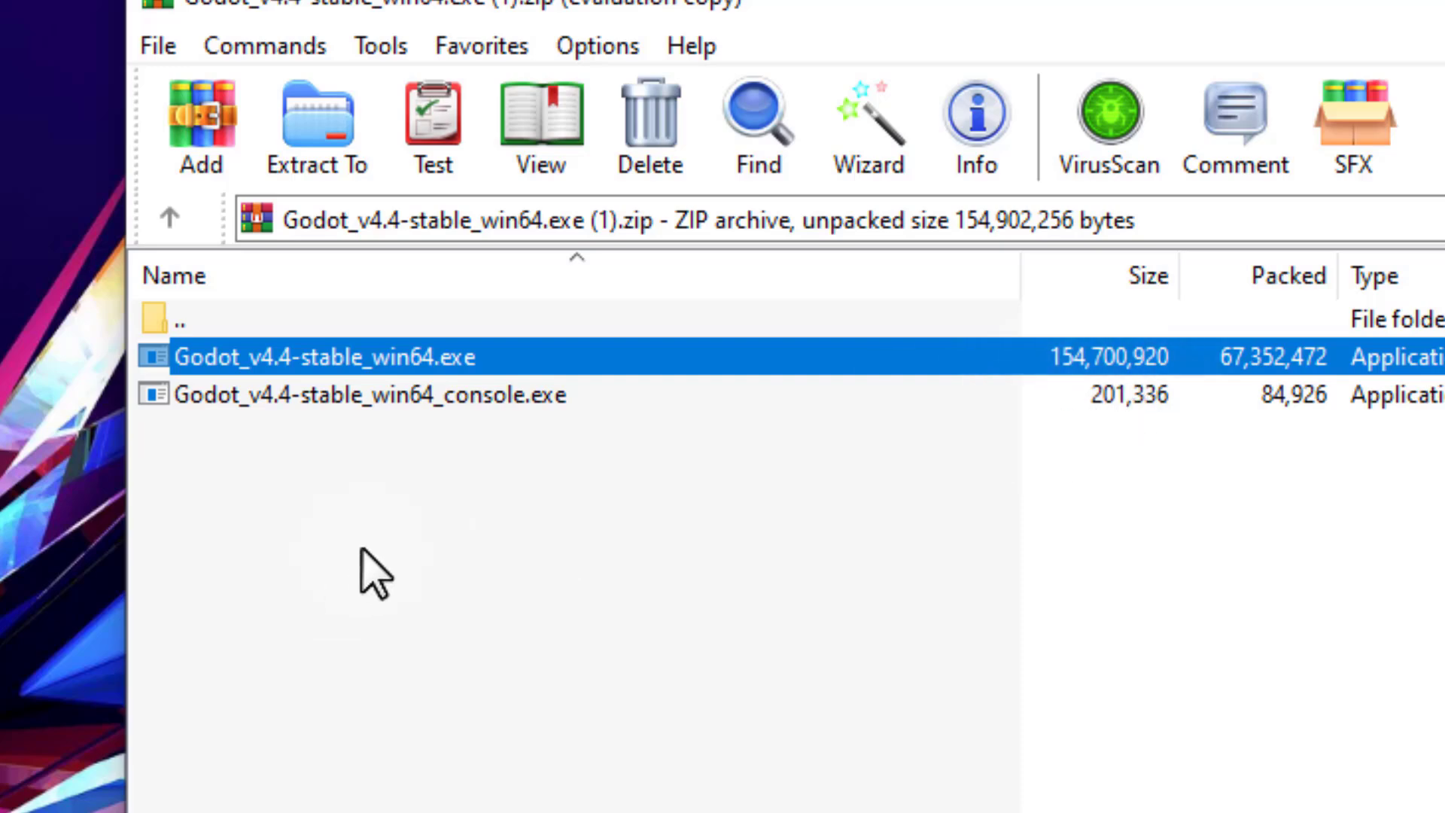
pyautogui.moveTo(340, 355); pyautogui.dragTo(317, 354)
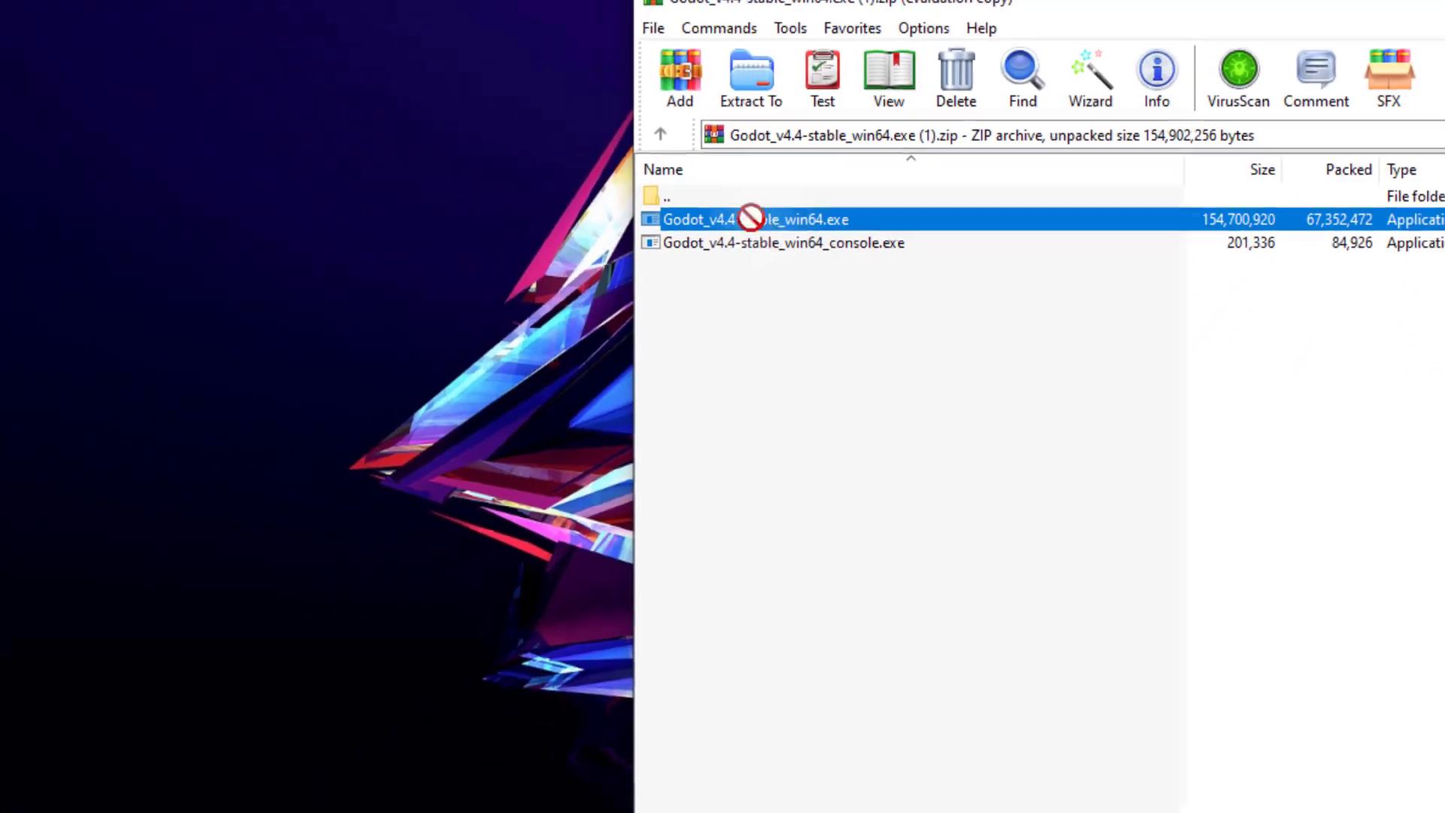
pyautogui.moveTo(751, 218); pyautogui.dragTo(176, 326)
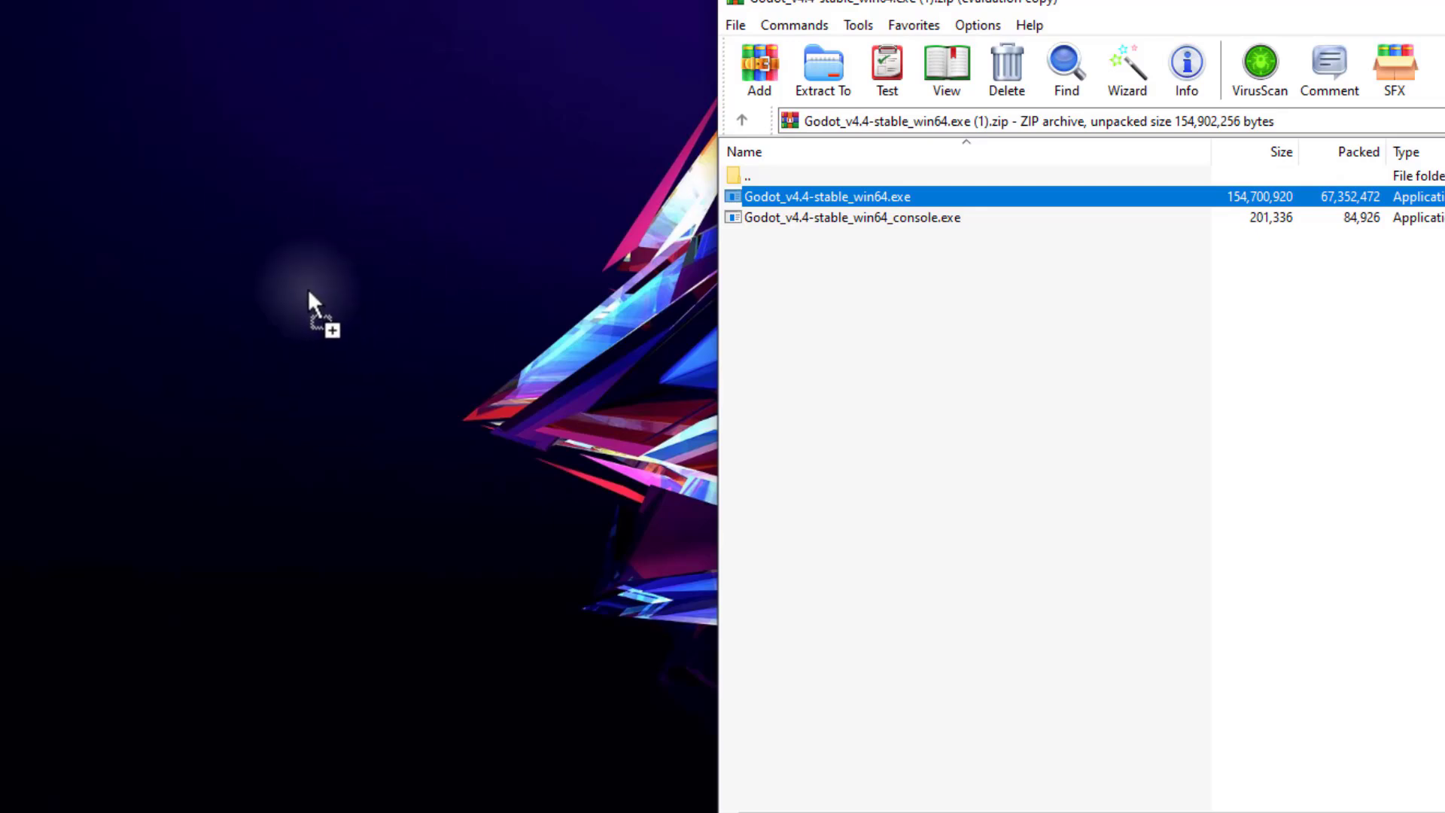
pyautogui.moveTo(308, 292)
pyautogui.mouseDown()
pyautogui.moveTo(506, 252)
pyautogui.moveTo(303, 311)
pyautogui.moveTo(295, 291)
pyautogui.mouseUp()
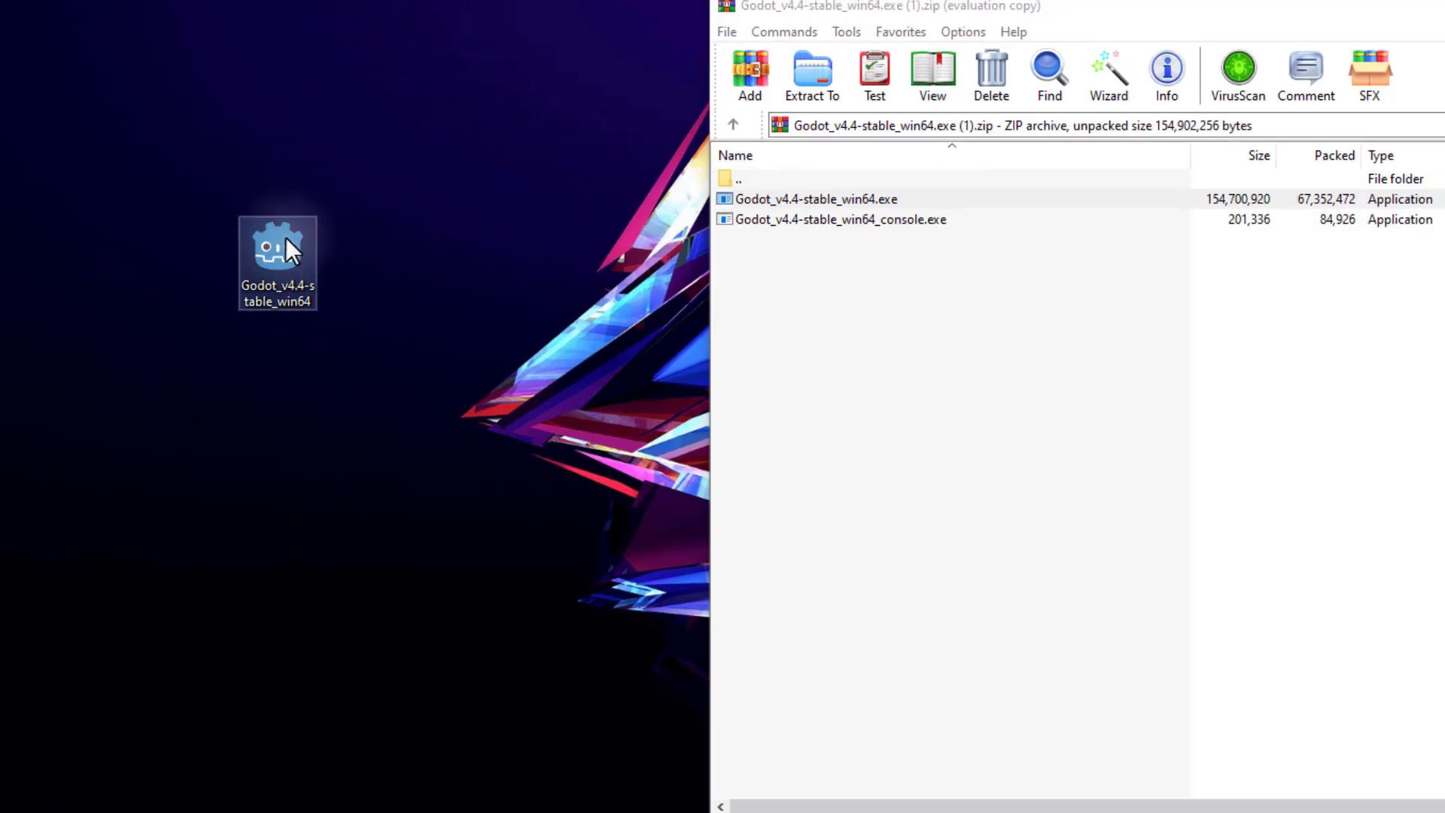
# Launch the extracted Godot executable from the desktop to open the Project Manager.
pyautogui.doubleClick(277, 250)
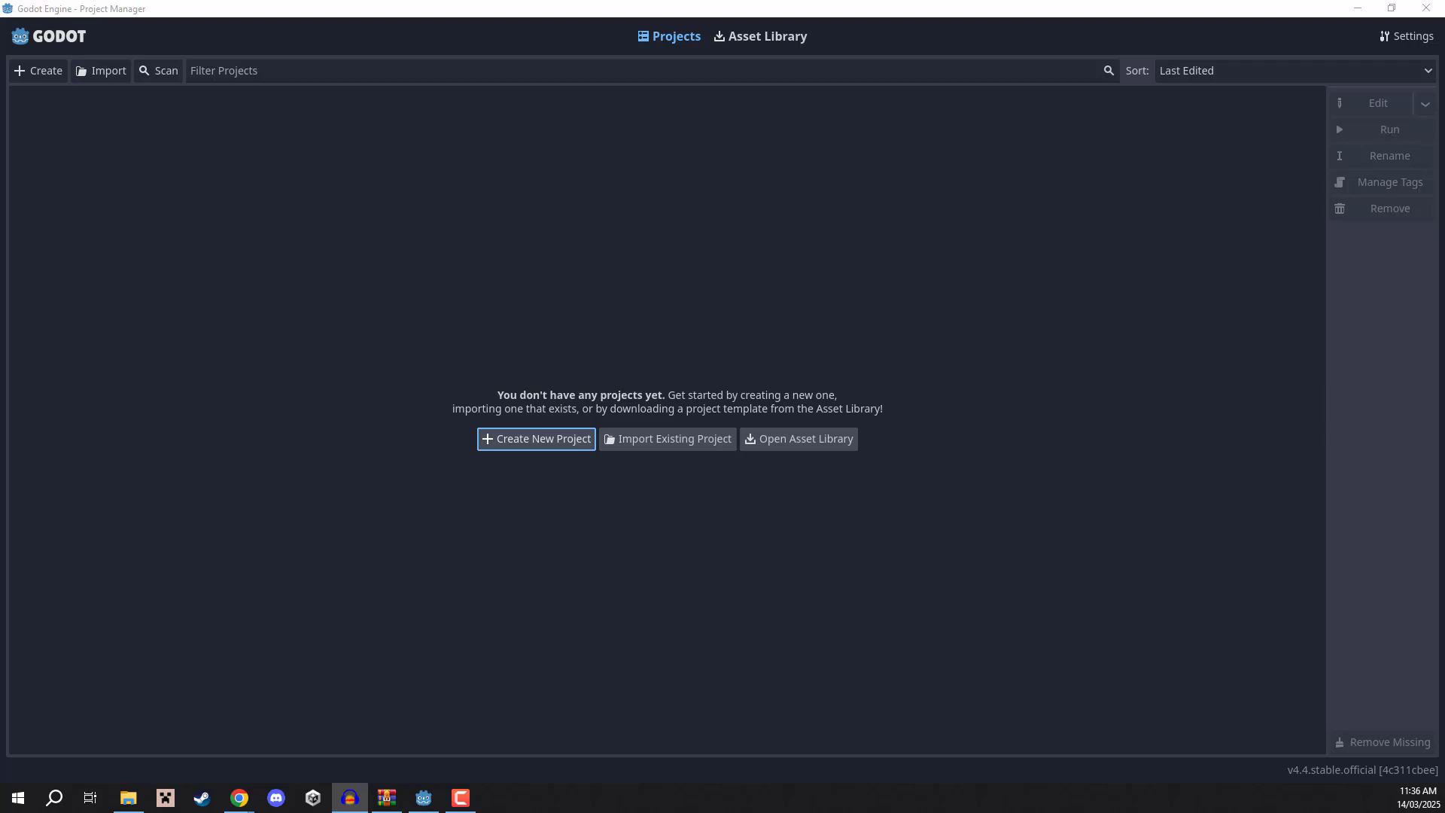
pyautogui.click(1189, 152)
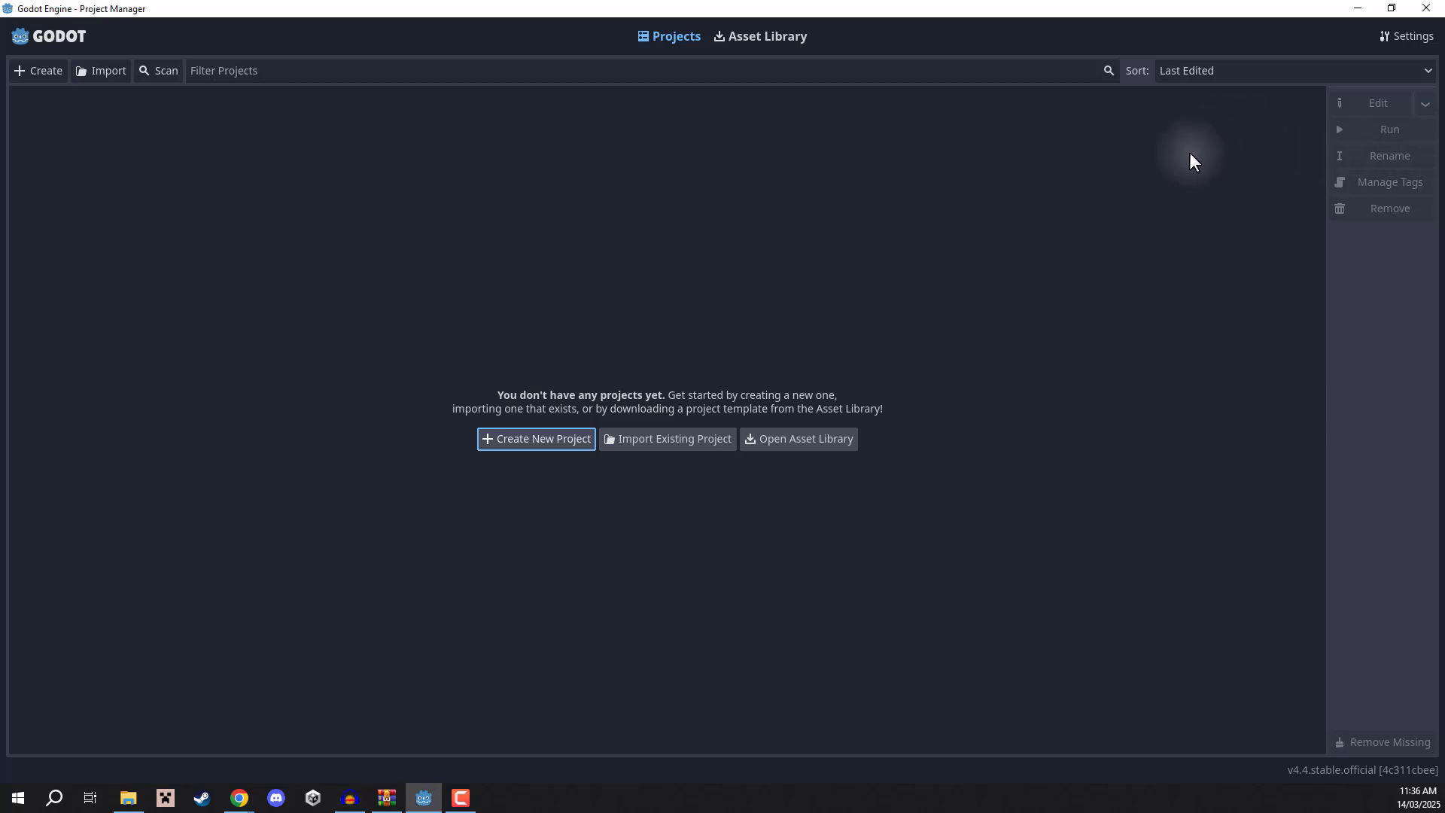
pyautogui.click(1358, 9)
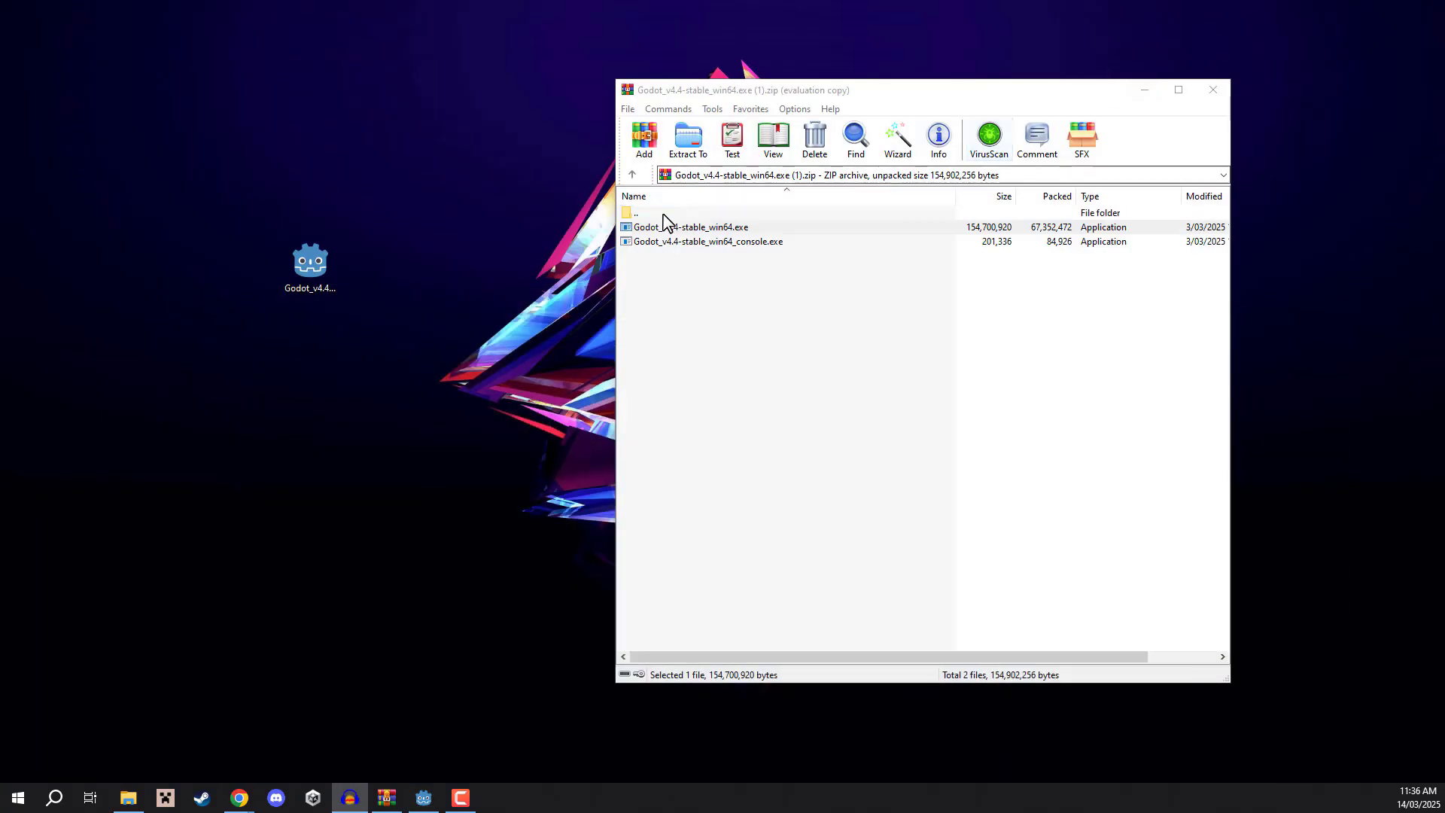
pyautogui.click(312, 265)
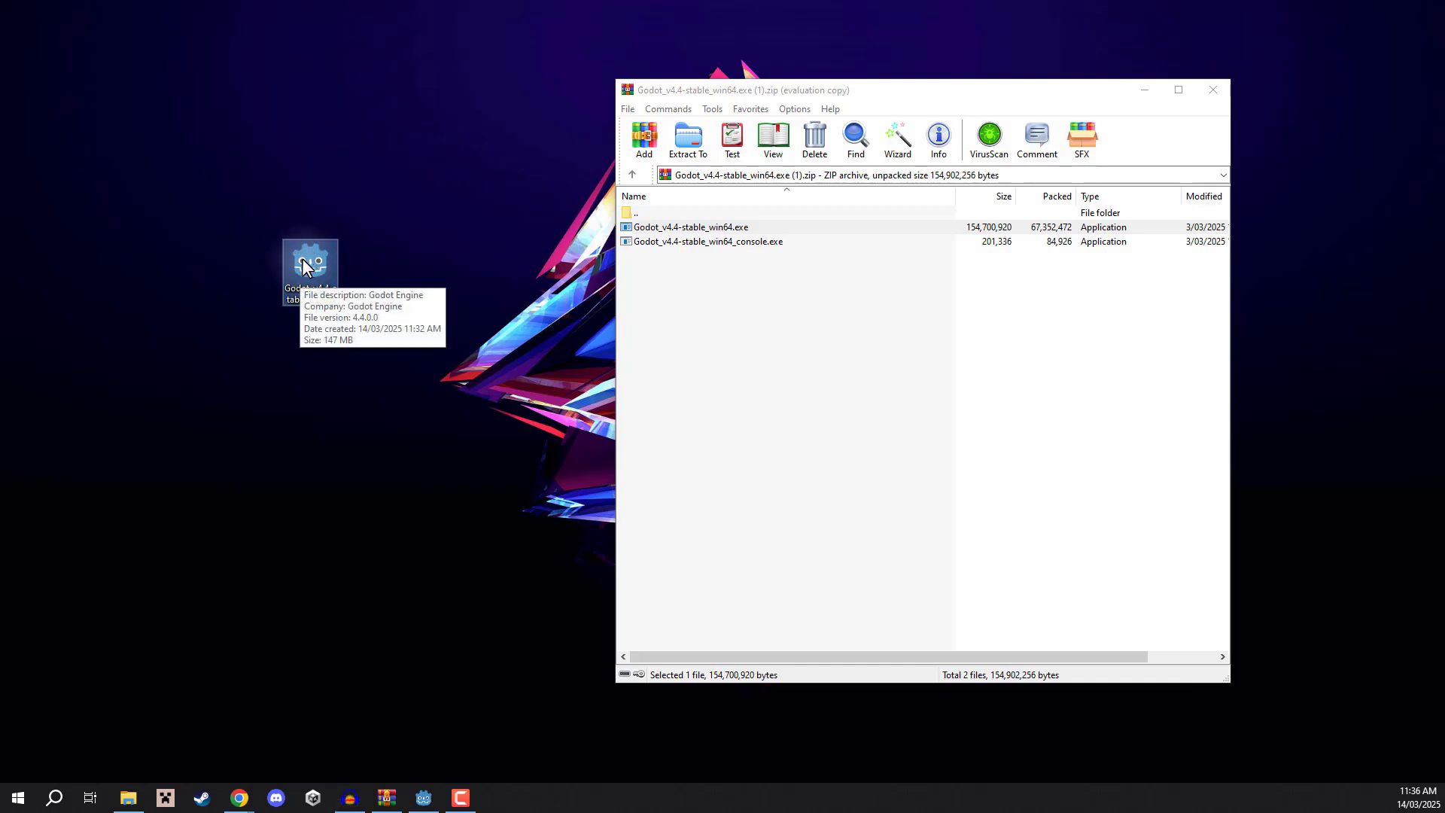
pyautogui.click(428, 802)
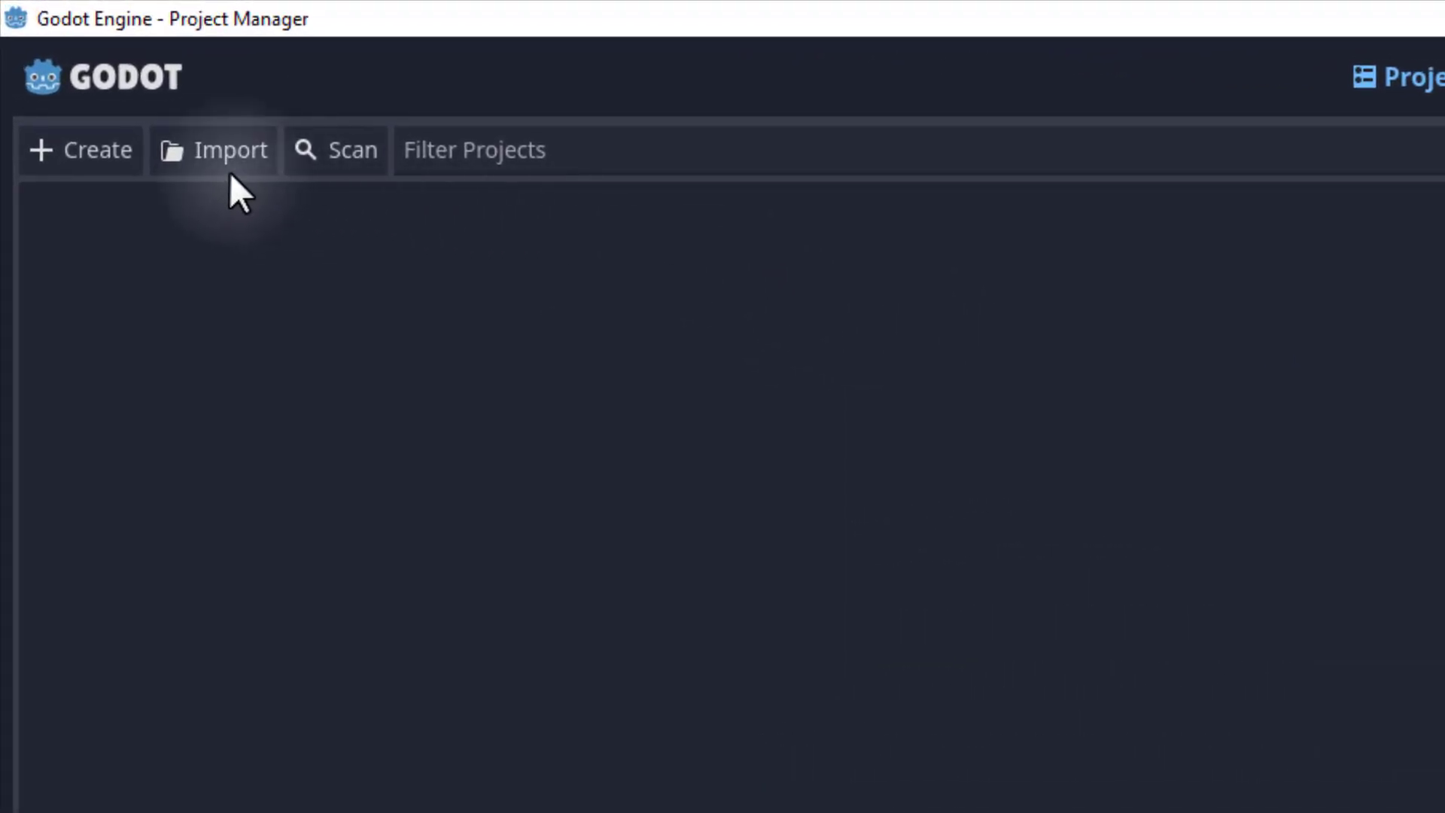
# Start creating a new project and name it GodotIntroduction.
pyautogui.click(73, 152)
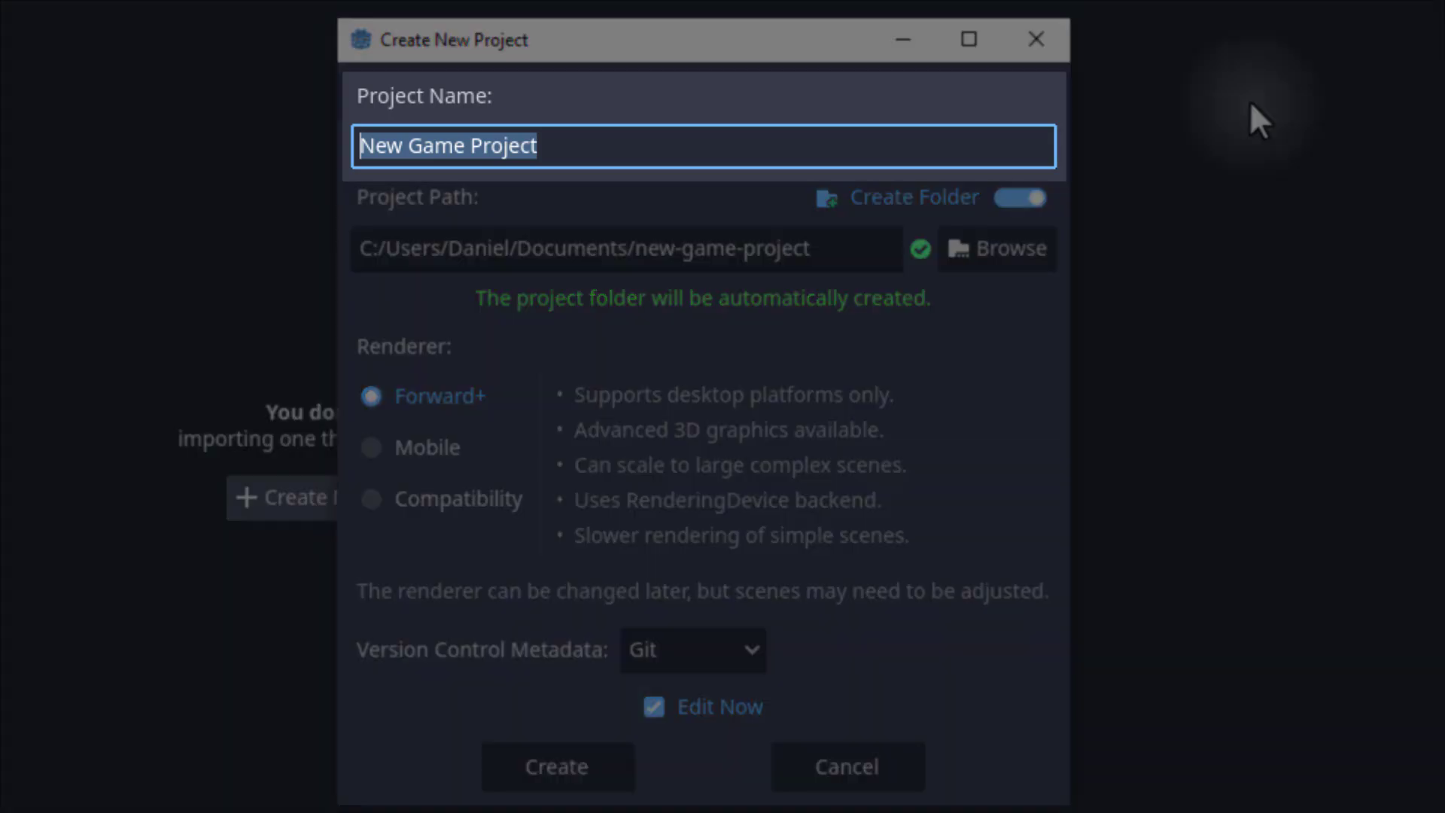
pyautogui.press('BackSpace')
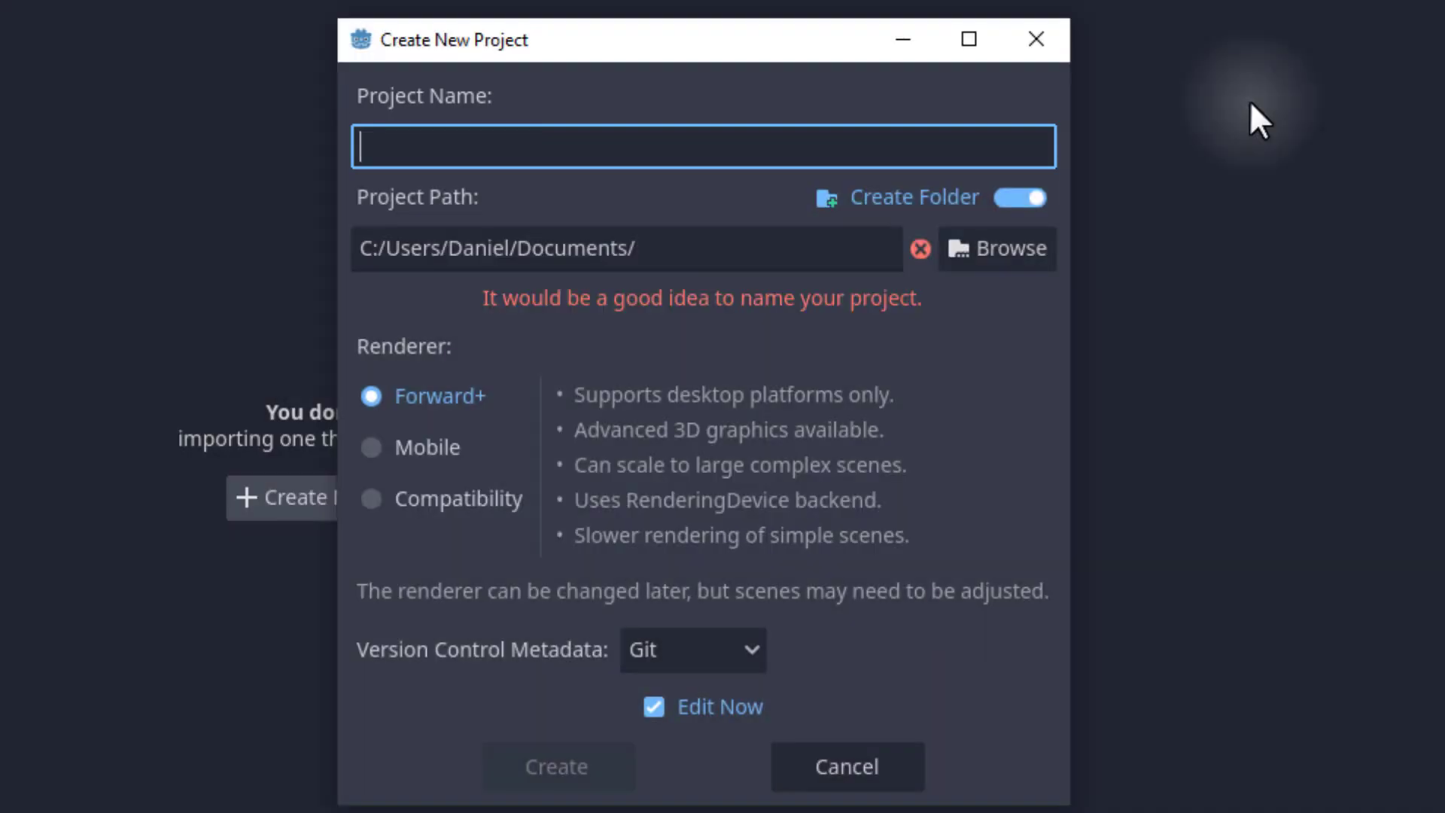
pyautogui.write('GodotIntroduction')
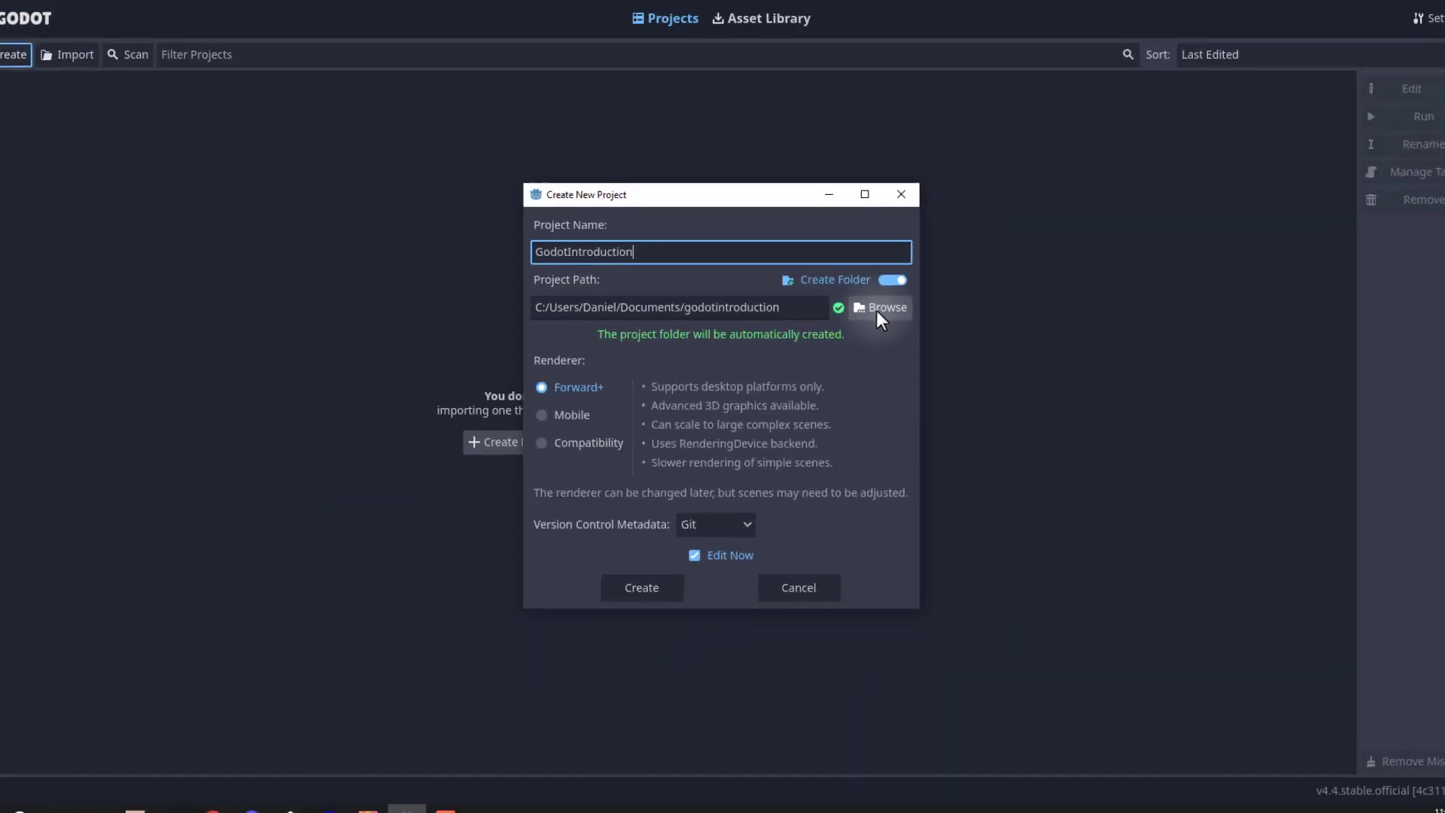
# Set the project path to the F:/Godot folder and create the project with Edit Now enabled.
pyautogui.click(878, 308)
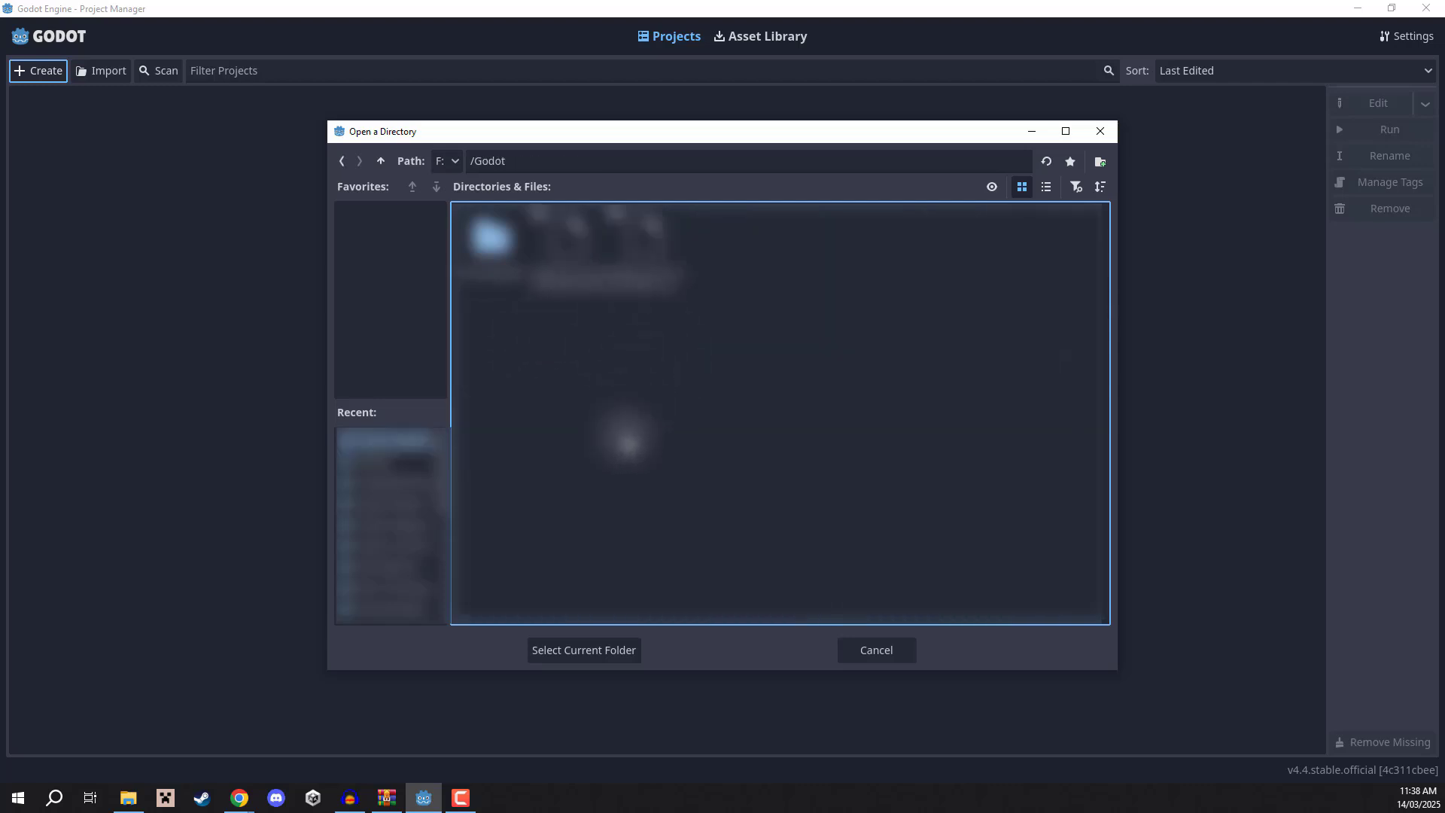
pyautogui.click(578, 651)
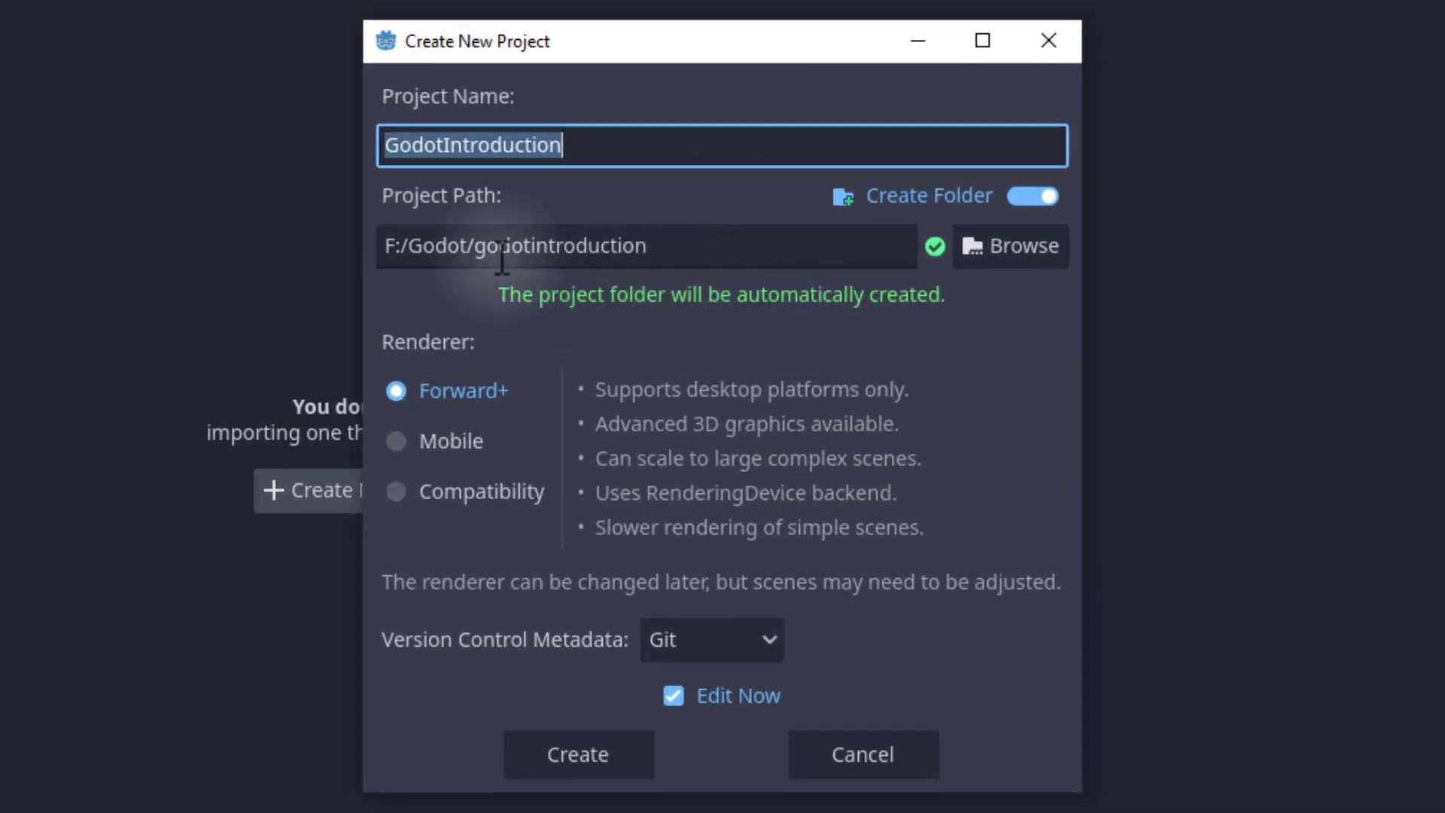
pyautogui.moveTo(478, 254); pyautogui.dragTo(696, 252)
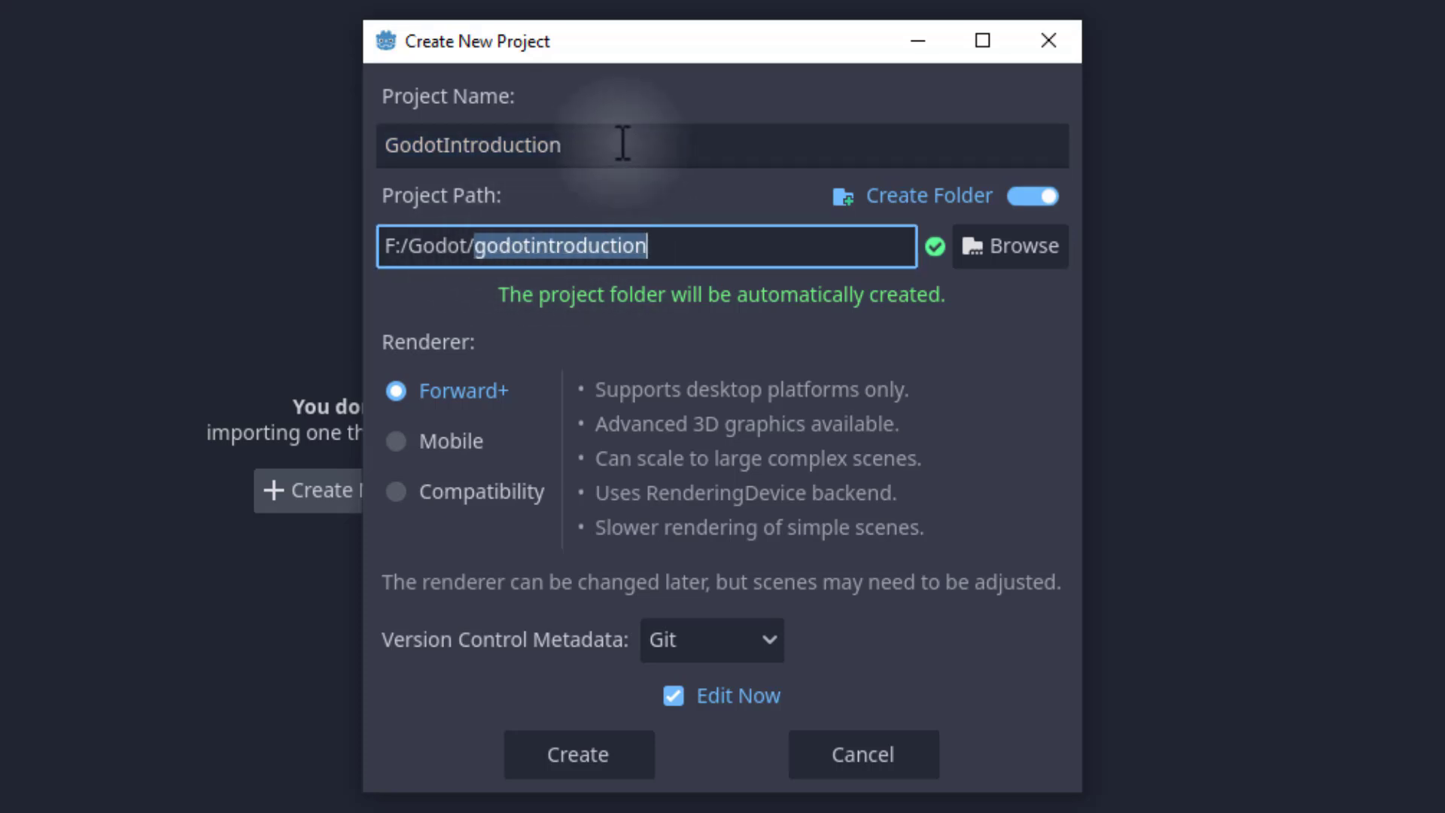
pyautogui.moveTo(623, 142); pyautogui.dragTo(380, 141)
pyautogui.press('End')
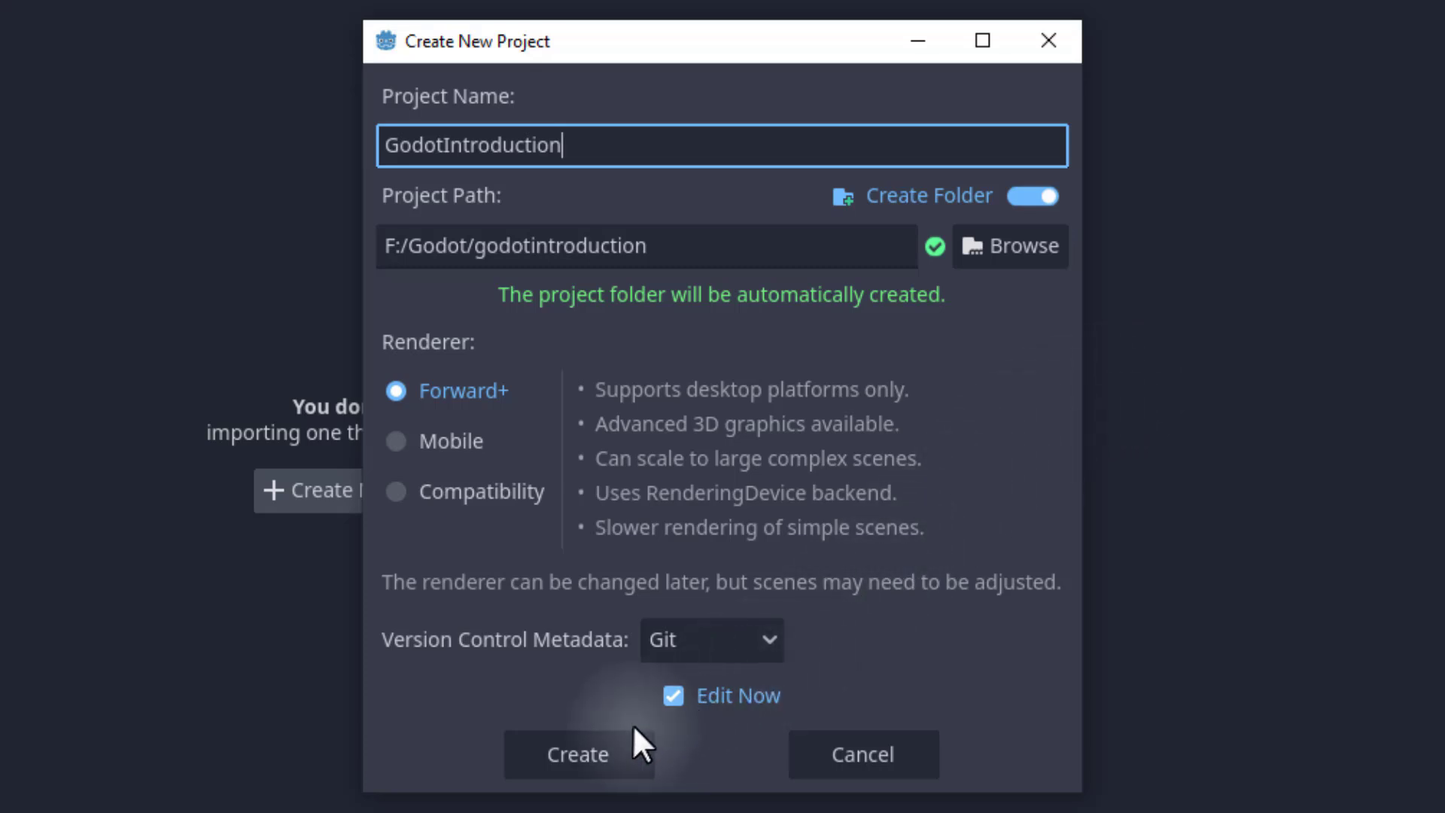
pyautogui.click(580, 752)
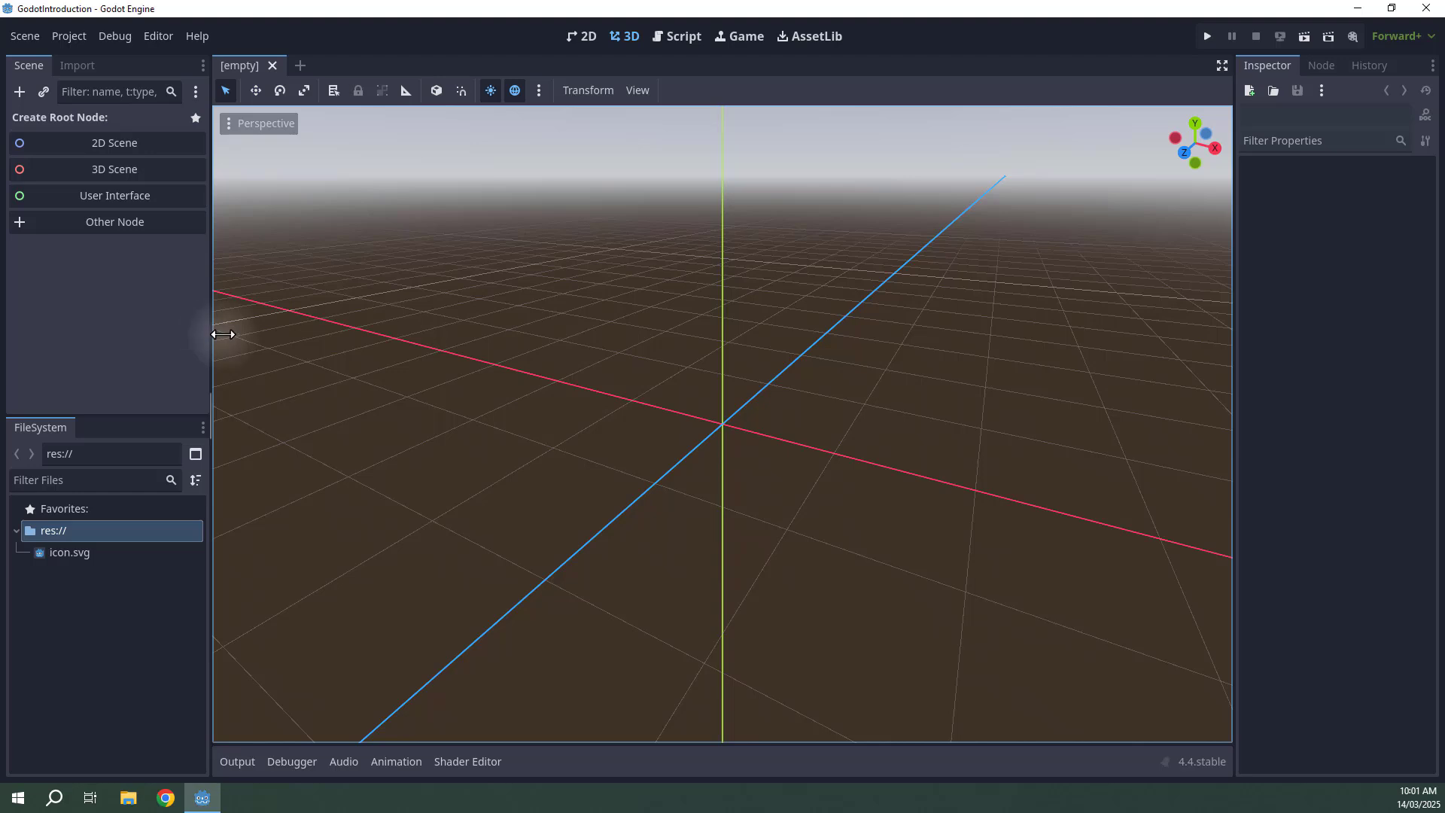
# Resize the editor docks, widening the Scene and Inspector panels and raising the FileSystem panel.
pyautogui.moveTo(211, 332)
pyautogui.mouseDown()
pyautogui.moveTo(261, 328)
pyautogui.moveTo(235, 336)
pyautogui.mouseUp()
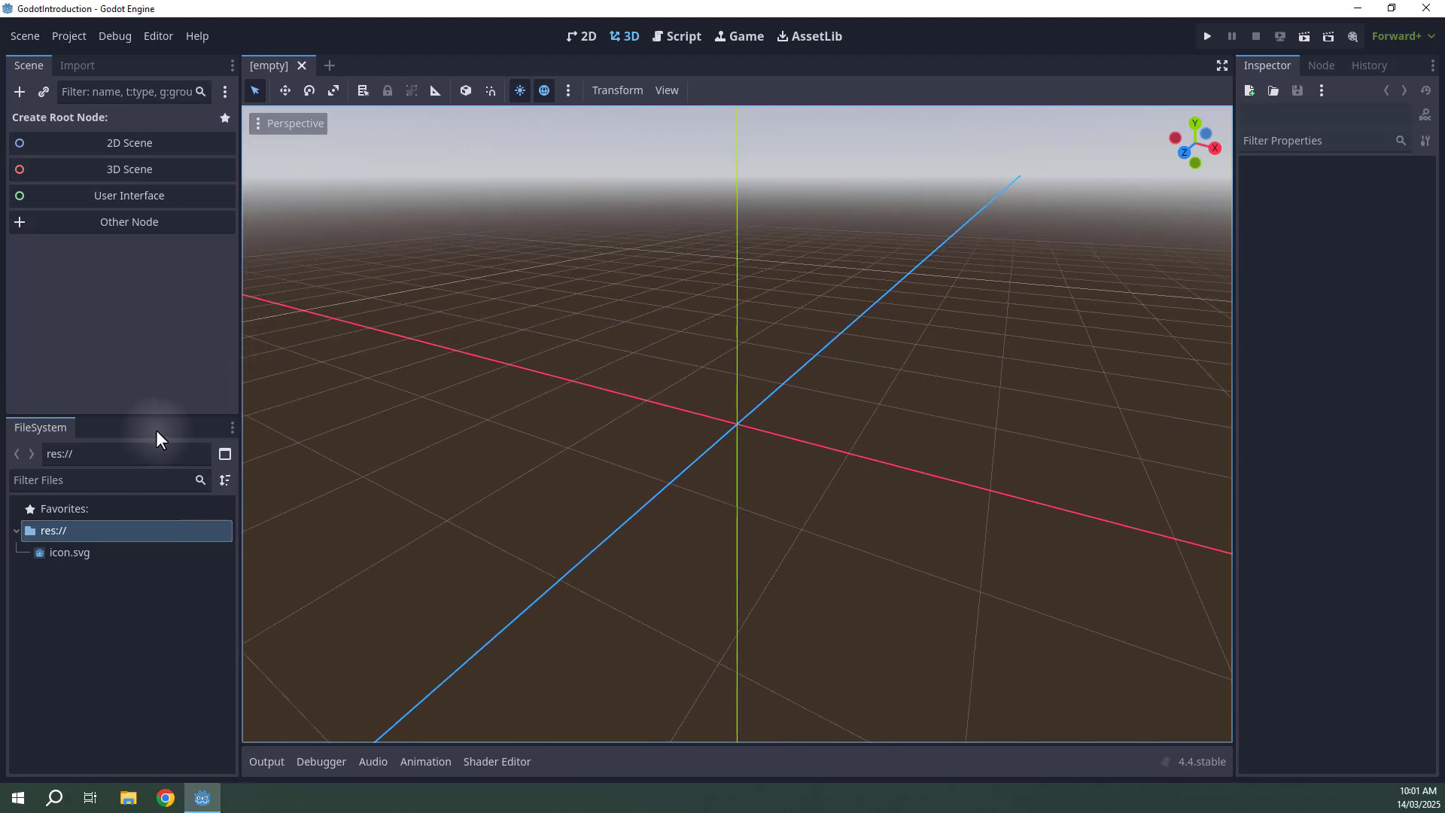
pyautogui.moveTo(147, 414); pyautogui.dragTo(119, 401)
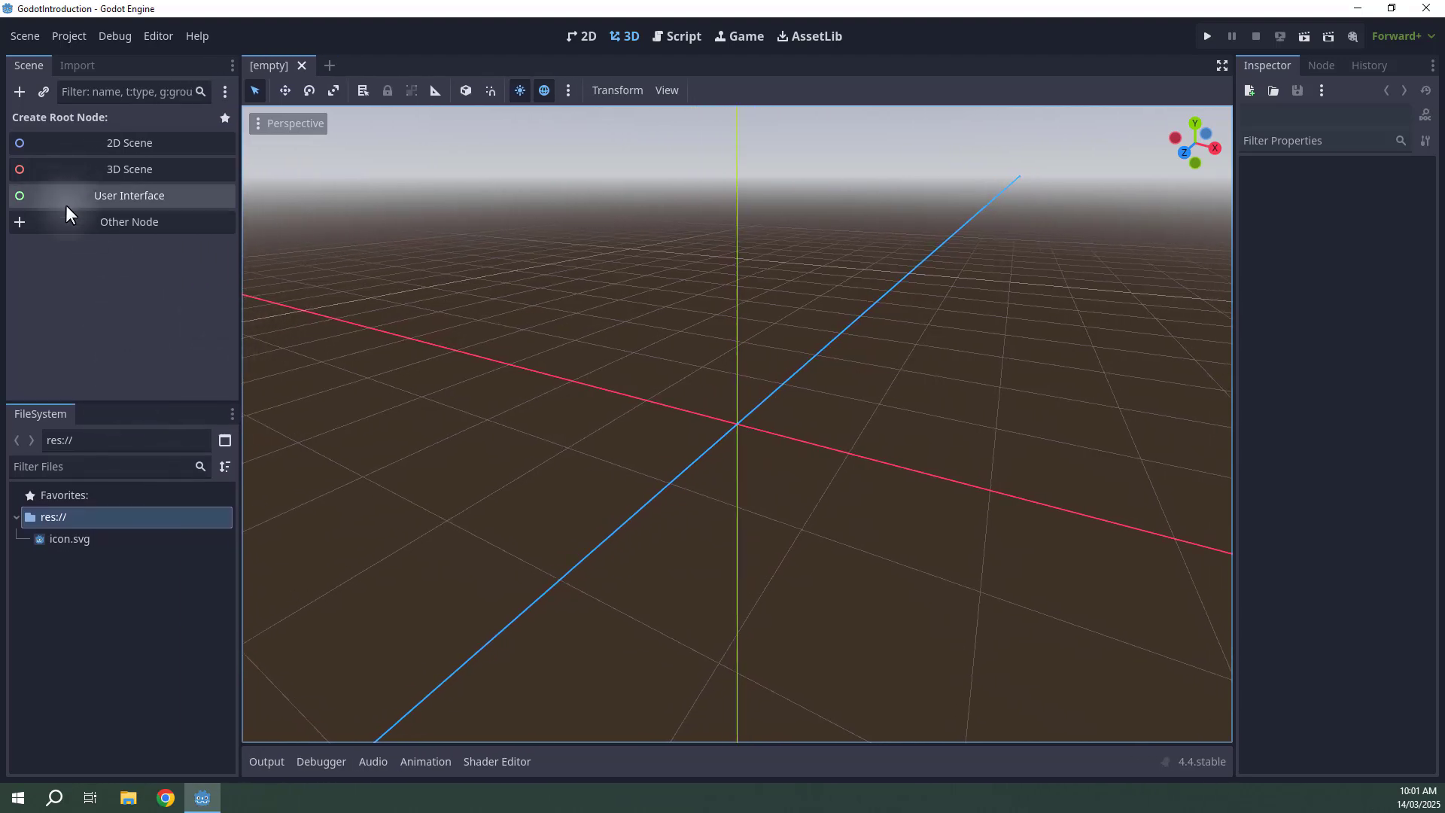
pyautogui.moveTo(236, 301)
pyautogui.mouseDown()
pyautogui.moveTo(340, 300)
pyautogui.moveTo(223, 301)
pyautogui.mouseUp()
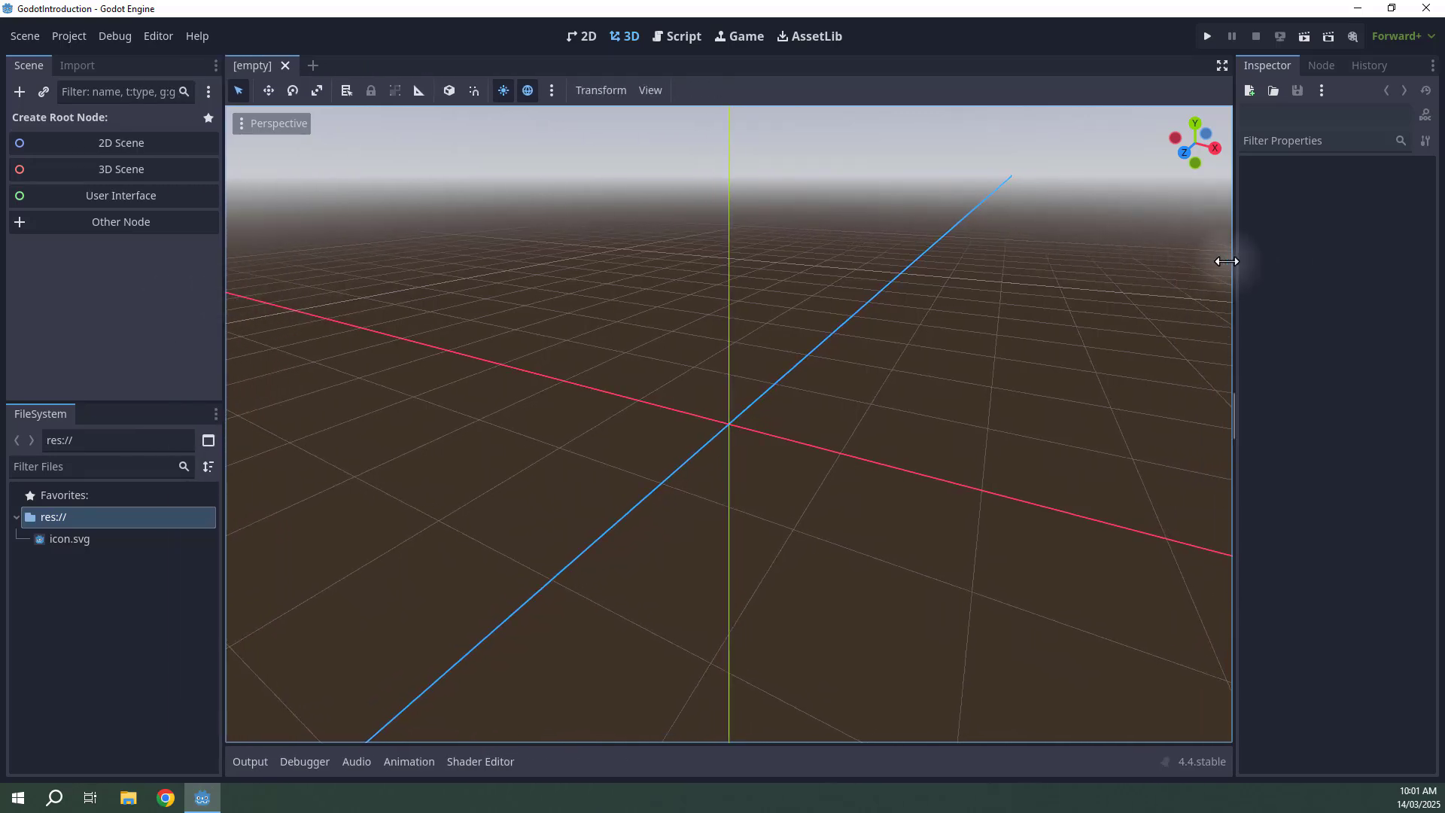
pyautogui.moveTo(1226, 258); pyautogui.dragTo(1195, 285)
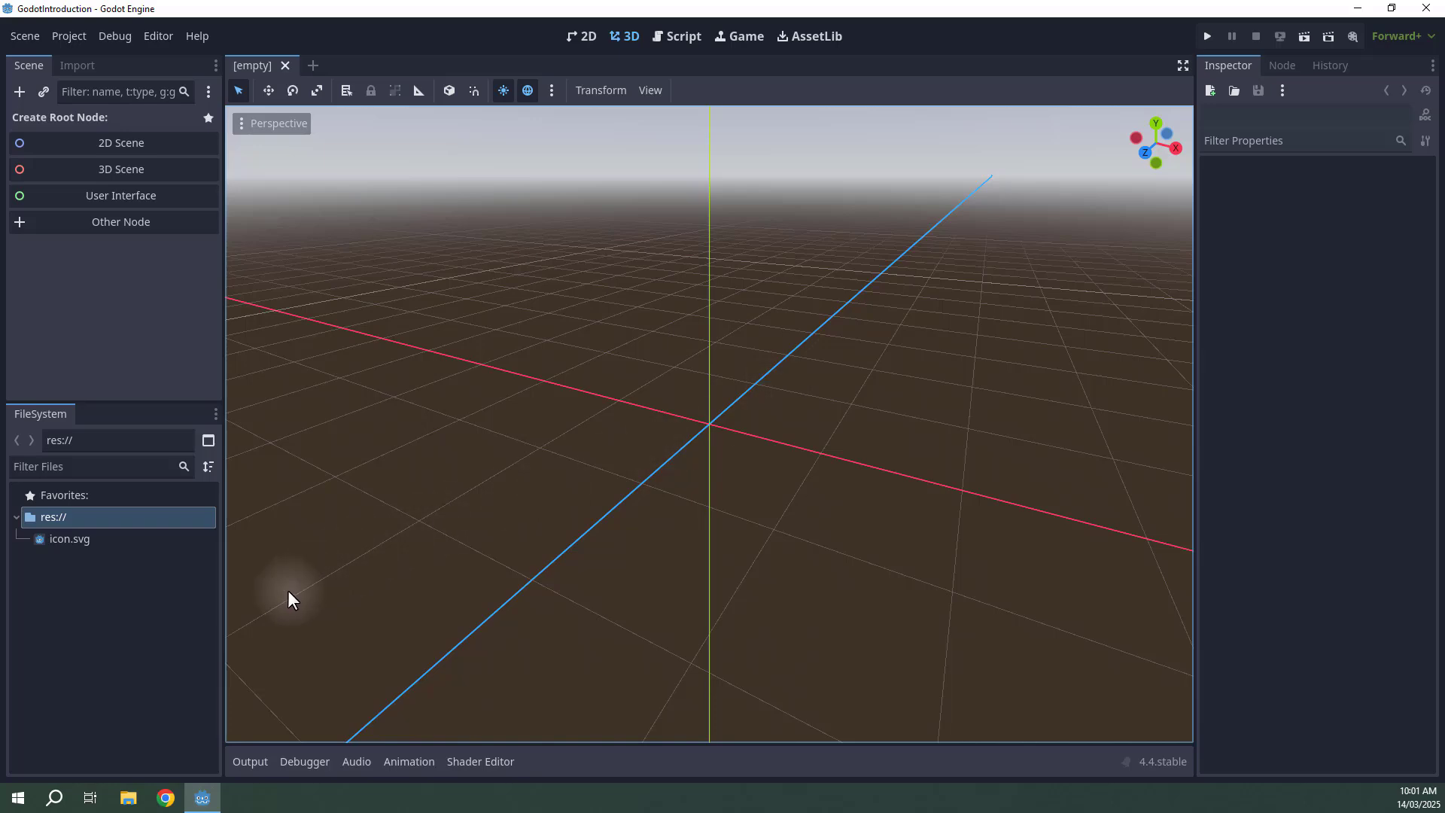
# Explore the FileSystem panel's res:// folder and its icon.svg file.
pyautogui.click(180, 639)
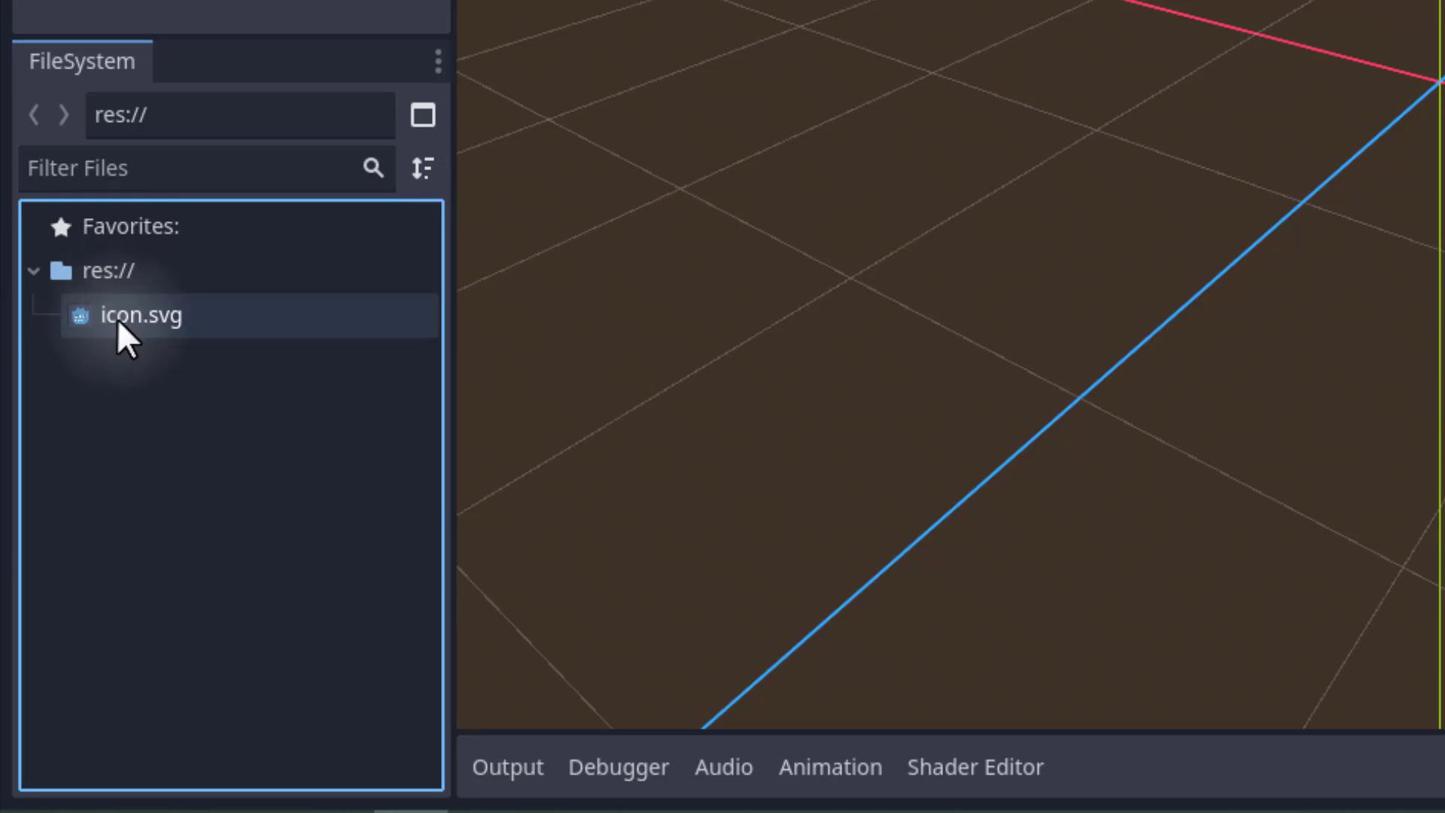
pyautogui.click(33, 270)
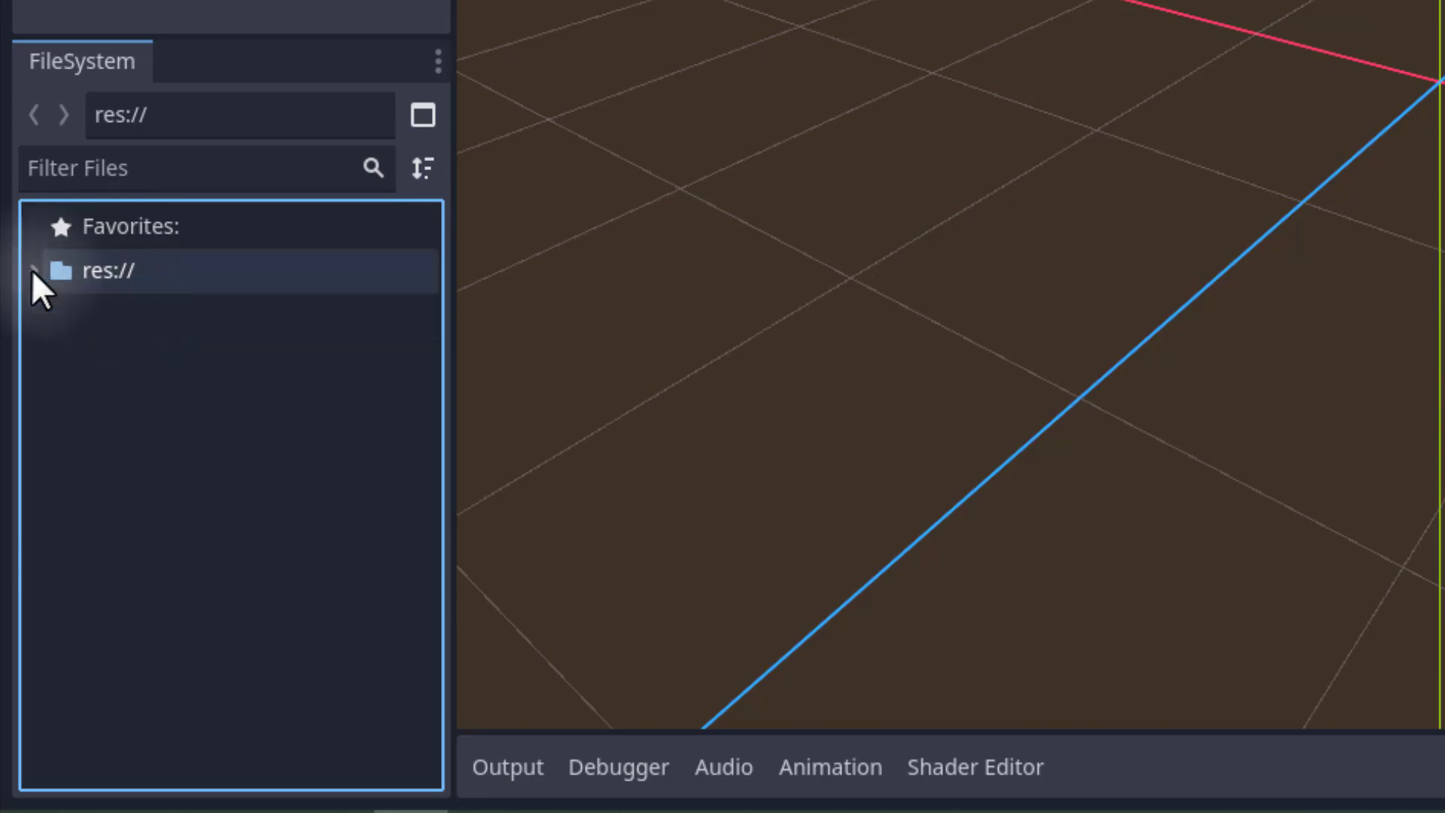
pyautogui.click(33, 271)
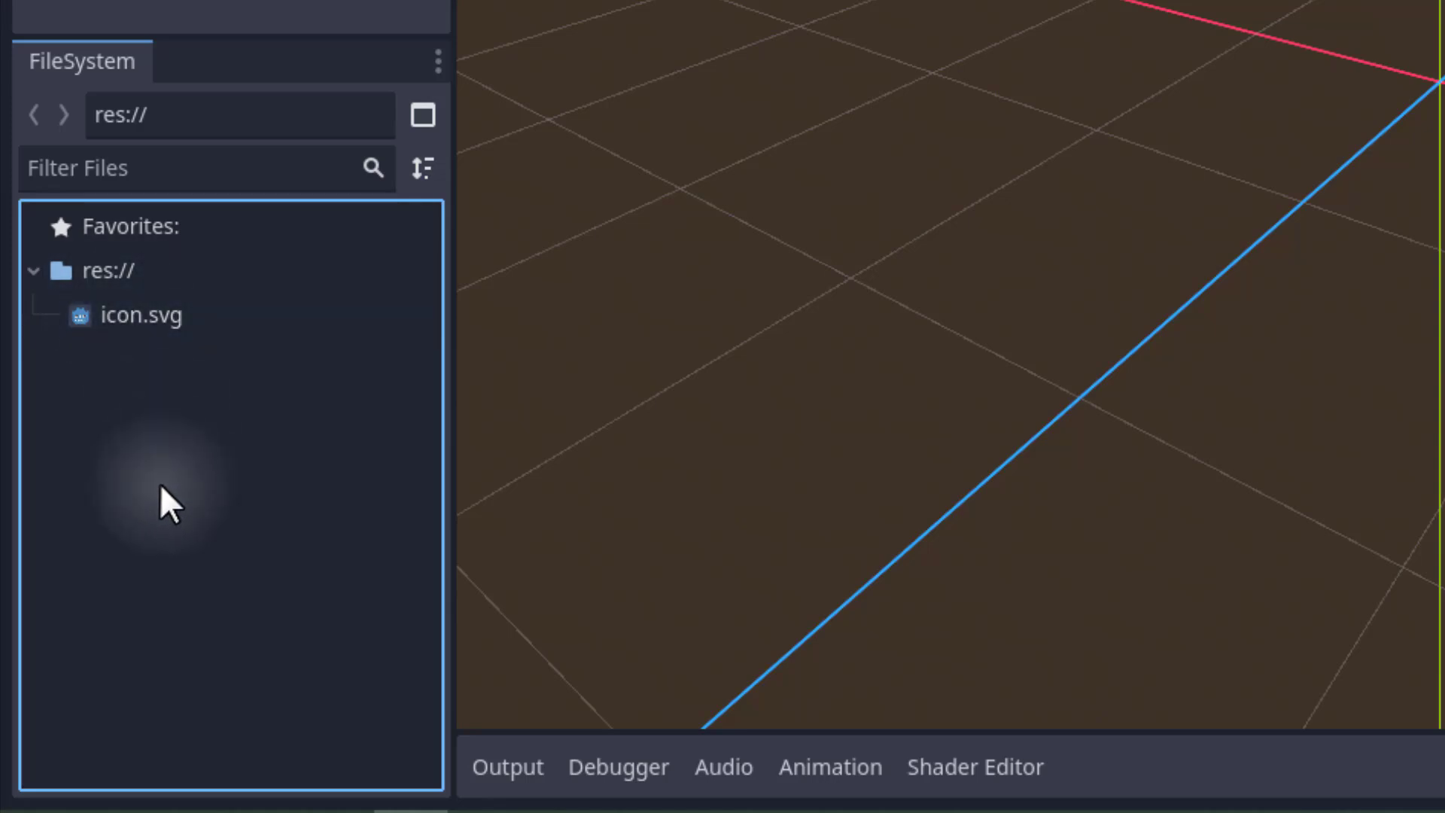
pyautogui.click(103, 280)
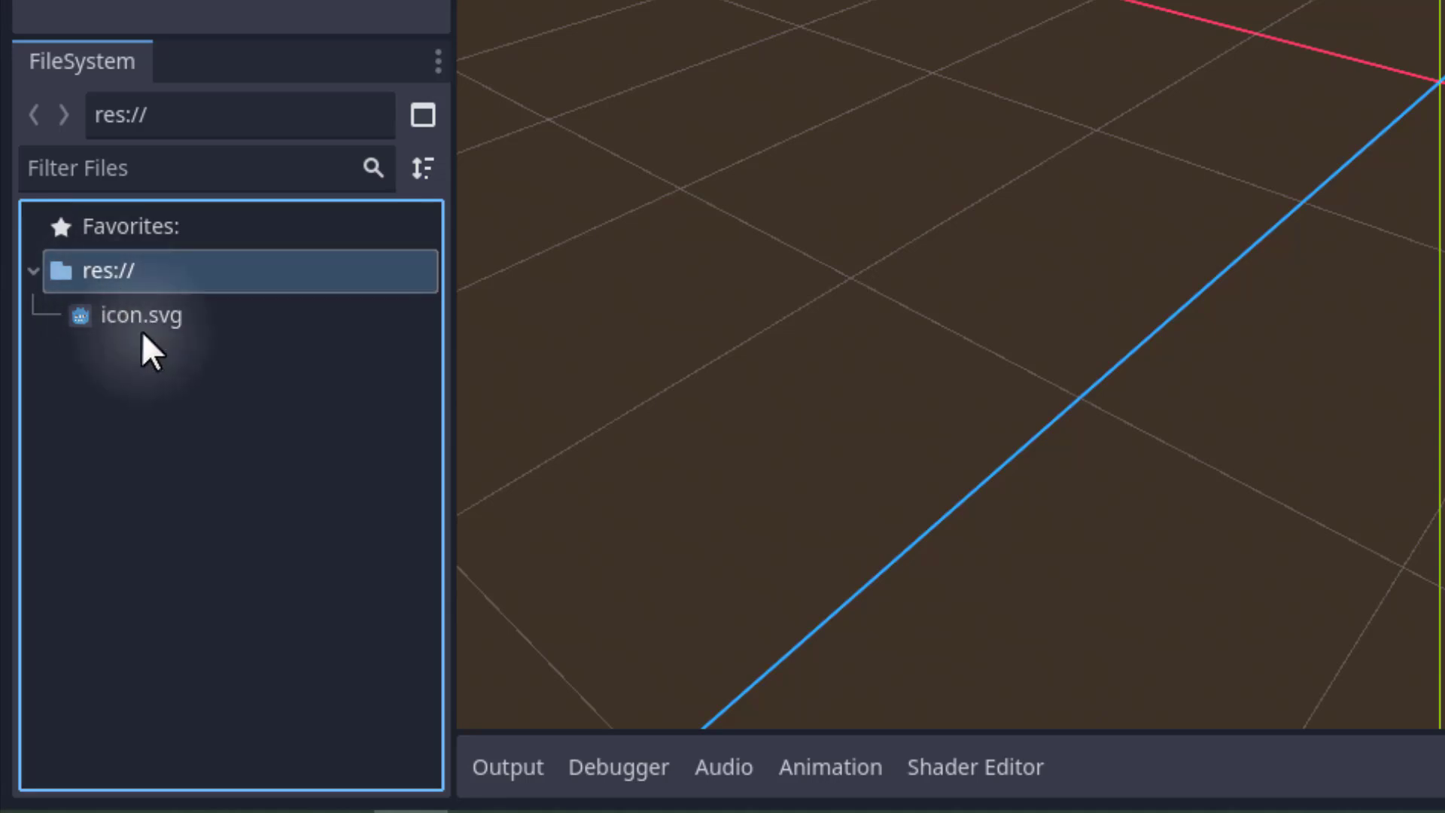
pyautogui.click(137, 322)
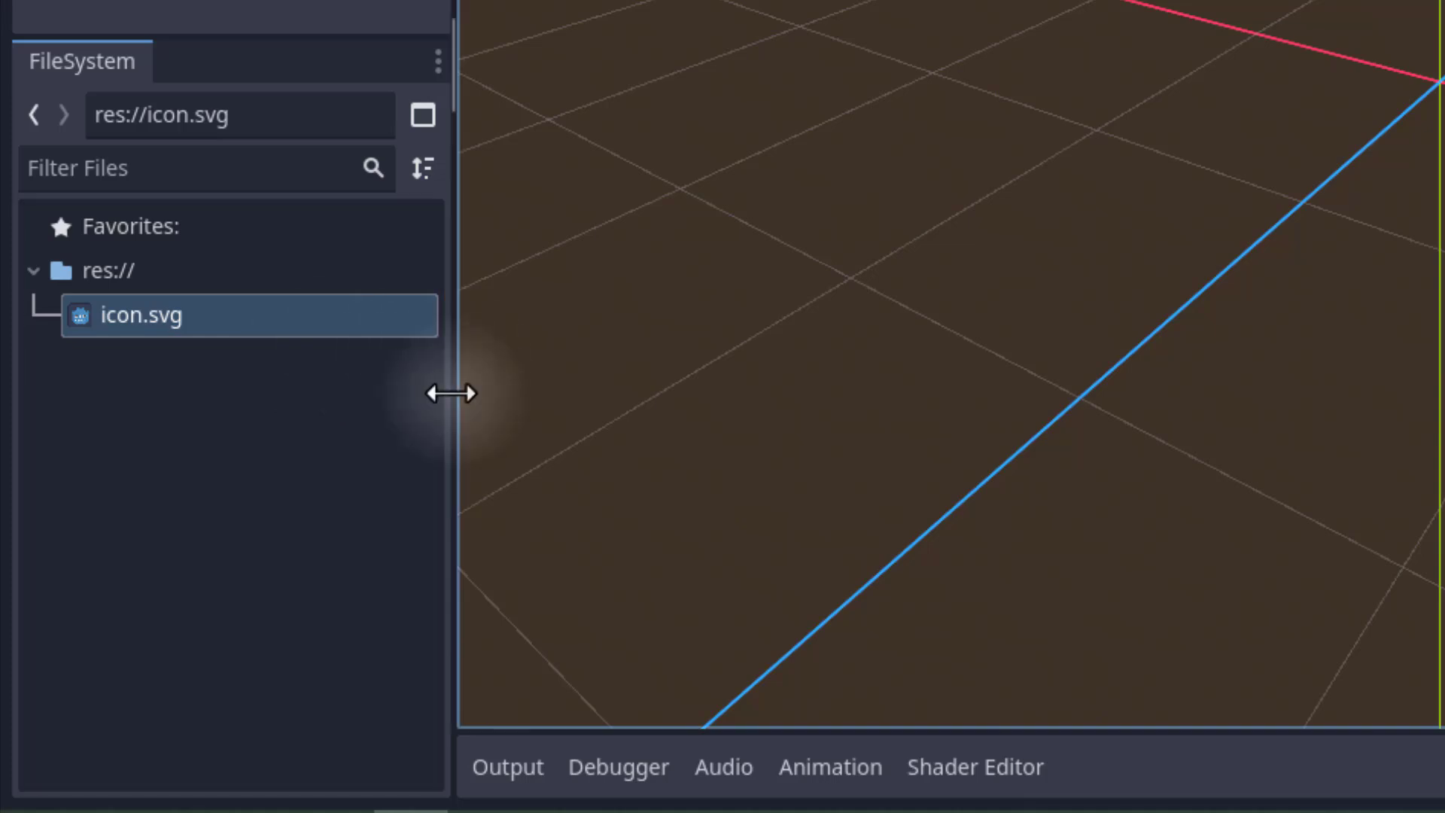
pyautogui.click(166, 468)
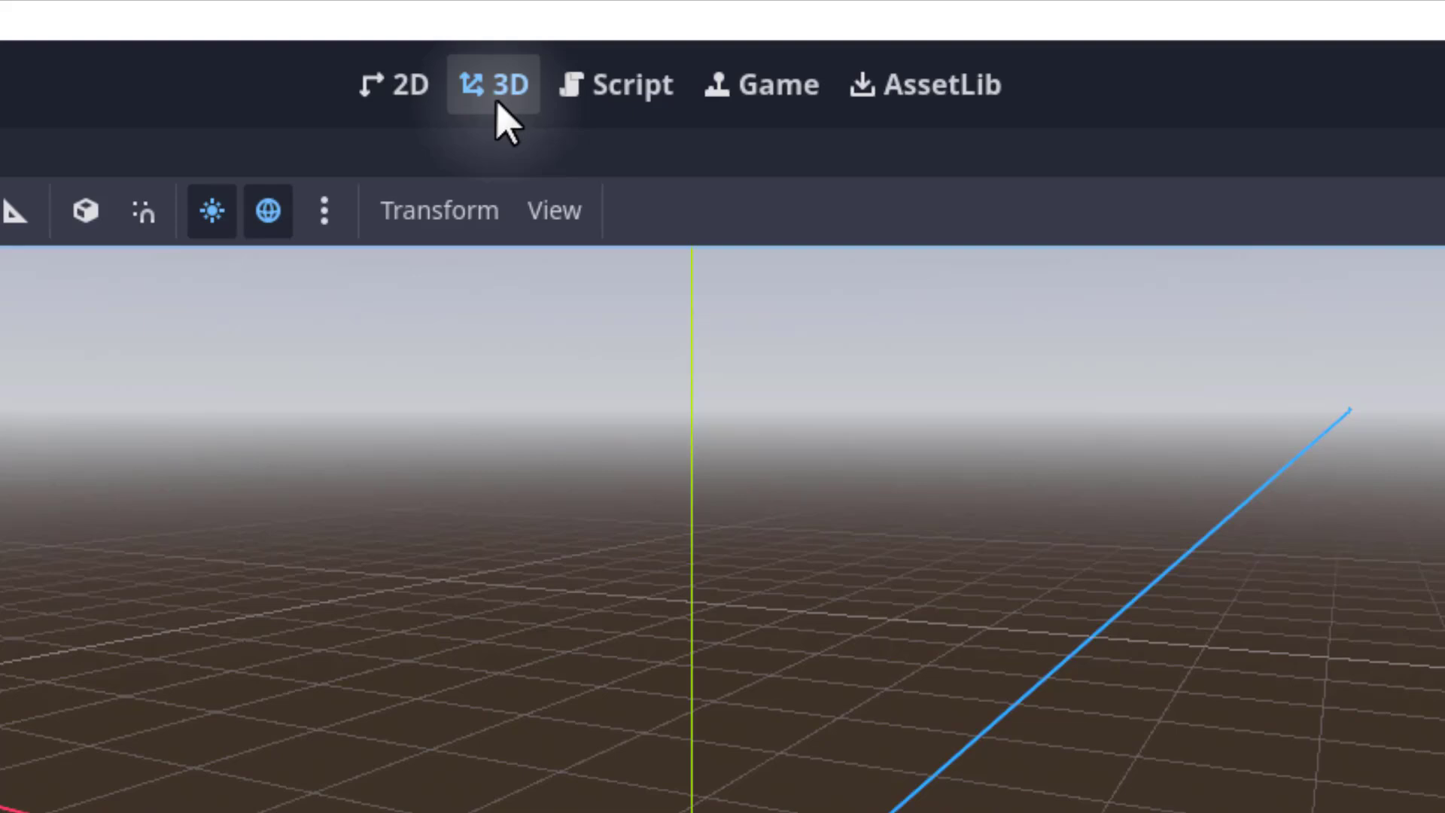
# Switch between the 2D and Script workspaces, returning to the 2D view.
pyautogui.click(378, 96)
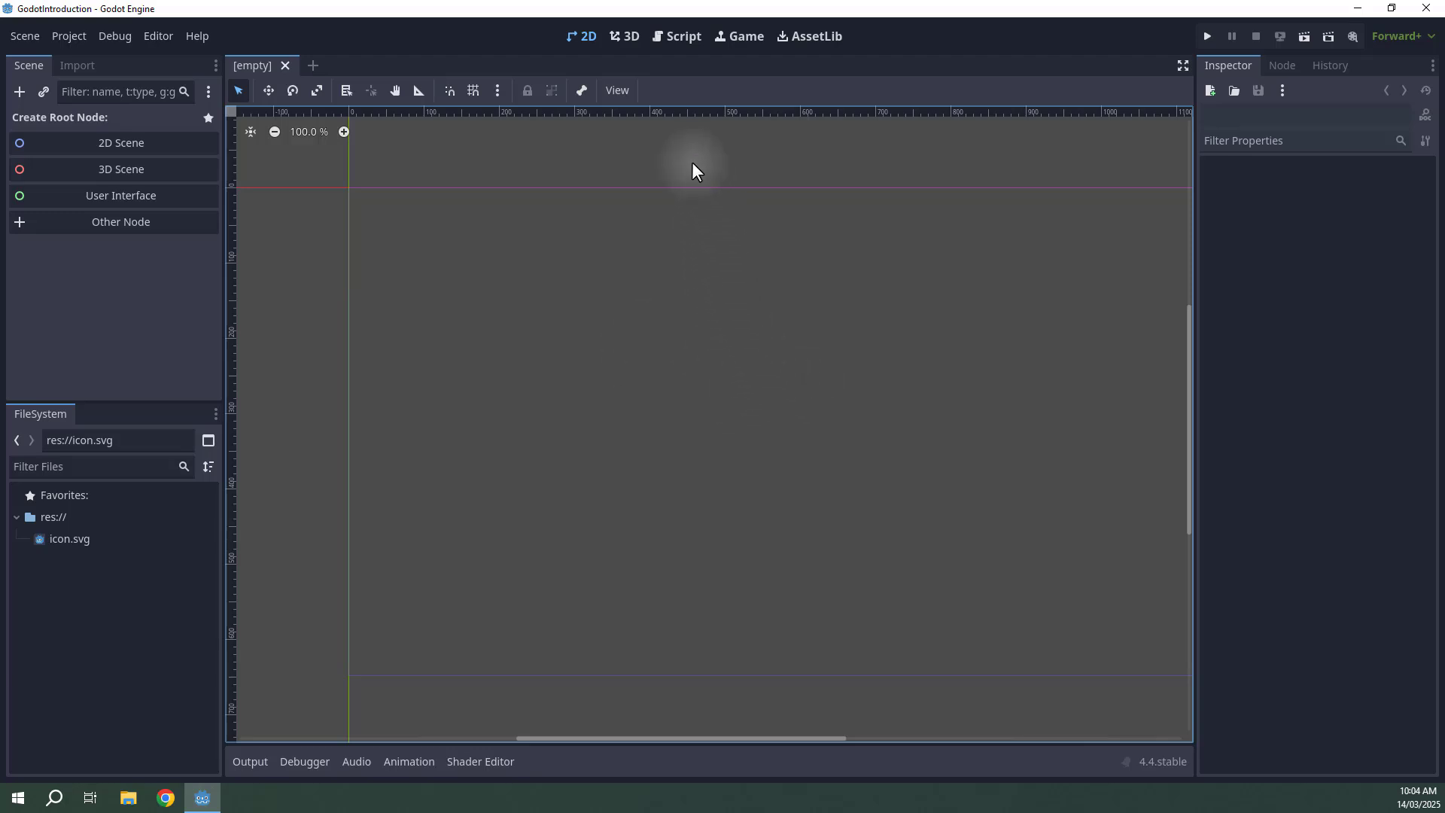
pyautogui.click(671, 38)
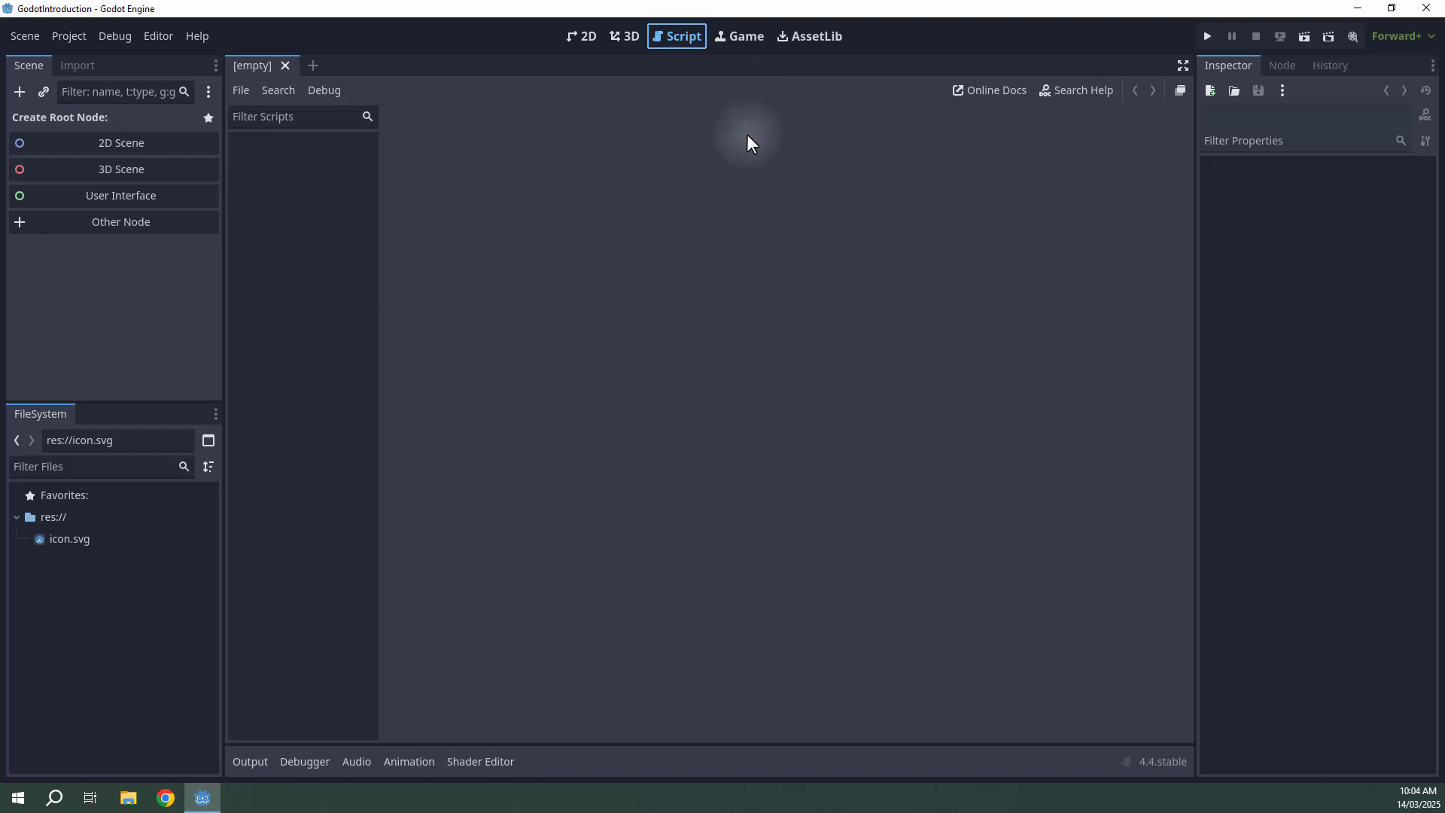
pyautogui.click(581, 36)
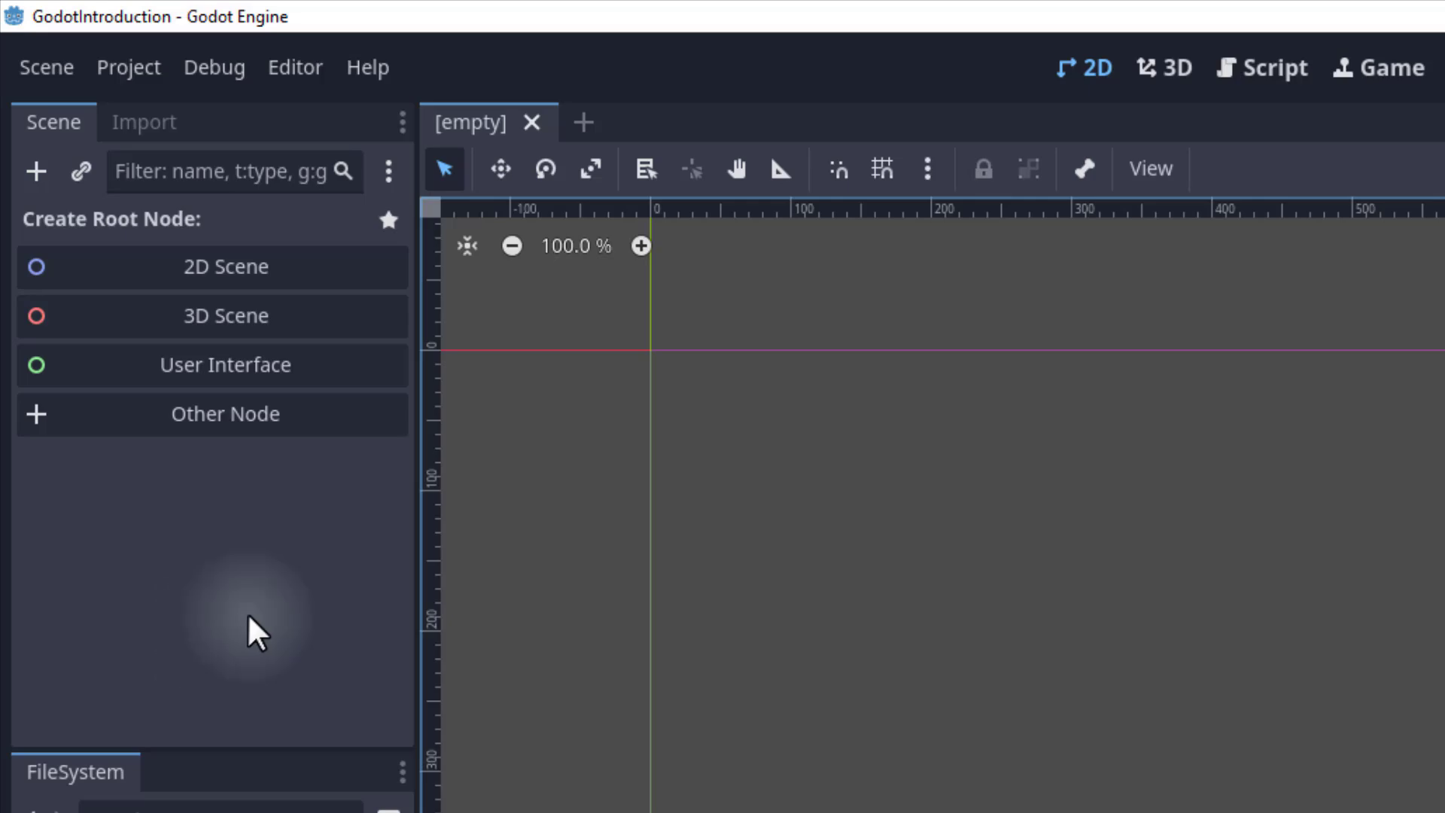
# Create a 2D Scene root node and rename it Main.
pyautogui.click(220, 272)
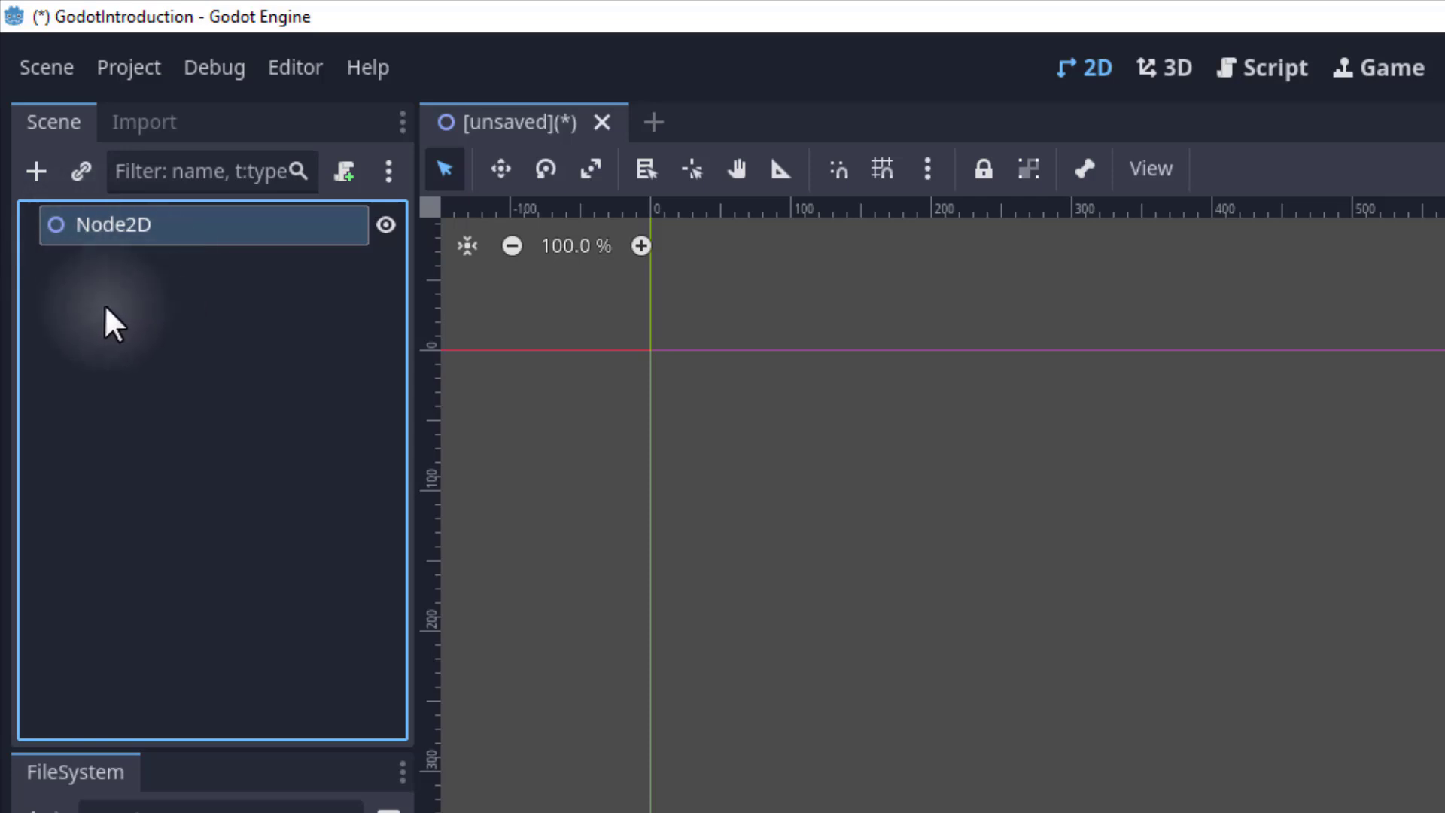
pyautogui.doubleClick(152, 224)
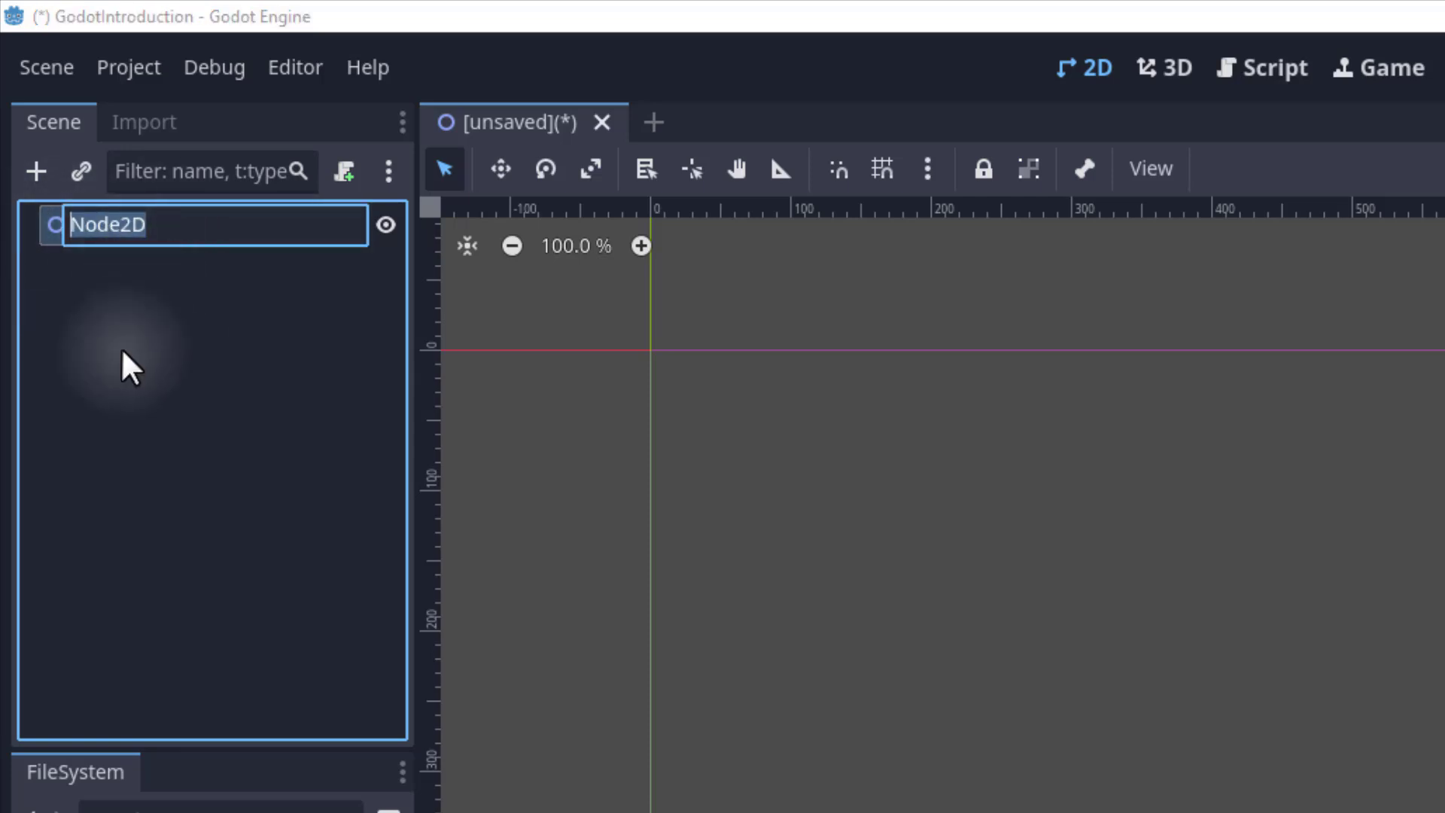
pyautogui.write('Main')
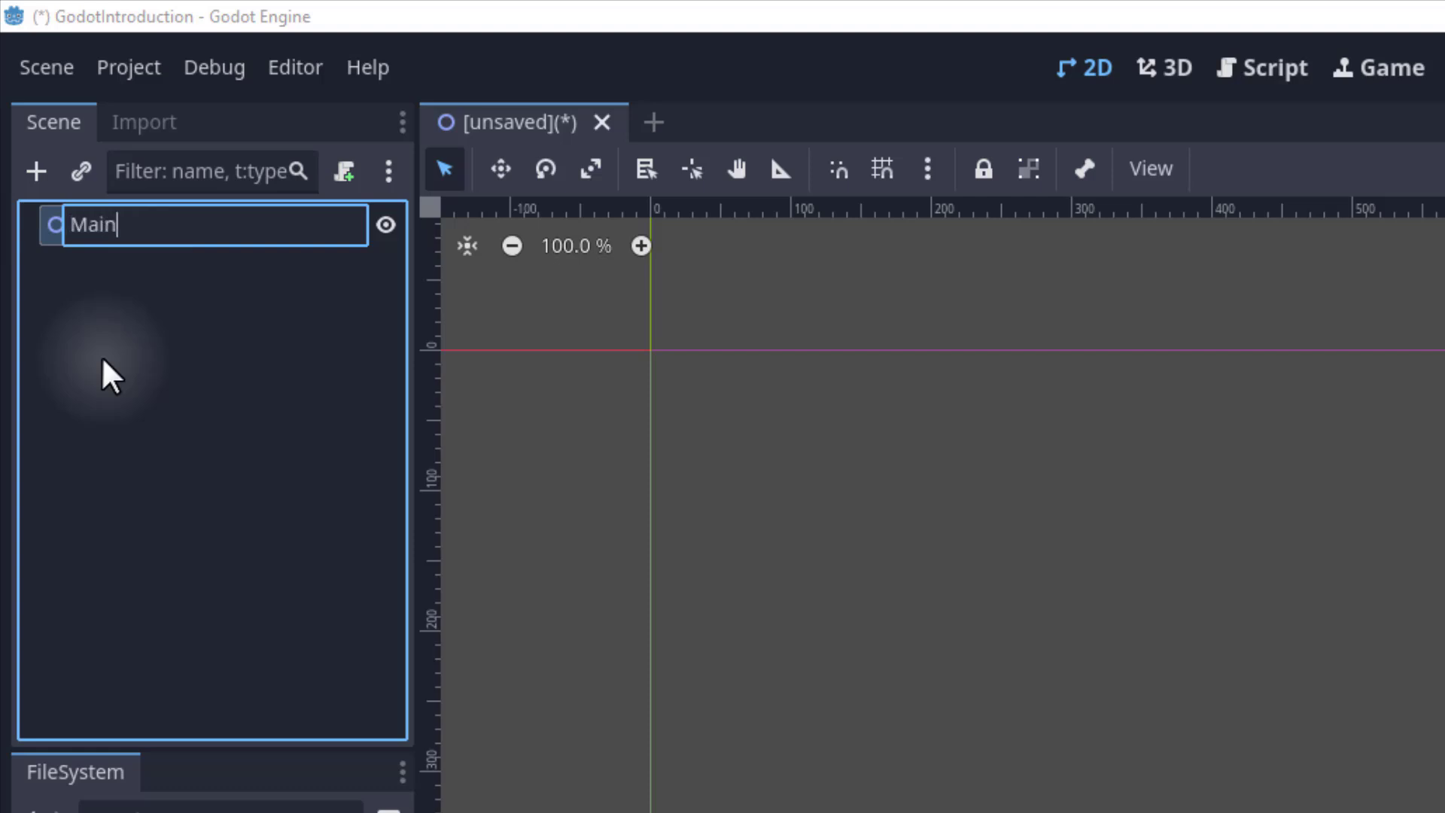
pyautogui.press('Return')
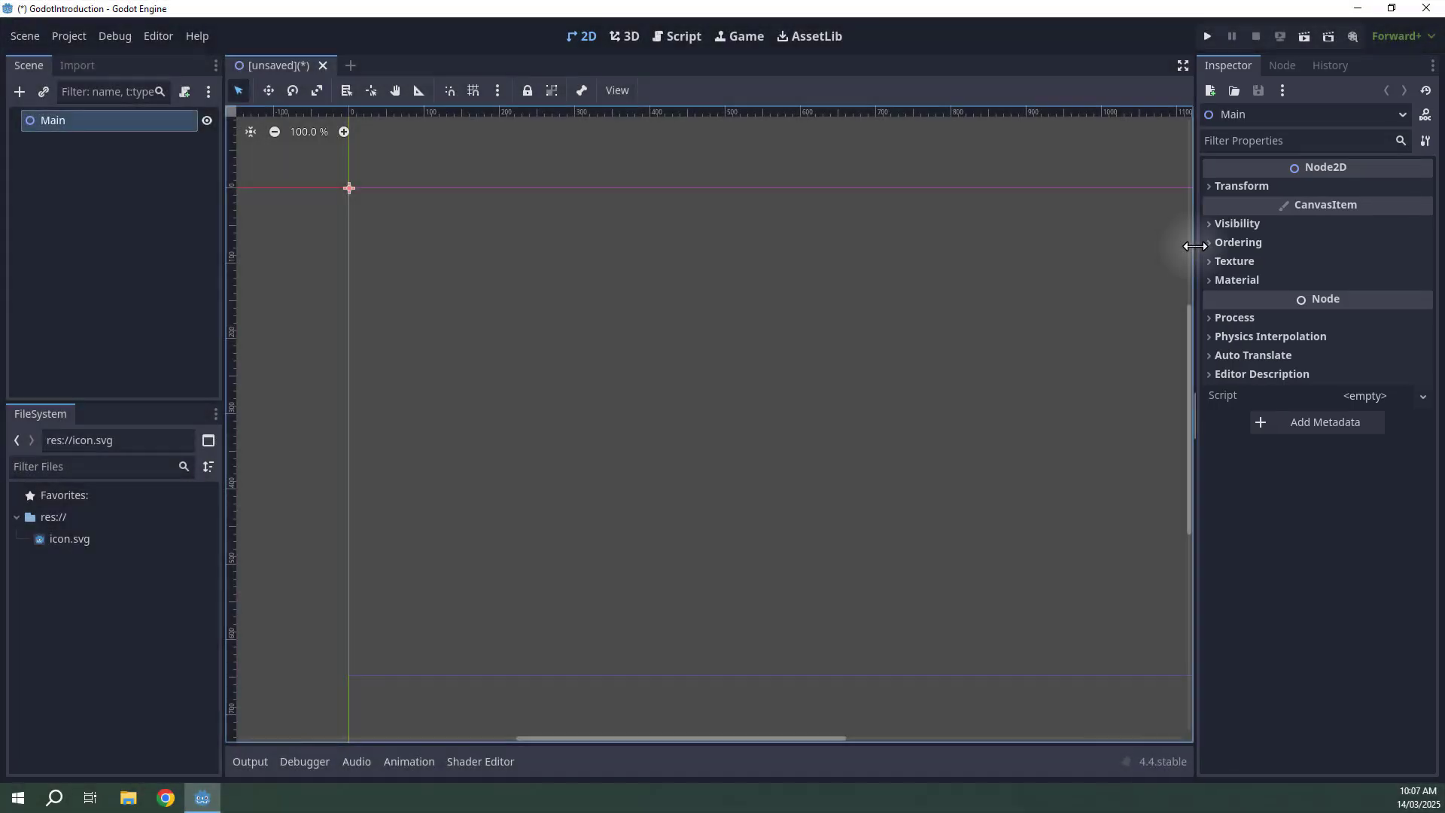
# Widen the Inspector panel and expand the Main node's Transform section to examine its properties.
pyautogui.moveTo(1195, 247); pyautogui.dragTo(1141, 241)
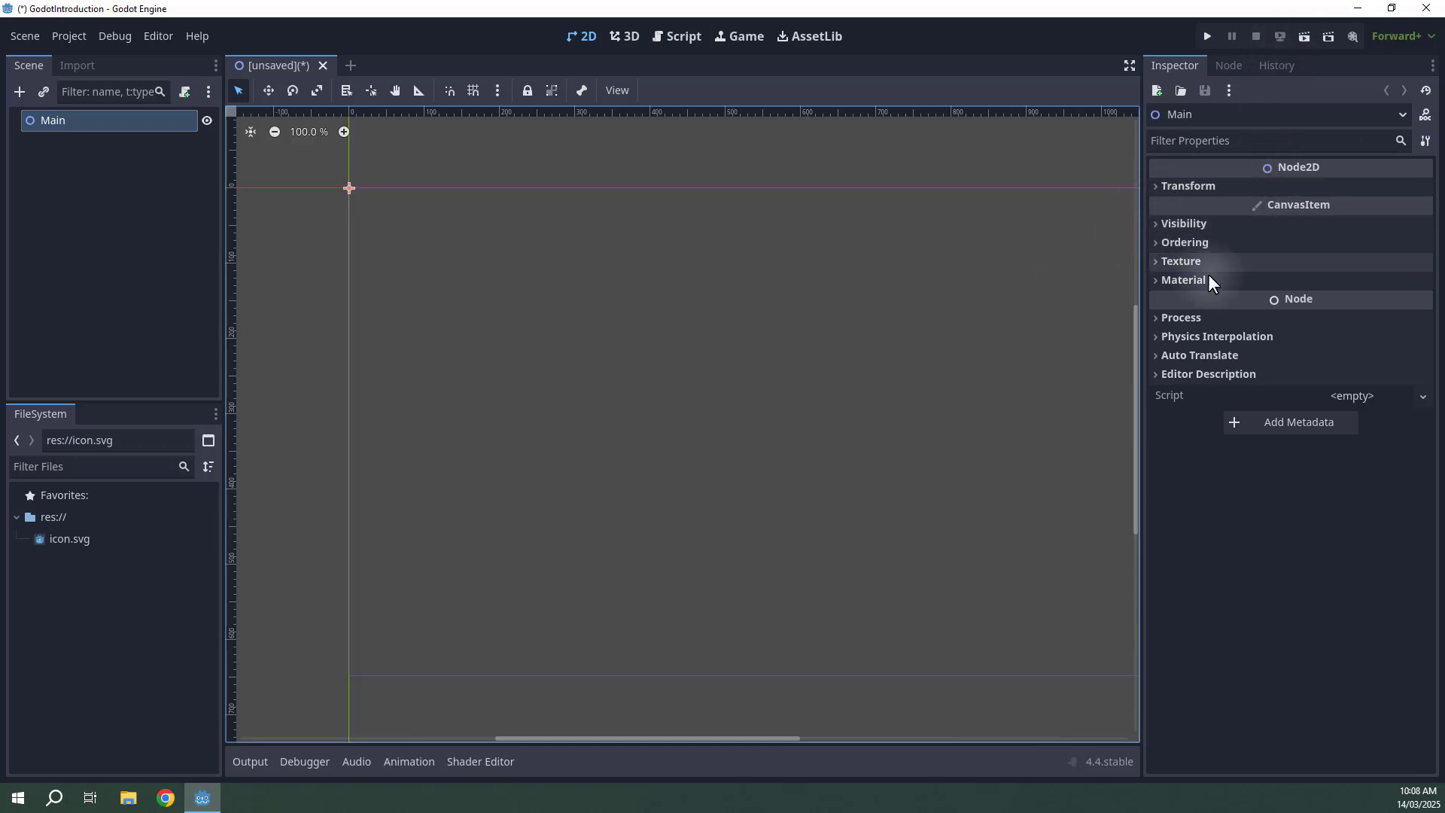
pyautogui.click(1156, 188)
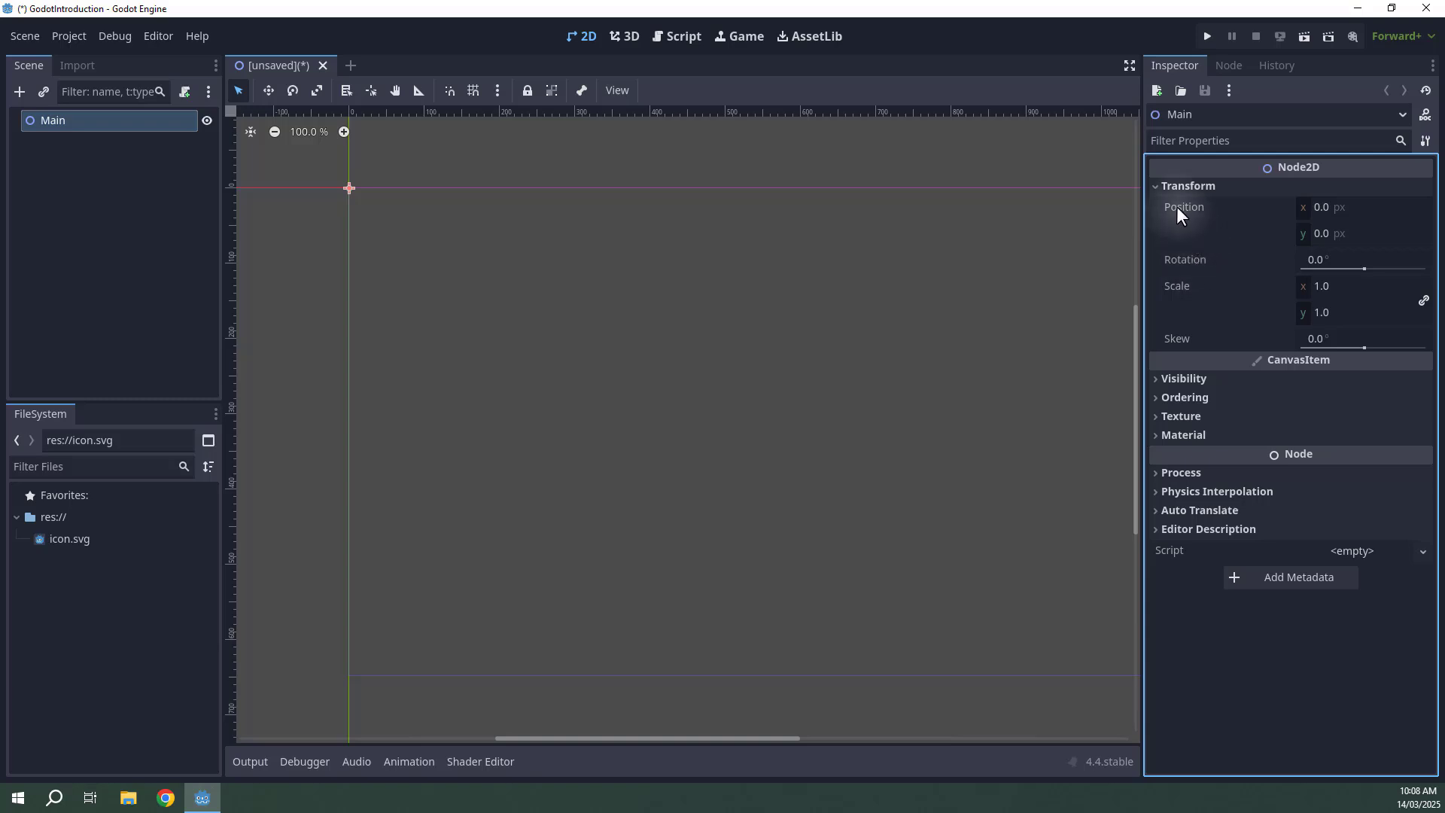
pyautogui.click(1178, 209)
pyautogui.click(1184, 262)
pyautogui.click(1171, 285)
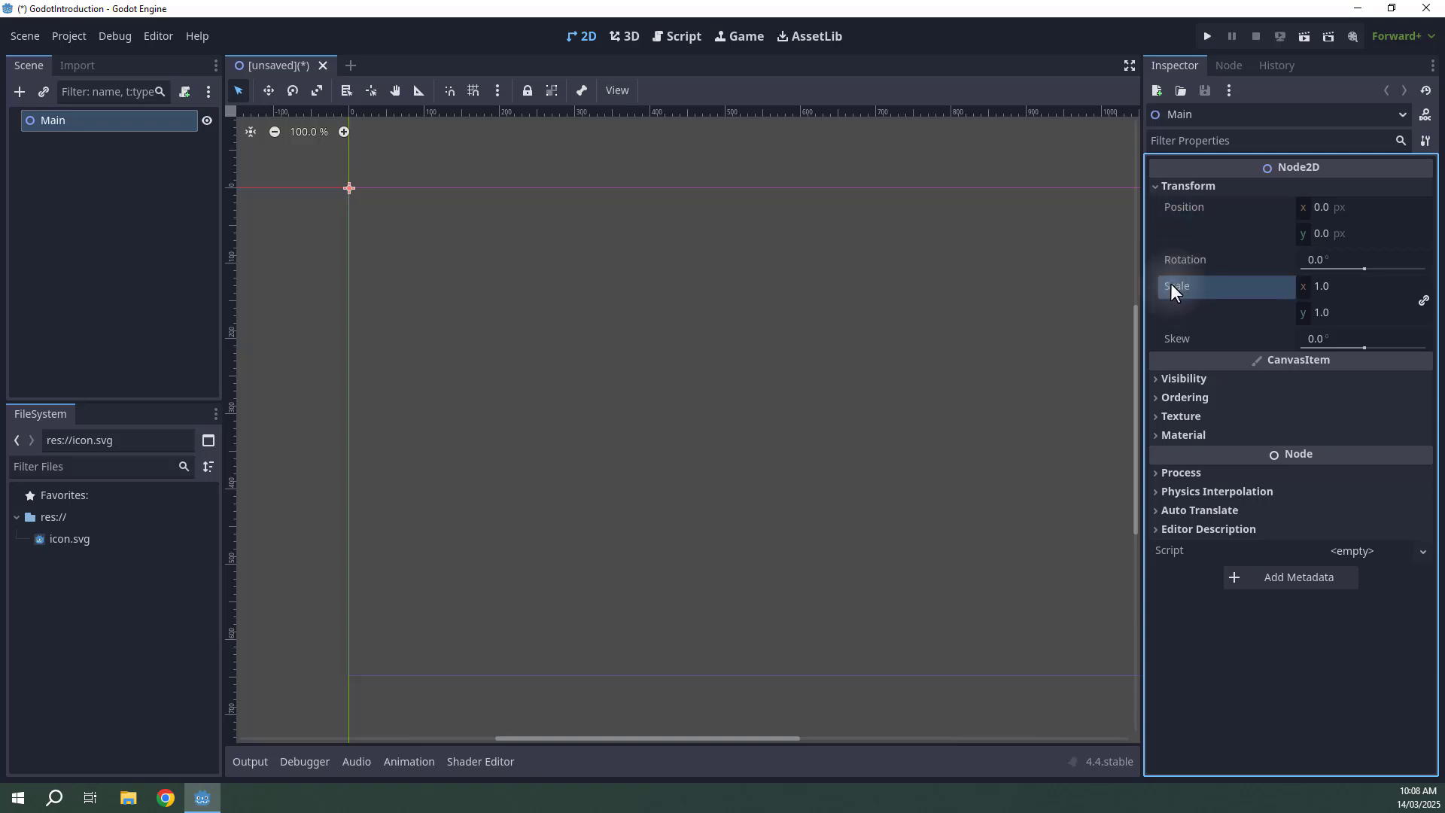
pyautogui.click(1182, 341)
pyautogui.click(1323, 208)
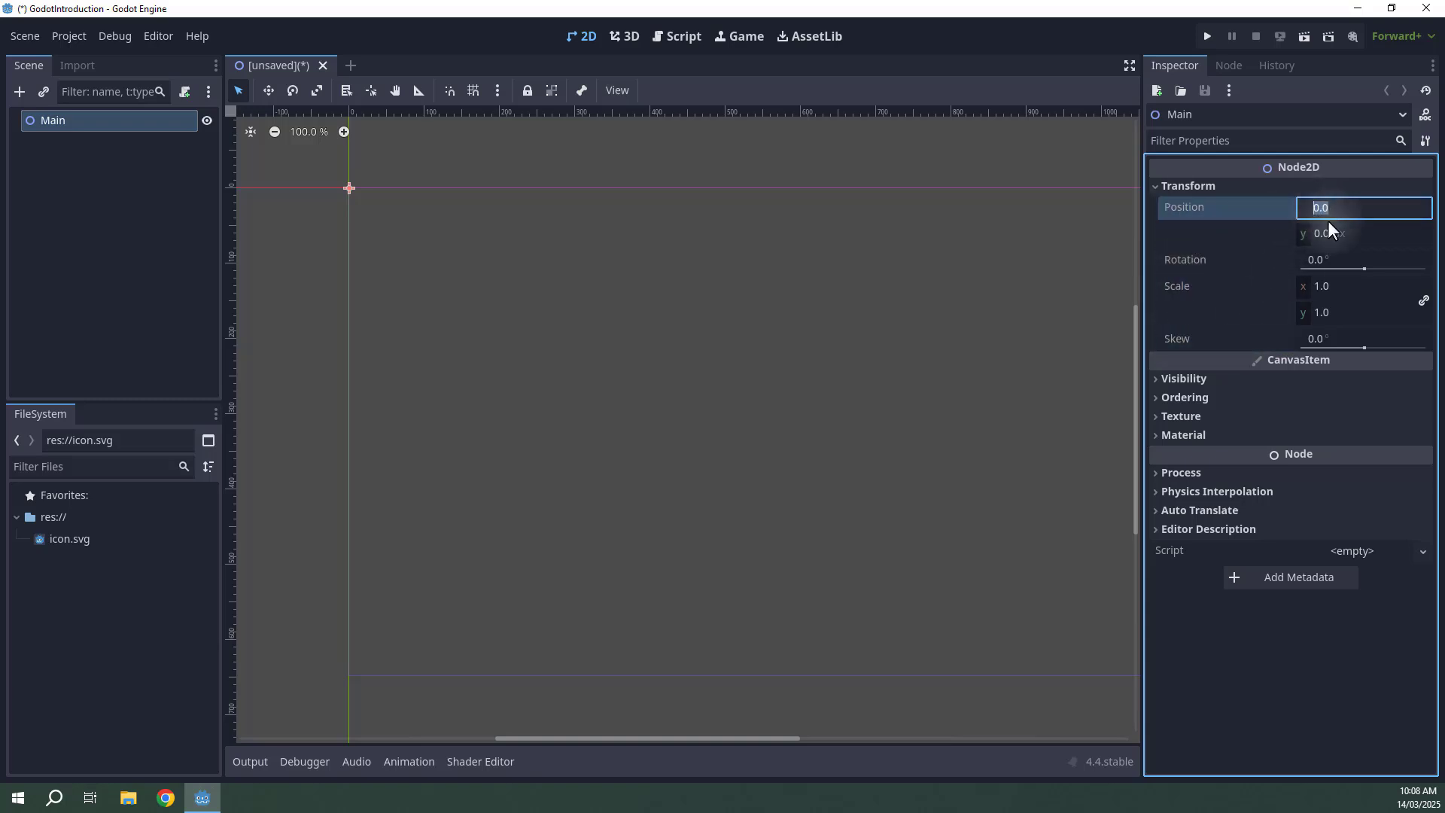
pyautogui.click(1326, 234)
pyautogui.click(1317, 287)
pyautogui.click(1240, 213)
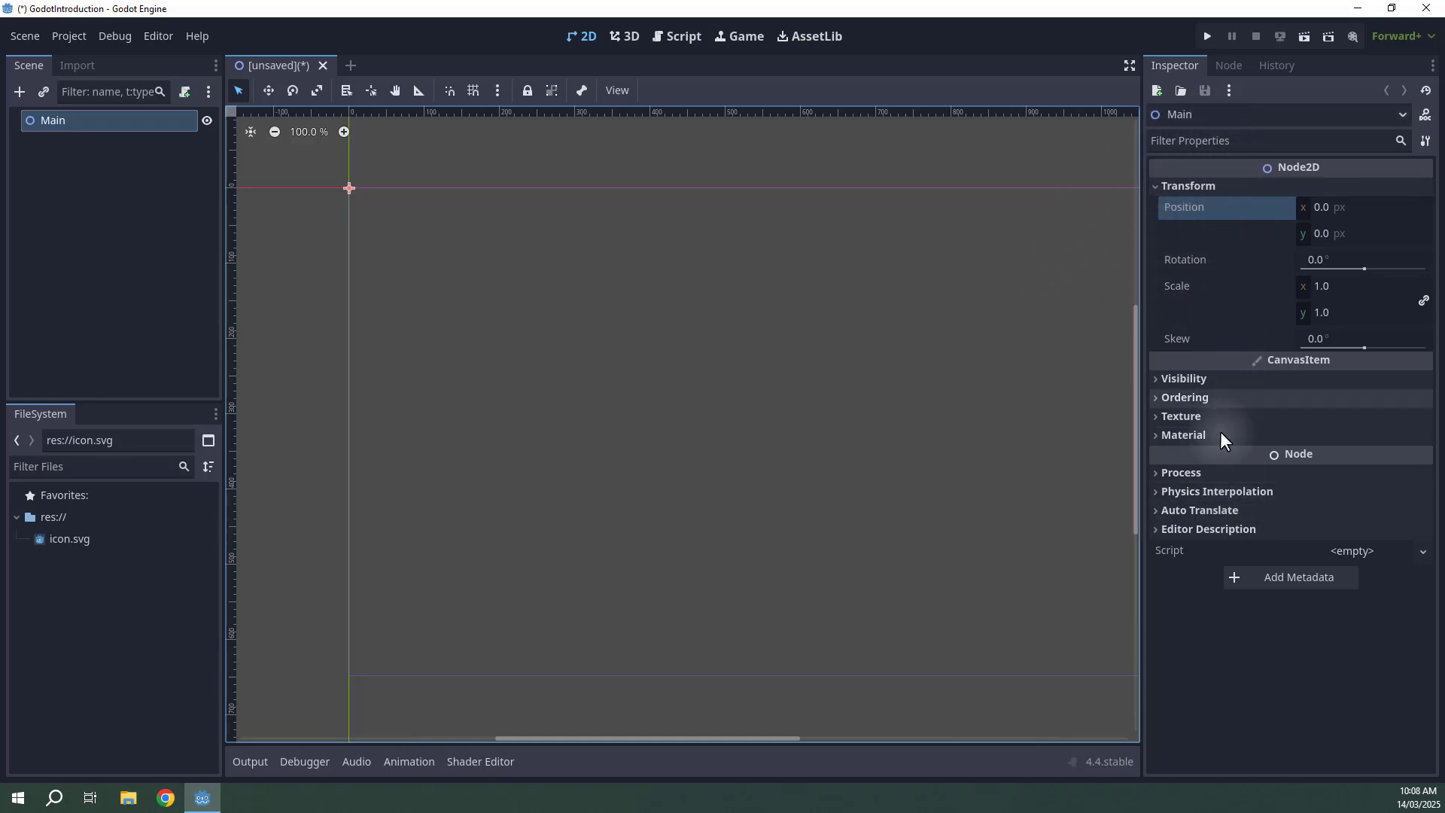
# Expand and collapse the Visibility, Ordering and Auto Translate sections in the Inspector to examine them.
pyautogui.click(1153, 385)
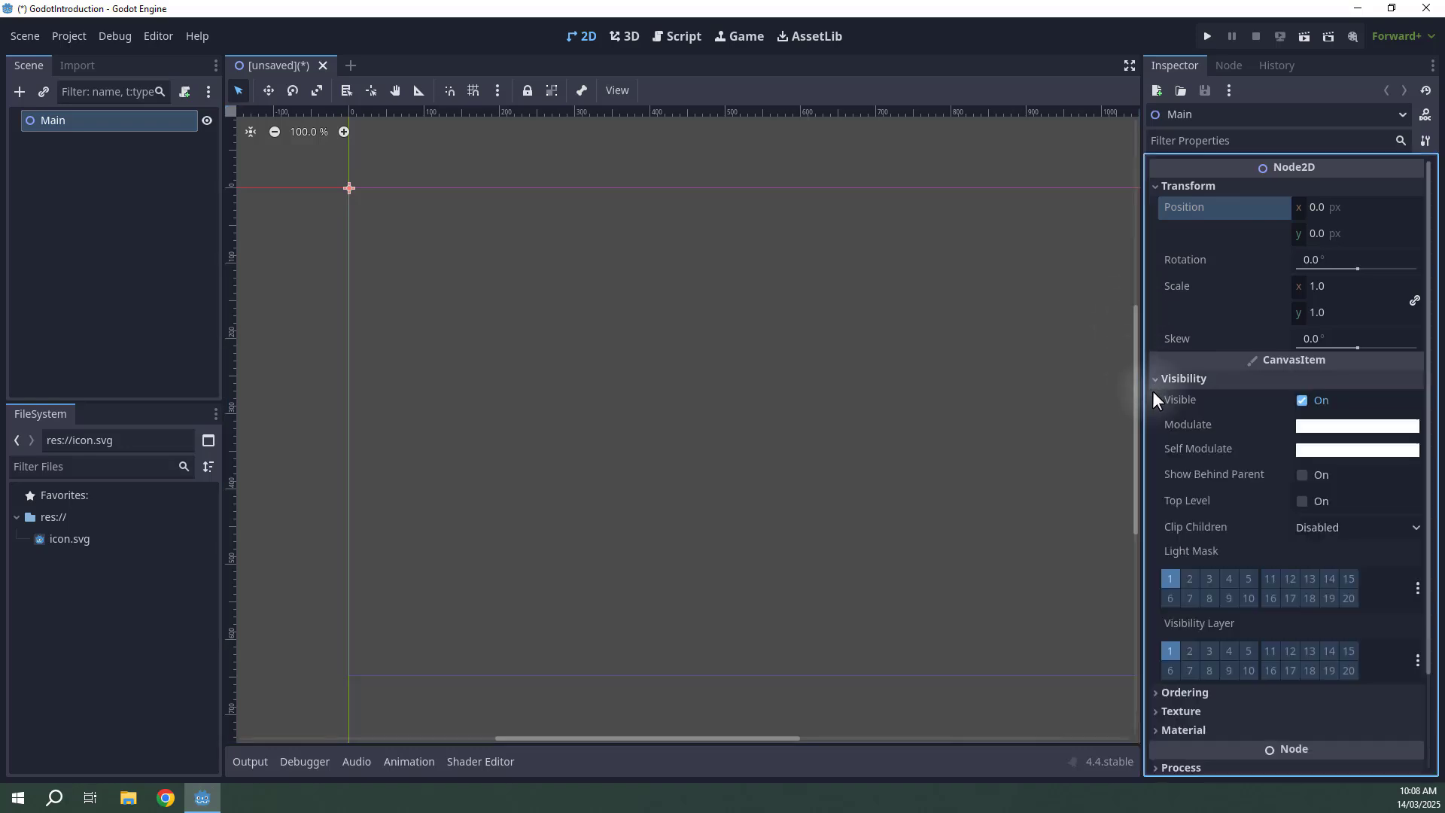
pyautogui.click(1153, 385)
pyautogui.click(1153, 414)
pyautogui.click(1153, 414)
pyautogui.click(1150, 399)
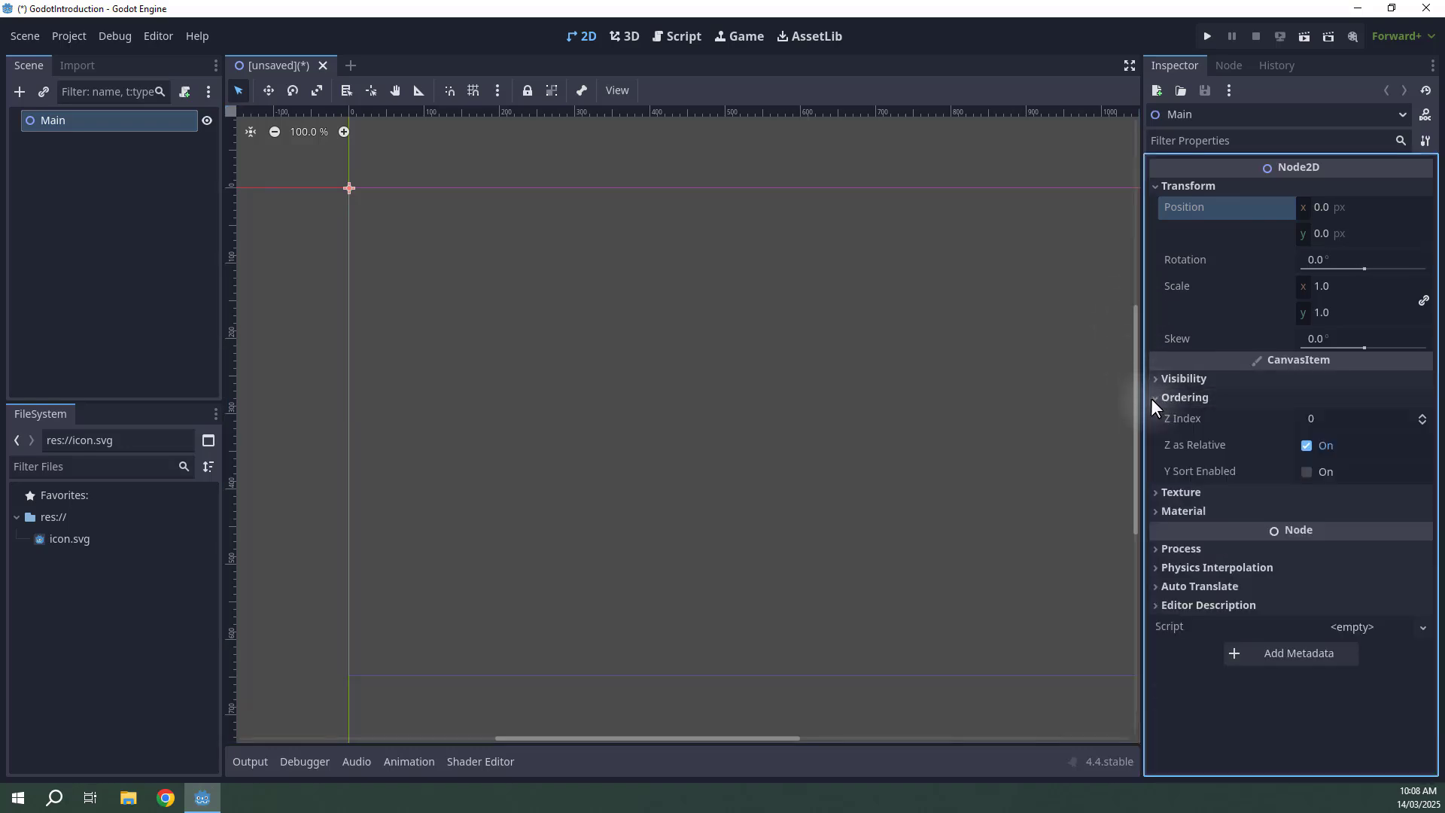
pyautogui.click(1150, 399)
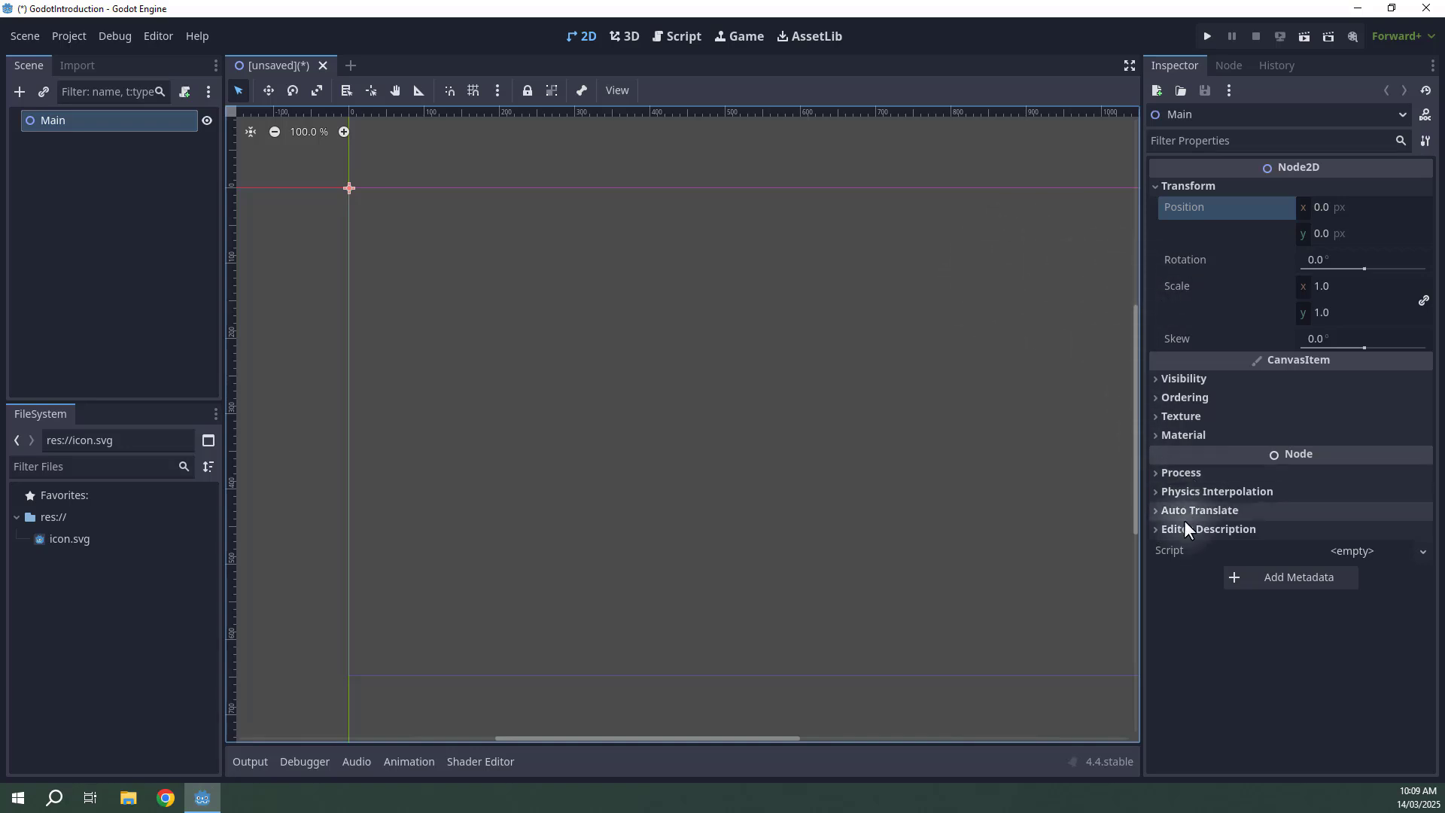
pyautogui.click(1163, 510)
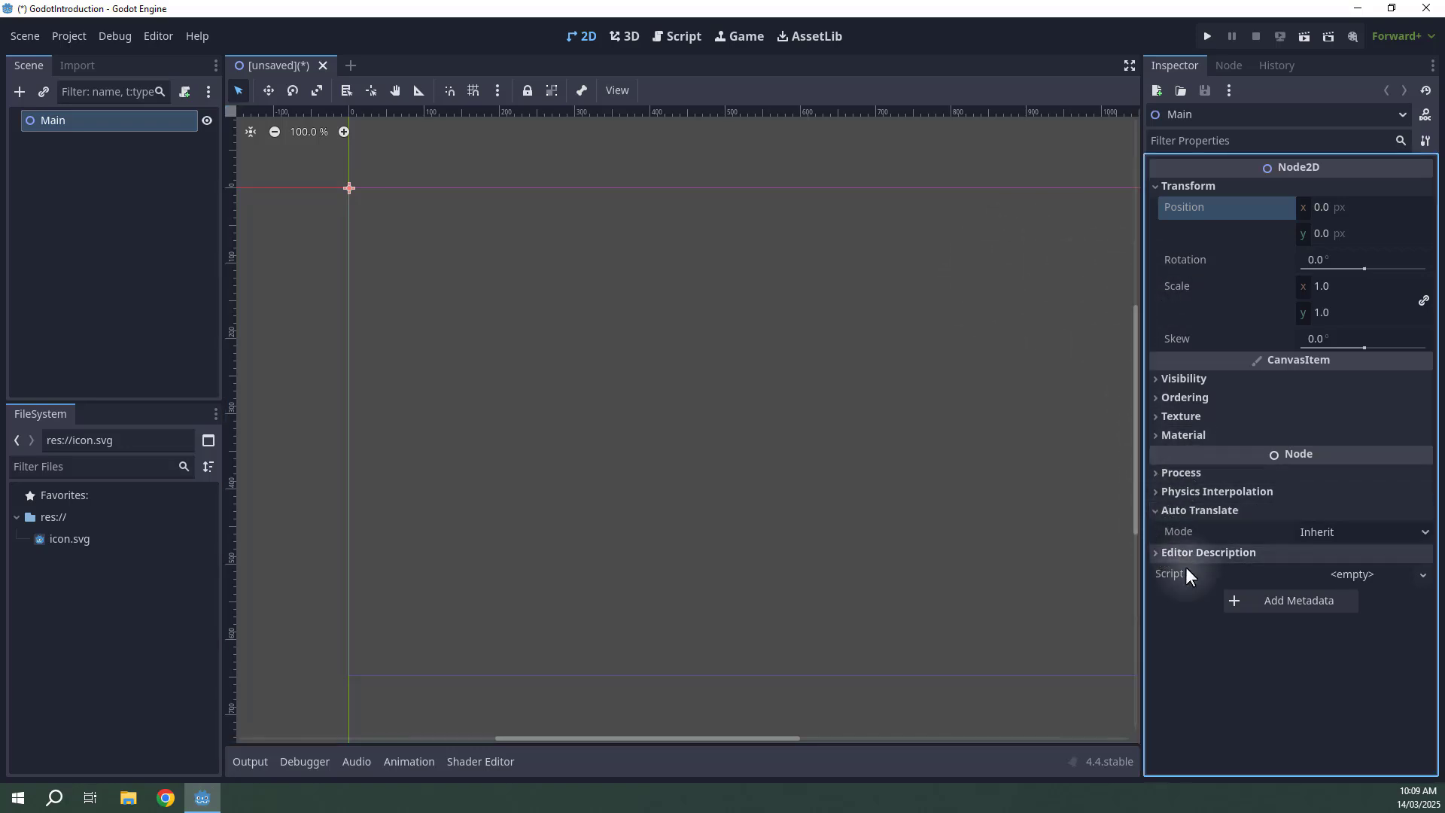
pyautogui.click(1160, 511)
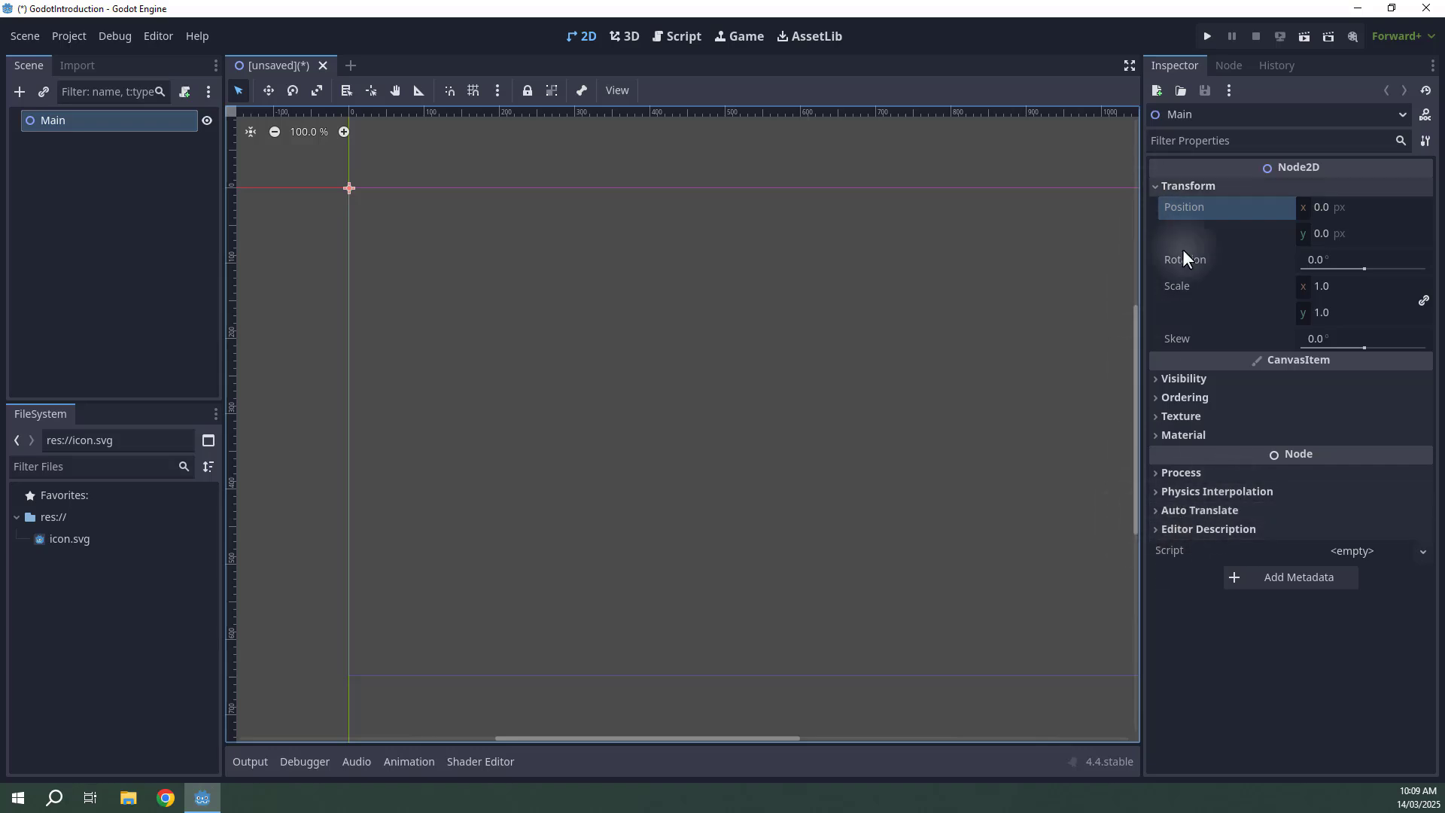
pyautogui.click(1163, 381)
pyautogui.click(1163, 381)
pyautogui.click(1163, 380)
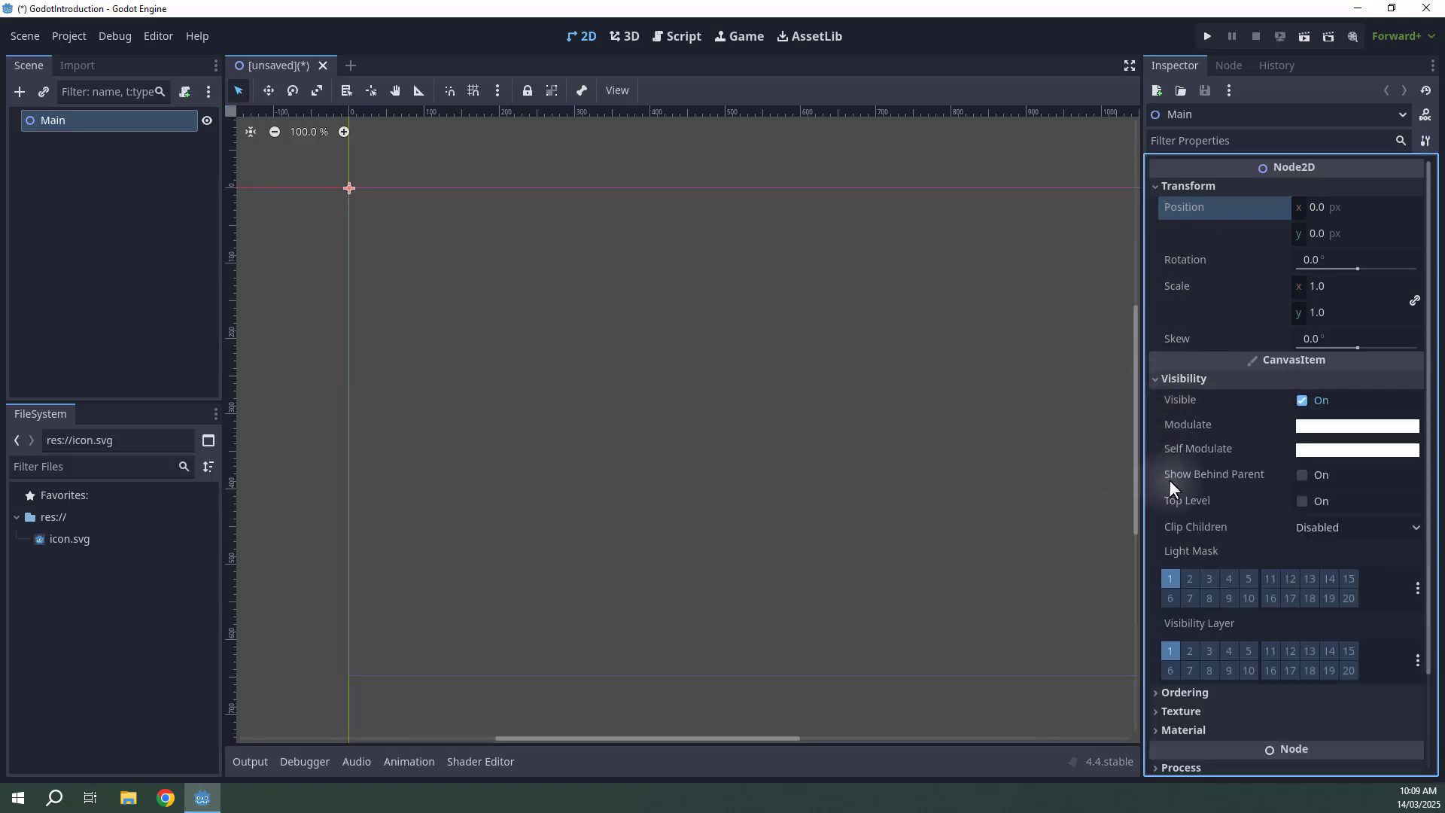
pyautogui.click(1162, 384)
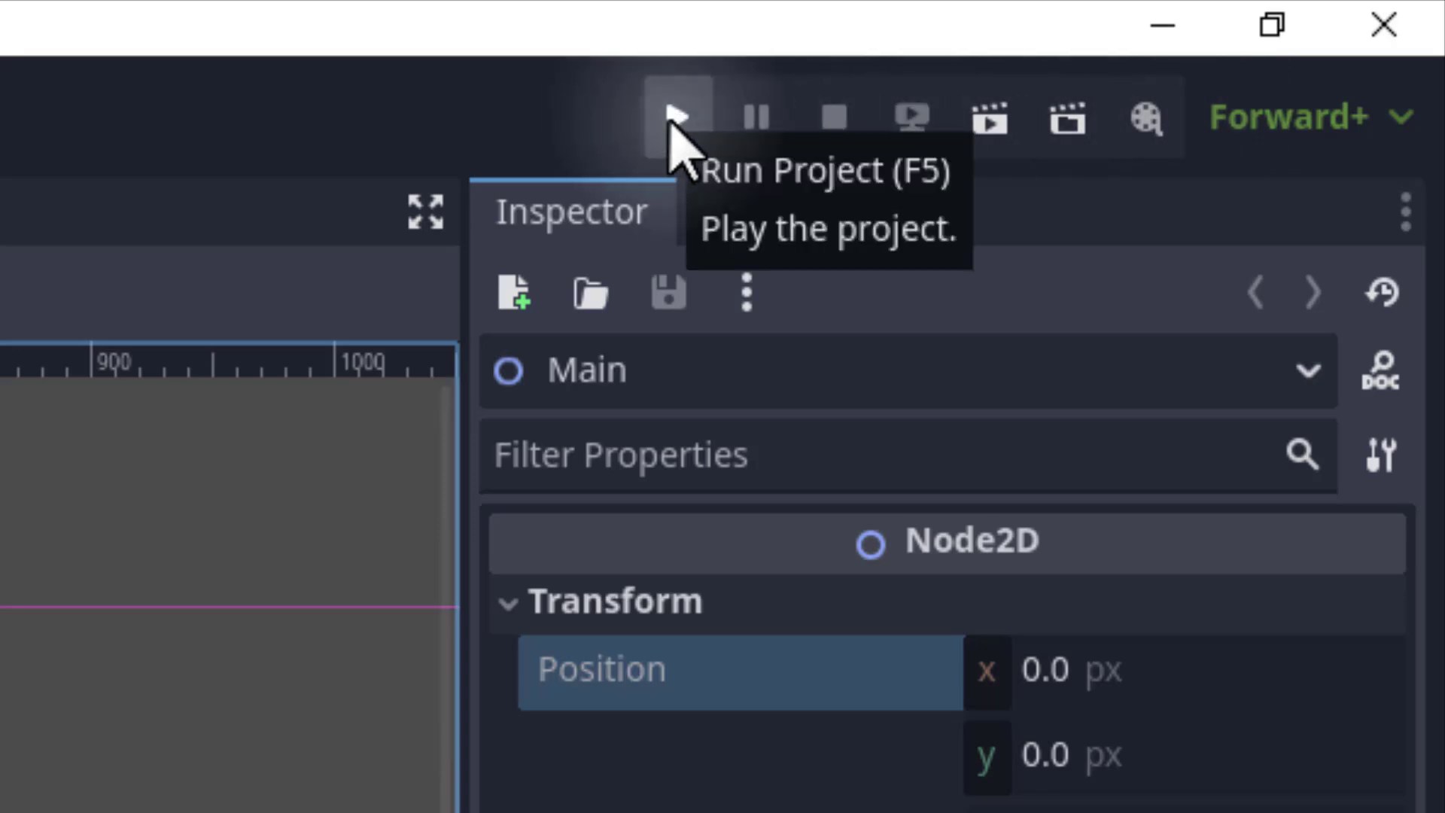
# Run the project, choosing the current scene as main scene and saving it as main.tscn.
pyautogui.click(673, 116)
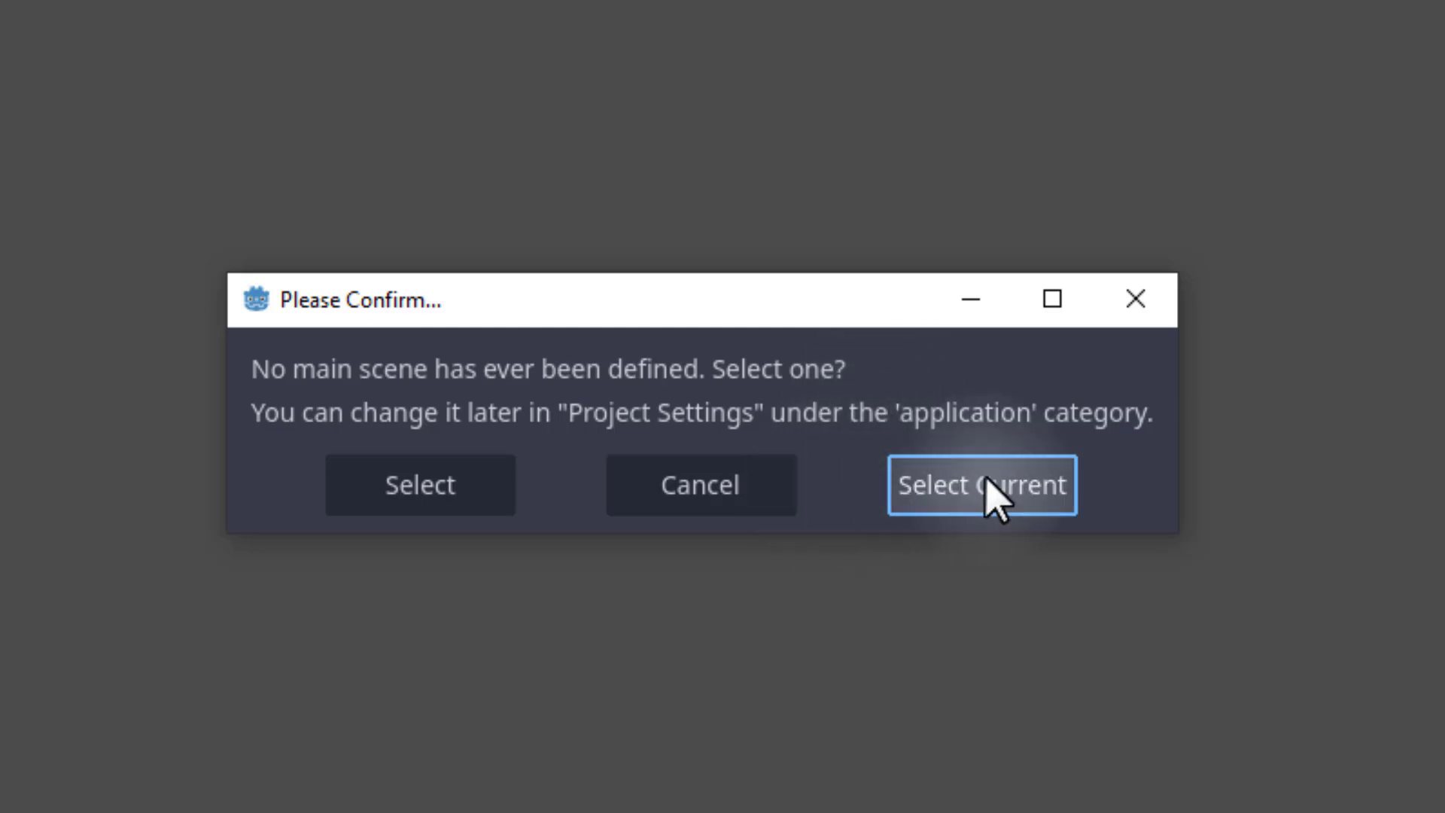
pyautogui.click(965, 487)
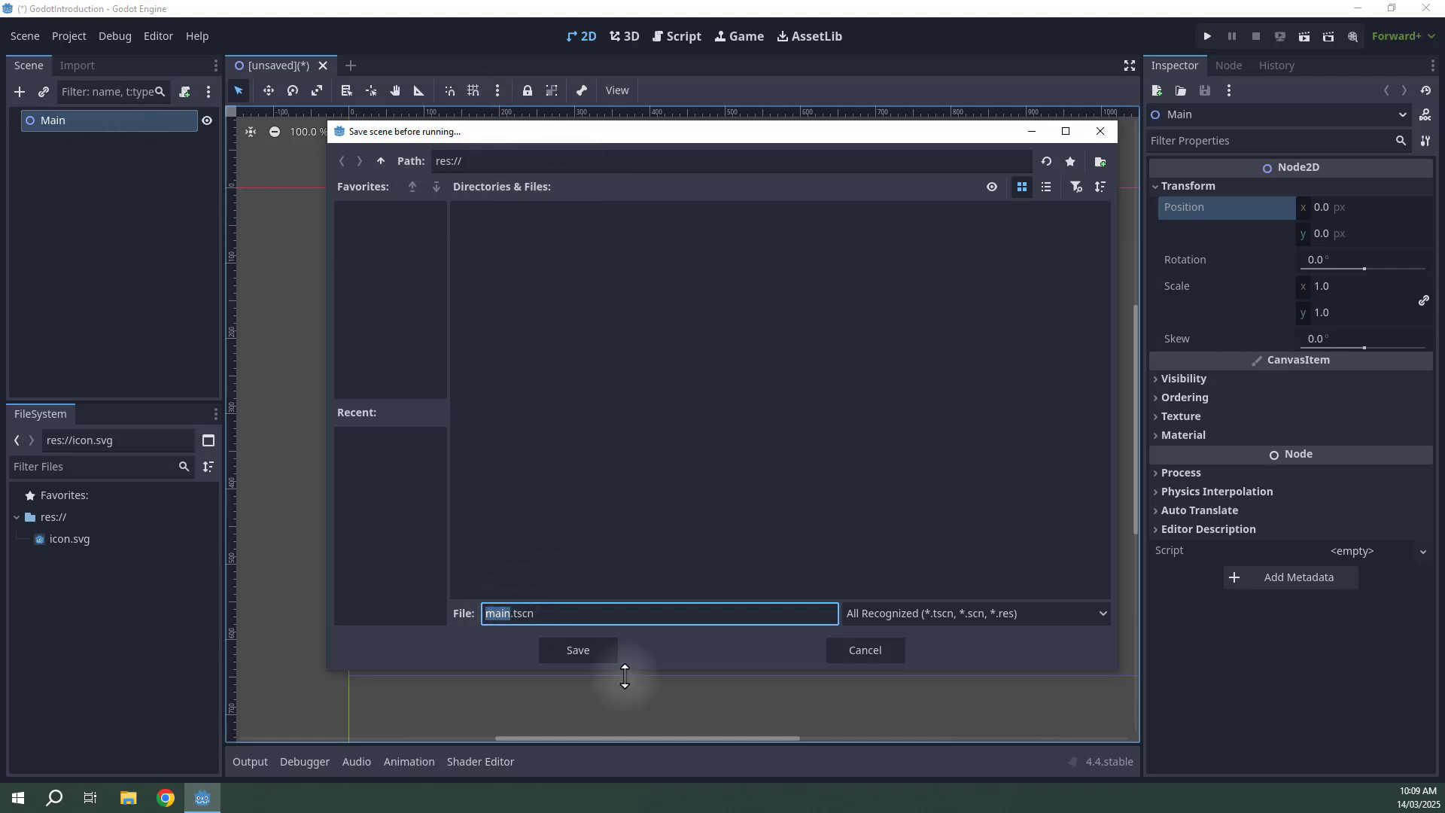
pyautogui.click(578, 650)
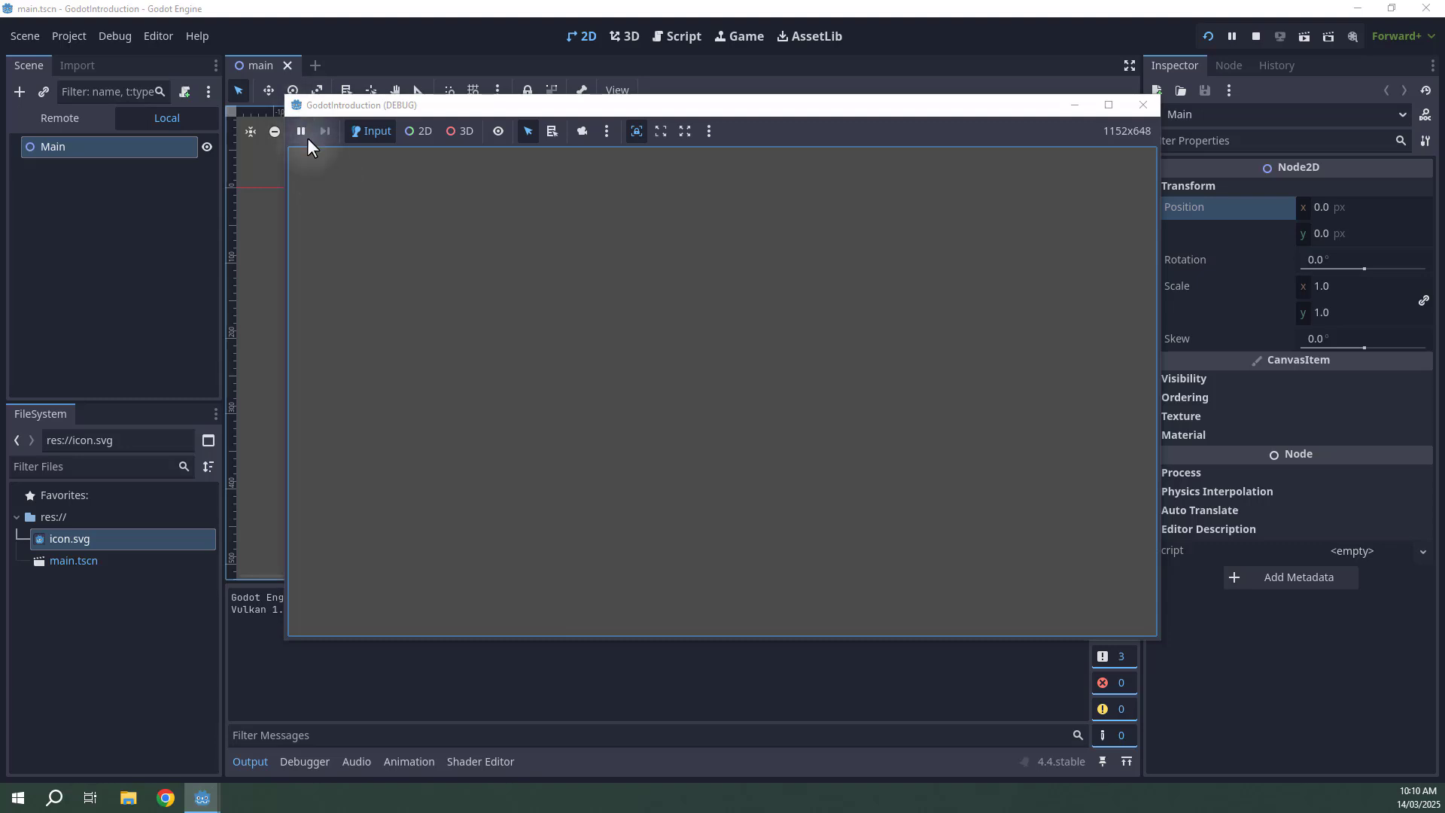
# Move the running game window, then stop the project.
pyautogui.moveTo(738, 107)
pyautogui.mouseDown()
pyautogui.moveTo(727, 102)
pyautogui.moveTo(745, 102)
pyautogui.mouseUp()
pyautogui.click(691, 239)
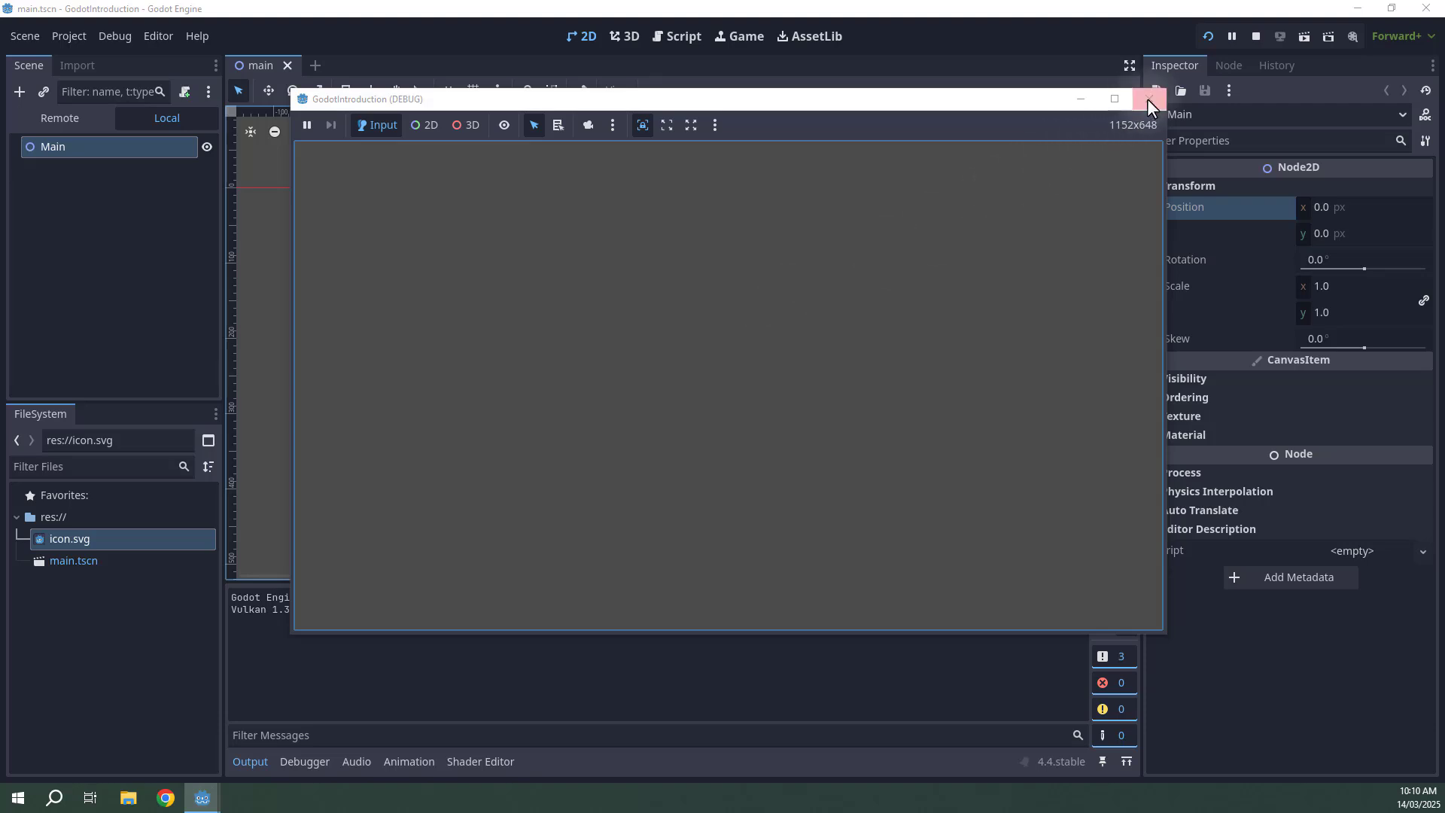
pyautogui.click(1254, 36)
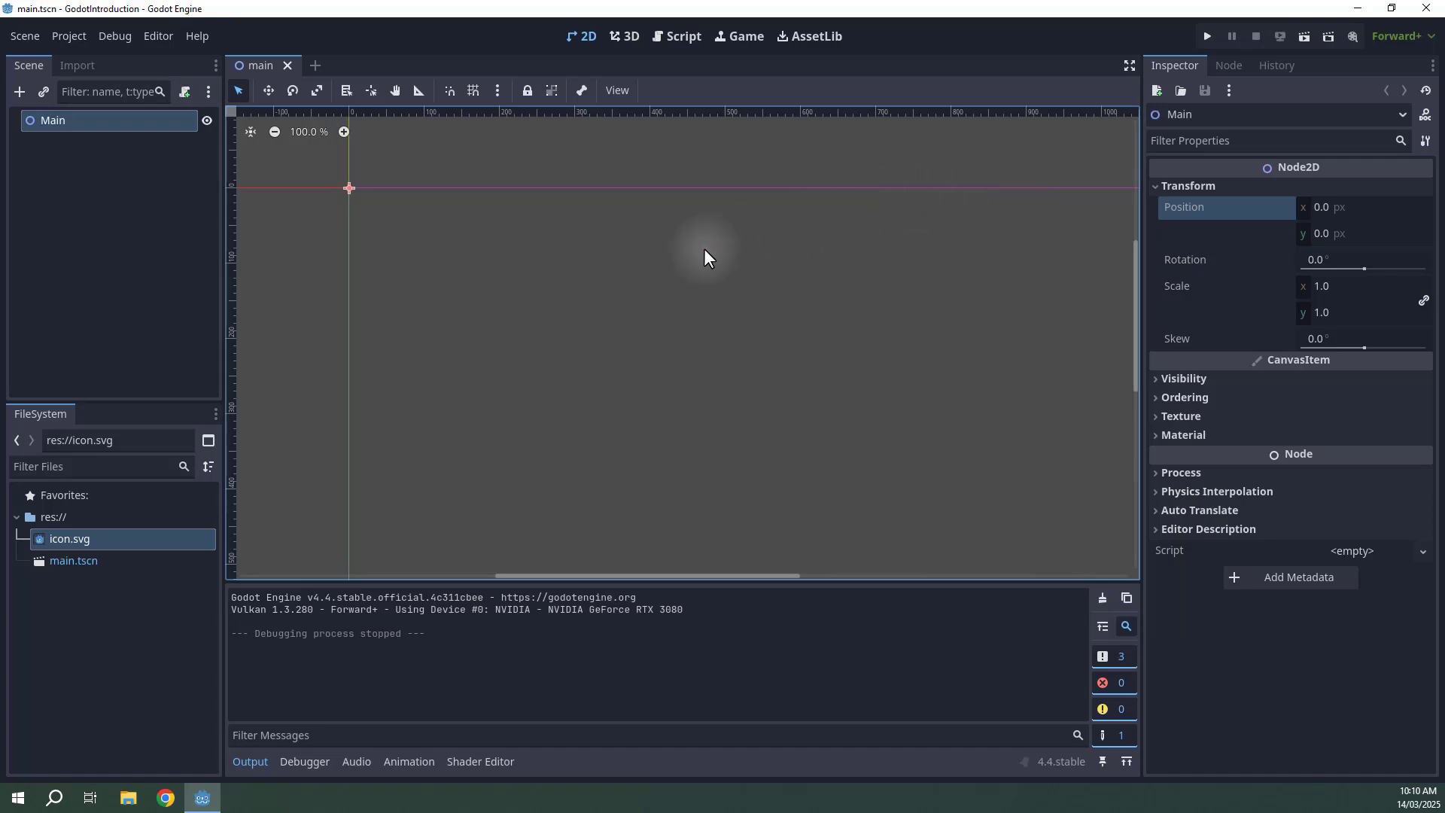
# Select main.tscn in the FileSystem panel and hide the Output panel.
pyautogui.click(70, 561)
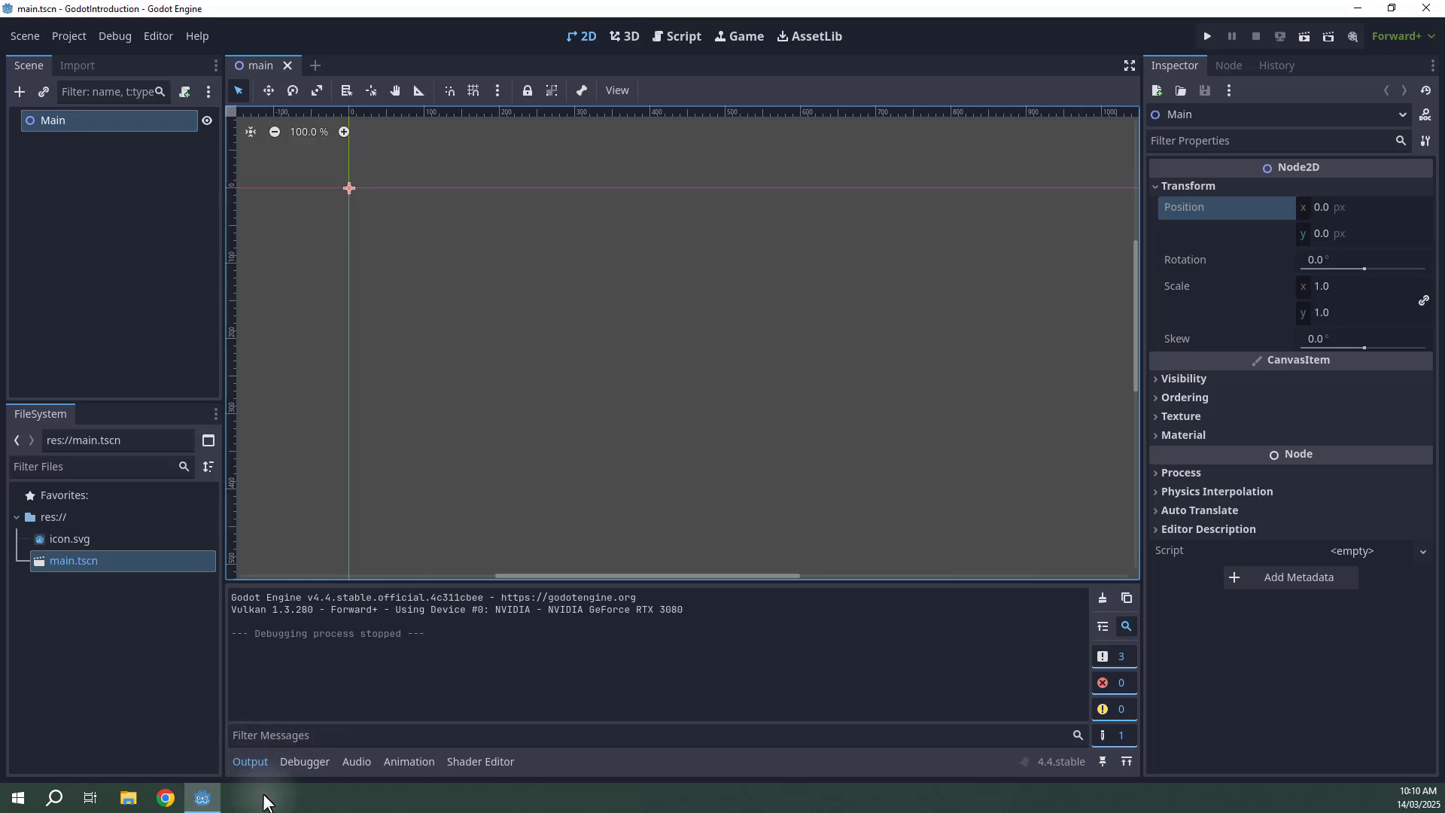
pyautogui.click(242, 762)
pyautogui.click(243, 762)
pyautogui.click(243, 762)
pyautogui.click(243, 761)
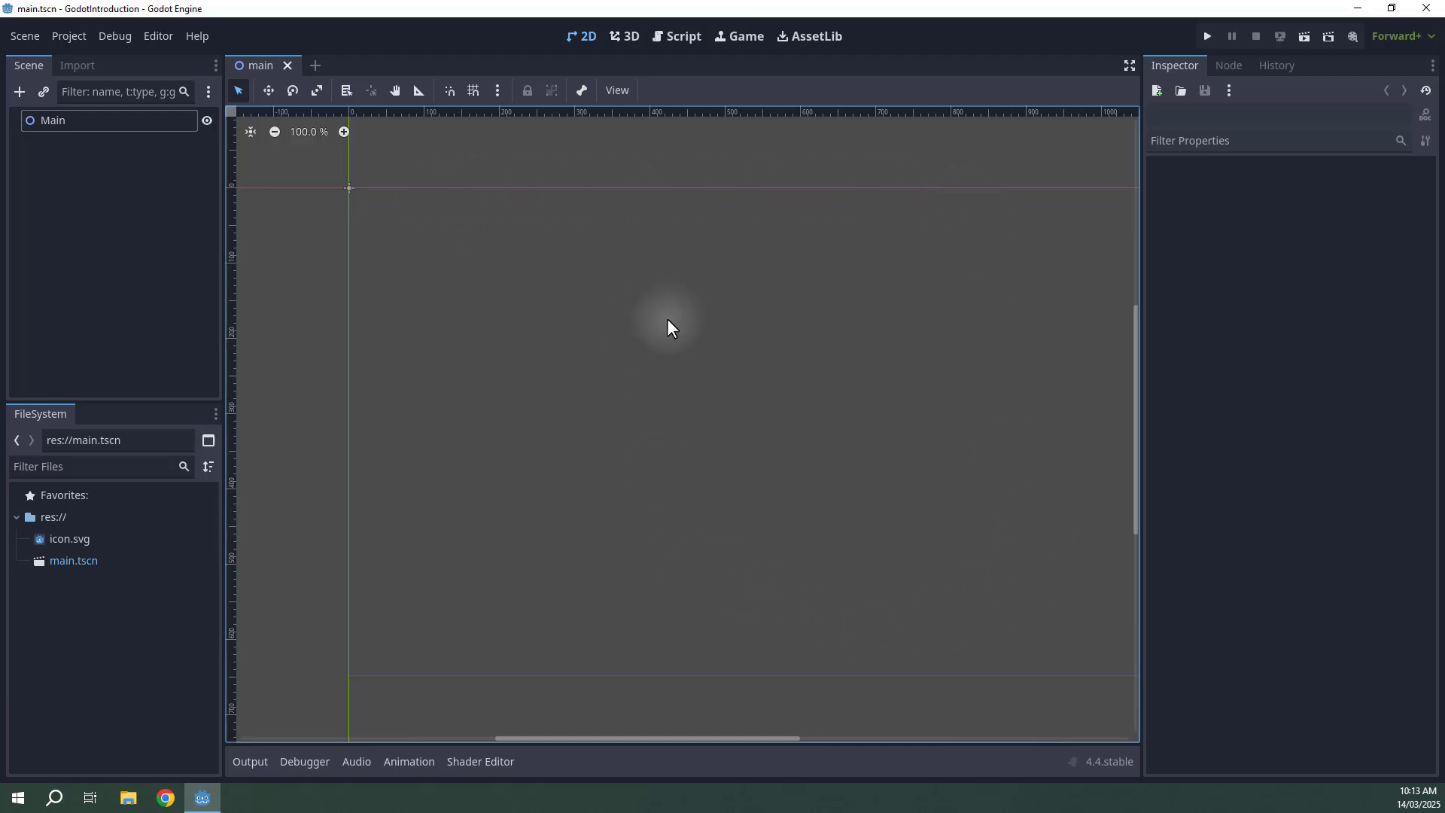
# Zoom in and out and pan around the 2D viewport.
pyautogui.click(575, 35)
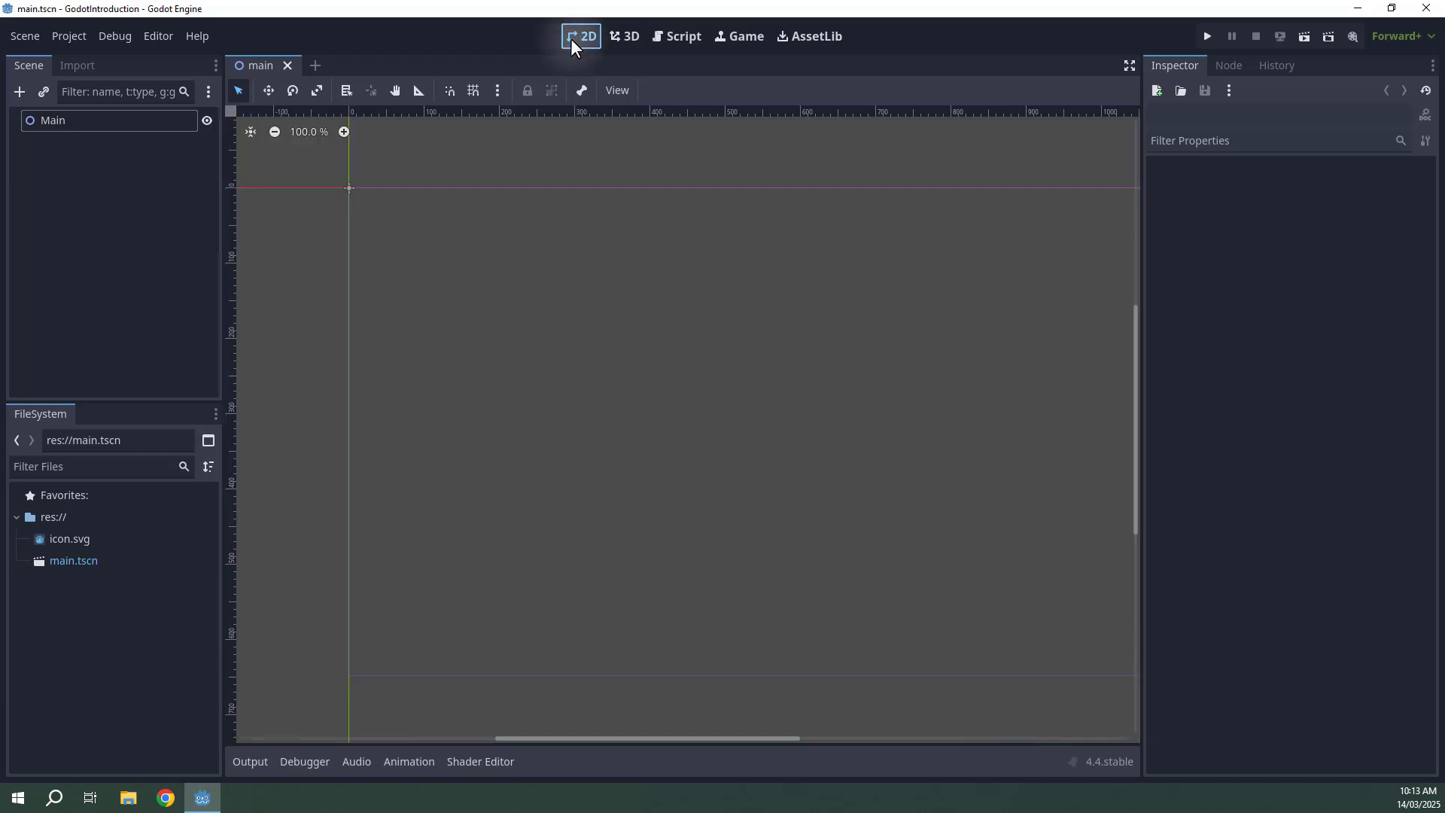
pyautogui.click(565, 337)
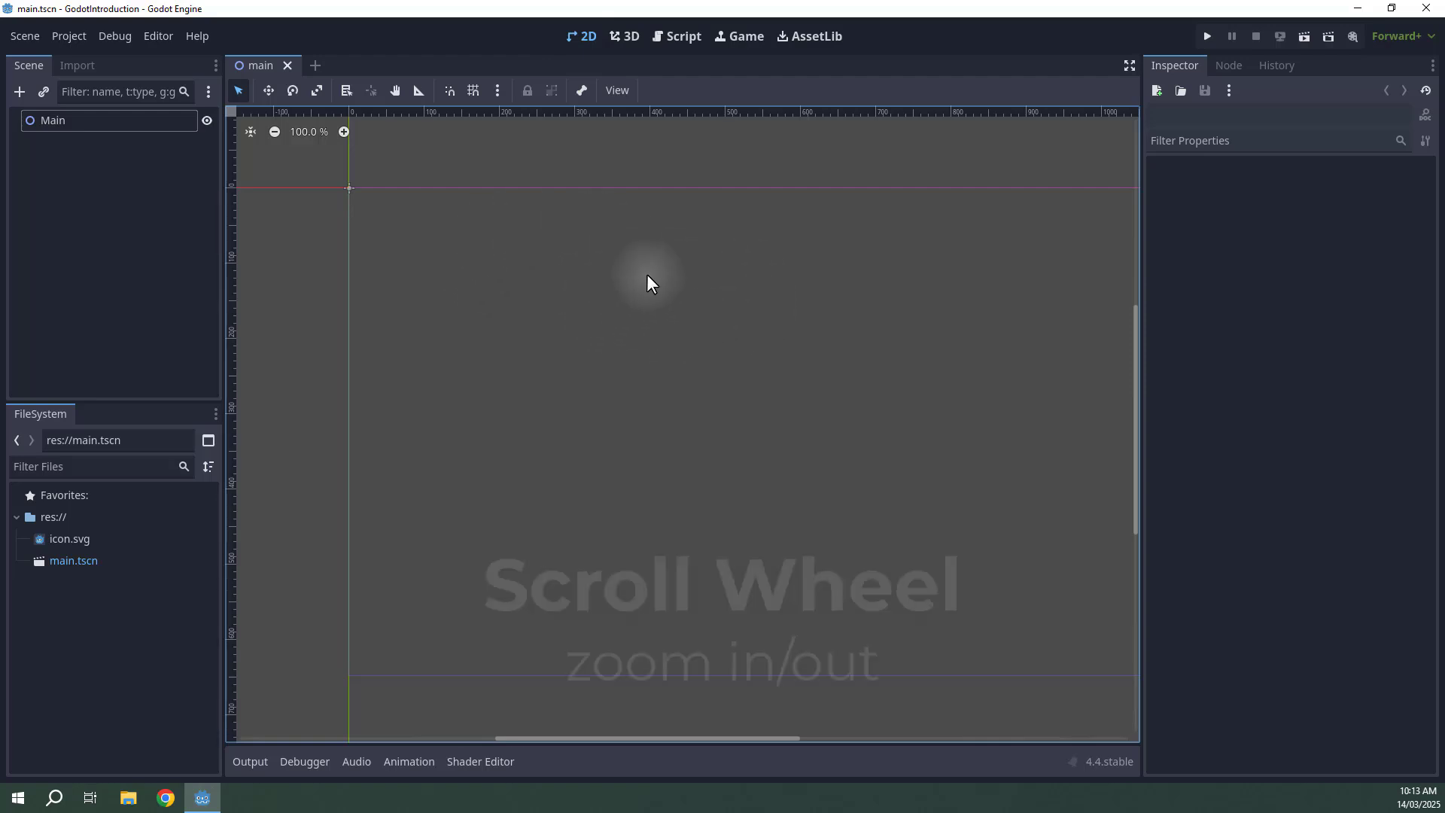
pyautogui.scroll(-6, 572, 273)
pyautogui.scroll(4, 572, 281)
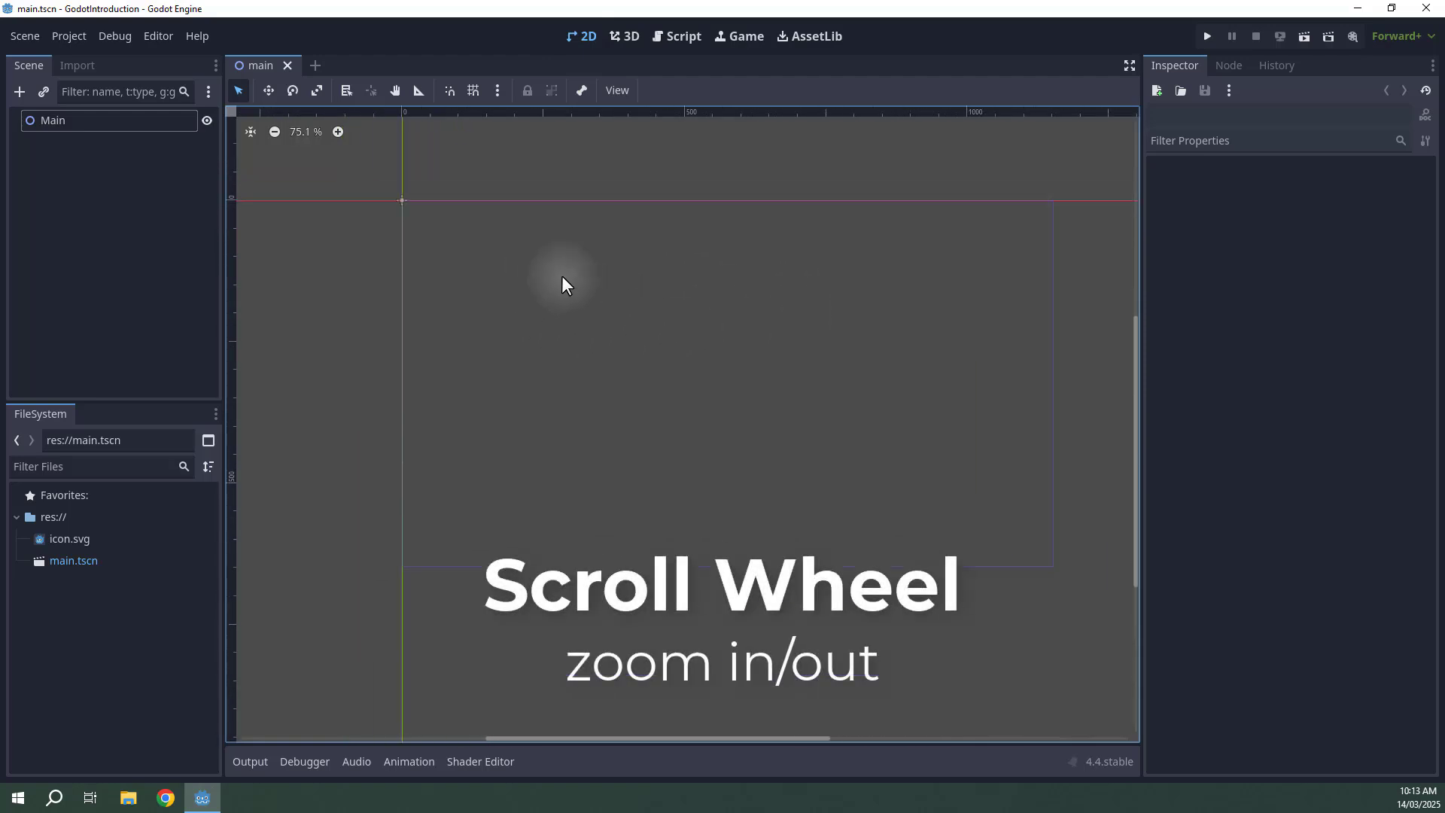
pyautogui.scroll(-5, 561, 275)
pyautogui.scroll(3, 661, 293)
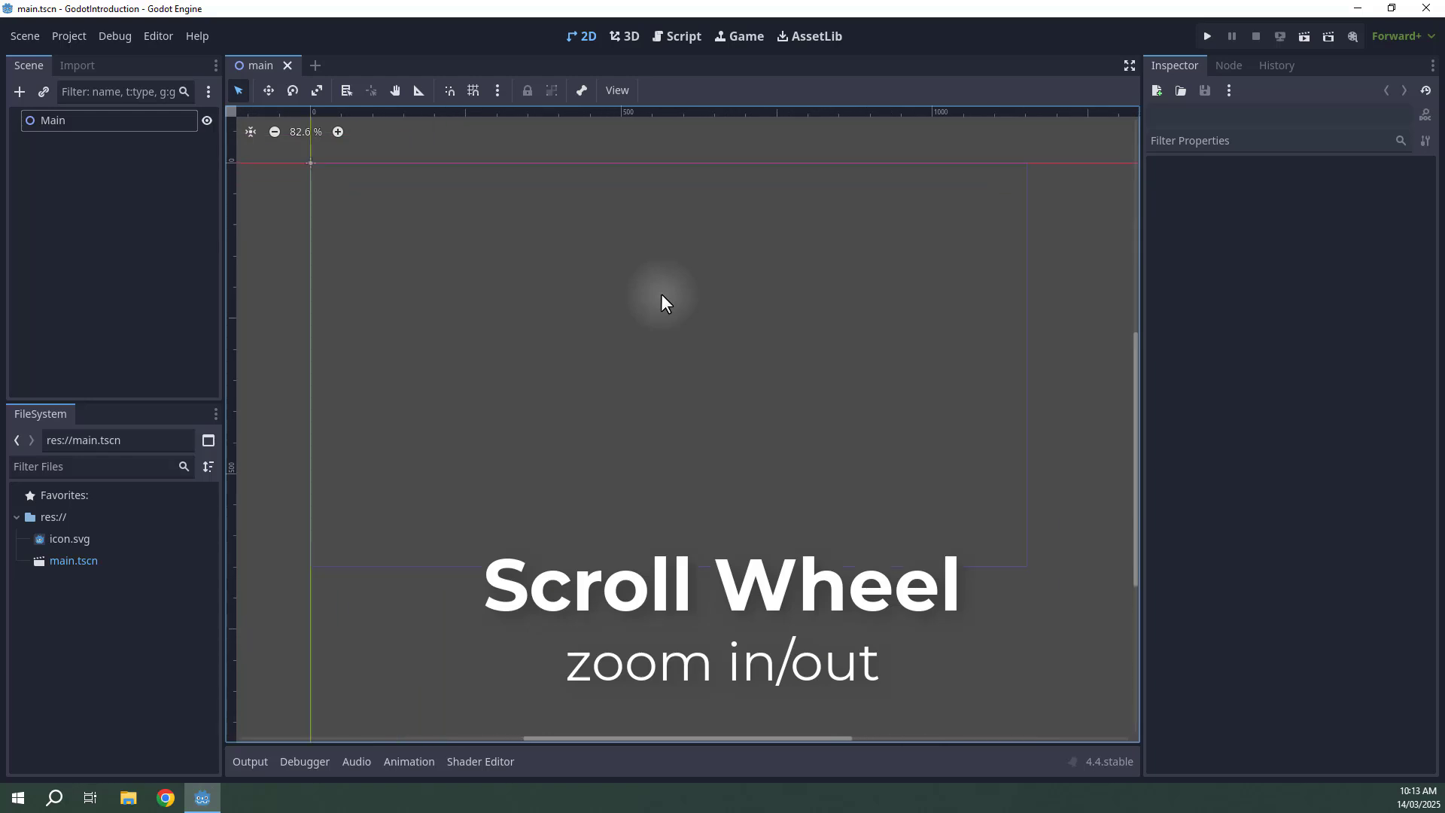
pyautogui.scroll(-2, 664, 306)
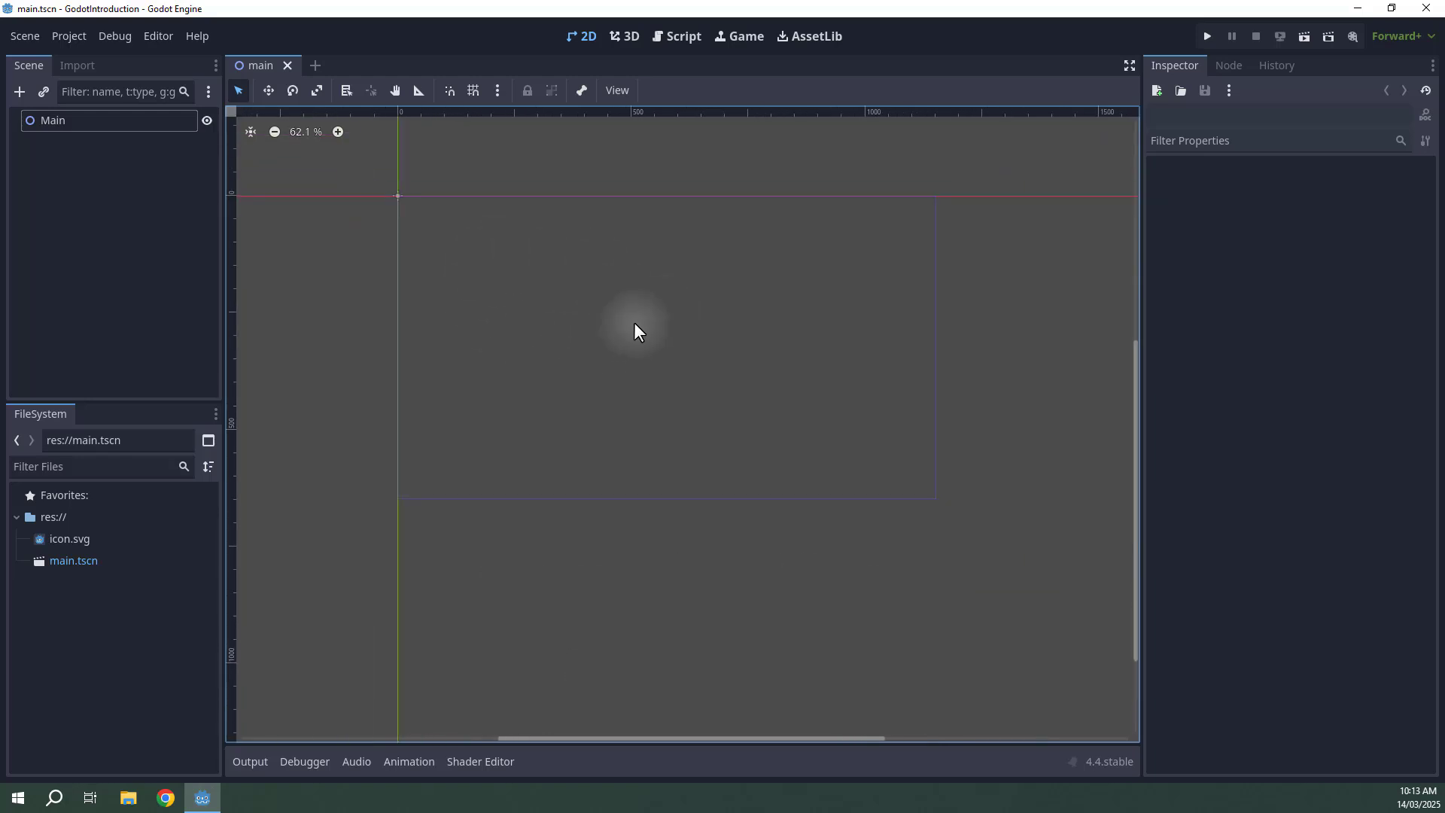
pyautogui.moveTo(650, 296); pyautogui.dragTo(951, 410, button='middle')
pyautogui.scroll(2, 764, 305)
pyautogui.scroll(4, 764, 298)
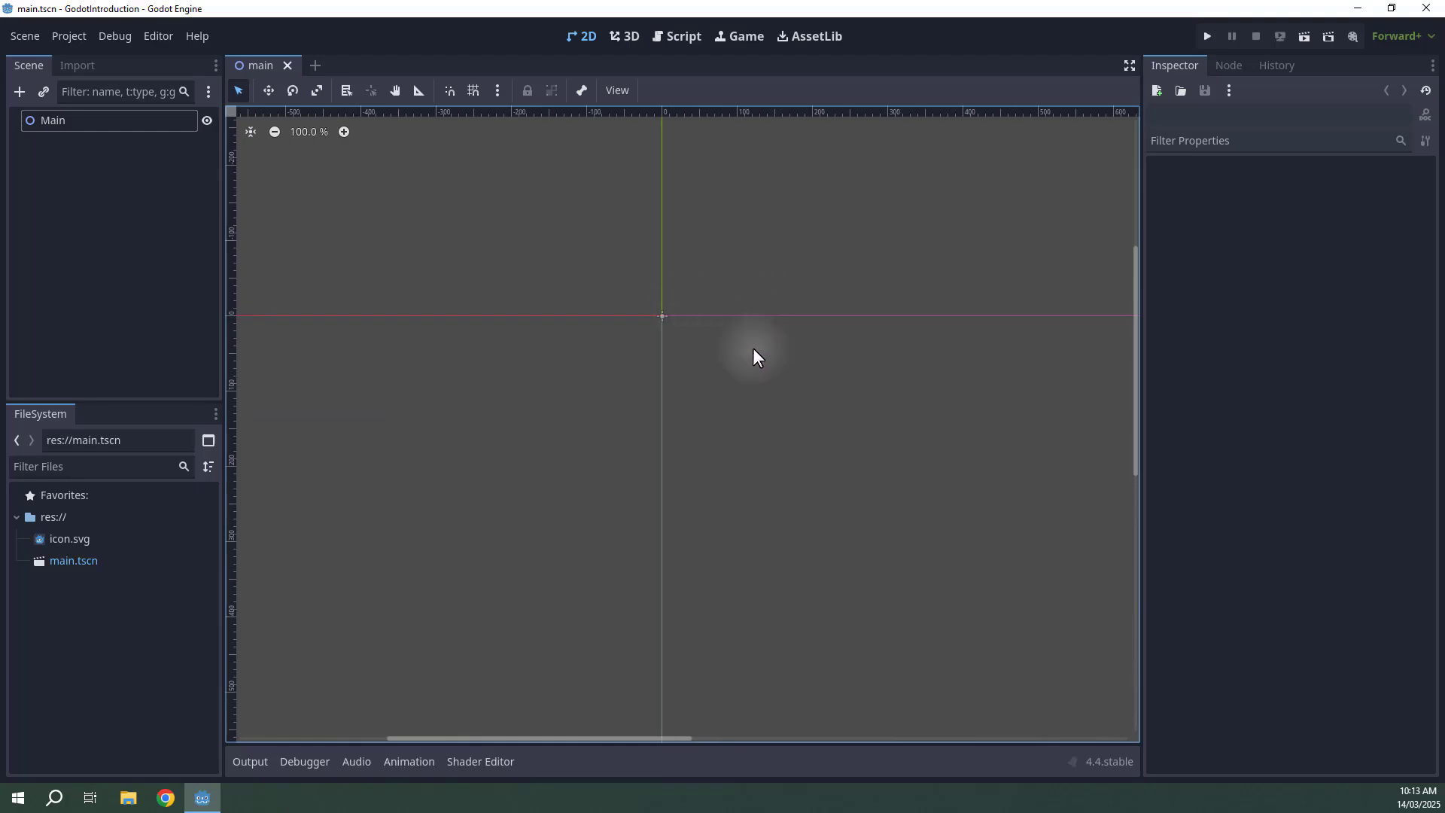
pyautogui.moveTo(952, 470); pyautogui.dragTo(635, 252, button='middle')
pyautogui.scroll(-5, 694, 347)
pyautogui.moveTo(858, 339); pyautogui.dragTo(891, 418, button='middle')
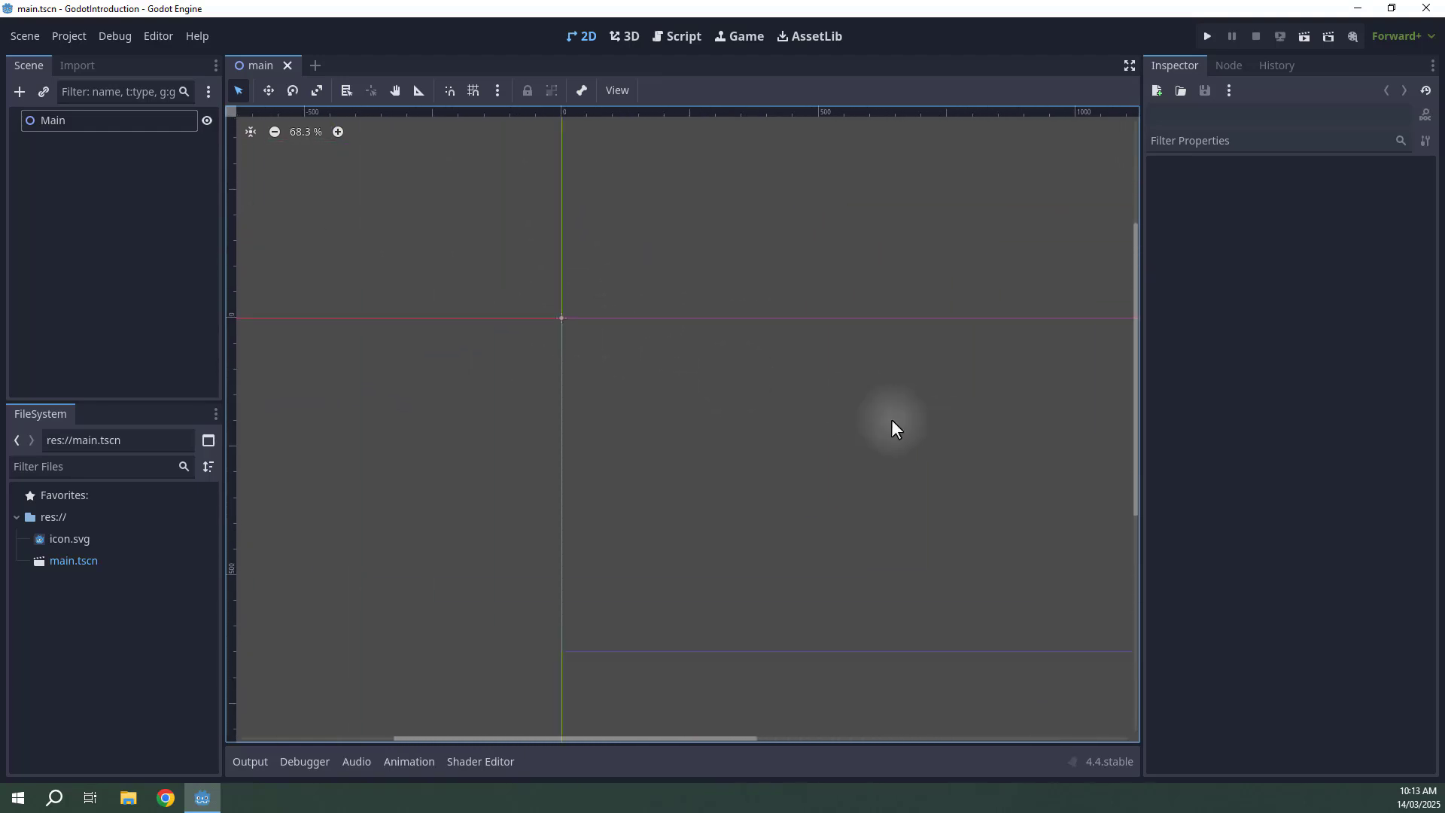
pyautogui.moveTo(714, 374); pyautogui.dragTo(757, 343, button='middle')
pyautogui.scroll(5, 707, 305)
pyautogui.scroll(-3, 829, 380)
pyautogui.scroll(-2, 829, 381)
pyautogui.moveTo(829, 381); pyautogui.dragTo(629, 328, button='middle')
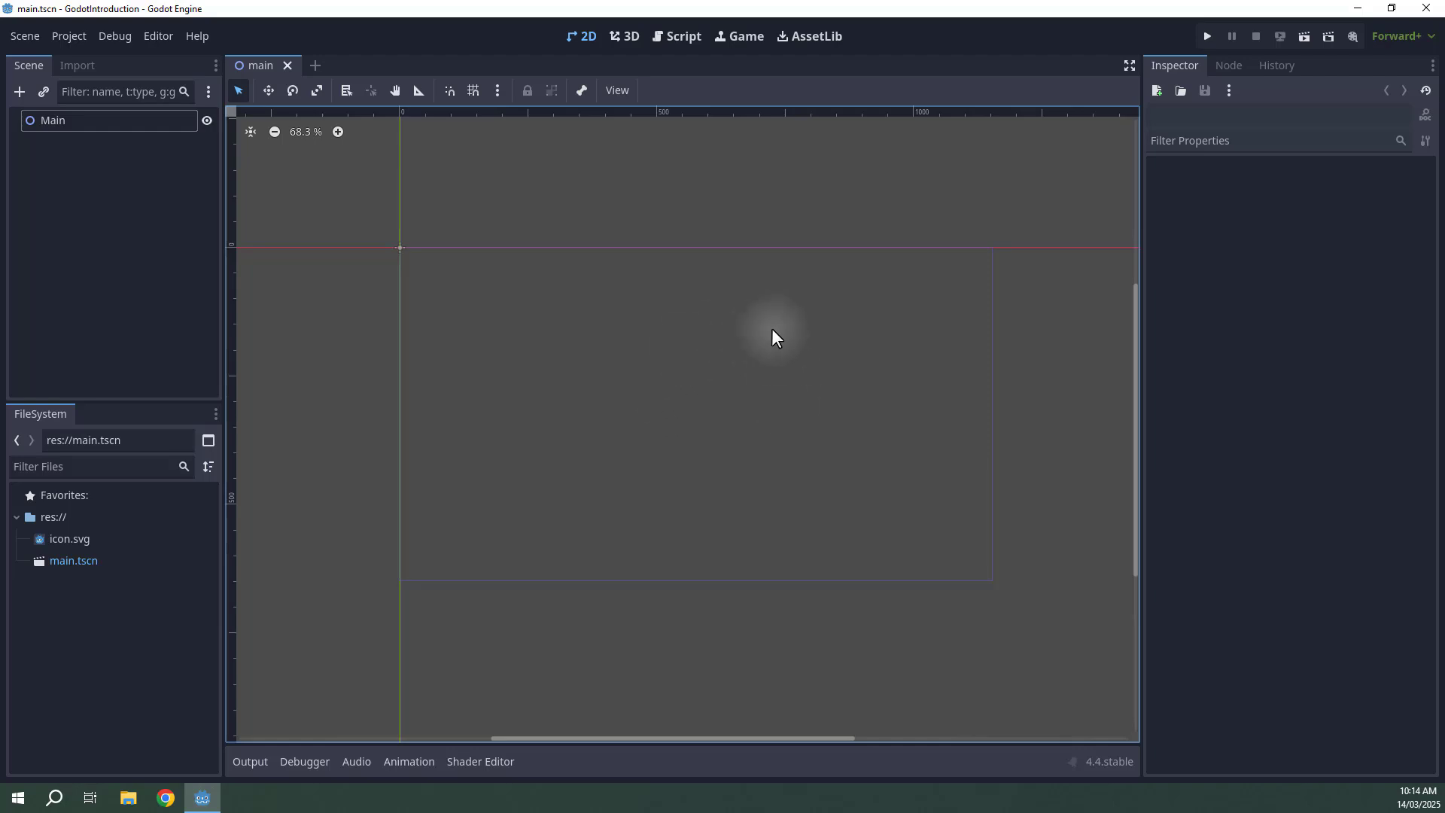
# Switch to the 3D workspace and zoom the 3D viewport in and out.
pyautogui.click(625, 36)
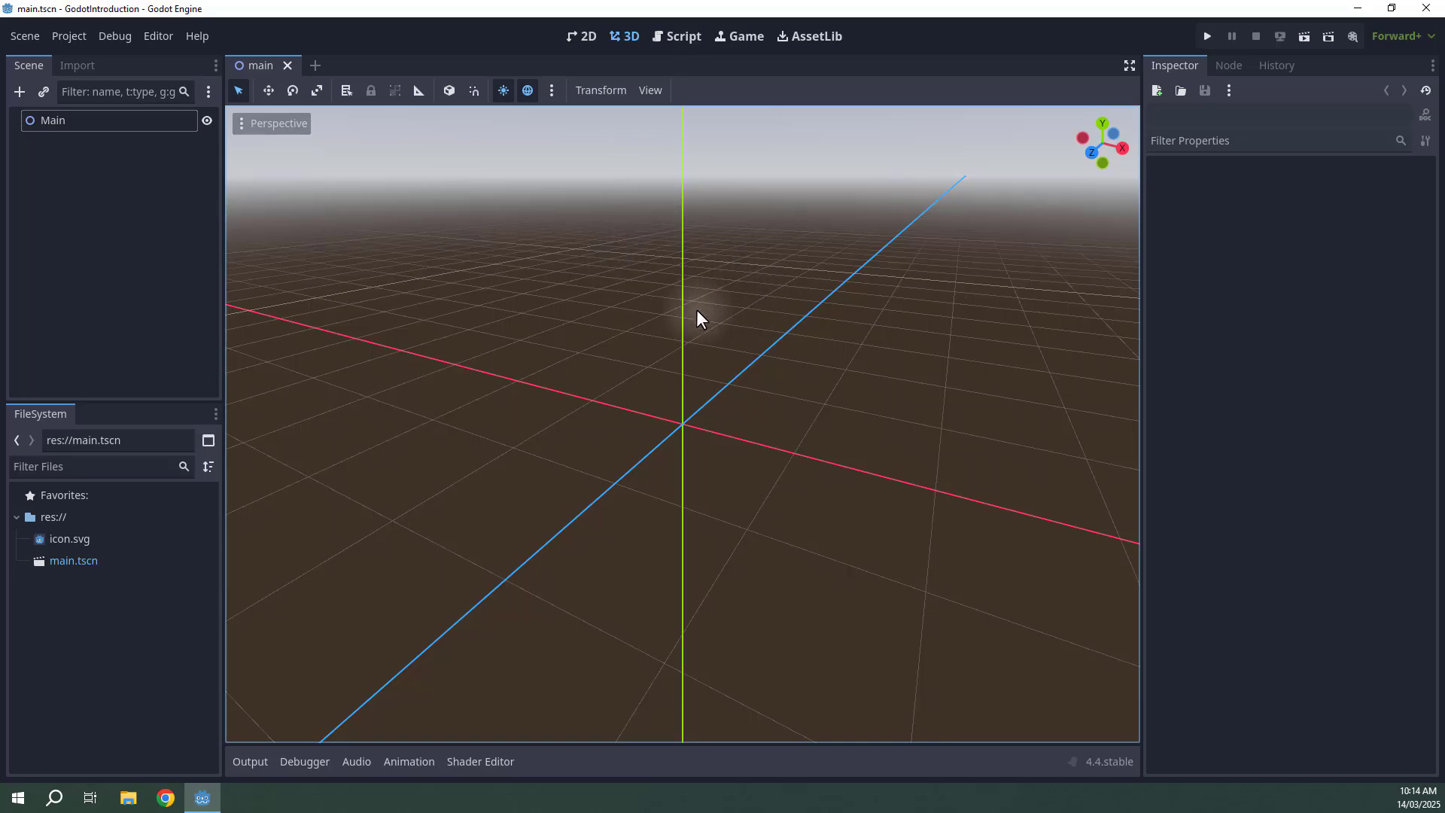
pyautogui.scroll(-5, 691, 301)
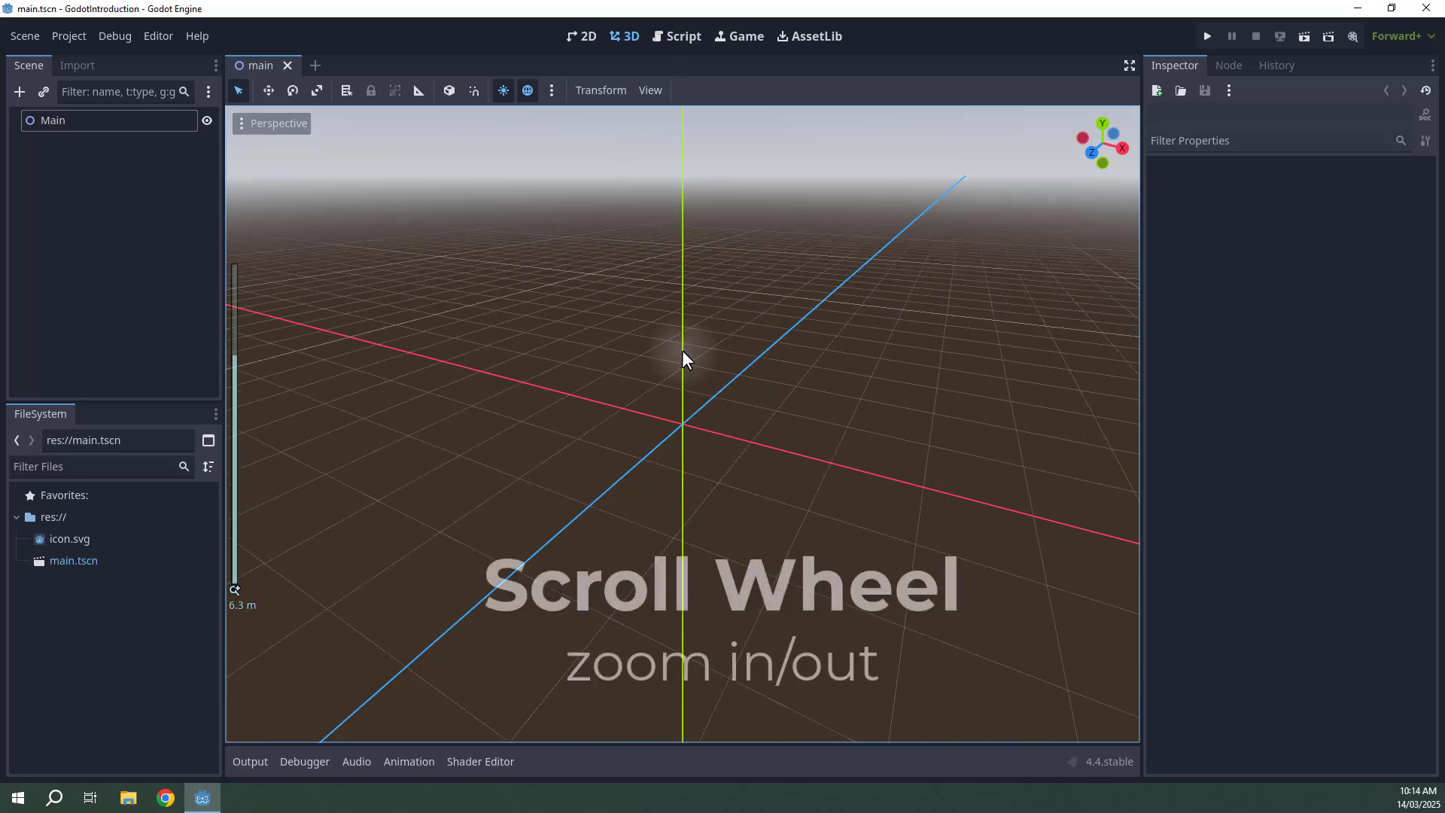
pyautogui.scroll(3, 682, 363)
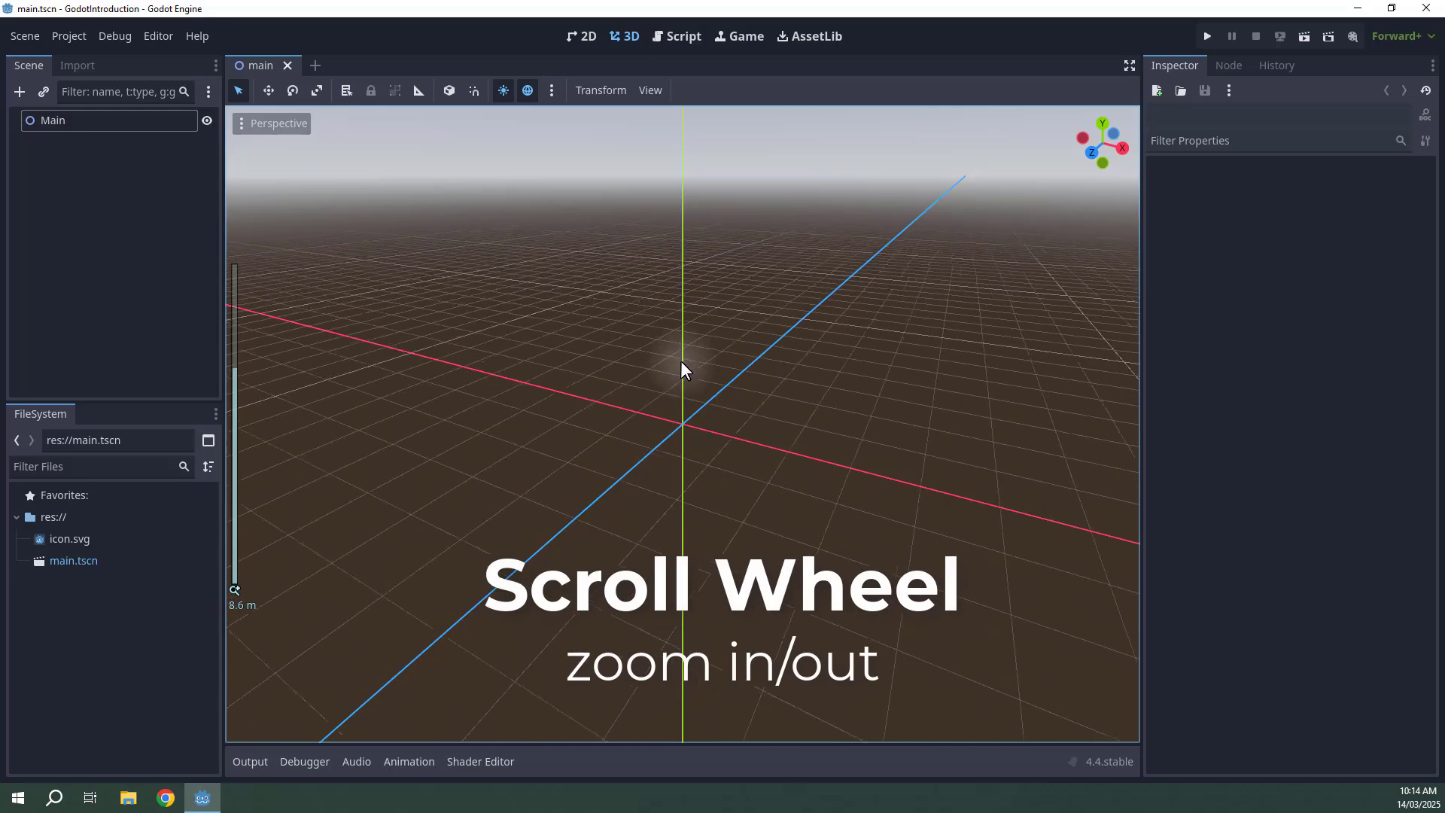
pyautogui.scroll(-2, 709, 298)
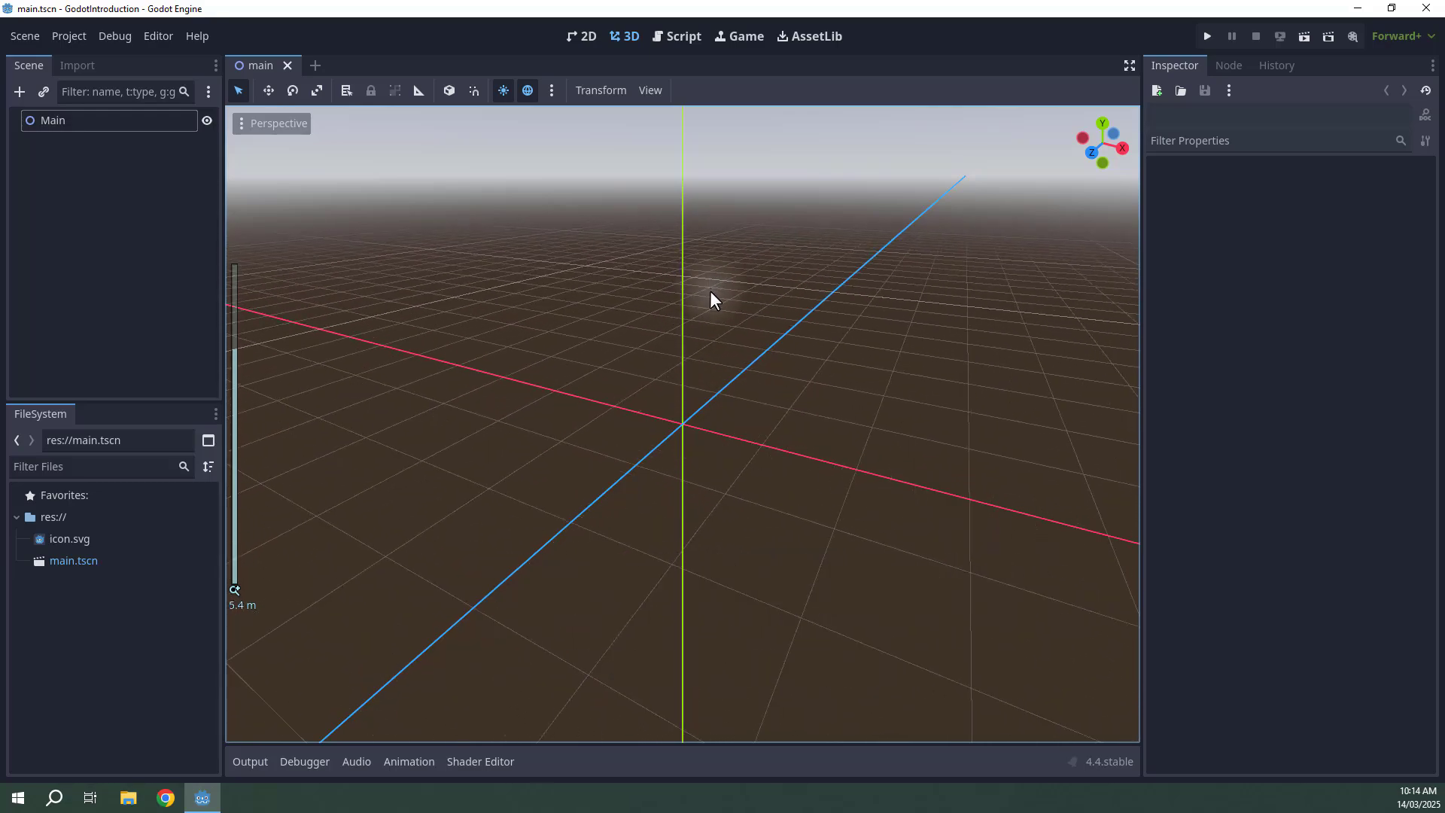
# Orbit the 3D viewport and fly the camera around the scene.
pyautogui.moveTo(710, 290)
pyautogui.mouseDown(button='middle')
pyautogui.moveTo(739, 335)
pyautogui.moveTo(629, 278)
pyautogui.moveTo(672, 208)
pyautogui.moveTo(783, 218)
pyautogui.moveTo(864, 308)
pyautogui.moveTo(825, 386)
pyautogui.moveTo(720, 400)
pyautogui.moveTo(505, 341)
pyautogui.moveTo(481, 255)
pyautogui.moveTo(544, 215)
pyautogui.moveTo(612, 210)
pyautogui.moveTo(725, 271)
pyautogui.moveTo(760, 349)
pyautogui.moveTo(813, 384)
pyautogui.moveTo(897, 301)
pyautogui.moveTo(850, 254)
pyautogui.moveTo(716, 232)
pyautogui.moveTo(584, 302)
pyautogui.moveTo(477, 315)
pyautogui.moveTo(526, 225)
pyautogui.moveTo(681, 305)
pyautogui.moveTo(705, 296)
pyautogui.mouseUp(button='middle')
pyautogui.moveTo(724, 400)
pyautogui.mouseDown(button='right')
pyautogui.moveTo(710, 413)
pyautogui.moveTo(723, 397)
pyautogui.mouseUp(button='right')
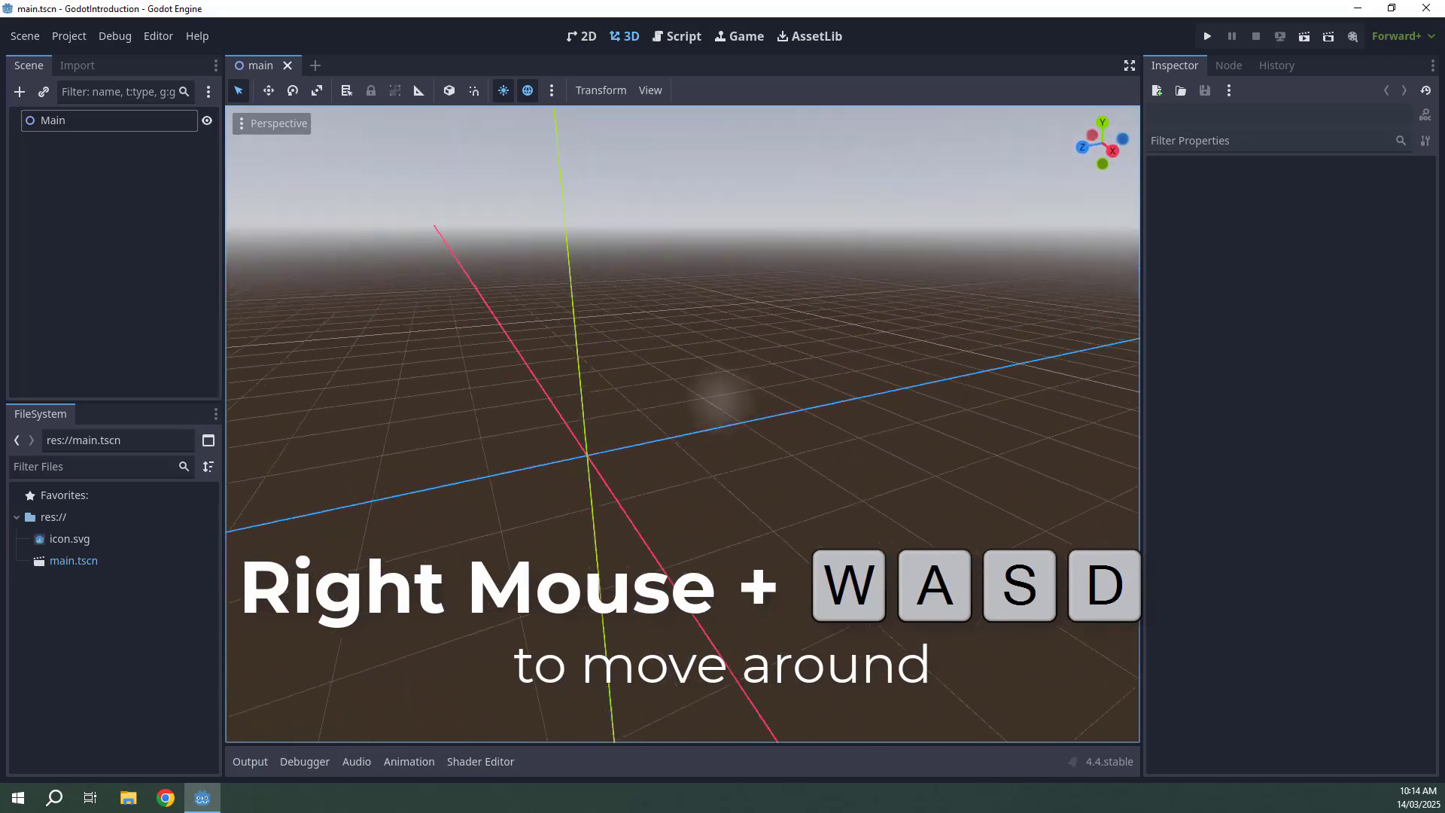
pyautogui.moveTo(721, 398); pyautogui.dragTo(587, 275, button='right')
pyautogui.press('e')
pyautogui.press('q')
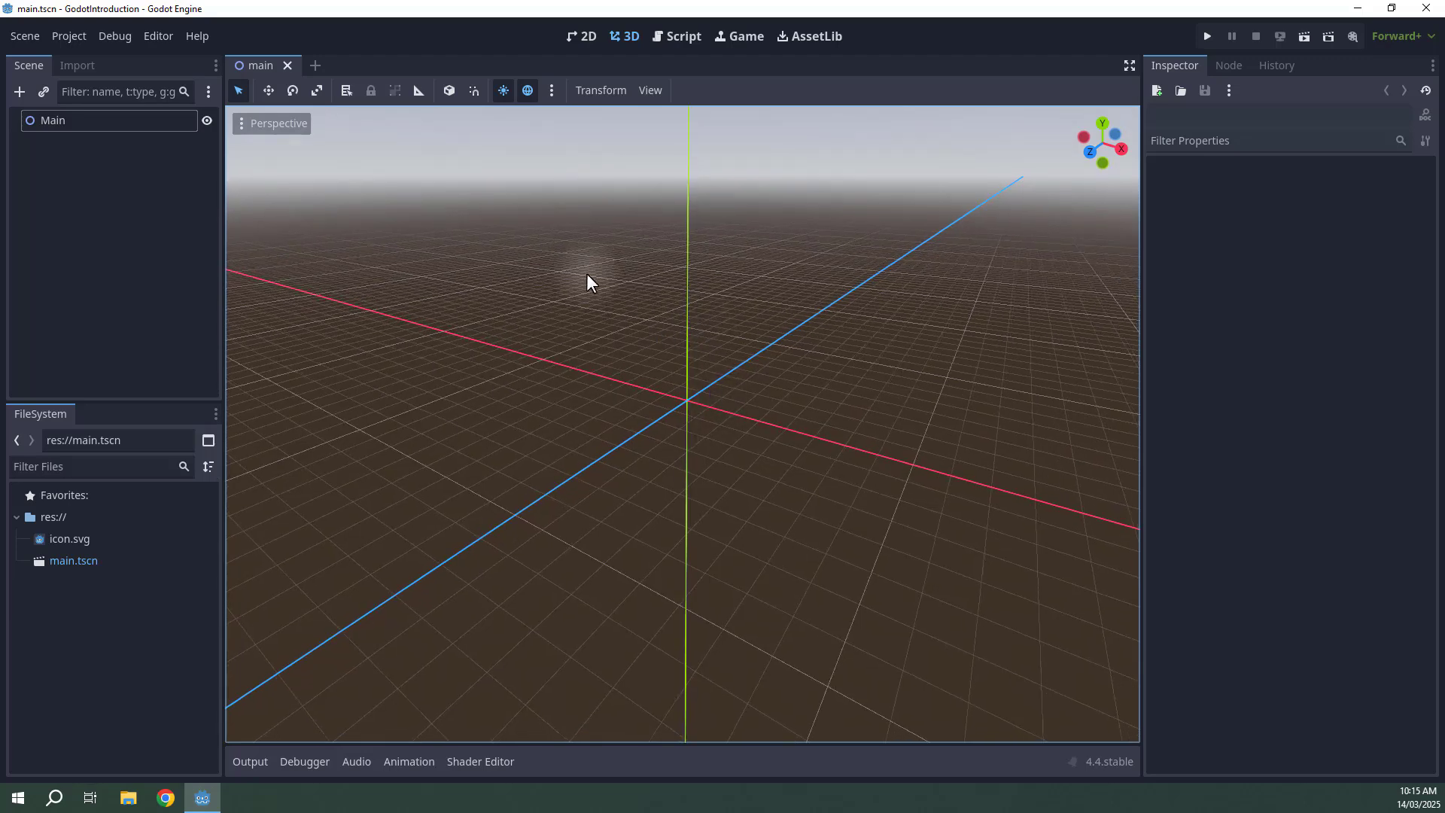
# Switch to the 2D workspace, zoom the viewport in and out, and pan around it.
pyautogui.click(577, 41)
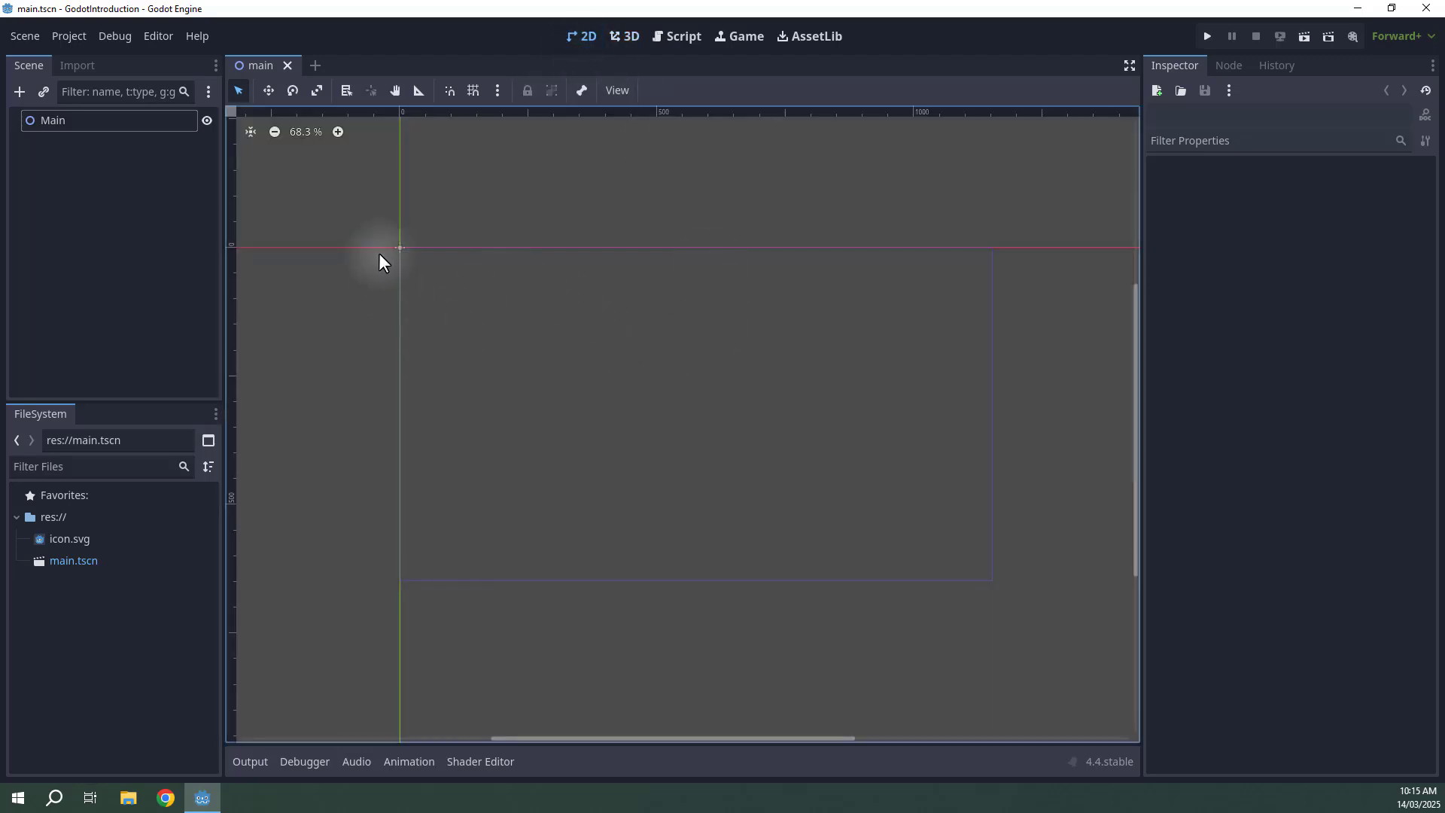
pyautogui.scroll(5, 549, 281)
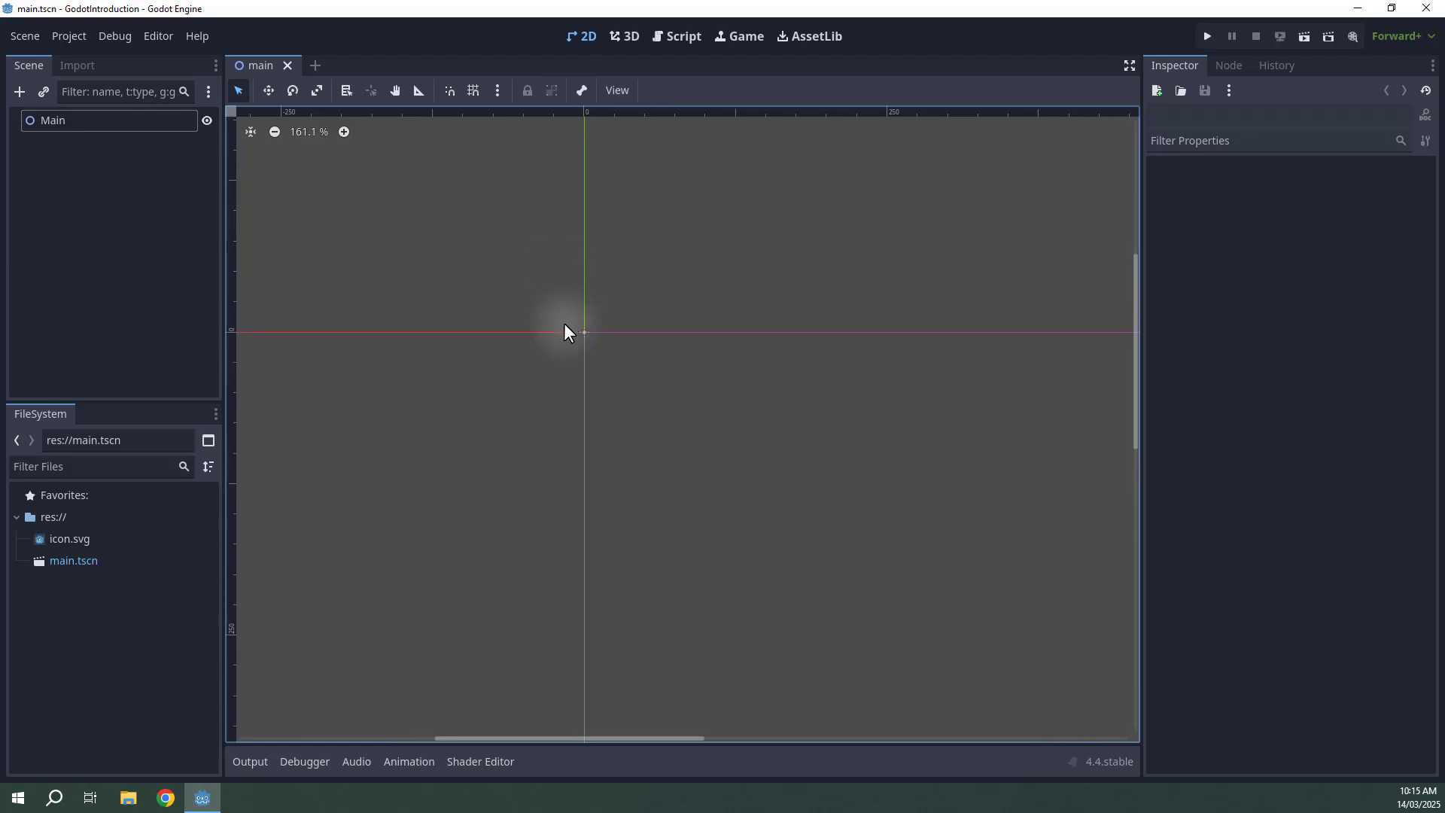
pyautogui.scroll(3, 565, 331)
pyautogui.scroll(-10, 621, 336)
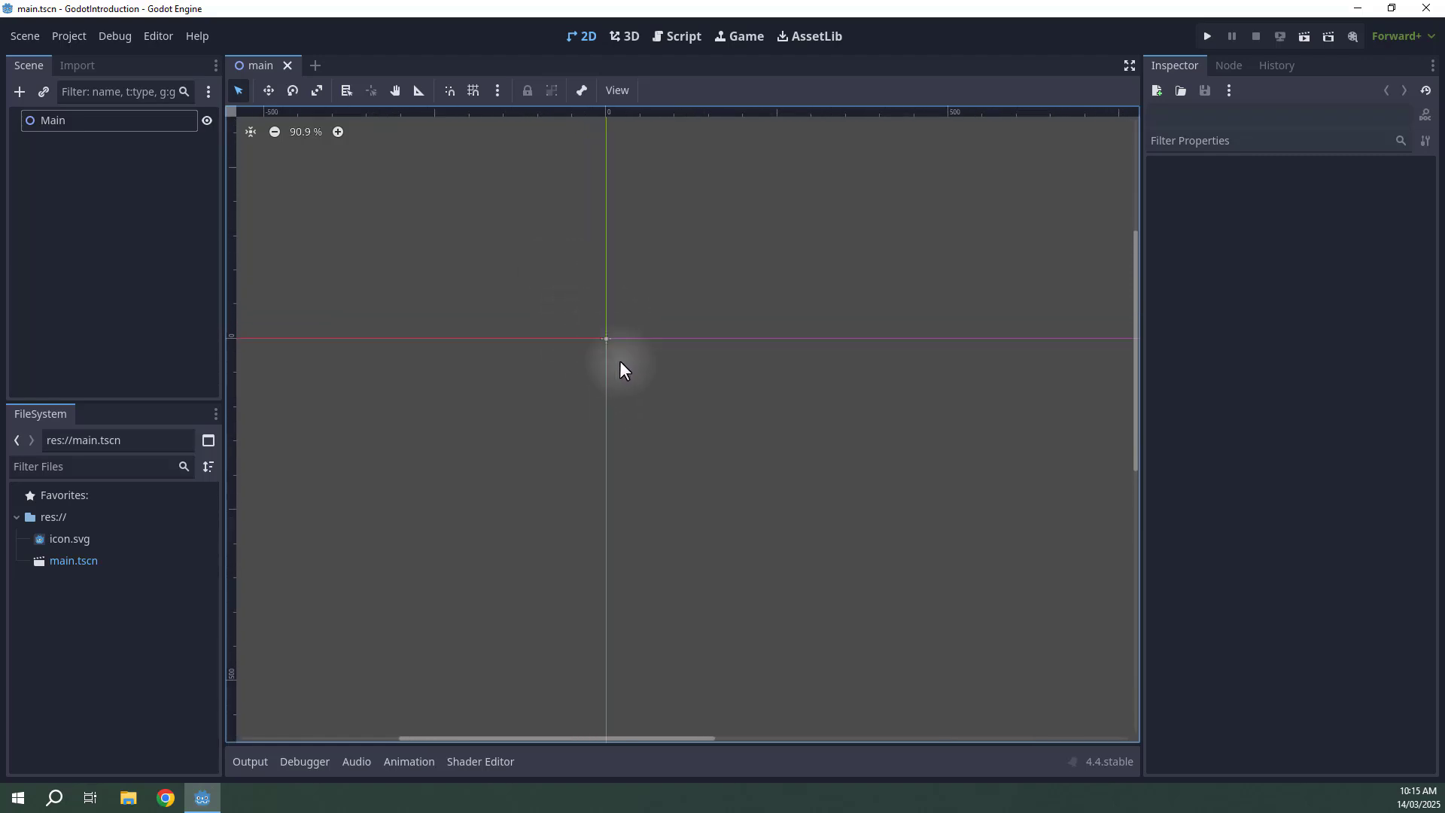
pyautogui.scroll(11, 641, 367)
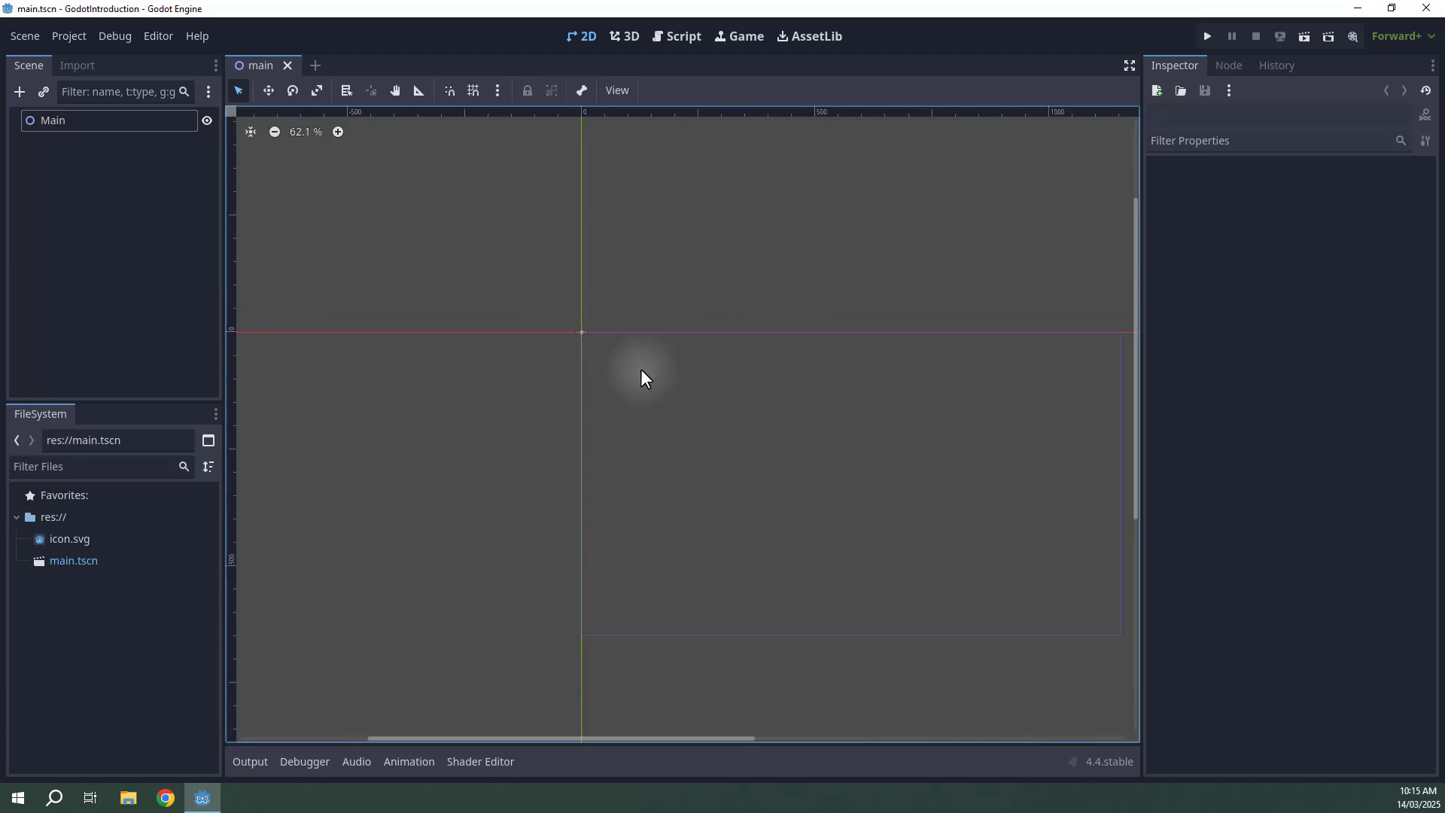
pyautogui.moveTo(542, 364); pyautogui.dragTo(463, 408, button='middle')
pyautogui.moveTo(672, 356); pyautogui.dragTo(623, 275, button='middle')
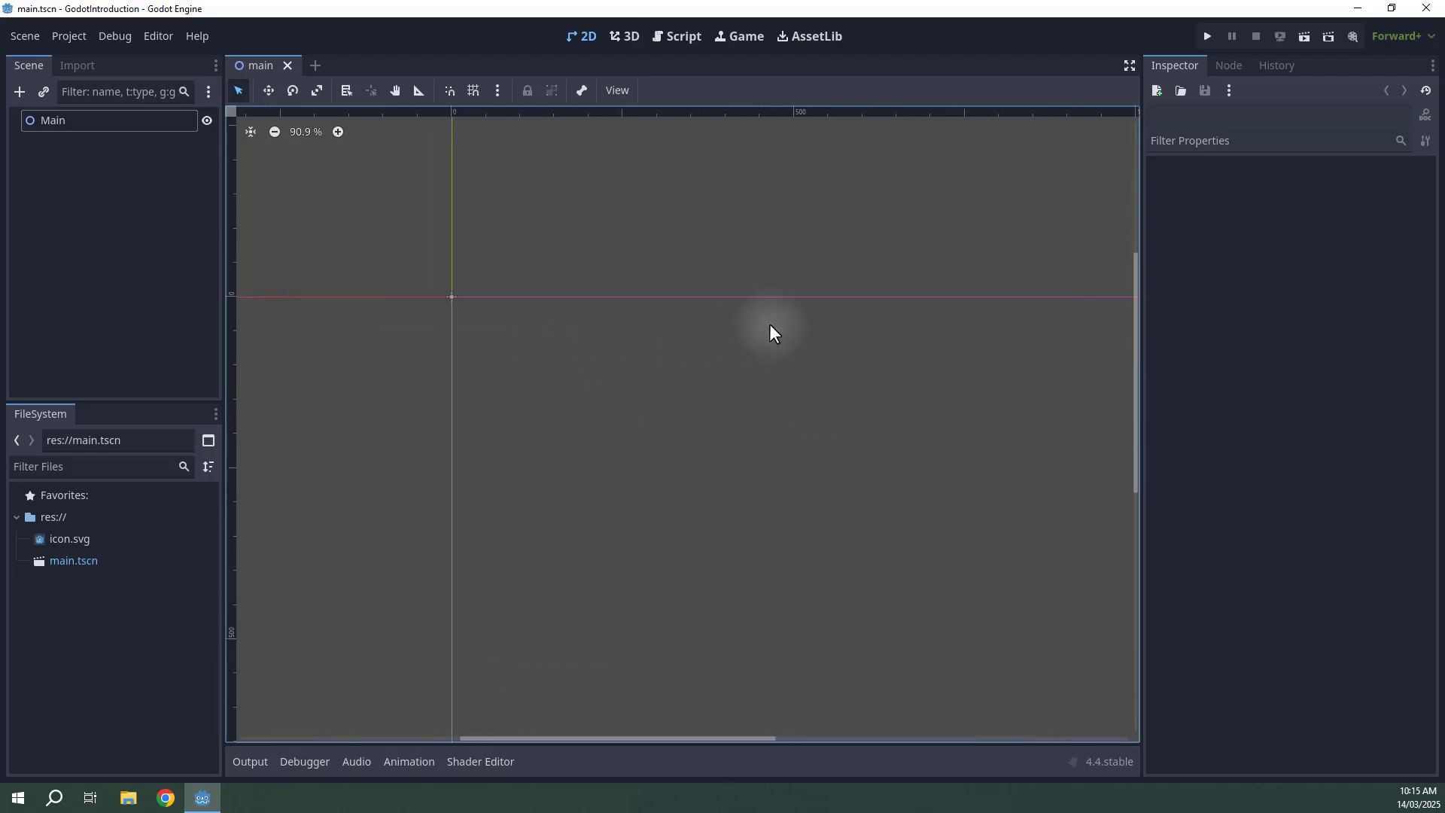
# Orbit and pan around the 3D viewport, then return to the 2D workspace.
pyautogui.click(641, 44)
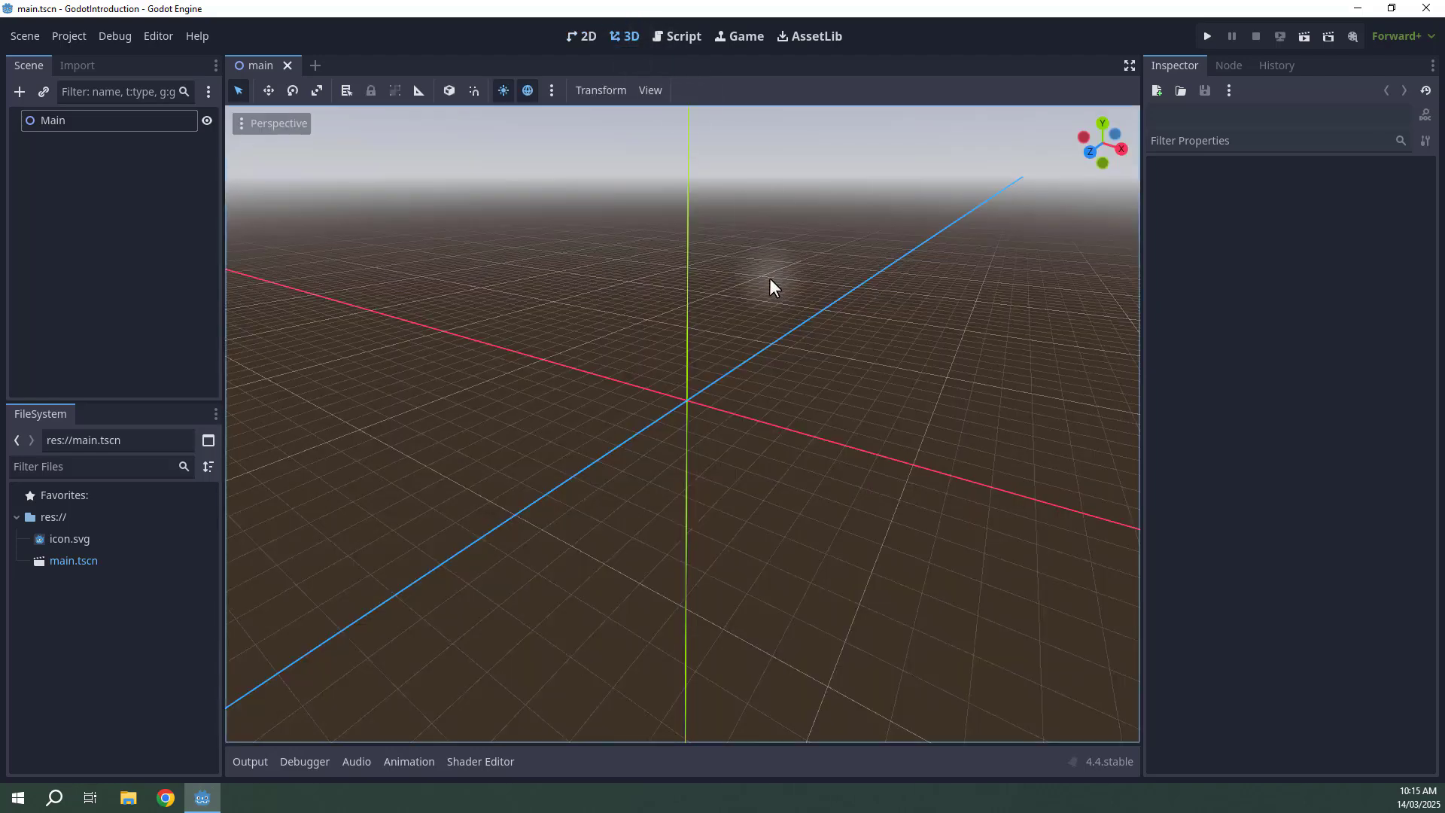
pyautogui.moveTo(769, 278); pyautogui.dragTo(631, 388, button='middle')
pyautogui.moveTo(690, 450); pyautogui.dragTo(789, 483, button='middle')
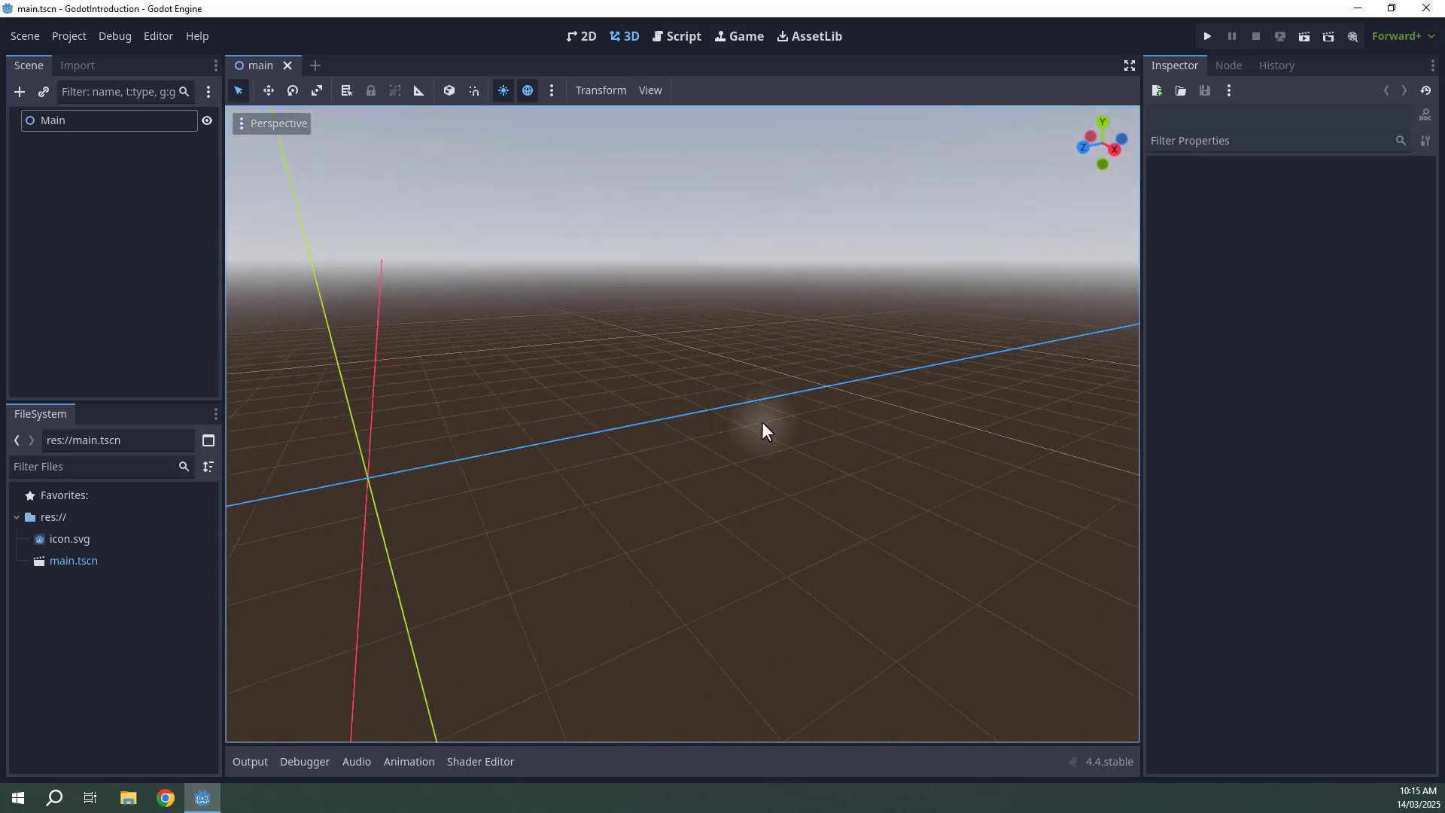
pyautogui.moveTo(797, 374); pyautogui.dragTo(685, 387, button='middle')
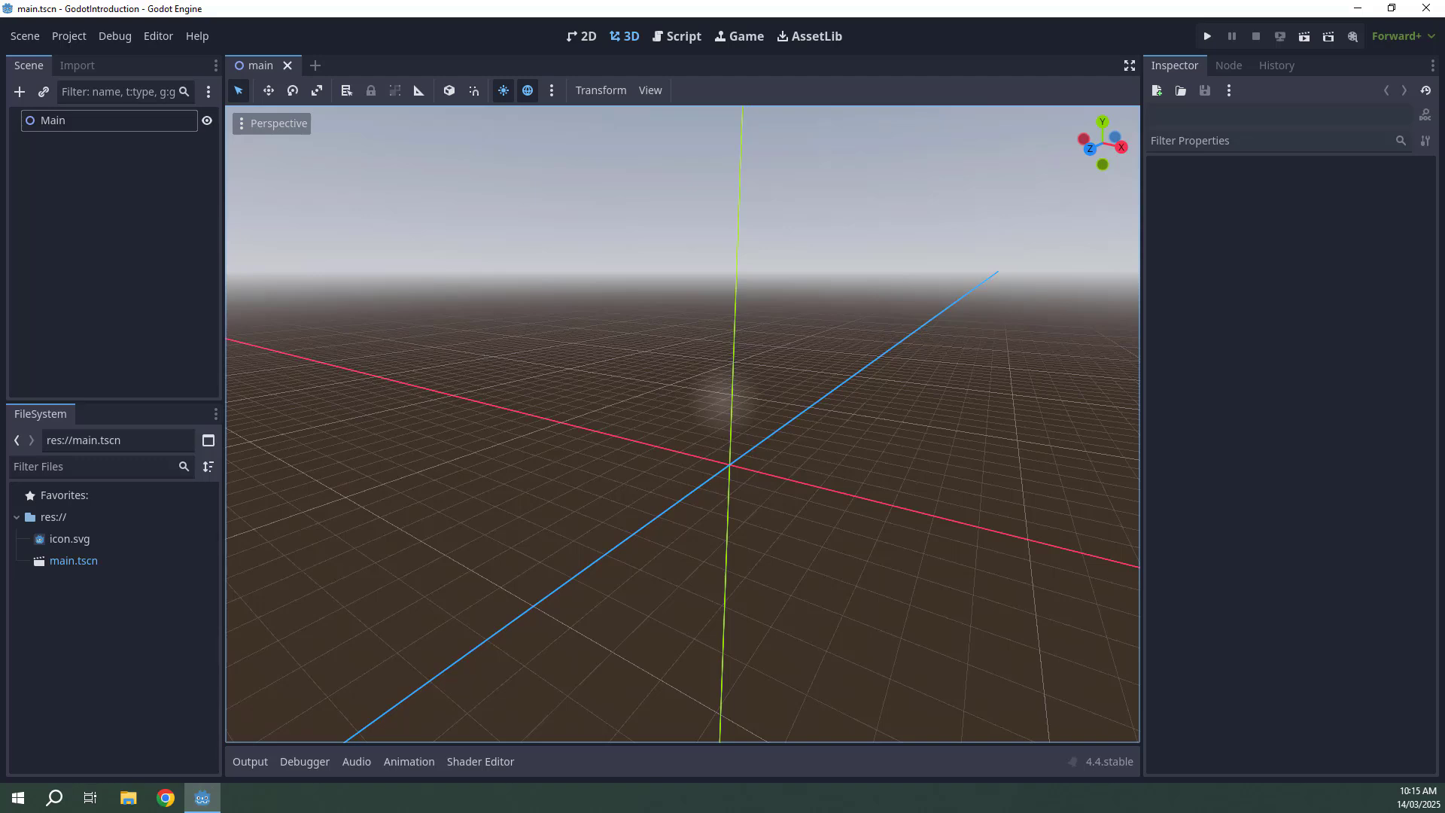
pyautogui.click(583, 36)
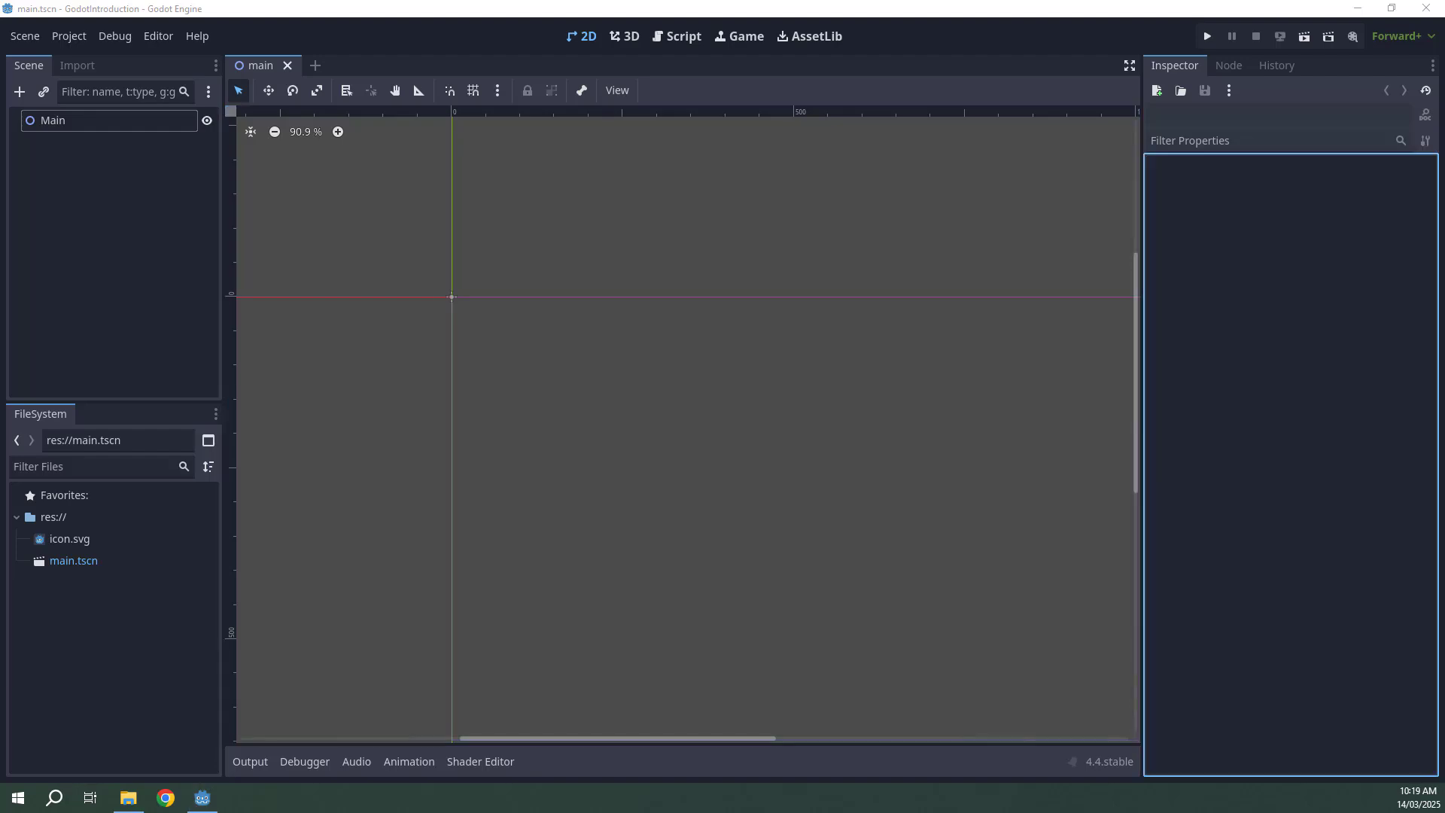
pyautogui.click(992, 167)
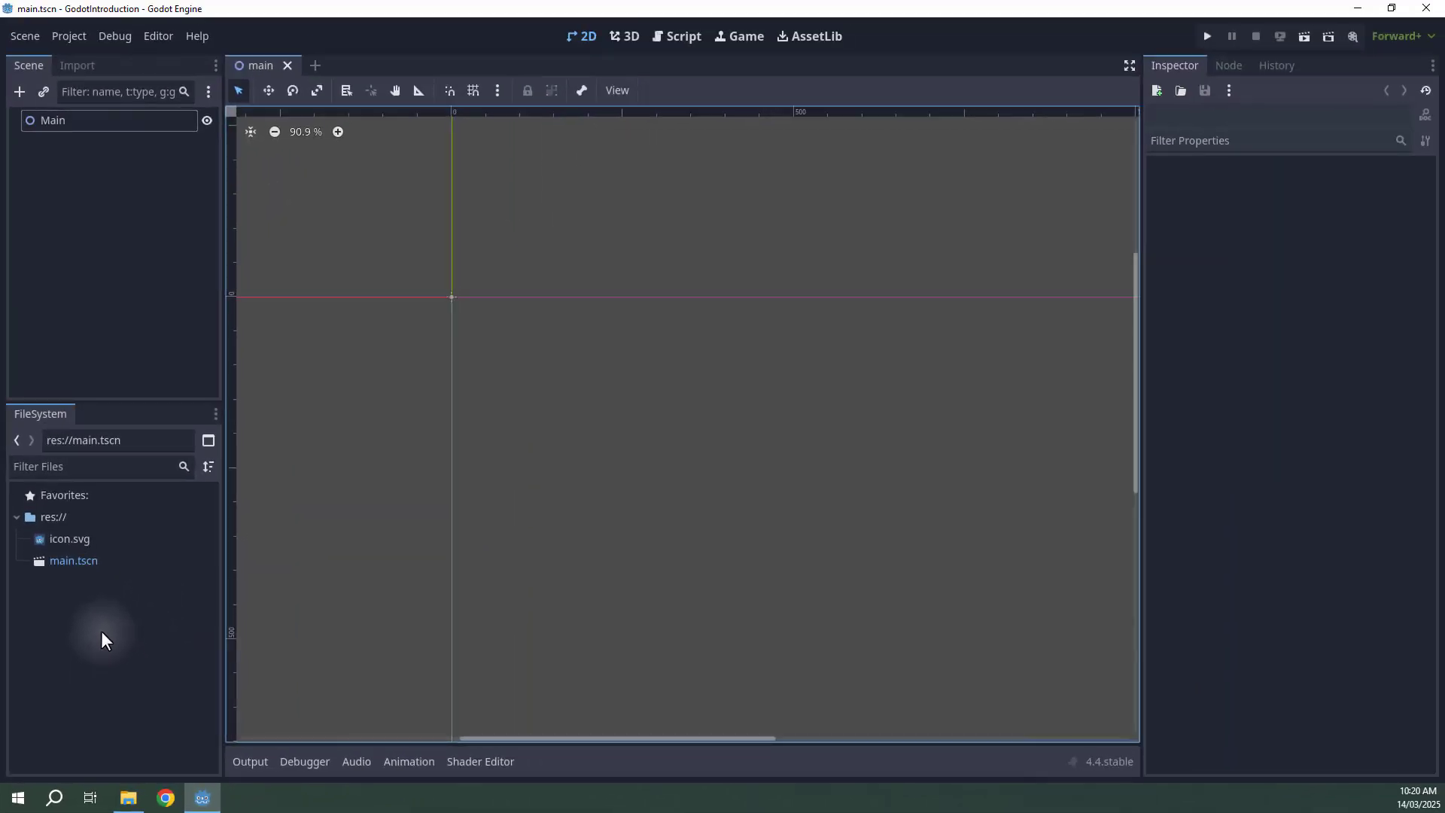
# Switch to File Explorer, open the Intro to Godot - Assets Sprites folder and examine its Coin and Player images.
pyautogui.click(128, 798)
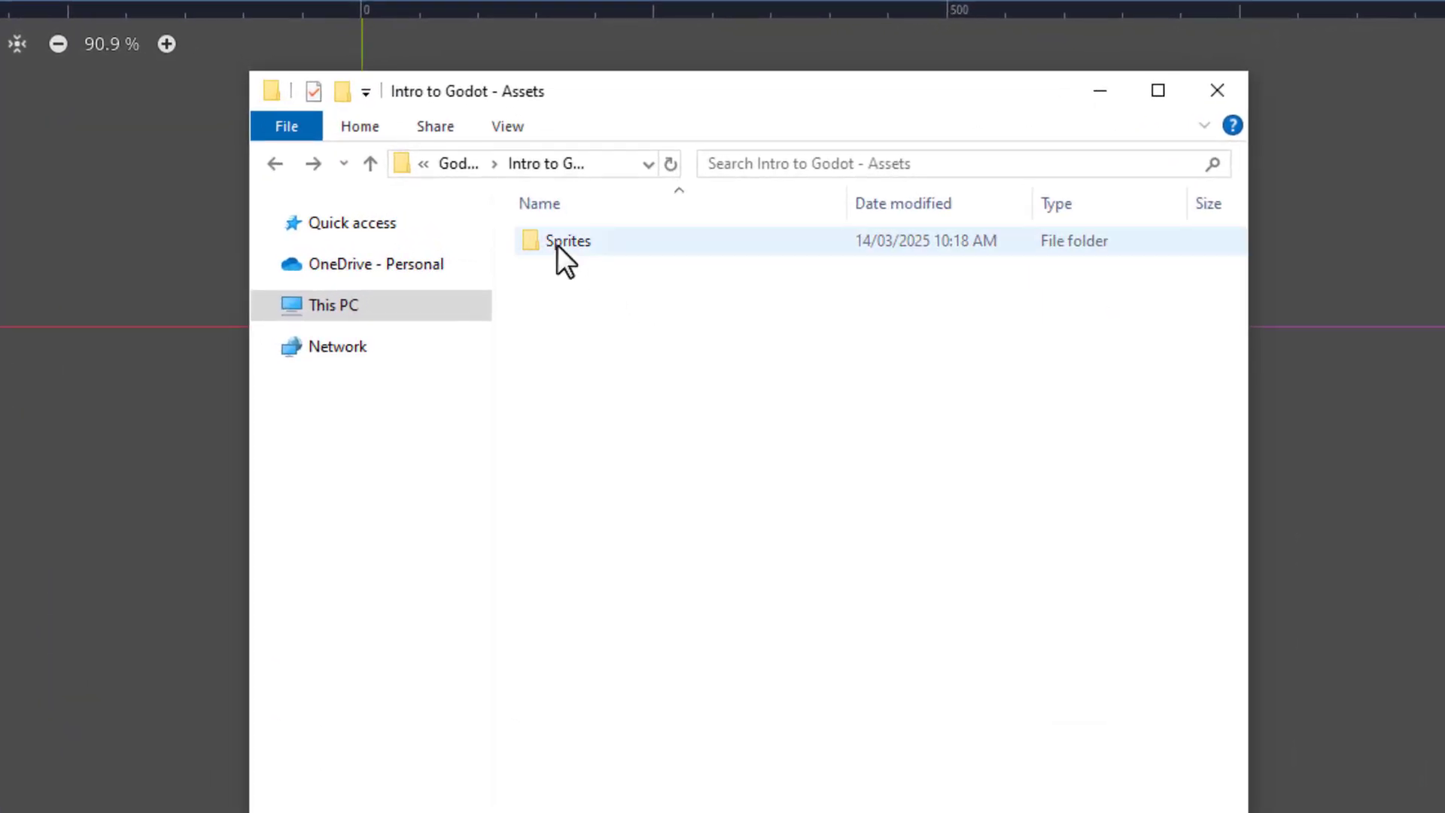
pyautogui.click(557, 245)
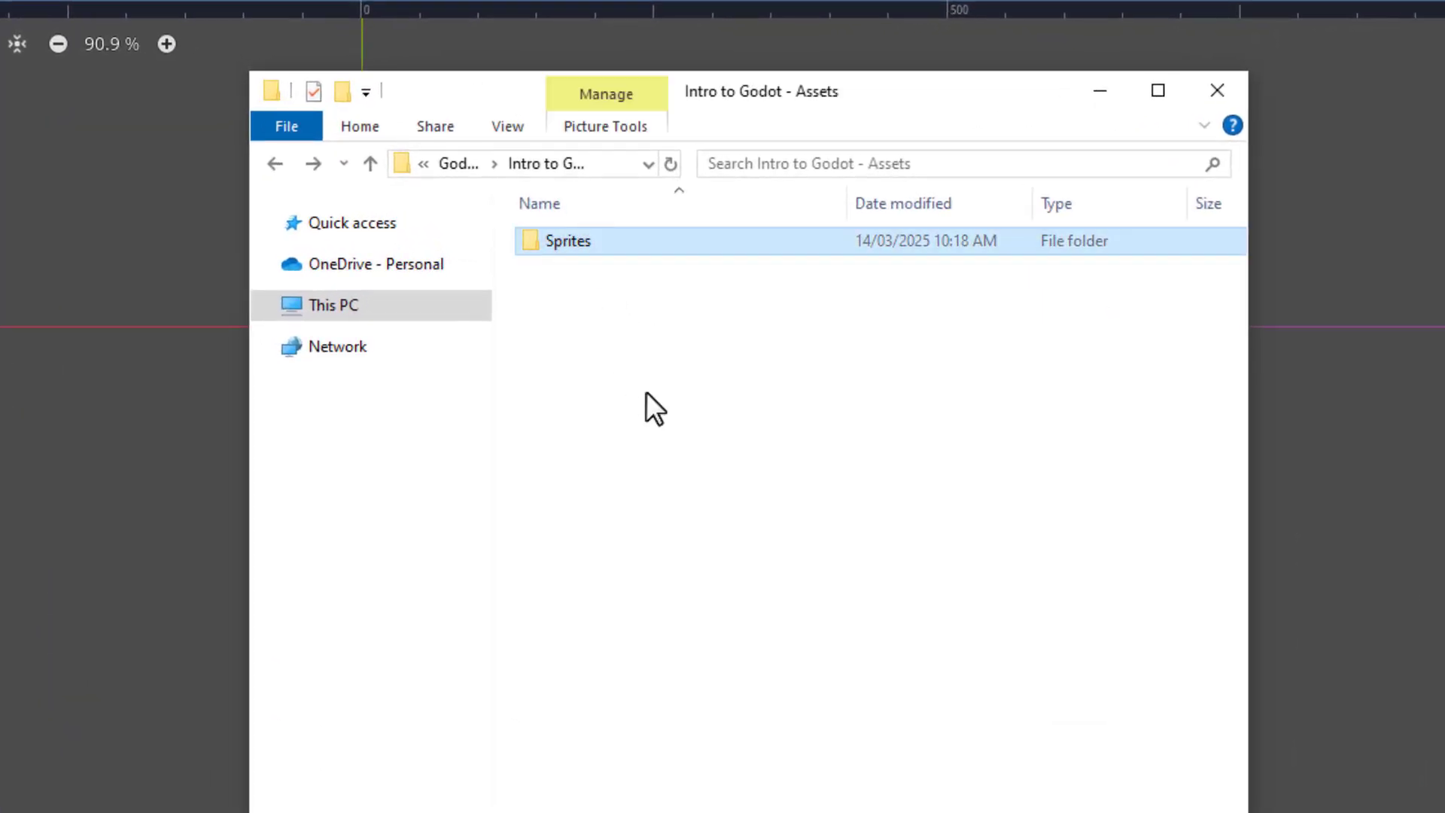
pyautogui.doubleClick(579, 246)
pyautogui.click(588, 253)
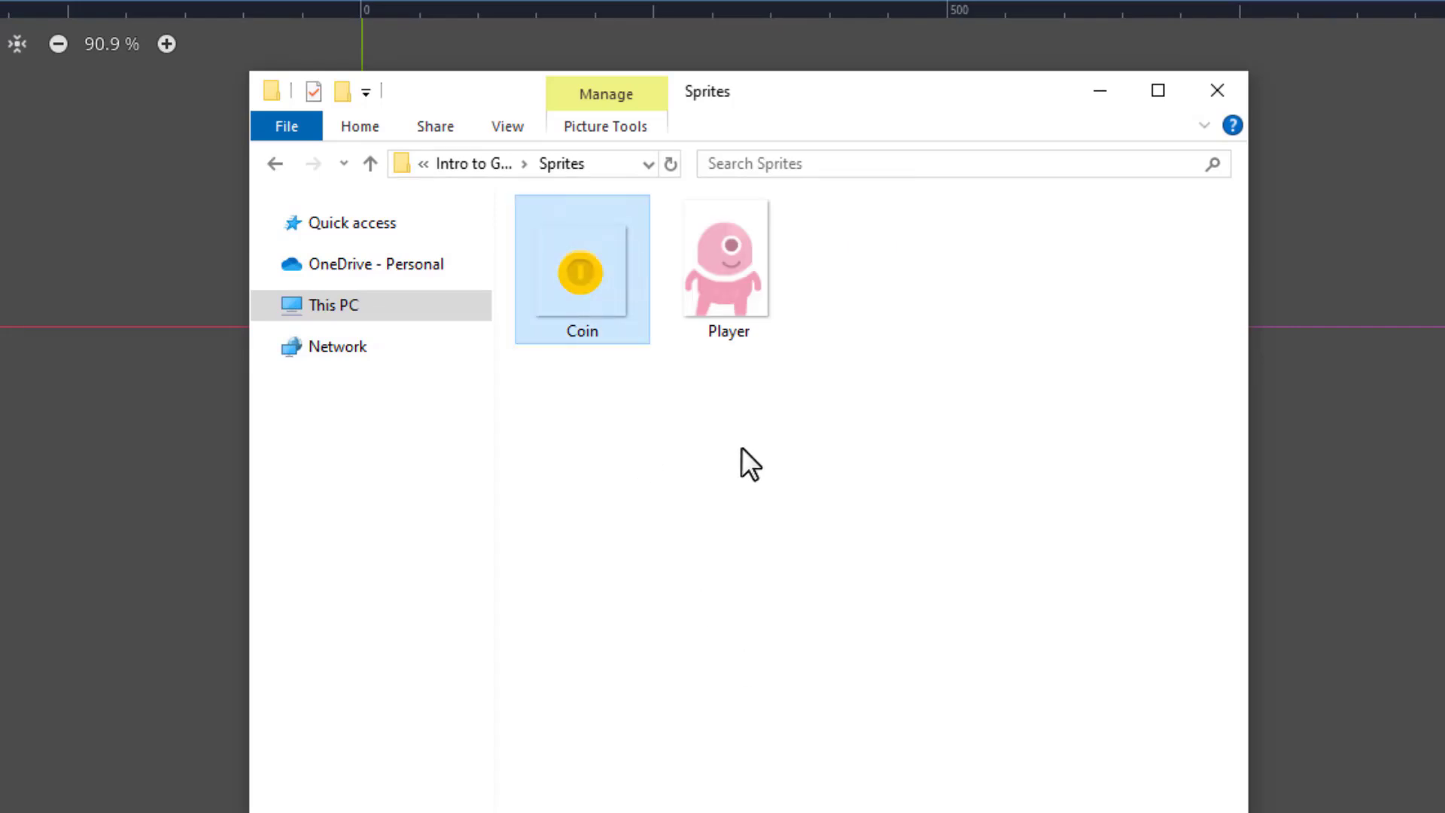
pyautogui.click(719, 294)
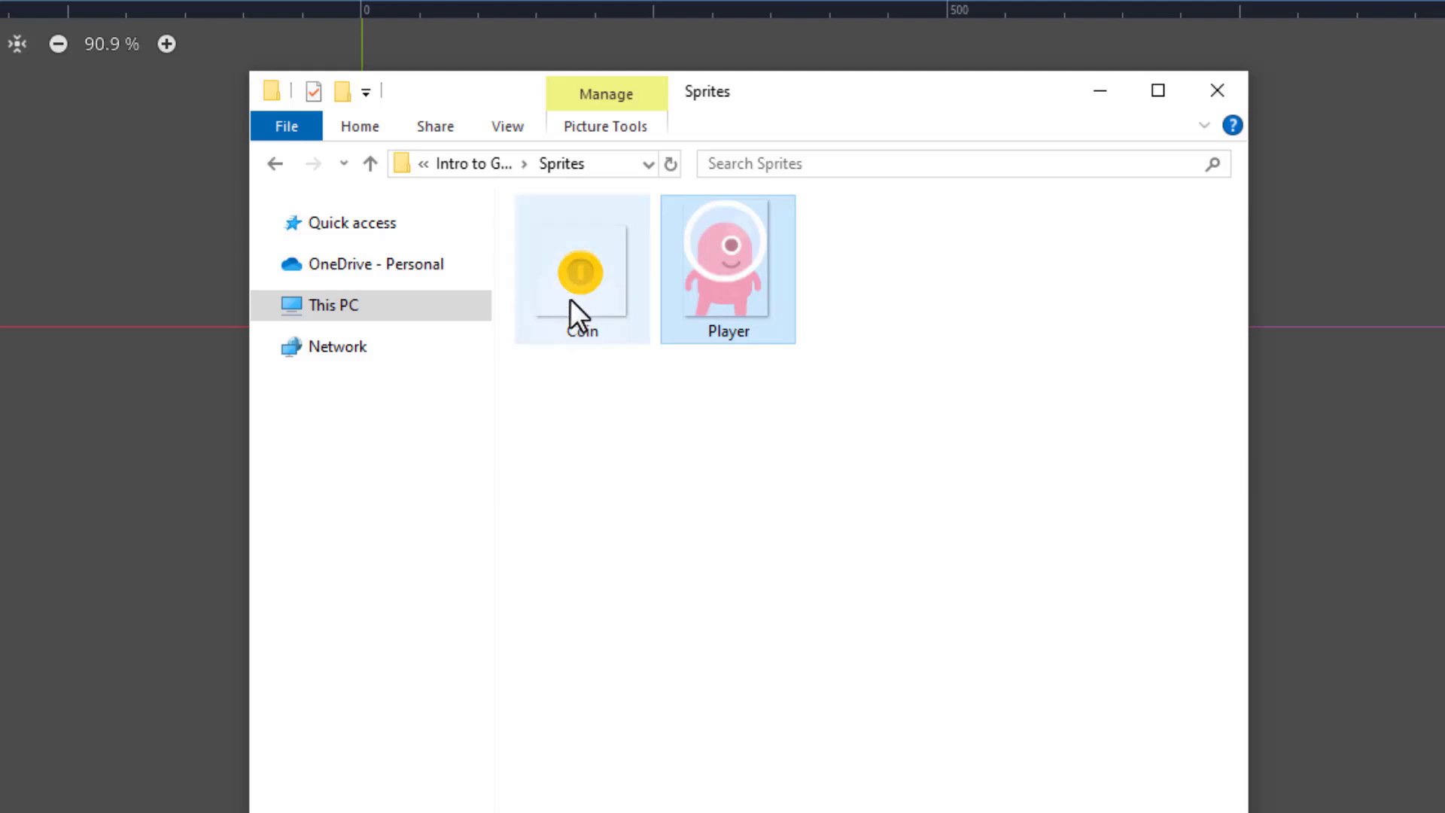
pyautogui.click(571, 265)
pyautogui.click(710, 259)
pyautogui.click(634, 280)
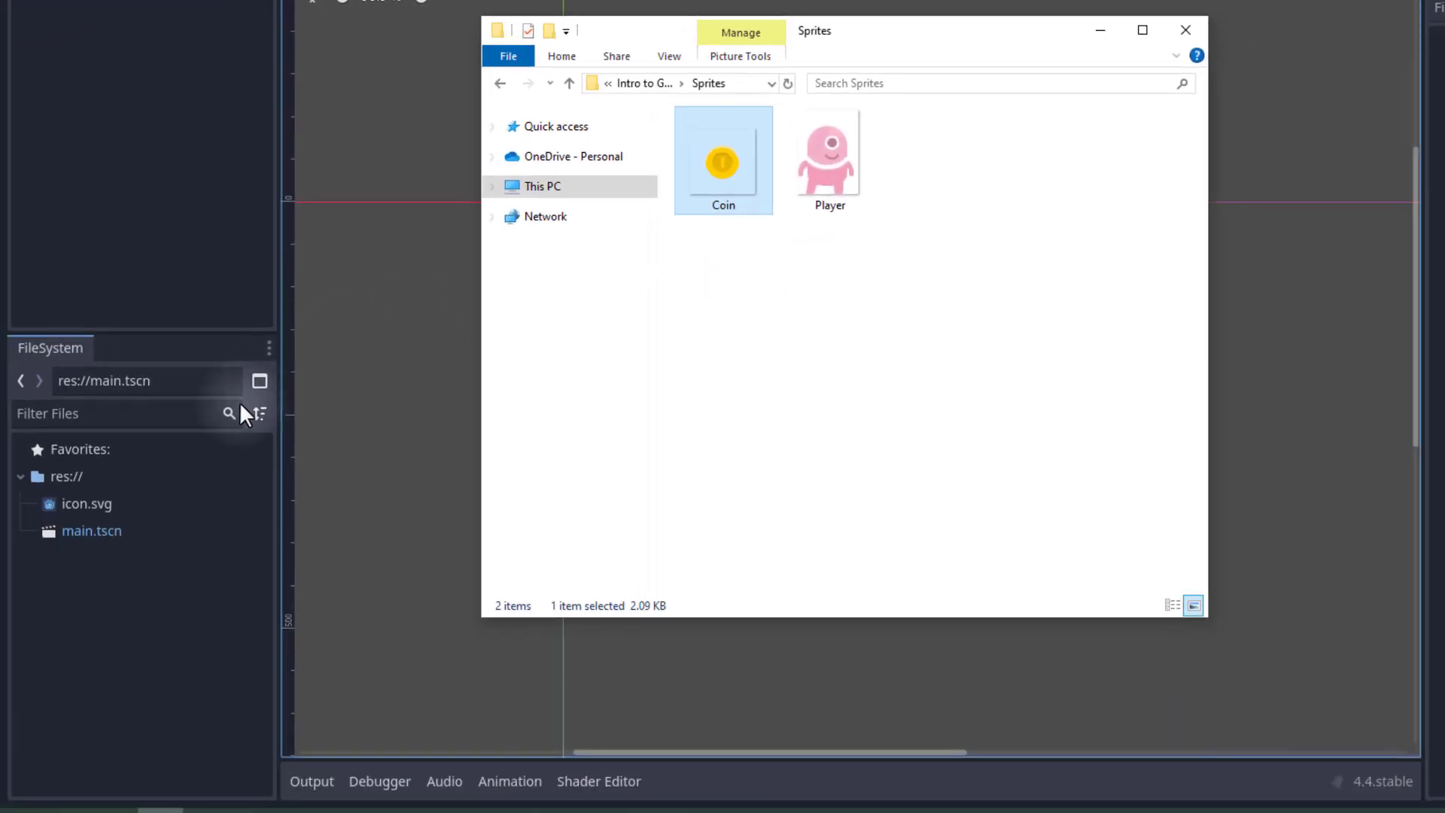
# Create a new folder named Sprites at the project root res://.
pyautogui.click(101, 599)
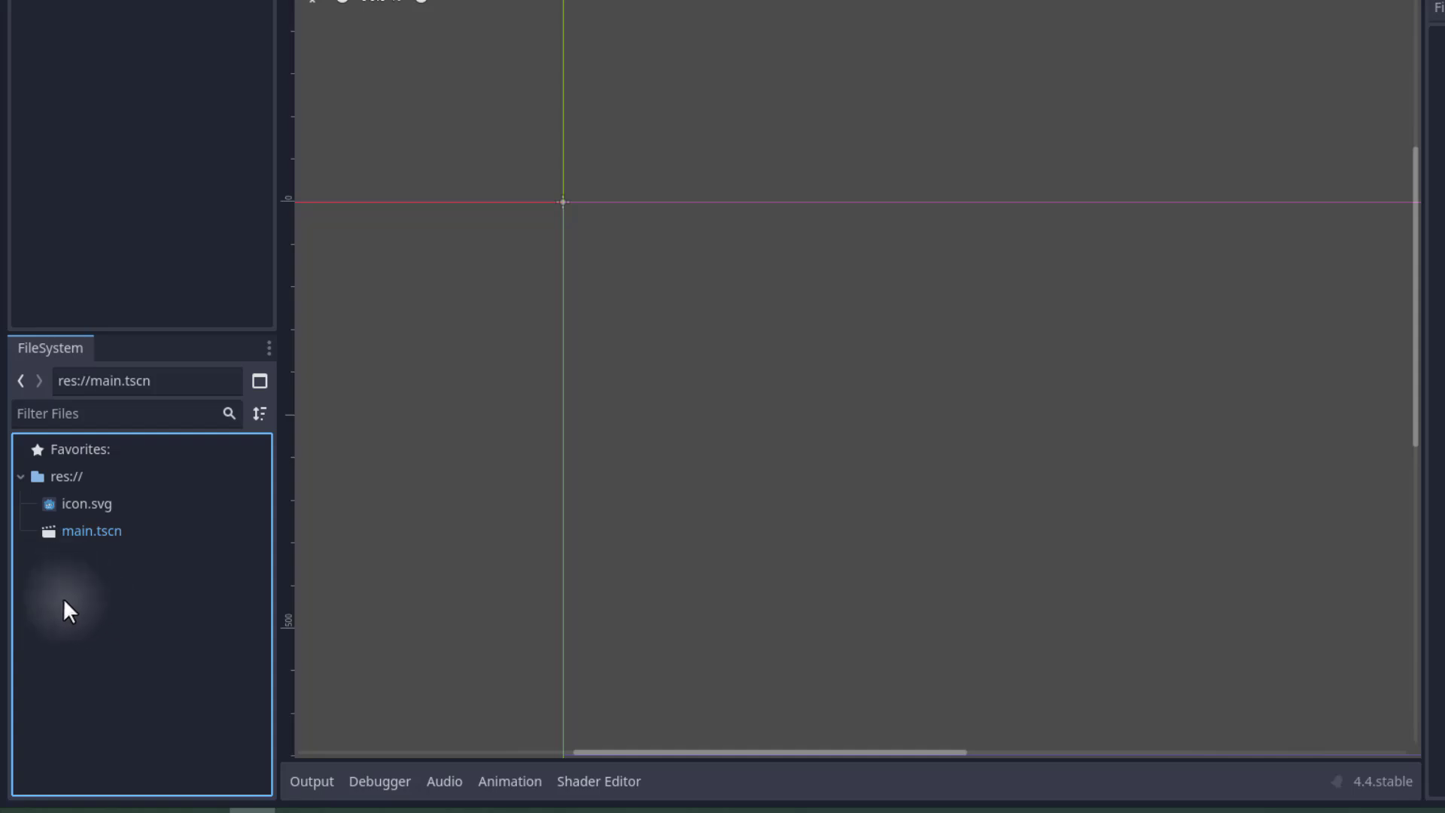
pyautogui.rightClick(51, 559)
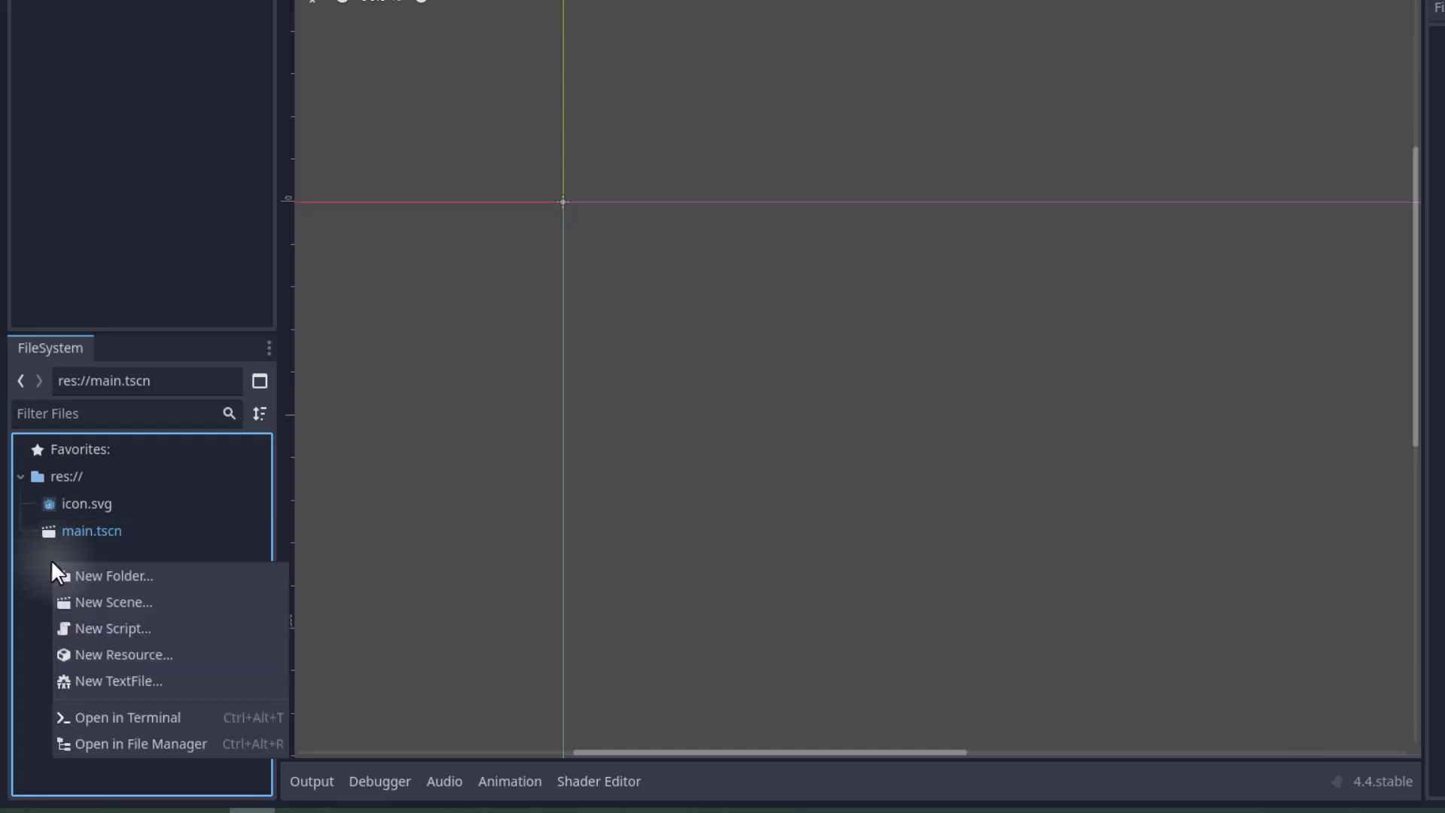
pyautogui.click(96, 576)
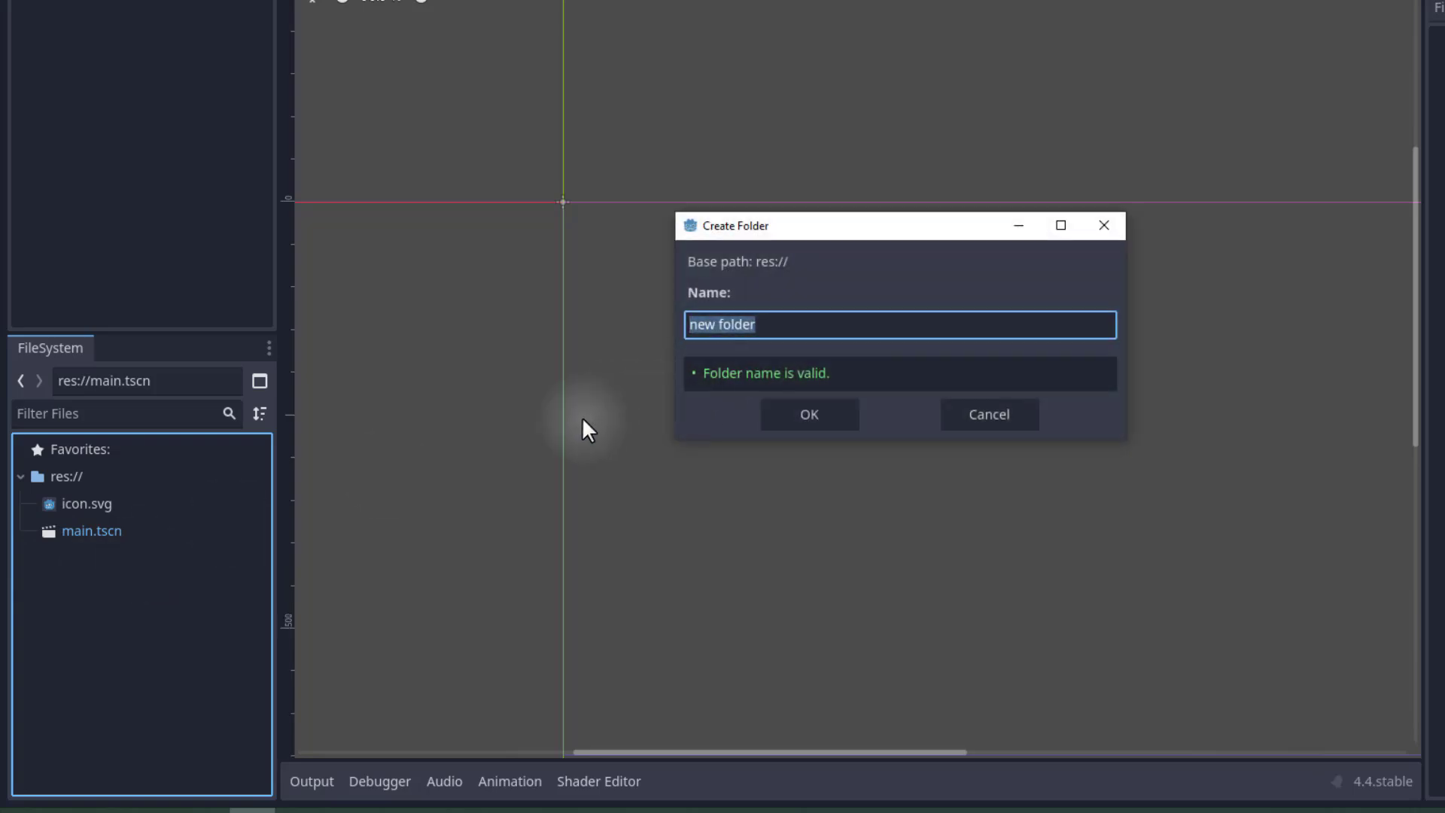
pyautogui.write('Sprites')
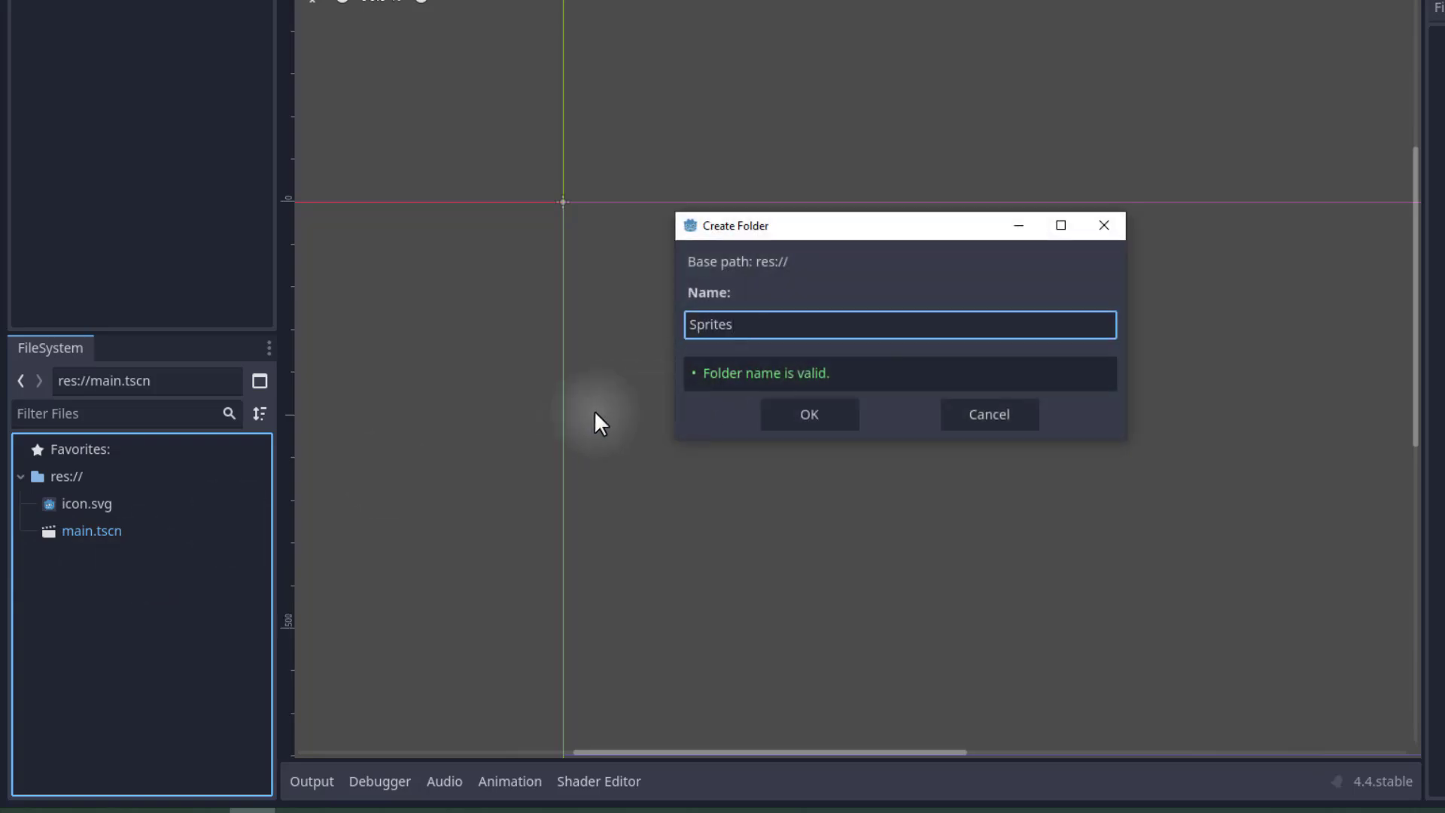
pyautogui.click(781, 419)
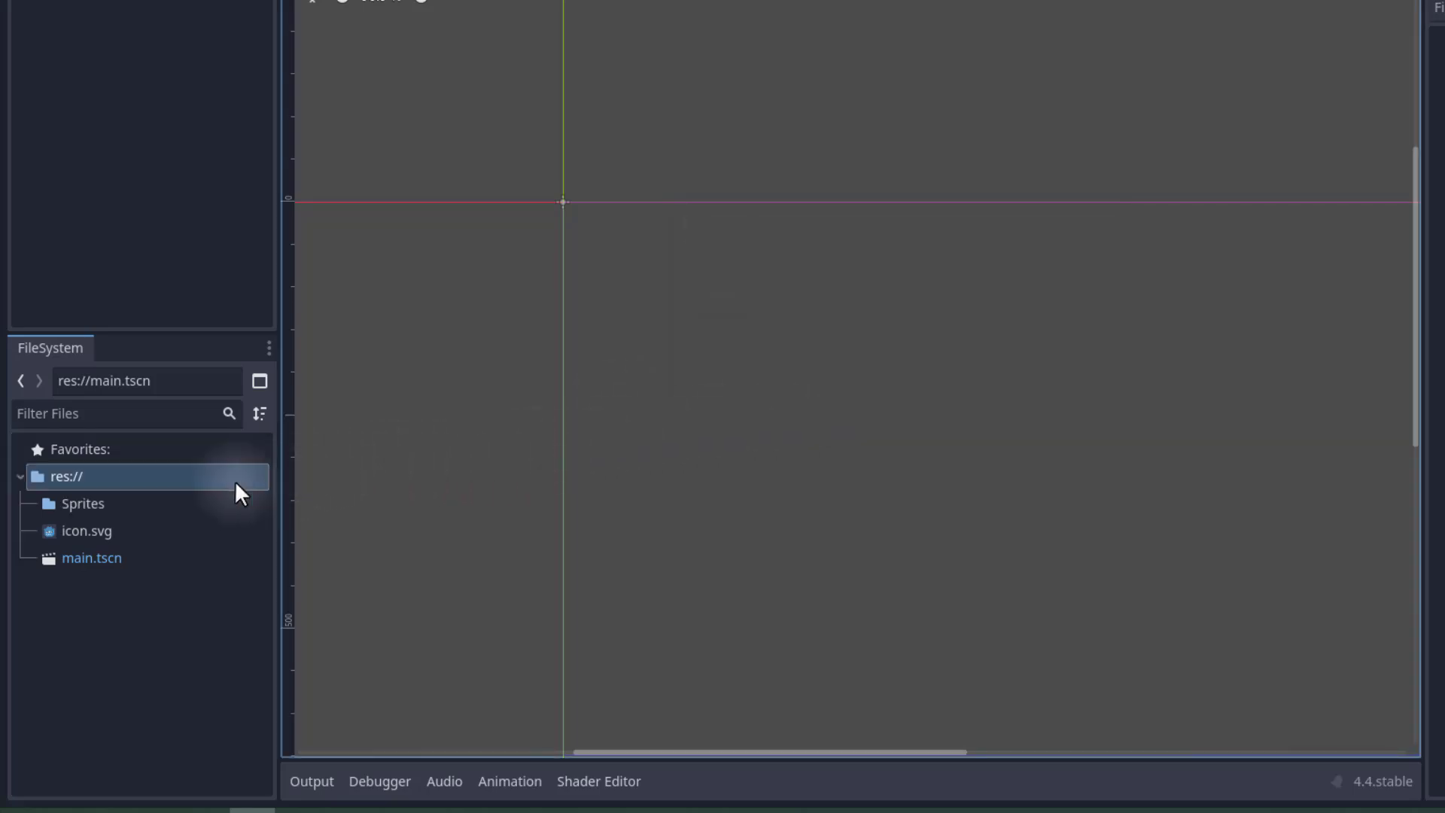
# Import the Coin and Player images from File Explorer into the project's Sprites folder, then minimize File Explorer.
pyautogui.click(107, 505)
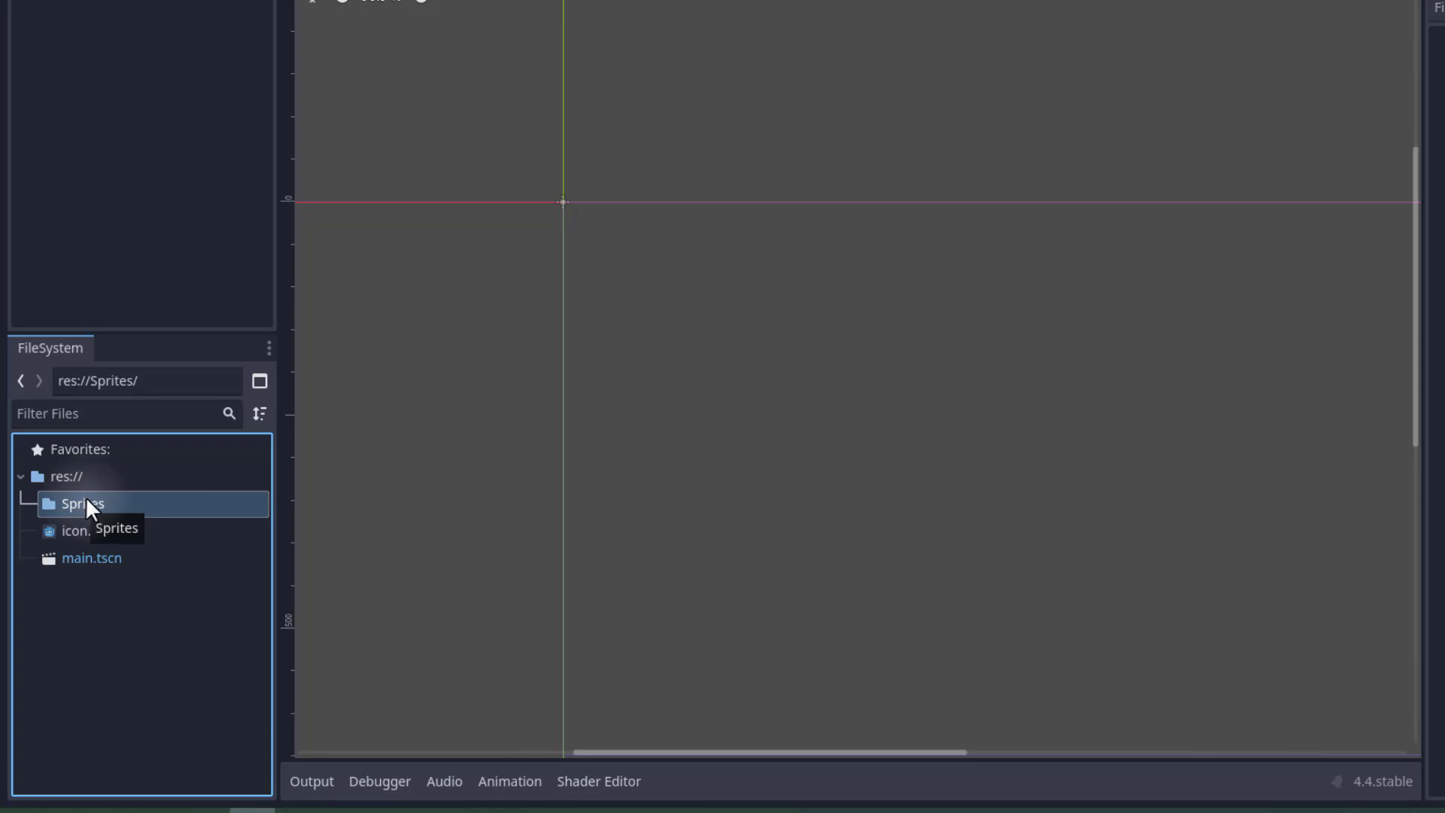
pyautogui.click(161, 811)
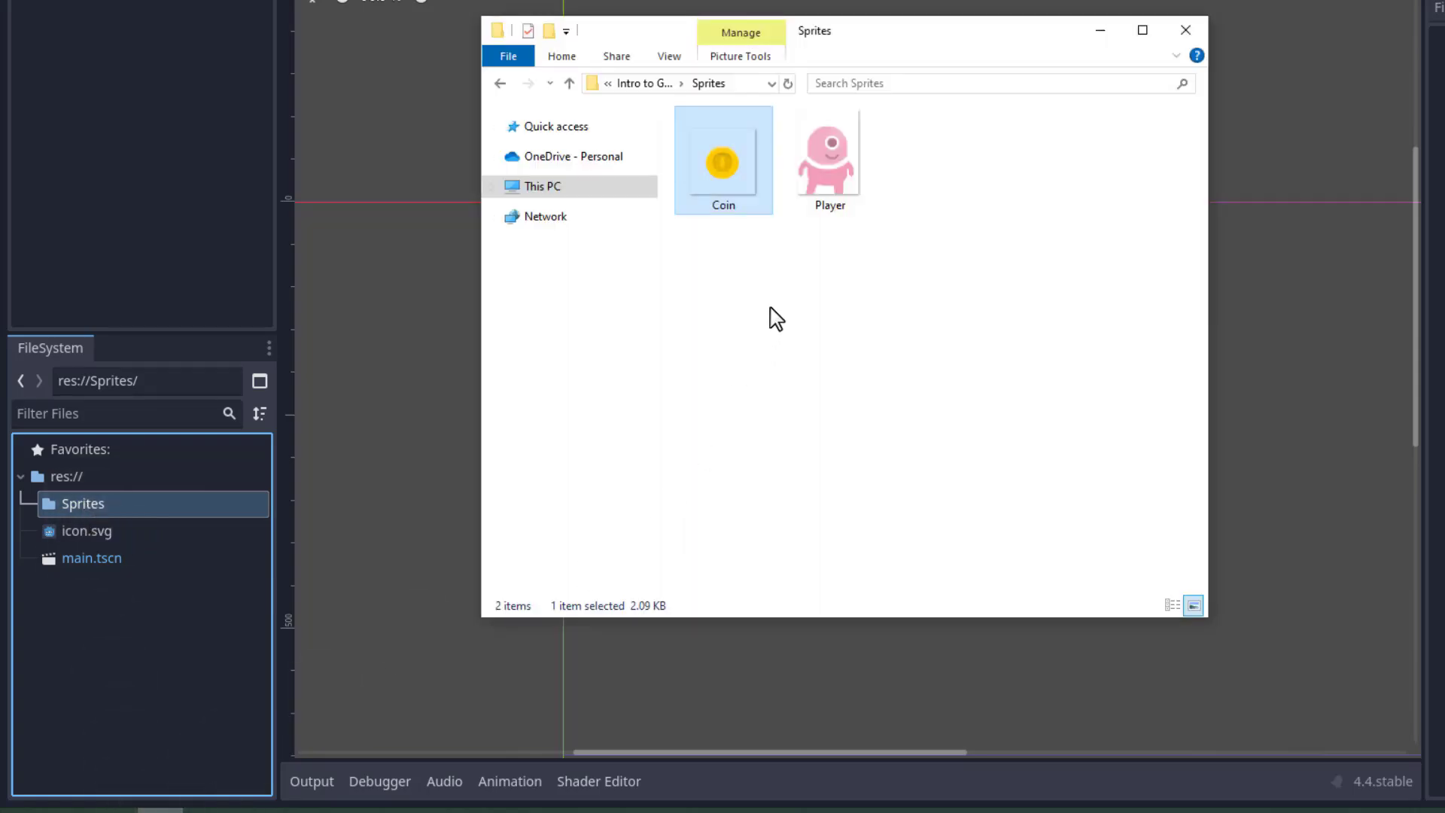
pyautogui.moveTo(928, 184); pyautogui.dragTo(700, 171)
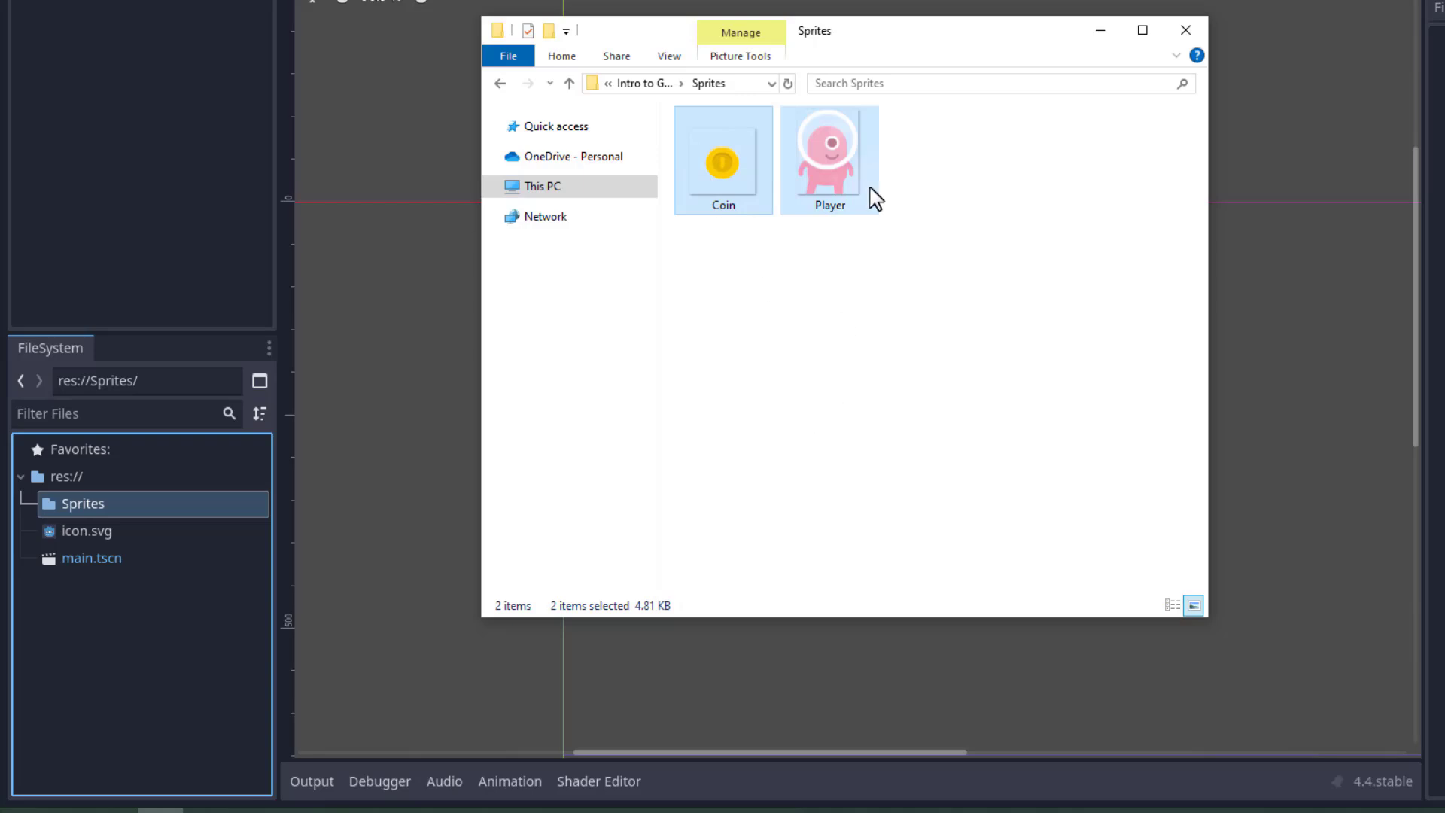
pyautogui.click(903, 177)
pyautogui.moveTo(929, 205); pyautogui.dragTo(382, 405)
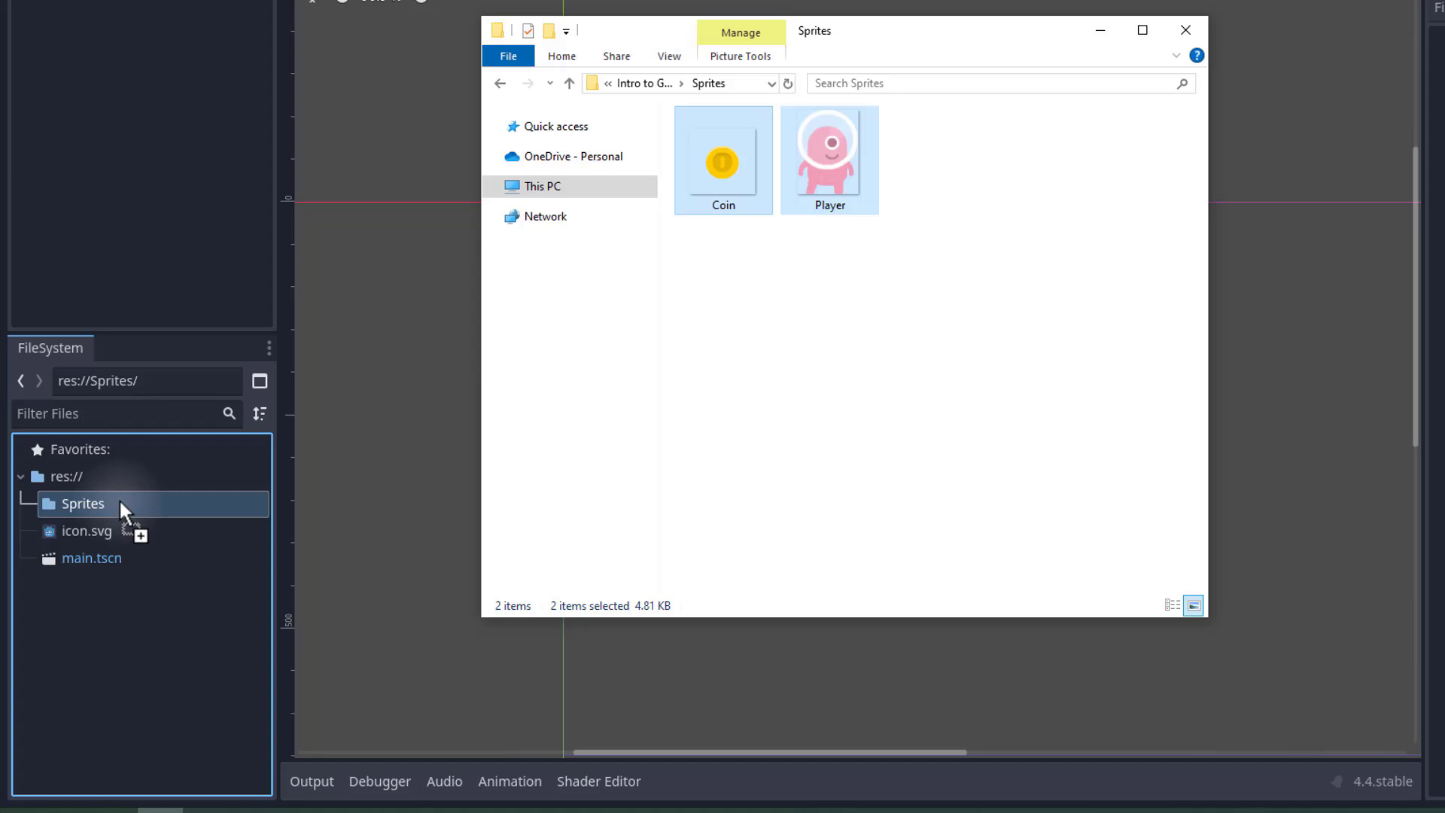
pyautogui.moveTo(119, 498); pyautogui.dragTo(119, 498)
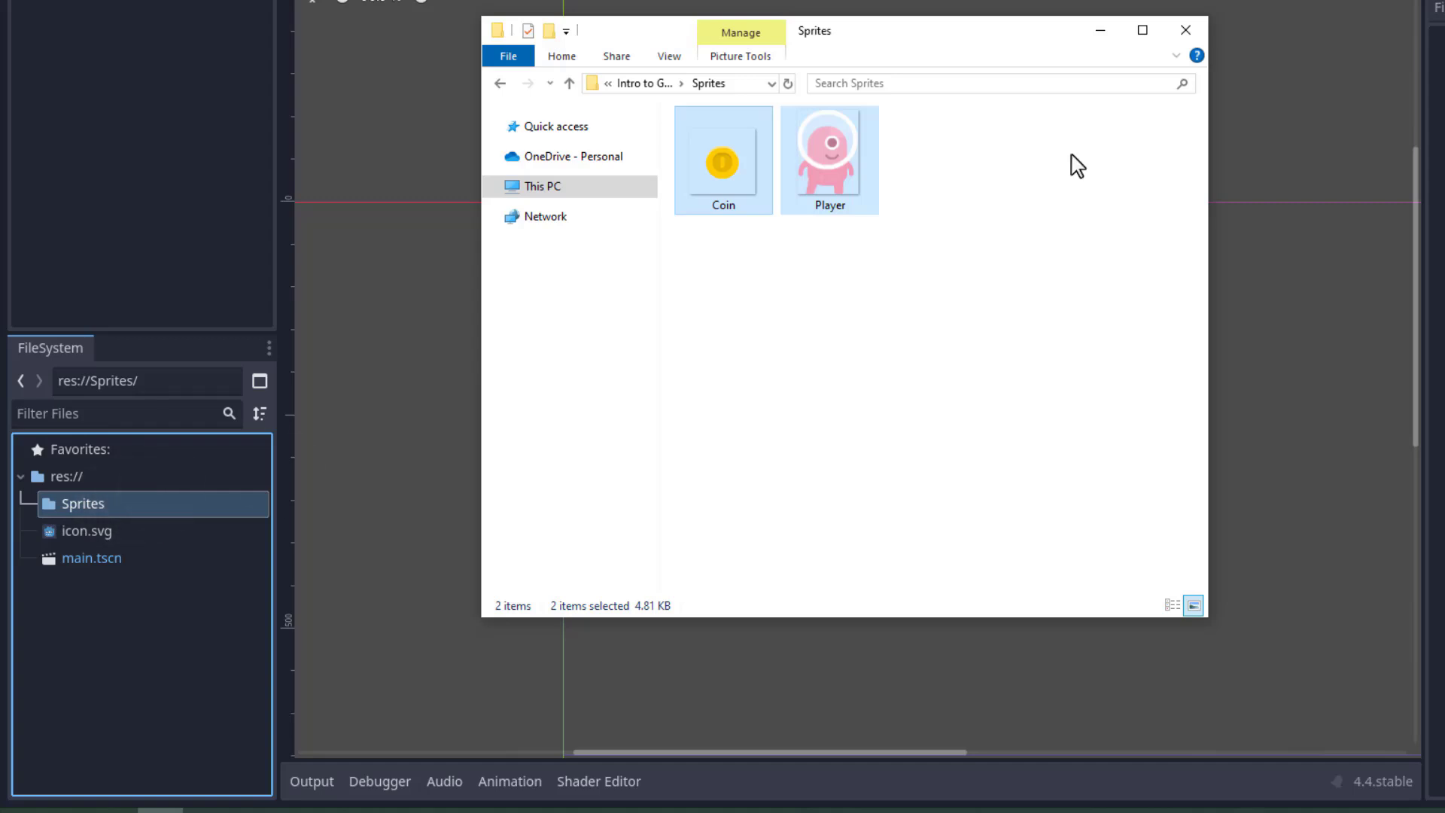
pyautogui.click(1100, 30)
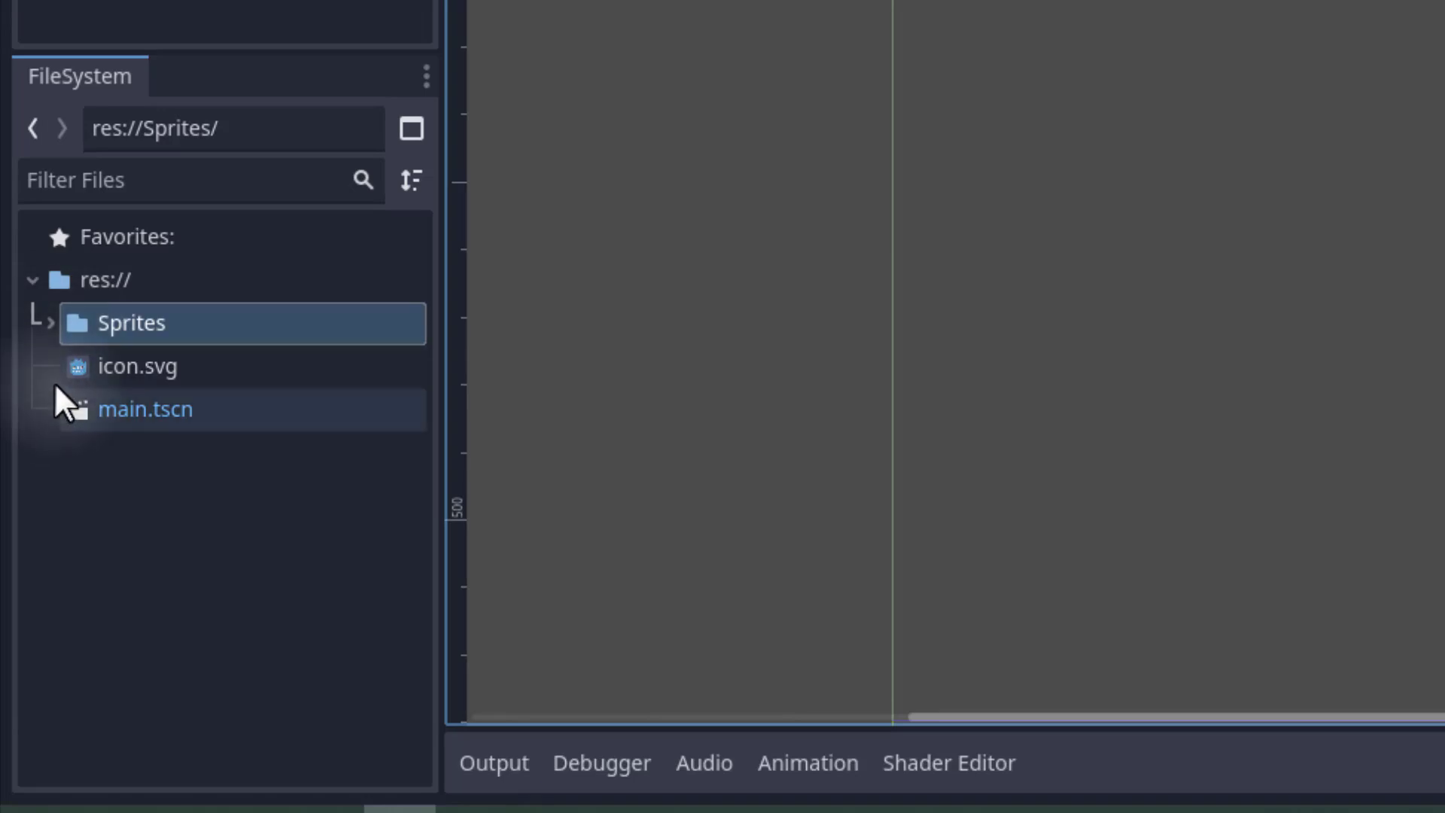
# Expand the Sprites folder and inspect the imported Coin.png and Player.png textures.
pyautogui.click(50, 323)
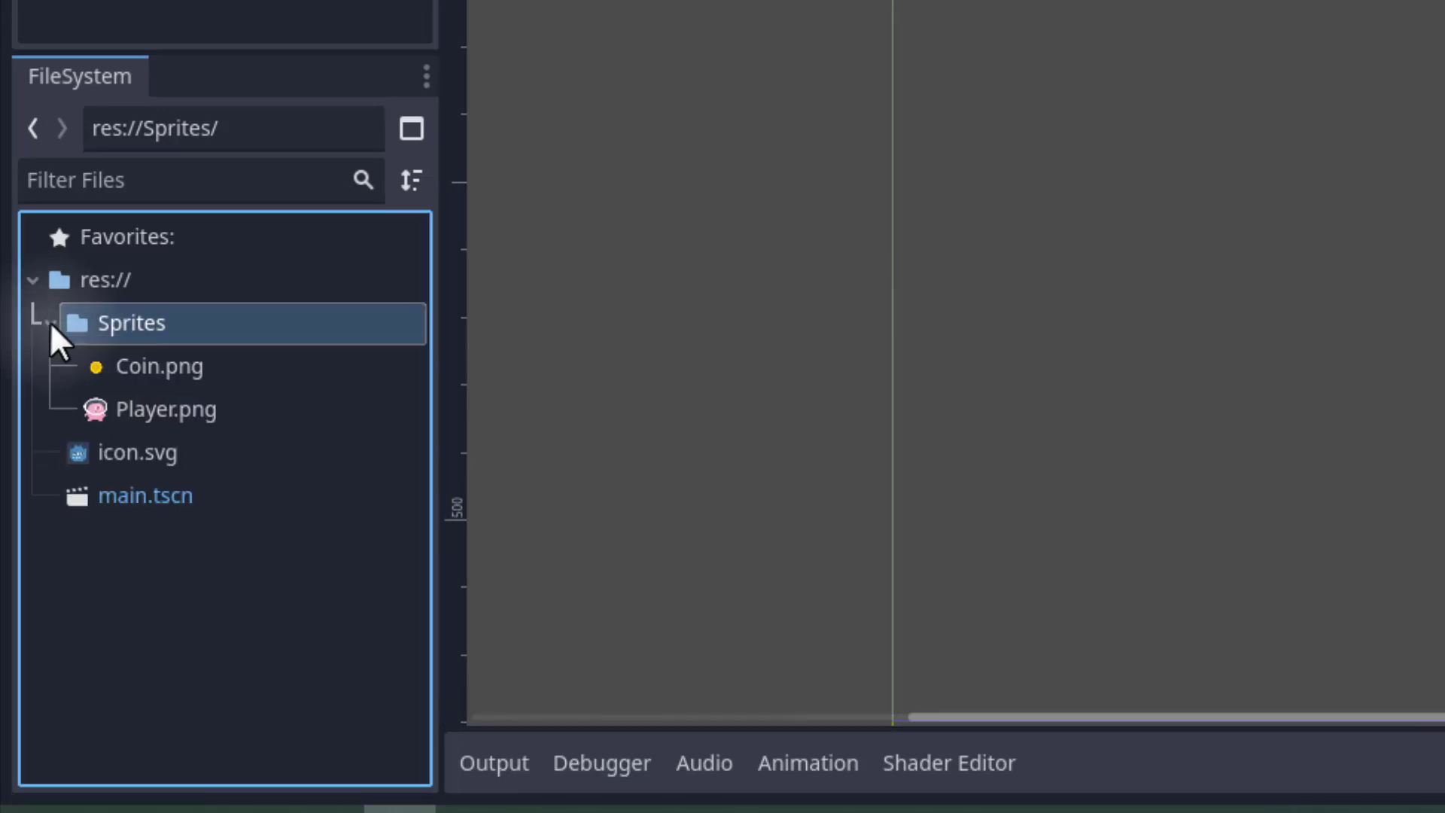
pyautogui.click(169, 375)
pyautogui.click(183, 414)
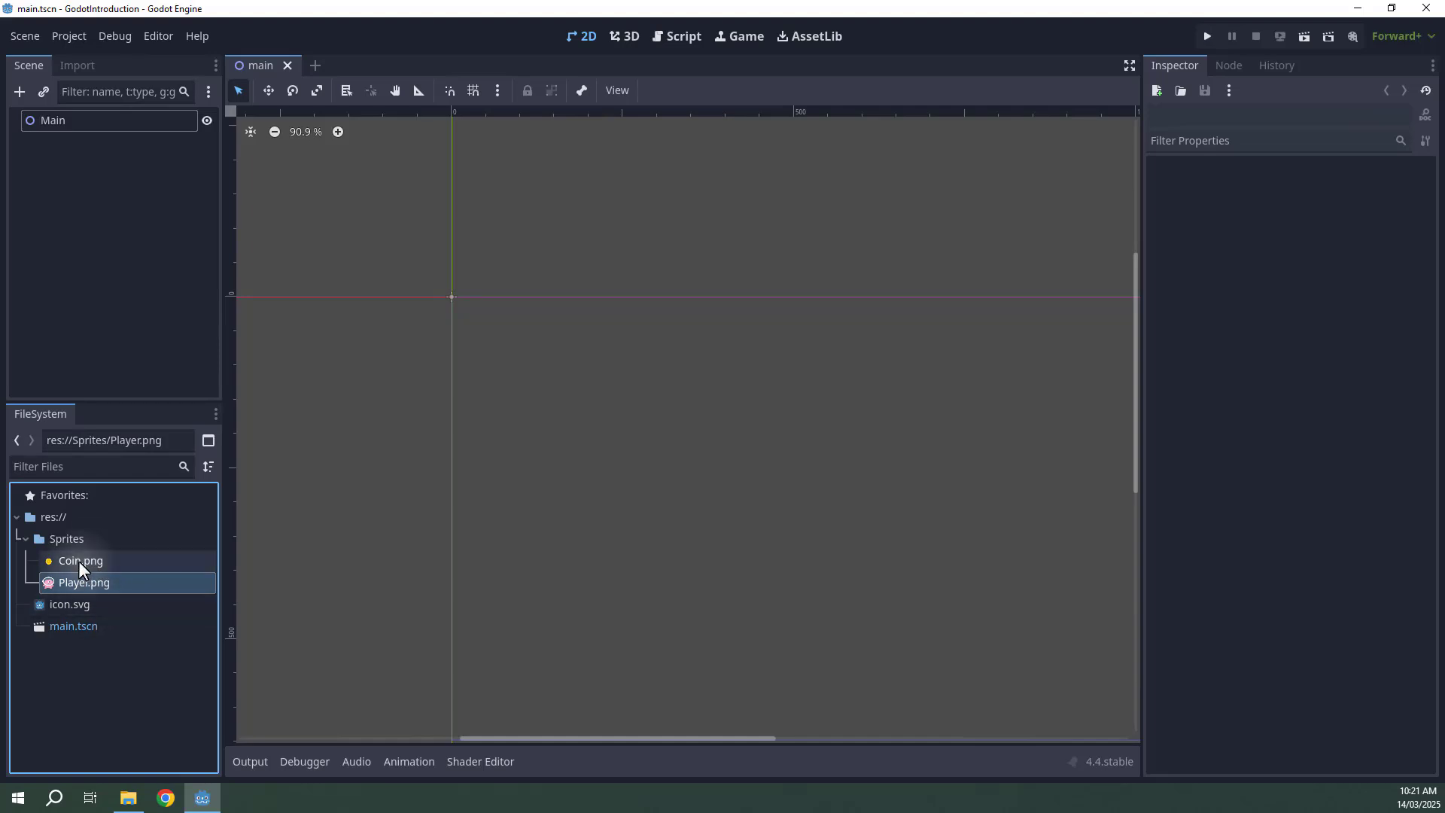
pyautogui.click(78, 562)
pyautogui.moveTo(78, 562); pyautogui.dragTo(336, 554)
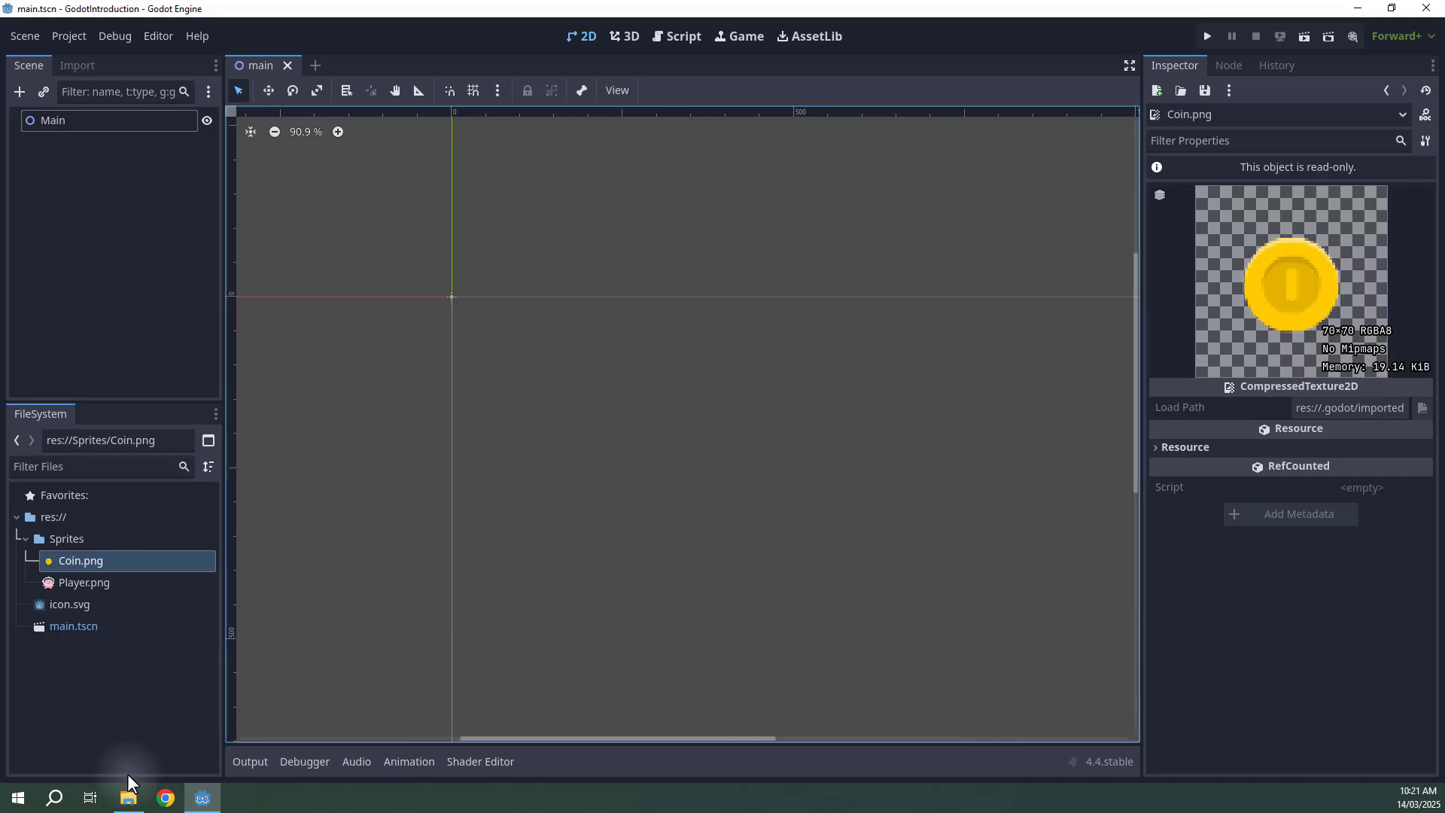
# Return to the editor and select main.tscn in the FileSystem panel.
pyautogui.click(128, 796)
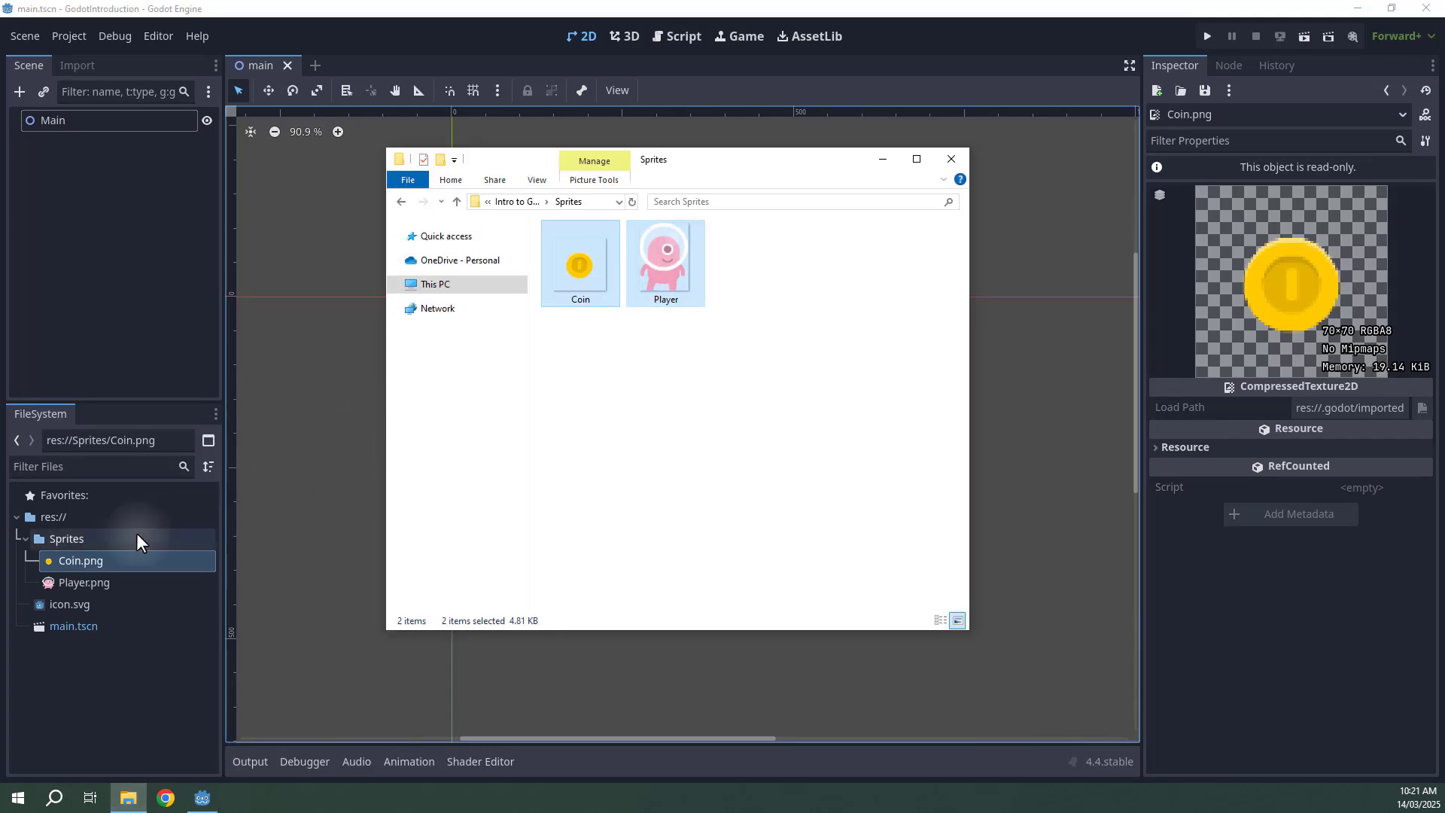
pyautogui.click(91, 657)
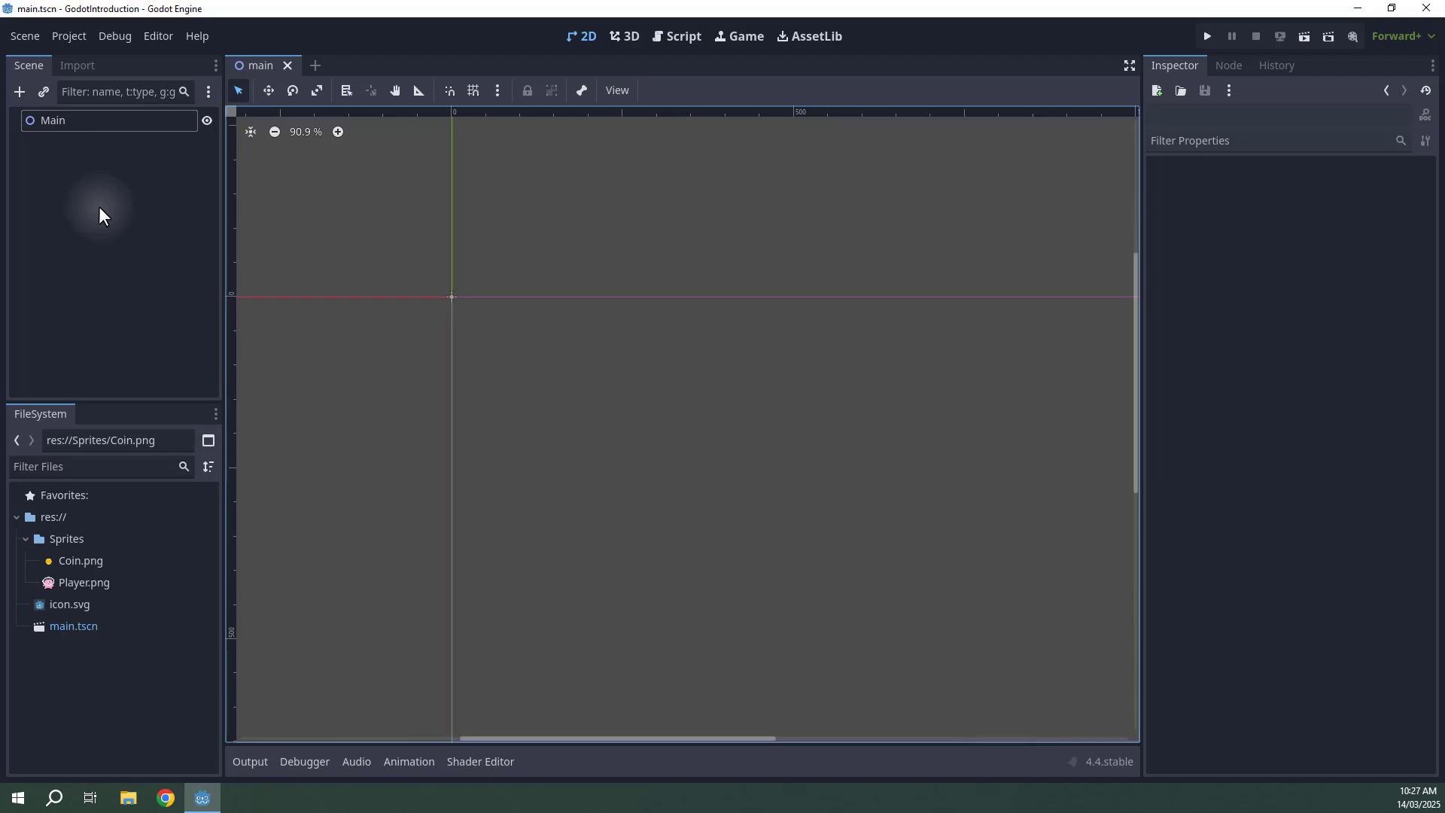
pyautogui.click(38, 197)
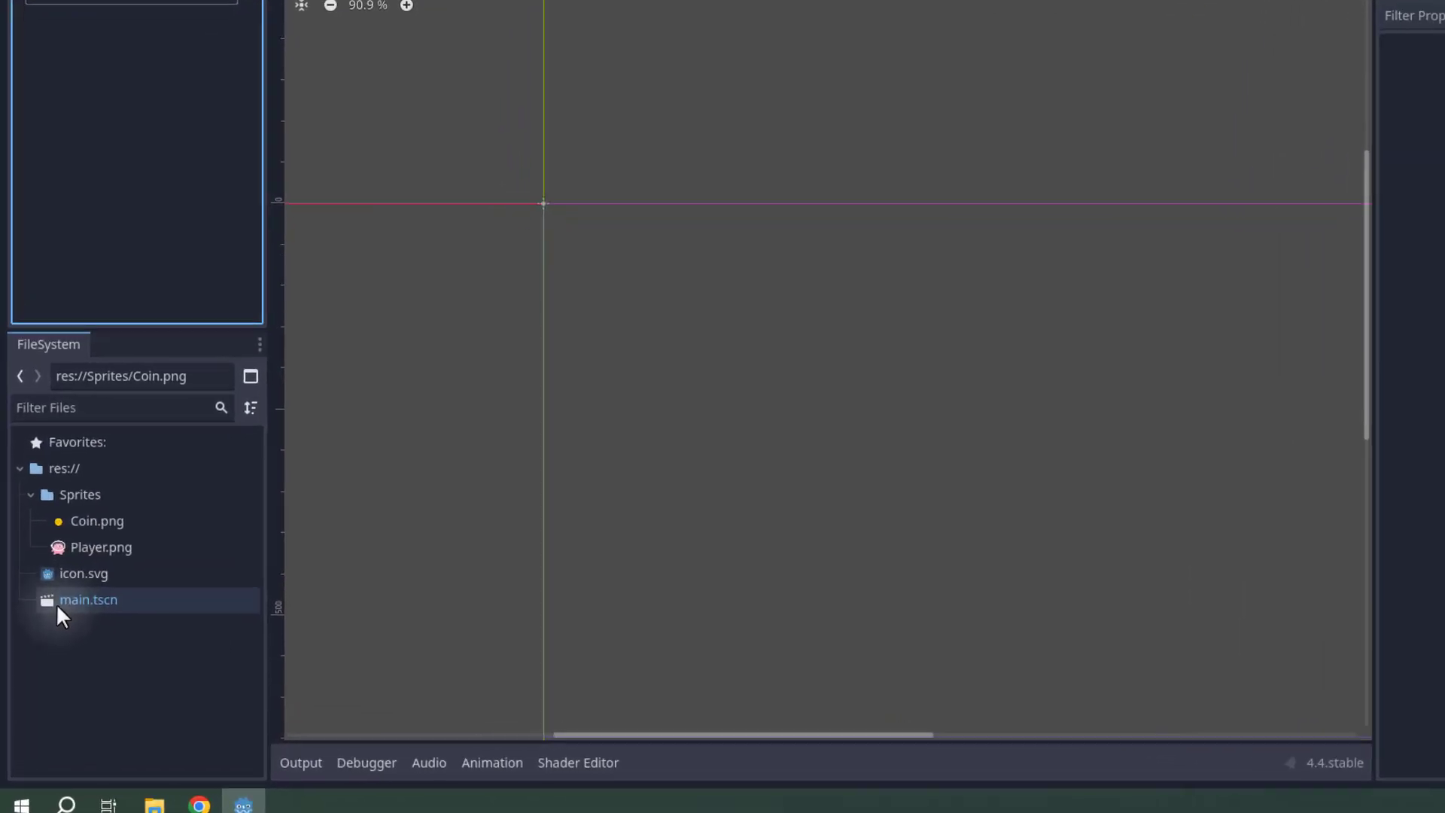
pyautogui.click(98, 604)
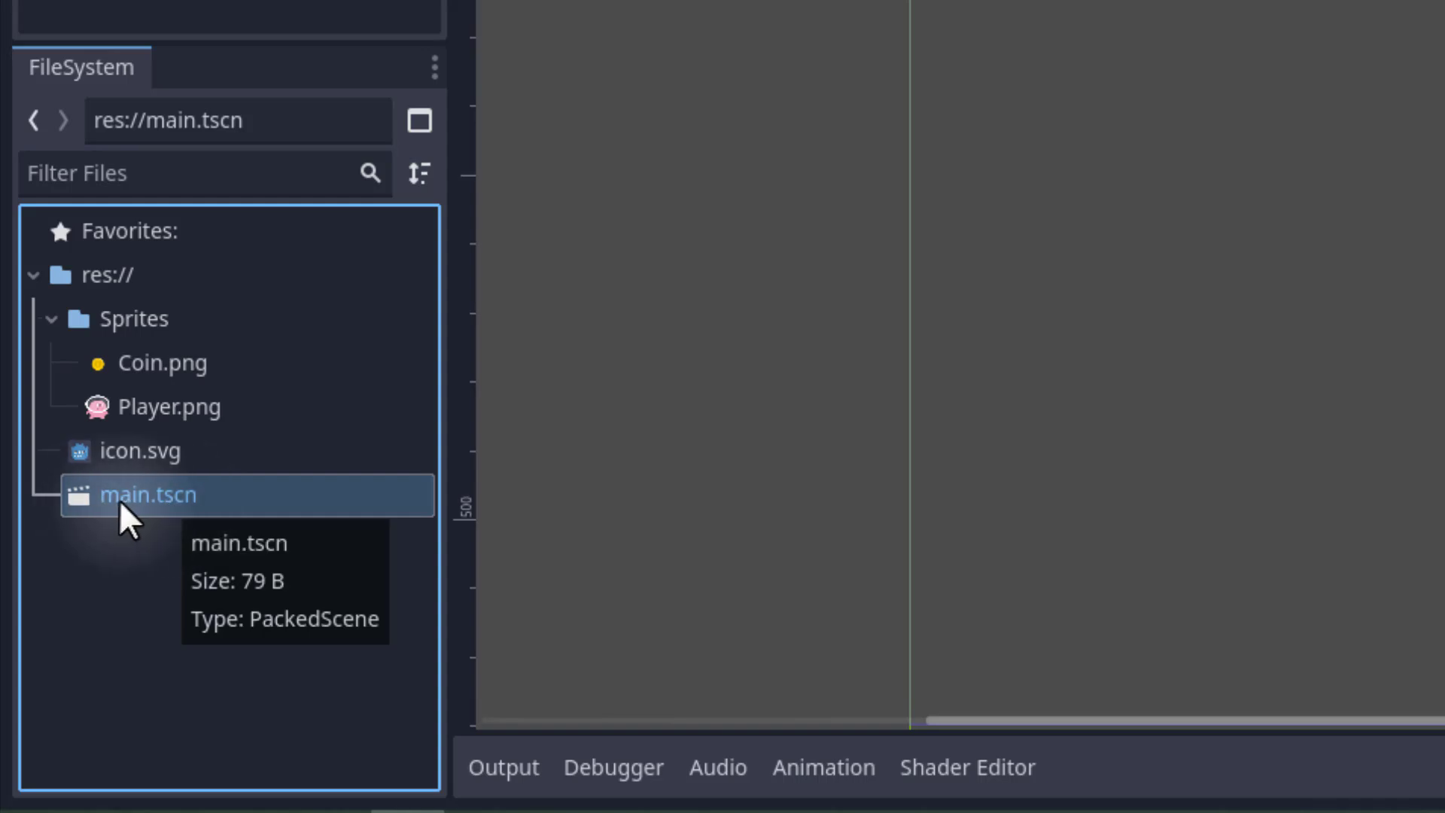
# Open the main.tscn scene and select its Main root node.
pyautogui.doubleClick(140, 498)
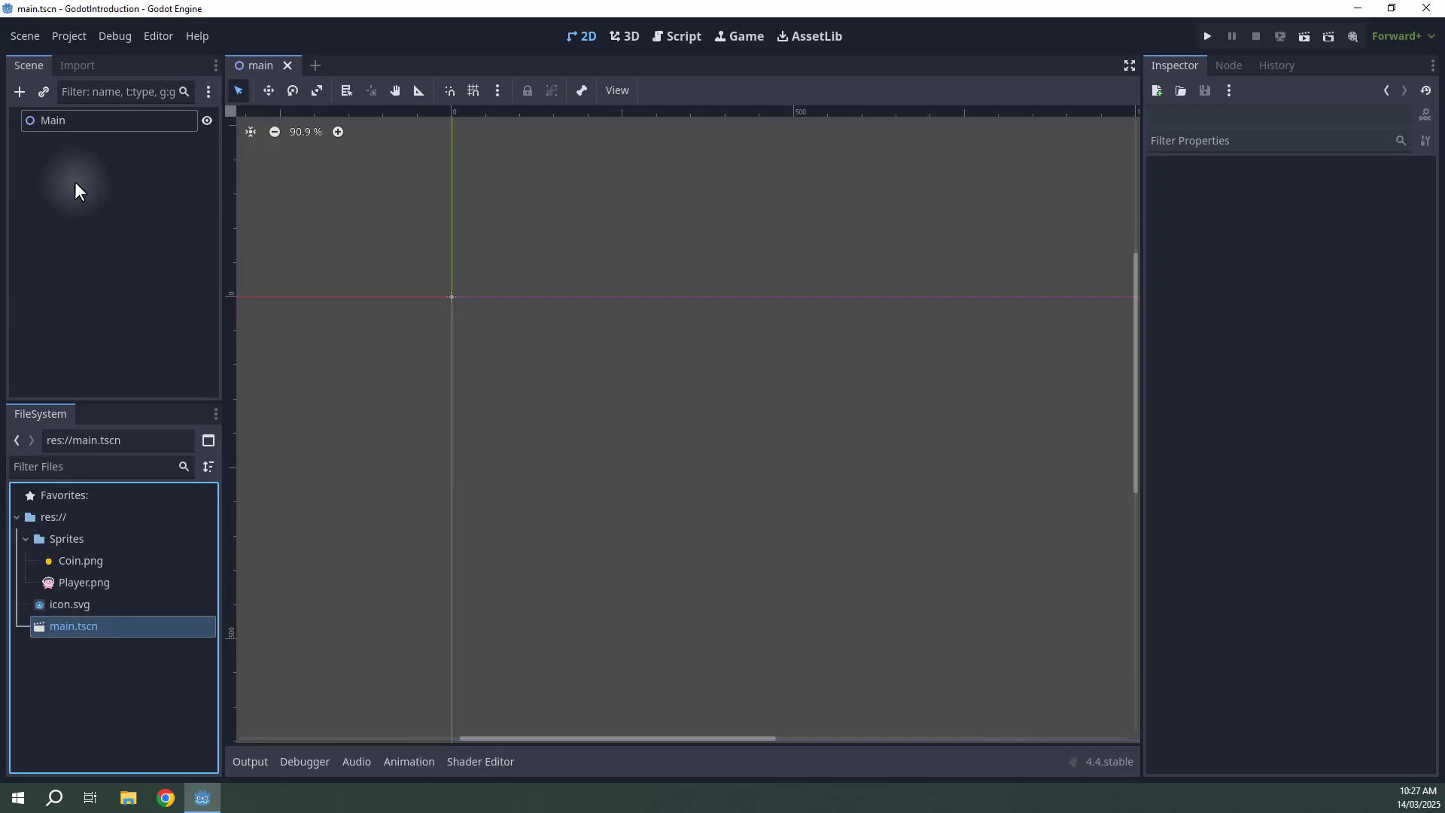
pyautogui.click(64, 124)
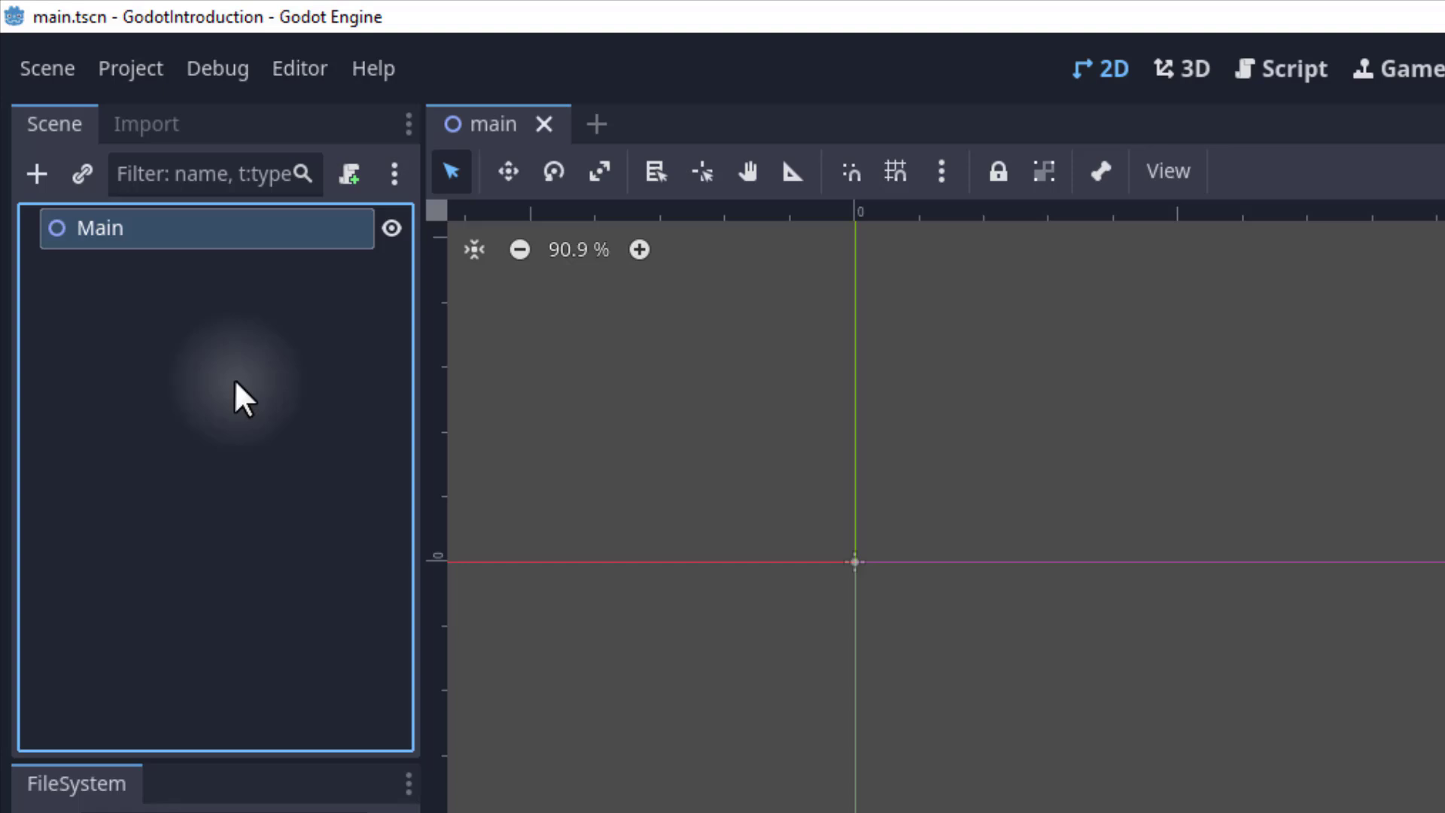
pyautogui.click(234, 380)
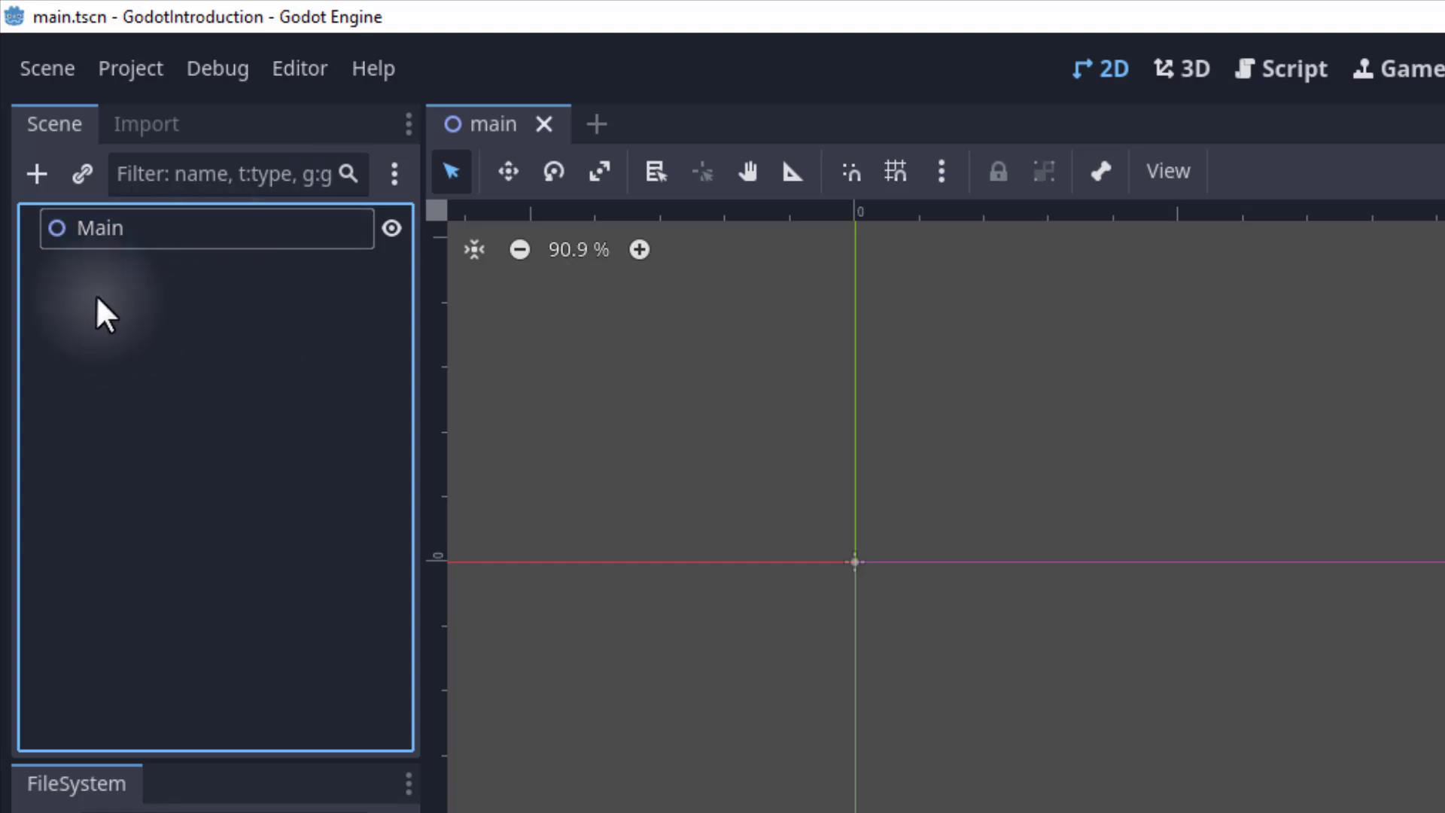
# Browse the available node types in the Create New Node dialog, expanding and collapsing the Node2D branch.
pyautogui.click(35, 177)
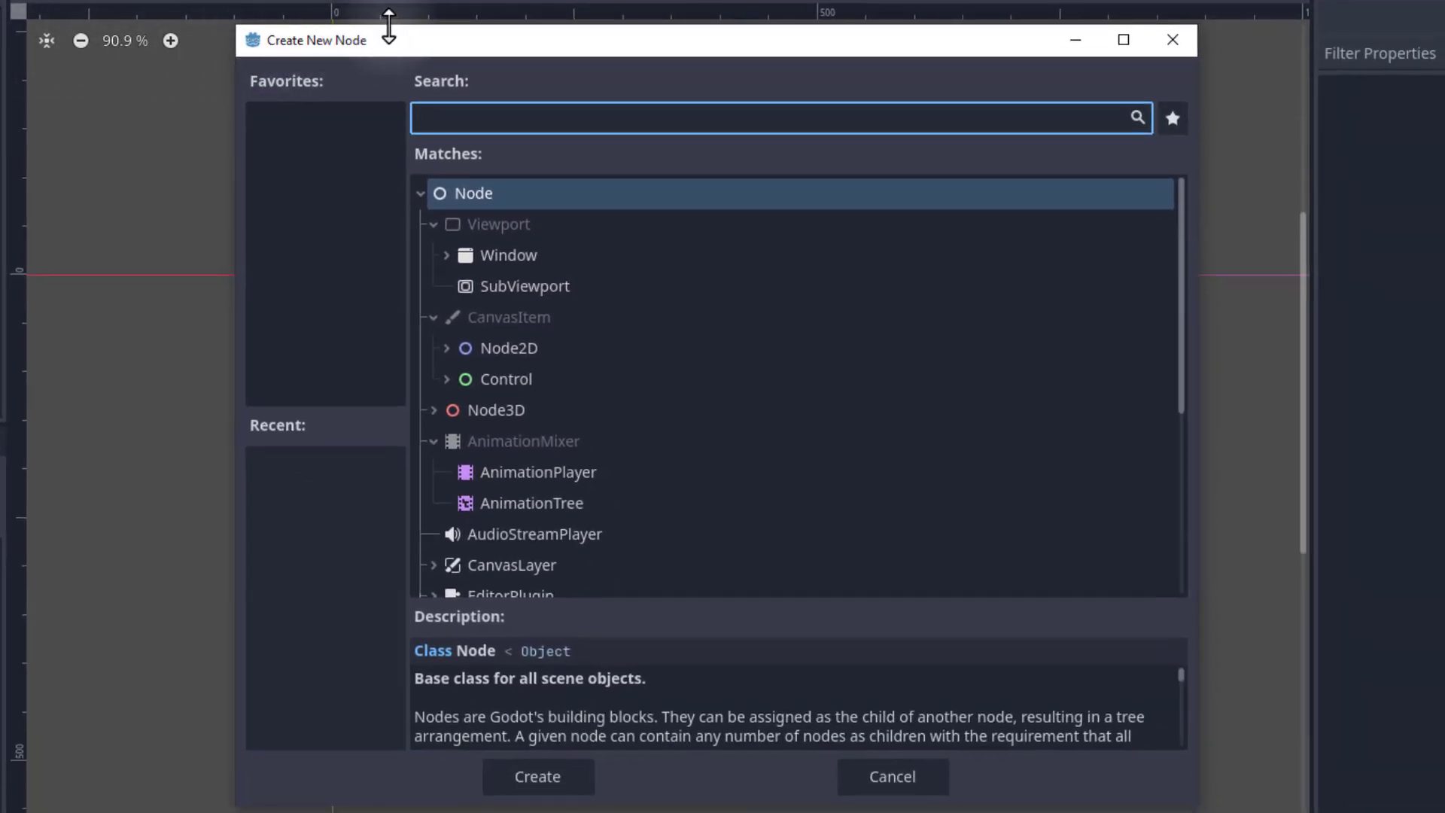
pyautogui.scroll(-3, 564, 295)
pyautogui.scroll(-3, 584, 335)
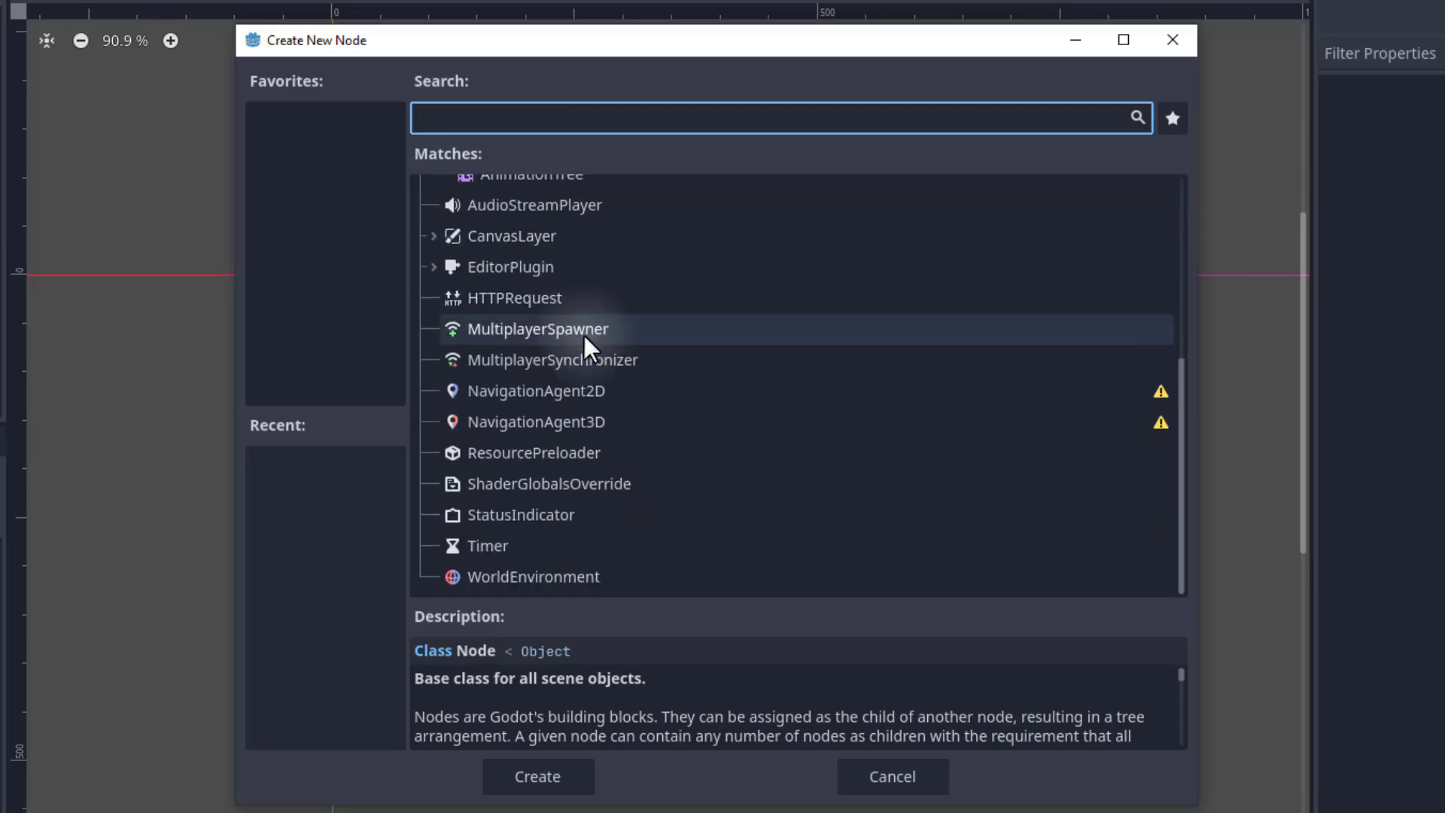
pyautogui.scroll(6, 597, 329)
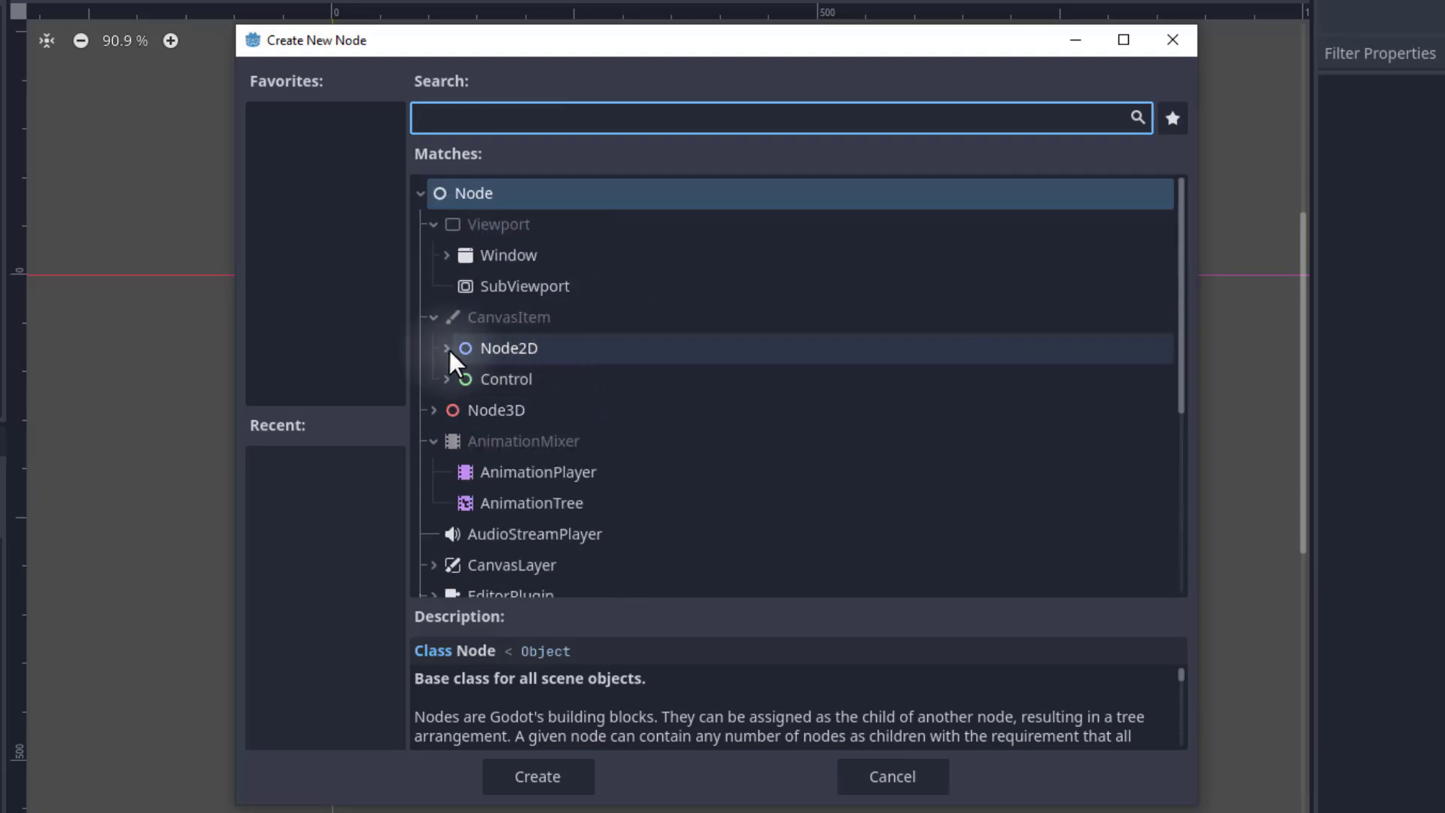
pyautogui.click(446, 347)
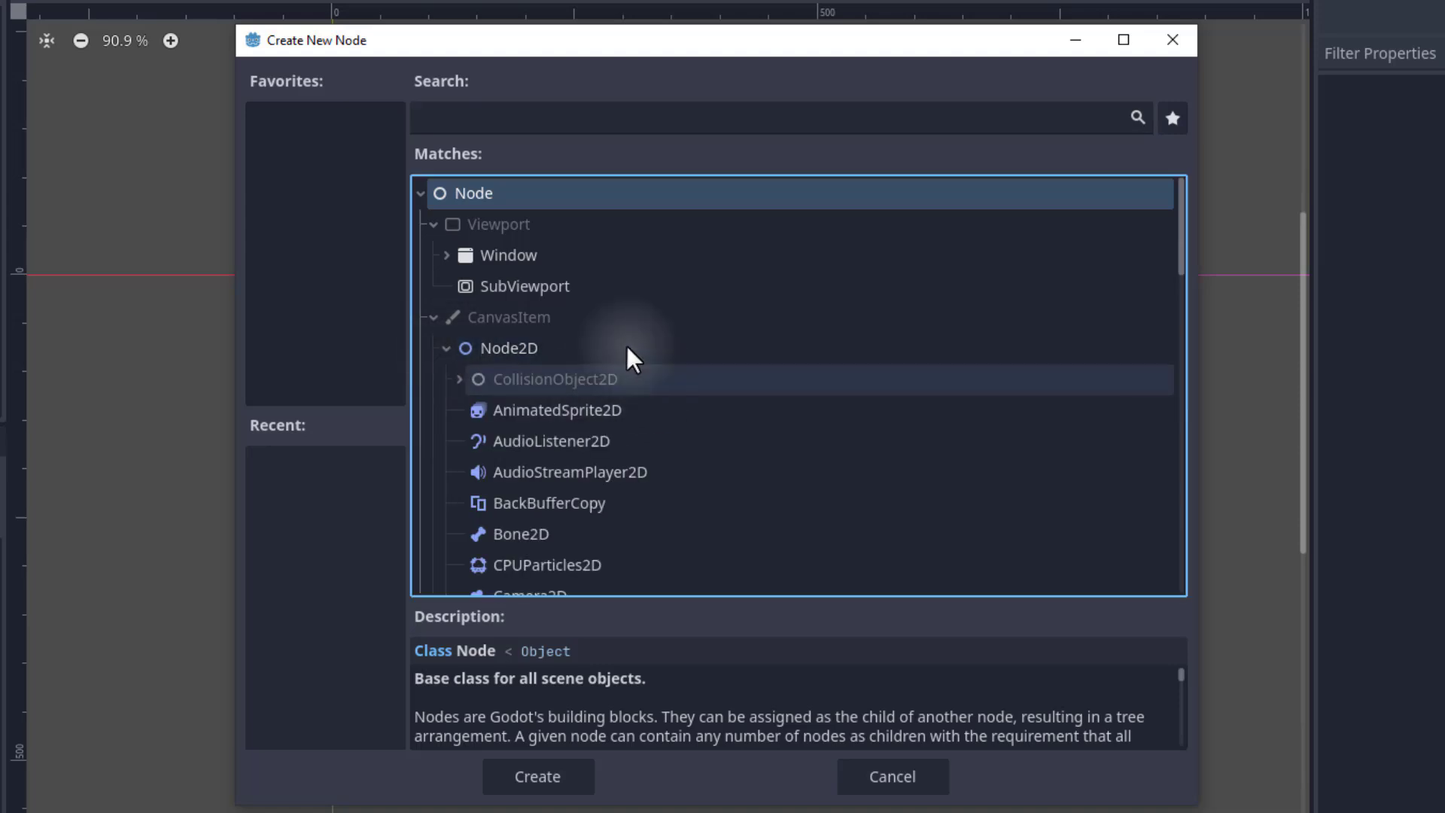
pyautogui.scroll(-6, 563, 378)
pyautogui.scroll(5, 570, 413)
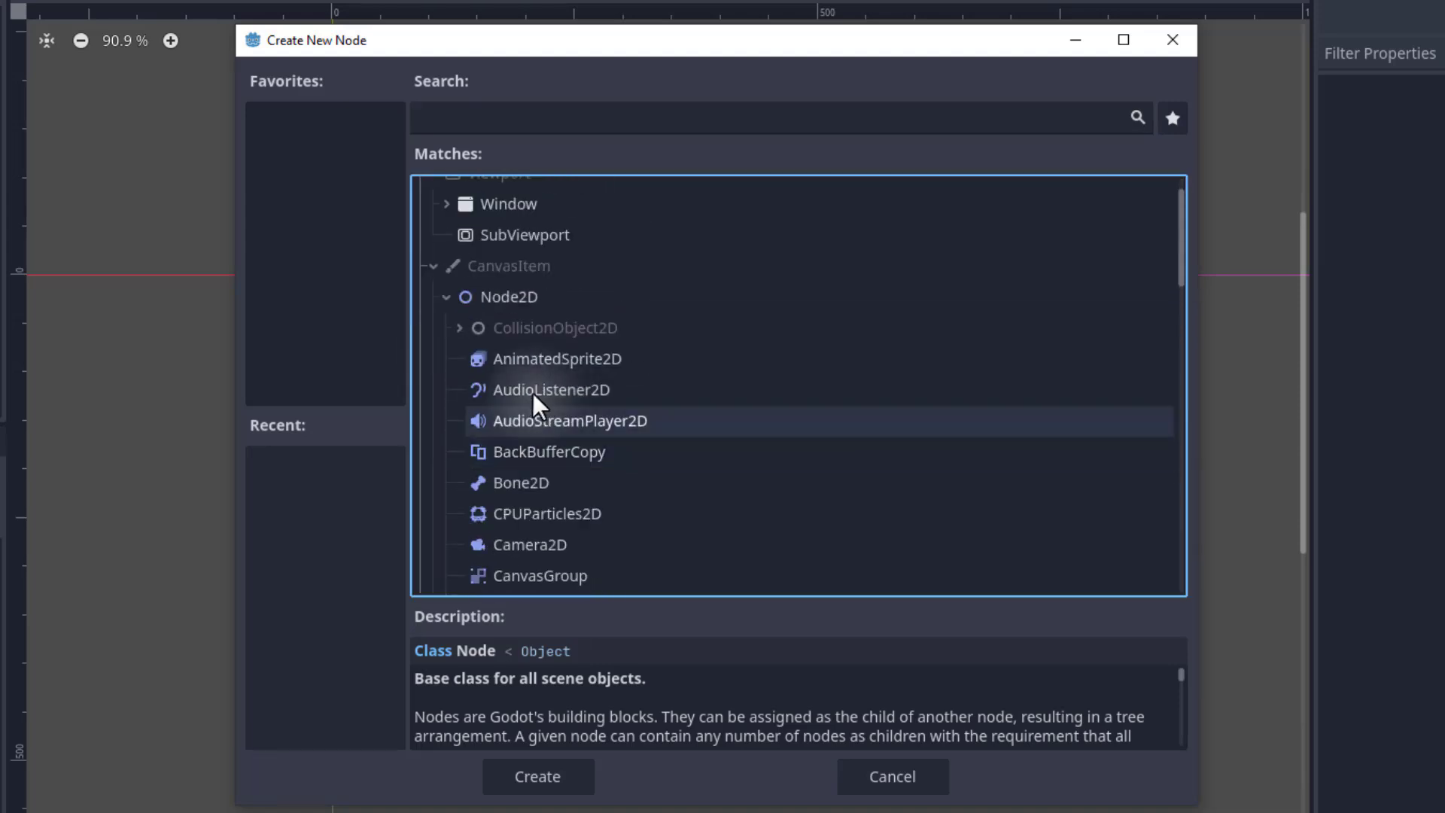
pyautogui.click(445, 296)
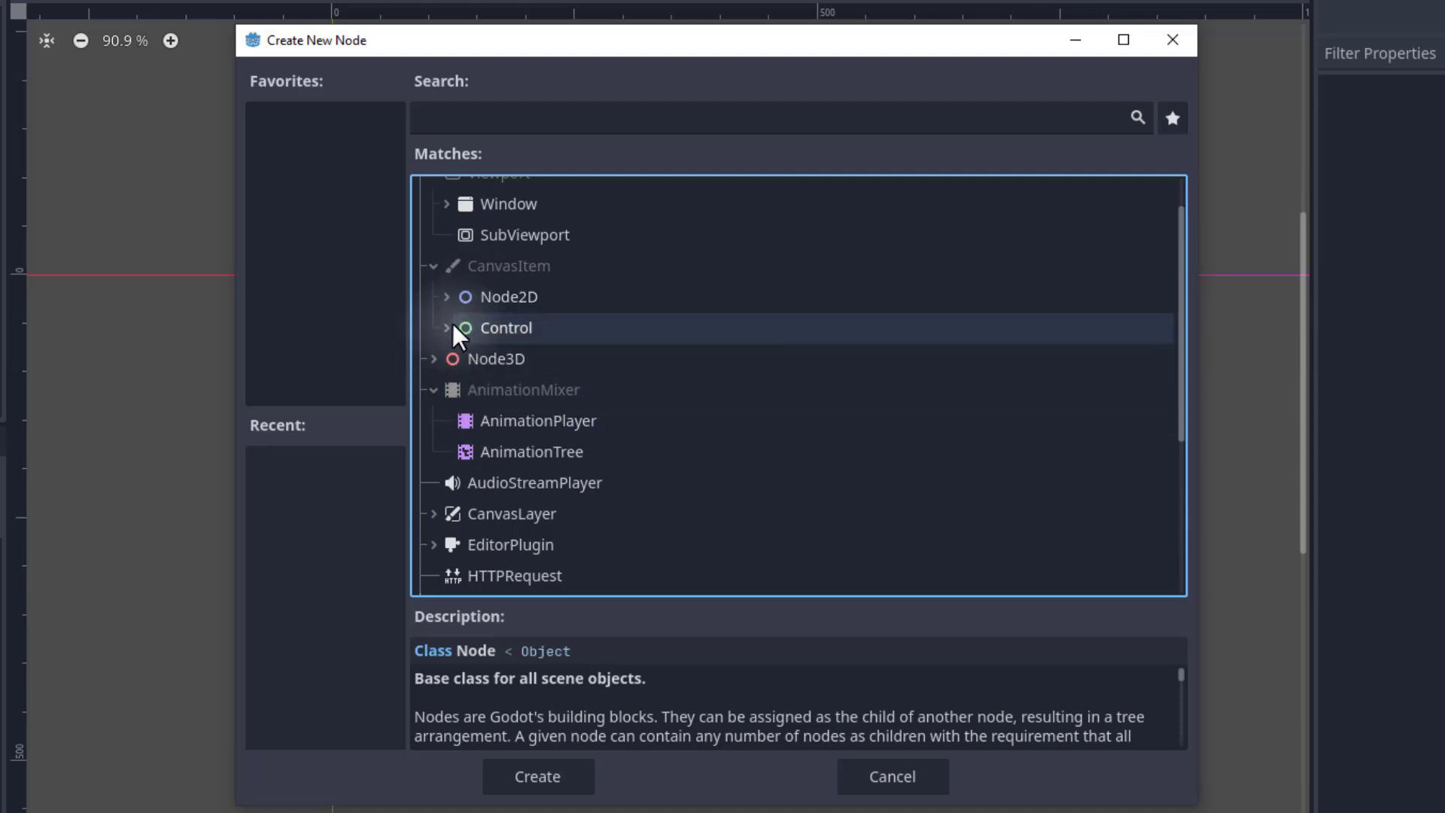
pyautogui.scroll(-2, 492, 314)
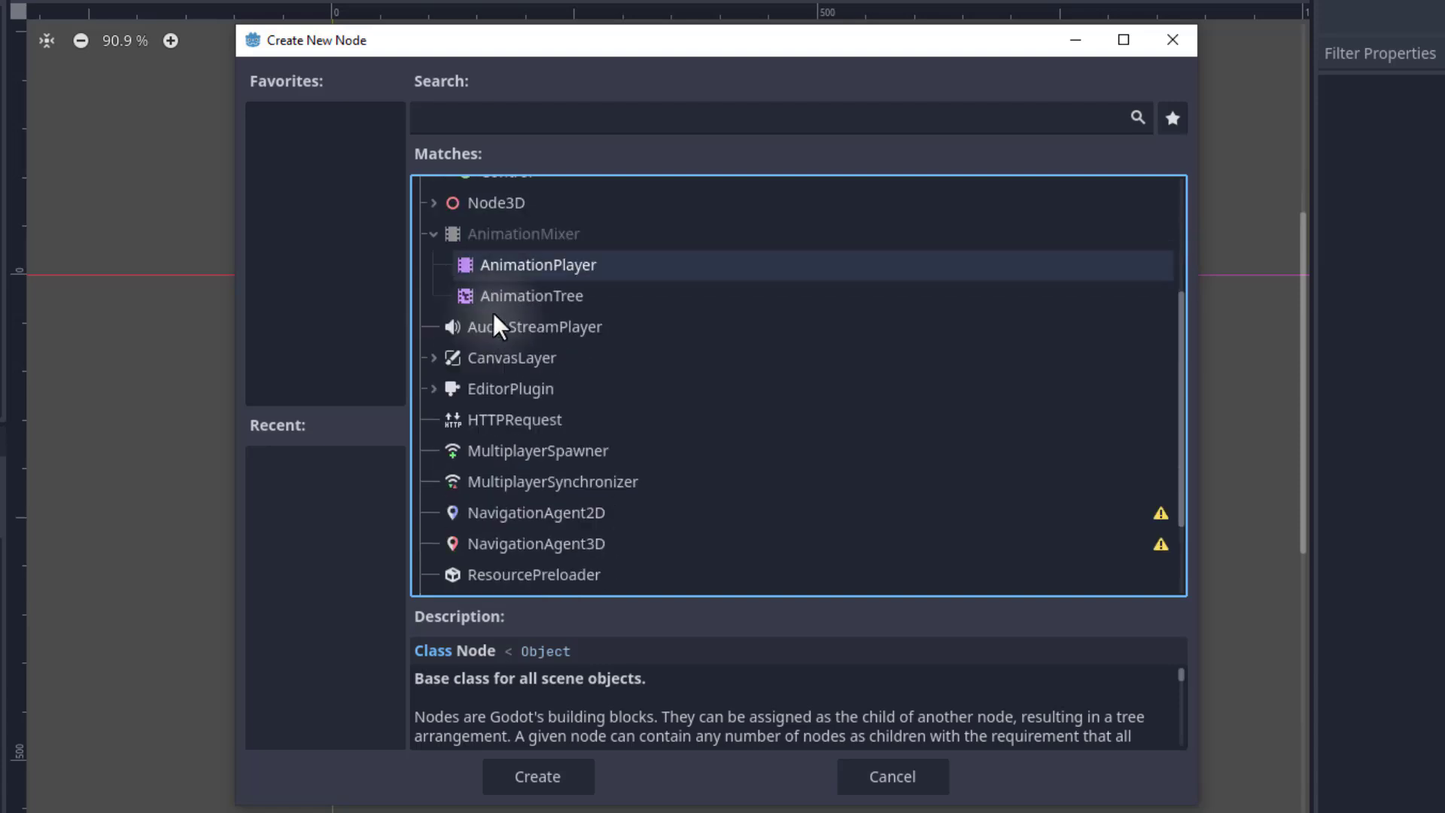
pyautogui.scroll(-2, 490, 317)
pyautogui.scroll(2, 451, 504)
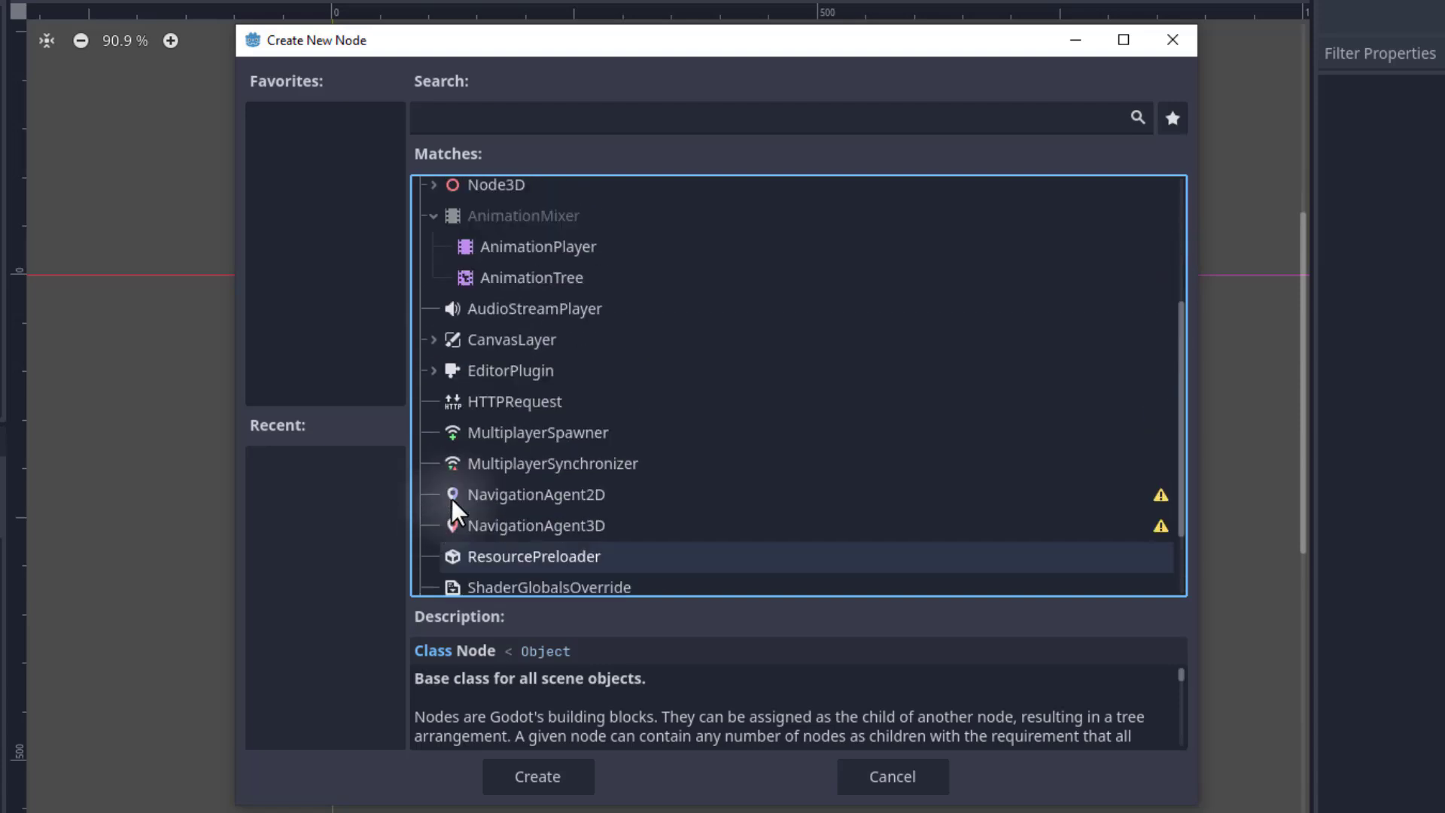
pyautogui.scroll(3, 468, 404)
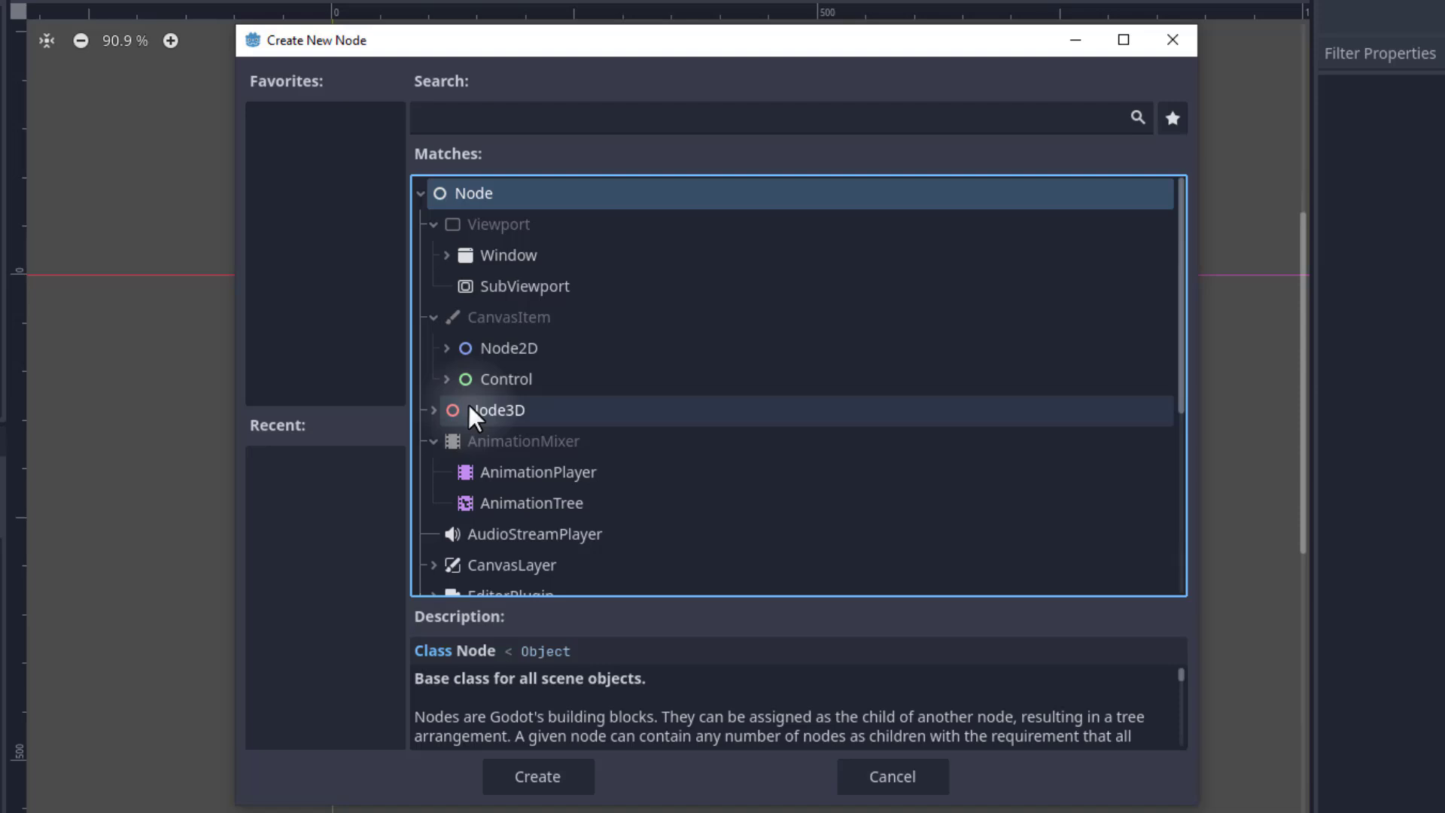
# Add a Sprite2D node as a child of Main from the Node2D types.
pyautogui.click(446, 347)
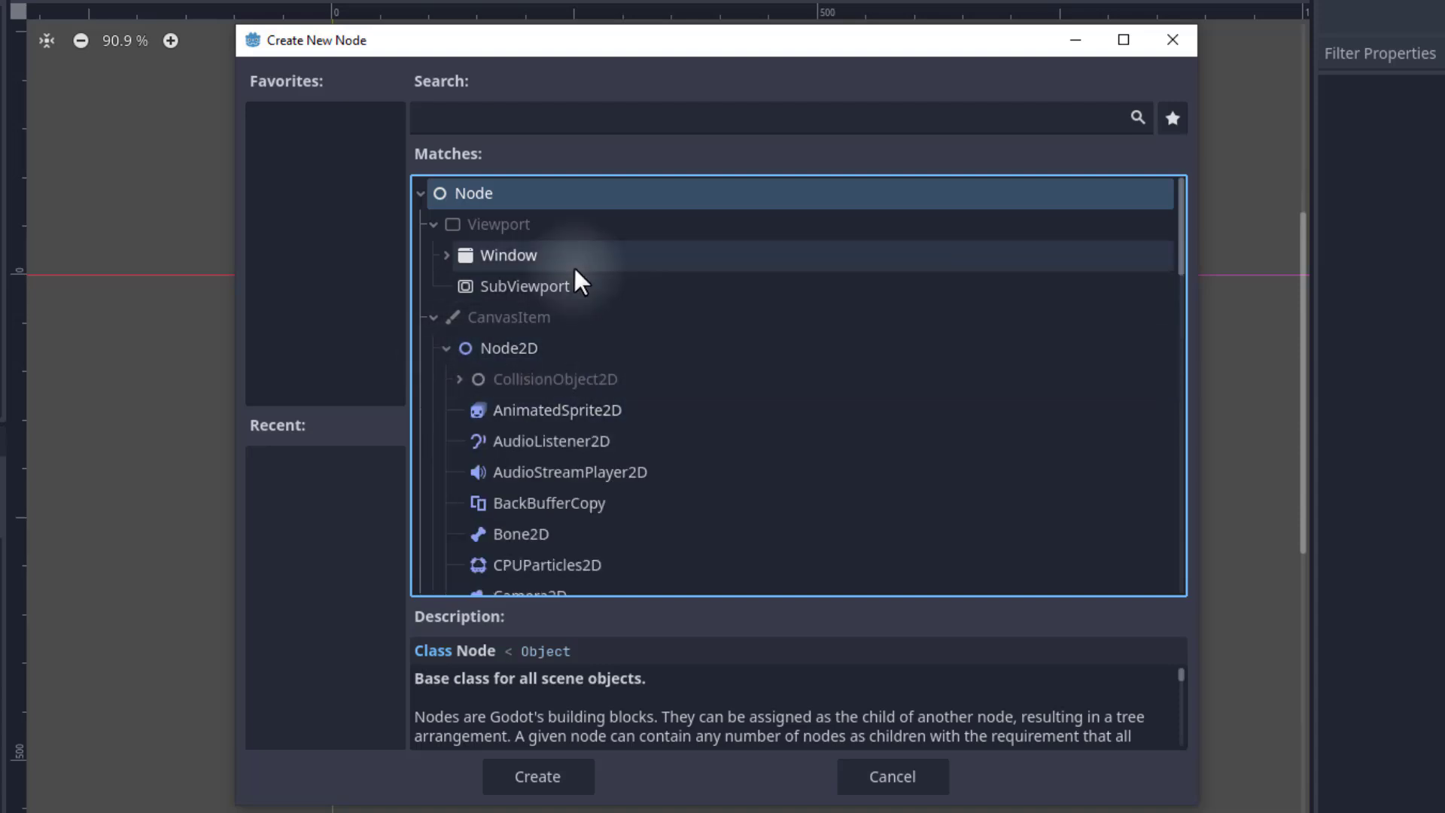
pyautogui.scroll(-1, 573, 270)
pyautogui.scroll(-4, 570, 273)
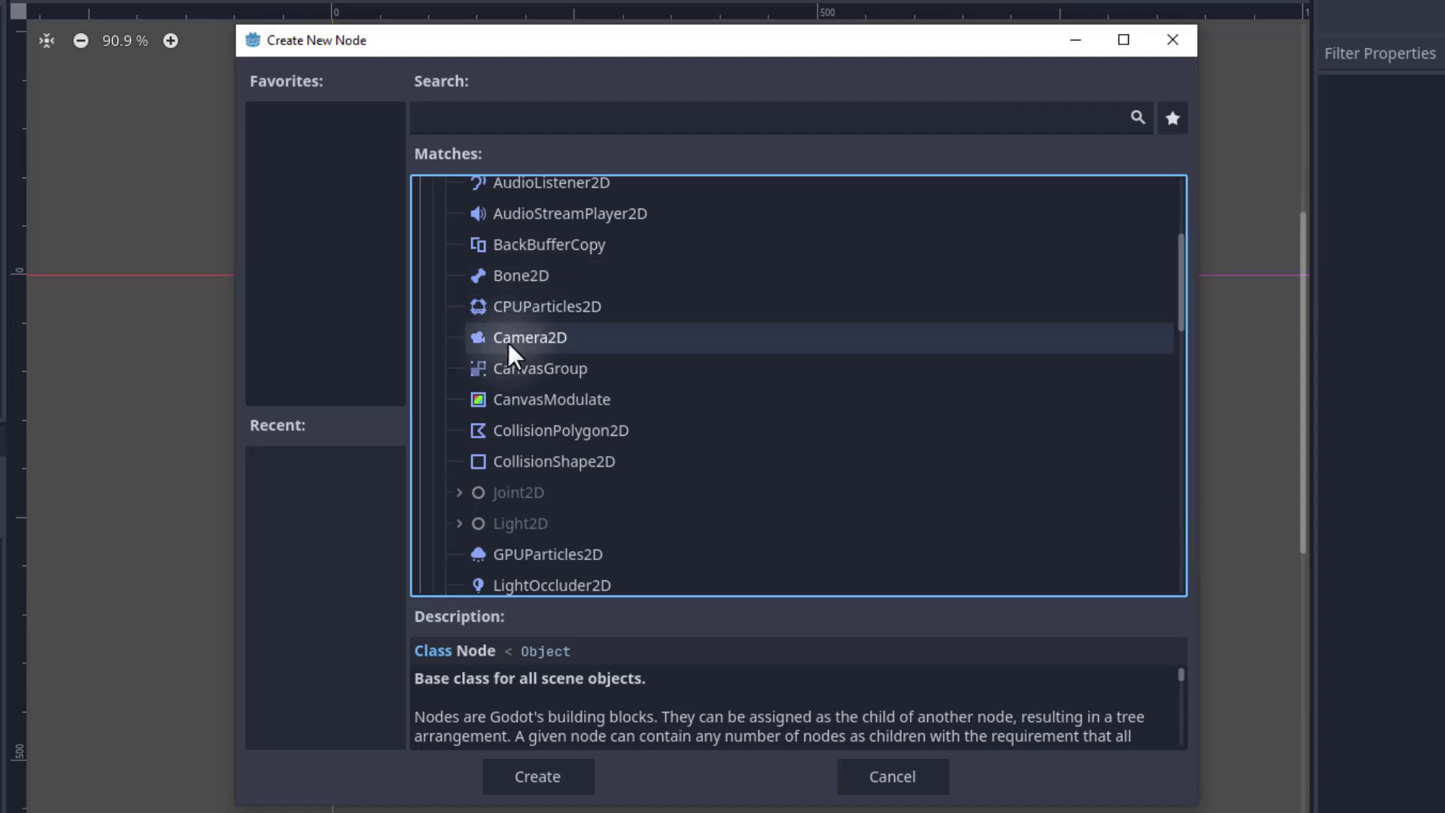
pyautogui.scroll(-3, 533, 431)
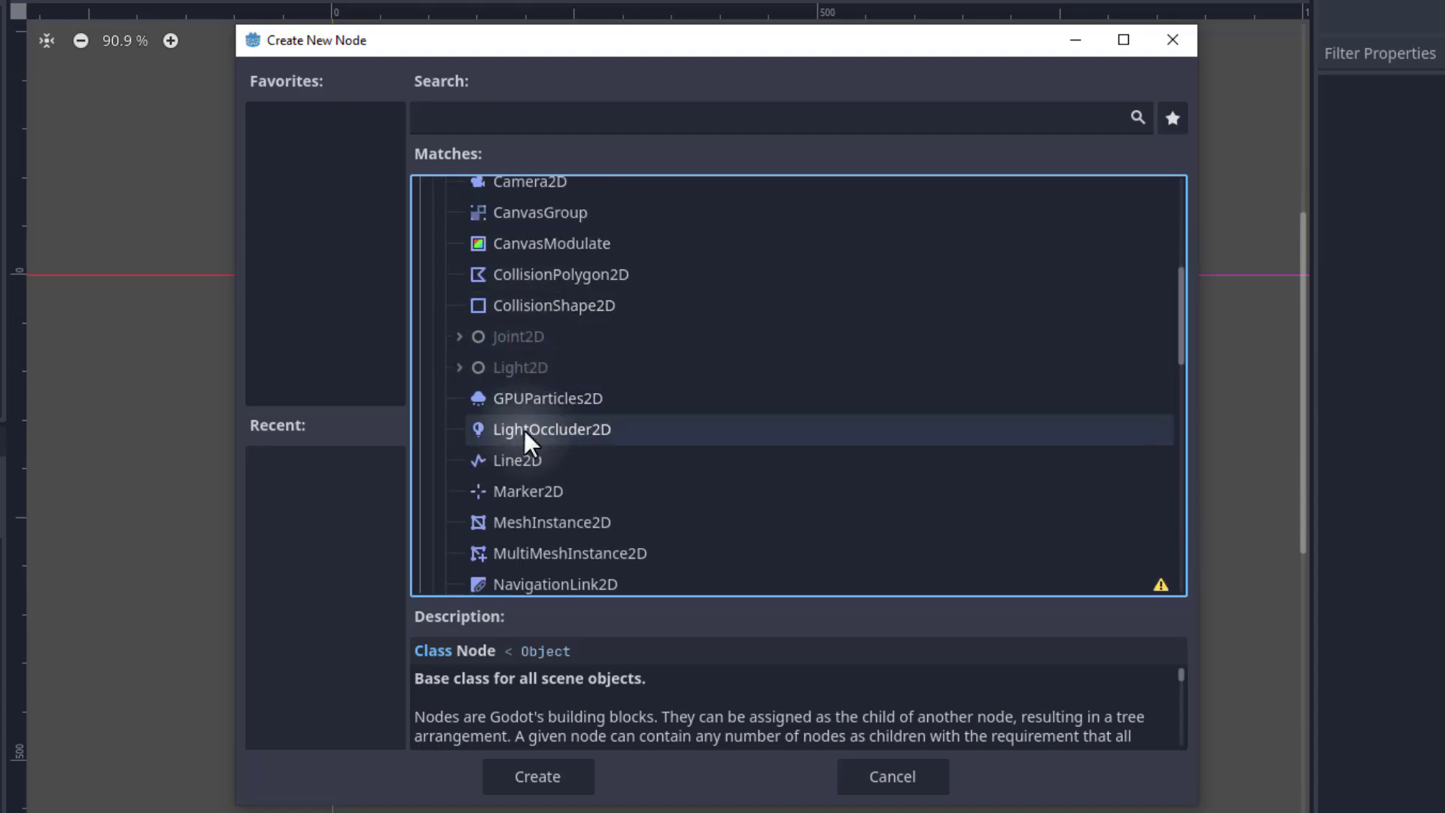
pyautogui.scroll(-3, 523, 430)
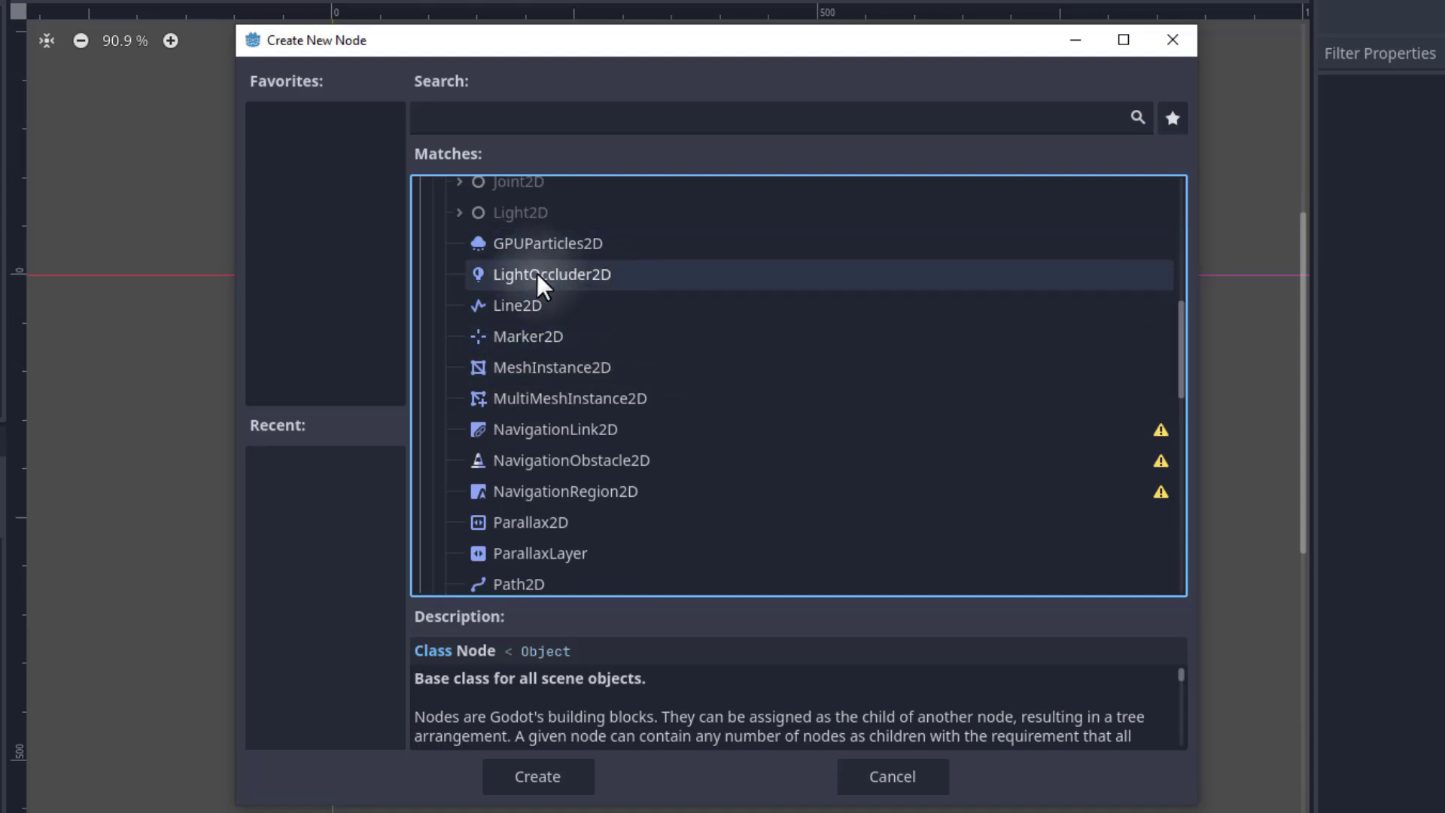
pyautogui.scroll(-5, 540, 286)
pyautogui.scroll(-3, 542, 297)
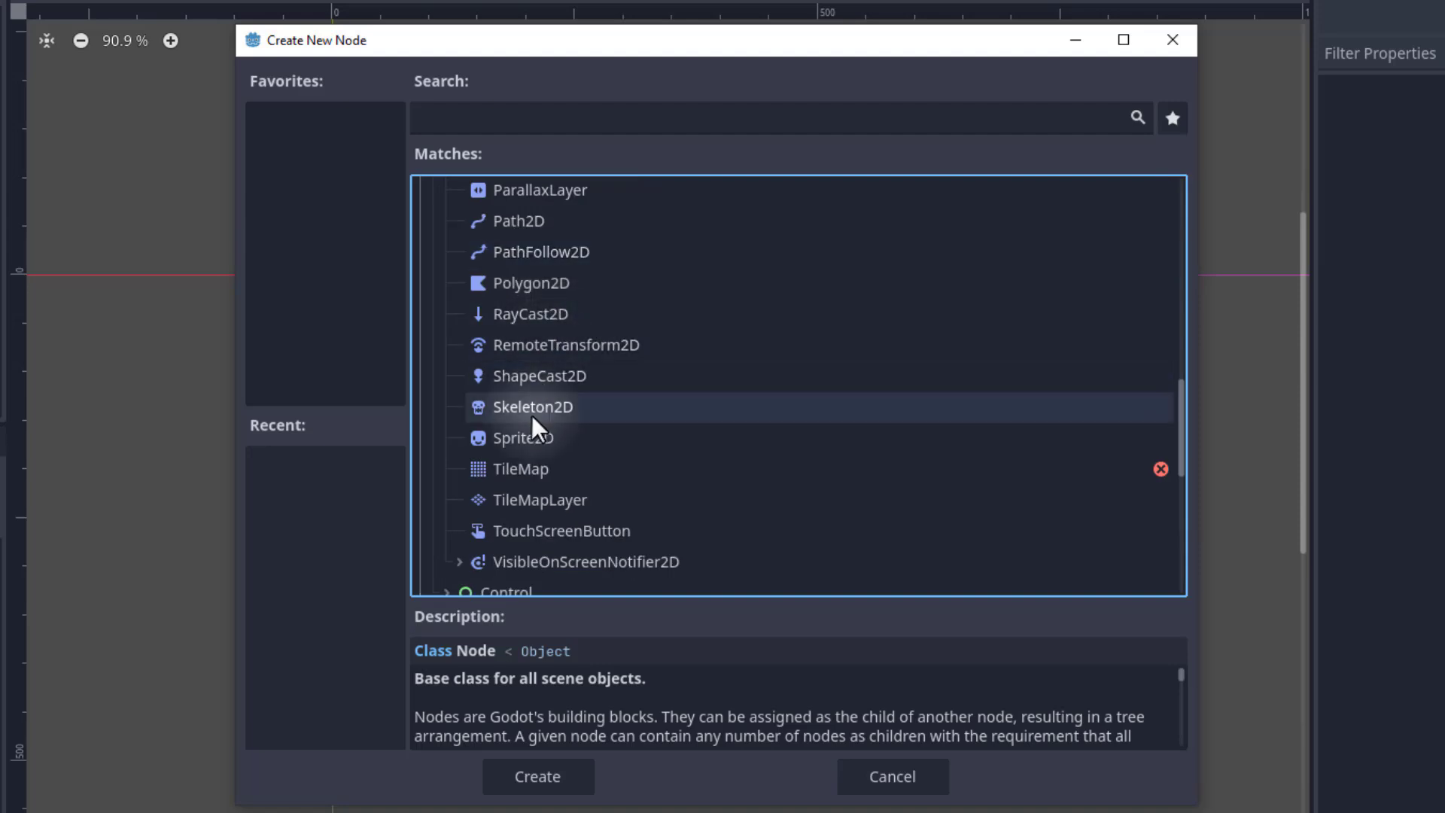
pyautogui.click(531, 436)
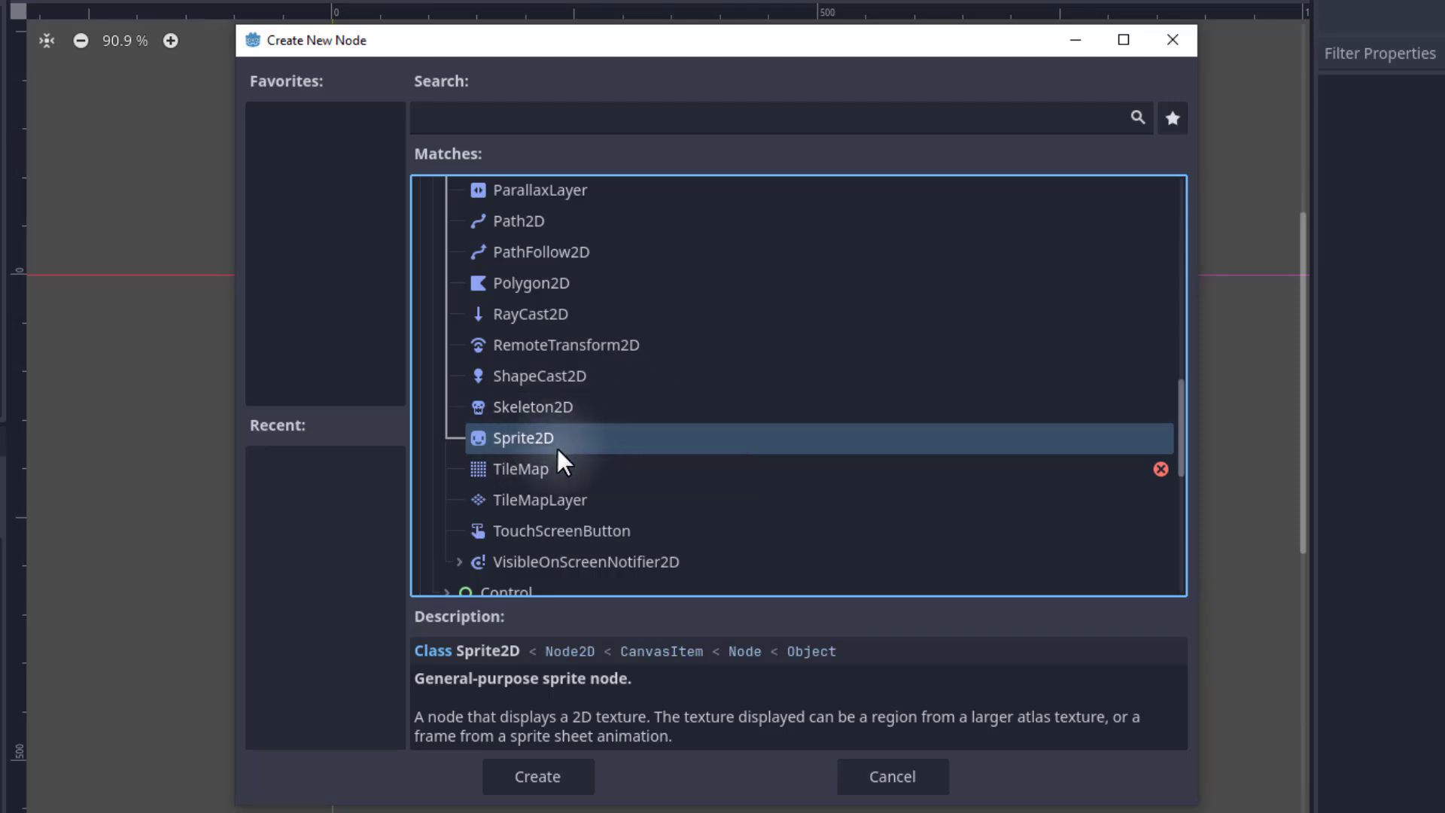
pyautogui.click(524, 775)
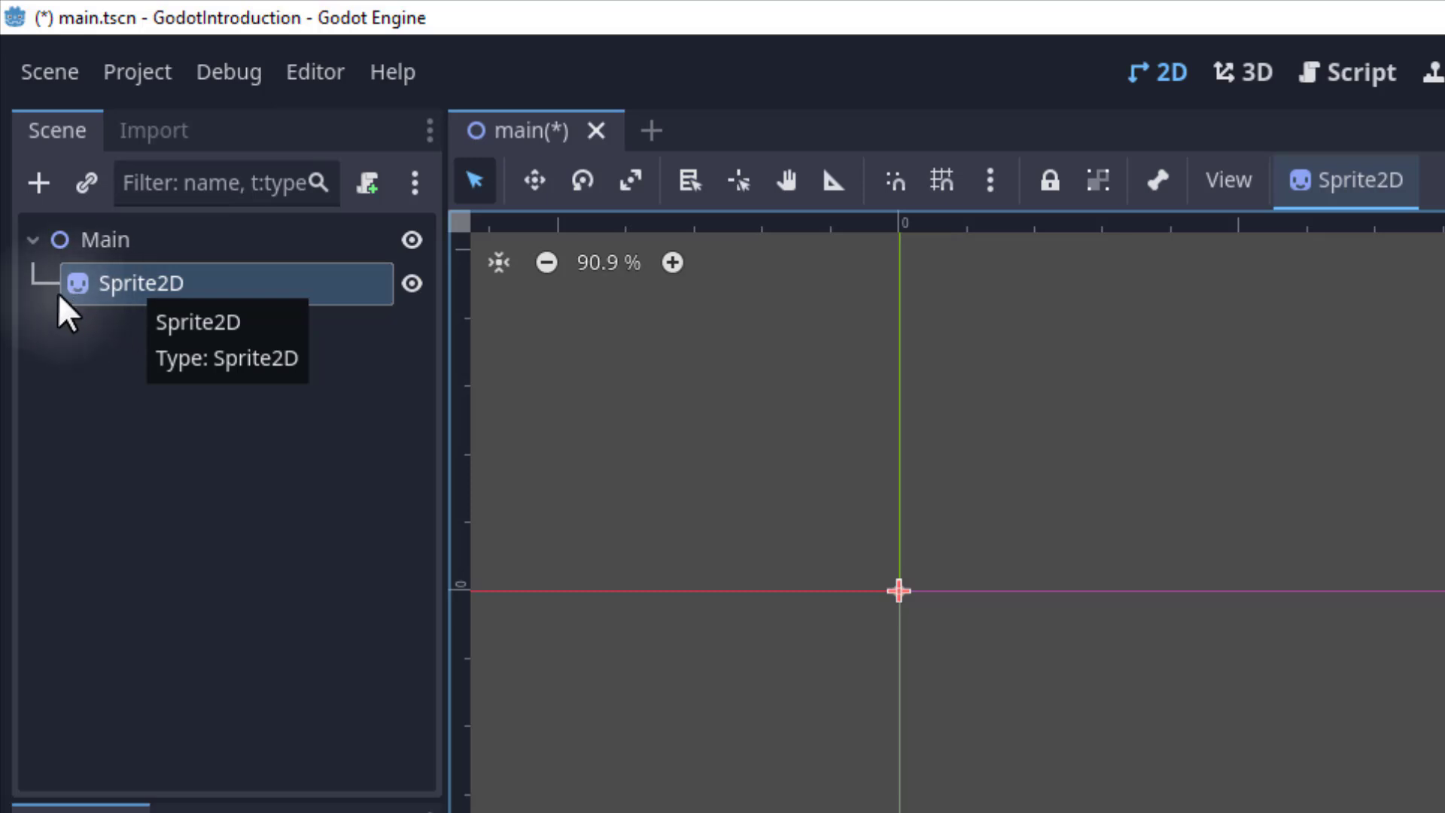
# Rename the Sprite2D child node to Player.
pyautogui.click(96, 242)
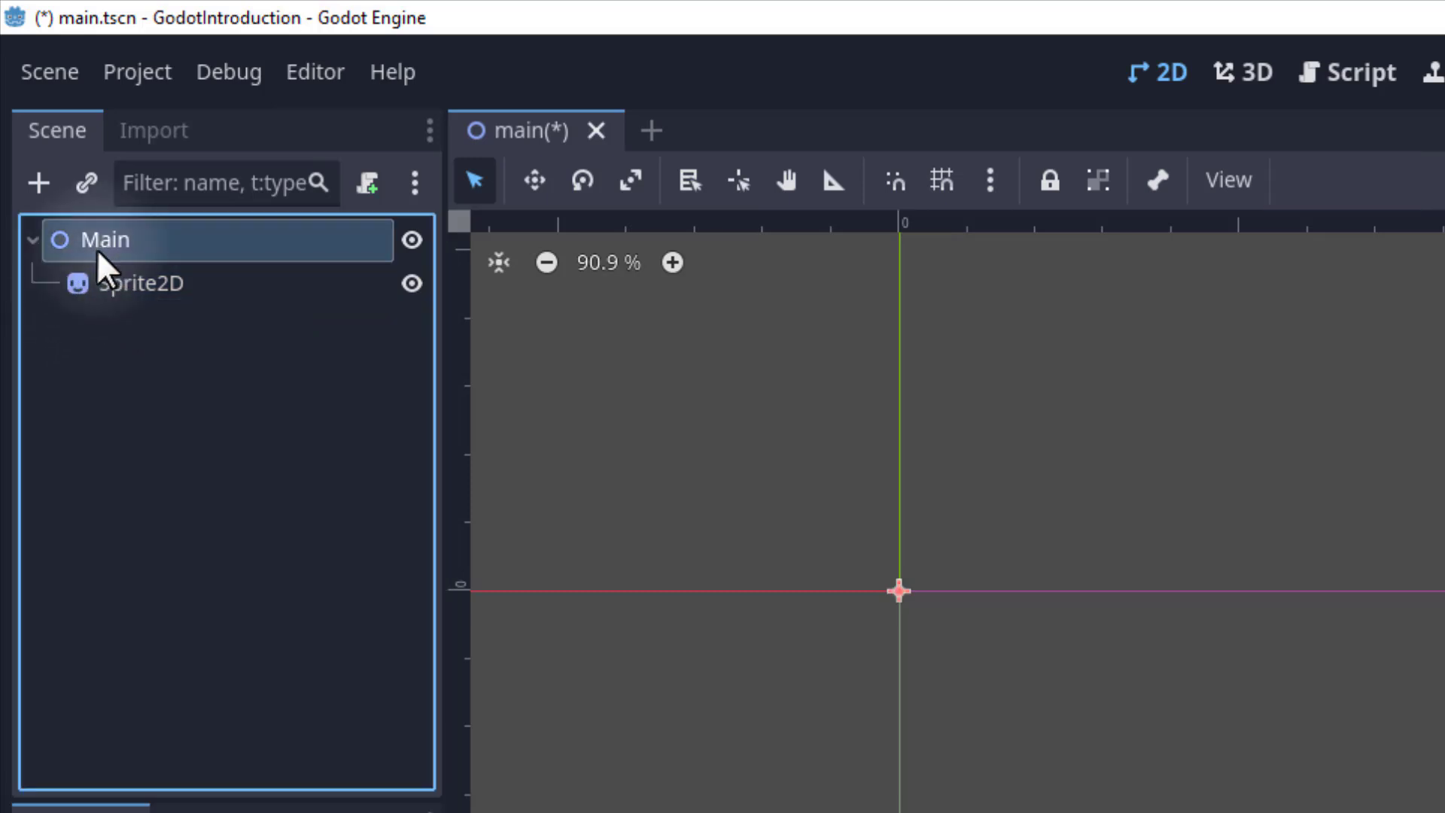
pyautogui.click(103, 283)
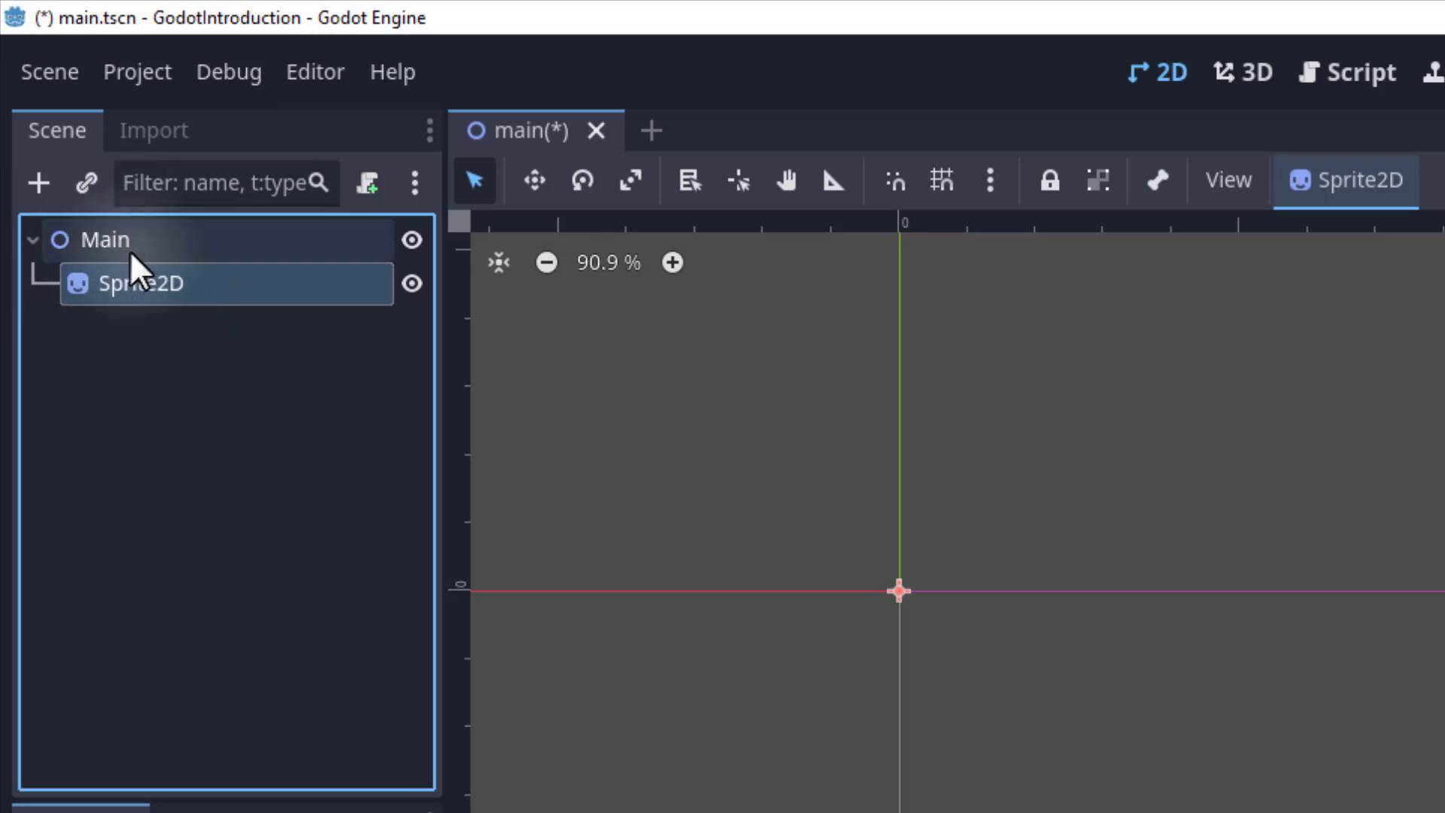
pyautogui.click(88, 235)
pyautogui.click(128, 283)
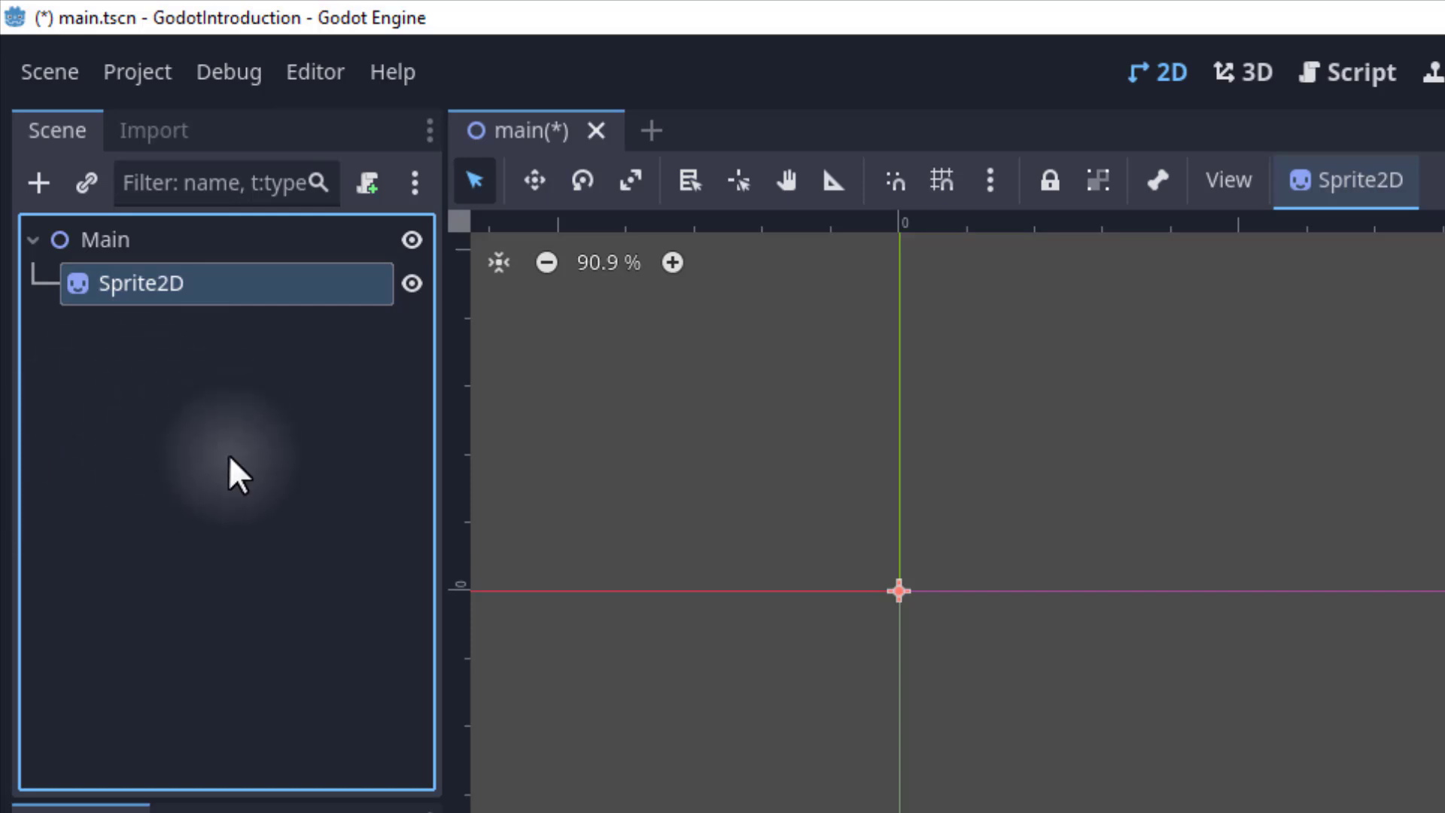
pyautogui.doubleClick(153, 287)
pyautogui.moveTo(216, 290); pyautogui.dragTo(70, 449)
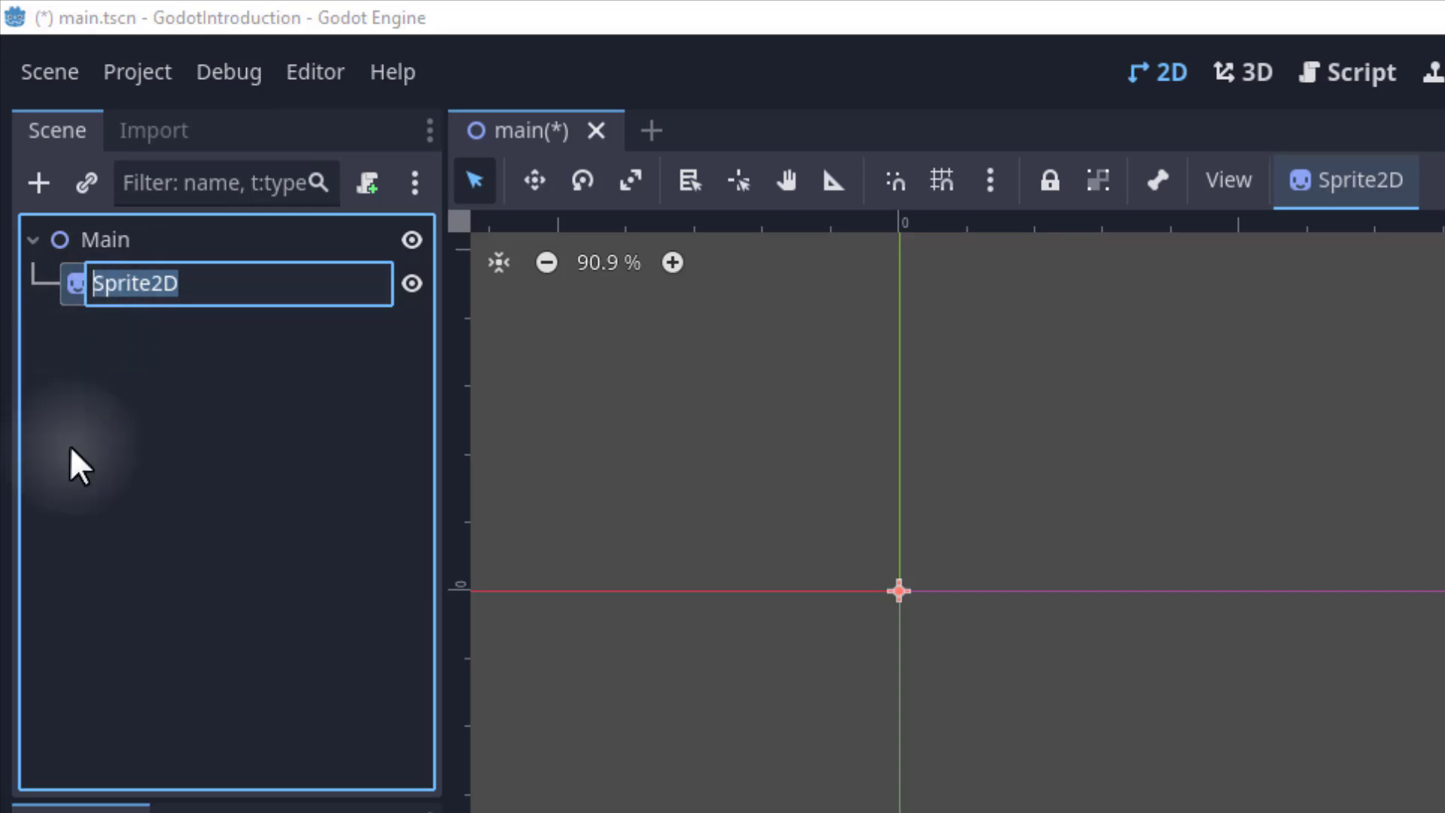
pyautogui.write('Player')
pyautogui.press('Return')
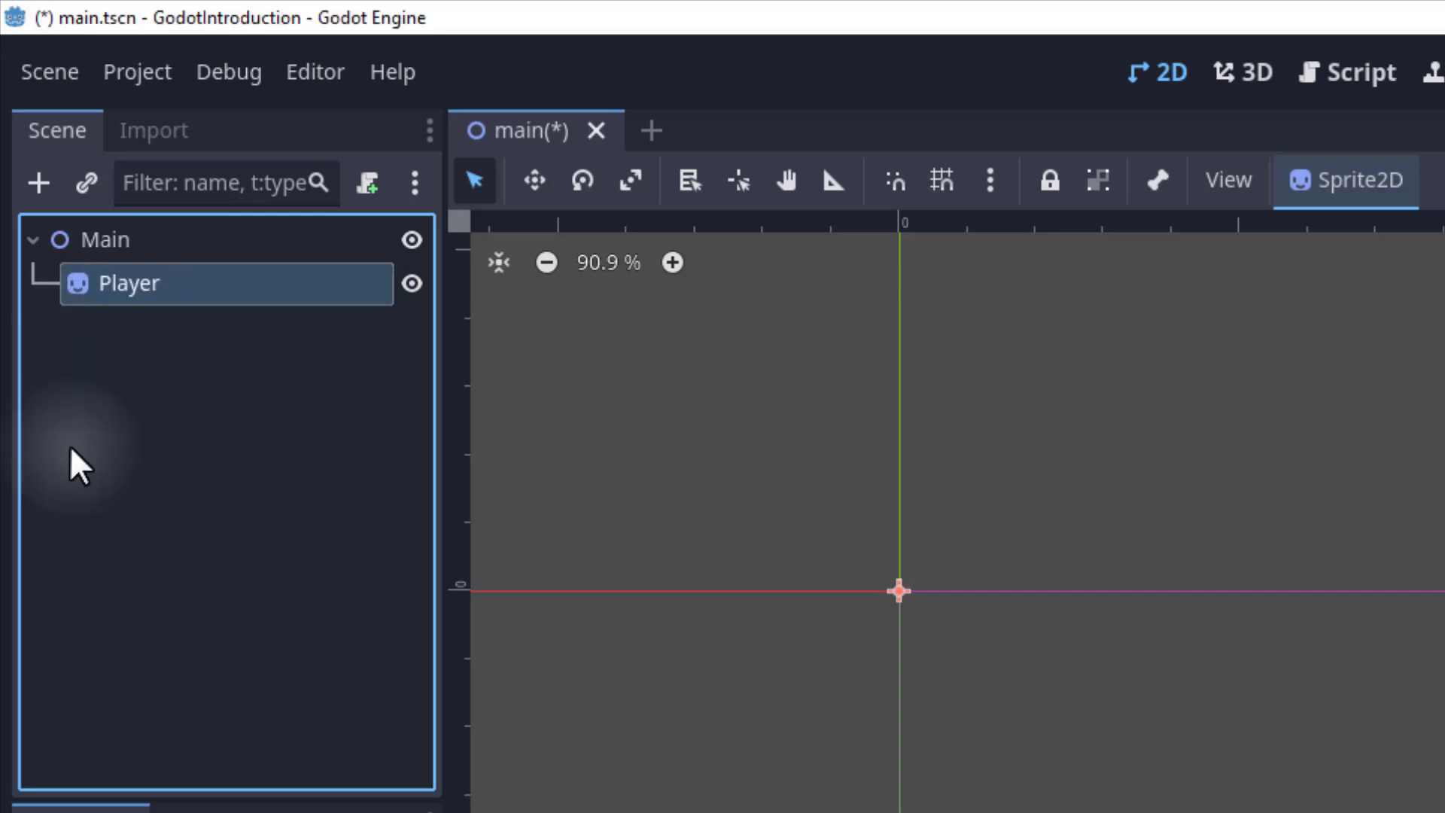
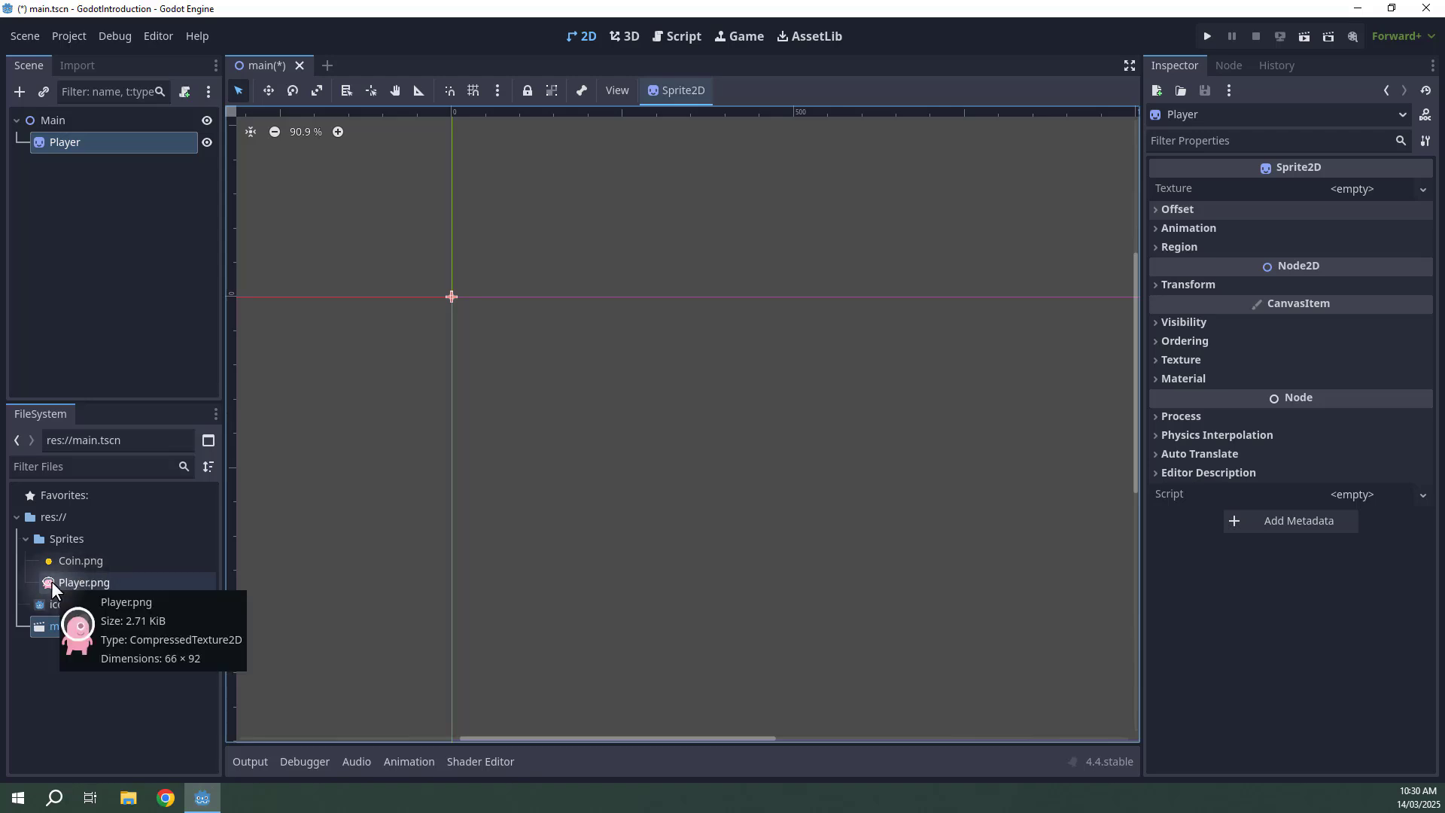
# Assign Player.png as the texture of the Player sprite node.
pyautogui.moveTo(51, 581); pyautogui.dragTo(1341, 188)
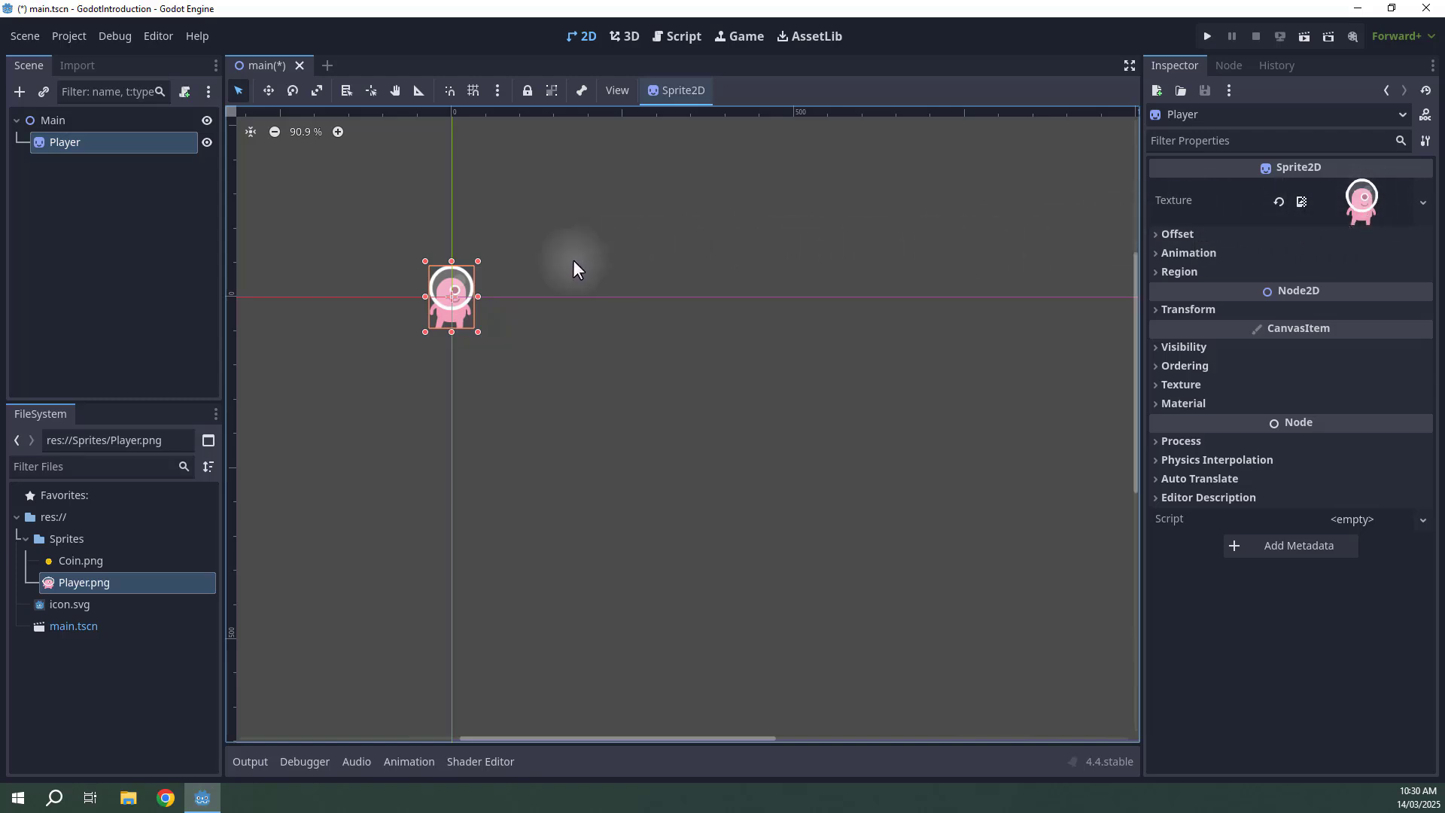
pyautogui.moveTo(583, 284); pyautogui.dragTo(735, 316, button='middle')
pyautogui.scroll(3, 651, 354)
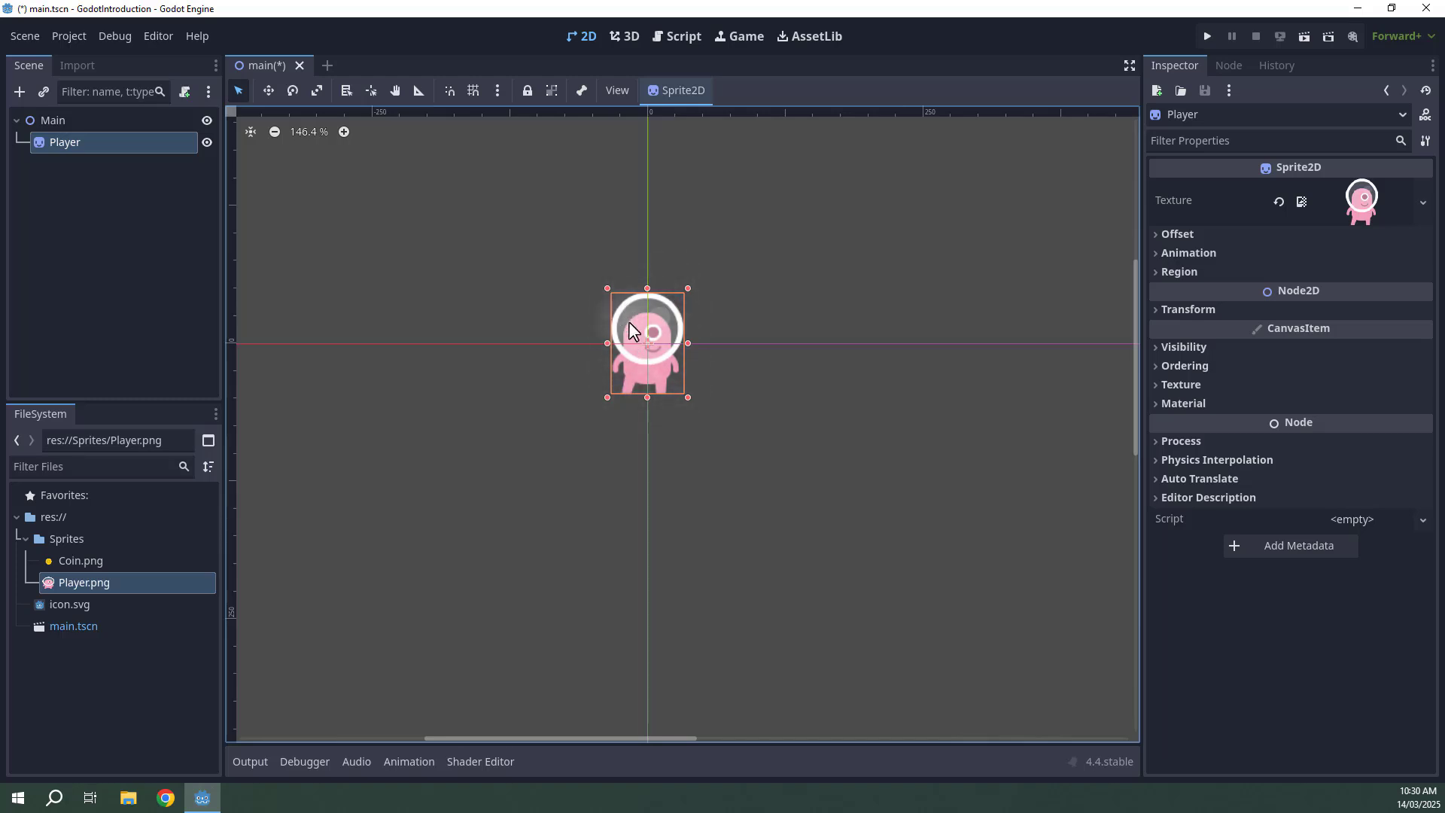
# Inspect the Player sprite in the 2D viewport, practising zoom, pan and focus on the selected node.
pyautogui.scroll(1, 632, 331)
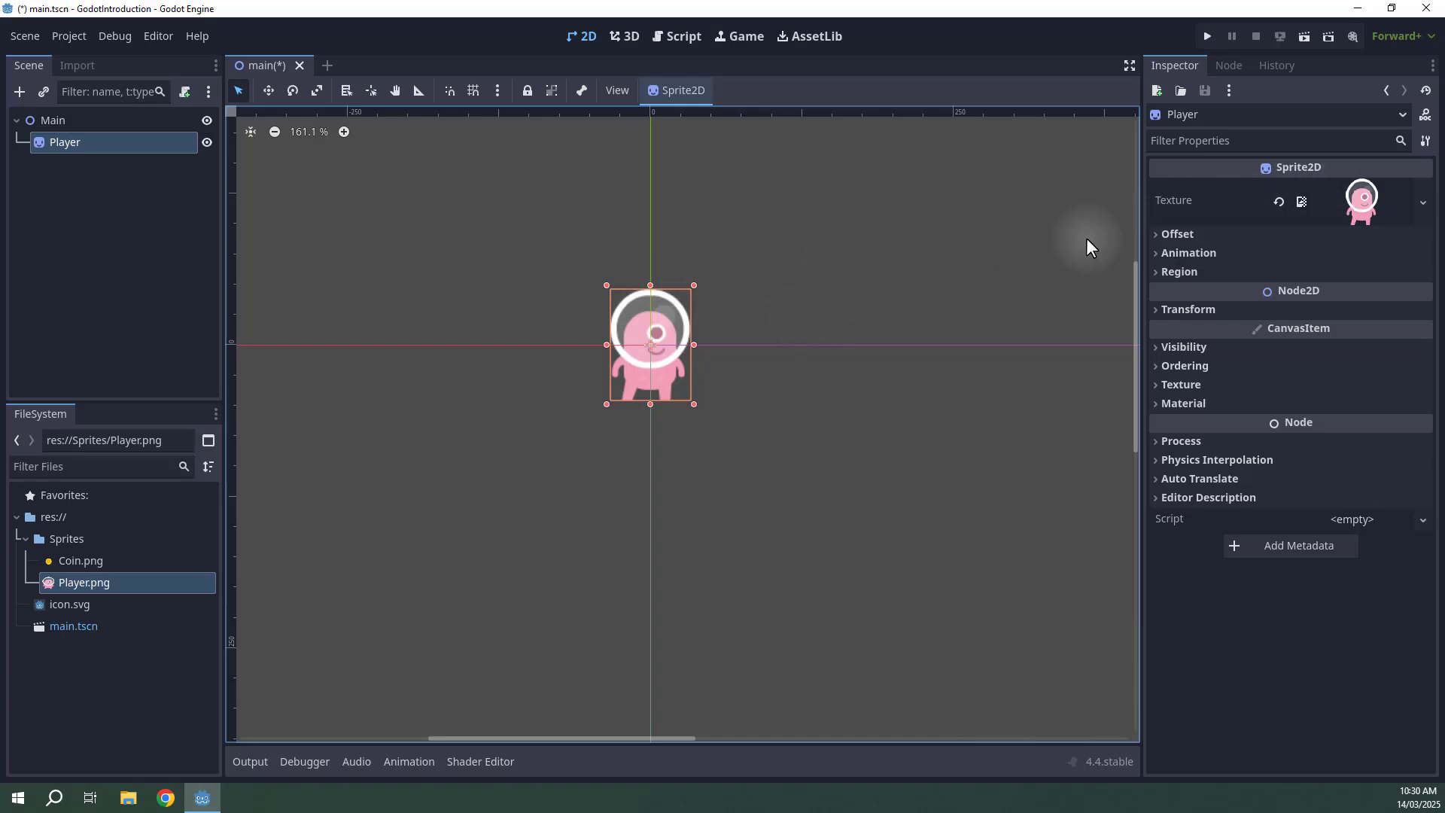
pyautogui.scroll(3, 729, 345)
pyautogui.scroll(-5, 726, 345)
pyautogui.scroll(3, 722, 346)
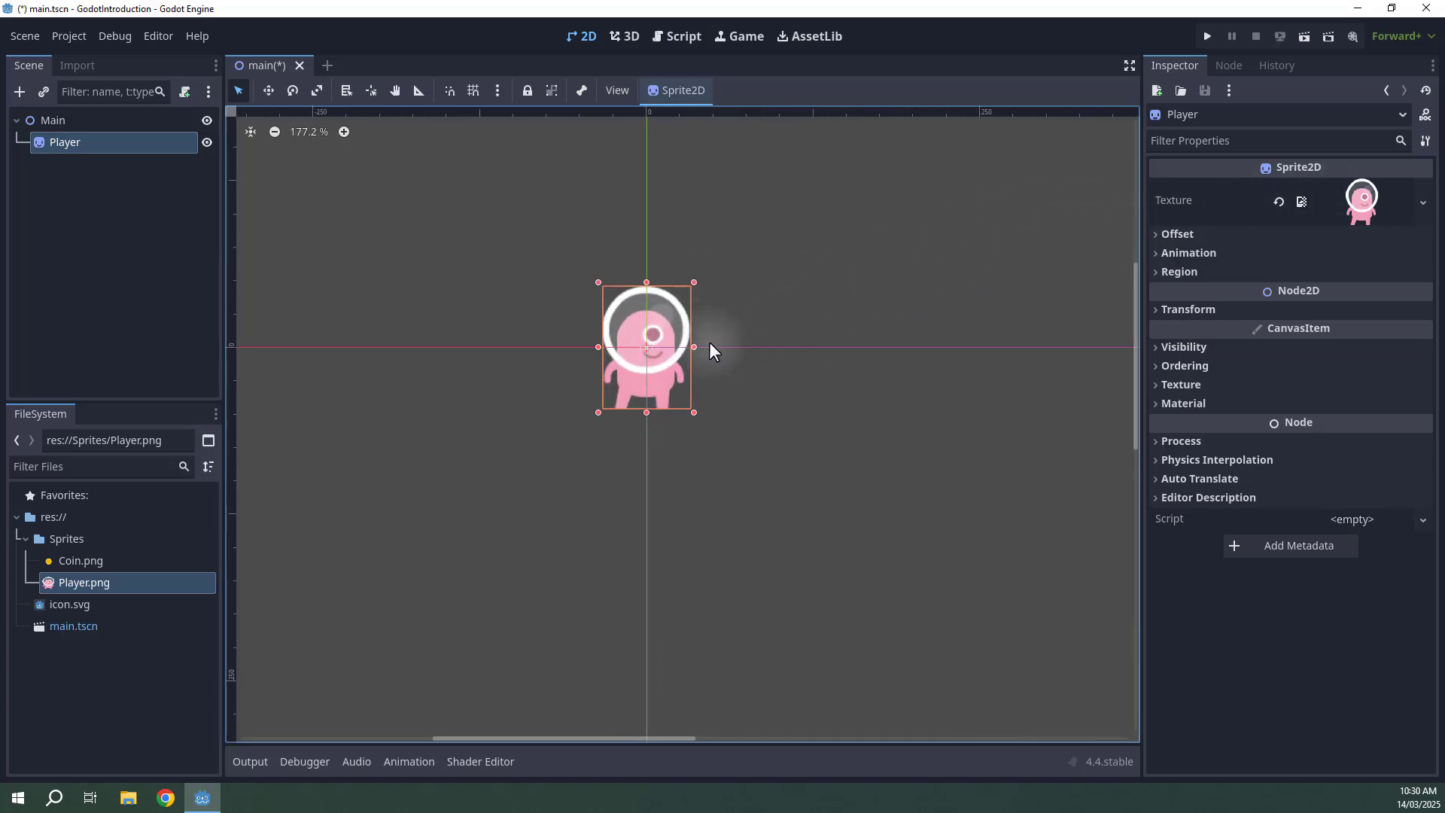
pyautogui.scroll(-7, 710, 344)
pyautogui.moveTo(749, 346); pyautogui.dragTo(599, 216, button='middle')
pyautogui.moveTo(788, 288); pyautogui.dragTo(461, 188, button='middle')
pyautogui.moveTo(910, 300); pyautogui.dragTo(587, 238, button='middle')
pyautogui.scroll(-7, 618, 236)
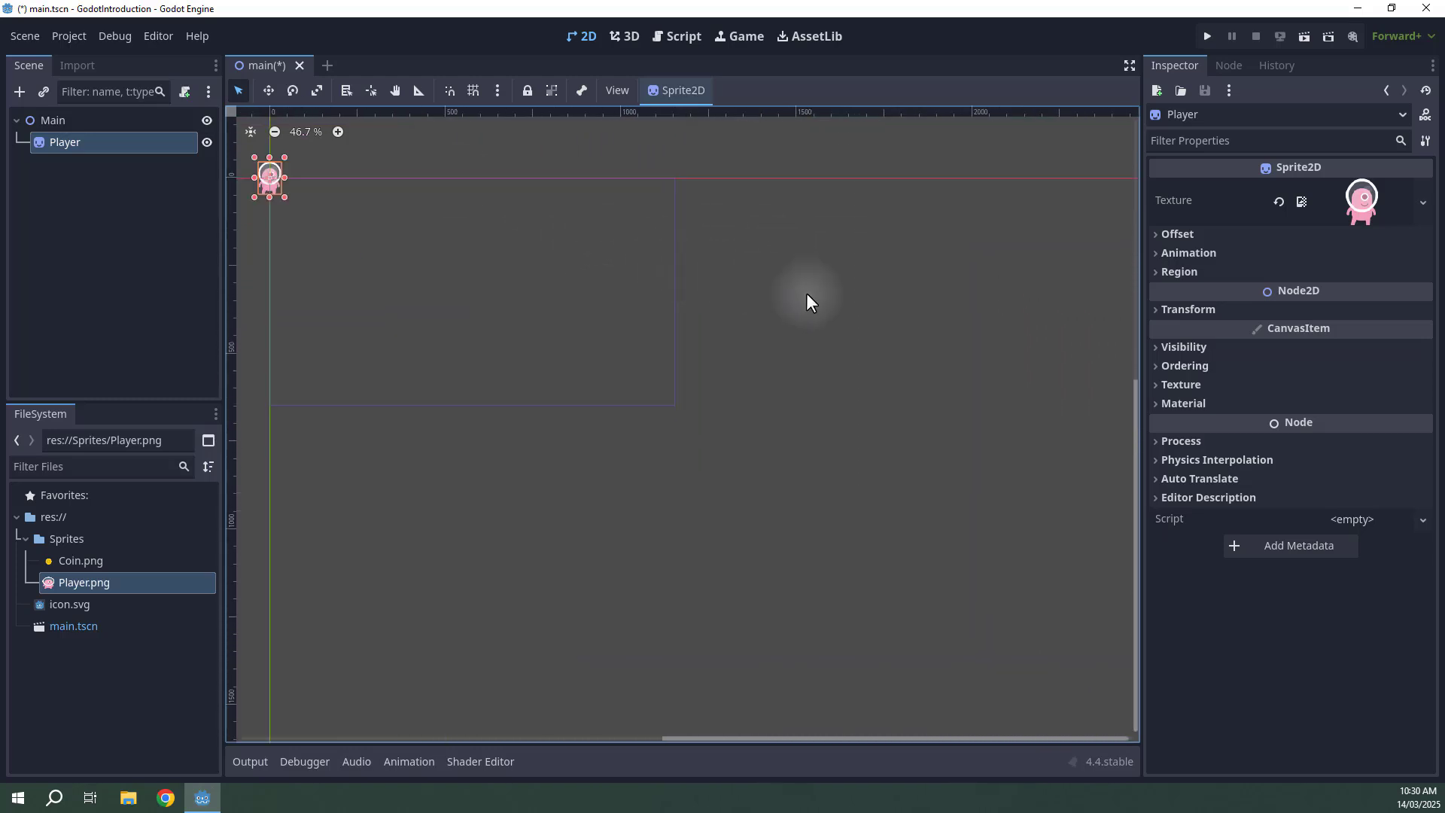
pyautogui.moveTo(807, 294); pyautogui.dragTo(411, 332, button='middle')
pyautogui.scroll(3, 612, 265)
pyautogui.scroll(7, 645, 294)
pyautogui.moveTo(645, 294); pyautogui.dragTo(700, 410, button='middle')
pyautogui.scroll(-3, 586, 287)
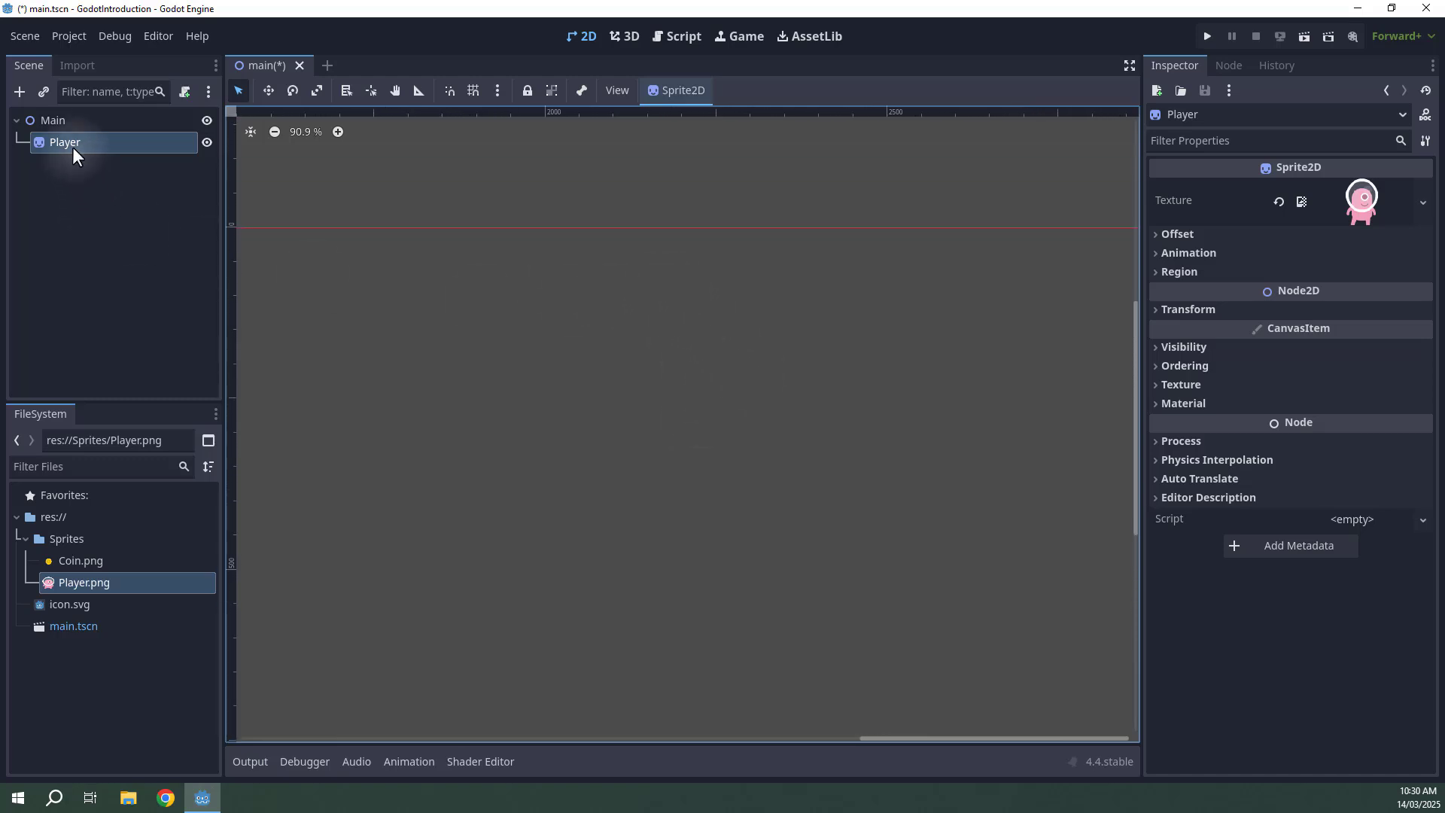
pyautogui.press('f')
pyautogui.press('f')
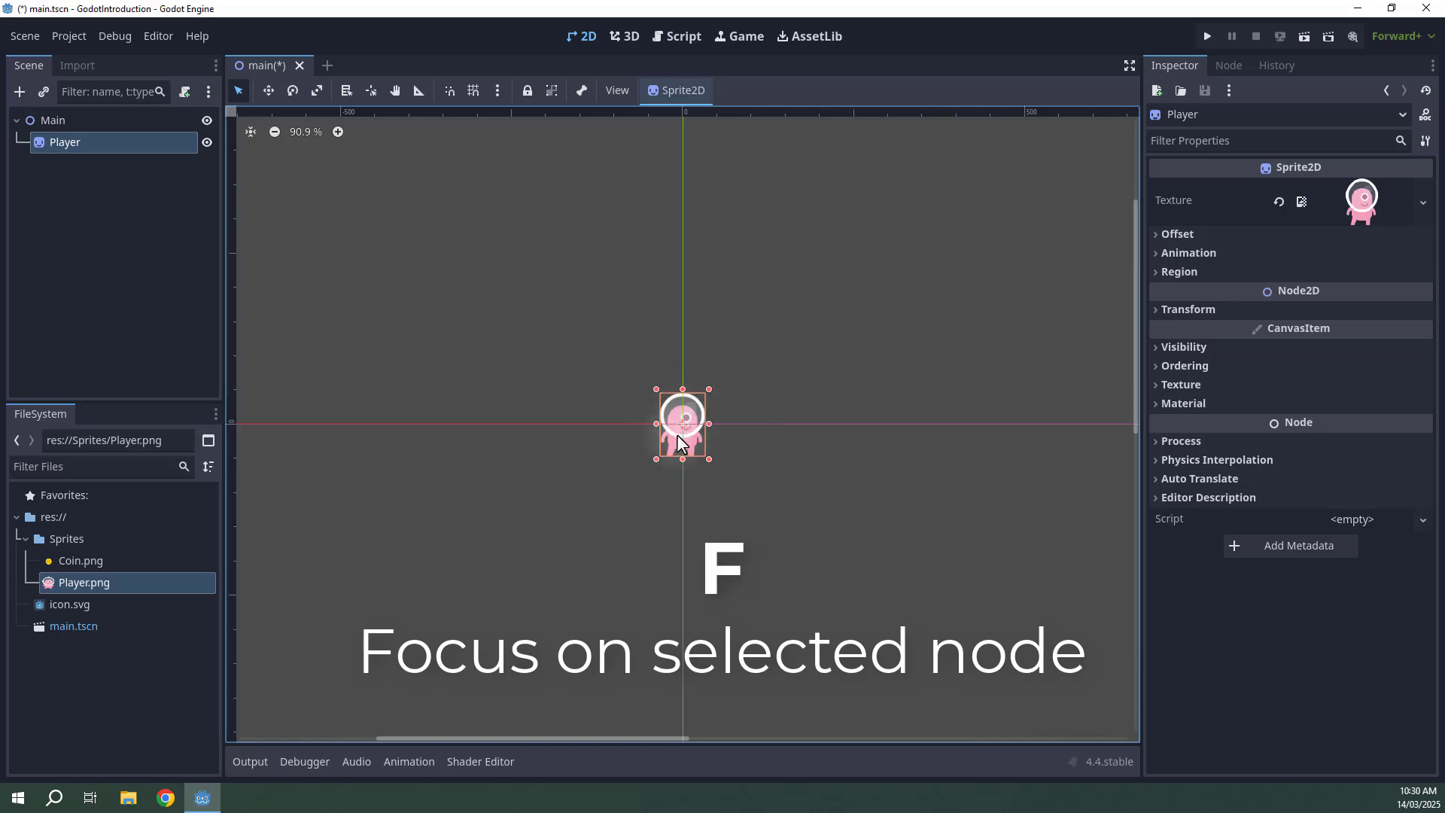
pyautogui.scroll(9, 719, 455)
pyautogui.moveTo(701, 395); pyautogui.dragTo(792, 338, button='middle')
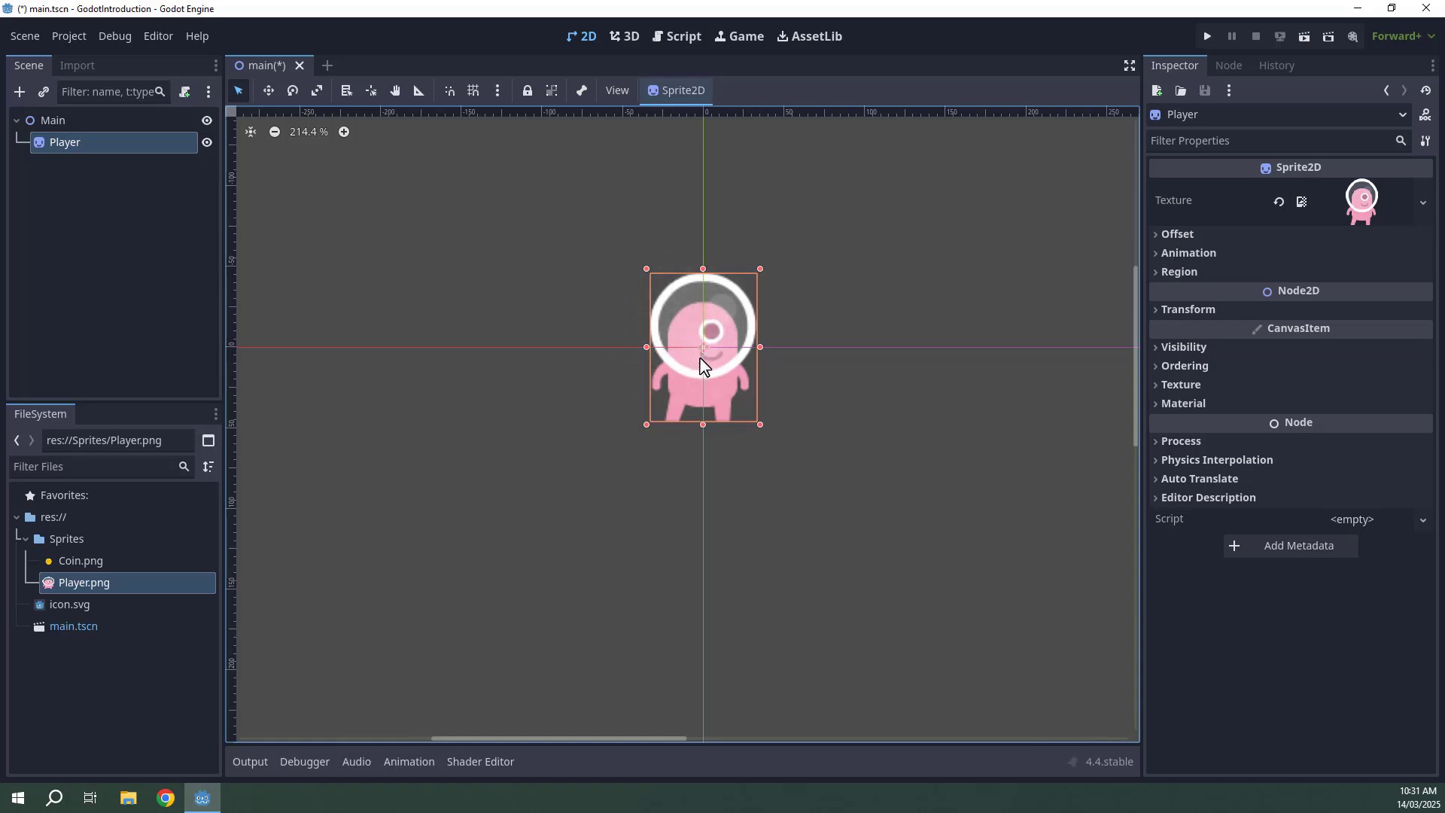
# Save the main scene, run the project and stop it again.
pyautogui.hotkey('ctrl', 's')
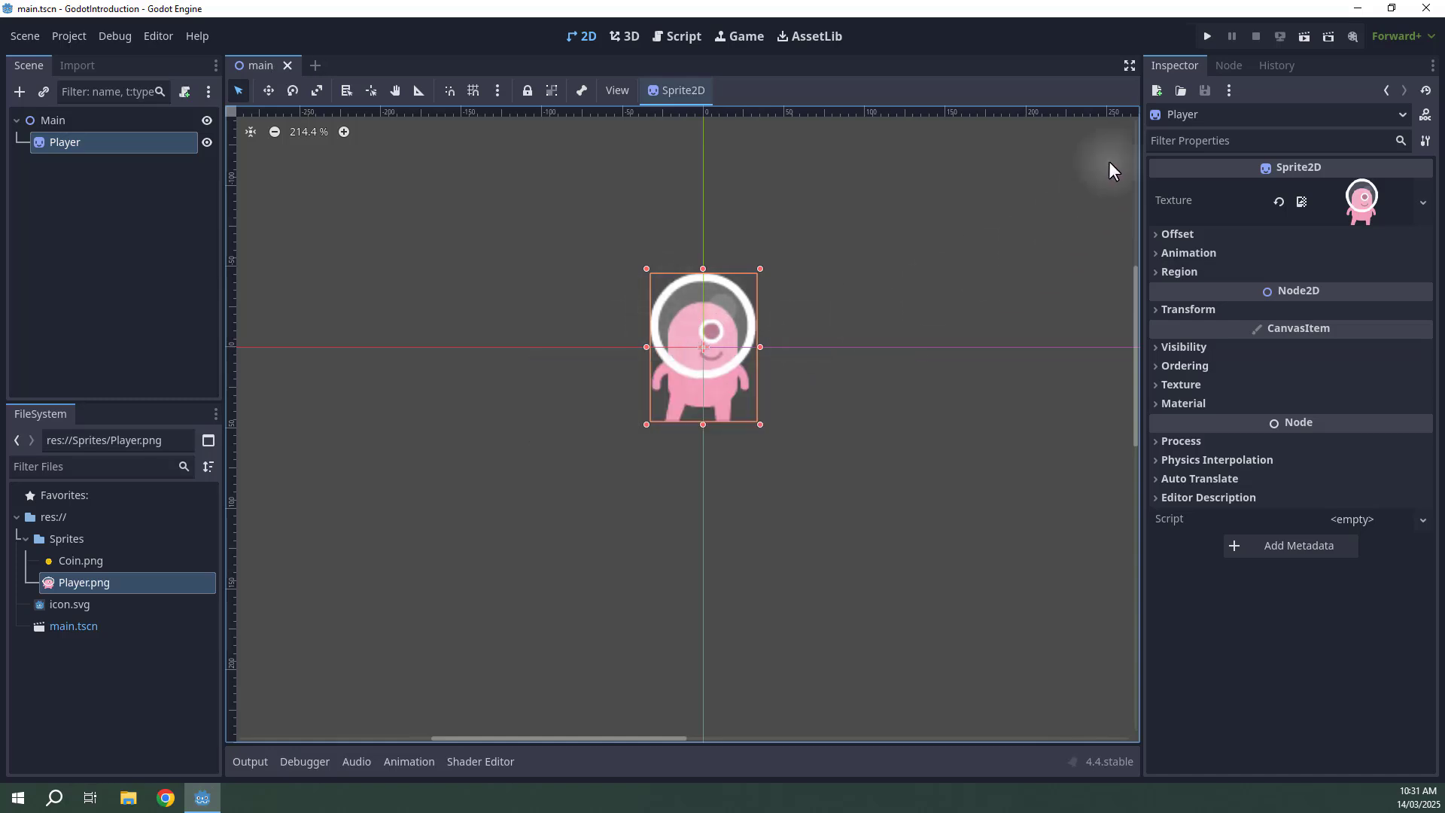
pyautogui.click(1207, 36)
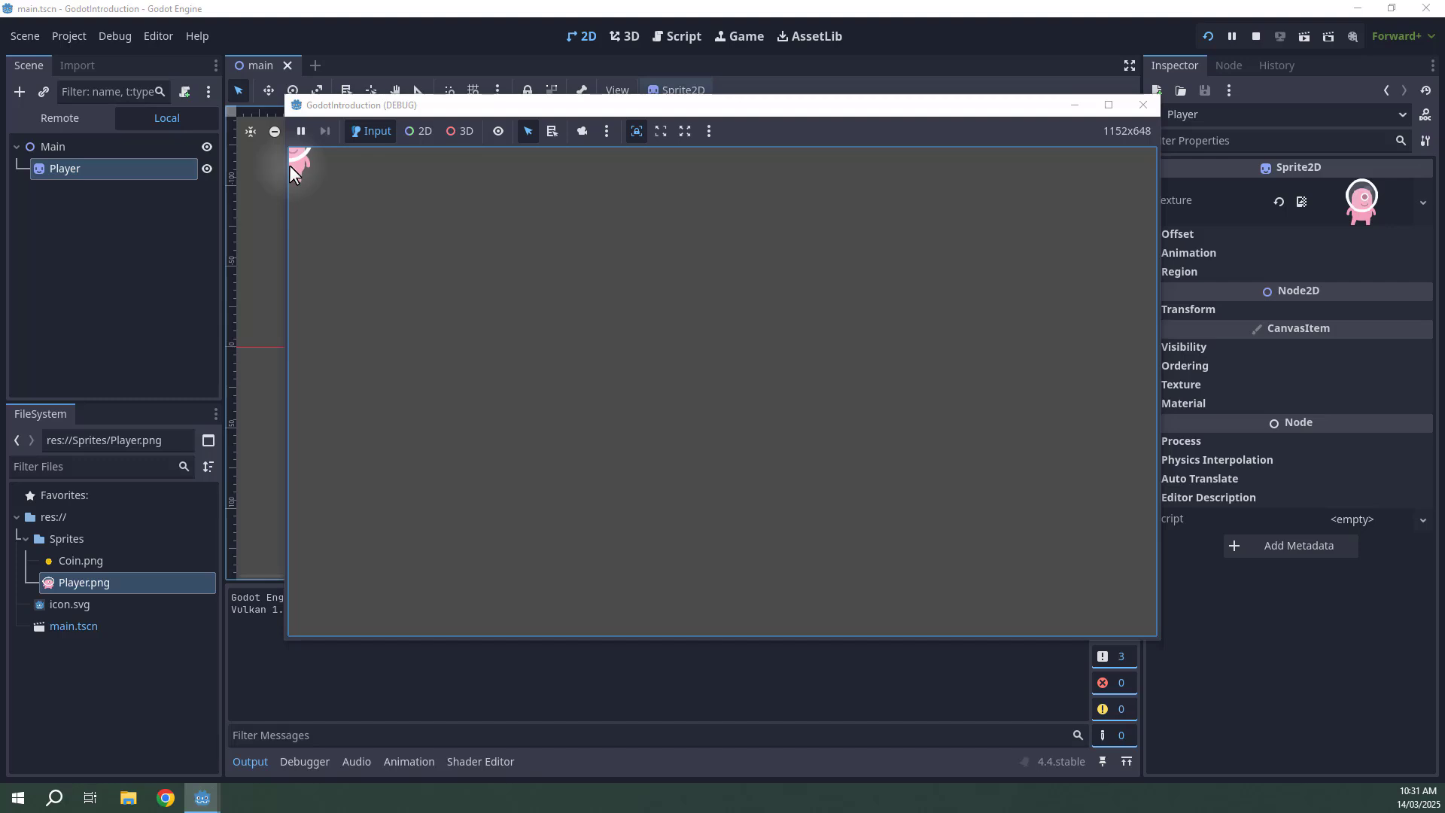
pyautogui.click(1257, 41)
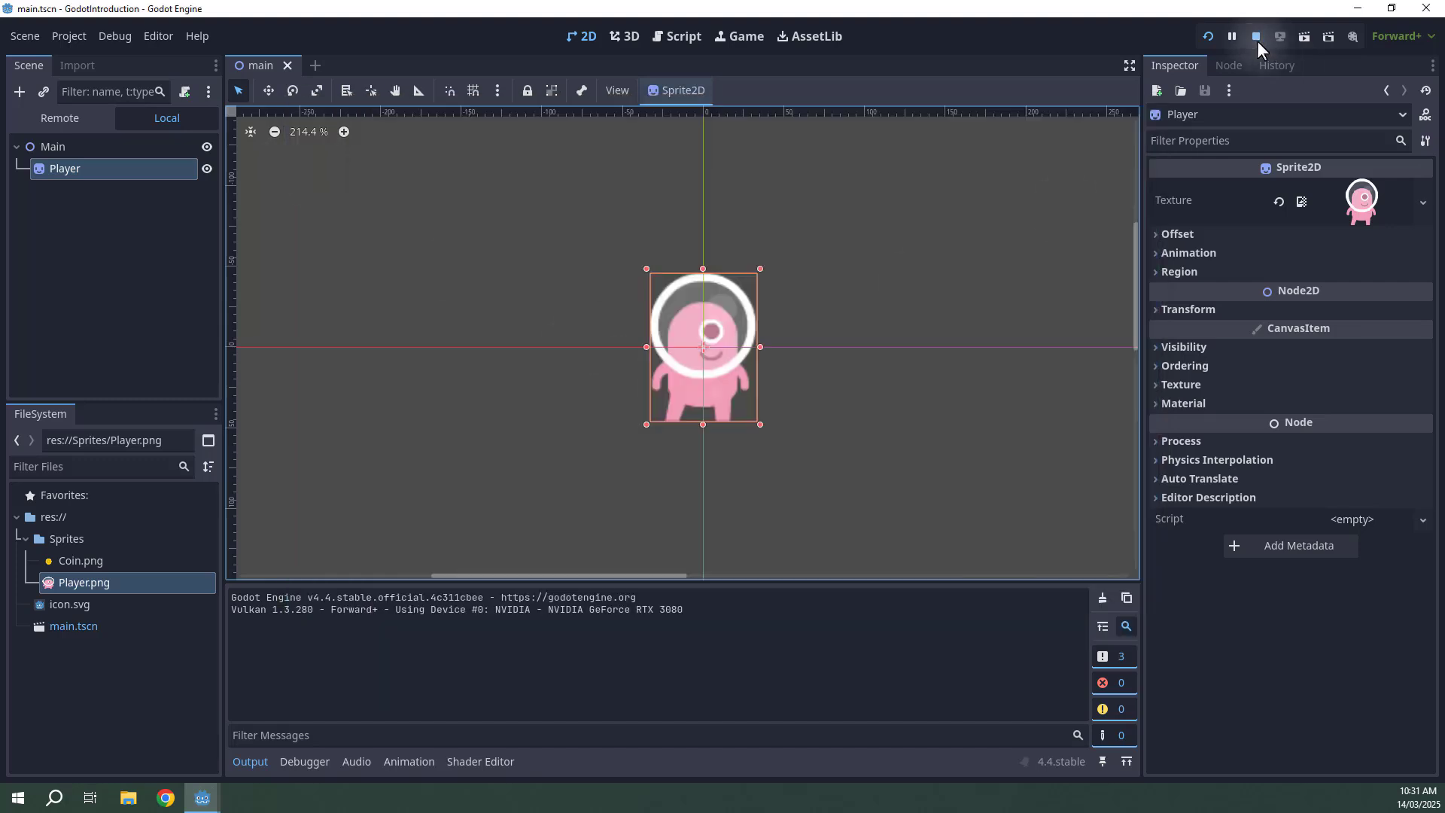
# Expand the Player's Transform properties and set its position x to 200 px.
pyautogui.click(250, 761)
pyautogui.scroll(-3, 752, 372)
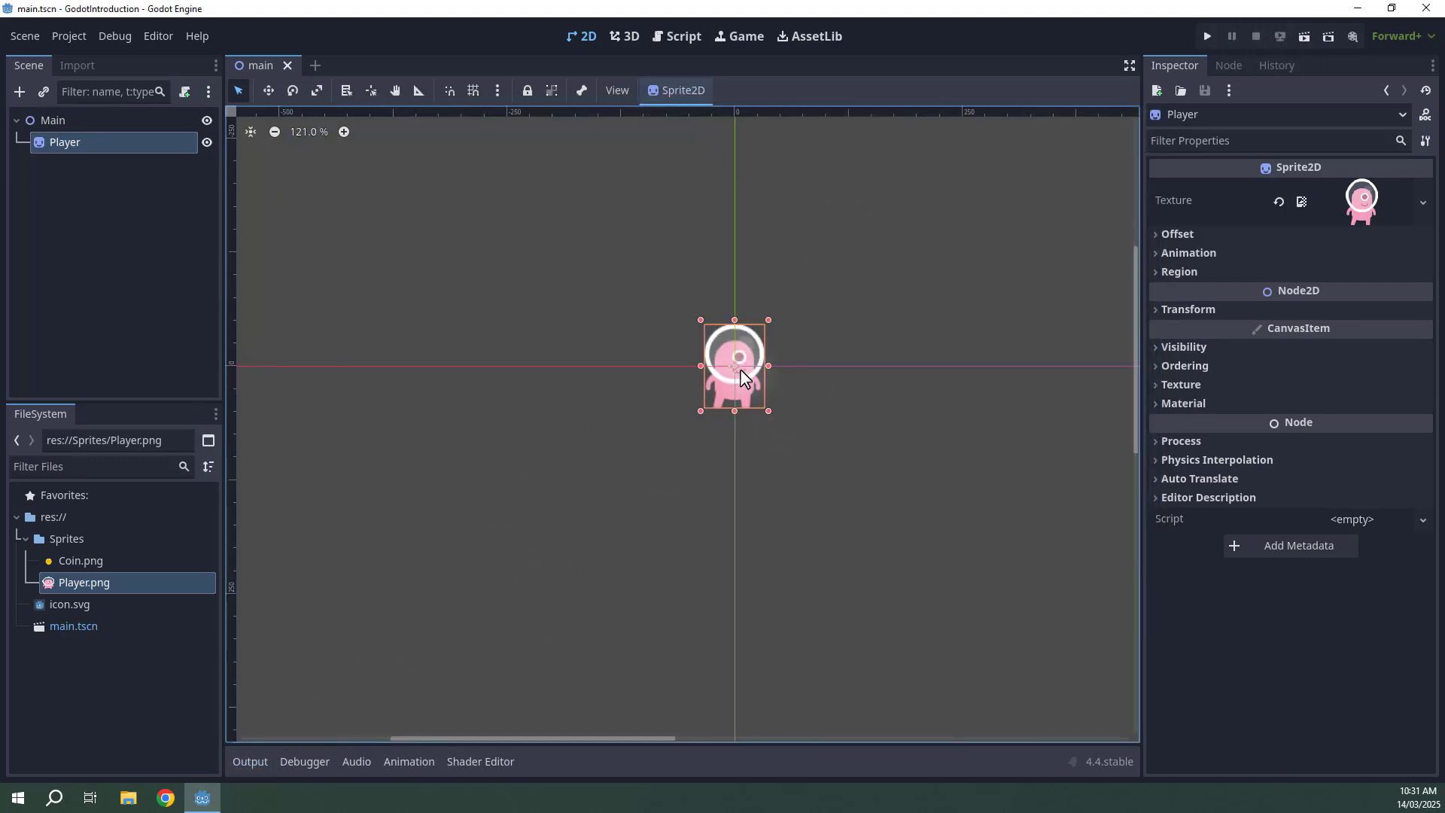
pyautogui.moveTo(745, 377); pyautogui.dragTo(669, 377, button='middle')
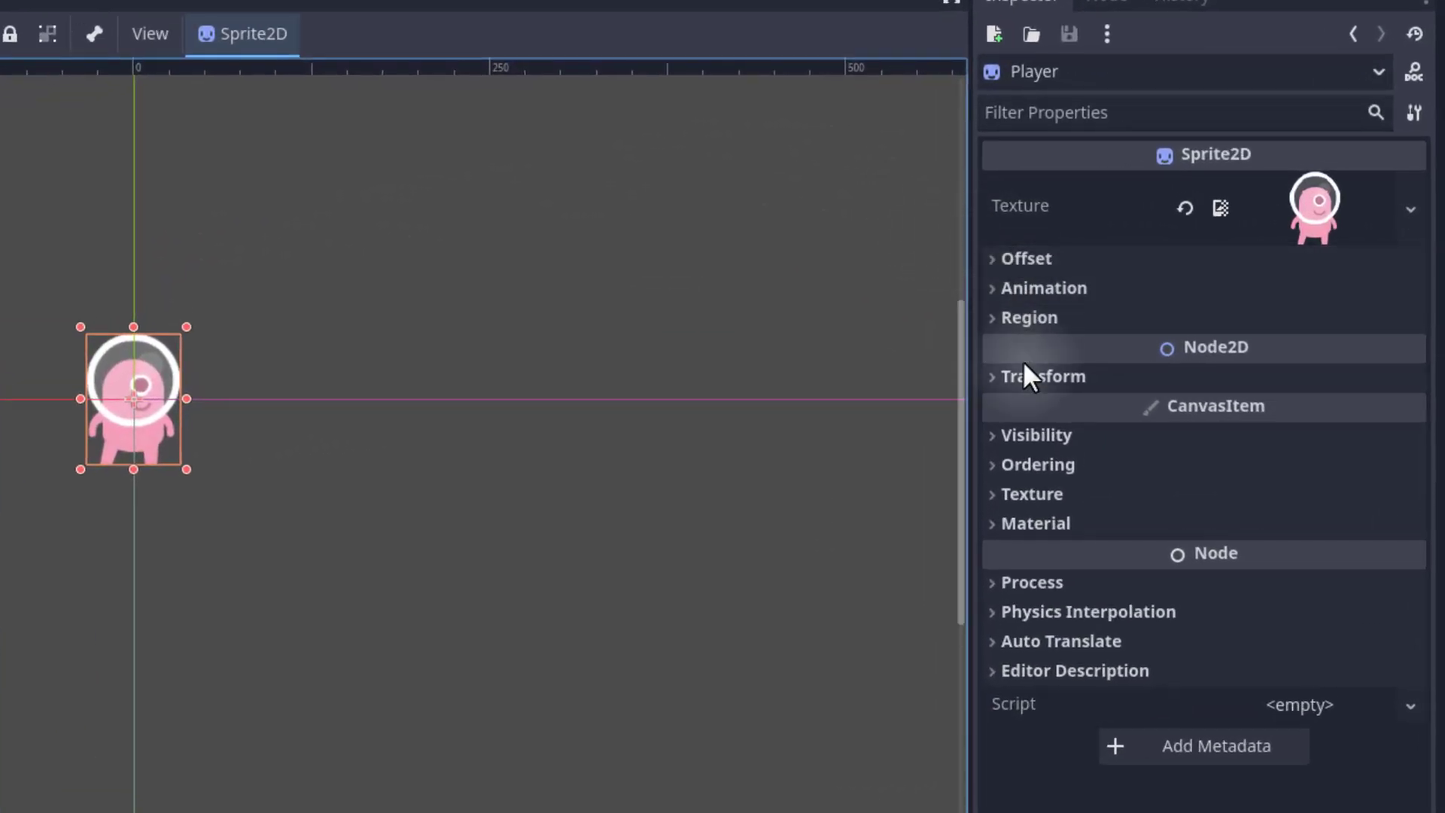
pyautogui.click(1007, 377)
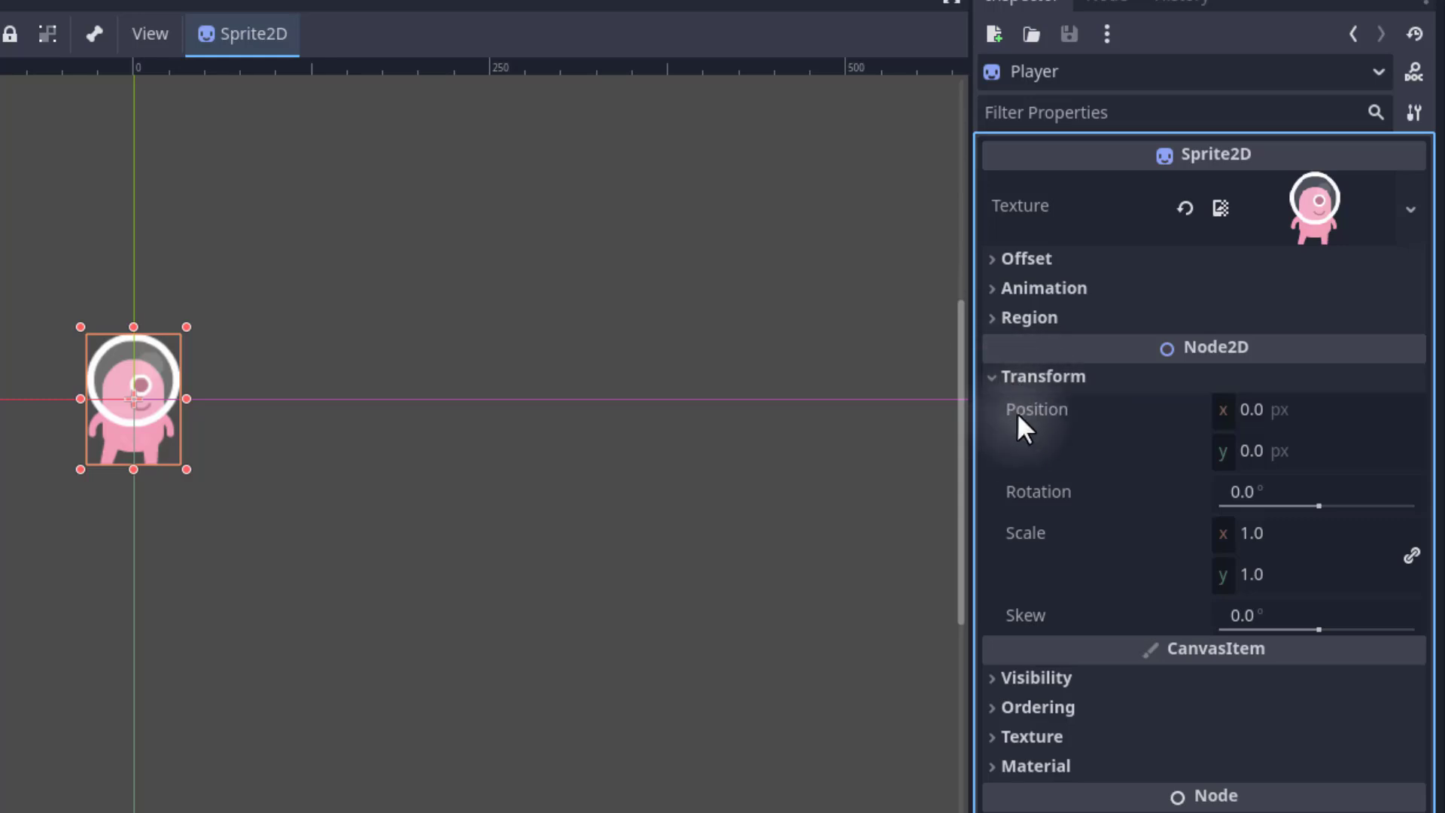
pyautogui.moveTo(1020, 414)
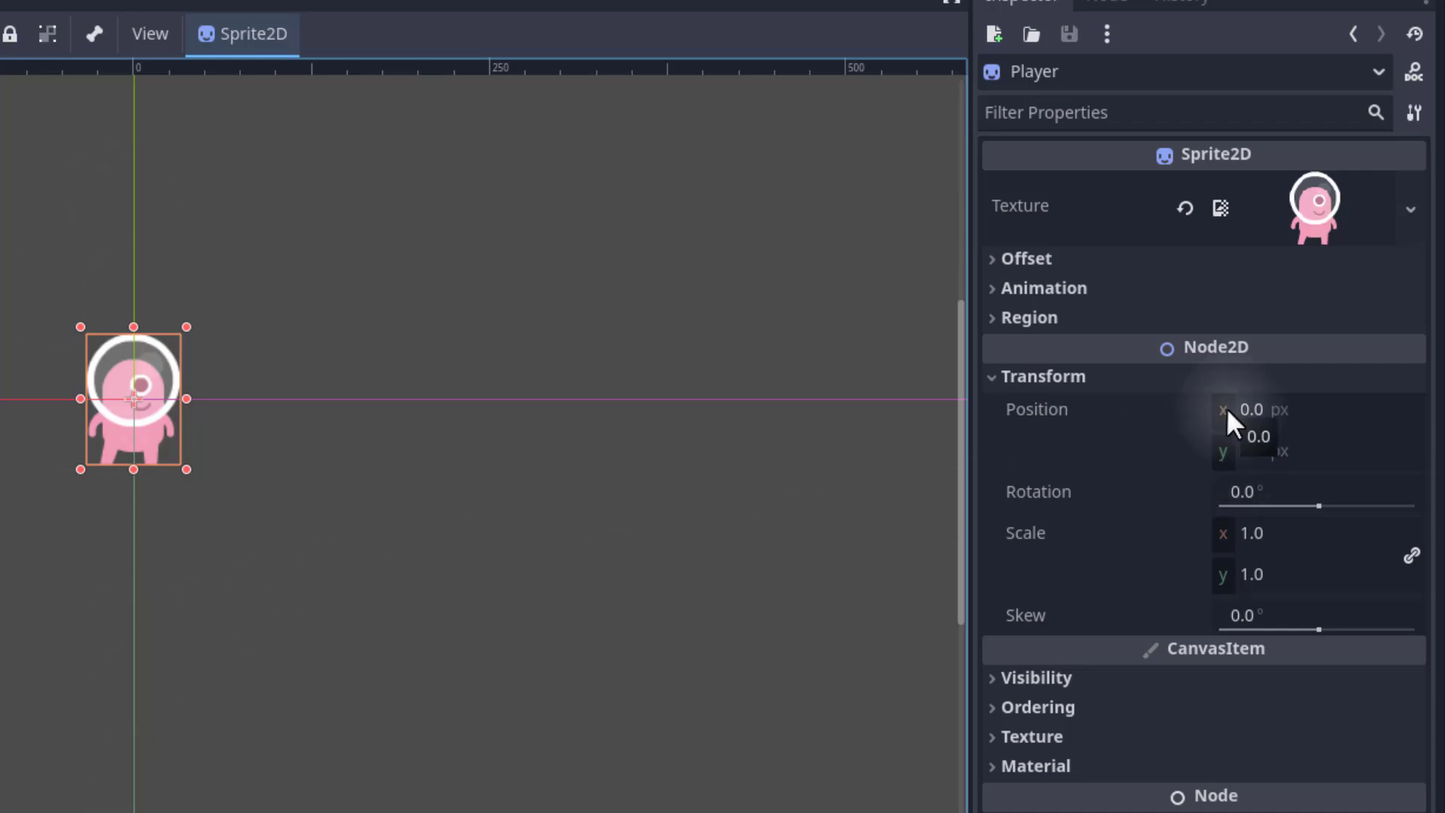
pyautogui.moveTo(60, 405); pyautogui.dragTo(359, 432, button='middle')
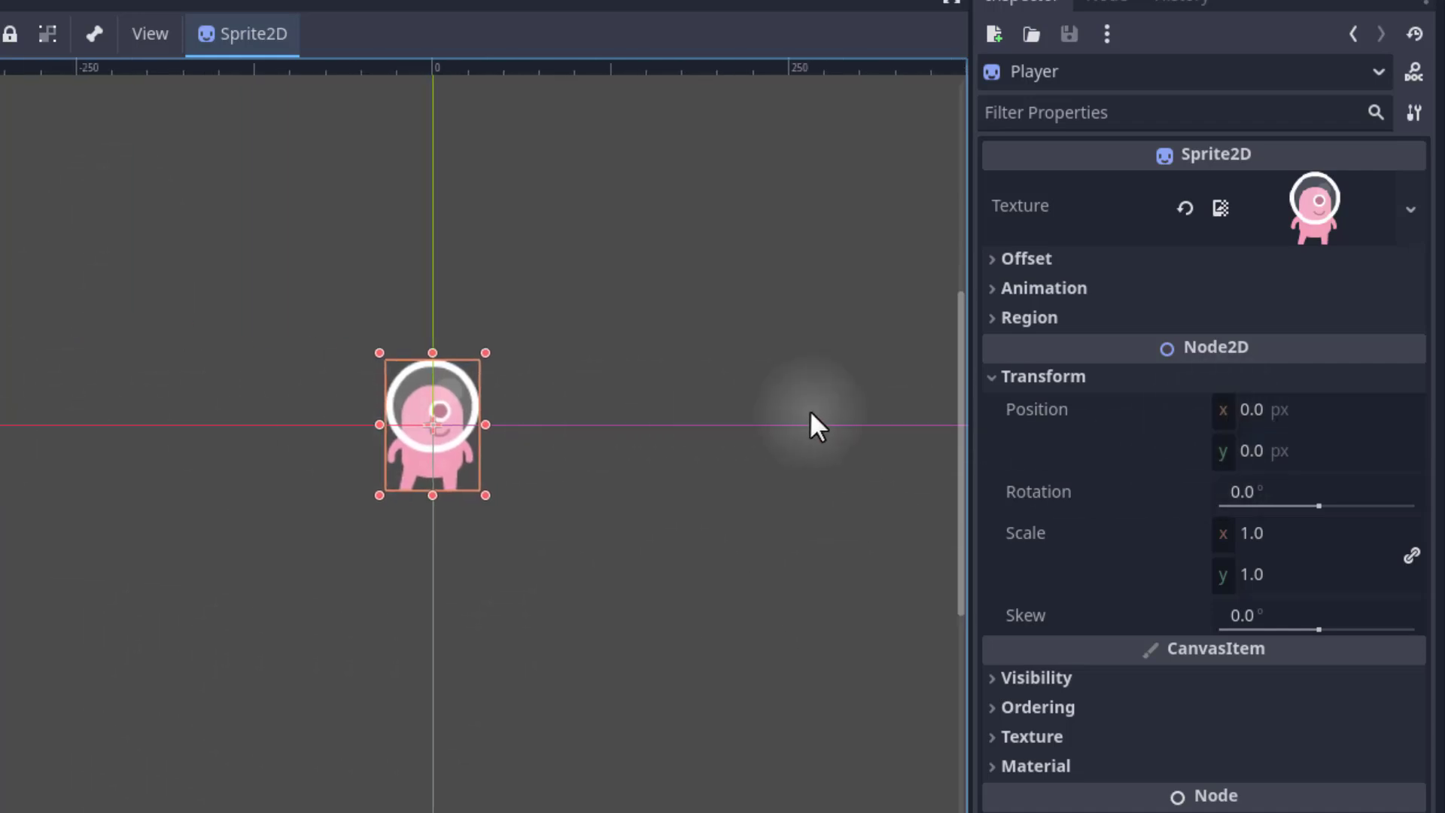
pyautogui.moveTo(670, 454); pyautogui.dragTo(188, 433, button='middle')
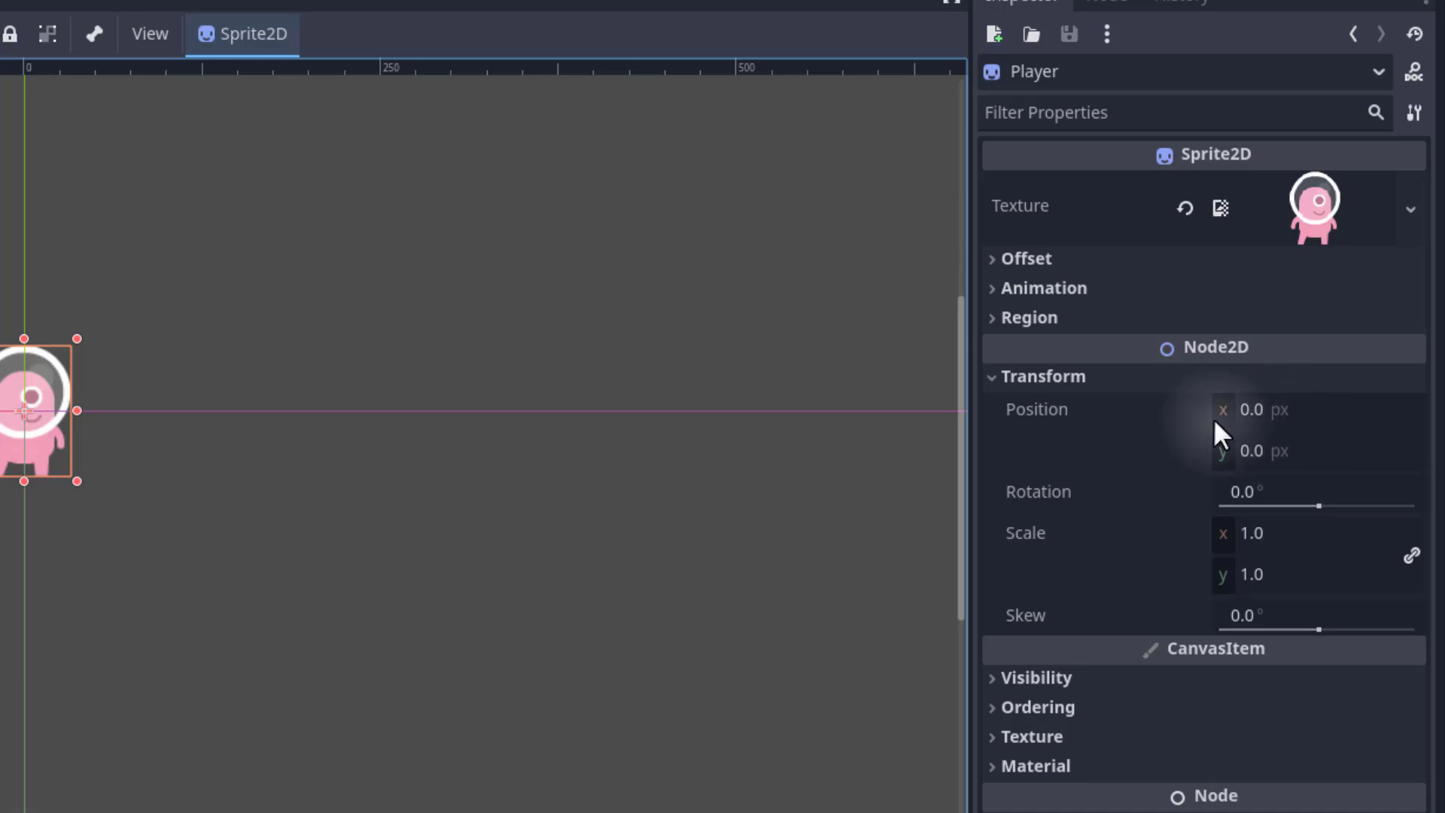
pyautogui.click(1254, 408)
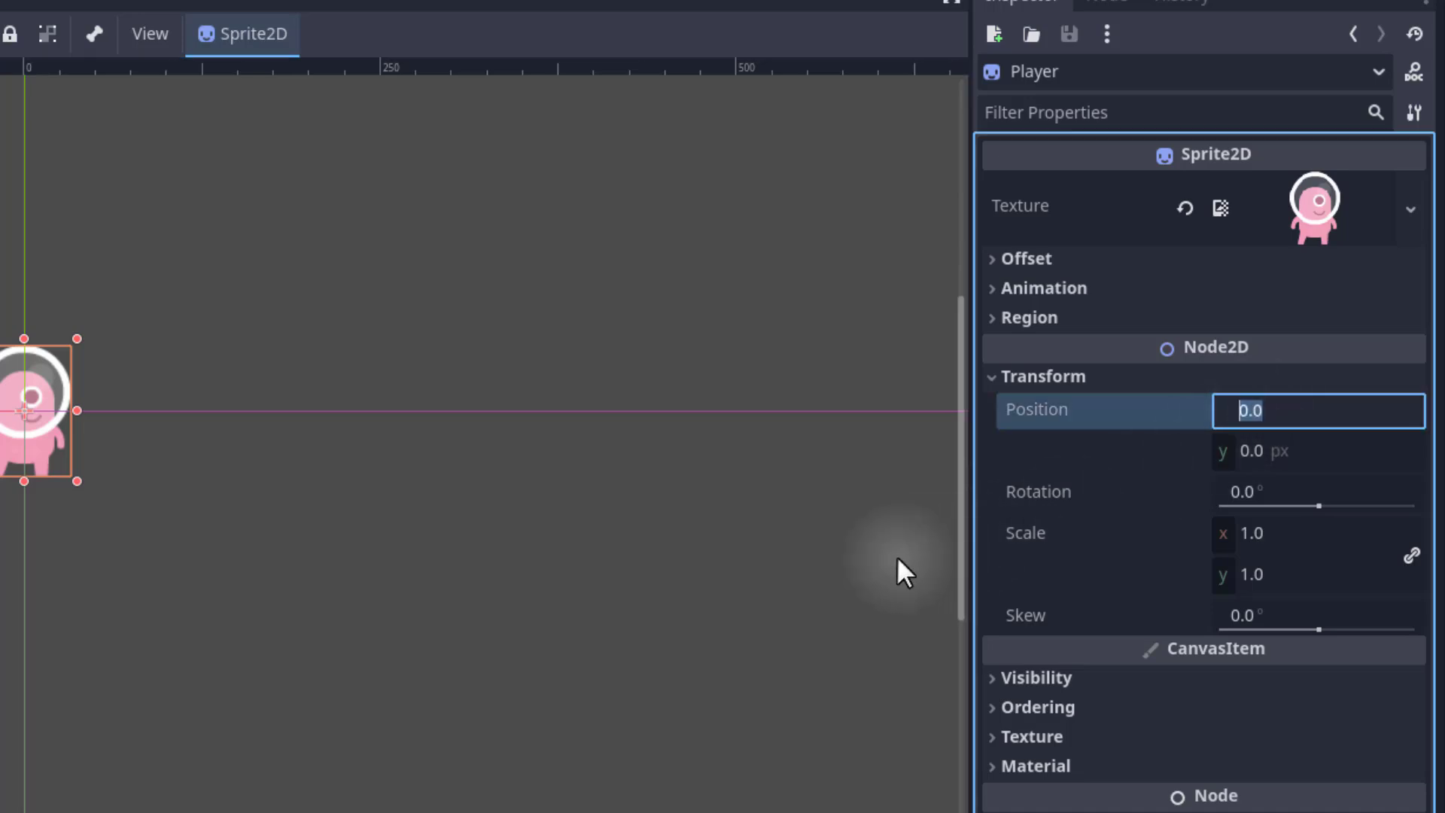
pyautogui.write('20')
pyautogui.press('Return')
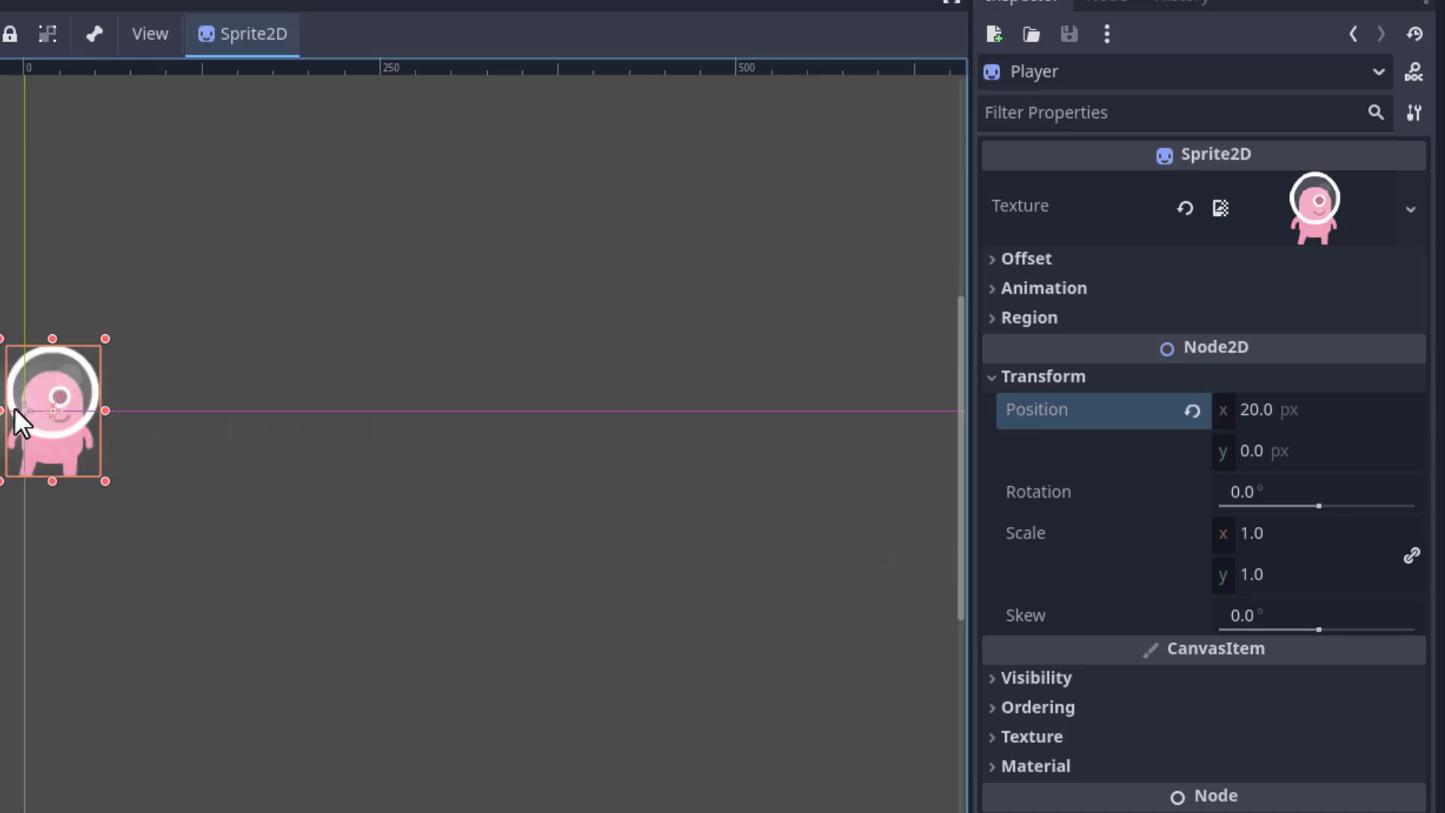
pyautogui.click(1302, 407)
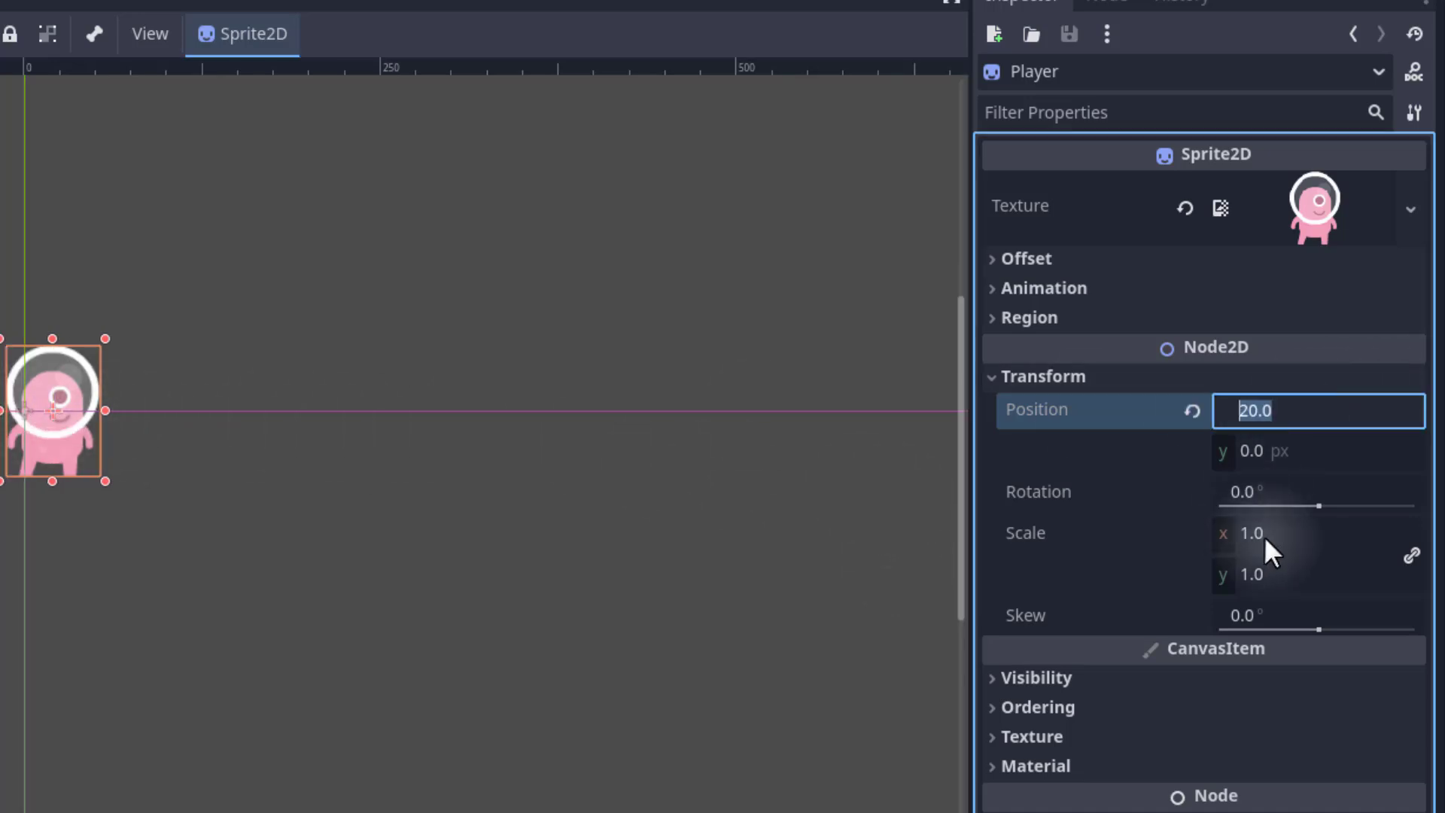
pyautogui.write('200')
pyautogui.press('Return')
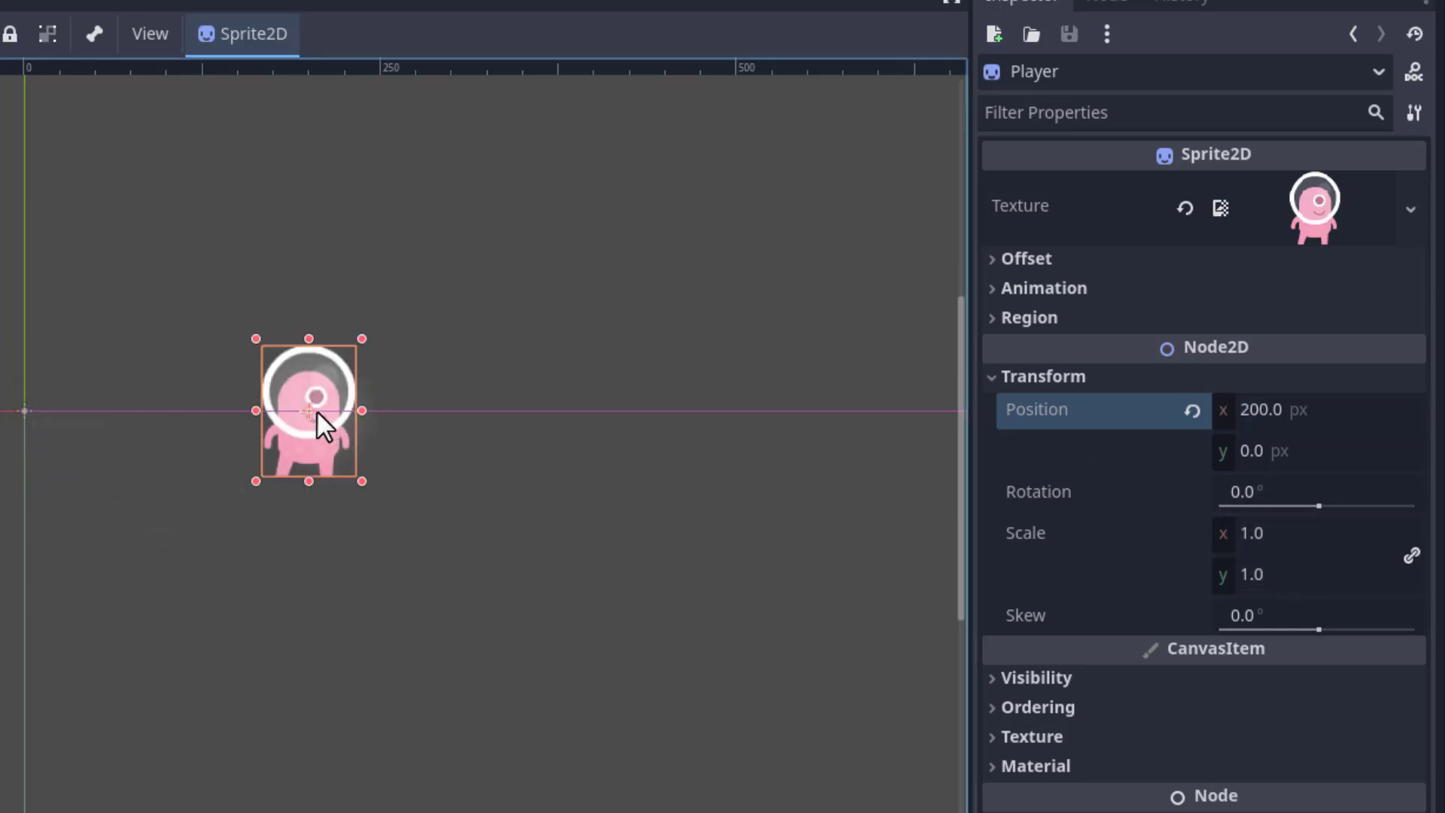
# Set the Player's position y to 150 px.
pyautogui.click(1290, 452)
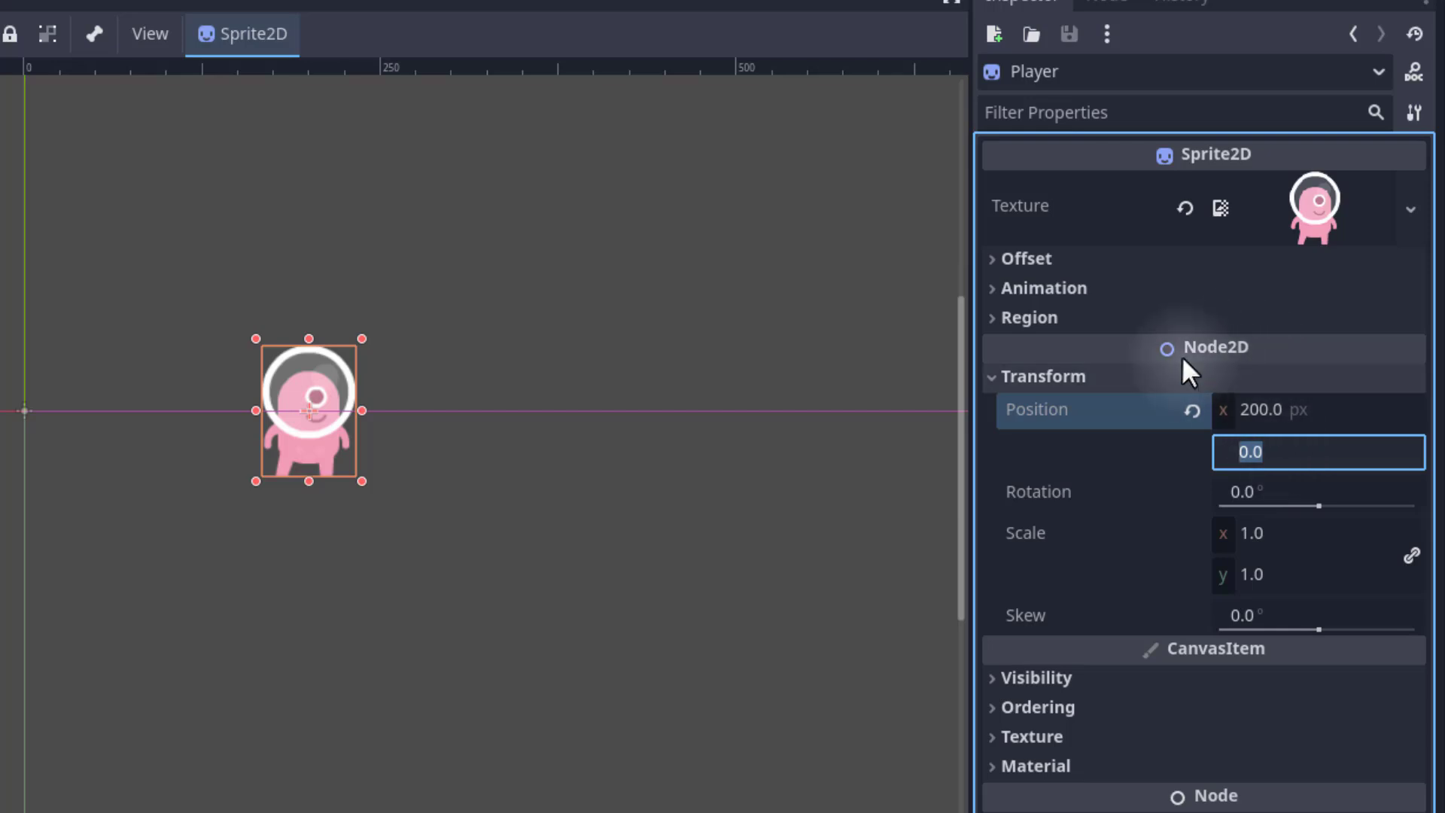
pyautogui.write('-1')
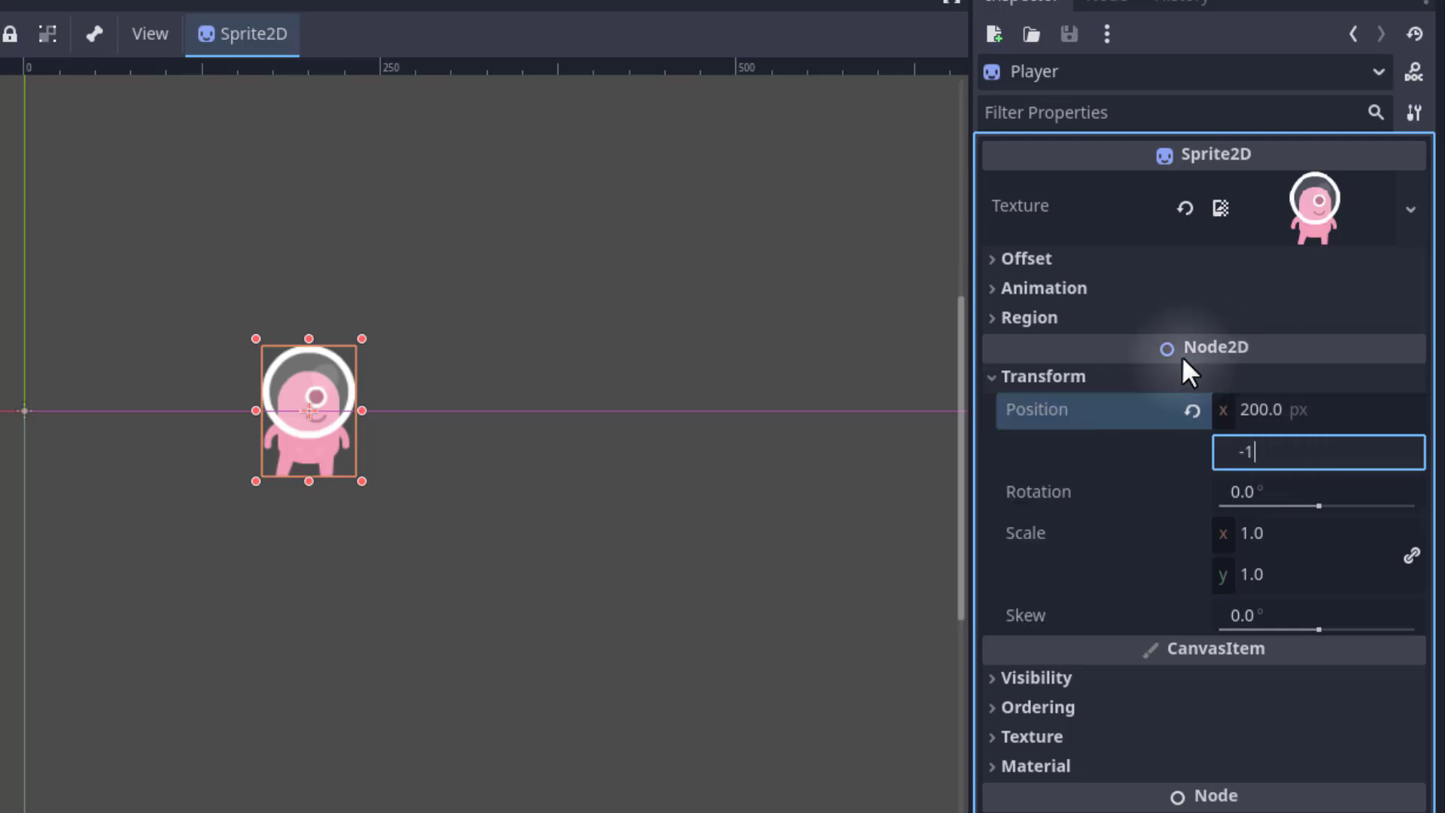
pyautogui.write('50')
pyautogui.press('Return')
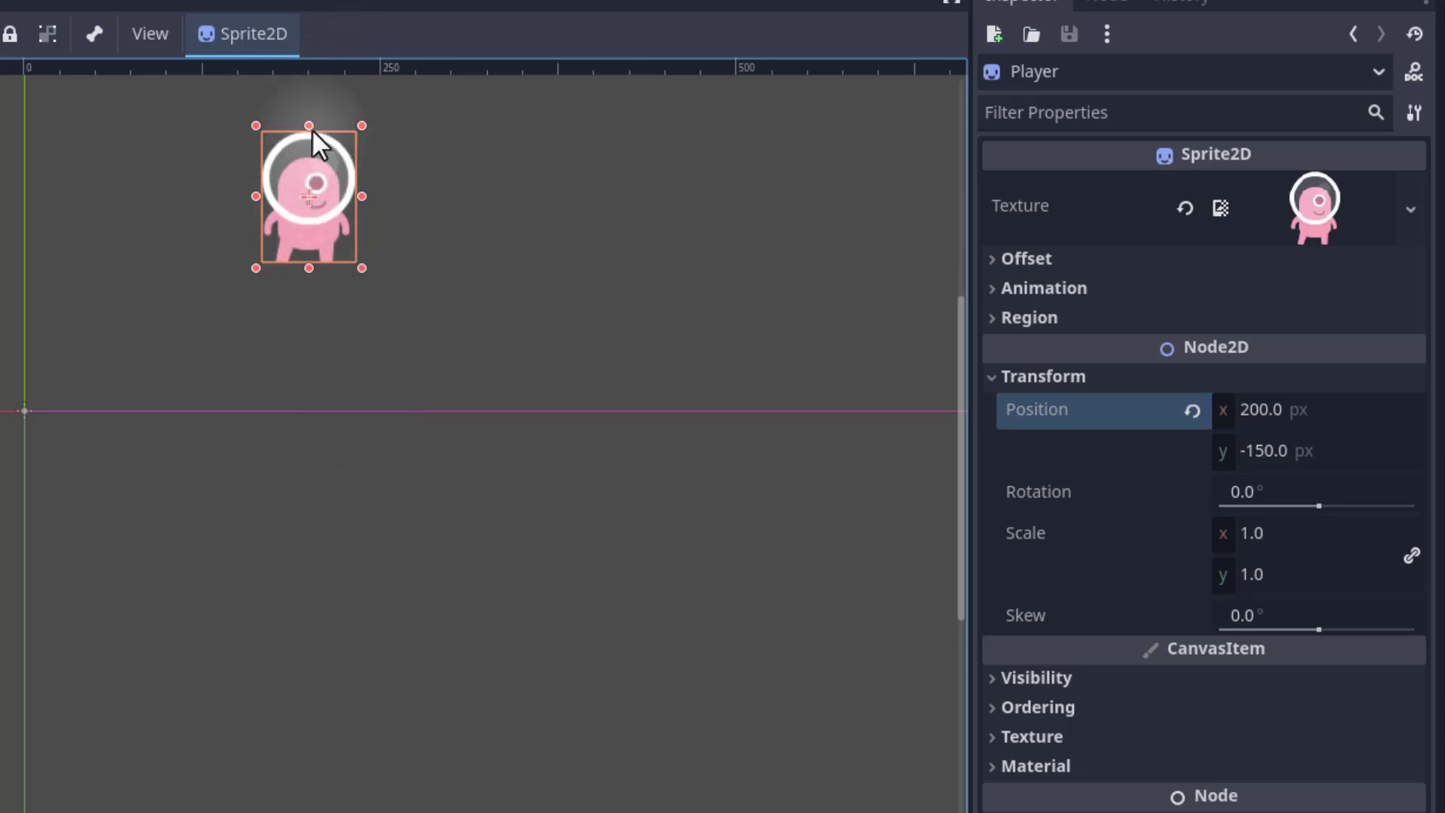
pyautogui.click(1257, 450)
pyautogui.write('1540')
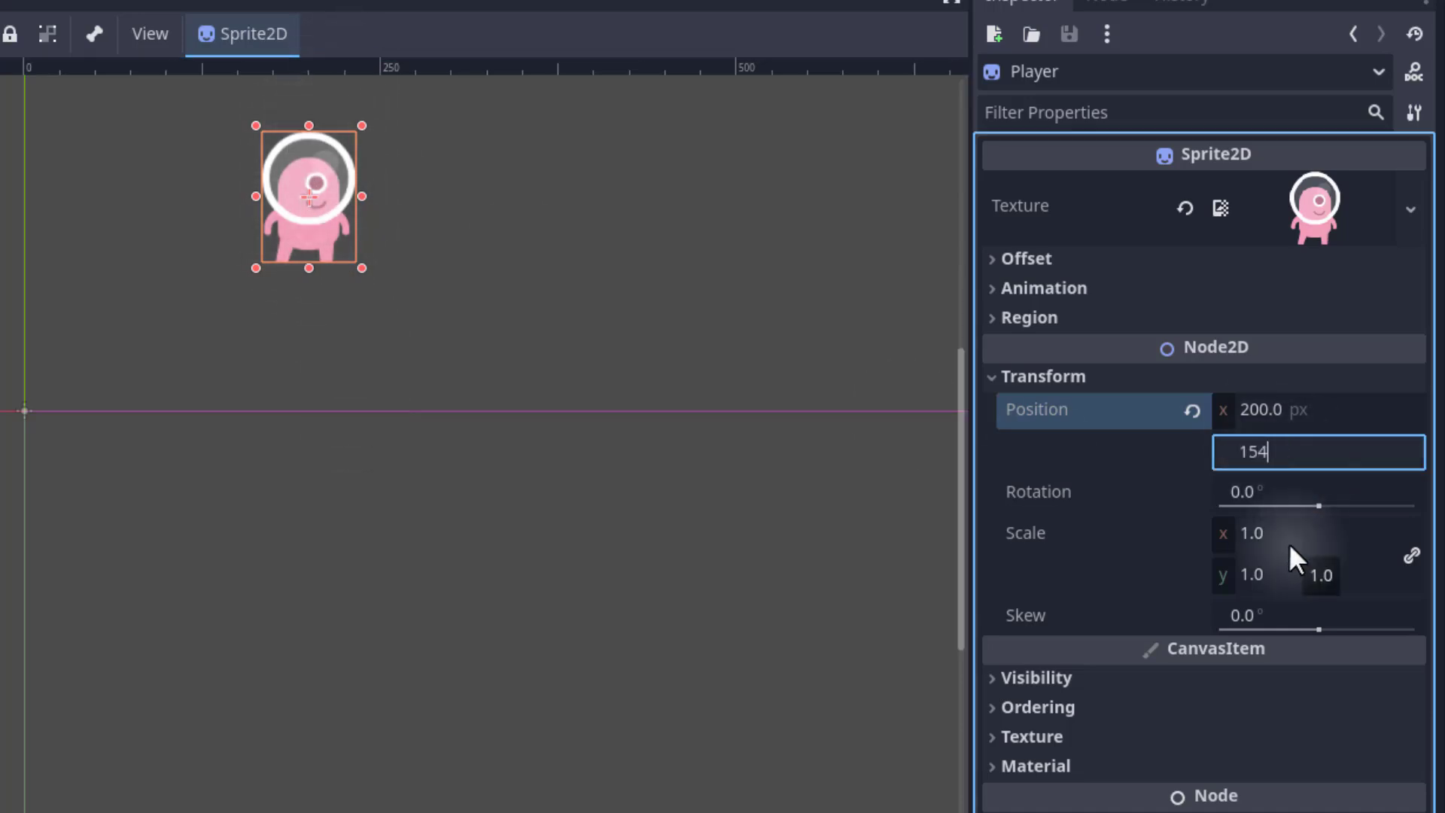
pyautogui.press('BackSpace')
pyautogui.press('BackSpace')
pyautogui.write('-')
pyautogui.press('BackSpace')
pyautogui.write('0')
pyautogui.press('Return')
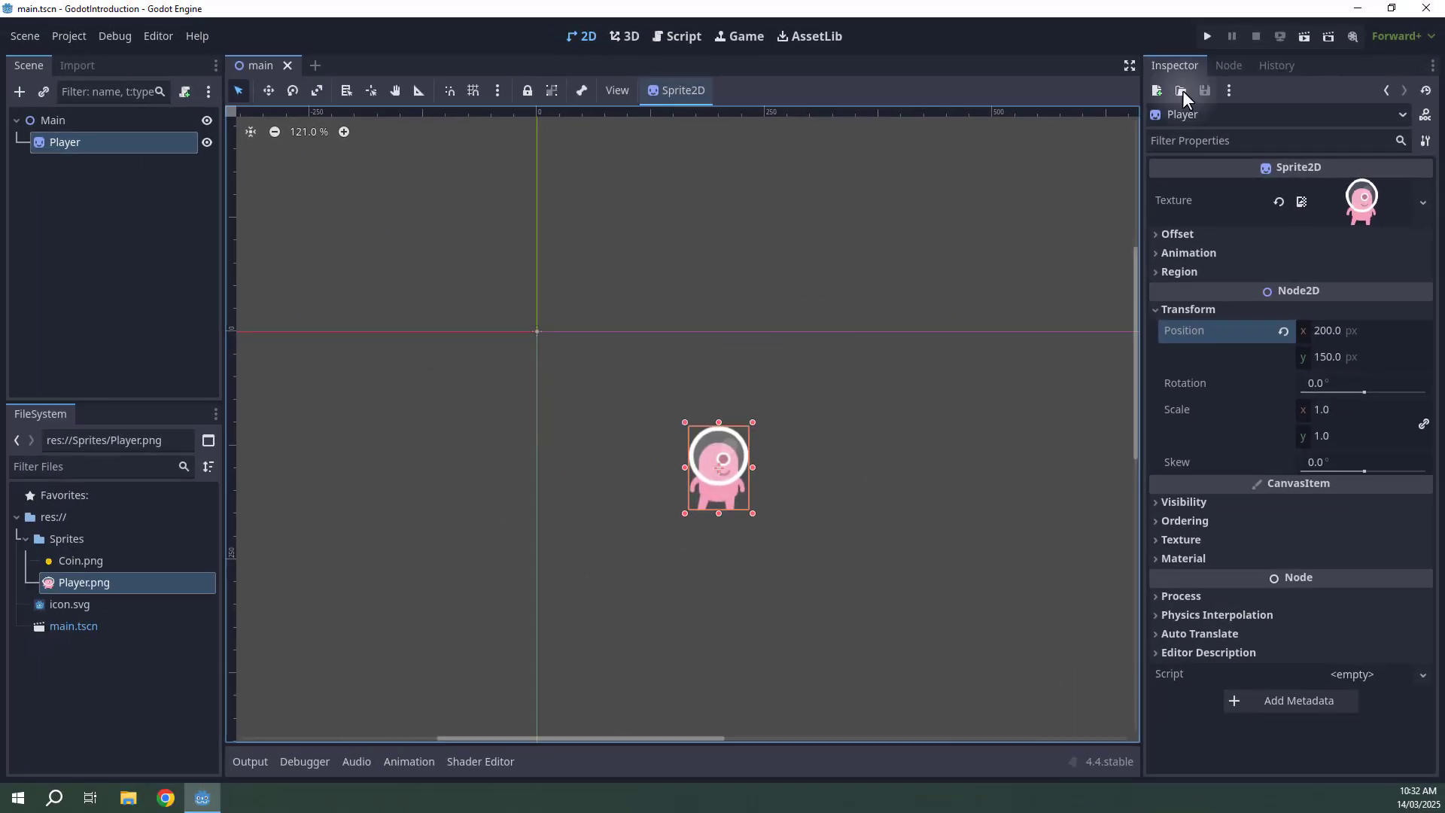
# Run the project to check the Player's placement, then stop it.
pyautogui.click(1207, 36)
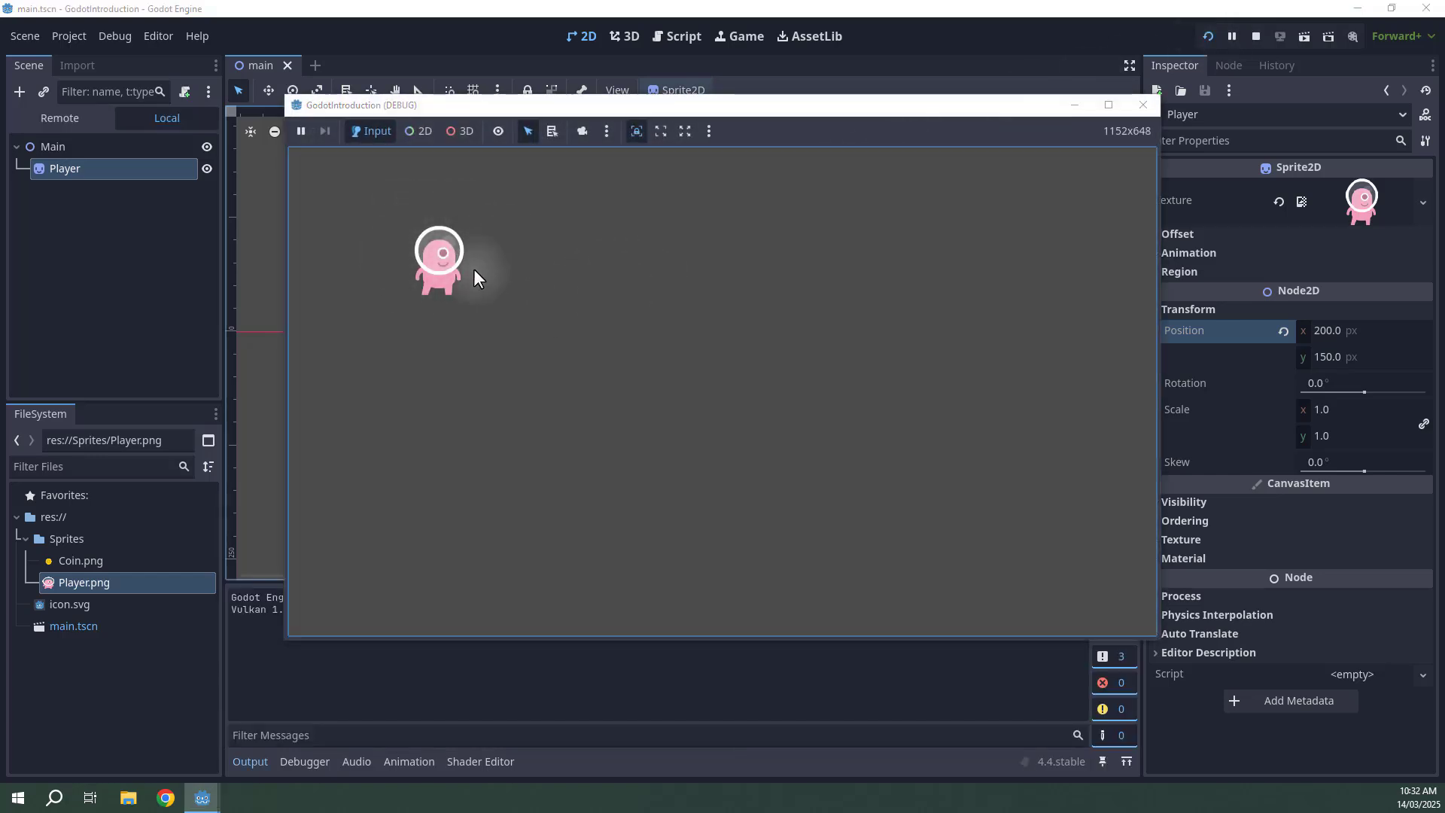
pyautogui.click(1257, 42)
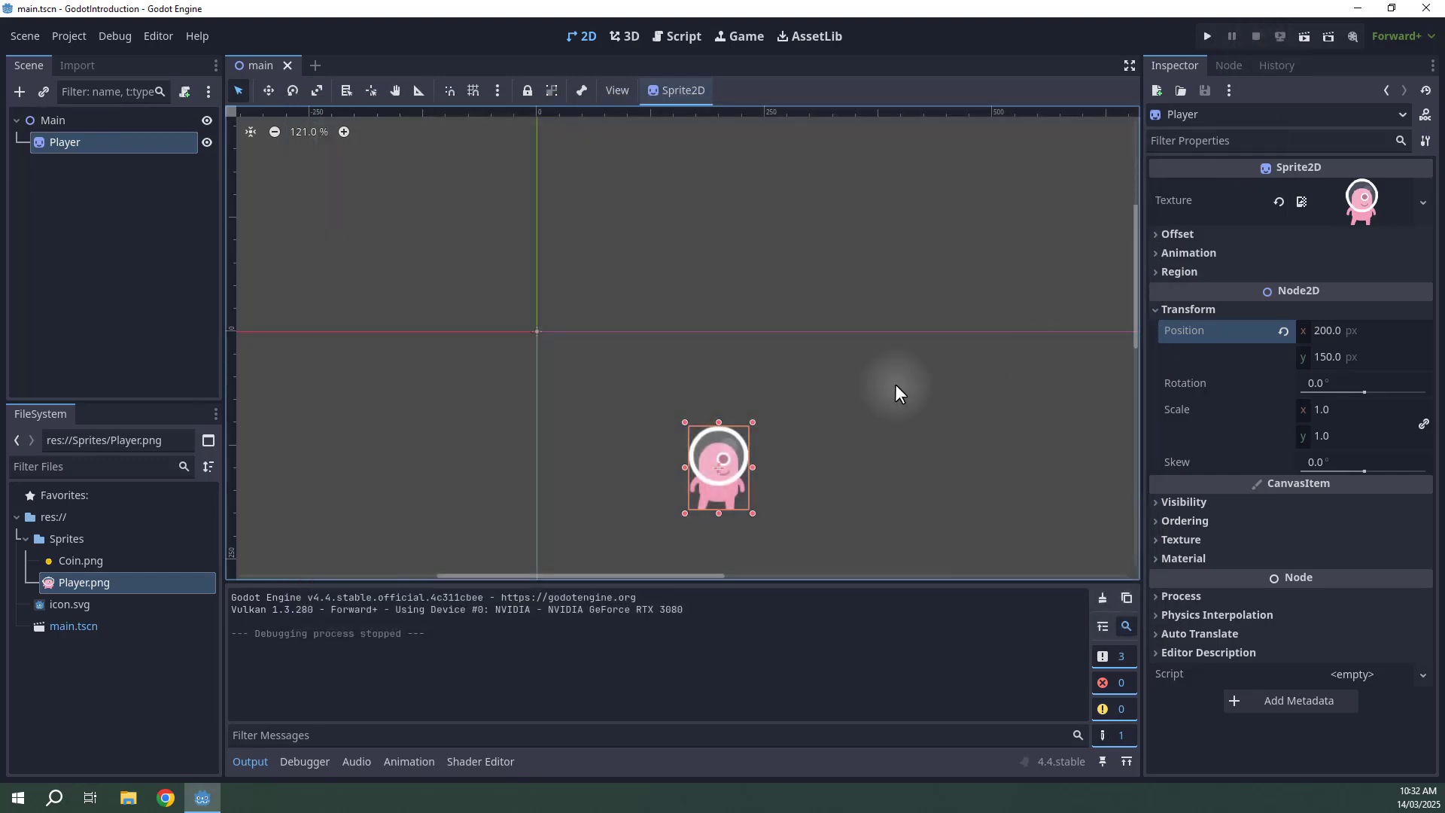
pyautogui.scroll(4, 666, 502)
pyautogui.moveTo(666, 502); pyautogui.dragTo(656, 365, button='middle')
pyautogui.scroll(1, 1062, 371)
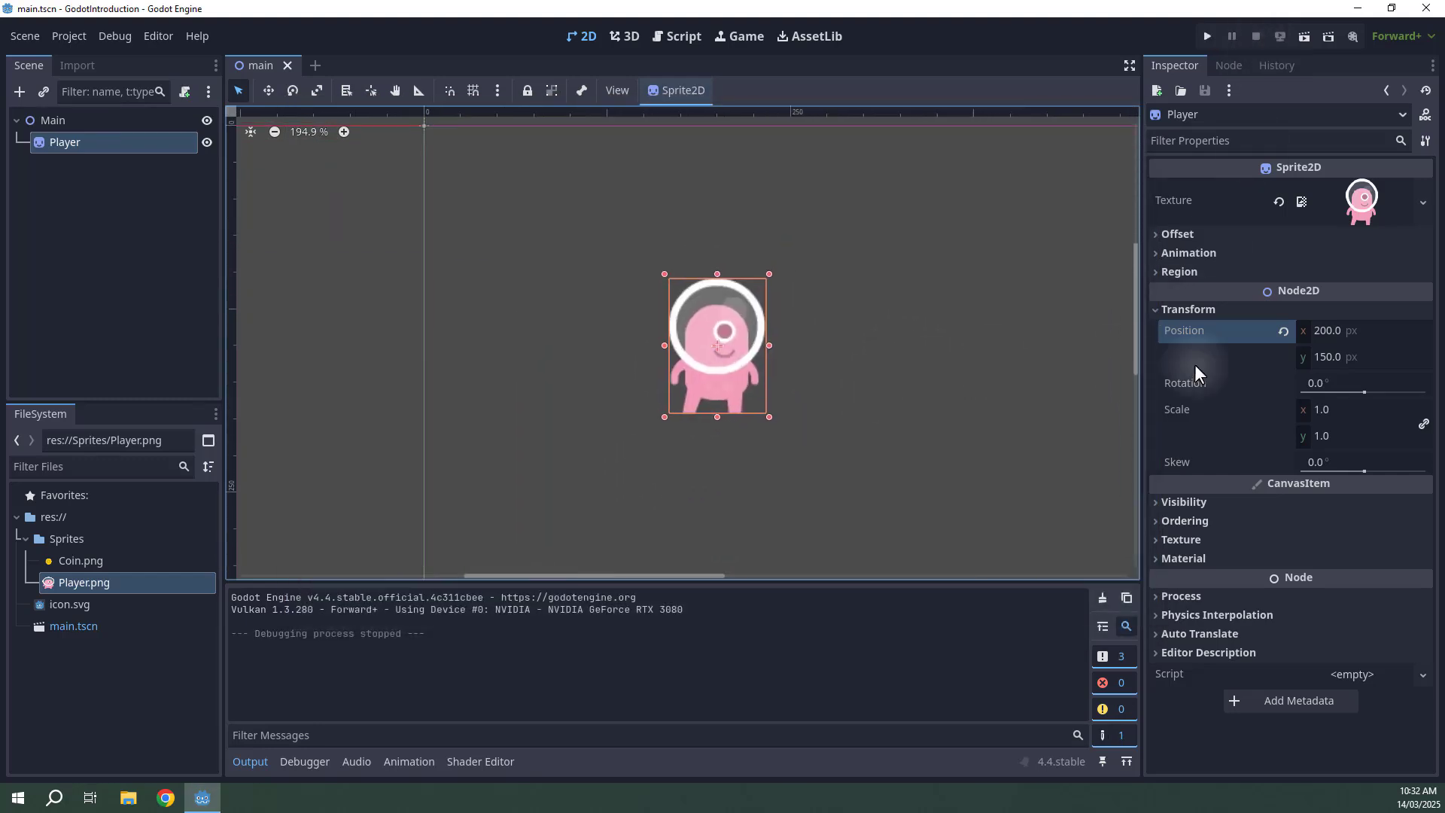
# Try changing the Player's rotation and setting its scale to 2, undoing each change.
pyautogui.moveTo(1364, 391)
pyautogui.mouseDown()
pyautogui.moveTo(1347, 391)
pyautogui.moveTo(1374, 391)
pyautogui.mouseUp()
pyautogui.hotkey('ctrl', 'z')
pyautogui.click(1330, 410)
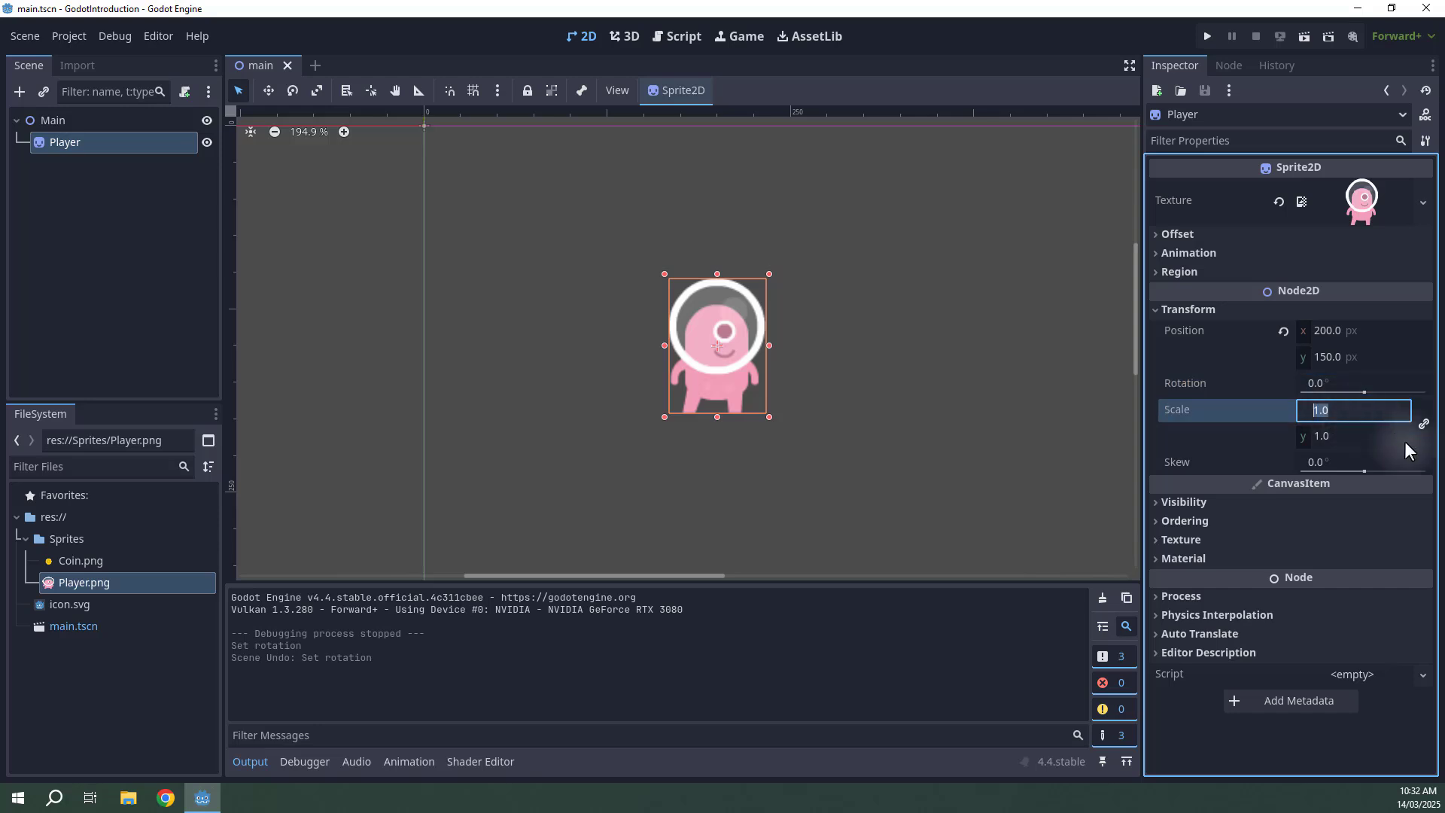
pyautogui.write('2')
pyautogui.press('Return')
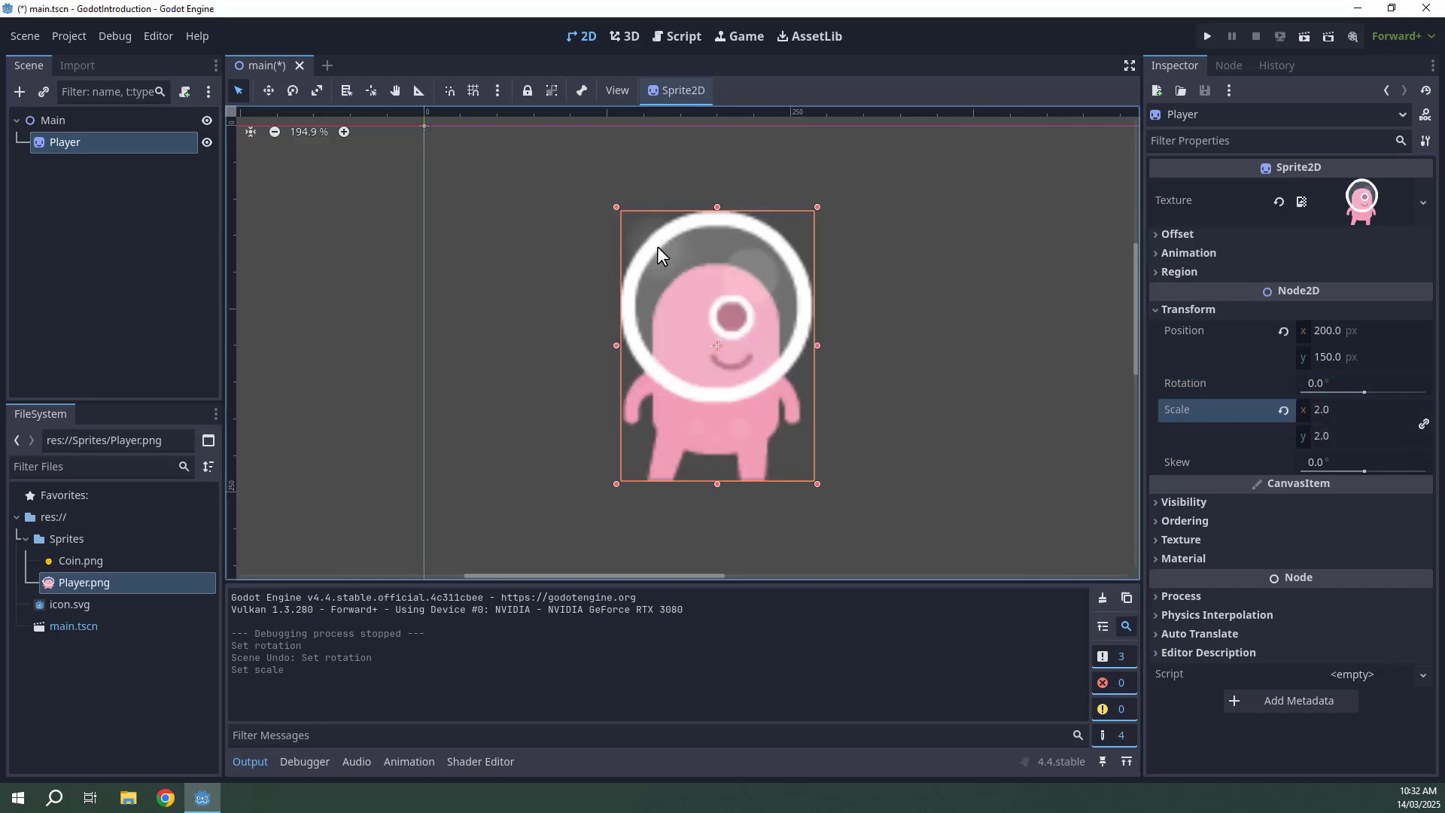
pyautogui.hotkey('ctrl', 'z')
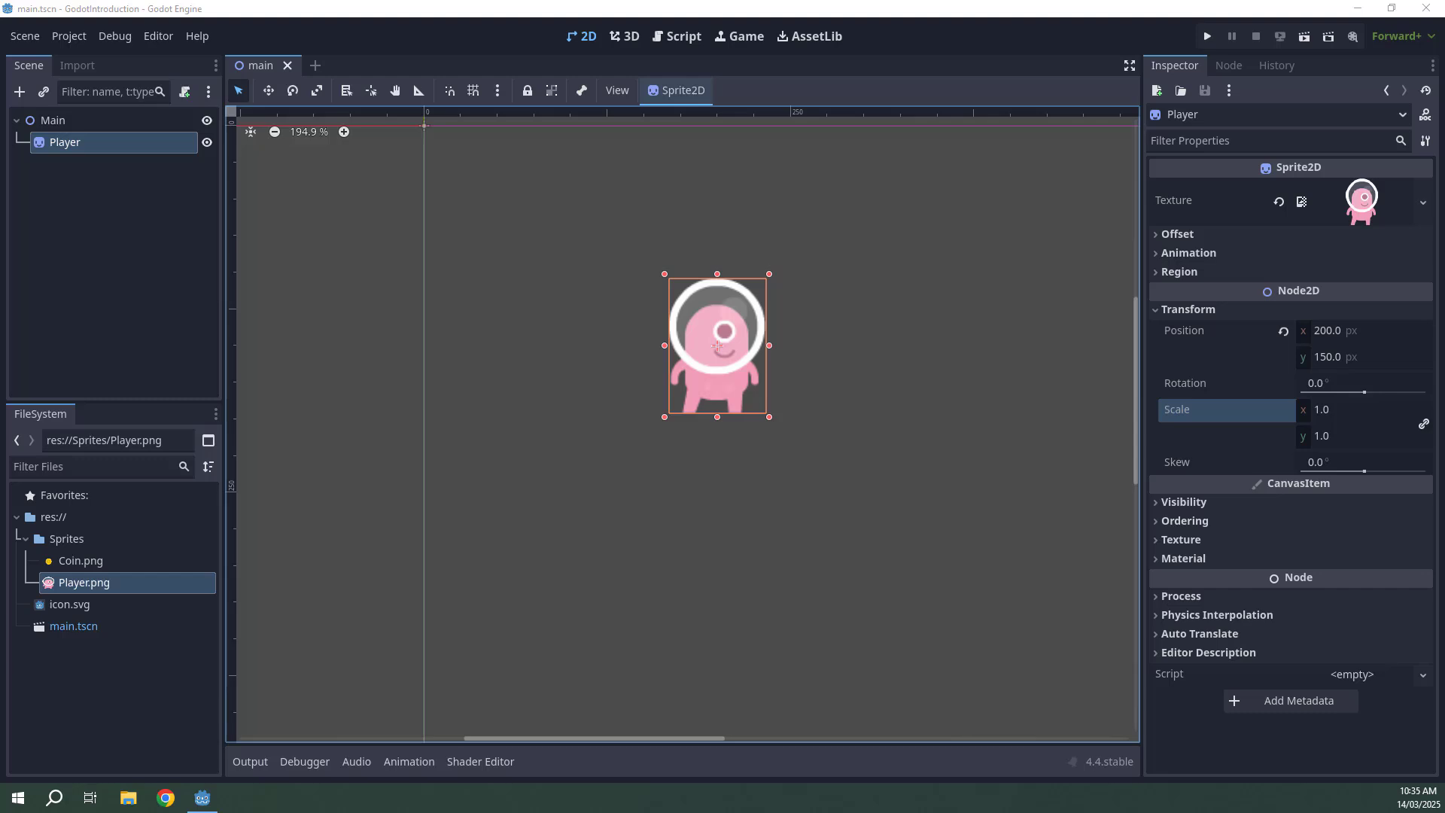
# Place Coin.png into the scene to the right of the Player as a new sprite node.
pyautogui.moveTo(817, 313); pyautogui.dragTo(608, 341, button='middle')
pyautogui.click(627, 338)
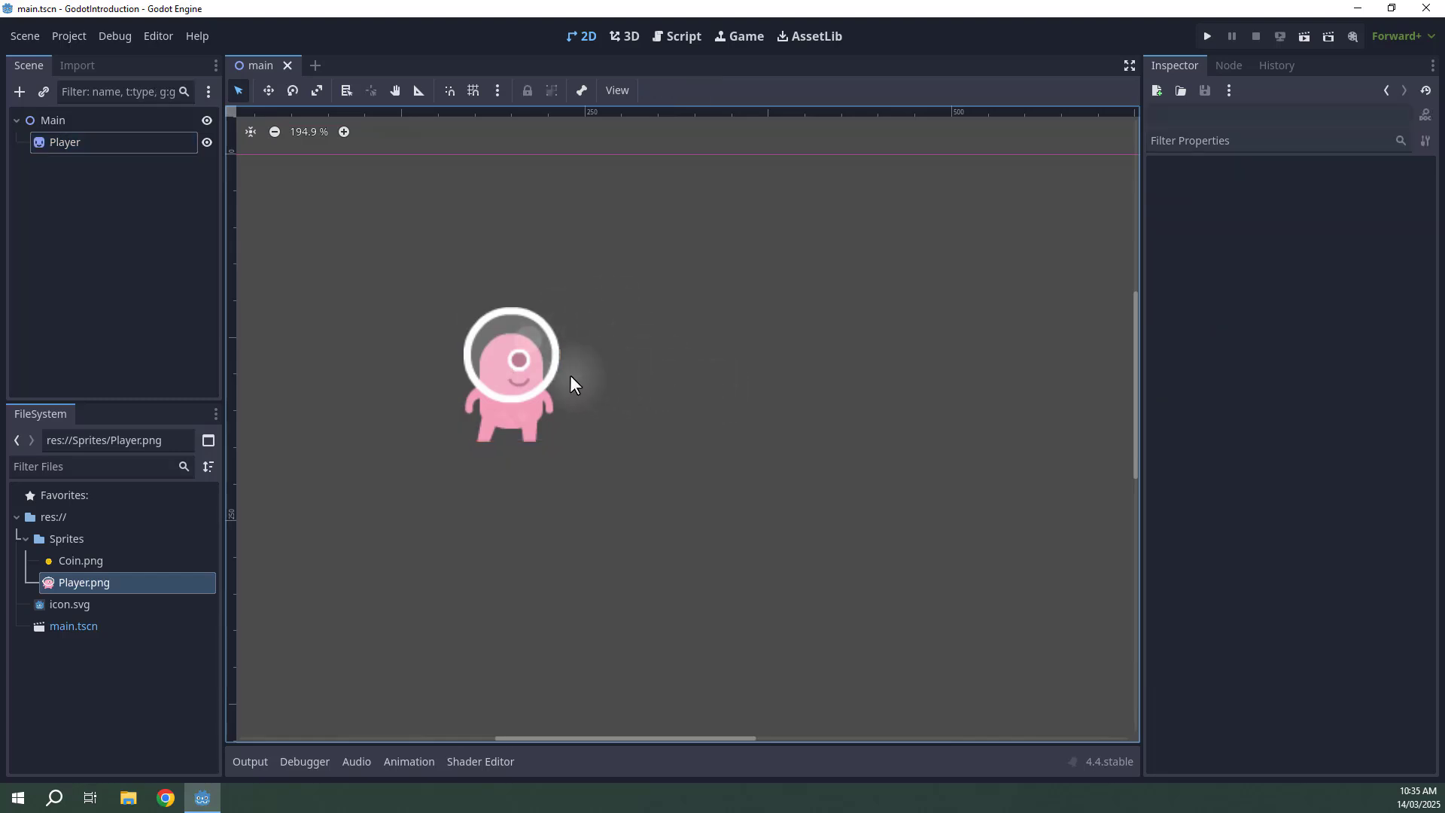
pyautogui.click(70, 563)
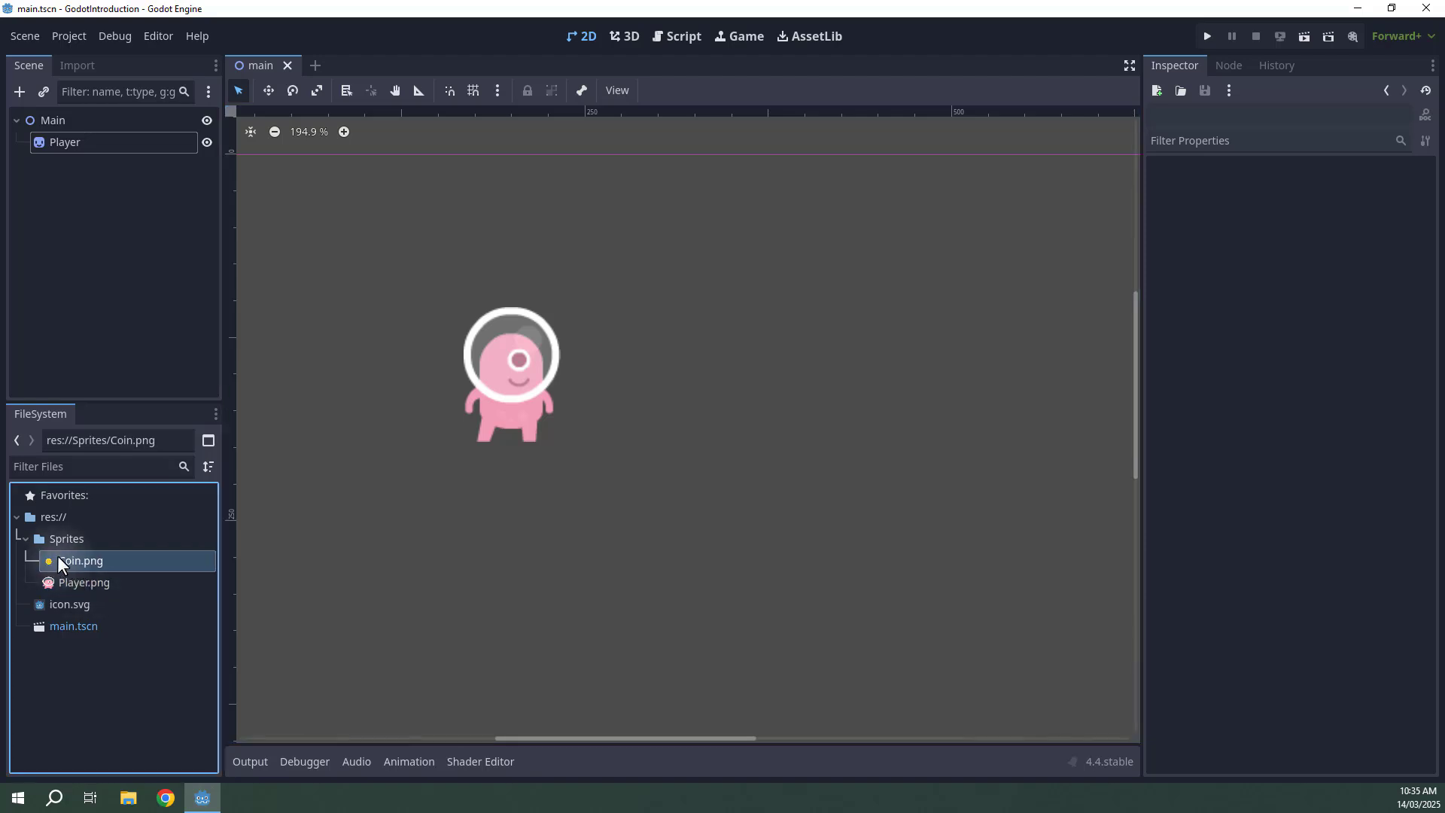
pyautogui.moveTo(62, 562); pyautogui.dragTo(658, 386)
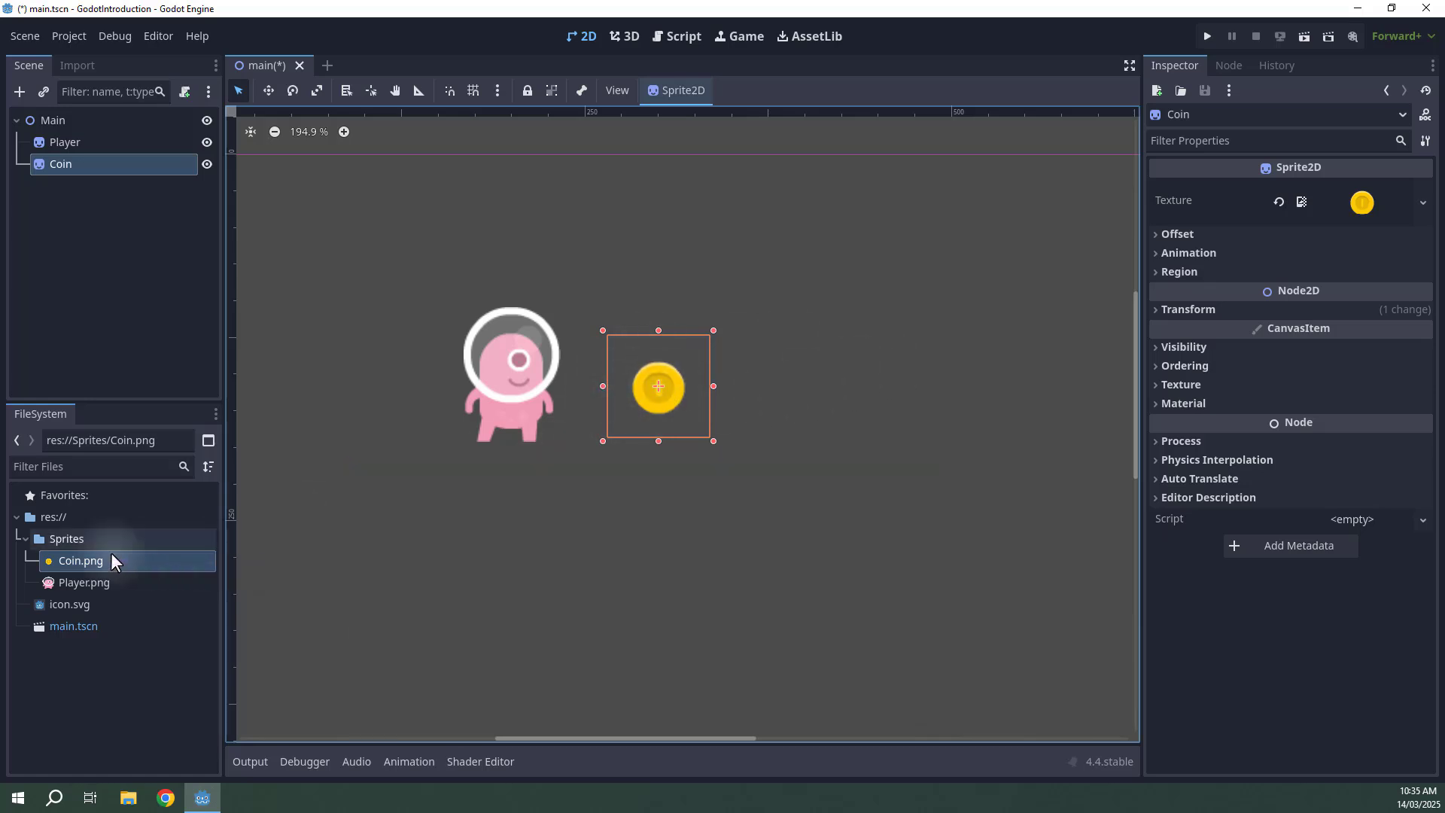
# Place two more Coin.png sprites in a row to the right of the first coin.
pyautogui.moveTo(110, 561); pyautogui.dragTo(783, 388)
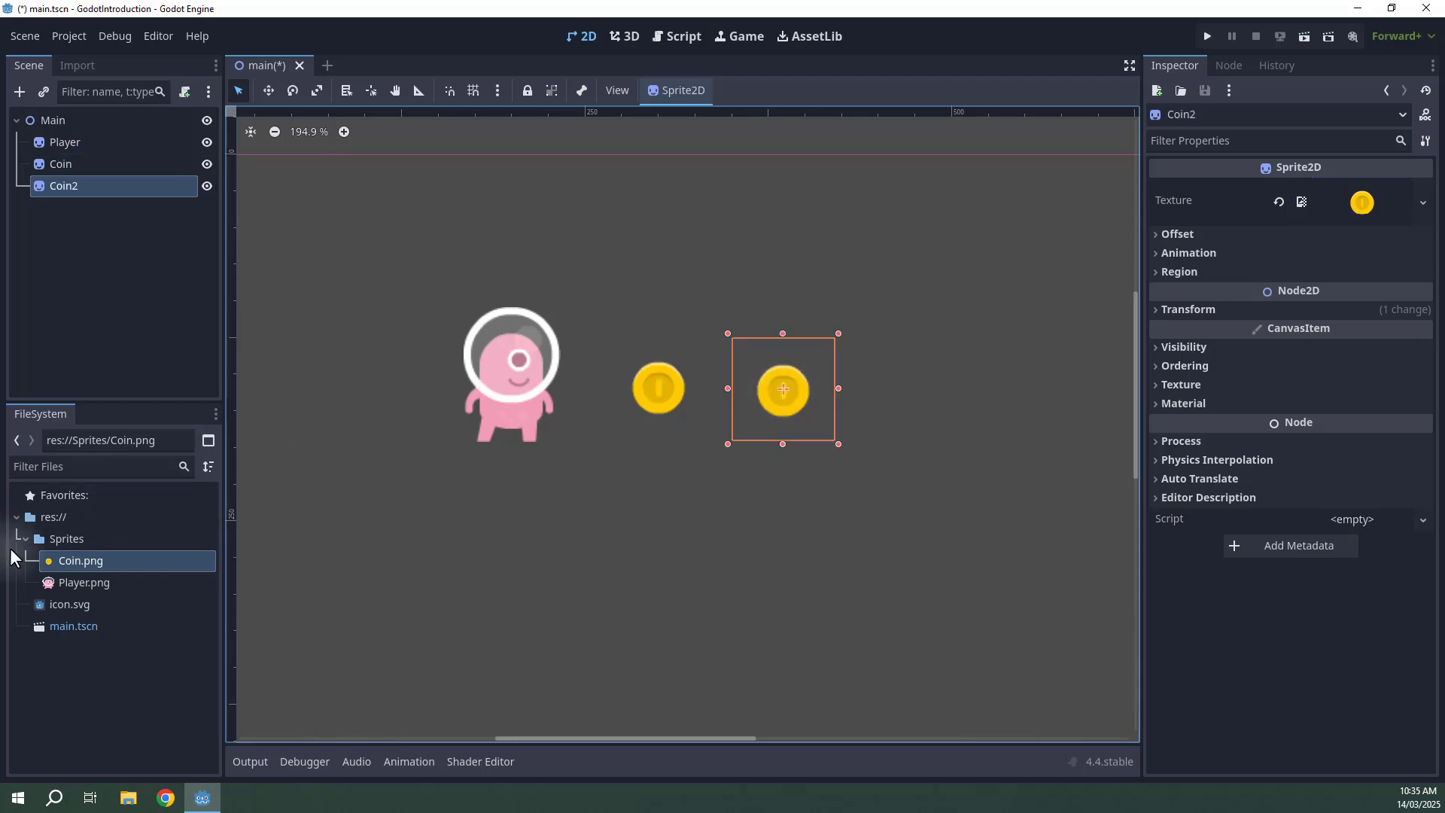
pyautogui.click(66, 561)
pyautogui.moveTo(65, 563); pyautogui.dragTo(917, 389)
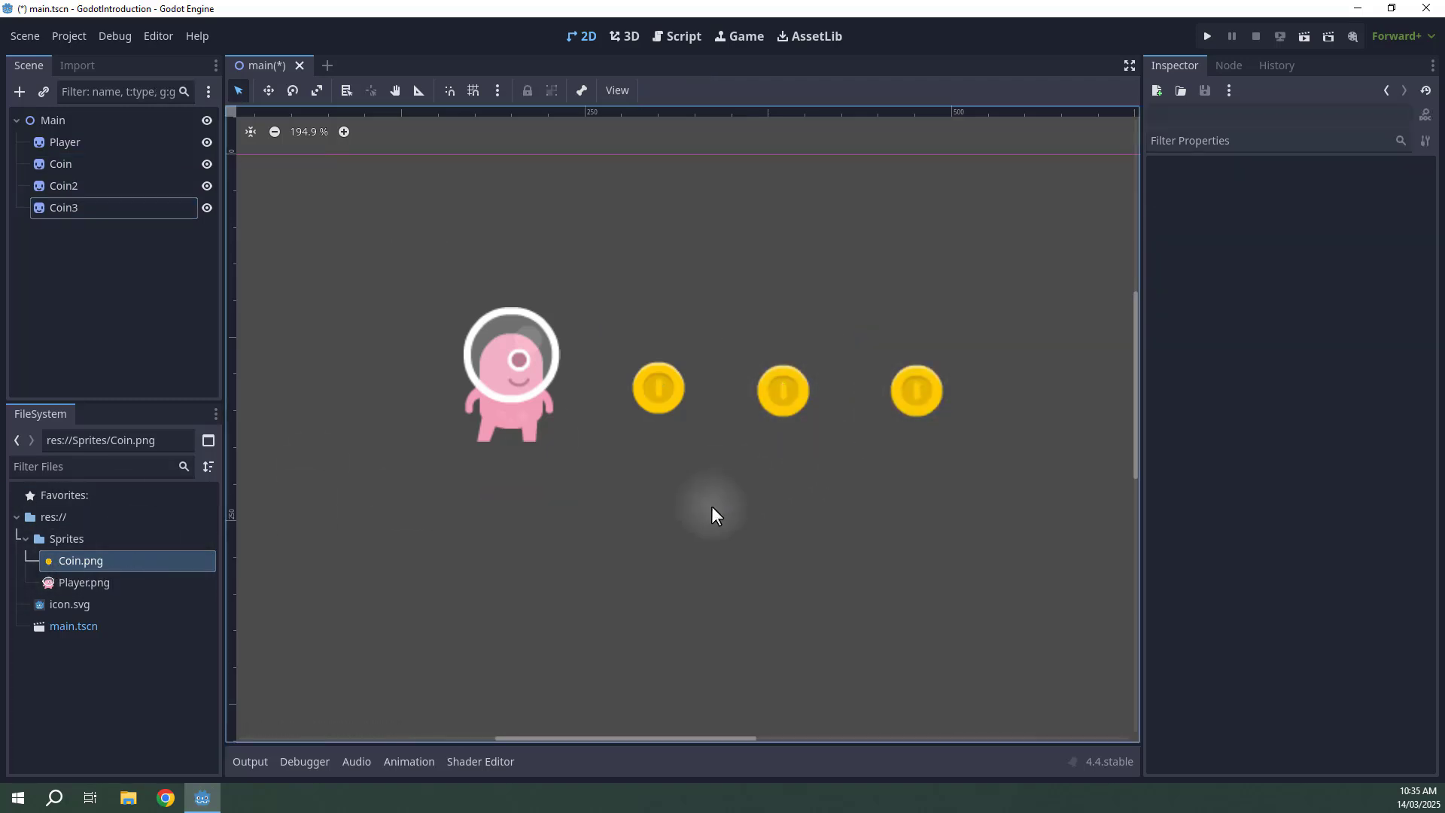
# Tint the first coin green by changing its Modulate colour in the Visibility settings.
pyautogui.click(656, 393)
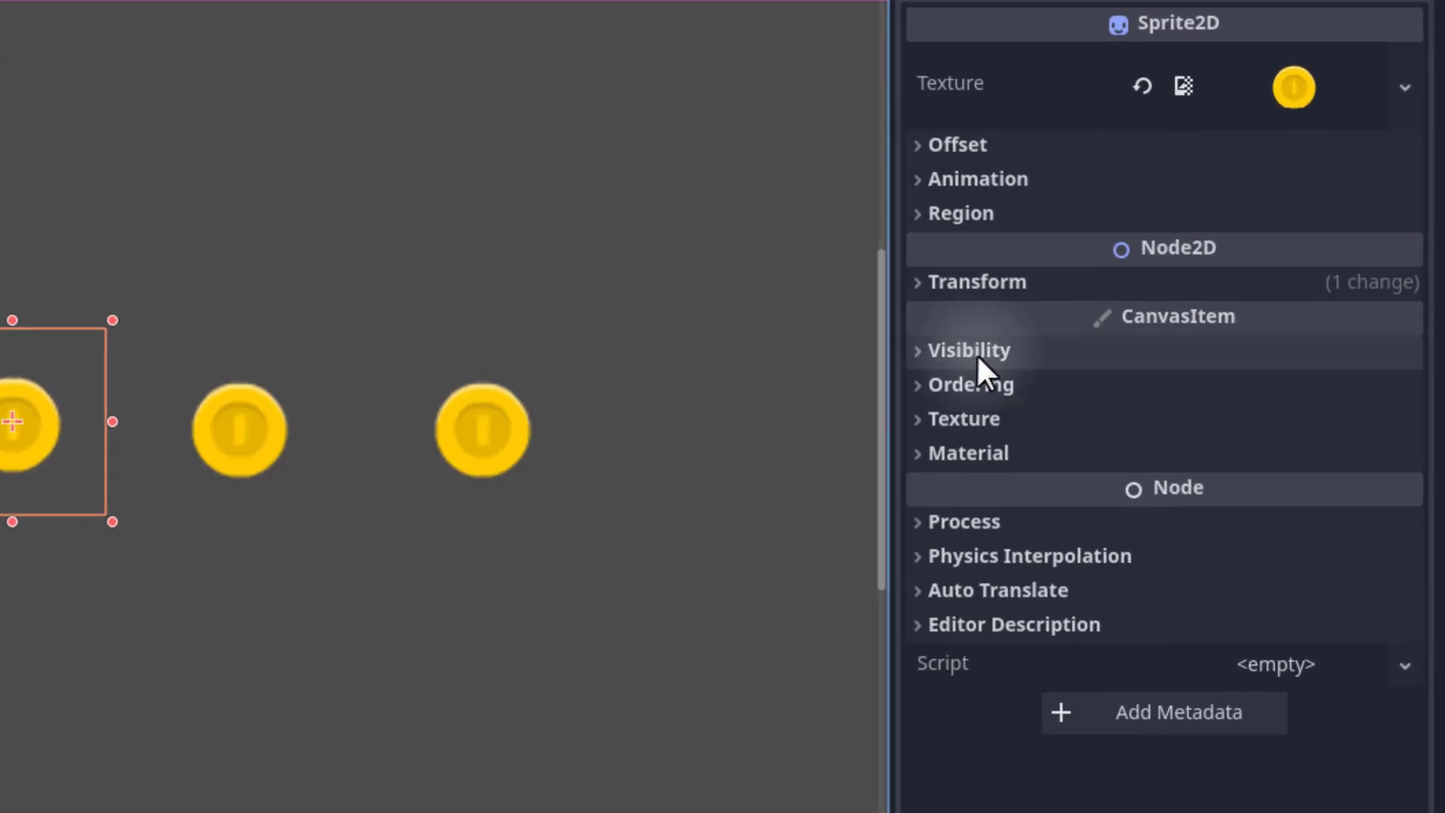
pyautogui.click(977, 351)
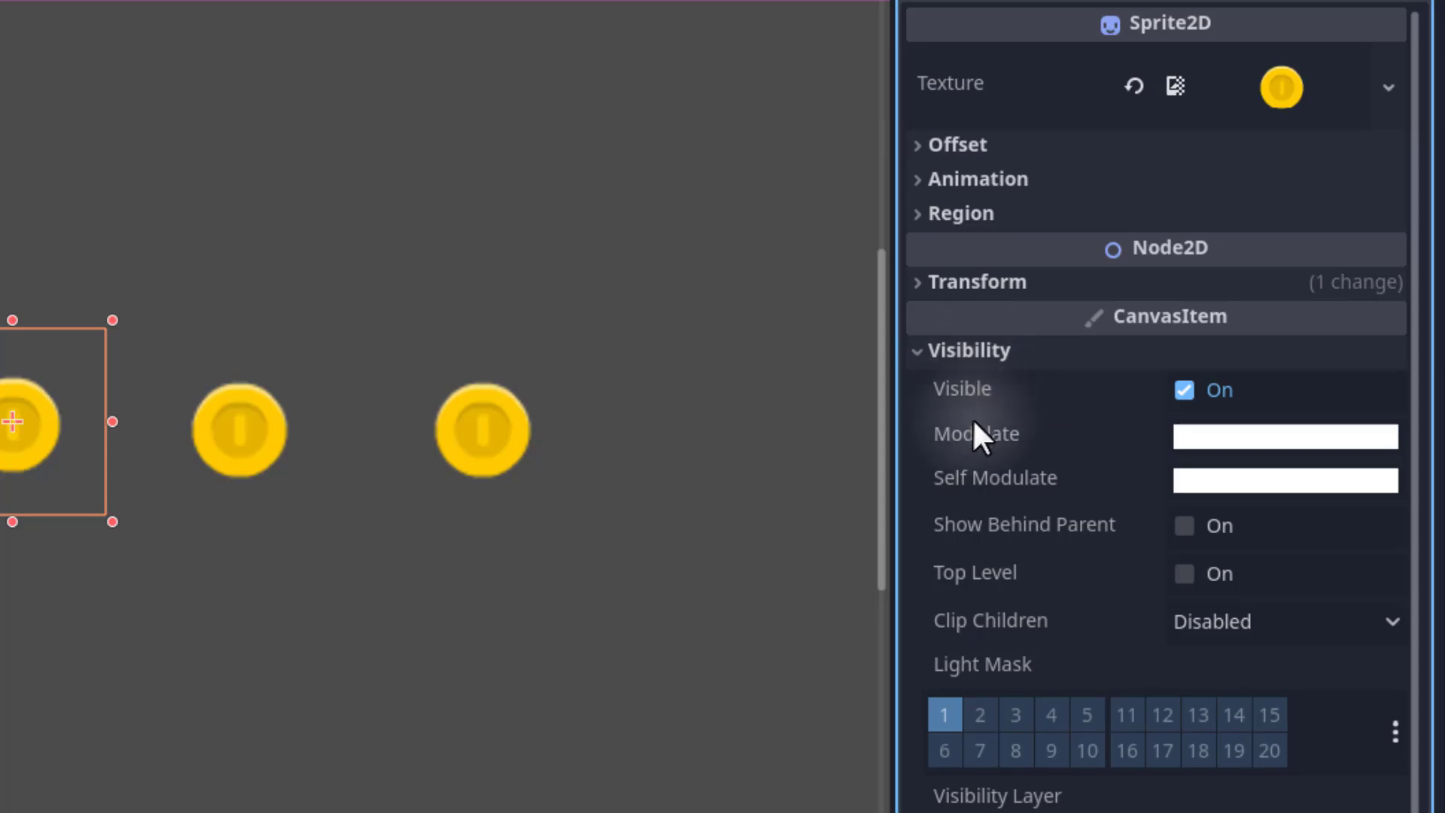
pyautogui.click(1211, 437)
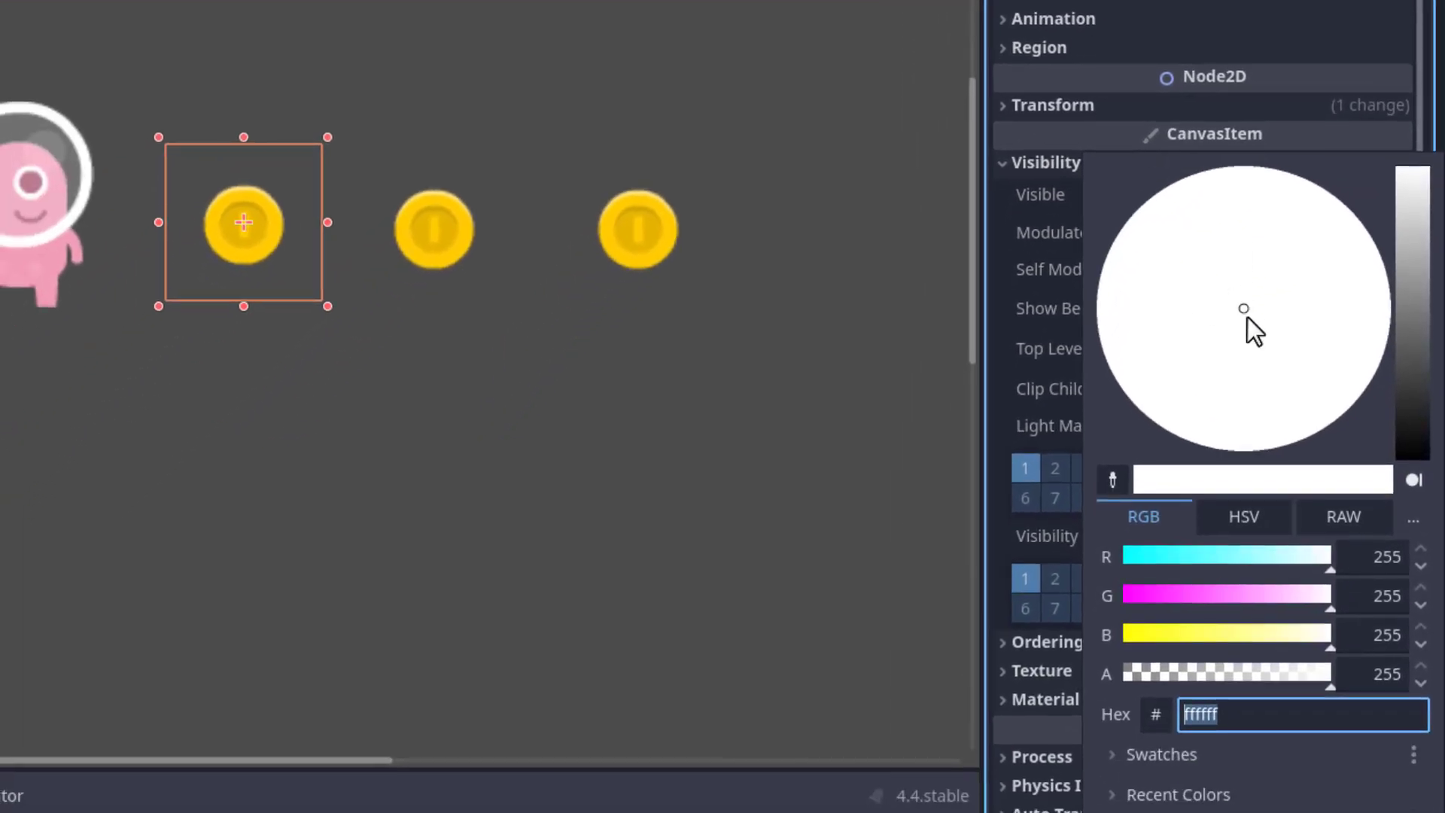
pyautogui.moveTo(1411, 398); pyautogui.dragTo(1412, 243)
pyautogui.moveTo(1245, 321)
pyautogui.mouseDown()
pyautogui.moveTo(1234, 268)
pyautogui.moveTo(1167, 359)
pyautogui.moveTo(1143, 368)
pyautogui.moveTo(1130, 409)
pyautogui.mouseUp()
pyautogui.moveTo(1403, 268); pyautogui.dragTo(1406, 289)
pyautogui.moveTo(1141, 391); pyautogui.dragTo(1138, 398)
pyautogui.moveTo(1417, 273); pyautogui.dragTo(1420, 252)
pyautogui.moveTo(1194, 560); pyautogui.dragTo(1122, 563)
pyautogui.moveTo(1162, 637); pyautogui.dragTo(1116, 637)
pyautogui.moveTo(1287, 598); pyautogui.dragTo(1364, 602)
pyautogui.click(772, 181)
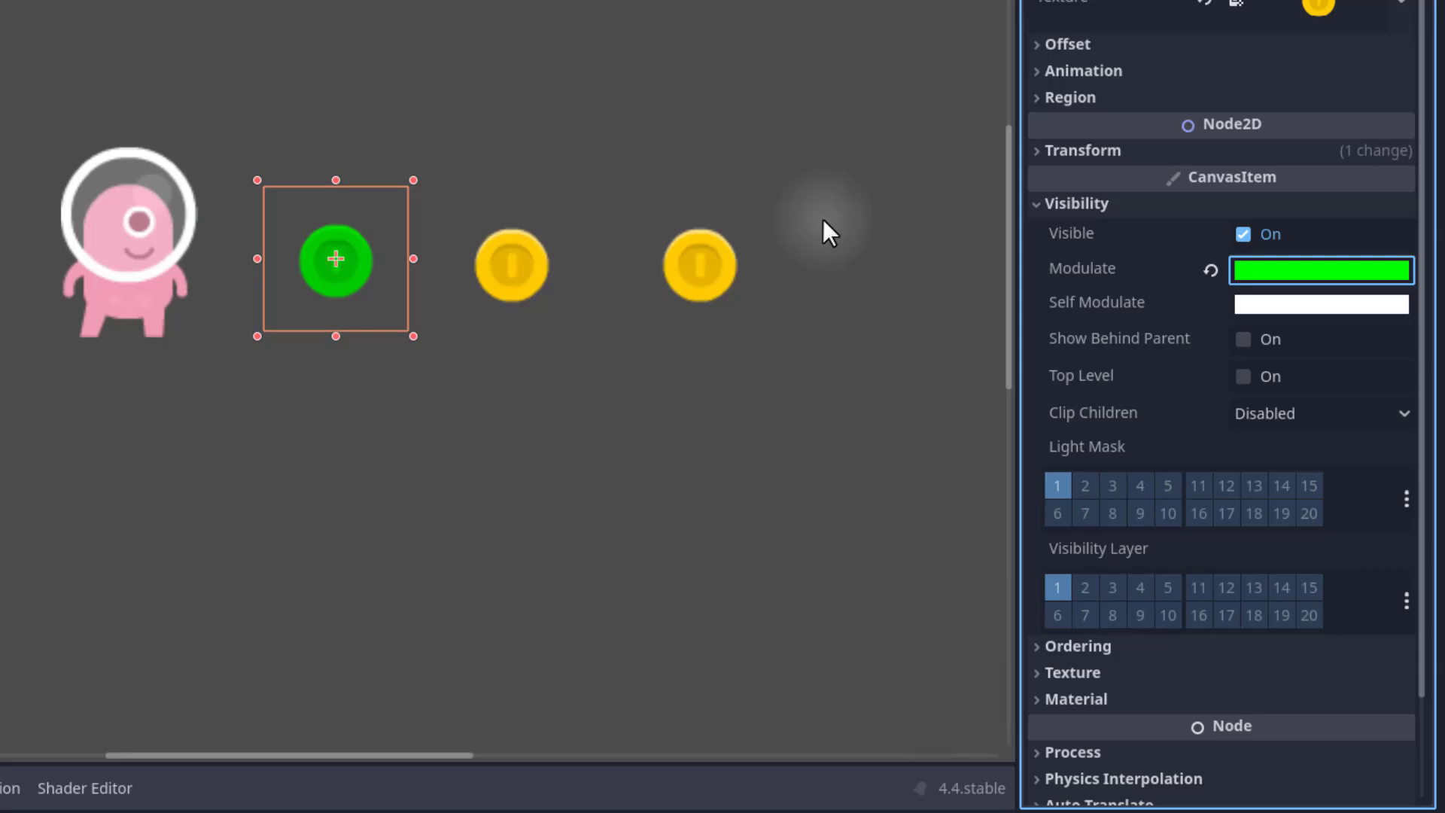
pyautogui.click(333, 309)
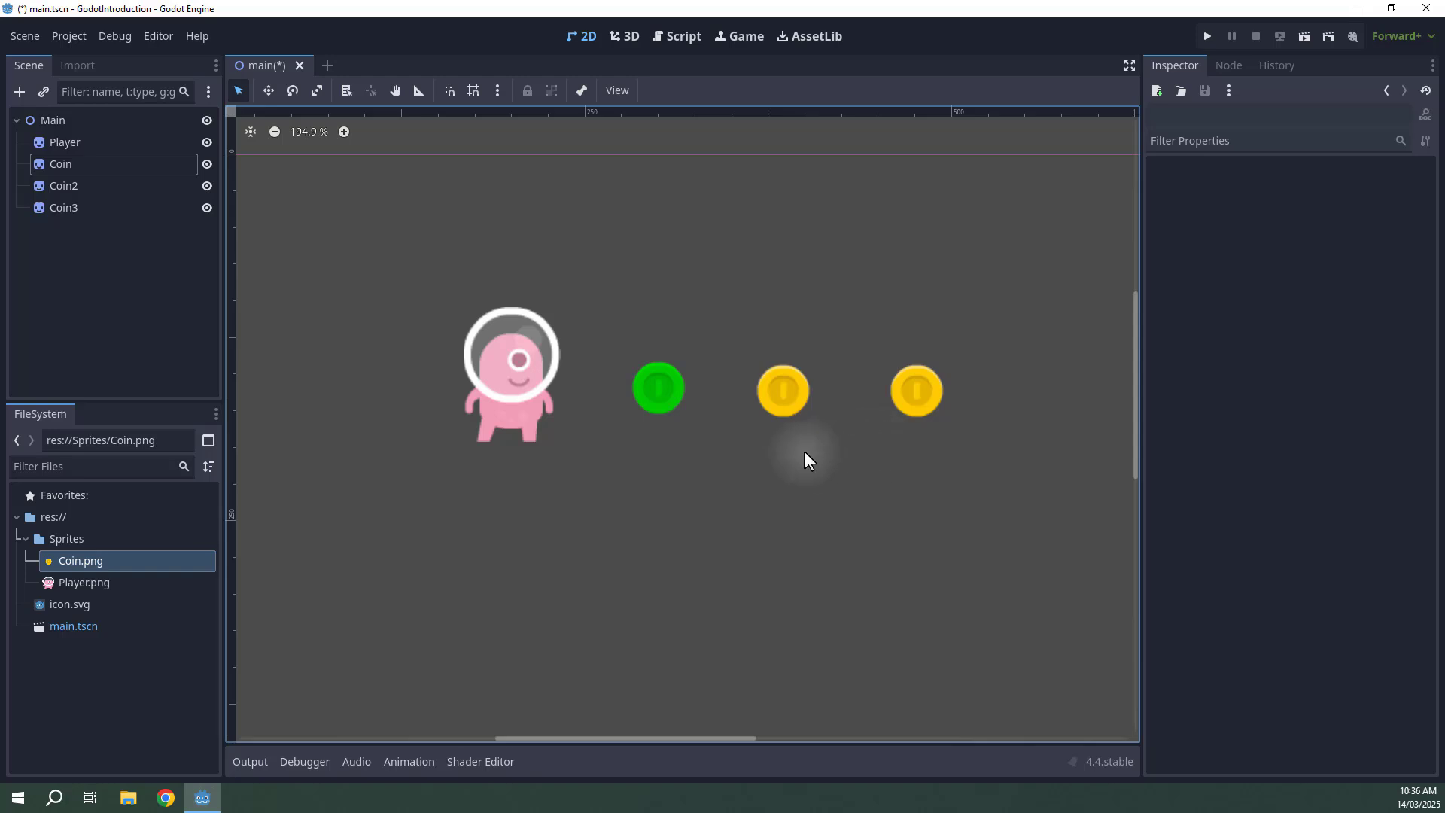
# Tint the second coin green by setting its Modulate colour's RGB values.
pyautogui.click(781, 386)
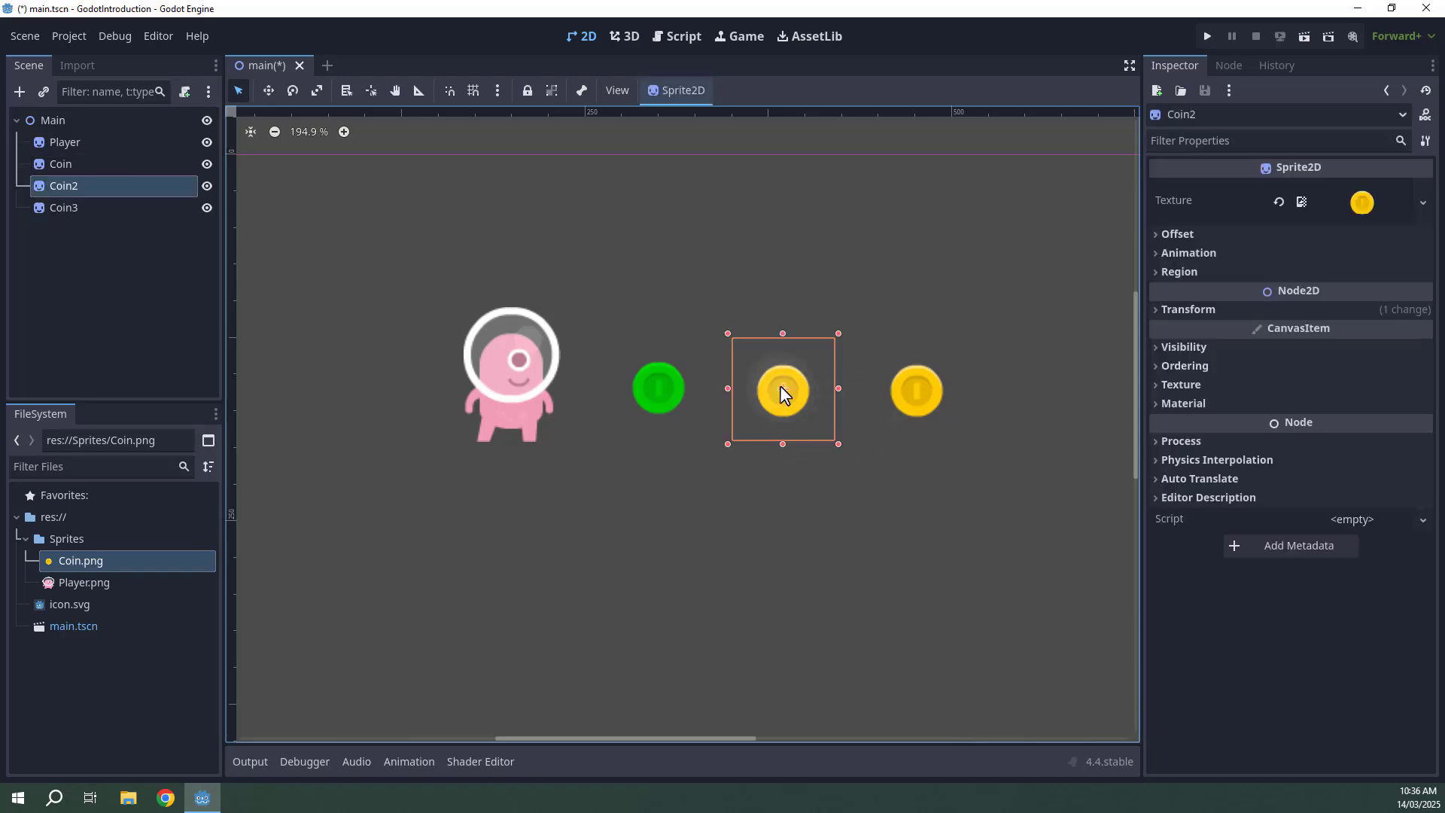
pyautogui.click(1183, 347)
pyautogui.click(1317, 405)
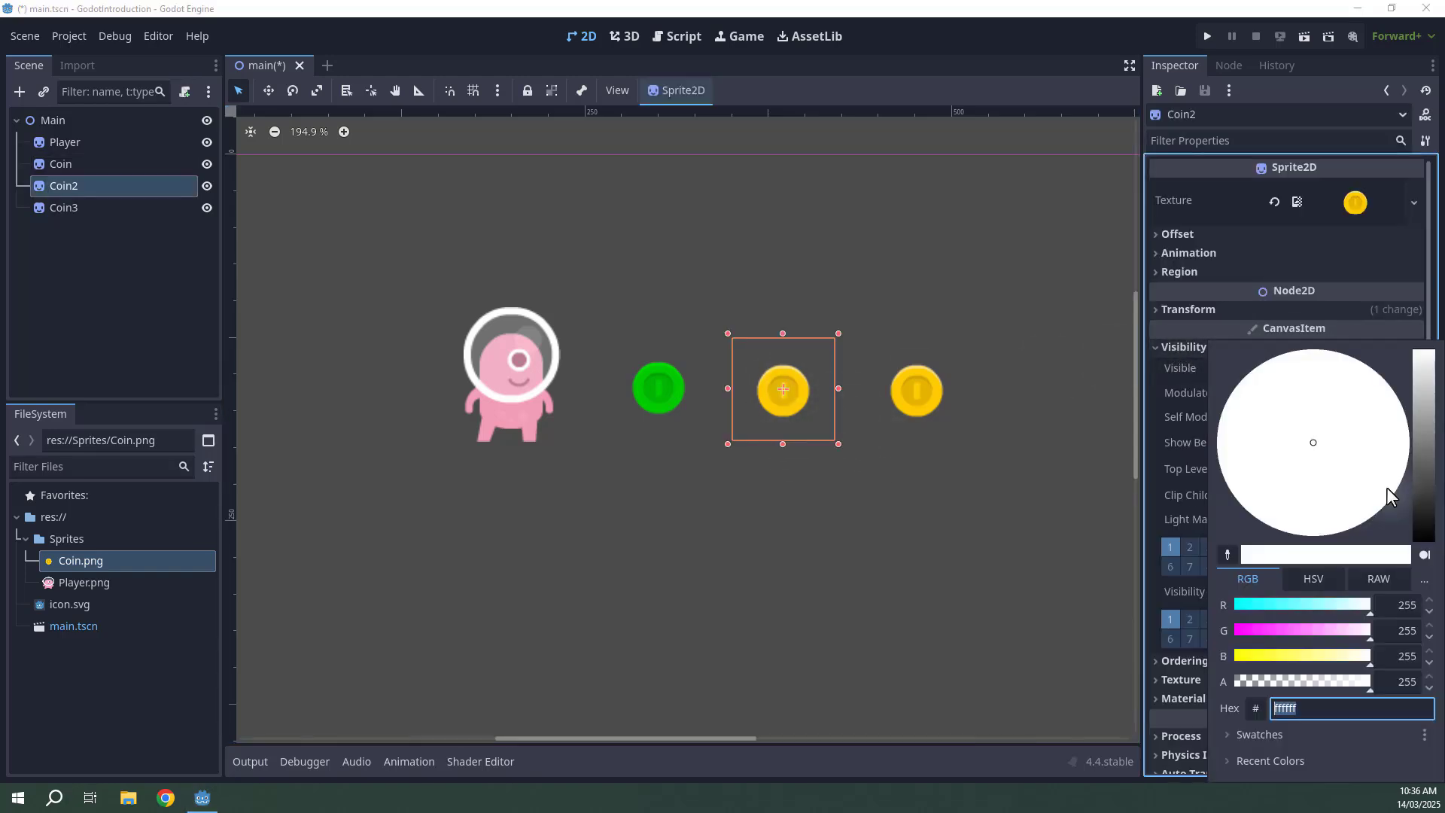
pyautogui.moveTo(1282, 632); pyautogui.dragTo(1370, 630)
pyautogui.click(1283, 607)
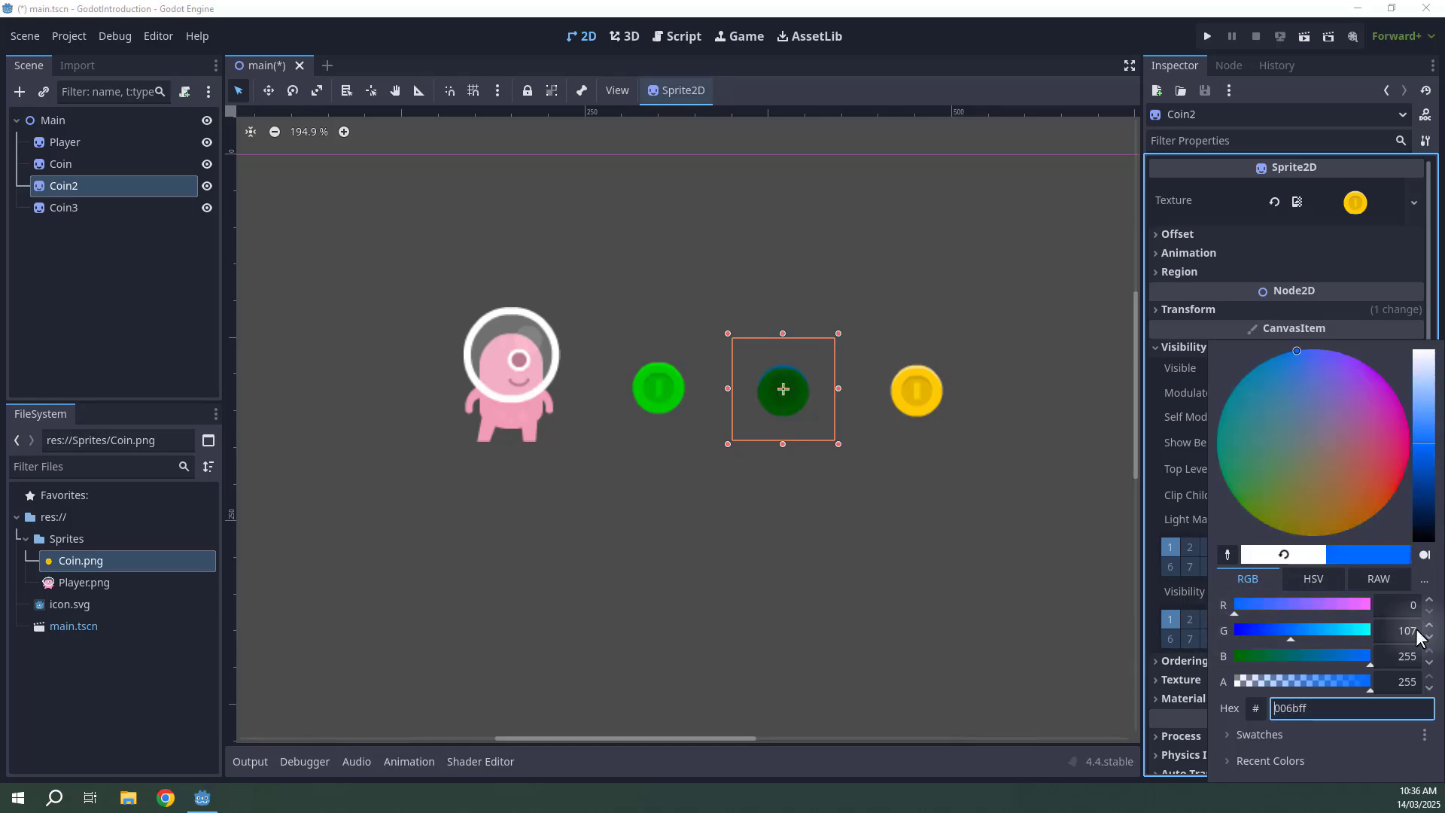
pyautogui.moveTo(1282, 605); pyautogui.dragTo(1234, 605)
pyautogui.moveTo(1293, 656); pyautogui.dragTo(956, 518)
pyautogui.click(986, 488)
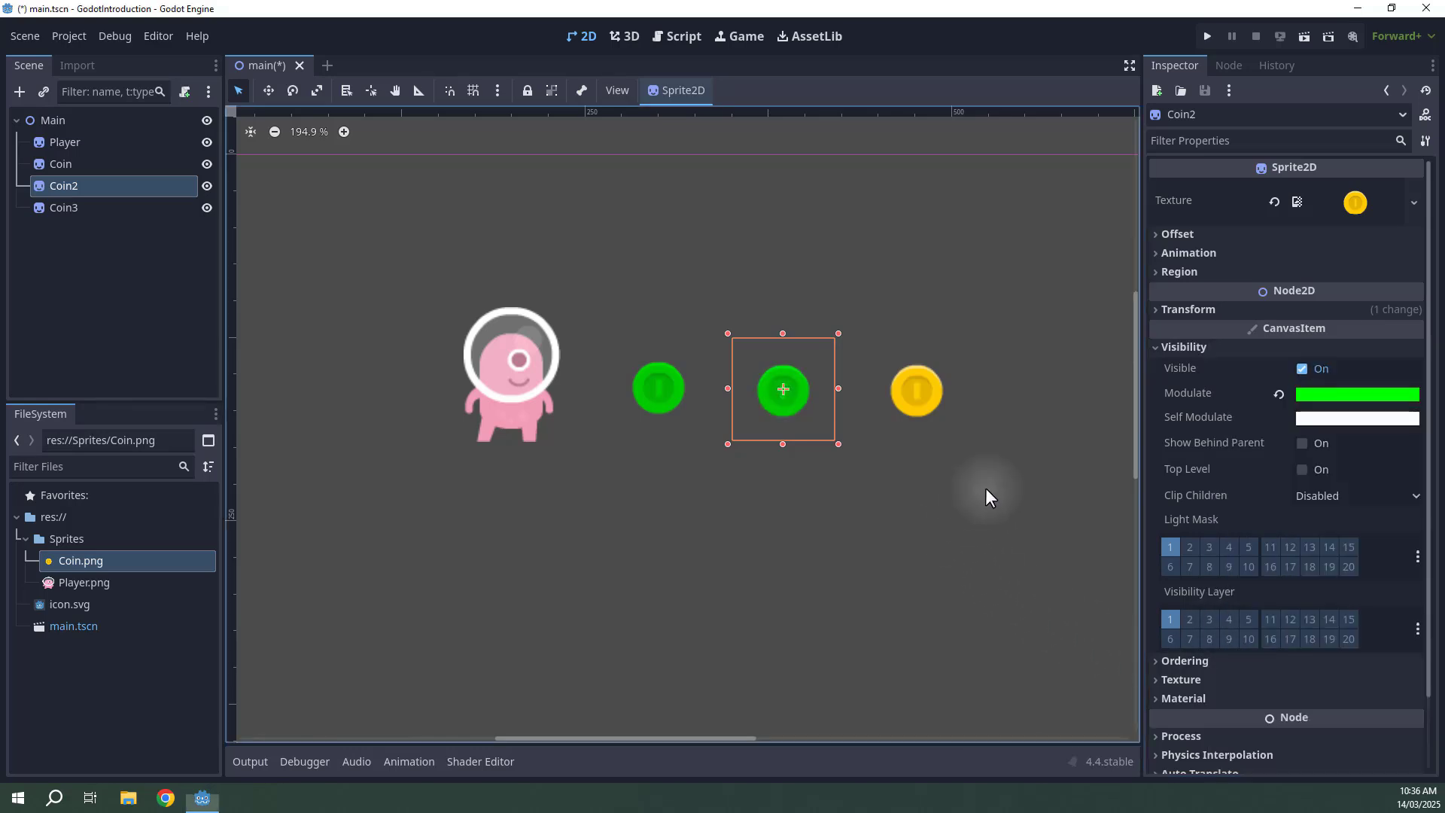
# Select each coin in turn to compare their properties.
pyautogui.click(909, 385)
pyautogui.click(1174, 347)
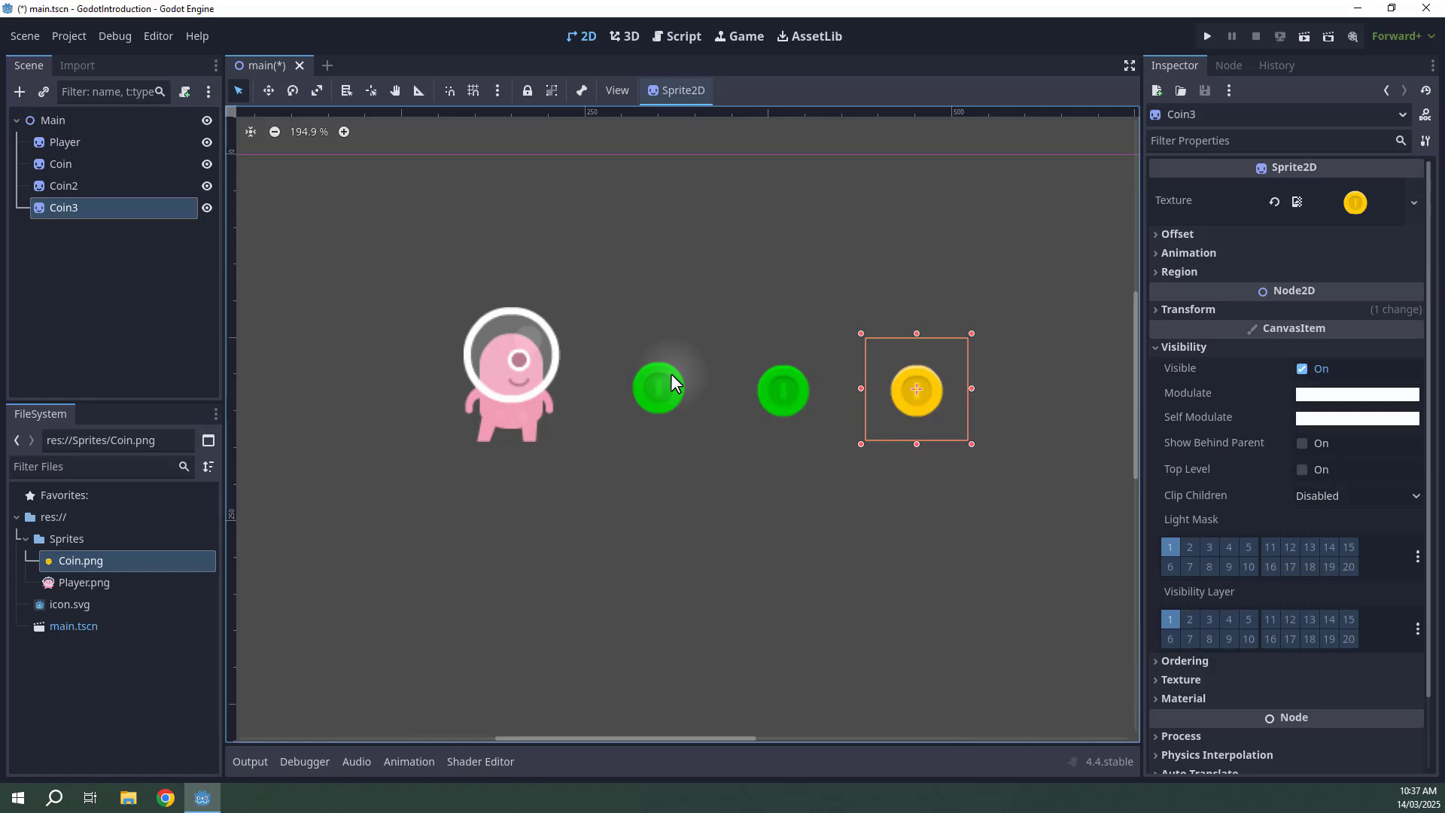
pyautogui.click(804, 286)
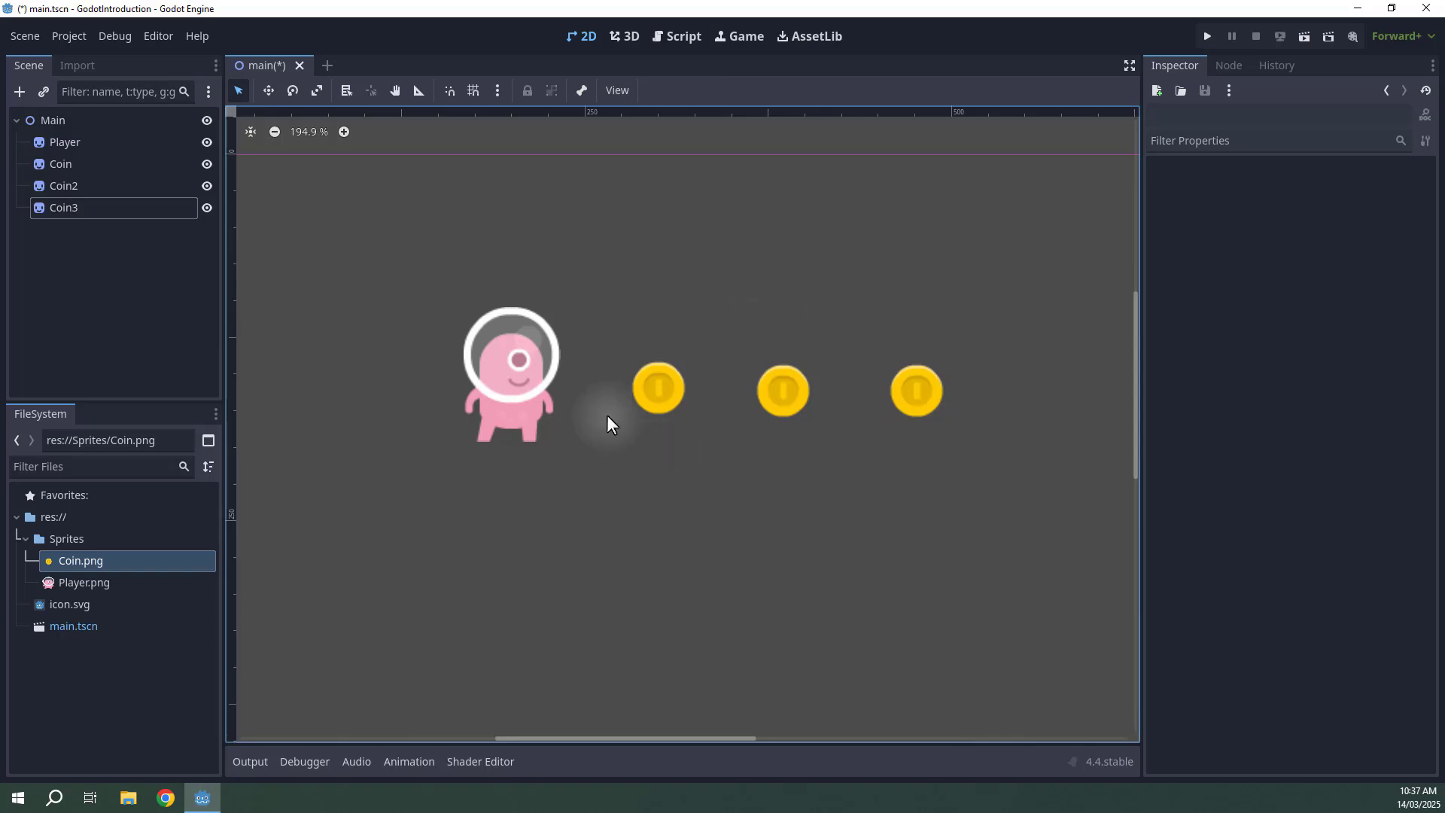
pyautogui.click(647, 404)
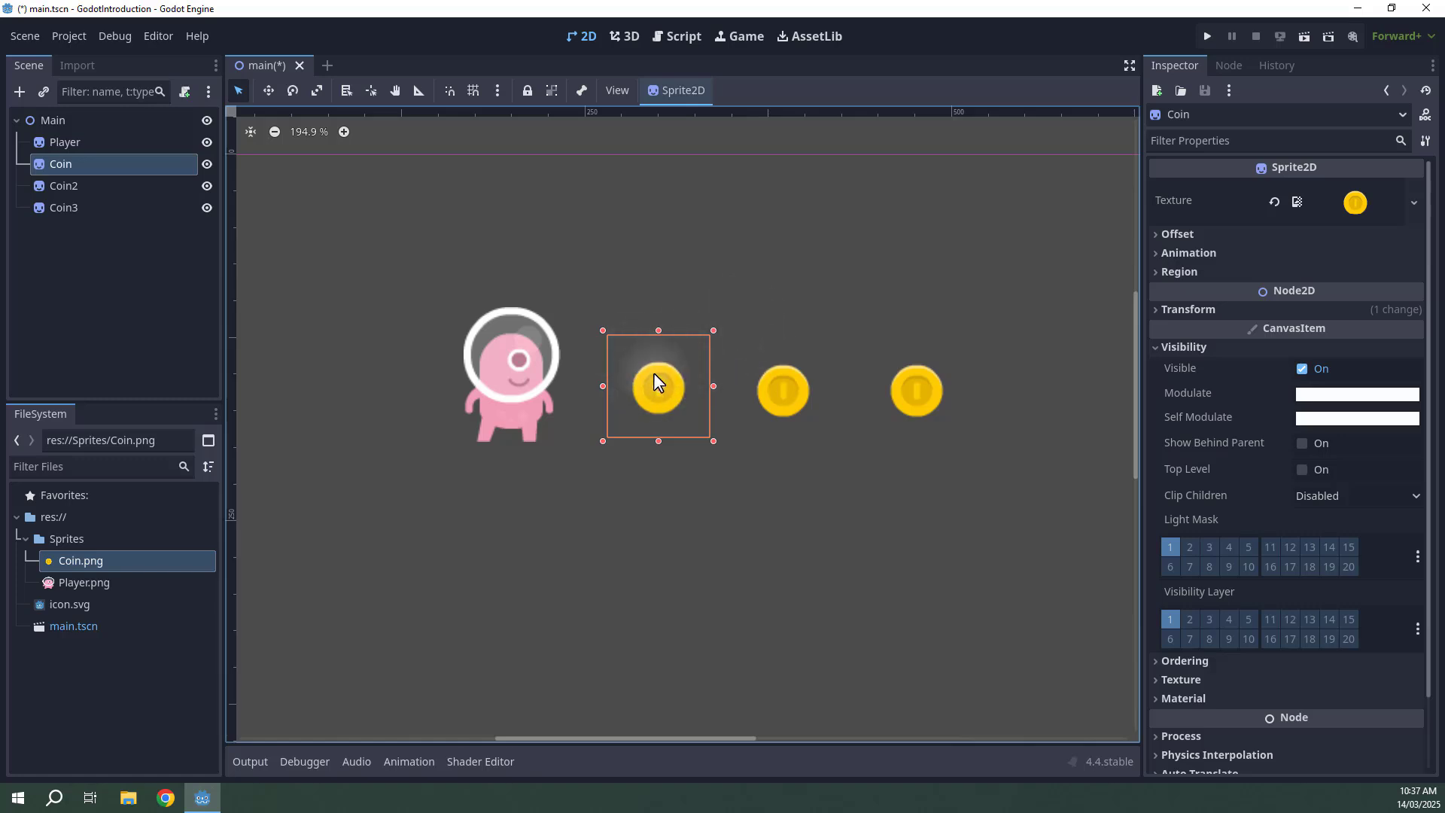
pyautogui.click(773, 382)
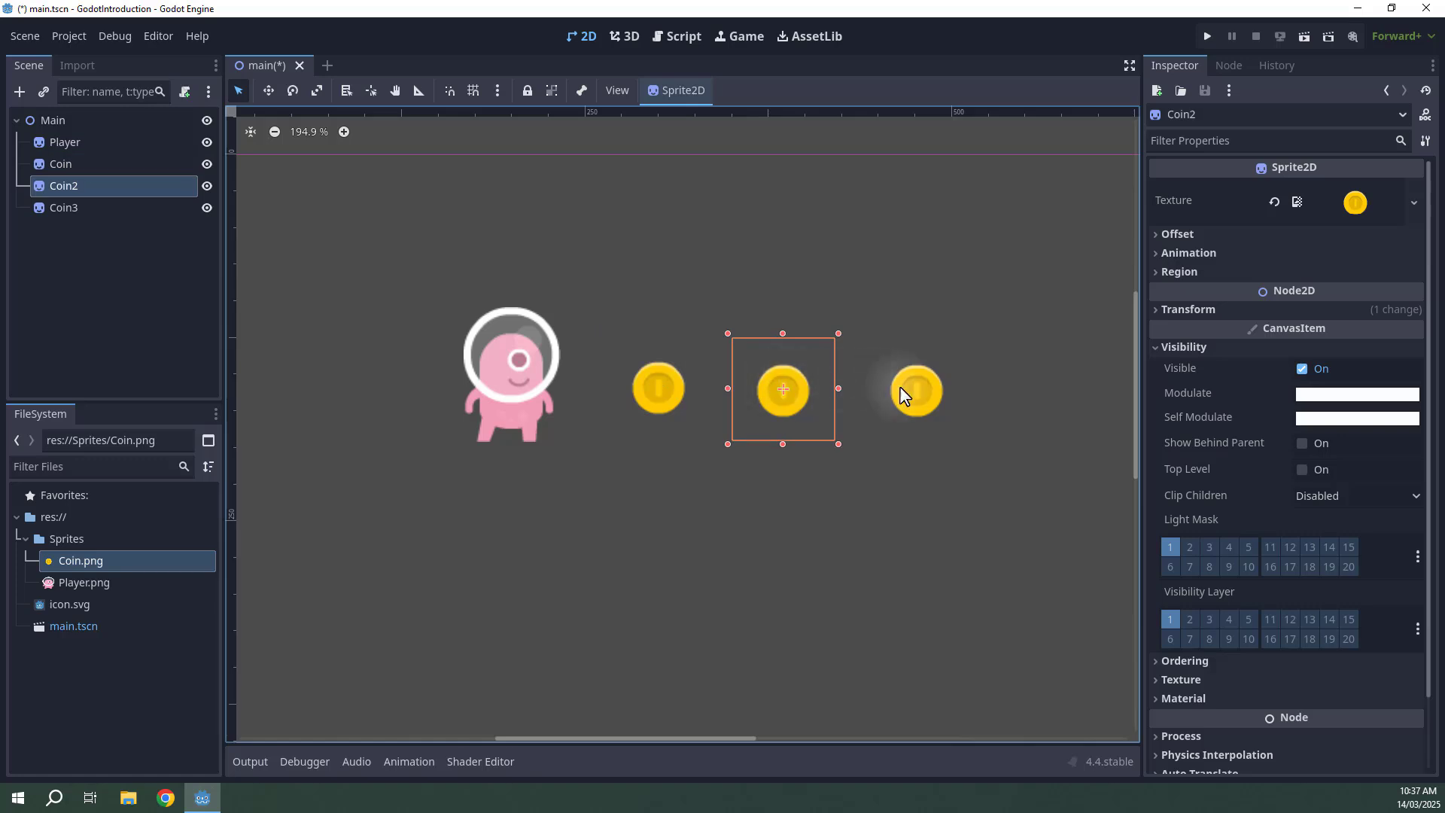
pyautogui.click(915, 386)
pyautogui.click(775, 388)
pyautogui.click(667, 387)
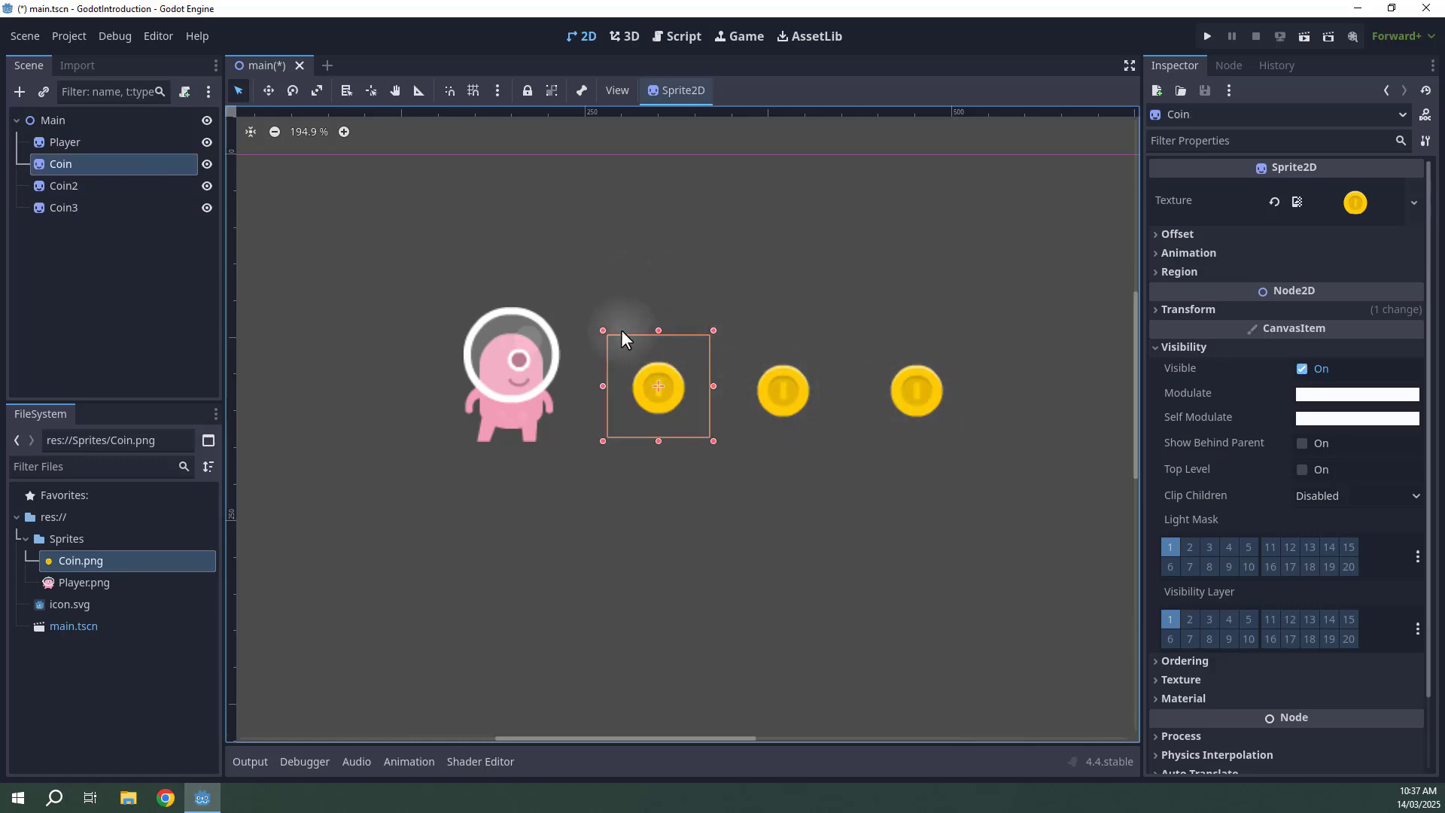
# Delete the Coin2 and Coin3 nodes from the scene.
pyautogui.click(90, 188)
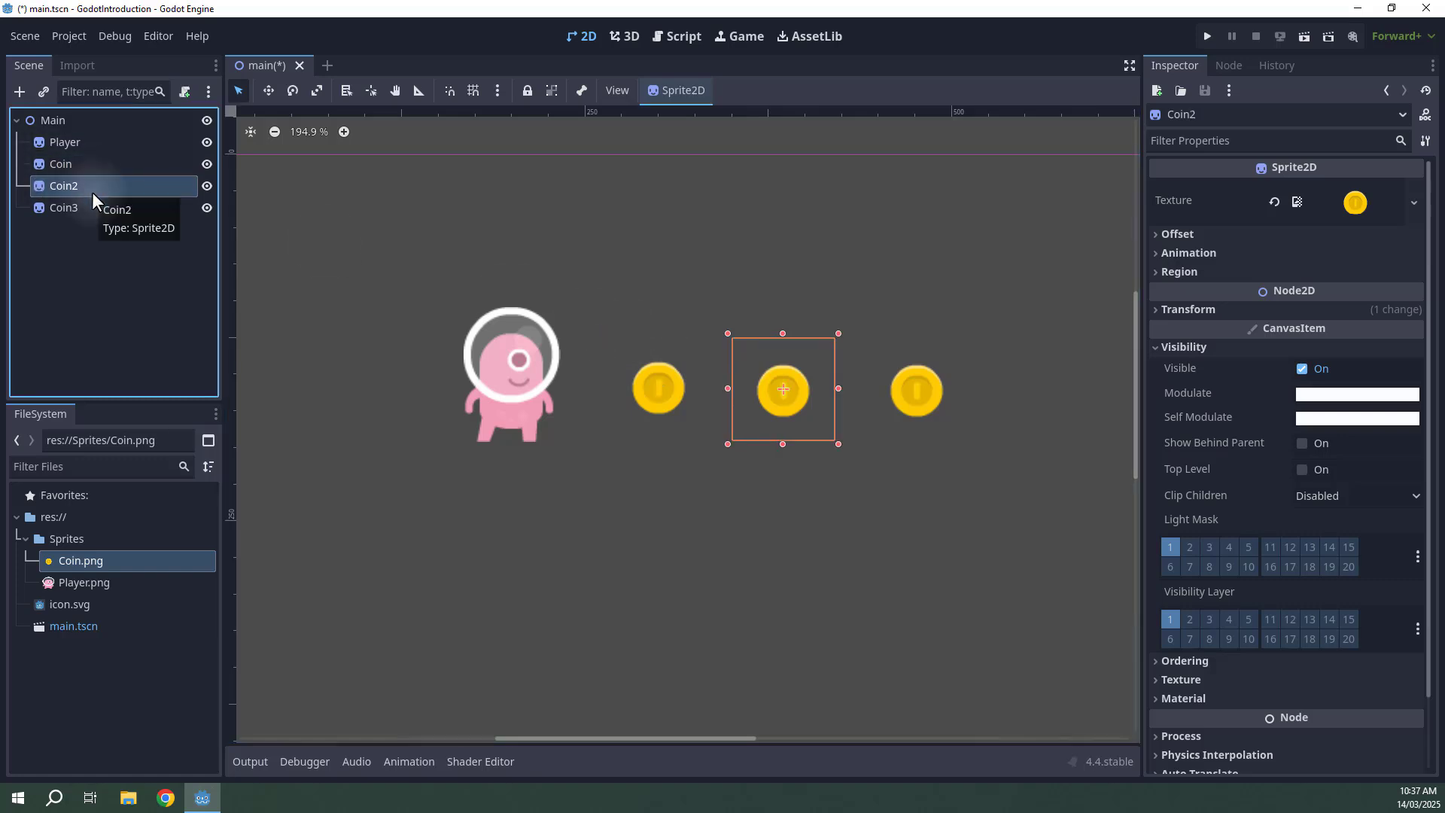
pyautogui.press('Delete')
pyautogui.press('Return')
pyautogui.click(63, 189)
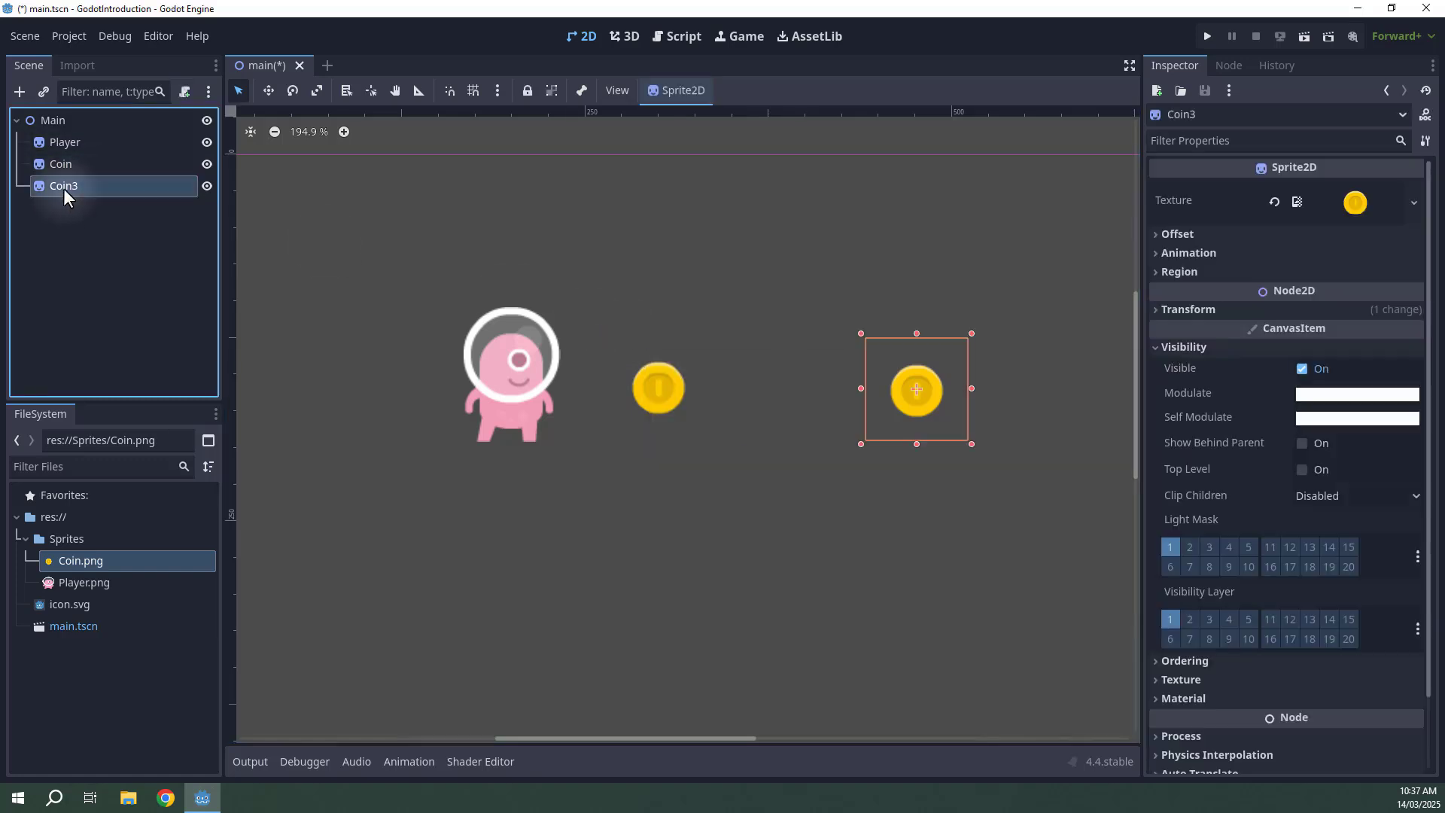
pyautogui.press('Delete')
pyautogui.press('Return')
# Save the Coin node as its own scene named coin.tscn in the project root.
pyautogui.click(72, 162)
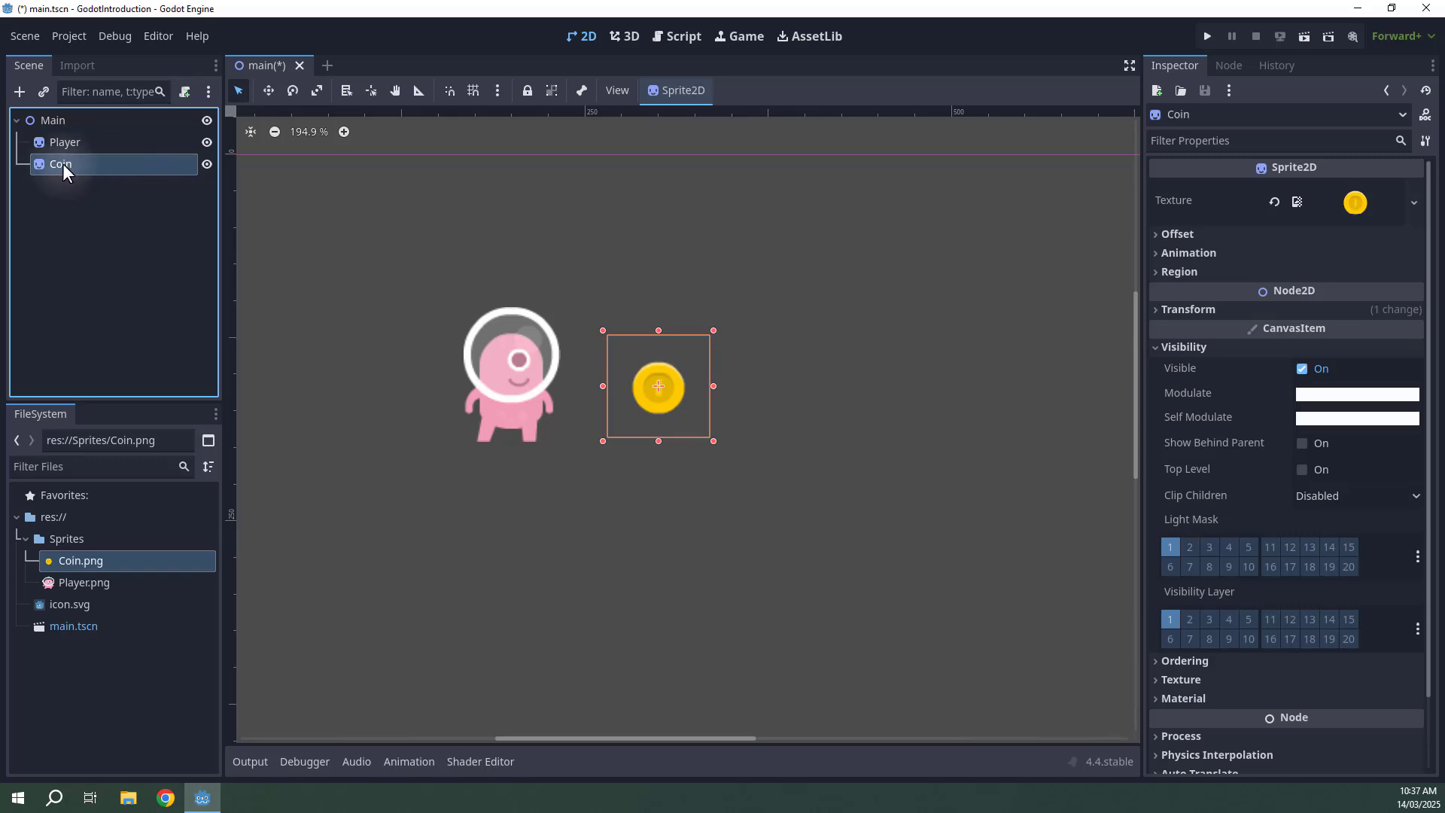
pyautogui.rightClick(62, 164)
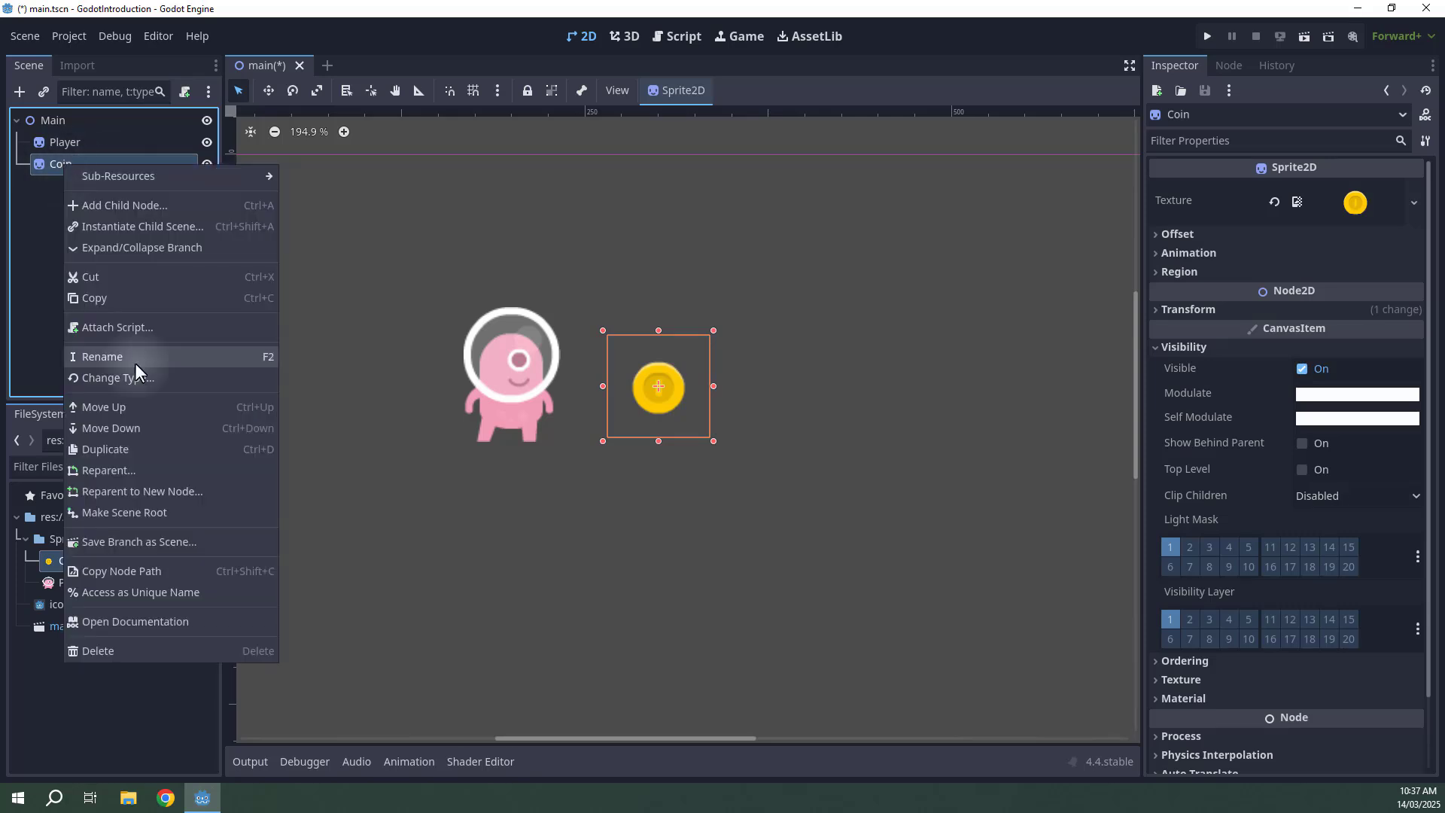
pyautogui.click(130, 540)
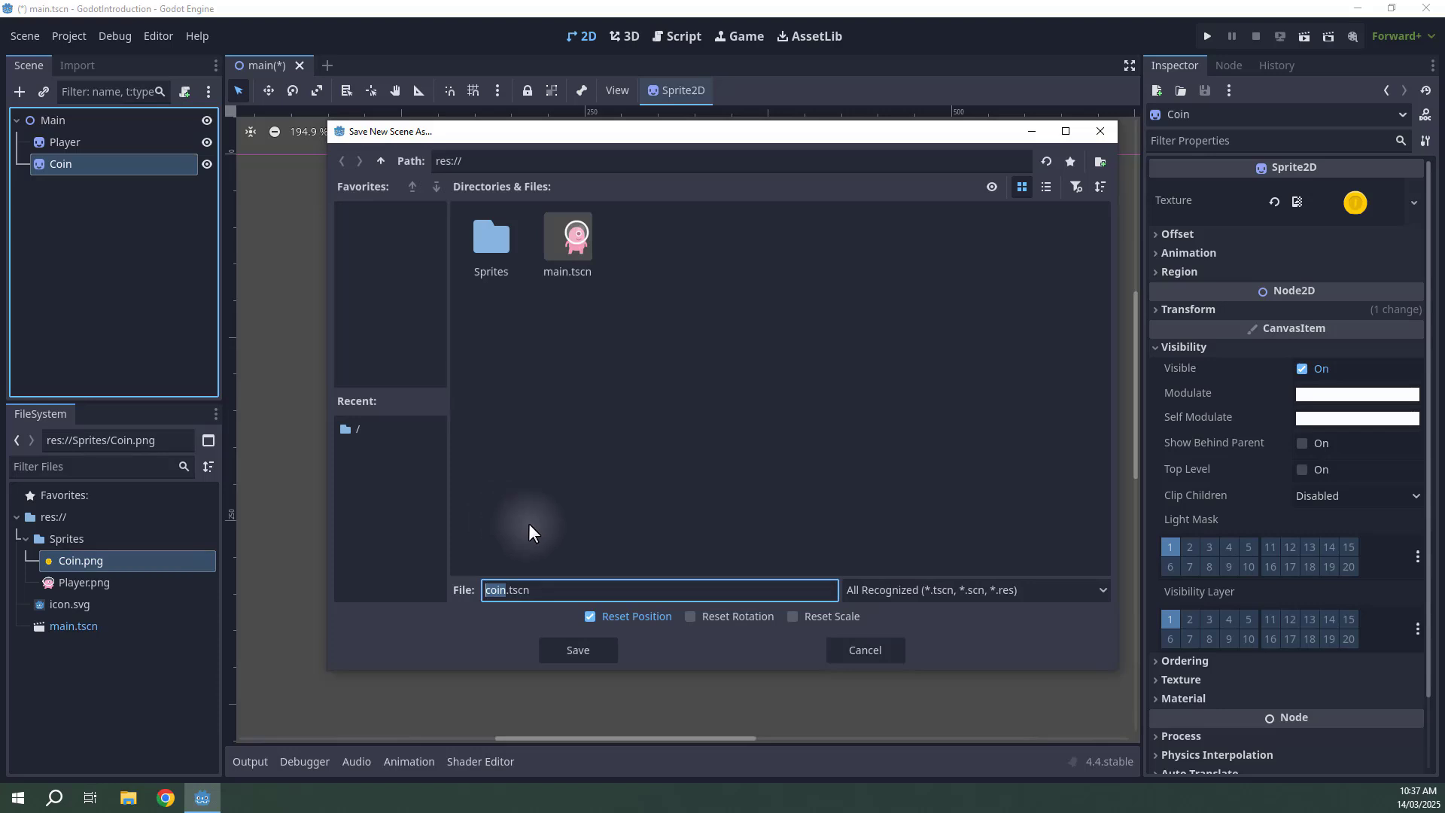
pyautogui.click(513, 590)
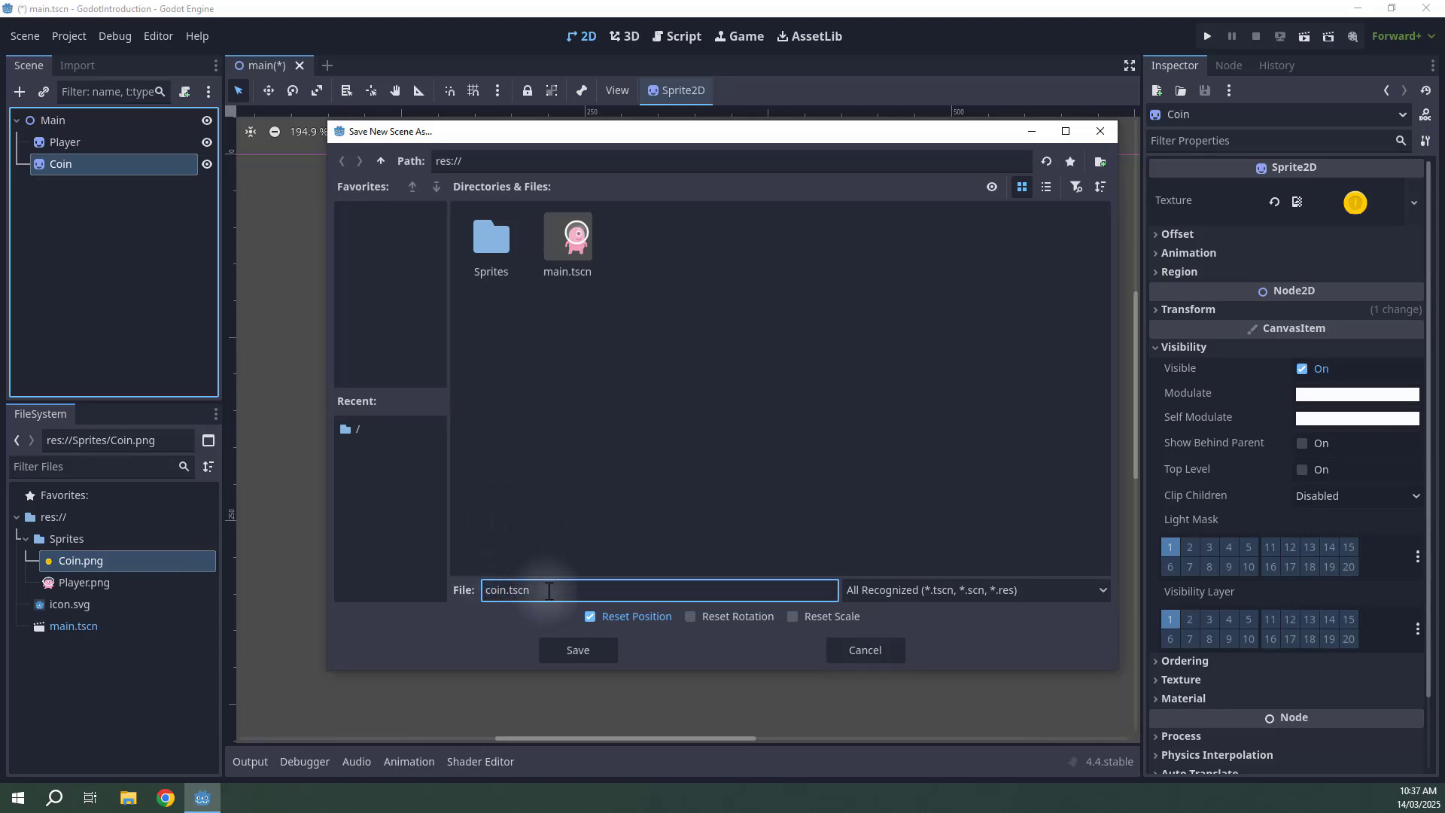
pyautogui.click(569, 652)
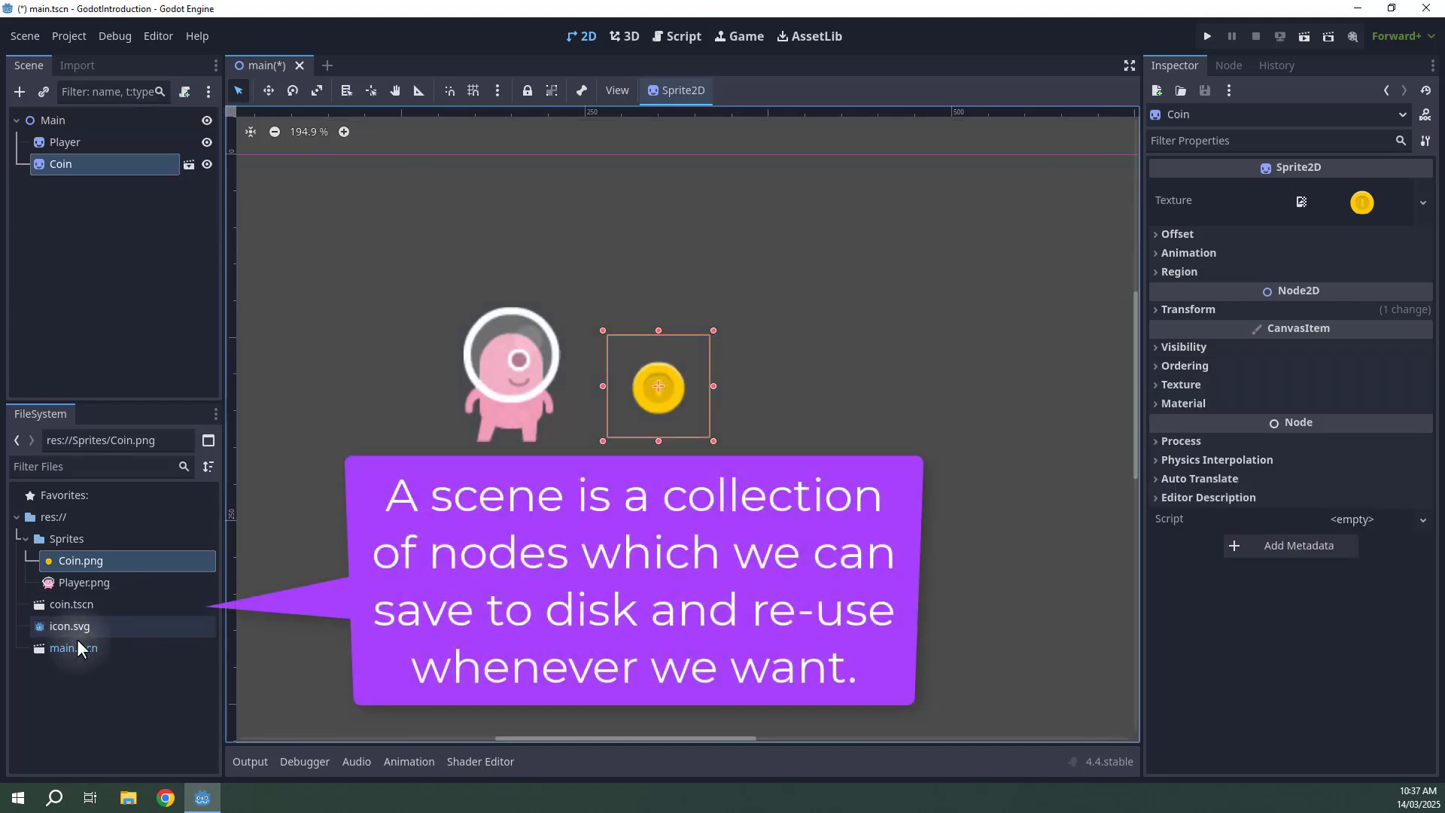
# Duplicate the Coin instance three times and space the copies in a row to its right.
pyautogui.click(70, 606)
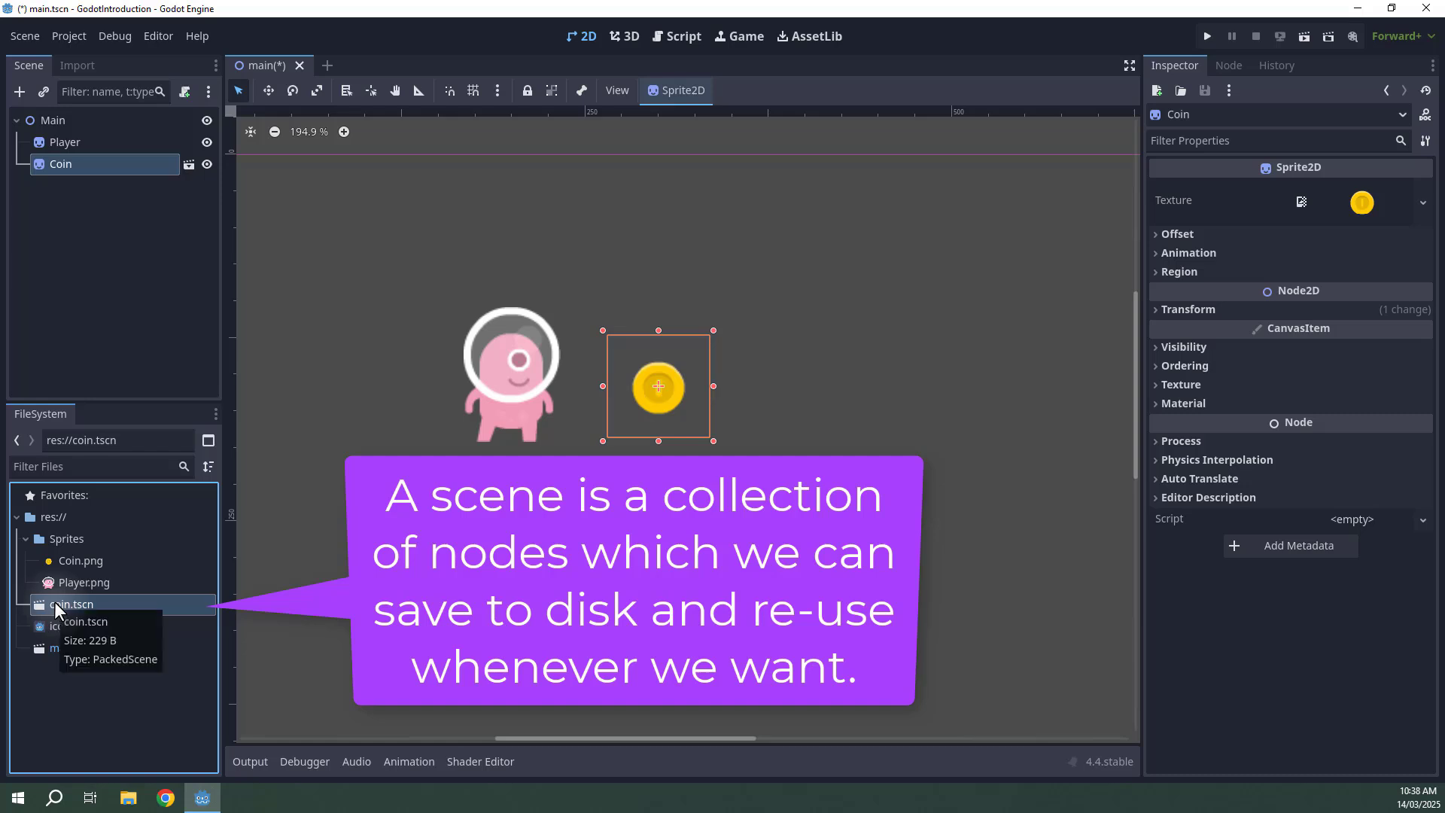
pyautogui.click(78, 200)
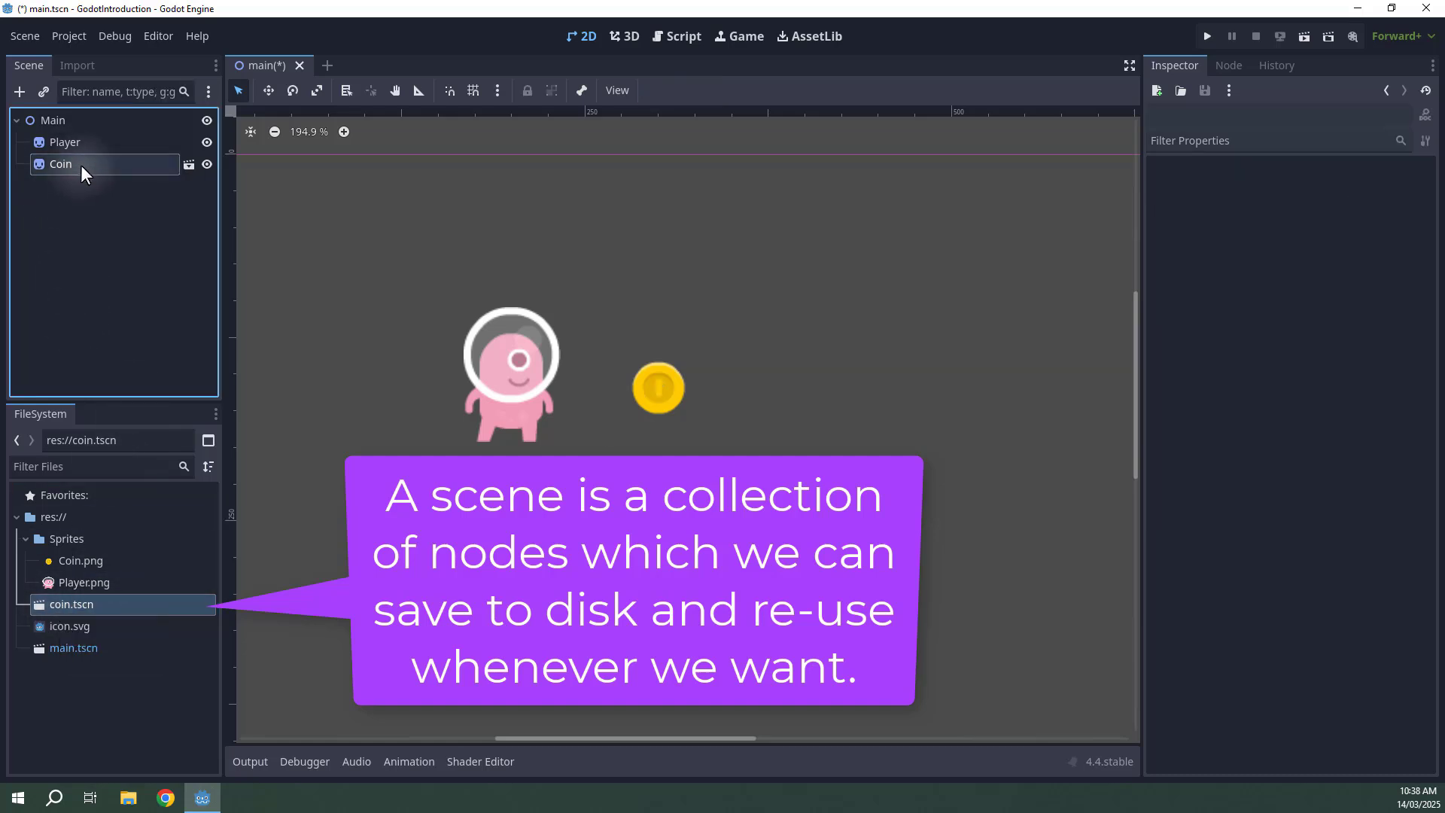
pyautogui.click(80, 165)
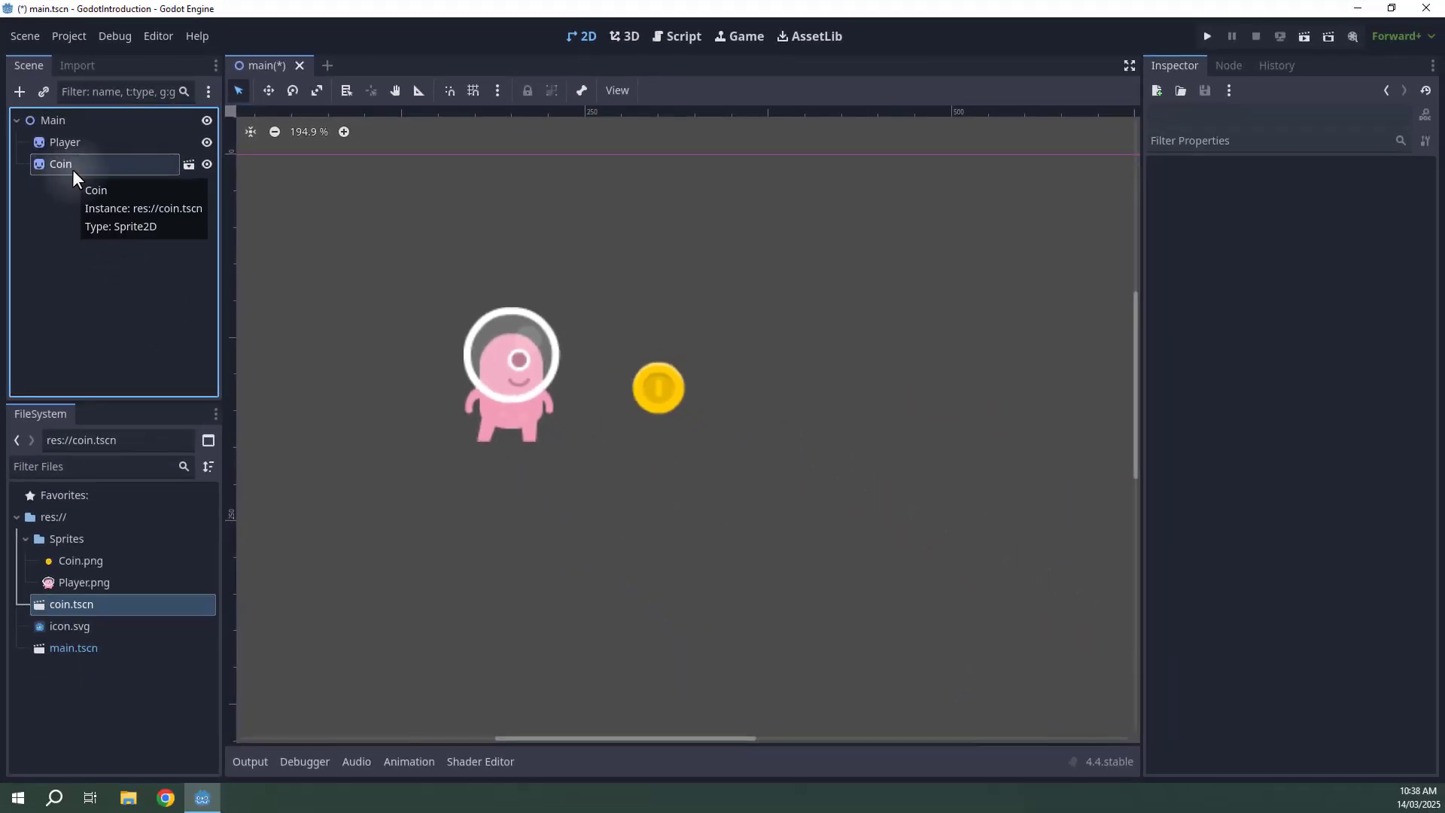
pyautogui.click(72, 170)
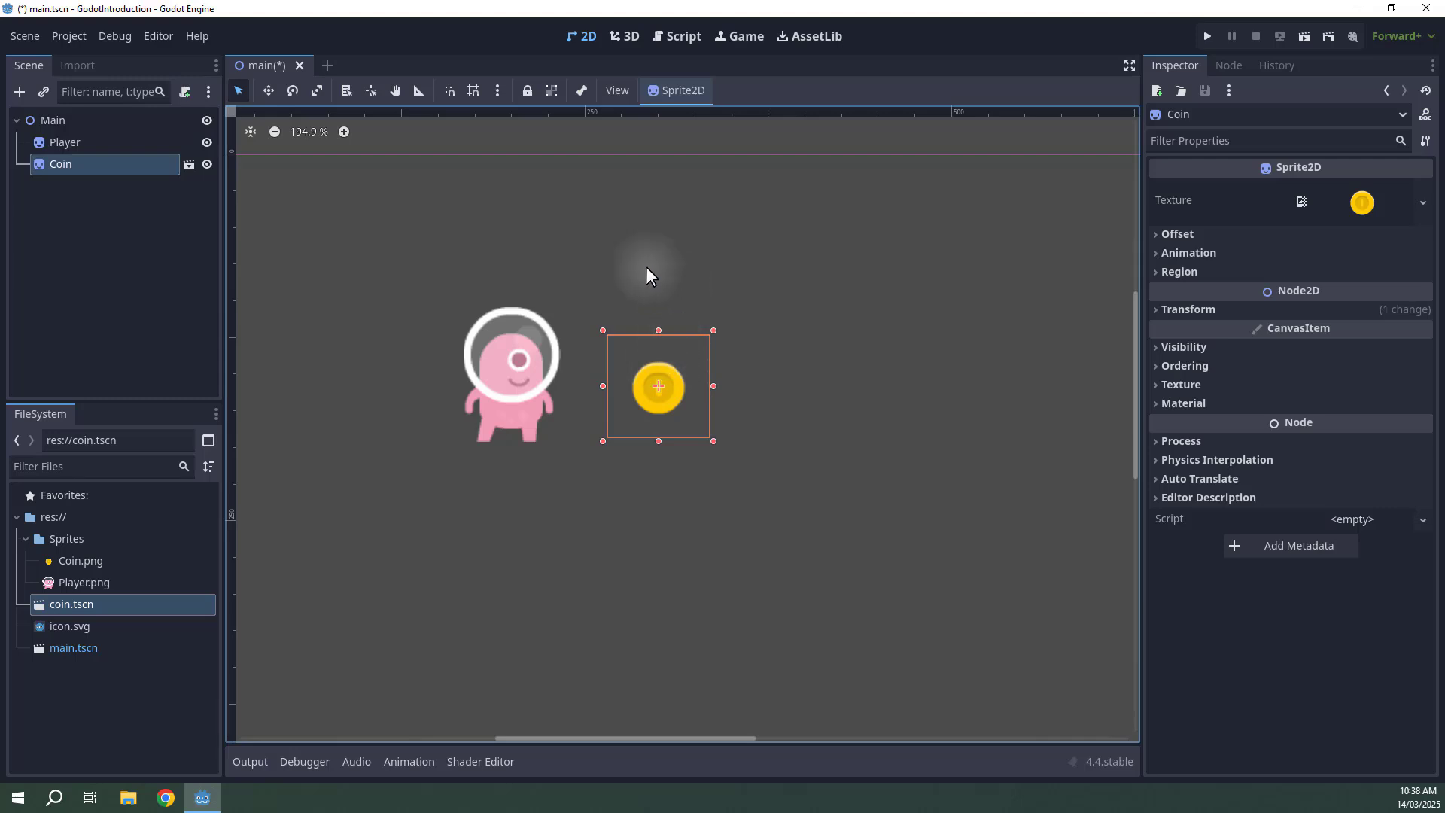
pyautogui.hotkey('ctrl', 'd')
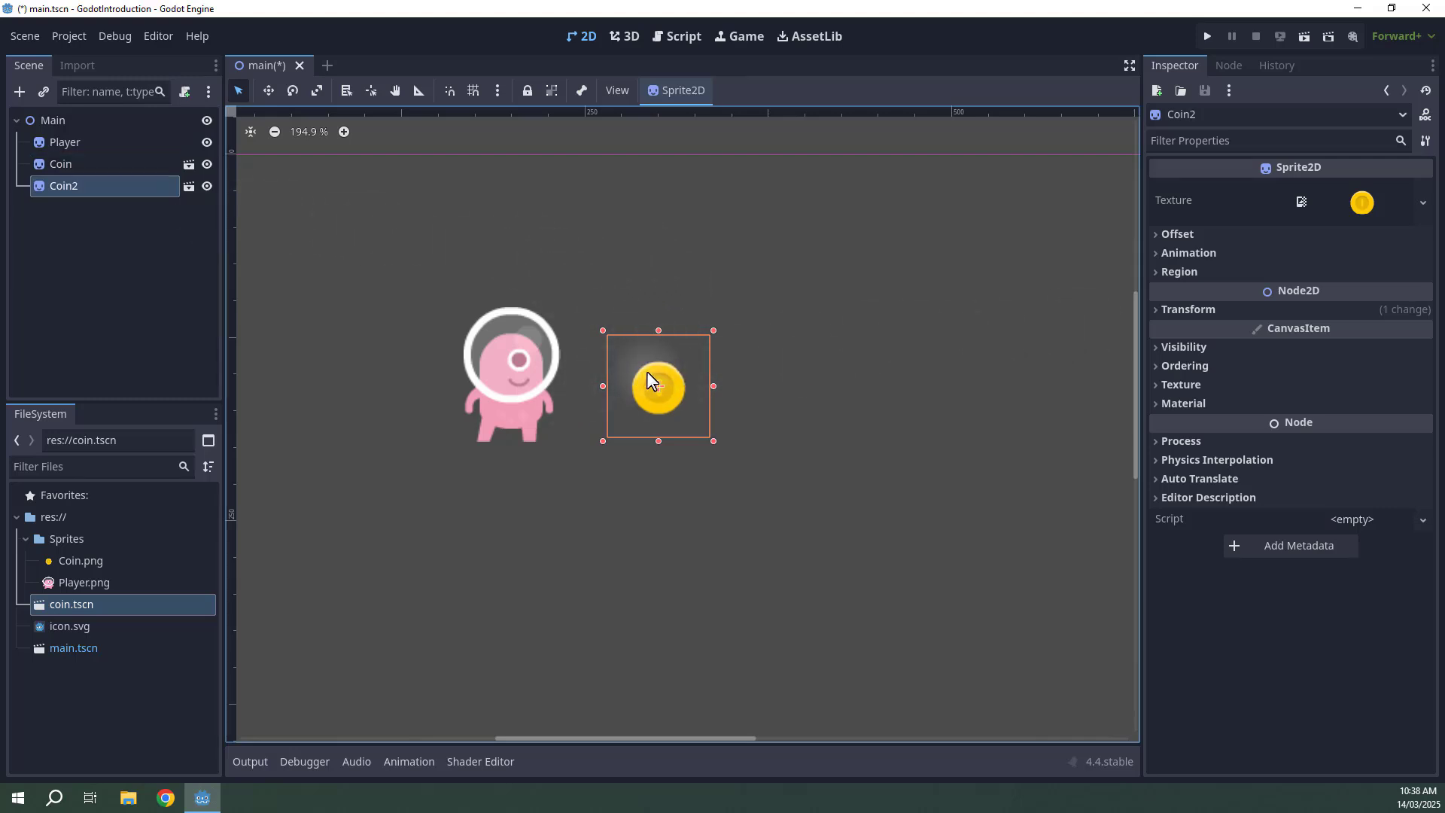
pyautogui.moveTo(648, 372); pyautogui.dragTo(1007, 376)
pyautogui.hotkey('ctrl', 'd')
pyautogui.hotkey('ctrl', 'd')
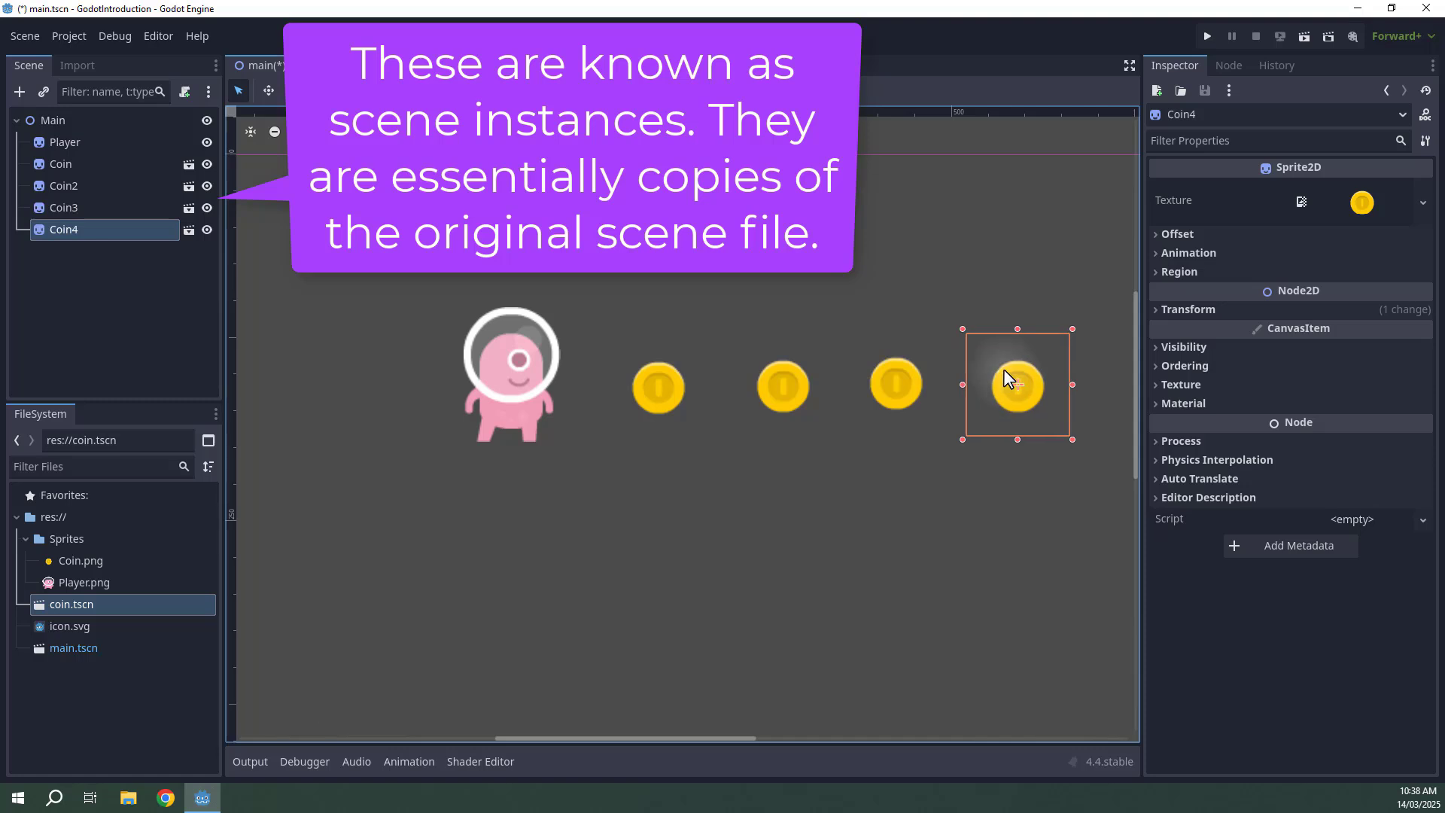
pyautogui.moveTo(1004, 369); pyautogui.dragTo(885, 374, button='middle')
# Select each coin instance, then open the coin.tscn scene and return to the main scene.
pyautogui.click(179, 279)
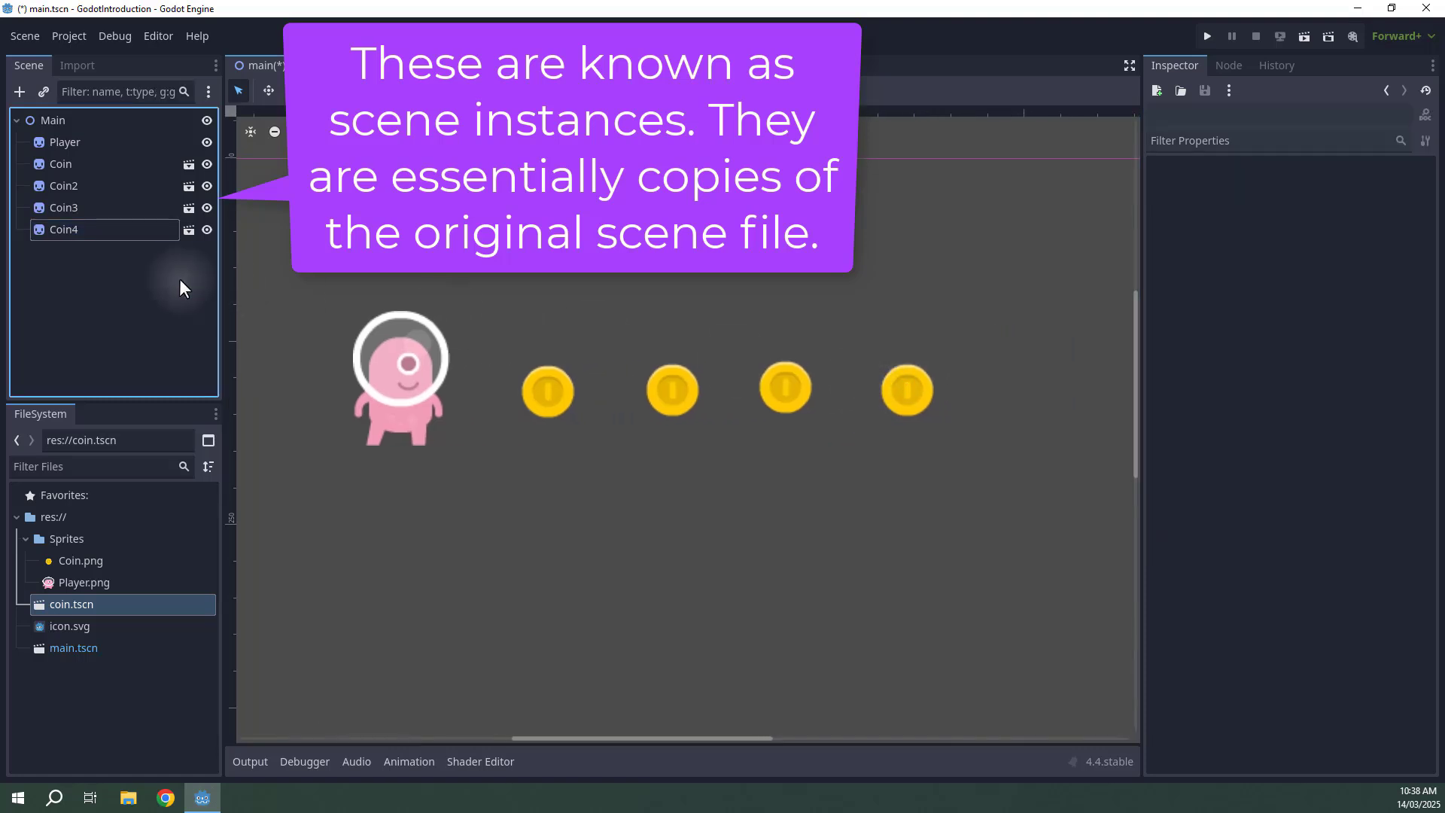
pyautogui.click(536, 388)
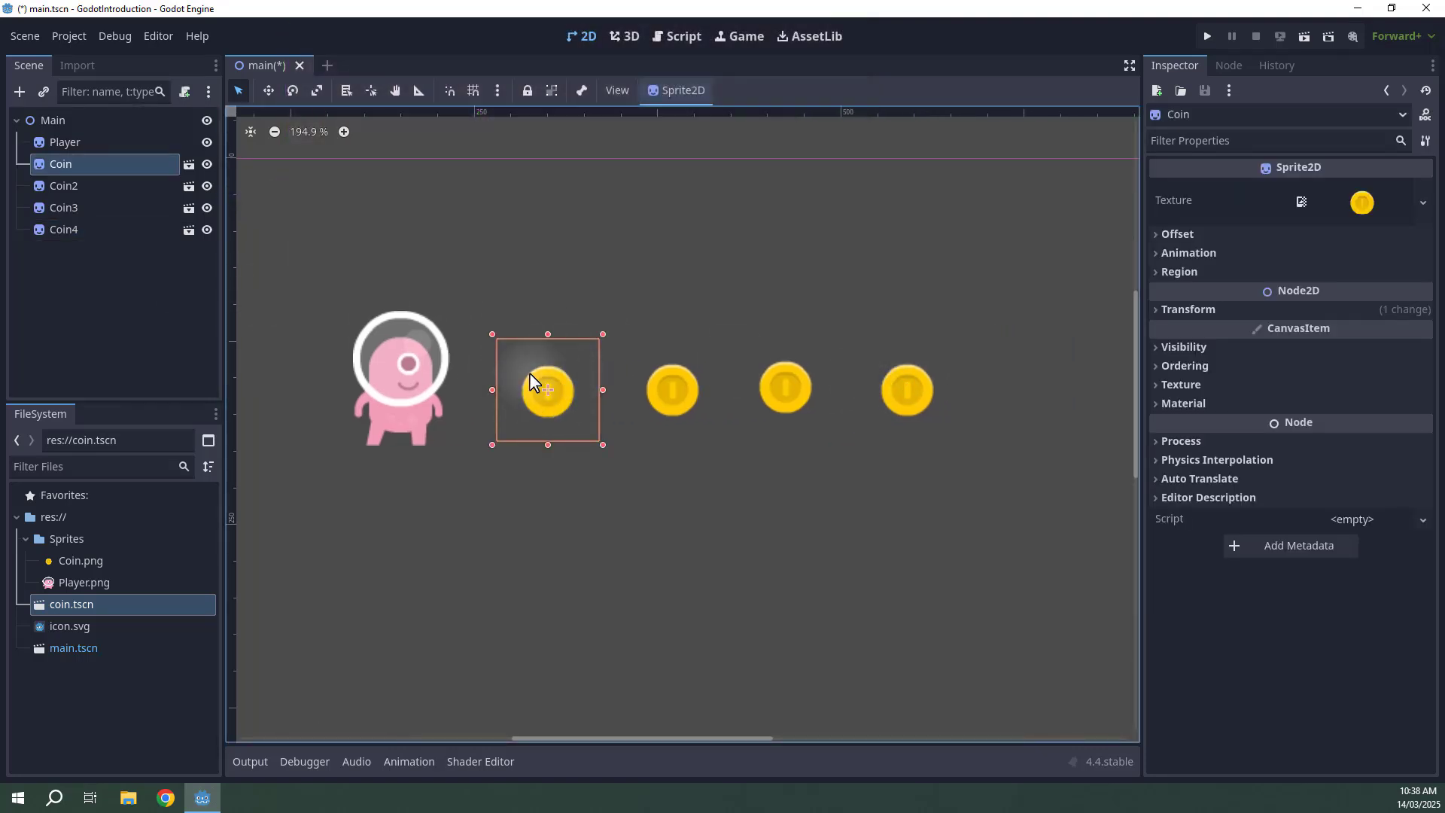
pyautogui.click(672, 391)
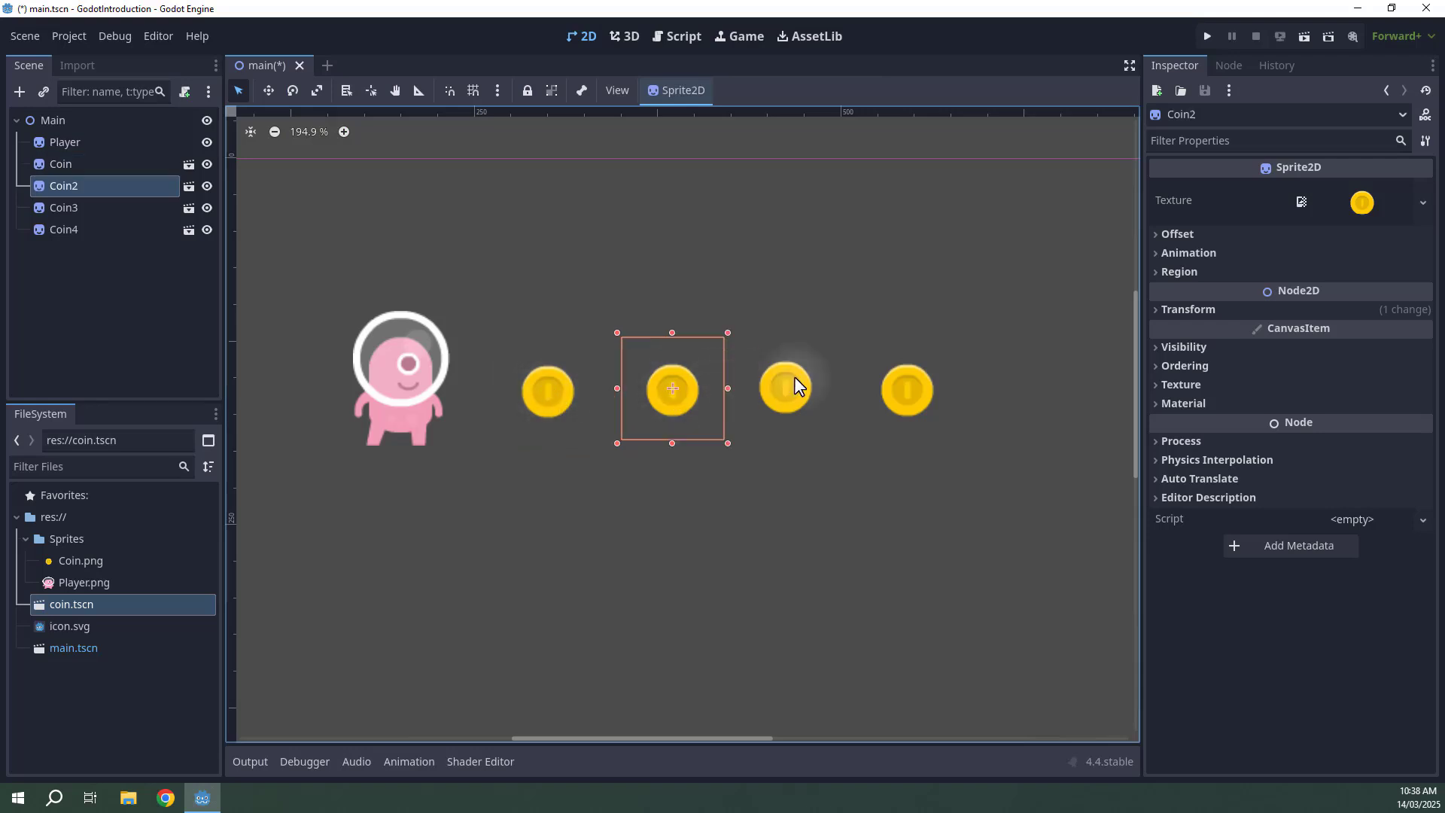
pyautogui.click(788, 382)
pyautogui.click(914, 380)
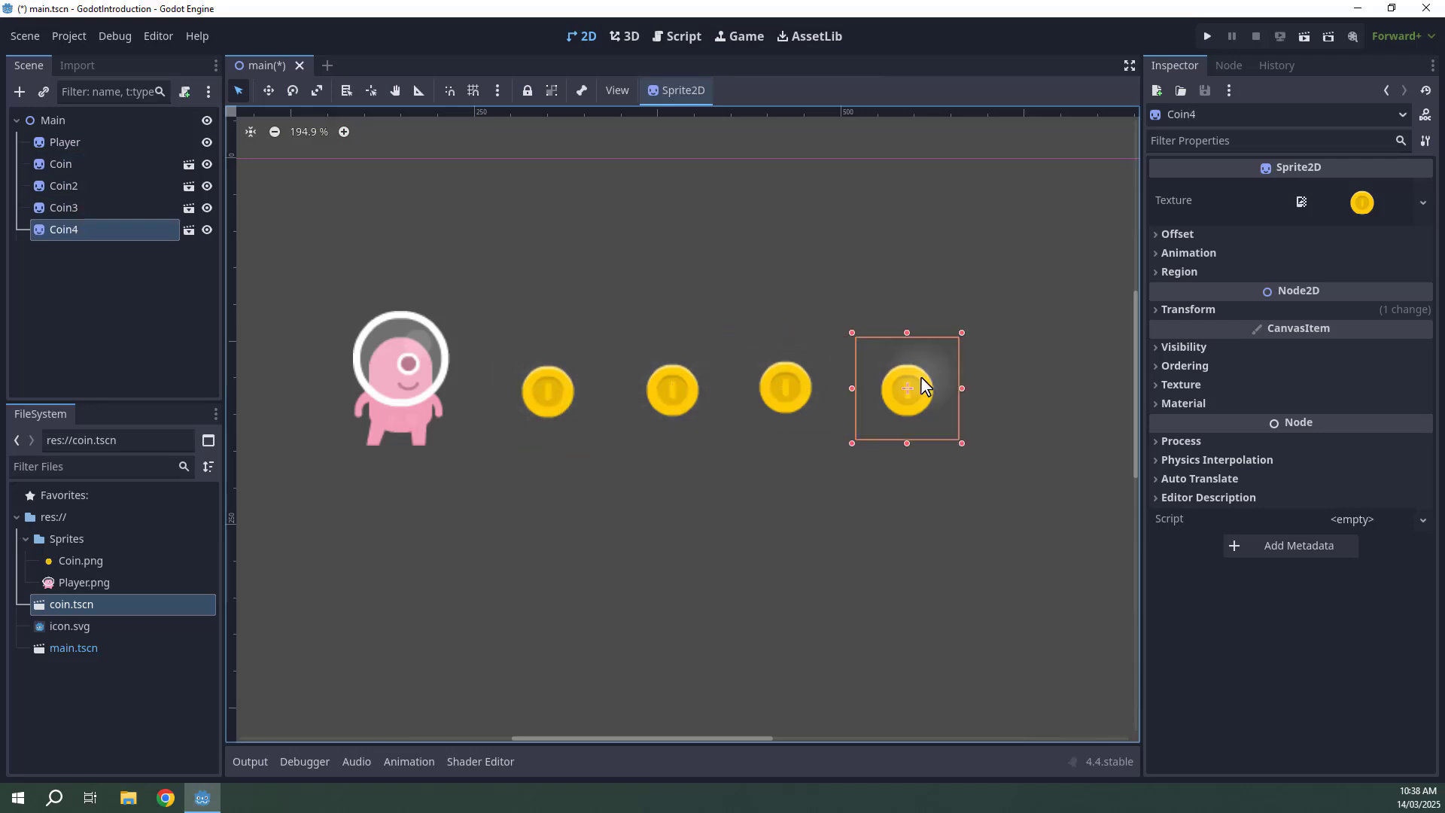
pyautogui.click(548, 397)
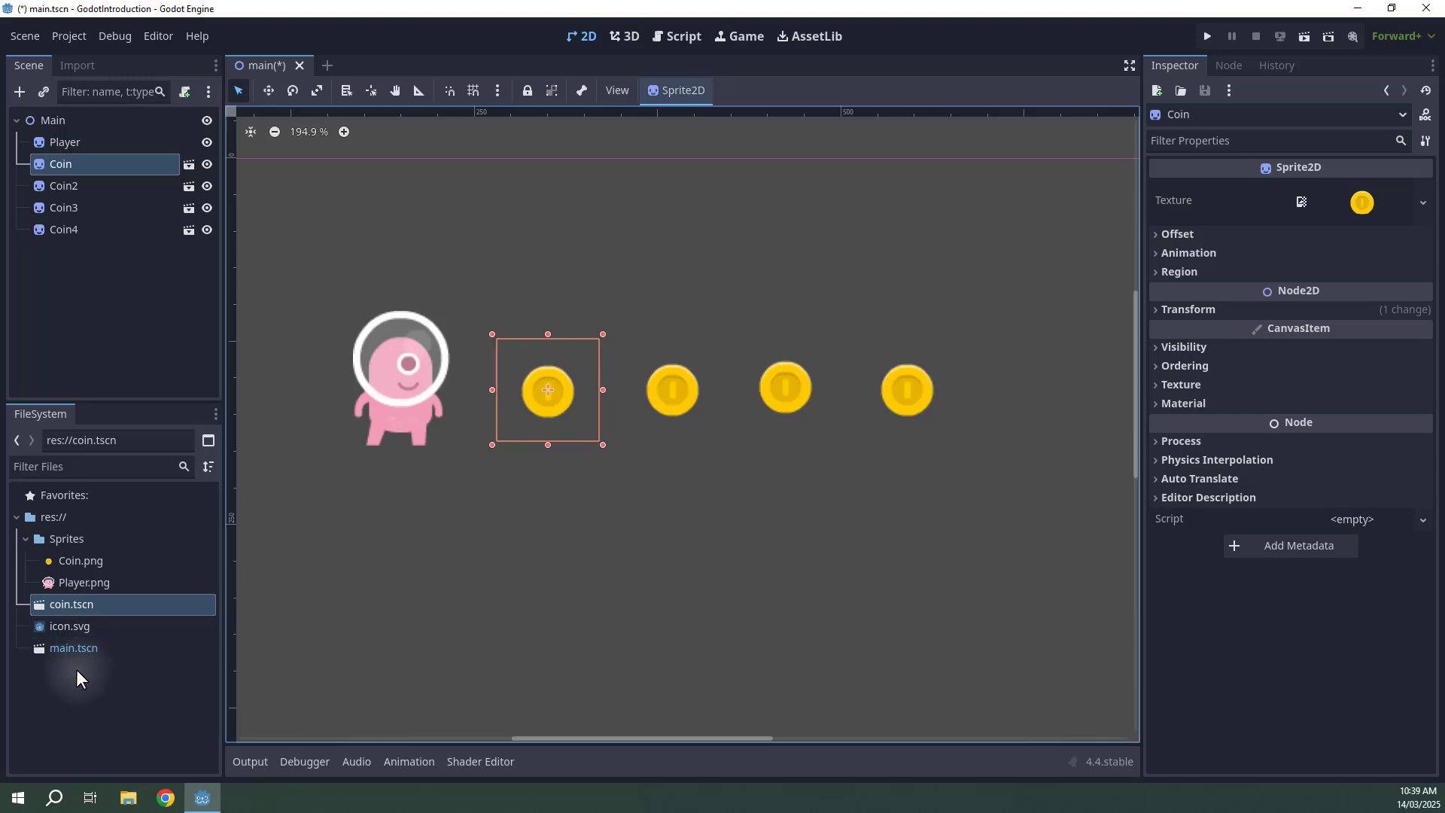
pyautogui.doubleClick(61, 608)
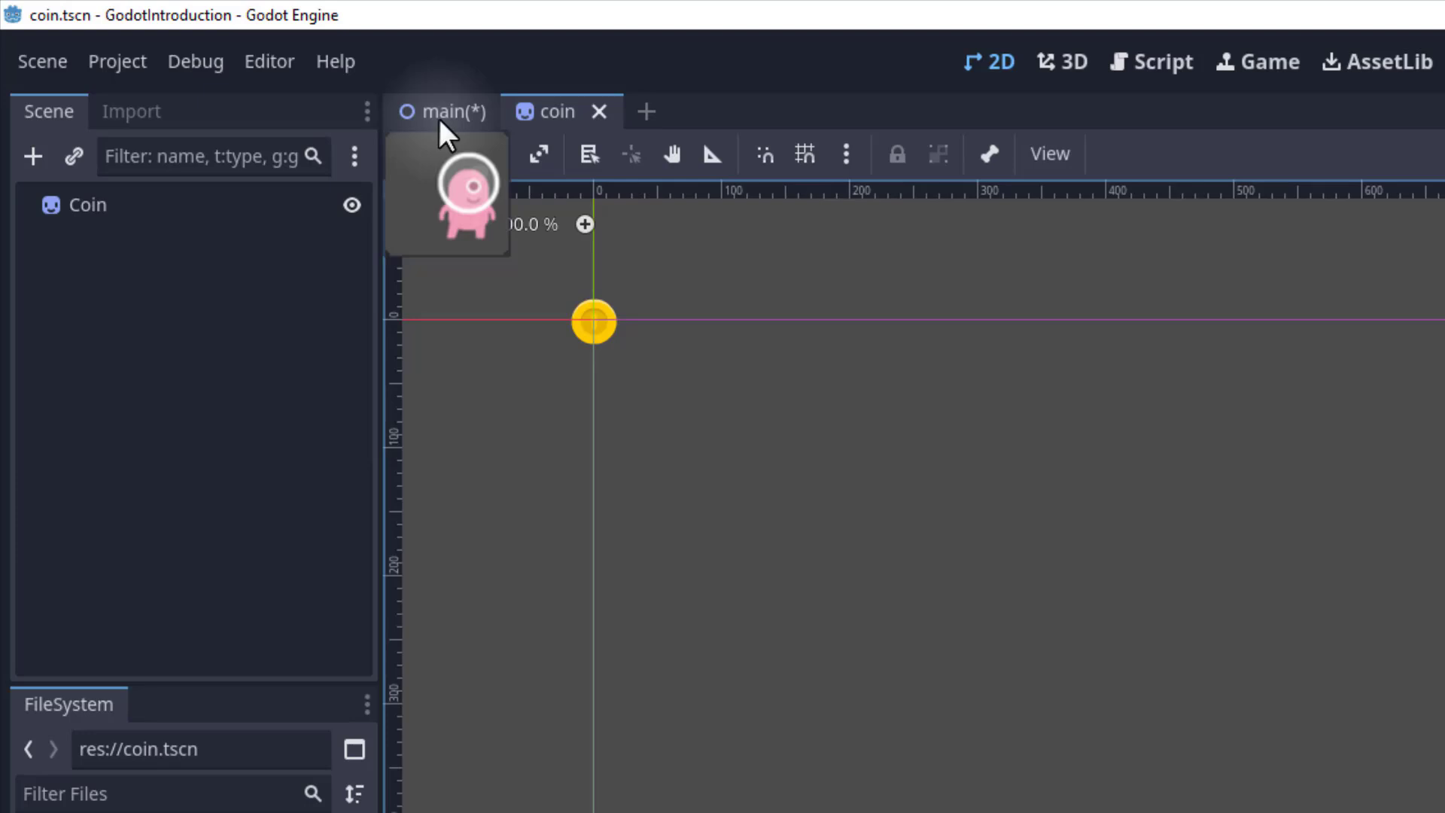
pyautogui.click(438, 117)
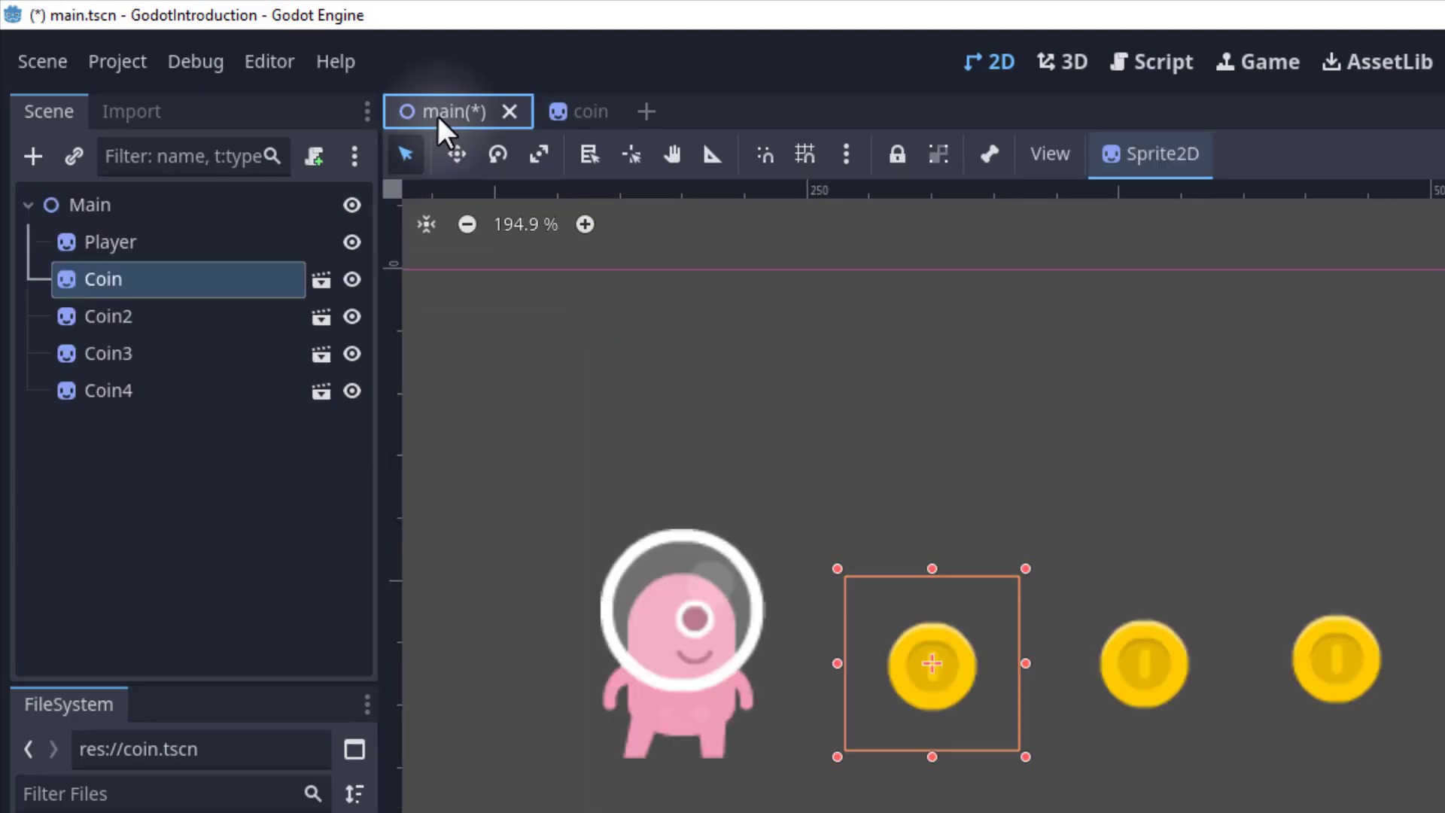
# Open the coin scene, return to the main scene, and save the main scene.
pyautogui.click(560, 111)
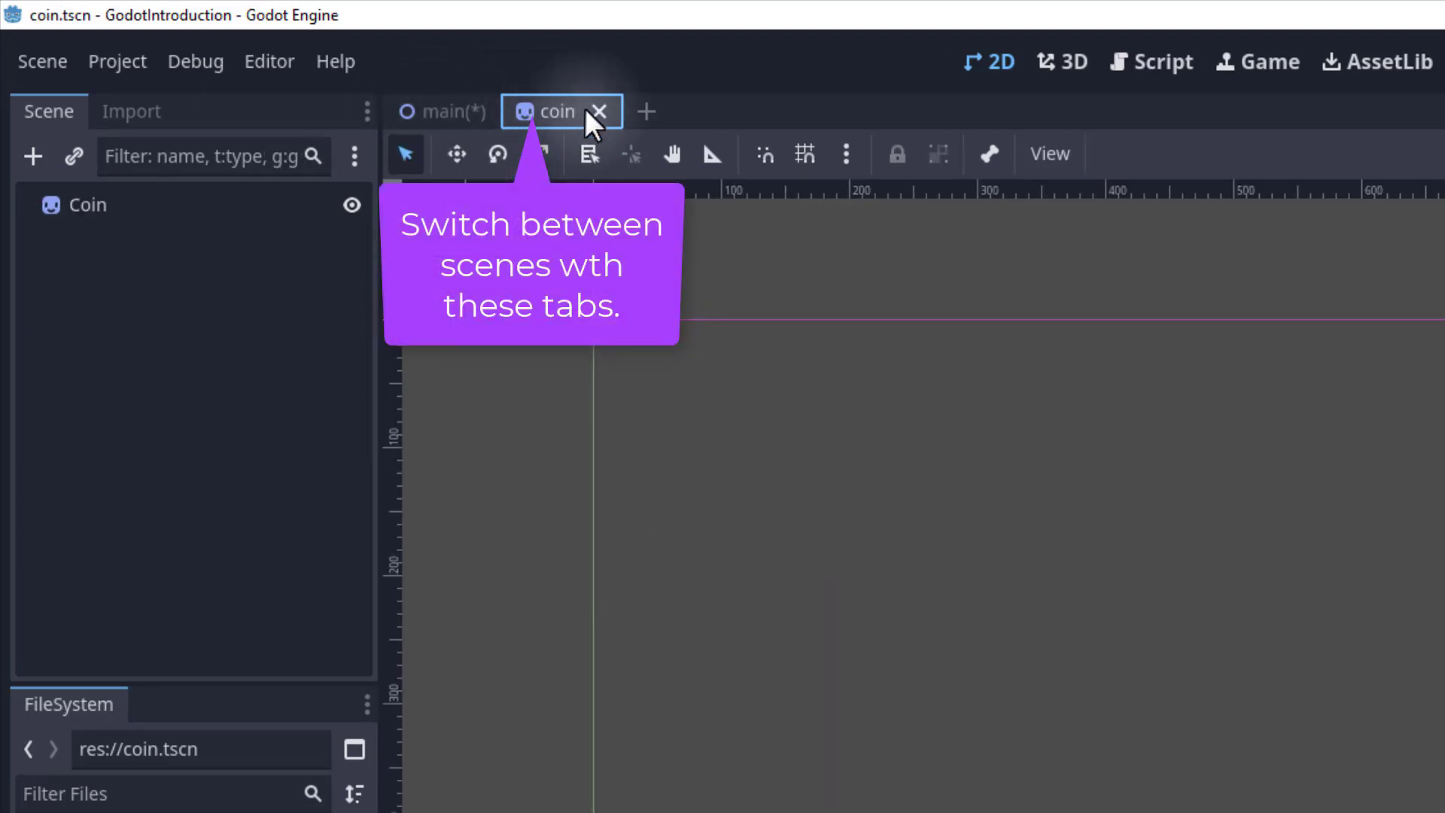
pyautogui.click(423, 113)
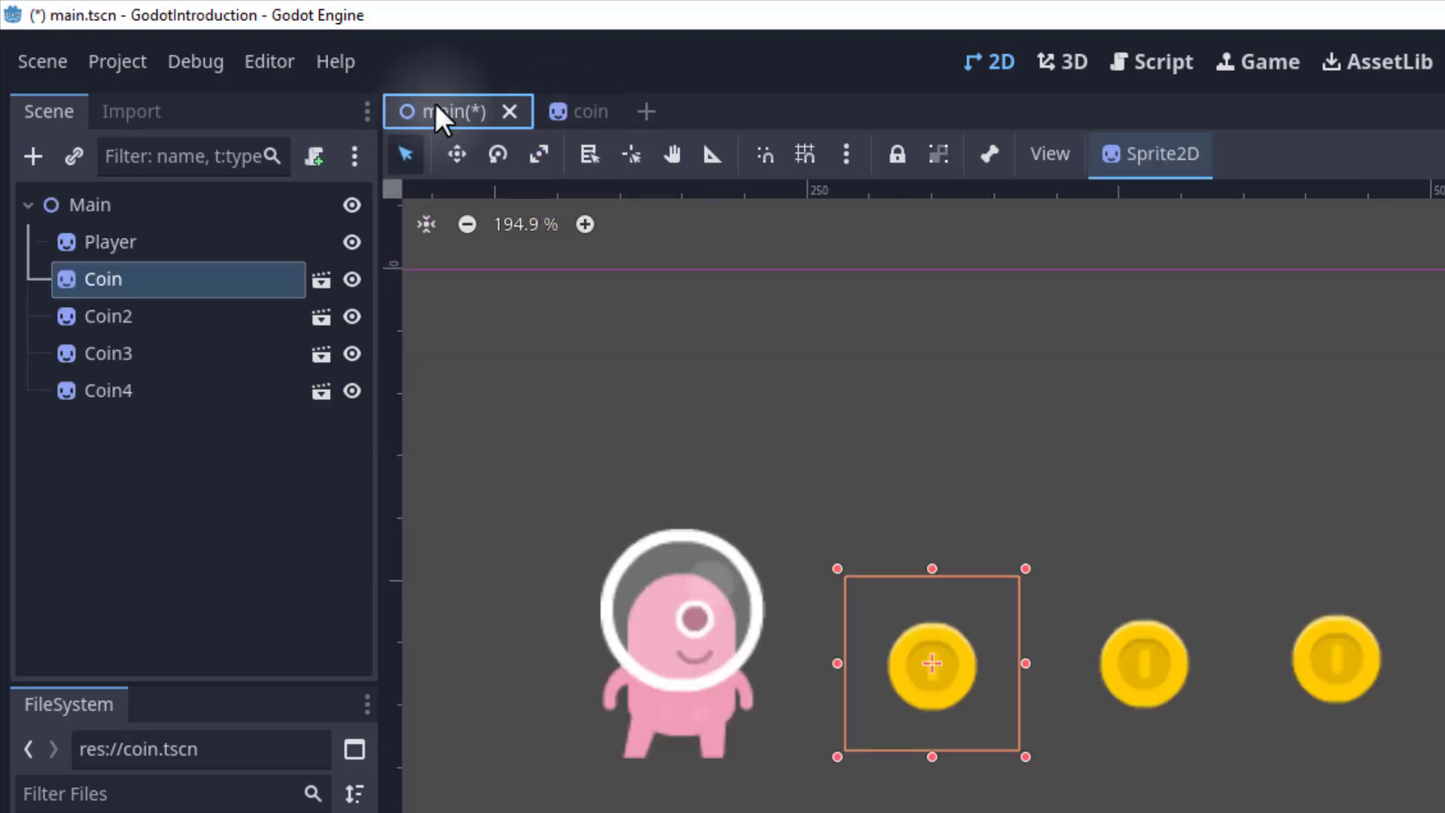
pyautogui.hotkey('ctrl', 's')
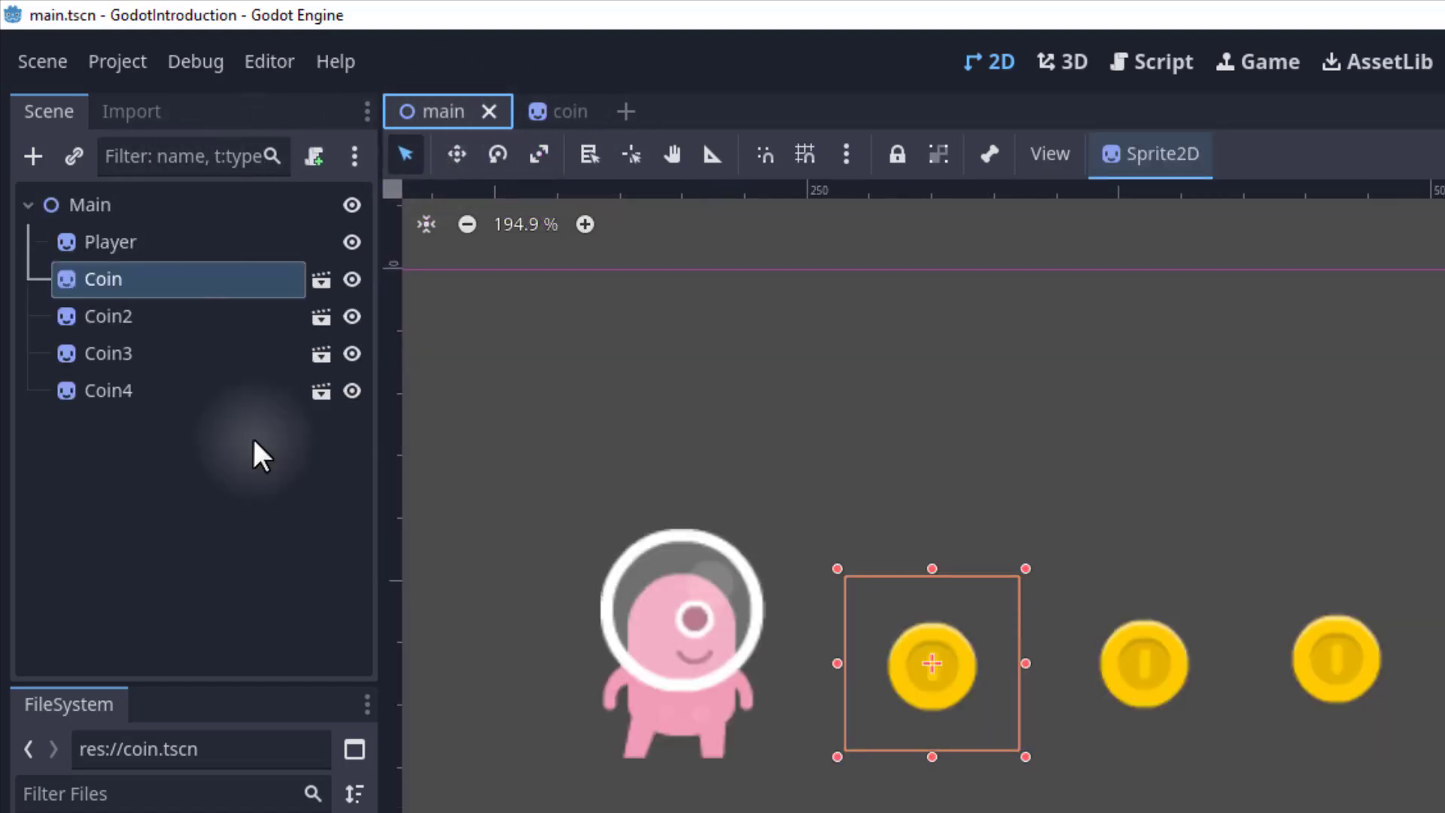
# In the coin scene, set the Coin node's Modulate color to red ff0000 and save the scene.
pyautogui.click(554, 113)
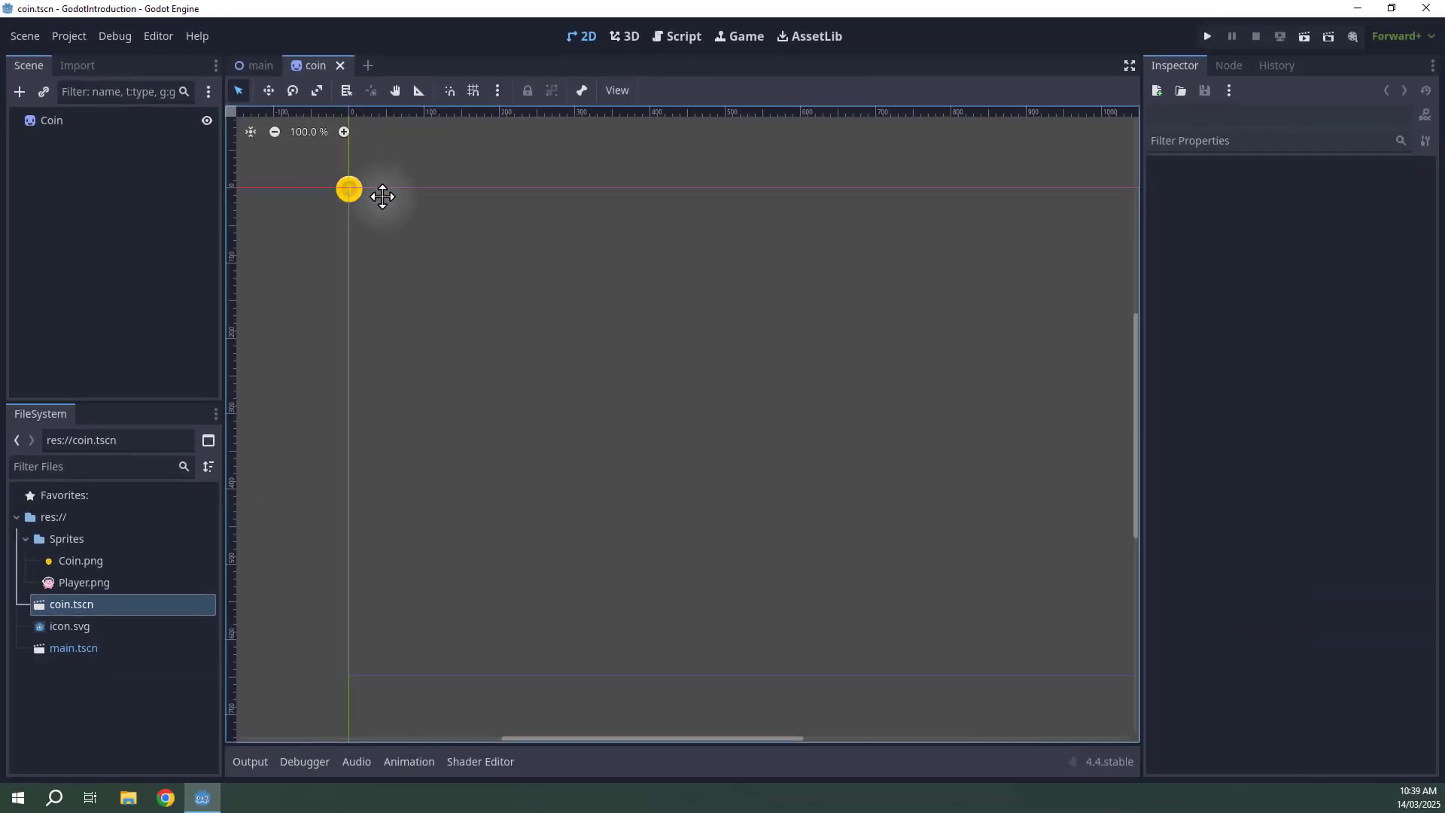
pyautogui.moveTo(648, 329); pyautogui.dragTo(1082, 590, button='middle')
pyautogui.scroll(6, 636, 346)
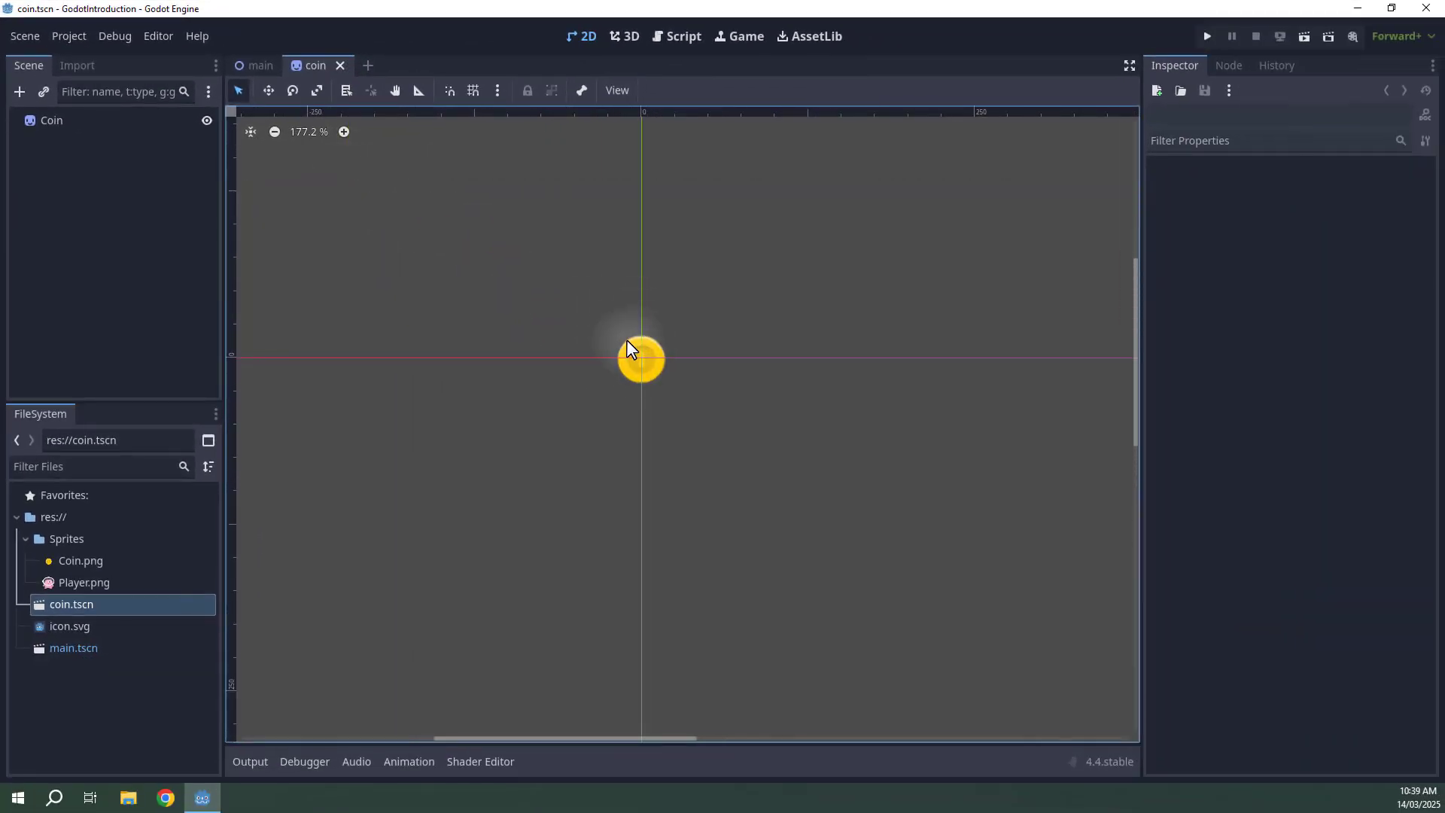
pyautogui.click(42, 119)
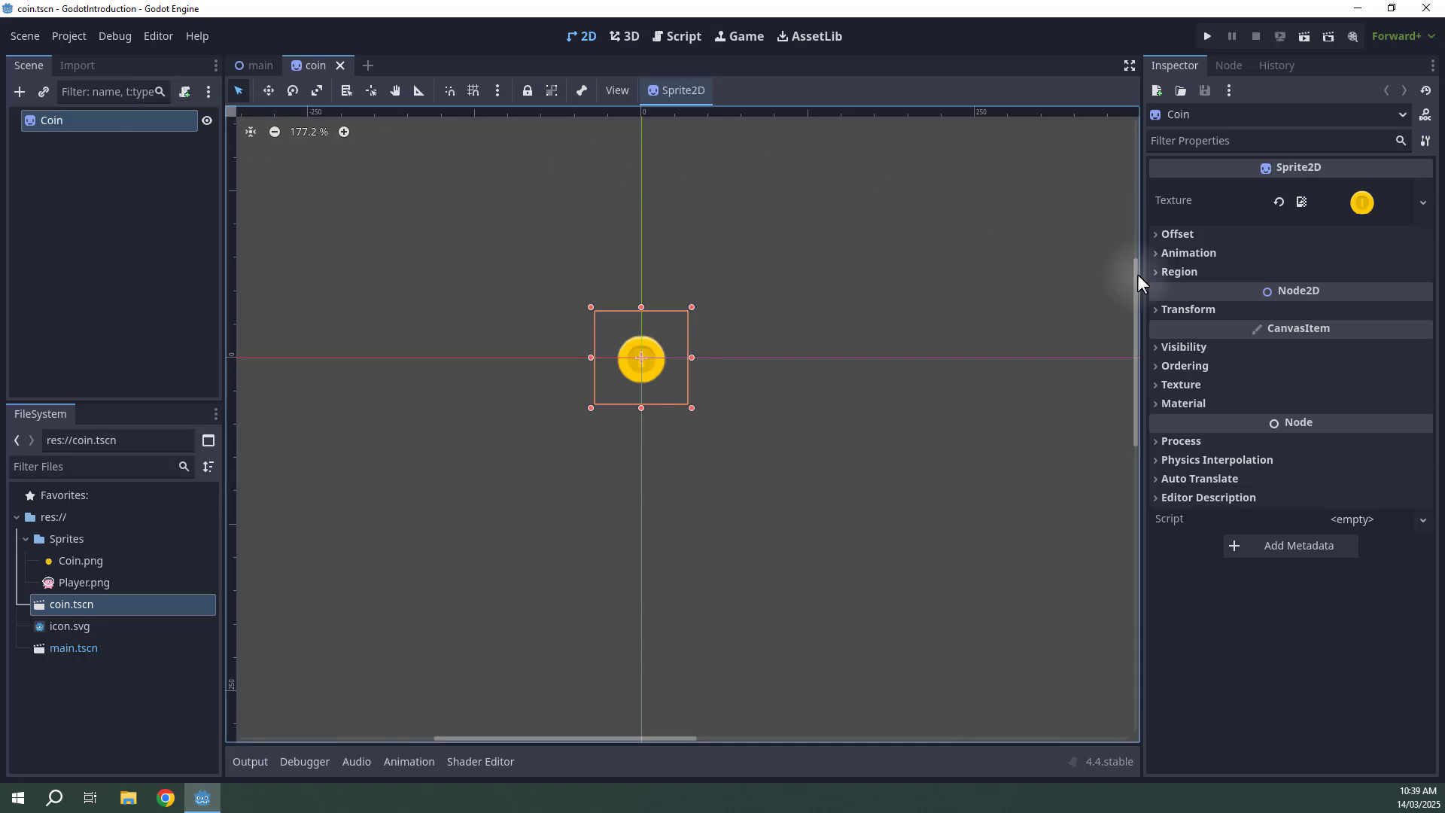
pyautogui.click(1180, 344)
pyautogui.click(1321, 392)
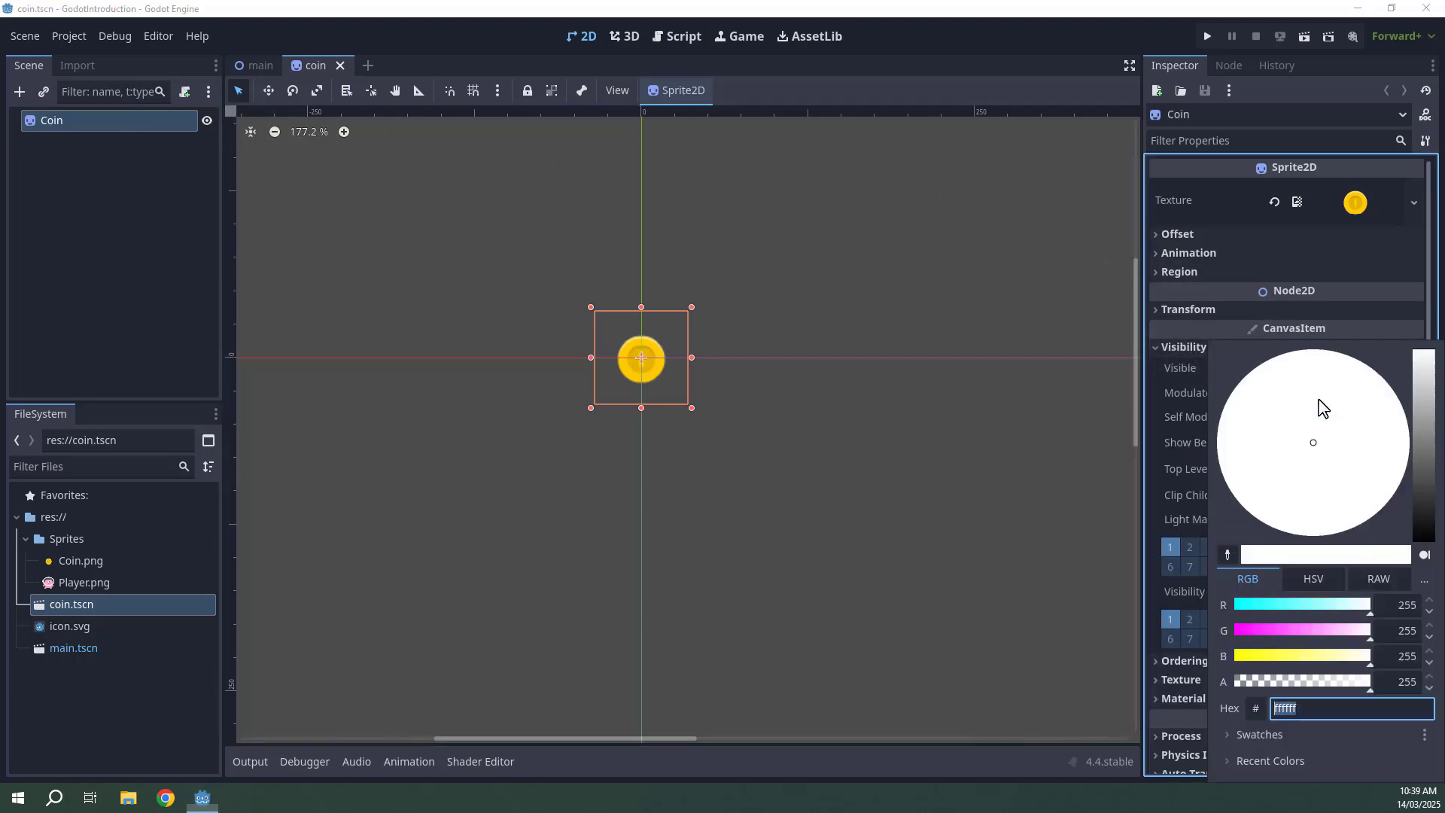
pyautogui.moveTo(1277, 639); pyautogui.dragTo(1235, 608)
pyautogui.moveTo(1327, 629); pyautogui.dragTo(1114, 622)
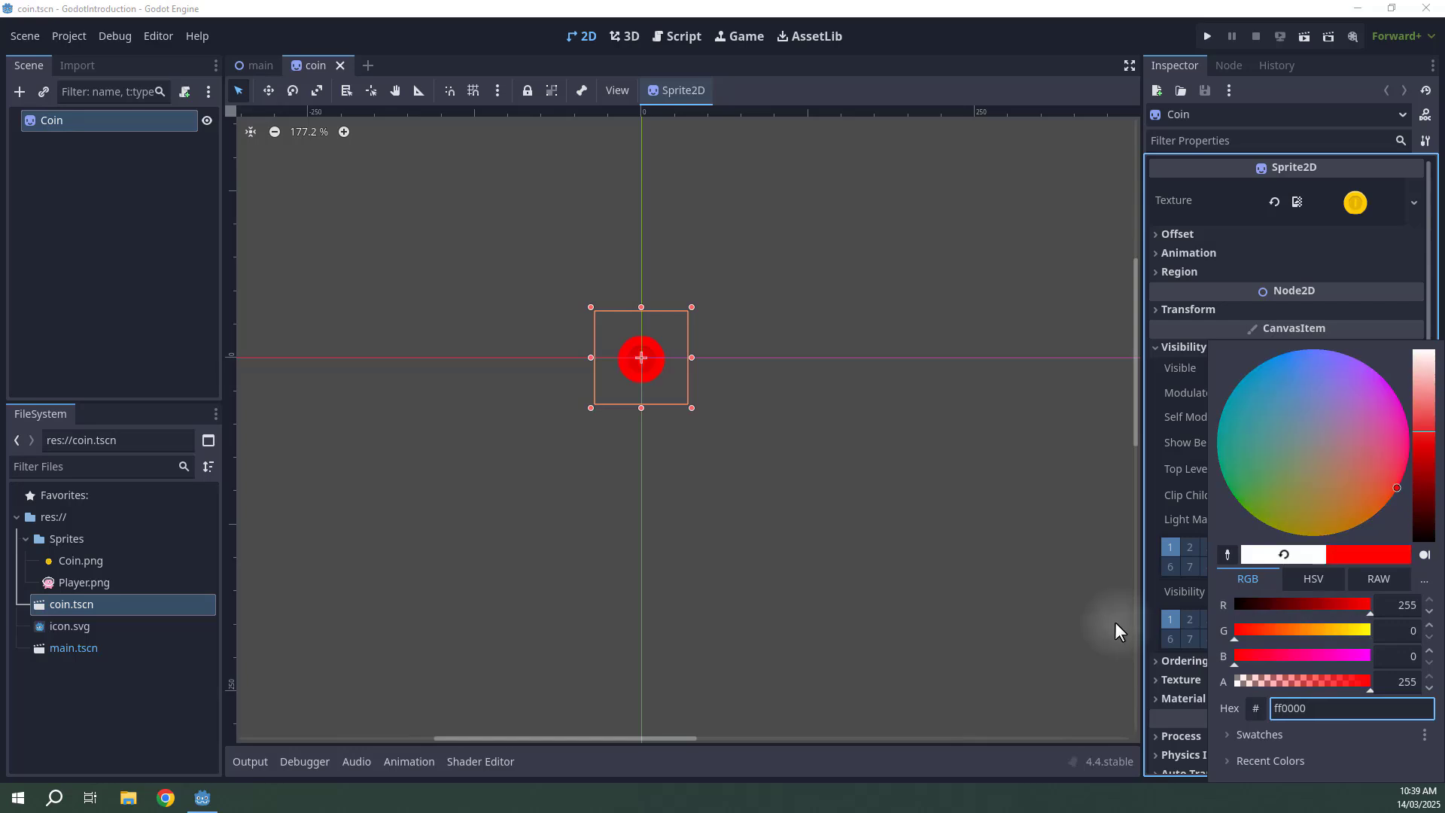
pyautogui.click(726, 349)
pyautogui.hotkey('ctrl', 's')
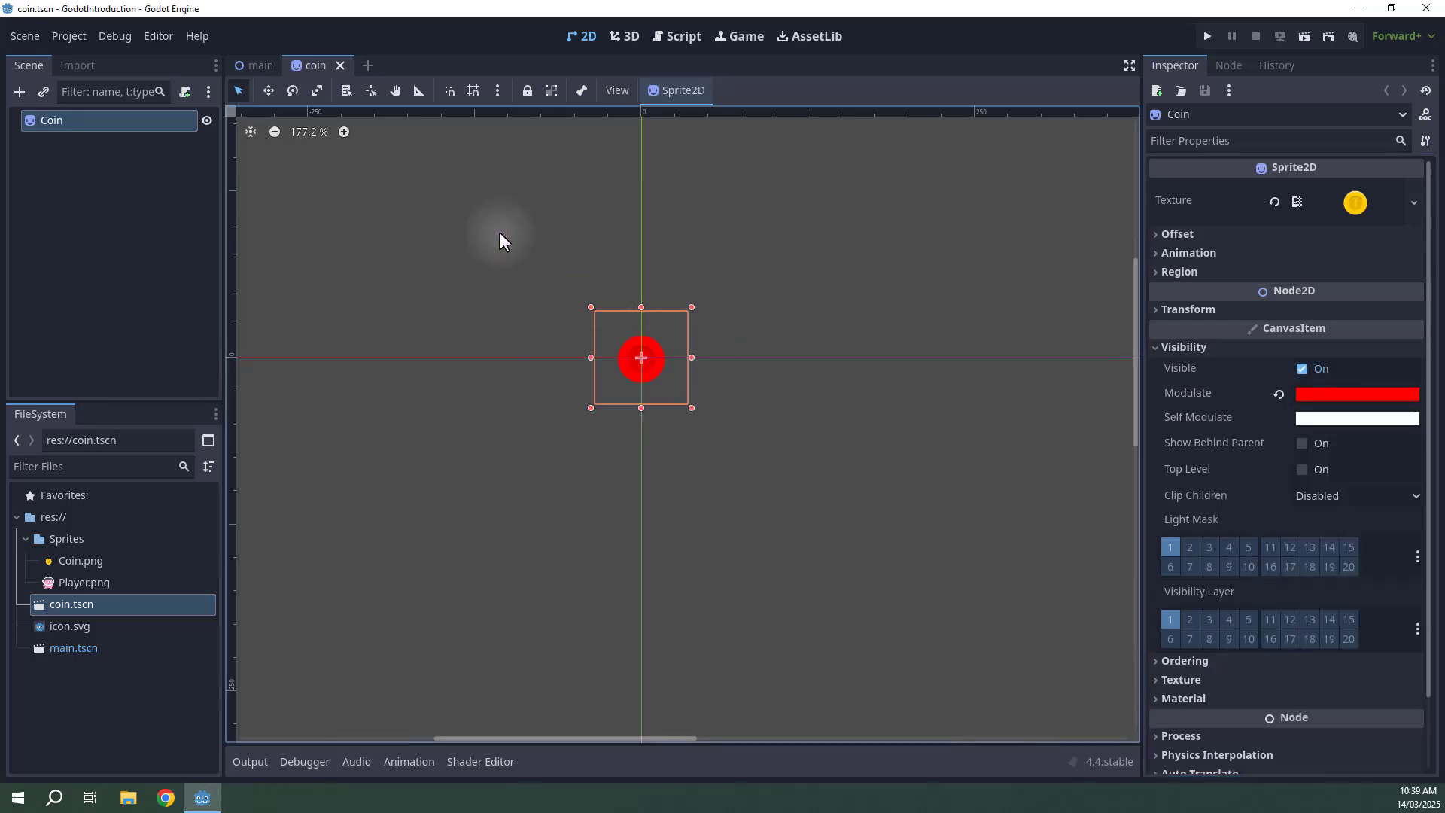
# Switch back and forth between the main and coin scenes to compare the coin instances with the source scene.
pyautogui.click(255, 68)
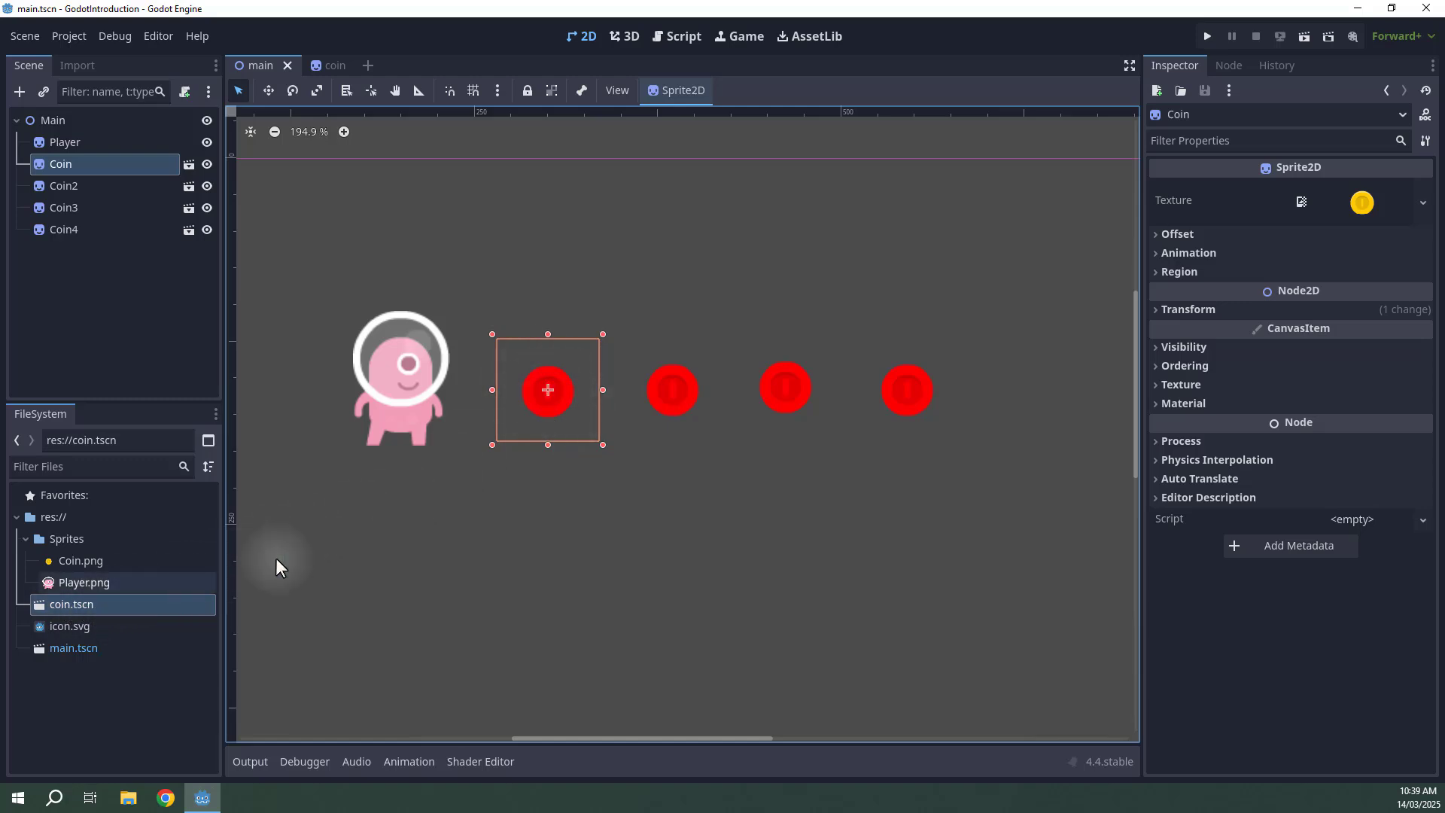
pyautogui.click(330, 69)
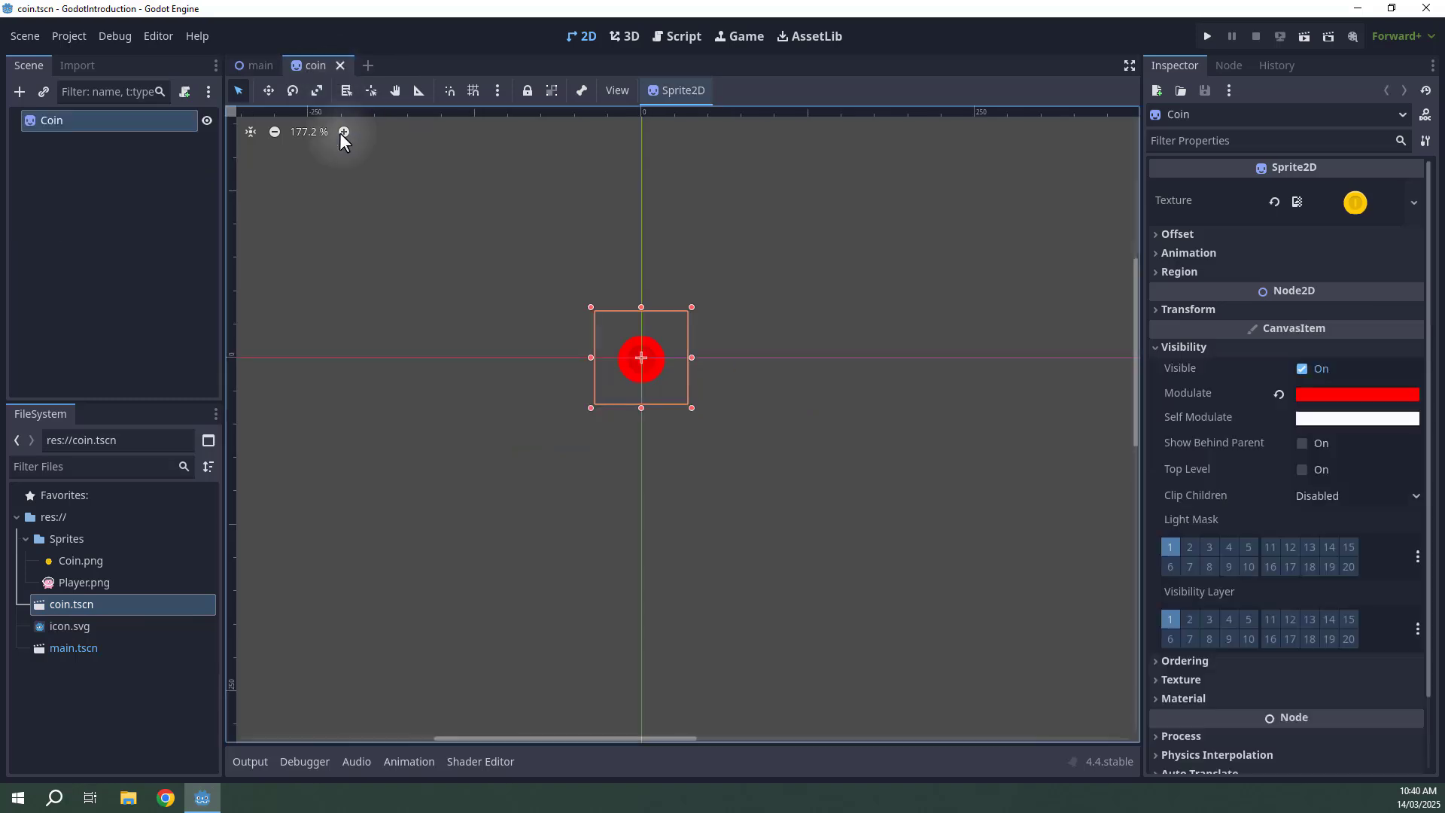
pyautogui.click(253, 65)
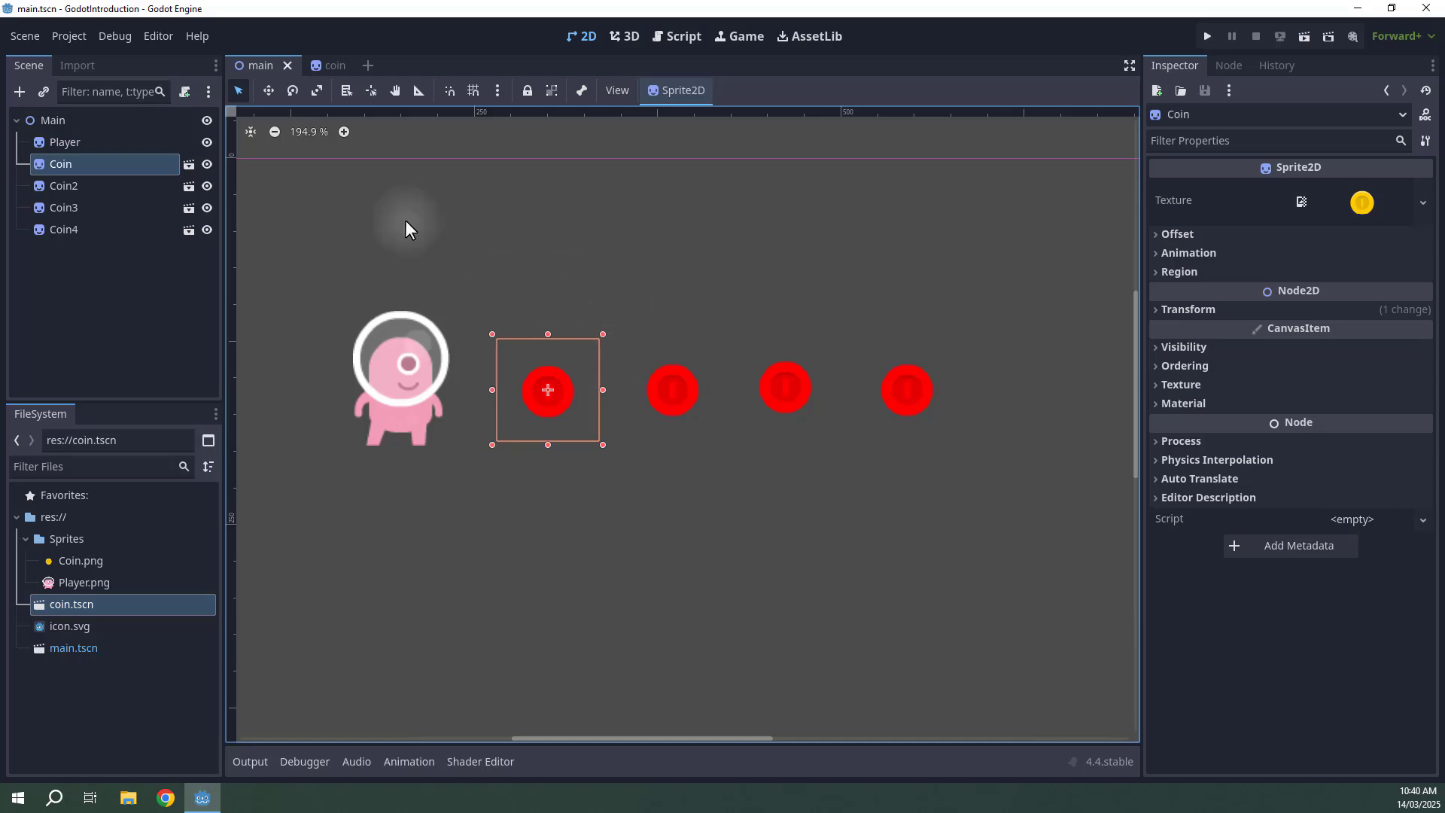
pyautogui.click(325, 66)
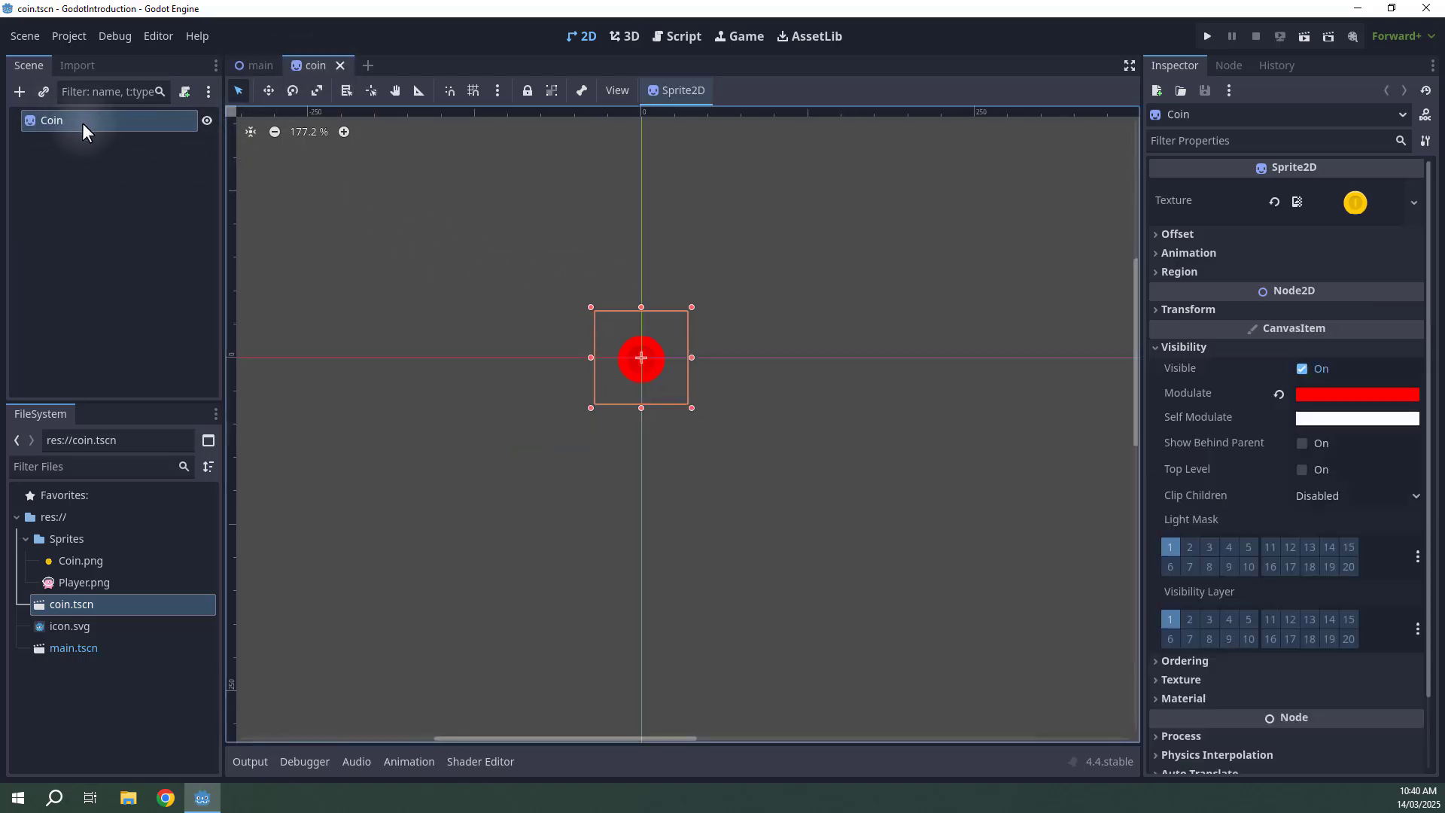
pyautogui.click(245, 67)
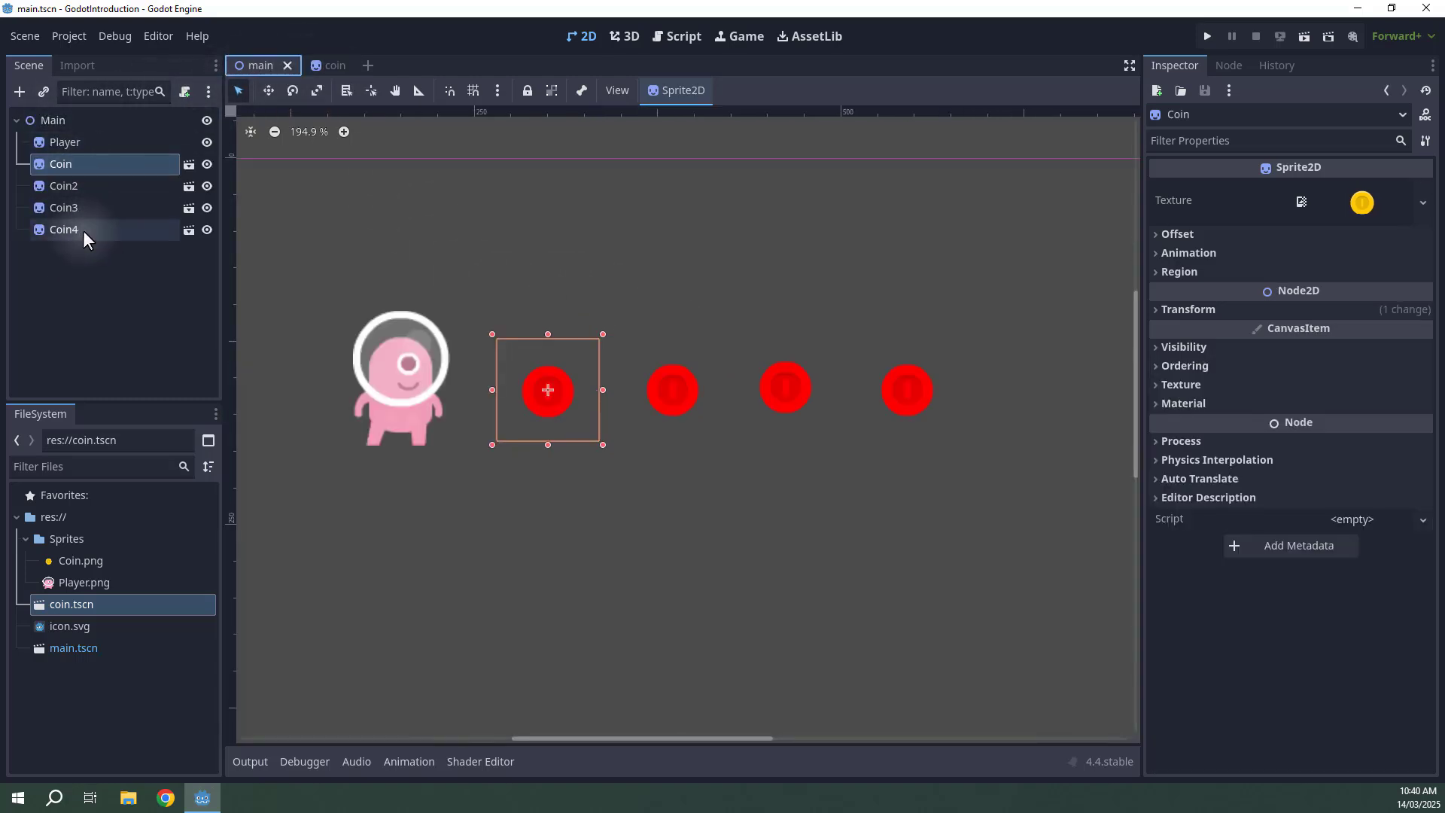
pyautogui.click(330, 68)
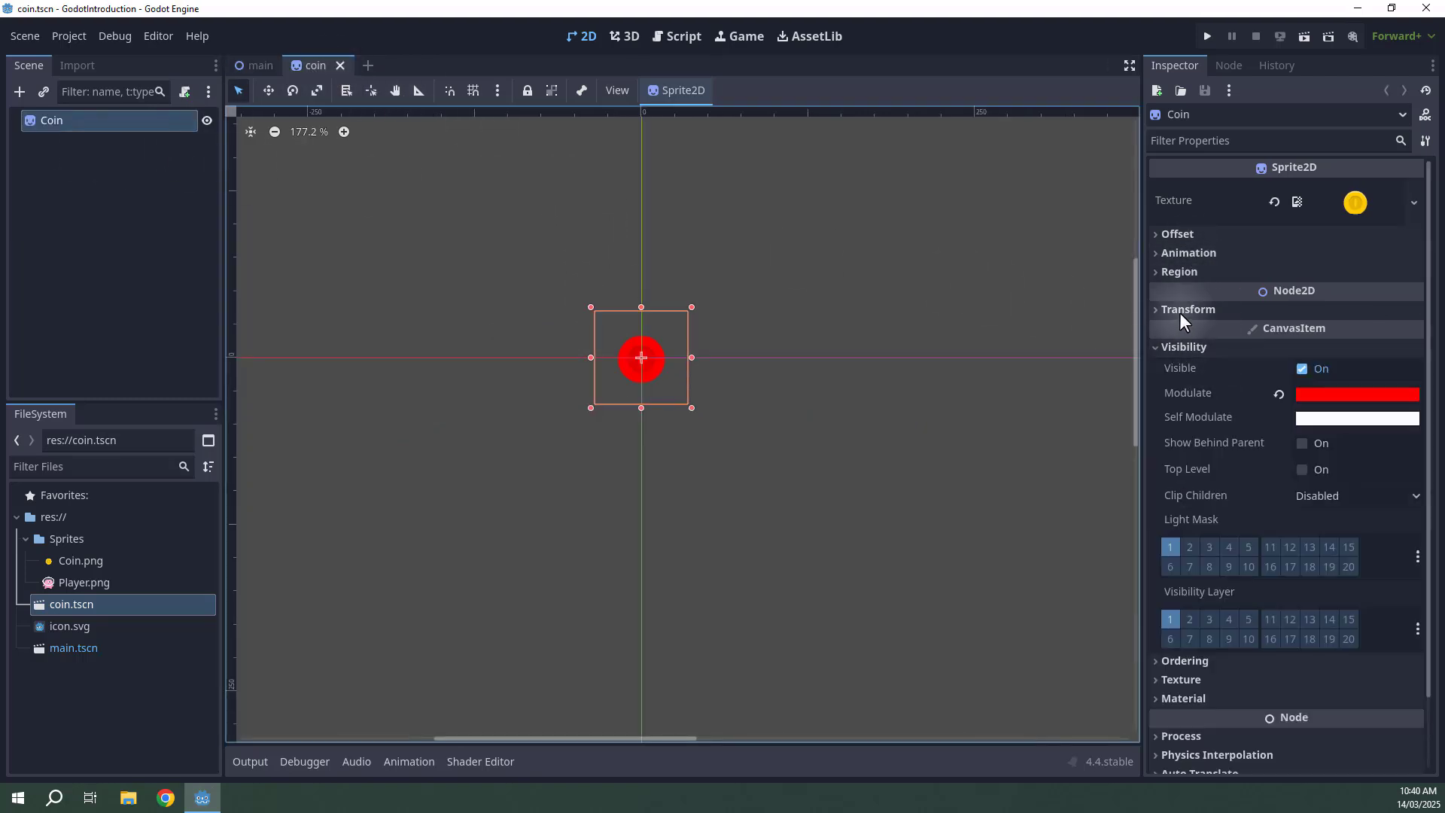
# Set the Coin node's scale to 3, save the coin scene, and view the main scene.
pyautogui.click(1179, 312)
pyautogui.click(1335, 411)
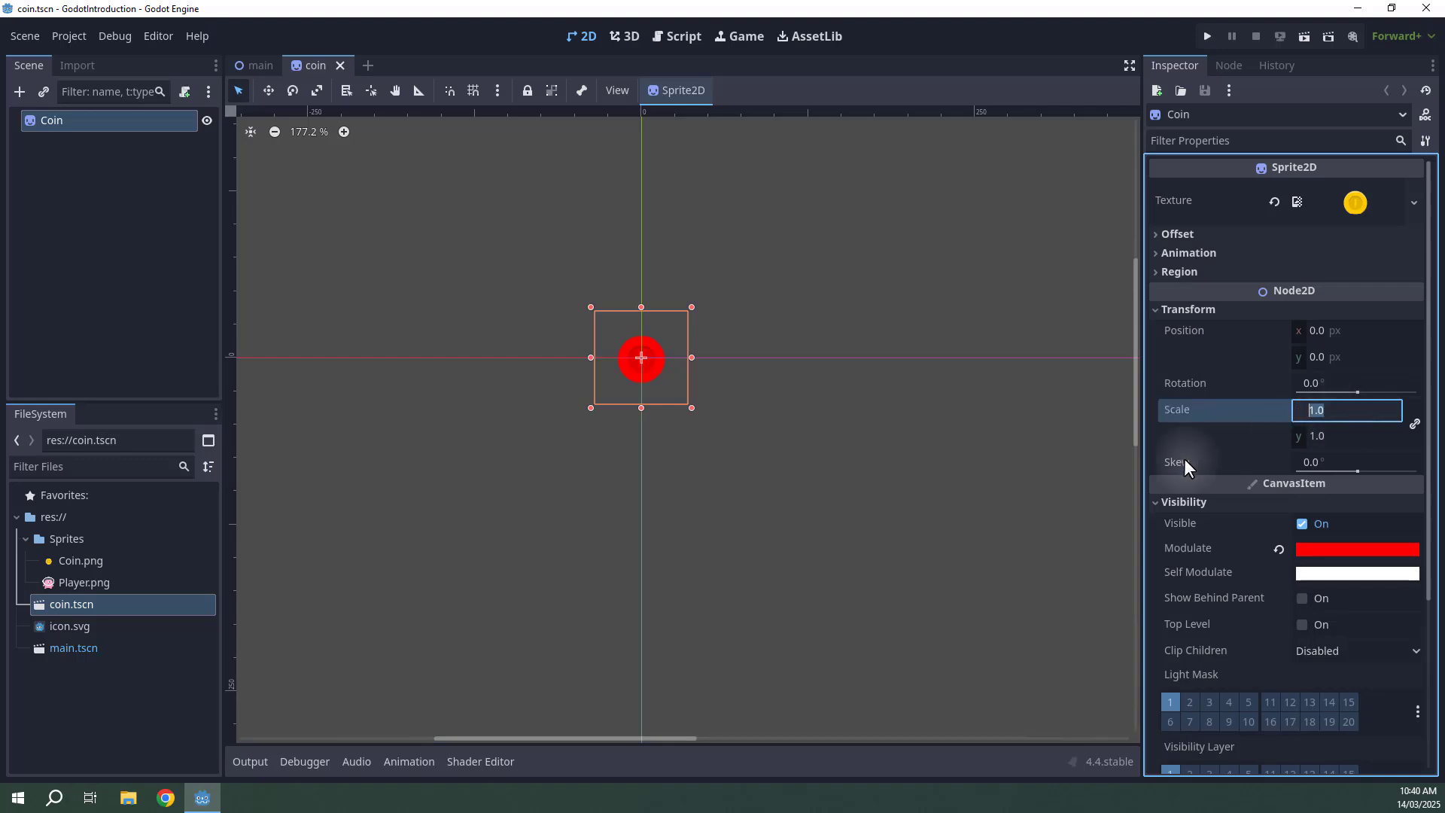
pyautogui.write('3')
pyautogui.press('Return')
pyautogui.hotkey('ctrl', 's')
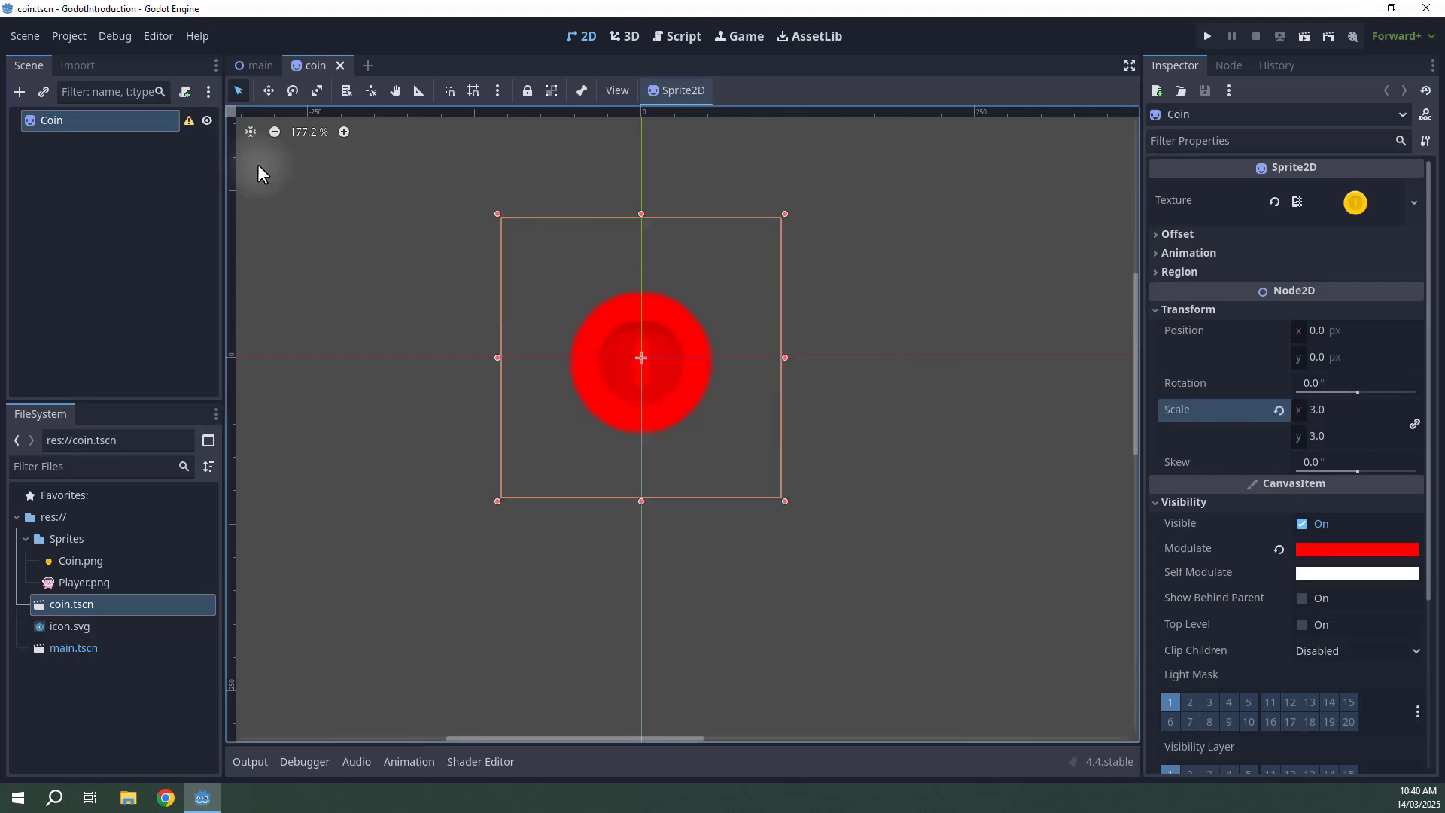
pyautogui.rightClick(258, 168)
pyautogui.click(259, 66)
pyautogui.click(259, 66)
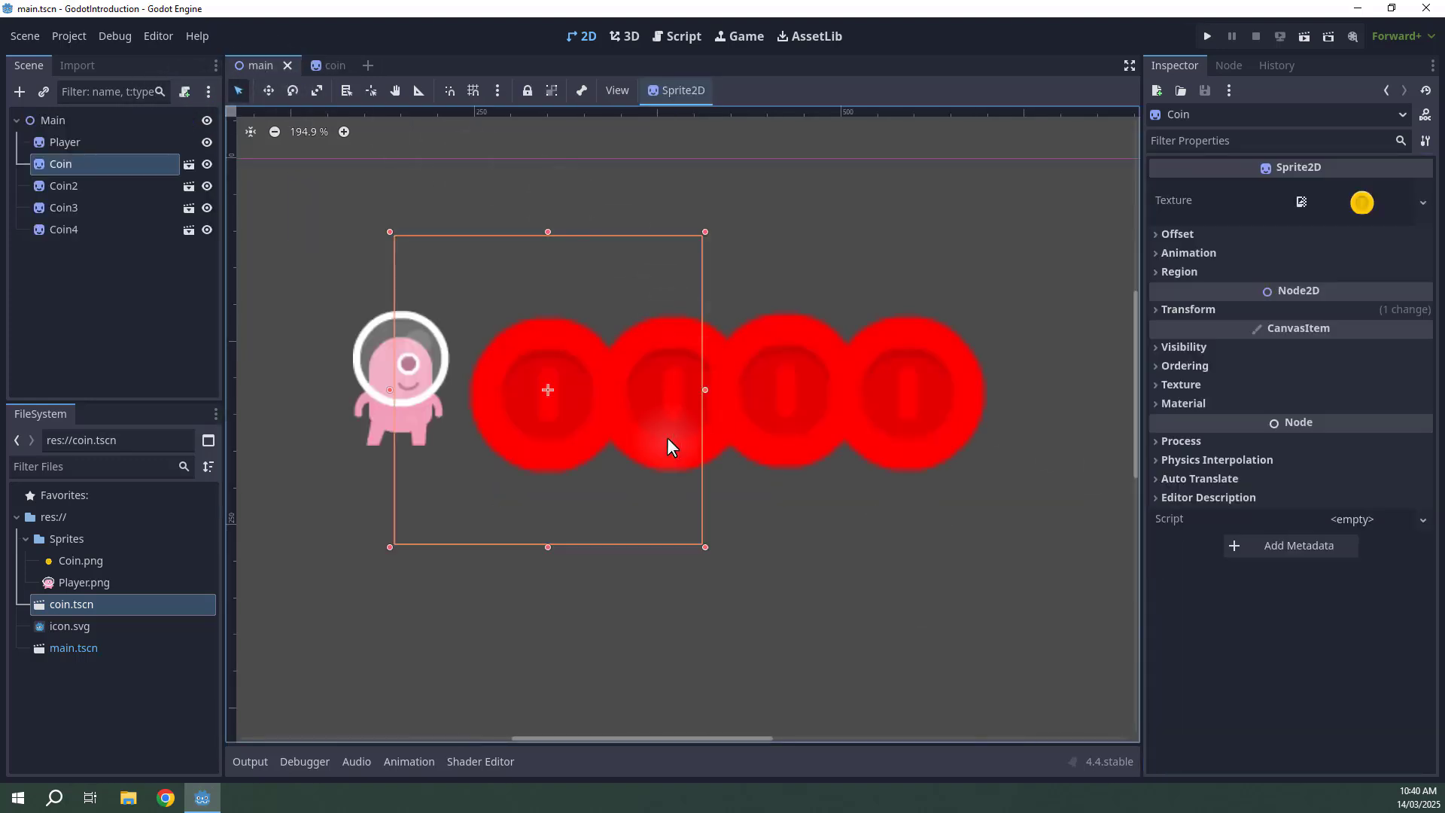
# Undo the Coin scale change and save the coin scene.
pyautogui.click(338, 68)
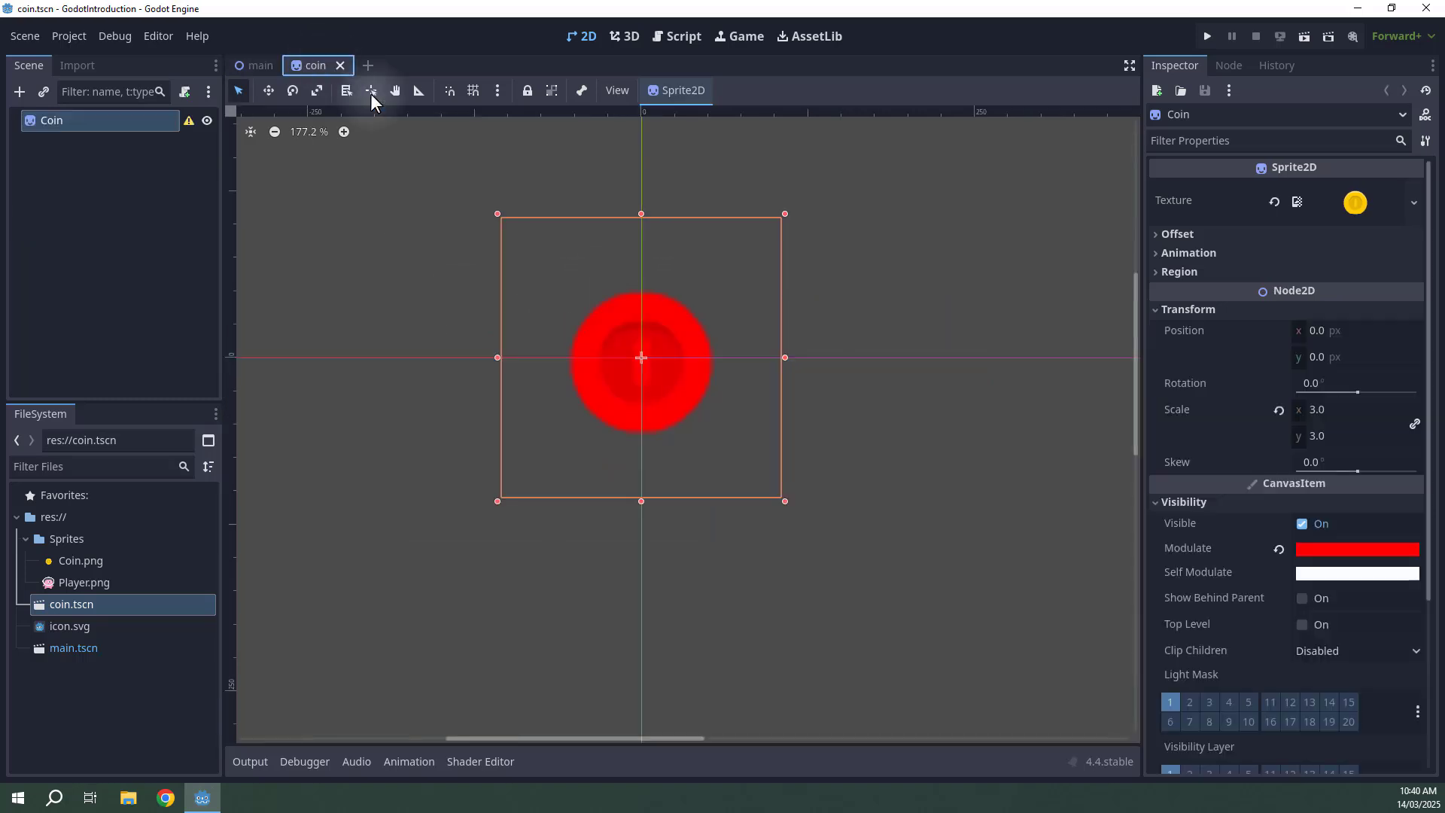
pyautogui.hotkey('ctrl', 'z')
pyautogui.hotkey('ctrl', 's')
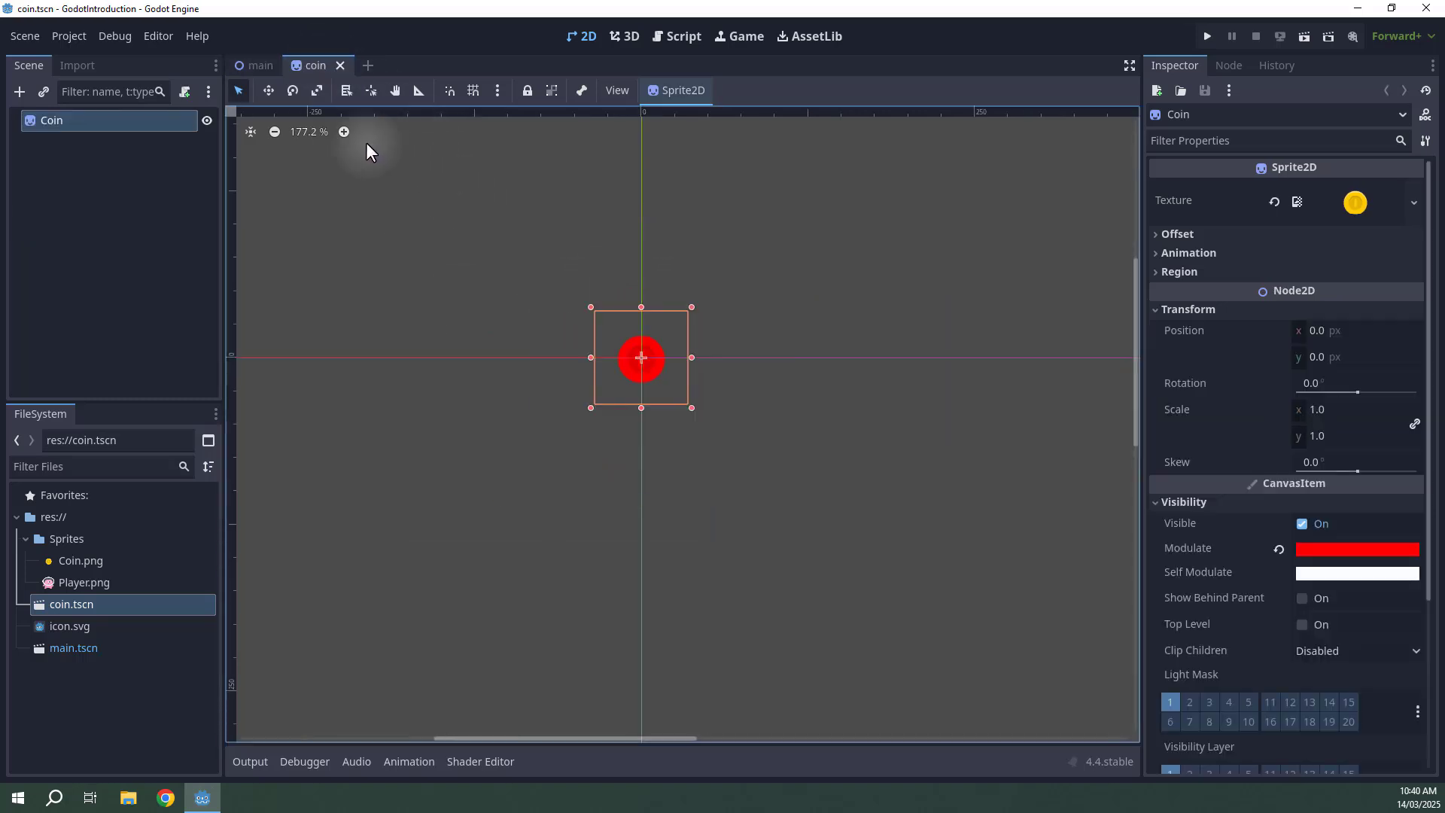
# Toggle between the main scene and coin scene tabs to check the coins.
pyautogui.click(259, 66)
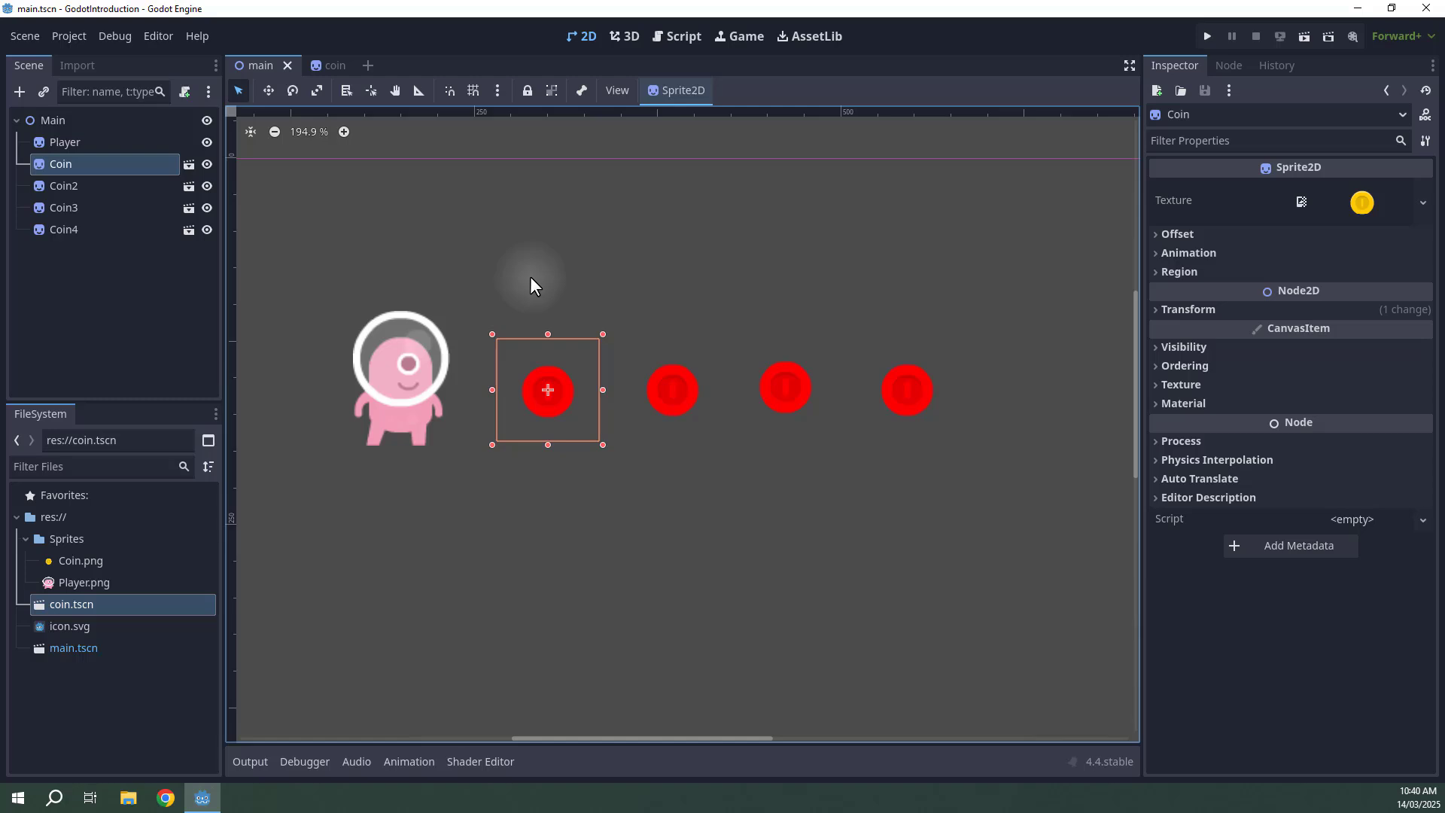
pyautogui.click(319, 67)
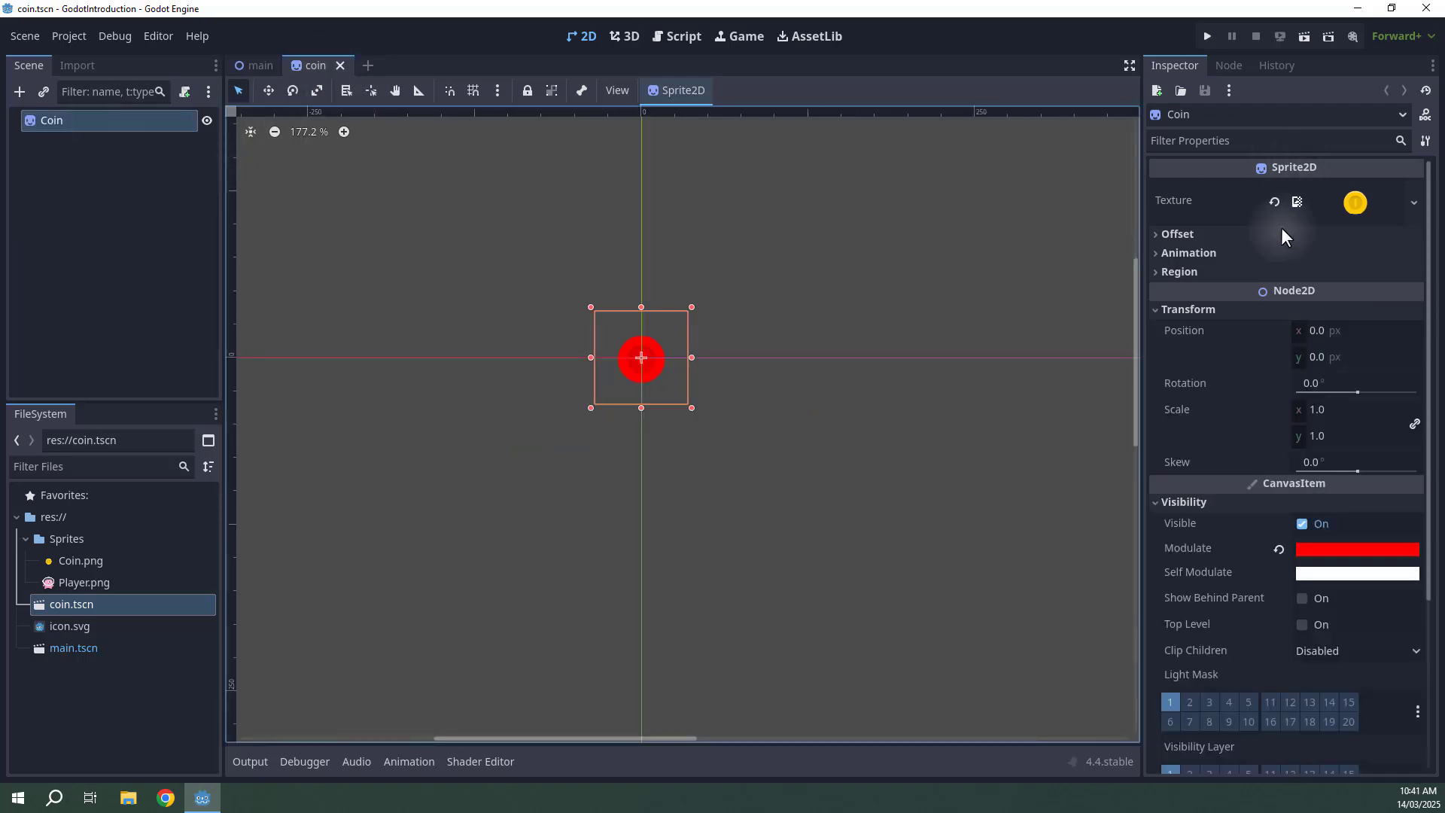
pyautogui.click(248, 66)
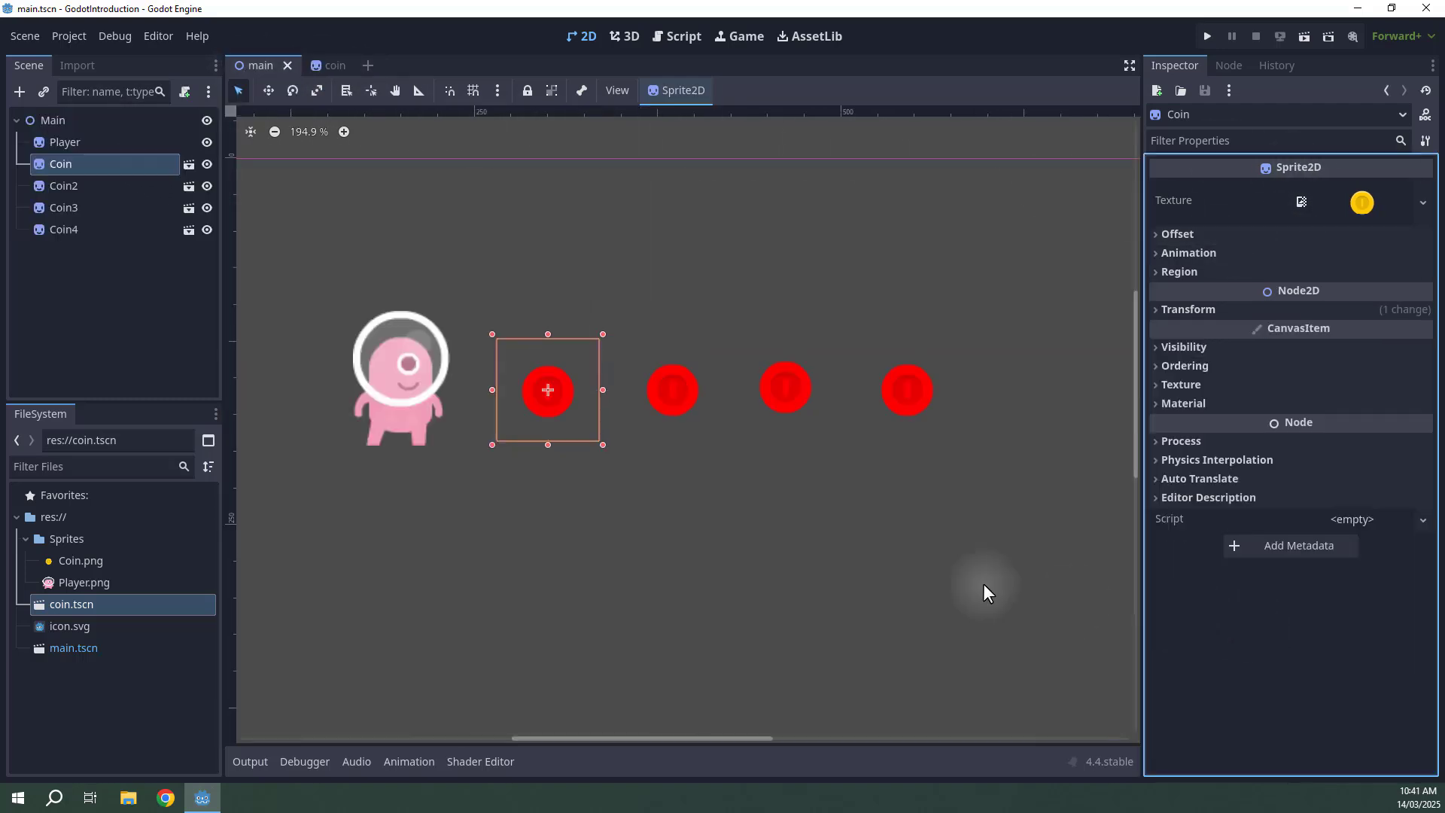
pyautogui.click(322, 66)
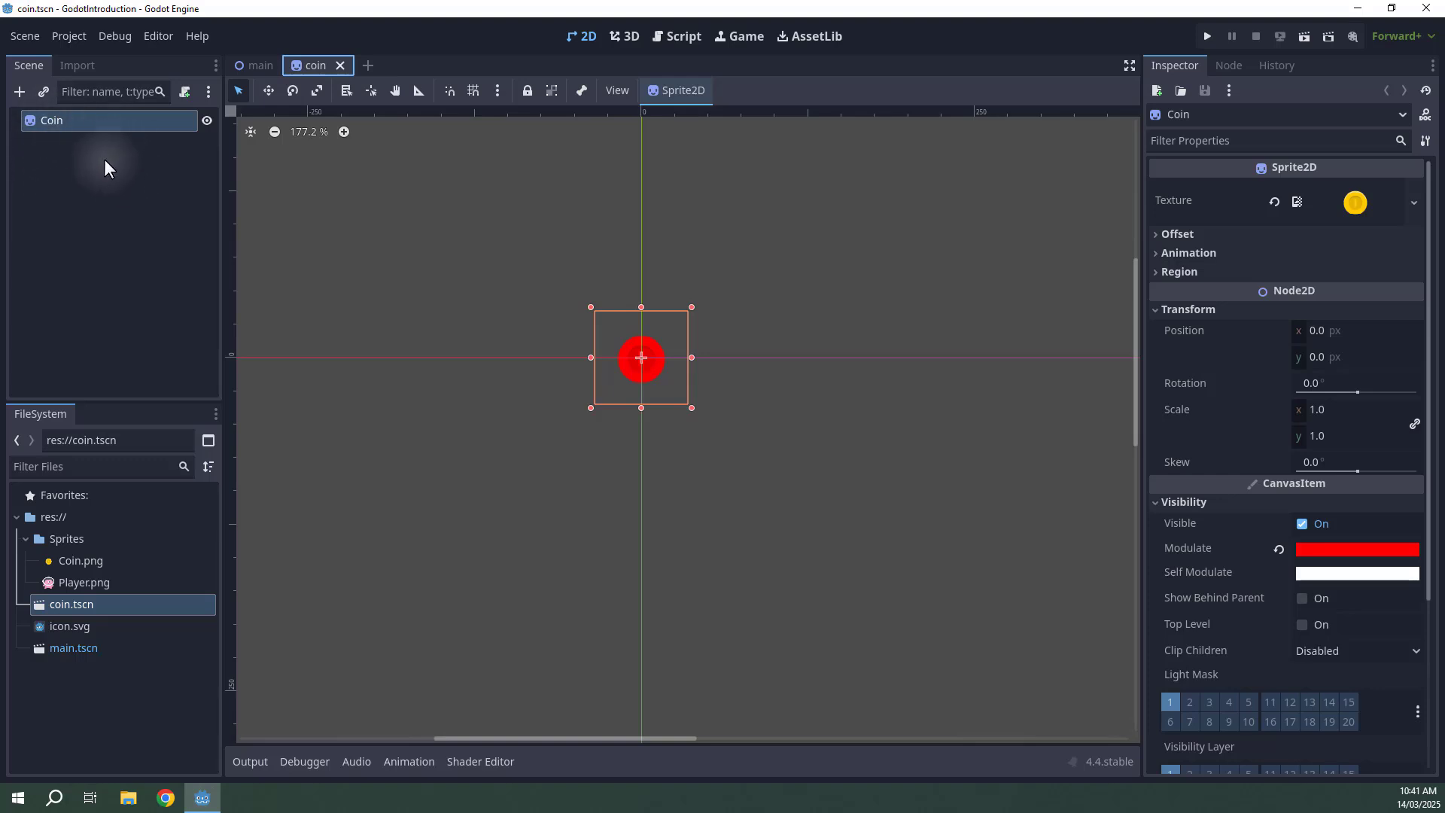
# Add a Sprite2D child to the Coin node and assign Coin.png as its texture.
pyautogui.click(123, 236)
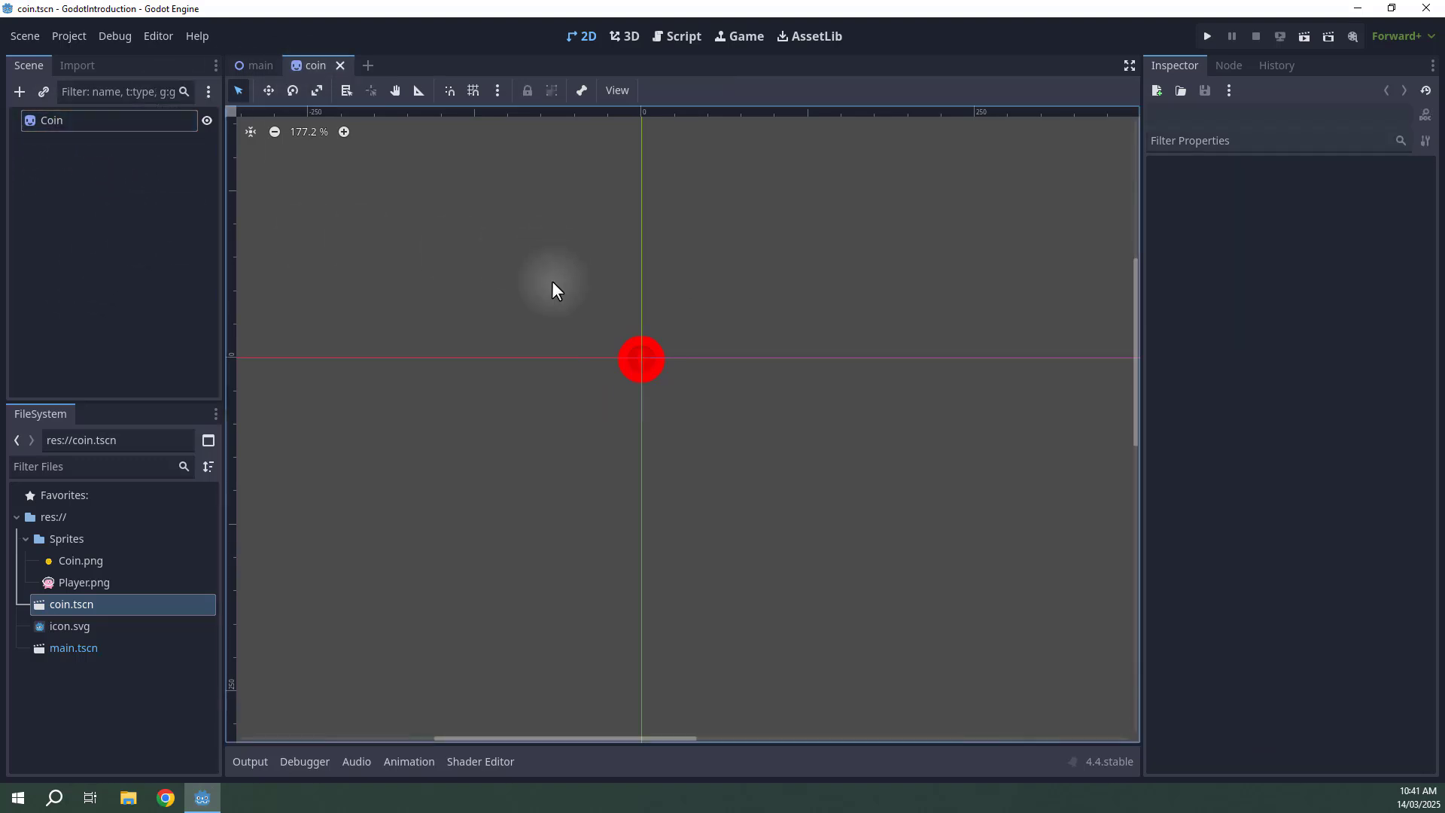
pyautogui.scroll(1, 547, 292)
pyautogui.click(23, 95)
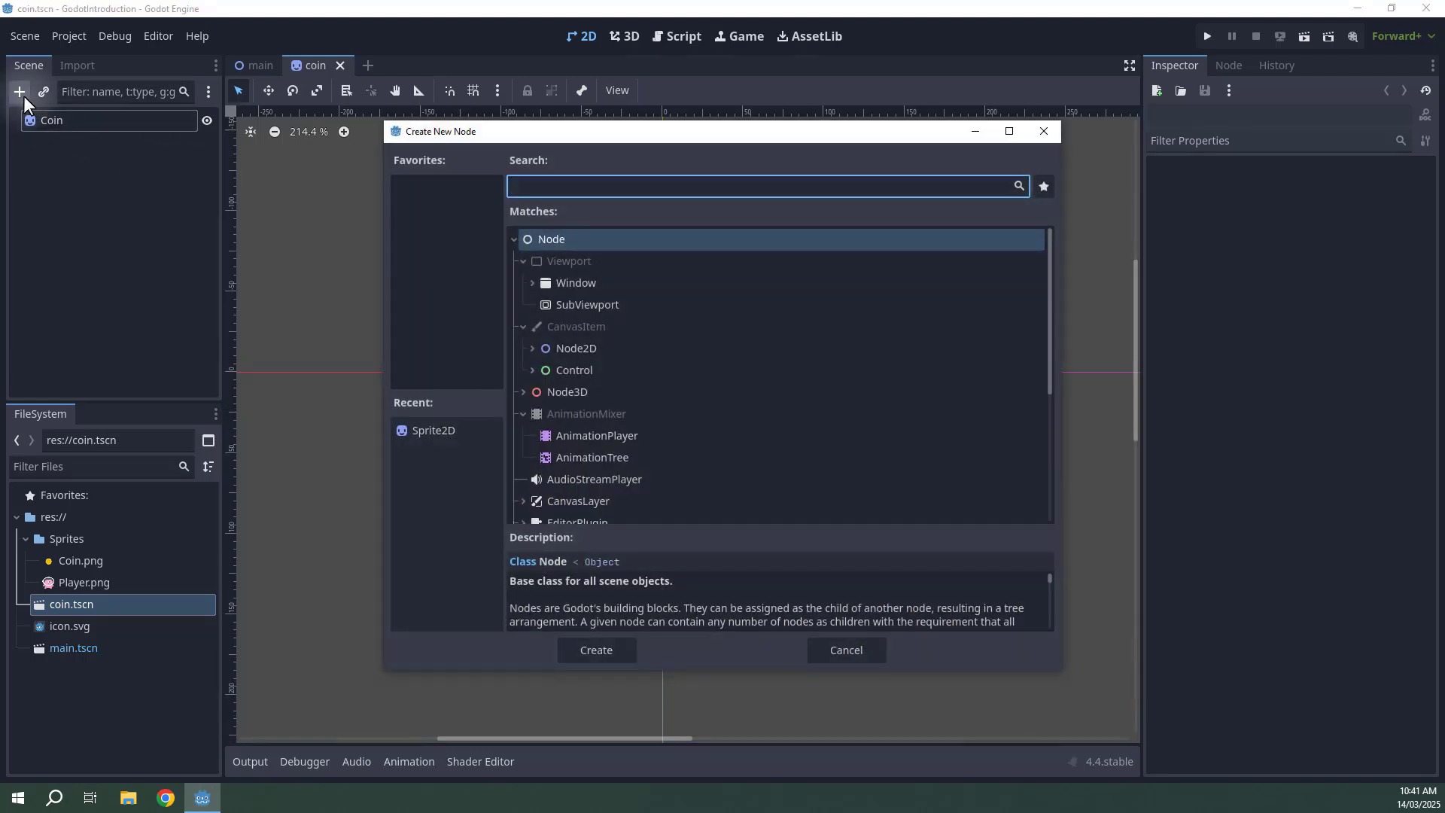
pyautogui.write('sprite2')
pyautogui.press('Return')
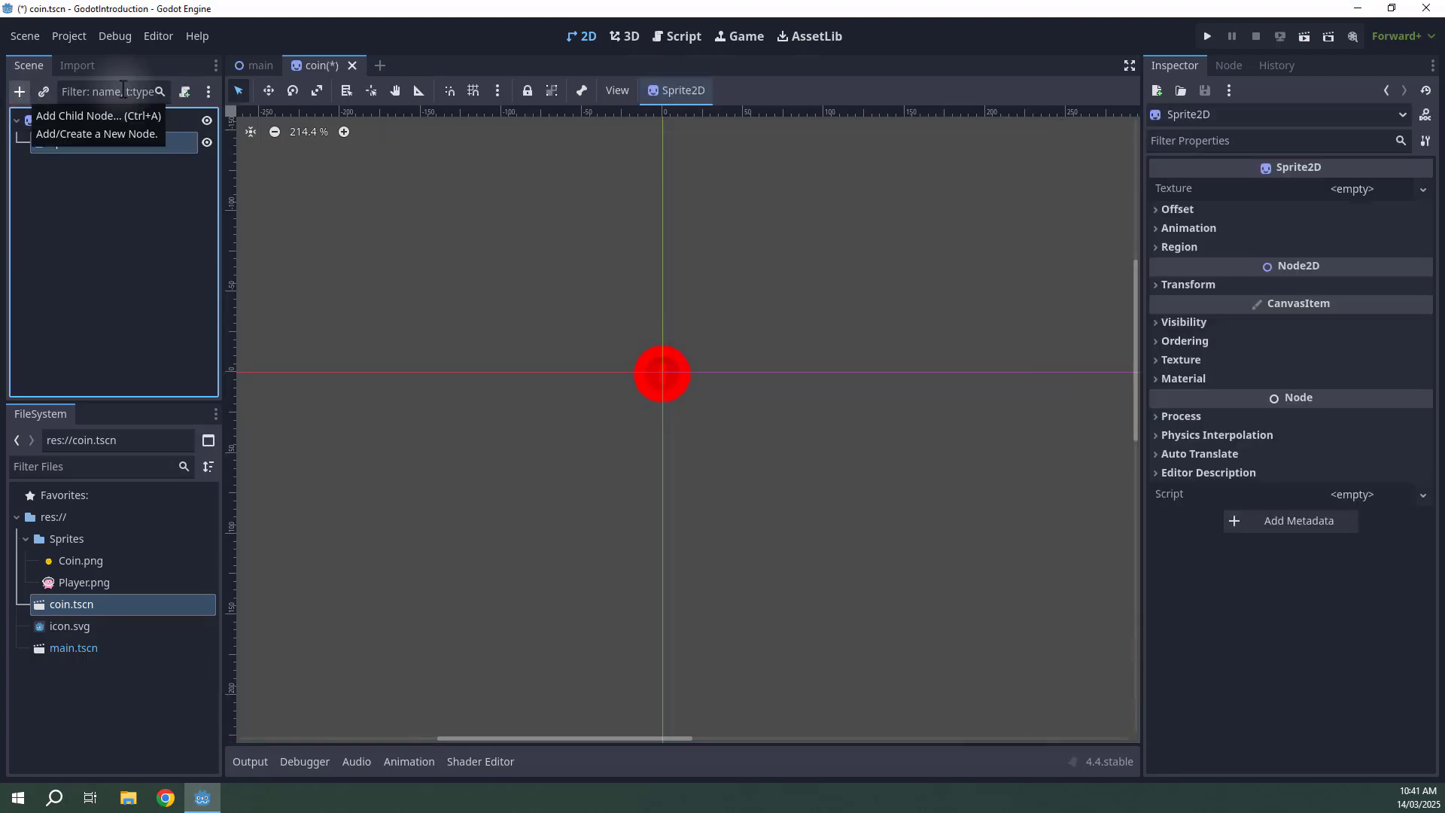
pyautogui.moveTo(72, 563); pyautogui.dragTo(1362, 197)
pyautogui.scroll(5, 714, 349)
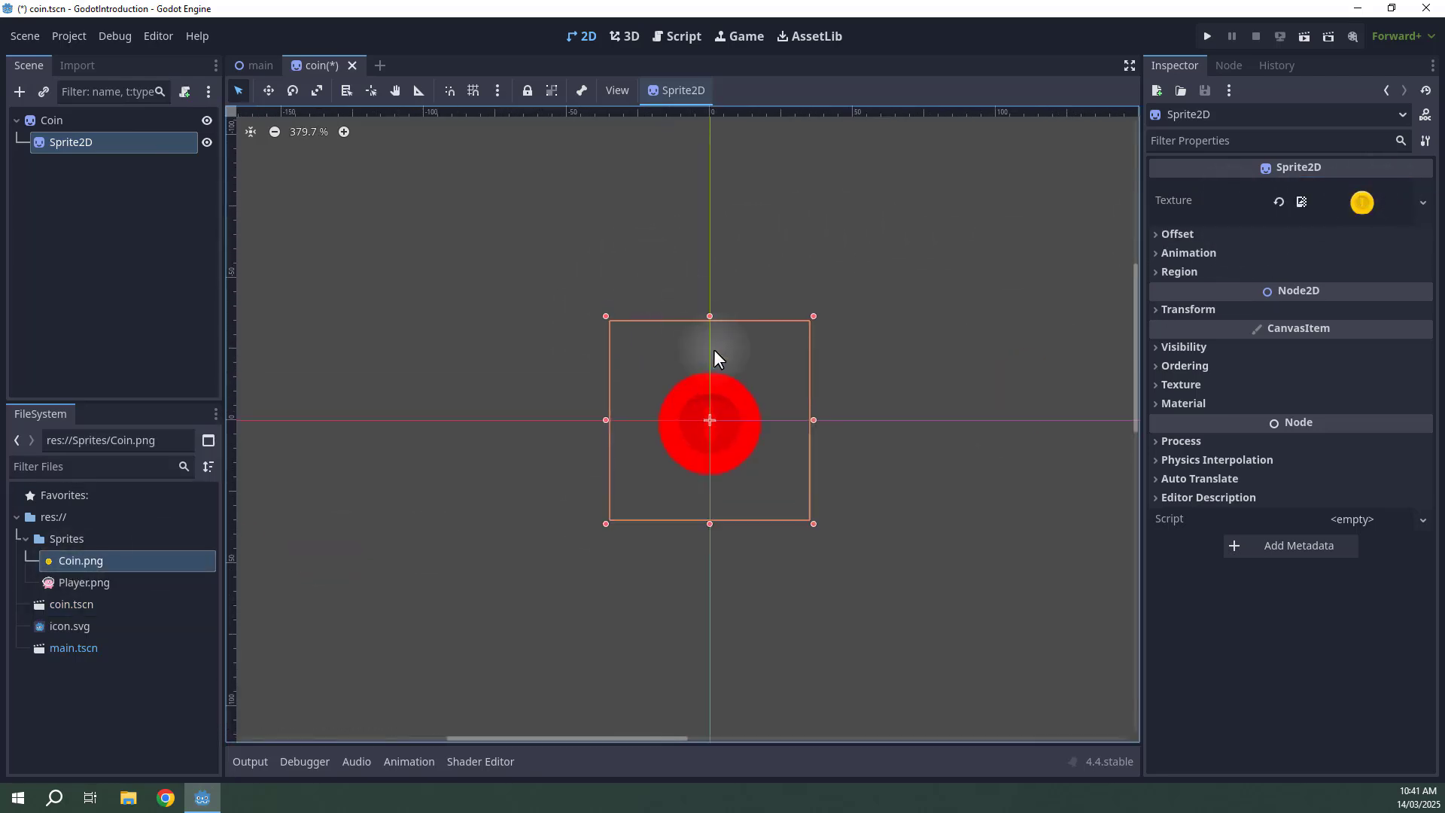
# Move the child Sprite2D up about 39 px above the Coin's origin.
pyautogui.click(714, 306)
pyautogui.click(119, 147)
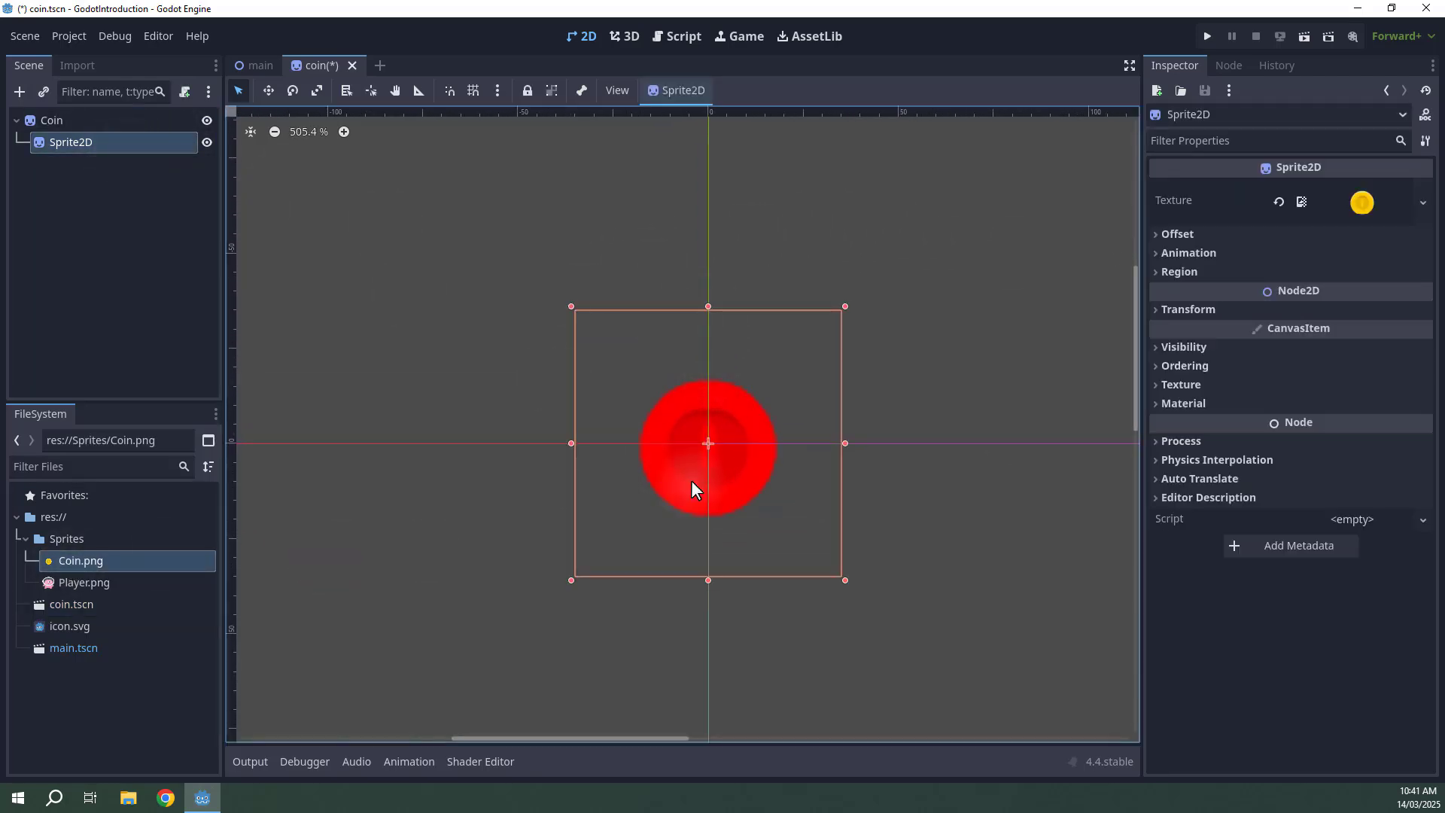
pyautogui.moveTo(732, 424); pyautogui.dragTo(732, 277)
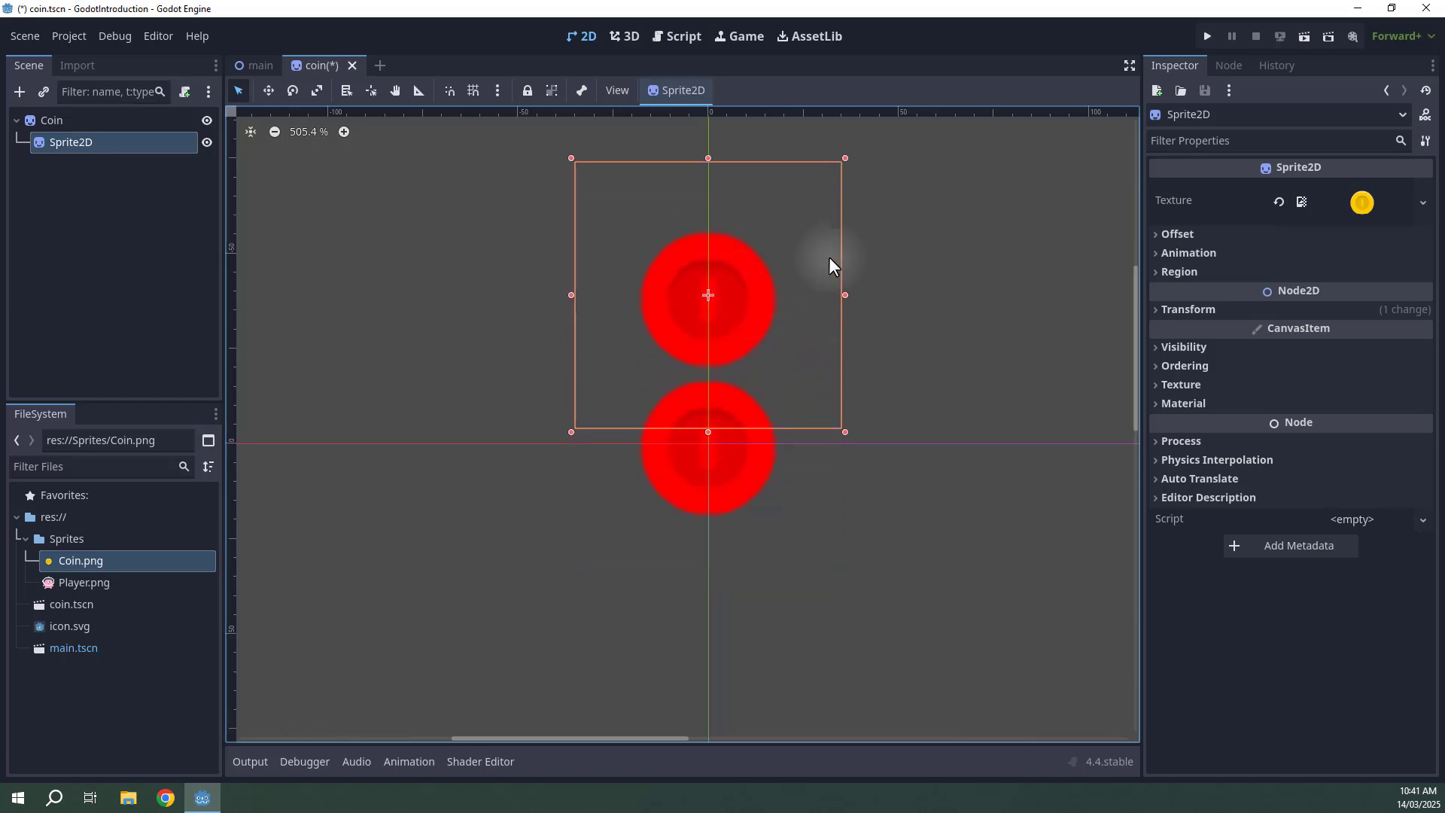
# Set the child Sprite2D's Modulate color to cyan 00ffff.
pyautogui.click(1167, 348)
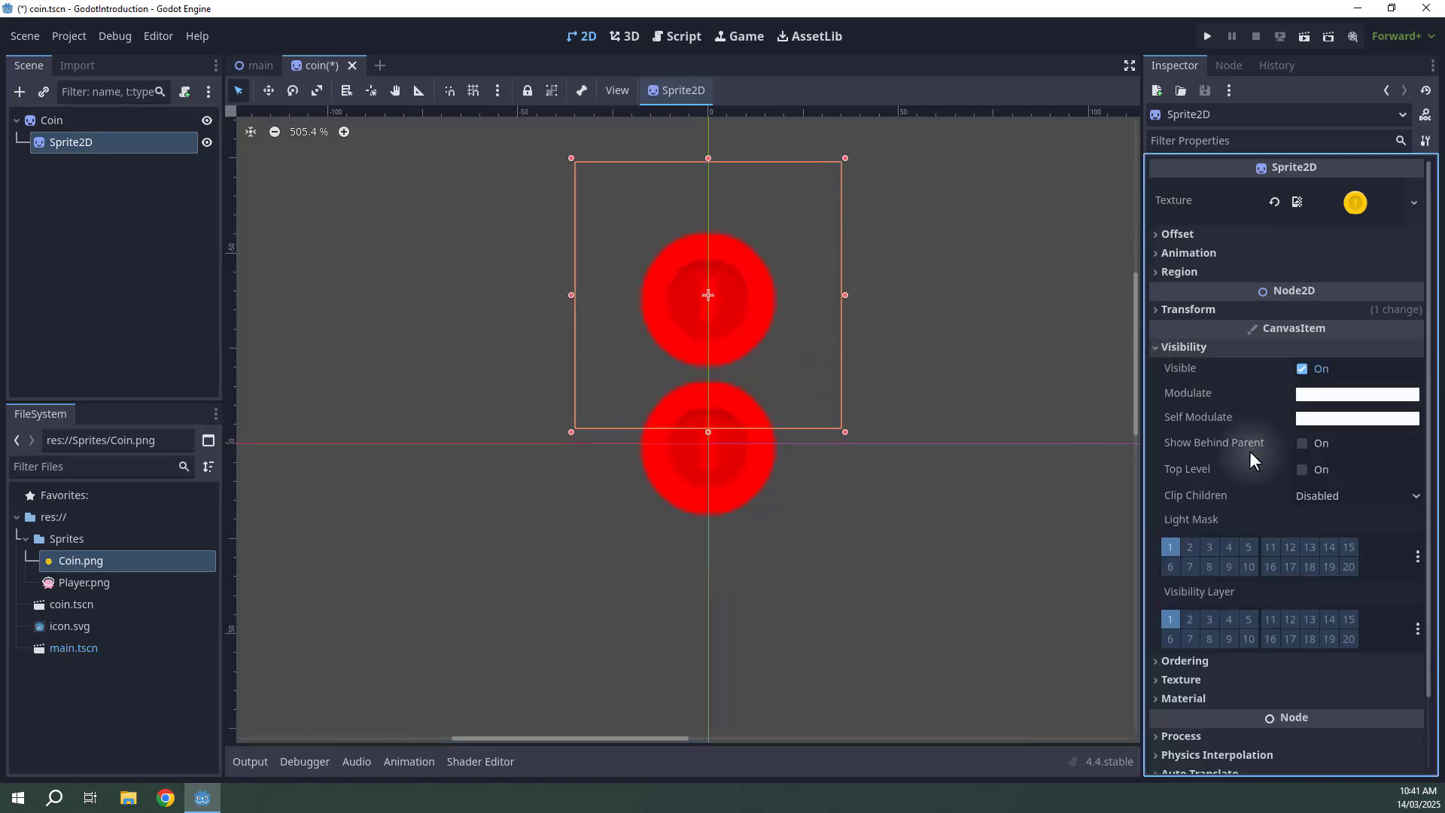
pyautogui.click(1300, 393)
pyautogui.moveTo(1277, 629); pyautogui.dragTo(1233, 631)
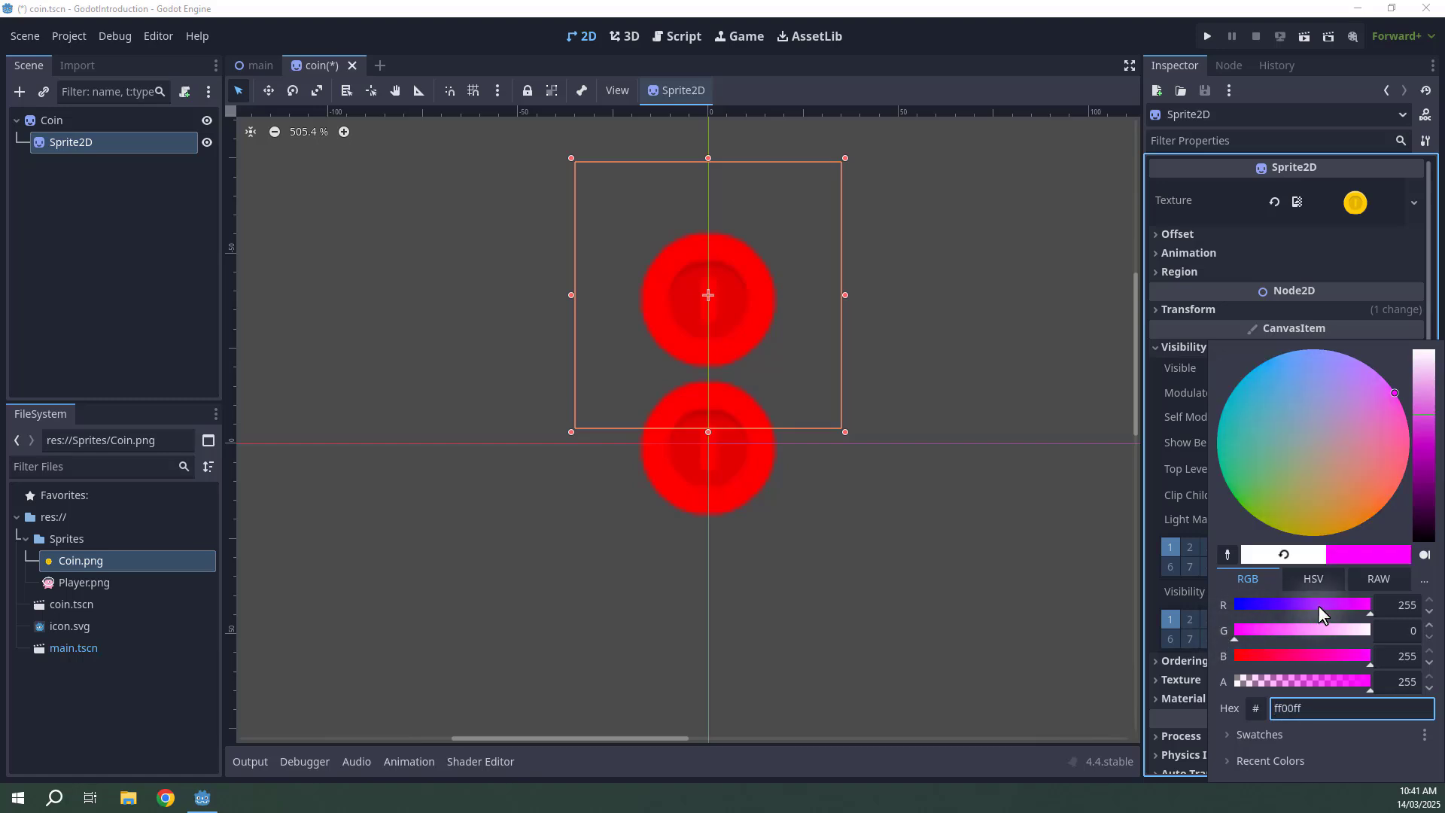
pyautogui.moveTo(1317, 605); pyautogui.dragTo(1371, 632)
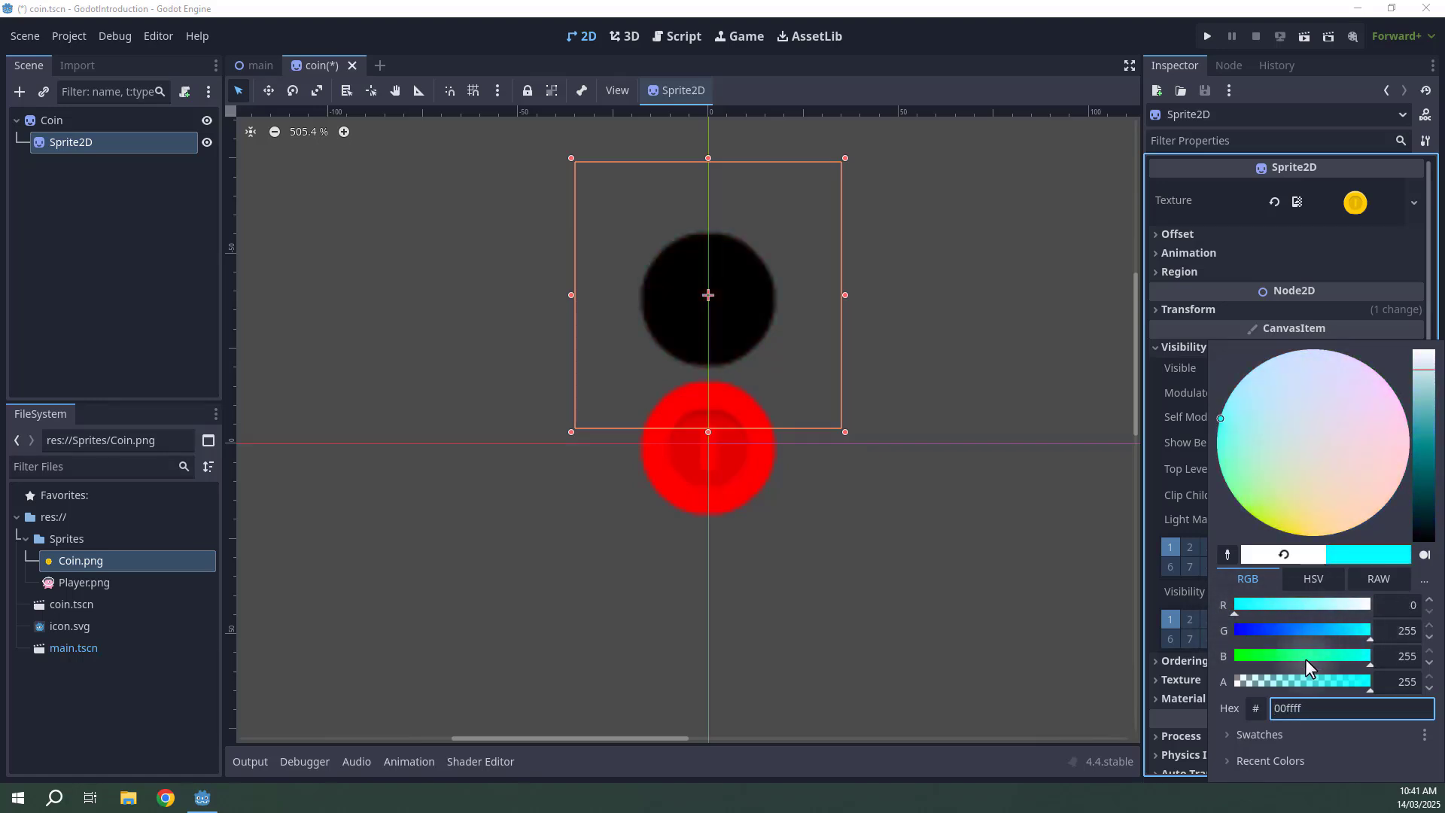
pyautogui.click(992, 3)
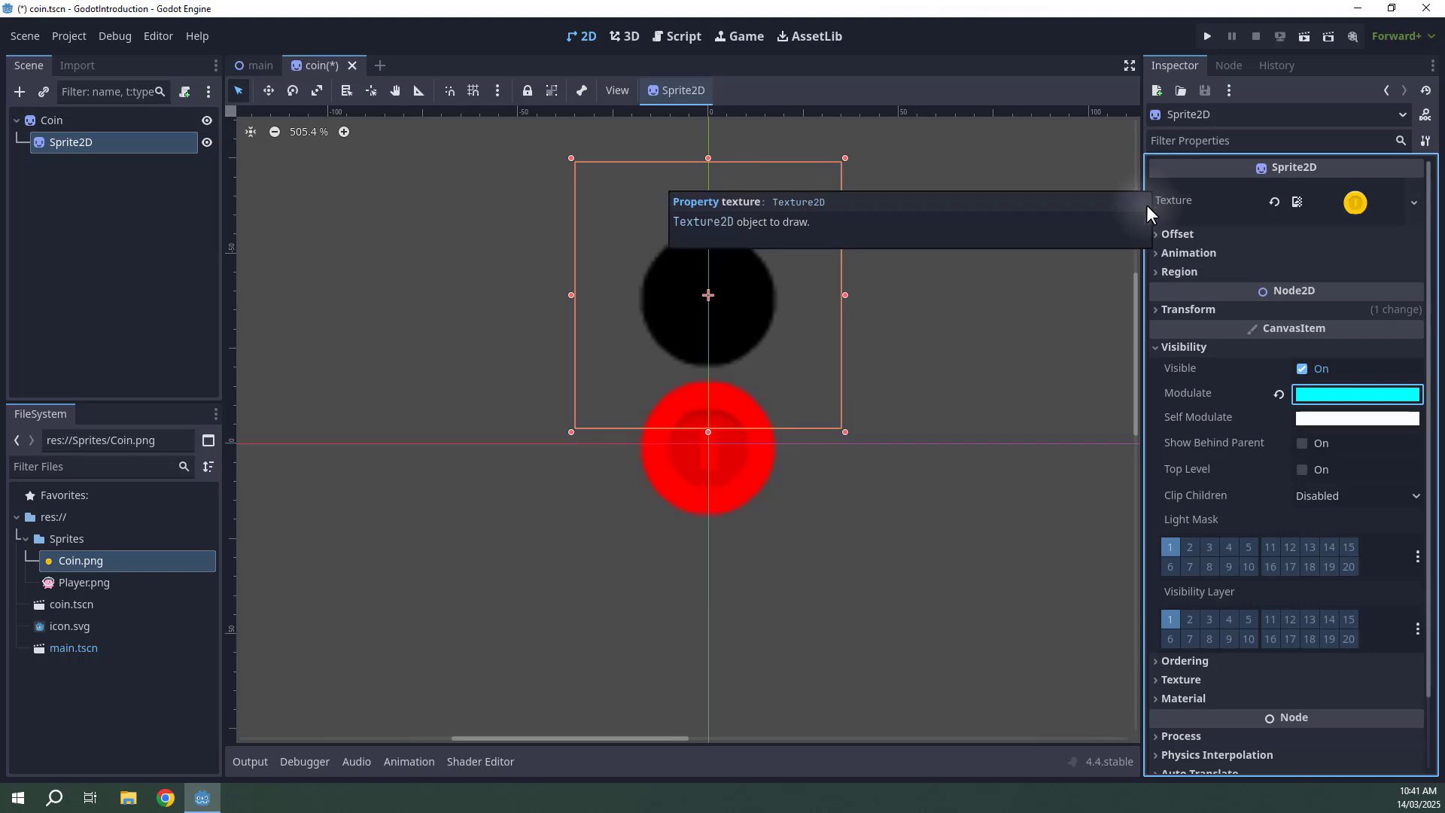
# Set the child Sprite2D's Scale to 0.5.
pyautogui.click(1159, 307)
pyautogui.click(1326, 410)
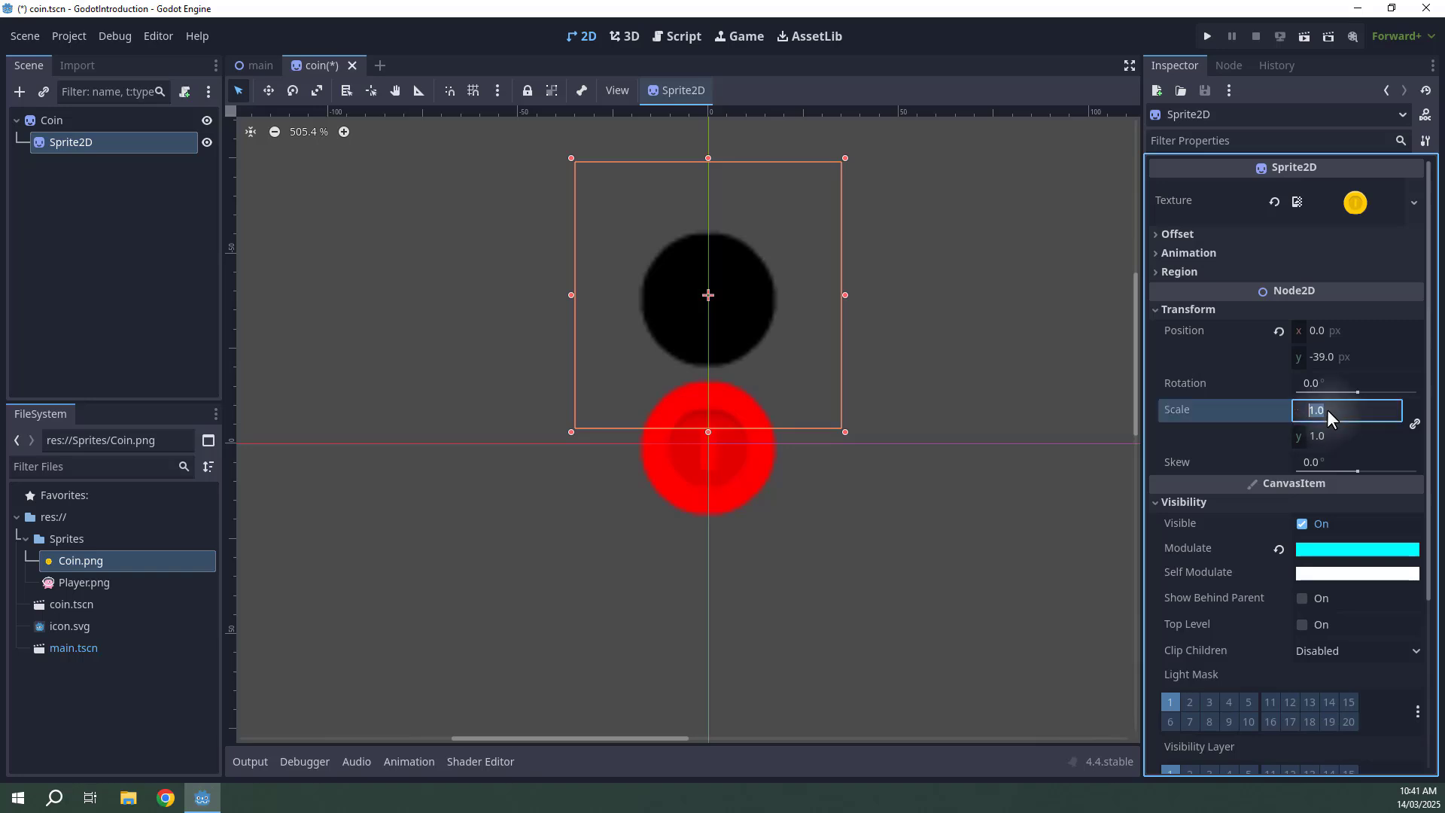
pyautogui.write('0.5')
pyautogui.press('Return')
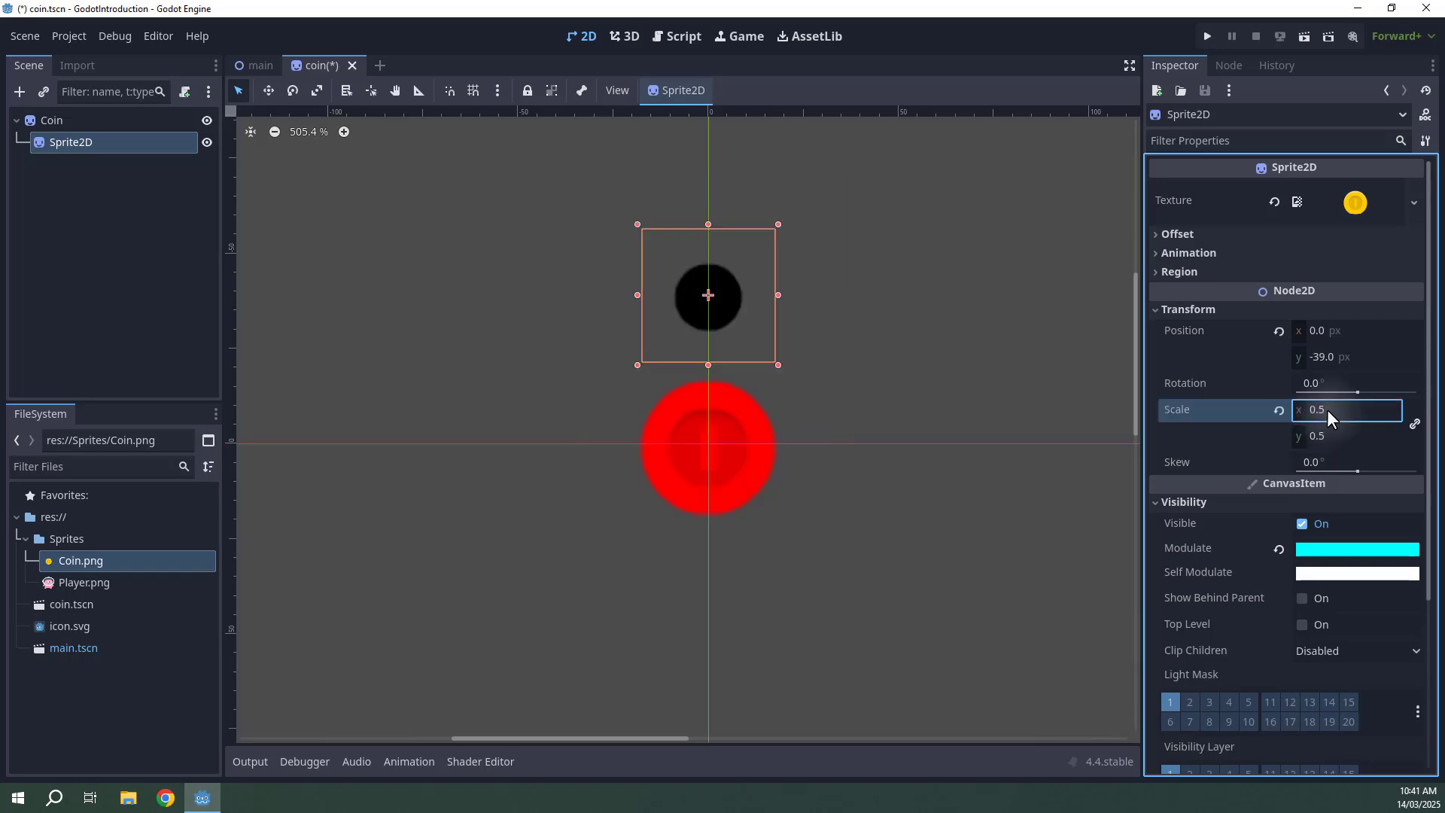
# Move the child Sprite2D down to about (-1, -21) px and save the coin scene.
pyautogui.moveTo(753, 313); pyautogui.dragTo(728, 378)
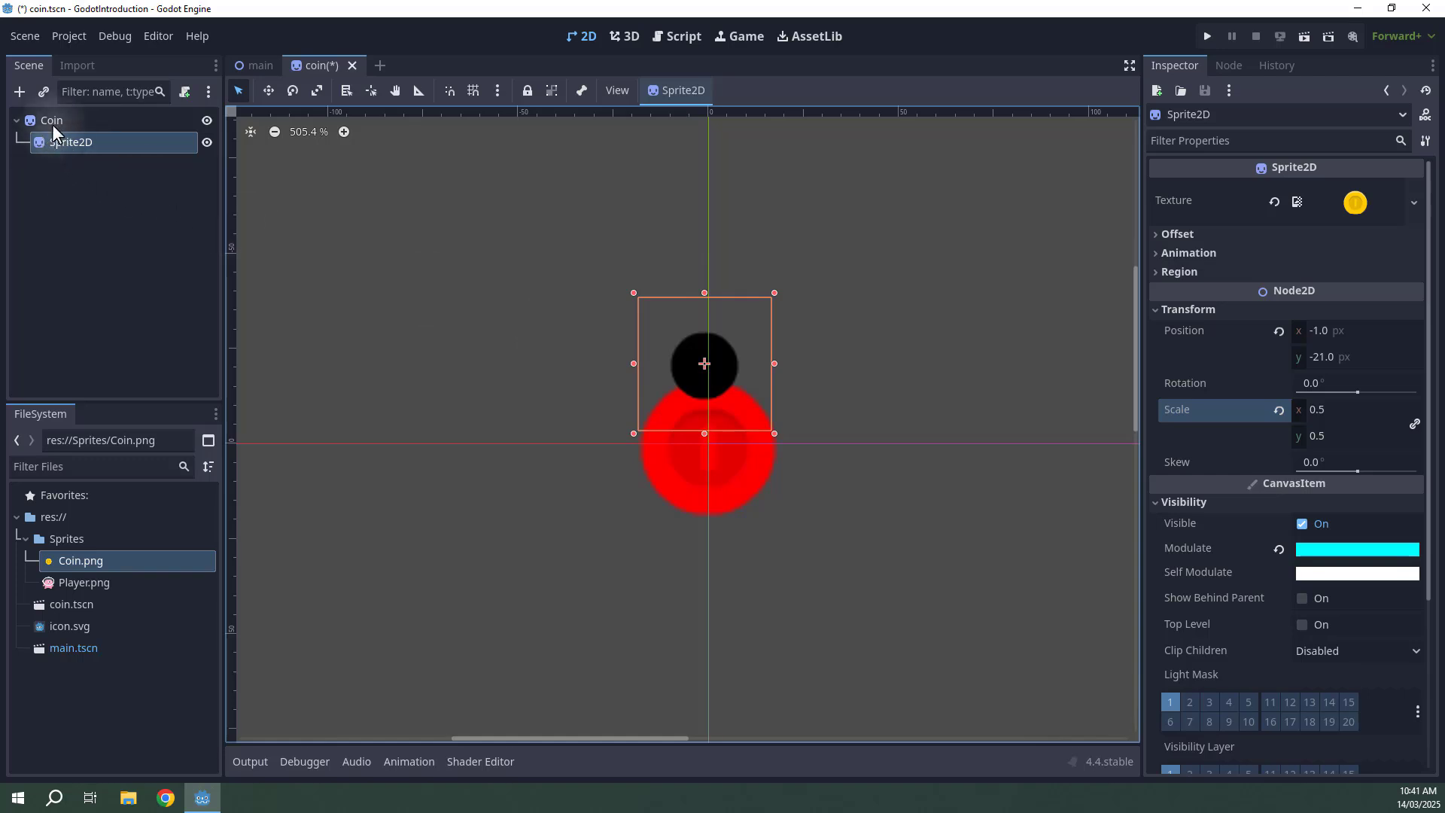
pyautogui.hotkey('ctrl', 's')
pyautogui.click(114, 218)
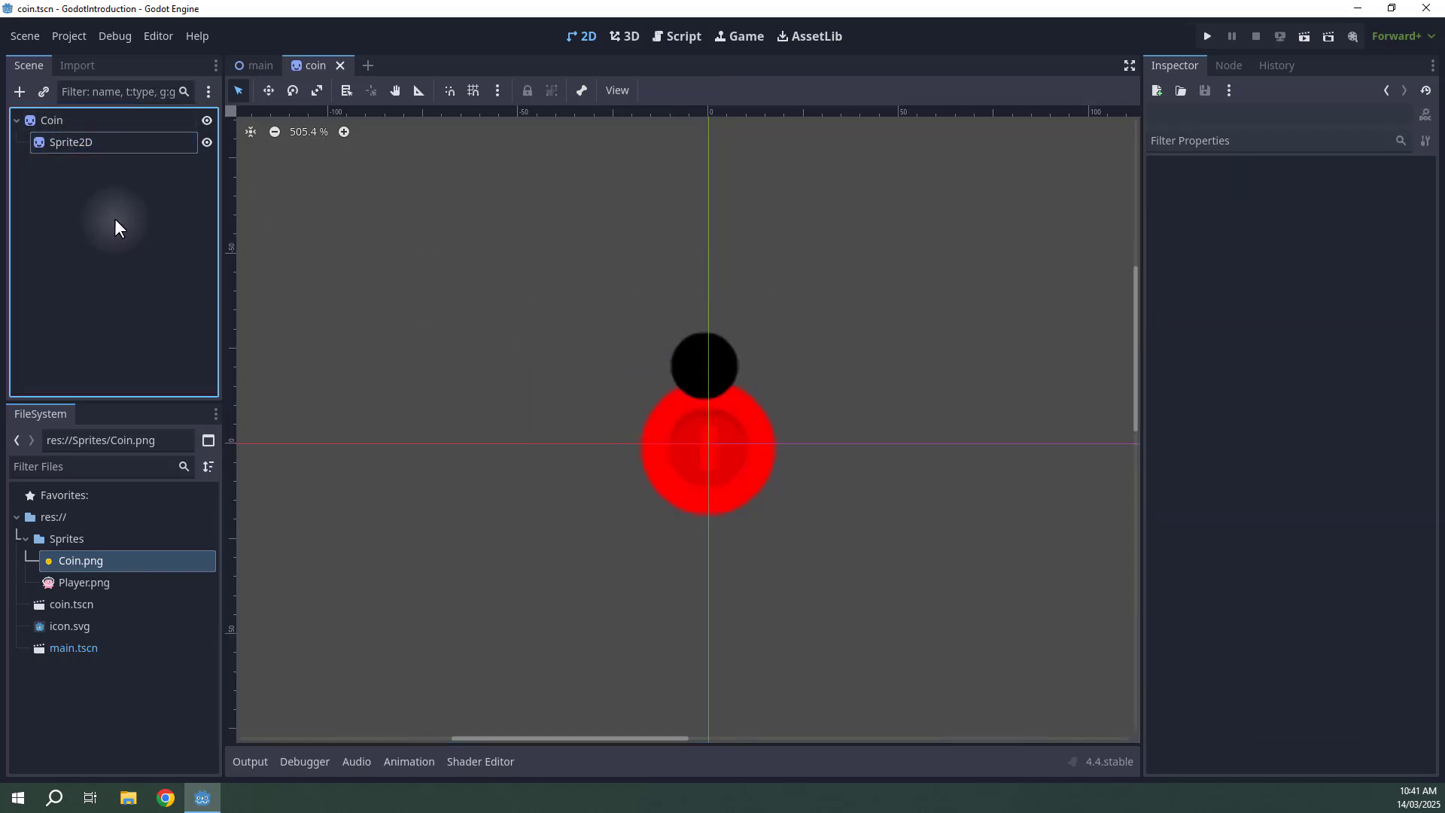
# Inspect the coin instances in the main scene, then return to the coin scene.
pyautogui.click(253, 69)
pyautogui.scroll(4, 471, 368)
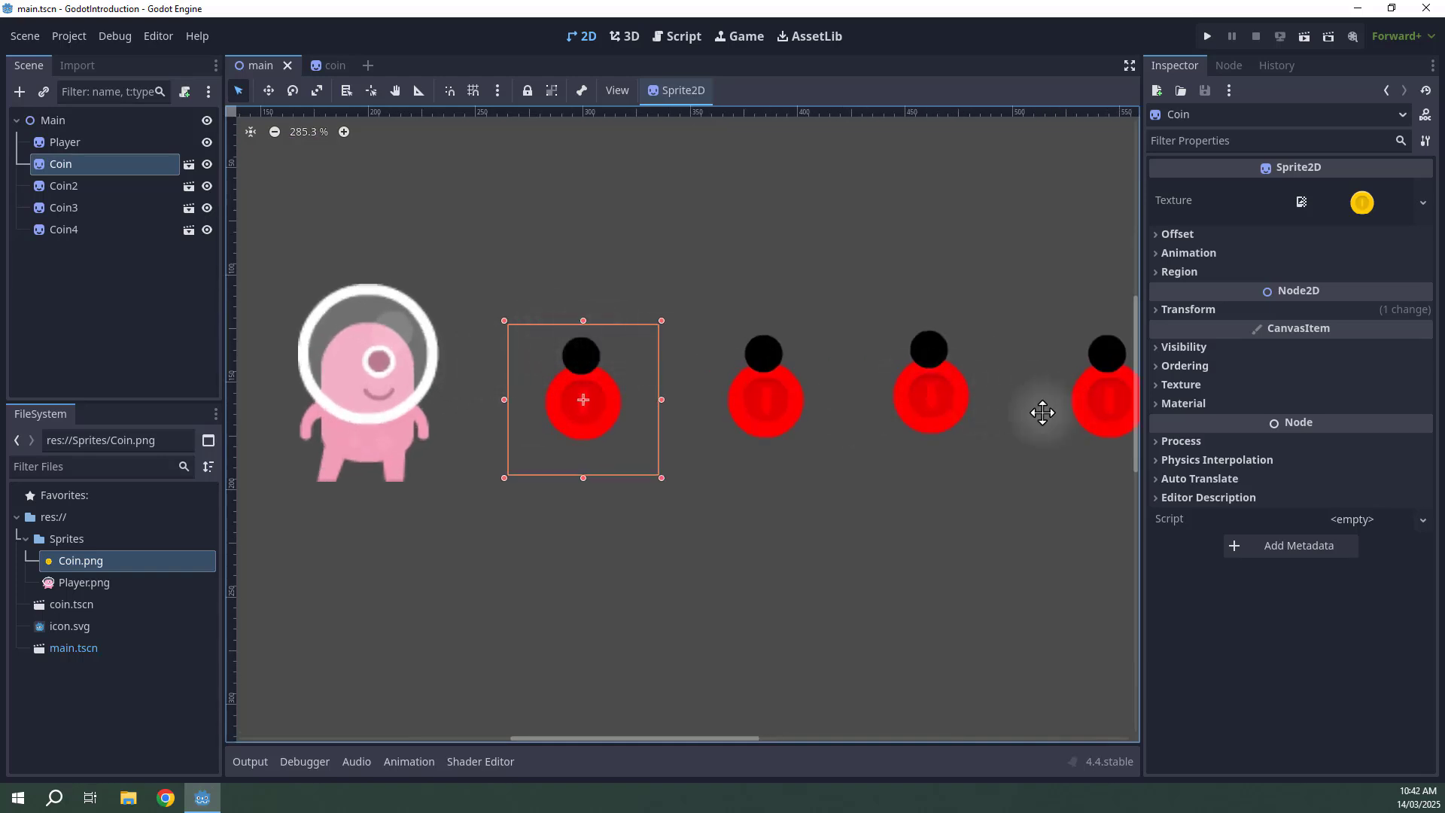
pyautogui.moveTo(1042, 412); pyautogui.dragTo(926, 419, button='middle')
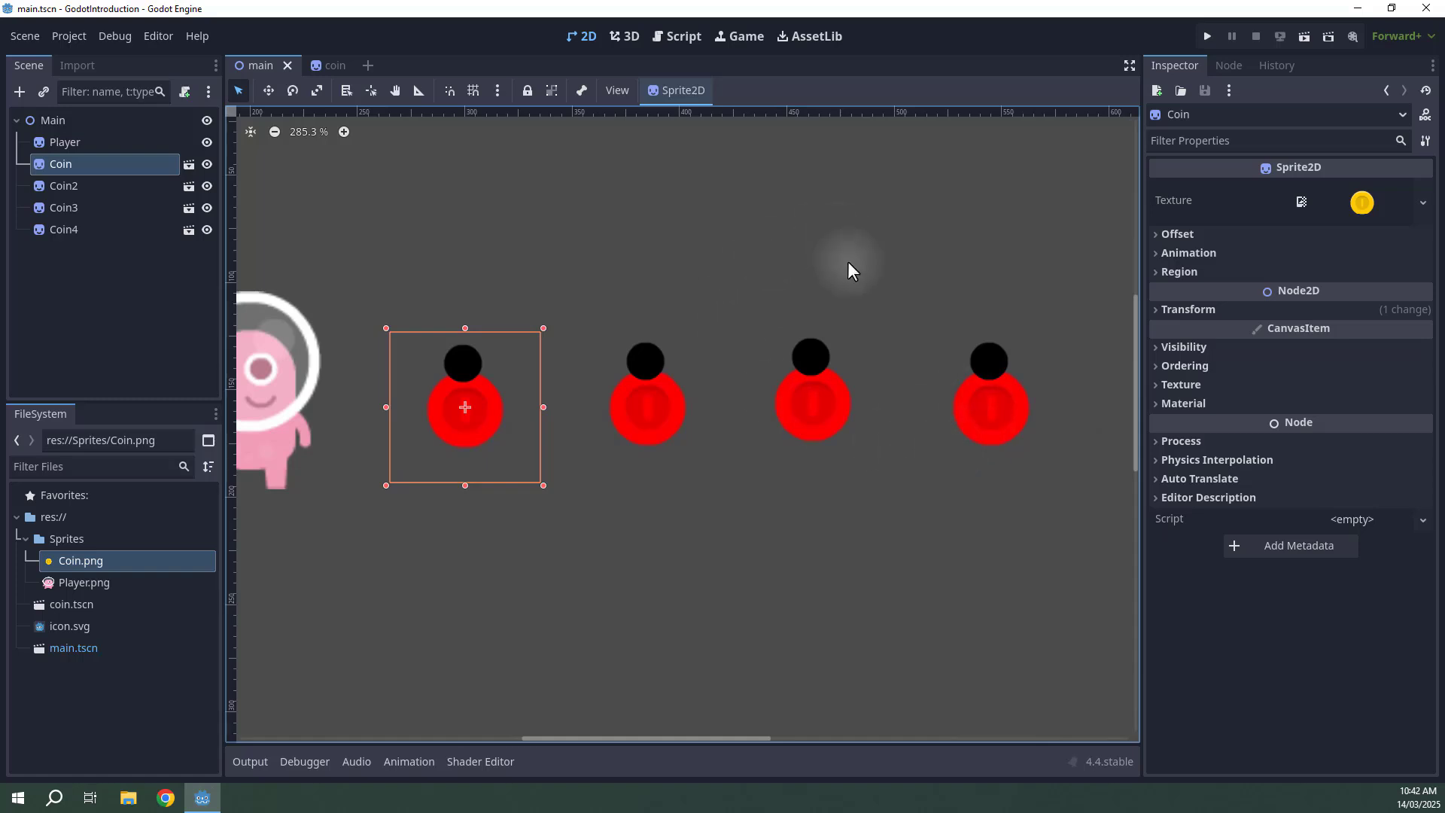
pyautogui.scroll(1, 354, 322)
pyautogui.scroll(2, 389, 347)
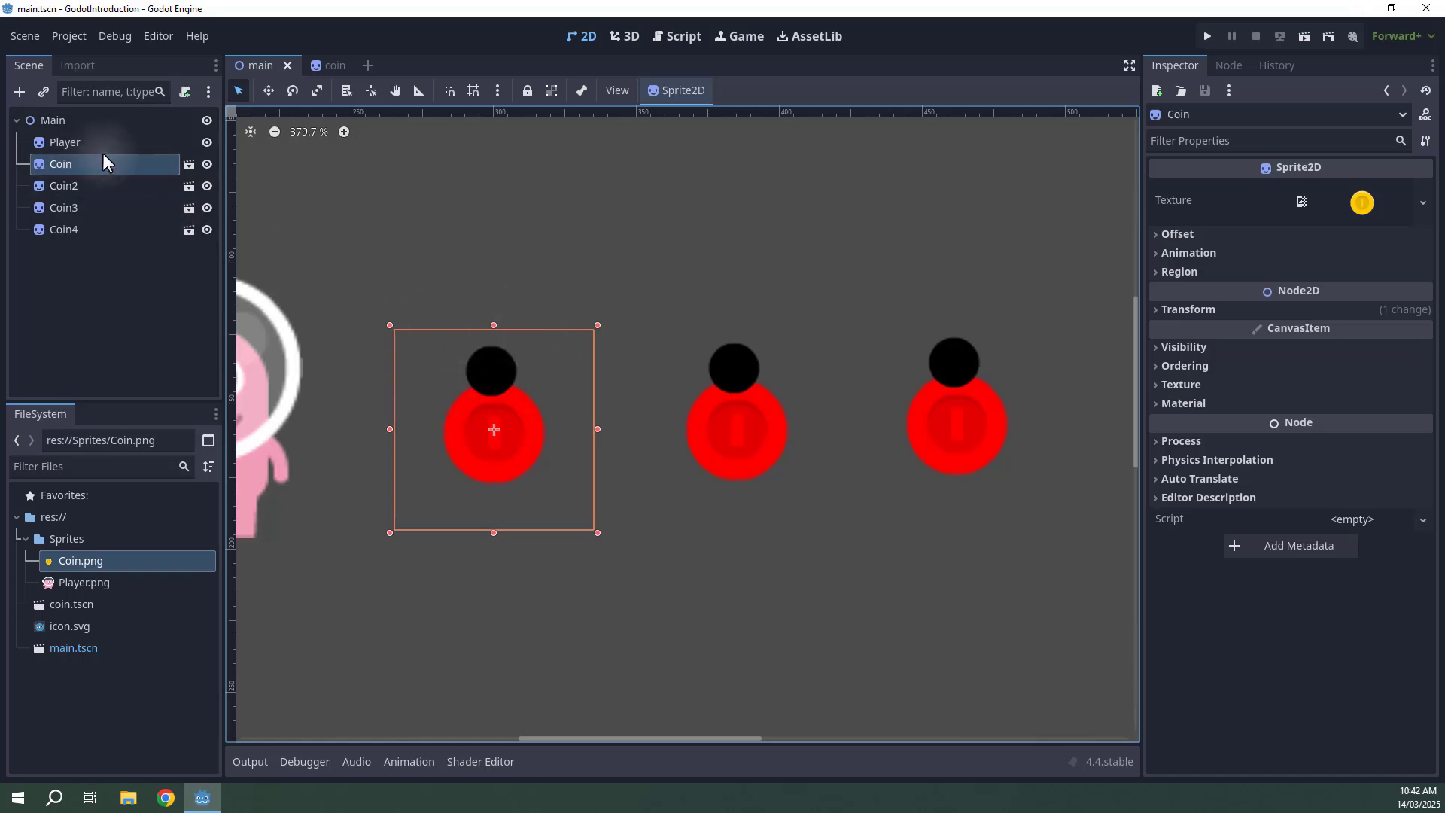
pyautogui.click(59, 193)
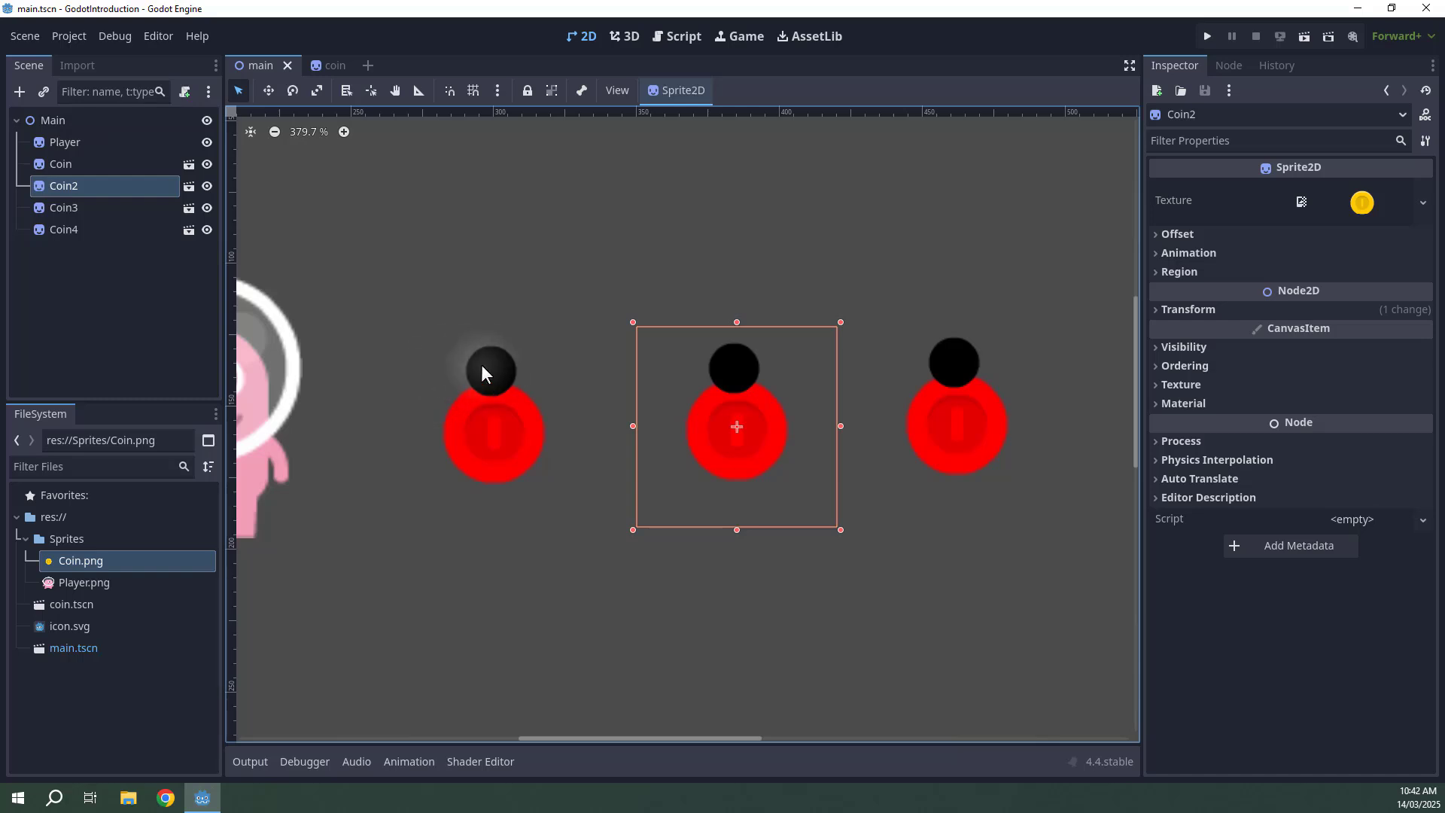
pyautogui.click(325, 67)
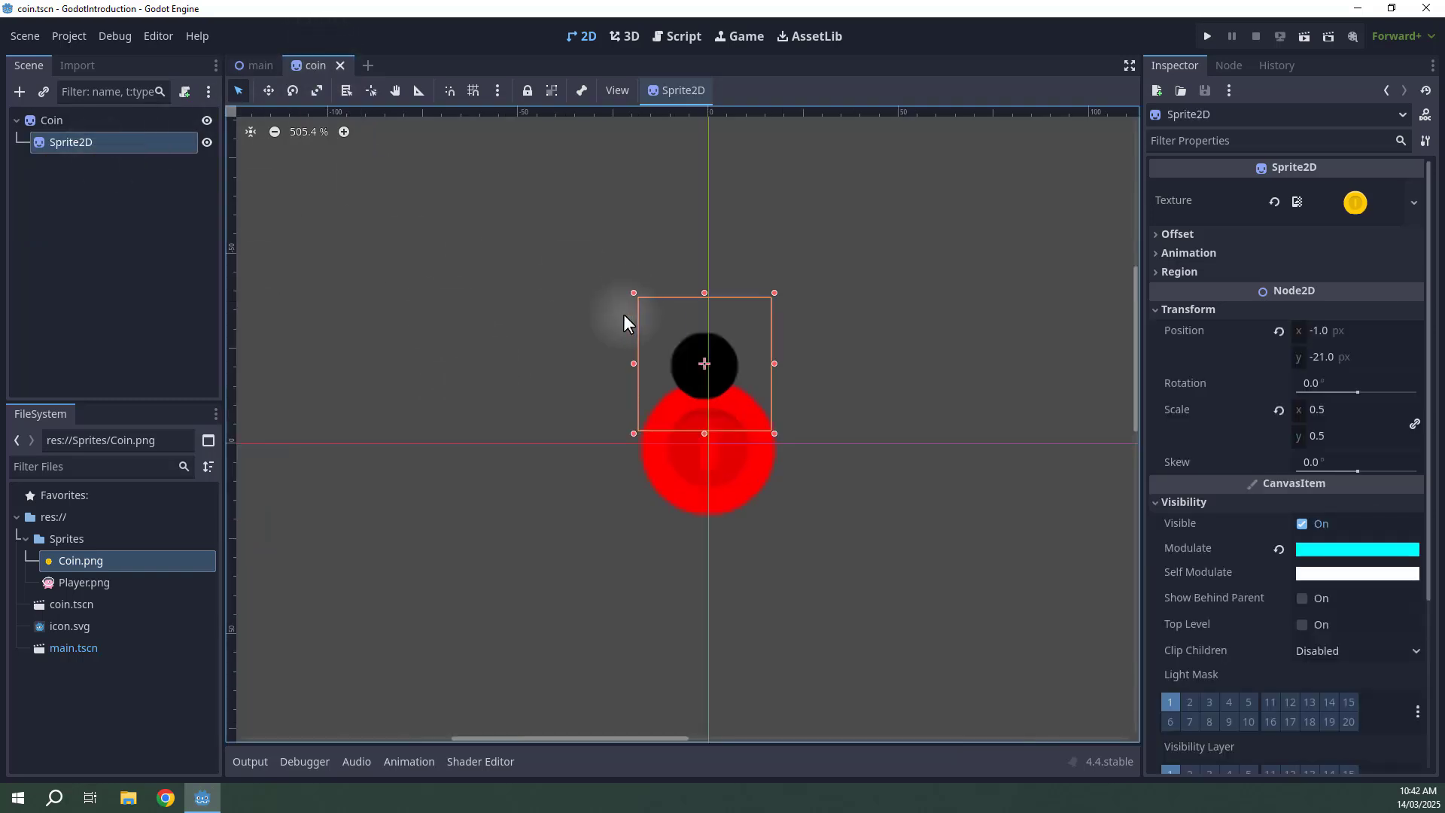
# Move the coin's child Sprite2D to about (8, 12) px and switch back to the main scene.
pyautogui.moveTo(697, 385); pyautogui.dragTo(727, 497)
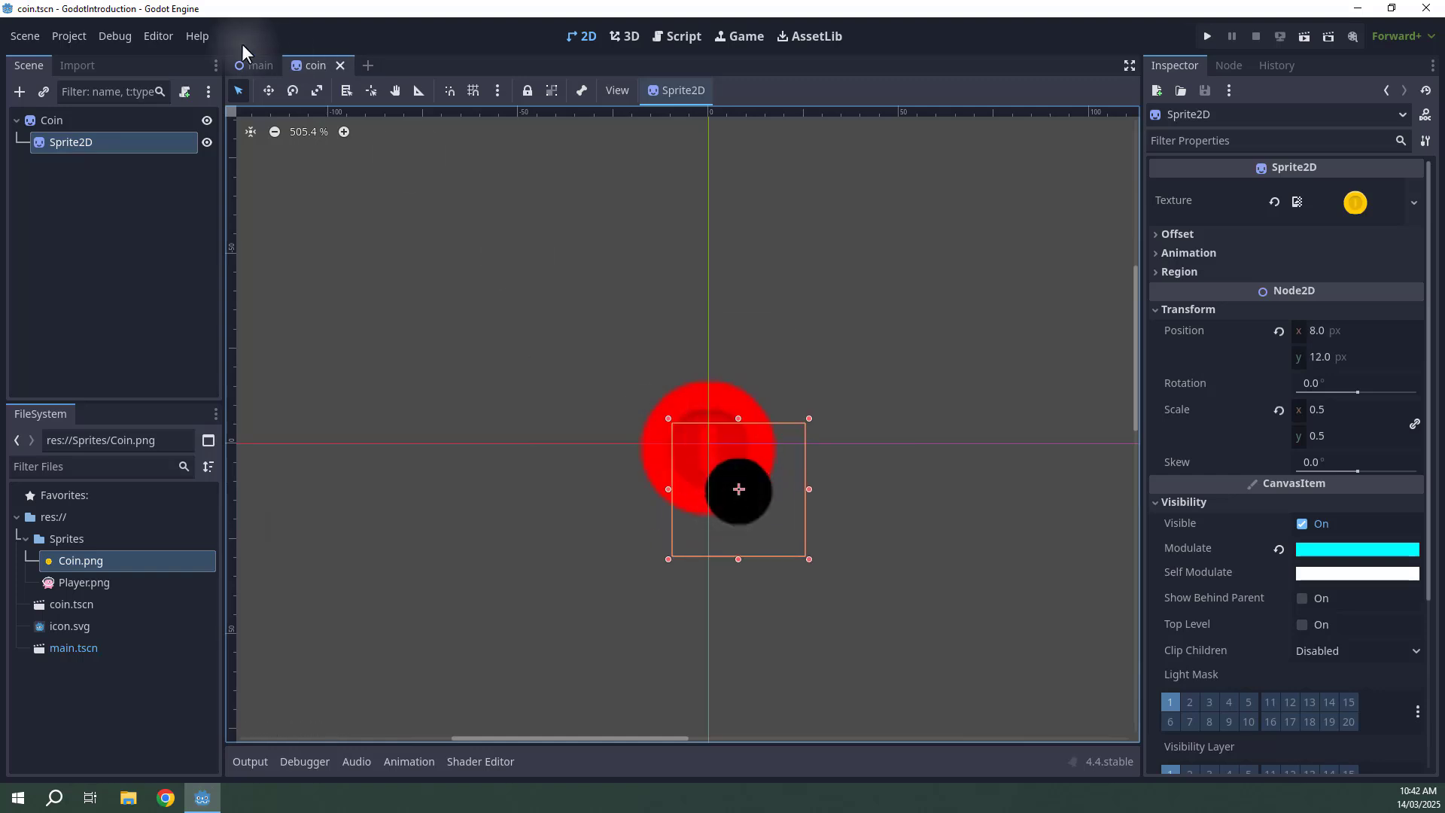
pyautogui.click(256, 65)
pyautogui.scroll(-3, 744, 314)
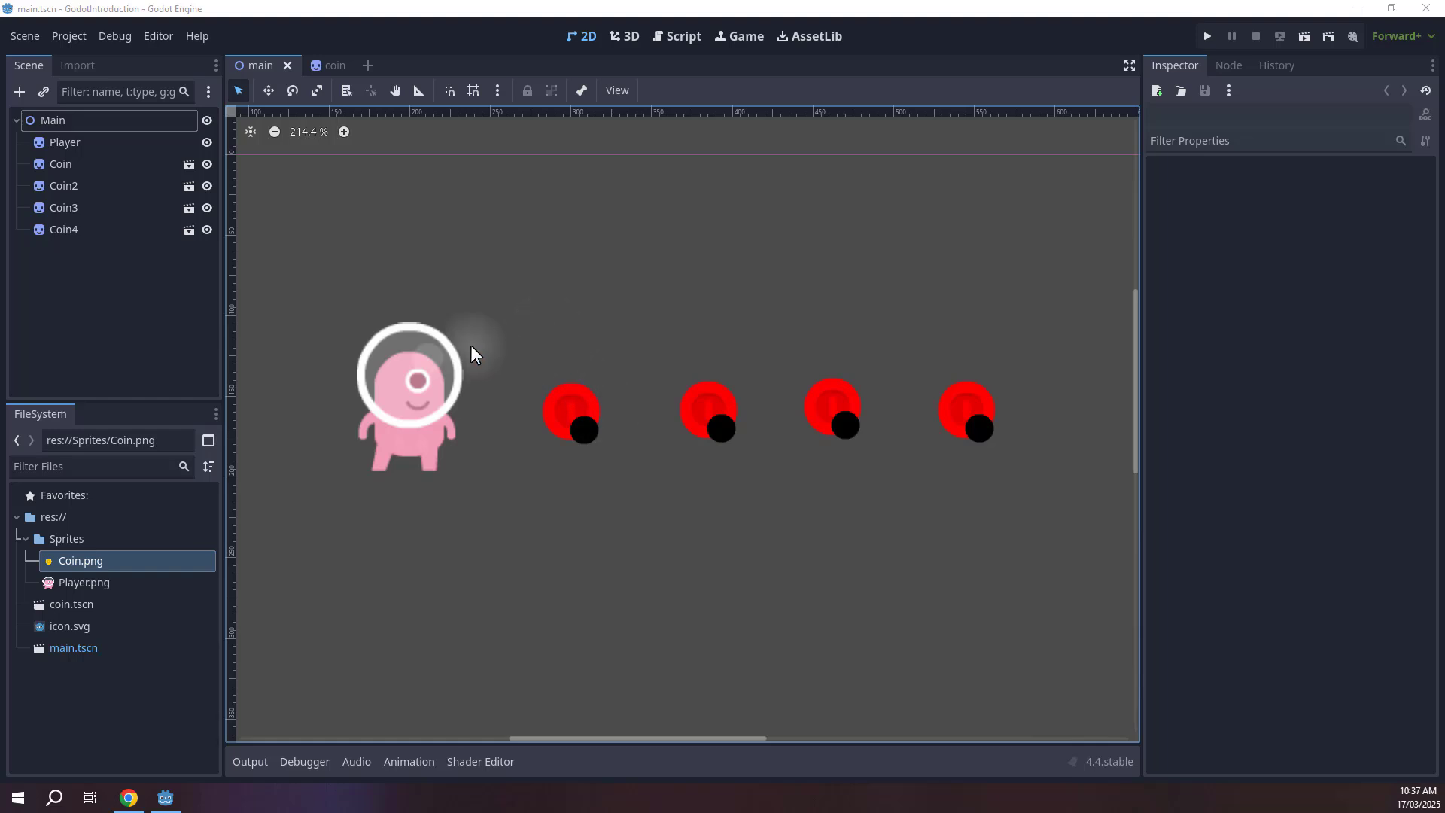
# Select the coin instances and the Player in the main scene to compare them.
pyautogui.moveTo(512, 342); pyautogui.dragTo(585, 343, button='middle')
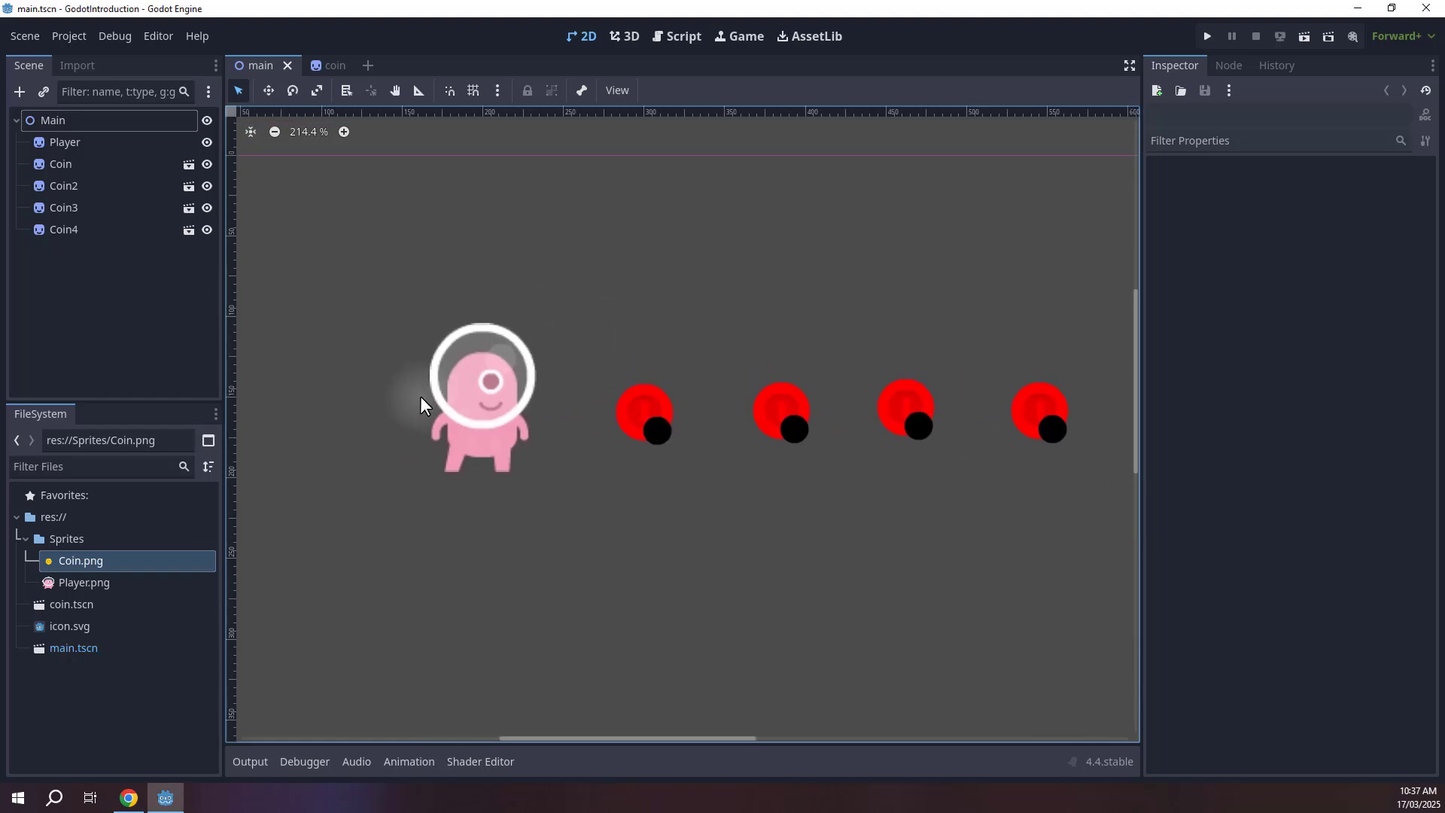
pyautogui.click(440, 404)
pyautogui.click(645, 417)
pyautogui.click(761, 406)
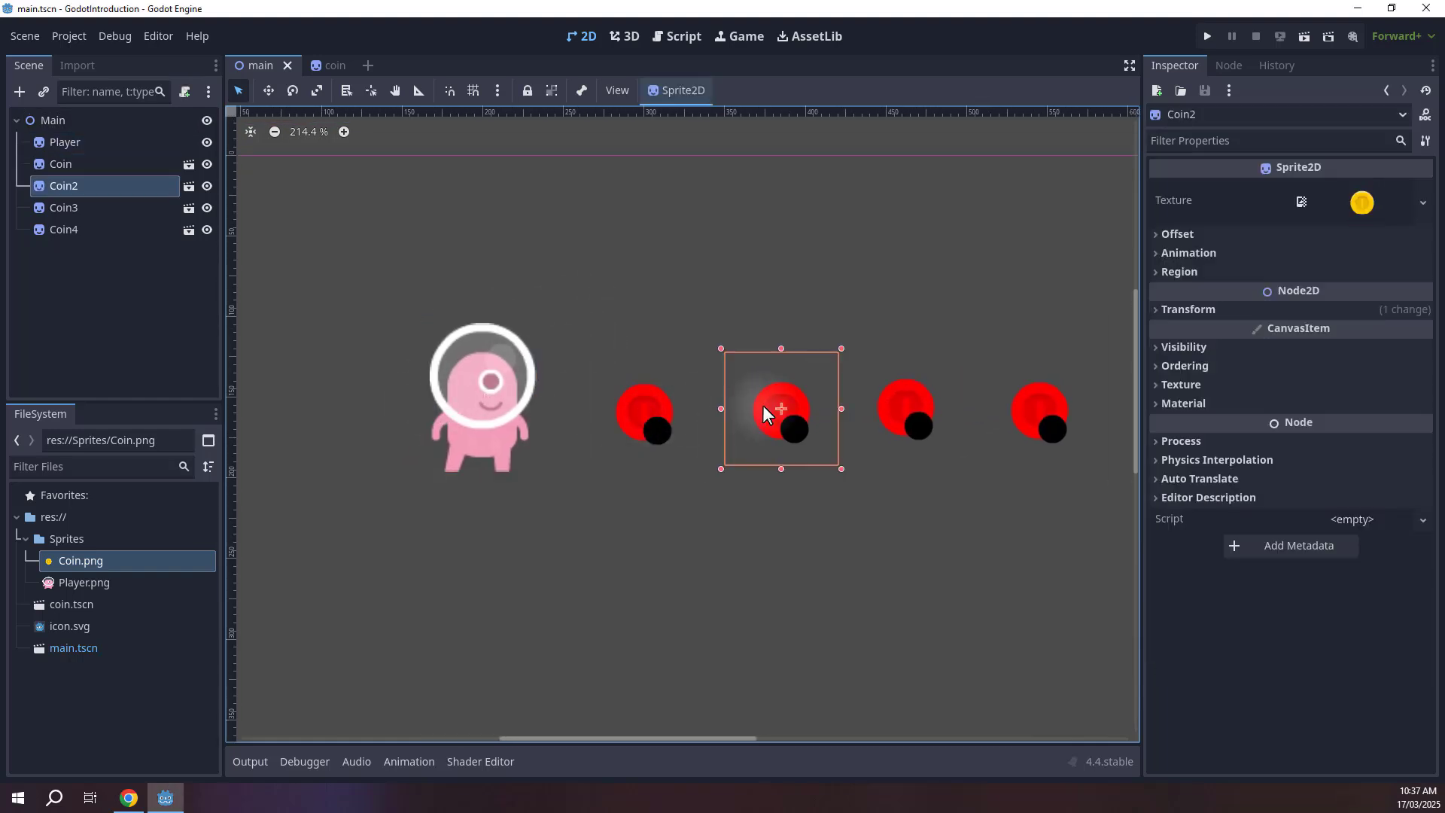
pyautogui.click(484, 386)
pyautogui.moveTo(554, 377); pyautogui.dragTo(706, 367, button='middle')
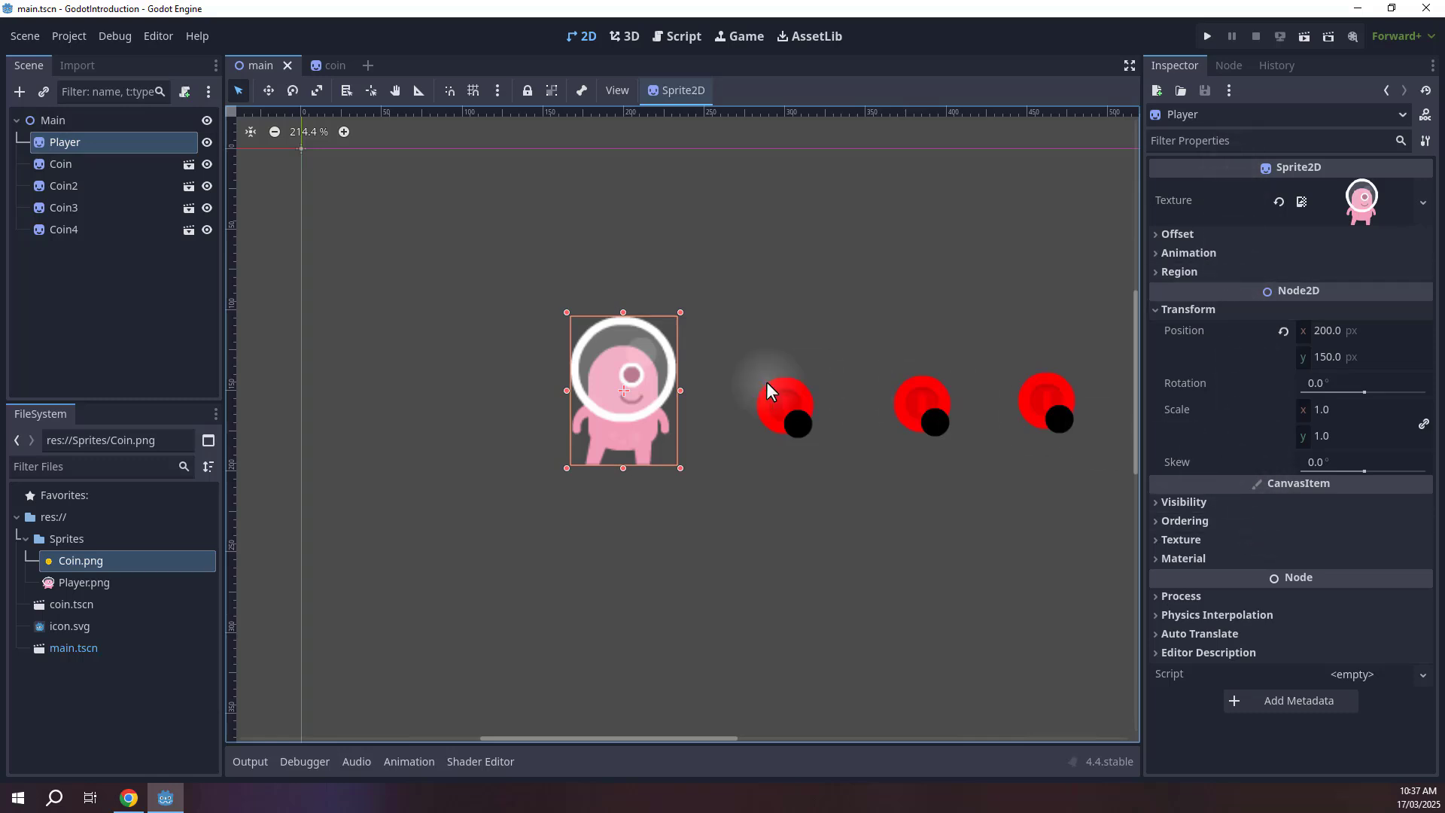
# Drag the Player sprite to about (169, 127) px.
pyautogui.moveTo(625, 368); pyautogui.dragTo(582, 344)
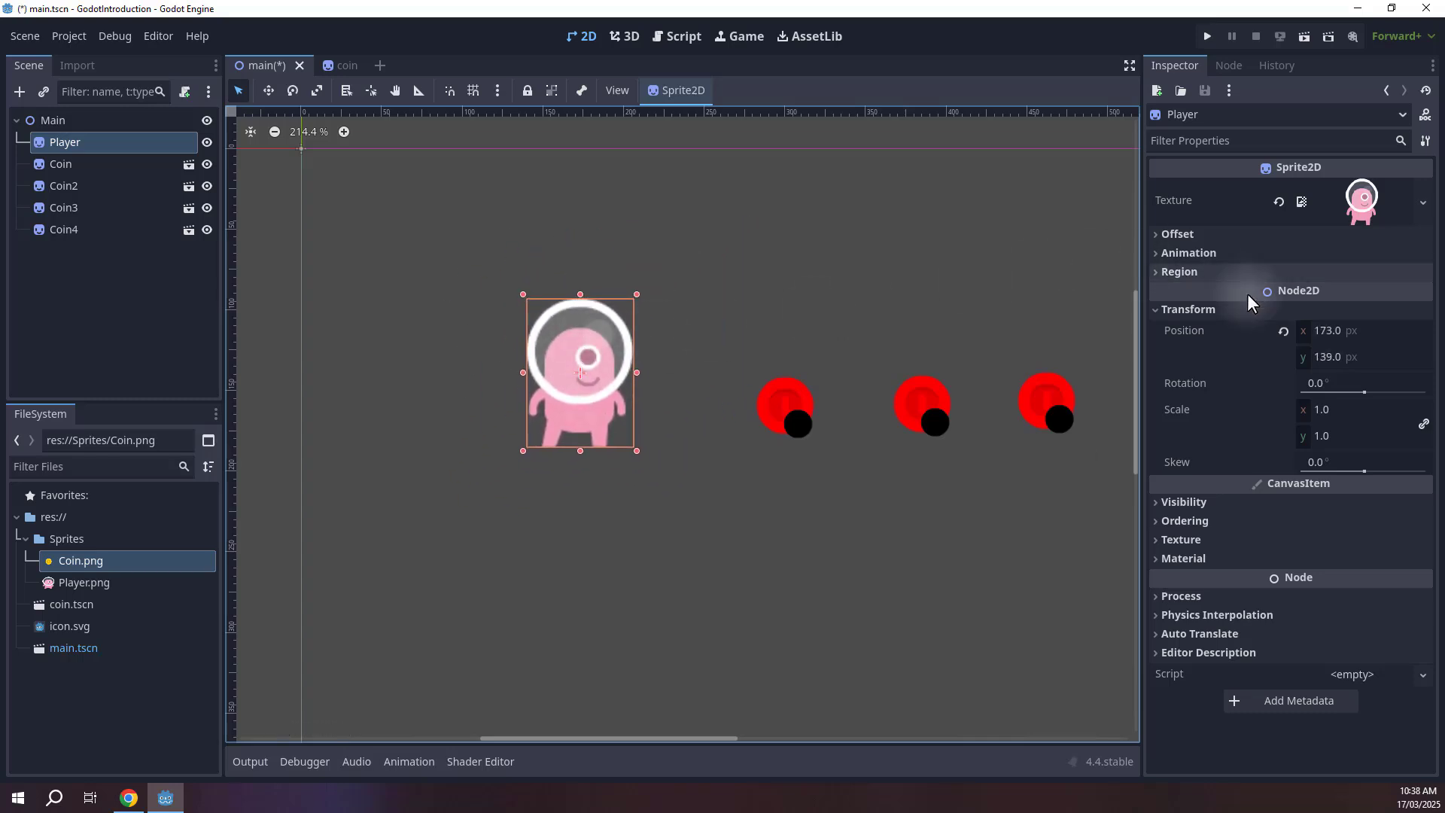
pyautogui.click(1195, 331)
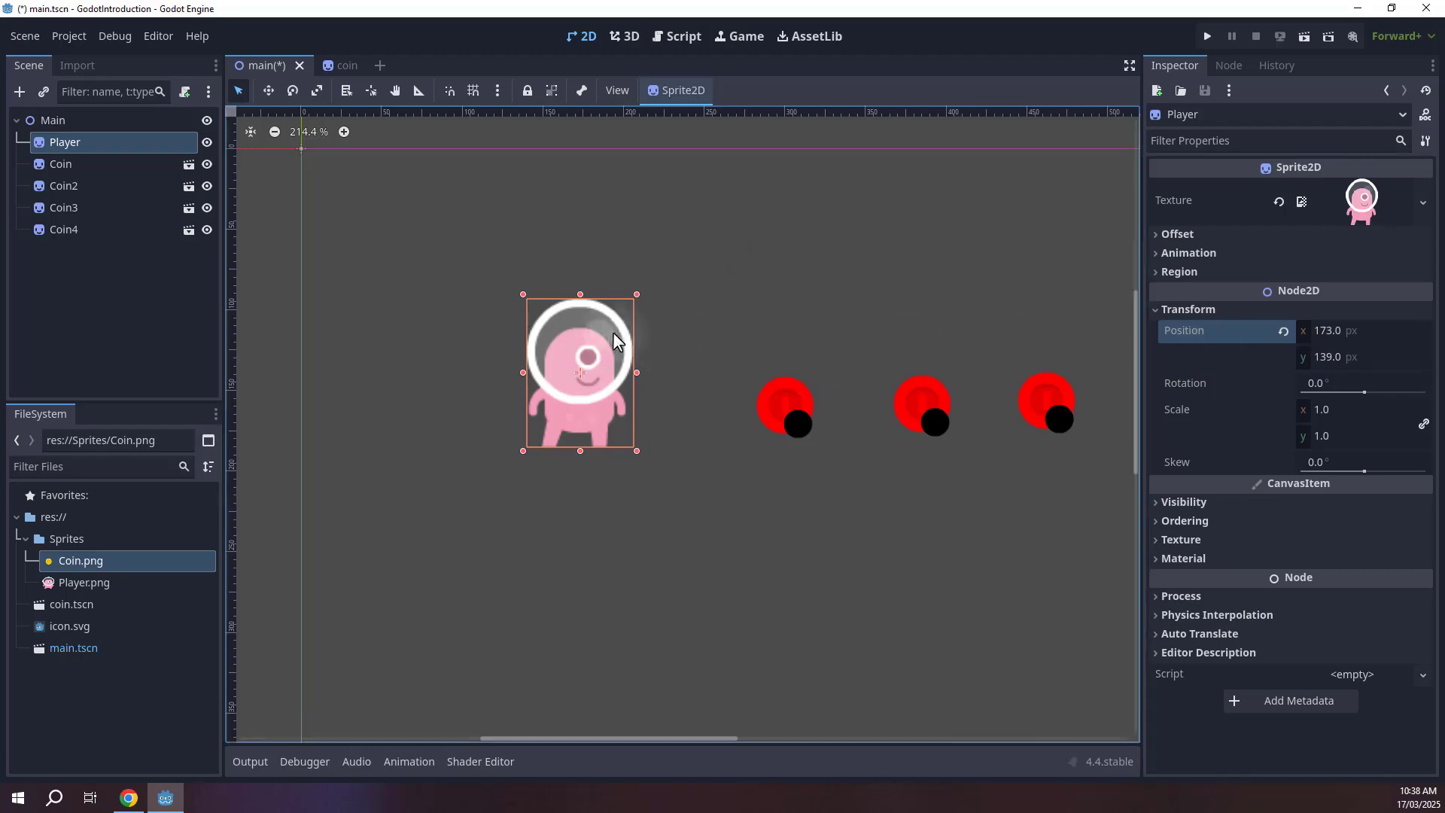
pyautogui.moveTo(574, 292); pyautogui.dragTo(565, 332)
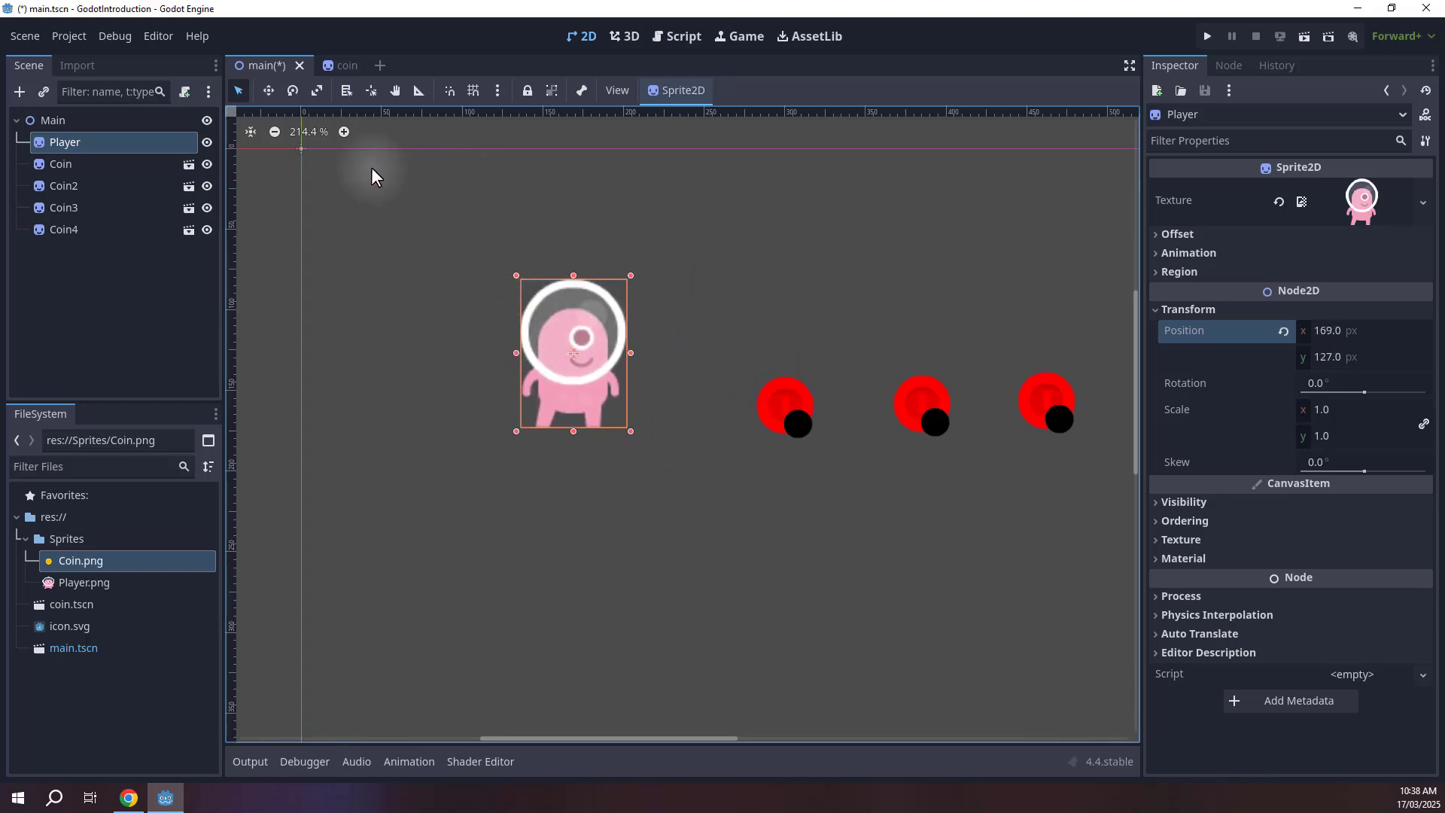
# Switch to Move mode and drag the Player sprite around with its move gizmo.
pyautogui.click(268, 90)
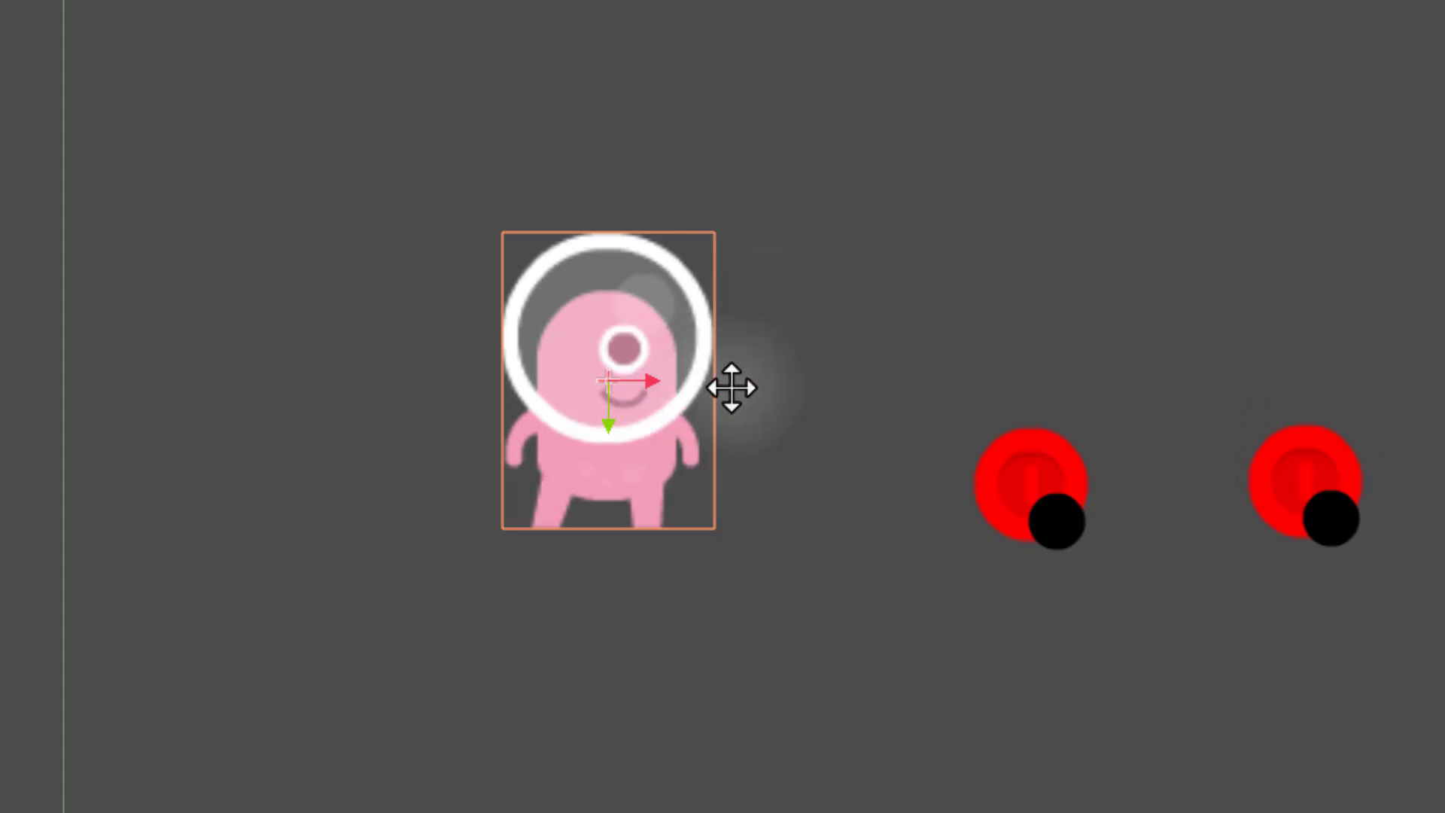
pyautogui.moveTo(590, 323); pyautogui.dragTo(478, 272)
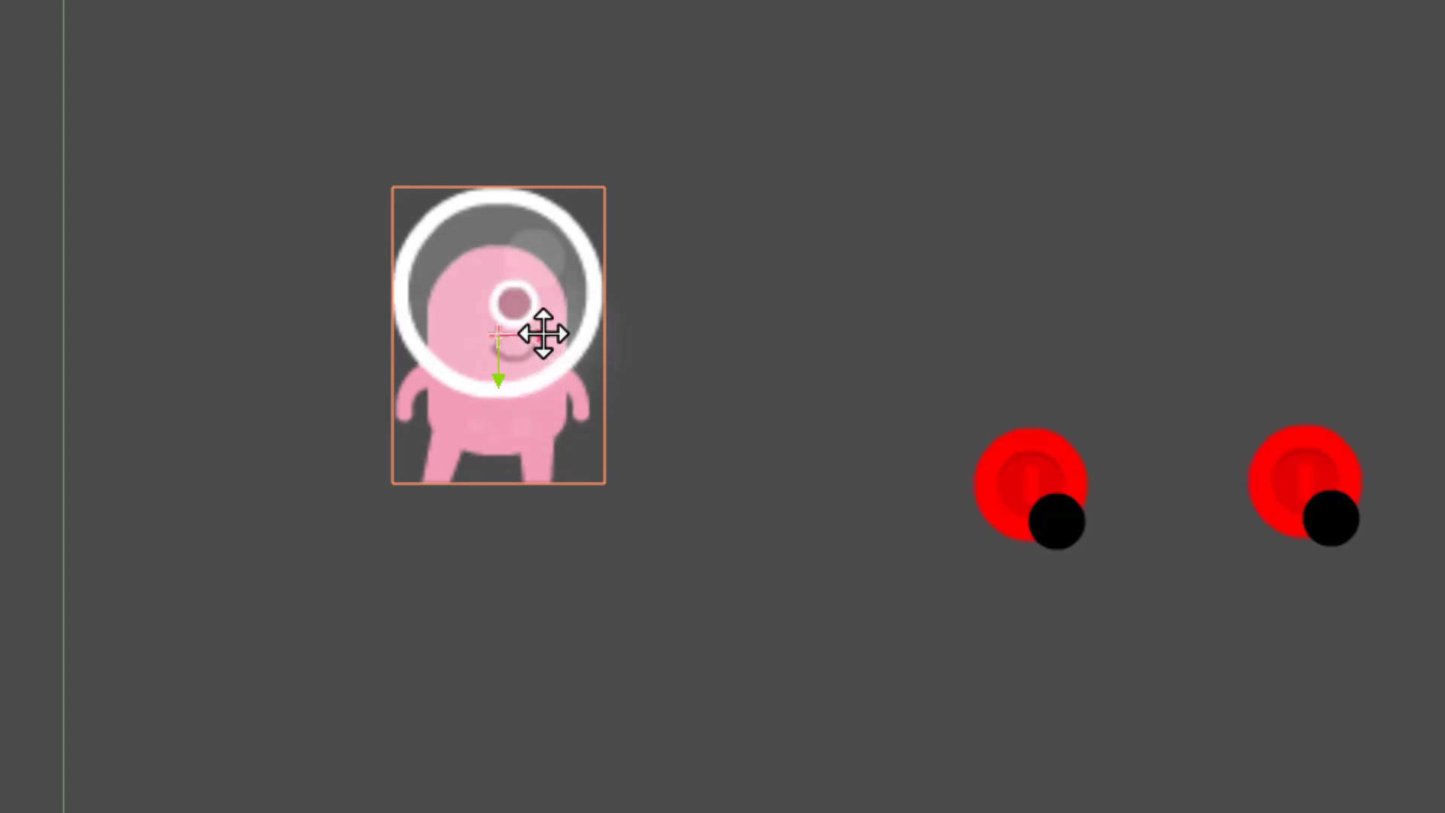
pyautogui.moveTo(544, 334); pyautogui.dragTo(690, 338)
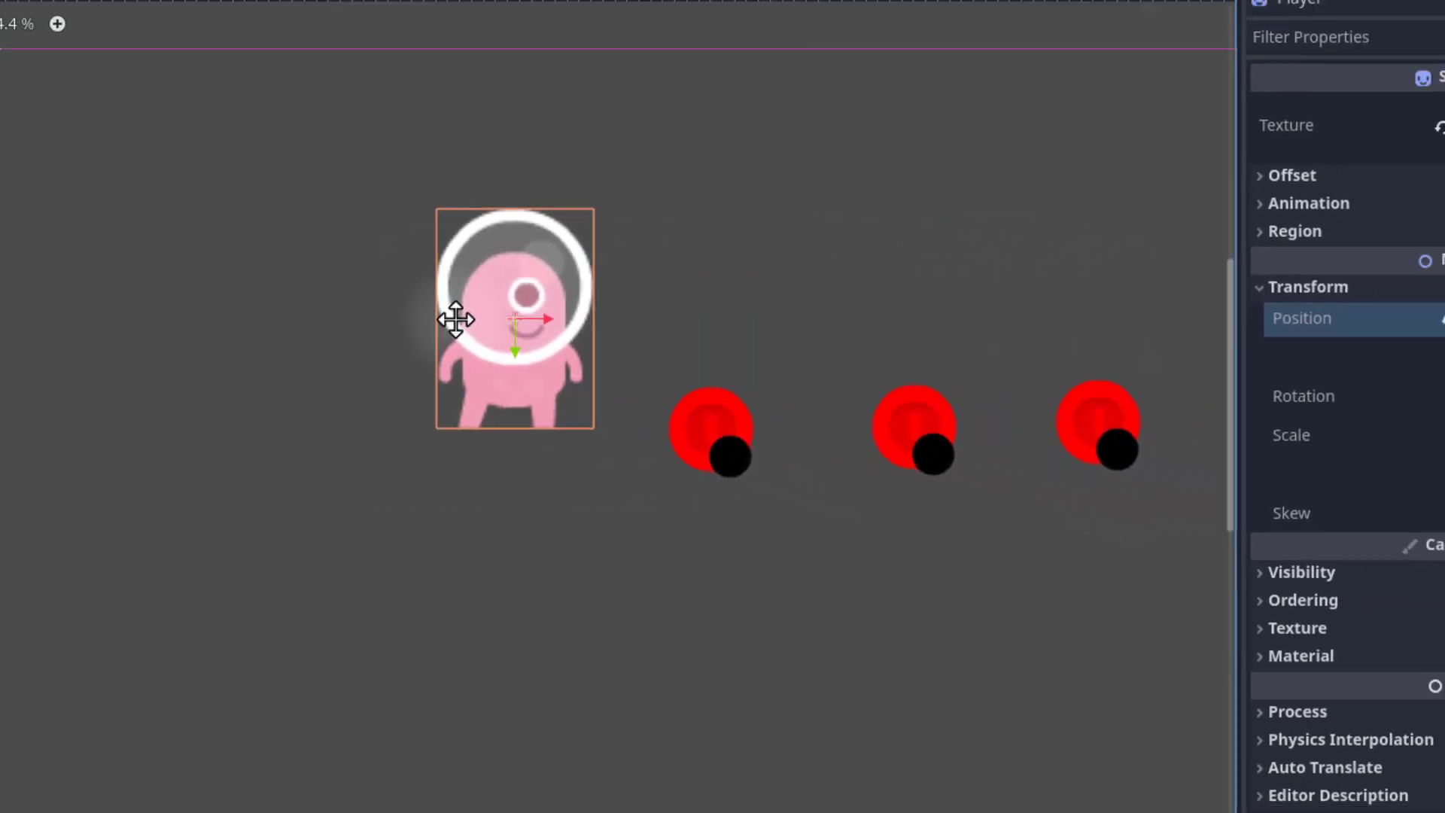
pyautogui.moveTo(455, 319); pyautogui.dragTo(316, 332)
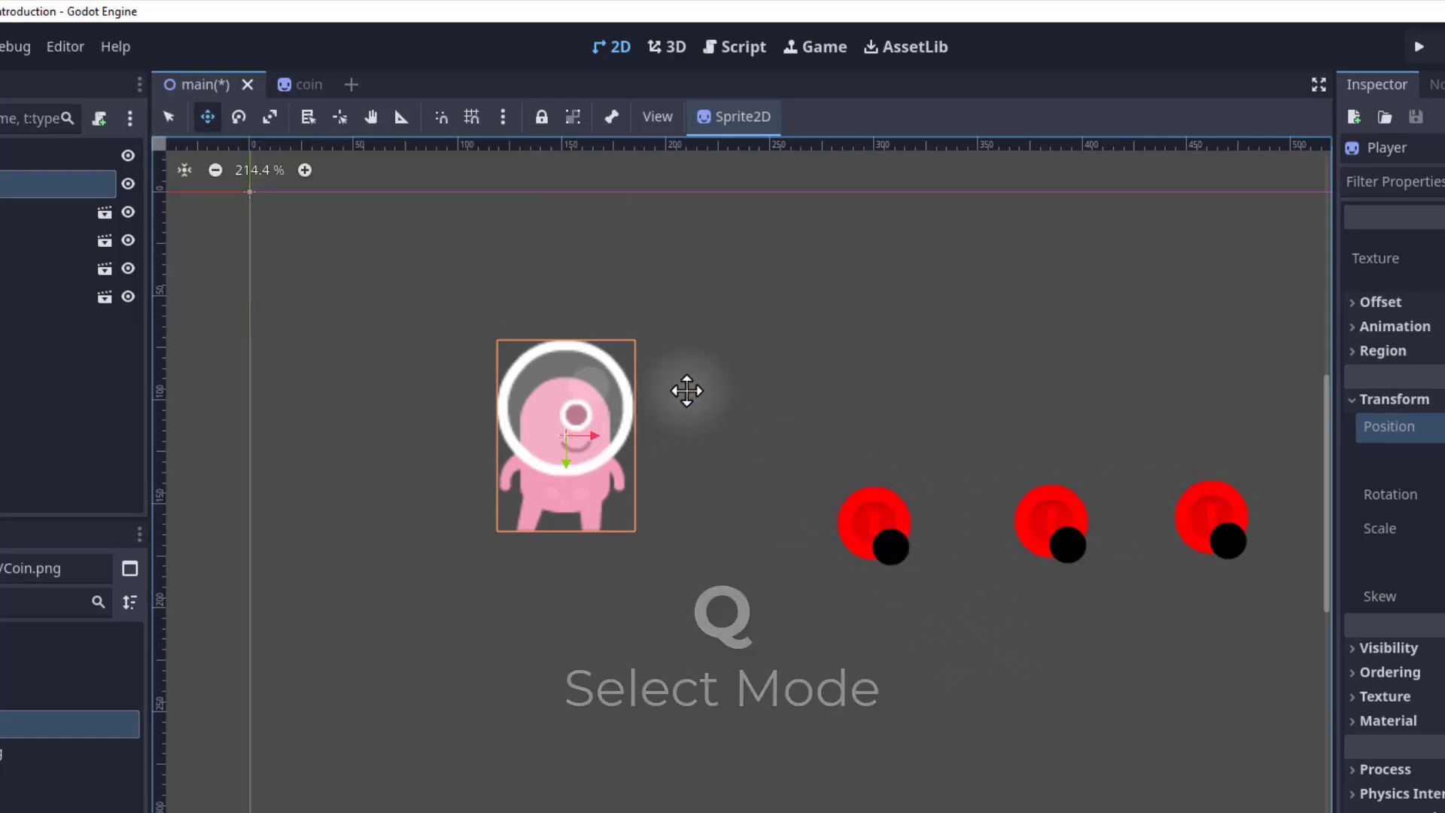
# Switch to Select mode and select the coins and the Player in turn.
pyautogui.press('q')
pyautogui.press('q')
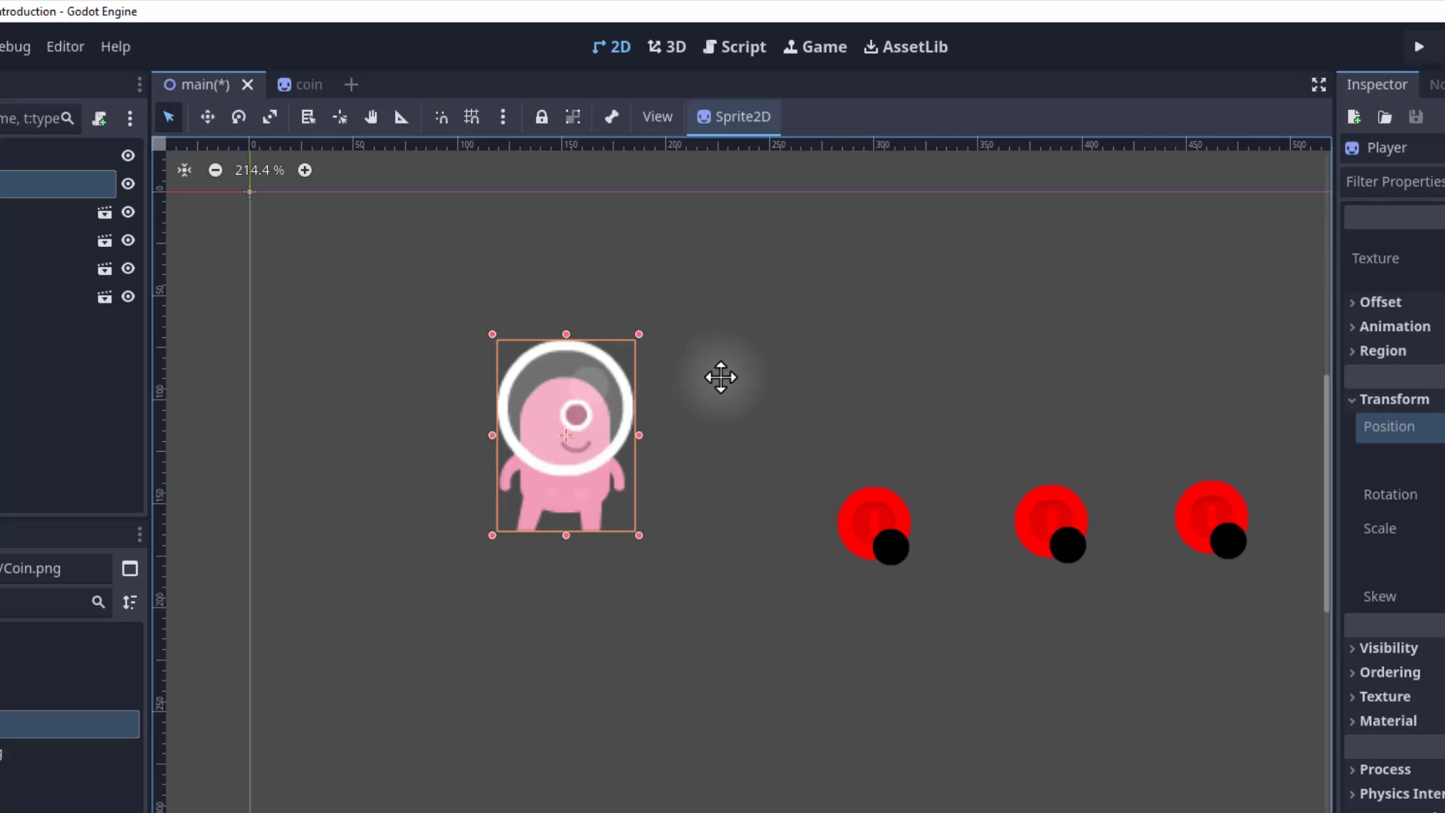
pyautogui.click(869, 518)
pyautogui.click(1033, 523)
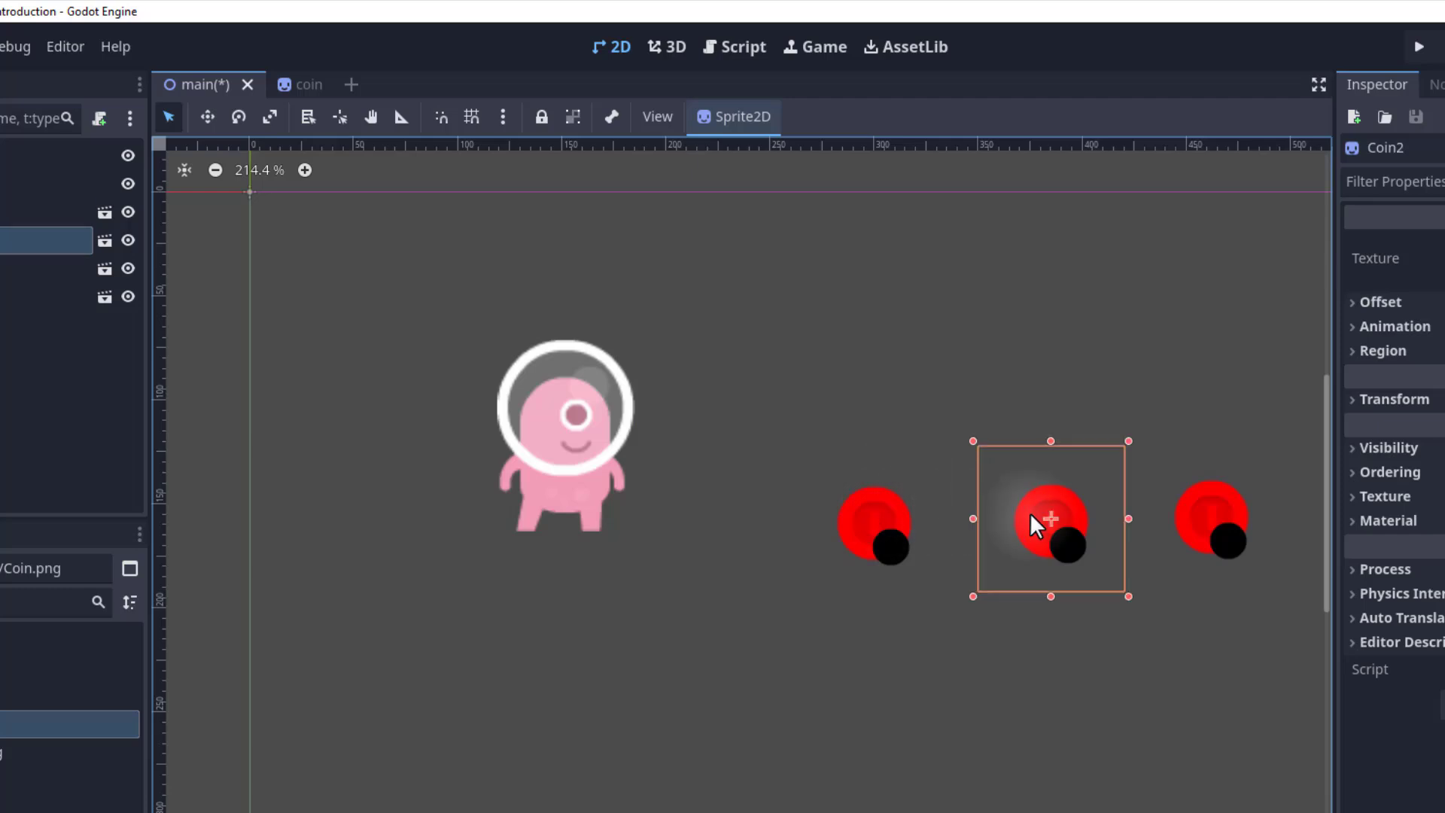
pyautogui.click(858, 522)
pyautogui.click(567, 423)
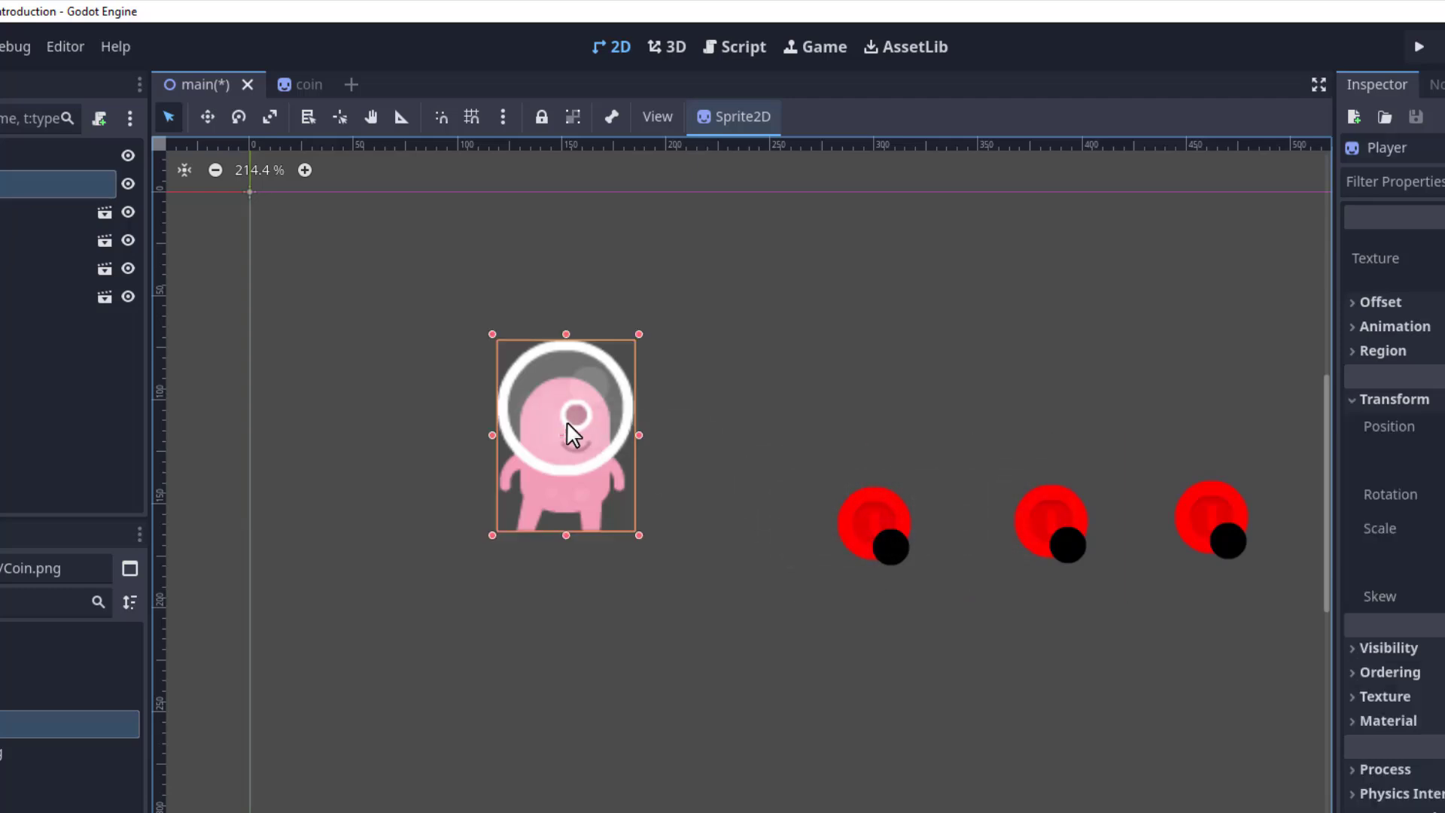
pyautogui.click(847, 529)
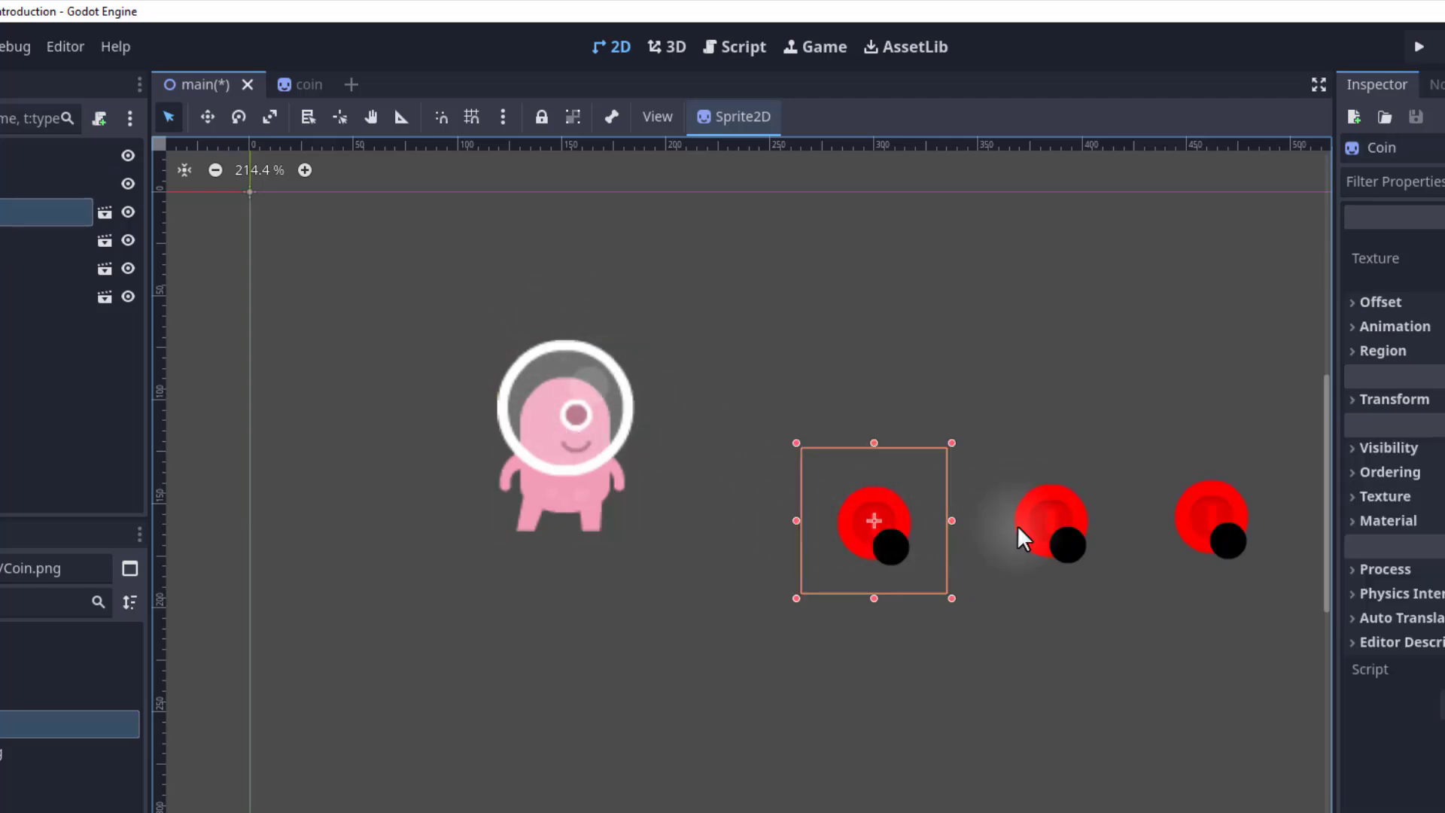
pyautogui.click(1065, 524)
pyautogui.click(554, 432)
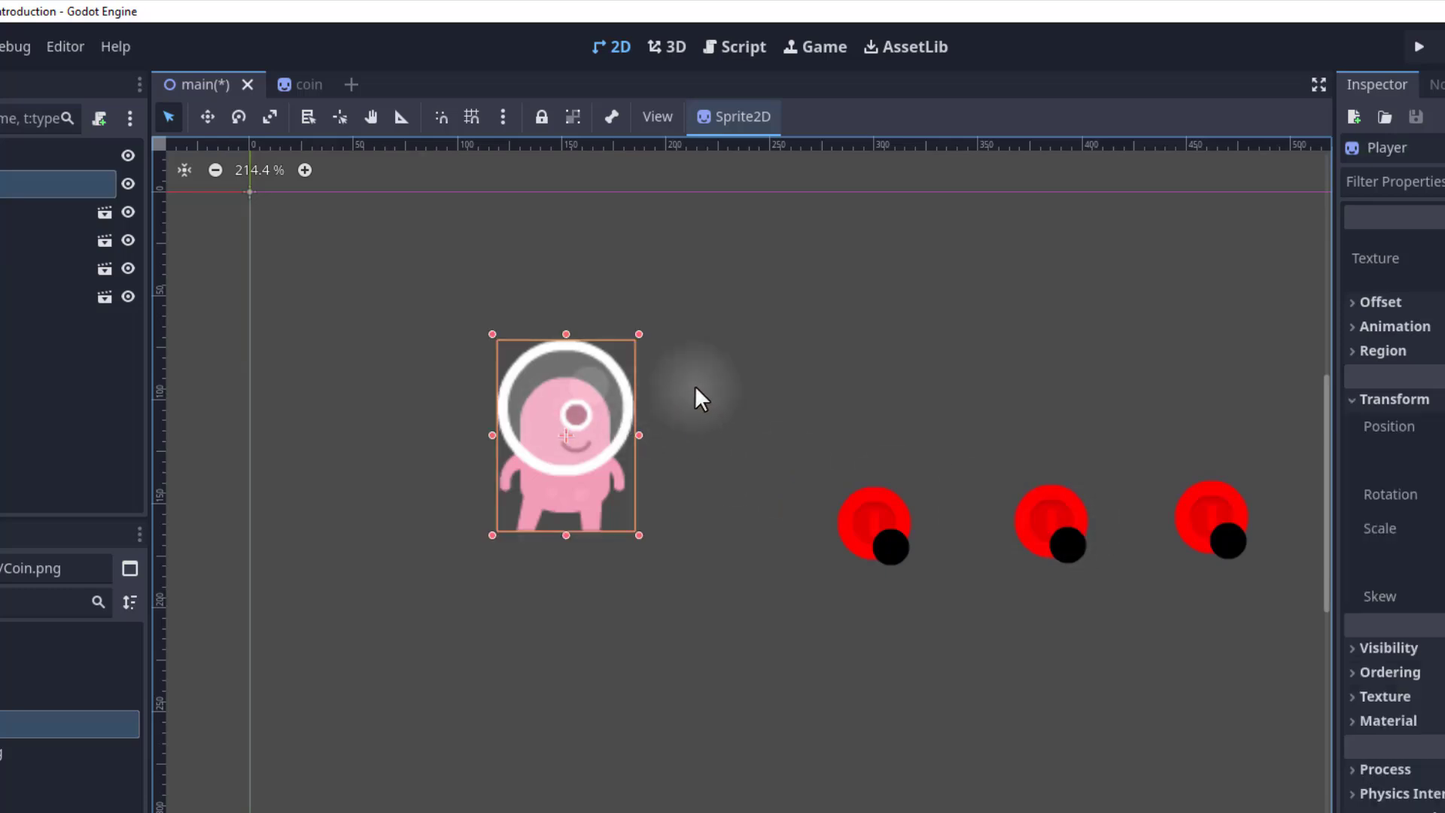
# Reposition the Player to about (162, 115) in Move mode, try rotating it in Rotate mode, and undo the rotation.
pyautogui.press('w')
pyautogui.moveTo(591, 421); pyautogui.dragTo(611, 497)
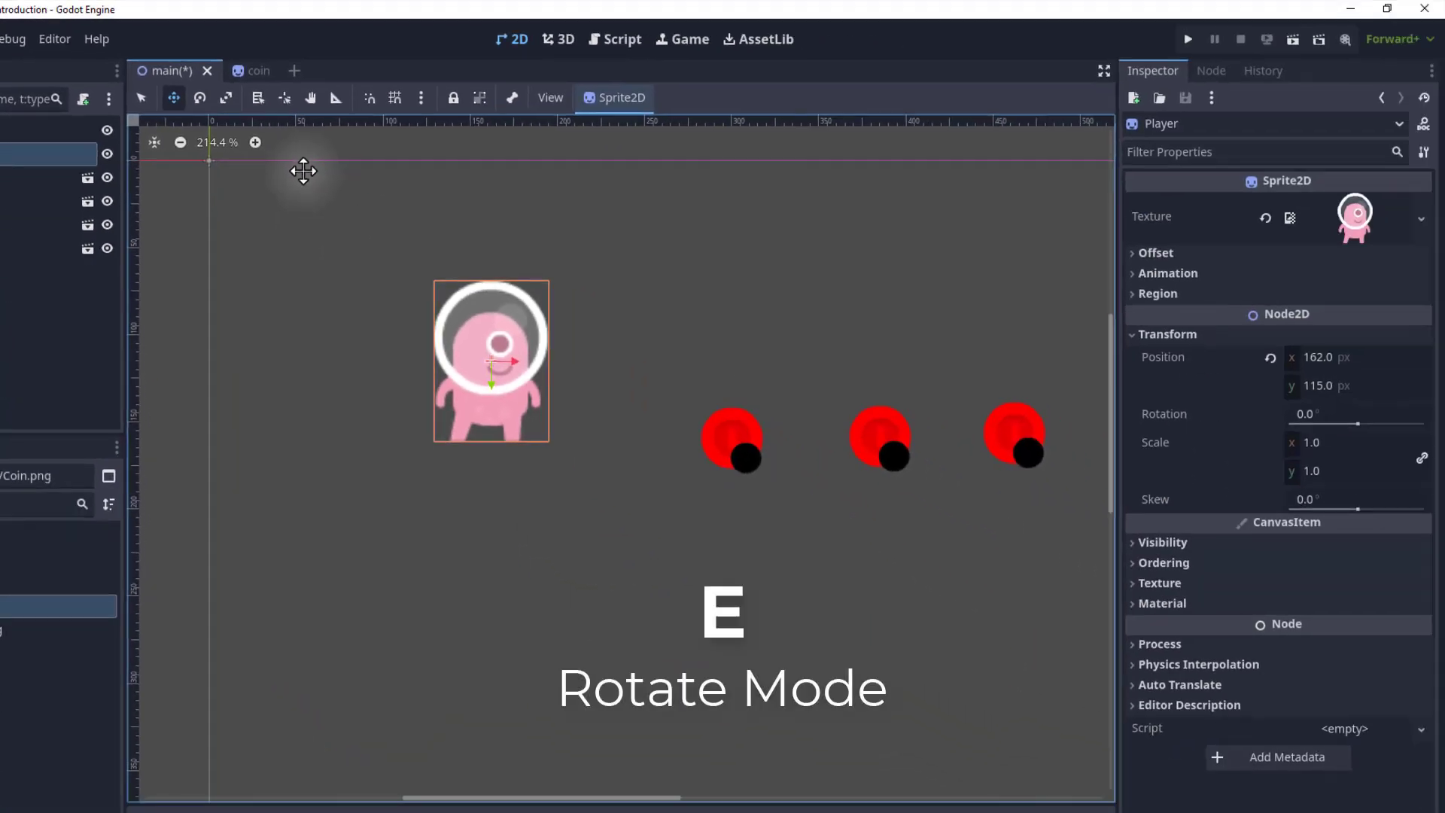
pyautogui.press('e')
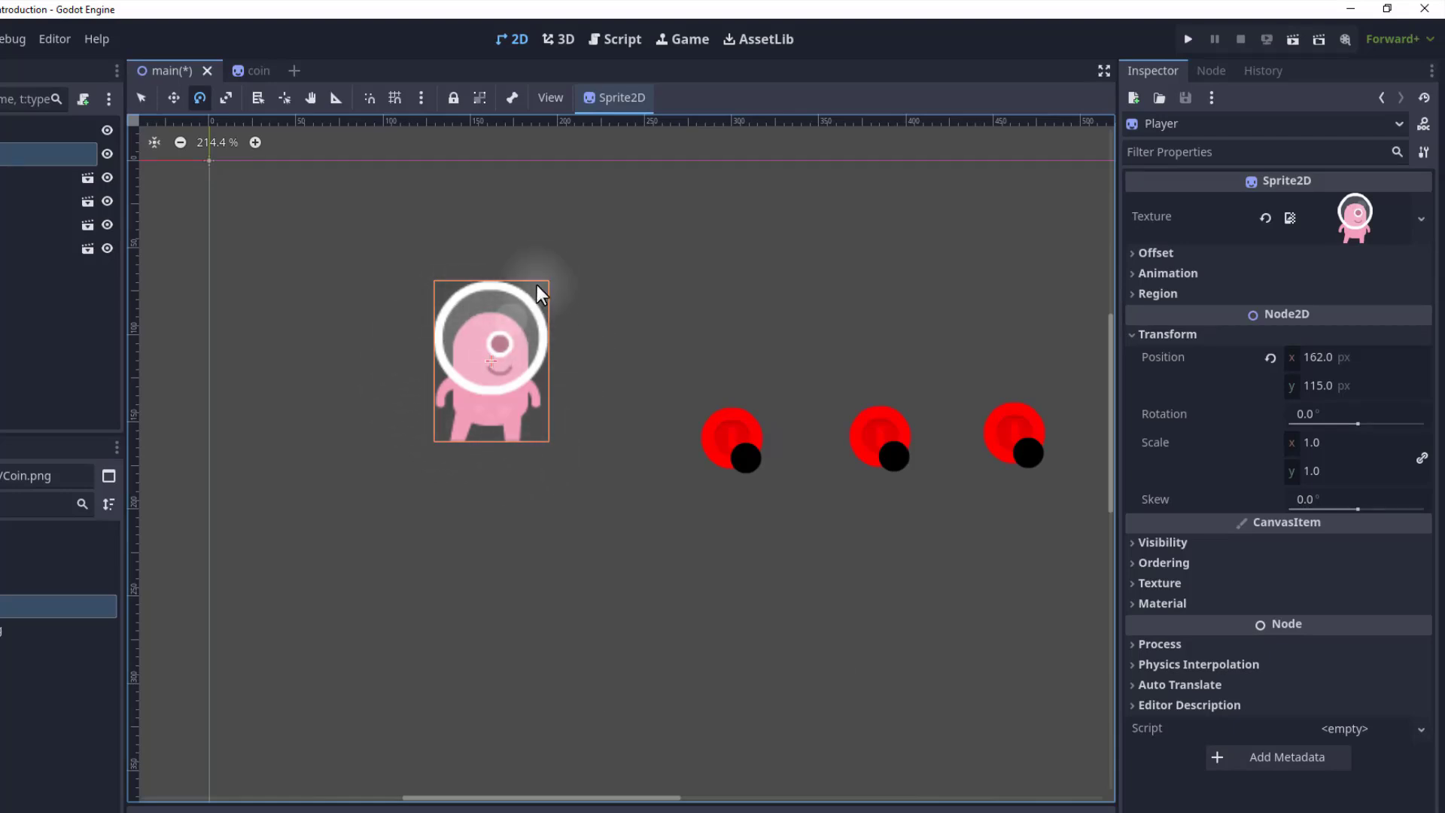
pyautogui.moveTo(536, 286); pyautogui.dragTo(531, 413)
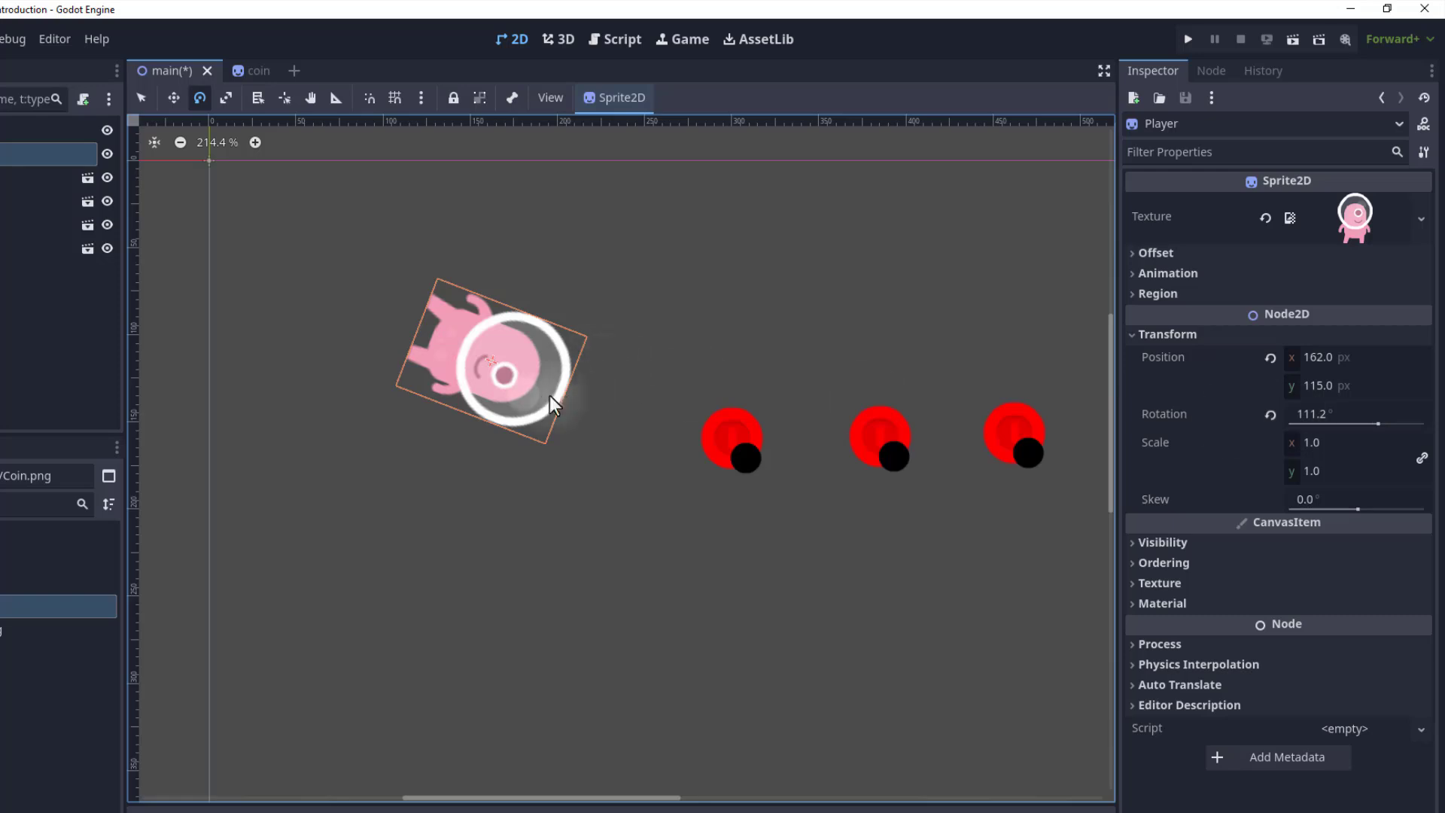
pyautogui.moveTo(550, 396)
pyautogui.mouseDown()
pyautogui.moveTo(535, 325)
pyautogui.moveTo(485, 299)
pyautogui.moveTo(537, 375)
pyautogui.mouseUp()
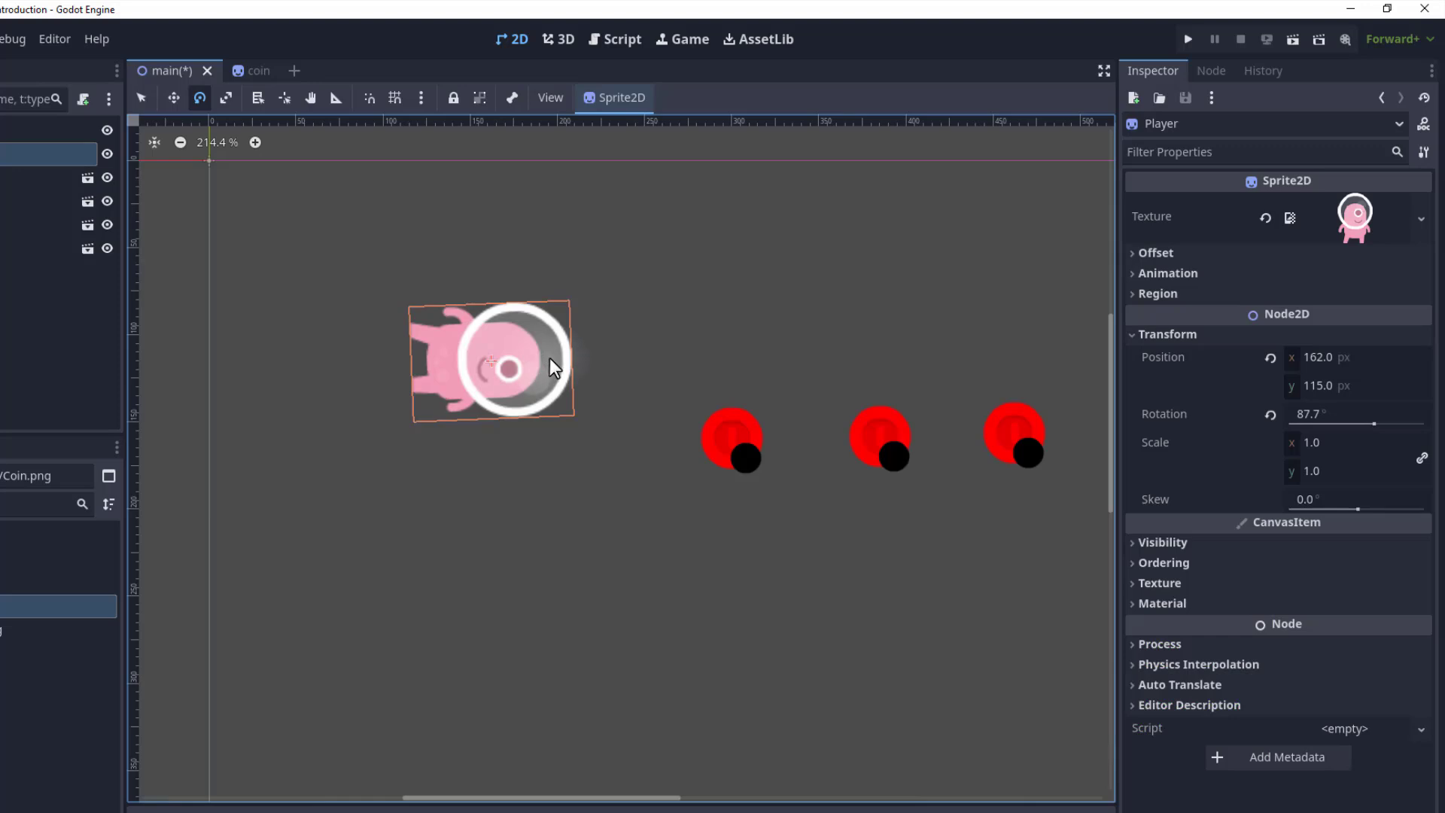
pyautogui.hotkey('ctrl', 'z')
pyautogui.hotkey('ctrl', 'z')
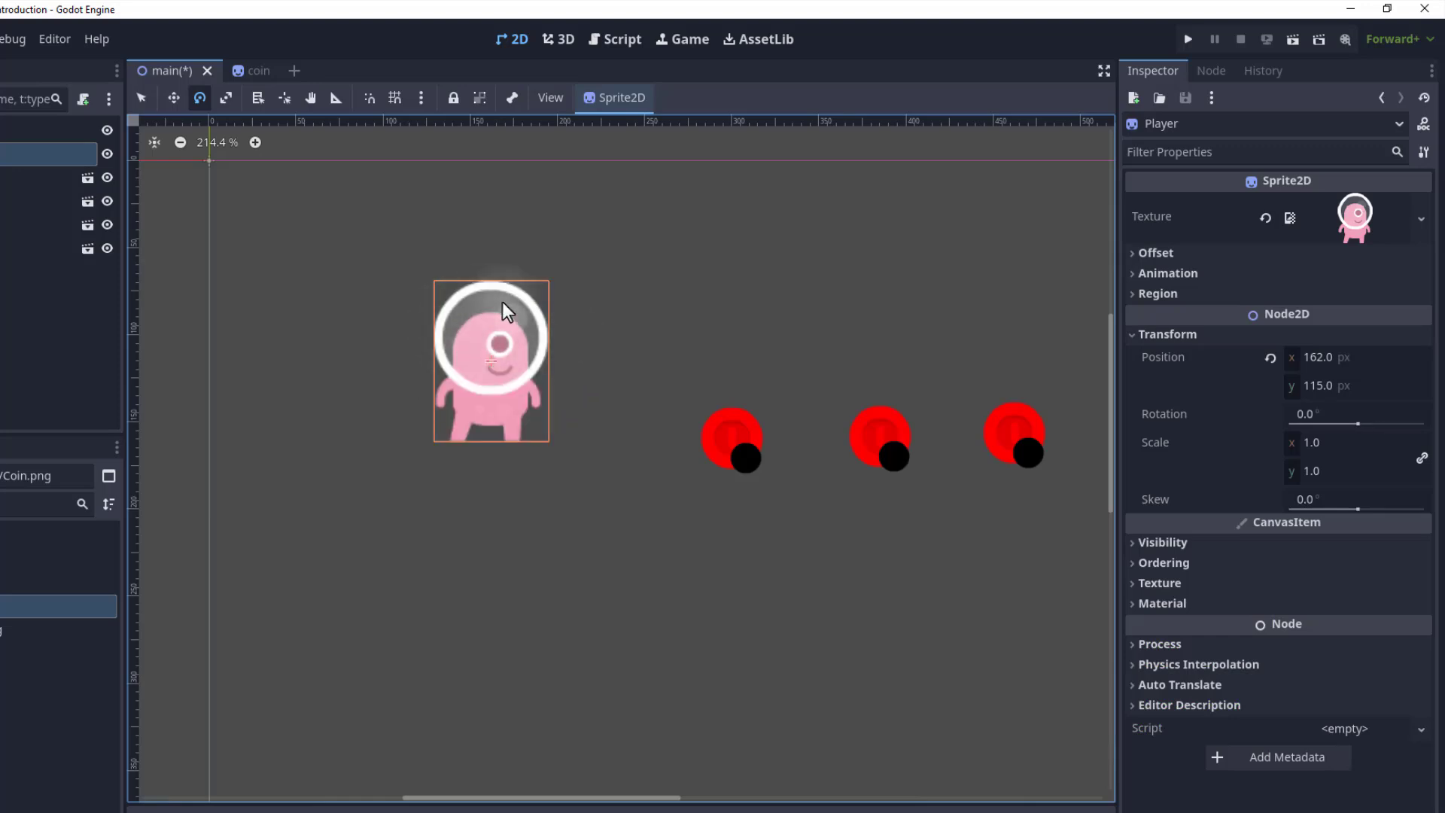
# Drag the Player sprite to about (162, 117) px.
pyautogui.moveTo(518, 362); pyautogui.dragTo(419, 335)
pyautogui.keyDown('ctrl'); pyautogui.moveTo(500, 286); pyautogui.dragTo(519, 388); pyautogui.keyUp('ctrl')
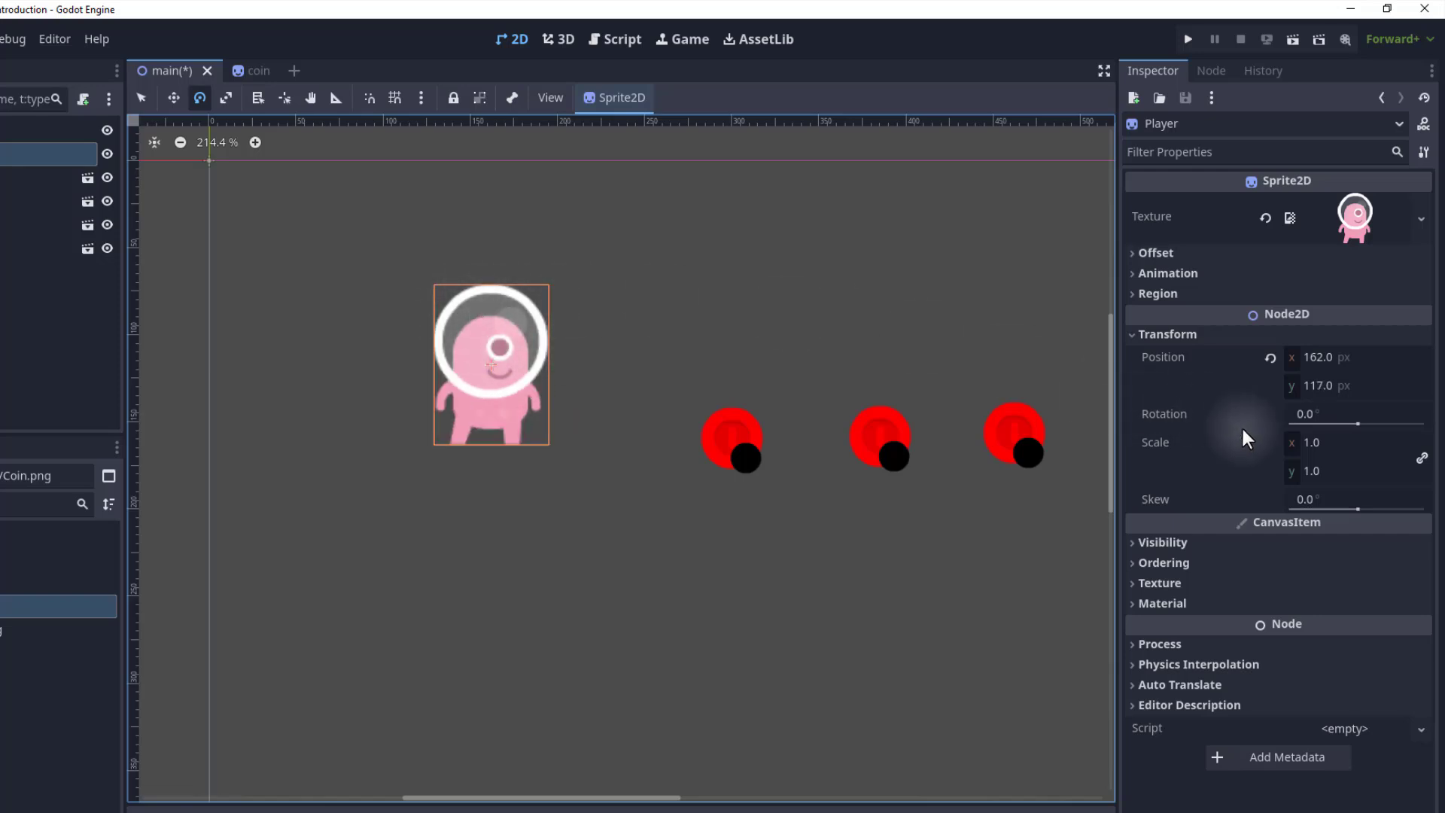
# Set the Player's Rotation to 40°, then revert the rotation to its default.
pyautogui.click(1320, 415)
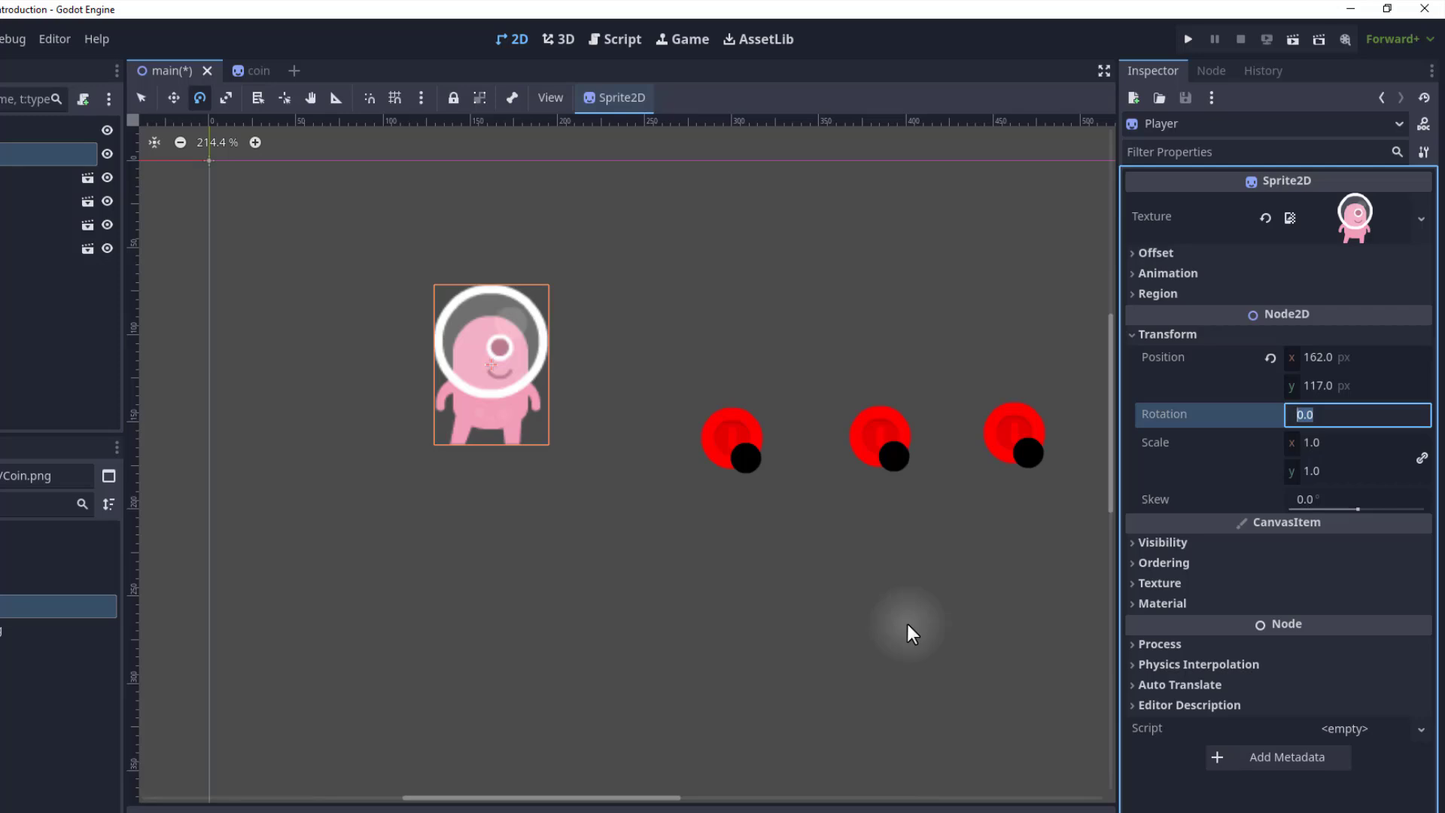
pyautogui.write('40')
pyautogui.press('Return')
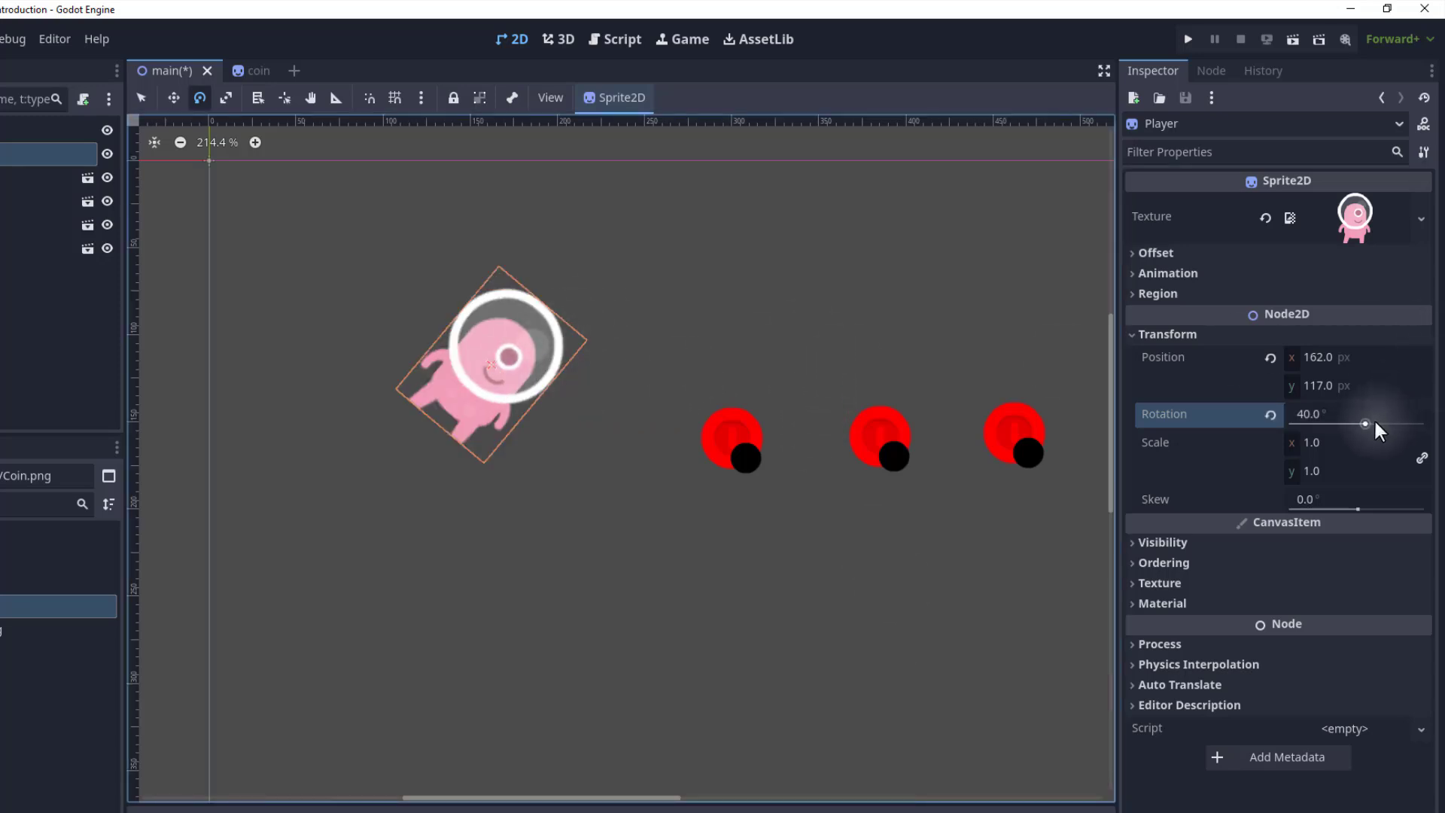
pyautogui.moveTo(1364, 424)
pyautogui.mouseDown()
pyautogui.moveTo(1320, 420)
pyautogui.moveTo(1392, 425)
pyautogui.moveTo(1349, 417)
pyautogui.moveTo(1365, 410)
pyautogui.mouseUp()
pyautogui.click(1271, 415)
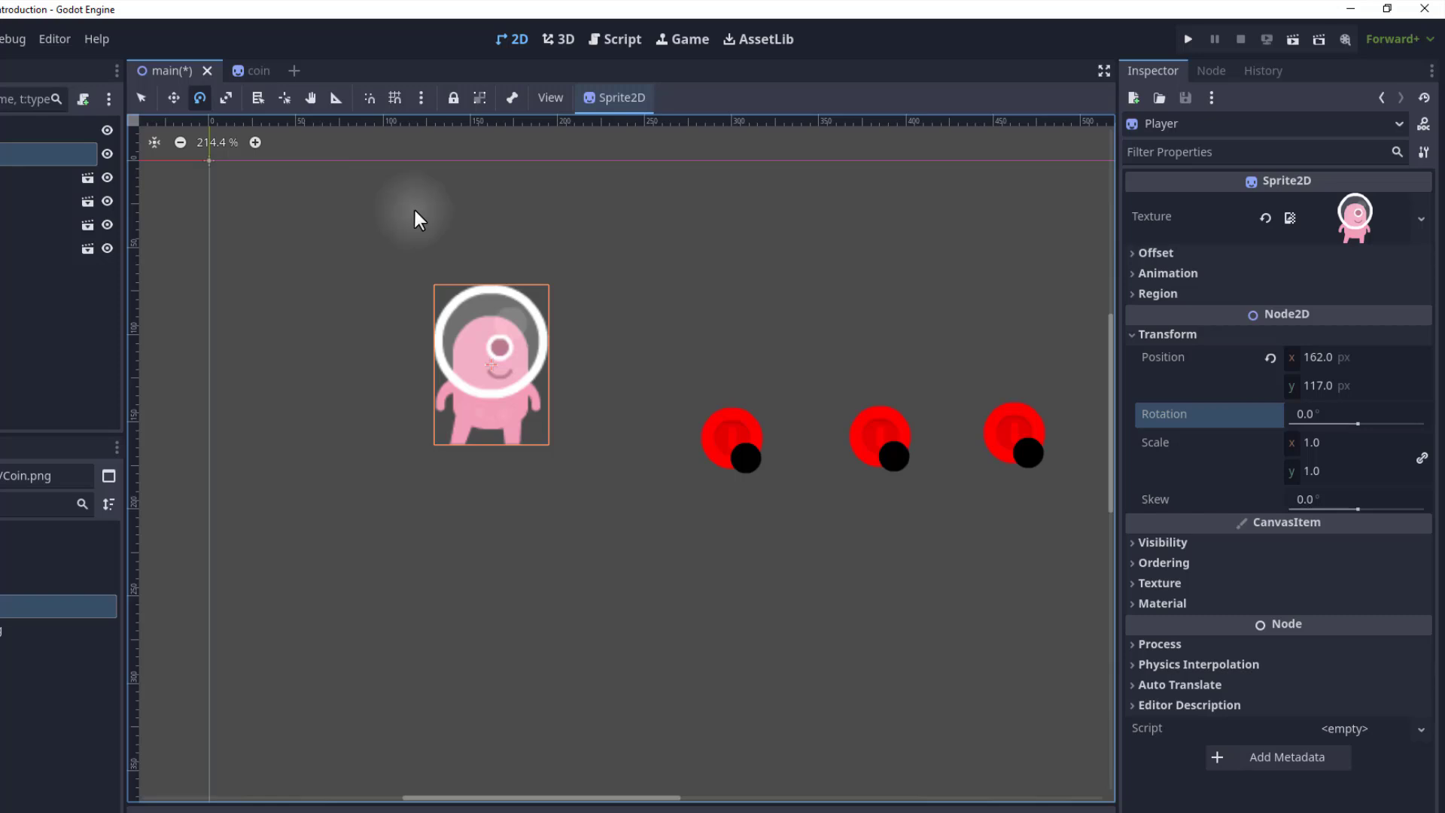
# Try scaling the Player with the Scale tool in the viewport and undo the change.
pyautogui.press('s')
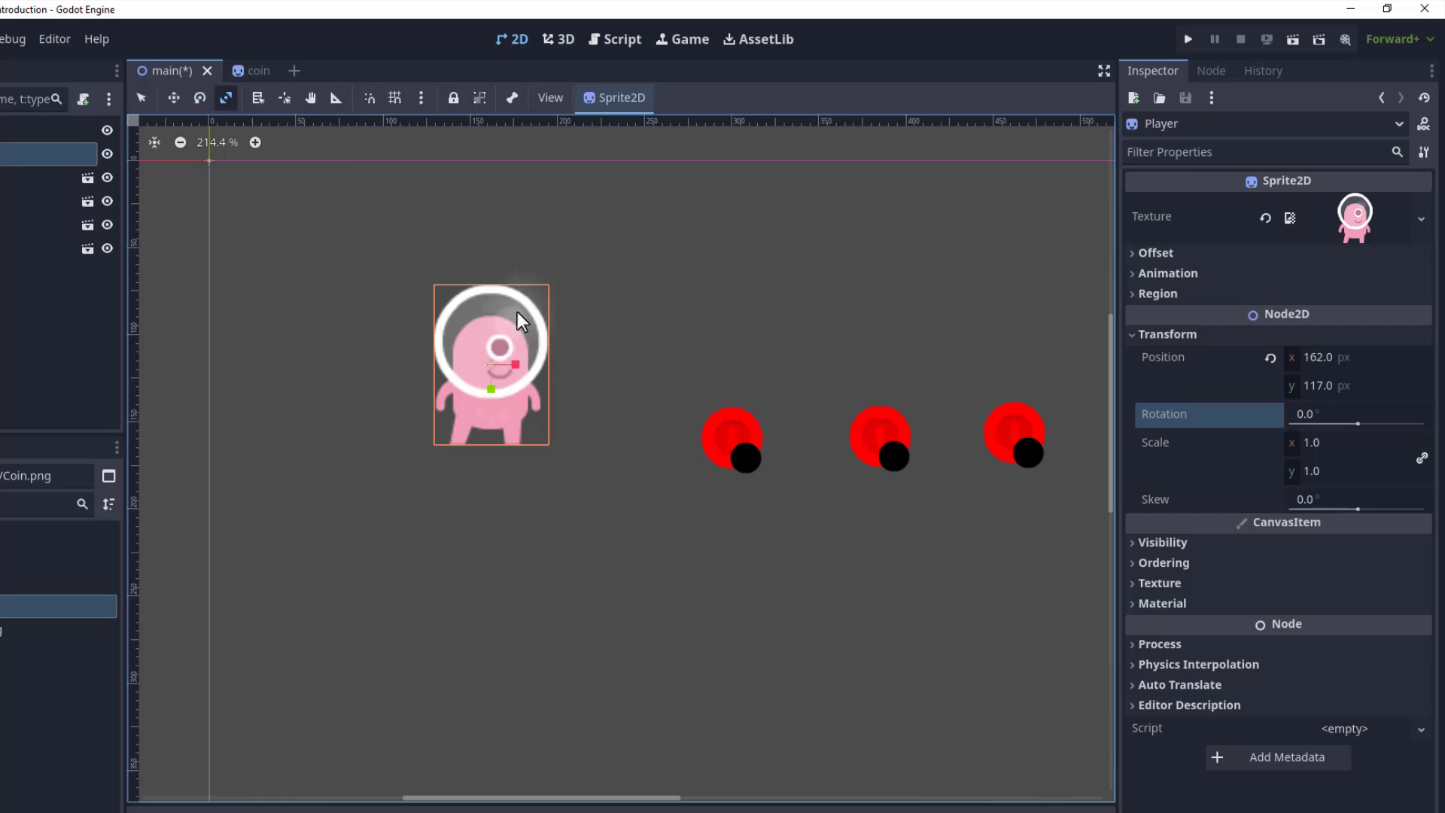
pyautogui.moveTo(517, 312)
pyautogui.mouseDown()
pyautogui.moveTo(530, 277)
pyautogui.moveTo(569, 274)
pyautogui.moveTo(481, 291)
pyautogui.moveTo(512, 320)
pyautogui.moveTo(539, 298)
pyautogui.moveTo(553, 325)
pyautogui.moveTo(516, 265)
pyautogui.moveTo(501, 347)
pyautogui.moveTo(517, 301)
pyautogui.moveTo(512, 314)
pyautogui.moveTo(560, 315)
pyautogui.moveTo(533, 256)
pyautogui.moveTo(505, 265)
pyautogui.moveTo(502, 346)
pyautogui.moveTo(532, 292)
pyautogui.mouseUp()
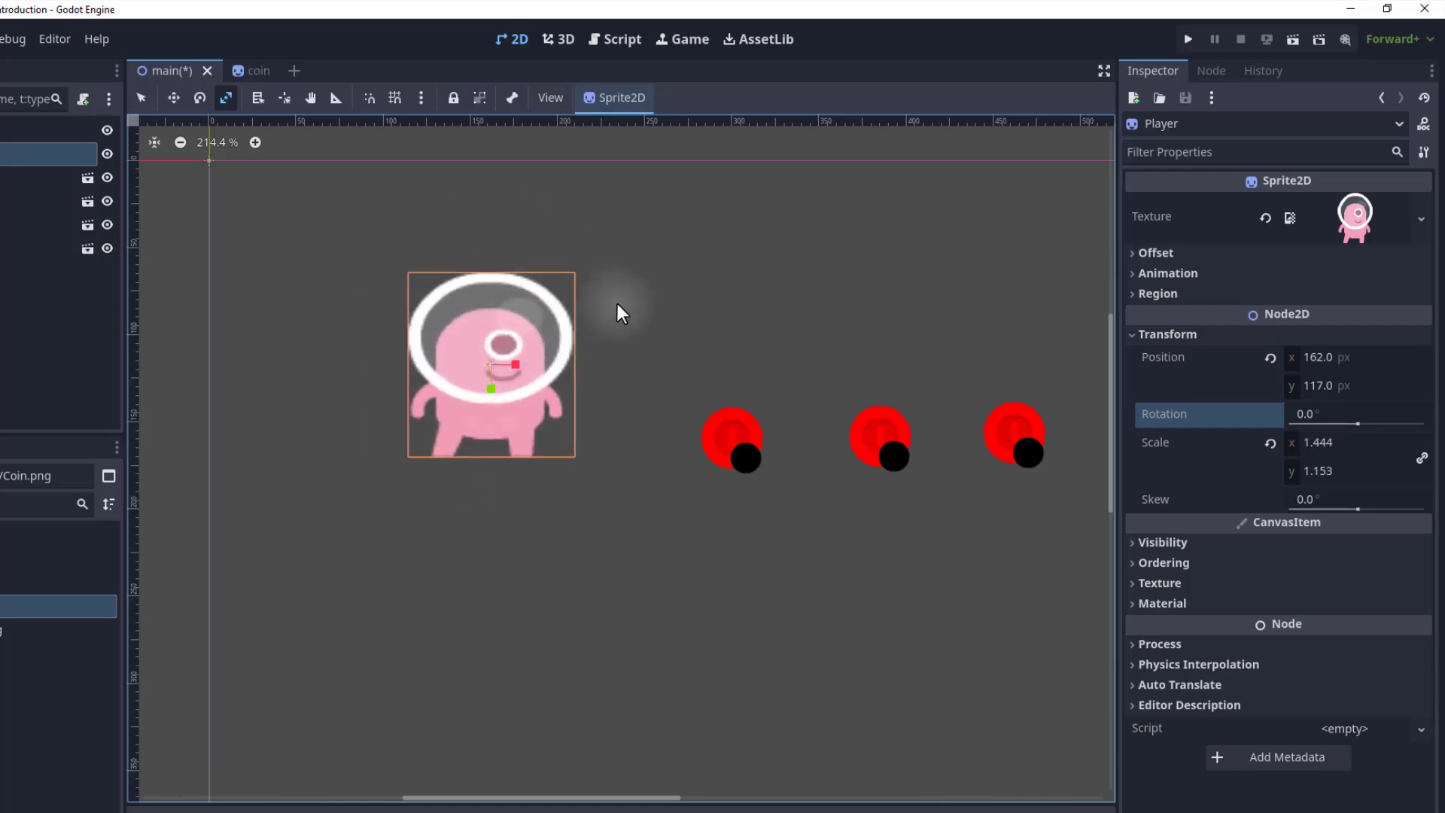
pyautogui.hotkey('ctrl', 'z')
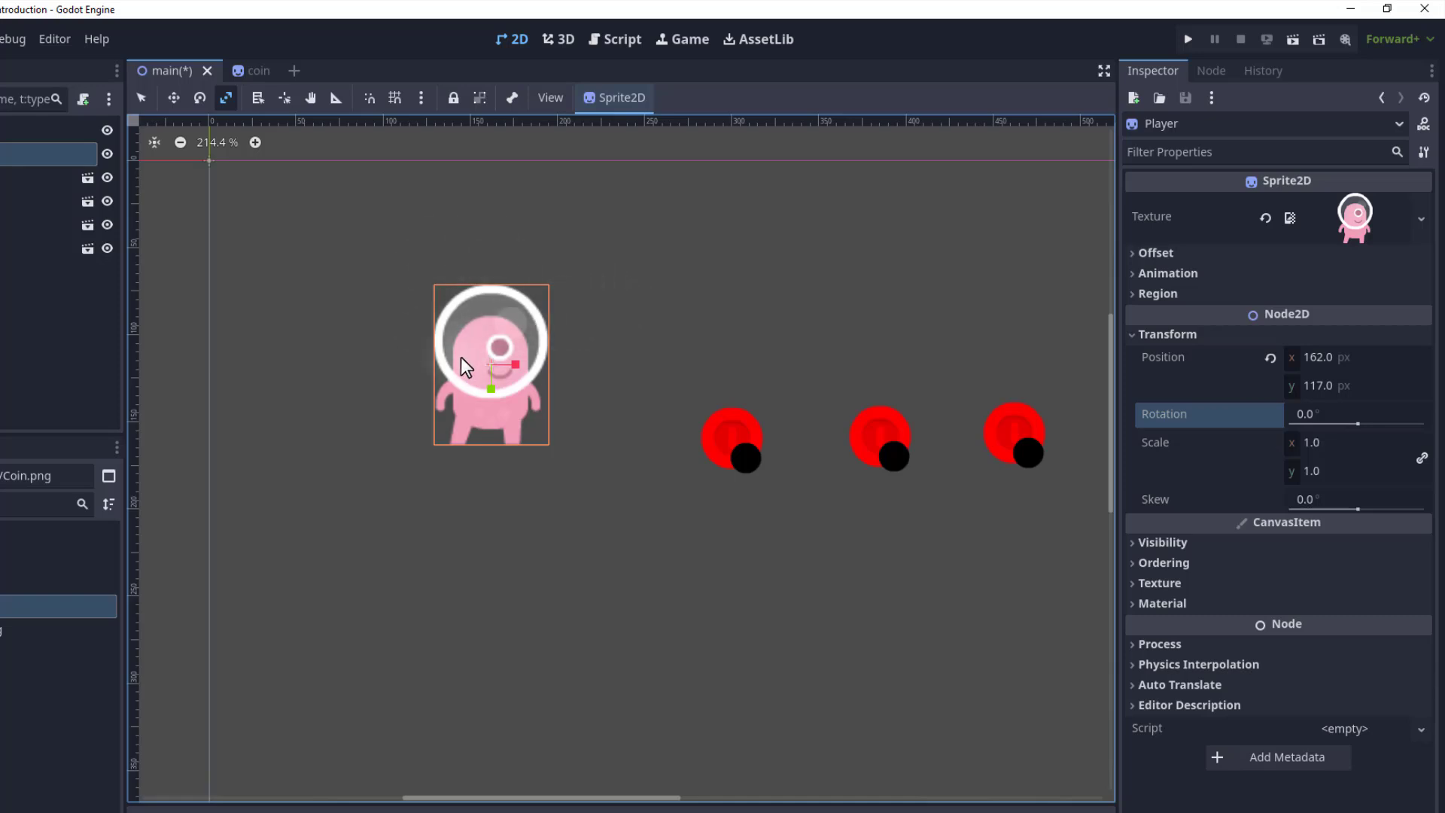
# Set the Player's Scale to 0 and undo it.
pyautogui.click(1321, 441)
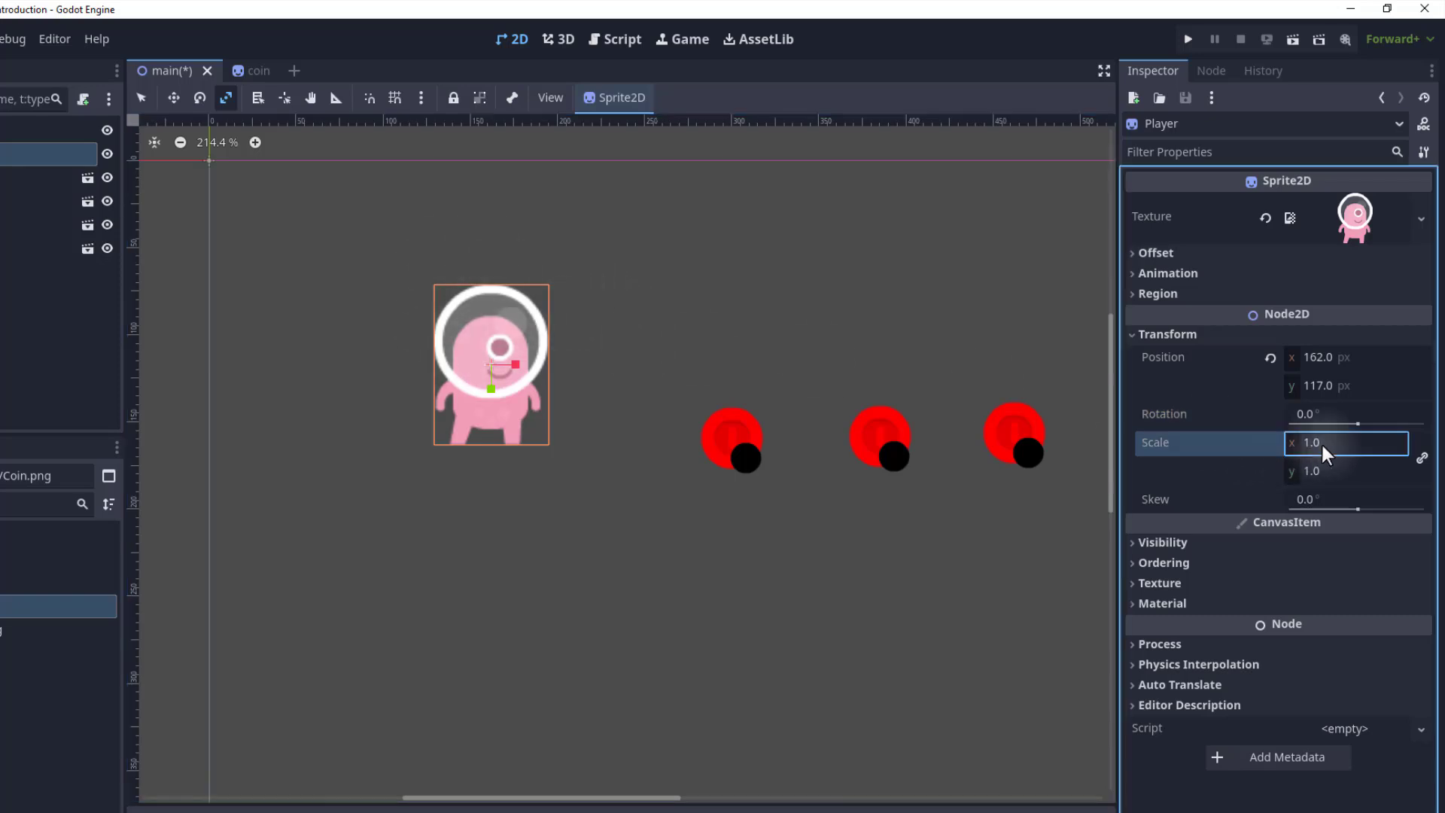
pyautogui.click(1332, 472)
pyautogui.click(1337, 445)
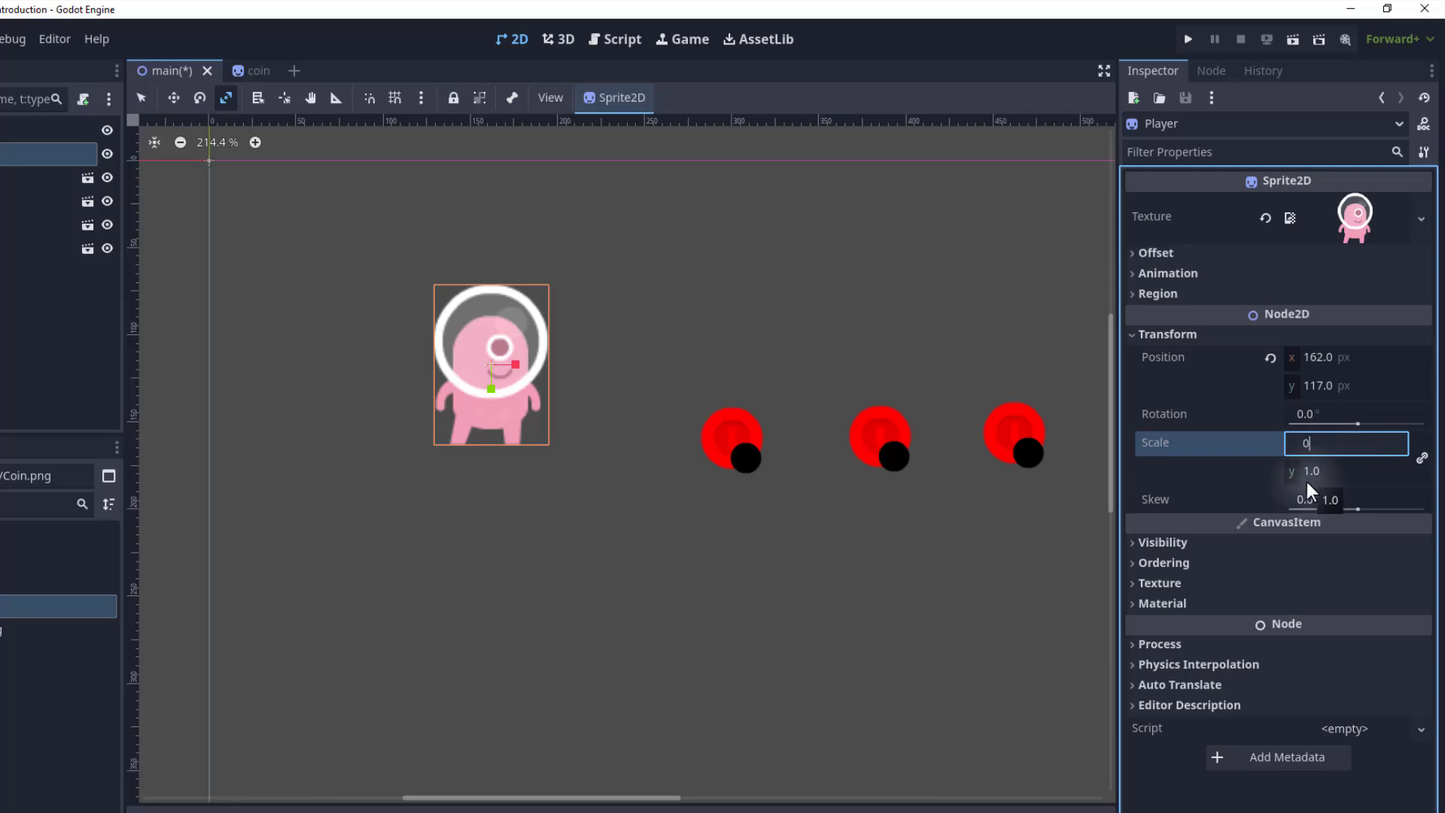
pyautogui.write('0')
pyautogui.press('Return')
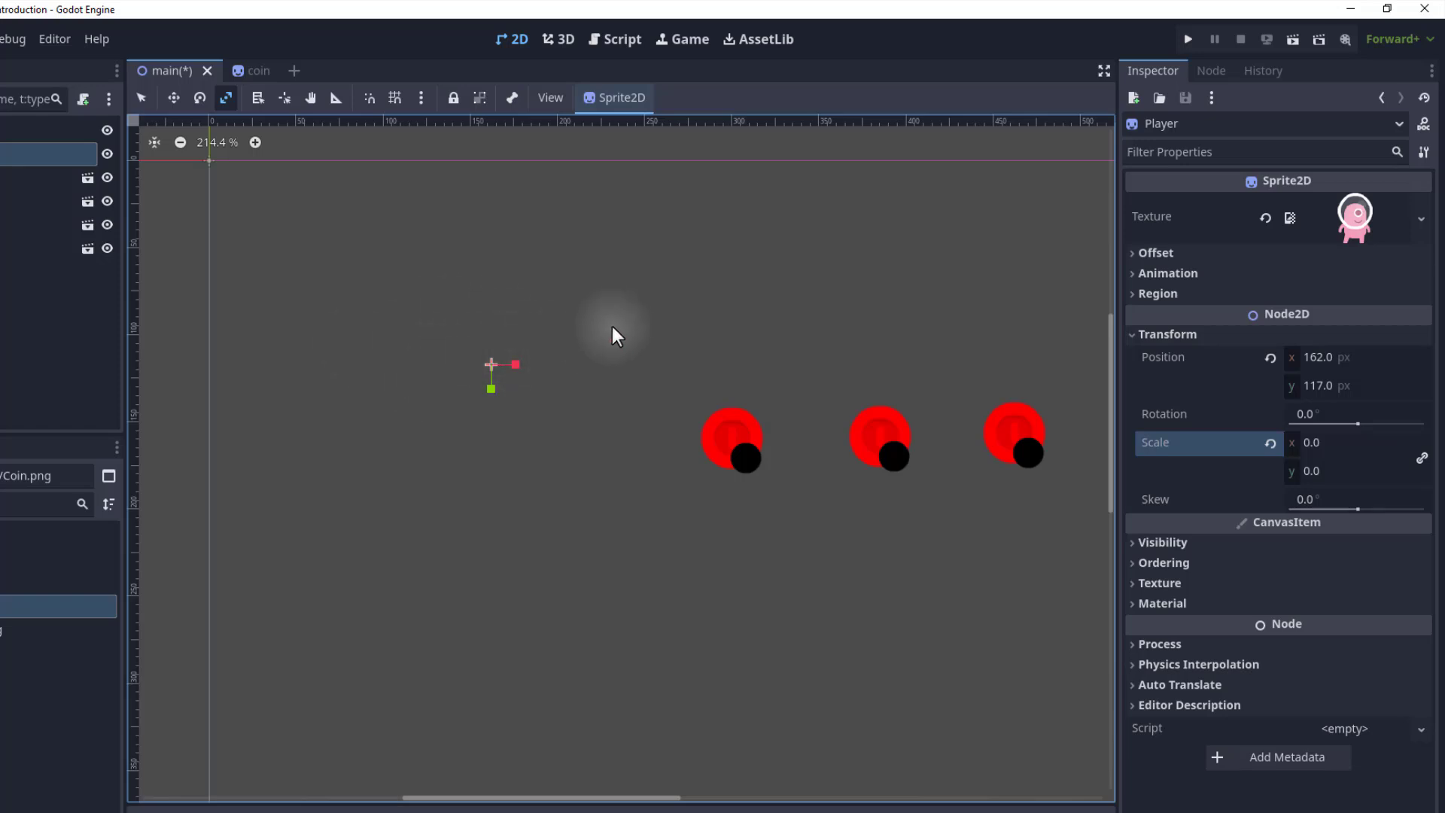
pyautogui.hotkey('ctrl', 'z')
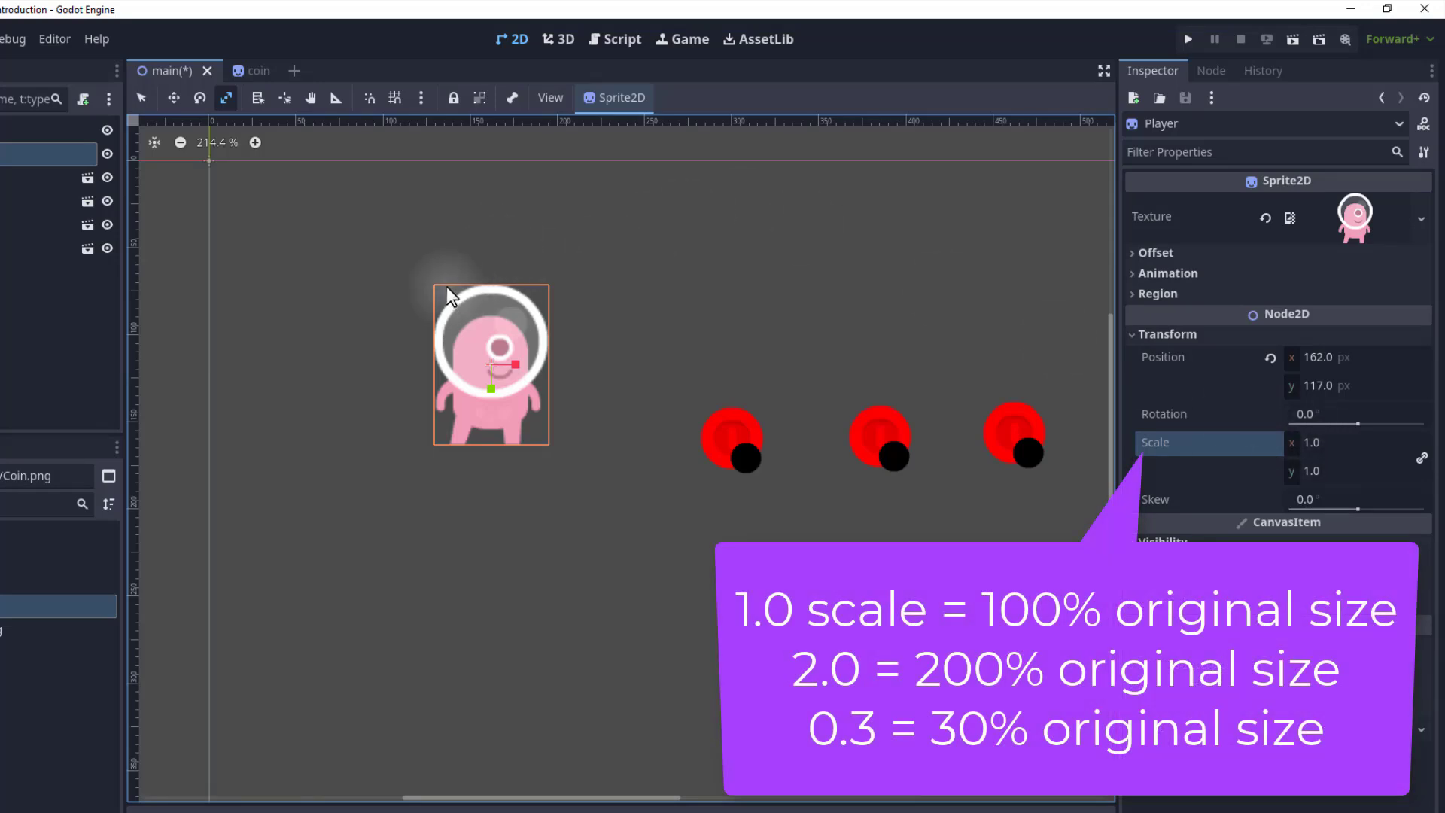
# Set the Player's Scale to 0.5, then to 0, and undo both scale changes.
pyautogui.click(1335, 444)
pyautogui.write('0.5')
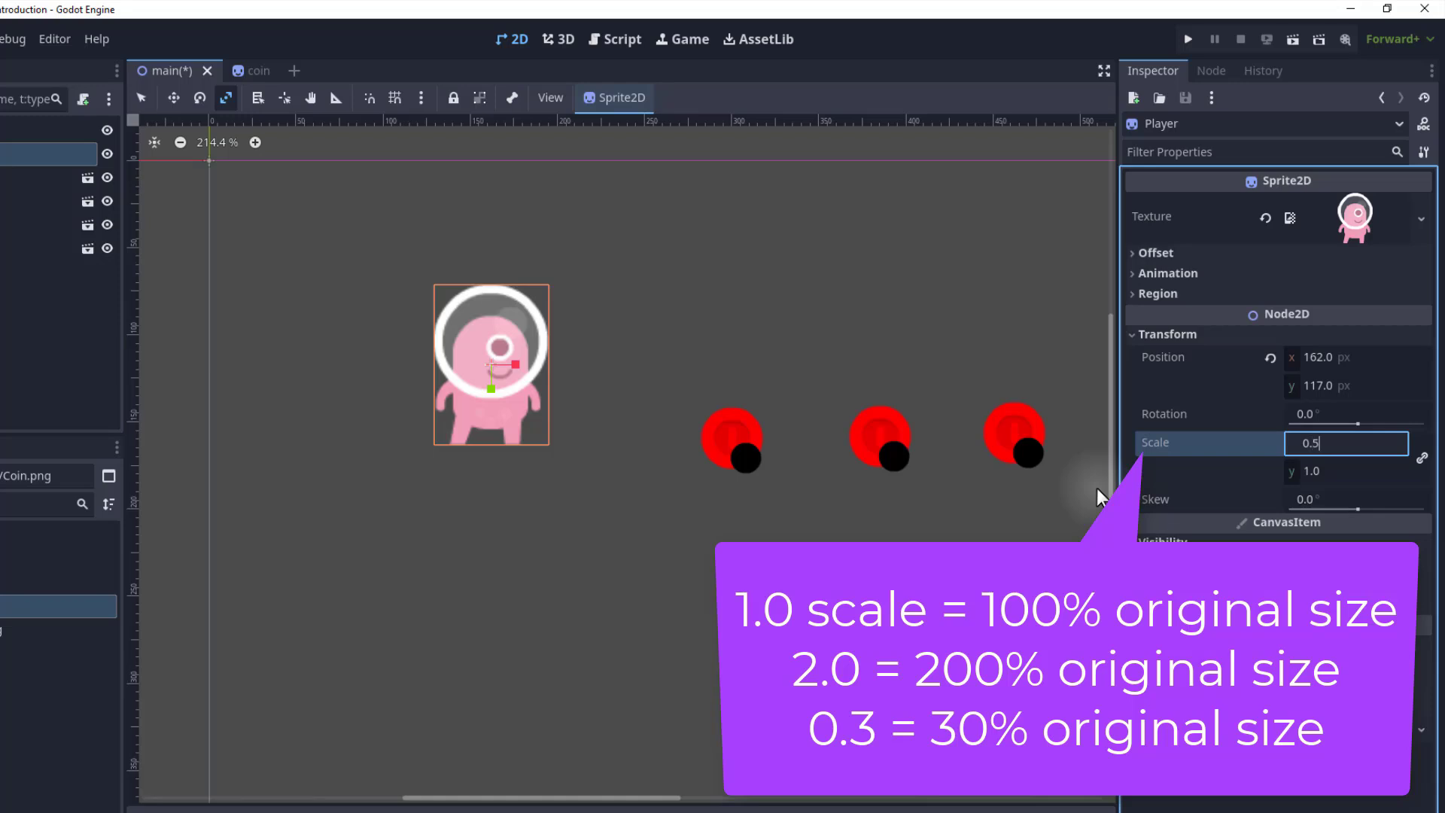
pyautogui.press('Return')
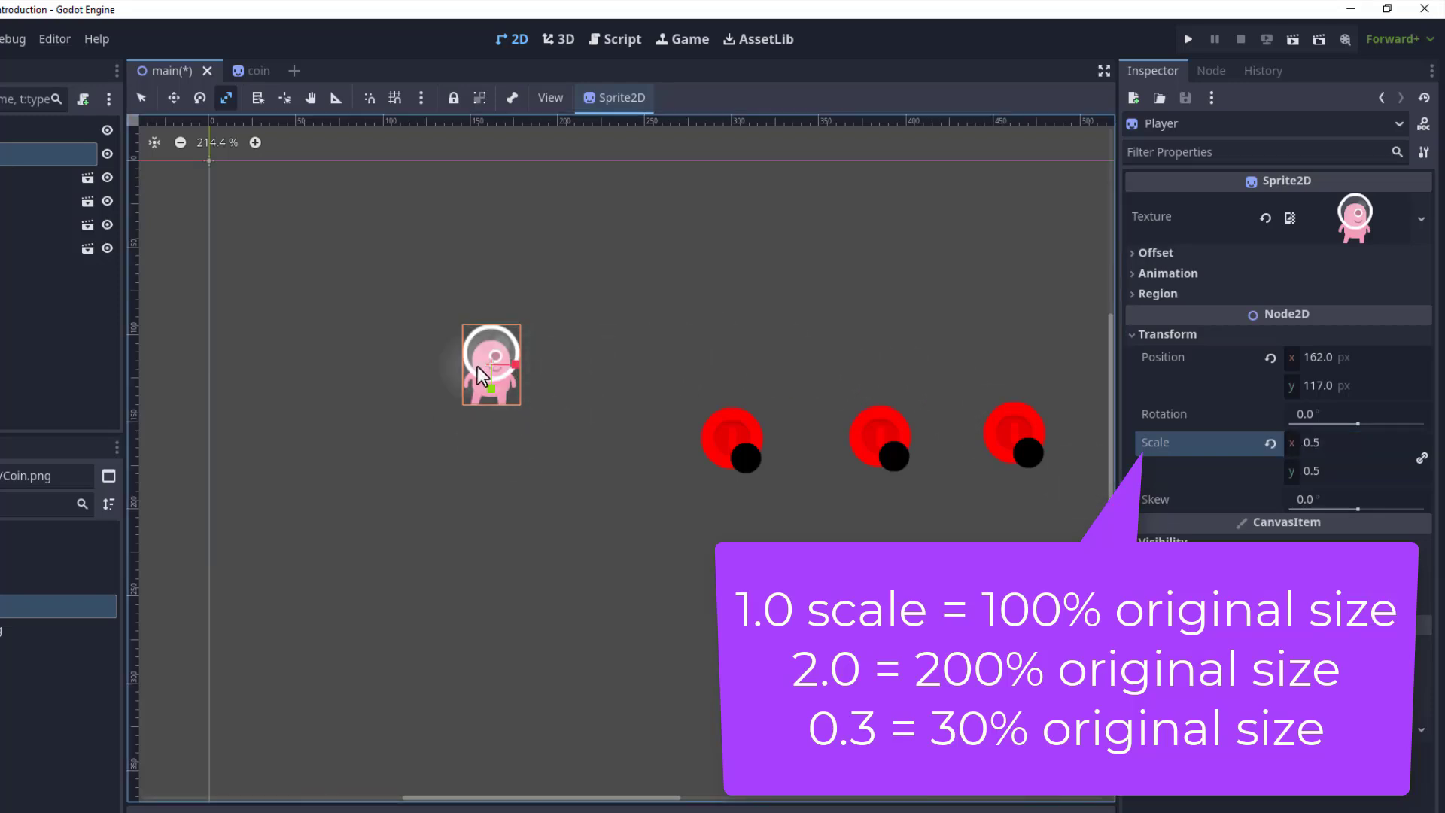
pyautogui.click(1350, 449)
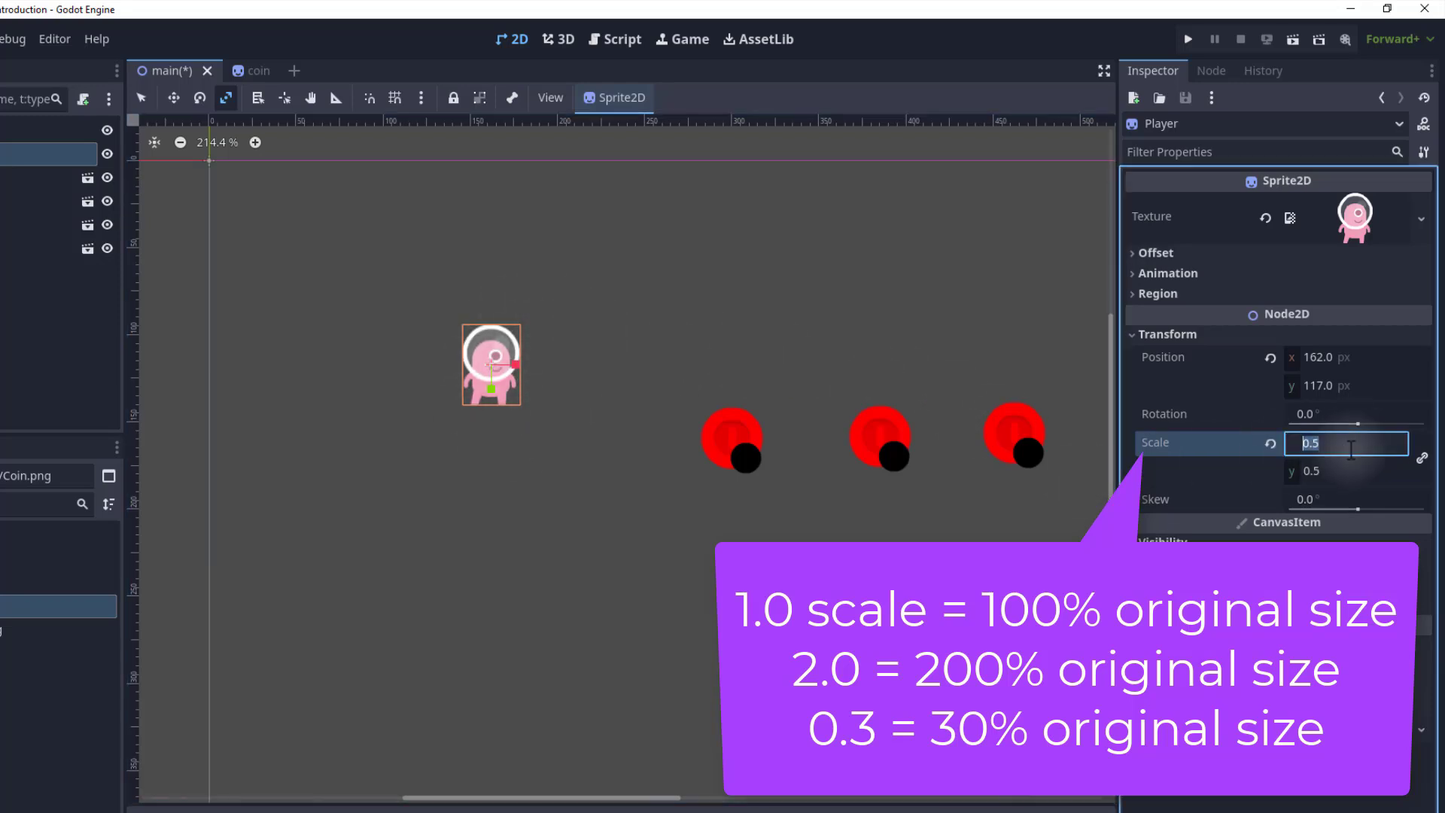
pyautogui.write('0')
pyautogui.press('Return')
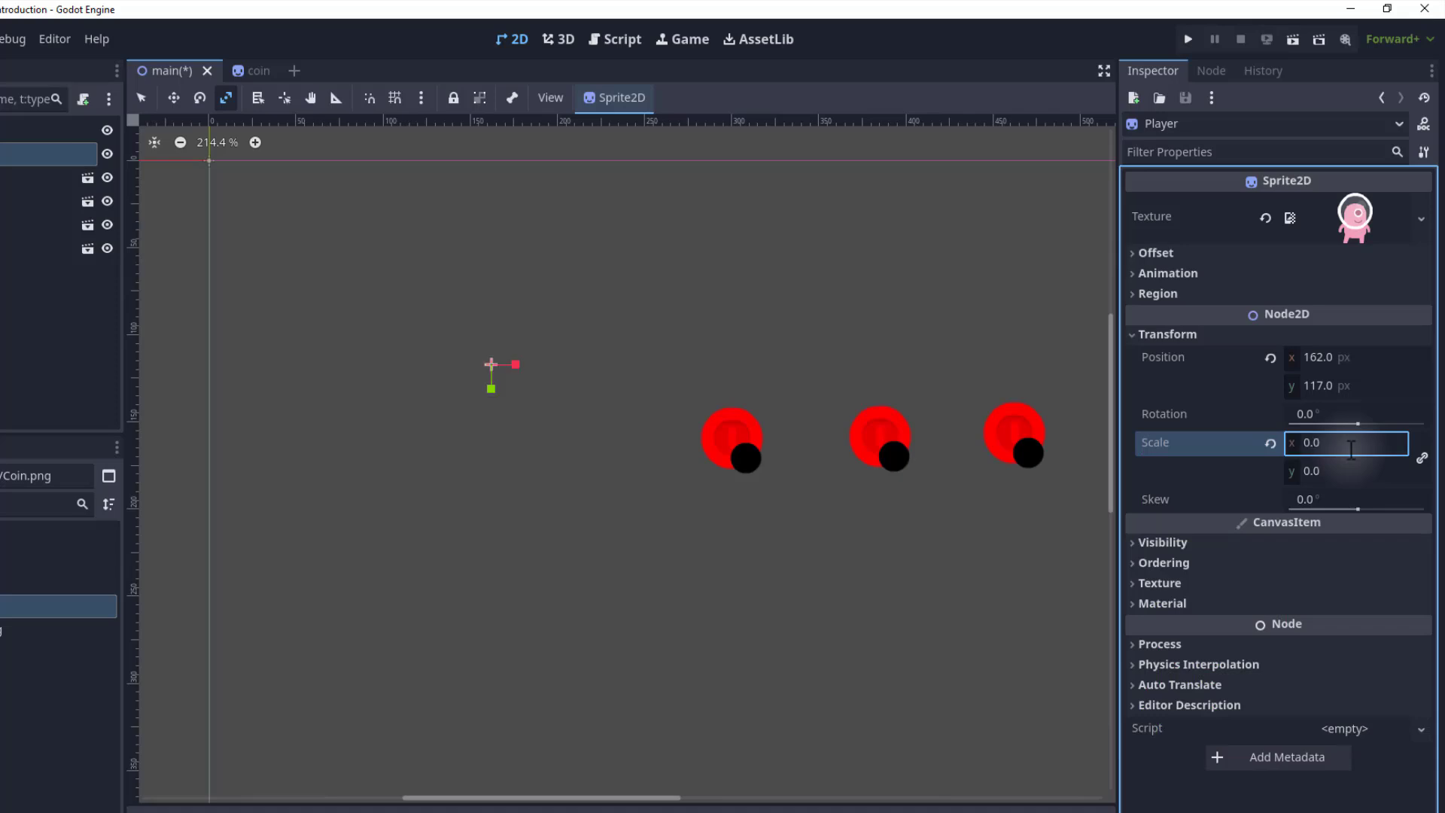
pyautogui.hotkey('ctrl', 'z')
pyautogui.hotkey('ctrl', 'z')
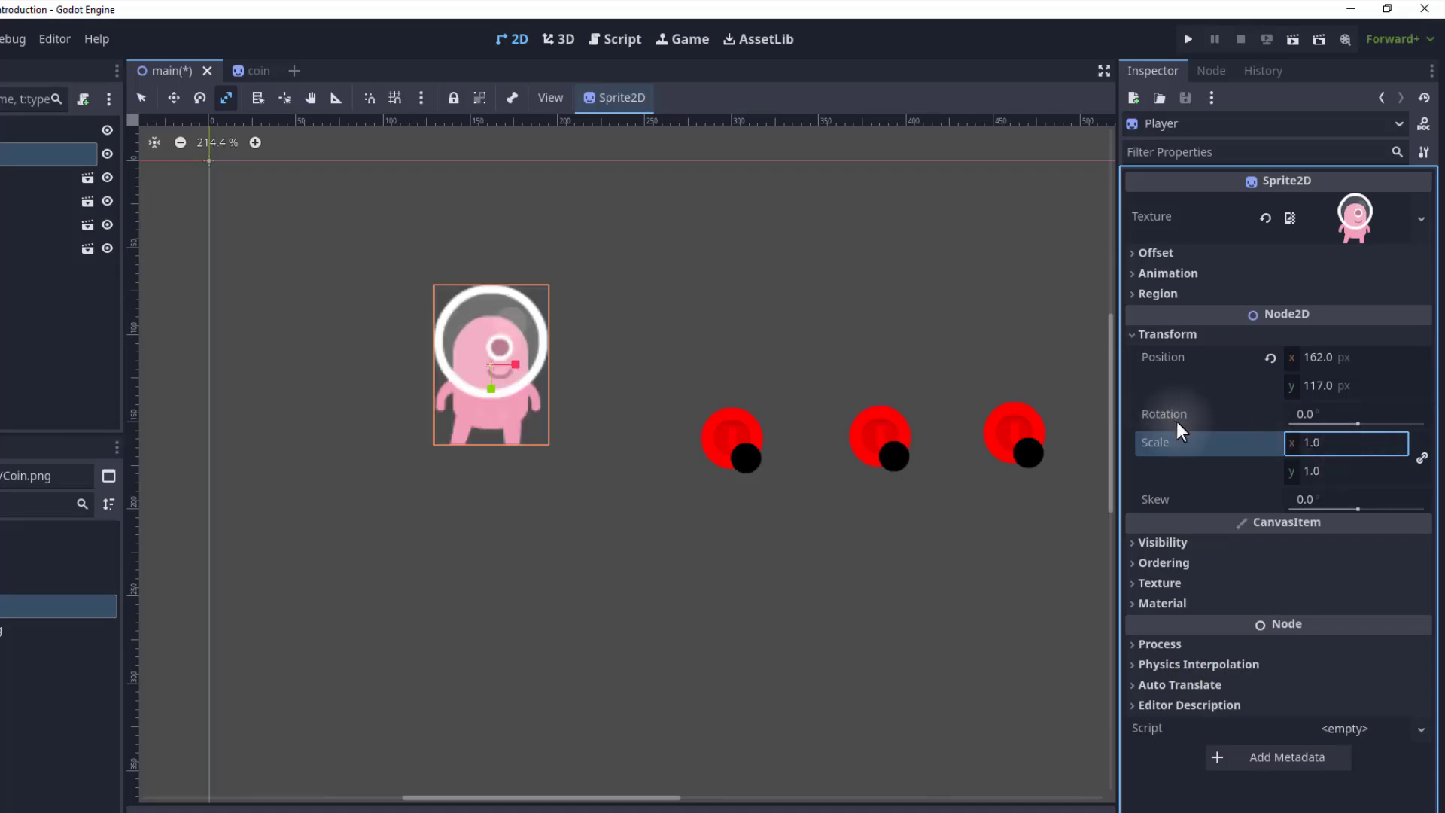
# Set the Player's Scale to 2 and undo it.
pyautogui.click(1325, 445)
pyautogui.write('2')
pyautogui.press('Return')
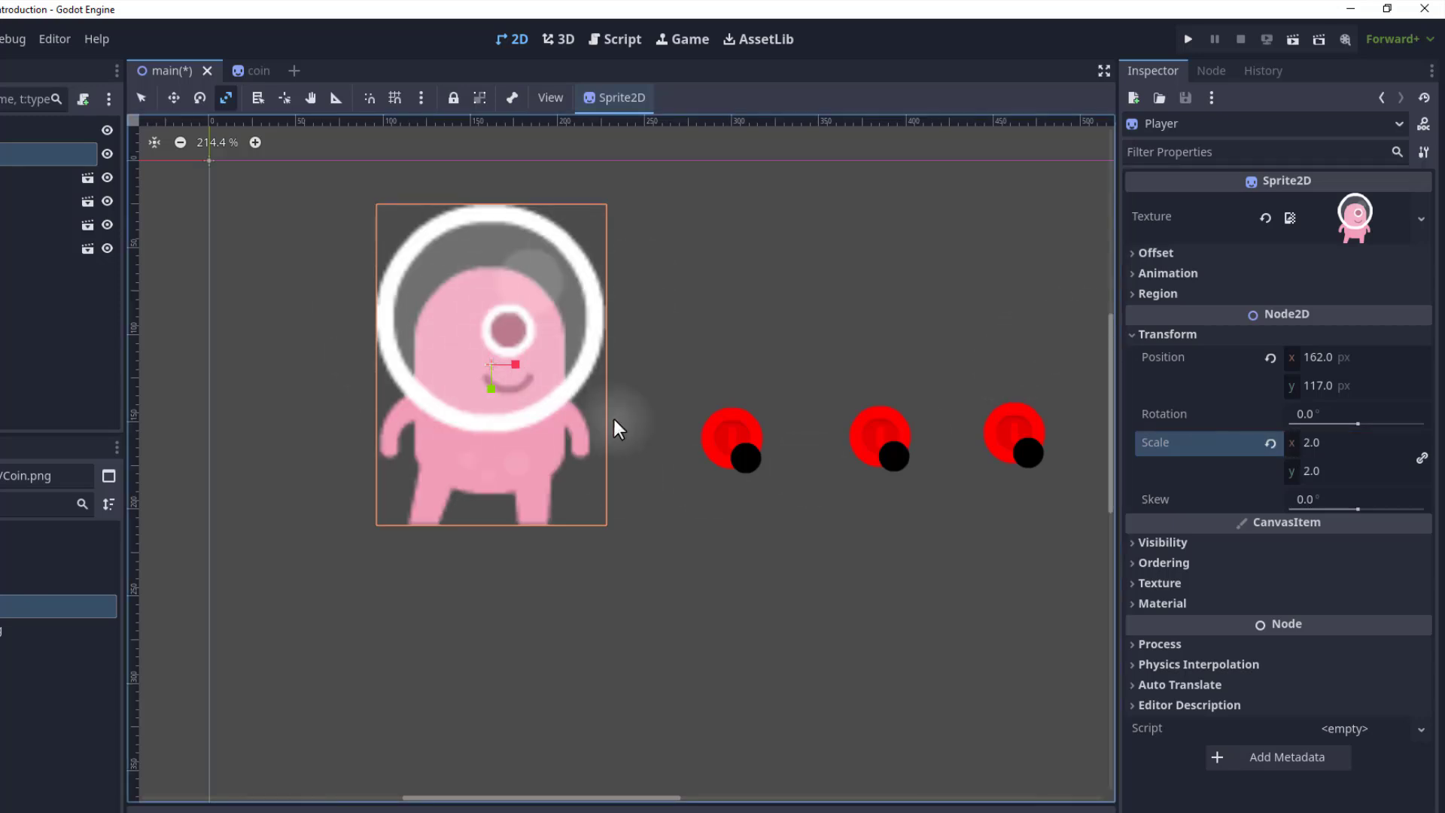
pyautogui.hotkey('ctrl', 'z')
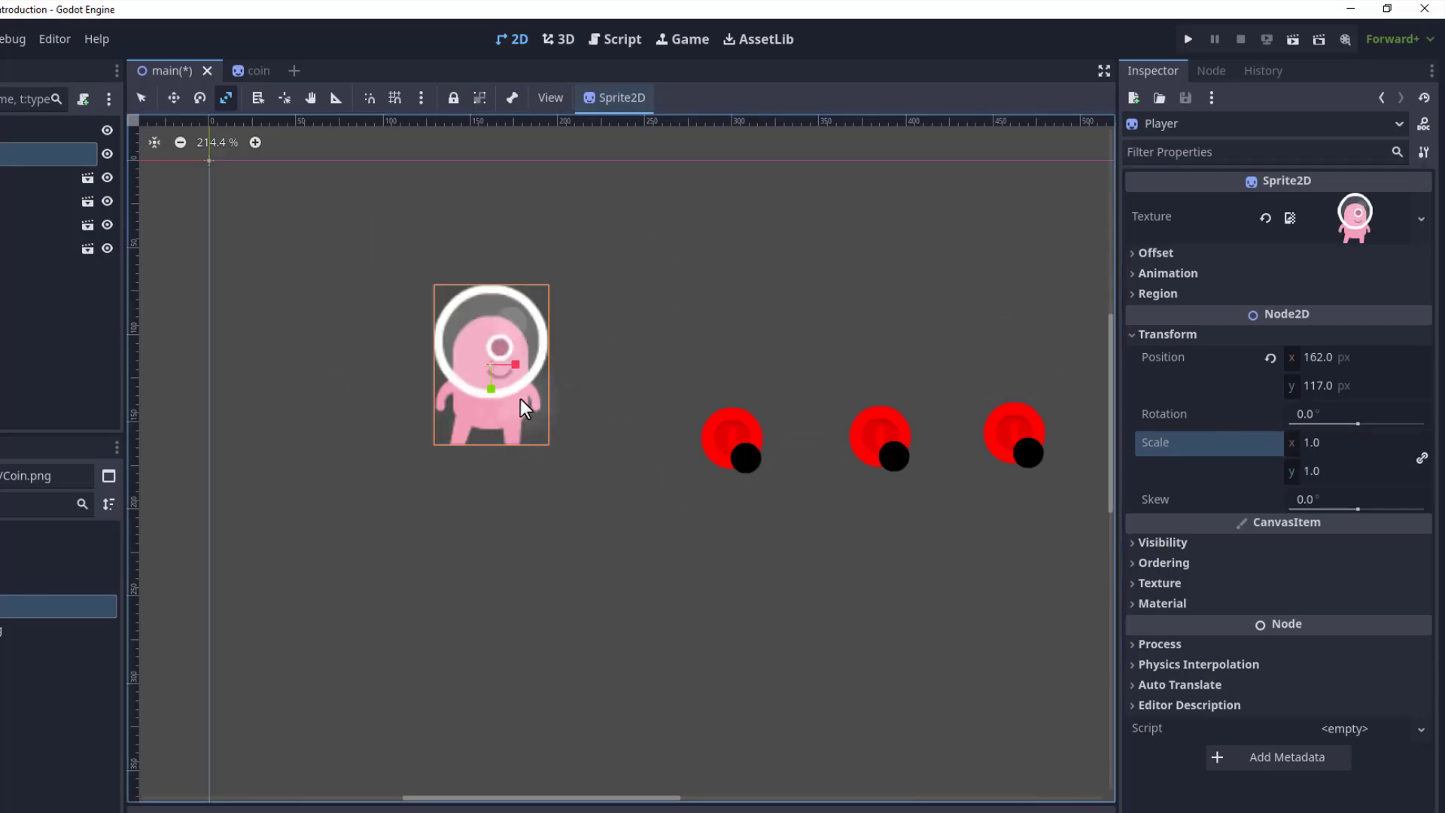
# Try stretching the Player along its scale handles and undo each change.
pyautogui.moveTo(520, 400); pyautogui.dragTo(540, 427)
pyautogui.hotkey('ctrl', 'z')
pyautogui.moveTo(512, 364); pyautogui.dragTo(570, 366)
pyautogui.moveTo(490, 387)
pyautogui.mouseDown()
pyautogui.moveTo(482, 428)
pyautogui.moveTo(477, 410)
pyautogui.moveTo(492, 436)
pyautogui.moveTo(495, 413)
pyautogui.mouseUp()
pyautogui.hotkey('ctrl', 'z')
pyautogui.hotkey('ctrl', 'z')
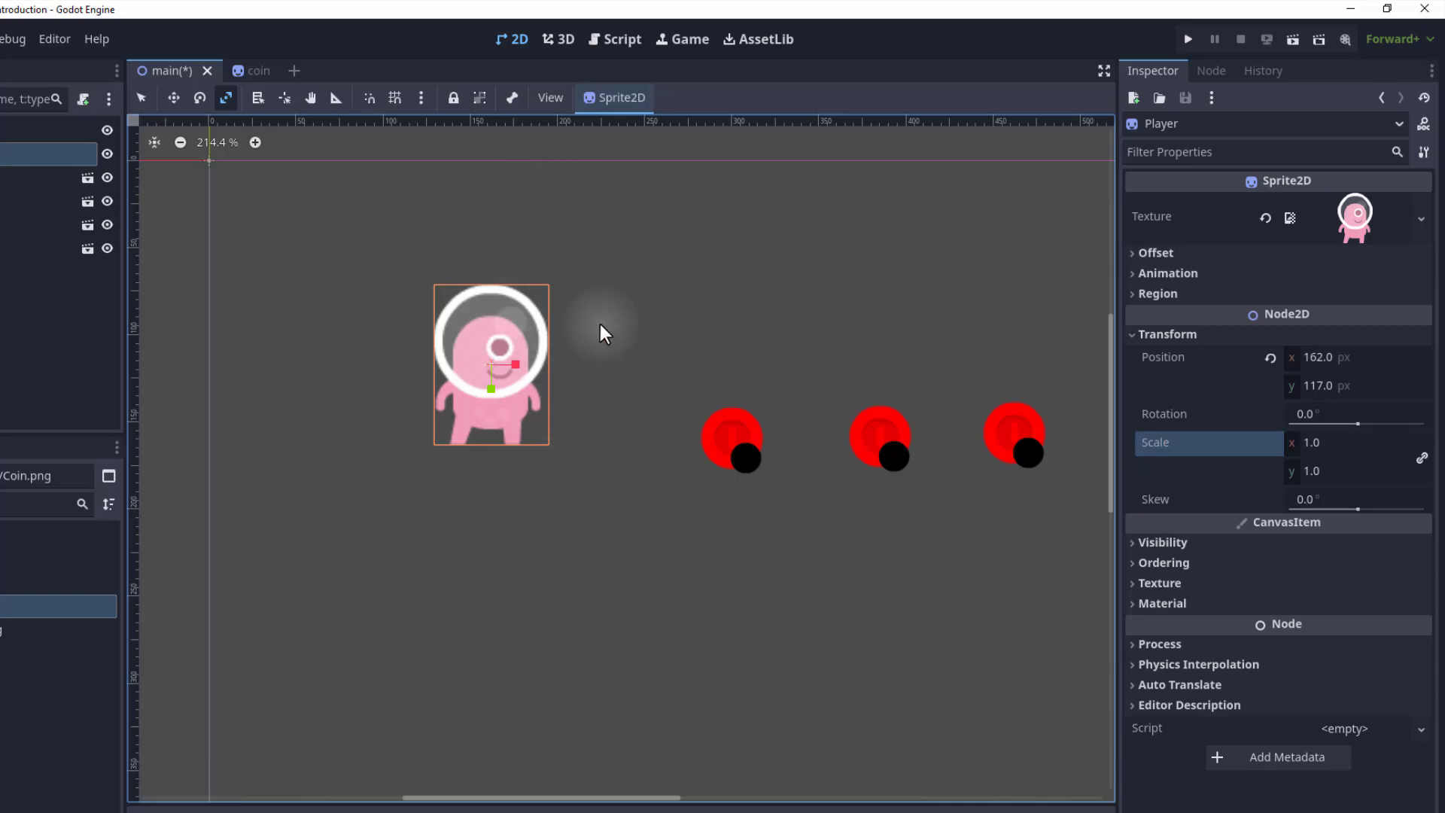
# Switch to Select mode and select each coin instance in turn, ending on the first coin.
pyautogui.press('q')
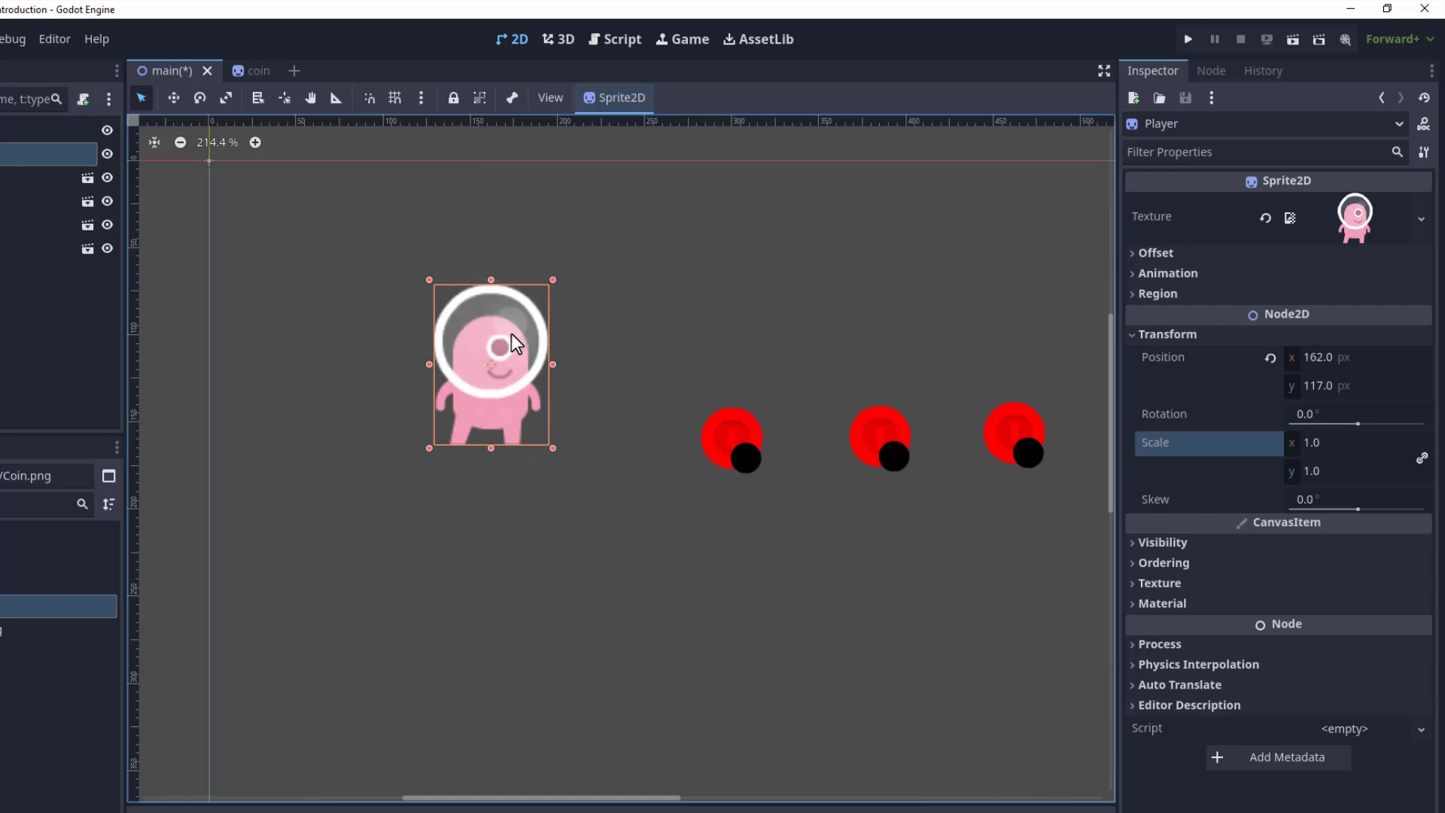
pyautogui.click(724, 435)
pyautogui.click(882, 437)
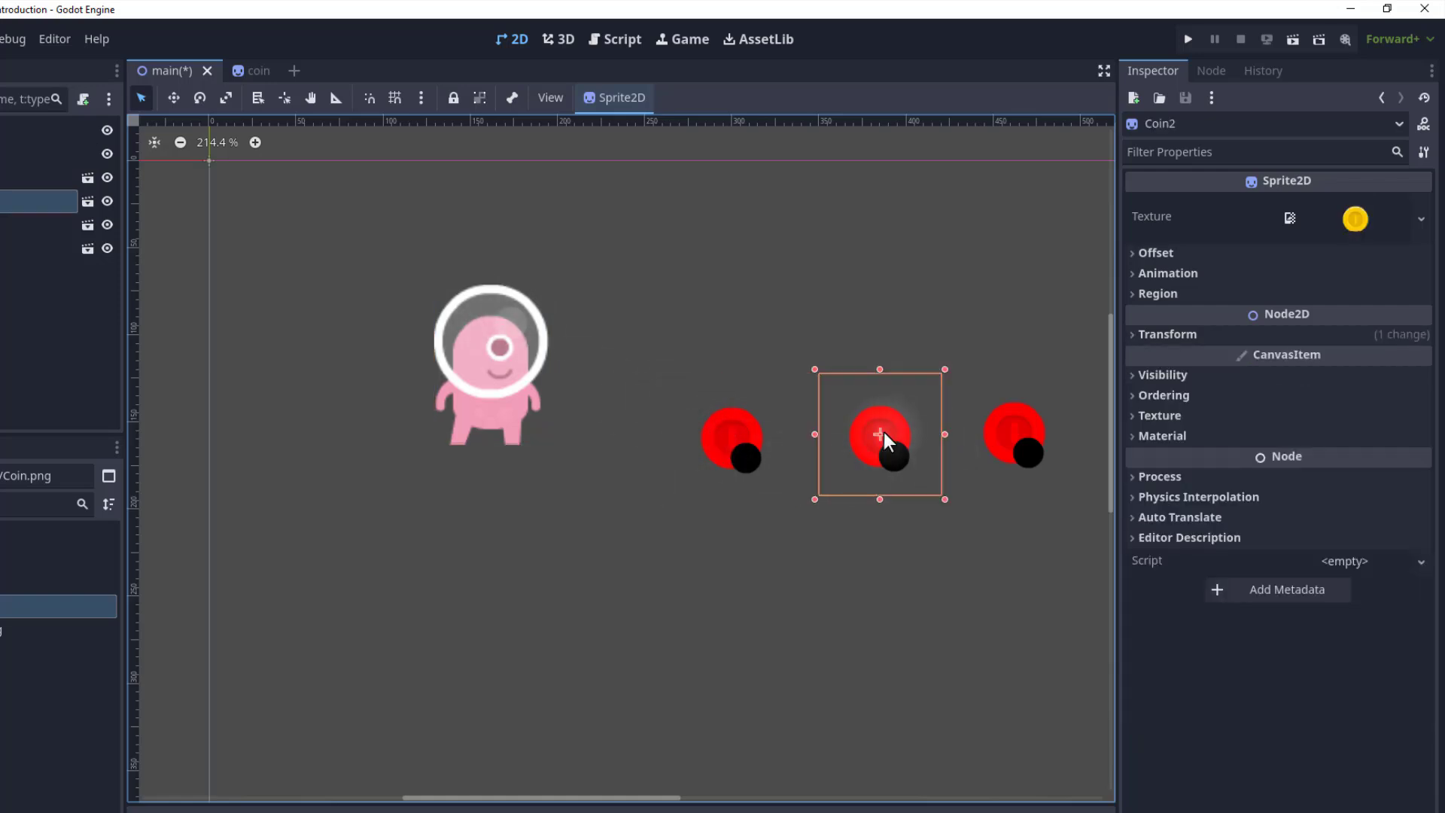
pyautogui.click(1020, 429)
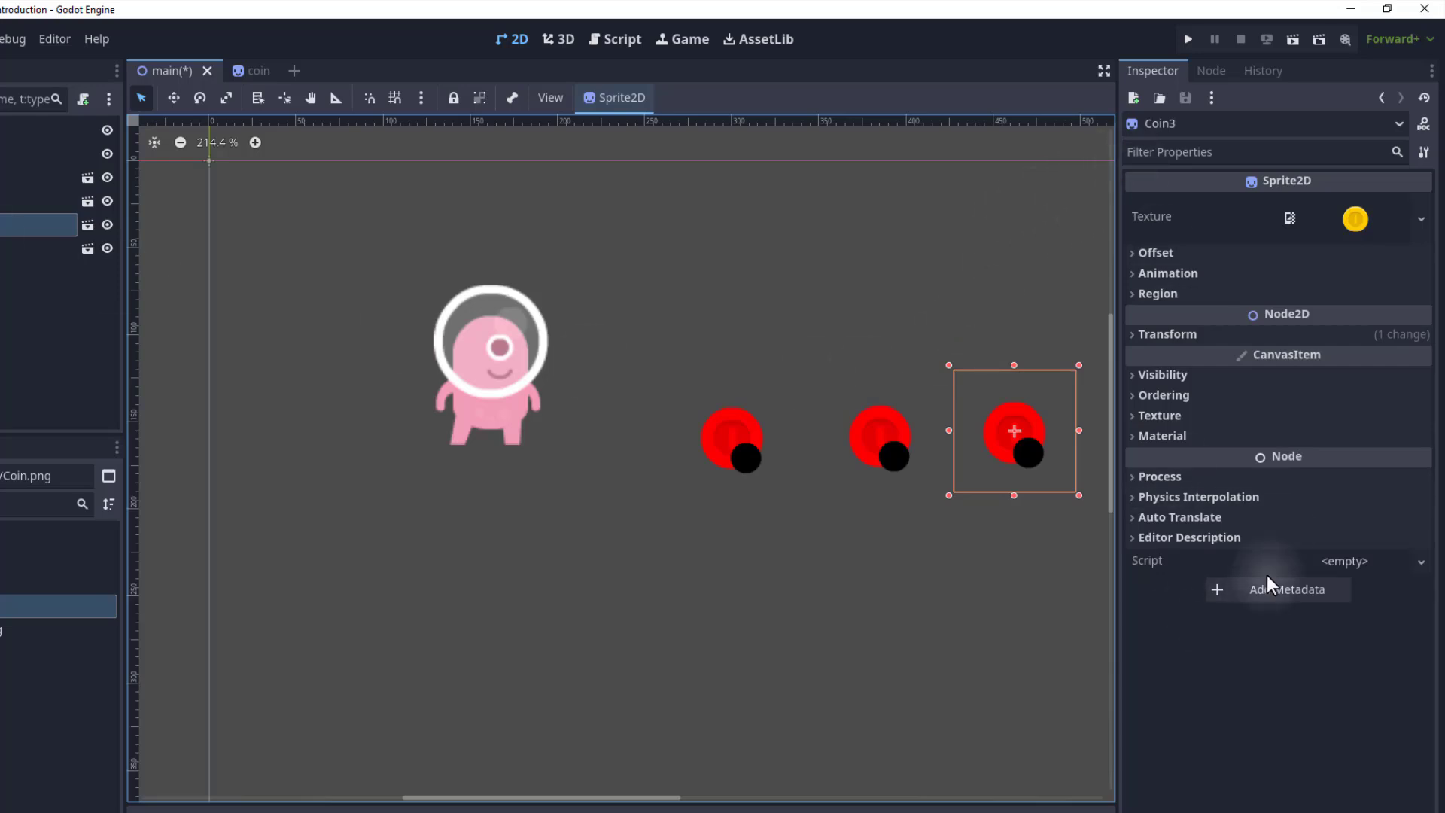
pyautogui.click(854, 447)
pyautogui.click(733, 439)
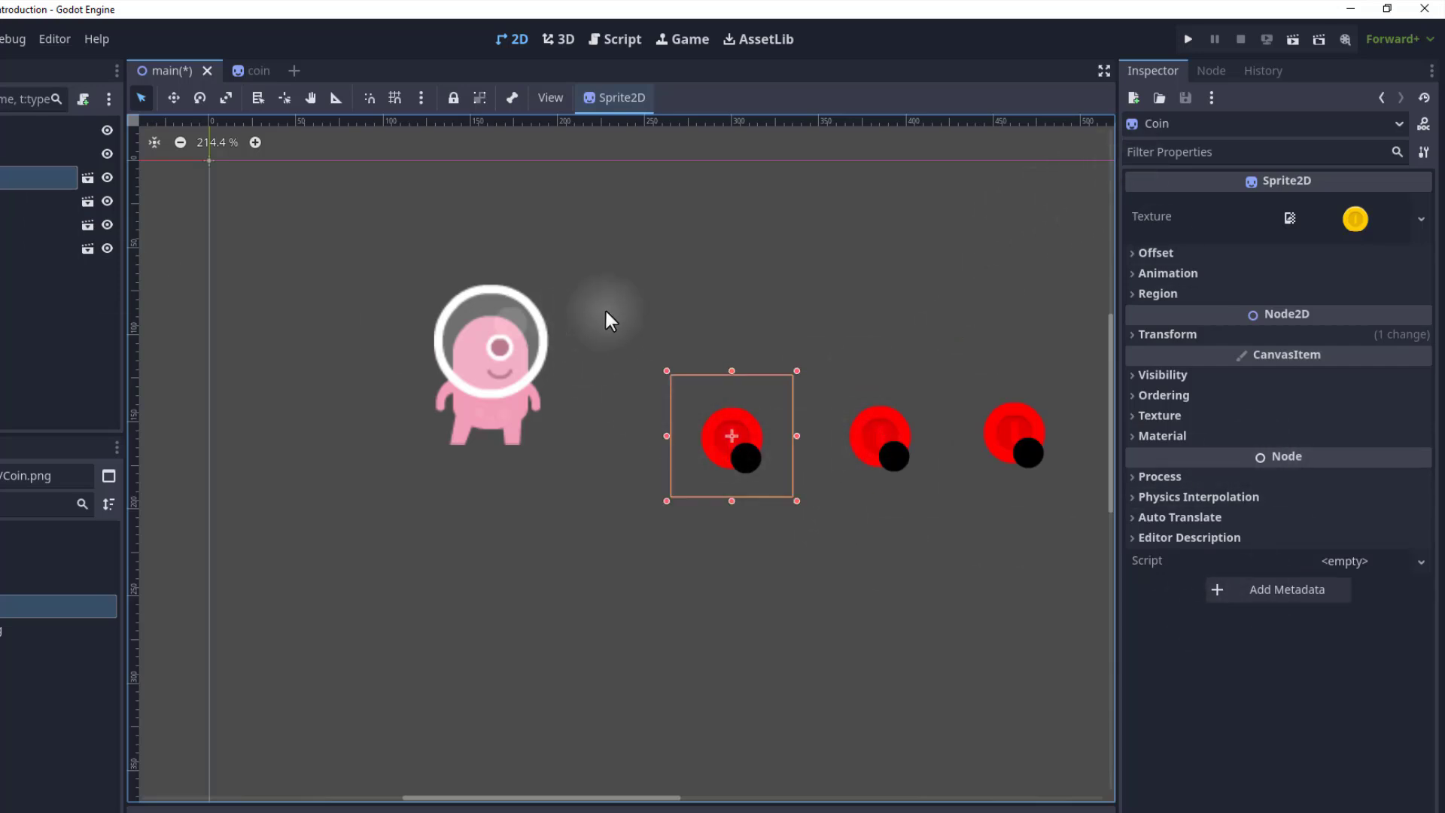
# Move, rotate and scale the first coin using the Move, Rotate and Scale modes.
pyautogui.press('w')
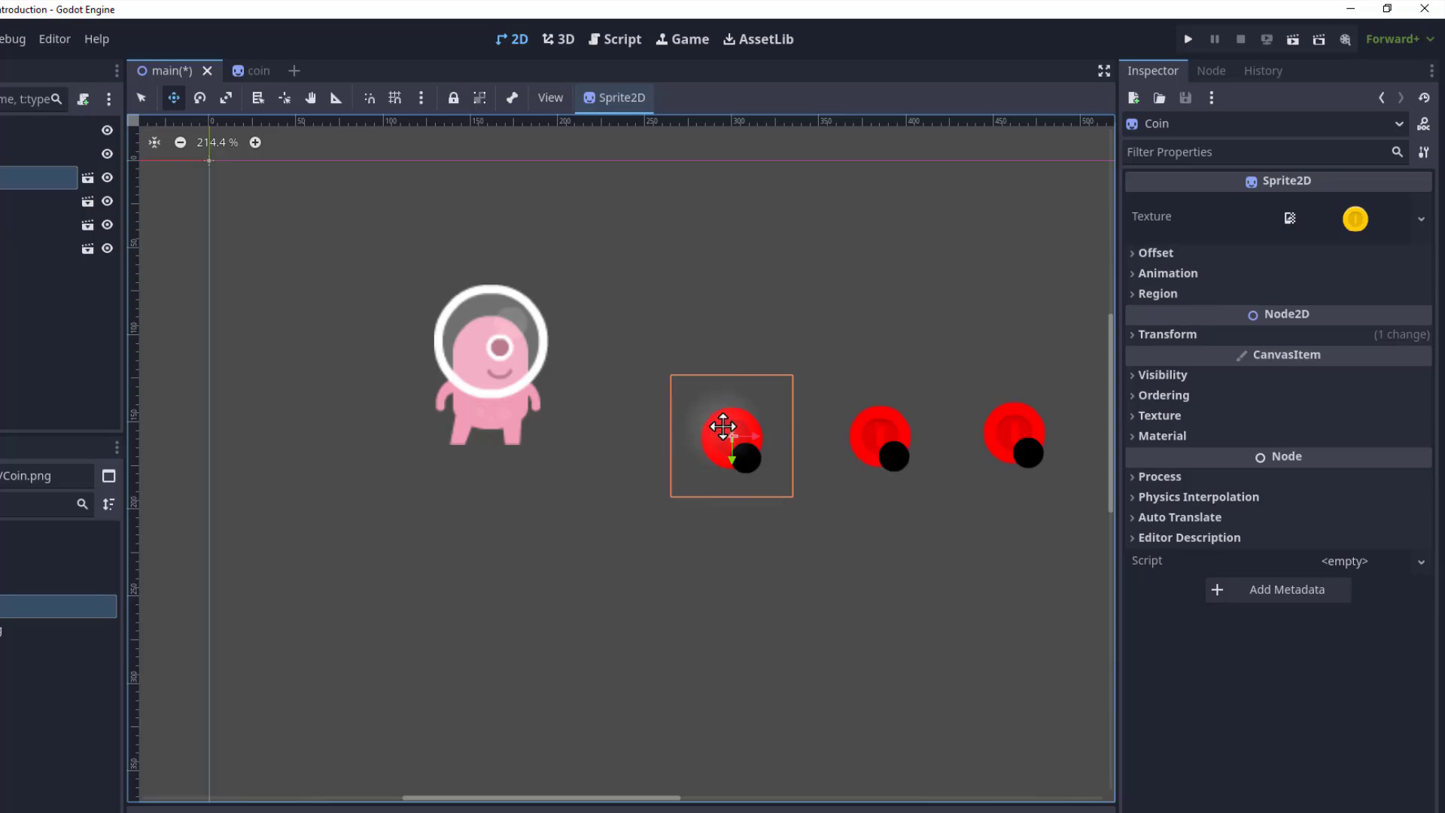
pyautogui.moveTo(738, 373); pyautogui.dragTo(708, 405)
pyautogui.press('e')
pyautogui.moveTo(770, 444); pyautogui.dragTo(797, 382)
pyautogui.press('s')
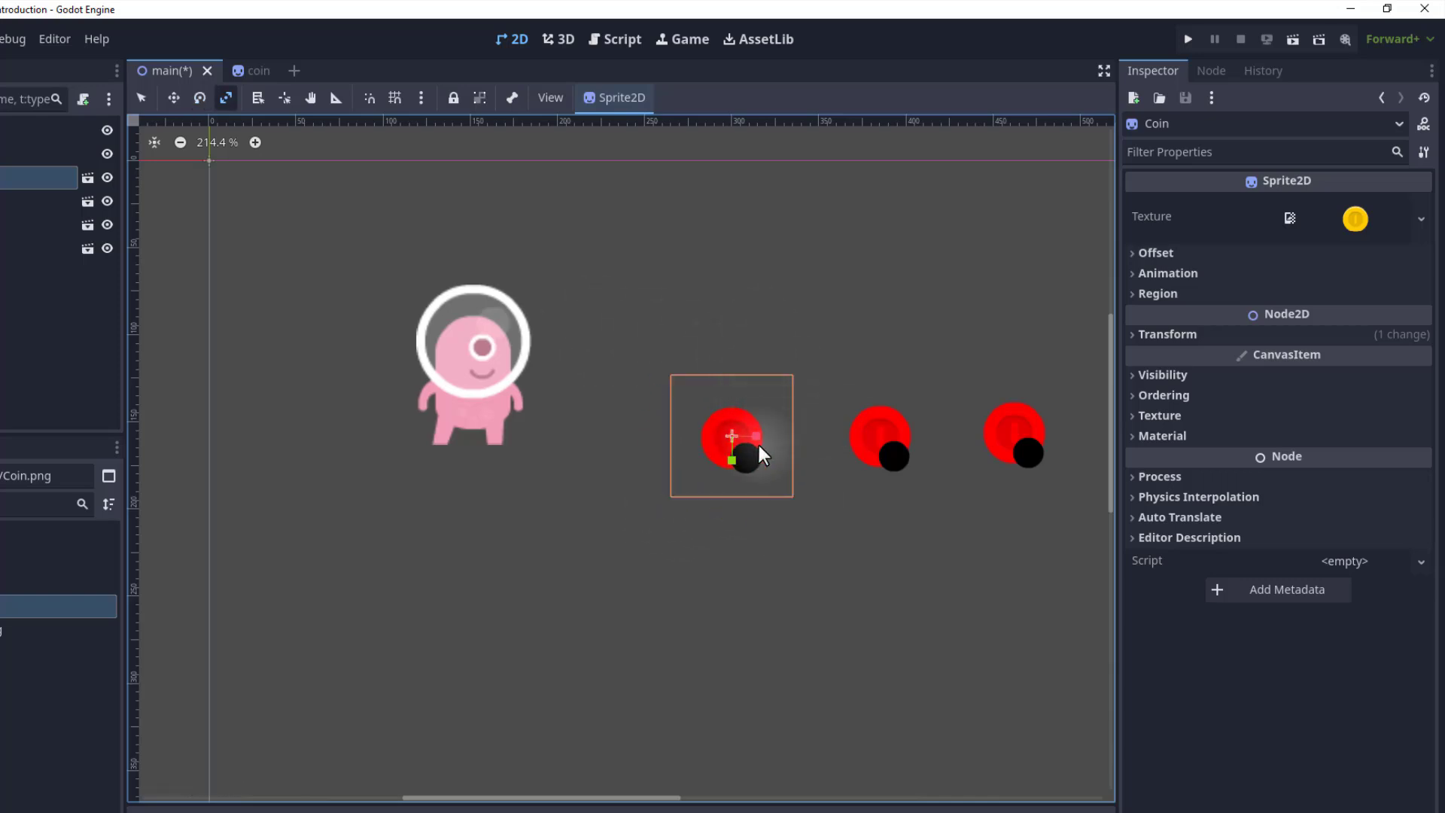
pyautogui.moveTo(754, 467); pyautogui.dragTo(770, 493)
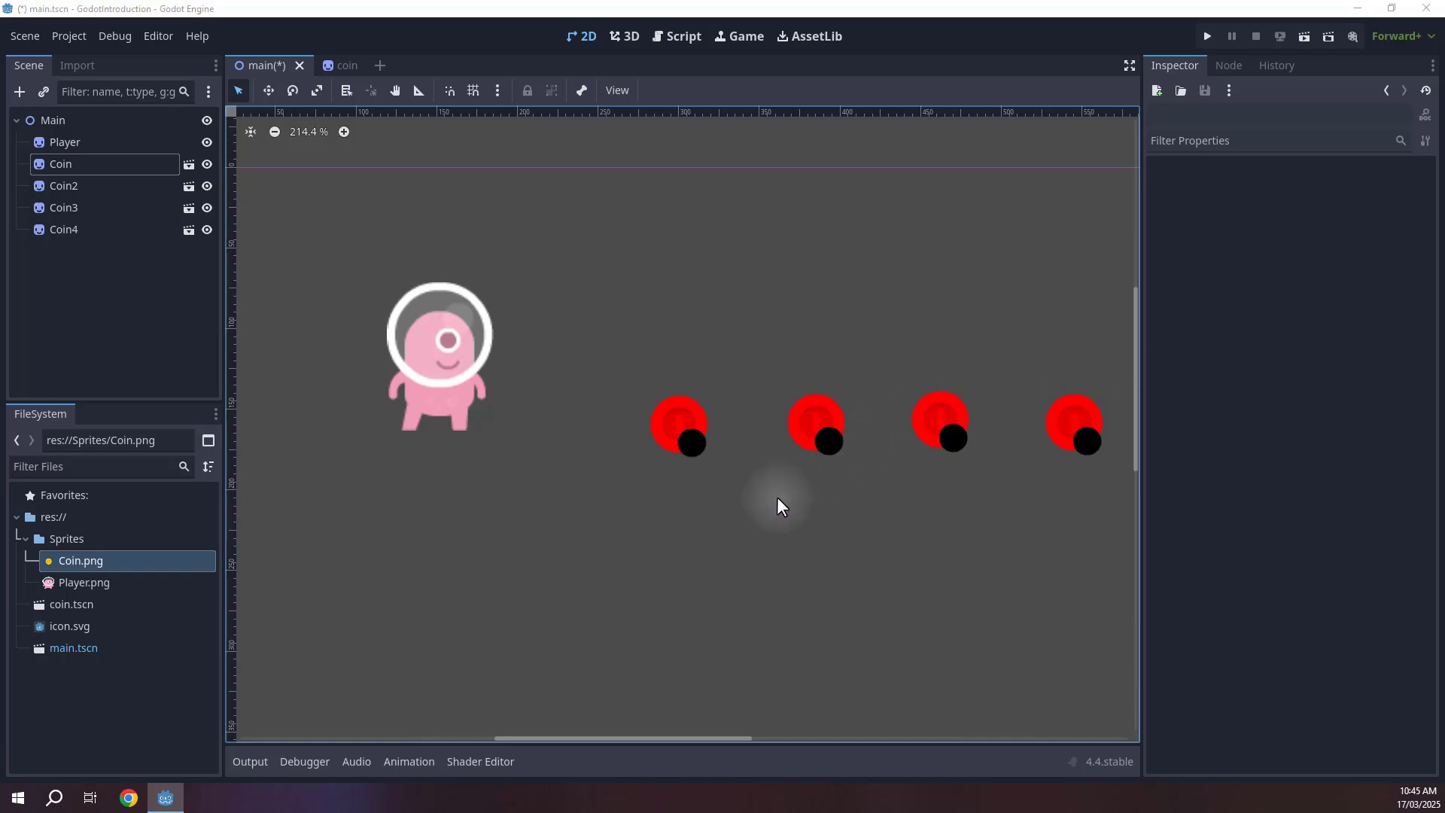
pyautogui.moveTo(733, 523); pyautogui.dragTo(719, 488, button='middle')
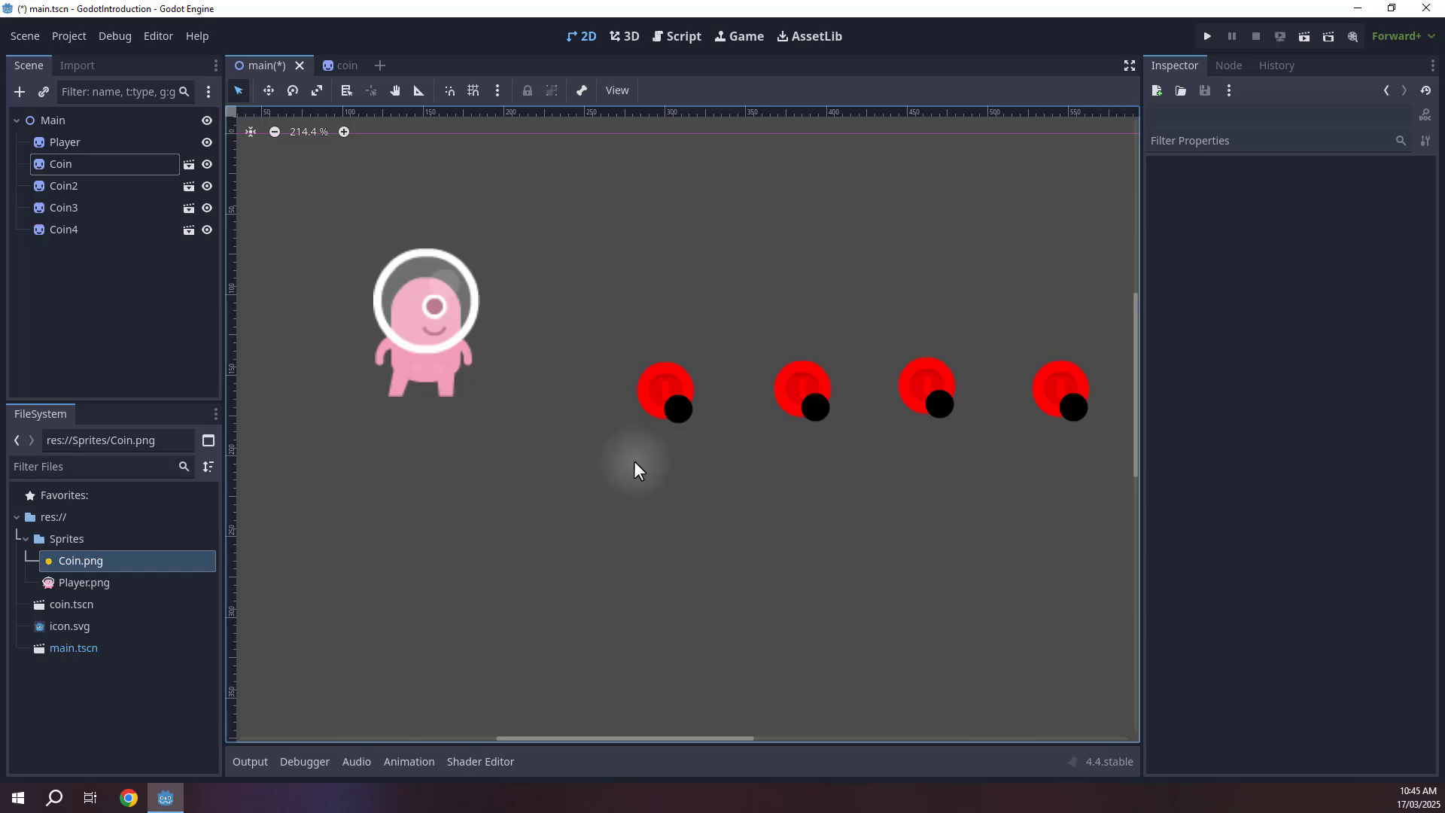
pyautogui.click(21, 88)
pyautogui.click(629, 188)
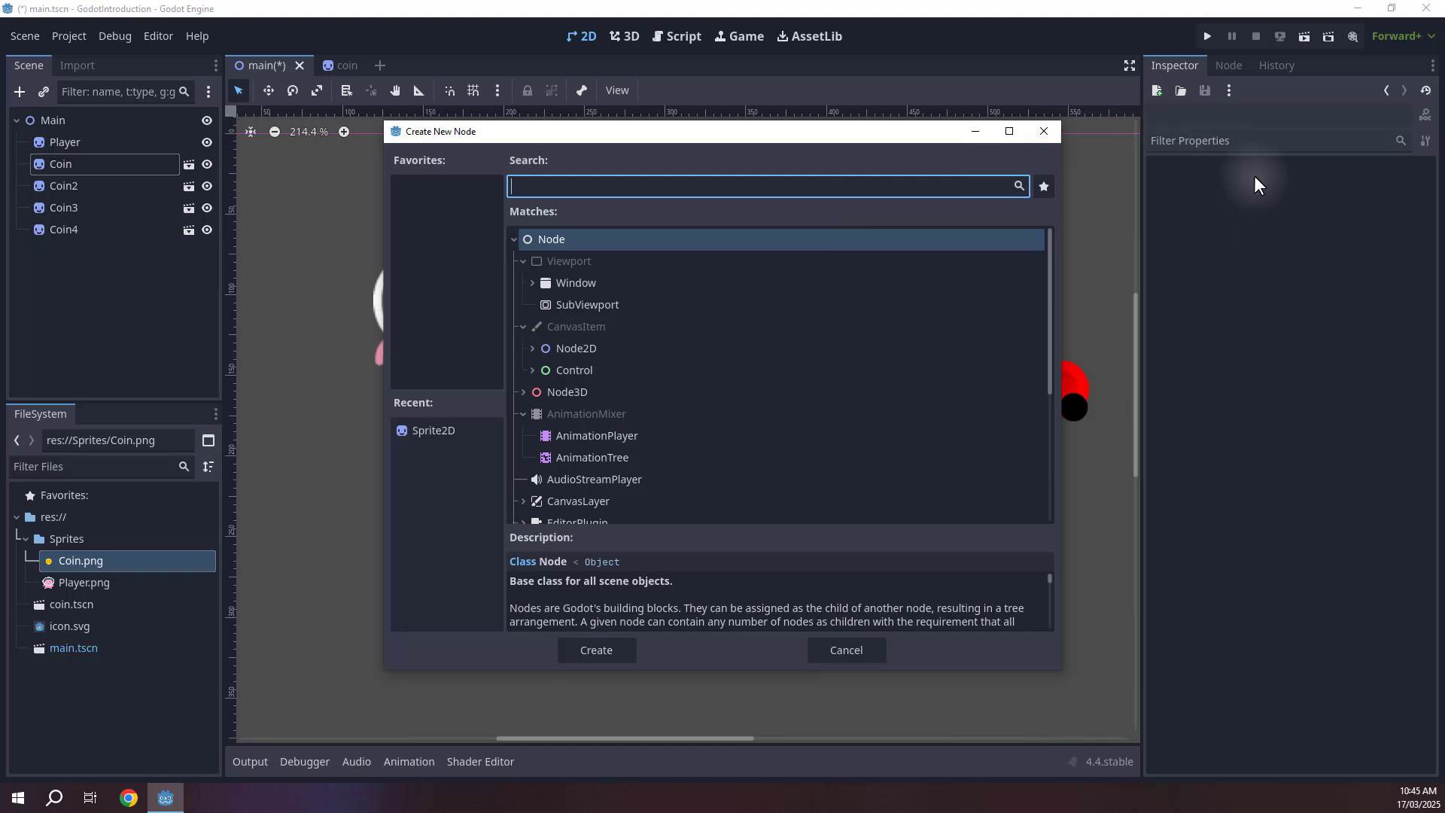
pyautogui.click(1039, 130)
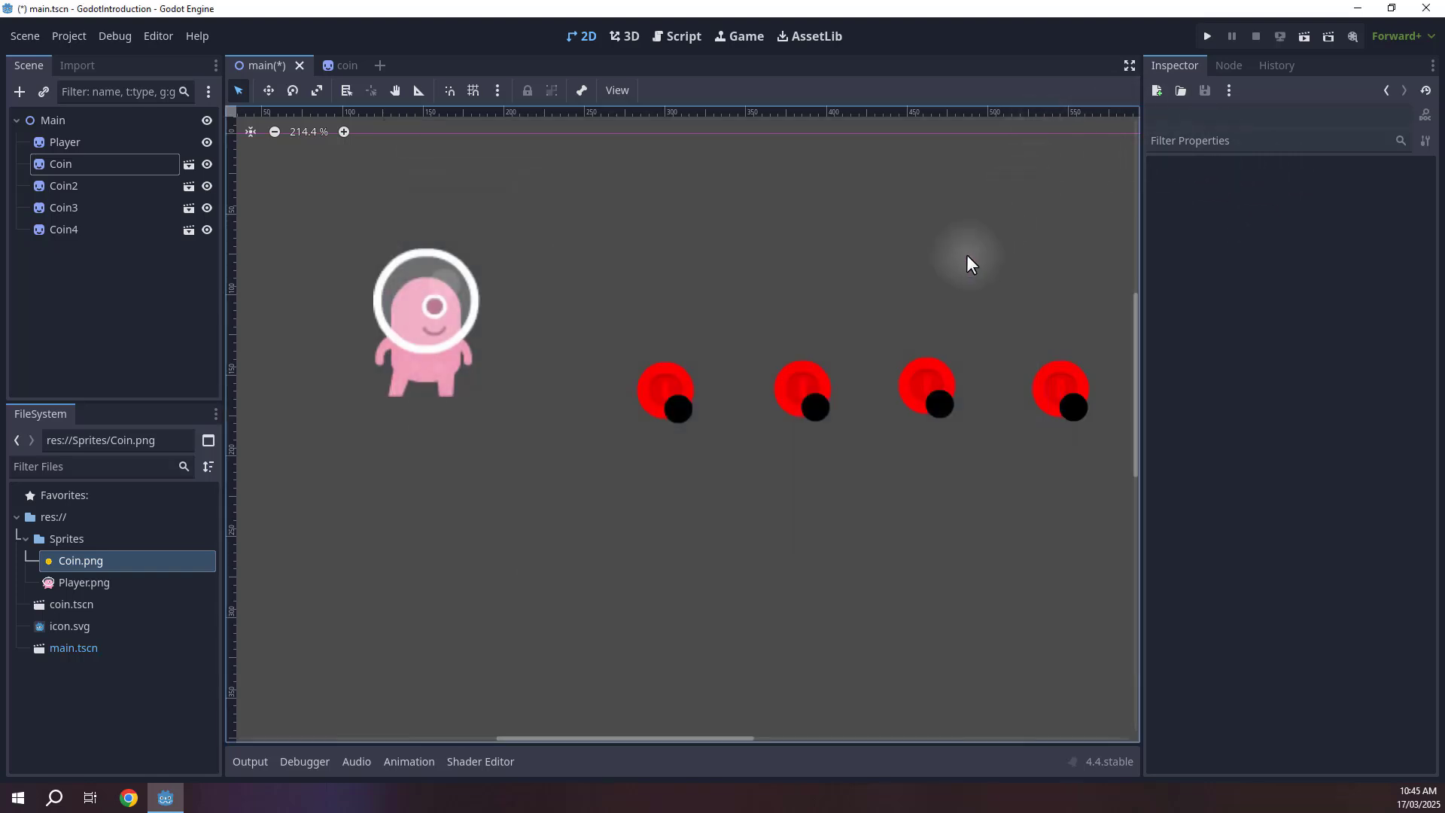
# Add a second Player sprite by dropping Player.png into the scene and position it below the coins.
pyautogui.moveTo(56, 582); pyautogui.dragTo(941, 663)
pyautogui.moveTo(946, 634); pyautogui.dragTo(830, 357, button='middle')
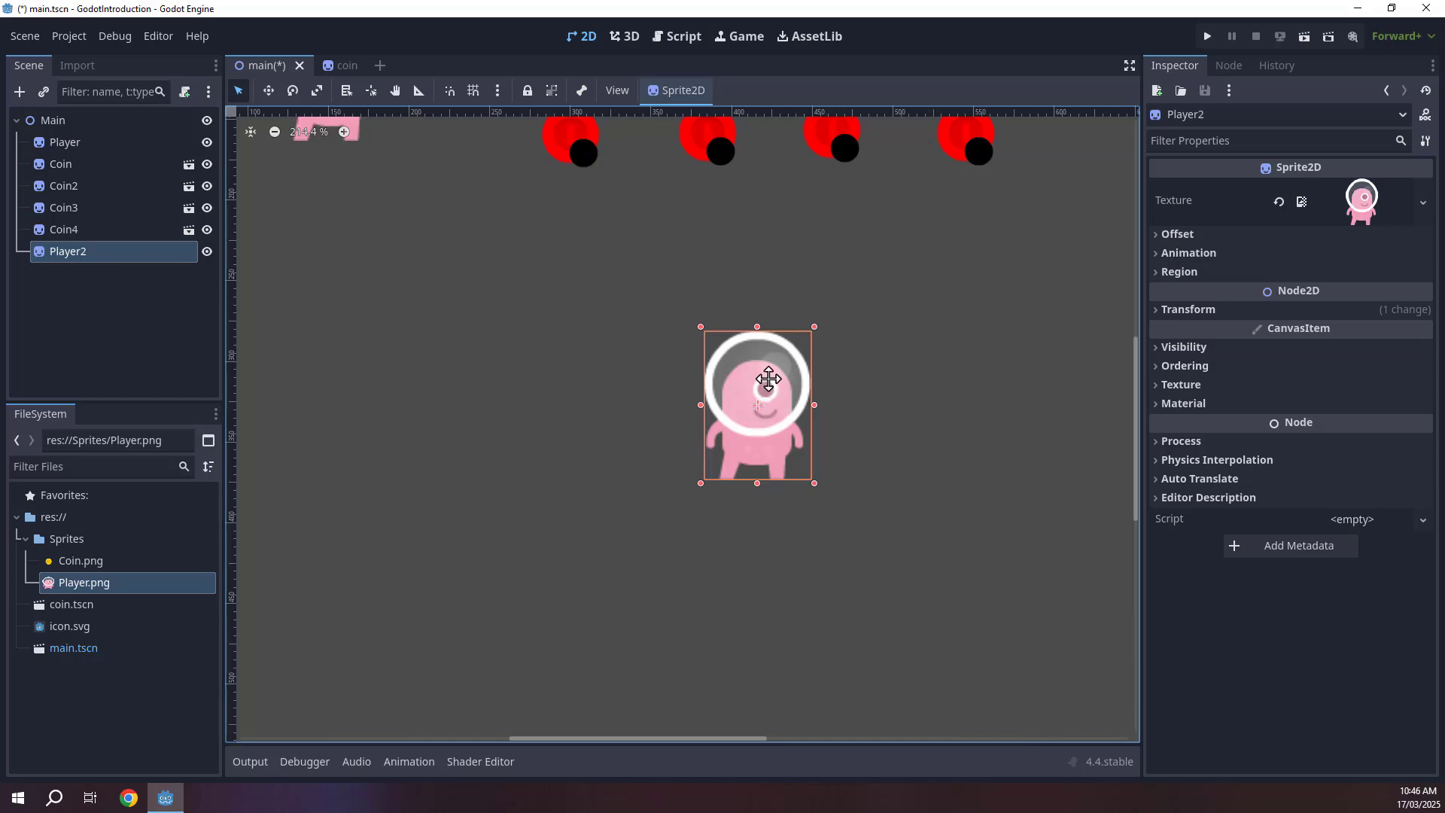
pyautogui.moveTo(768, 378); pyautogui.dragTo(756, 425)
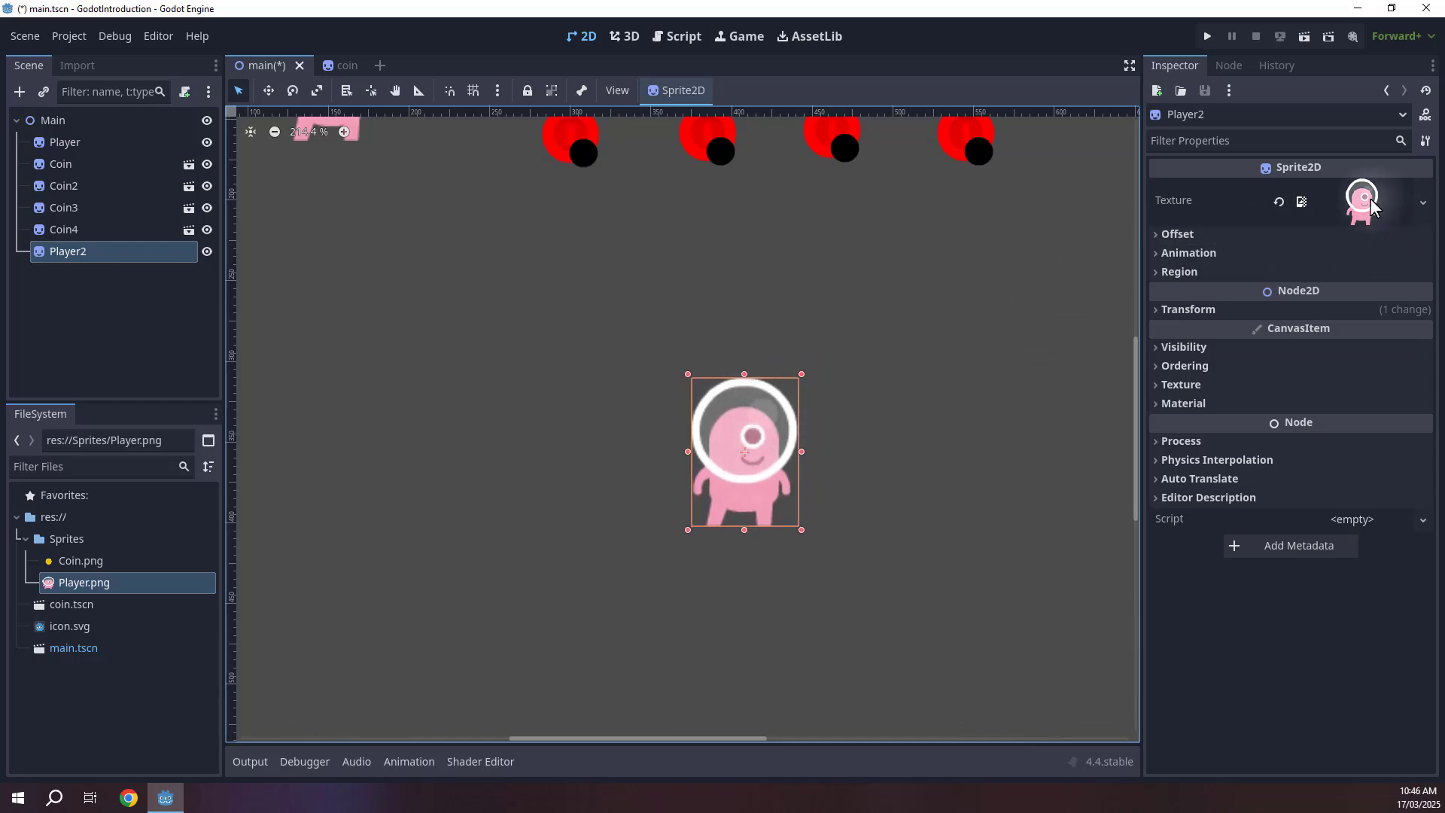
pyautogui.scroll(1, 689, 505)
pyautogui.moveTo(845, 450); pyautogui.dragTo(810, 435, button='middle')
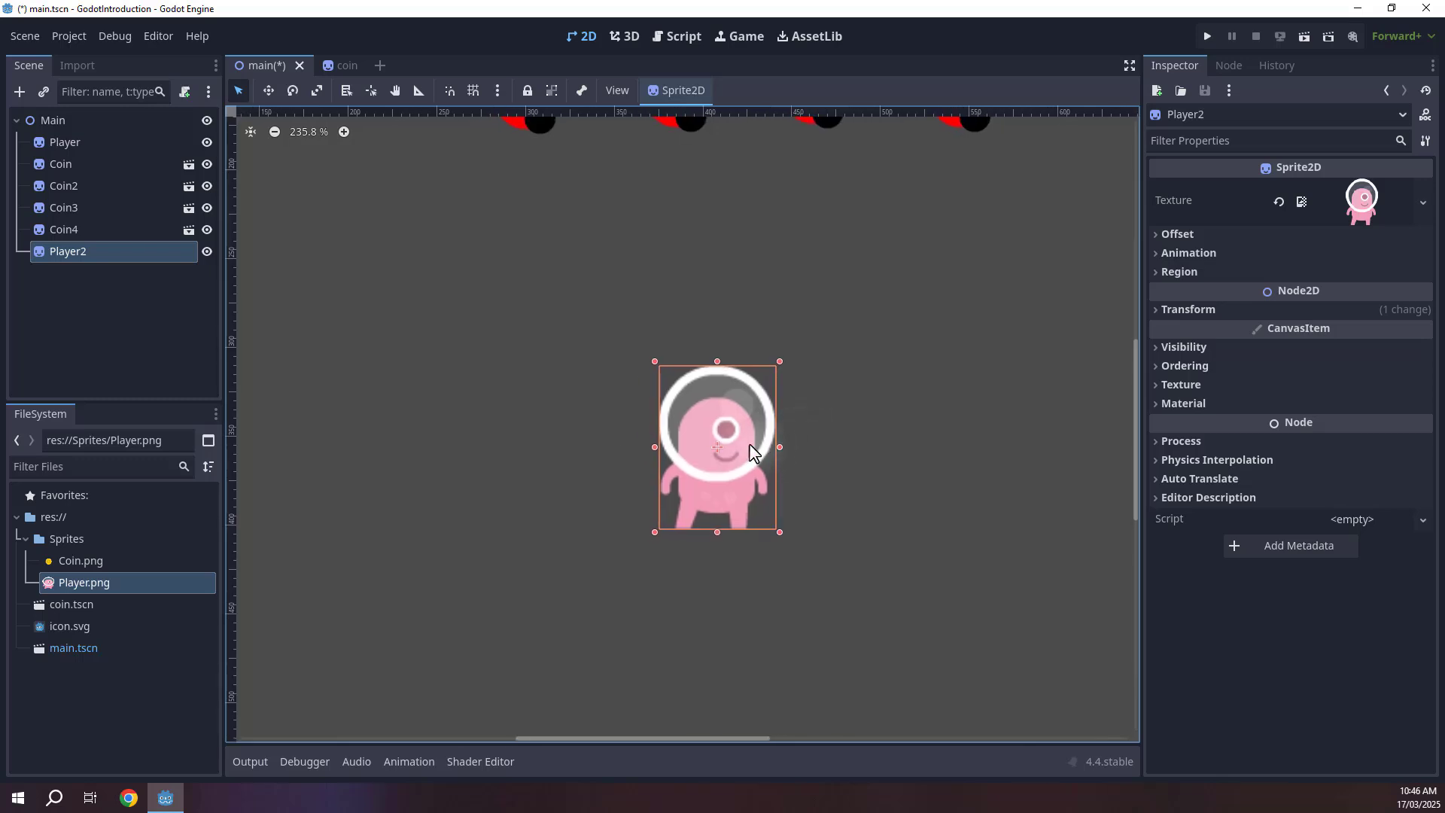
# Duplicate the new Player sprite, place the copy to its right and scale it down.
pyautogui.hotkey('ctrl', 'd')
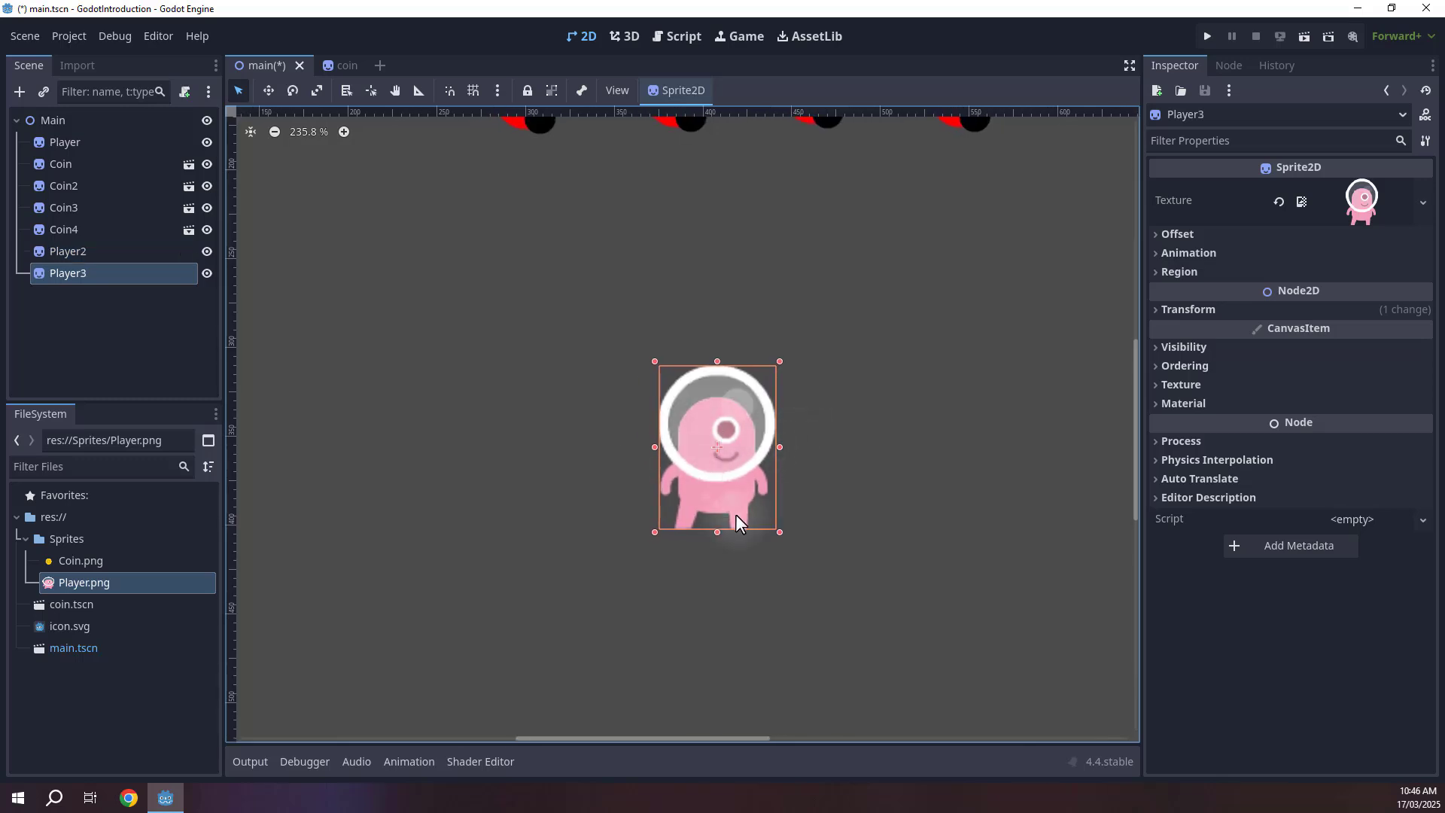
pyautogui.moveTo(717, 499); pyautogui.dragTo(863, 499)
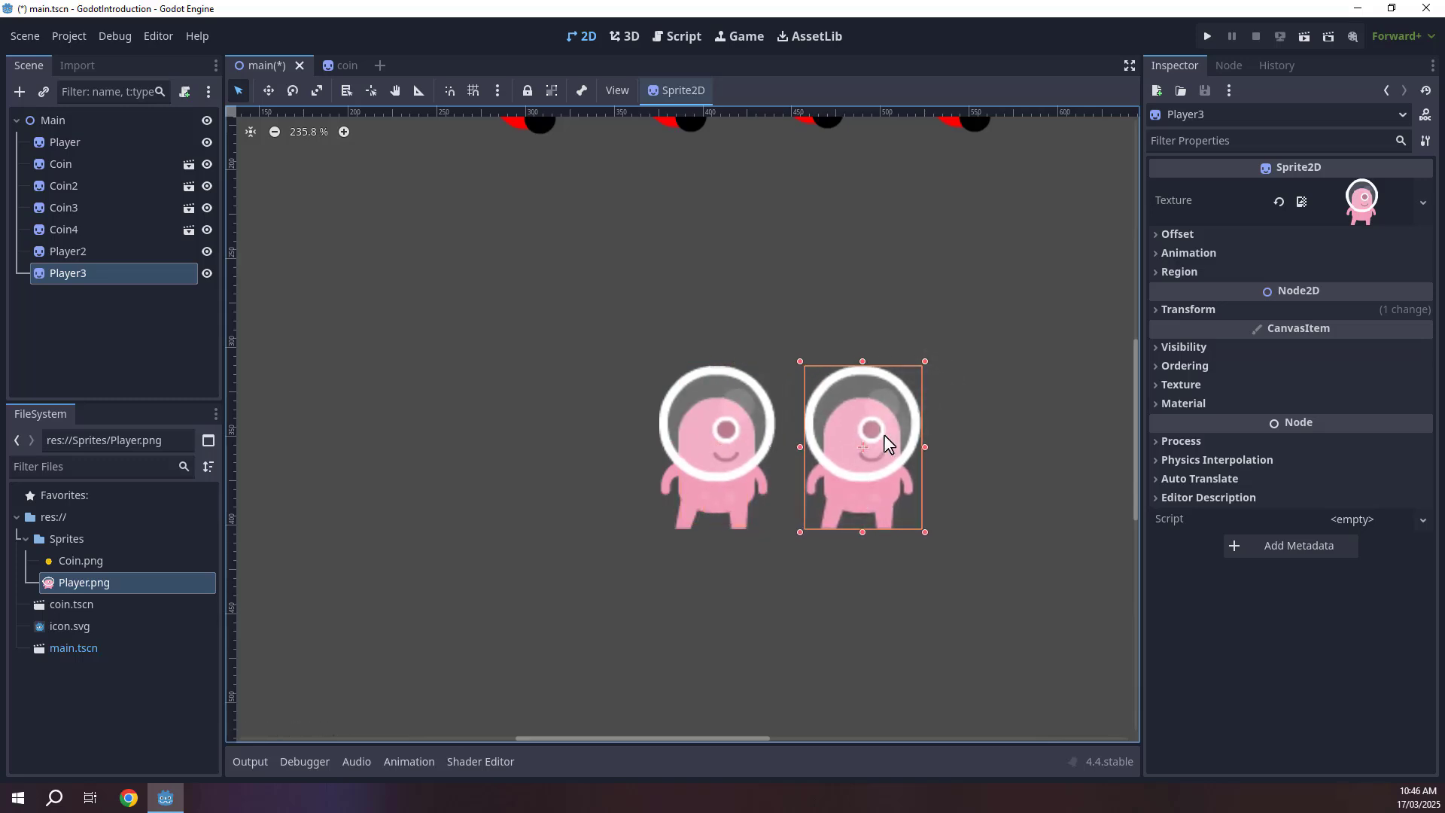
pyautogui.press('s')
pyautogui.moveTo(909, 379); pyautogui.dragTo(873, 421)
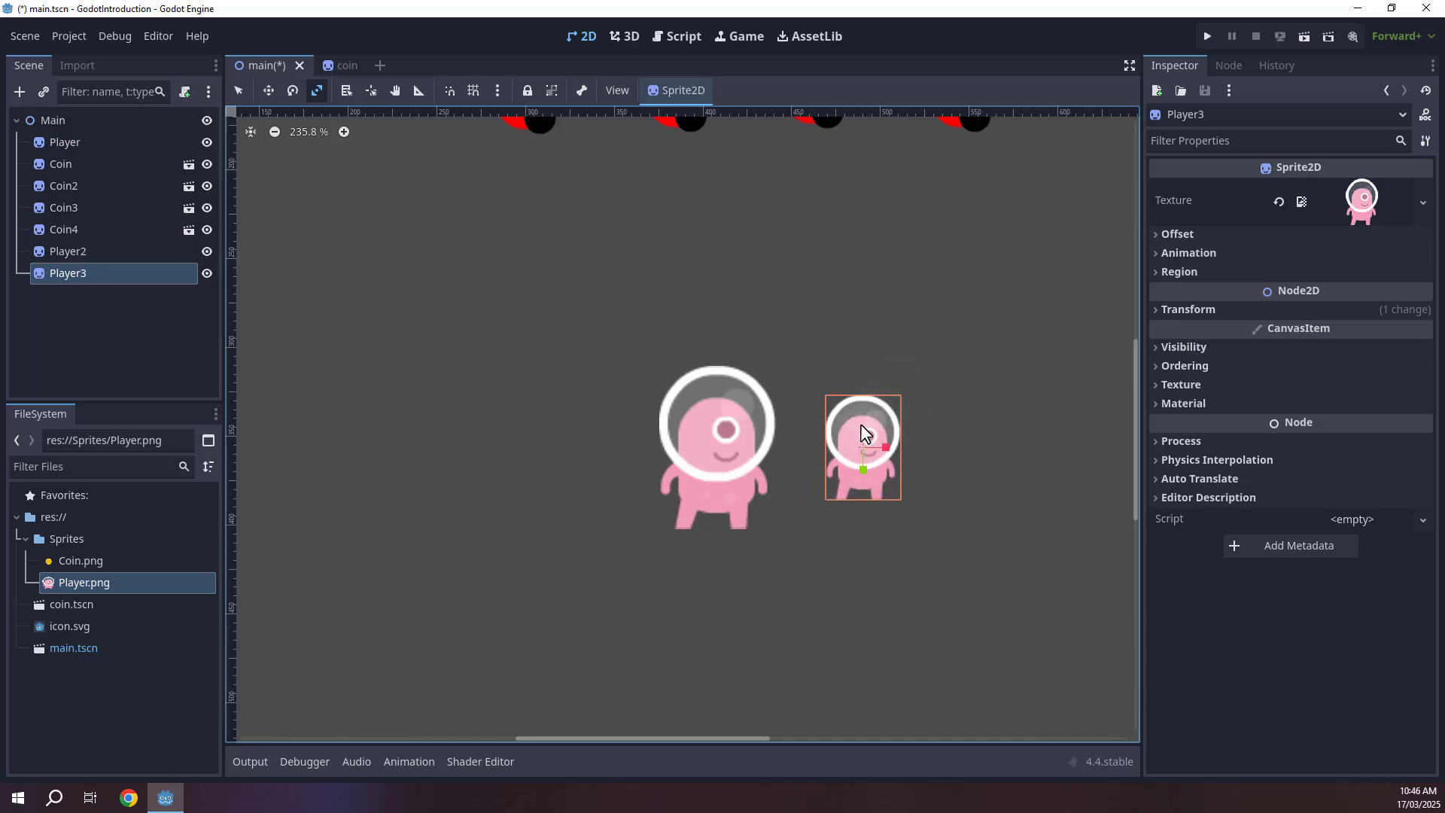
pyautogui.press('w')
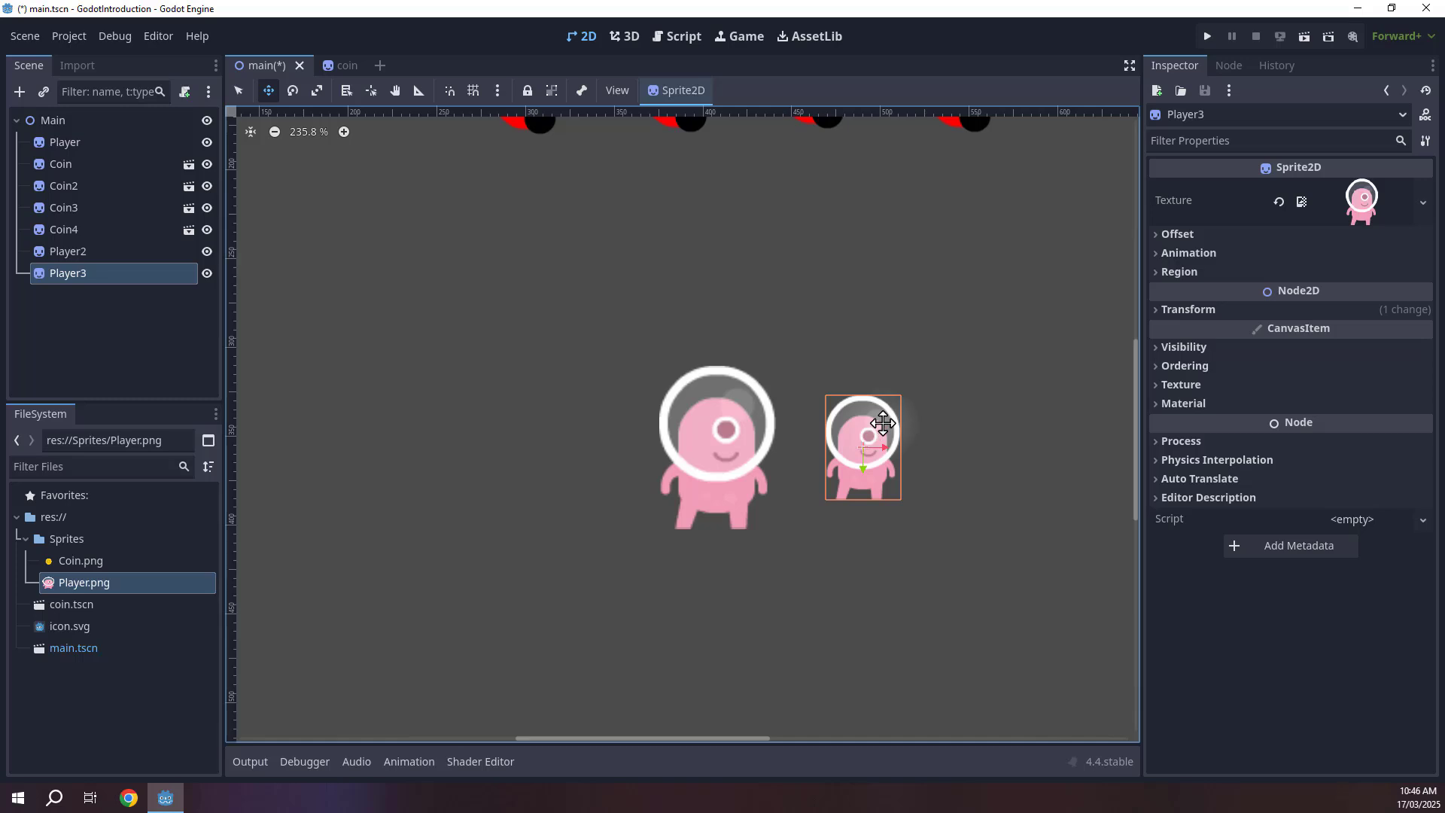
pyautogui.moveTo(883, 424); pyautogui.dragTo(865, 429)
# Duplicate the small Player twice, placing one copy left of the large Player and another above them.
pyautogui.hotkey('ctrl', 'd')
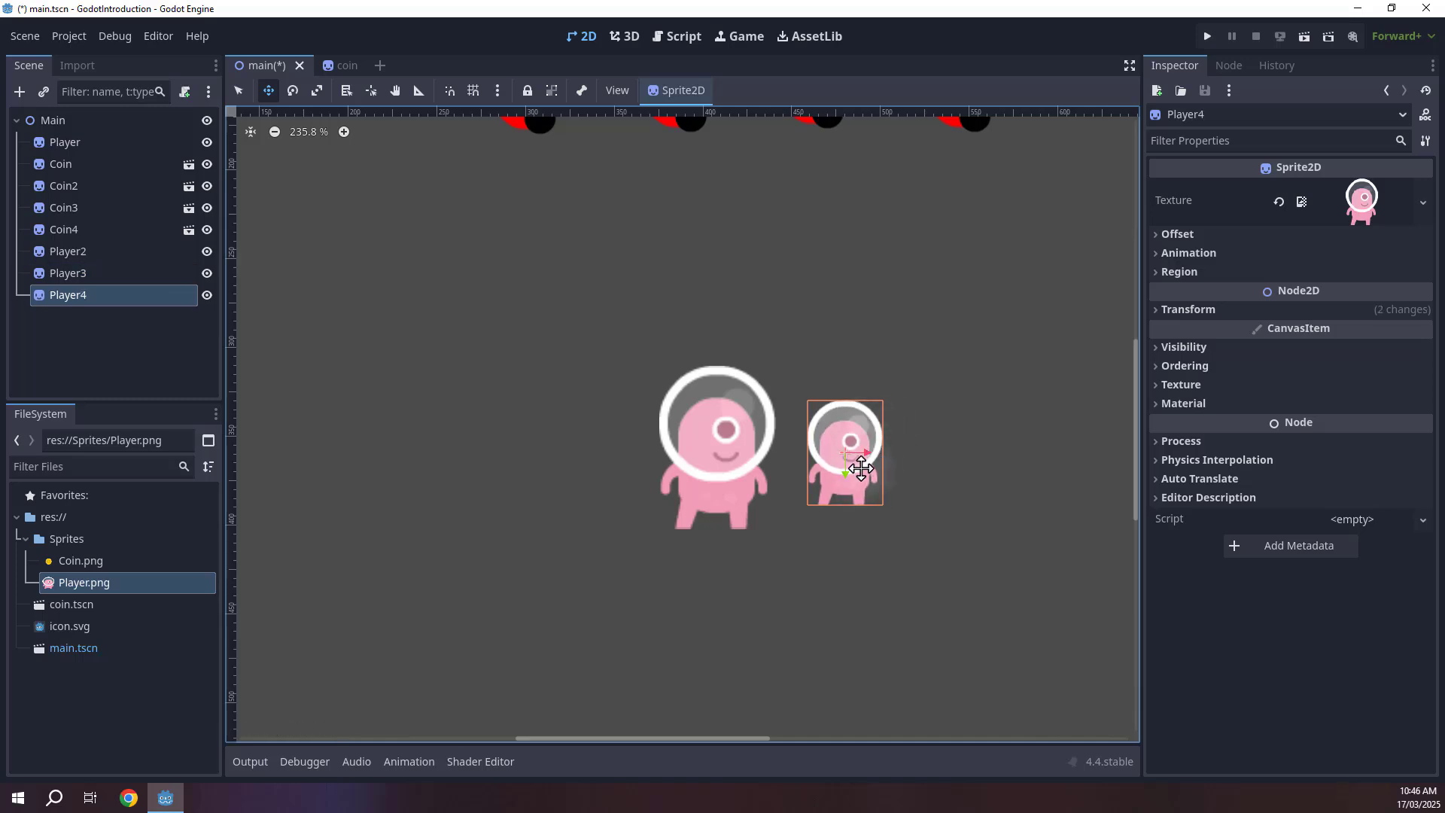
pyautogui.moveTo(863, 453); pyautogui.dragTo(617, 459)
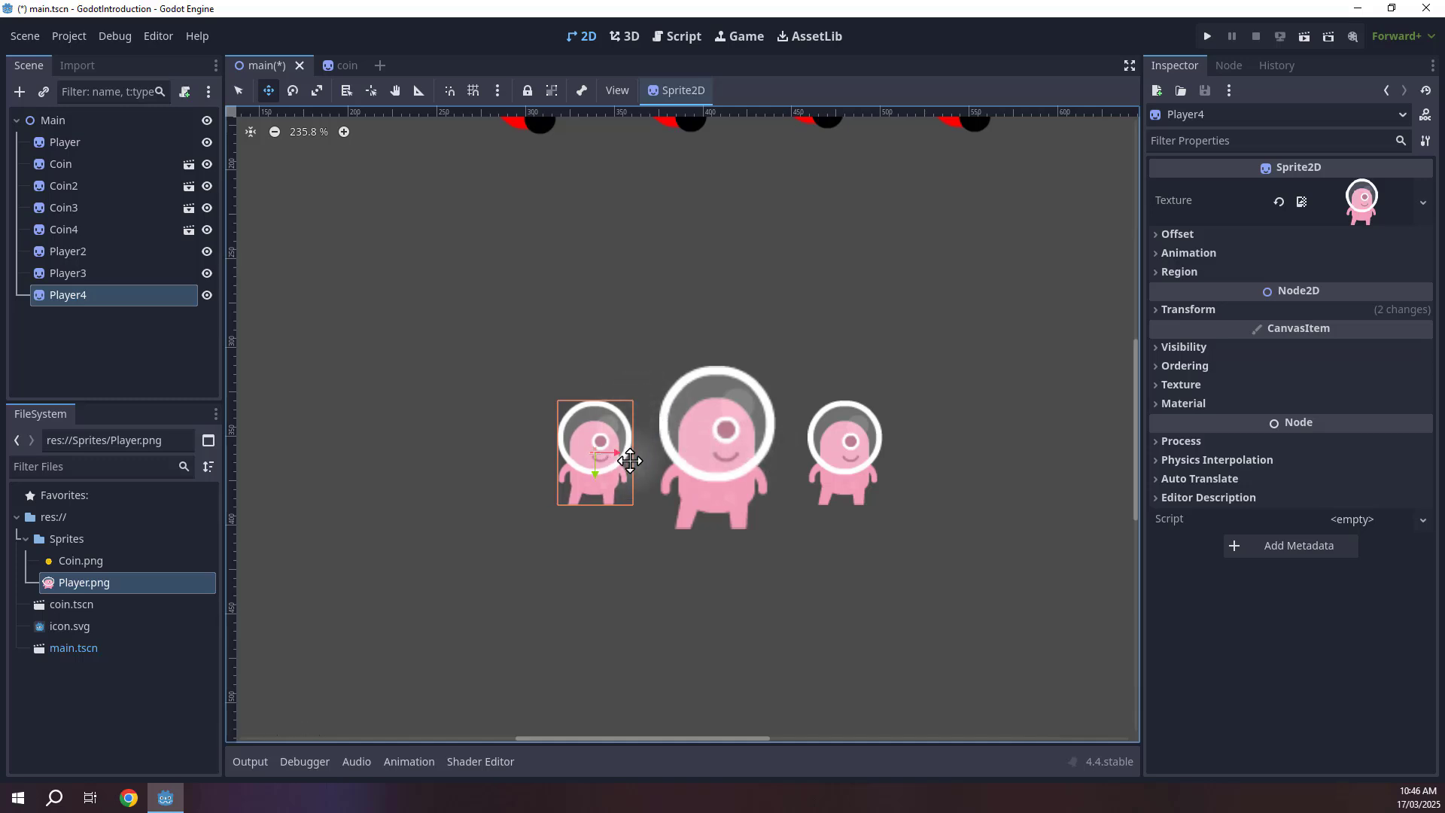
pyautogui.hotkey('ctrl', 'd')
pyautogui.moveTo(611, 425); pyautogui.dragTo(826, 280)
pyautogui.press('s')
pyautogui.press('e')
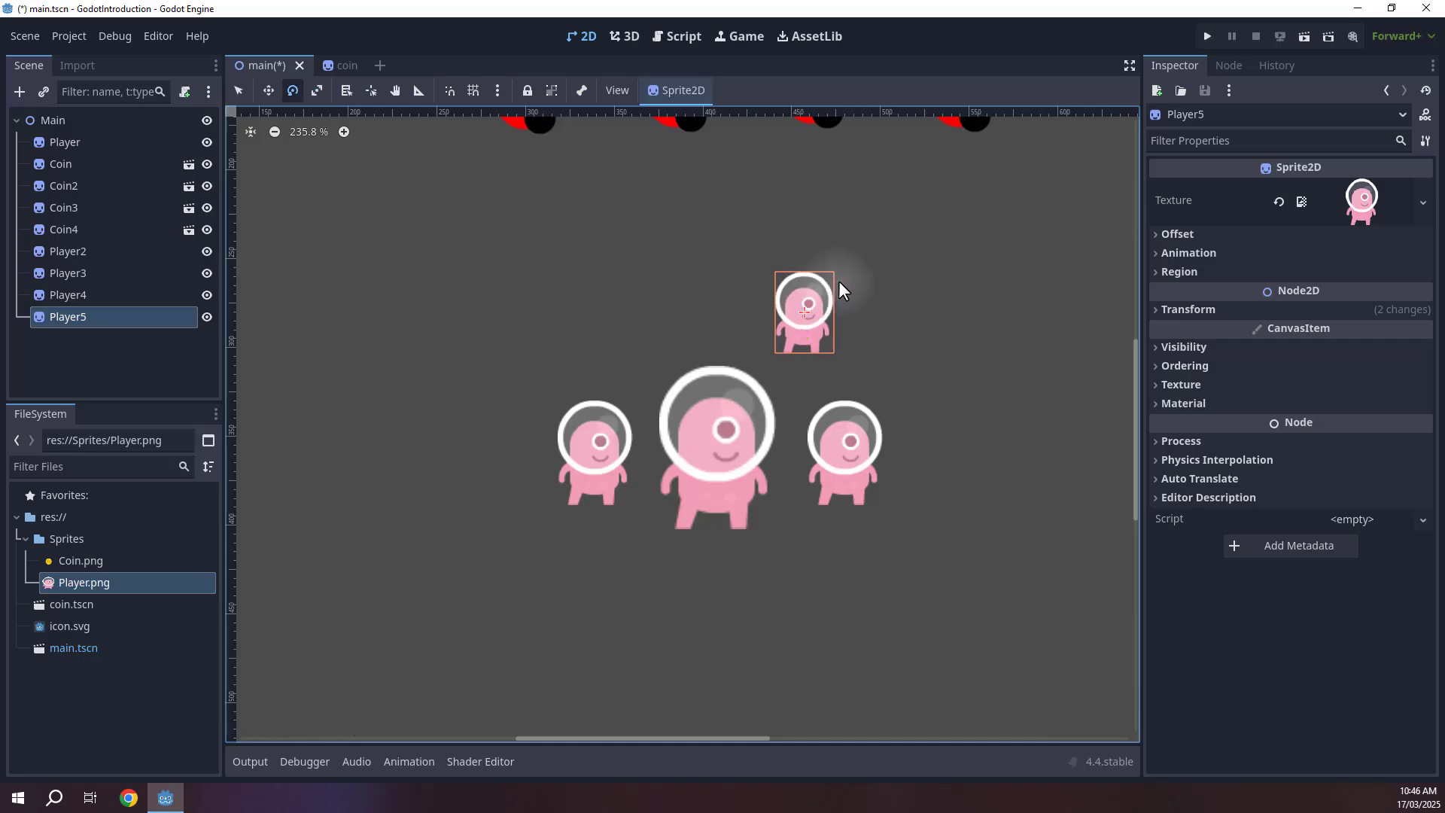
# Rotate the upper small Player about 45 degrees and duplicate it, placing the rotated copy above-left of the large Player.
pyautogui.moveTo(825, 274); pyautogui.dragTo(842, 306)
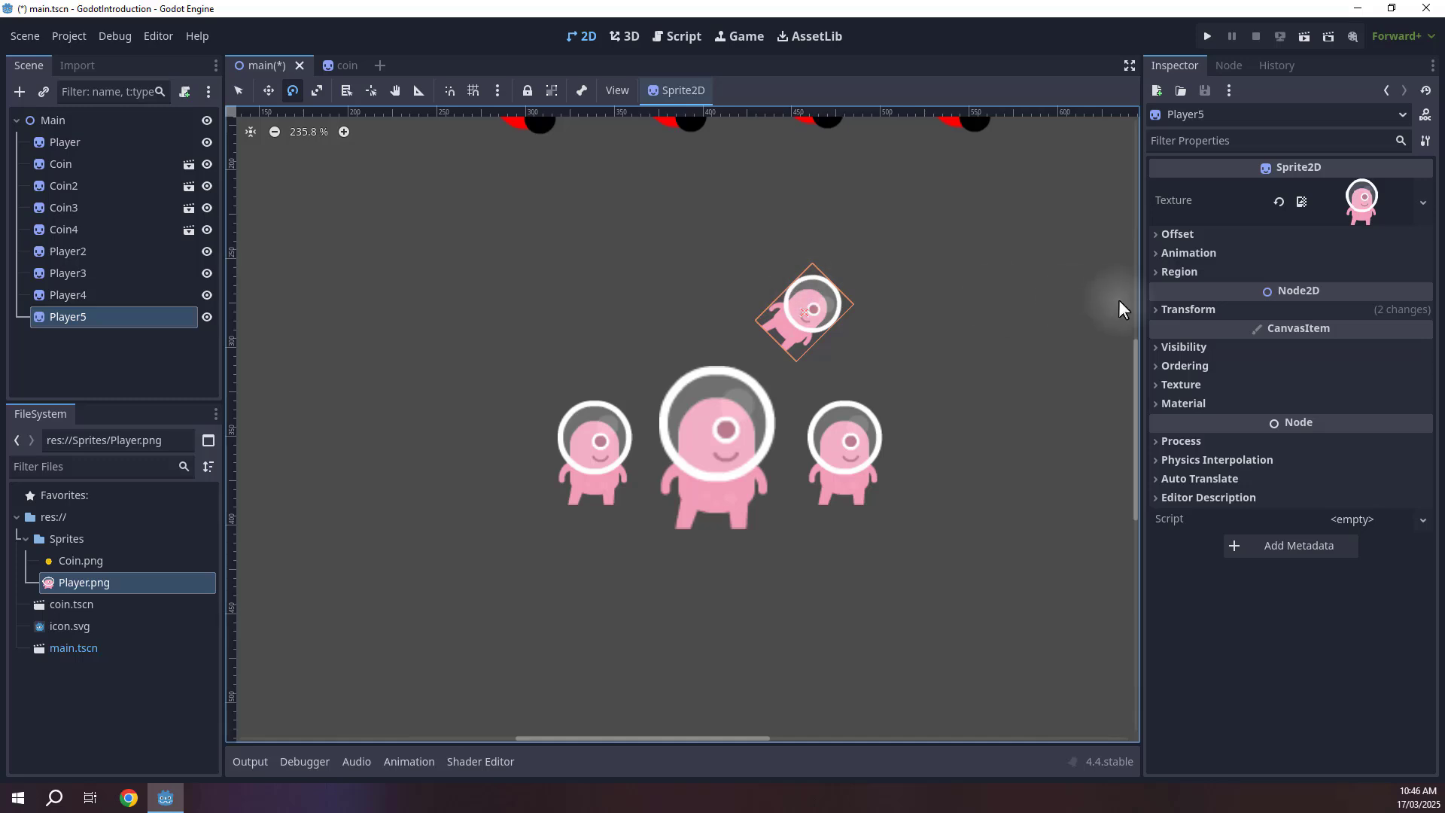
pyautogui.click(1188, 309)
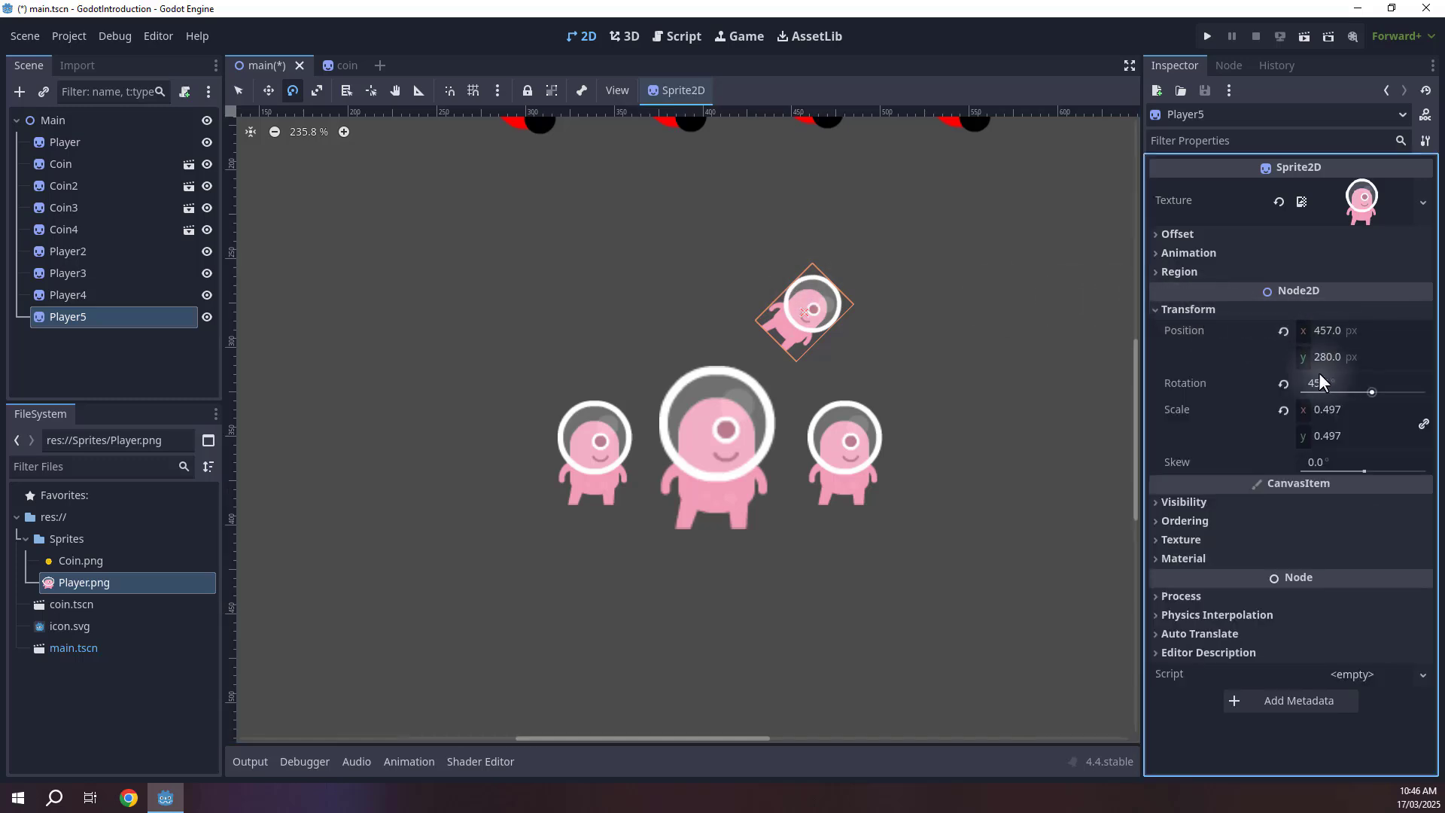
pyautogui.press('w')
pyautogui.moveTo(810, 348); pyautogui.dragTo(643, 321)
pyautogui.hotkey('ctrl', 'd')
pyautogui.press('e')
pyautogui.press('w')
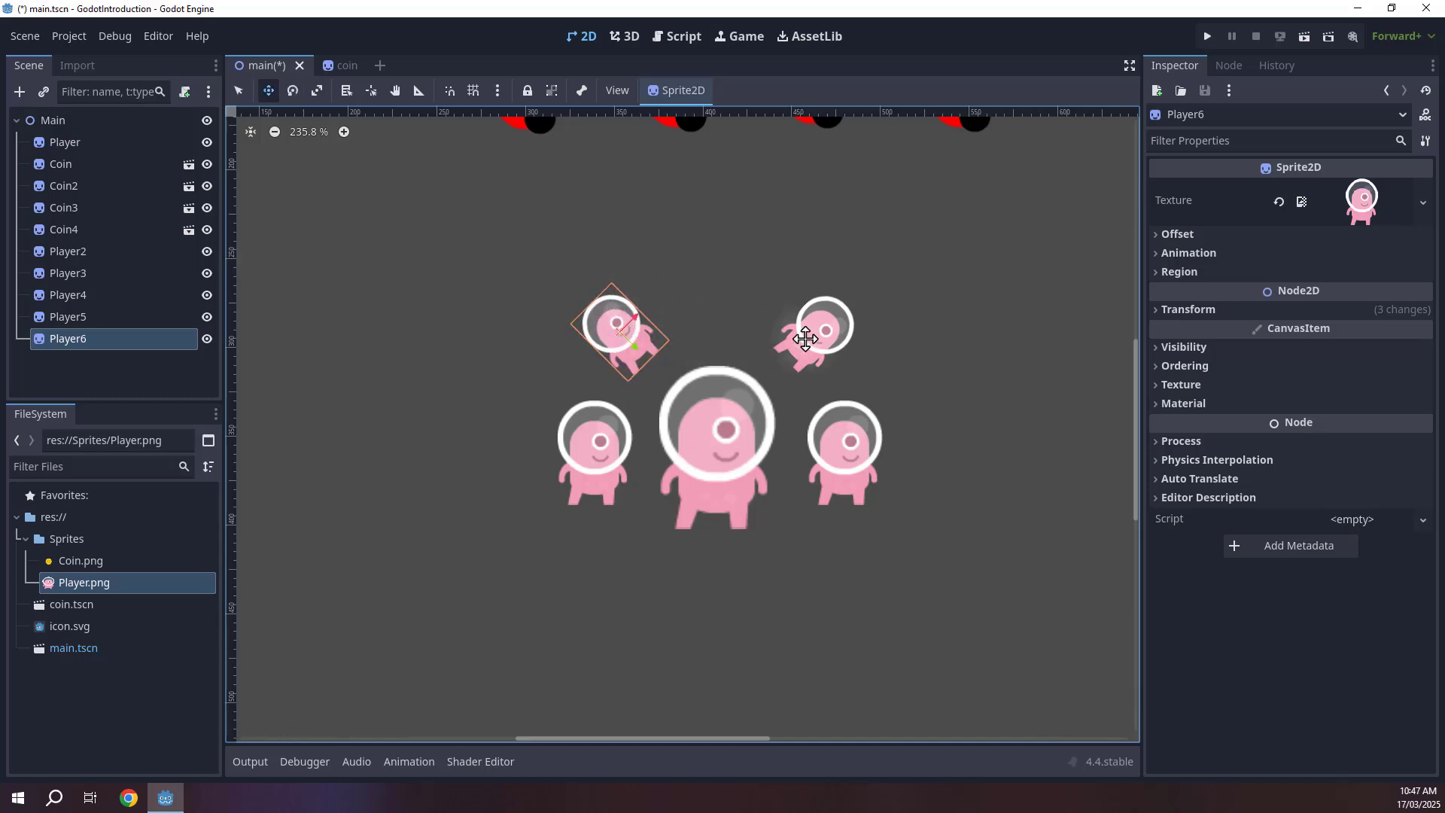
# Select both rotated Players, duplicate them and move the copies below the large Player.
pyautogui.press('q')
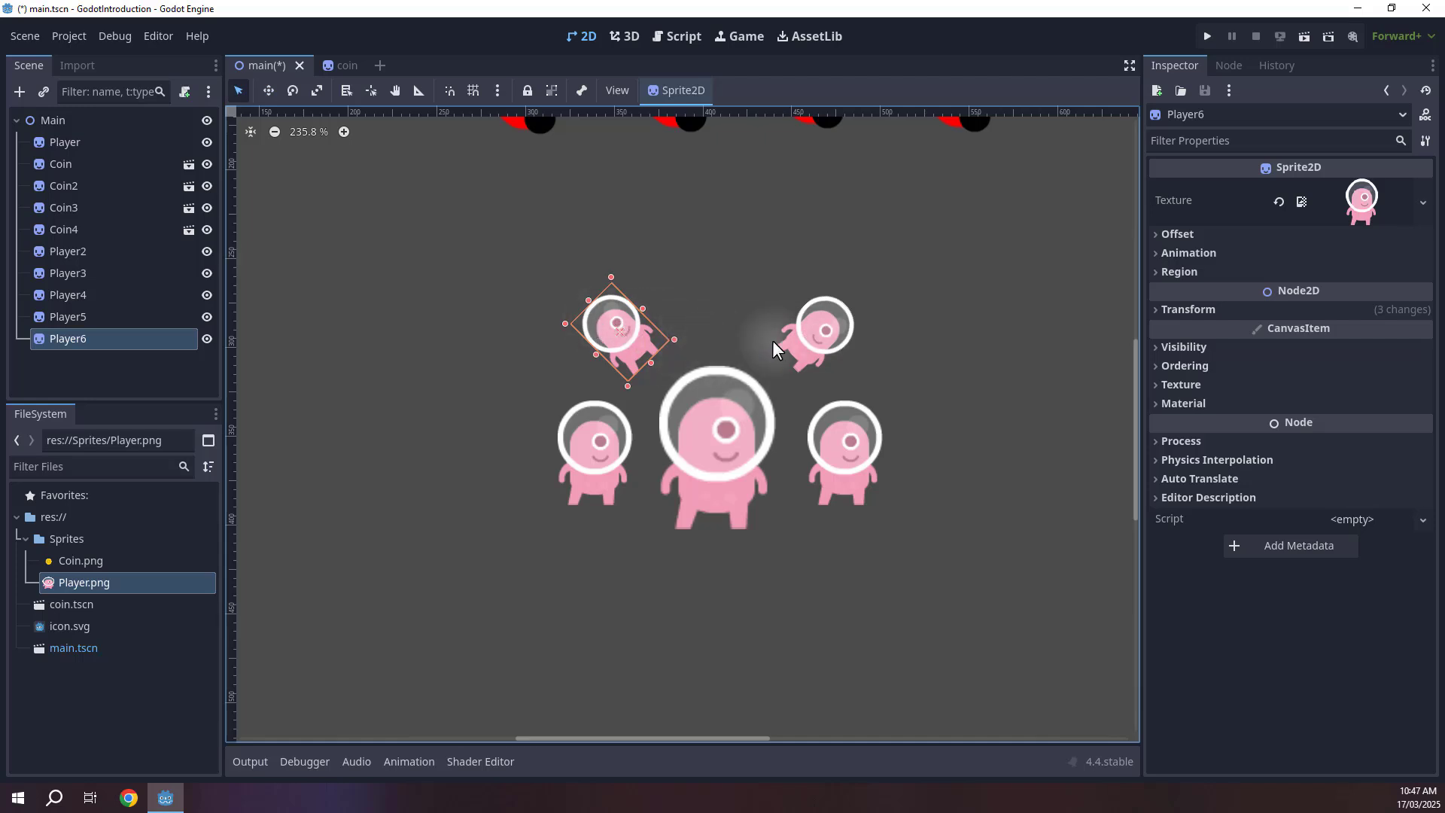
pyautogui.keyDown('shift'); pyautogui.click(820, 339); pyautogui.keyUp('shift')
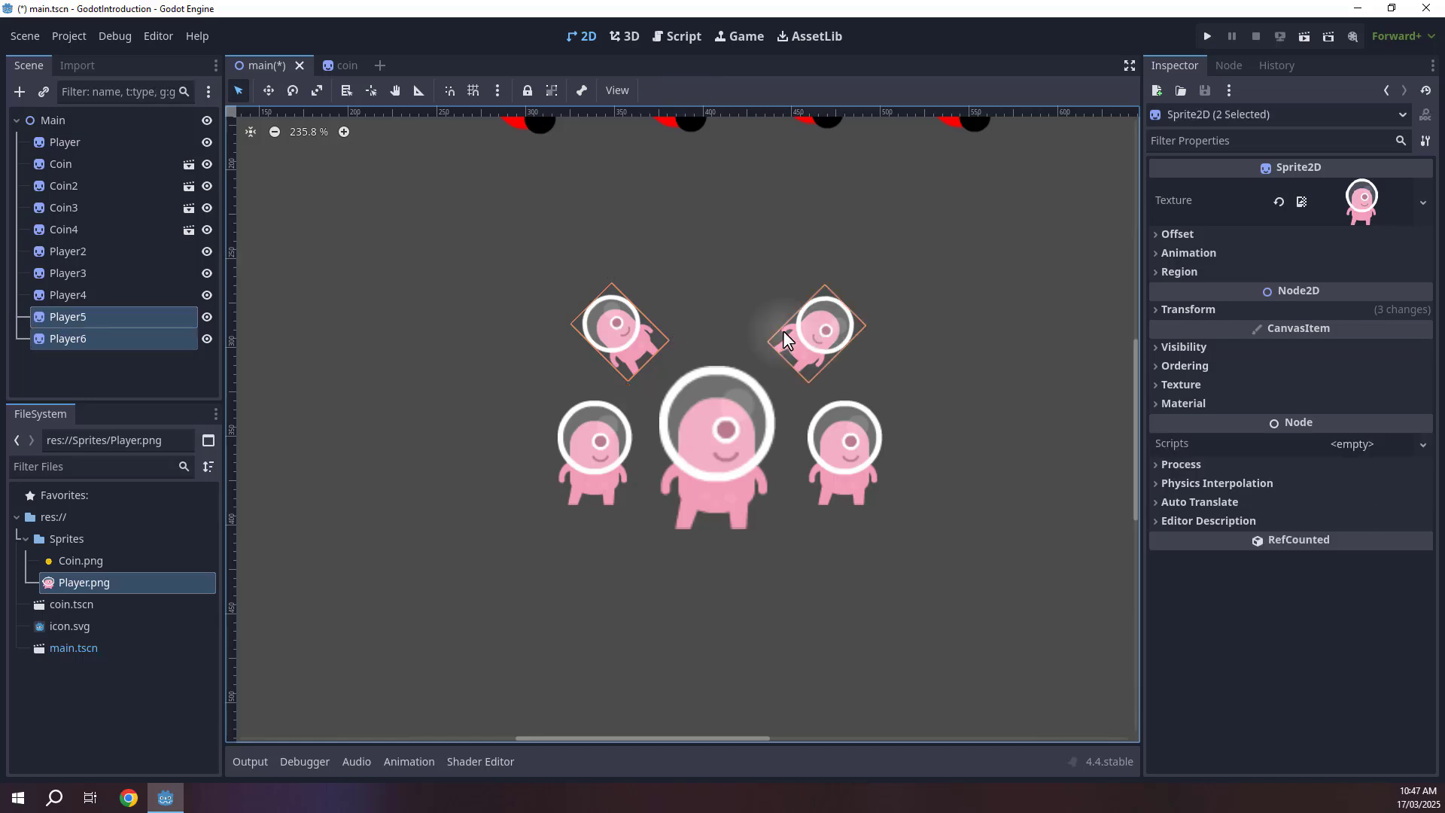
pyautogui.hotkey('ctrl', 'd')
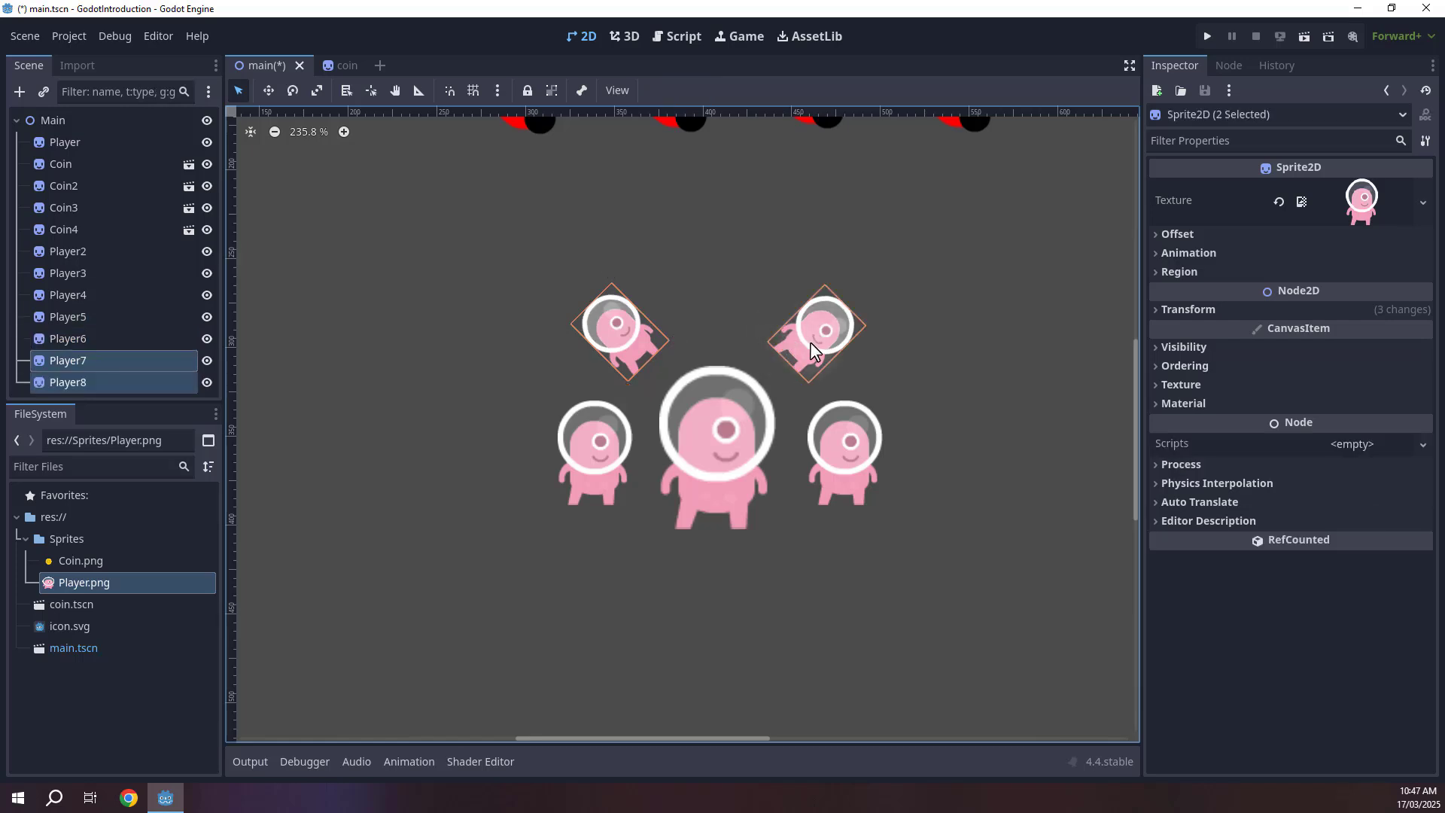
pyautogui.press('w')
pyautogui.moveTo(823, 324); pyautogui.dragTo(768, 581)
pyautogui.press('e')
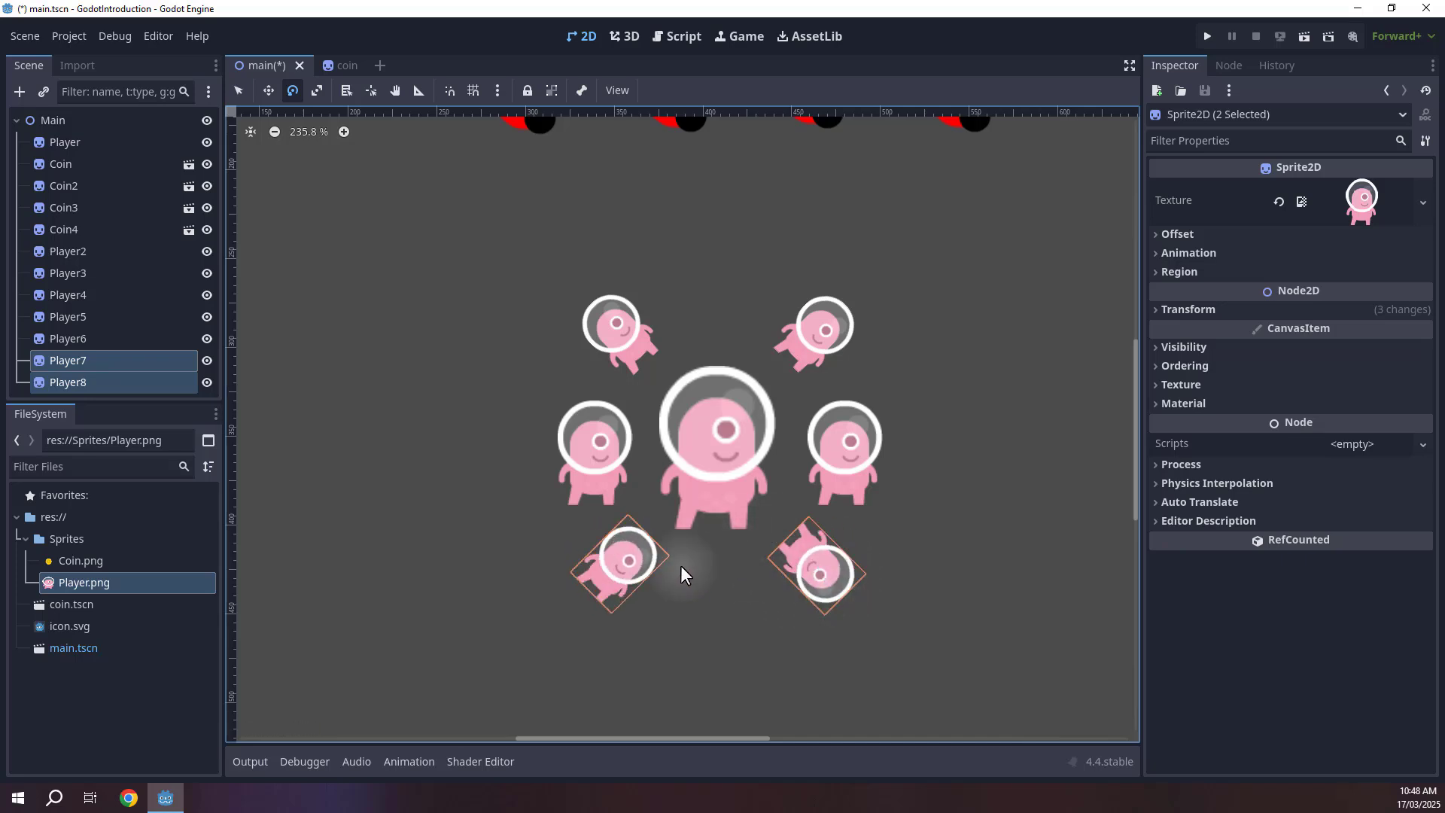
pyautogui.press('q')
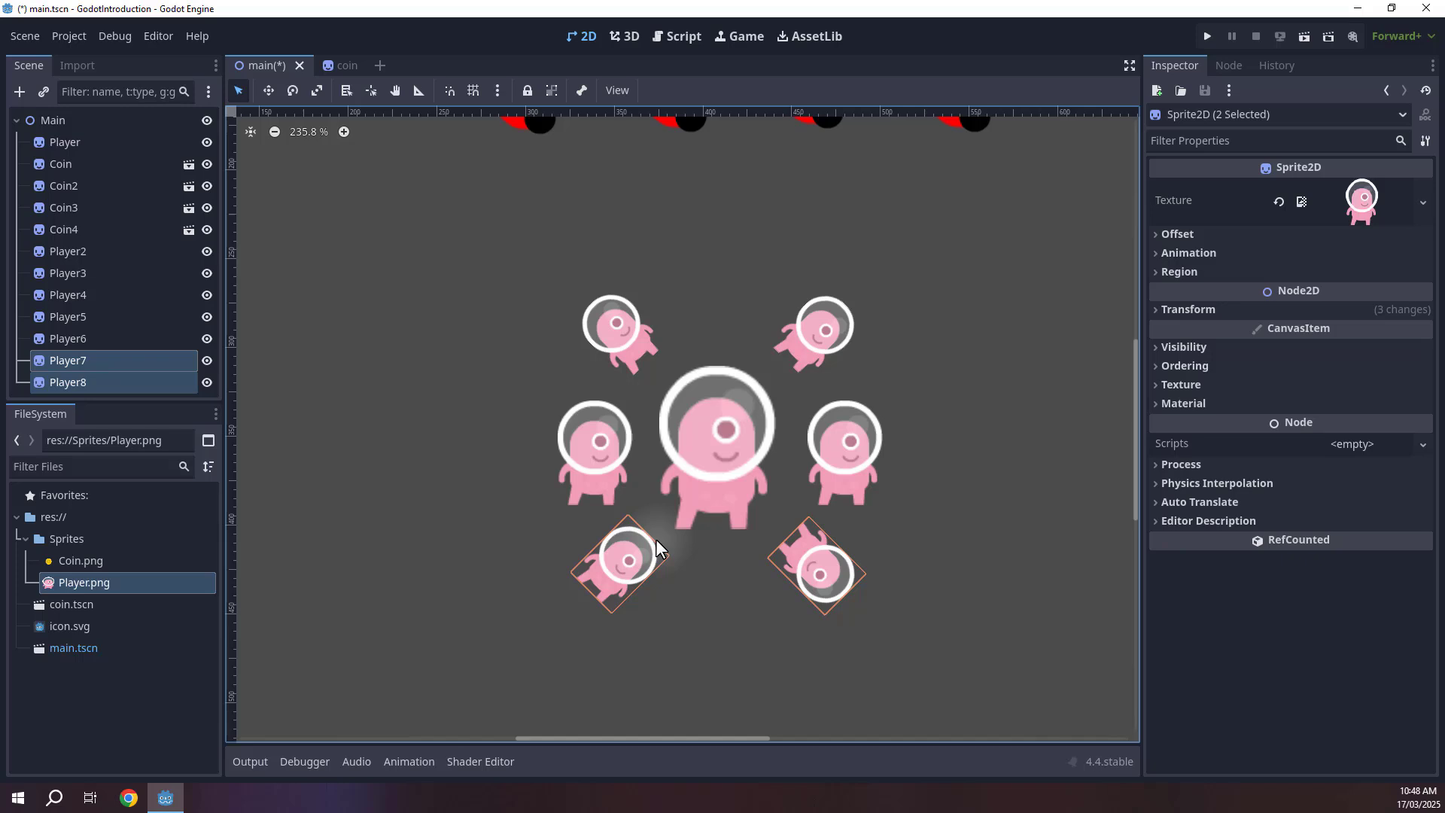
# Rotate the lower-left Player copy to a different angle, then deselect it.
pyautogui.click(679, 599)
pyautogui.click(610, 575)
pyautogui.press('e')
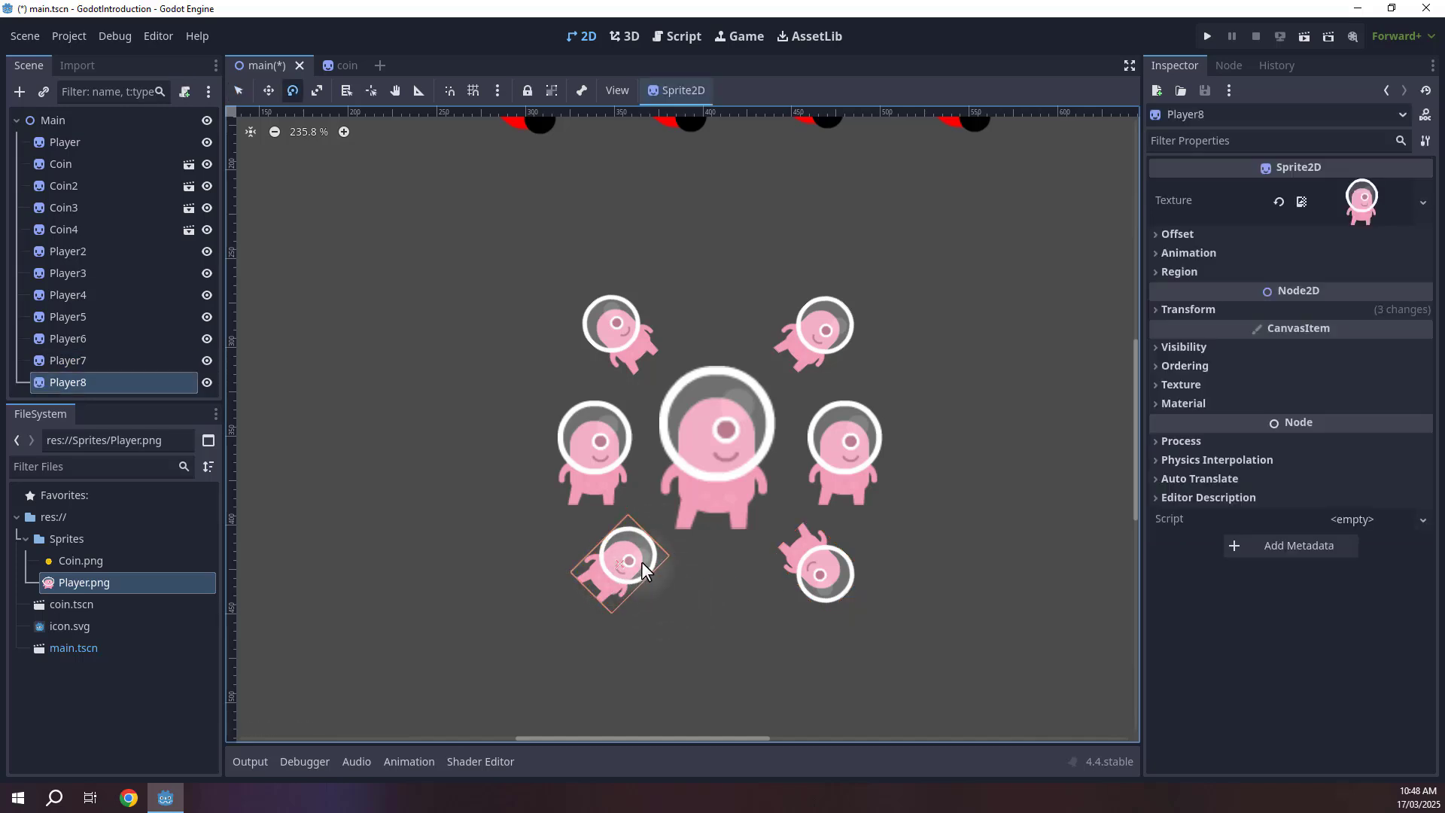
pyautogui.moveTo(641, 562); pyautogui.dragTo(553, 572)
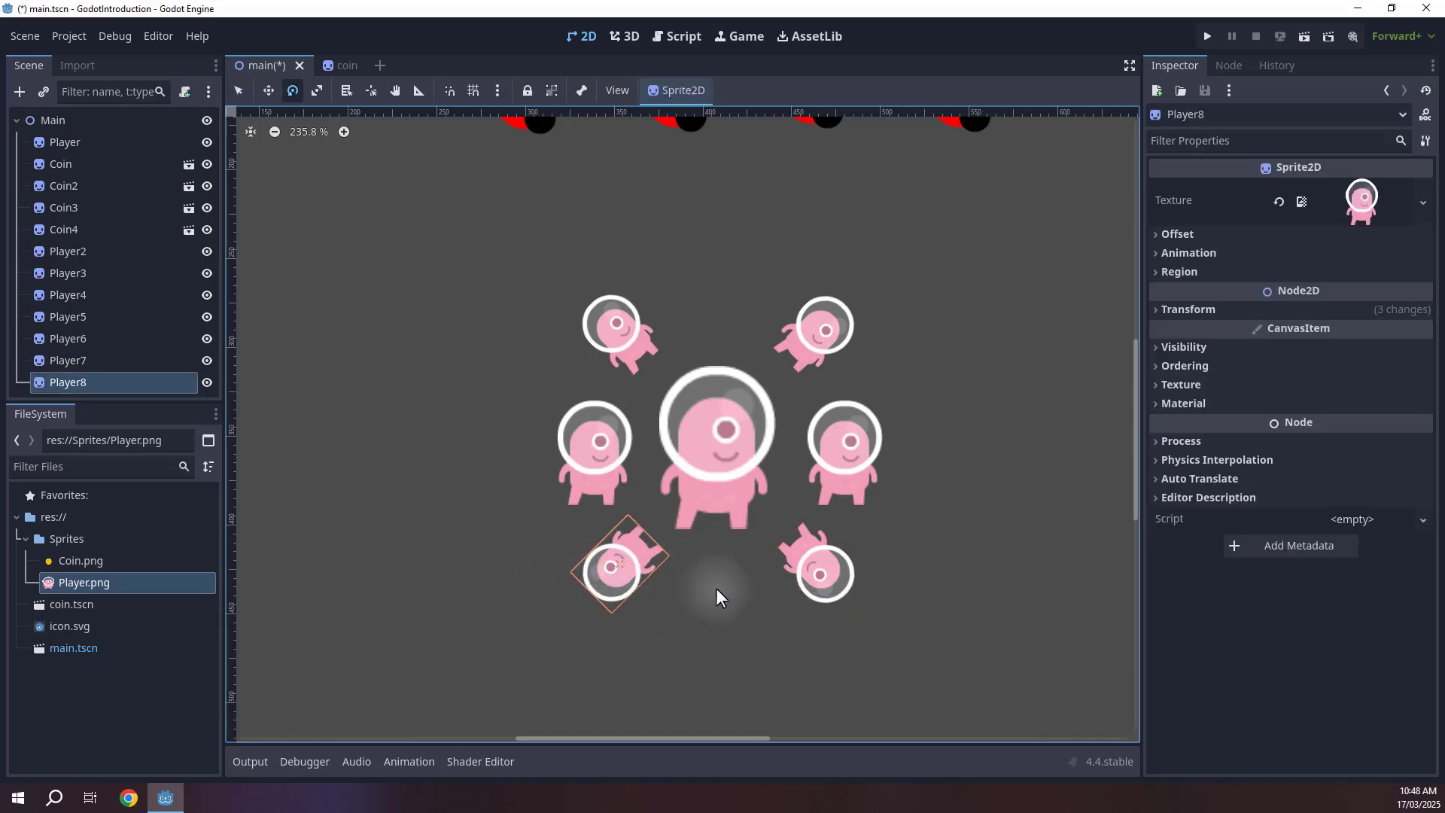
pyautogui.press('q')
pyautogui.click(714, 598)
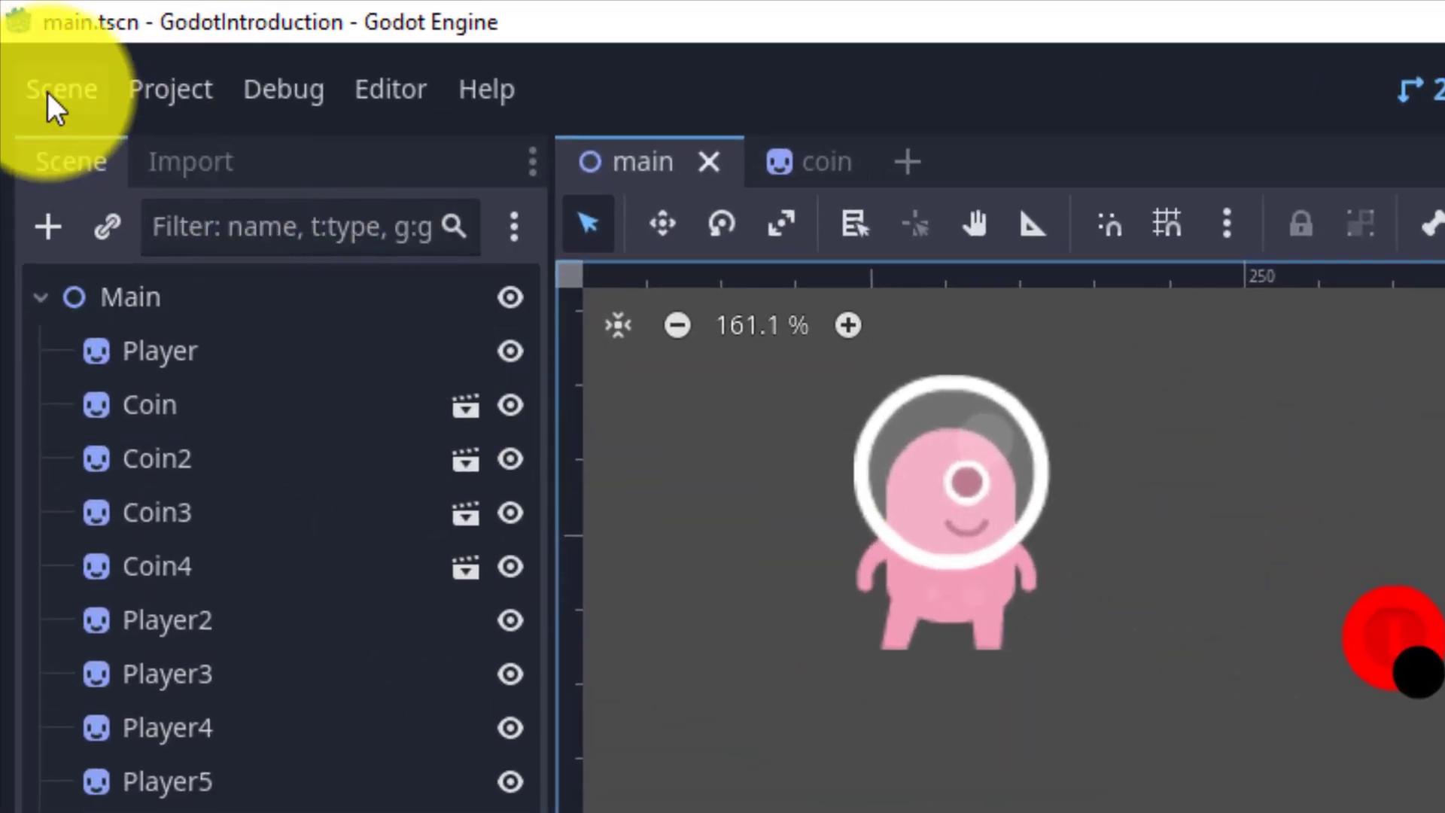
# Create a new scene with a 2D Scene root node.
pyautogui.click(47, 92)
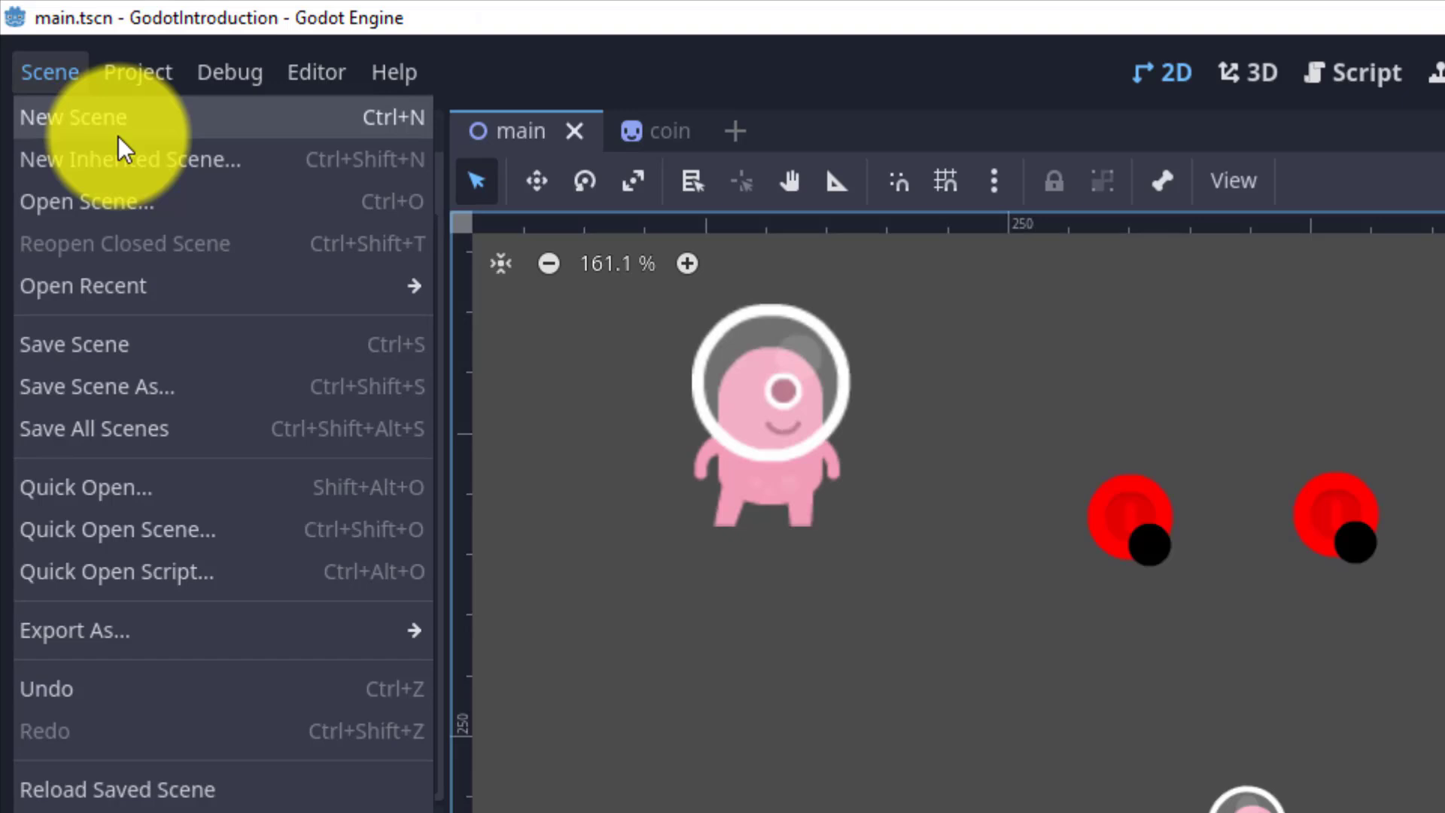
pyautogui.click(117, 133)
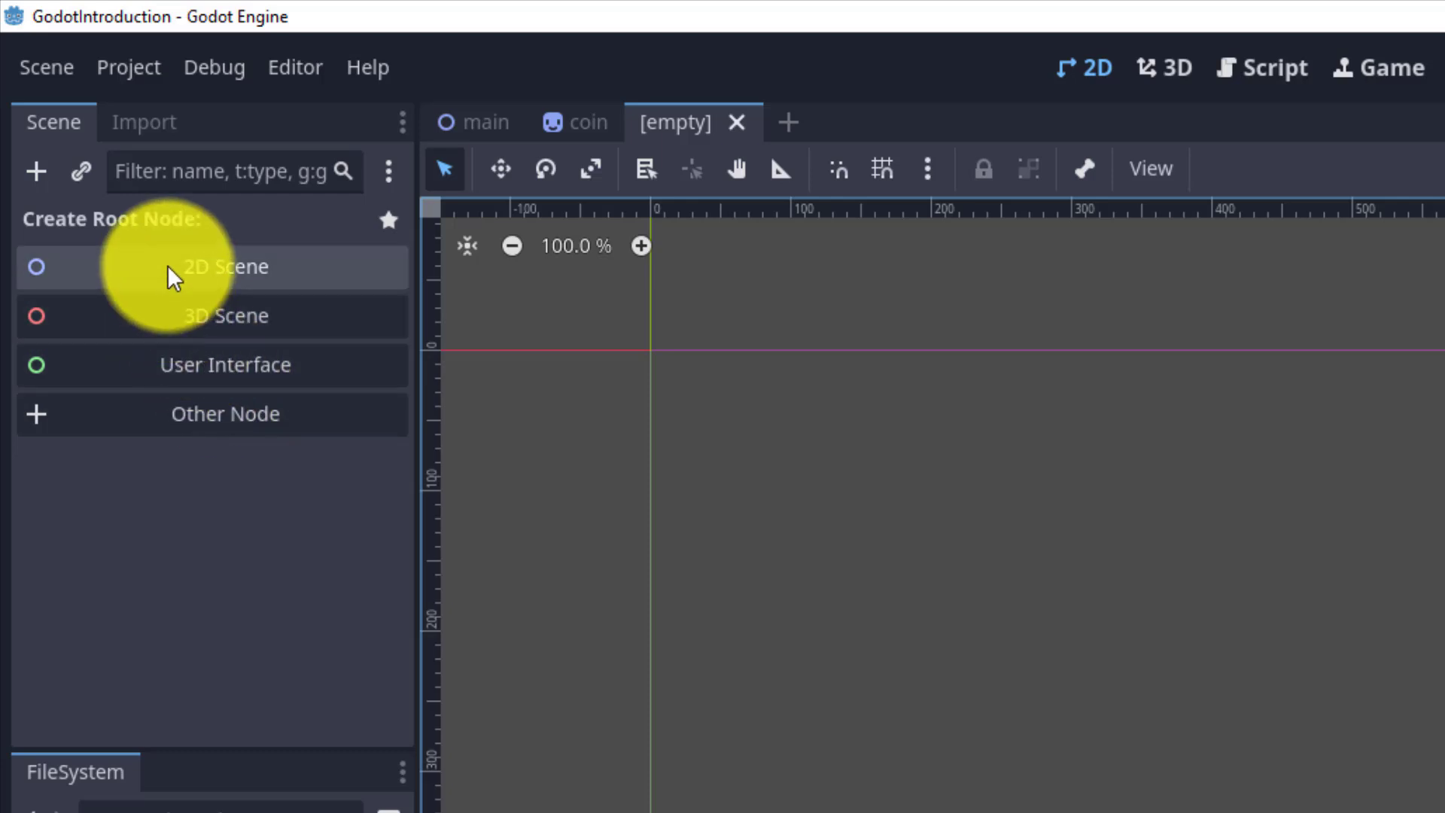
pyautogui.click(146, 271)
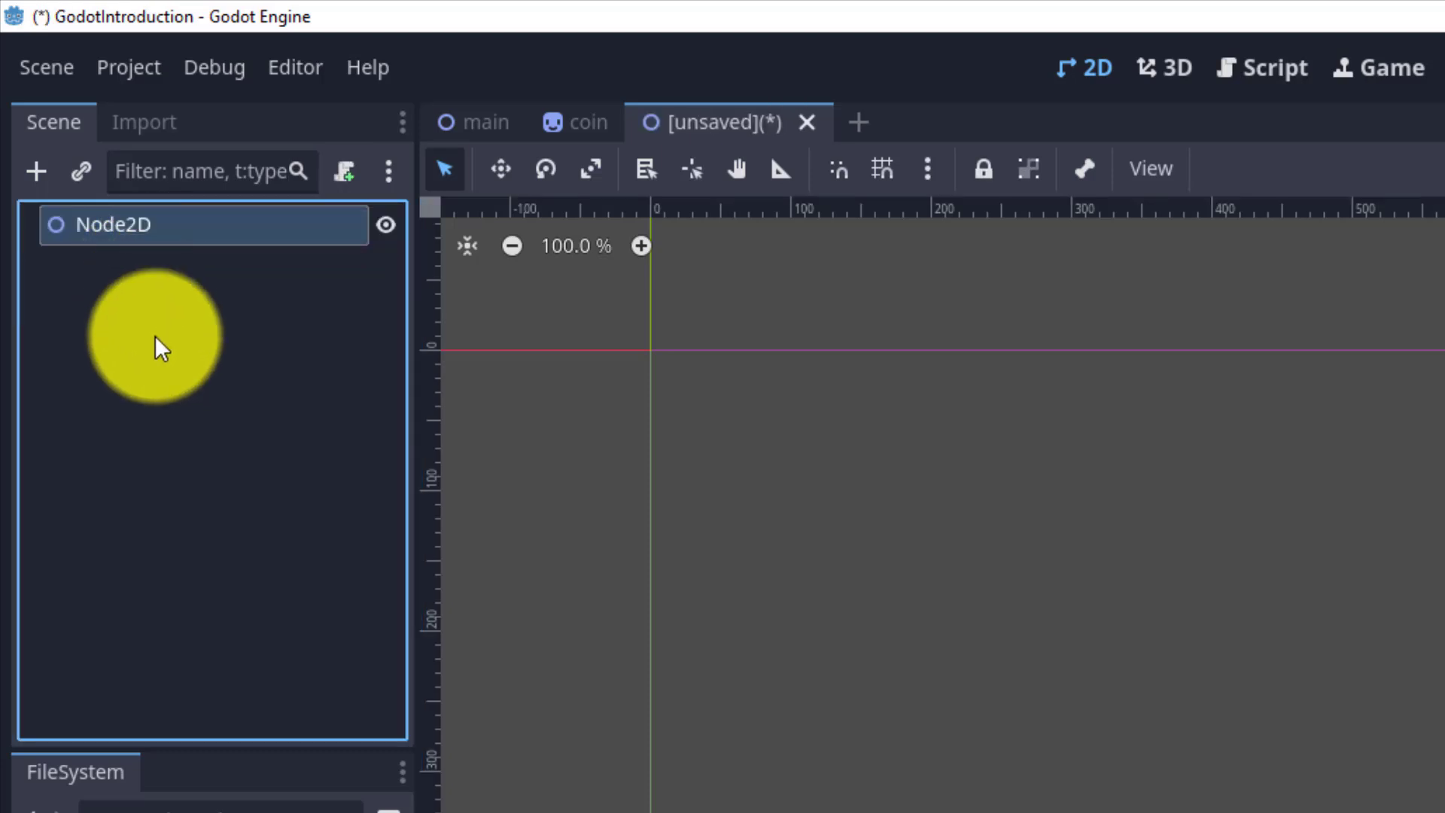
# Rename the root node to Main.
pyautogui.doubleClick(117, 225)
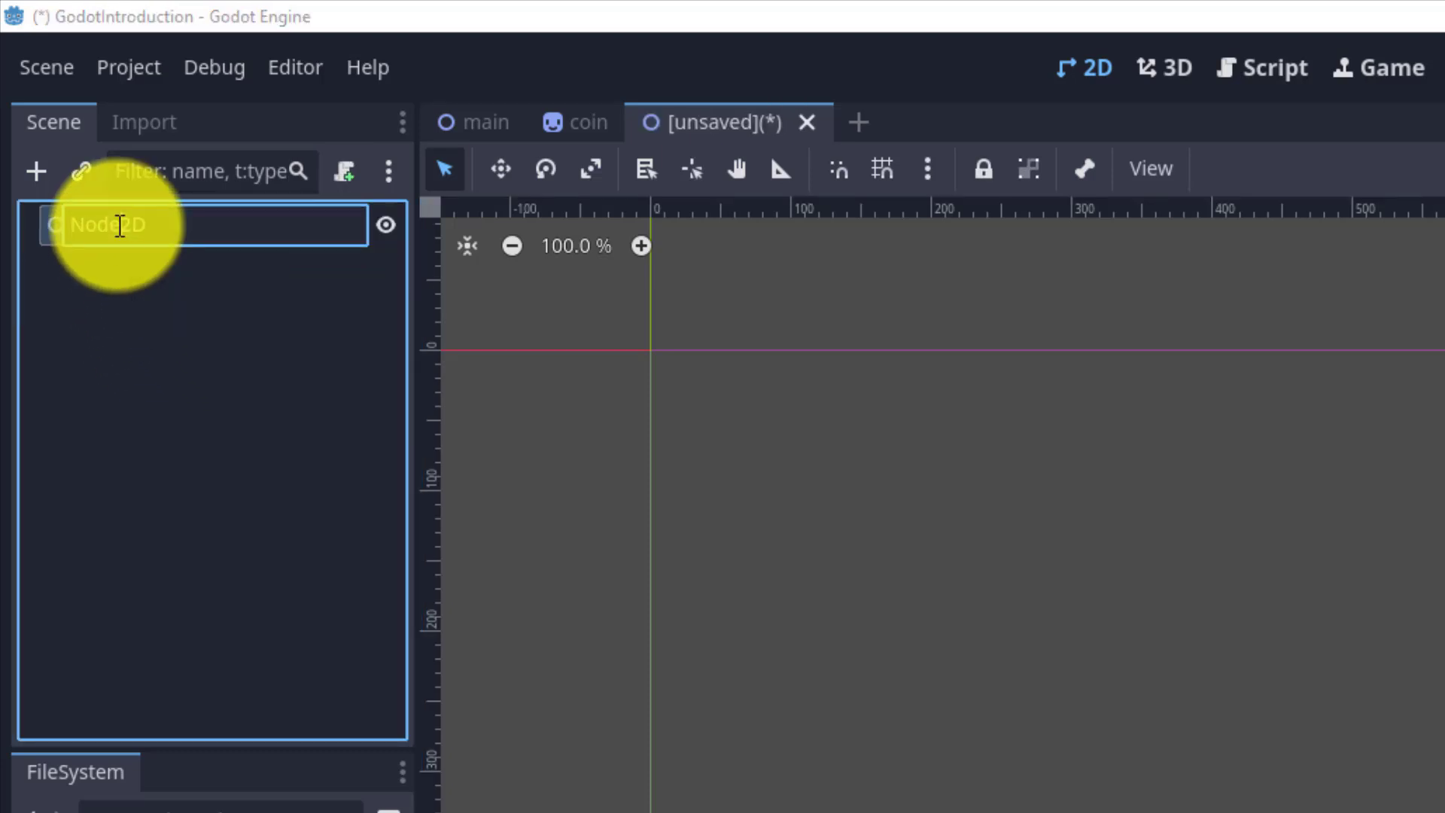
pyautogui.hotkey('ctrl', 'a')
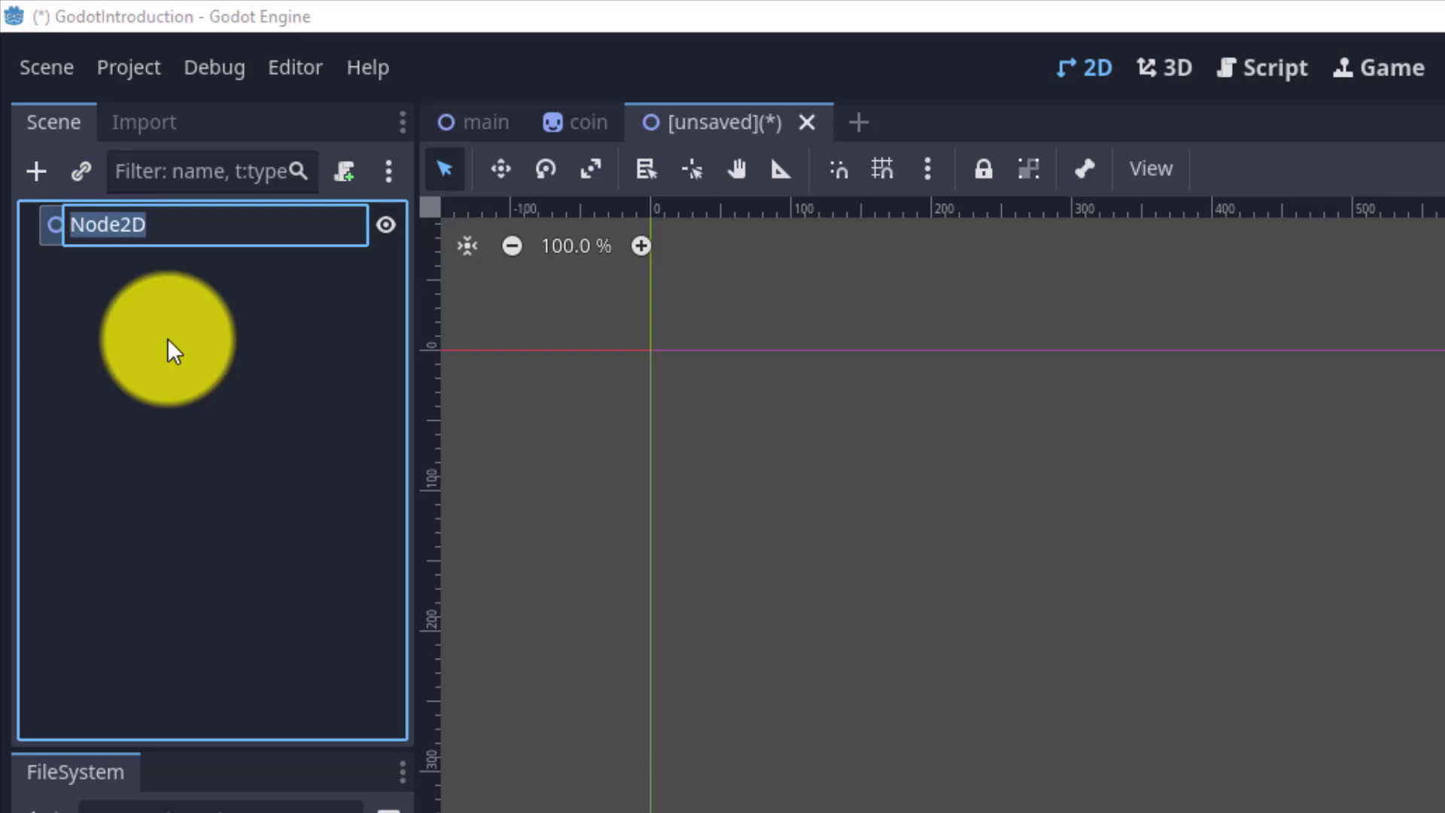
pyautogui.write('Main')
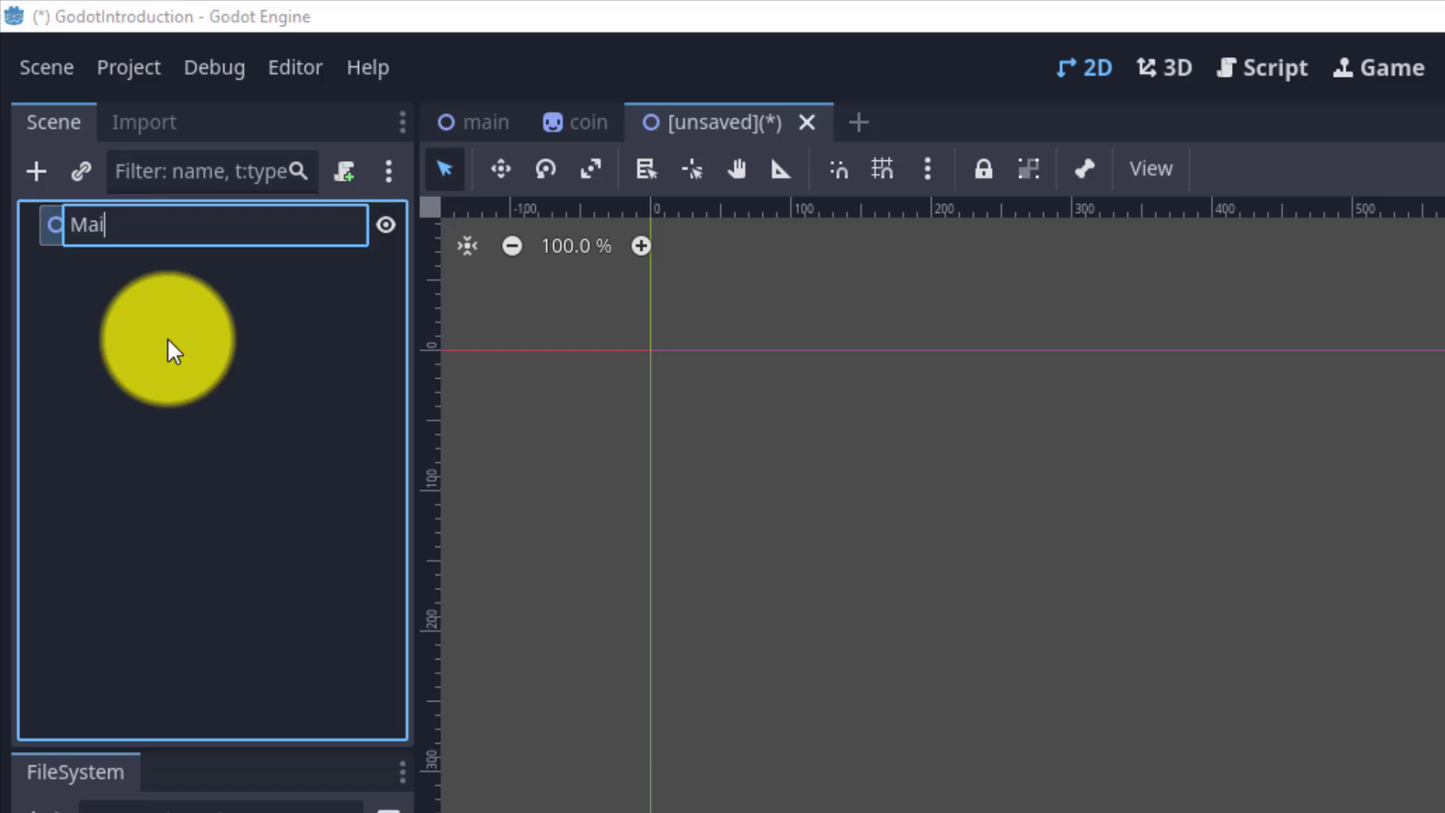
pyautogui.press('Return')
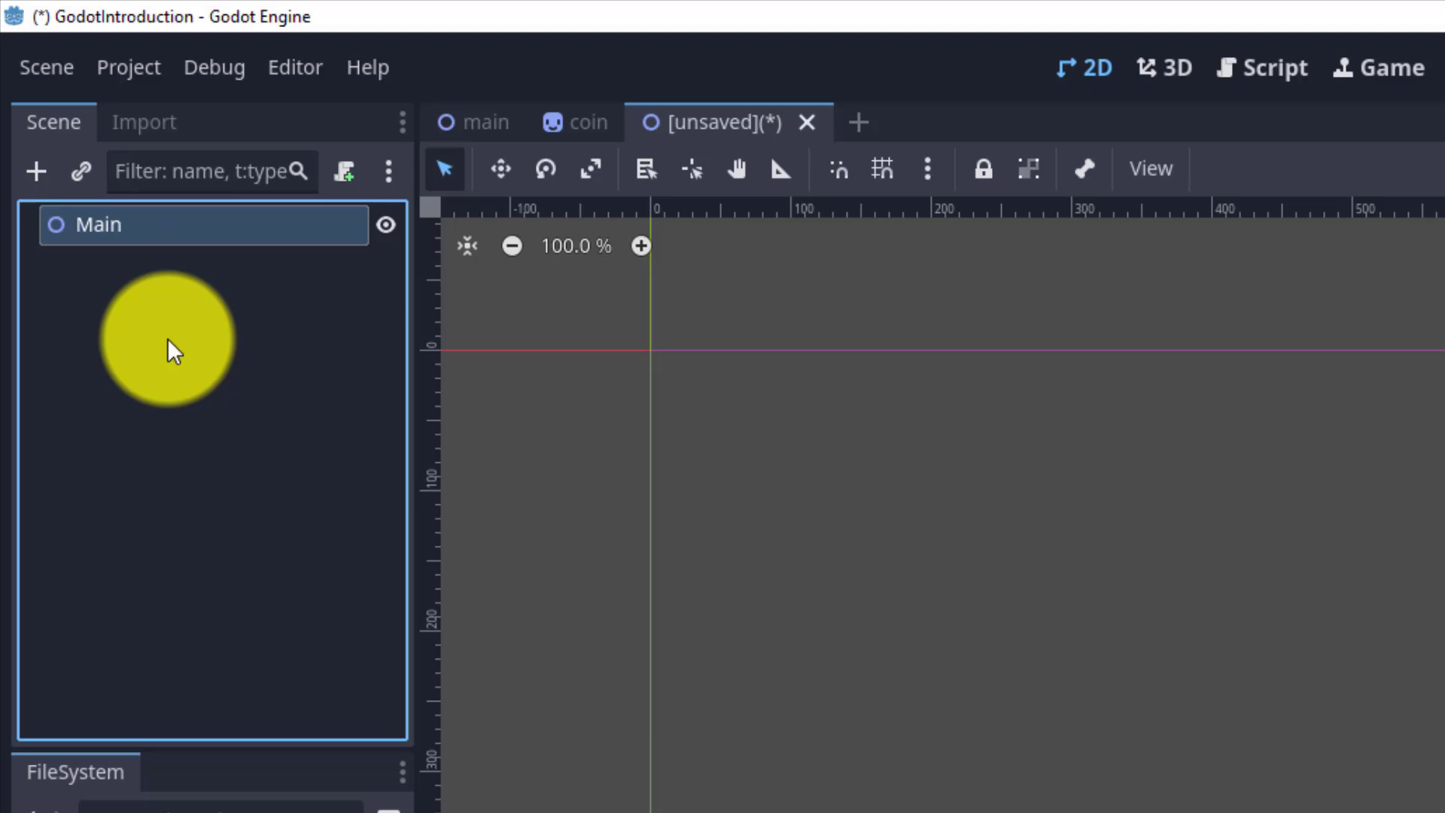
# Save the new scene as parenting.tscn.
pyautogui.hotkey('ctrl', 's')
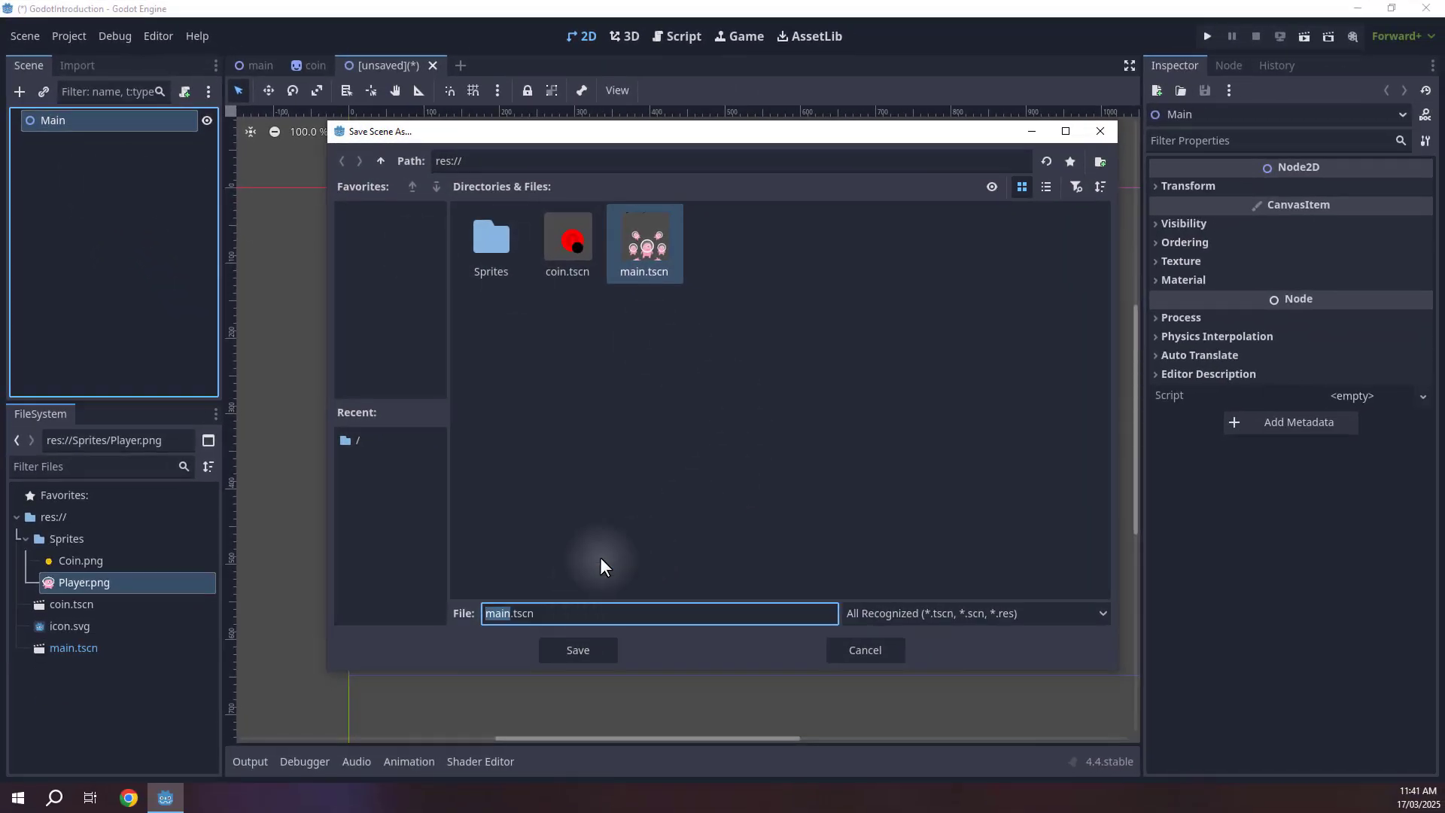
pyautogui.write('parenting')
pyautogui.click(576, 651)
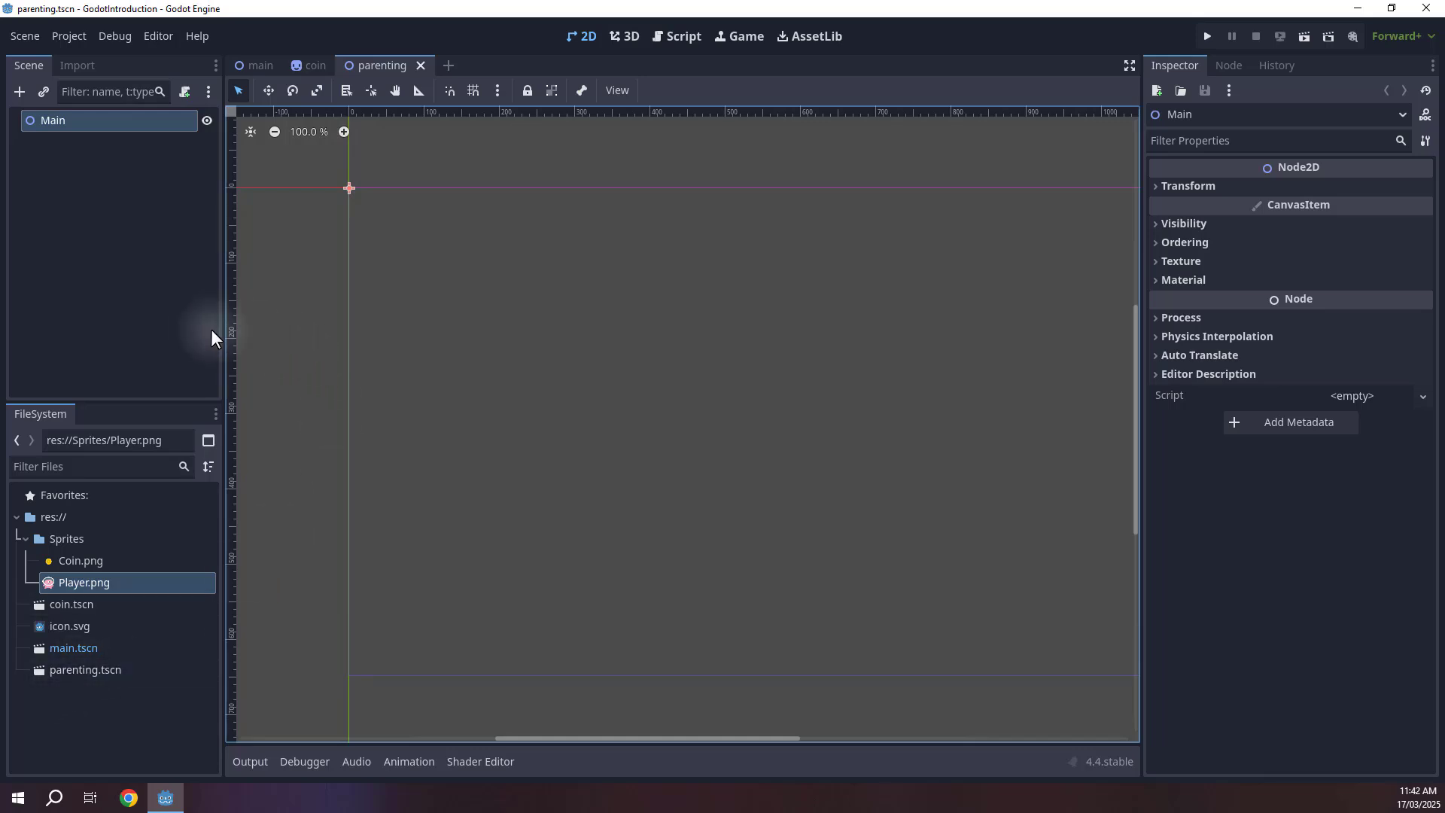
# Add a Player sprite by dropping Player.png into the parenting scene.
pyautogui.click(399, 342)
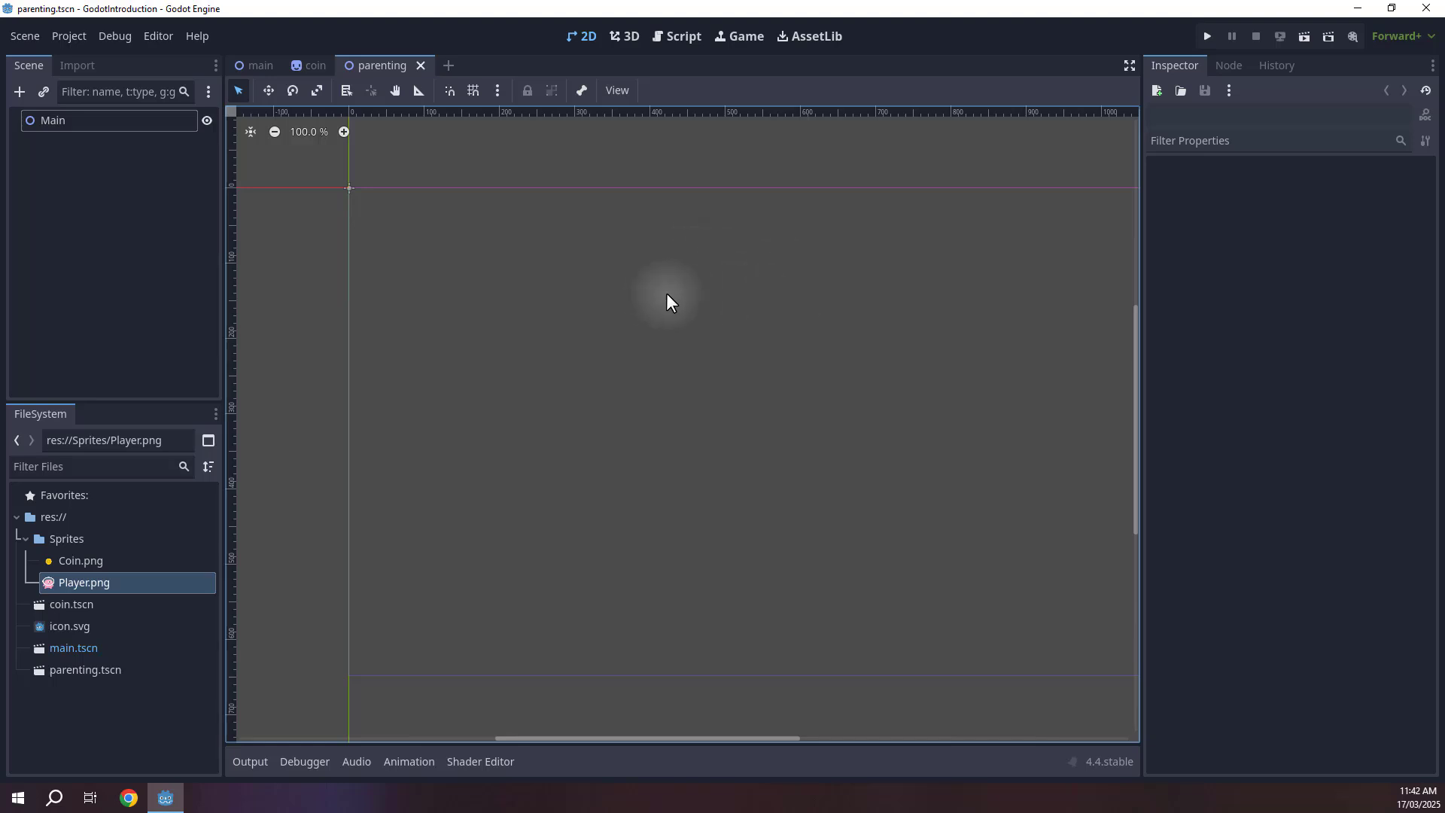
pyautogui.click(69, 584)
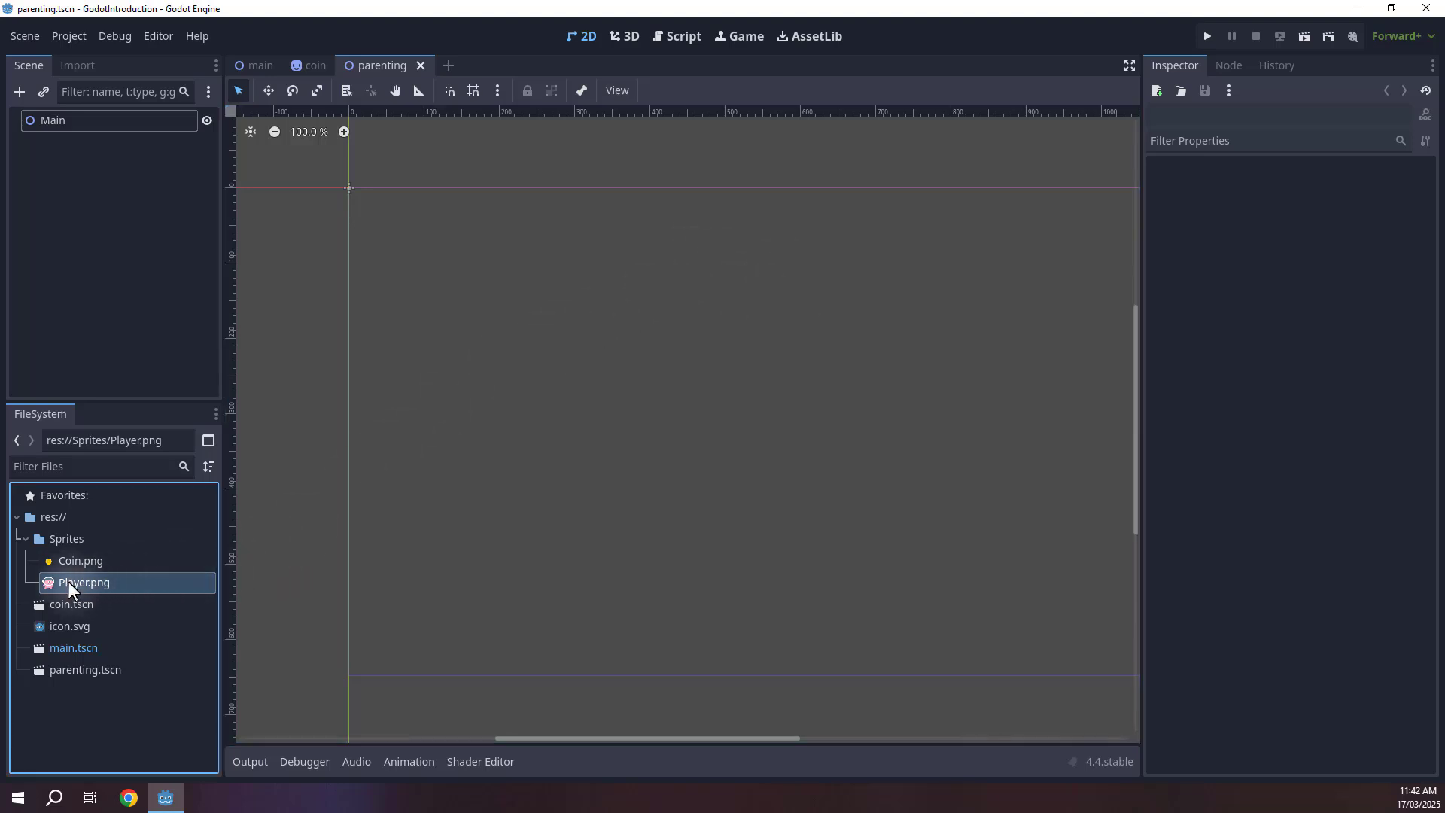
pyautogui.moveTo(69, 586); pyautogui.dragTo(526, 302)
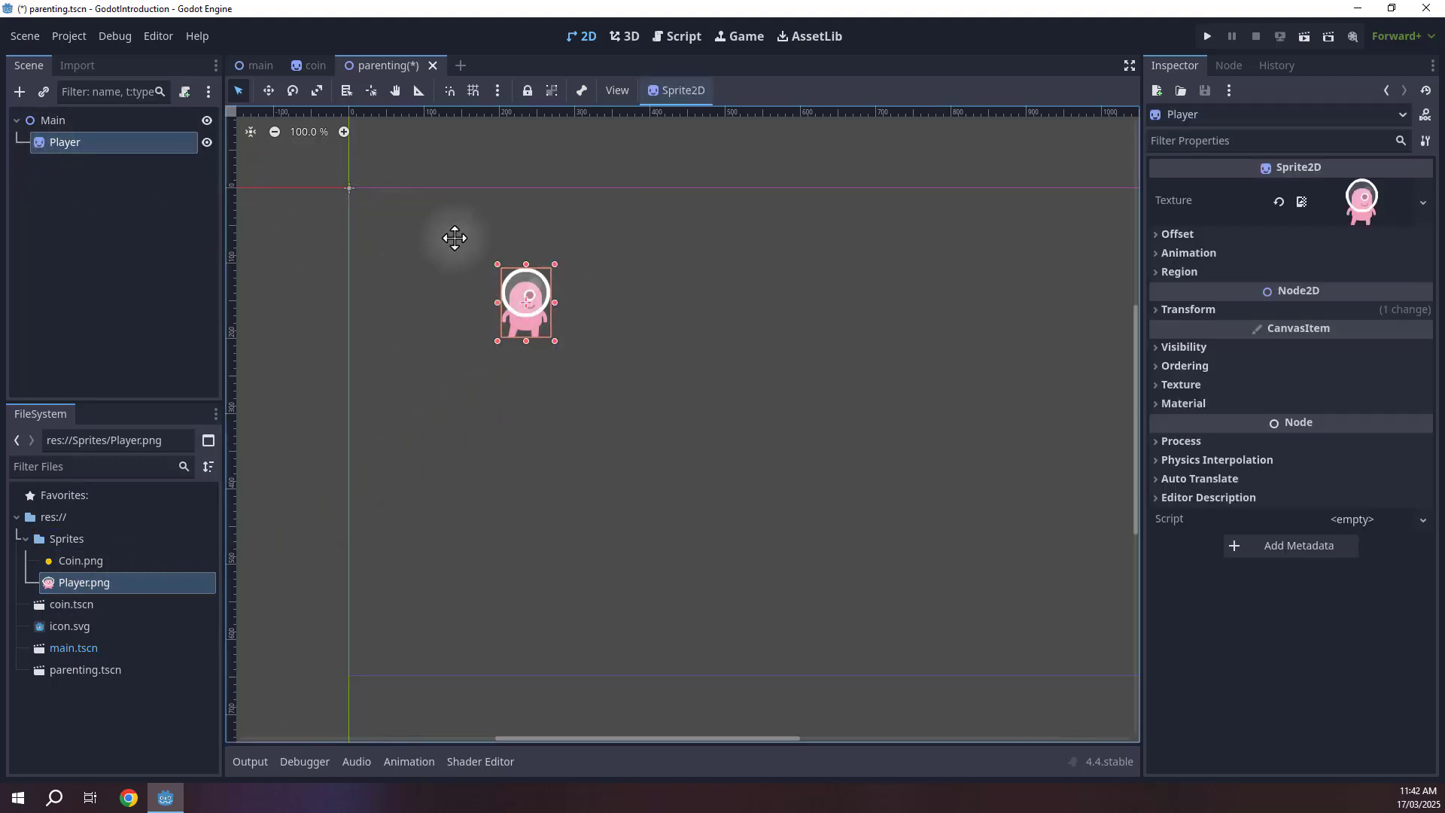
# Add a CollisionShape2D node as a child of the Player sprite.
pyautogui.scroll(8, 575, 285)
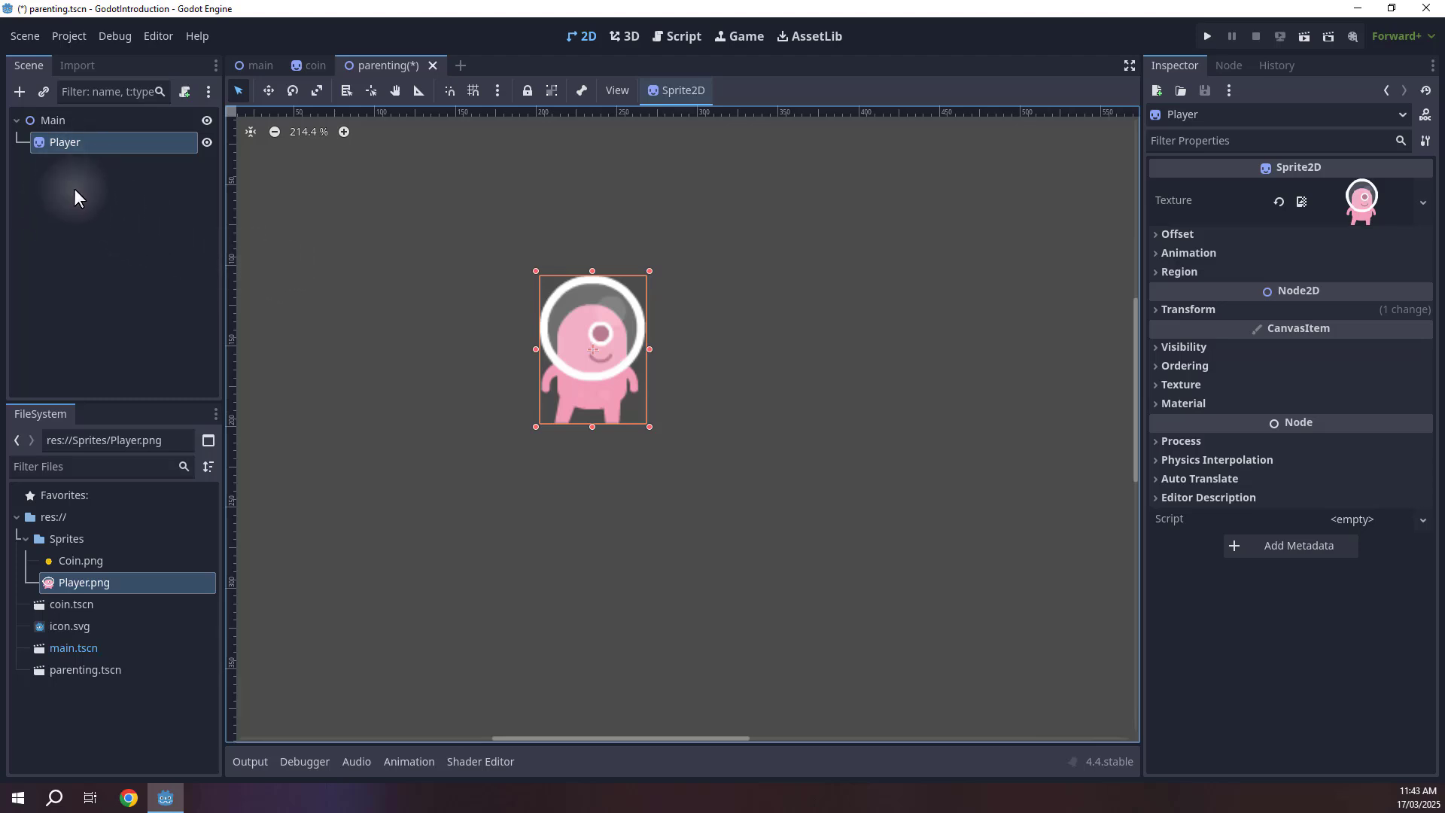
pyautogui.click(136, 220)
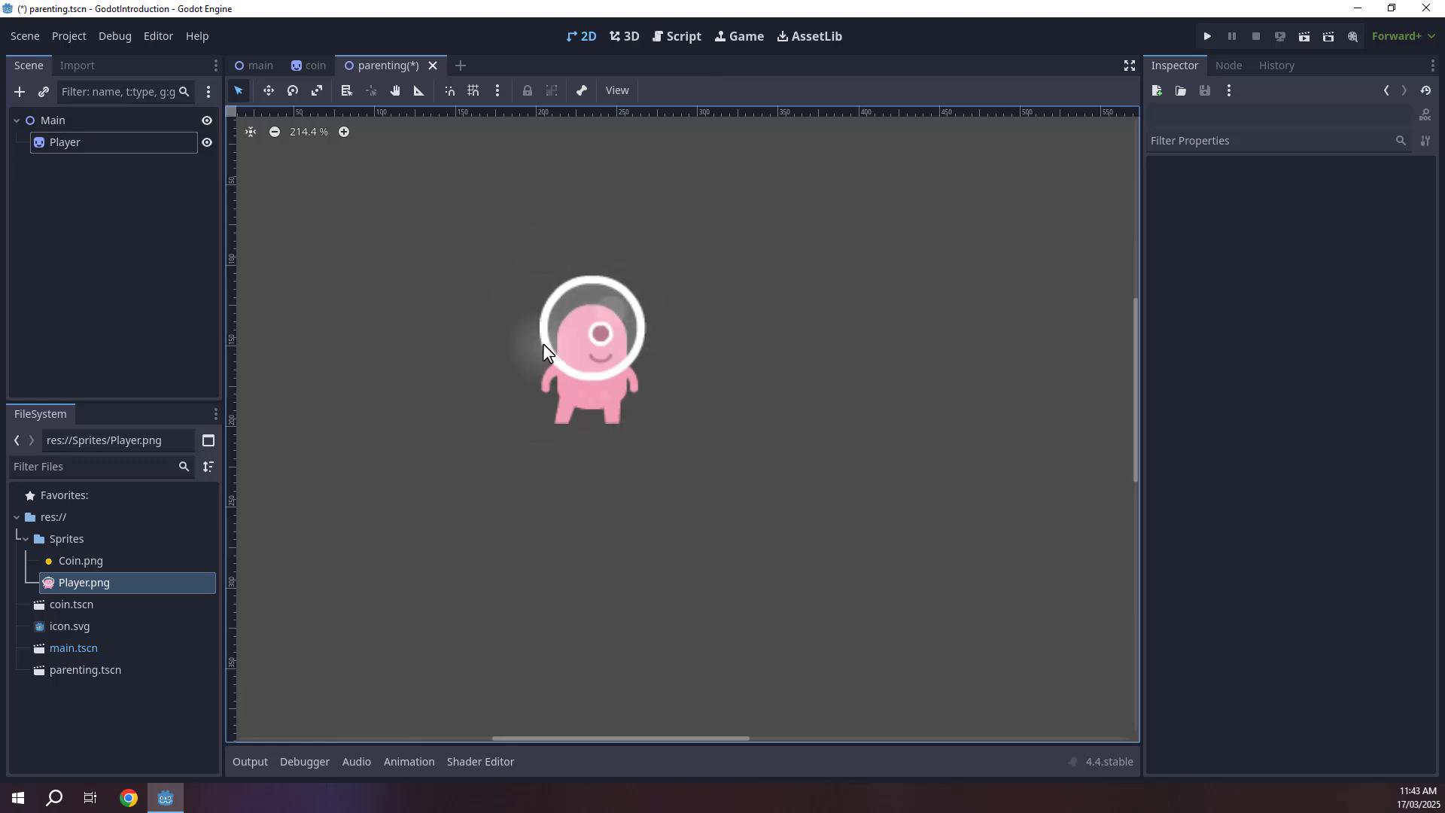
pyautogui.click(61, 143)
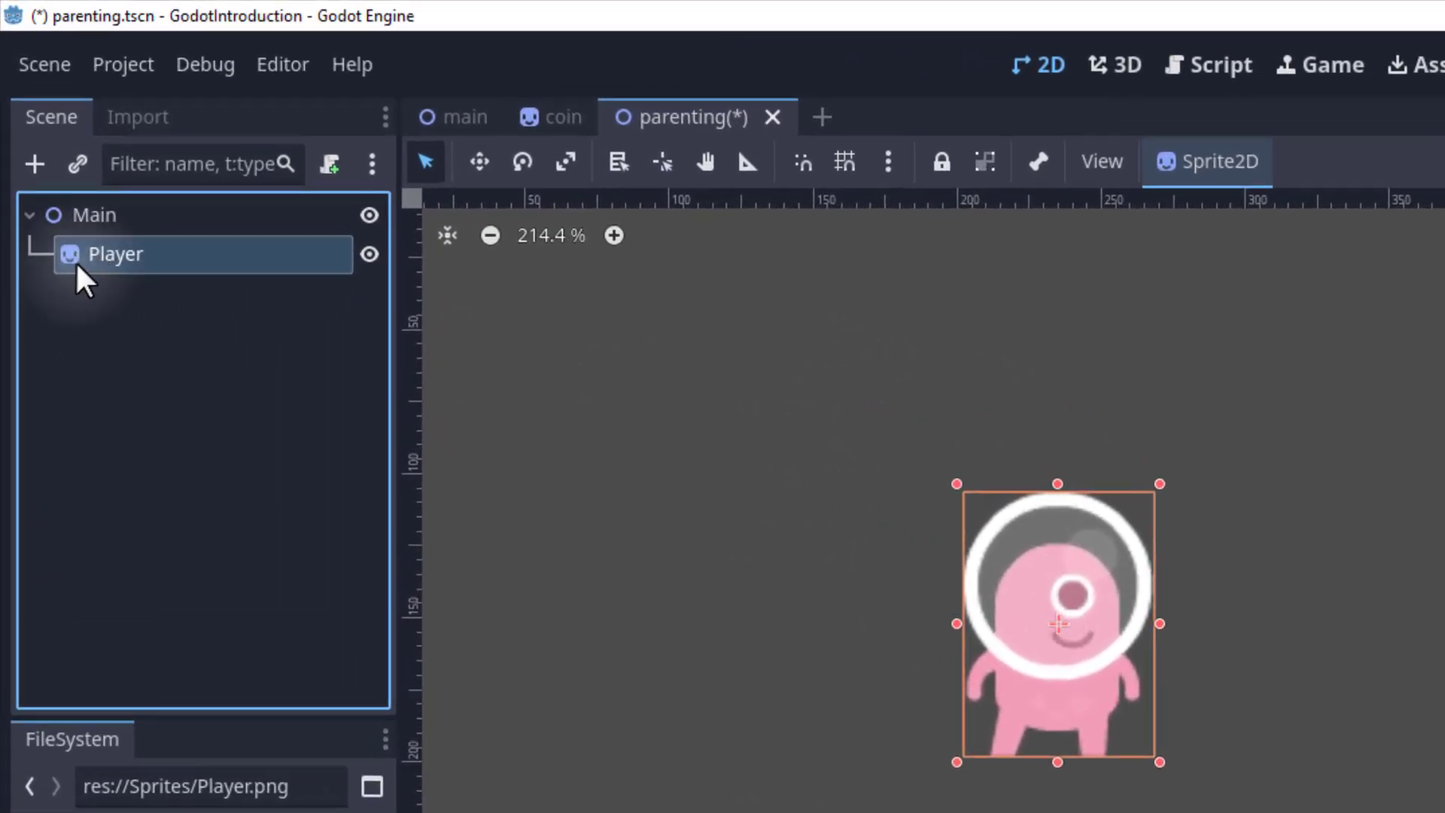
pyautogui.rightClick(148, 255)
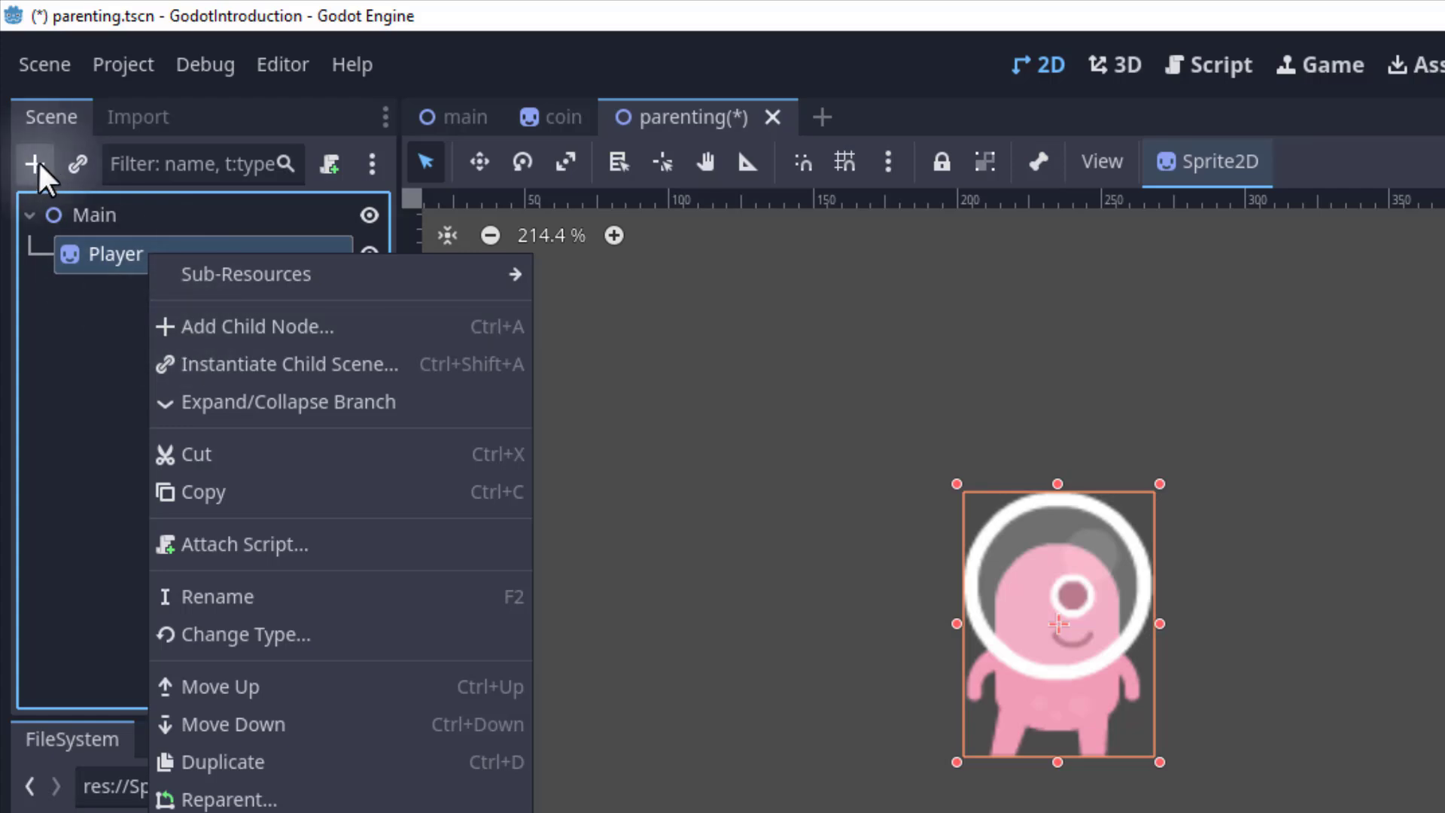
pyautogui.click(317, 326)
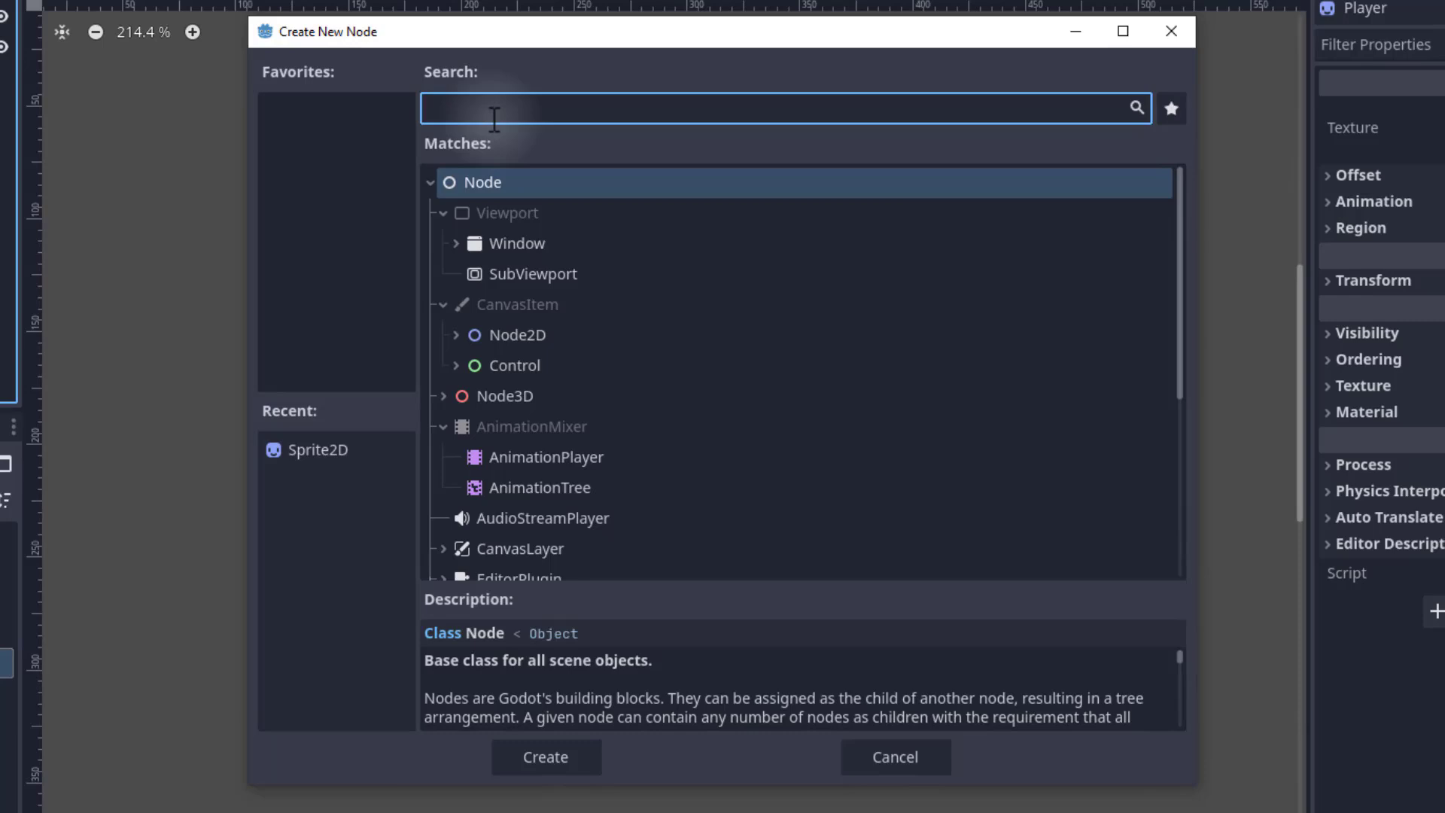
pyautogui.write('collisi')
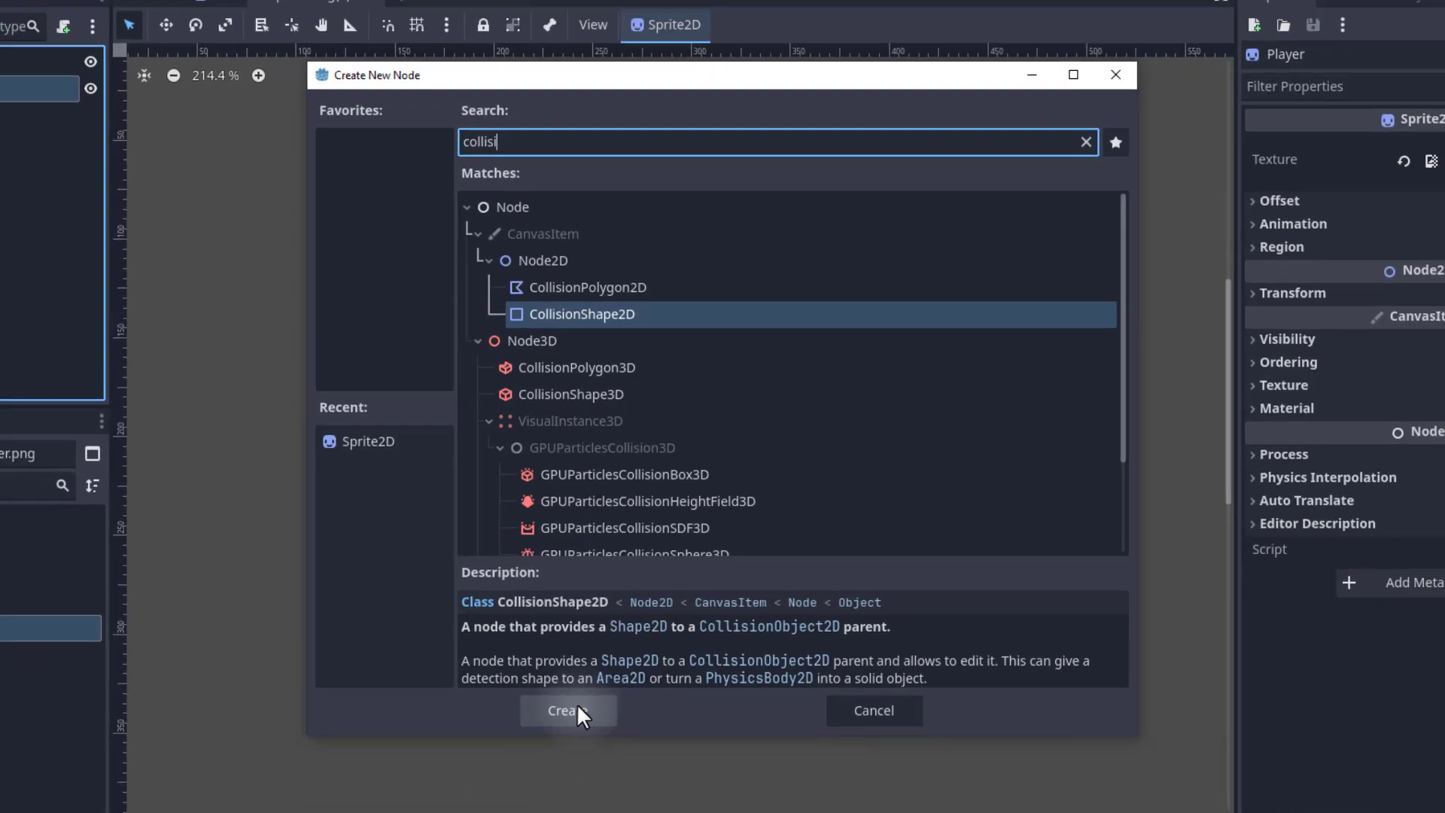
pyautogui.click(550, 755)
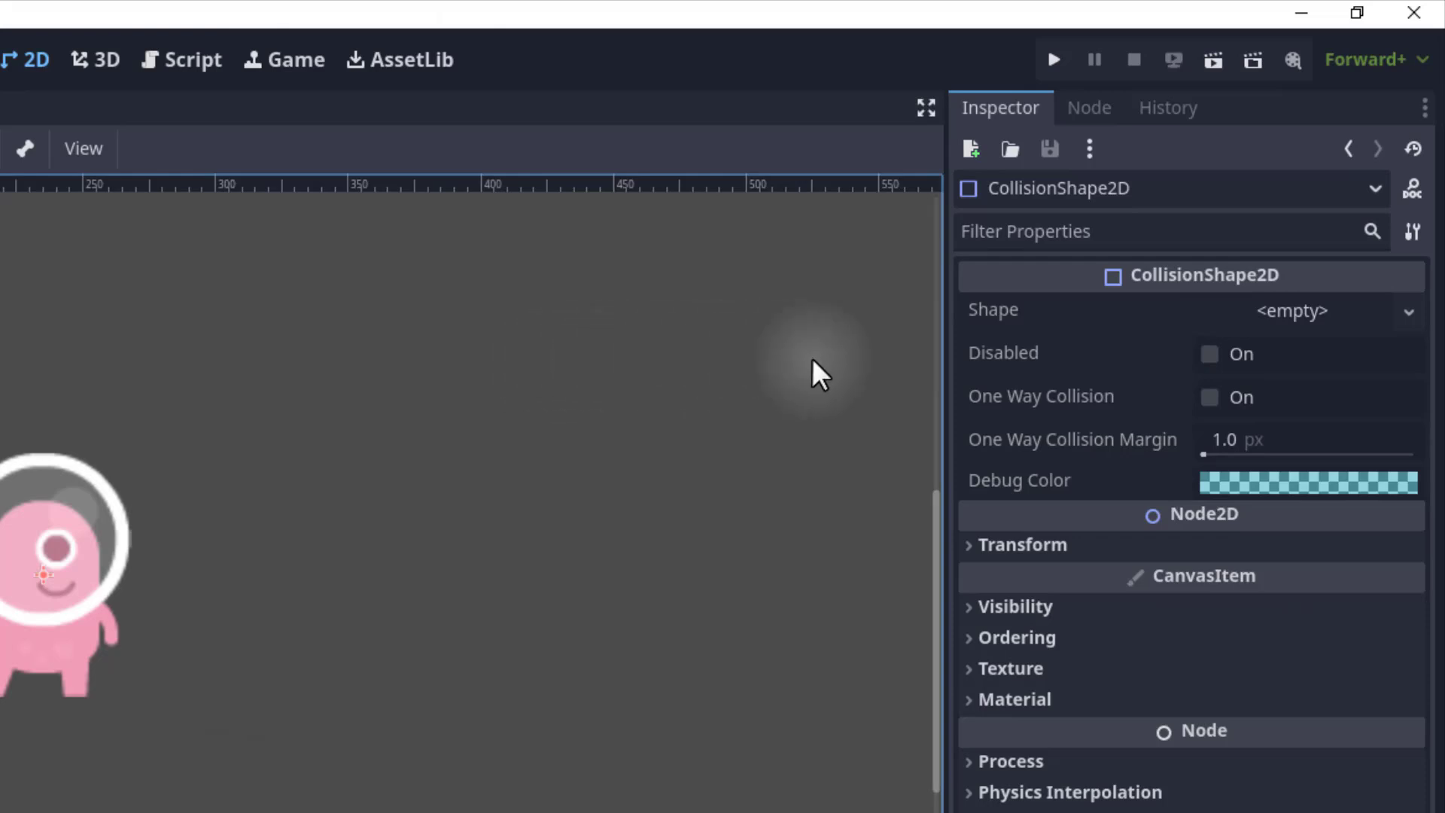
# Give the CollisionShape2D a new RectangleShape2D and enlarge it to cover the Player sprite.
pyautogui.click(988, 309)
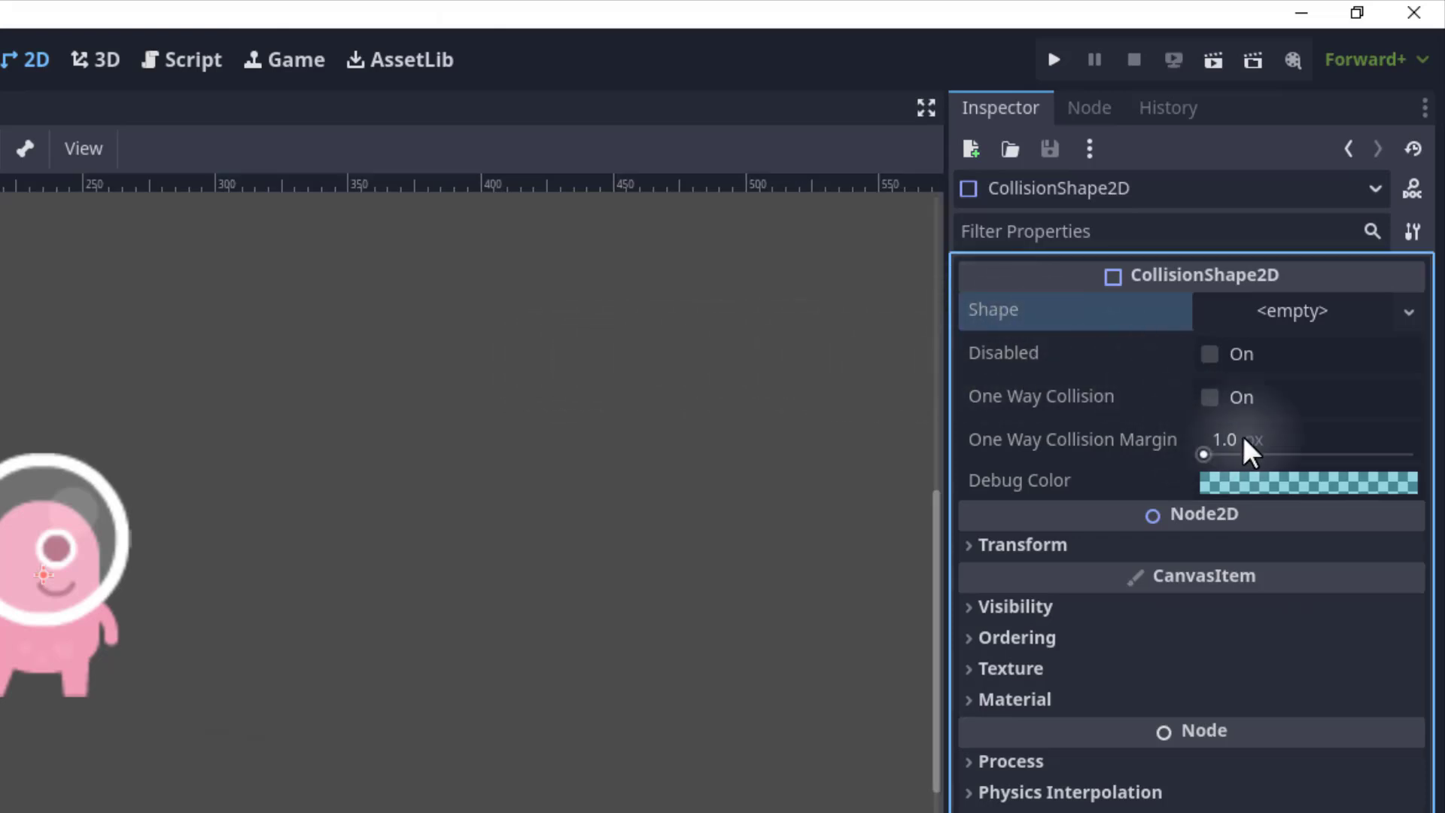
pyautogui.click(1407, 311)
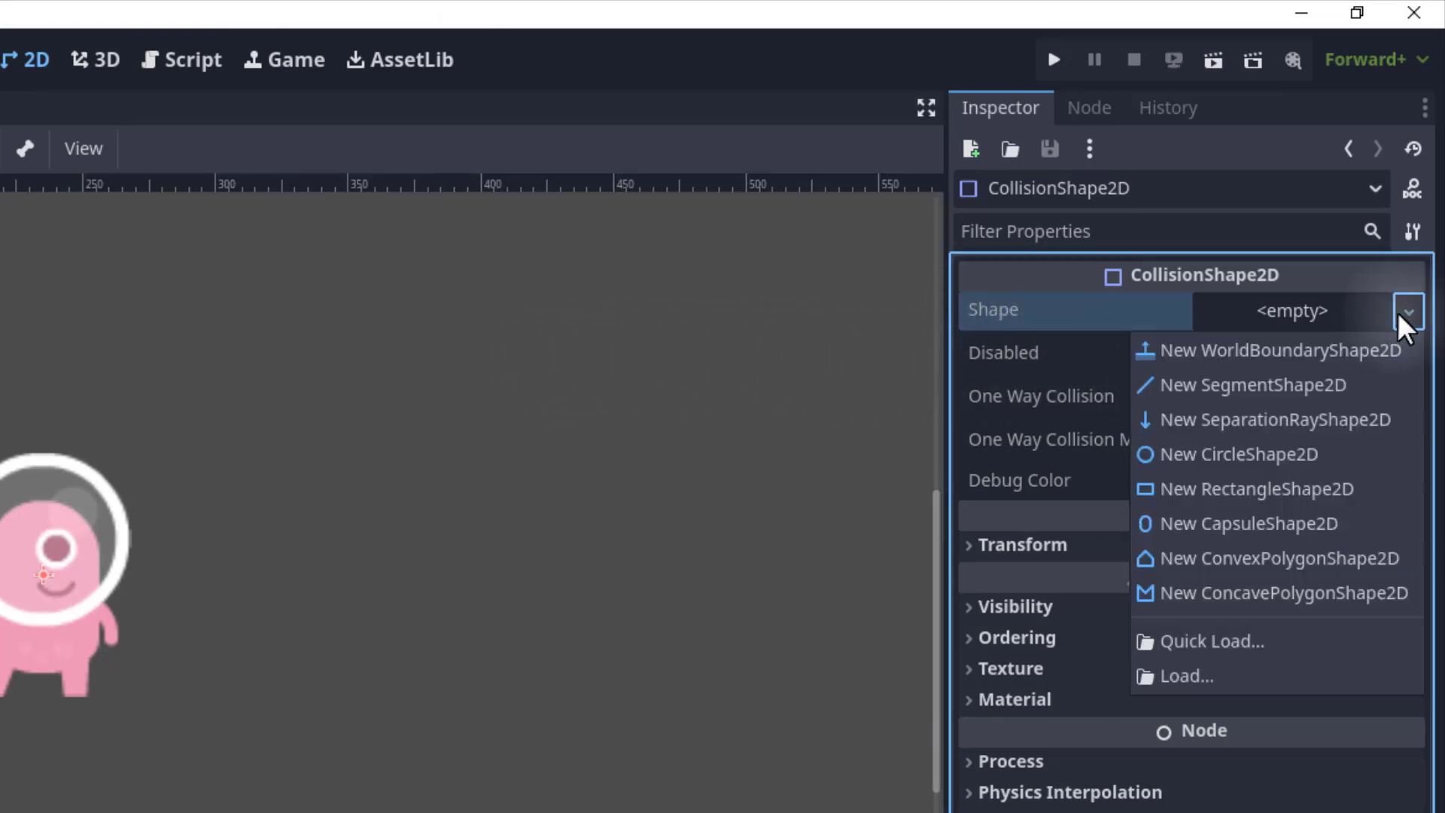
pyautogui.click(1260, 491)
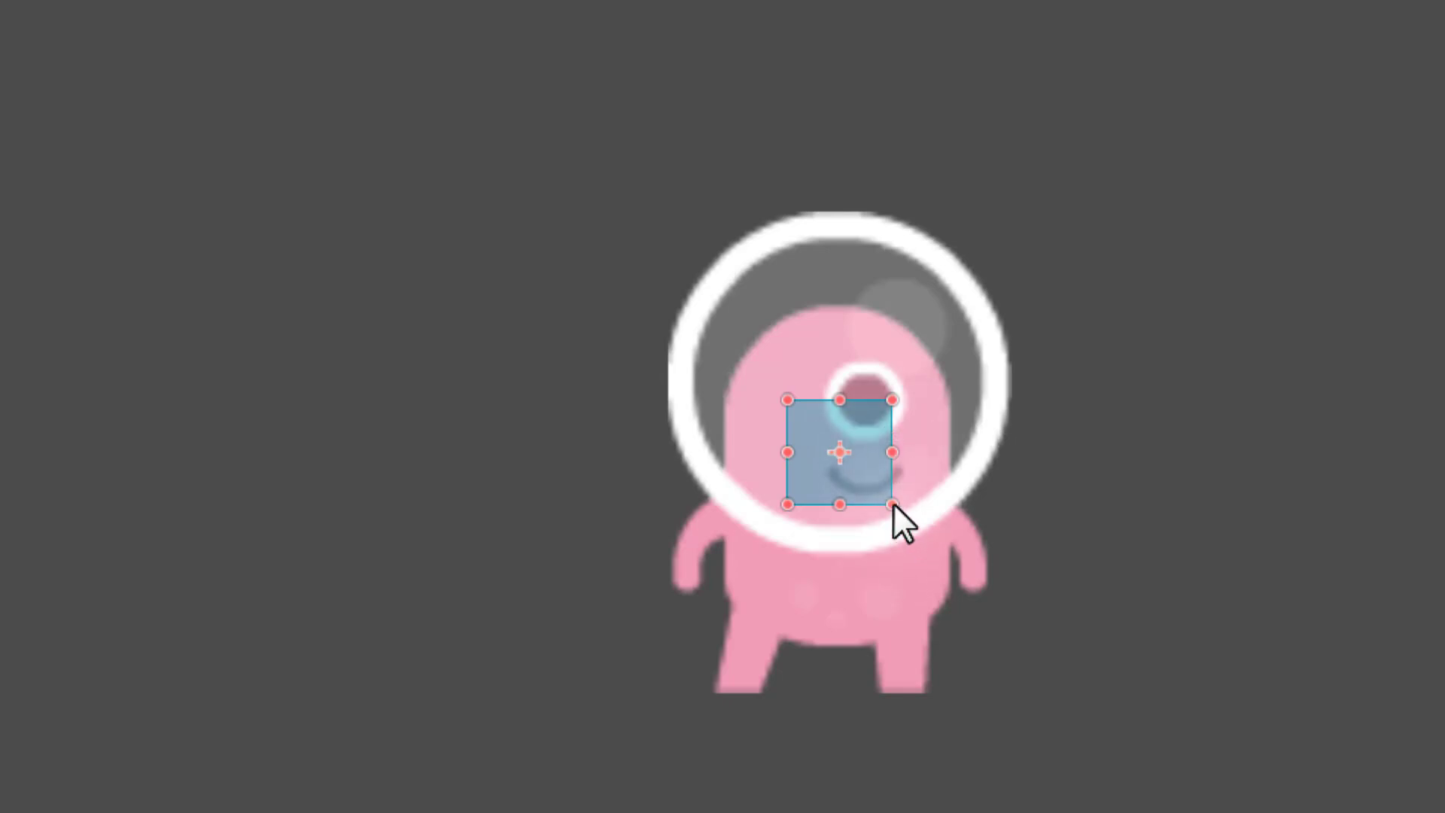
pyautogui.moveTo(892, 502); pyautogui.dragTo(1013, 693)
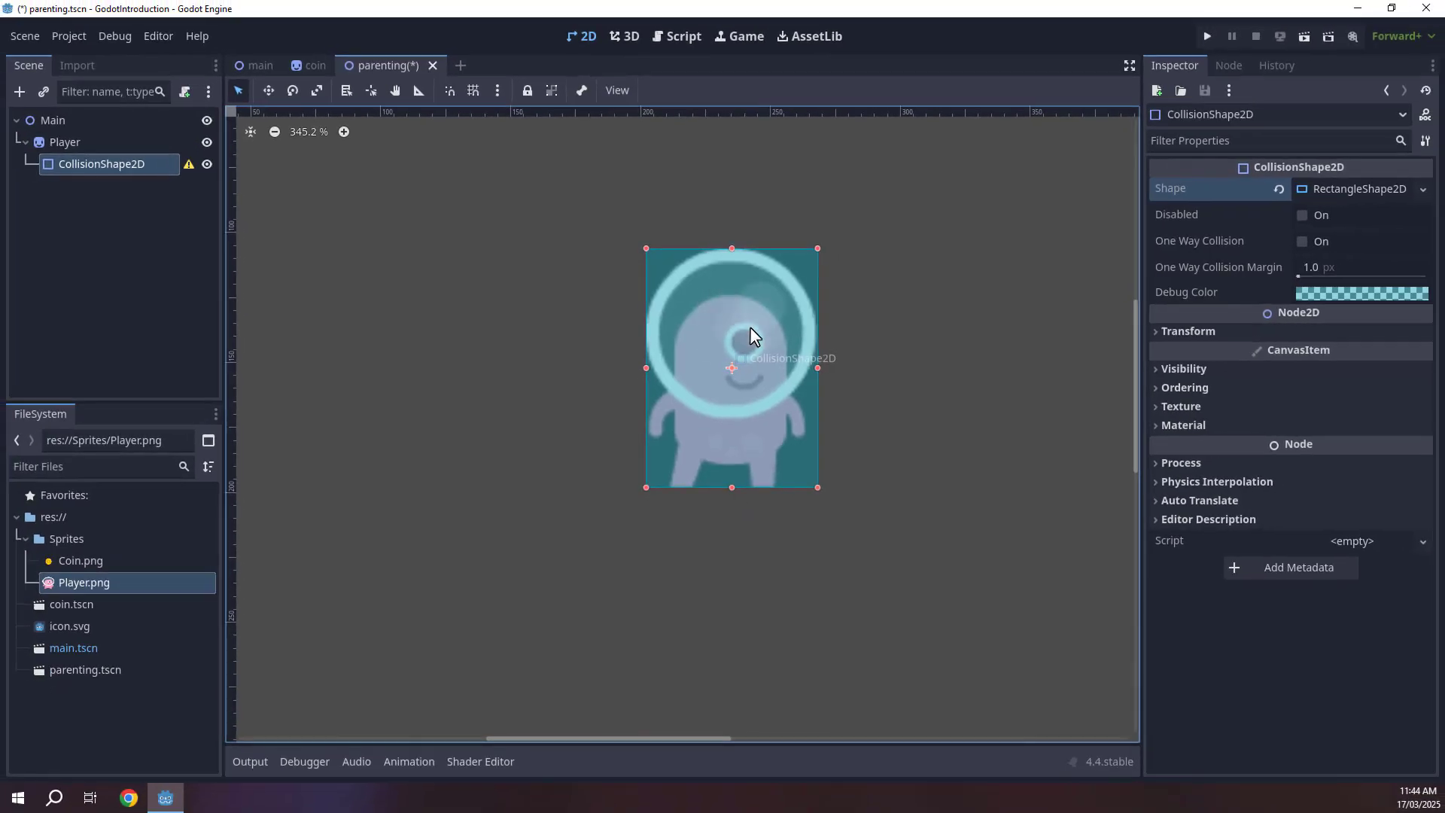
# Widen the collision rectangle's right edge slightly so it matches the Player sprite.
pyautogui.scroll(4, 753, 331)
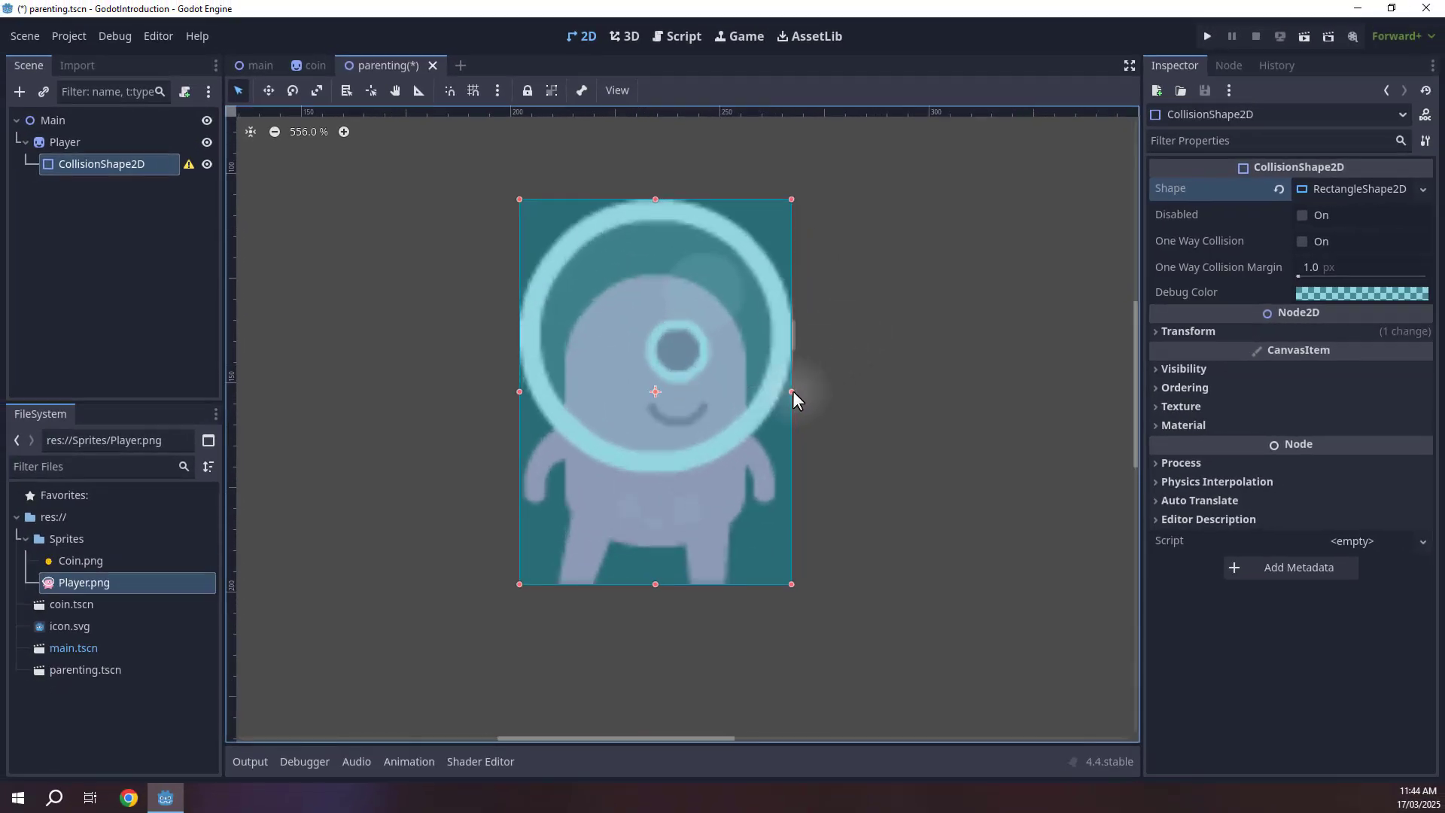
pyautogui.moveTo(792, 390); pyautogui.dragTo(796, 390)
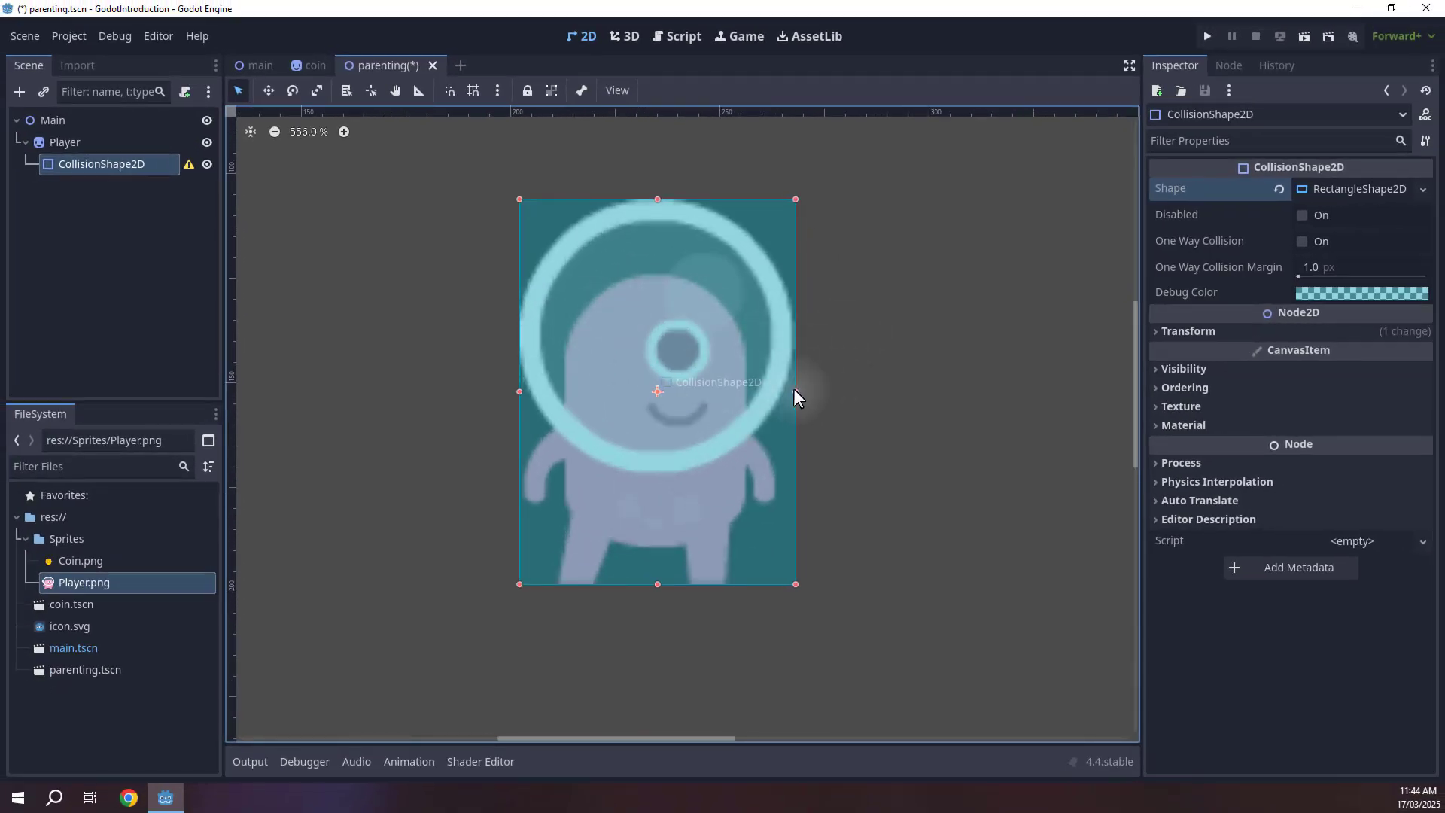
pyautogui.scroll(-3, 530, 205)
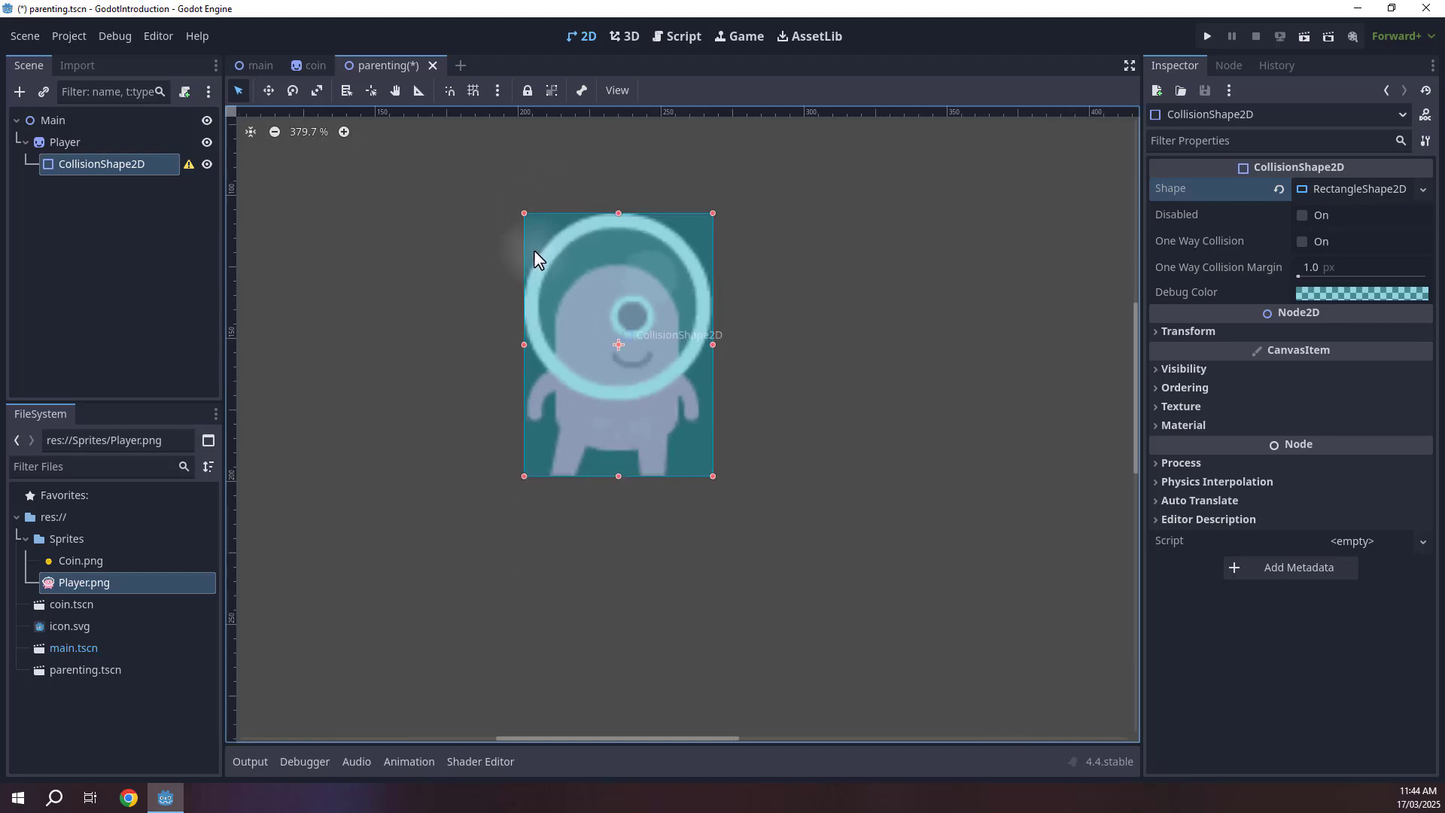
# Move the Player sprite around the viewport with the Move tool, its child collision shape following along.
pyautogui.click(85, 143)
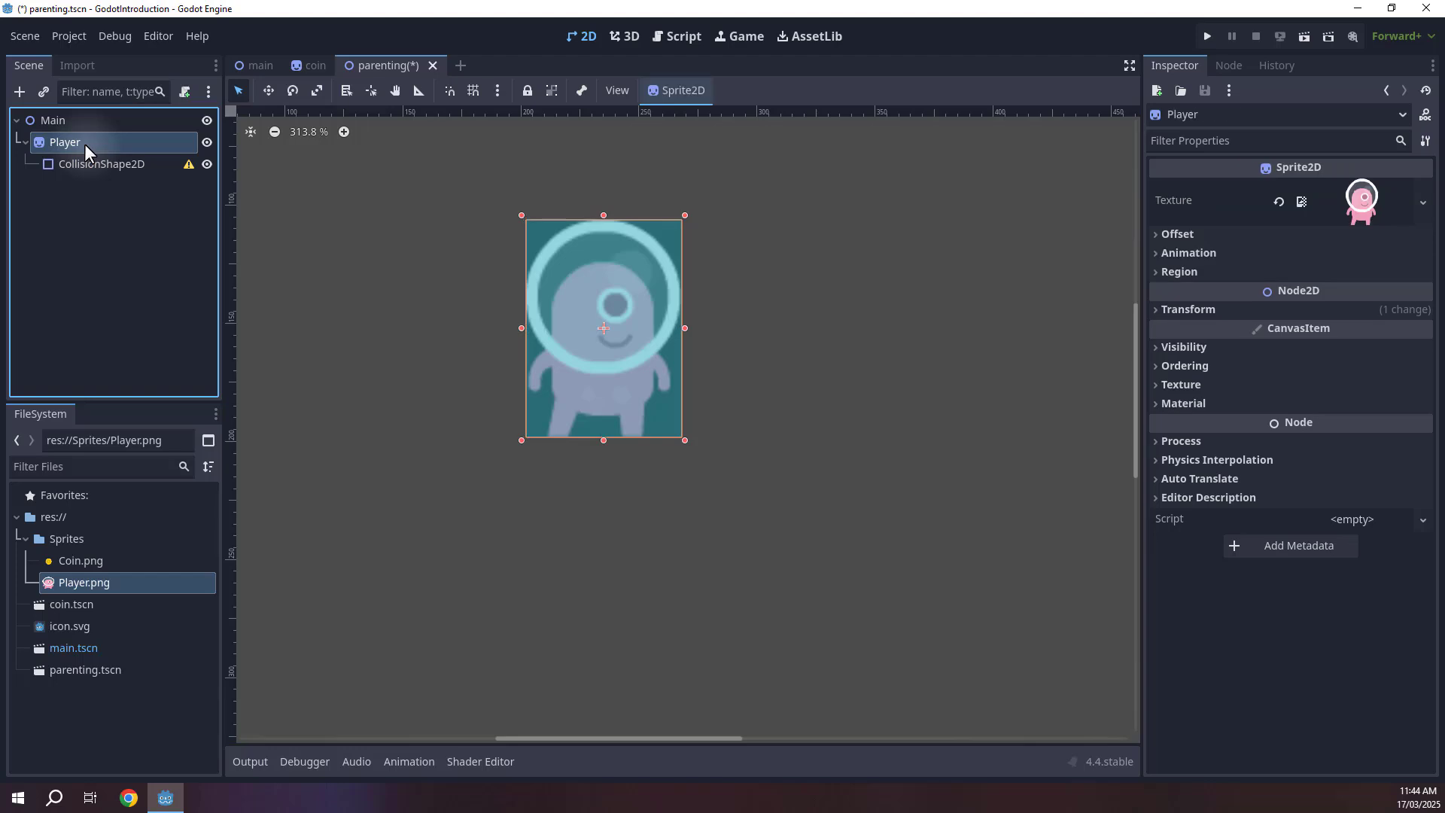
pyautogui.press('w')
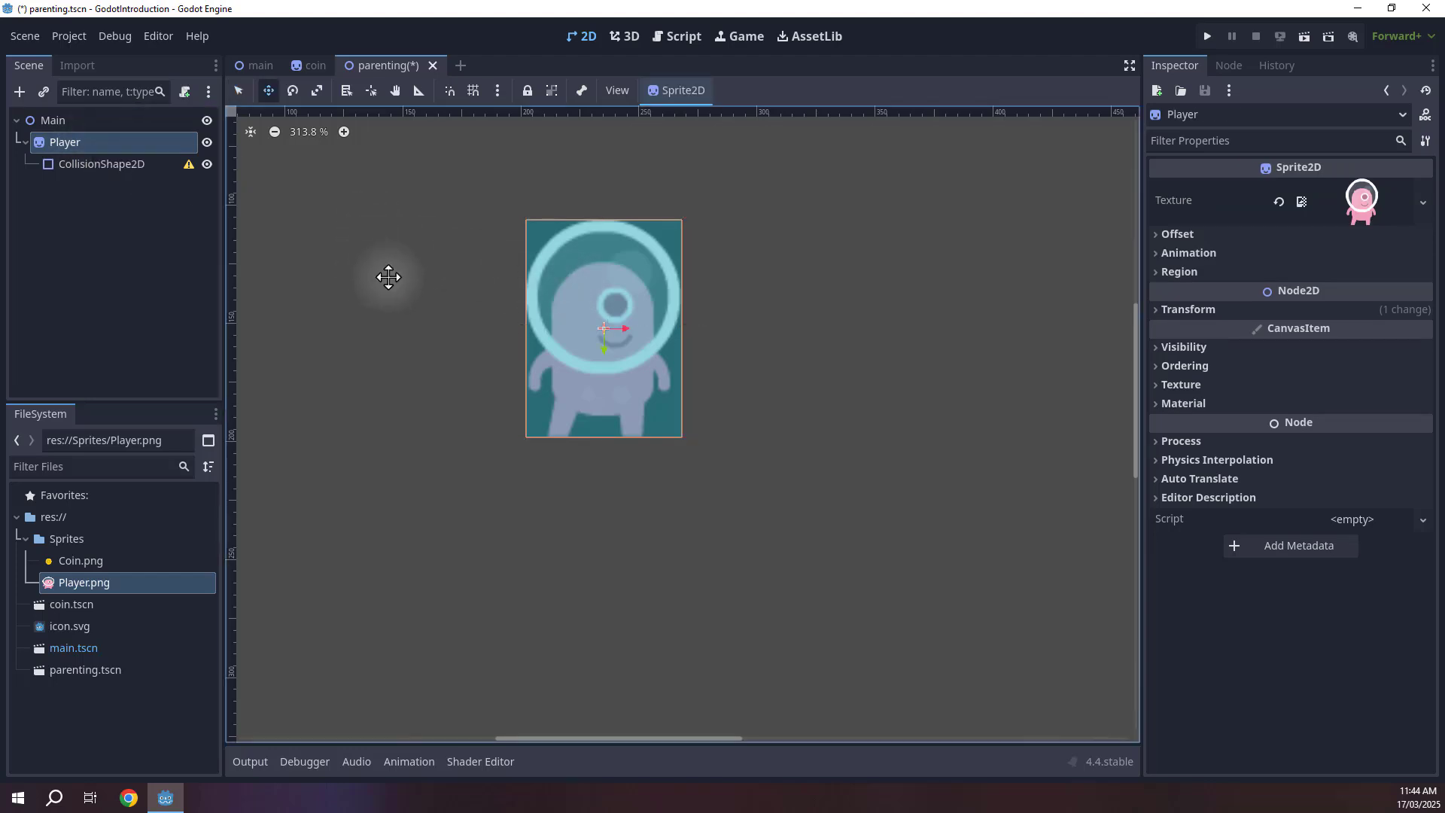
pyautogui.moveTo(514, 310); pyautogui.dragTo(539, 325, button='middle')
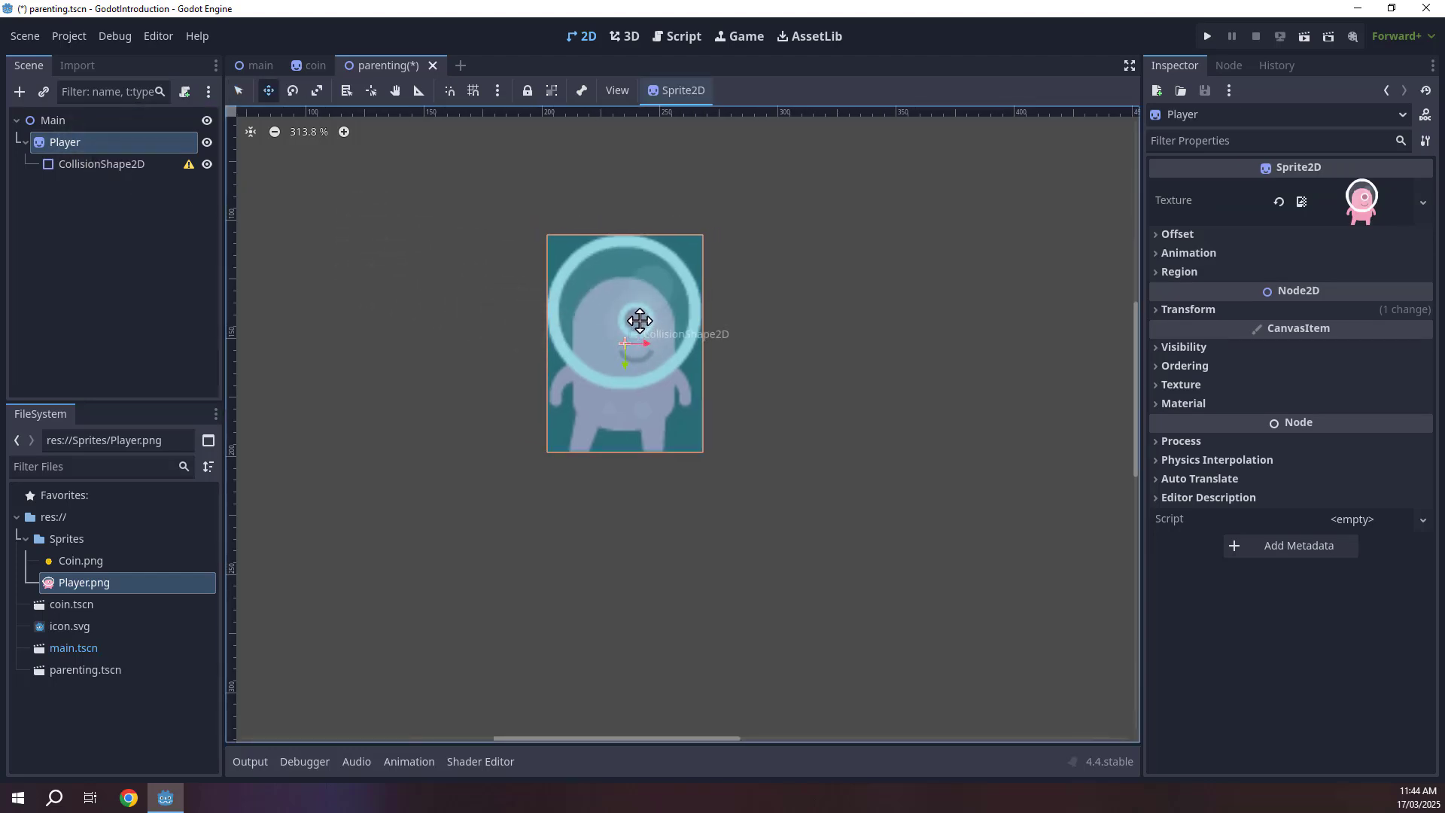
pyautogui.moveTo(640, 321); pyautogui.dragTo(597, 323)
# Switch the selection between CollisionShape2D and Player to compare how each is highlighted.
pyautogui.click(109, 164)
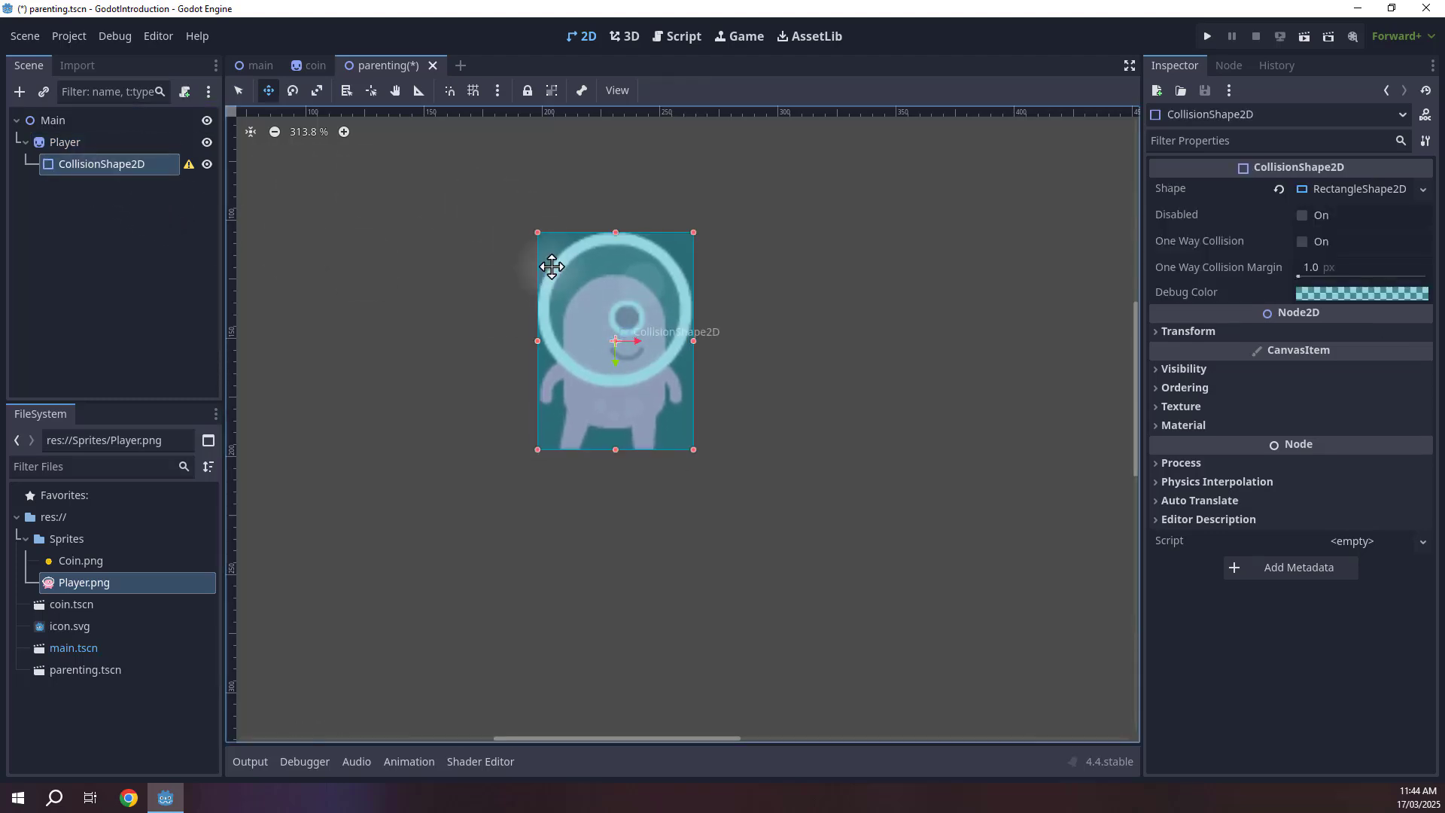
pyautogui.click(75, 144)
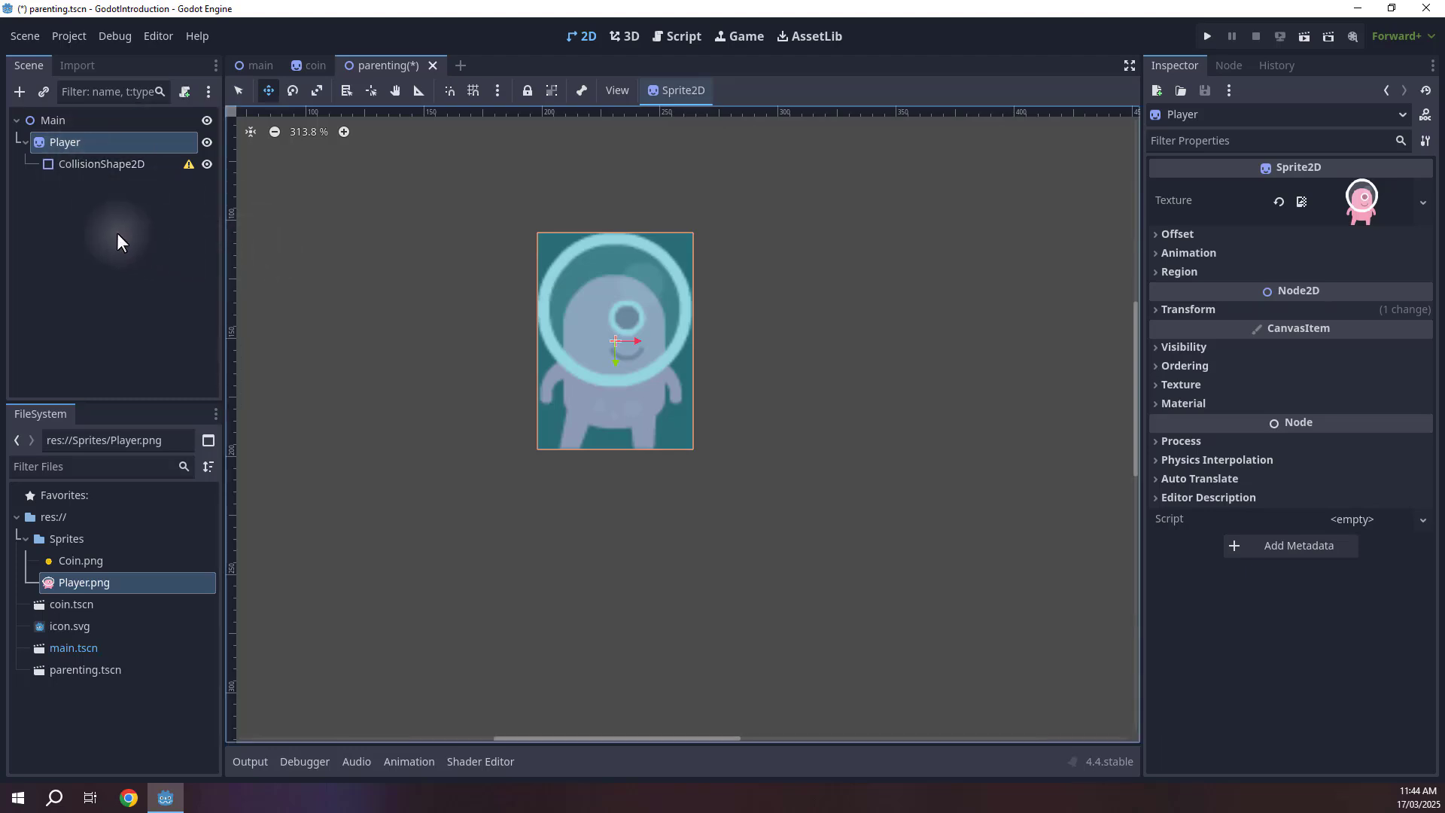
pyautogui.click(58, 165)
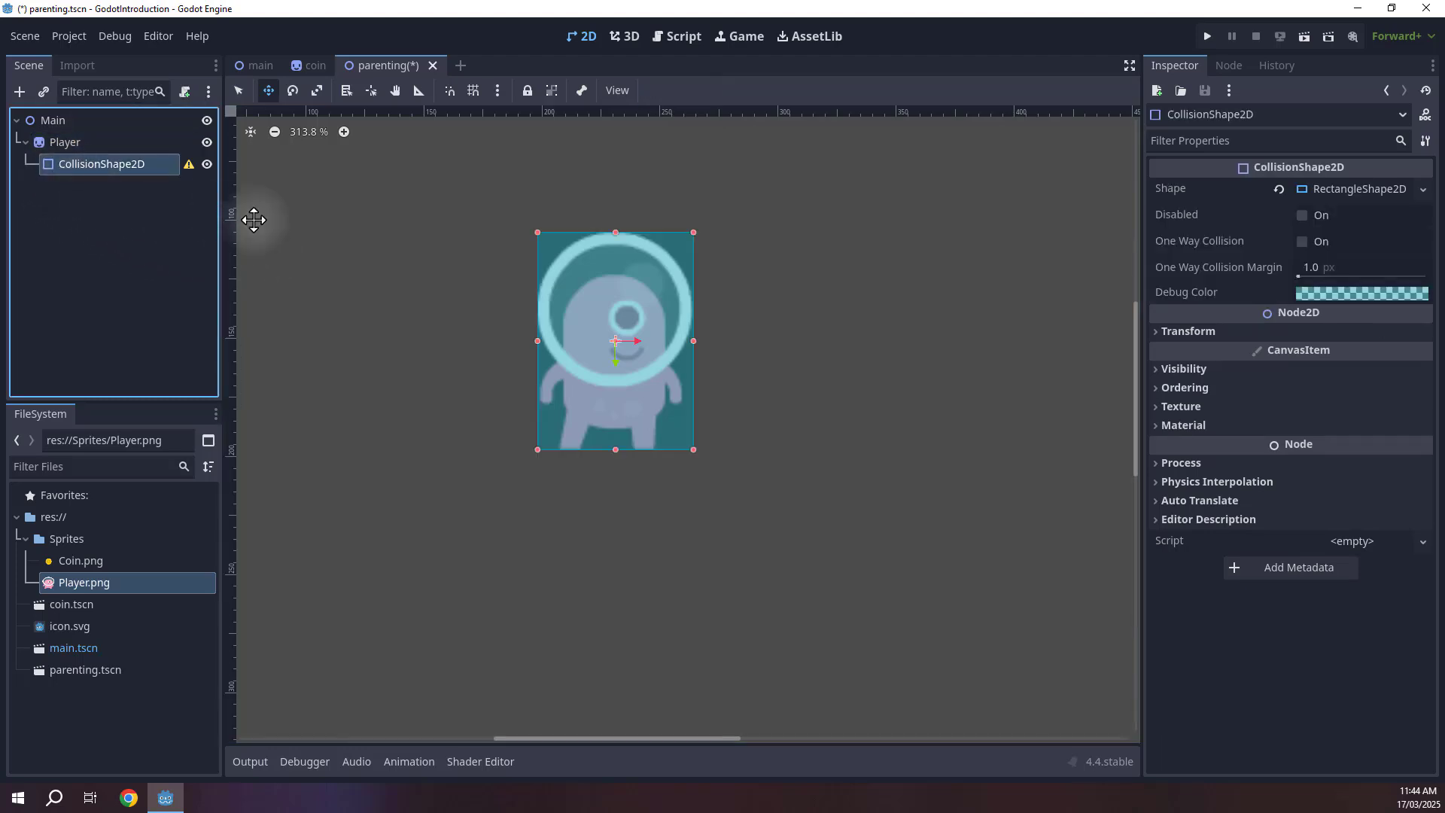
pyautogui.click(94, 143)
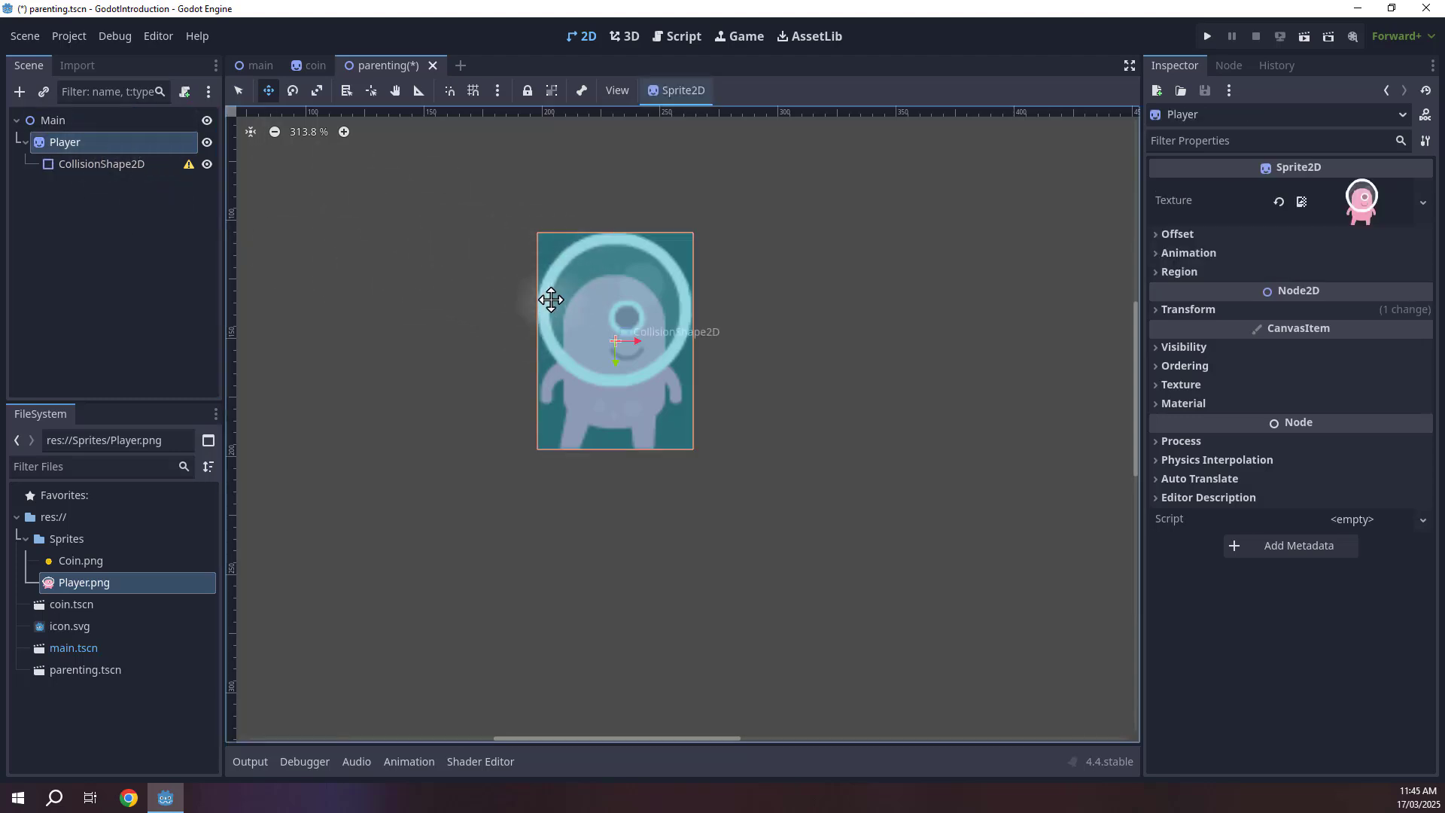
# Rotate the Player sprite with the Rotate tool and undo the rotation.
pyautogui.press('e')
pyautogui.moveTo(626, 246); pyautogui.dragTo(674, 305)
pyautogui.hotkey('ctrl', 'z')
# Scale the Player sprite up with the Scale tool and undo the scaling.
pyautogui.scroll(-5, 645, 331)
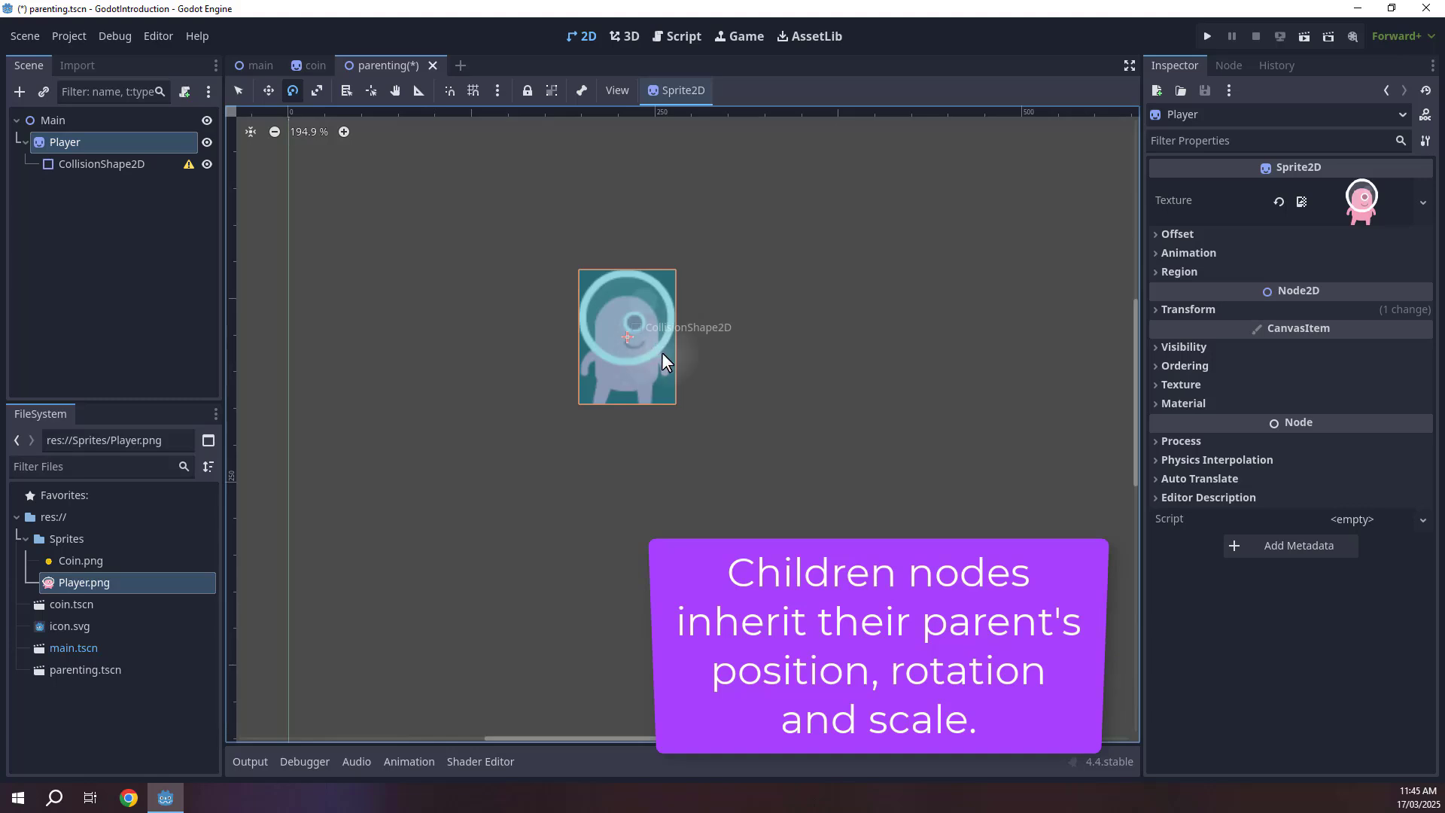
pyautogui.press('s')
pyautogui.moveTo(652, 364); pyautogui.dragTo(696, 404)
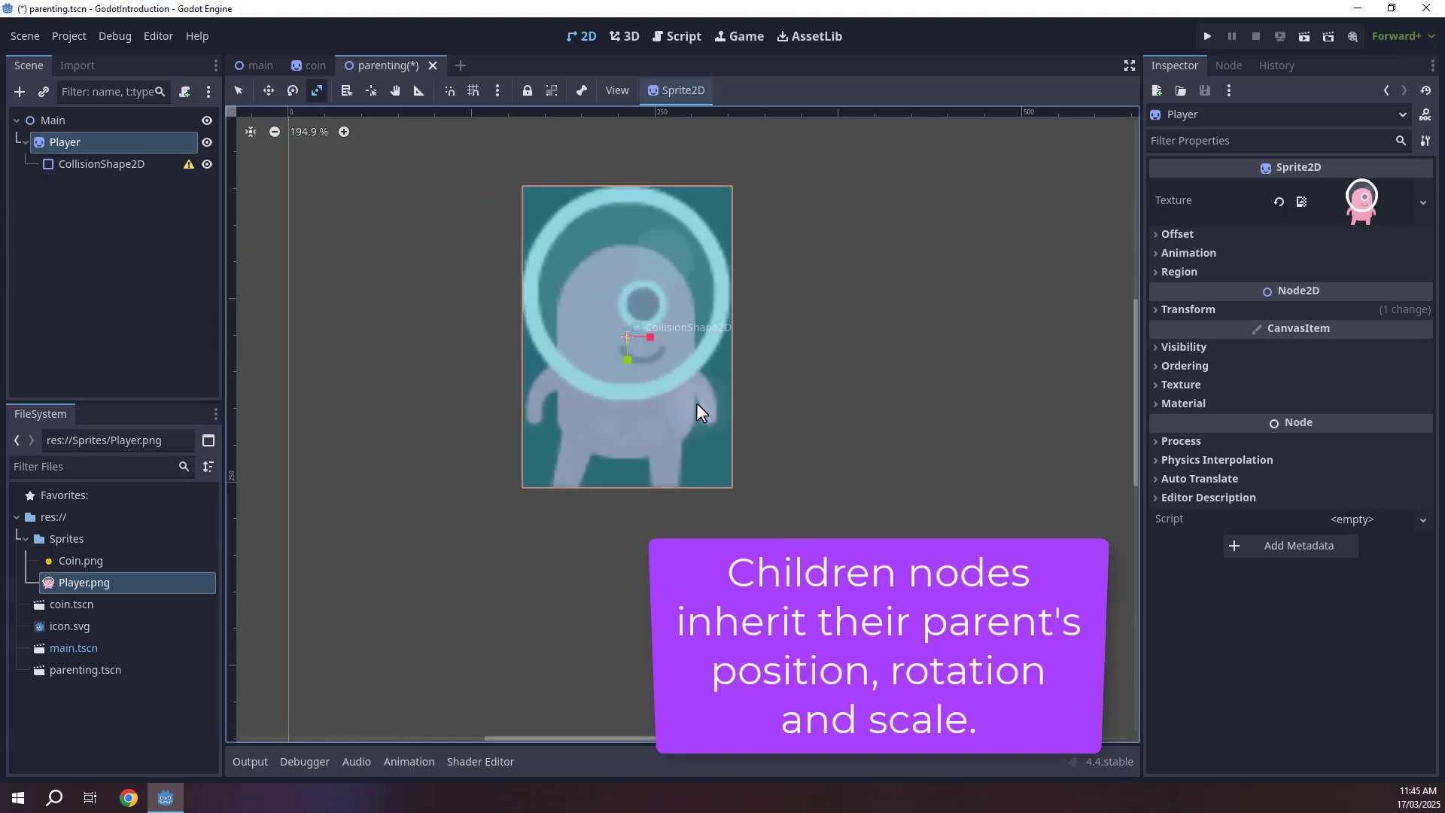
pyautogui.hotkey('ctrl', 'z')
# Add a Coin sprite from Coin.png beside the Player and reparent it as a child of the Player node.
pyautogui.scroll(6, 495, 261)
pyautogui.moveTo(537, 294); pyautogui.dragTo(439, 257, button='middle')
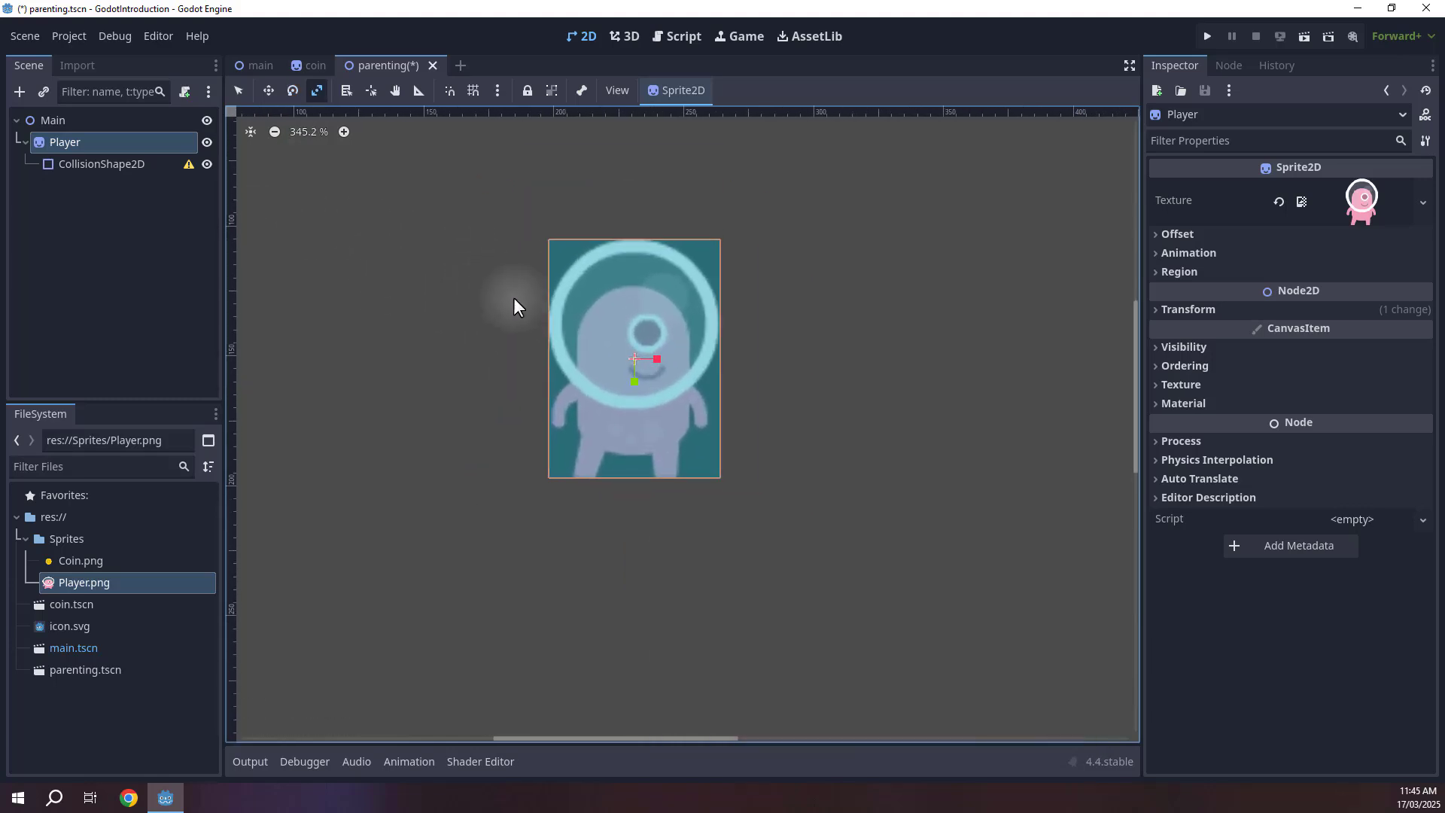
pyautogui.press('w')
pyautogui.click(138, 233)
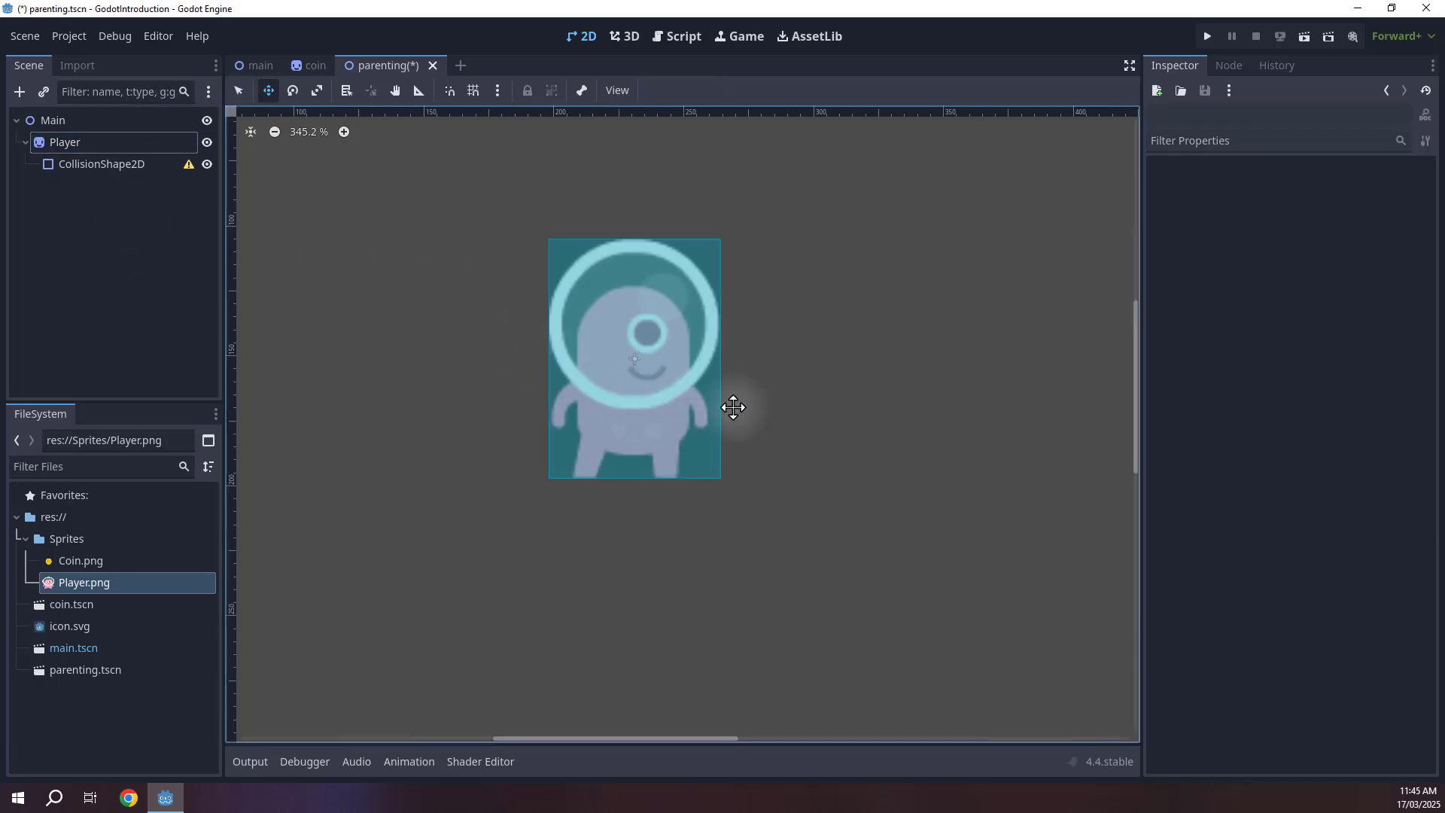
pyautogui.moveTo(658, 326); pyautogui.dragTo(593, 250, button='middle')
pyautogui.moveTo(89, 562); pyautogui.dragTo(659, 350)
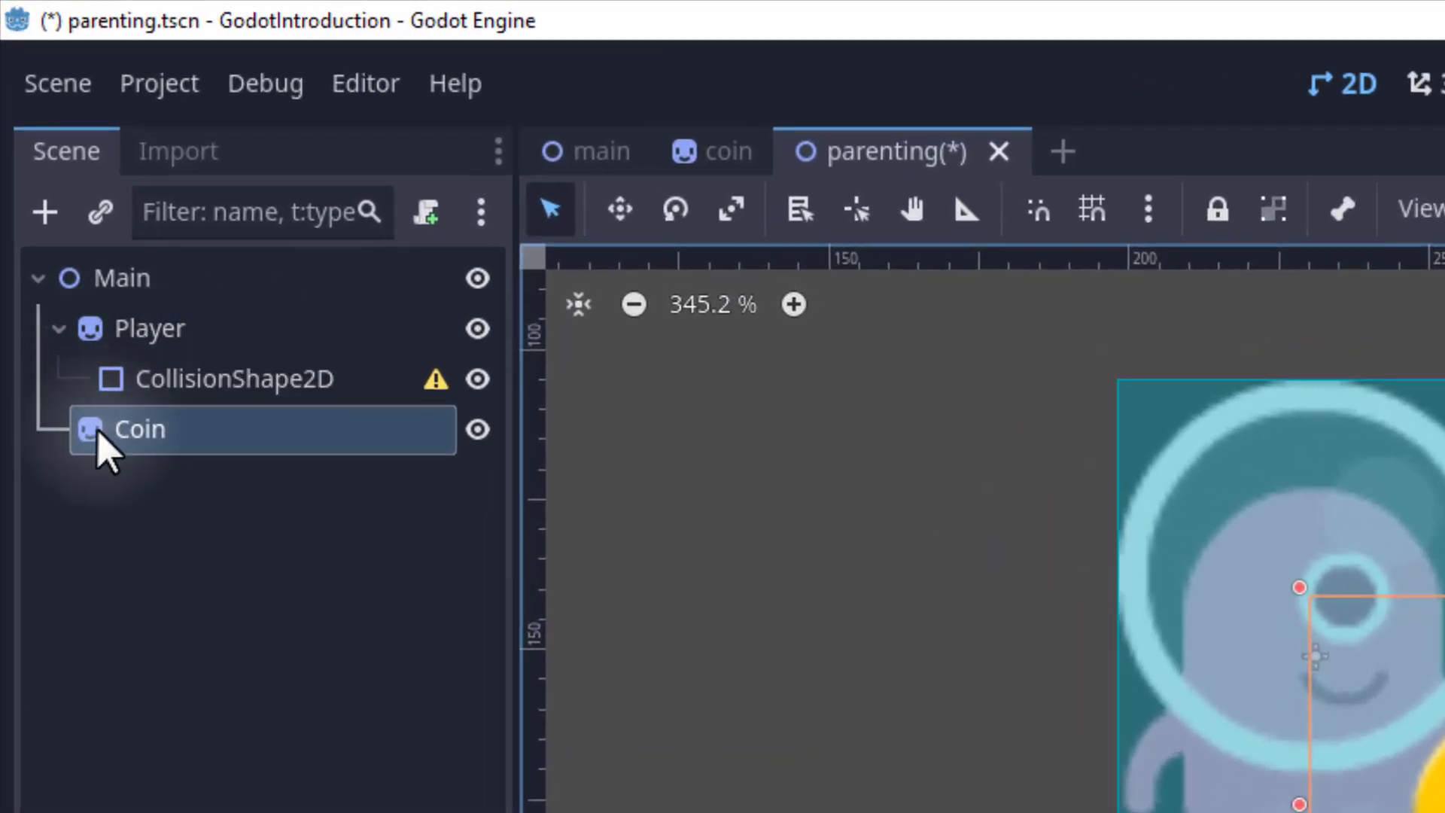
pyautogui.moveTo(98, 437); pyautogui.dragTo(161, 332)
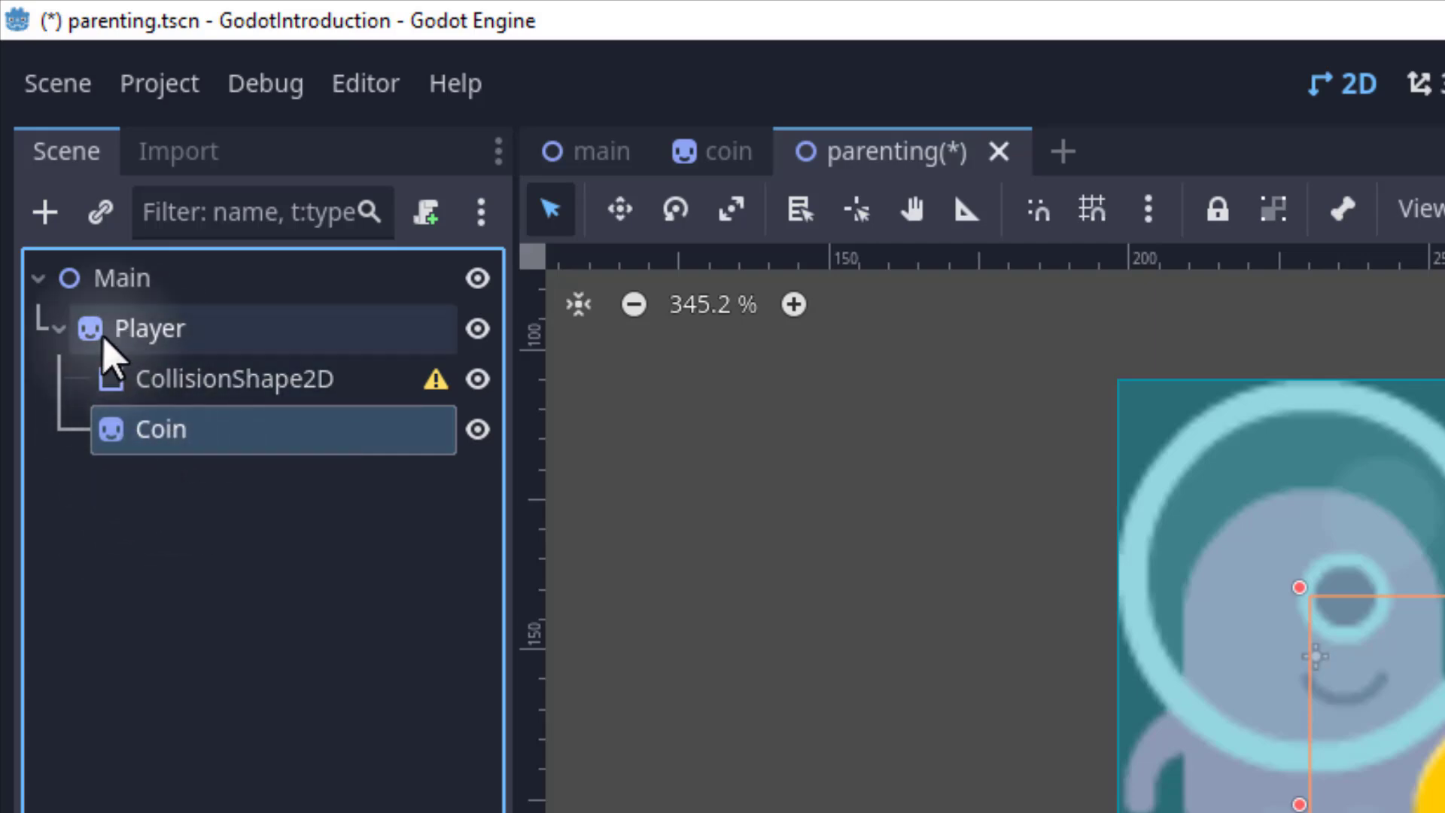
pyautogui.moveTo(155, 452); pyautogui.dragTo(129, 278)
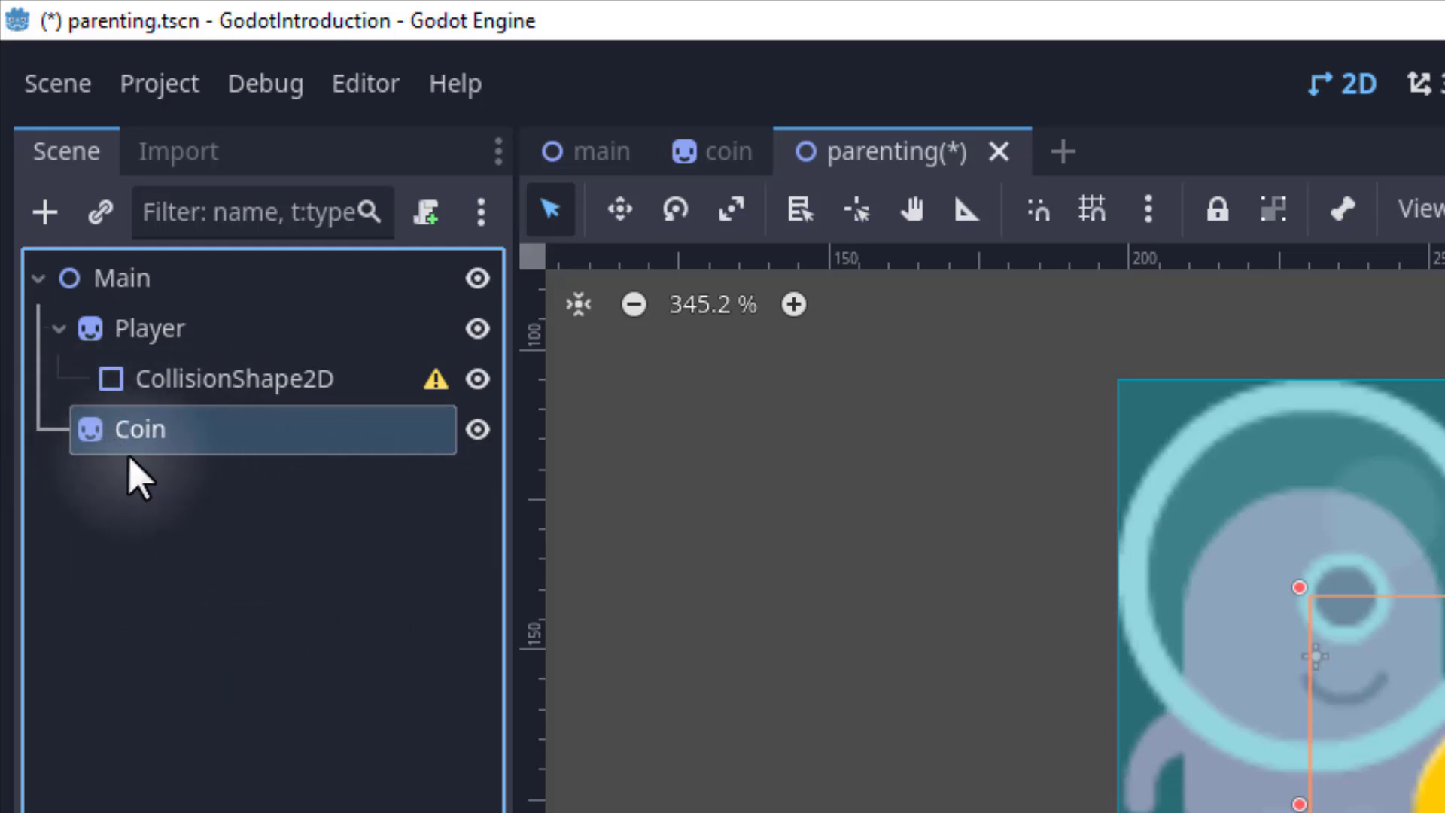
pyautogui.moveTo(132, 437); pyautogui.dragTo(188, 331)
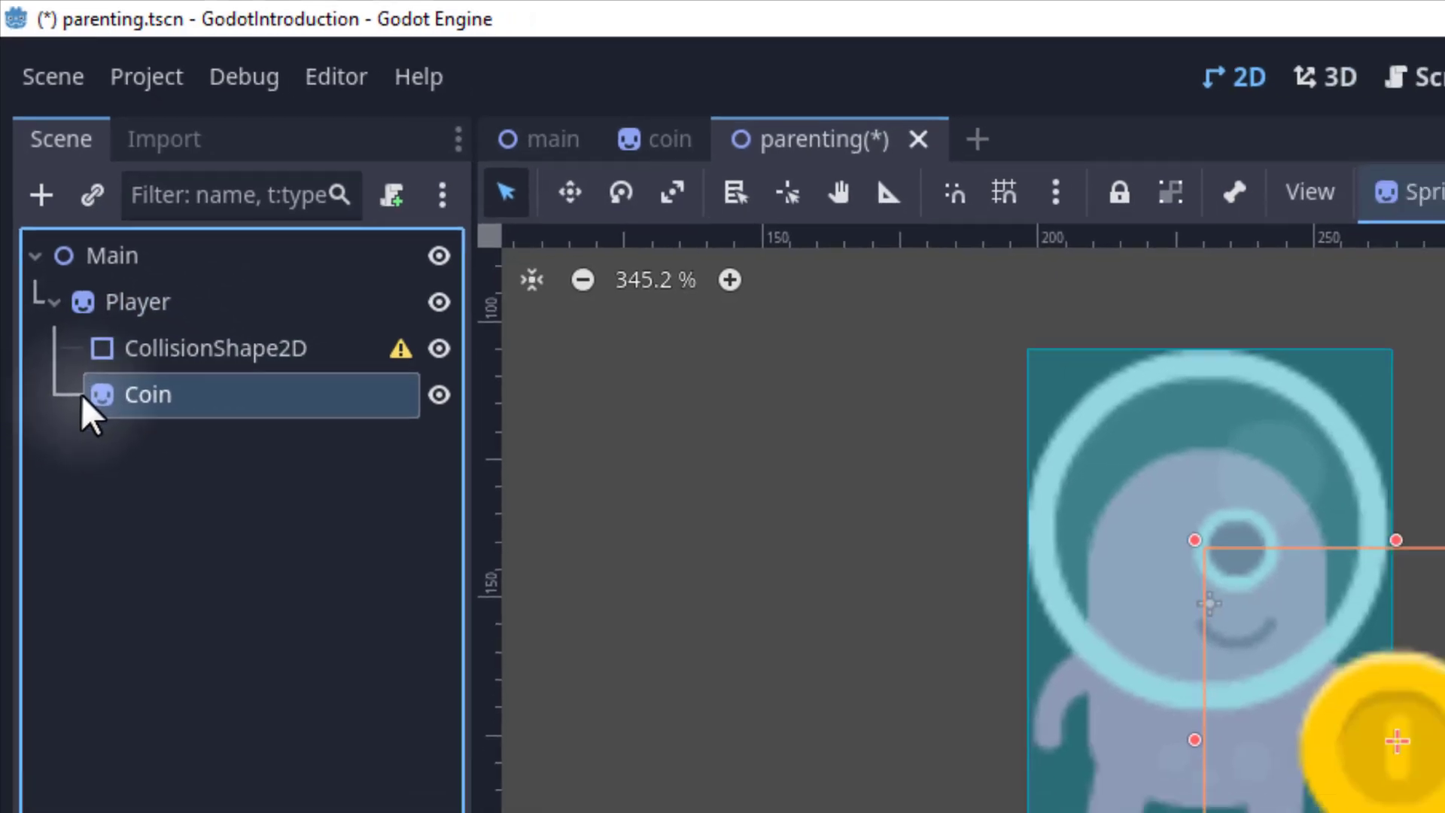
# Move the Player sprite down so its child Coin moves with it.
pyautogui.click(87, 142)
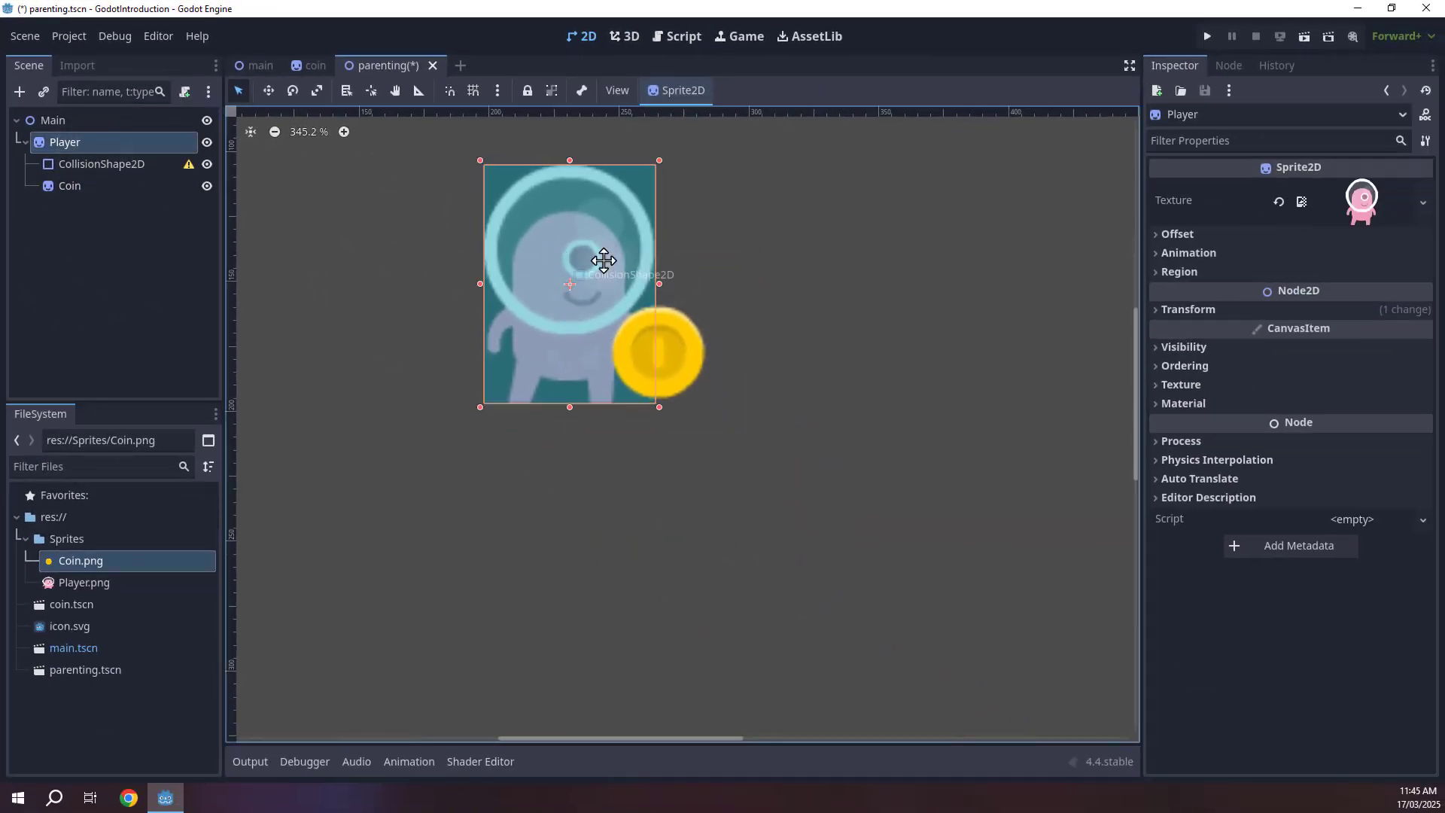
pyautogui.press('w')
pyautogui.moveTo(604, 260); pyautogui.dragTo(592, 302)
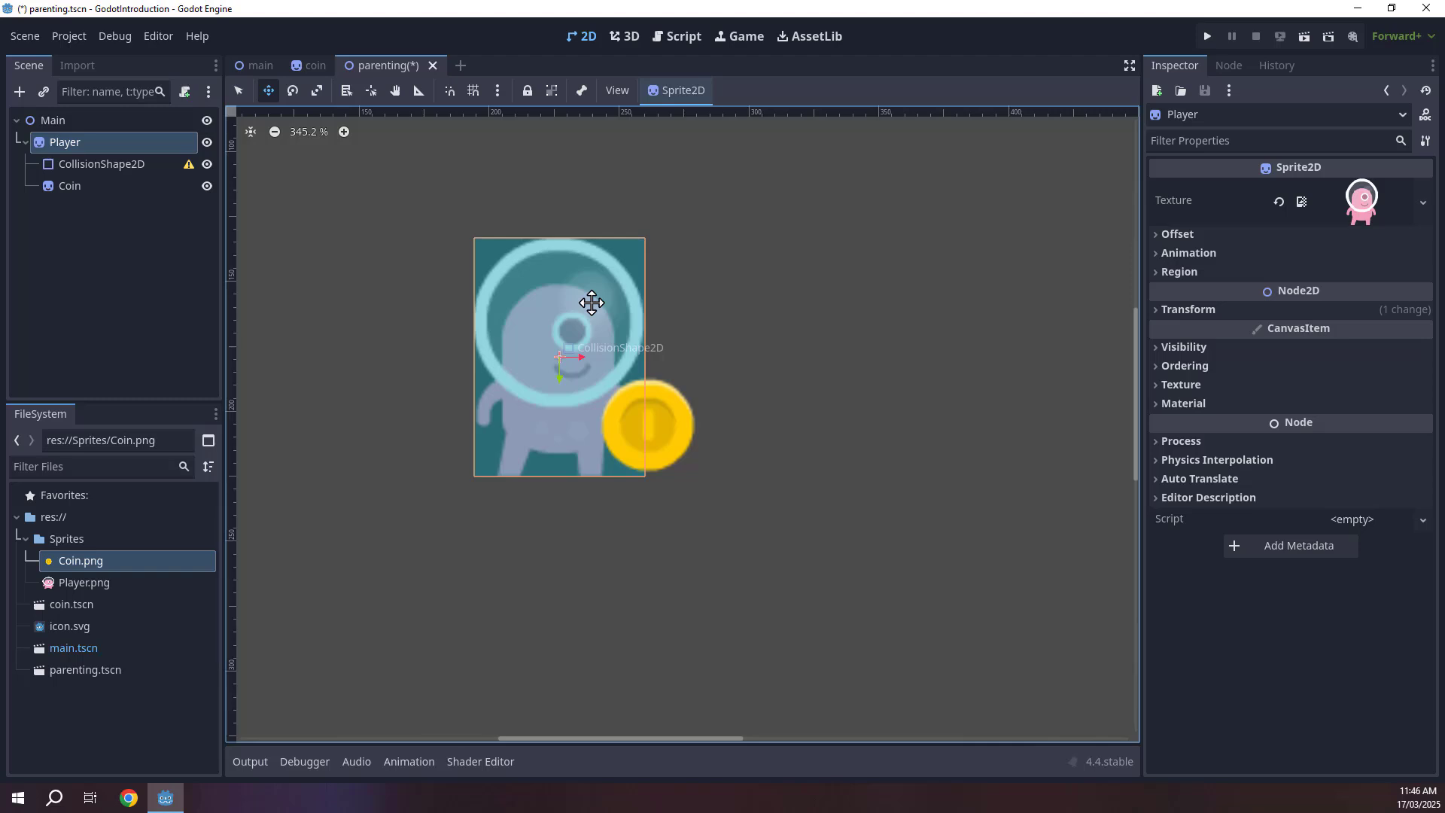
# Nest the Coin under CollisionShape2D, move the collision shape, and undo that move.
pyautogui.click(88, 224)
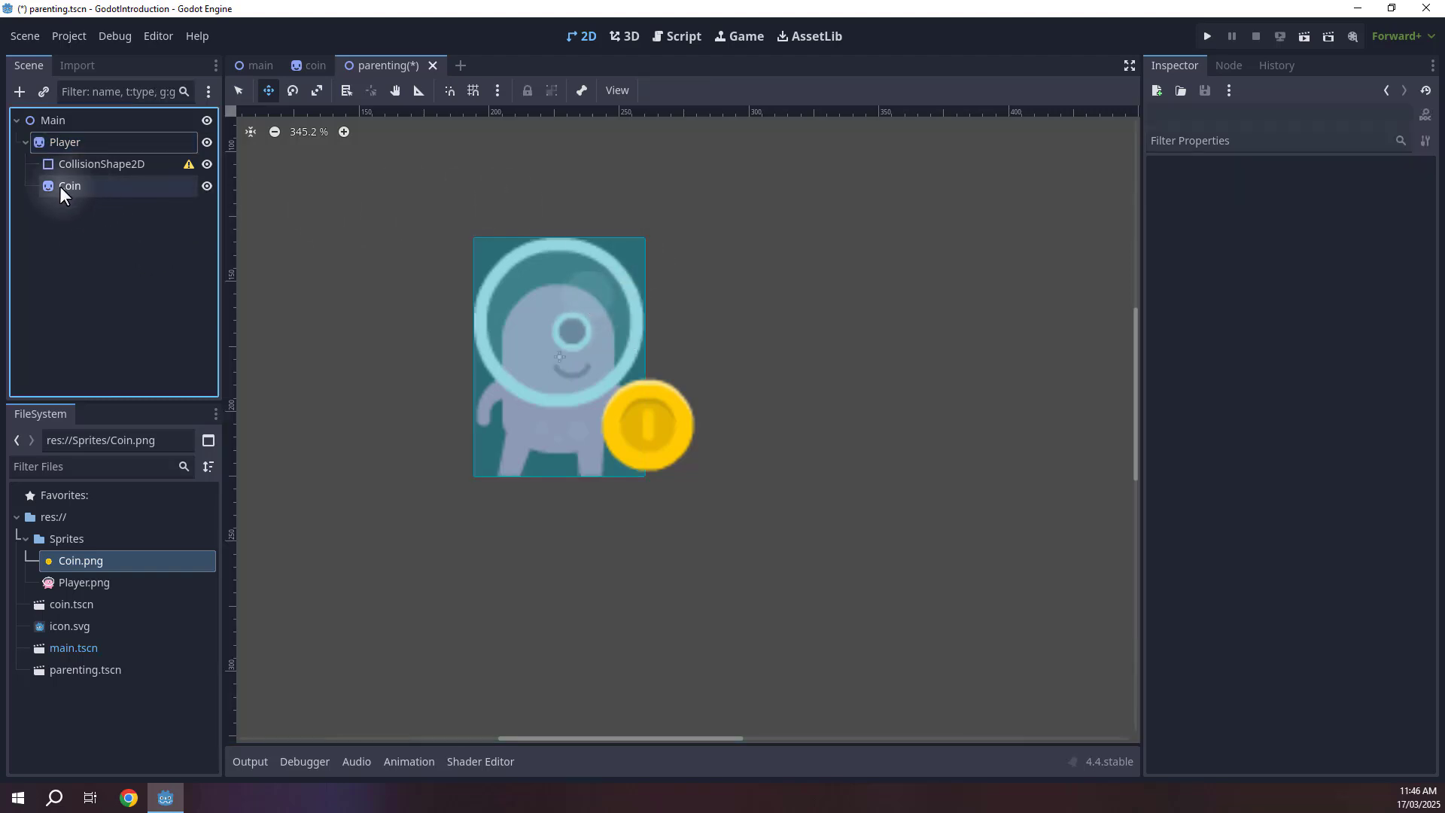
pyautogui.moveTo(61, 187); pyautogui.dragTo(119, 167)
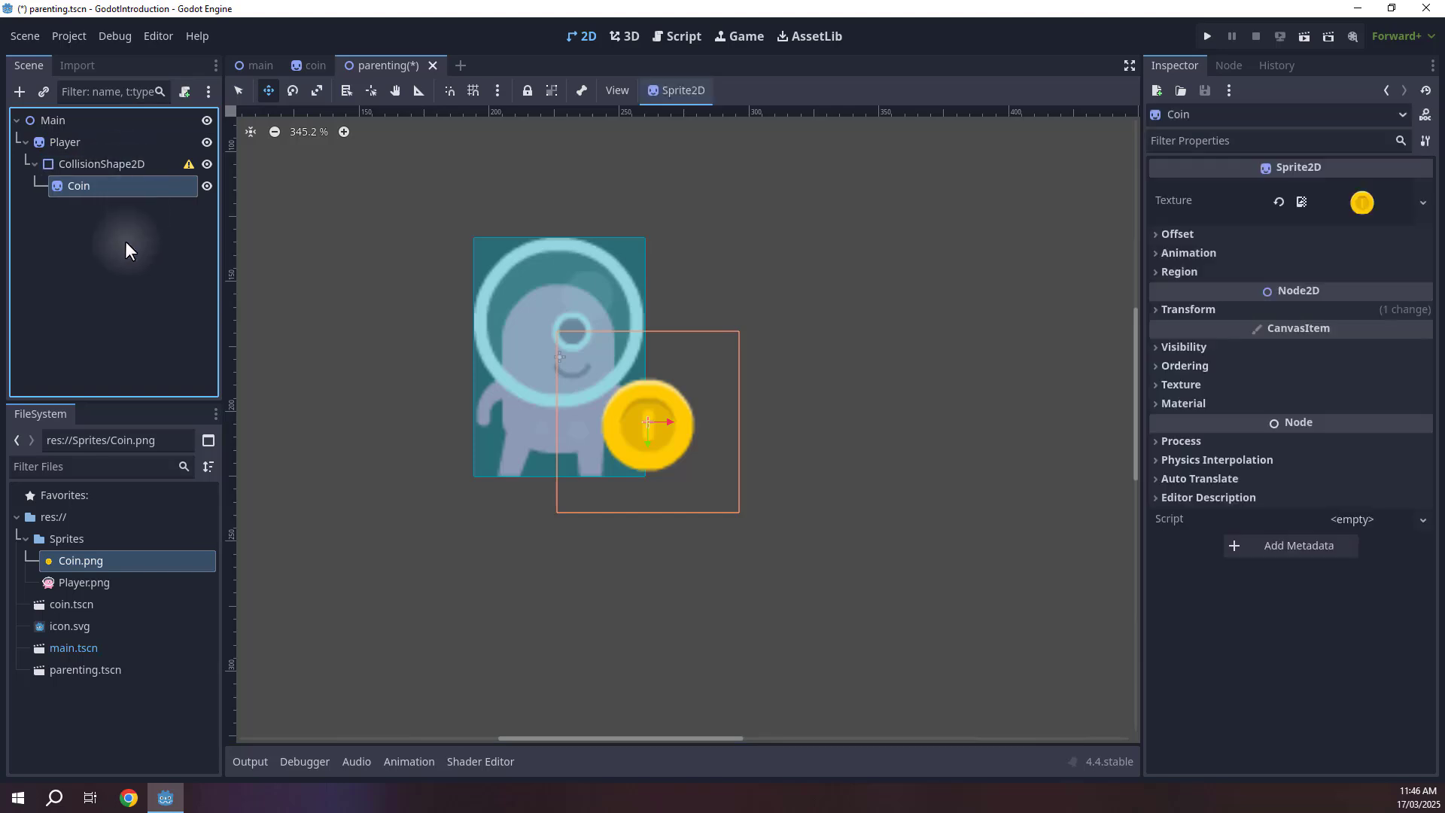
pyautogui.click(79, 162)
pyautogui.moveTo(584, 341); pyautogui.dragTo(632, 367)
pyautogui.hotkey('ctrl', 'z')
# Return the Coin to be a direct child of Player and save the parenting scene.
pyautogui.moveTo(91, 187); pyautogui.dragTo(78, 143)
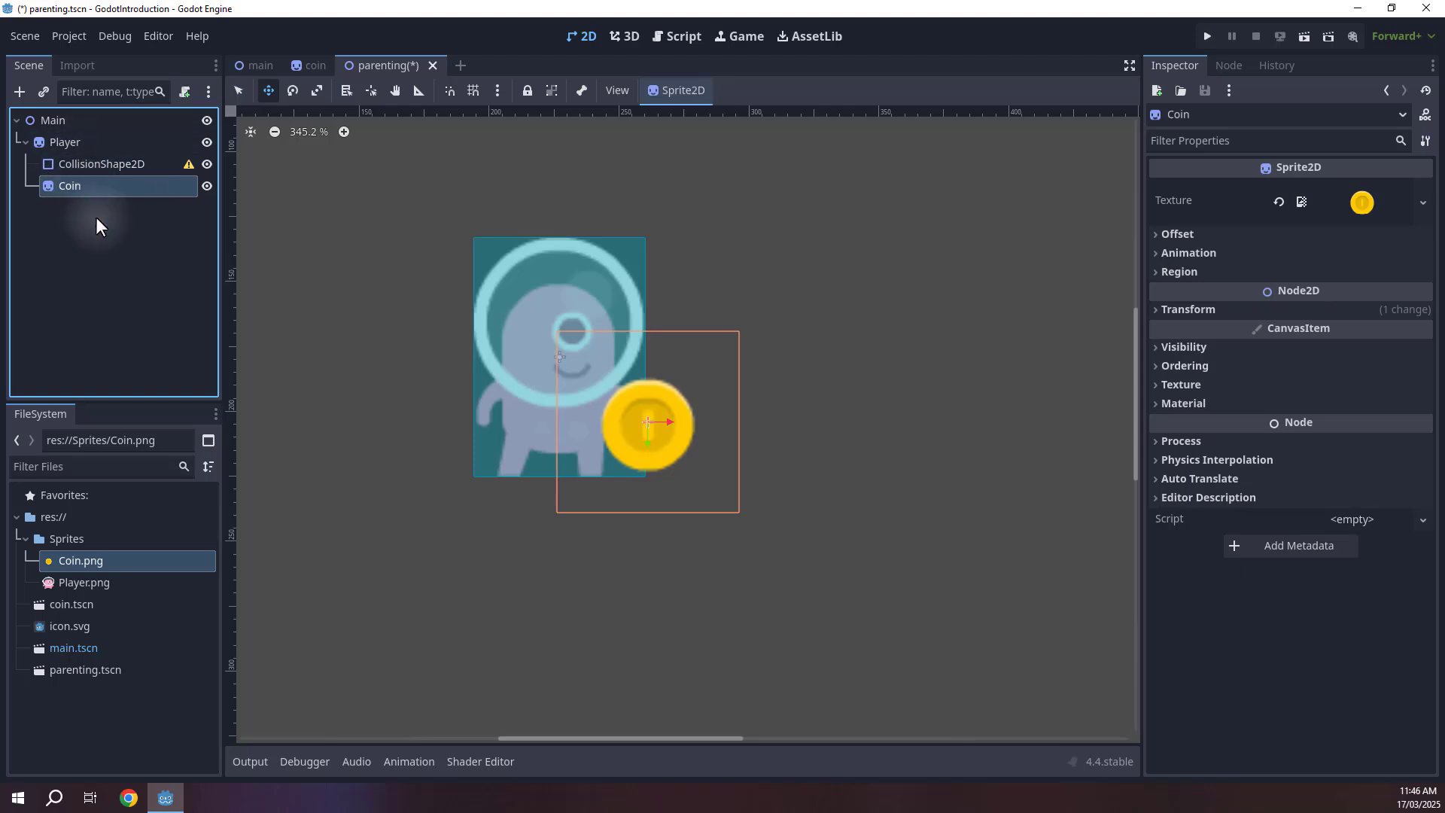
pyautogui.hotkey('ctrl', 's')
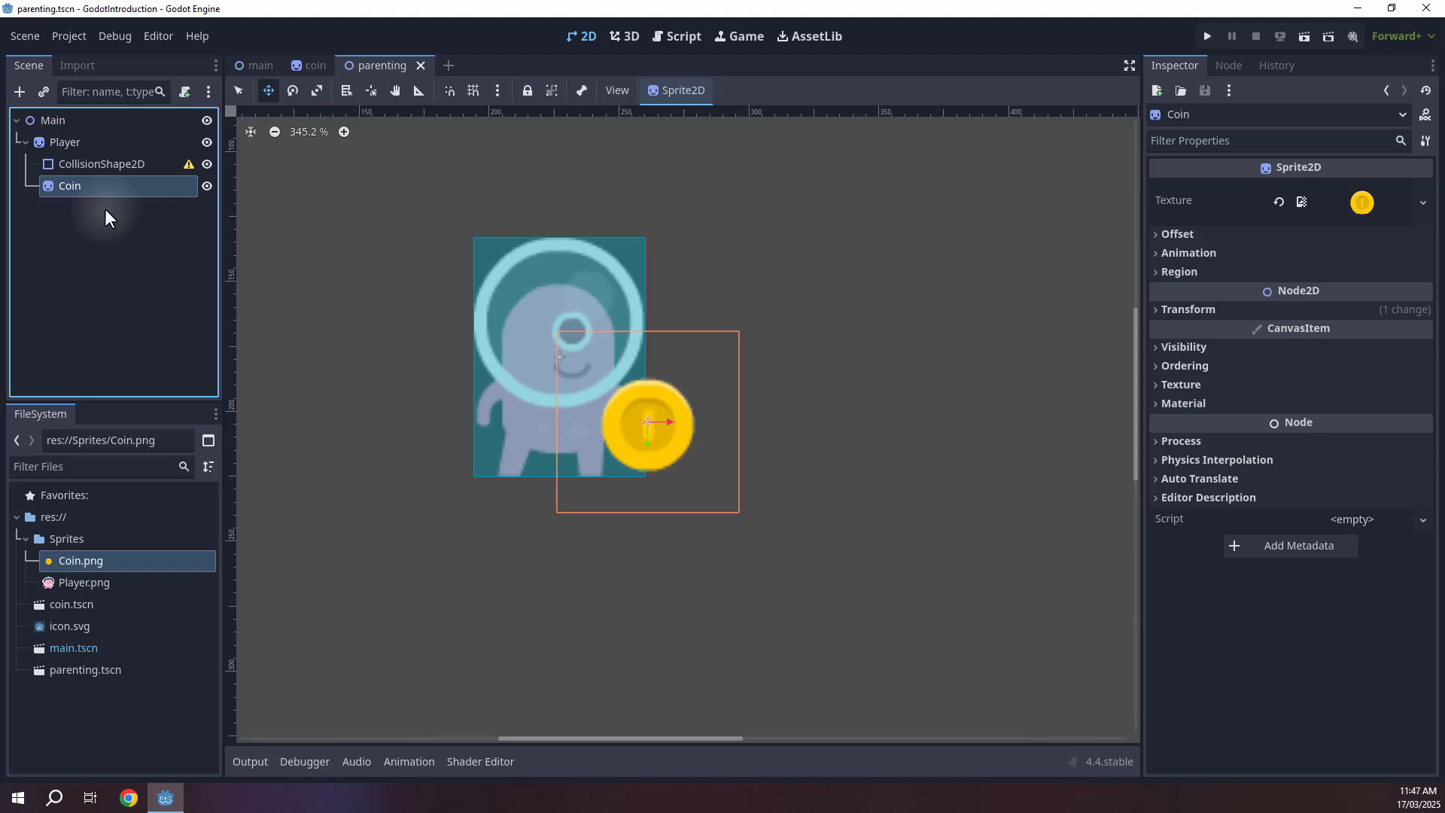
# Rotate the Player so its child Coin rotates along, then undo both rotations and return to select mode.
pyautogui.click(64, 142)
pyautogui.press('e')
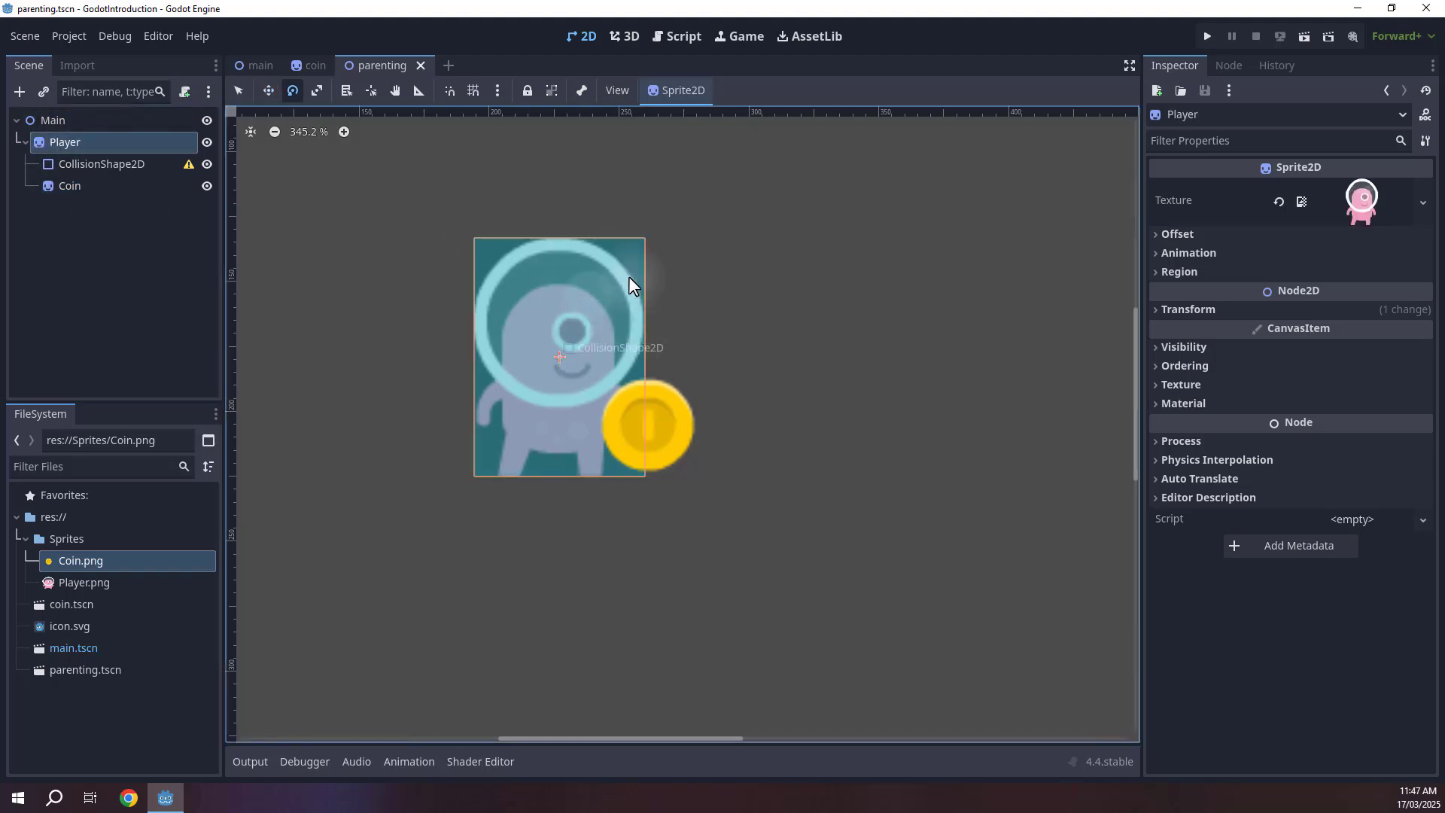
pyautogui.moveTo(630, 277); pyautogui.dragTo(531, 455)
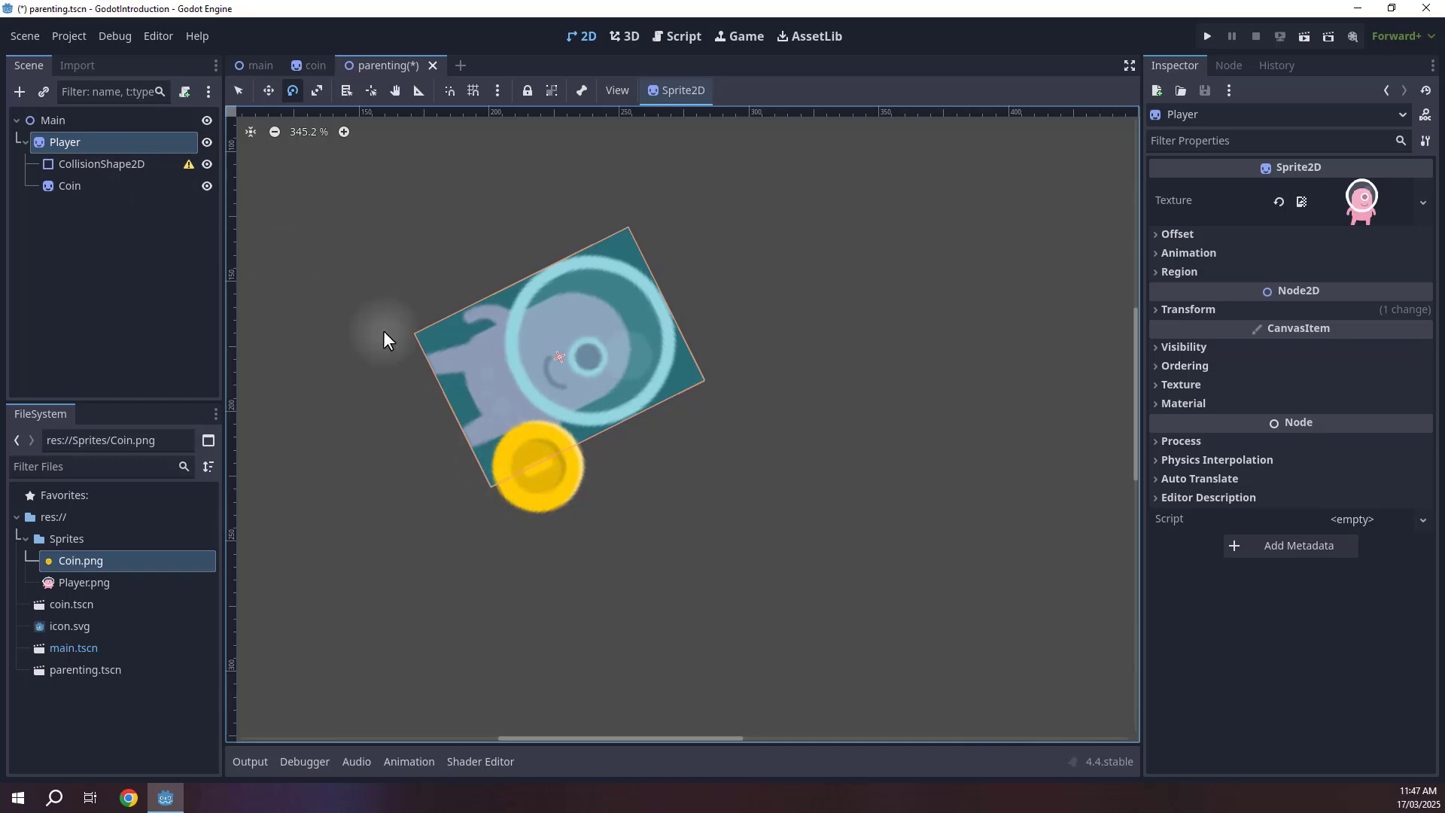
pyautogui.moveTo(665, 320); pyautogui.dragTo(651, 350)
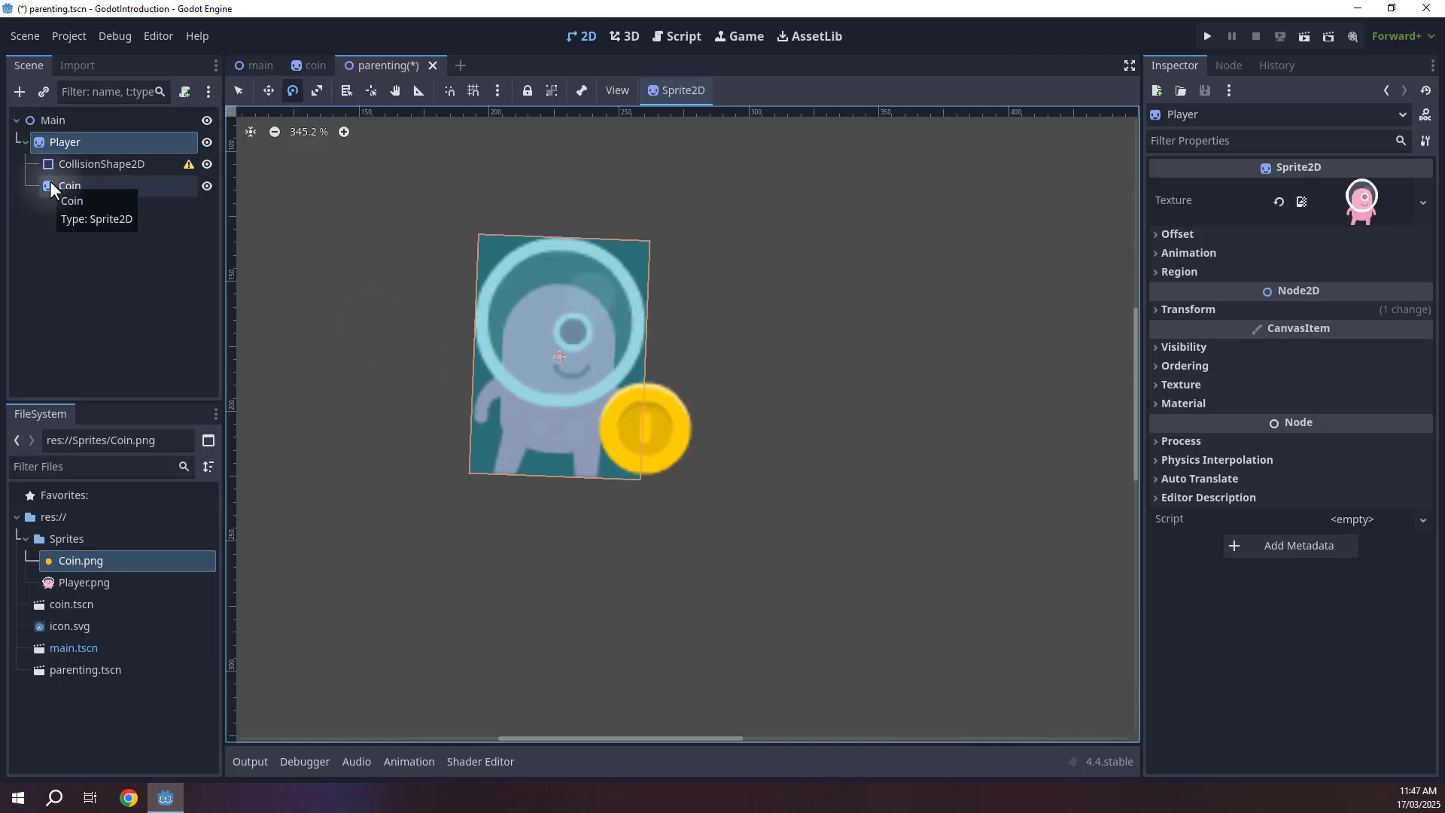
pyautogui.hotkey('ctrl', 'z')
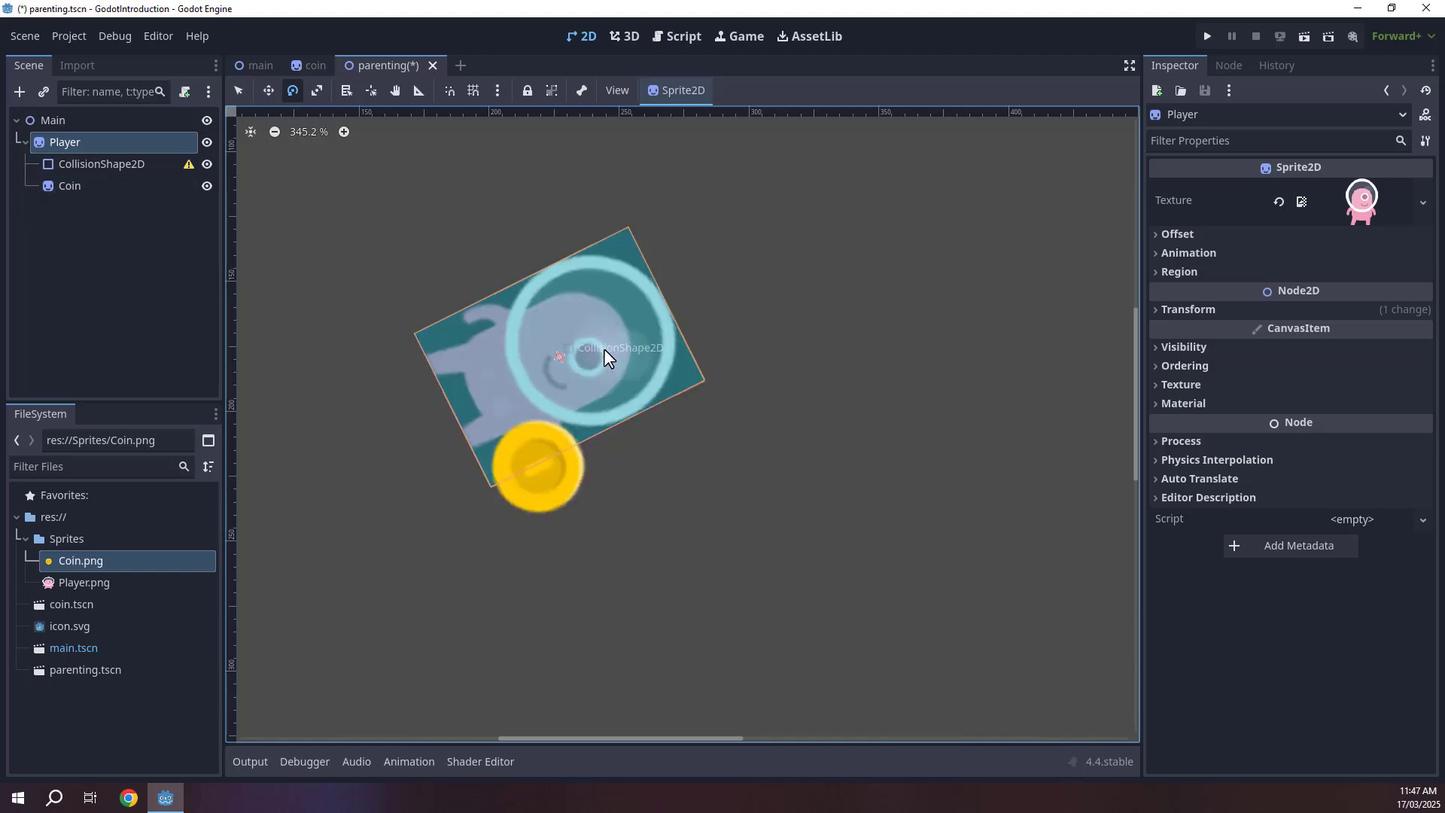
pyautogui.hotkey('ctrl', 'z')
pyautogui.press('w')
pyautogui.press('q')
pyautogui.click(770, 345)
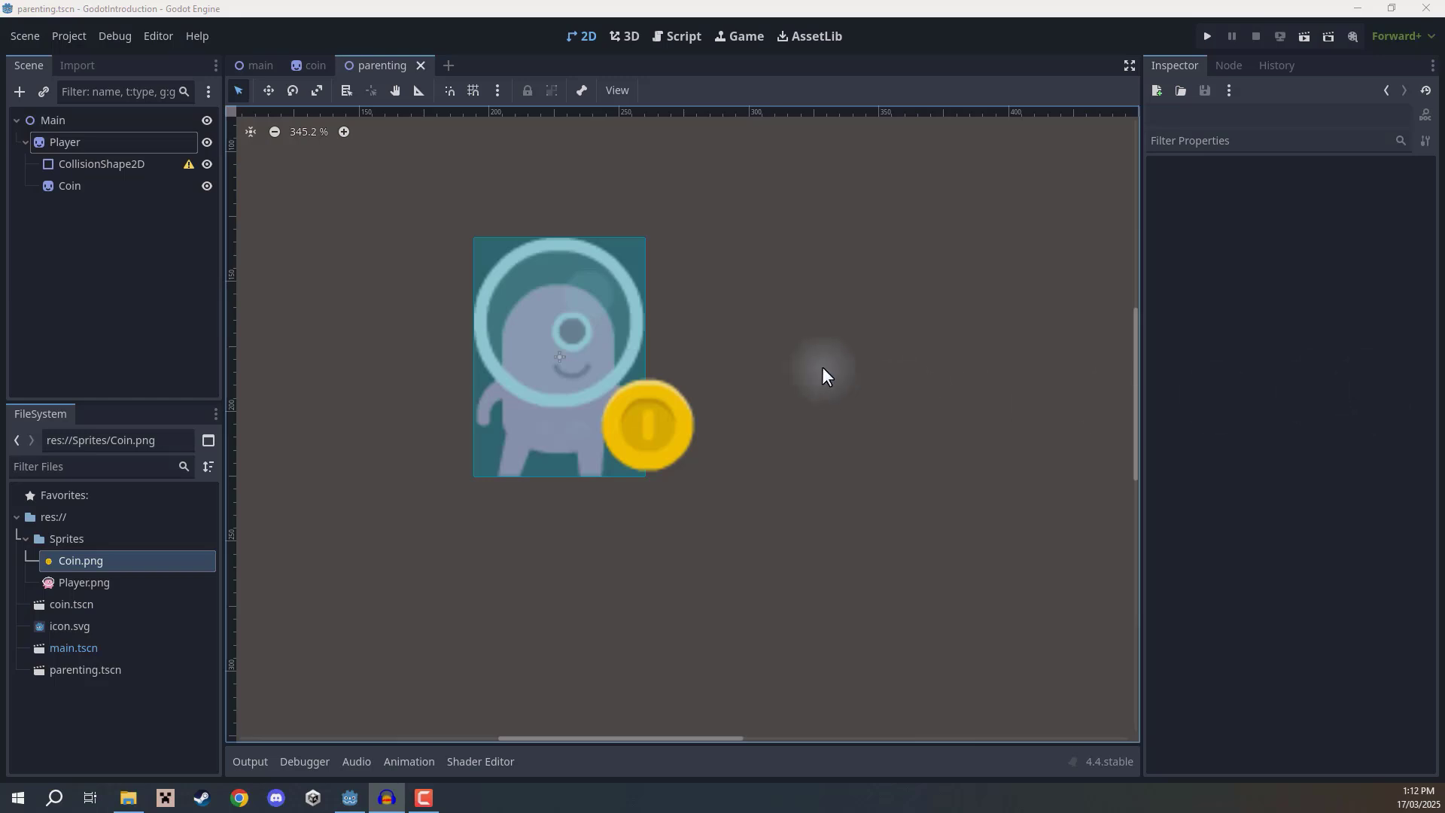
# Create a new scene with a 3D Scene root node.
pyautogui.scroll(-5, 822, 367)
pyautogui.scroll(2, 455, 284)
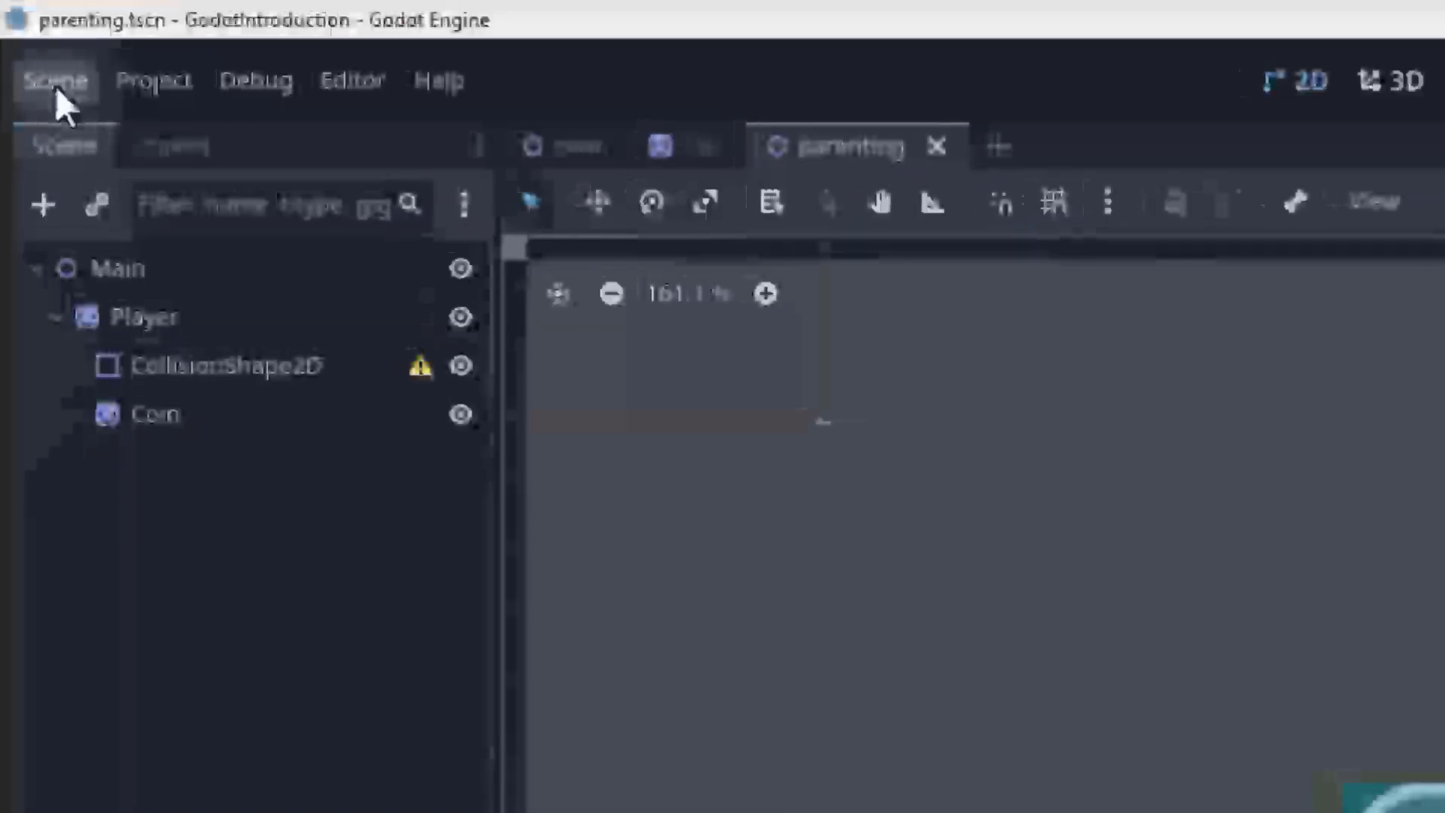
pyautogui.click(57, 89)
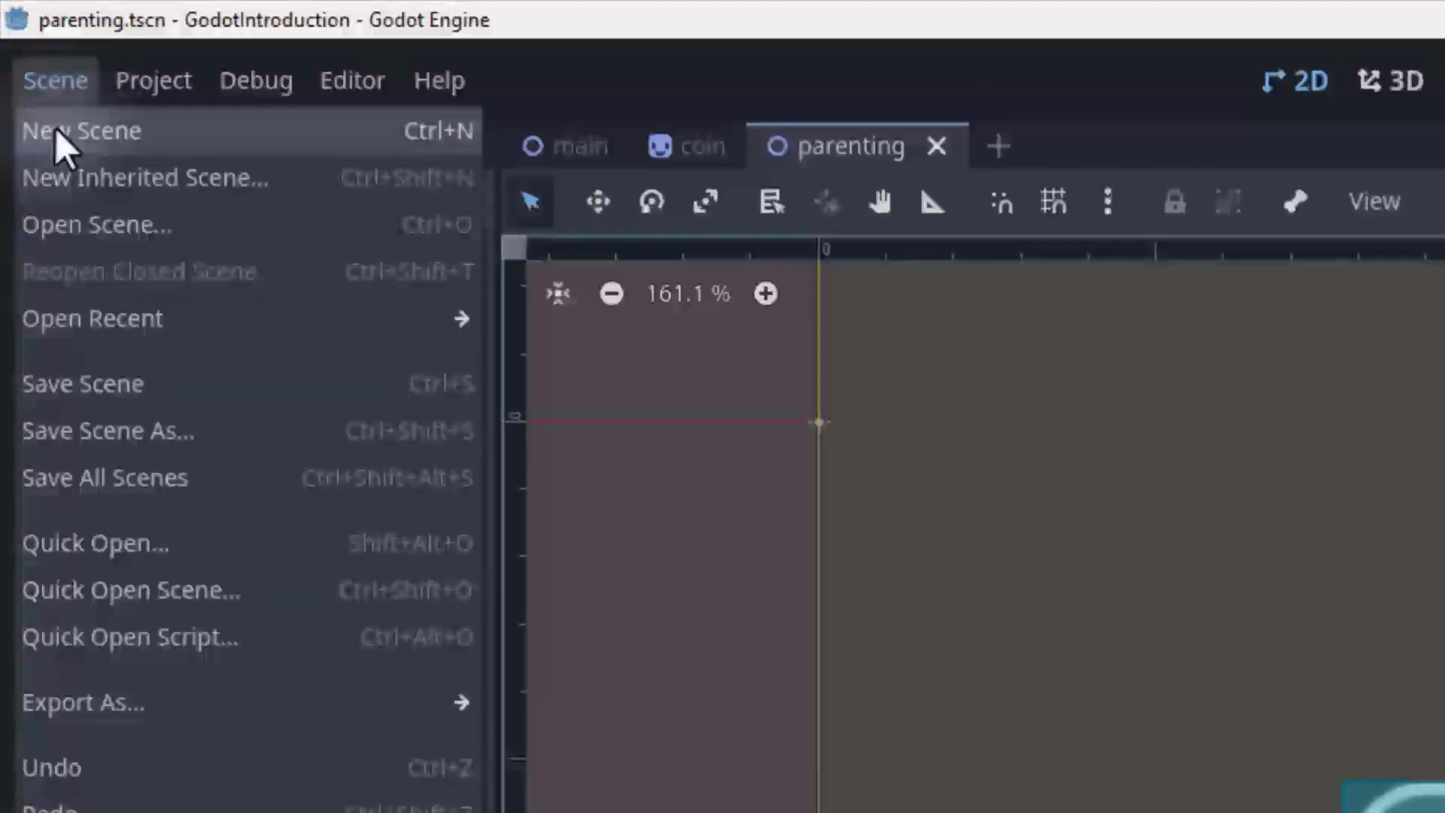
pyautogui.click(56, 132)
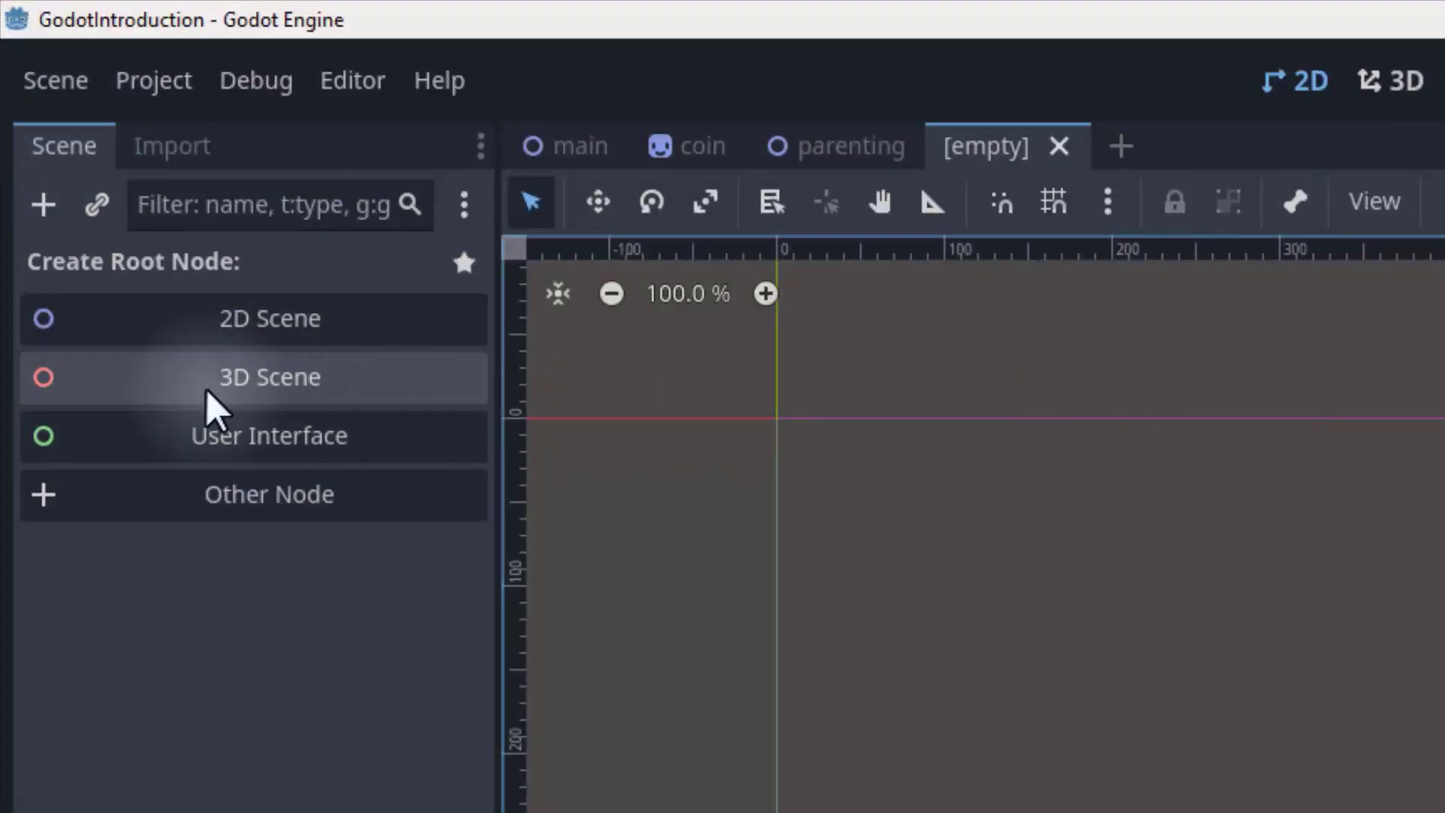
pyautogui.click(235, 380)
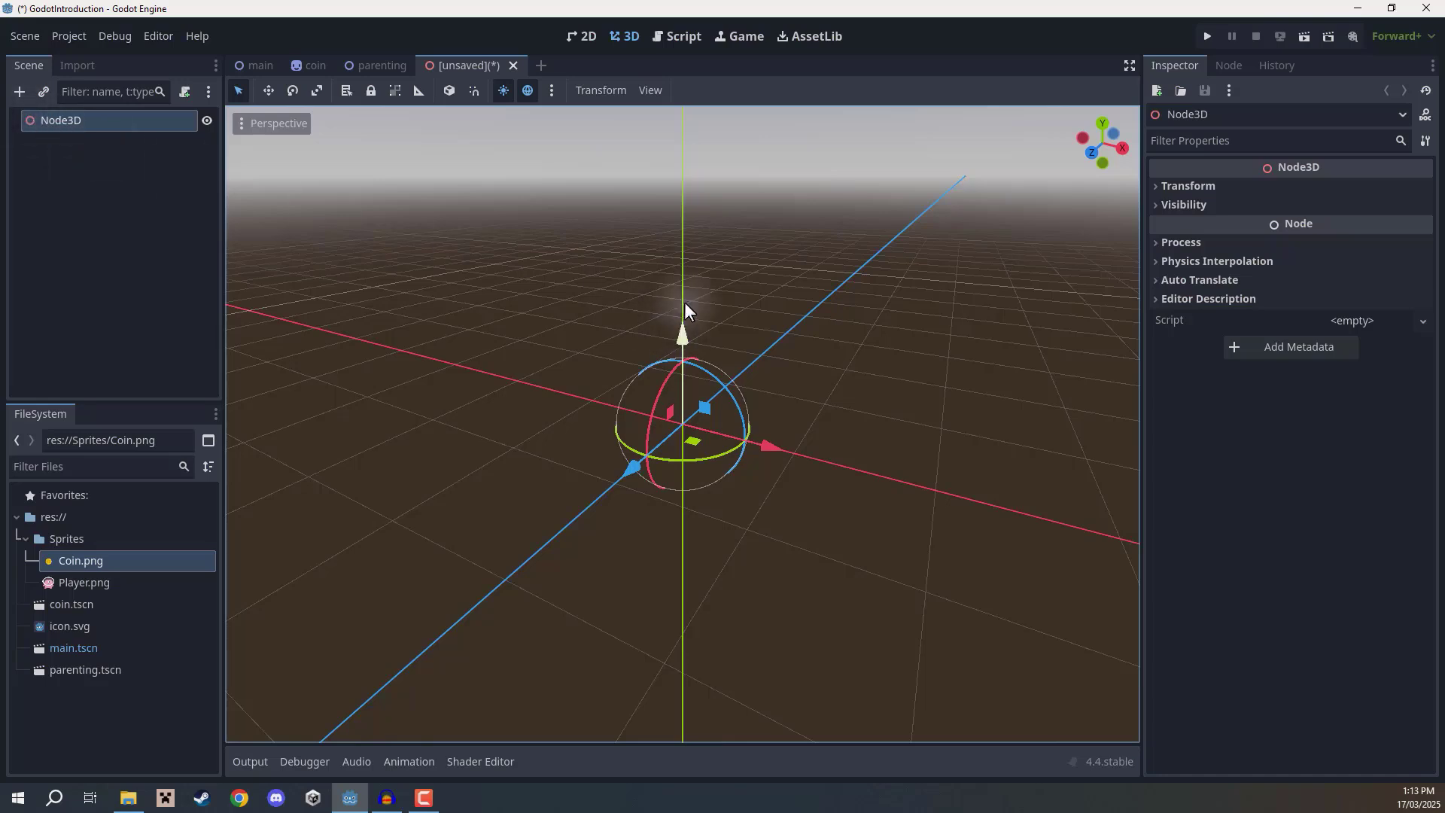
# Save the new 3D scene as 3d_test.
pyautogui.click(630, 37)
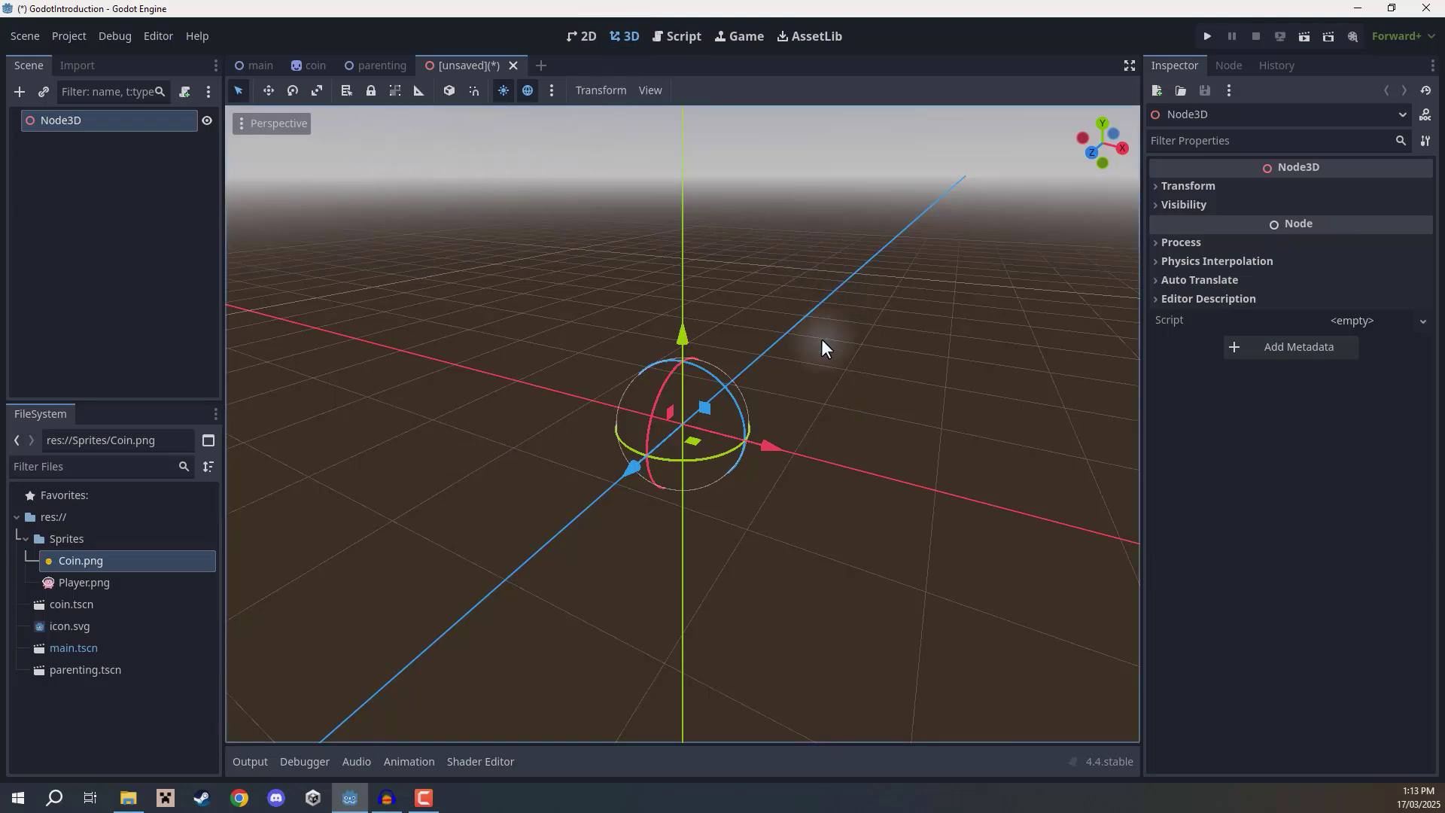
pyautogui.moveTo(808, 304)
pyautogui.mouseDown(button='right')
pyautogui.moveTo(718, 395)
pyautogui.moveTo(715, 484)
pyautogui.moveTo(726, 388)
pyautogui.moveTo(745, 386)
pyautogui.moveTo(707, 380)
pyautogui.moveTo(729, 418)
pyautogui.moveTo(716, 349)
pyautogui.moveTo(724, 403)
pyautogui.moveTo(795, 304)
pyautogui.mouseUp(button='right')
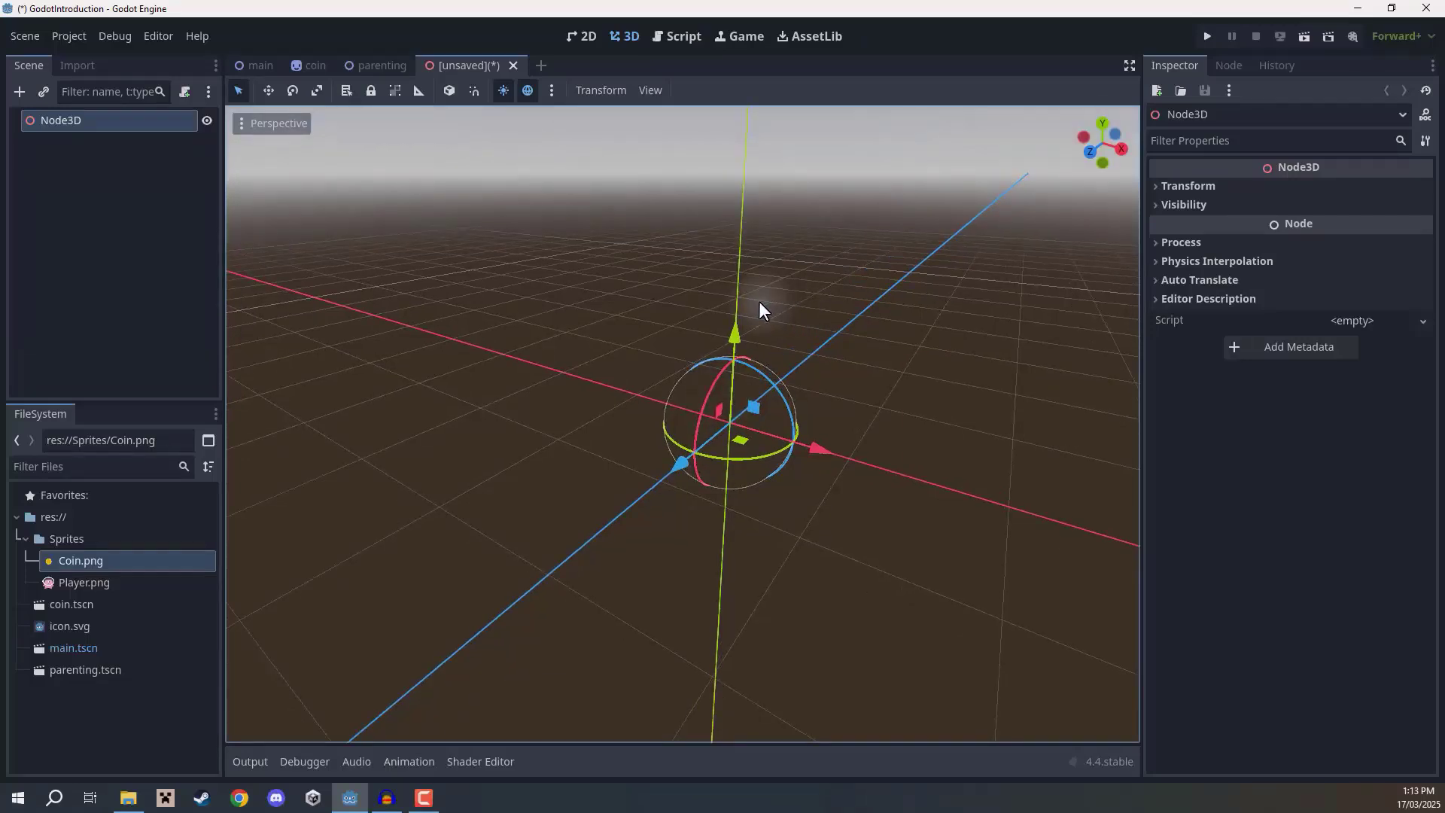
pyautogui.hotkey('ctrl', 's')
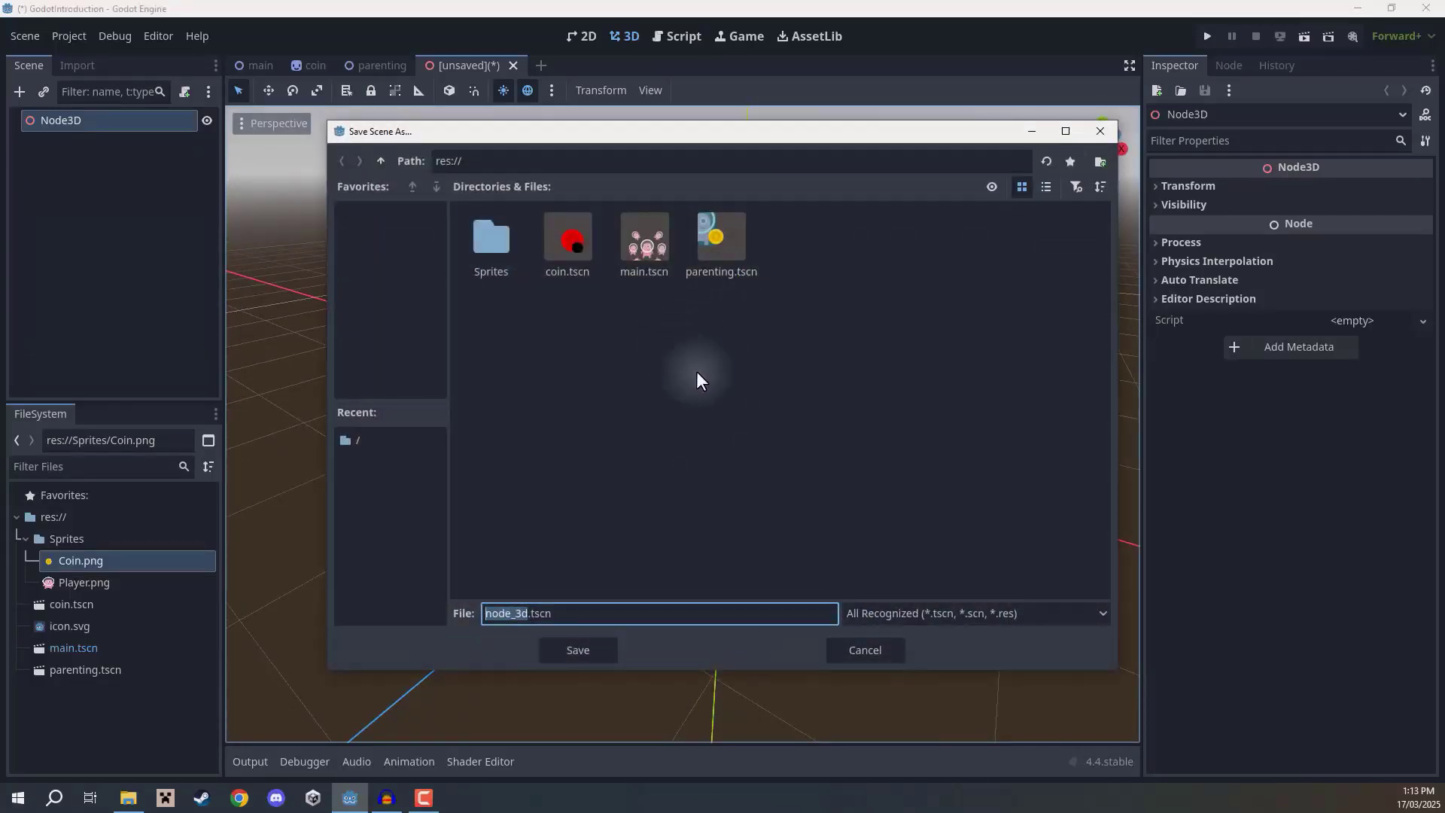
pyautogui.write('3d_test')
pyautogui.press('Return')
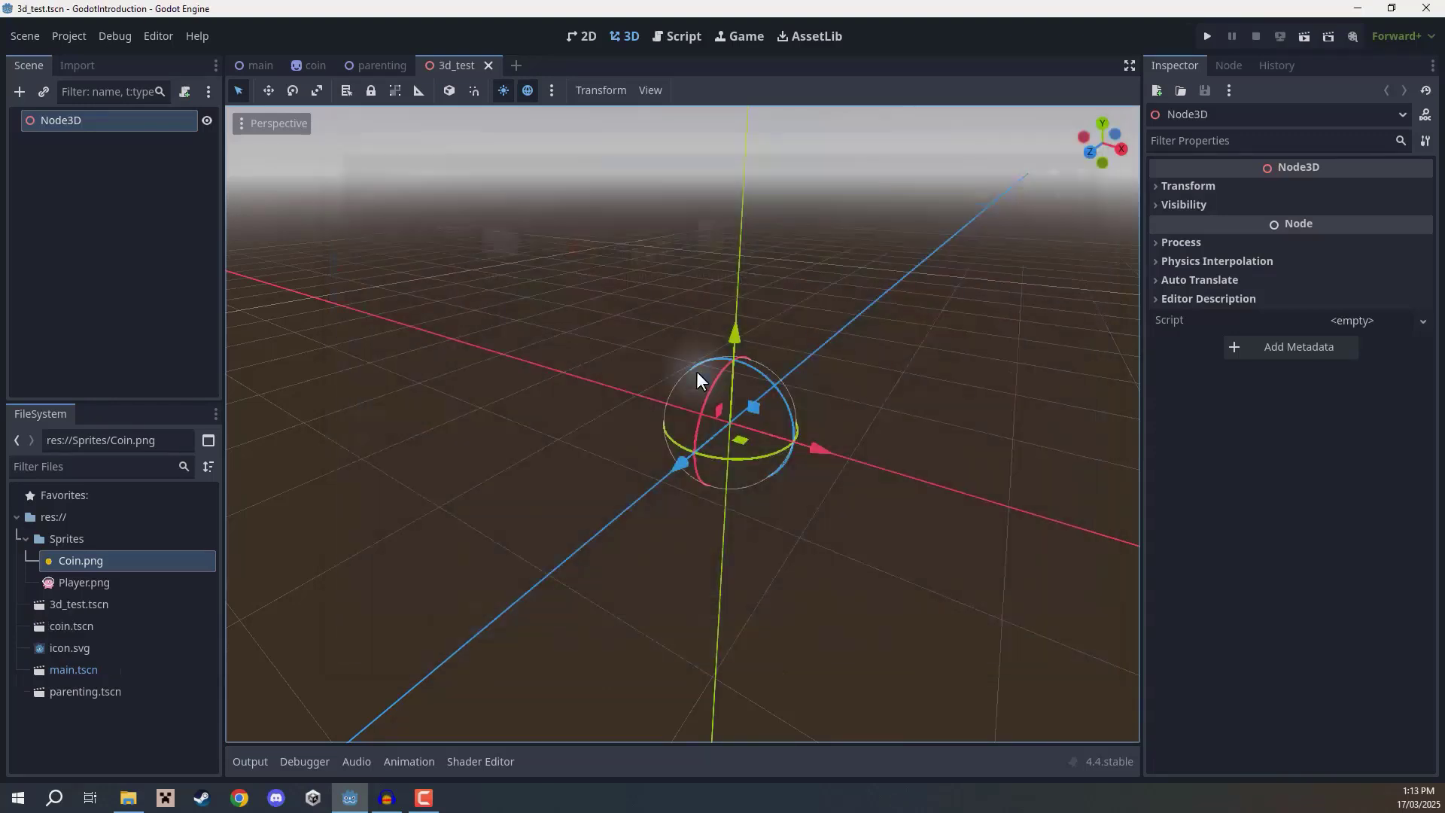
# Add a MeshInstance3D node to the 3D scene.
pyautogui.click(87, 308)
pyautogui.click(99, 121)
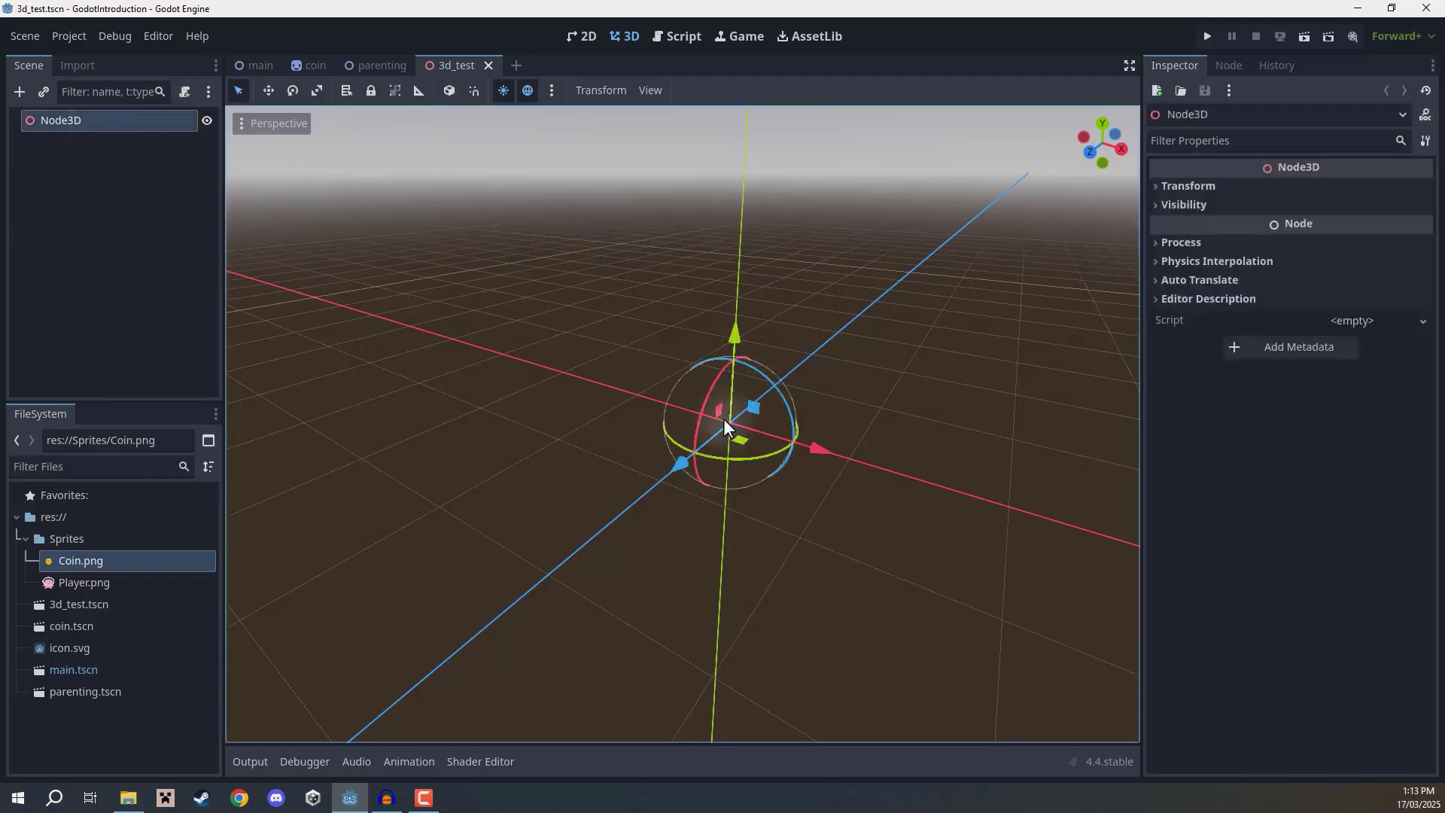
pyautogui.moveTo(730, 404); pyautogui.dragTo(845, 370, button='middle')
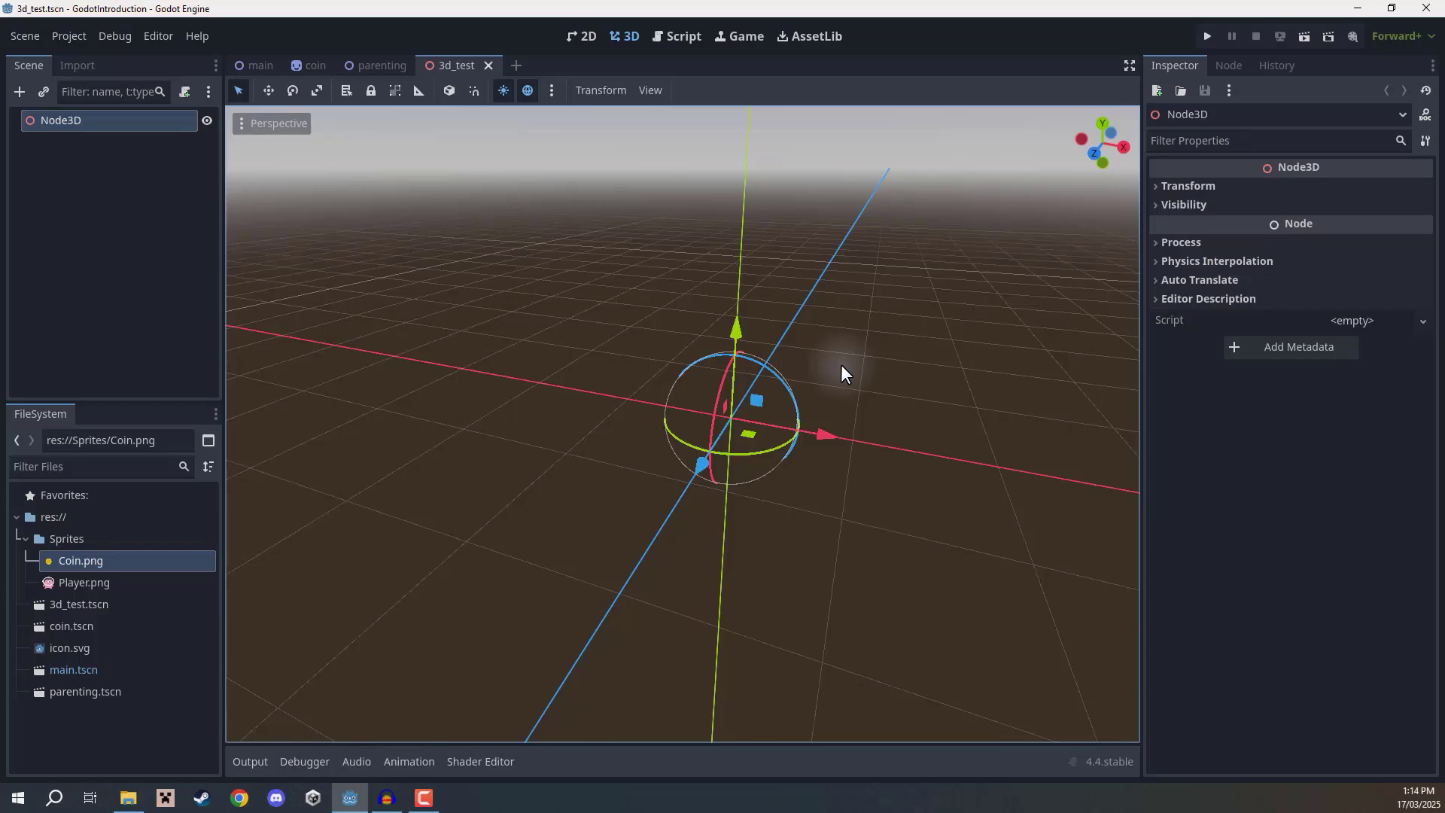
pyautogui.click(55, 241)
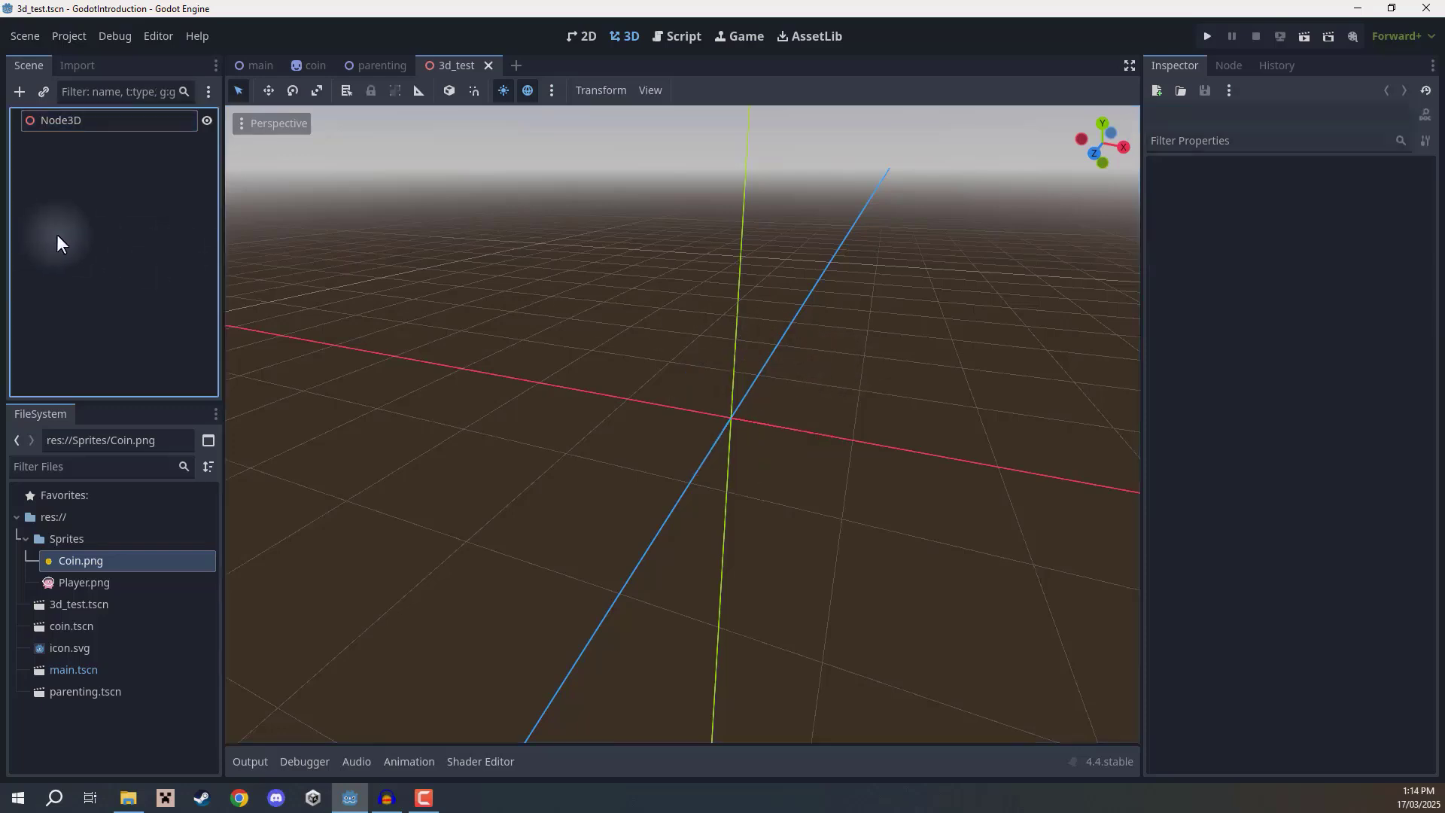
pyautogui.click(16, 97)
pyautogui.press('BackSpace')
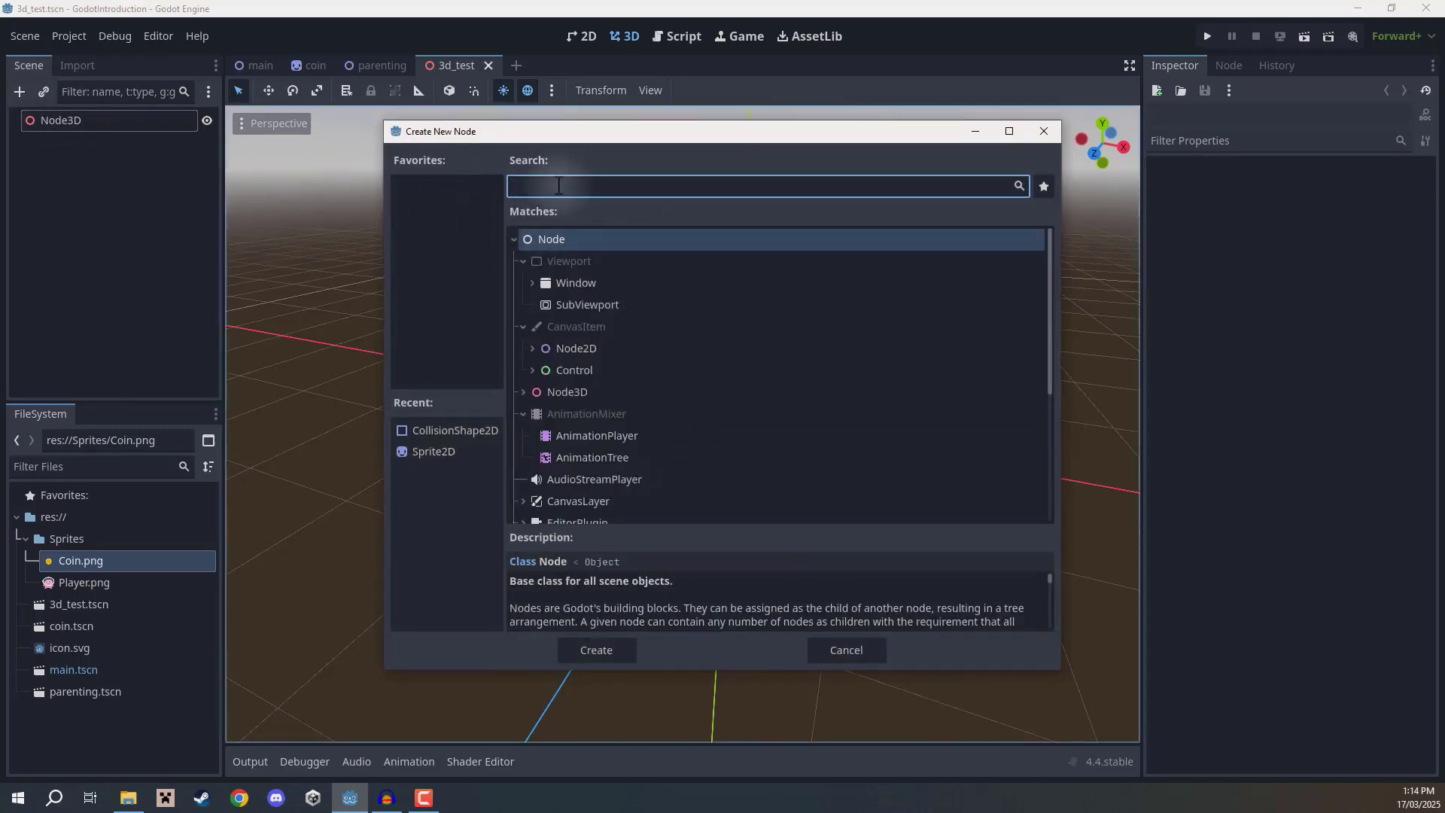
pyautogui.write('meshinstance3d')
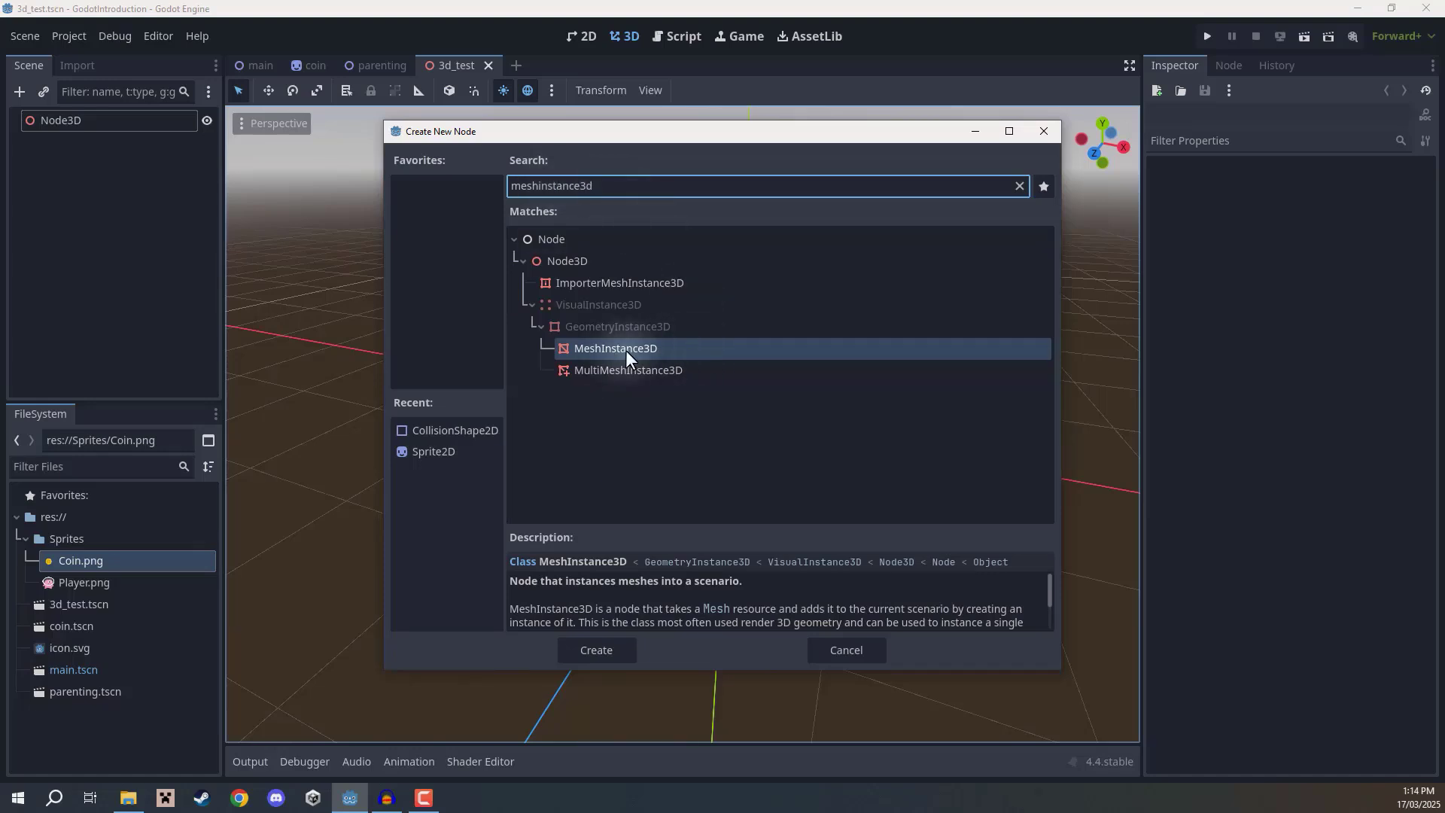
pyautogui.click(596, 650)
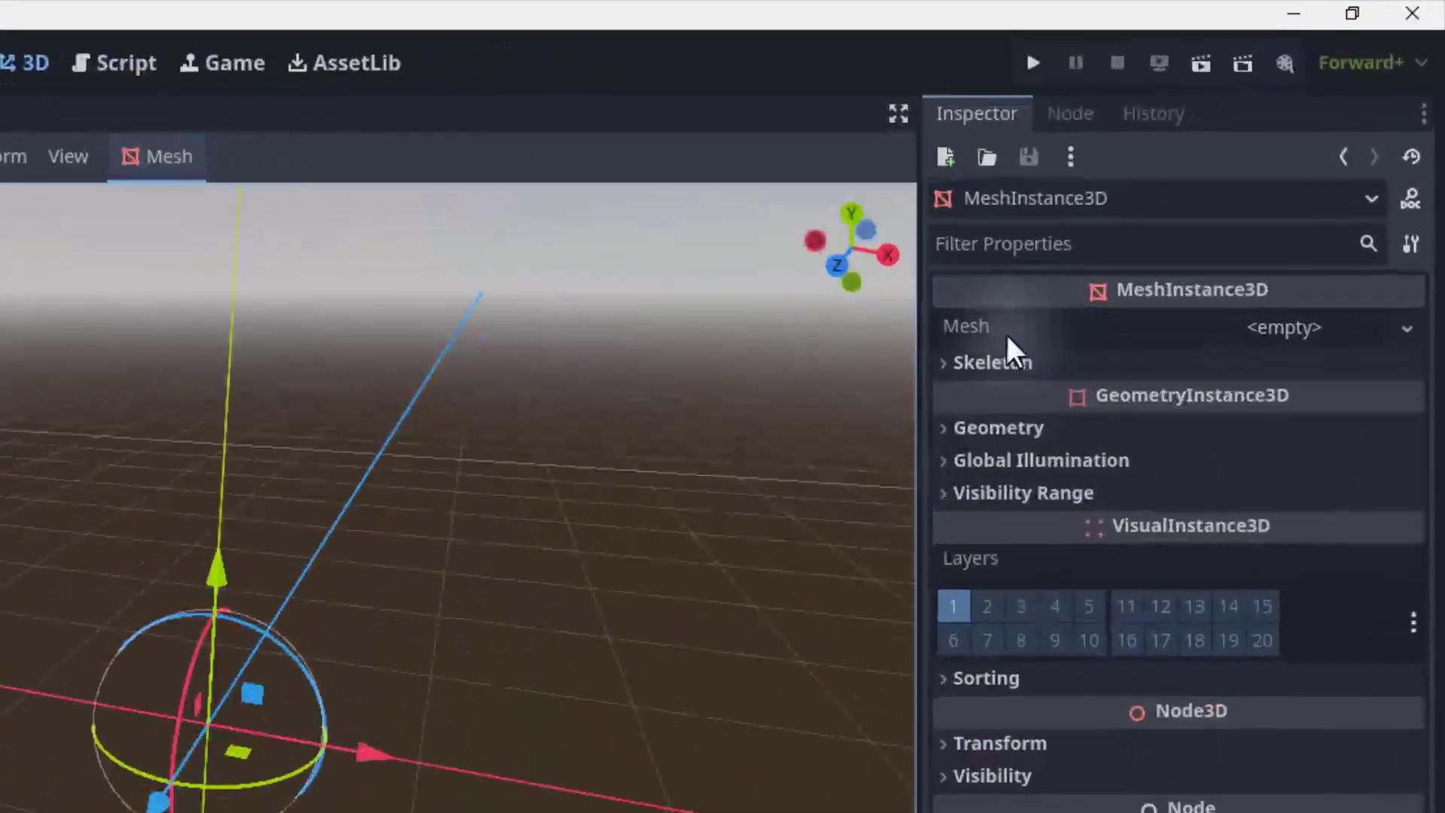
# Assign a new BoxMesh to the MeshInstance3D's Mesh property.
pyautogui.click(978, 332)
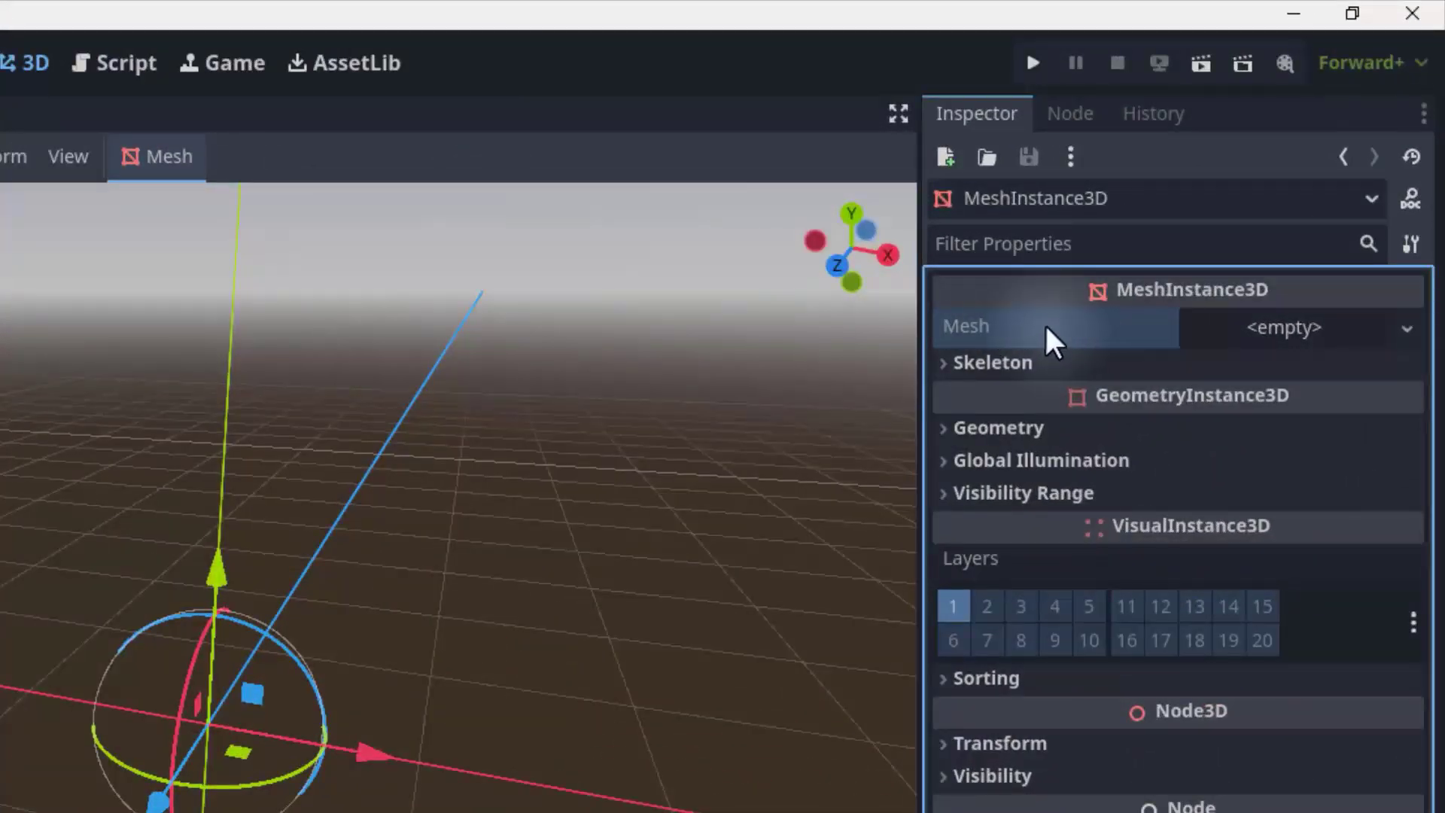
pyautogui.click(1405, 332)
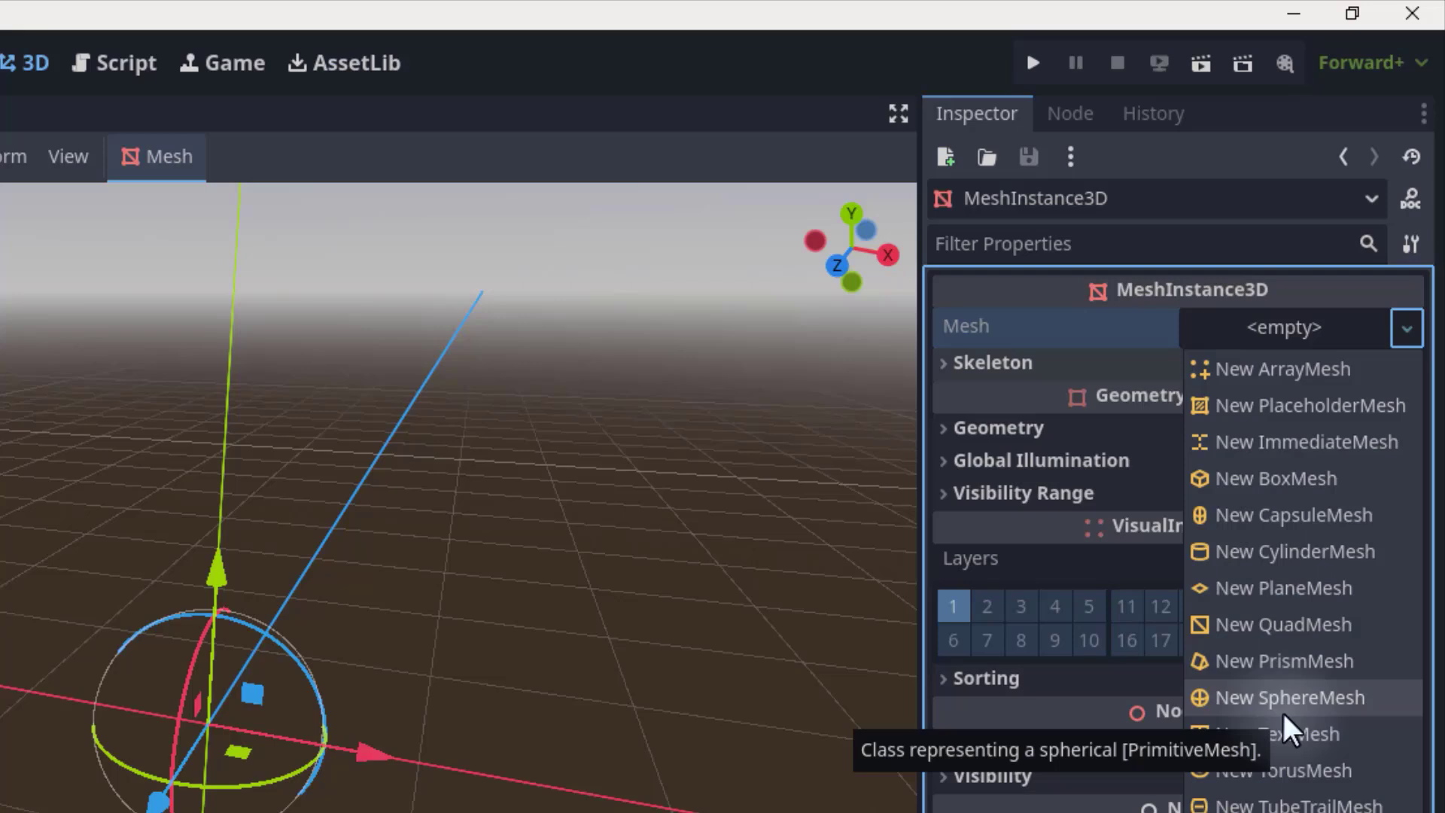
pyautogui.click(1281, 485)
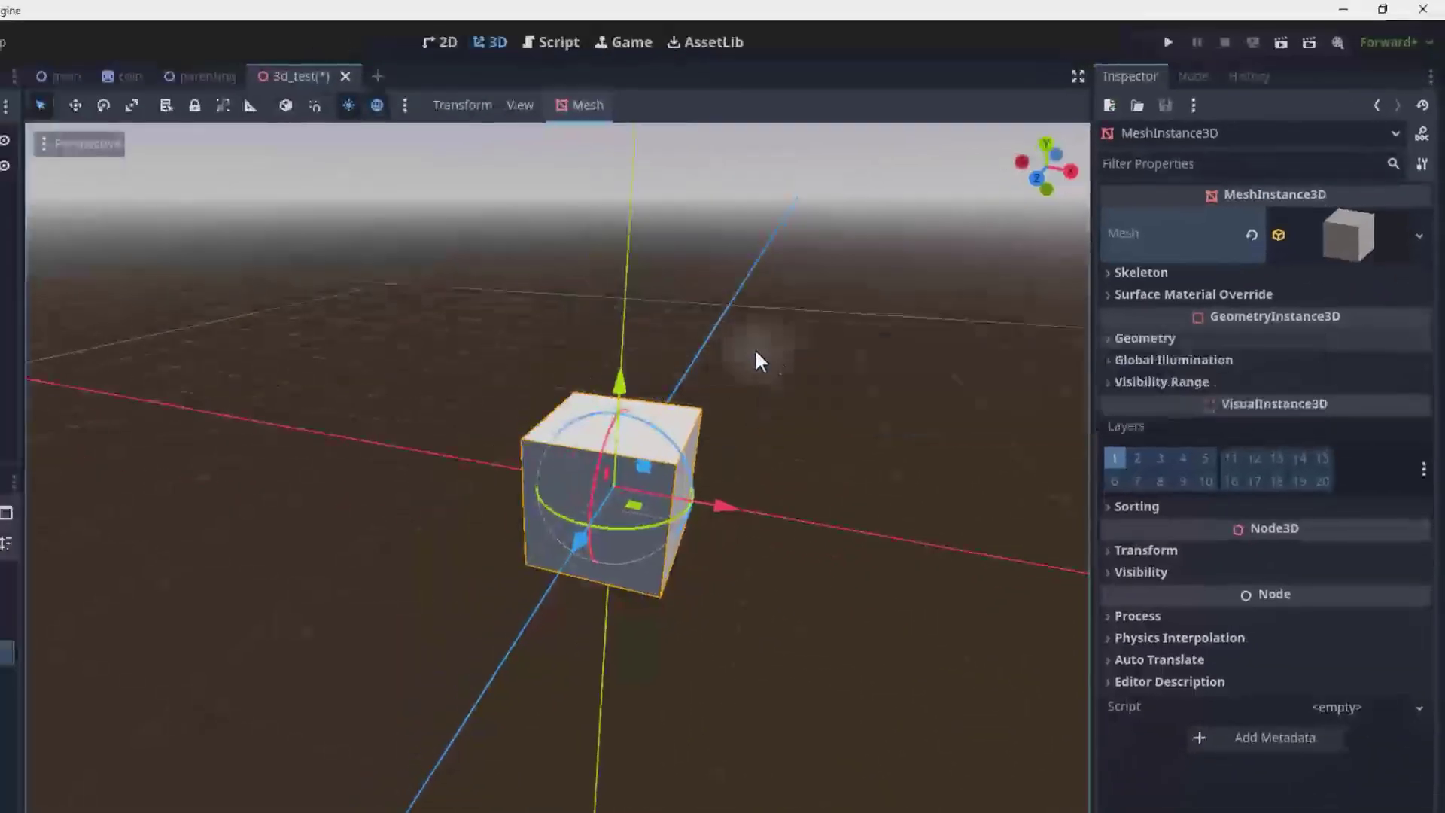
# Fly the viewport camera around the box and save the 3d_test scene.
pyautogui.moveTo(719, 368); pyautogui.dragTo(602, 319, button='right')
pyautogui.press('w')
pyautogui.press('s')
pyautogui.press('d')
pyautogui.moveTo(606, 463)
pyautogui.mouseDown(button='right')
pyautogui.moveTo(550, 459)
pyautogui.moveTo(613, 470)
pyautogui.moveTo(609, 485)
pyautogui.moveTo(599, 468)
pyautogui.moveTo(621, 457)
pyautogui.mouseUp(button='right')
pyautogui.press('w')
pyautogui.press('a')
pyautogui.press('e')
pyautogui.press('a')
pyautogui.press('s')
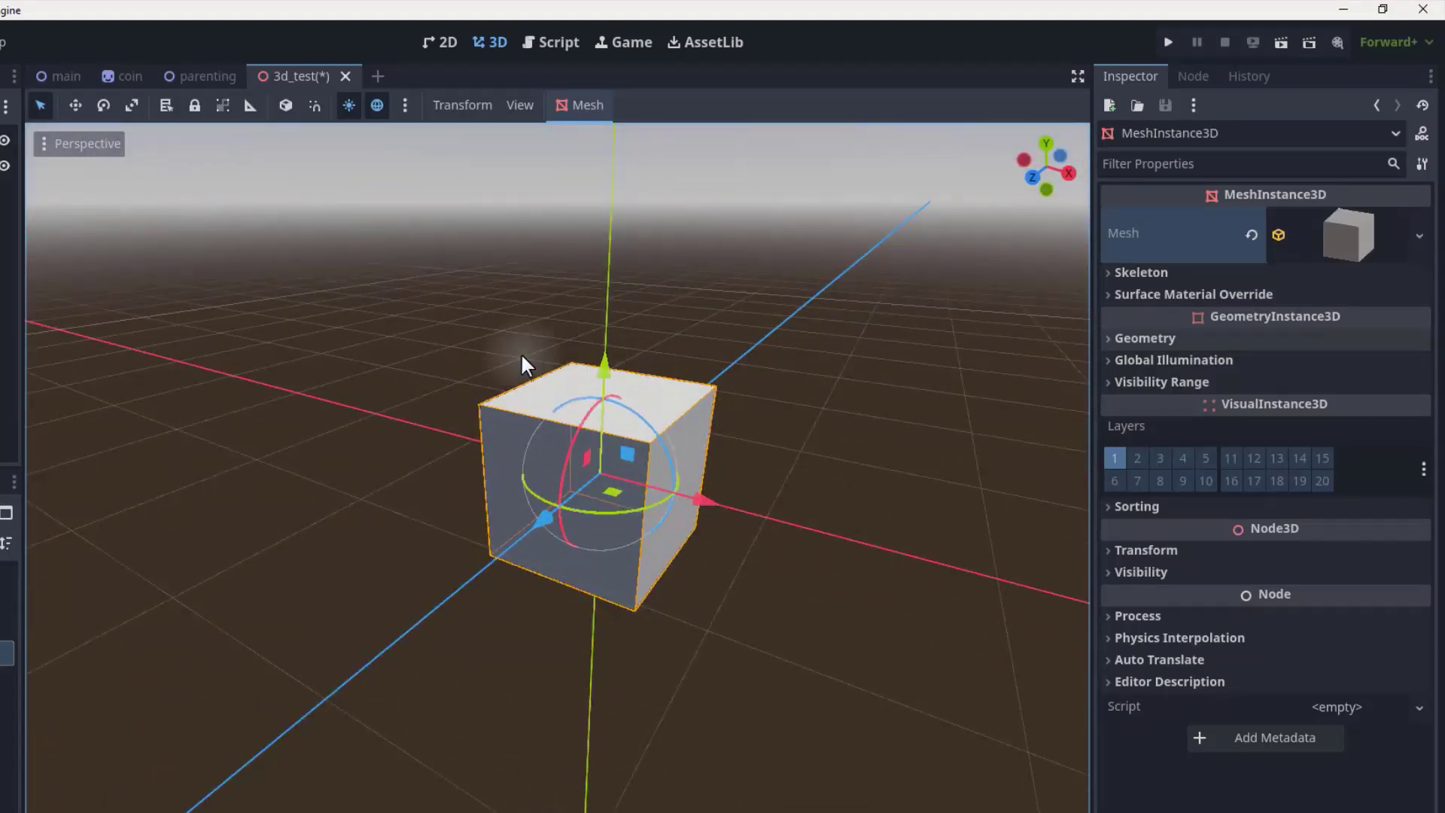
pyautogui.hotkey('ctrl', 's')
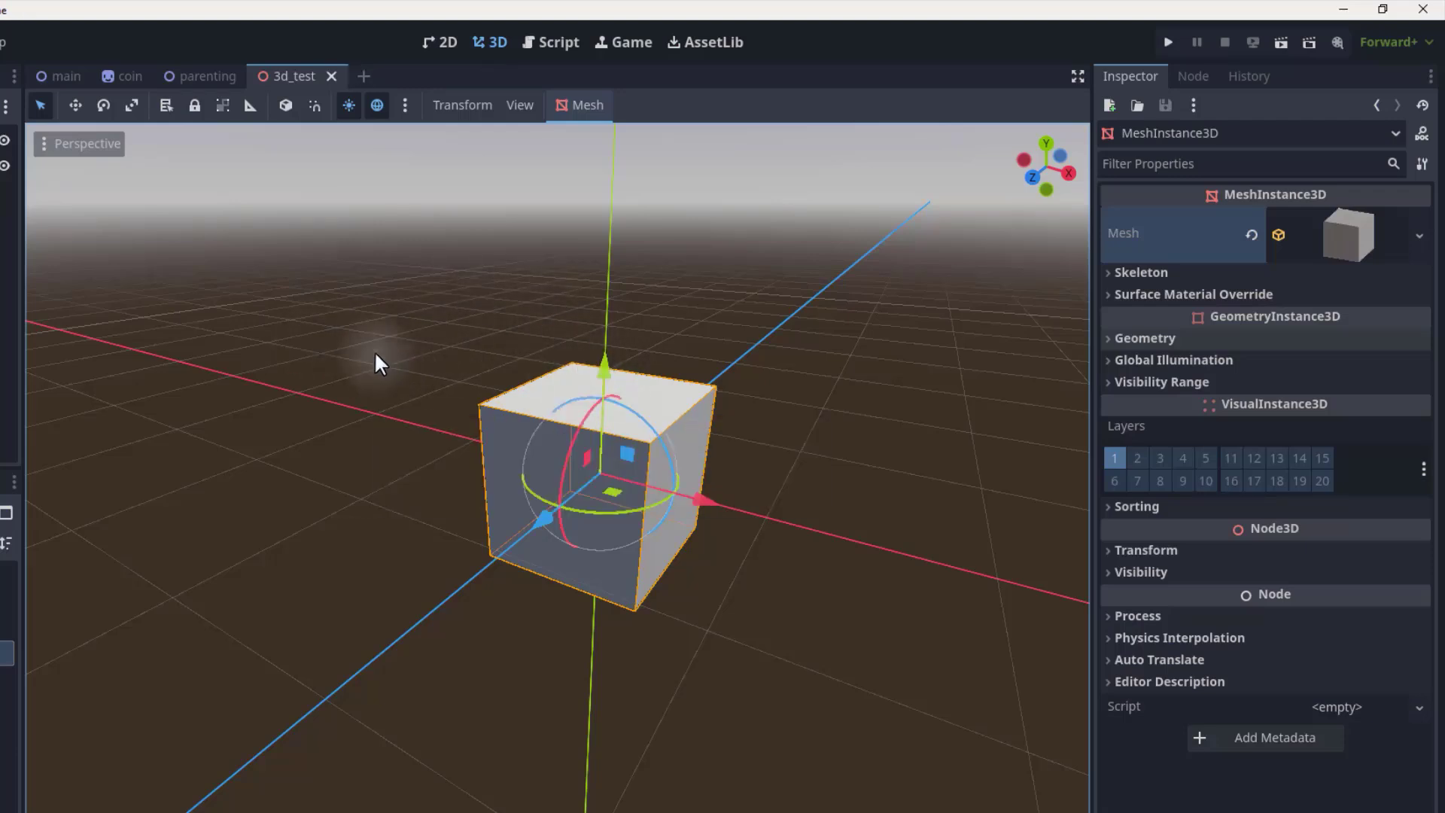
# Select the box with the Move tool and drag it along its X, Y and Z axes.
pyautogui.click(834, 402)
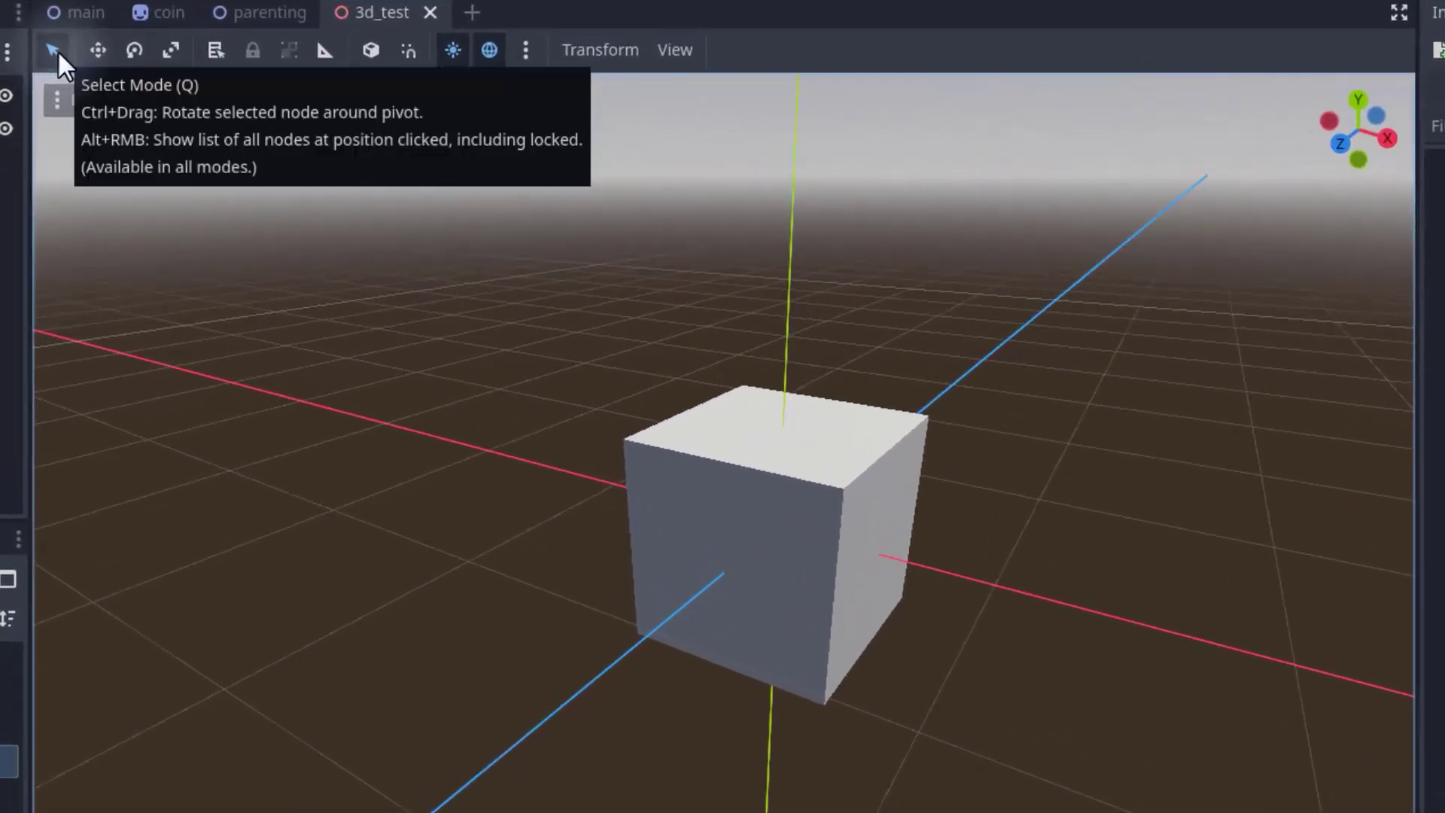
pyautogui.click(825, 458)
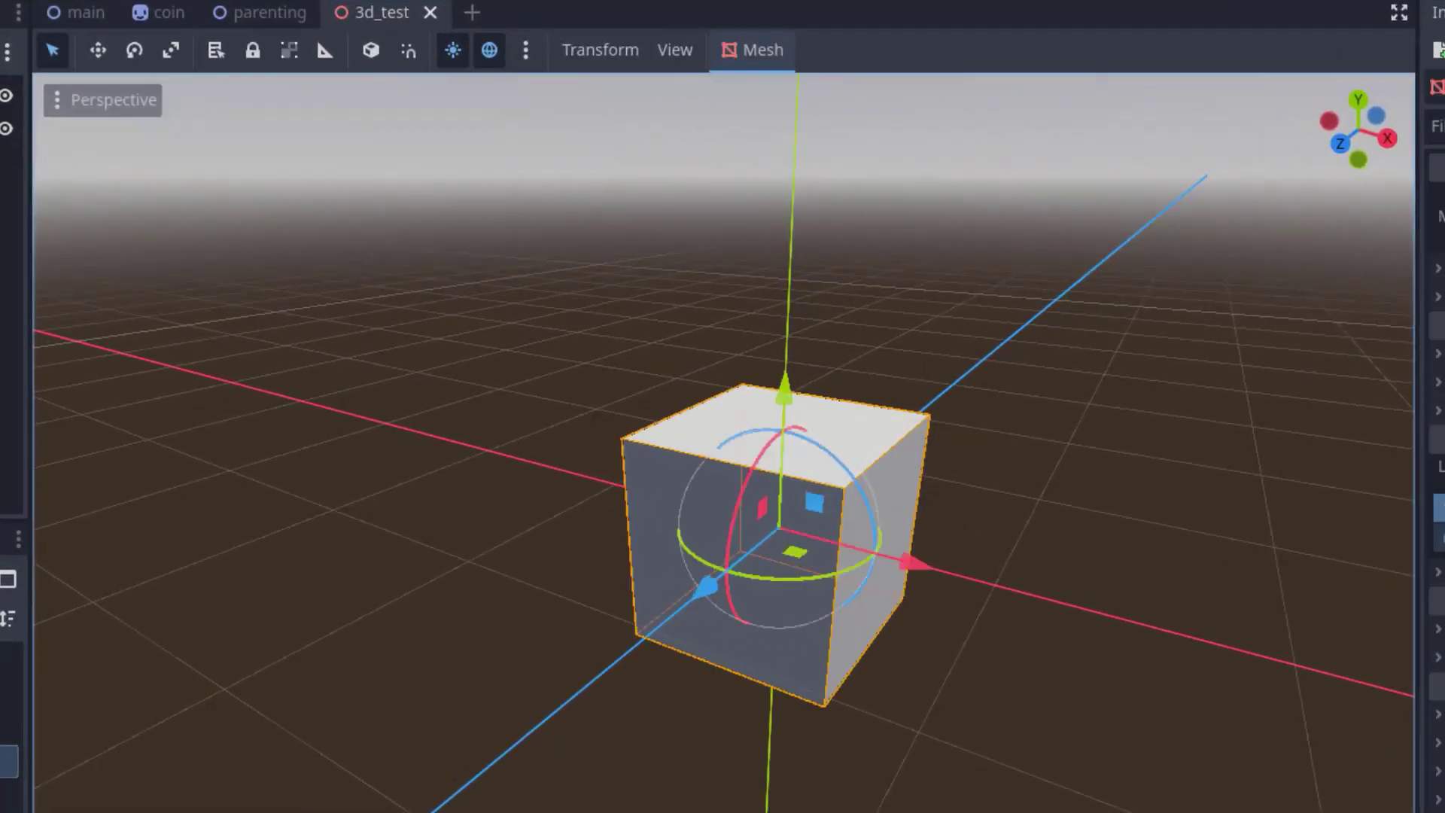
pyautogui.click(96, 53)
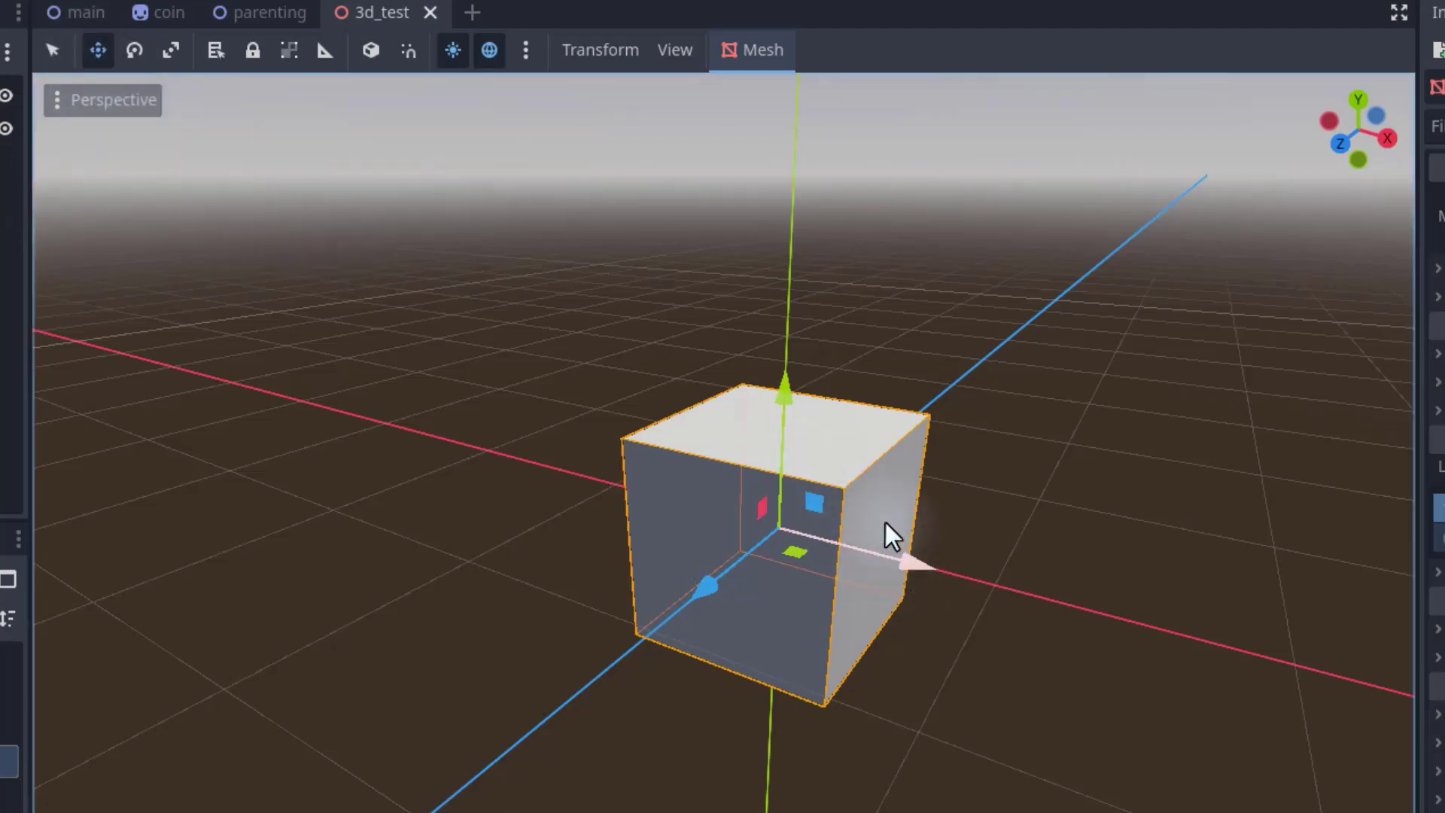
pyautogui.press('d')
pyautogui.press('s')
pyautogui.moveTo(883, 514); pyautogui.dragTo(847, 548, button='right')
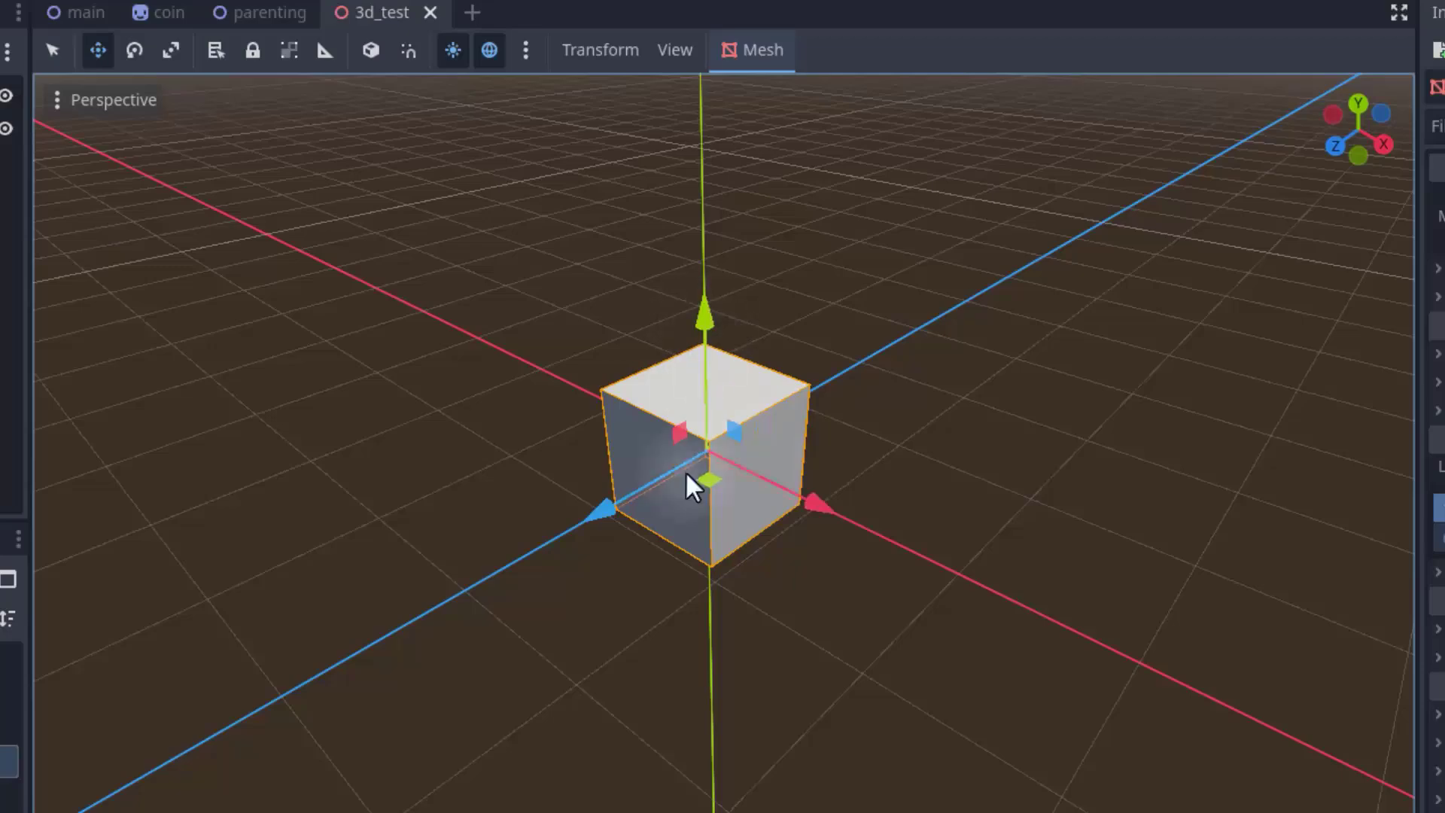
pyautogui.press('a')
pyautogui.moveTo(835, 425); pyautogui.dragTo(903, 392, button='right')
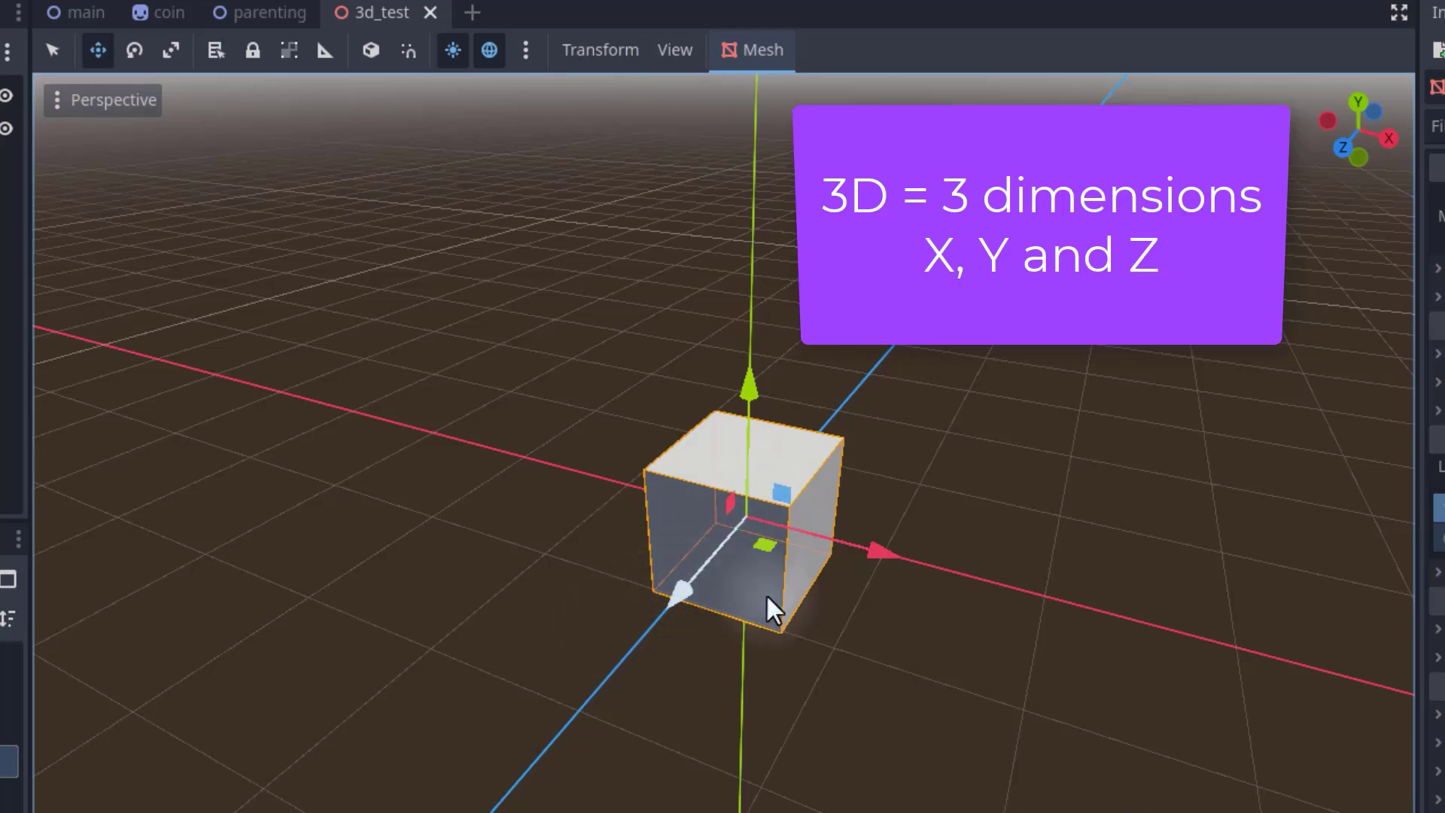
pyautogui.moveTo(877, 557); pyautogui.dragTo(1091, 595)
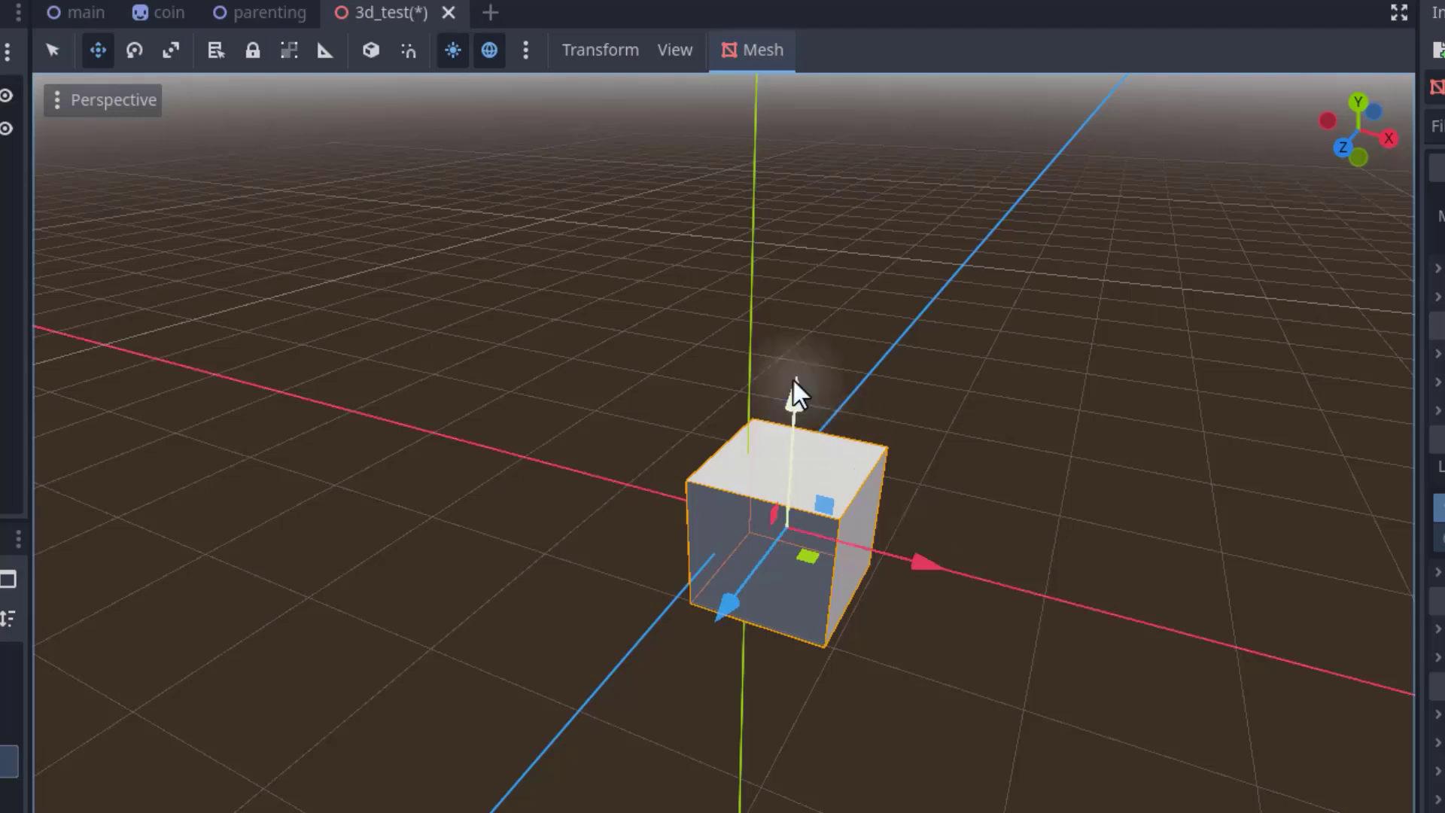
pyautogui.moveTo(796, 393); pyautogui.dragTo(799, 361)
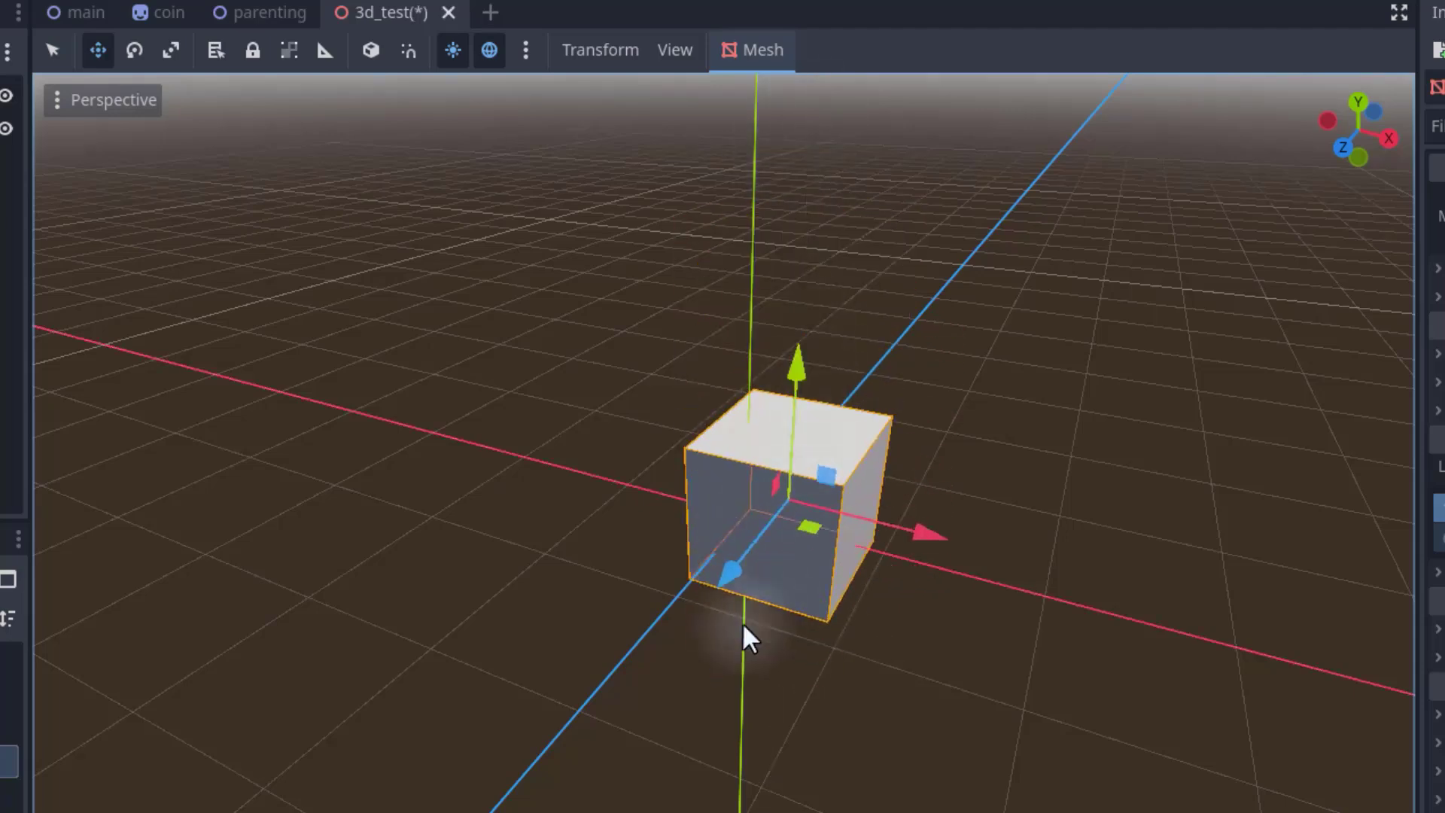
pyautogui.moveTo(734, 570)
pyautogui.mouseDown()
pyautogui.moveTo(554, 767)
pyautogui.moveTo(559, 711)
pyautogui.moveTo(820, 436)
pyautogui.moveTo(793, 548)
pyautogui.moveTo(742, 591)
pyautogui.mouseUp()
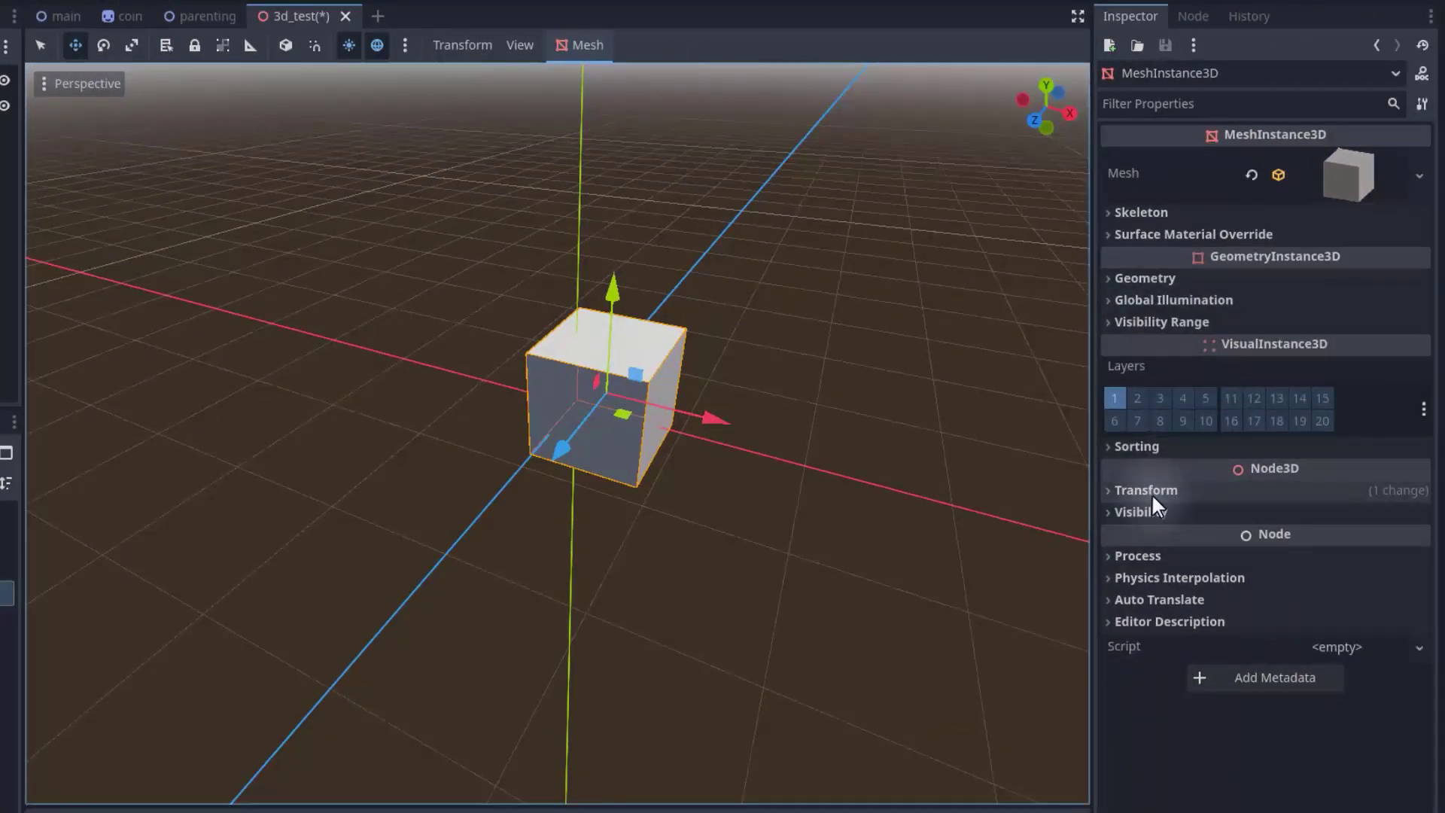
# Expand the box's Transform properties and drag the box along X to a position of about -0.91 m.
pyautogui.click(1151, 494)
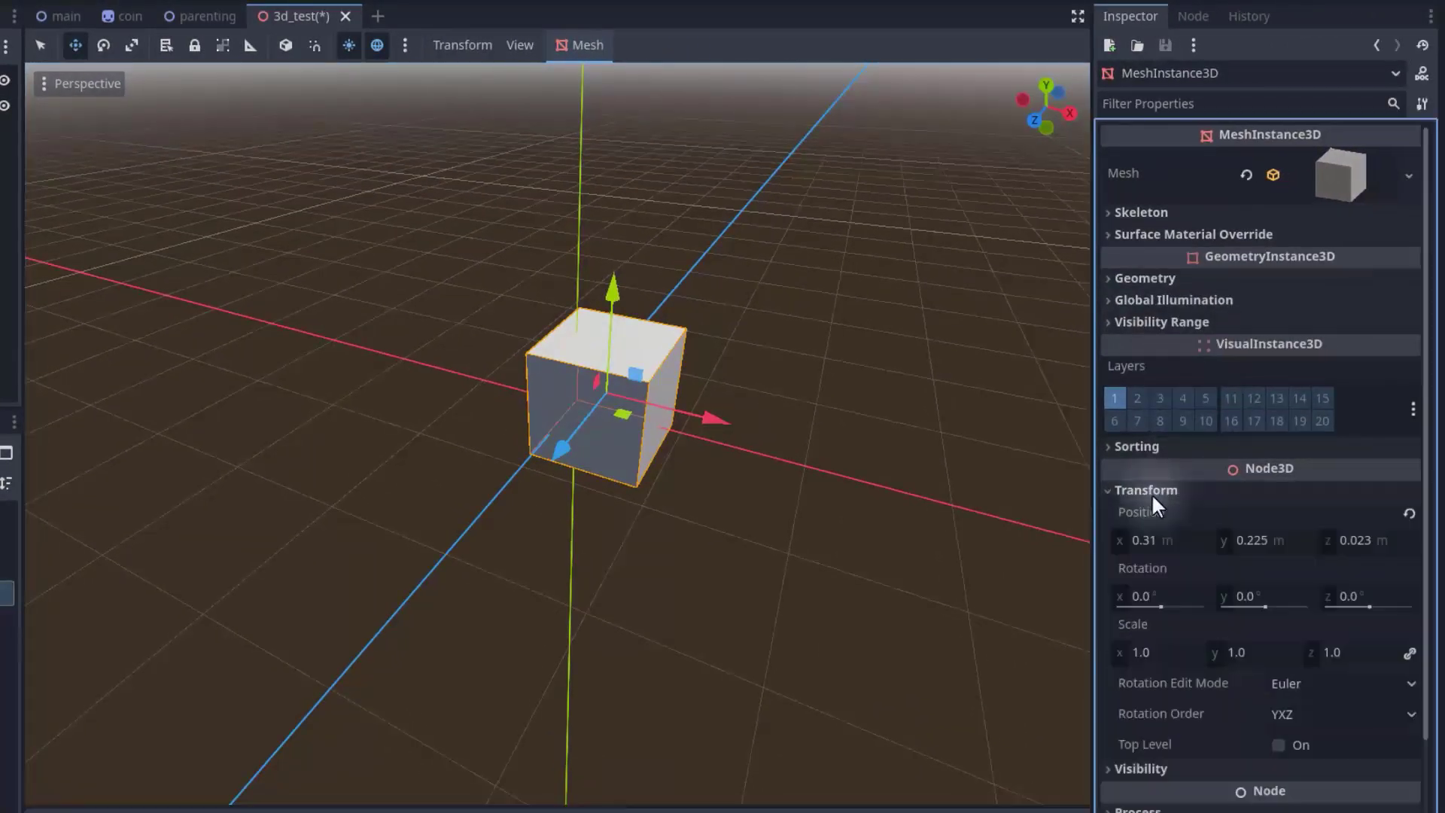
pyautogui.scroll(-3, 1163, 478)
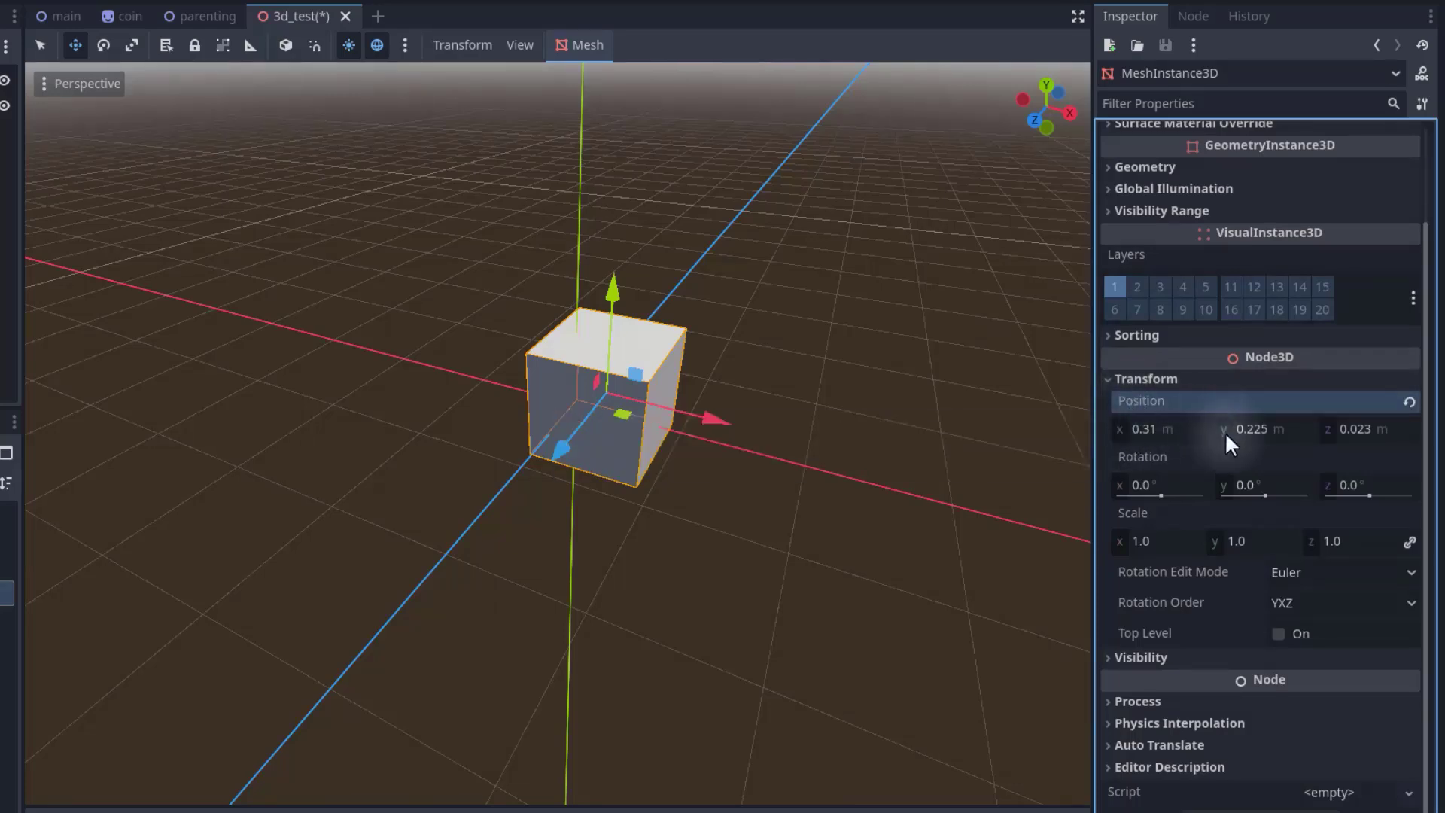
pyautogui.moveTo(711, 413); pyautogui.dragTo(576, 372)
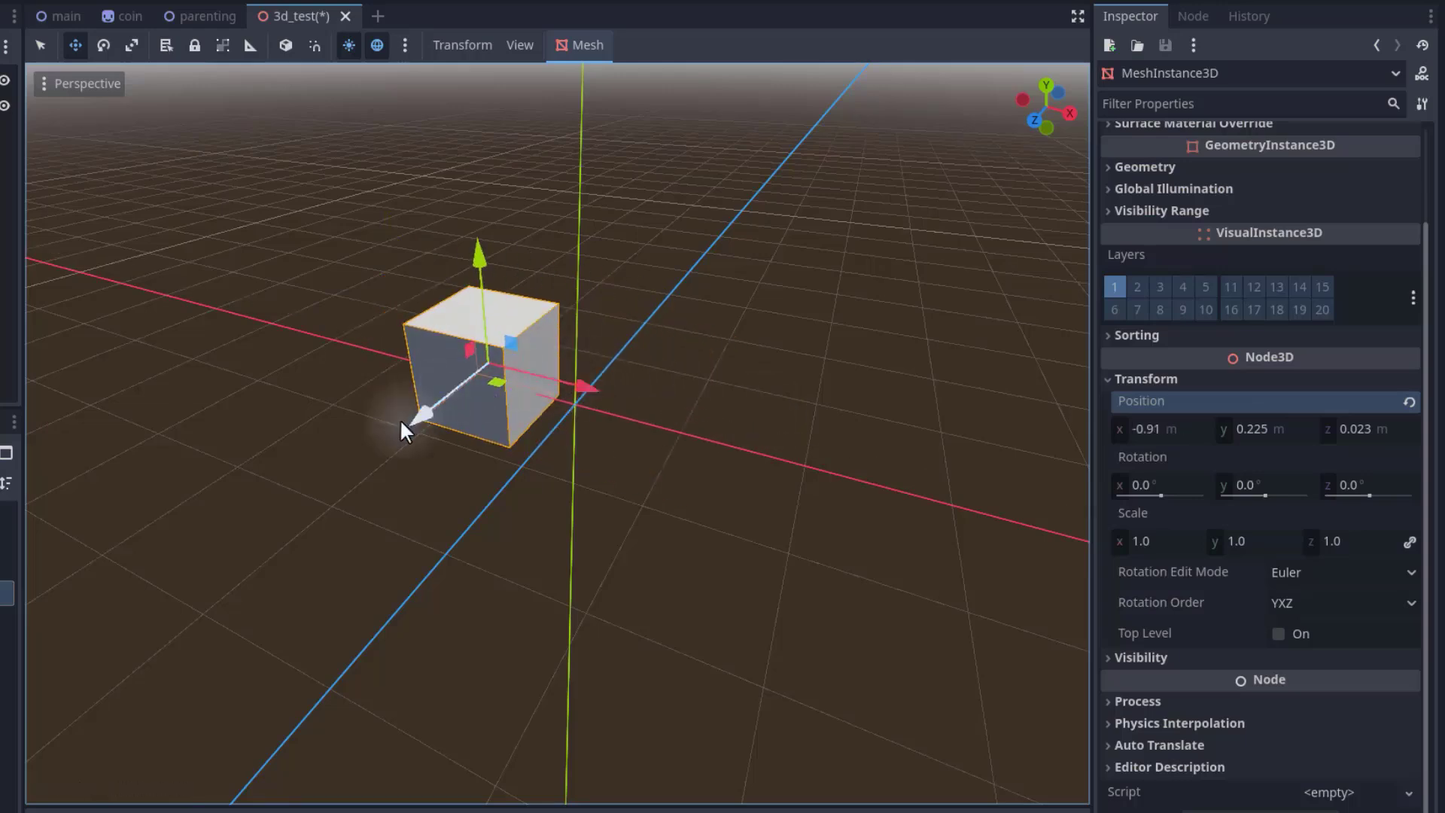
# Drag the box along its Z, X and Y axes with the Move gizmo while flying the camera around it.
pyautogui.moveTo(403, 420); pyautogui.dragTo(565, 342)
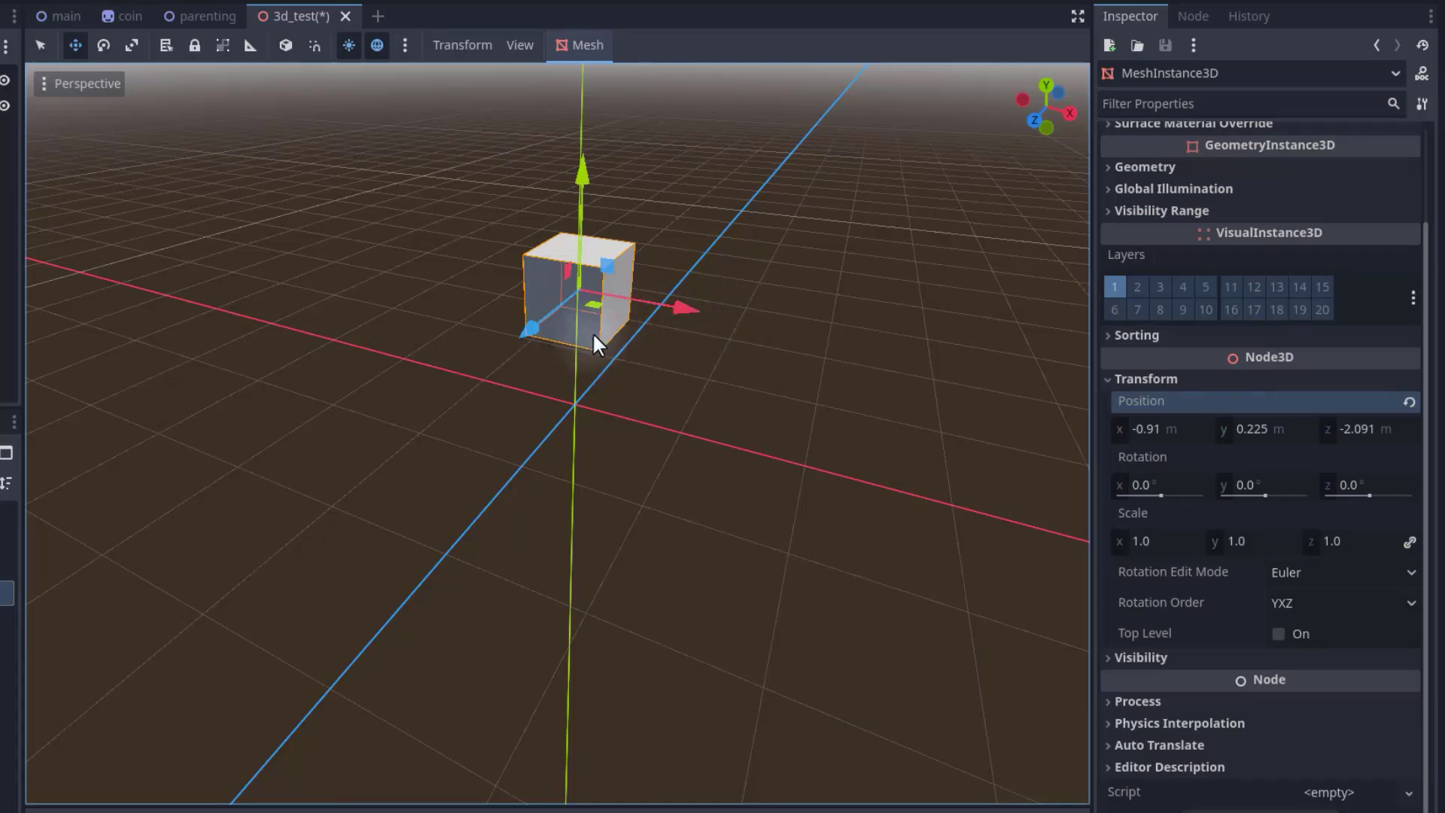
pyautogui.moveTo(686, 308); pyautogui.dragTo(831, 337)
pyautogui.moveTo(712, 364); pyautogui.dragTo(646, 489)
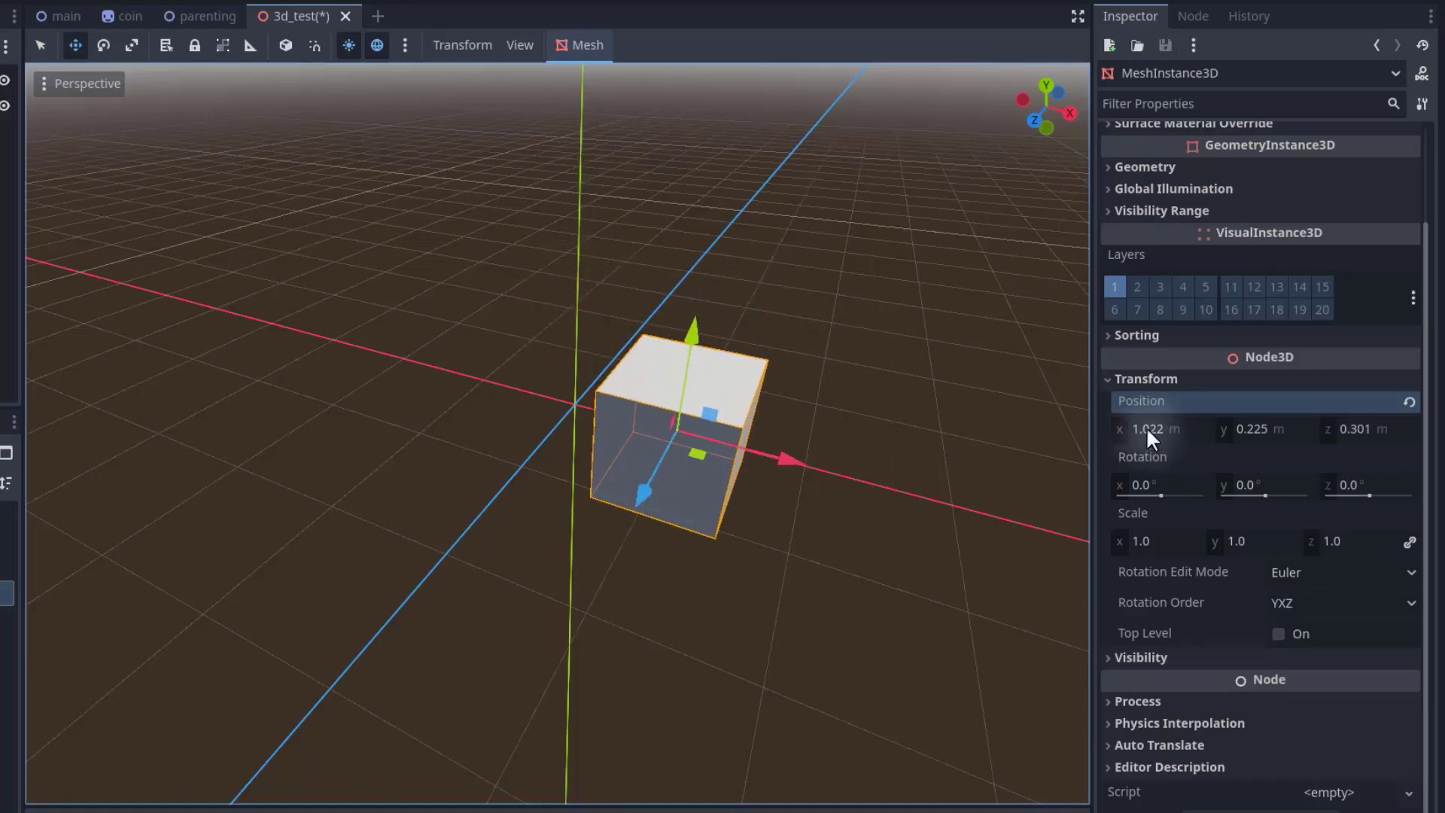
pyautogui.moveTo(775, 465); pyautogui.dragTo(581, 391)
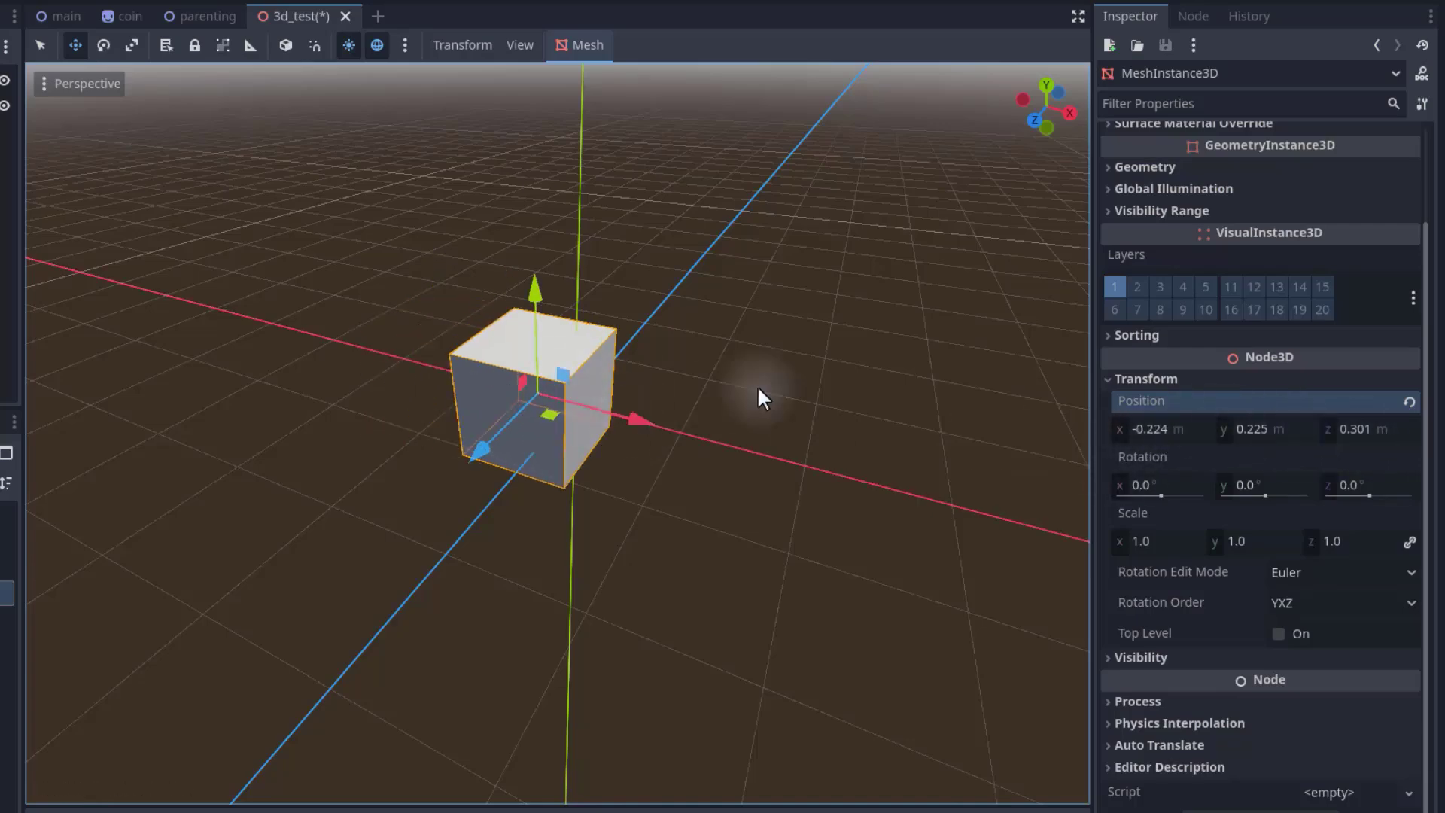
pyautogui.press('w')
pyautogui.moveTo(758, 388); pyautogui.dragTo(611, 406, button='right')
pyautogui.press('s')
pyautogui.press('w')
pyautogui.press('a')
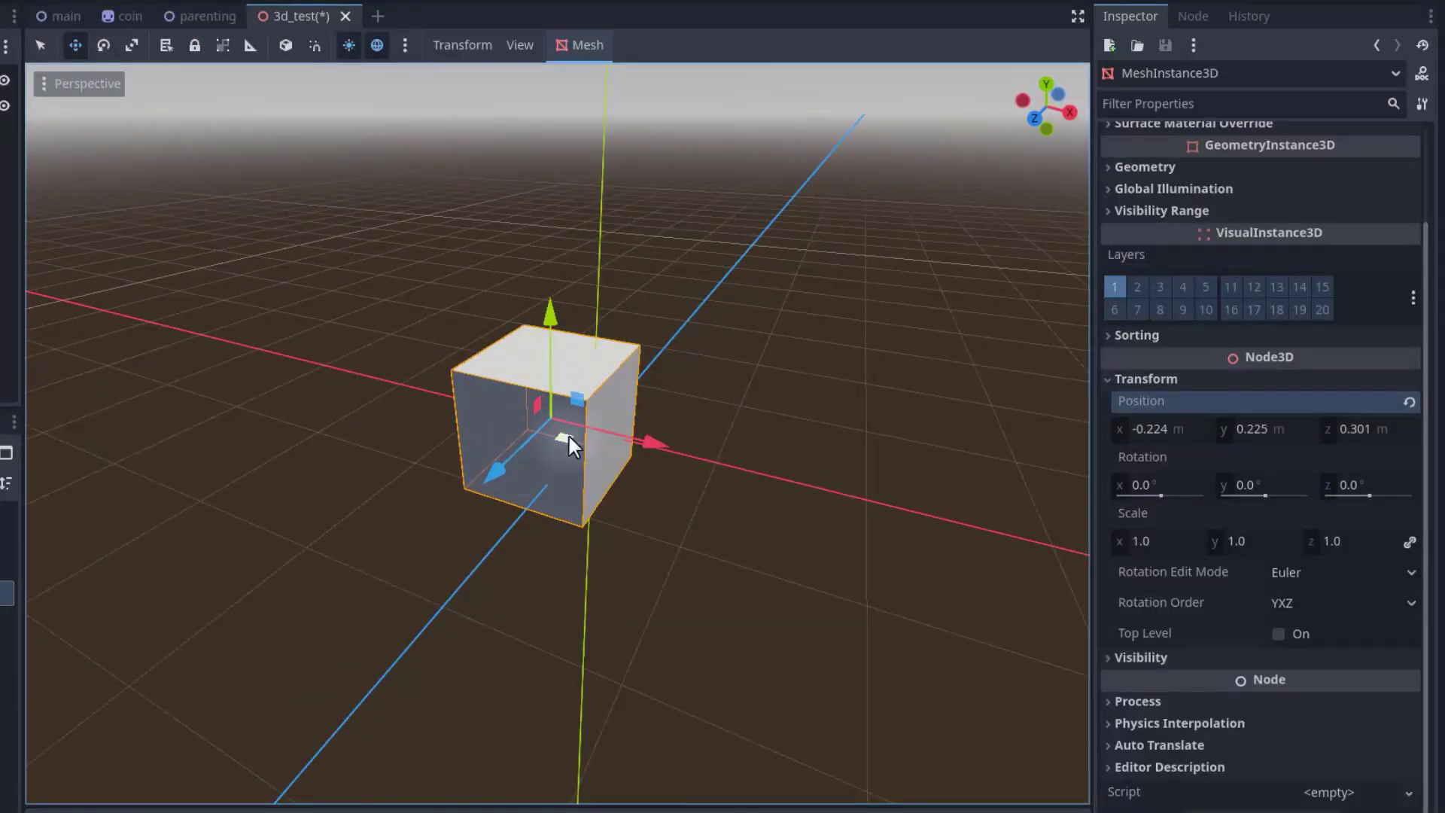
pyautogui.scroll(-3, 636, 469)
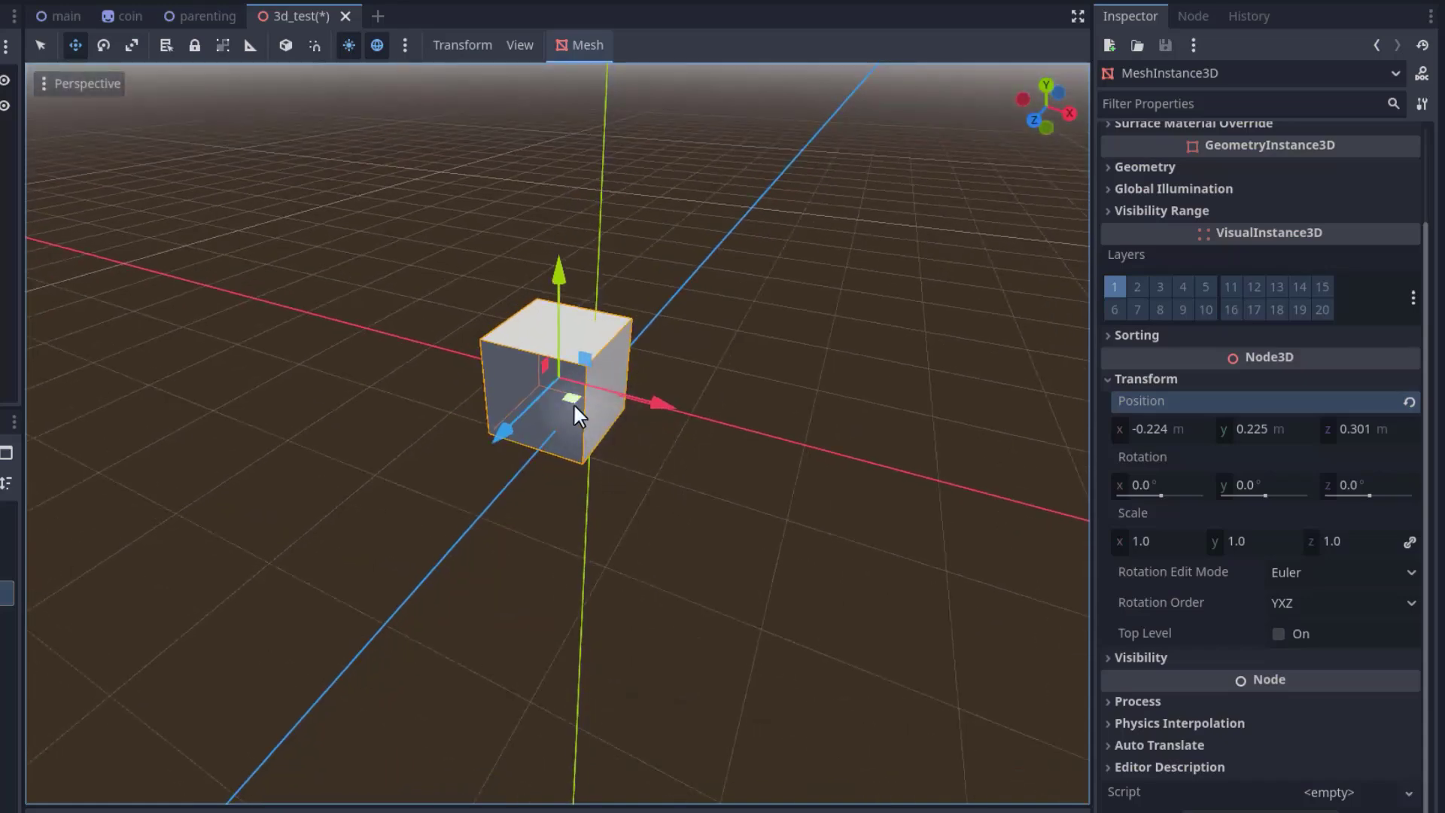
pyautogui.moveTo(572, 403); pyautogui.dragTo(610, 351)
pyautogui.moveTo(589, 457); pyautogui.dragTo(593, 397)
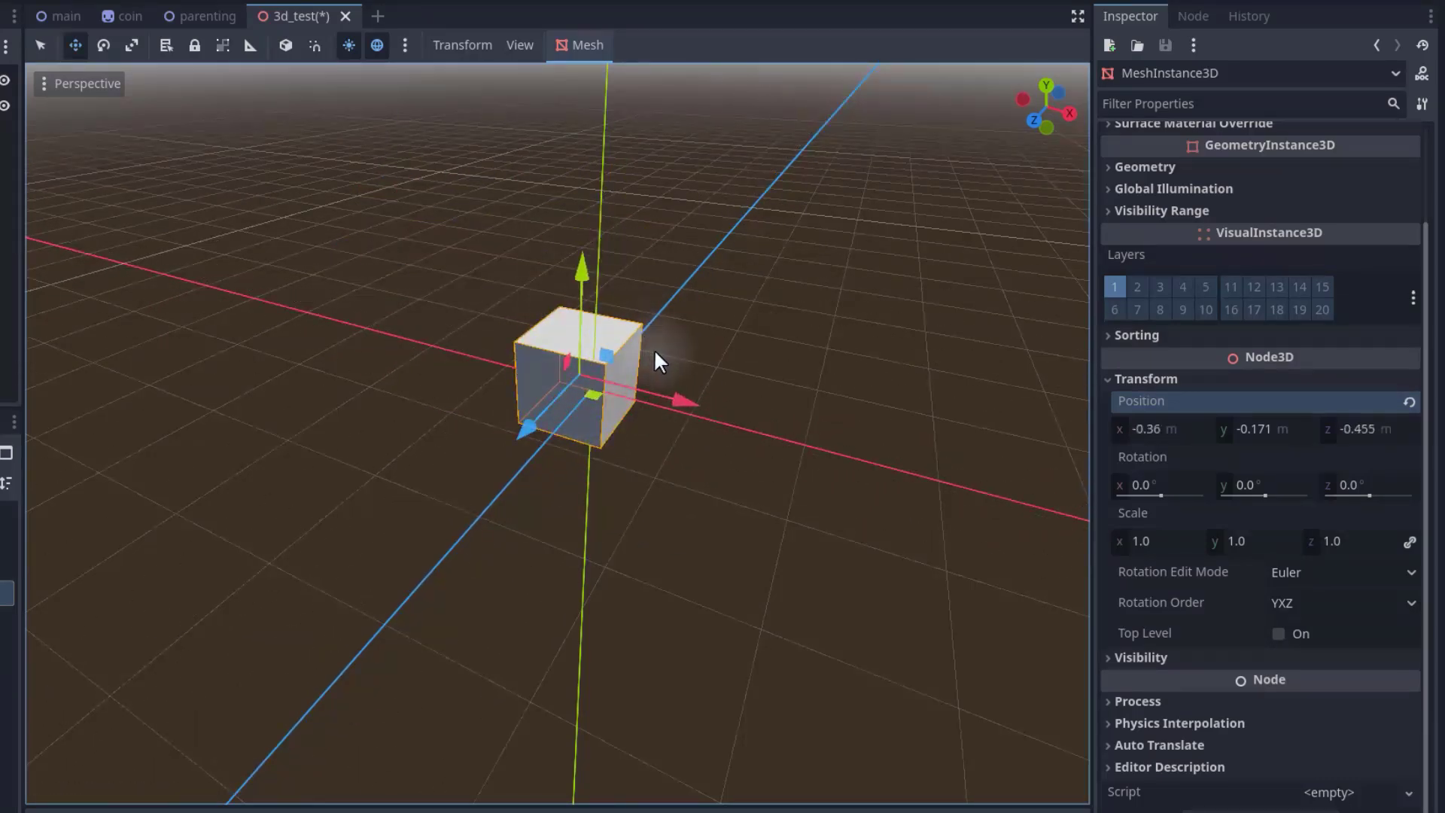
# Set the box's position to 0 m on X and Y and 2 m on Z.
pyautogui.click(1155, 426)
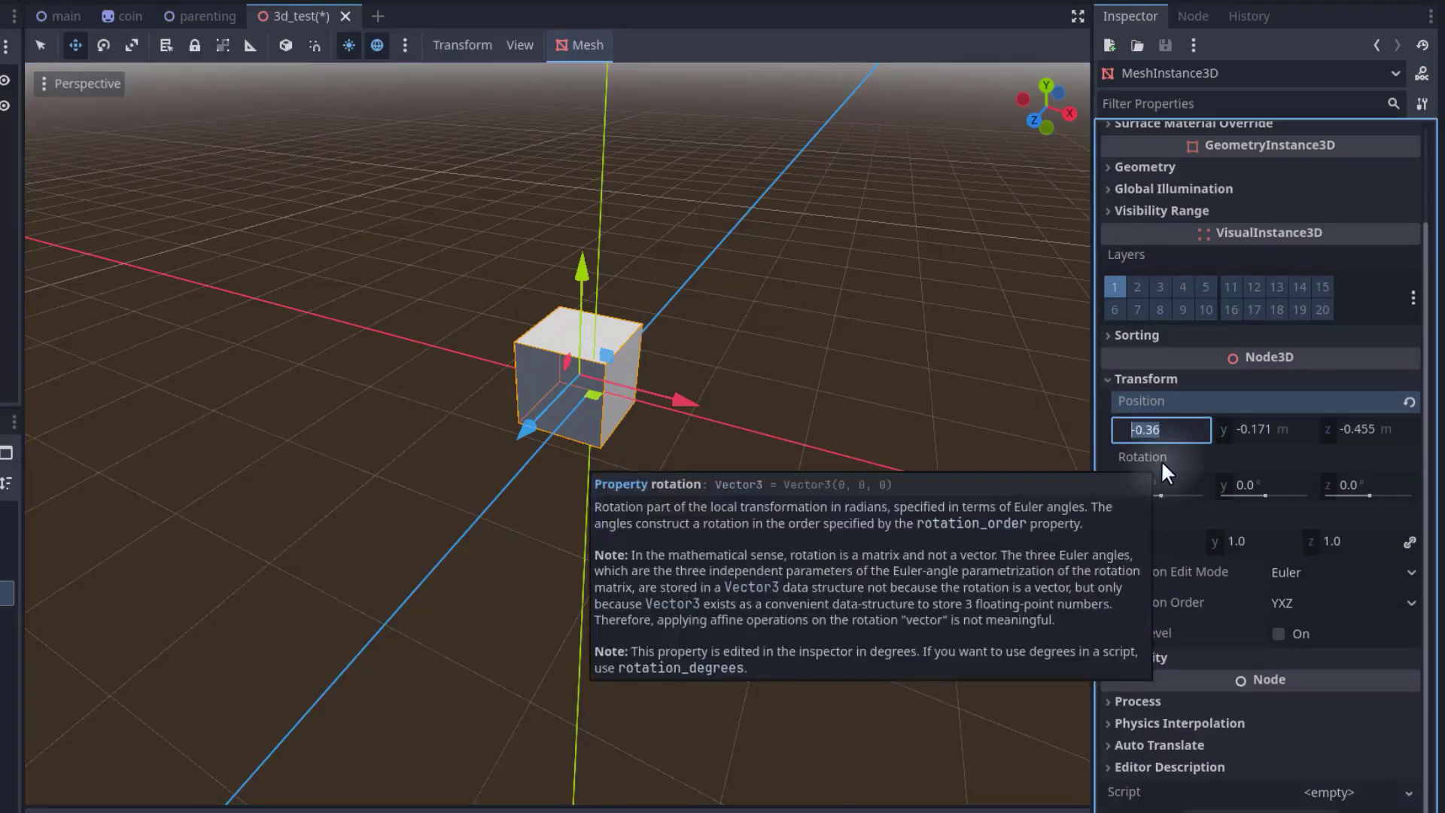
pyautogui.write('0')
pyautogui.click(1281, 435)
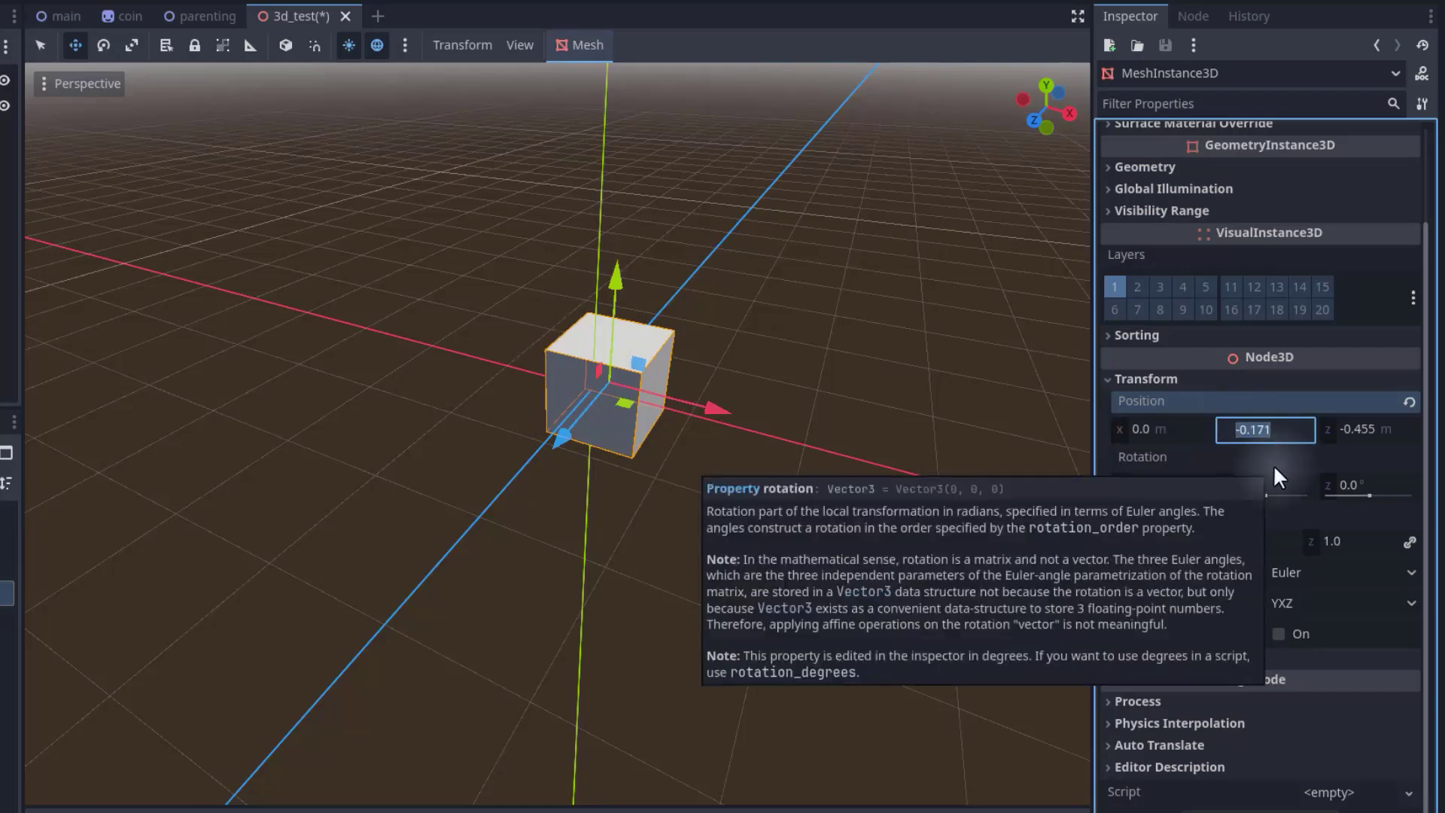
pyautogui.write('0')
pyautogui.press('Tab')
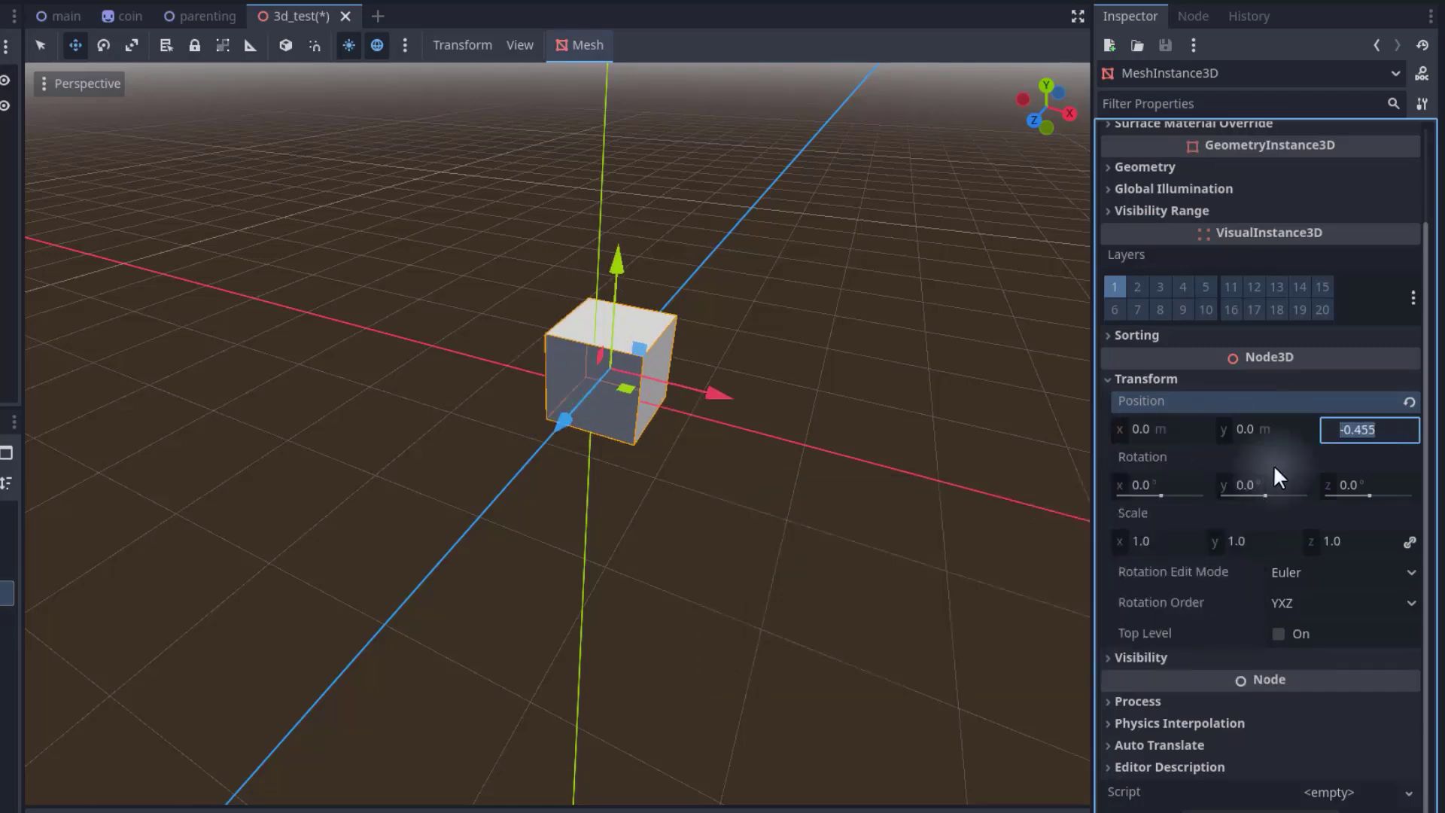
pyautogui.write('2')
pyautogui.press('Return')
# Set the box's Z position to 0 m so it sits at the origin.
pyautogui.moveTo(914, 358); pyautogui.dragTo(860, 348, button='middle')
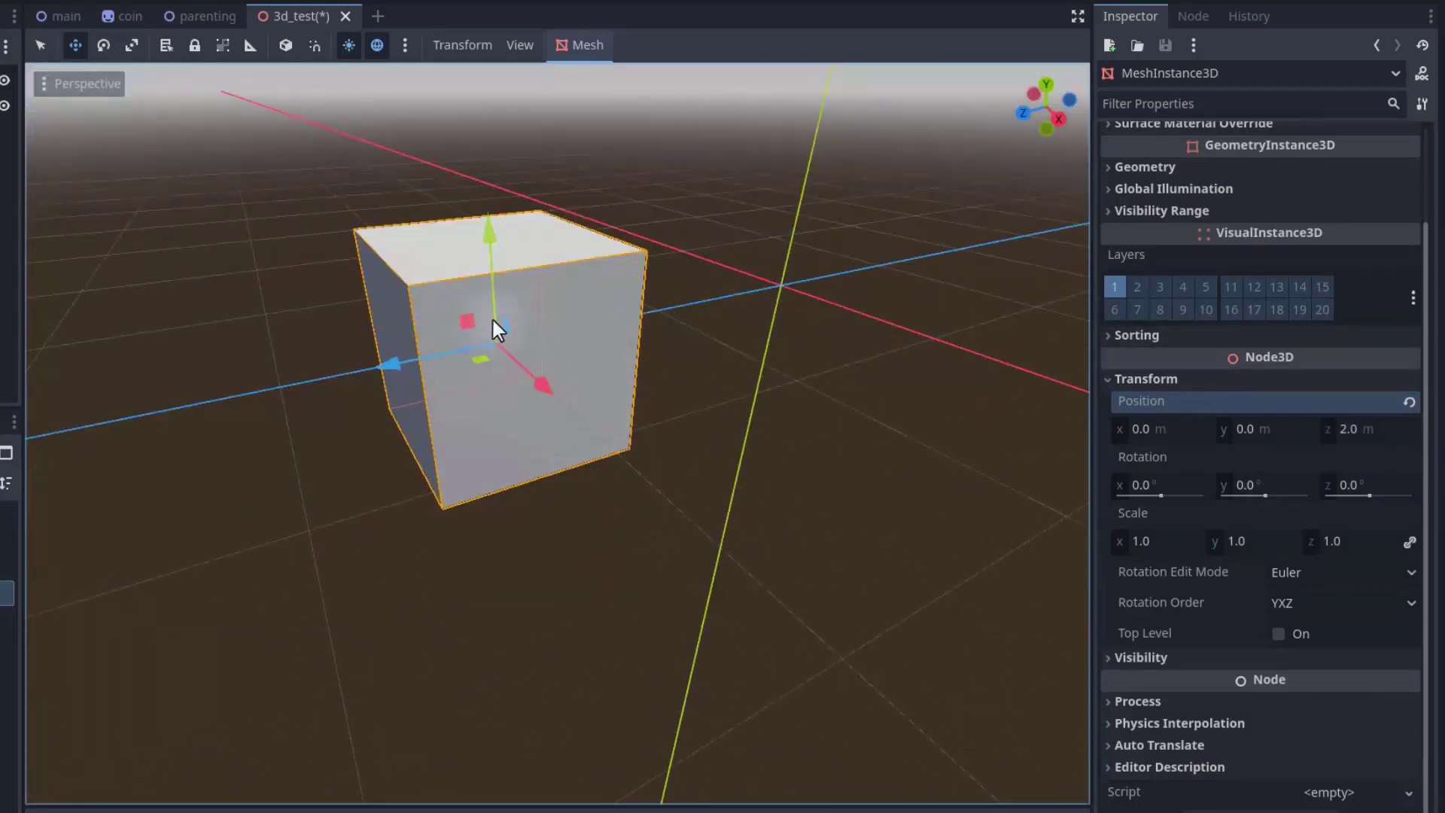
pyautogui.click(1398, 433)
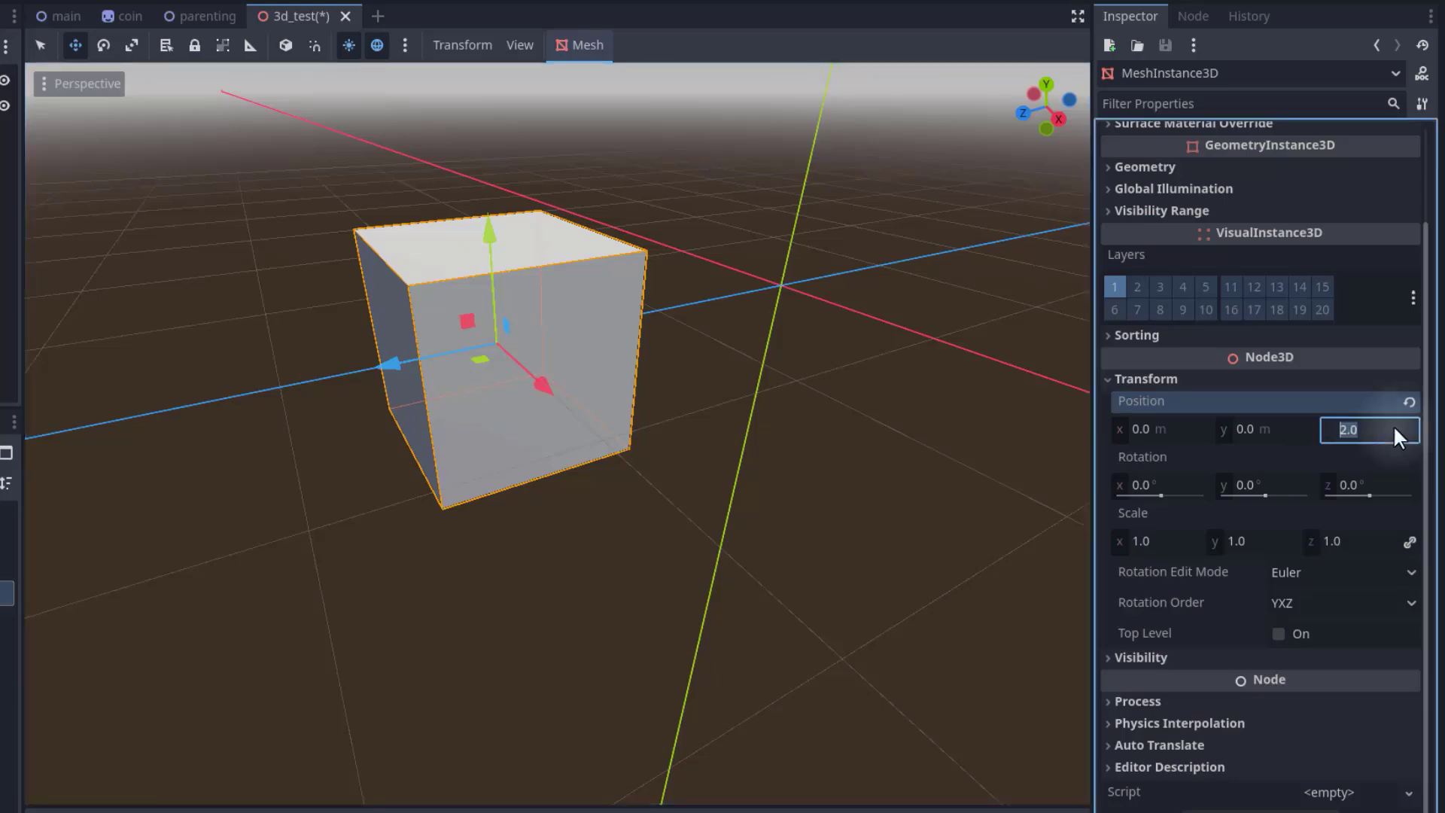
pyautogui.write('0')
pyautogui.press('Return')
pyautogui.moveTo(531, 463); pyautogui.dragTo(594, 332, button='middle')
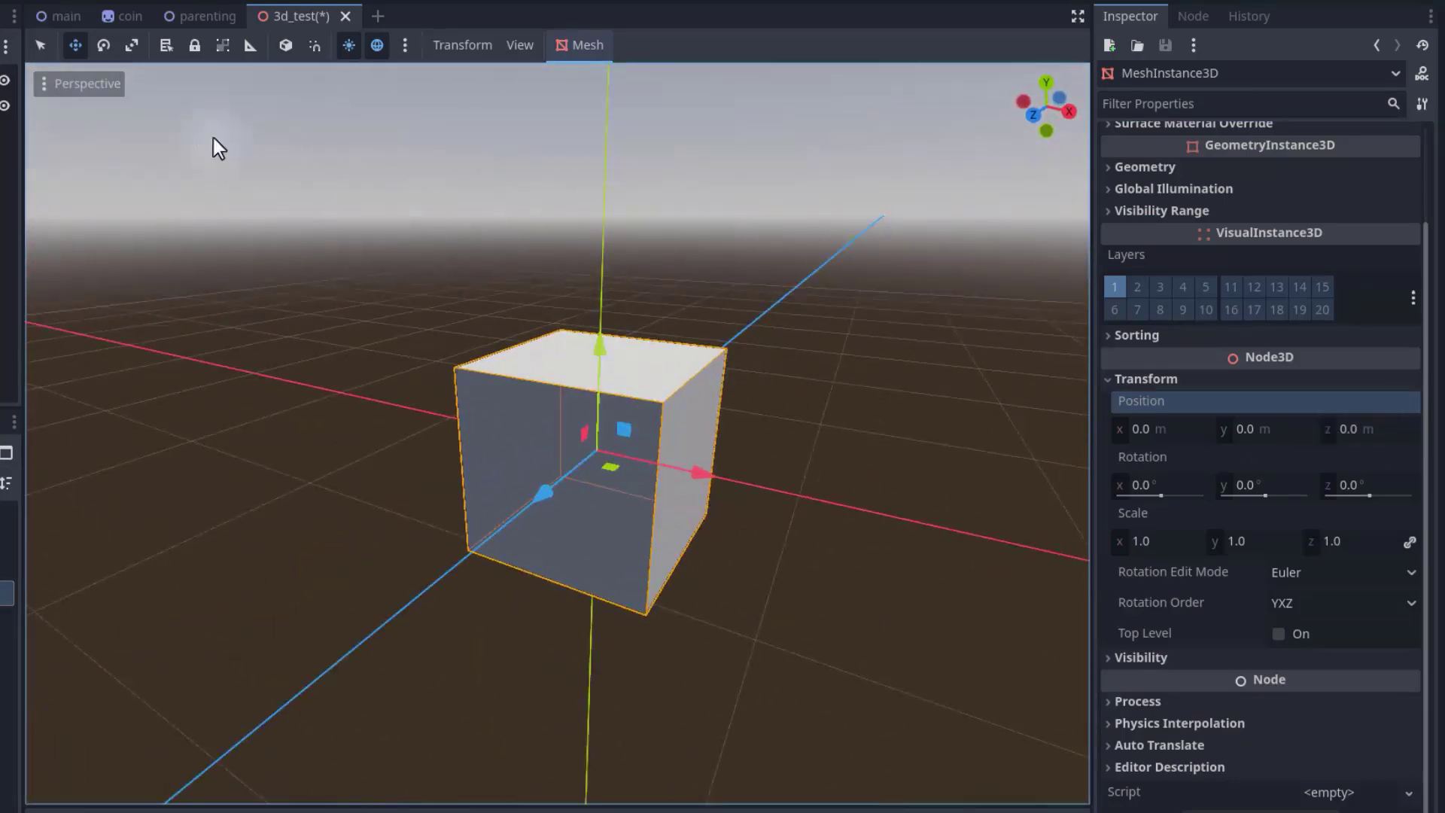
# Switch to the Rotate tool and try rotating the box about its axes, undoing each rotation.
pyautogui.press('e')
pyautogui.moveTo(602, 413)
pyautogui.mouseDown(button='right')
pyautogui.moveTo(606, 393)
pyautogui.moveTo(599, 404)
pyautogui.mouseUp(button='right')
pyautogui.press('w')
pyautogui.press('d')
pyautogui.press('s')
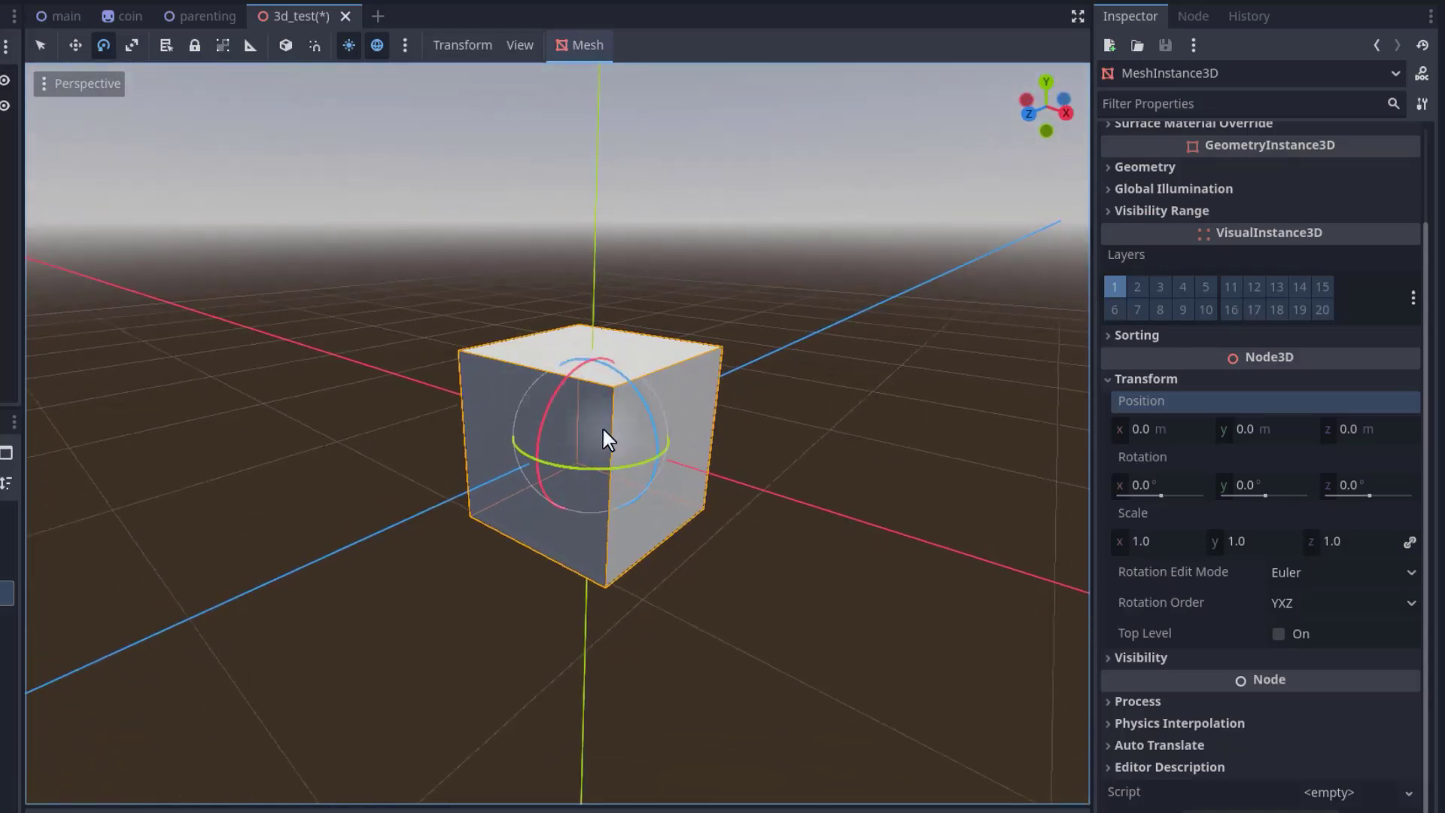
pyautogui.moveTo(583, 468); pyautogui.dragTo(709, 507)
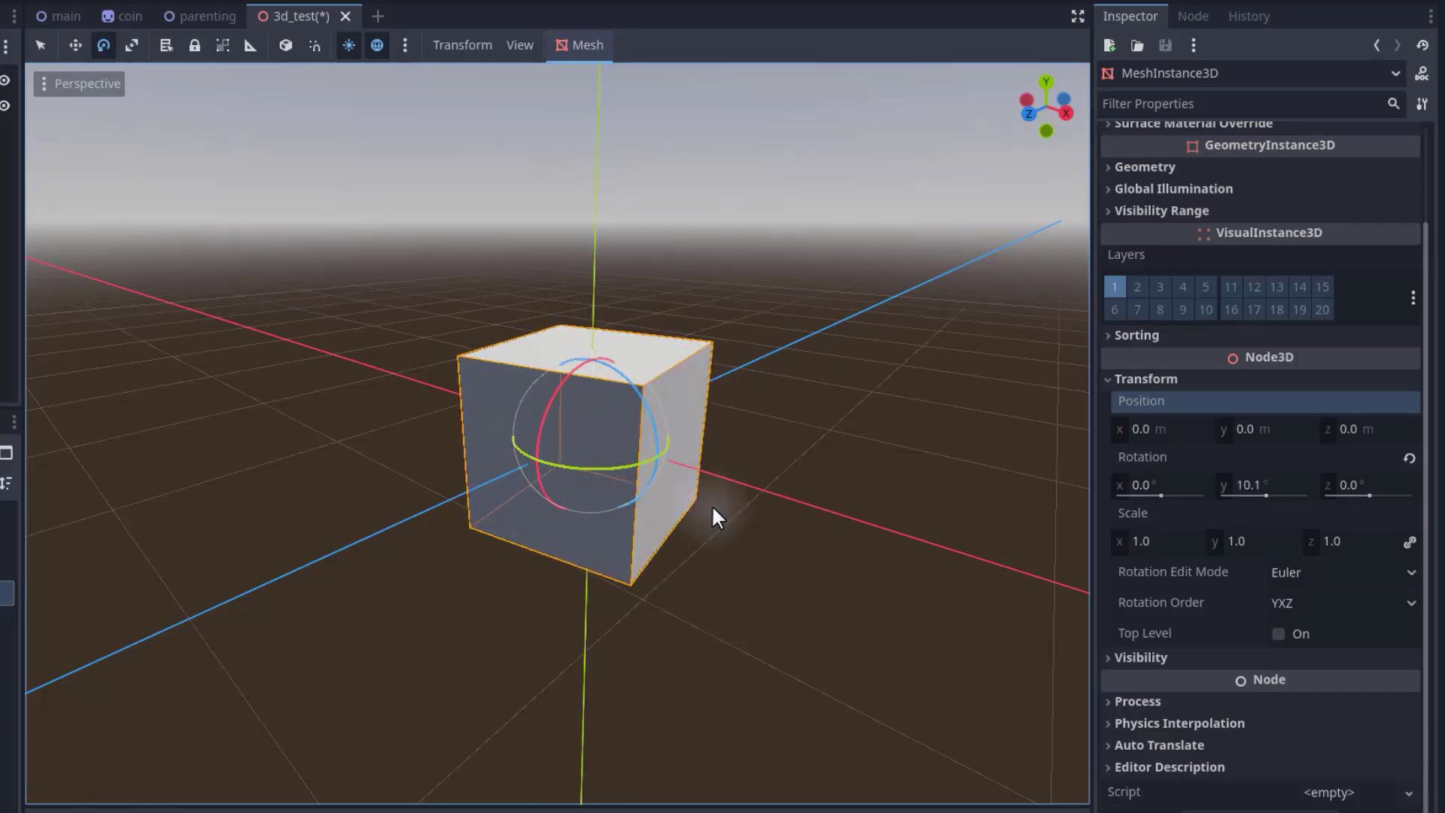
pyautogui.hotkey('ctrl', 'z')
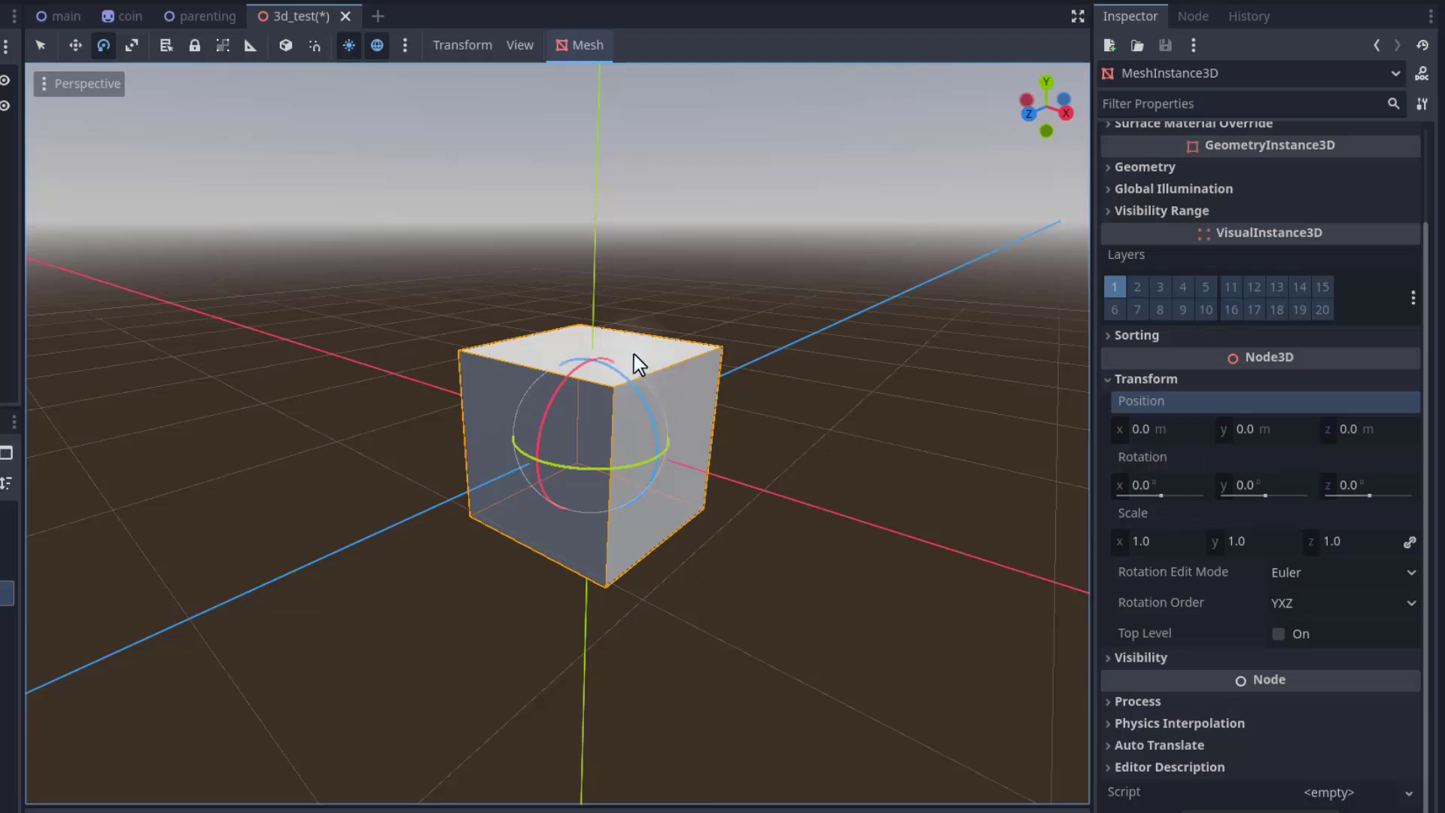
pyautogui.moveTo(615, 382); pyautogui.dragTo(606, 456)
pyautogui.hotkey('ctrl', 'z')
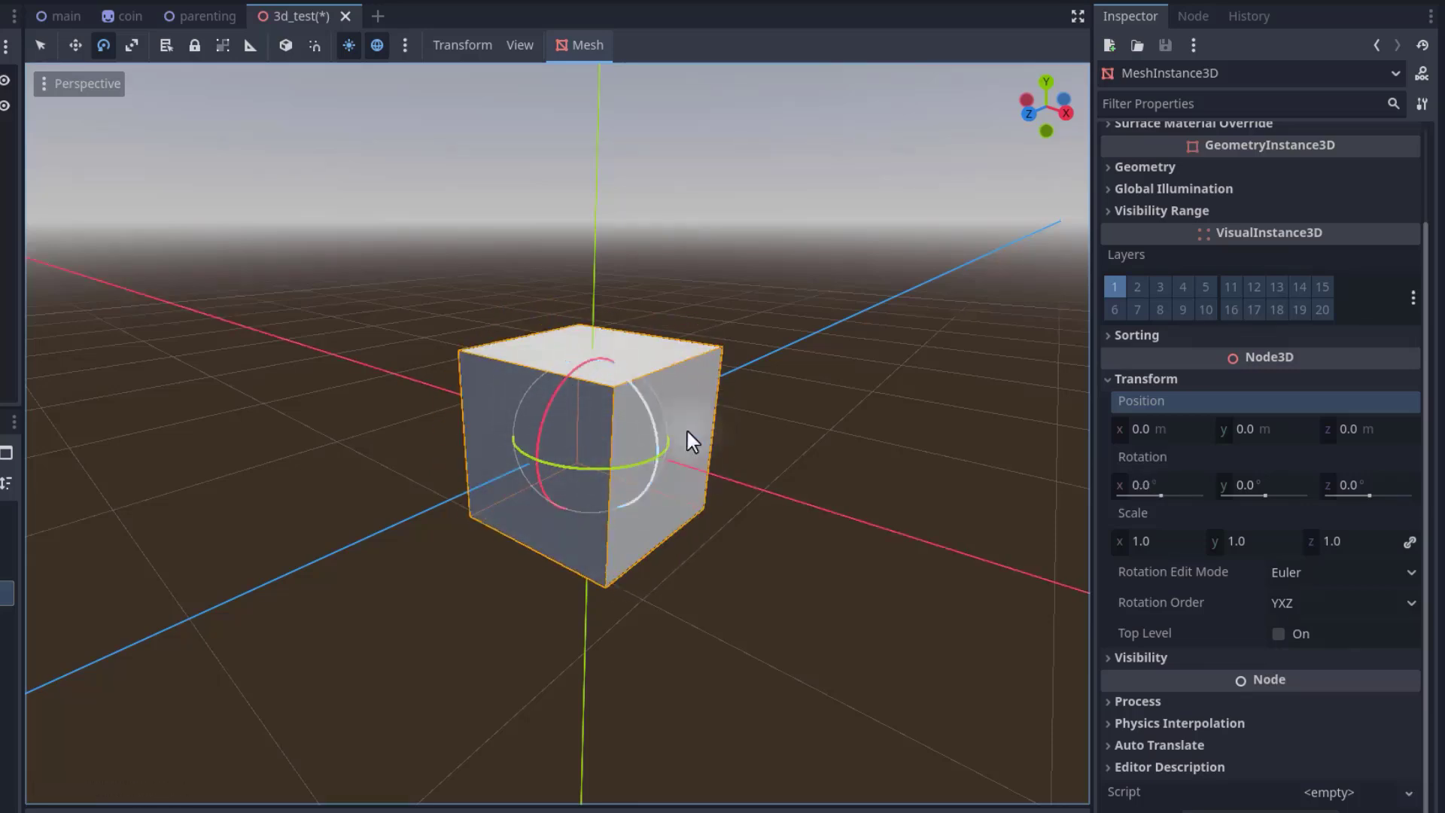
pyautogui.moveTo(605, 414); pyautogui.dragTo(756, 345)
pyautogui.press('Escape')
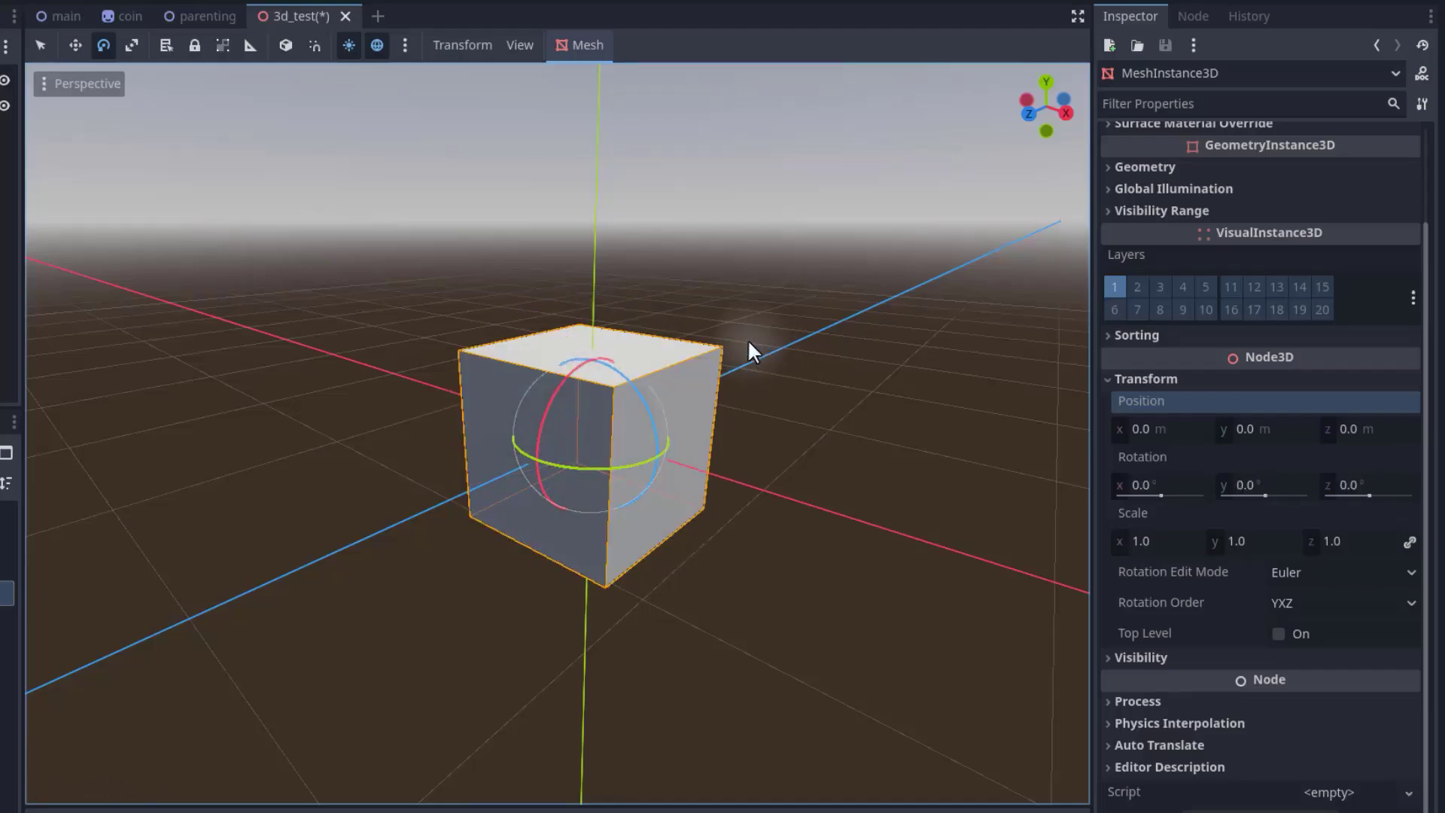
pyautogui.moveTo(747, 339); pyautogui.dragTo(581, 394, button='middle')
pyautogui.moveTo(581, 394); pyautogui.dragTo(593, 431)
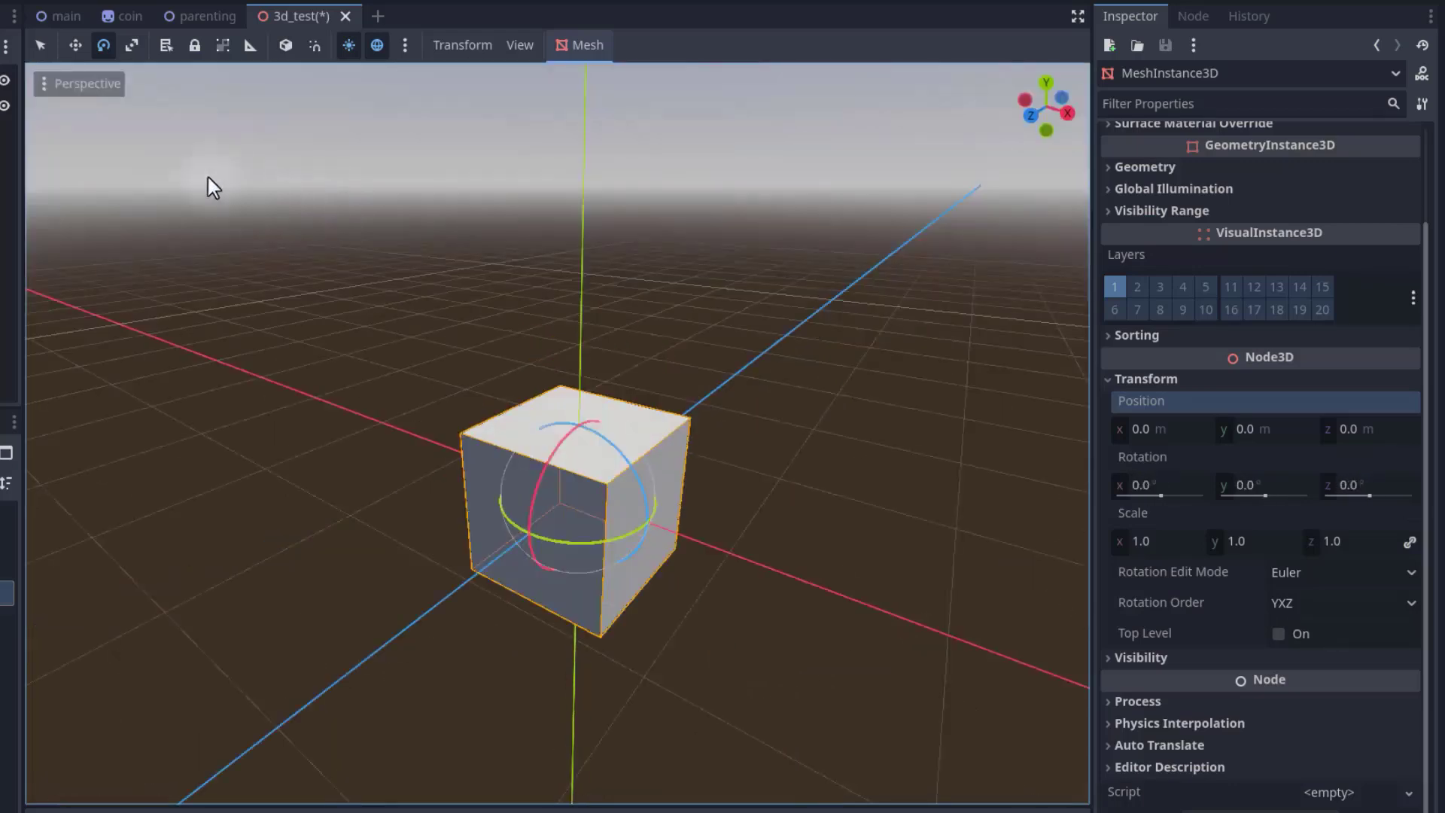
# Switch to the Scale tool and stretch the box along its X axis, undoing the scaling.
pyautogui.click(129, 47)
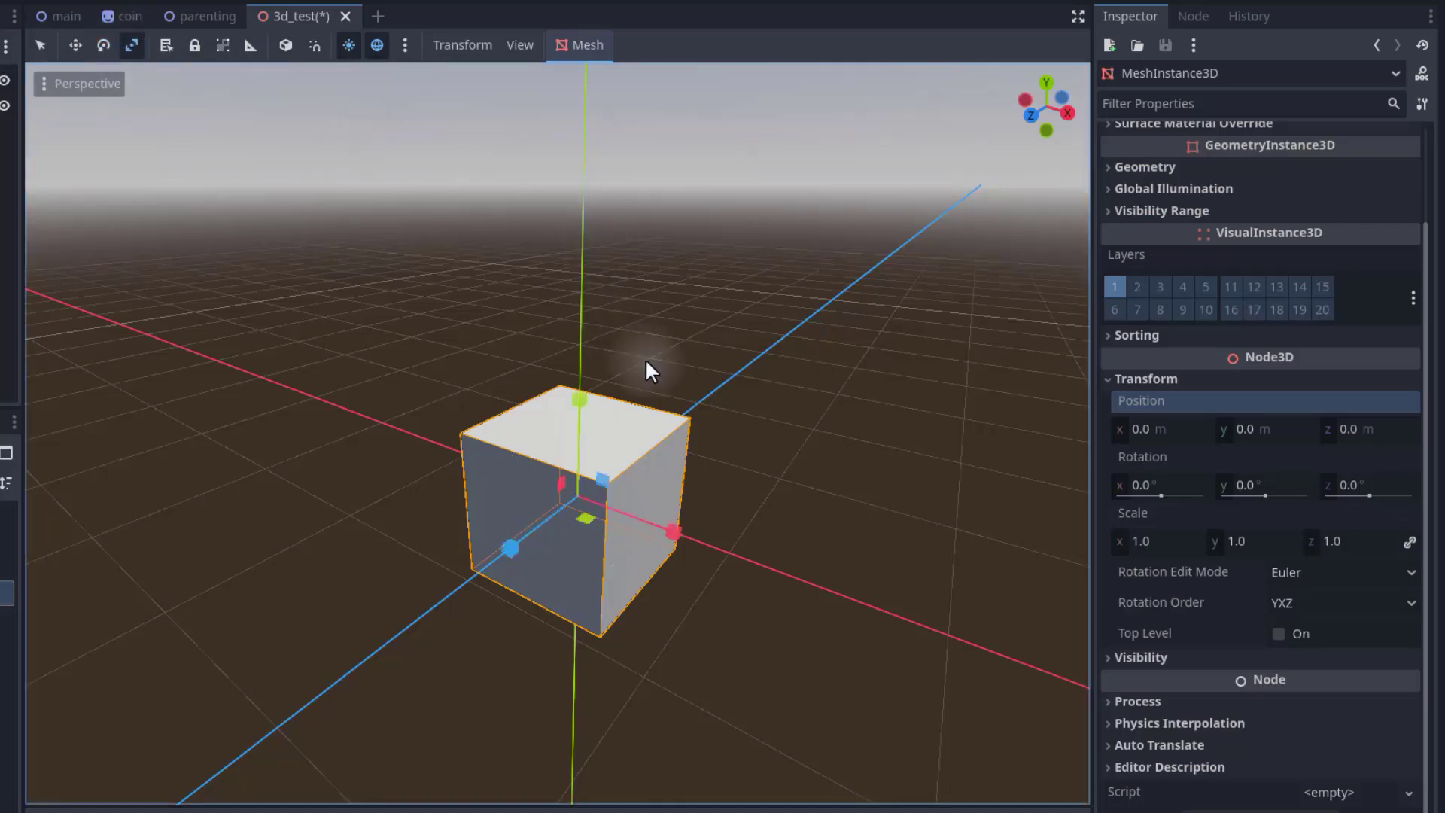
pyautogui.press('s')
pyautogui.moveTo(859, 435); pyautogui.dragTo(618, 499, button='right')
pyautogui.press('w')
pyautogui.press('s')
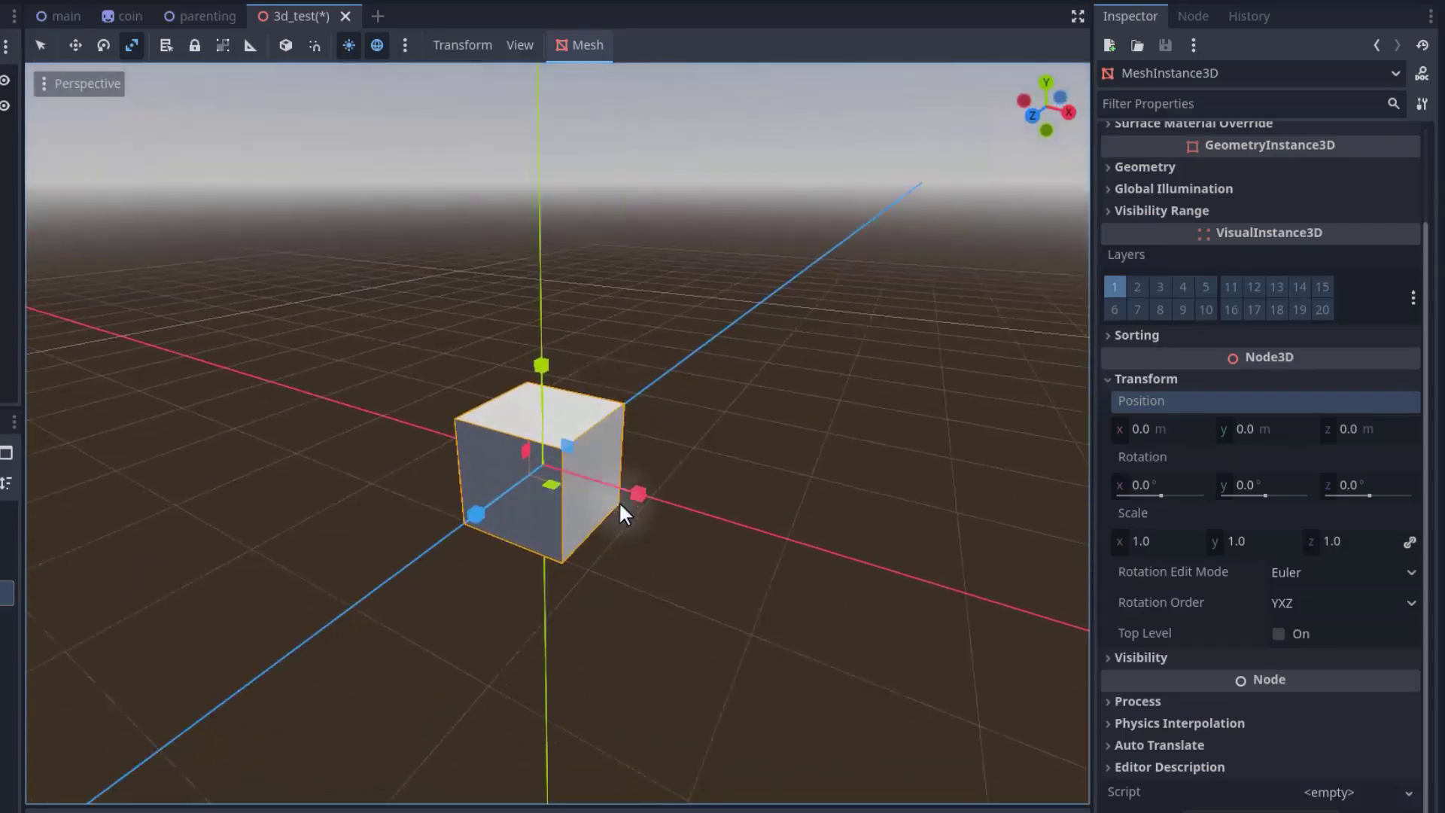
pyautogui.moveTo(630, 493); pyautogui.dragTo(575, 522)
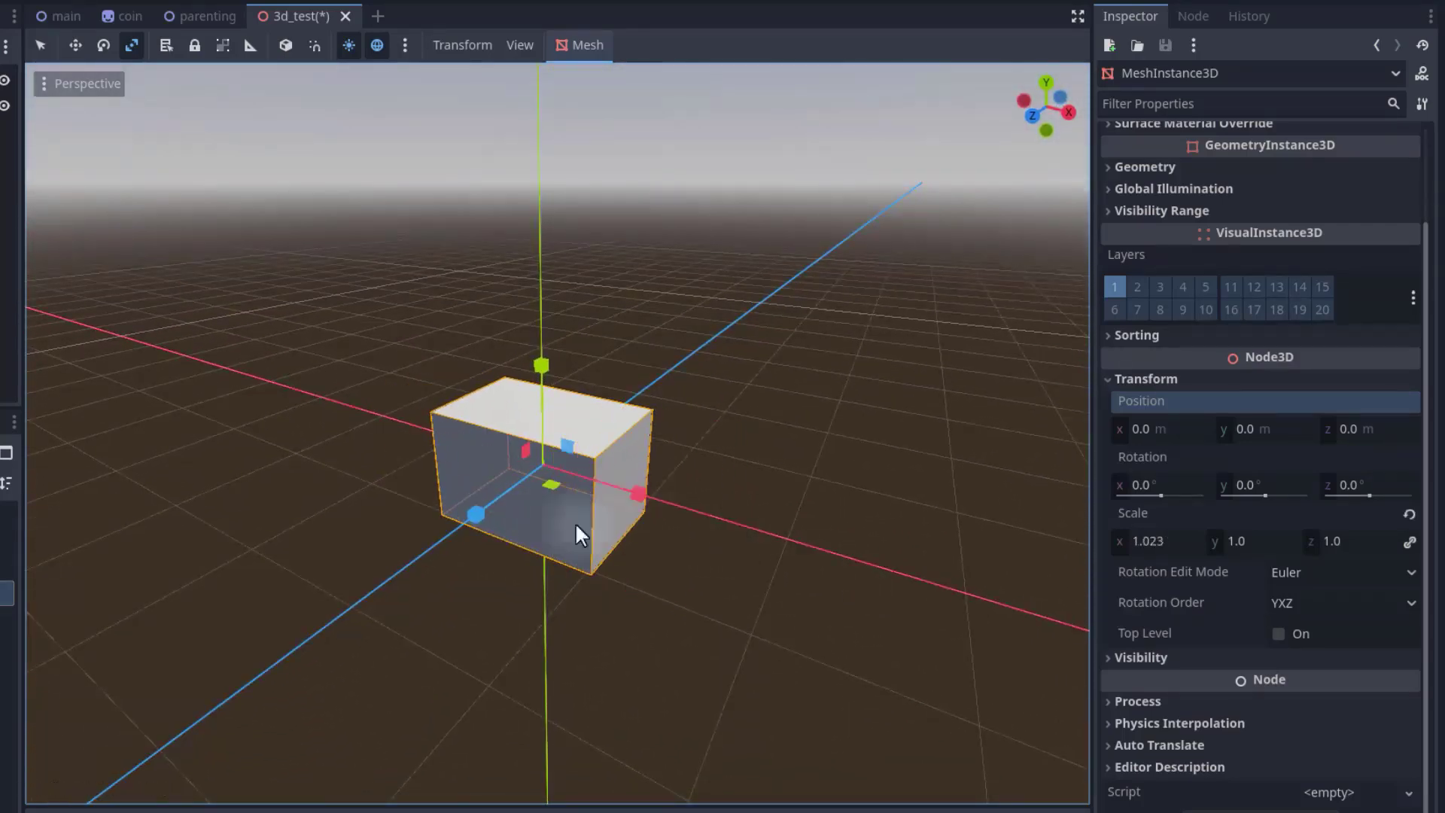
pyautogui.moveTo(476, 515); pyautogui.dragTo(268, 670)
pyautogui.moveTo(541, 366)
pyautogui.mouseDown()
pyautogui.moveTo(517, 157)
pyautogui.moveTo(553, 377)
pyautogui.moveTo(558, 350)
pyautogui.mouseUp()
pyautogui.hotkey('ctrl', 'z')
pyautogui.hotkey('ctrl', 'z')
# Try further scaling drags on the box's axis handles, undoing each one.
pyautogui.hotkey('ctrl', 'z')
pyautogui.hotkey('ctrl', 'z')
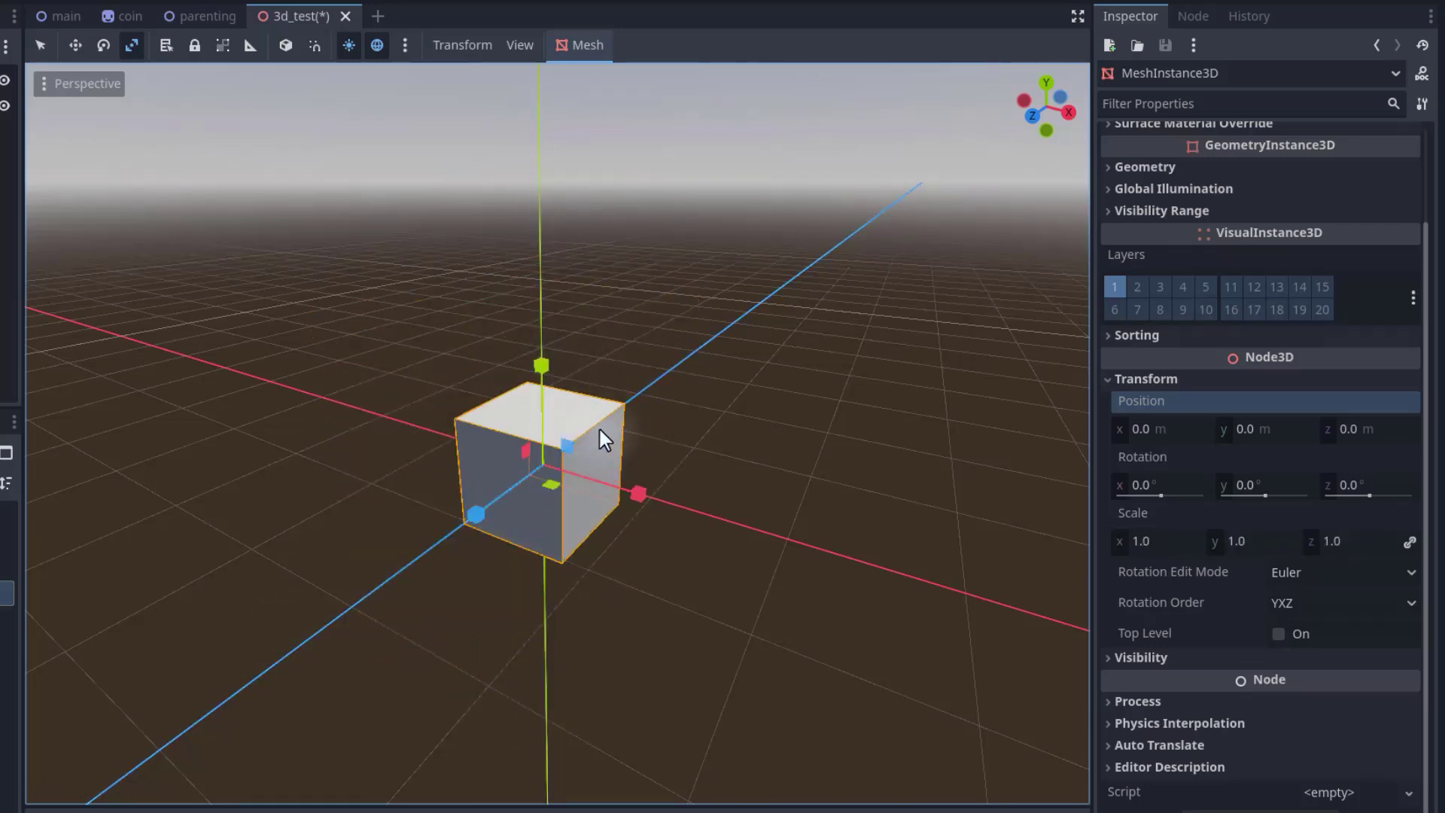
pyautogui.moveTo(602, 422)
pyautogui.mouseDown()
pyautogui.moveTo(679, 373)
pyautogui.moveTo(596, 435)
pyautogui.moveTo(611, 443)
pyautogui.moveTo(644, 372)
pyautogui.moveTo(631, 410)
pyautogui.moveTo(587, 435)
pyautogui.mouseUp()
pyautogui.hotkey('ctrl', 'z')
pyautogui.moveTo(565, 448); pyautogui.dragTo(643, 378)
pyautogui.hotkey('ctrl', 'z')
pyautogui.moveTo(560, 482); pyautogui.dragTo(399, 354)
pyautogui.moveTo(628, 484); pyautogui.dragTo(582, 467)
pyautogui.scroll(-5, 582, 467)
pyautogui.moveTo(583, 468); pyautogui.dragTo(625, 434, button='middle')
pyautogui.scroll(5, 580, 403)
pyautogui.hotkey('ctrl', 'z')
pyautogui.hotkey('ctrl', 'z')
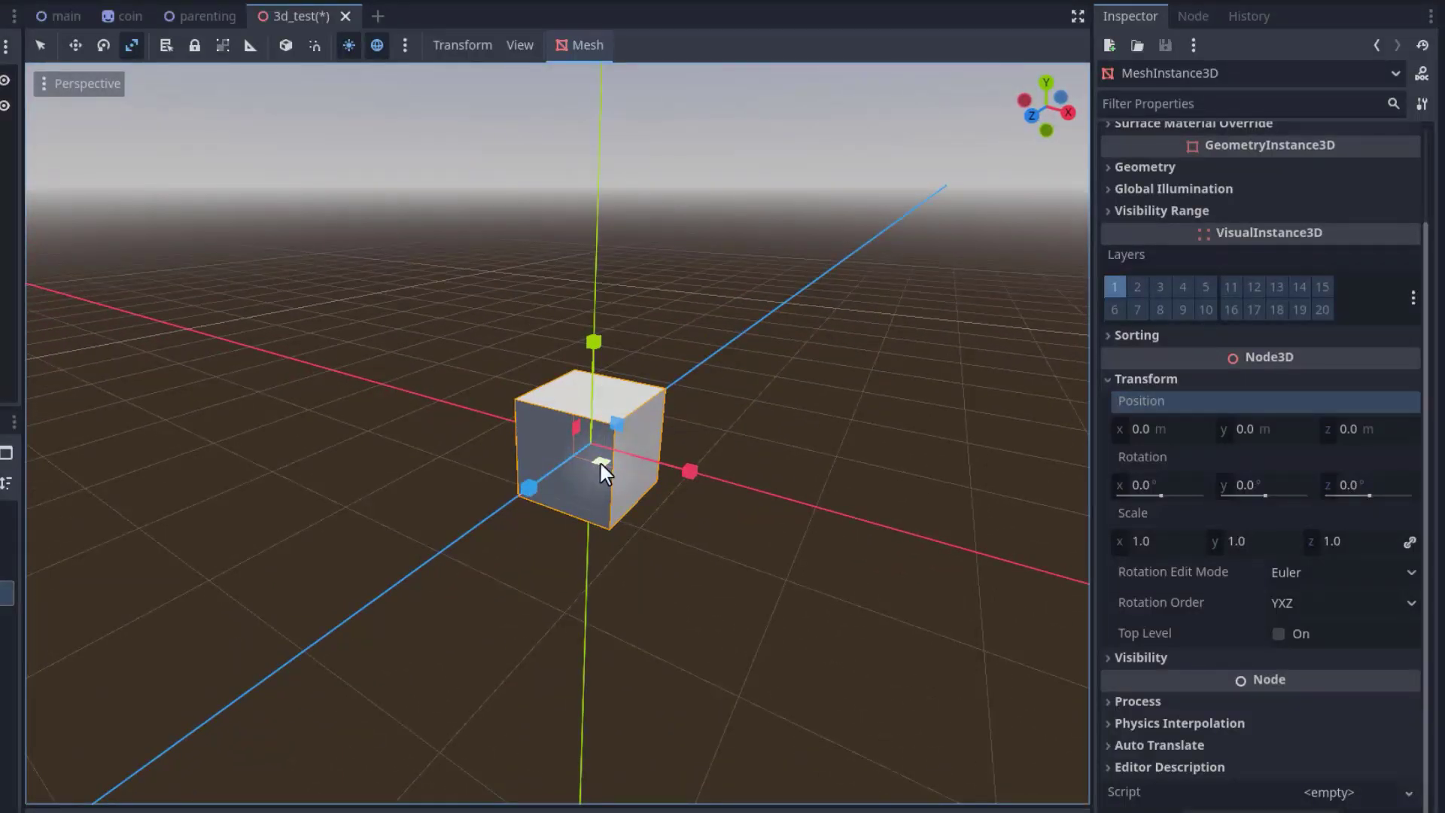
pyautogui.moveTo(601, 463); pyautogui.dragTo(588, 429)
pyautogui.moveTo(680, 340); pyautogui.dragTo(680, 340, button='right')
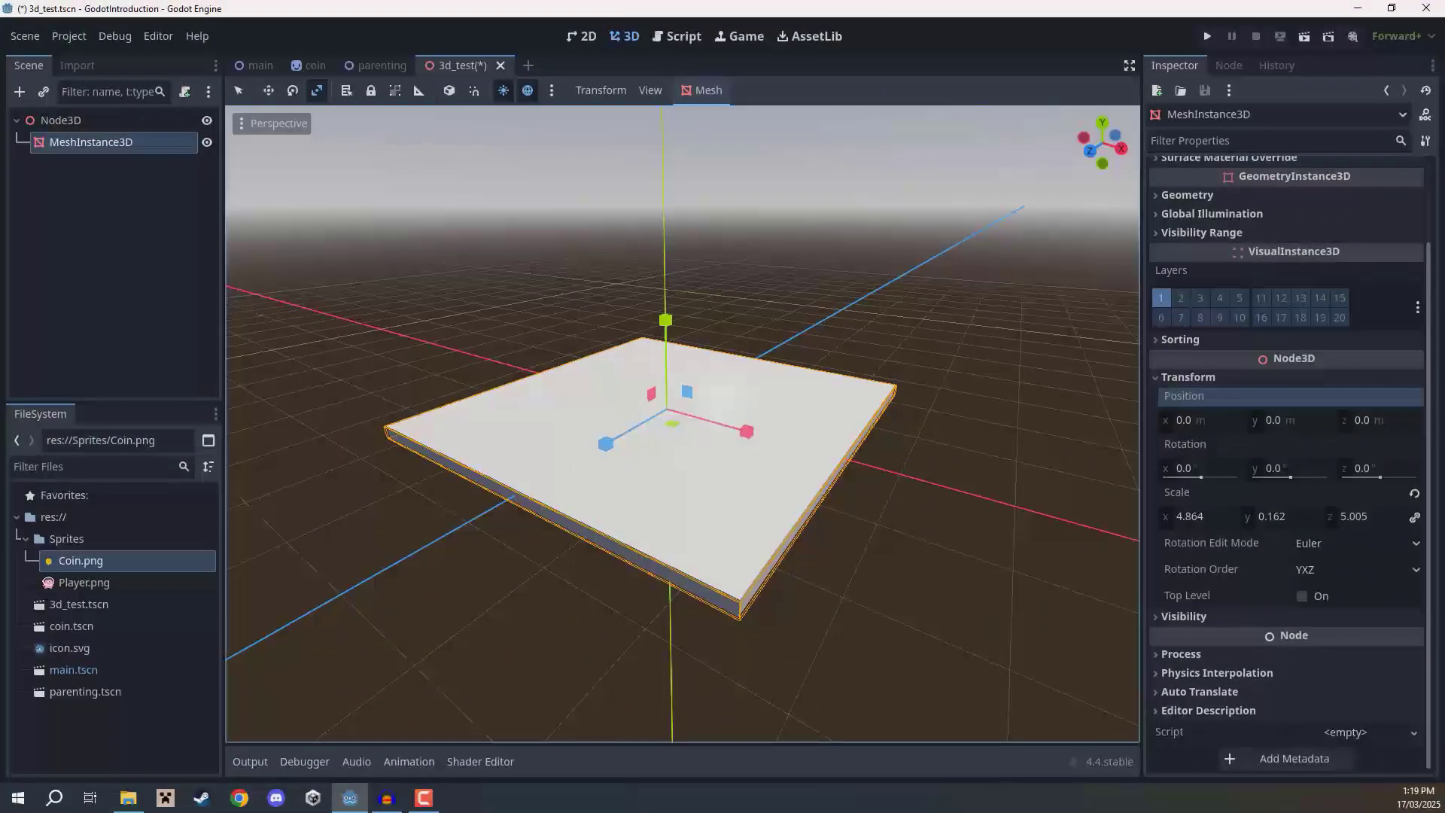
pyautogui.moveTo(725, 406); pyautogui.dragTo(726, 407, button='right')
pyautogui.hotkey('ctrl', 'z')
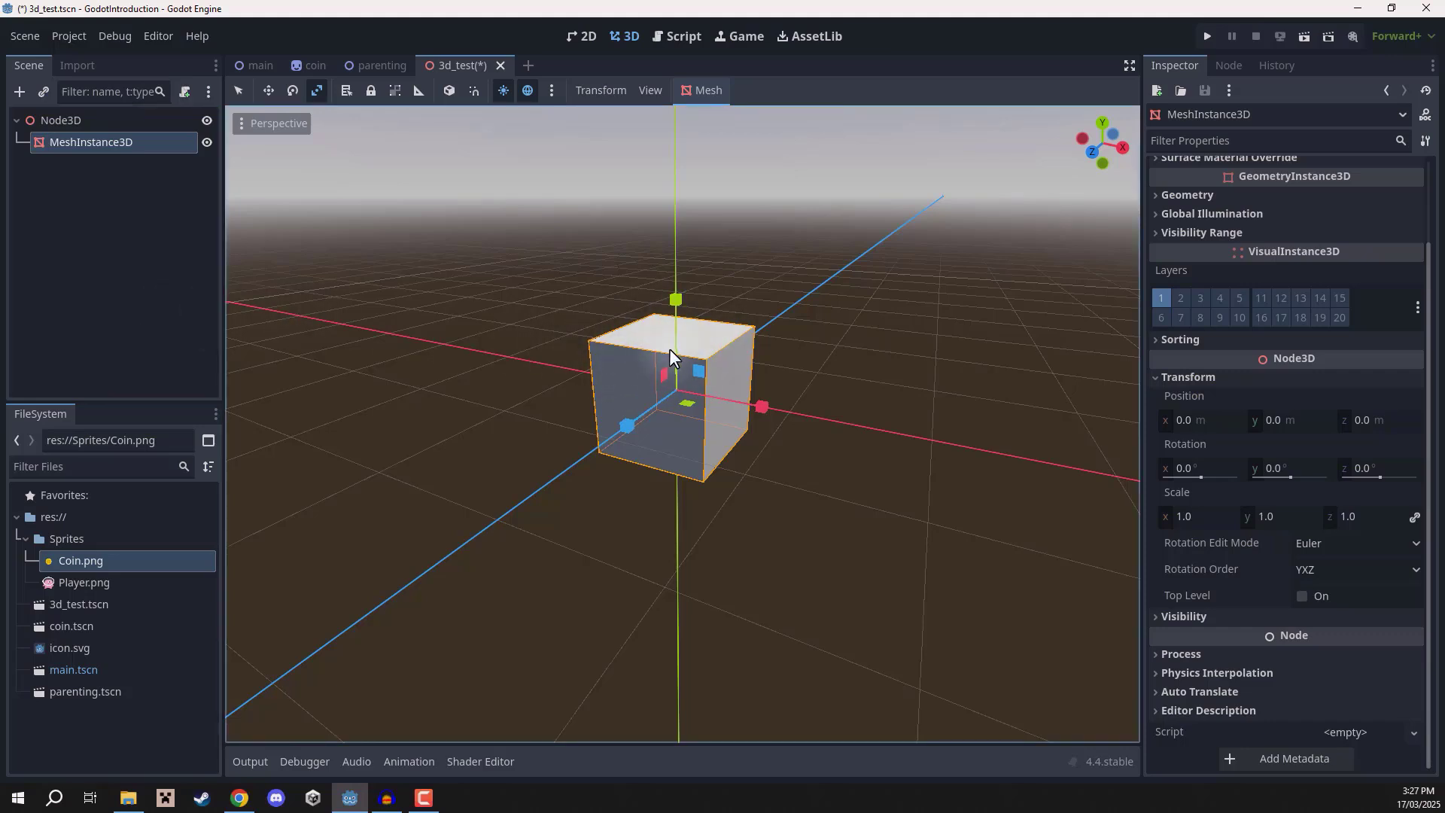
# Rename the MeshInstance3D node to Arms.
pyautogui.doubleClick(80, 145)
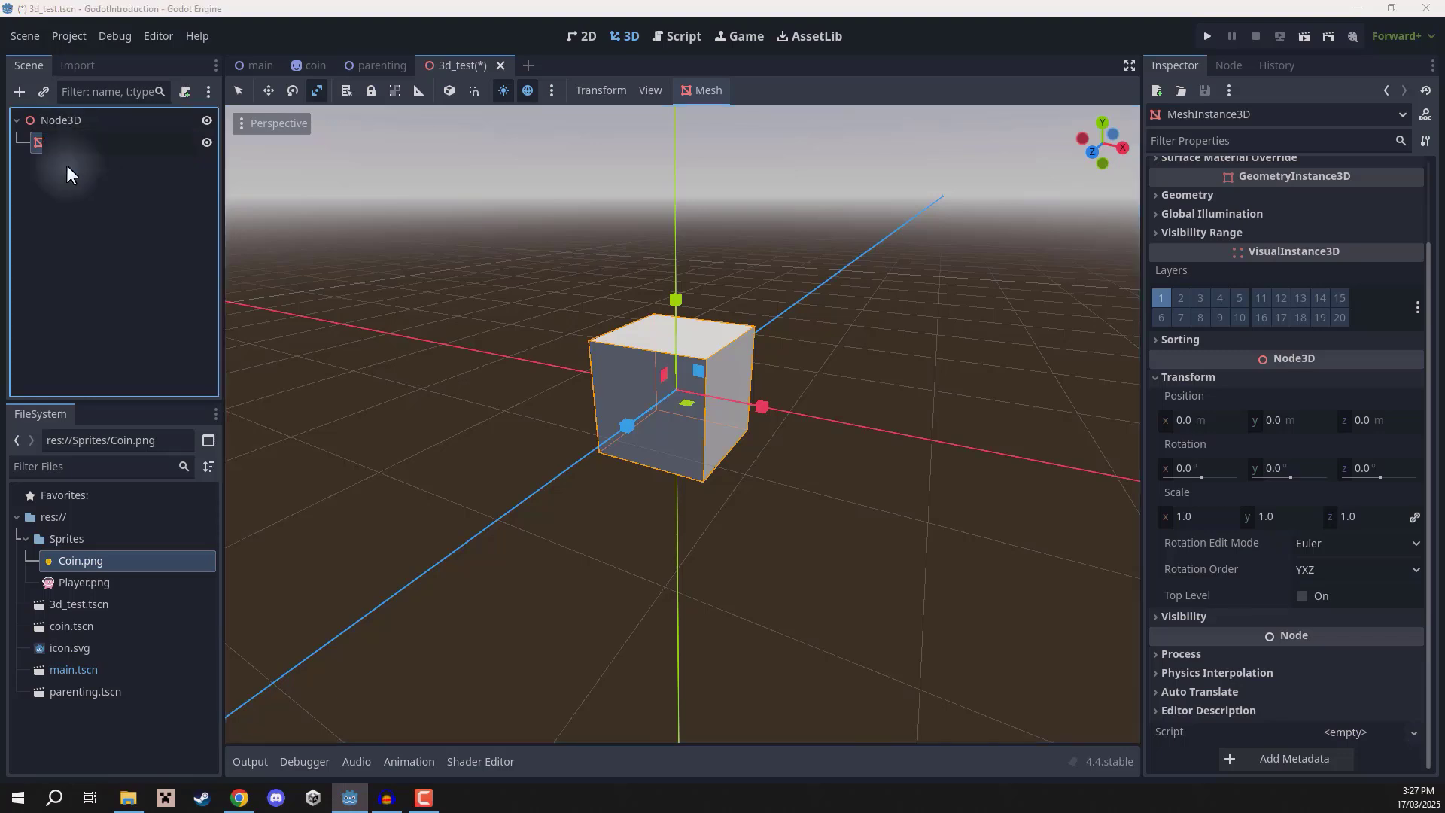
pyautogui.write('Arms')
pyautogui.press('Return')
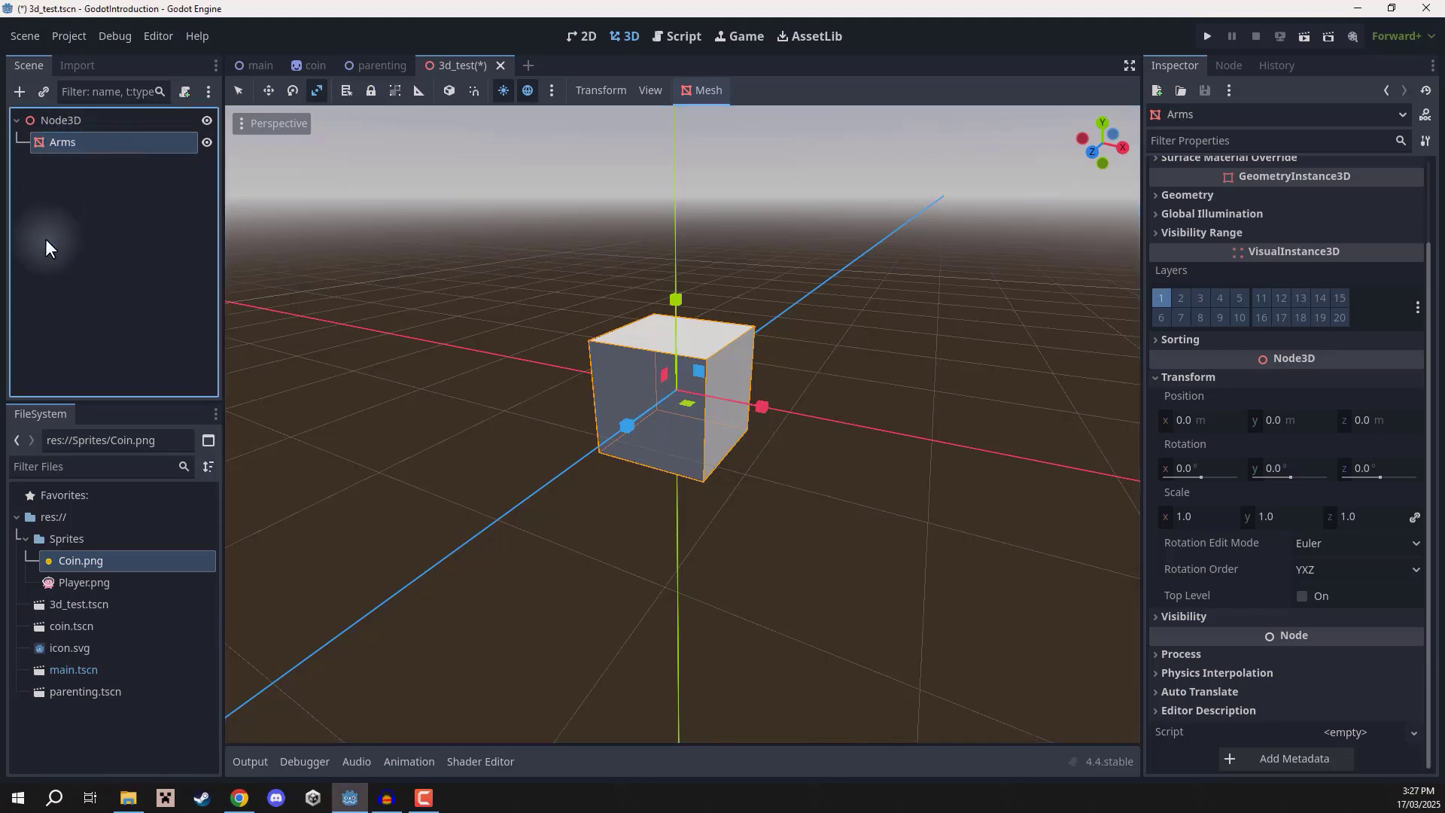
# Reselect Arms and scale it down along Y to about 0.17.
pyautogui.click(78, 187)
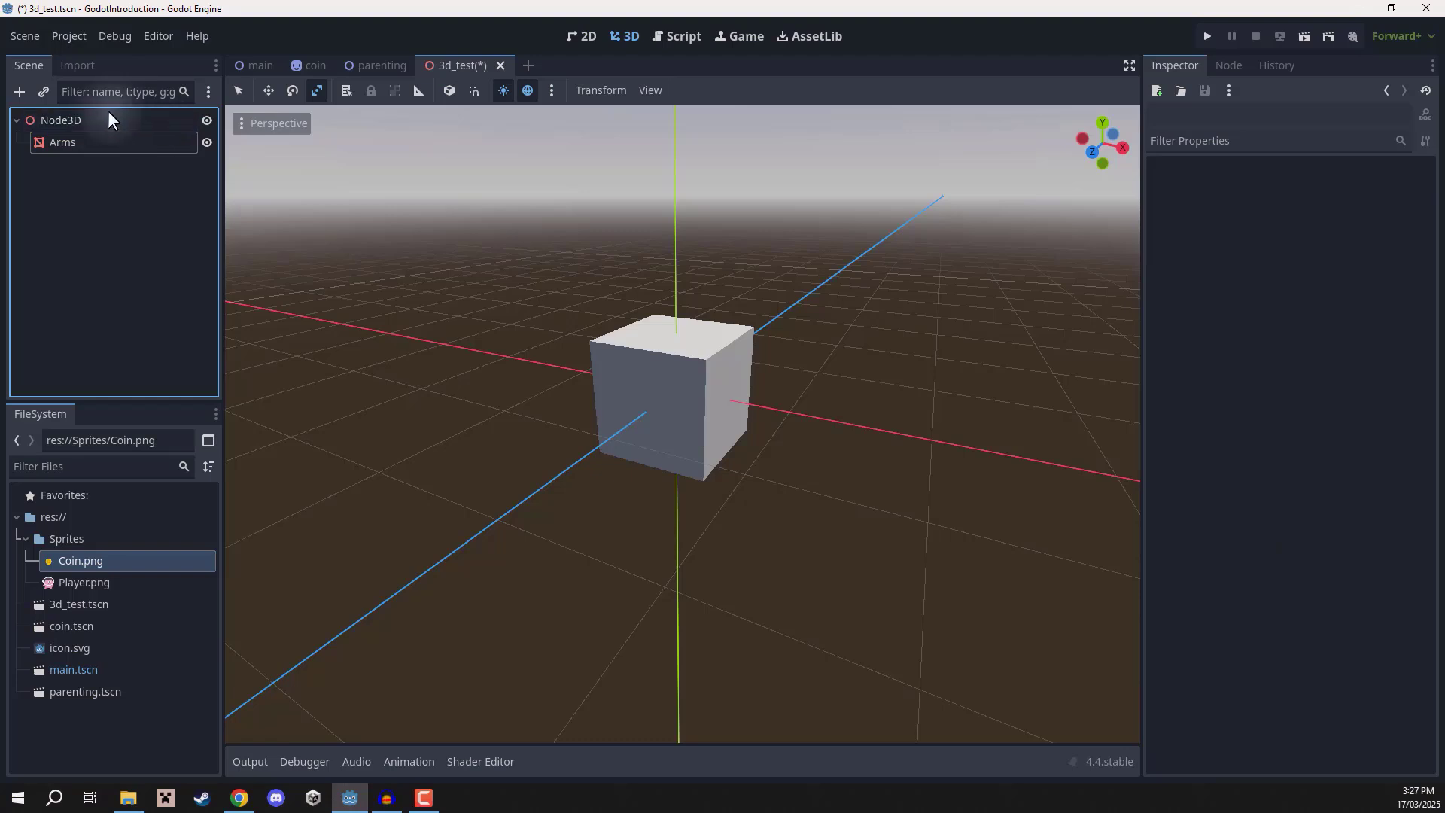
pyautogui.click(84, 142)
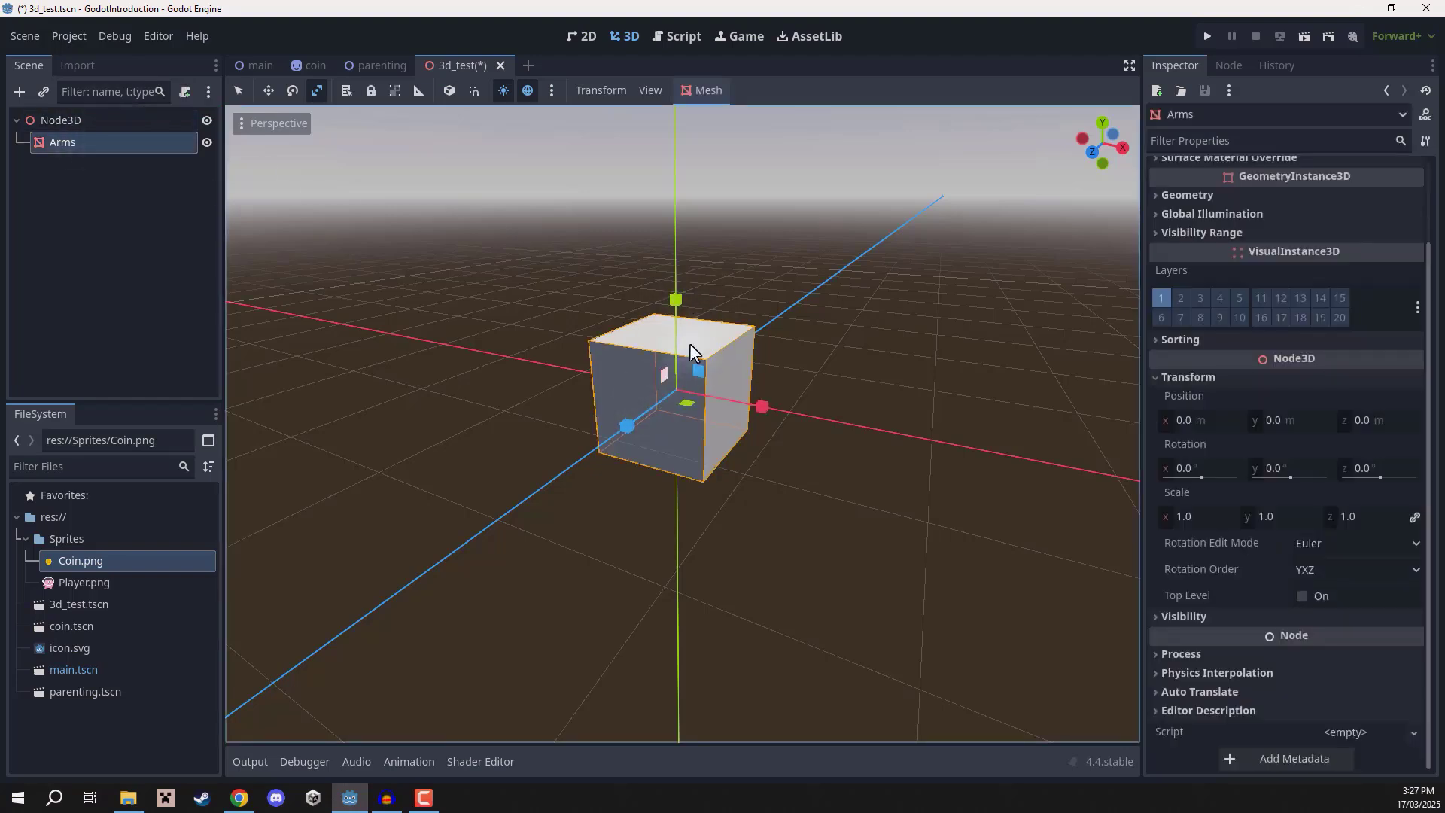
pyautogui.moveTo(676, 298); pyautogui.dragTo(700, 376)
pyautogui.moveTo(700, 376); pyautogui.dragTo(775, 410, button='middle')
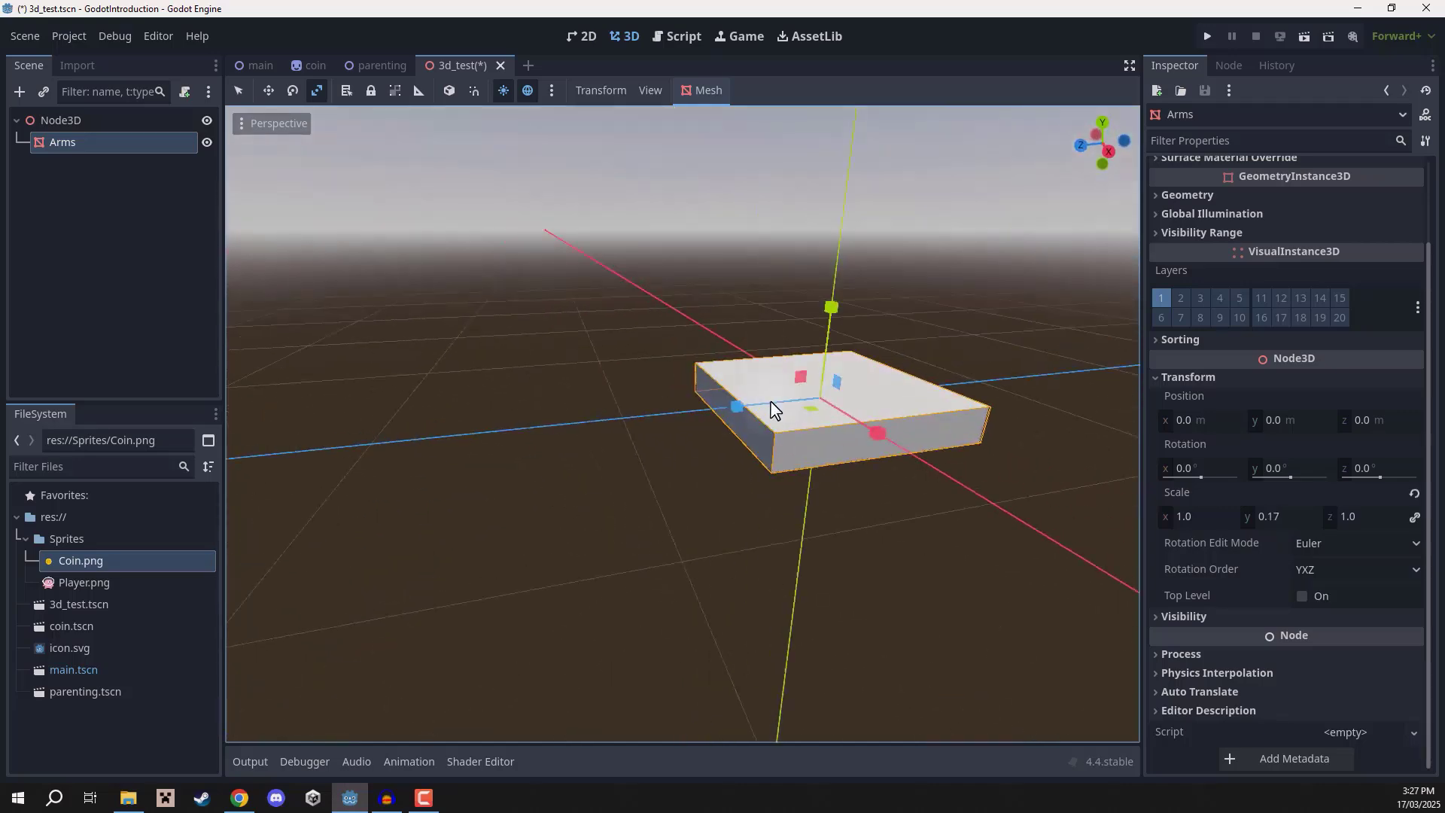
# Scale Arms to about 0.19 along Z and about 2.03 along X.
pyautogui.moveTo(738, 406); pyautogui.dragTo(803, 399)
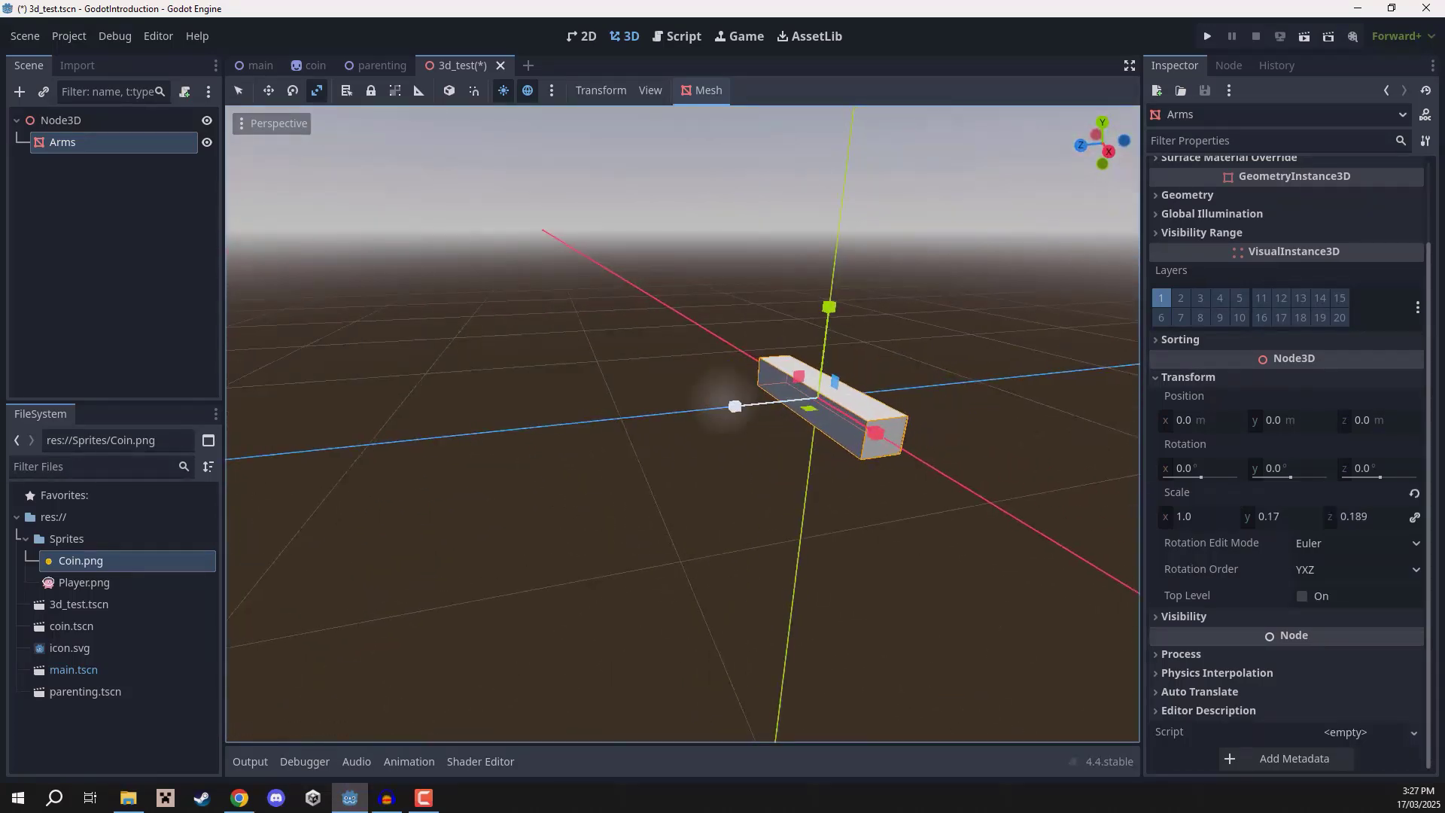
pyautogui.moveTo(804, 399); pyautogui.dragTo(737, 399, button='middle')
pyautogui.moveTo(756, 413); pyautogui.dragTo(852, 426)
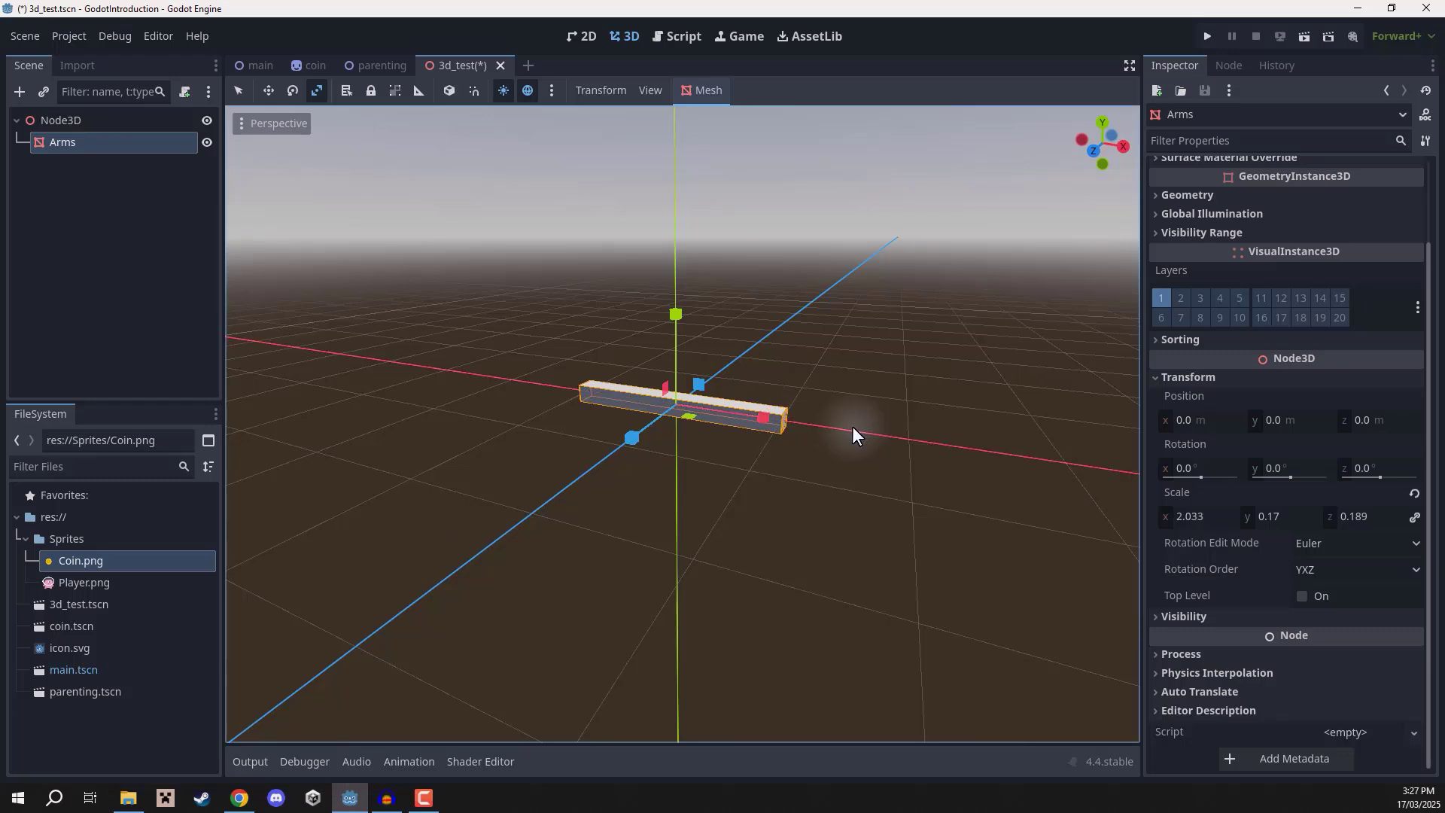
pyautogui.moveTo(852, 426); pyautogui.dragTo(806, 419, button='middle')
# Switch to the Move tool and raise Arms along Y to about 2.05 m.
pyautogui.press('w')
pyautogui.moveTo(710, 451); pyautogui.dragTo(703, 212)
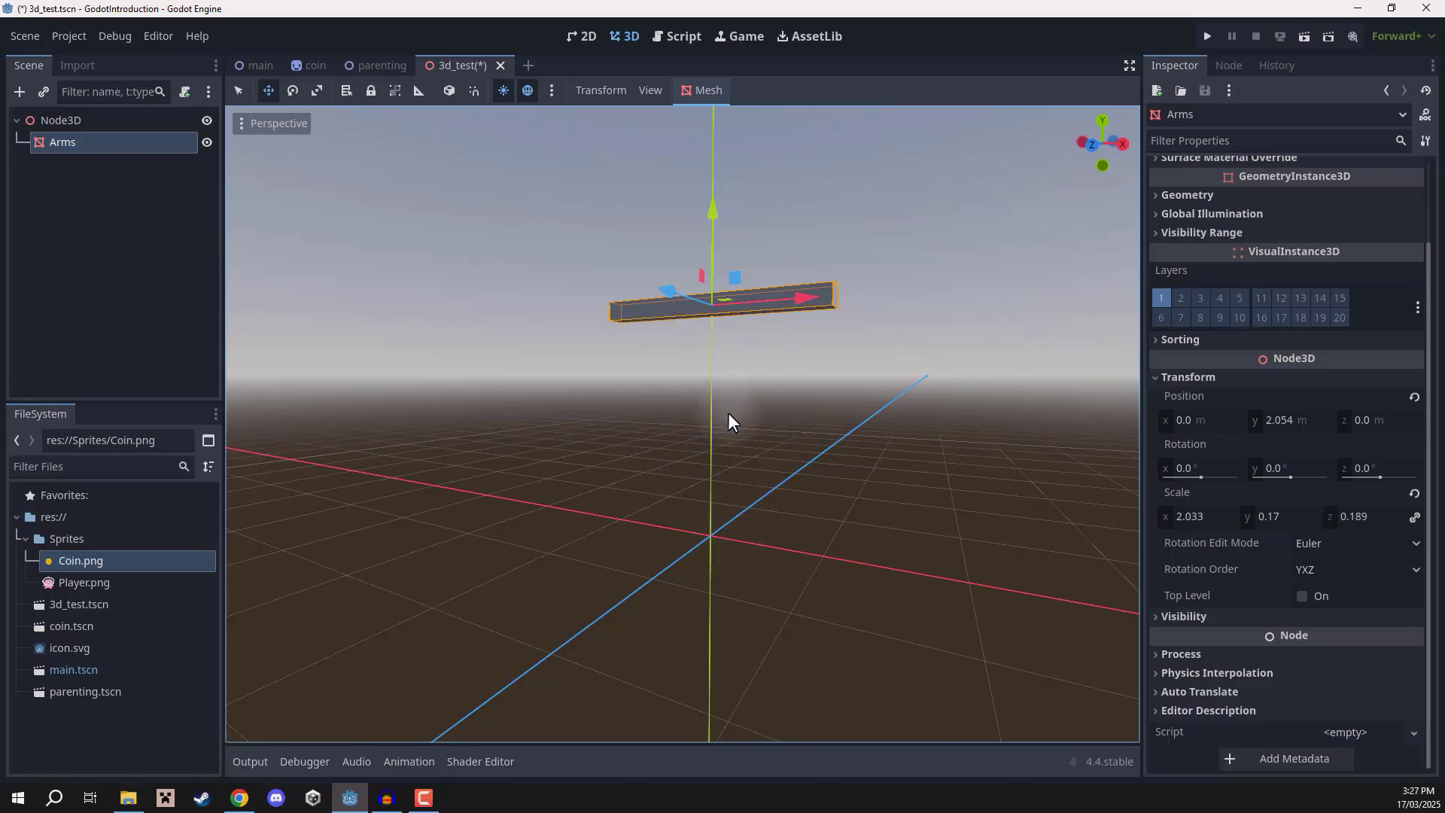
pyautogui.click(101, 274)
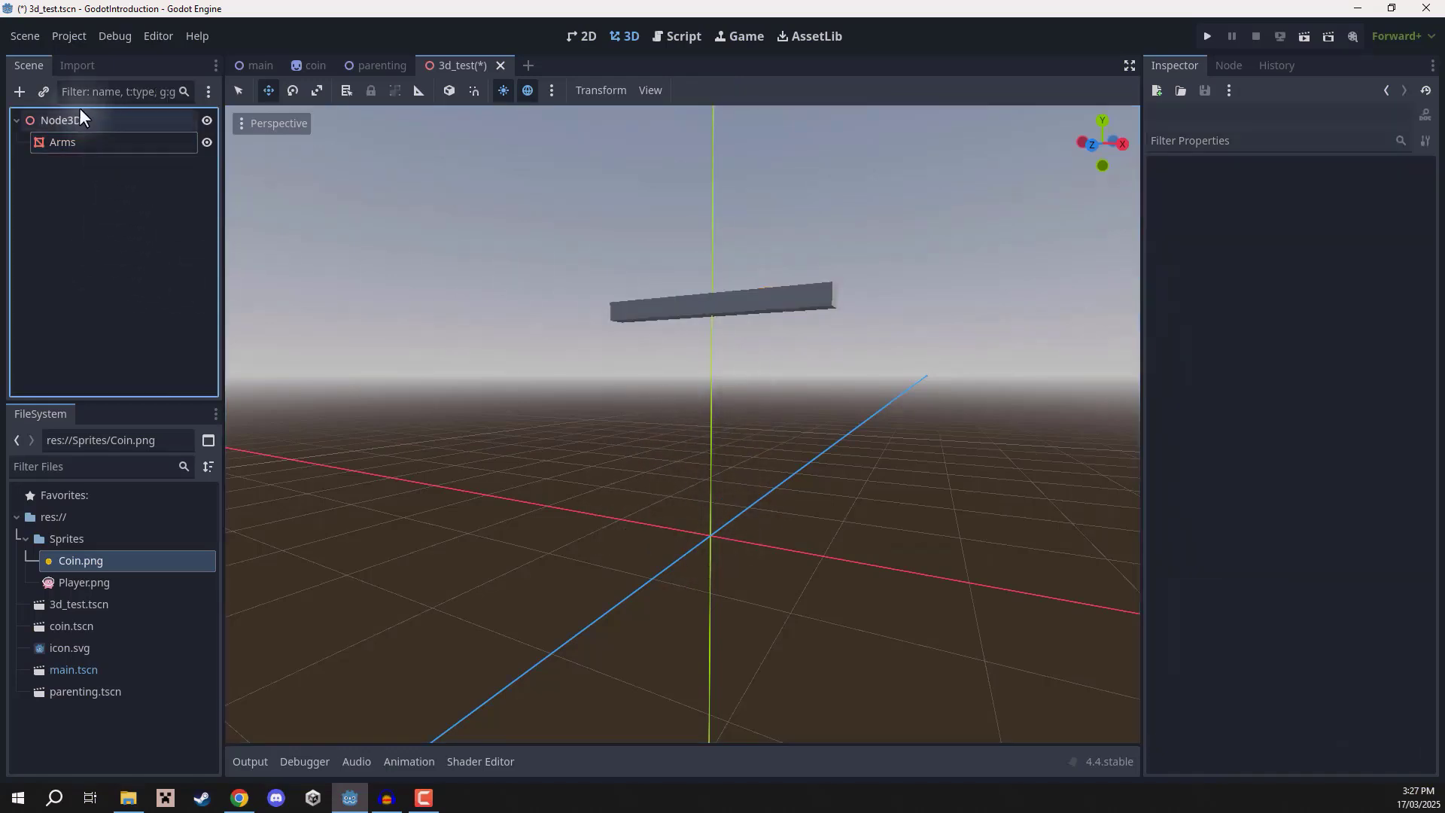
# Add a new MeshInstance3D node to the scene.
pyautogui.click(20, 91)
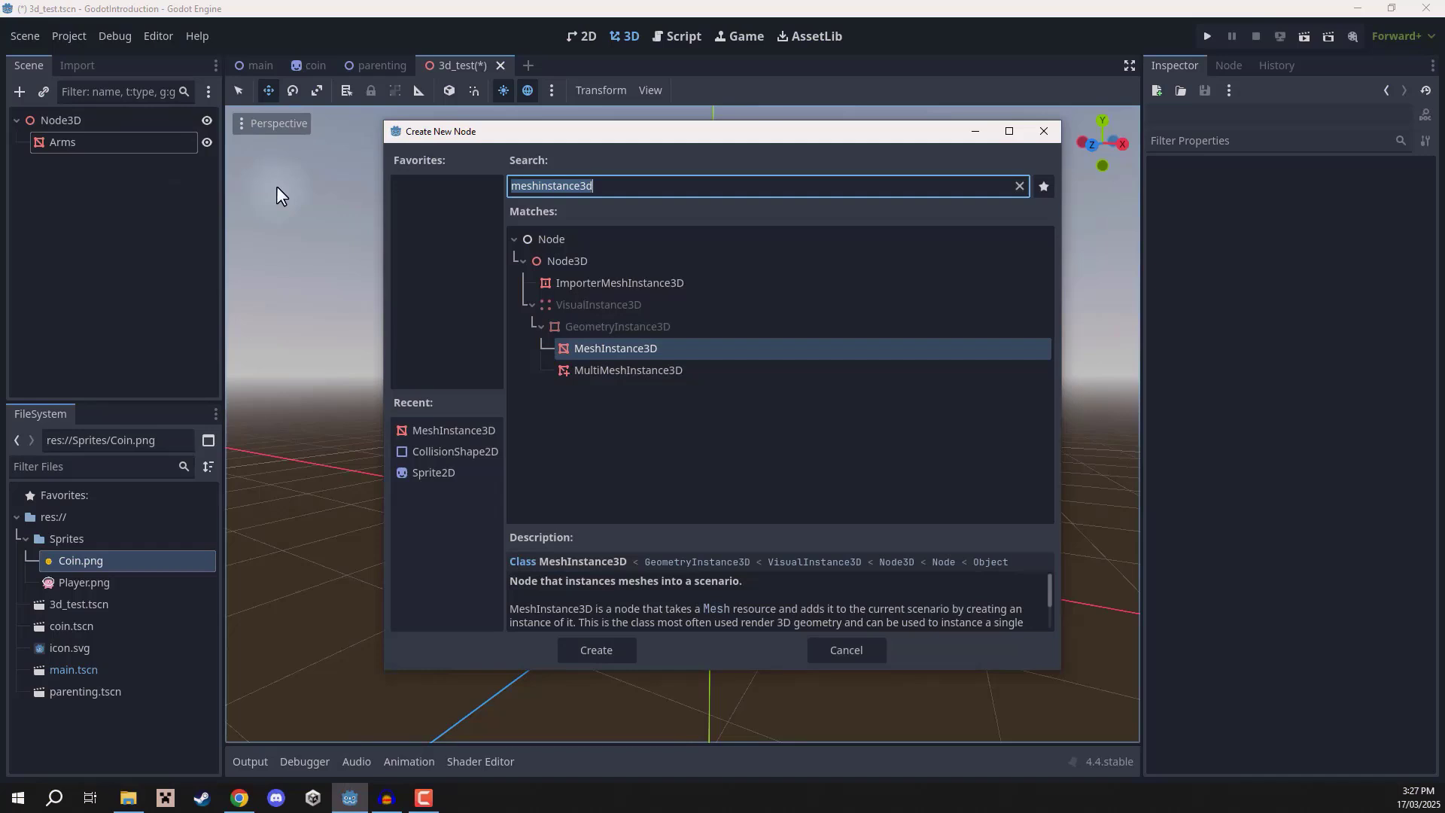
pyautogui.press('Return')
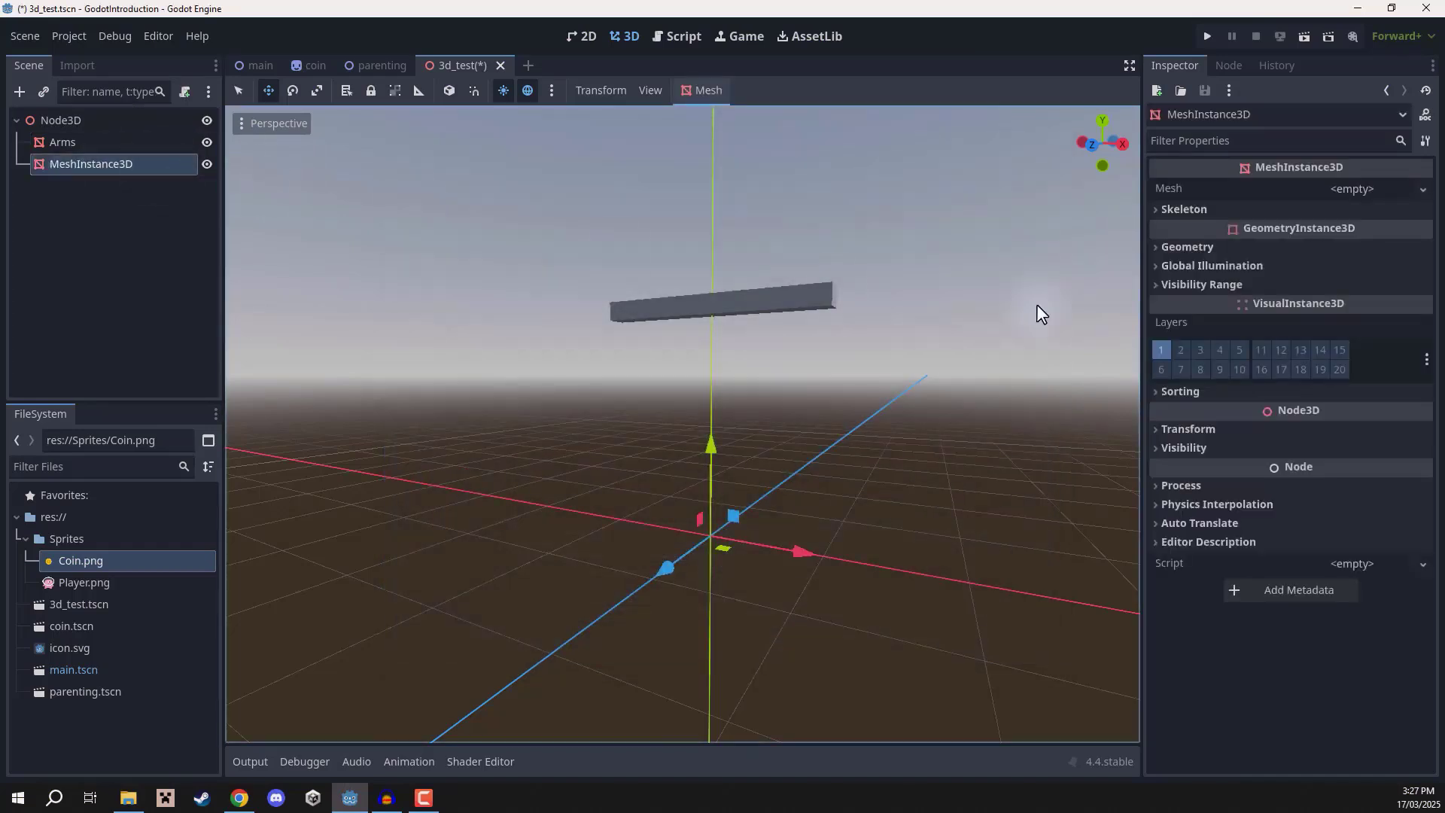
# Assign a new SphereMesh to the new MeshInstance3D's Mesh property.
pyautogui.click(1177, 192)
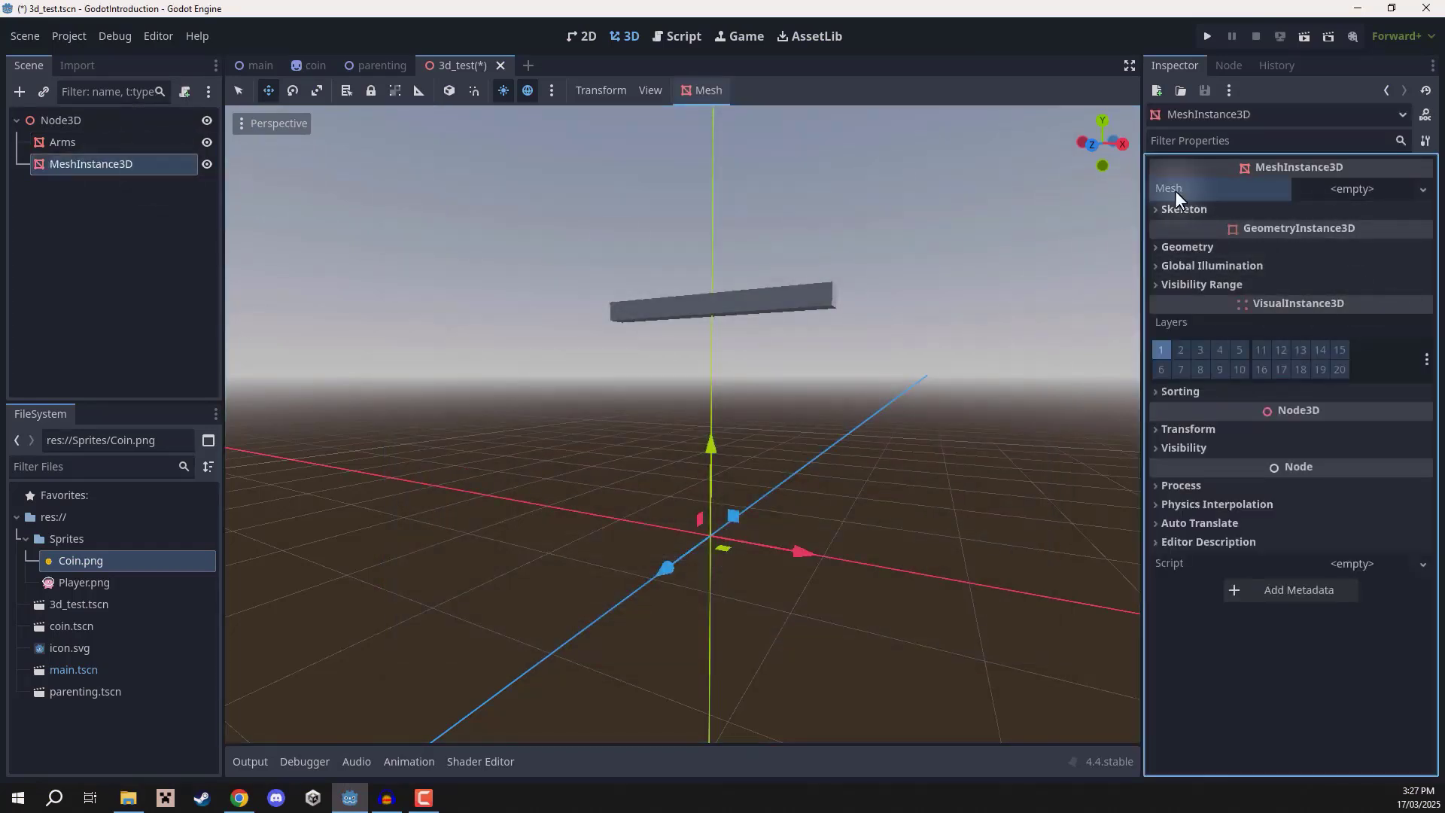
pyautogui.click(1388, 189)
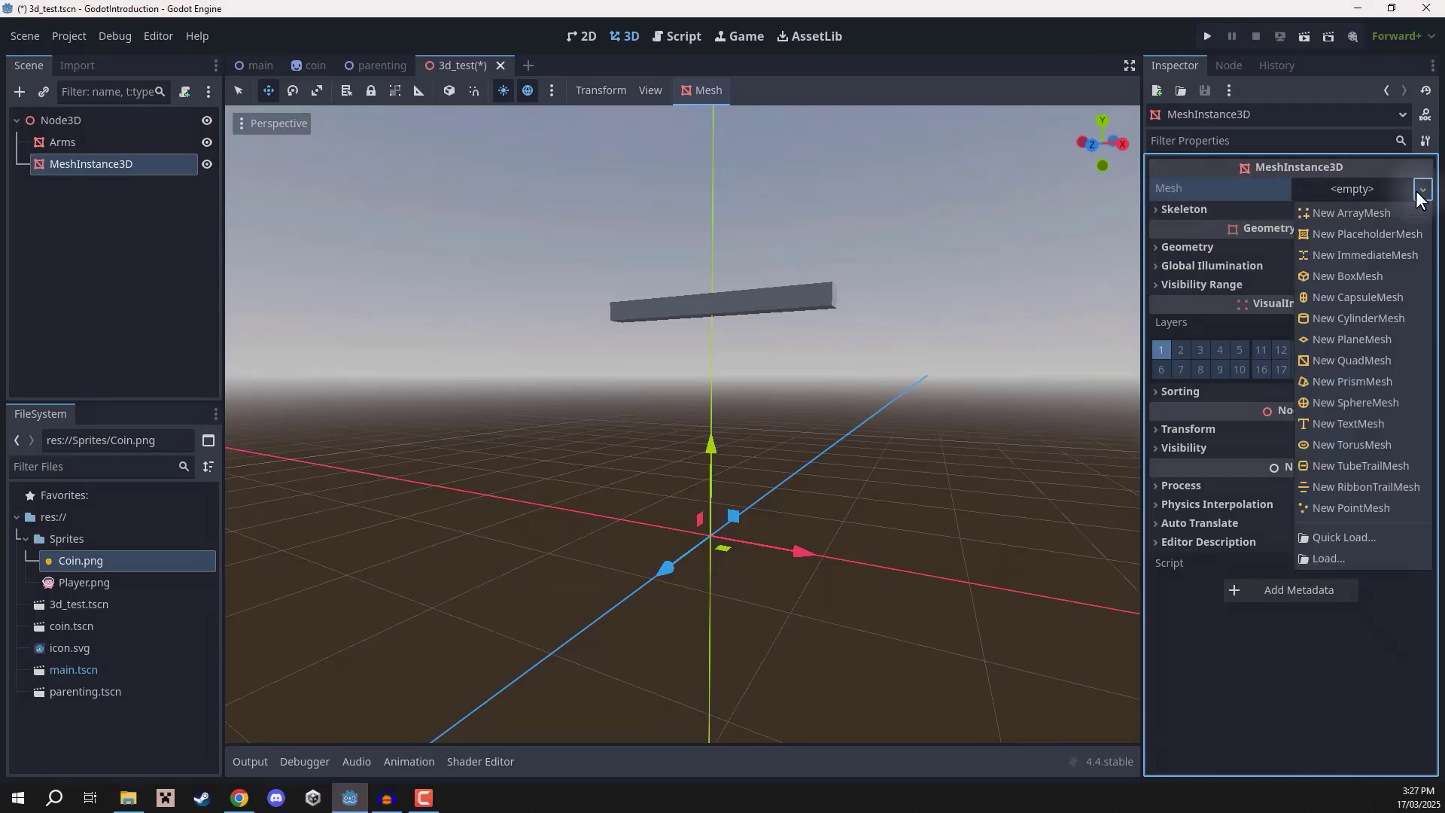
pyautogui.click(1359, 402)
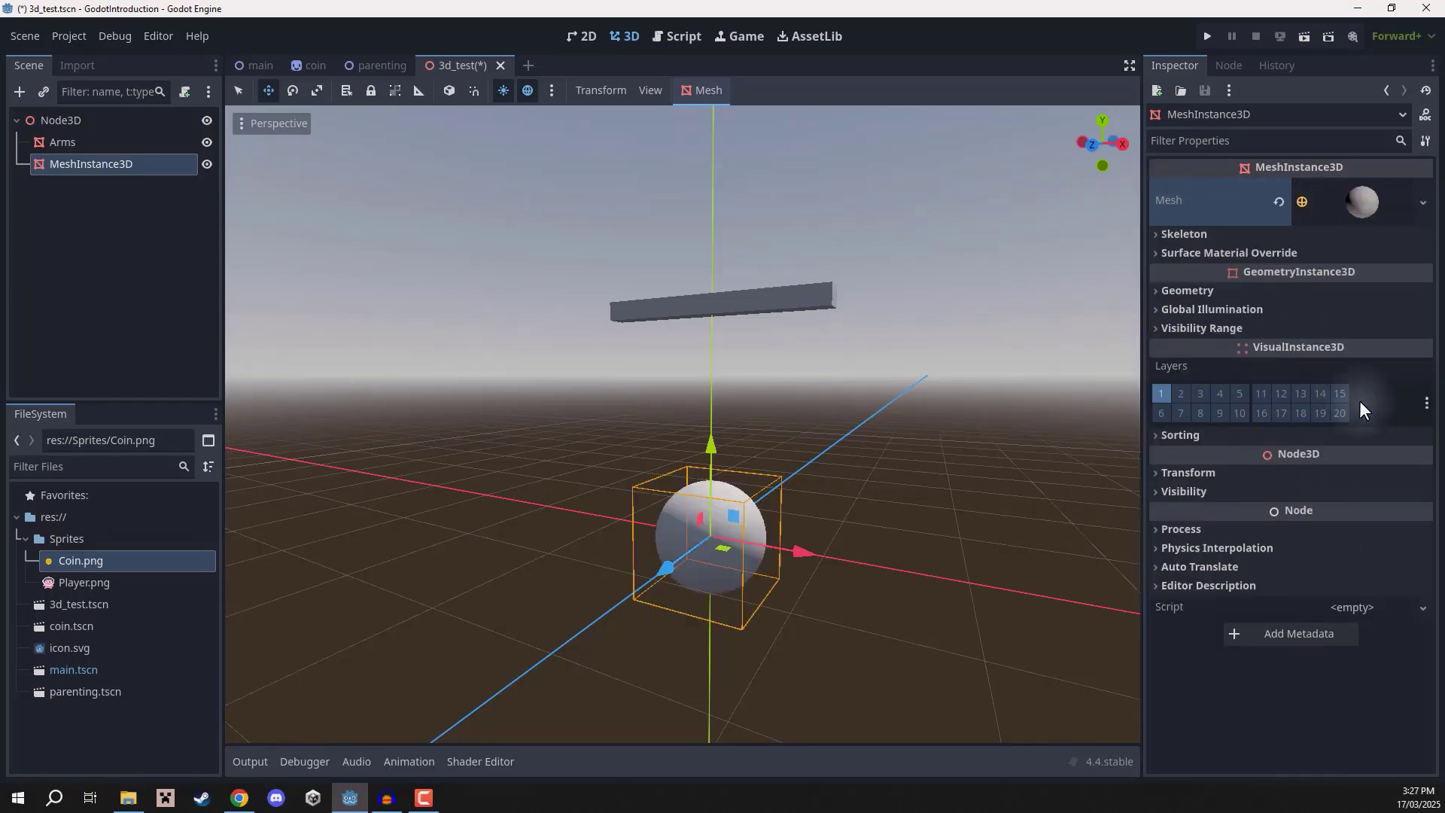
# Rename the new mesh node to Legs.
pyautogui.doubleClick(87, 164)
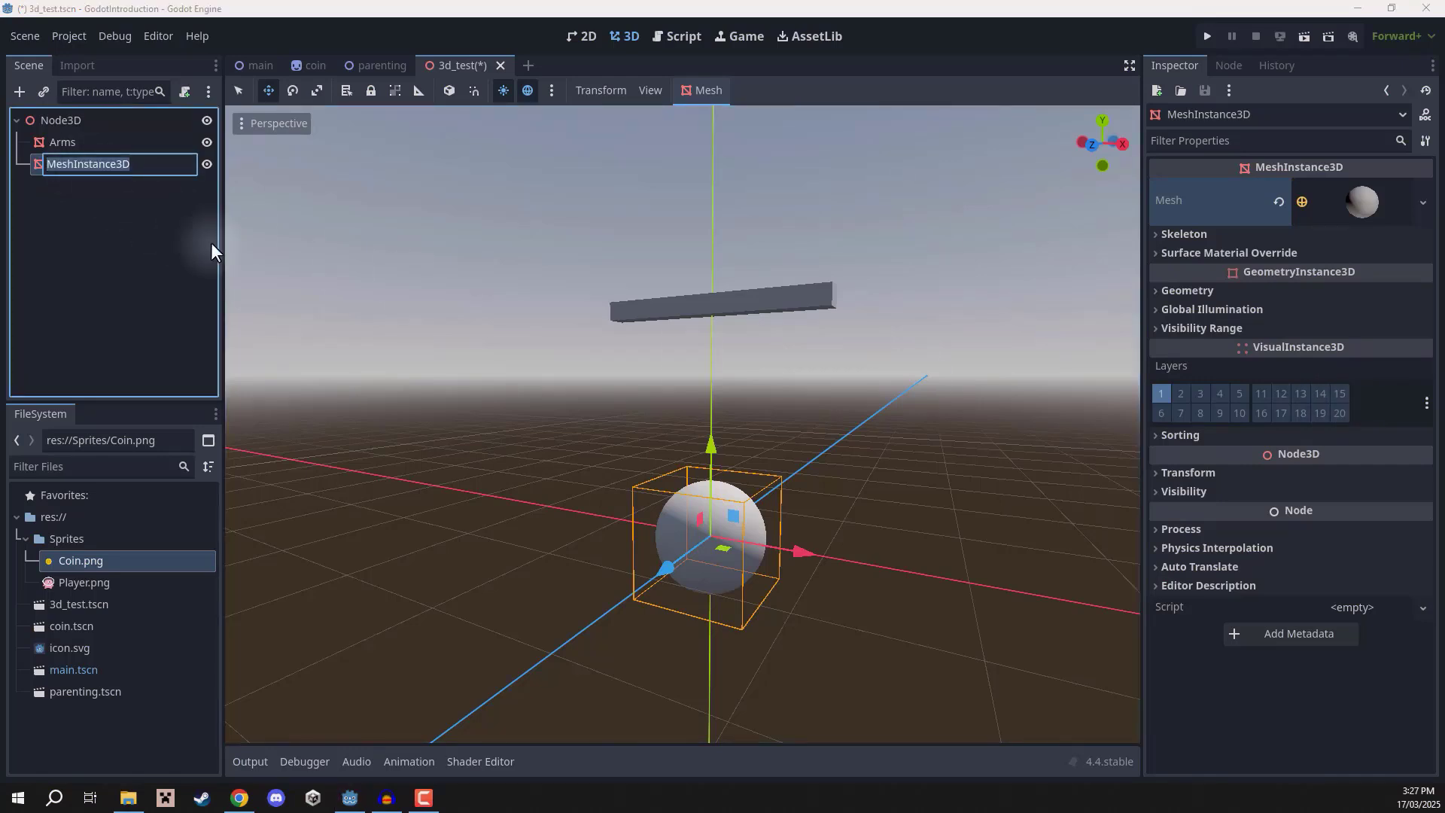
pyautogui.write('Legs')
pyautogui.press('Return')
# Scale the Legs sphere up with the Scale tool.
pyautogui.moveTo(716, 436); pyautogui.dragTo(717, 364, button='middle')
pyautogui.press('r')
pyautogui.moveTo(739, 377); pyautogui.dragTo(784, 339)
pyautogui.press('e')
pyautogui.moveTo(784, 338); pyautogui.dragTo(769, 369, button='right')
pyautogui.press('w')
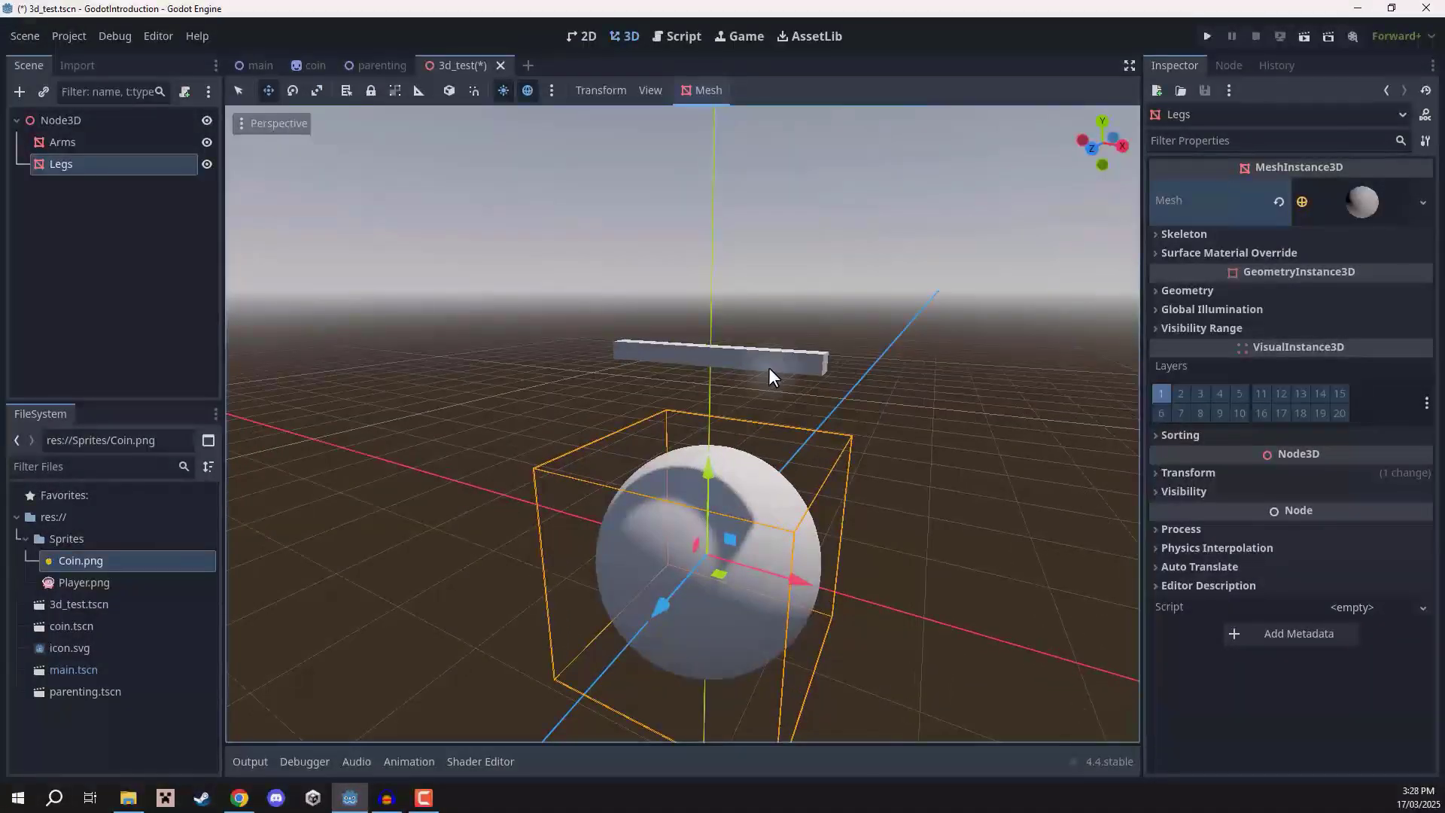
# Duplicate Legs and move the copy up so it sits on top of the first sphere.
pyautogui.hotkey('ctrl', 'd')
pyautogui.moveTo(706, 476); pyautogui.dragTo(712, 350)
pyautogui.press('r')
pyautogui.press('w')
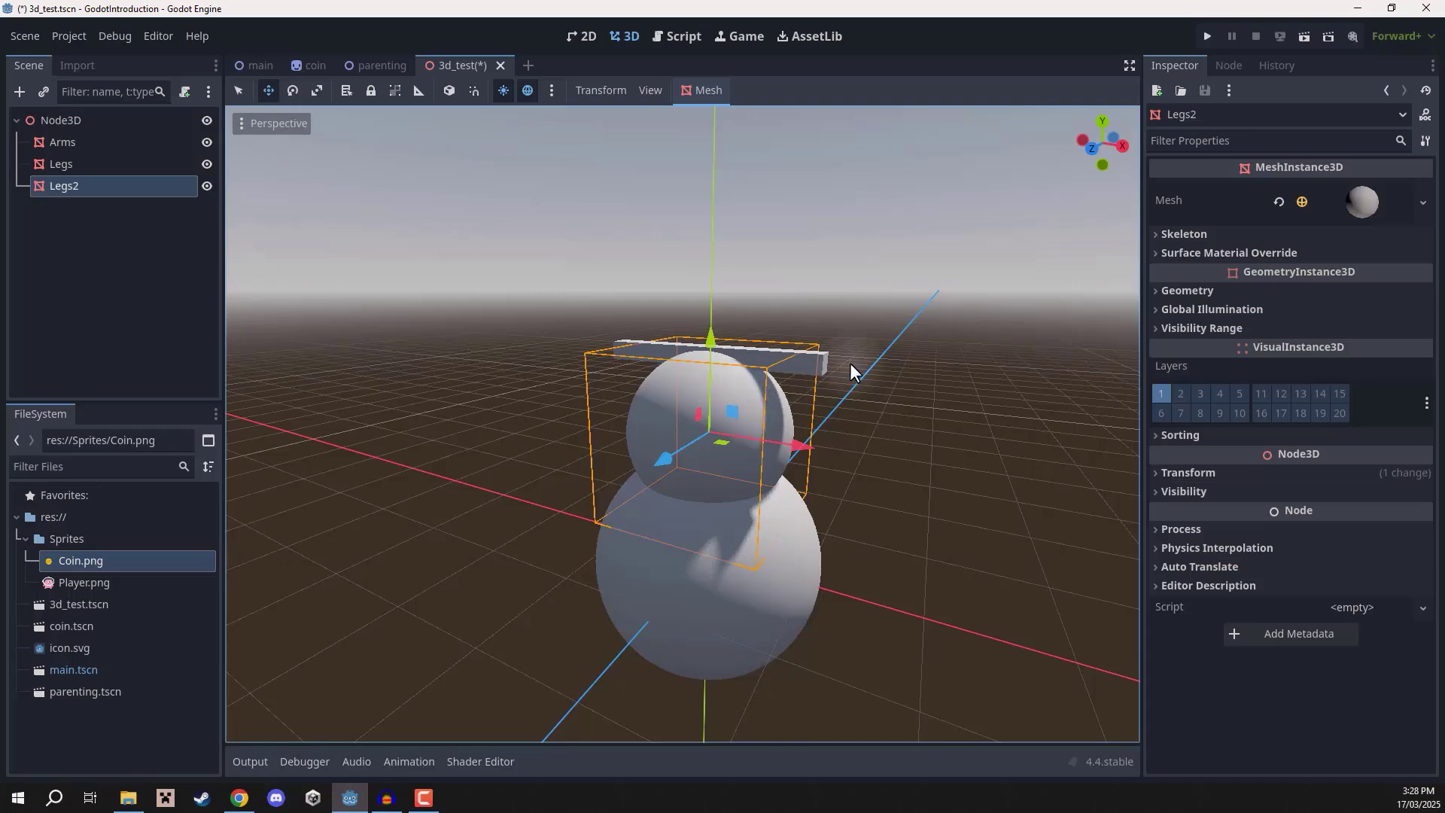
# Select Arms and lower it along Y to about 1.4 m so it crosses the upper sphere.
pyautogui.press('q')
pyautogui.click(821, 358)
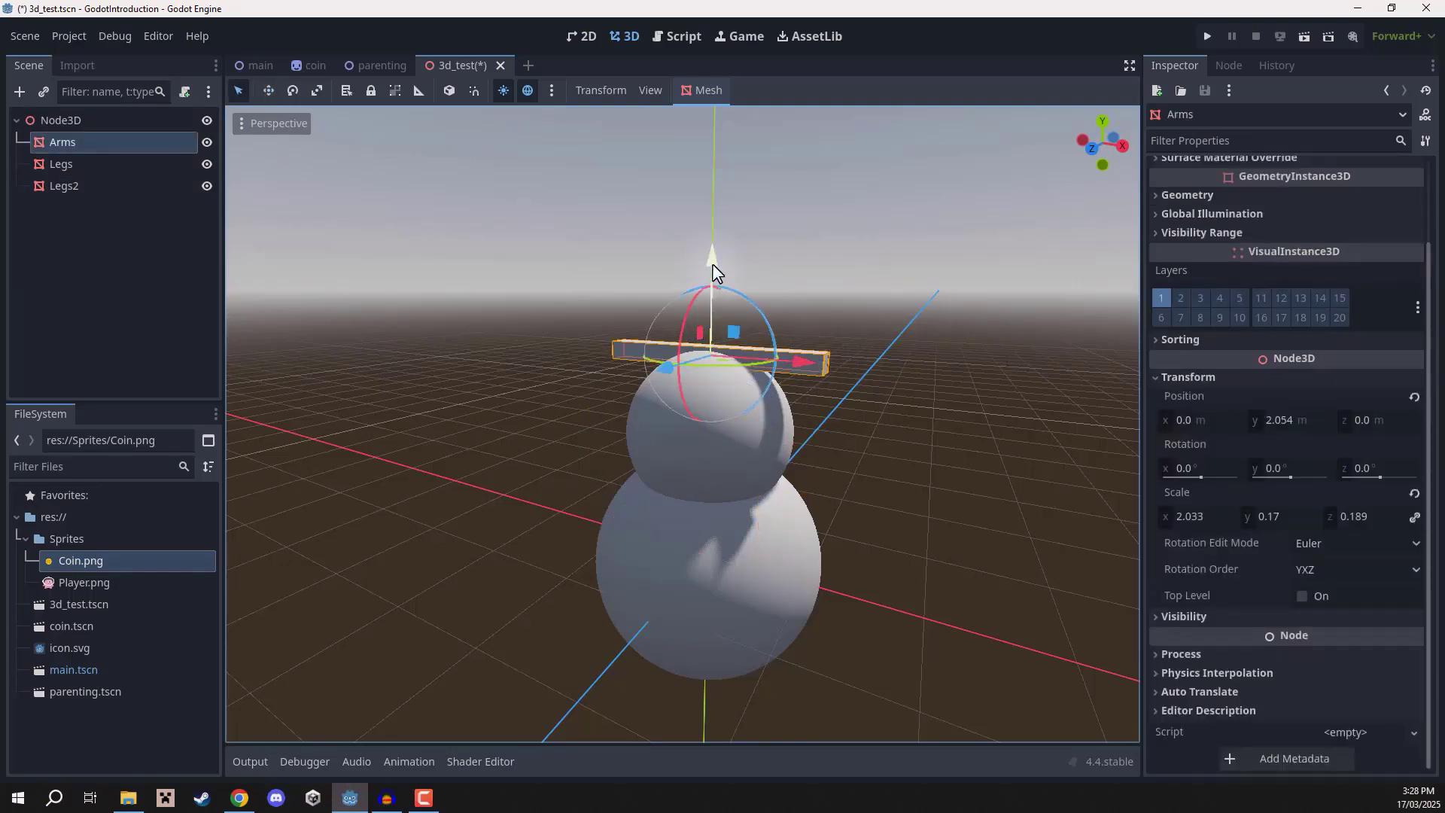
pyautogui.moveTo(712, 263); pyautogui.dragTo(721, 321, button='right')
pyautogui.press('w')
pyautogui.press('s')
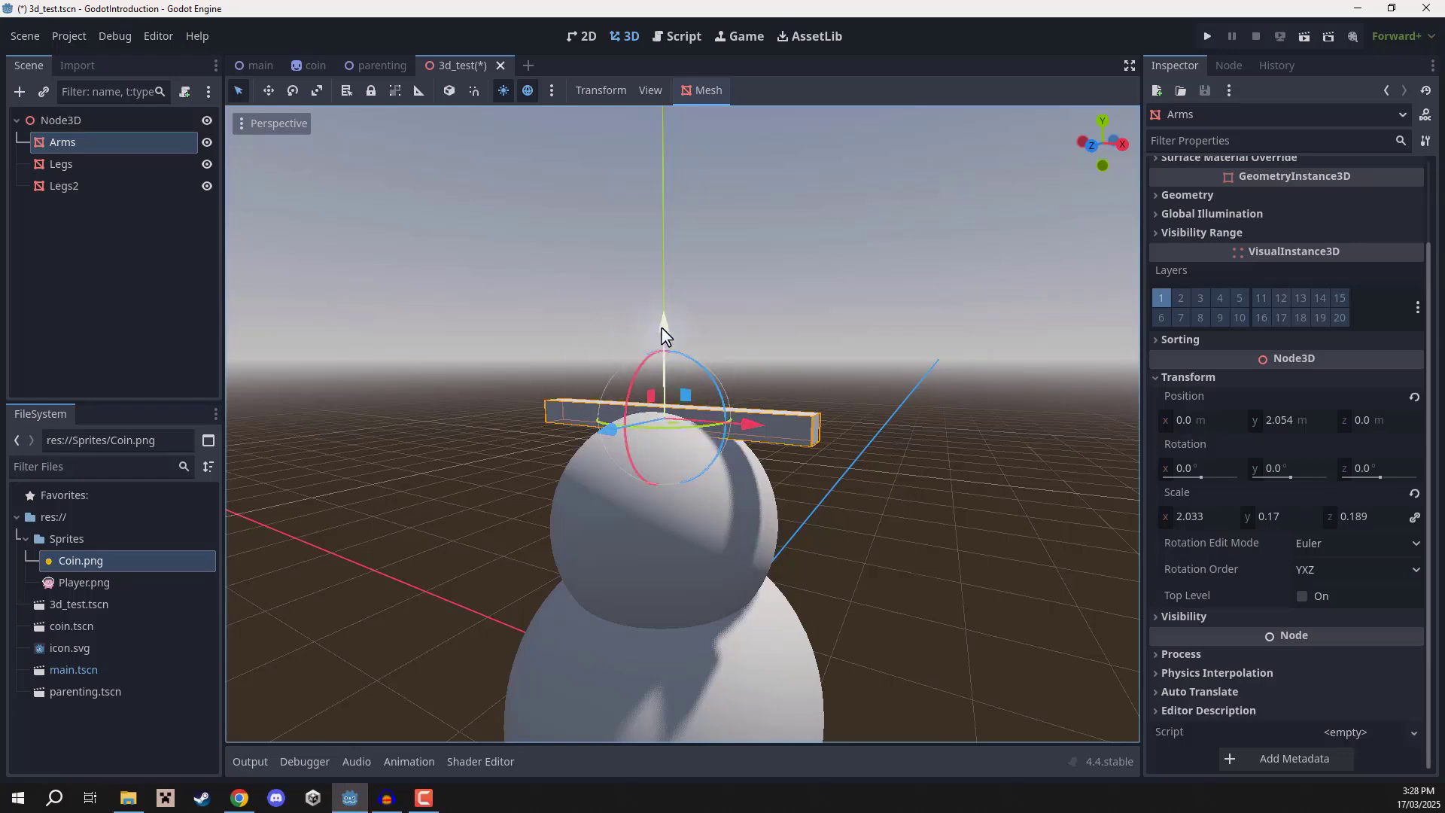
pyautogui.press('w')
pyautogui.press('e')
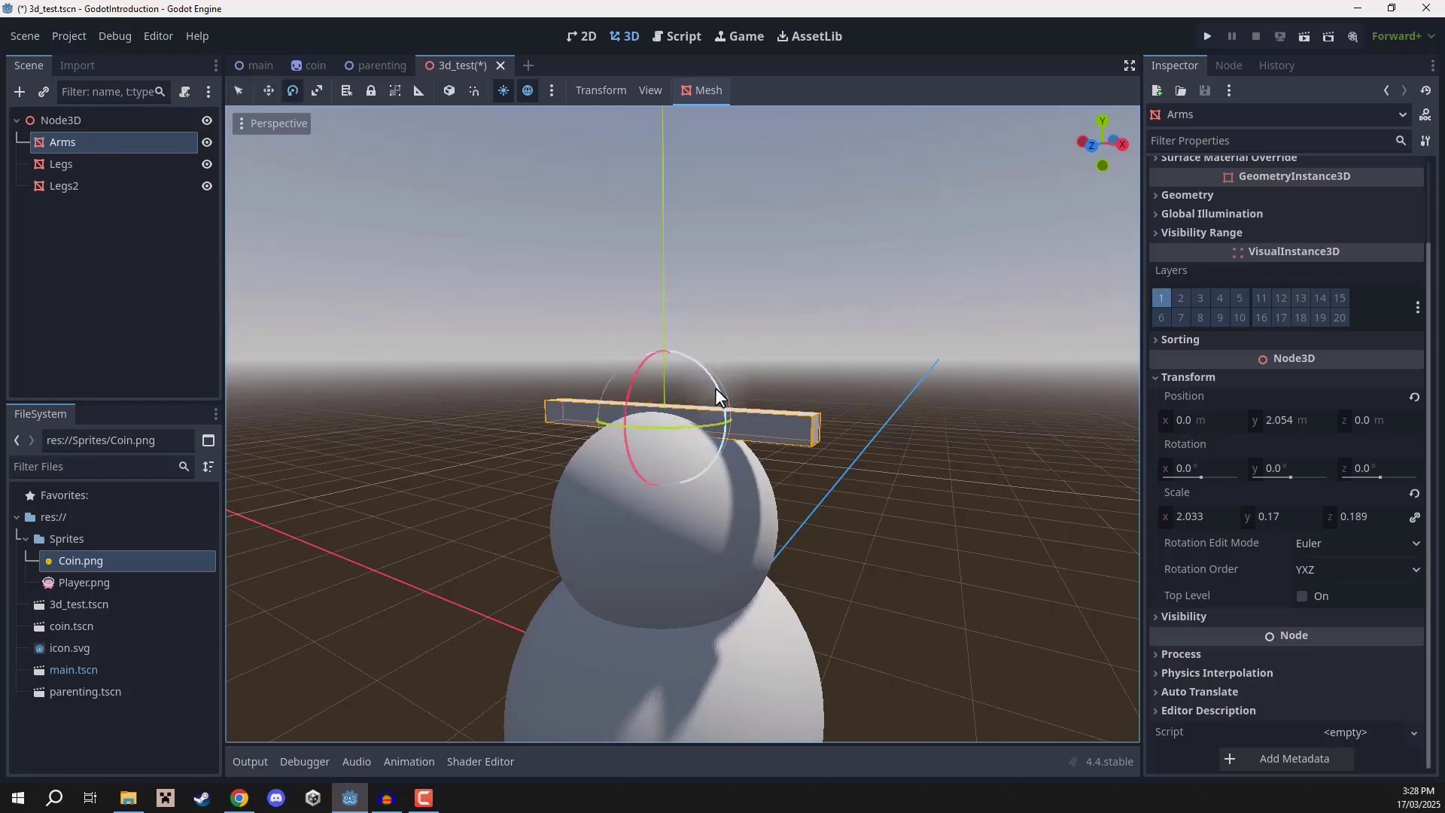
pyautogui.press('q')
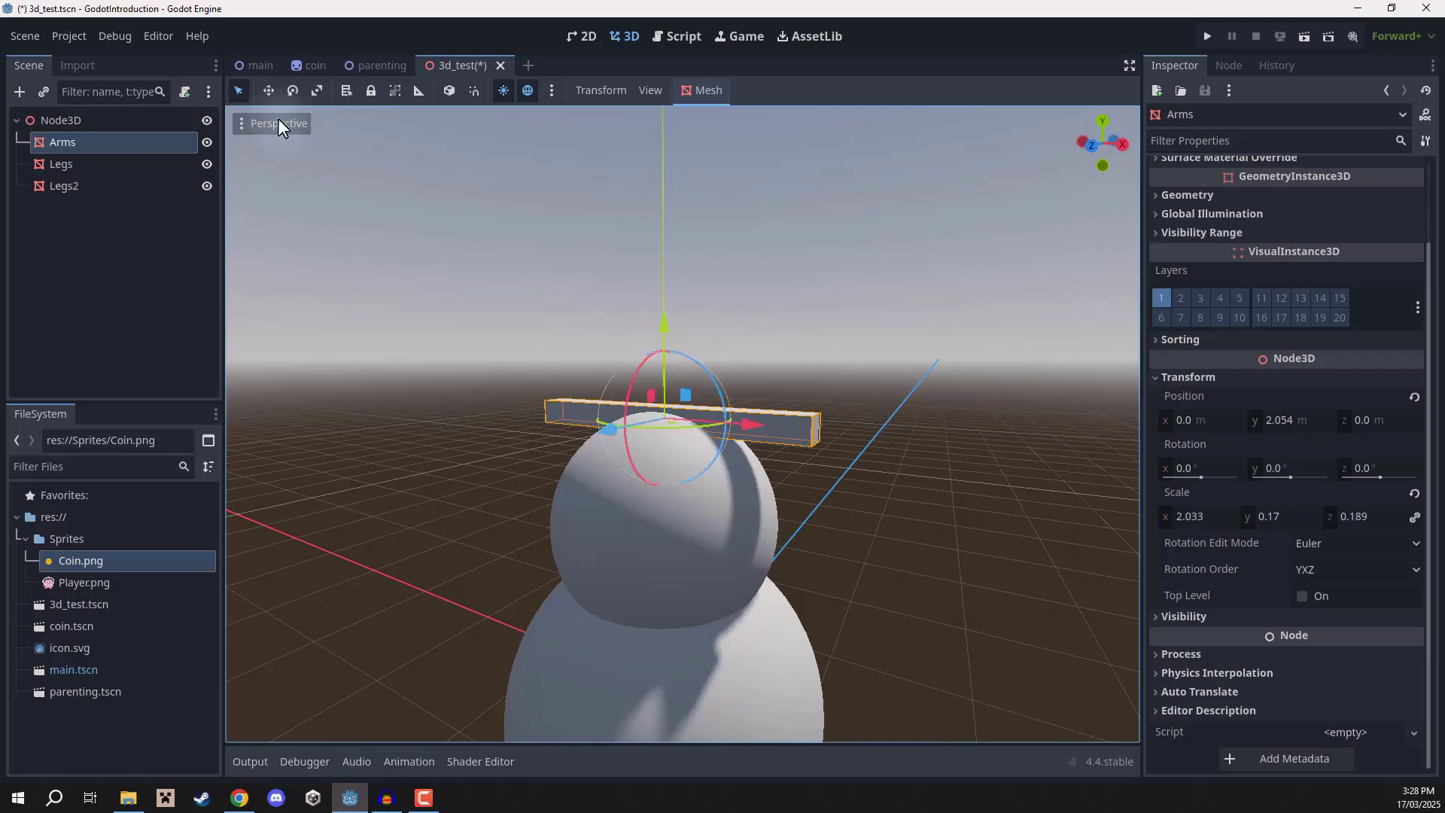
pyautogui.moveTo(674, 322); pyautogui.dragTo(657, 416)
# Scale Arms up to about 2.31 on X, 0.2 on Y and 0.22 on Z.
pyautogui.press('r')
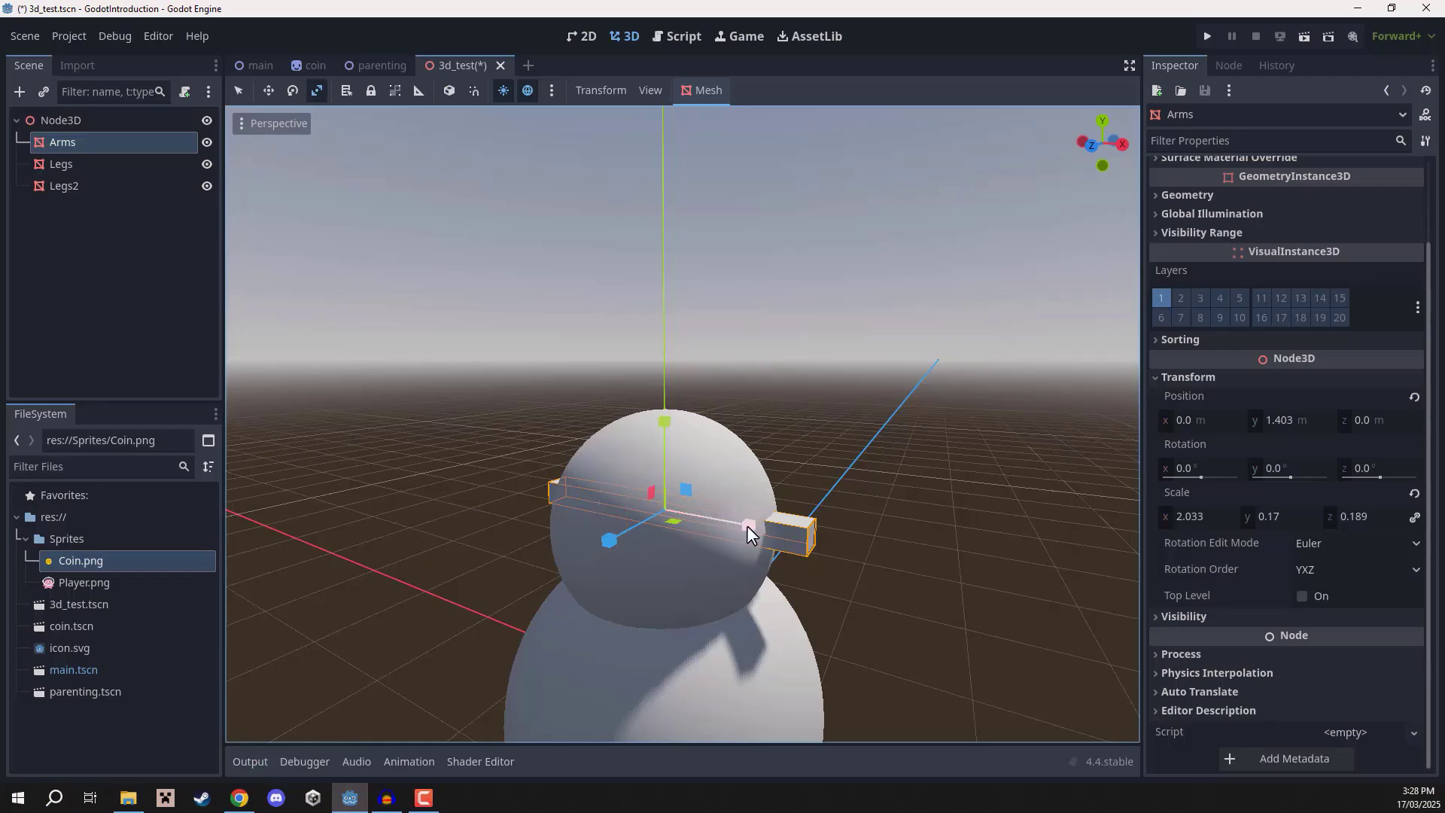
pyautogui.moveTo(747, 525); pyautogui.dragTo(717, 493)
pyautogui.press('a')
pyautogui.moveTo(717, 493); pyautogui.dragTo(670, 387, button='right')
pyautogui.press('d')
pyautogui.press('w')
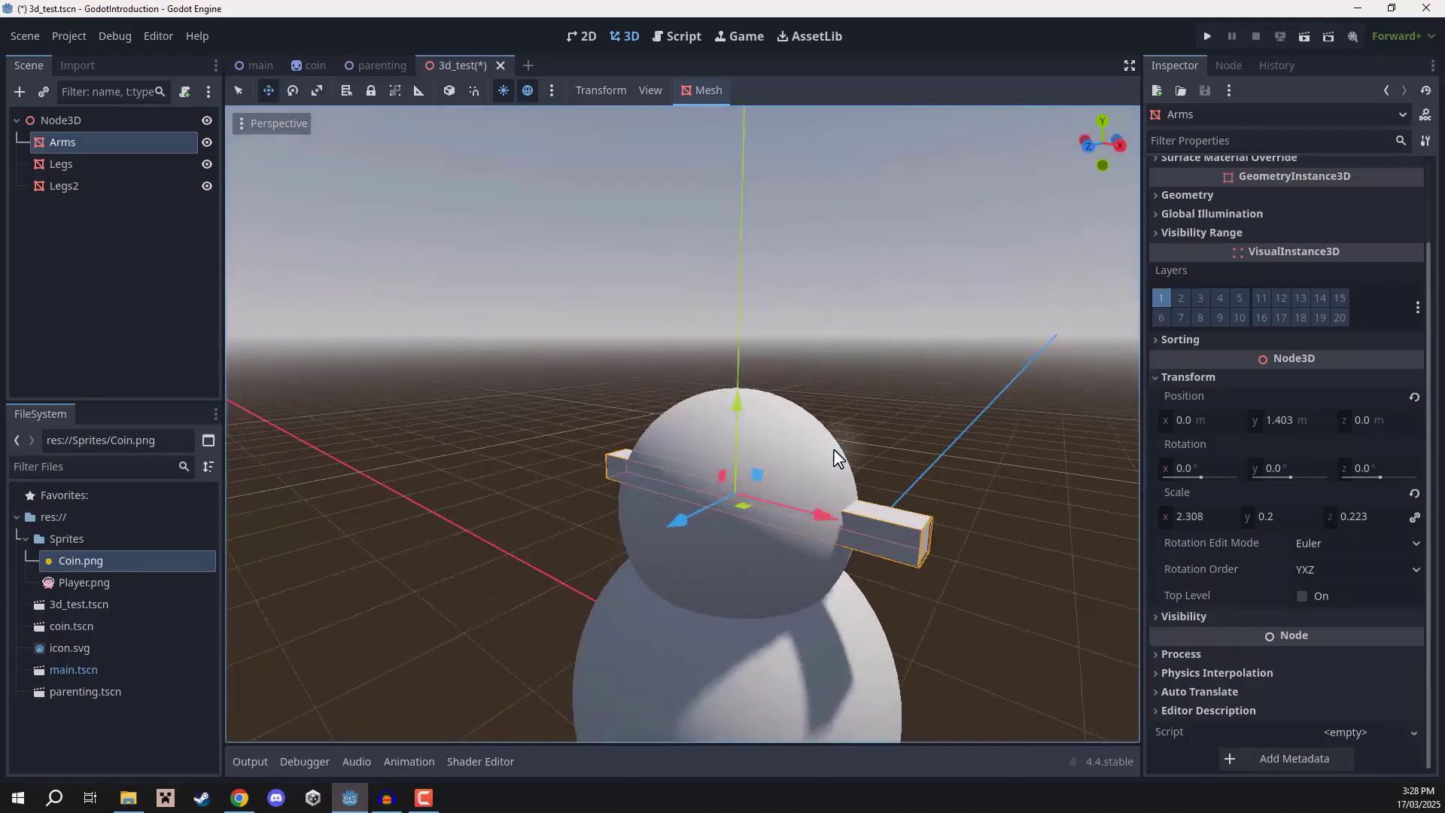
# Select the duplicated sphere and rename it Torso.
pyautogui.press('q')
pyautogui.click(807, 436)
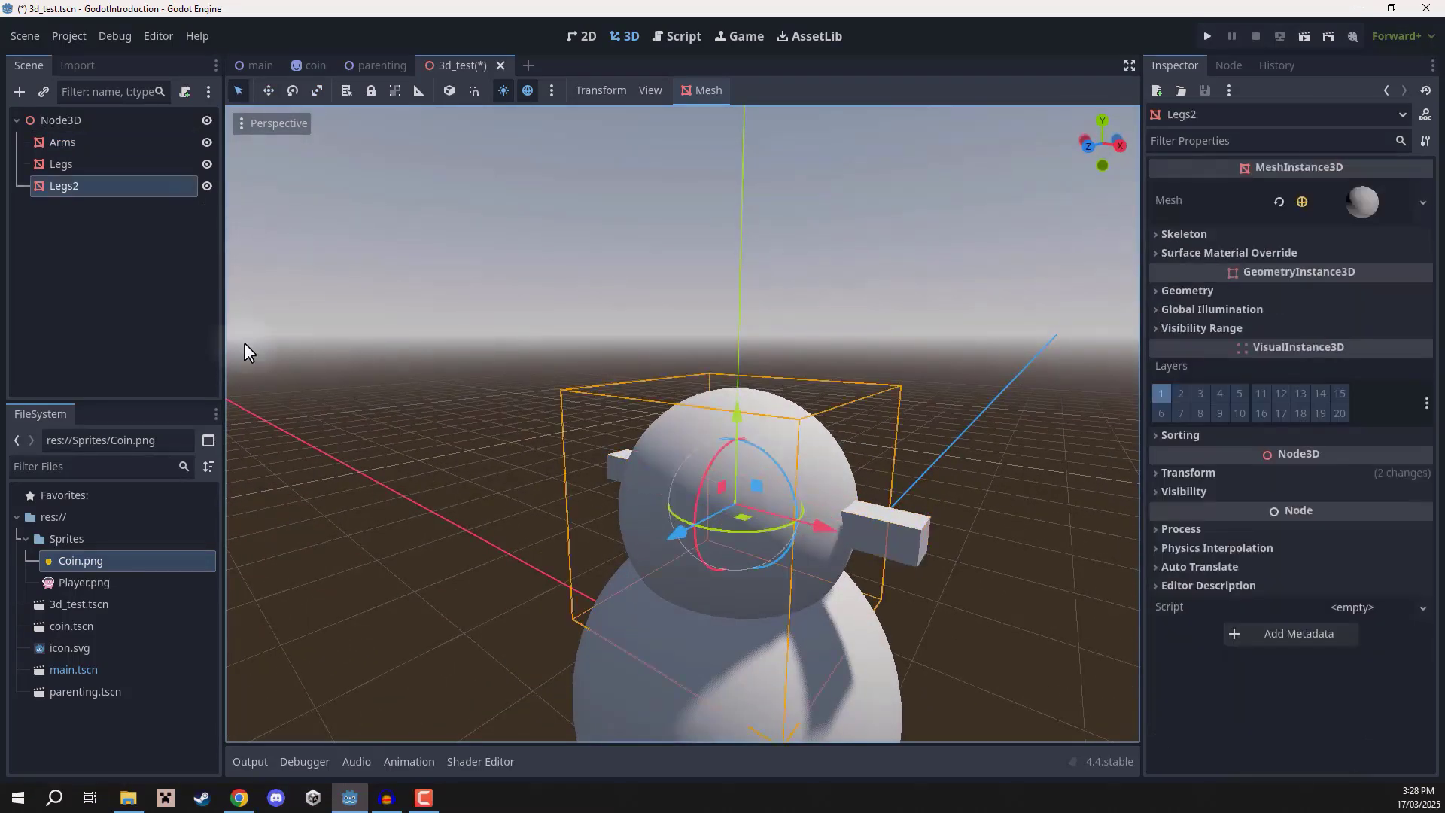
pyautogui.doubleClick(74, 188)
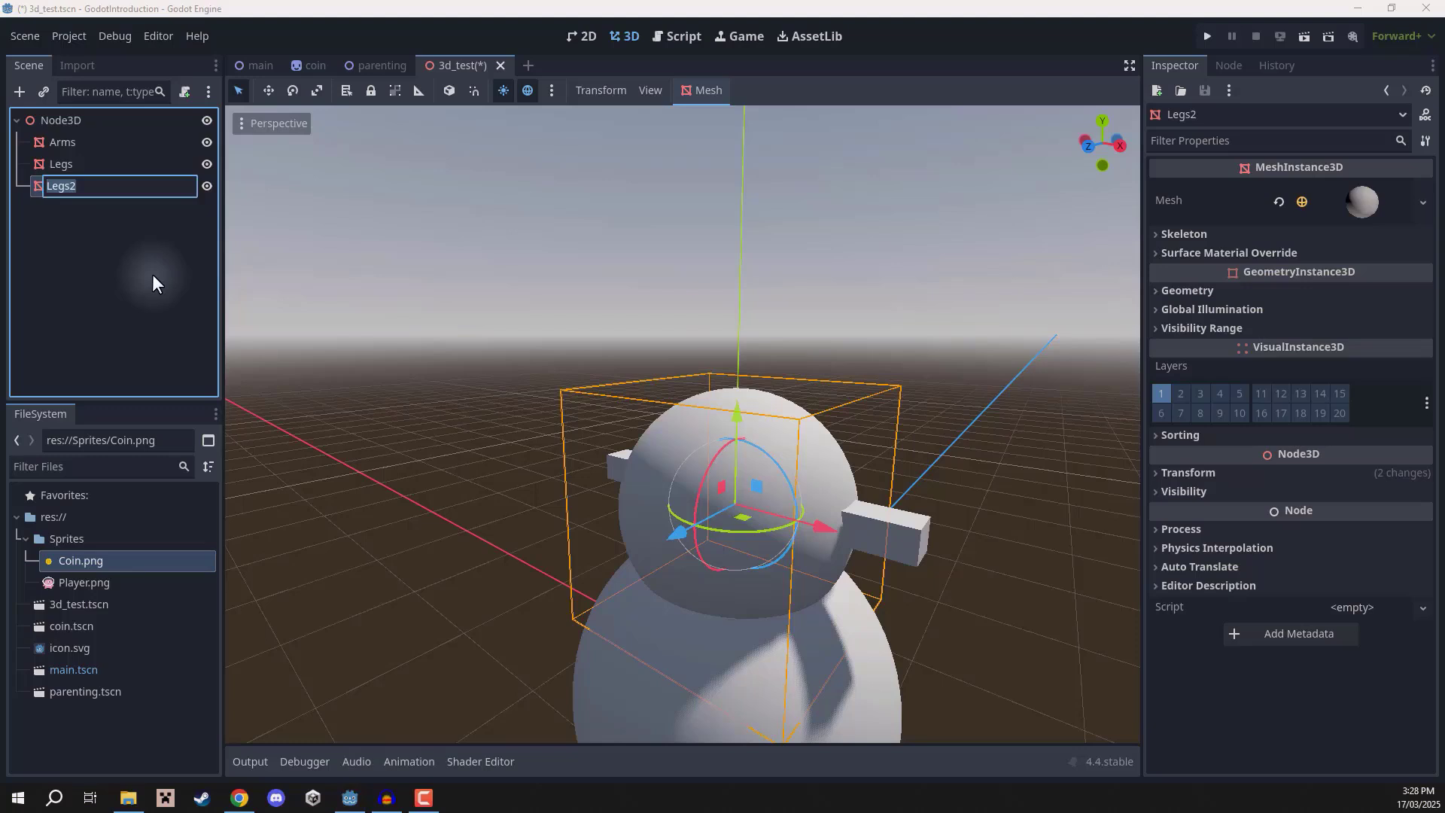
pyautogui.write('Torso')
pyautogui.press('Return')
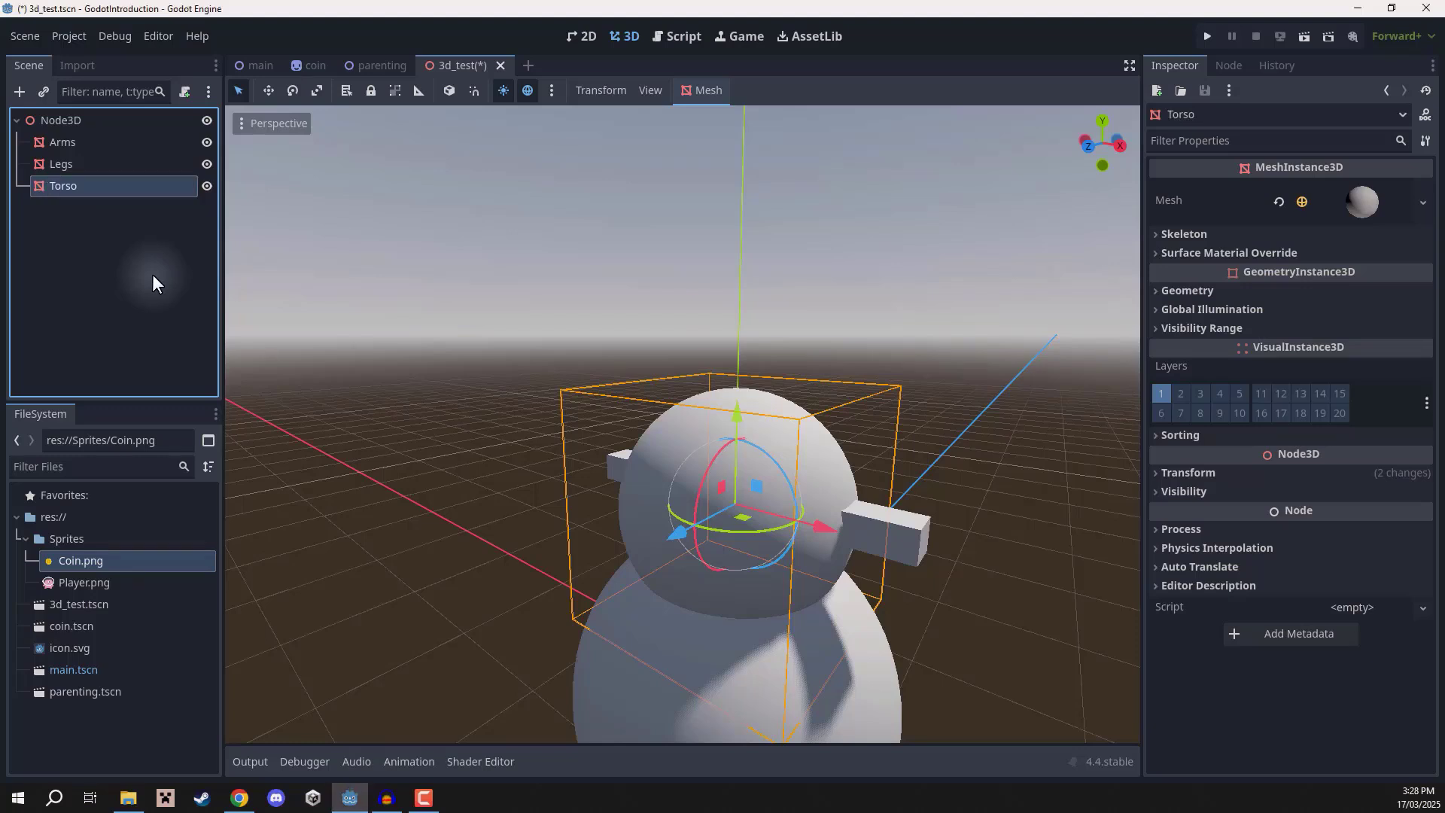
# Duplicate Torso, raise the copy above it and scale it down into a smaller head sphere.
pyautogui.hotkey('ctrl', 'd')
pyautogui.moveTo(739, 411); pyautogui.dragTo(739, 261)
pyautogui.press('r')
pyautogui.moveTo(819, 282); pyautogui.dragTo(739, 254)
pyautogui.press('w')
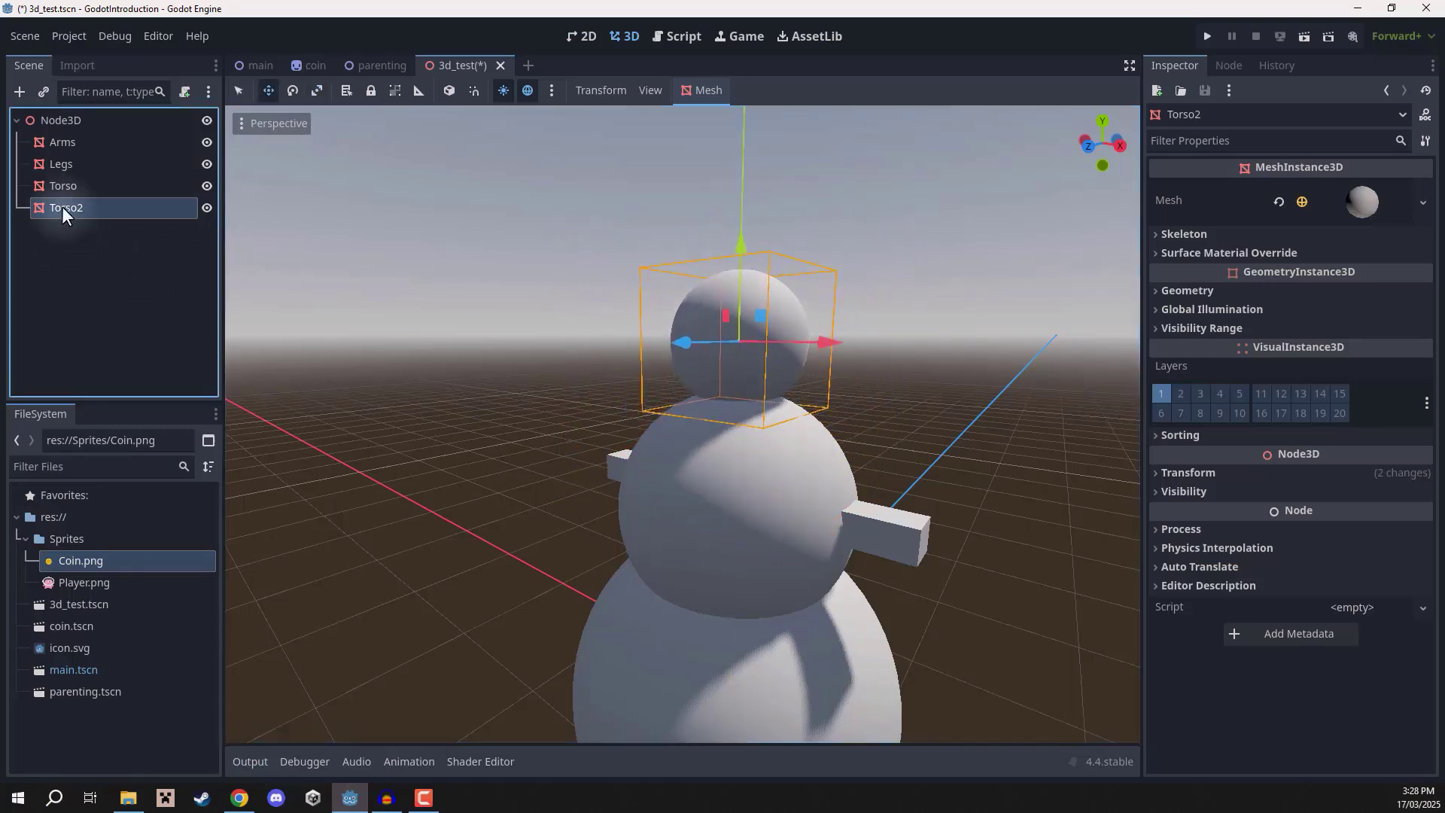
# Rename the duplicated top sphere to Head.
pyautogui.doubleClick(62, 207)
pyautogui.write('Head')
pyautogui.press('Return')
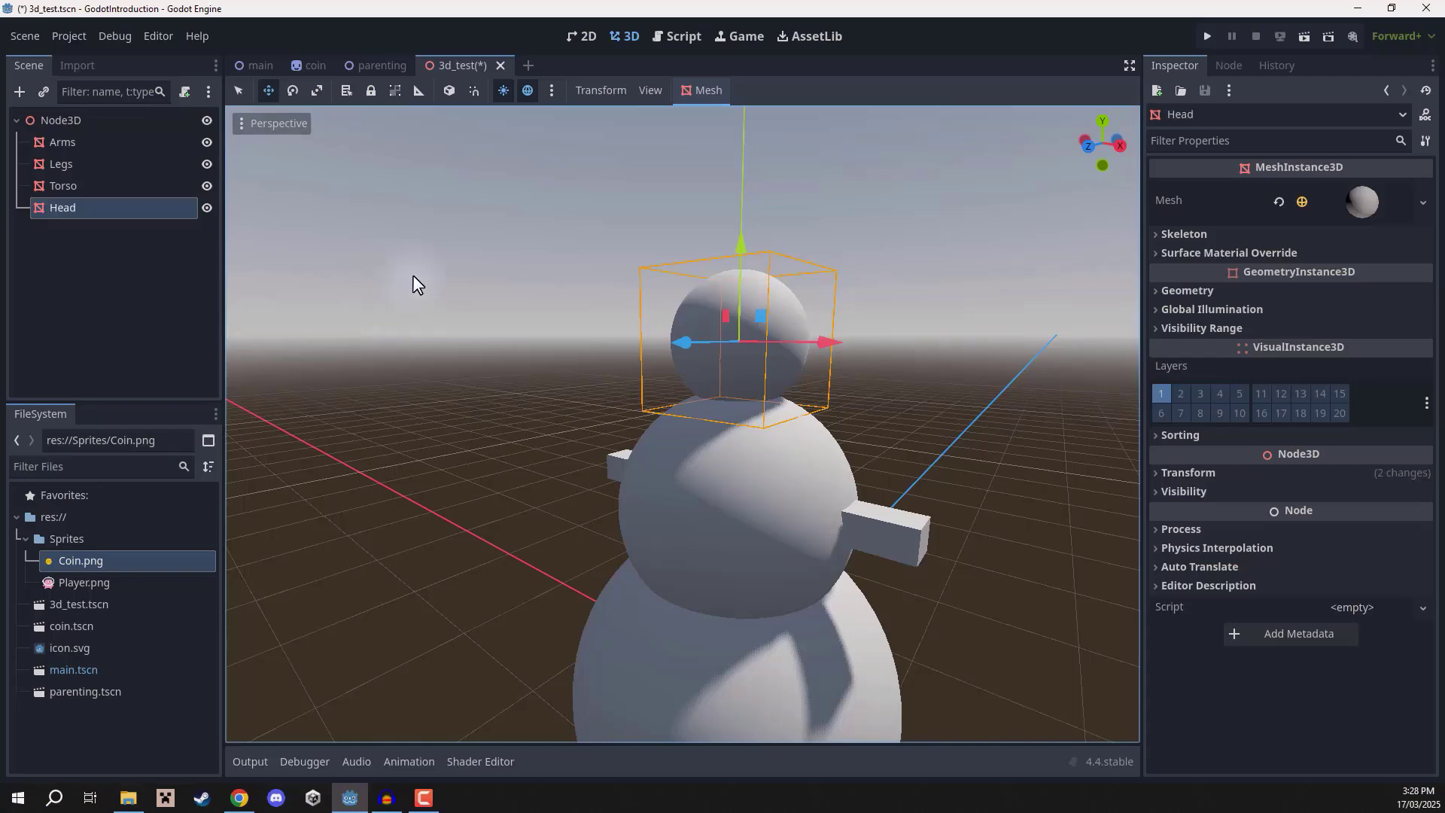
# Select the Legs sphere and scale it down slightly.
pyautogui.moveTo(565, 251)
pyautogui.mouseDown(button='right')
pyautogui.moveTo(598, 251)
pyautogui.moveTo(543, 236)
pyautogui.moveTo(545, 252)
pyautogui.mouseUp(button='right')
pyautogui.press('s')
pyautogui.press('q')
pyautogui.click(568, 252)
pyautogui.press('a')
pyautogui.press('d')
pyautogui.press('w')
pyautogui.press('e')
pyautogui.click(708, 601)
pyautogui.press('r')
pyautogui.moveTo(796, 587); pyautogui.dragTo(790, 572)
# Select the Torso sphere, scale it down slightly, and deselect it.
pyautogui.press('q')
pyautogui.click(761, 451)
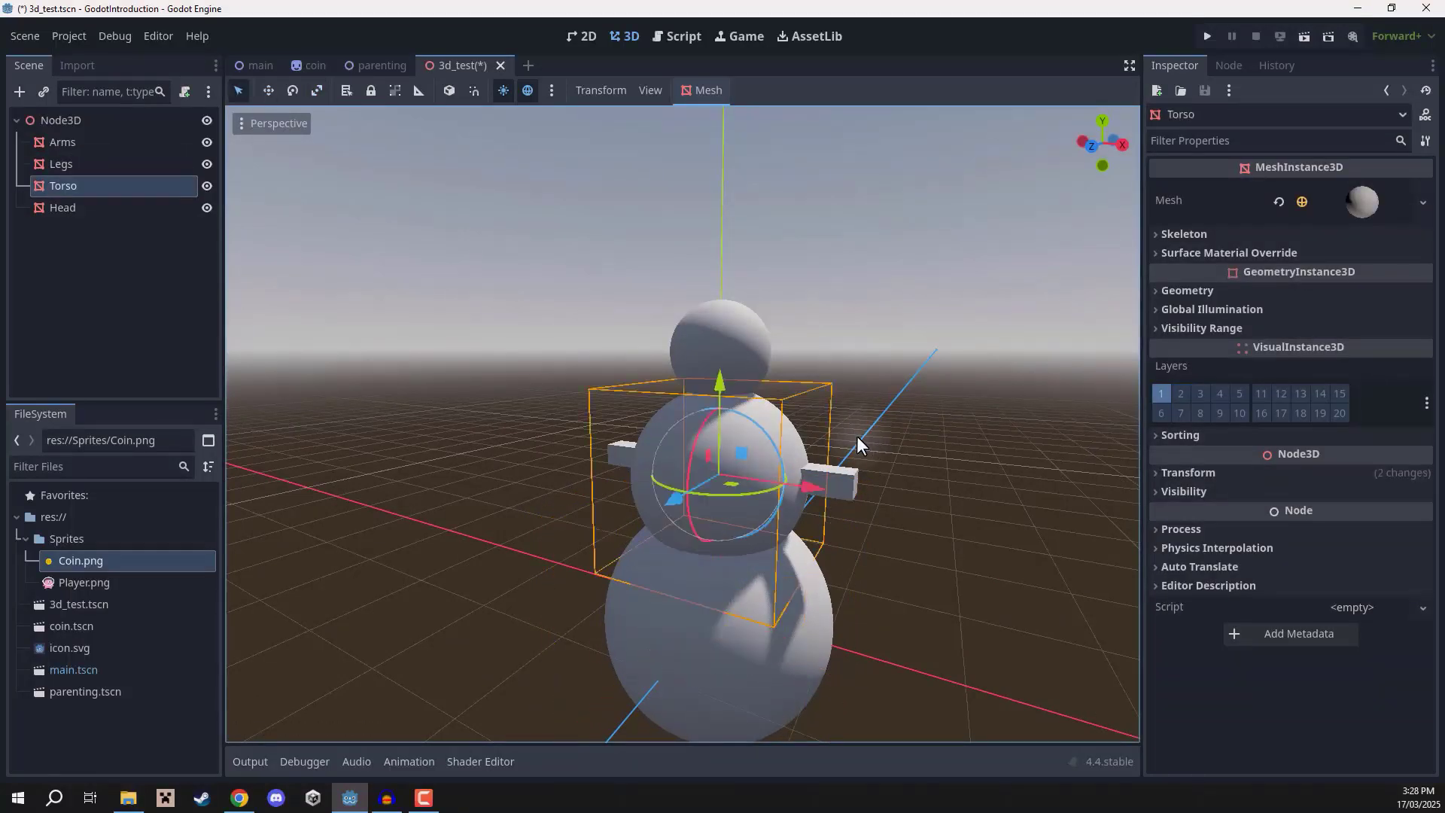
pyautogui.press('r')
pyautogui.moveTo(805, 420); pyautogui.dragTo(800, 421)
pyautogui.press('q')
pyautogui.click(899, 418)
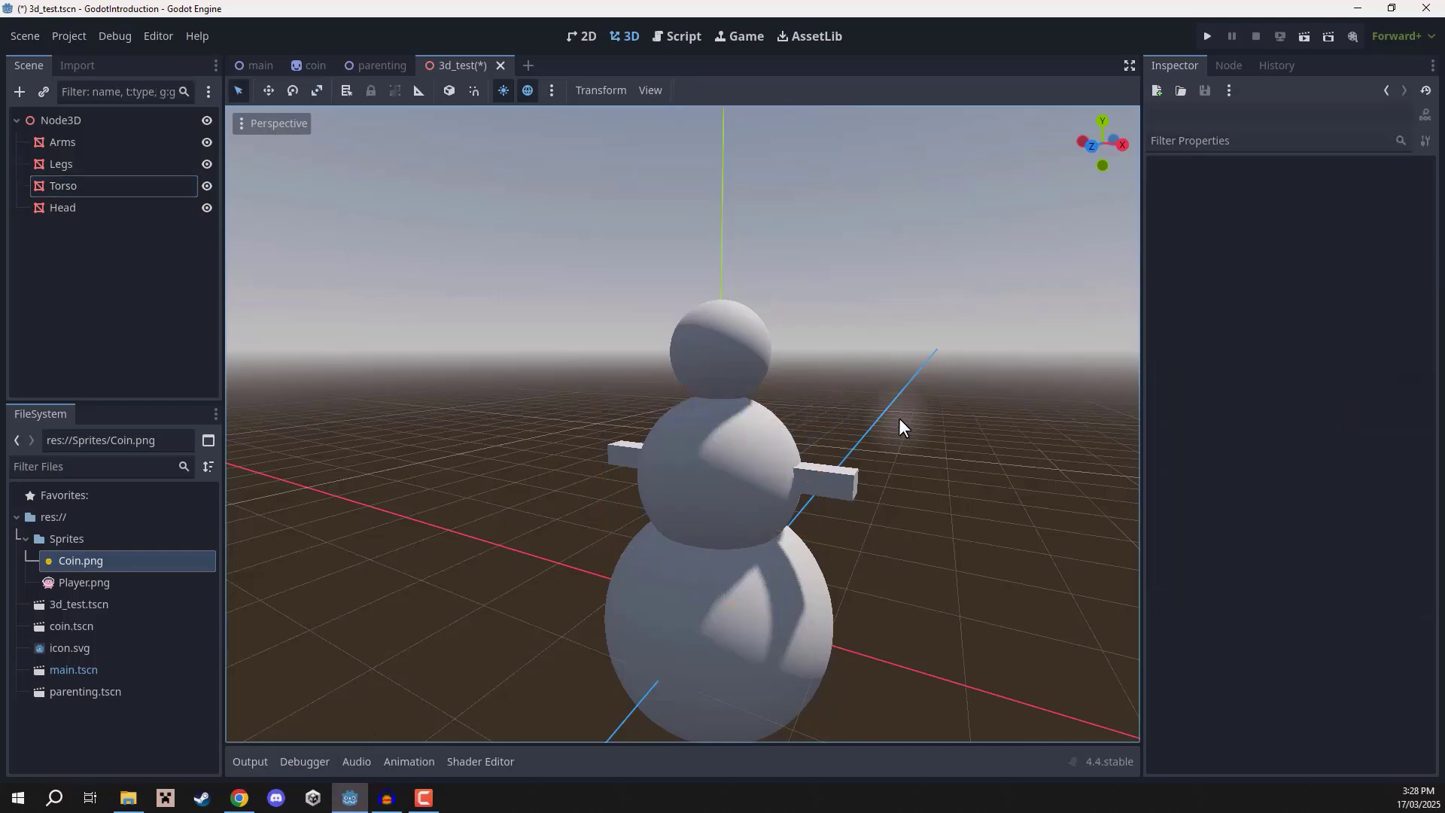
# Try moving the Legs sphere along the Z axis and undo the move.
pyautogui.press('a')
pyautogui.moveTo(898, 418); pyautogui.dragTo(675, 523, button='right')
pyautogui.press('d')
pyautogui.press('a')
pyautogui.press('d')
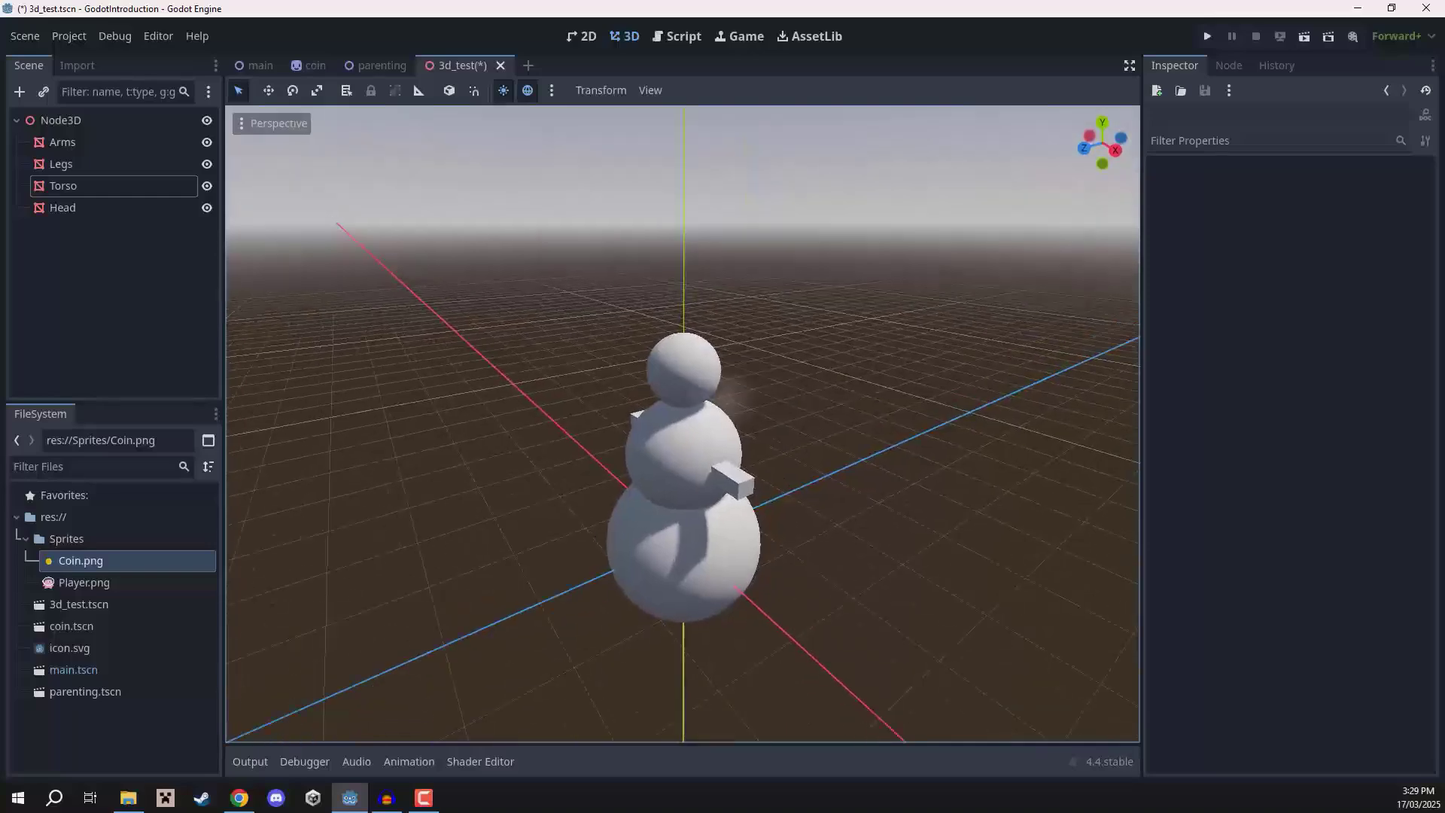
pyautogui.click(676, 525)
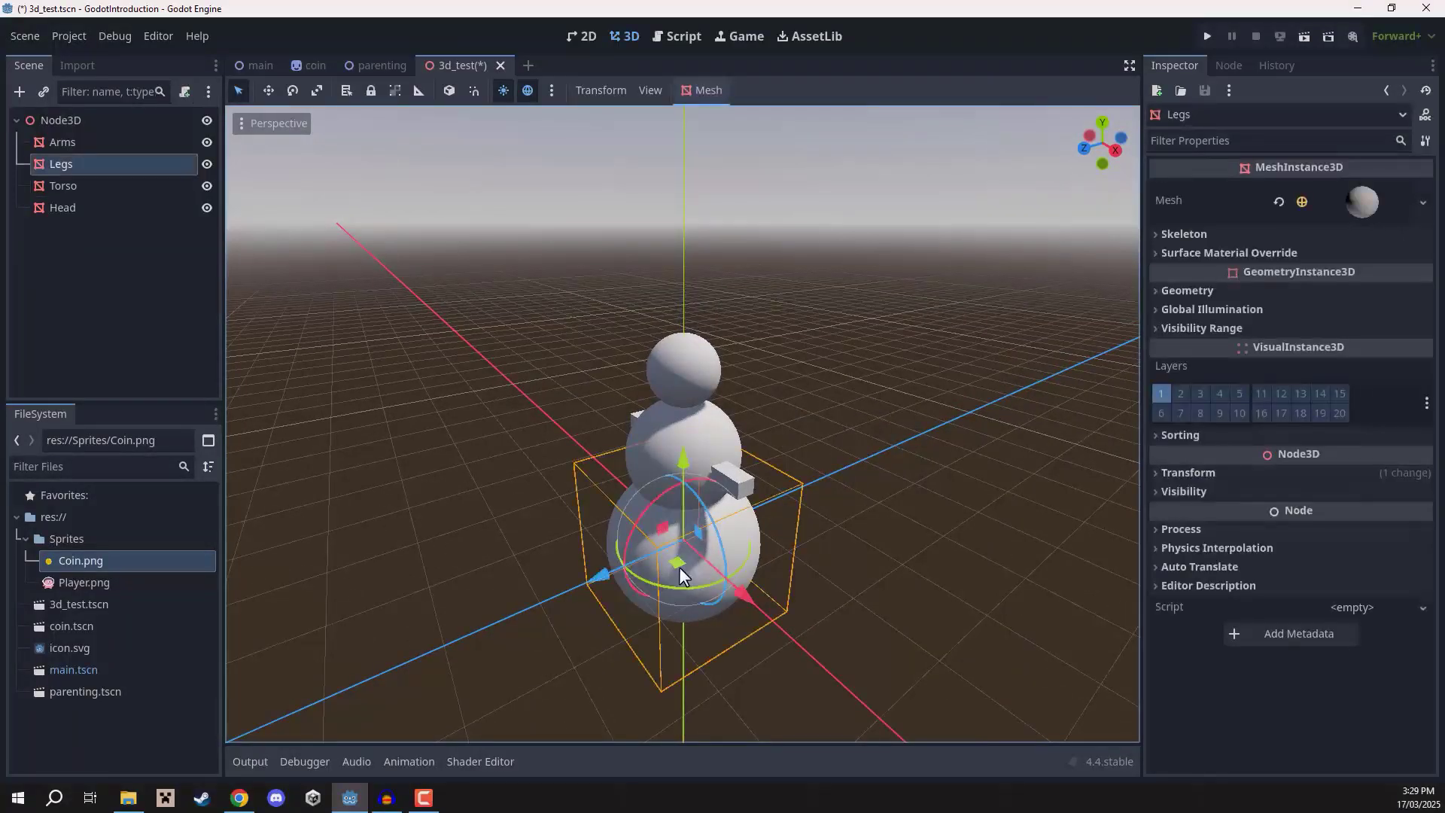
pyautogui.moveTo(617, 568); pyautogui.dragTo(789, 538)
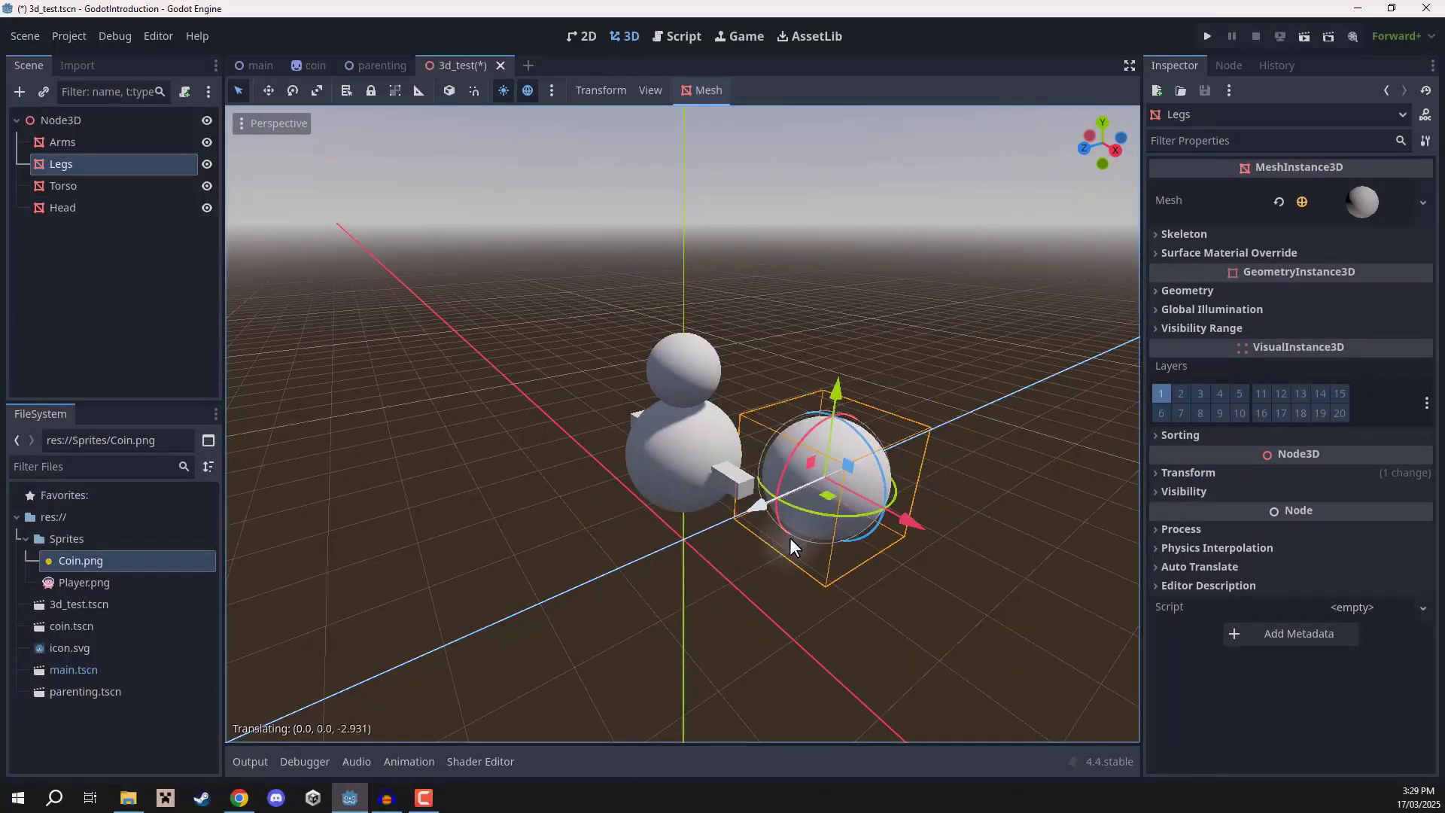
pyautogui.hotkey('ctrl', 'z')
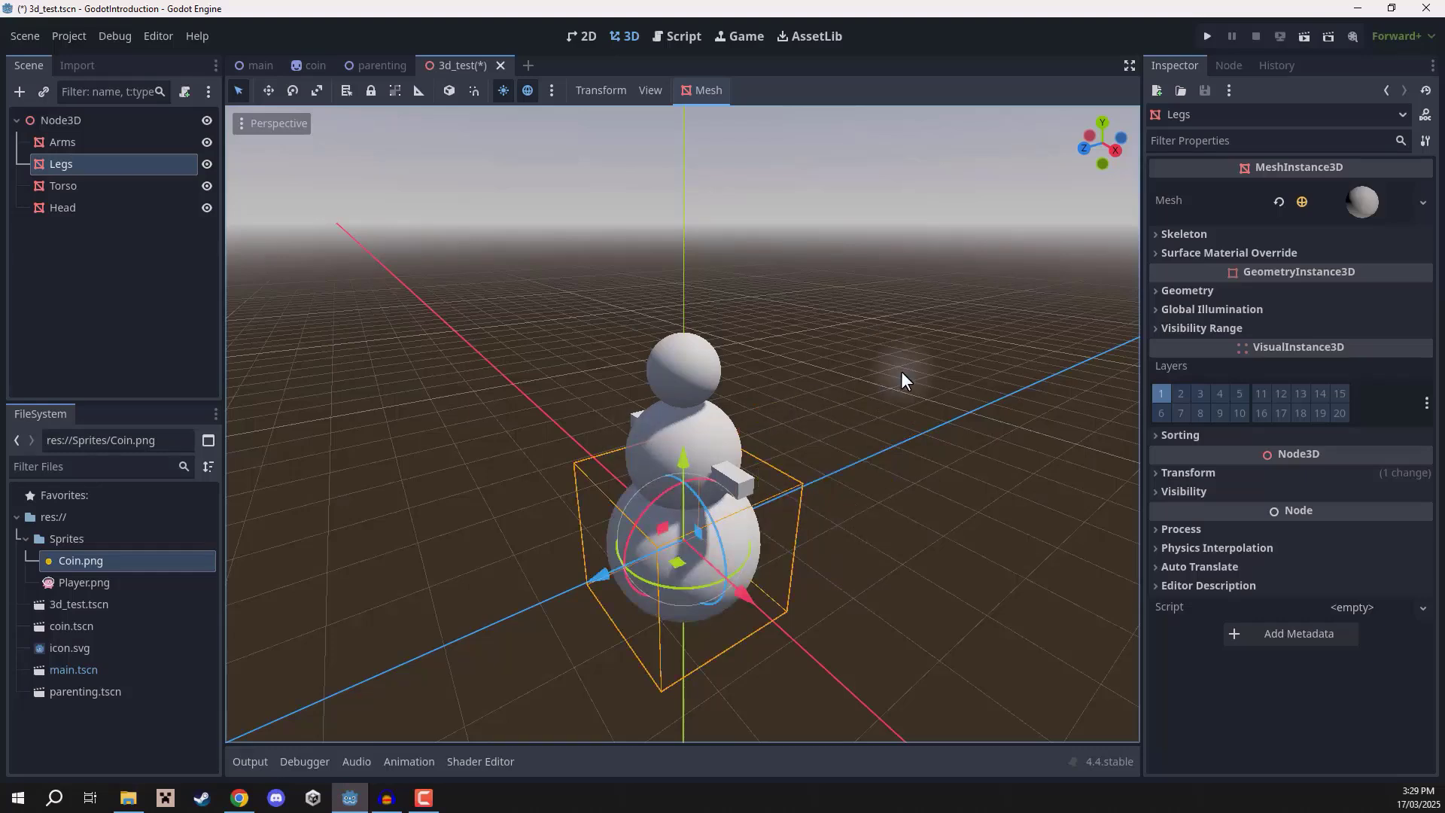
# Add a Node3D child node under the root Node3D.
pyautogui.click(395, 390)
pyautogui.click(52, 120)
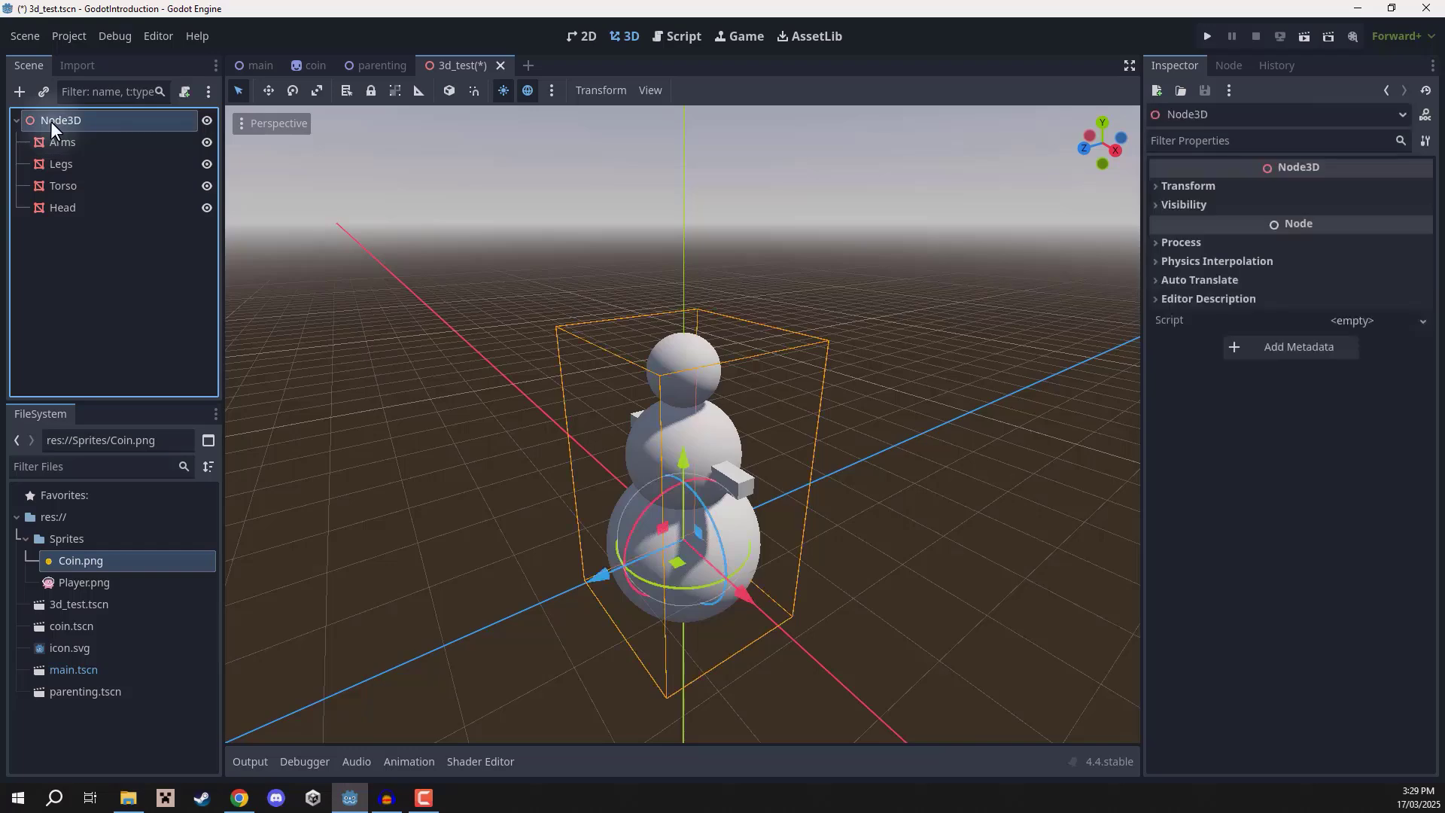
pyautogui.click(18, 91)
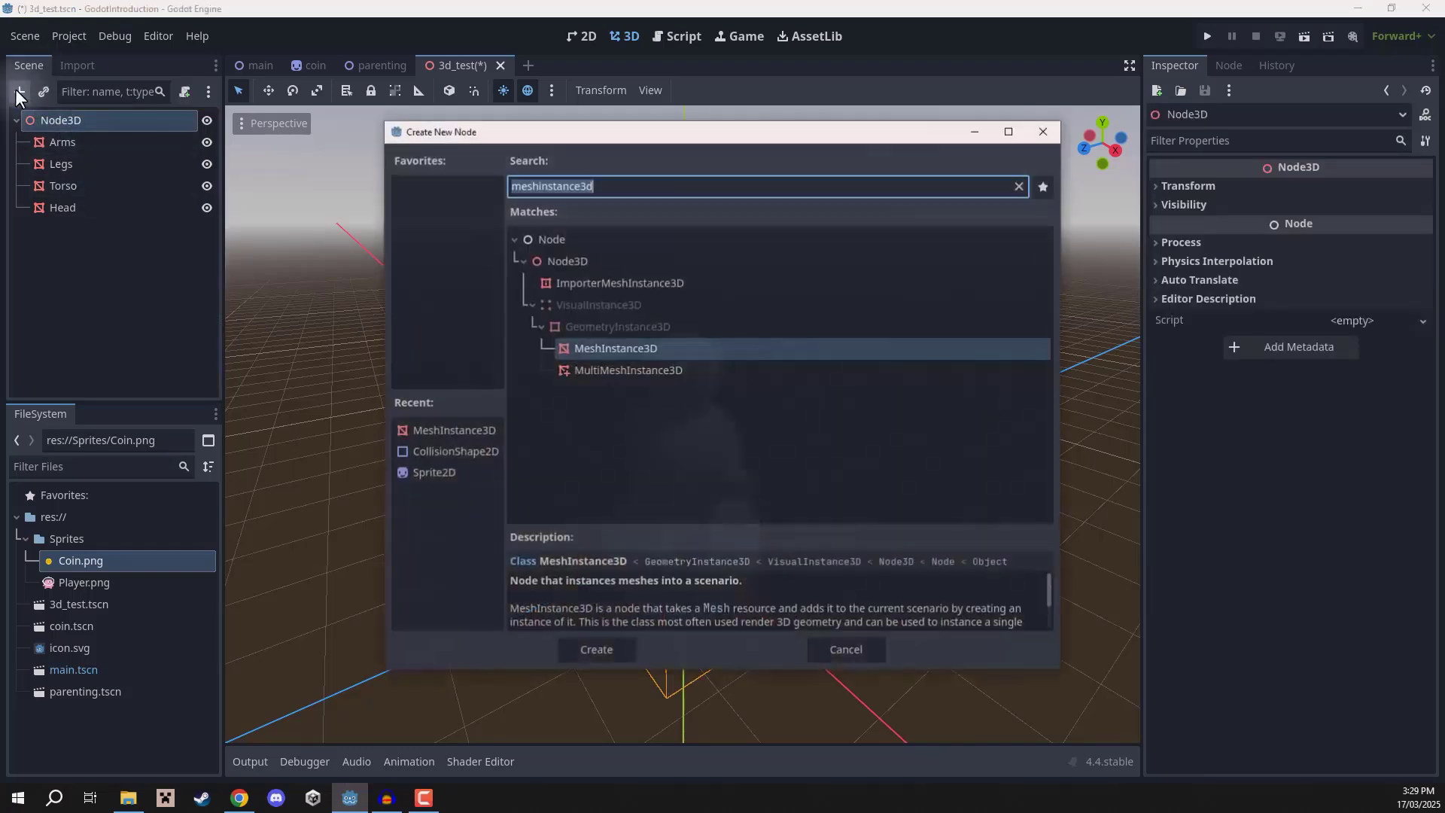
pyautogui.write('node2')
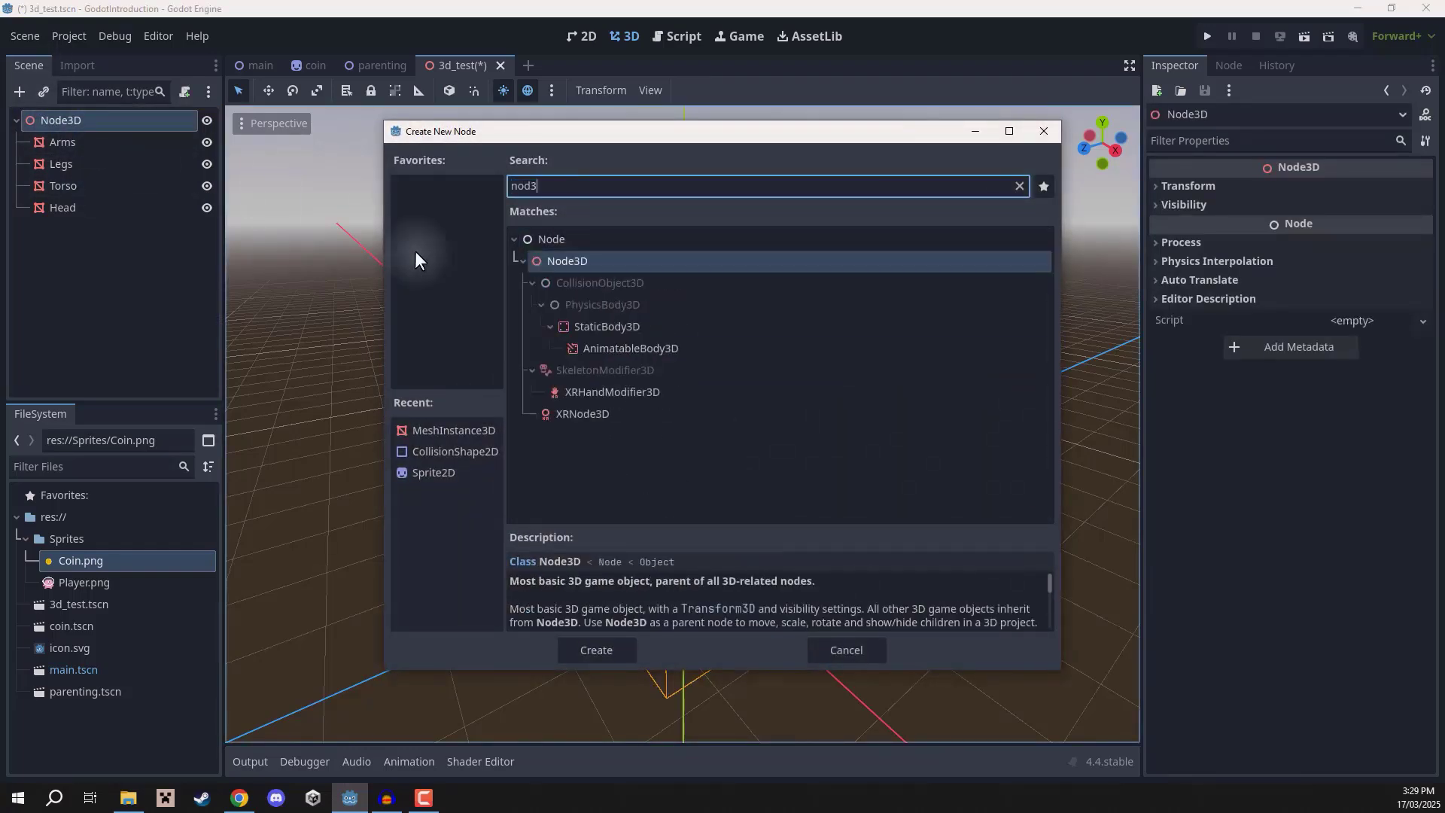
pyautogui.press('BackSpace')
pyautogui.write('3d')
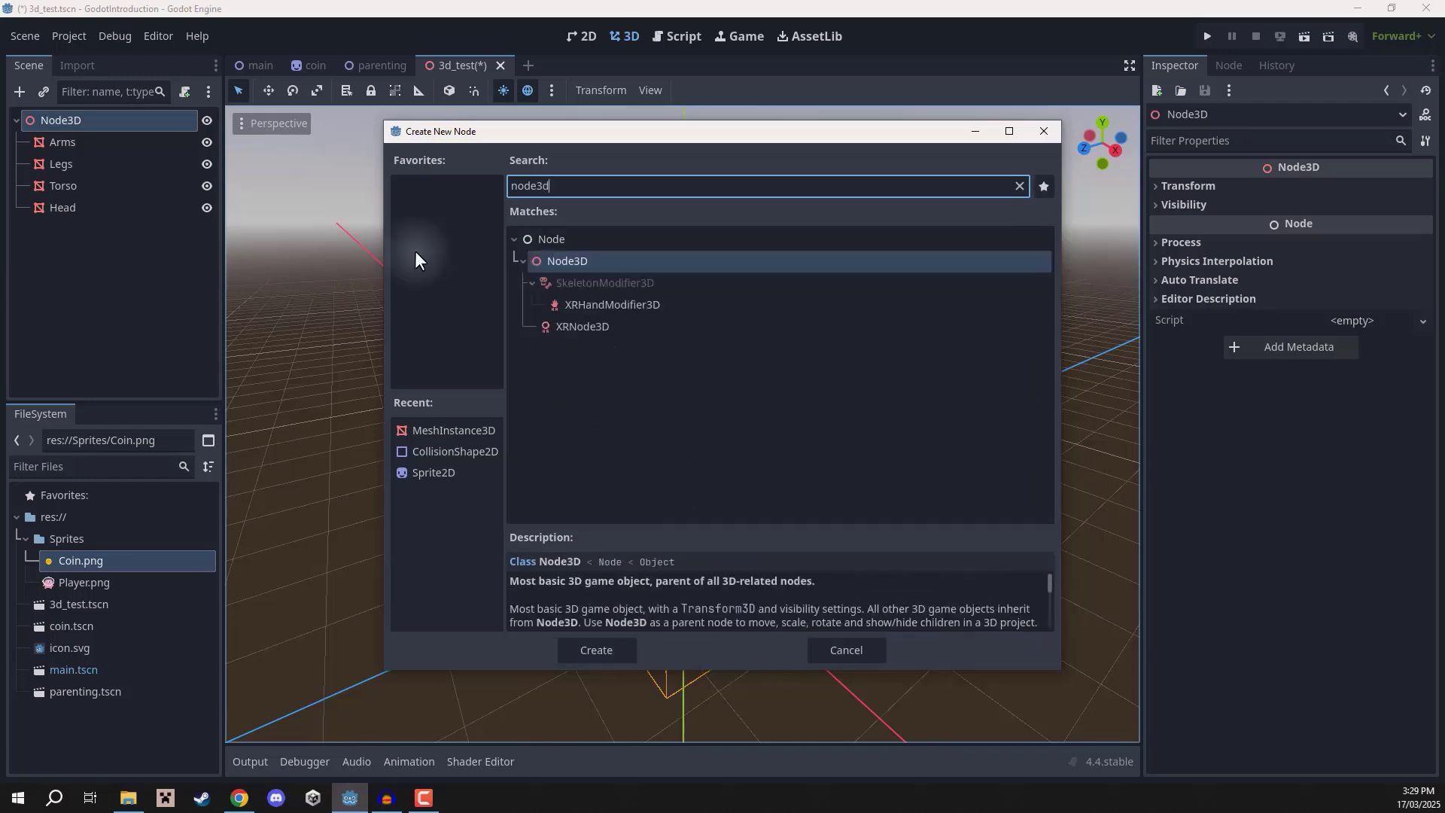
pyautogui.click(579, 265)
pyautogui.click(611, 649)
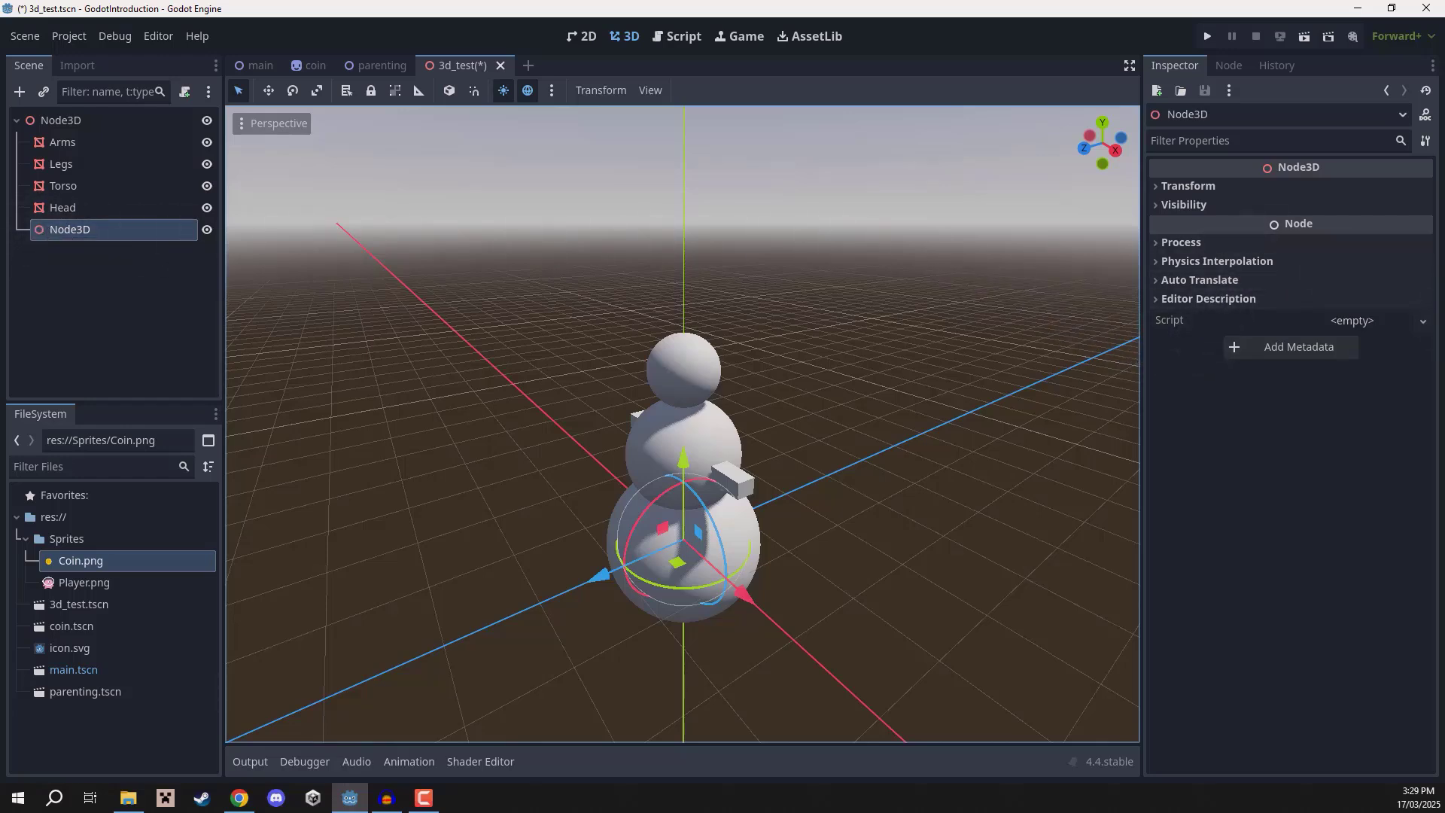
pyautogui.click(386, 798)
pyautogui.hotkey('alt', 'Tab')
pyautogui.click(1216, 185)
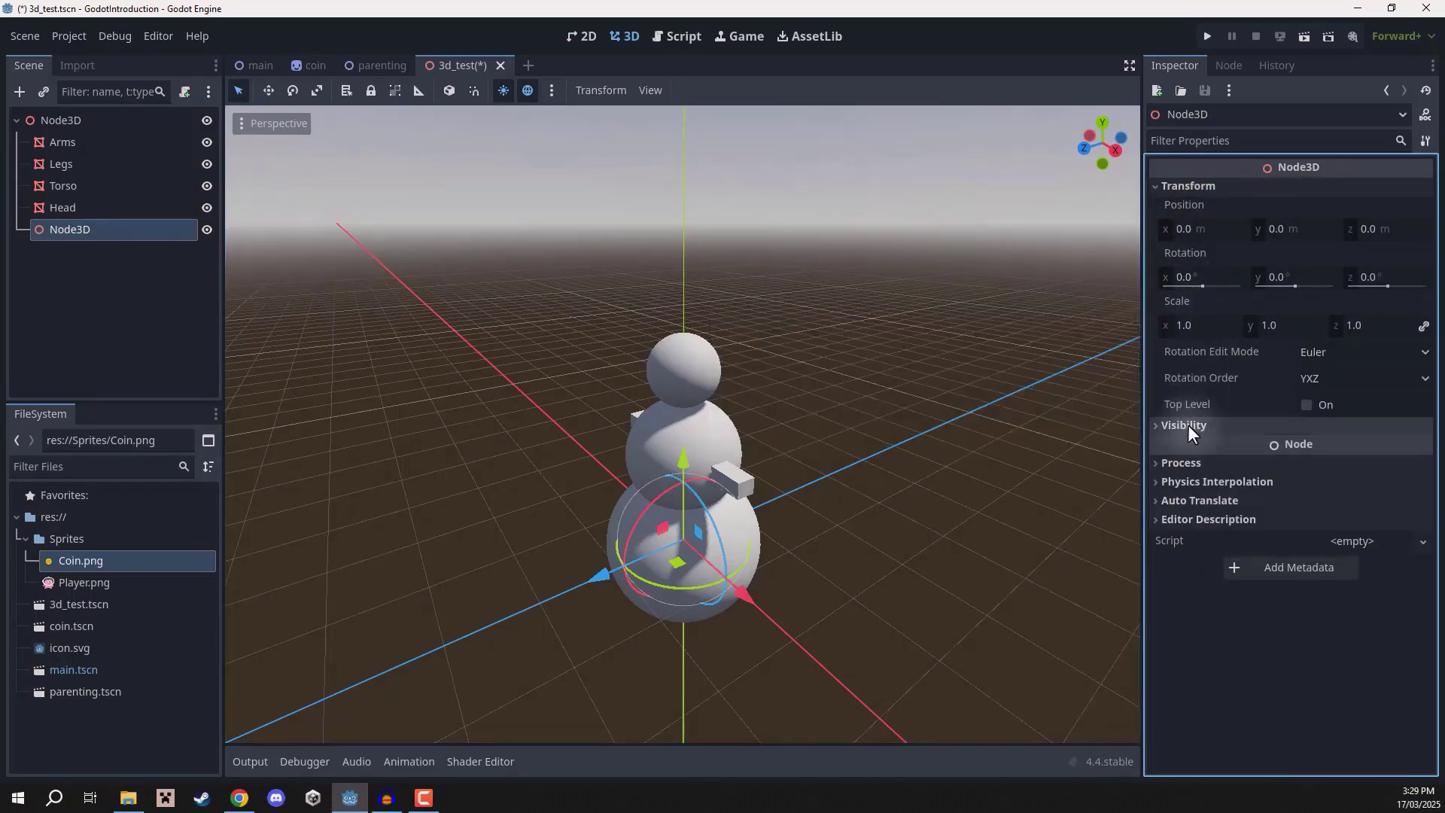
pyautogui.click(77, 268)
# Rename the new Node3D to Snowman.
pyautogui.doubleClick(82, 228)
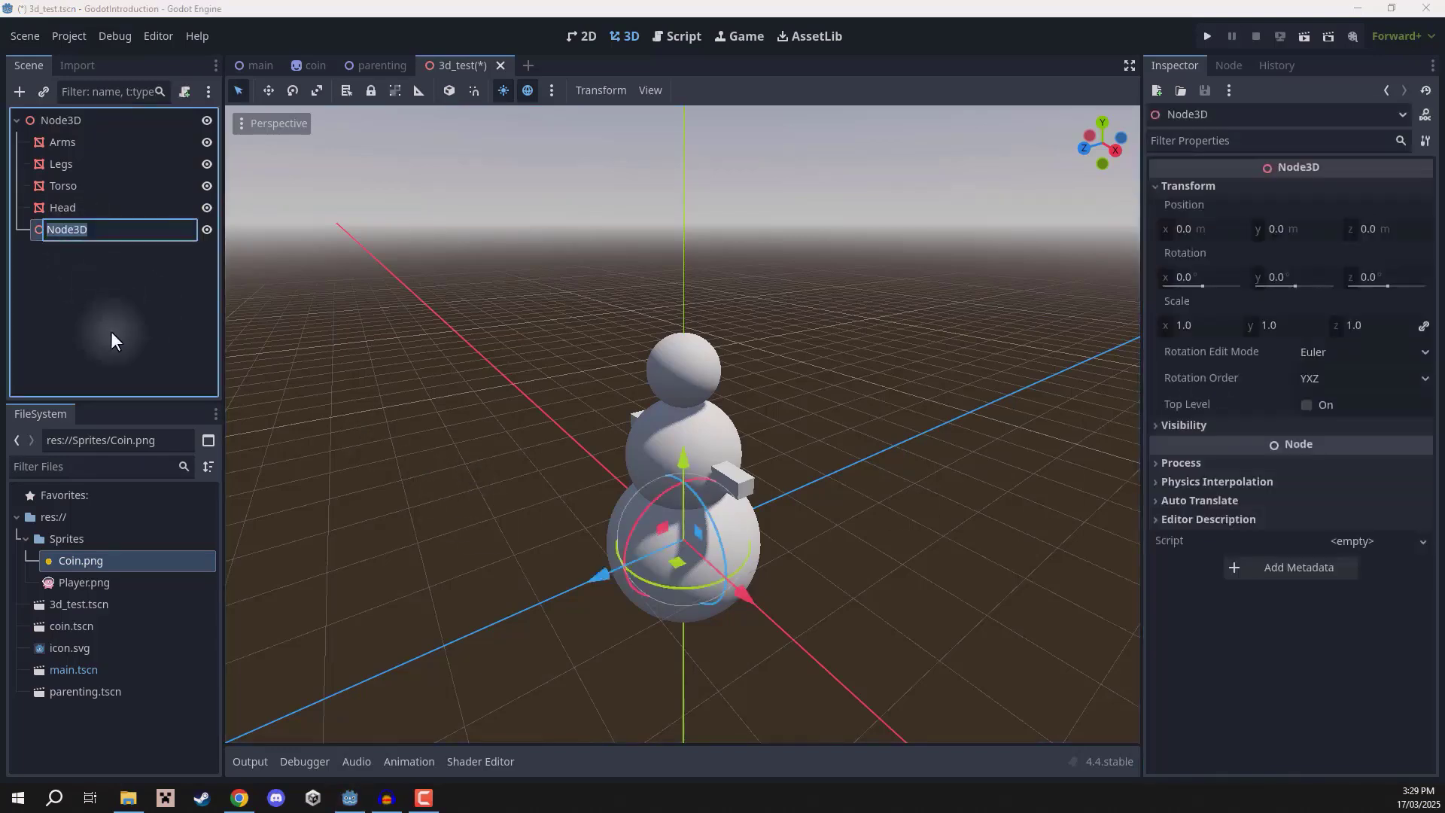
pyautogui.write('Snow')
pyautogui.press('BackSpace')
pyautogui.press('BackSpace')
pyautogui.write('owman')
pyautogui.press('Return')
# Select Arms, Legs, Torso and Head and reparent them under the Snowman node.
pyautogui.click(82, 205)
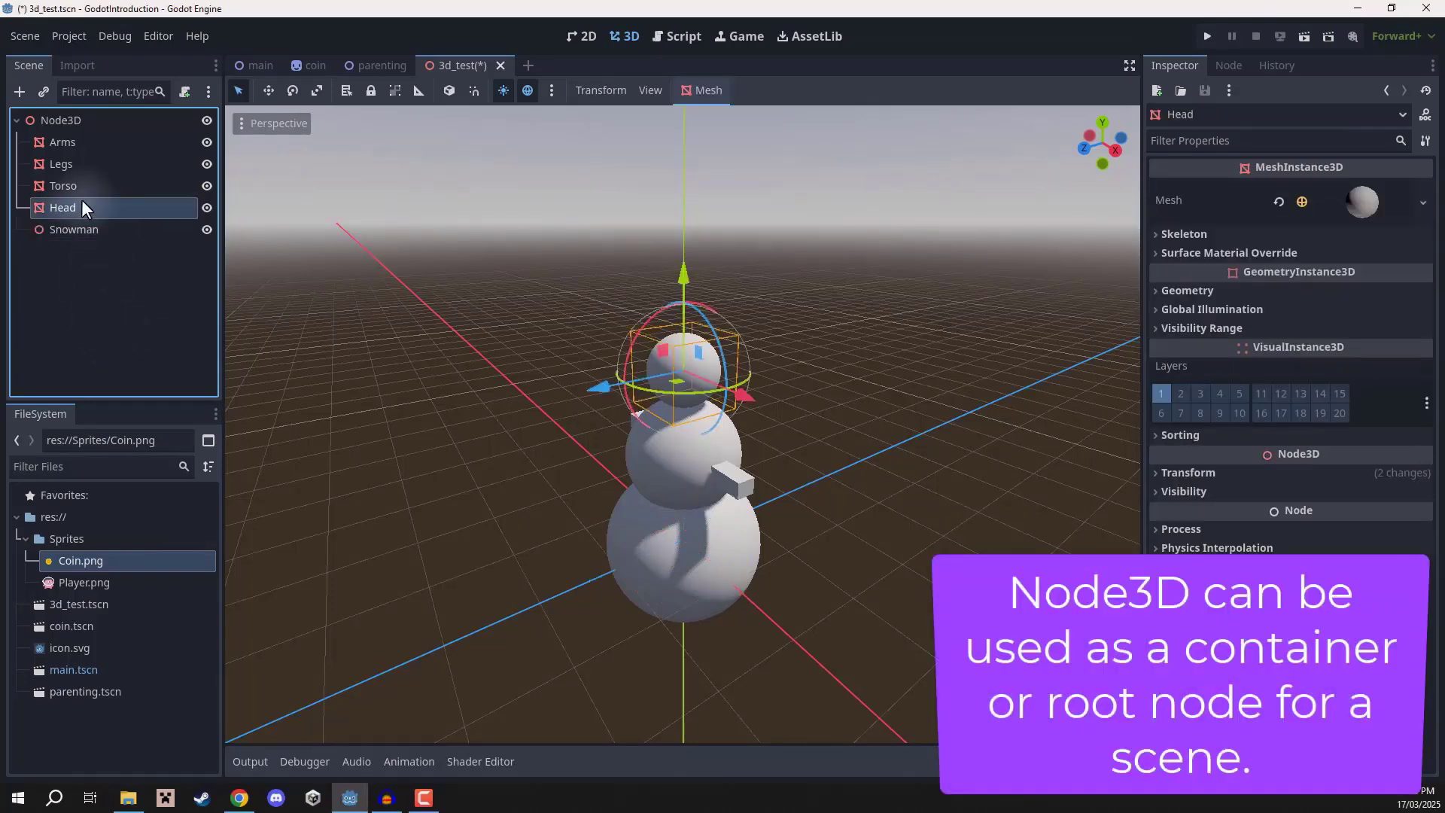
pyautogui.keyDown('ctrl'); pyautogui.click(74, 180); pyautogui.keyUp('ctrl')
pyautogui.keyDown('ctrl'); pyautogui.click(67, 164); pyautogui.keyUp('ctrl')
pyautogui.keyDown('ctrl'); pyautogui.click(60, 143); pyautogui.keyUp('ctrl')
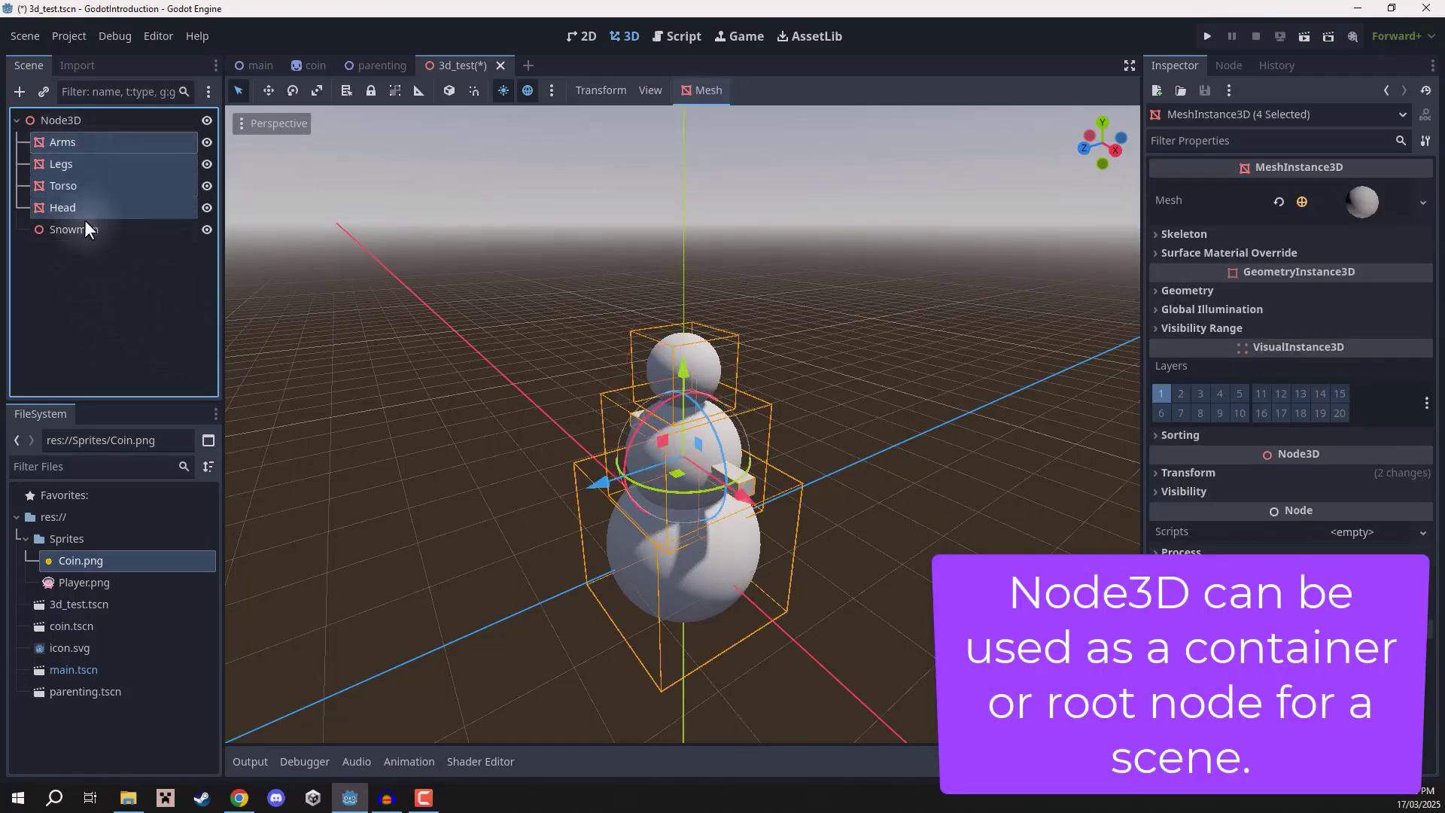
pyautogui.moveTo(61, 205); pyautogui.dragTo(79, 227)
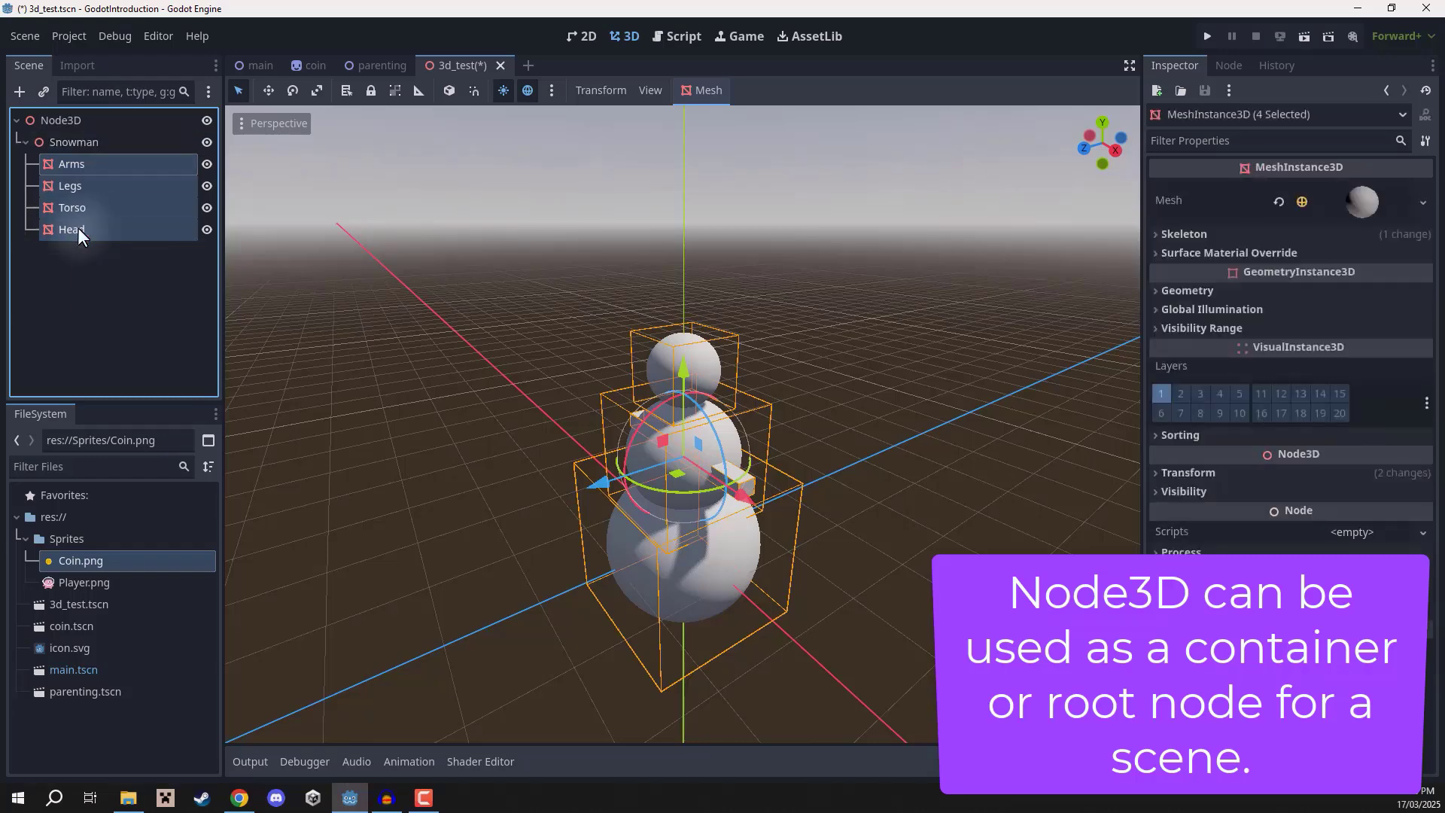
# Select Snowman and try moving the whole group, undoing the move.
pyautogui.click(59, 141)
pyautogui.moveTo(677, 566); pyautogui.dragTo(734, 543)
pyautogui.hotkey('ctrl', 'z')
pyautogui.moveTo(734, 544); pyautogui.dragTo(760, 524, button='middle')
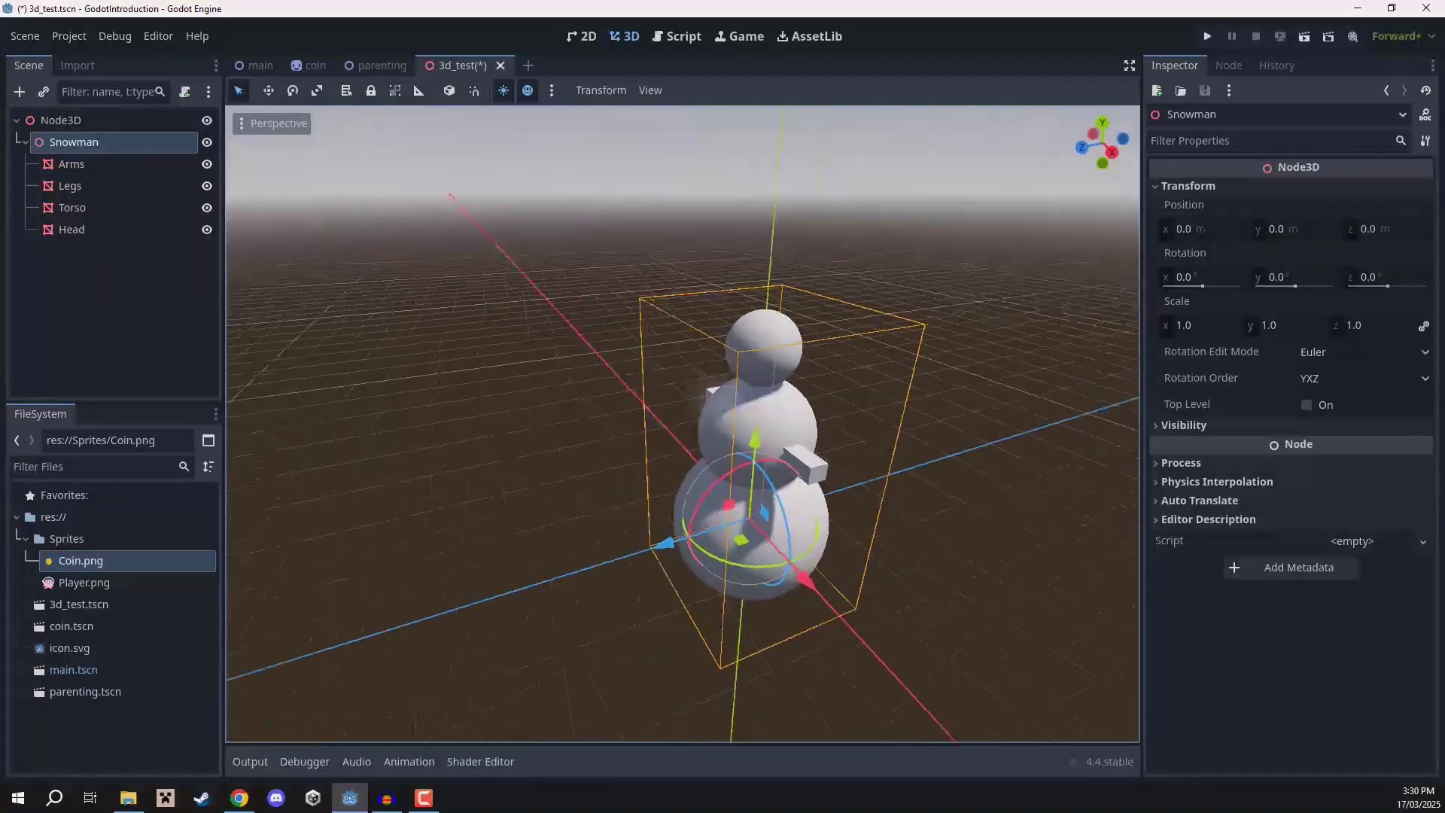
# Try rotating the Snowman group with the rotate tool, undoing the rotation.
pyautogui.scroll(2, 756, 482)
pyautogui.moveTo(756, 451); pyautogui.dragTo(738, 418, button='middle')
pyautogui.scroll(2, 726, 403)
pyautogui.press('e')
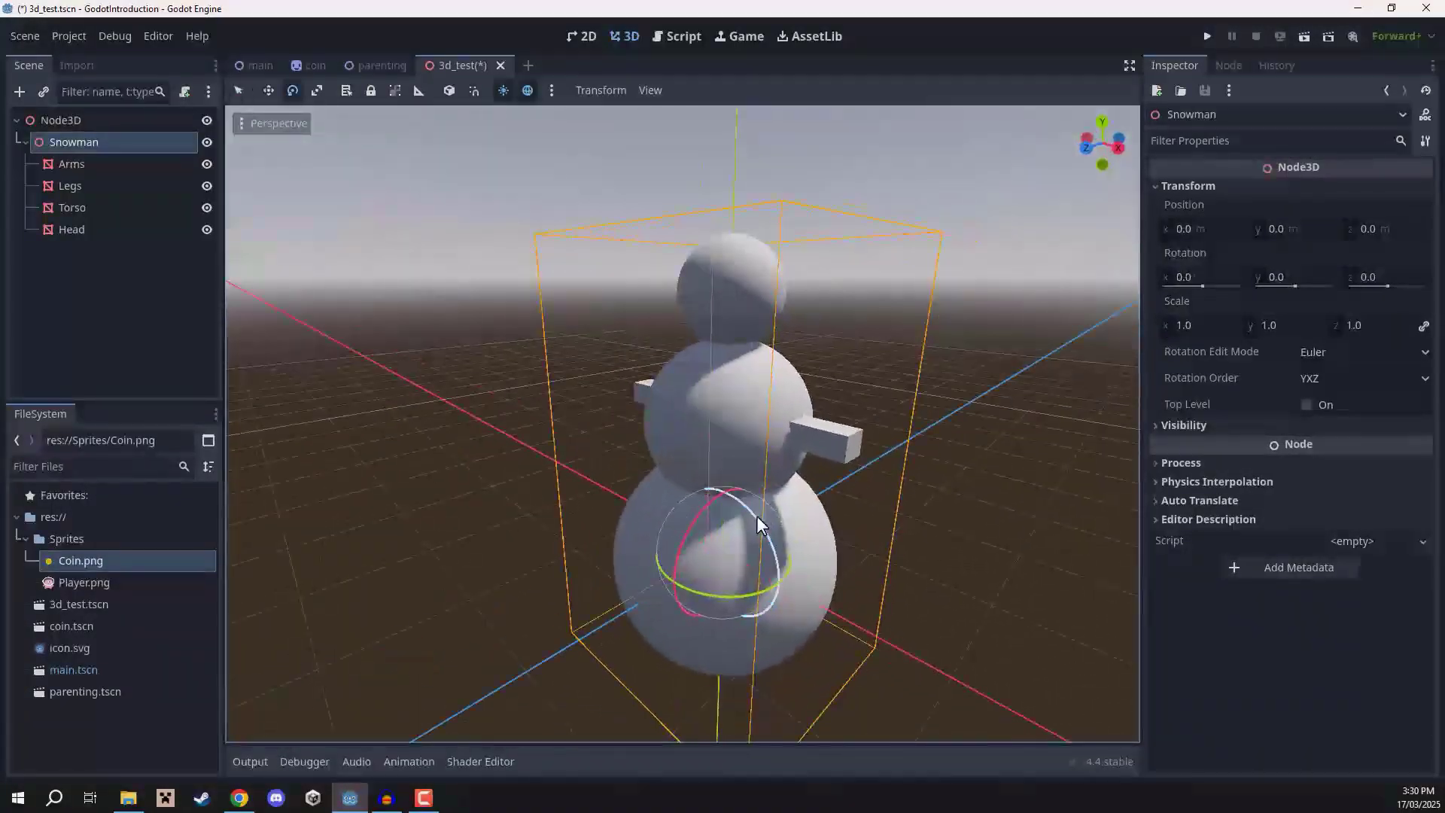
pyautogui.moveTo(756, 517)
pyautogui.mouseDown()
pyautogui.moveTo(685, 477)
pyautogui.moveTo(747, 535)
pyautogui.mouseUp()
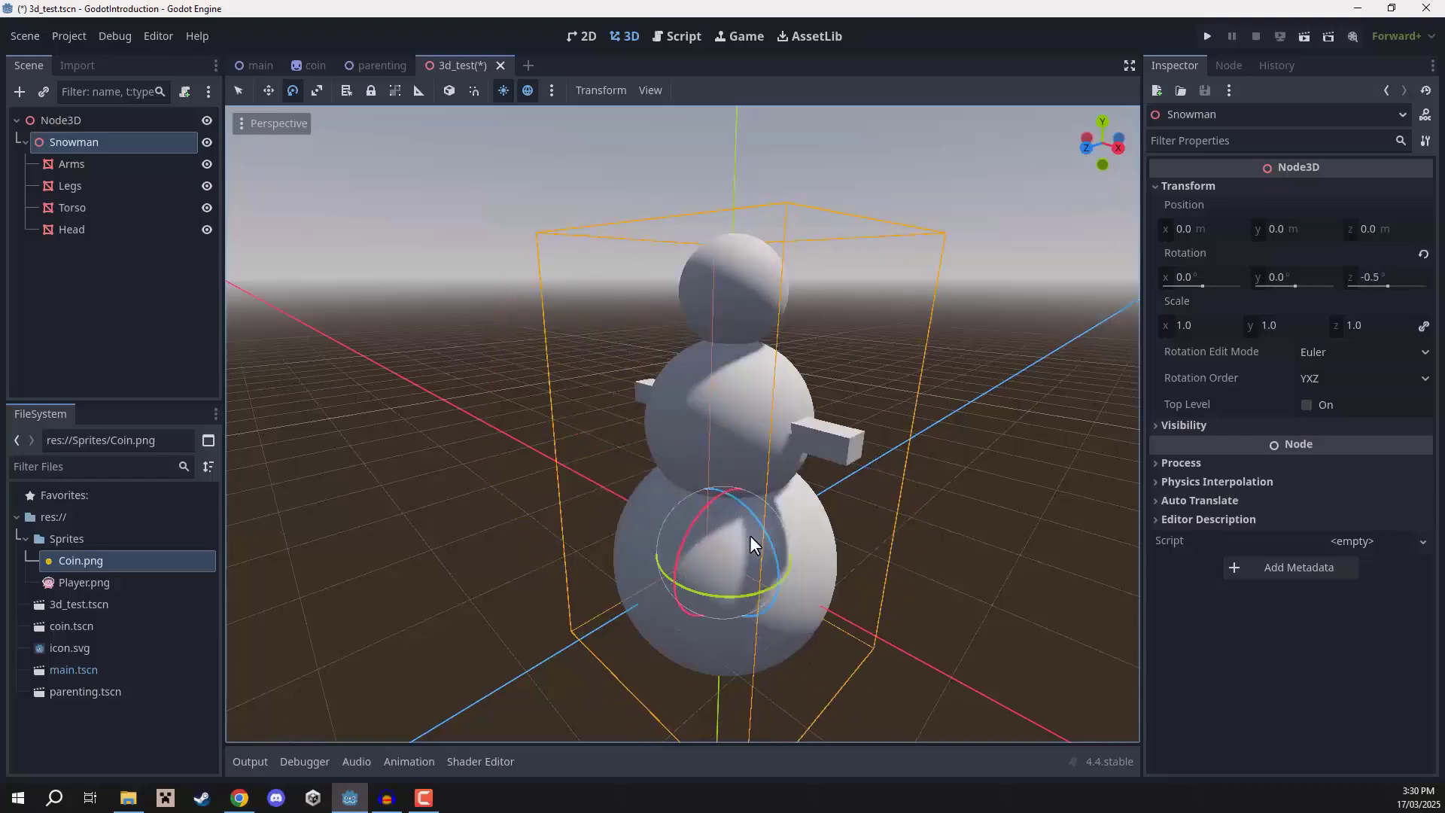
pyautogui.hotkey('ctrl', 'z')
pyautogui.moveTo(709, 588); pyautogui.dragTo(536, 663)
pyautogui.hotkey('ctrl', 'z')
pyautogui.press('r')
pyautogui.hotkey('ctrl', 'z')
pyautogui.press('w')
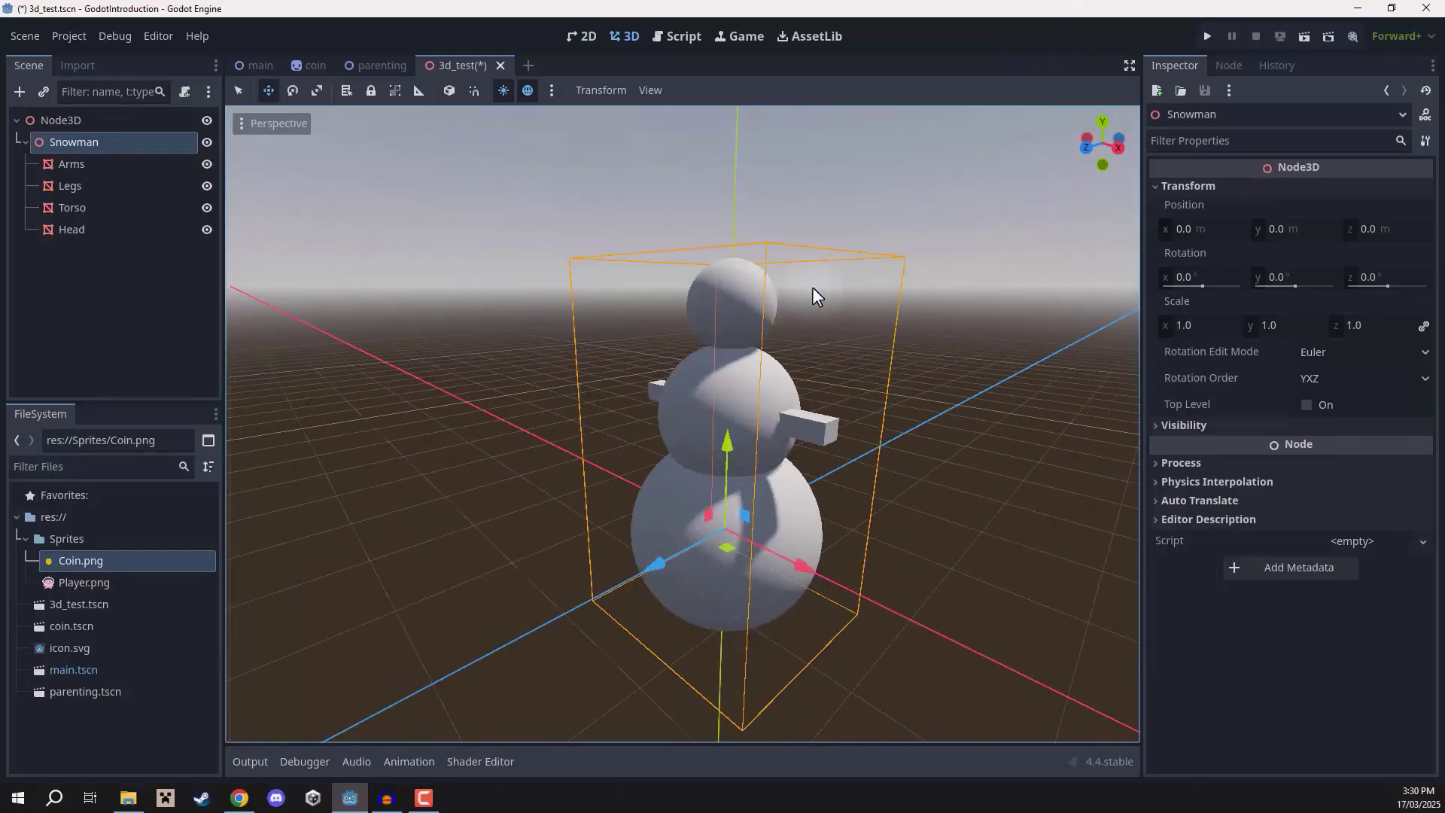
pyautogui.press('w')
pyautogui.moveTo(808, 277); pyautogui.dragTo(557, 277, button='right')
pyautogui.press('d')
pyautogui.moveTo(715, 401); pyautogui.dragTo(722, 402, button='right')
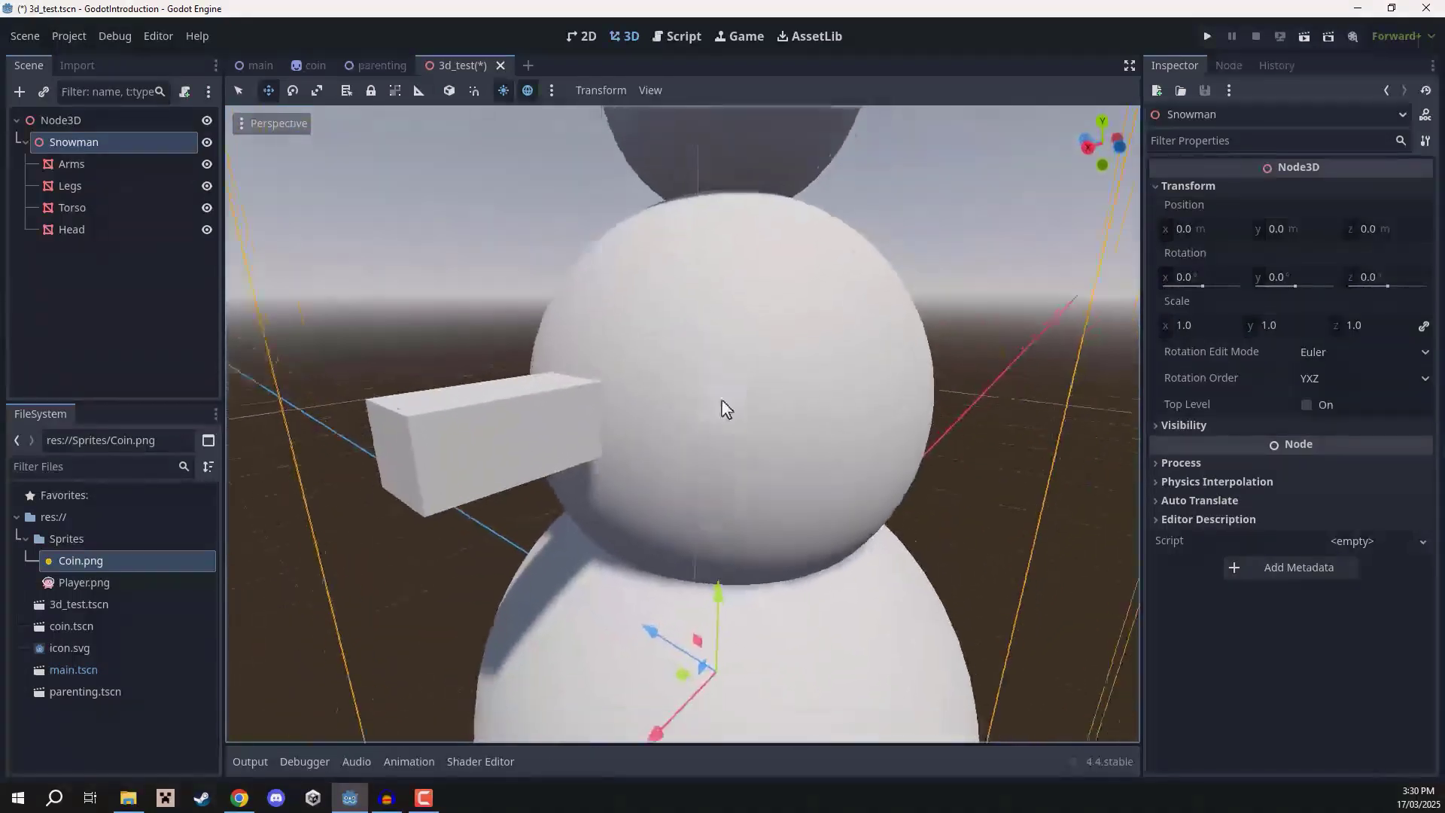
pyautogui.press('s')
pyautogui.moveTo(468, 461); pyautogui.dragTo(610, 440, button='right')
pyautogui.press('a')
pyautogui.press('s')
pyautogui.moveTo(722, 401); pyautogui.dragTo(818, 418, button='right')
pyautogui.press('w')
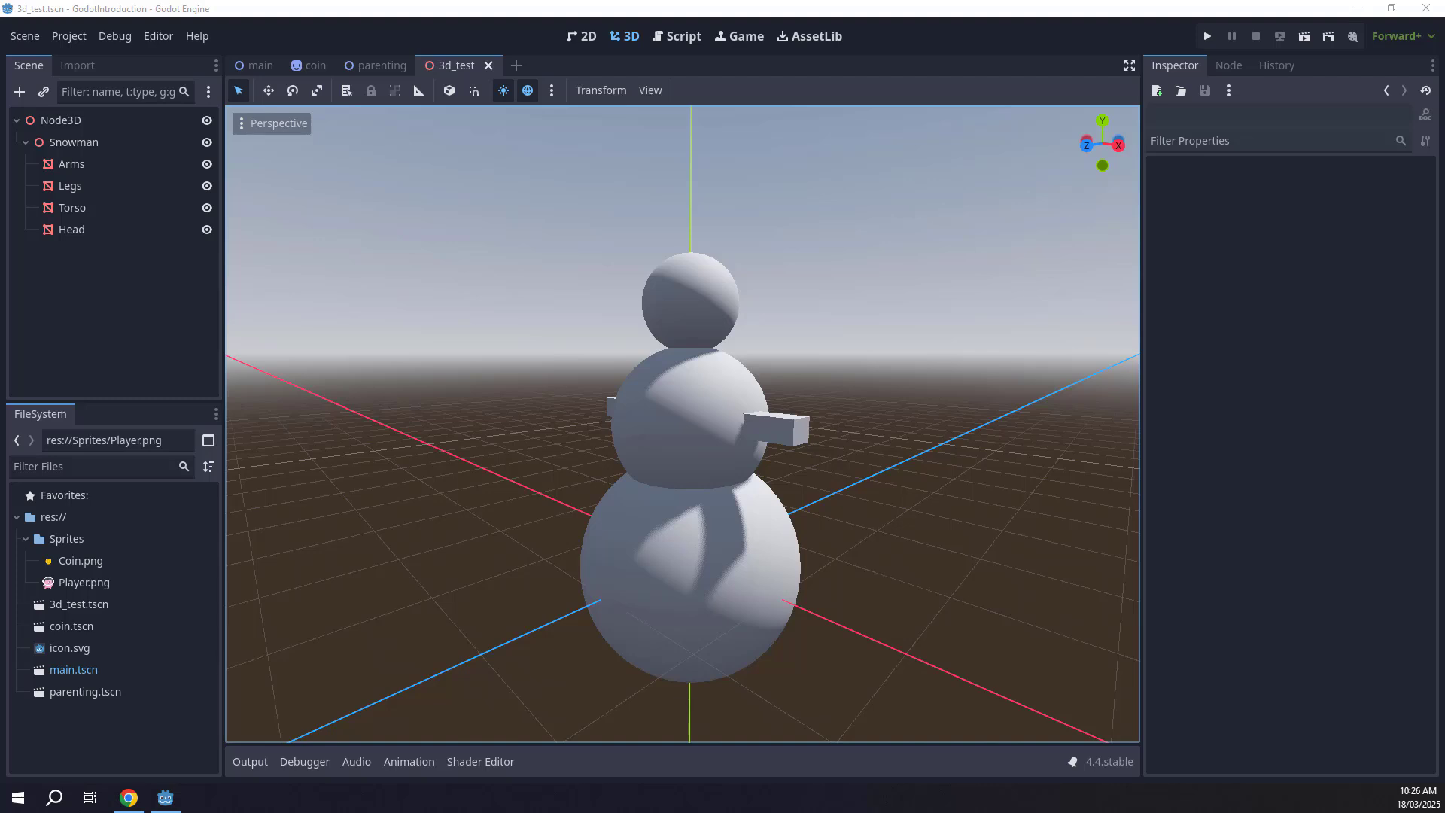
pyautogui.click(934, 234)
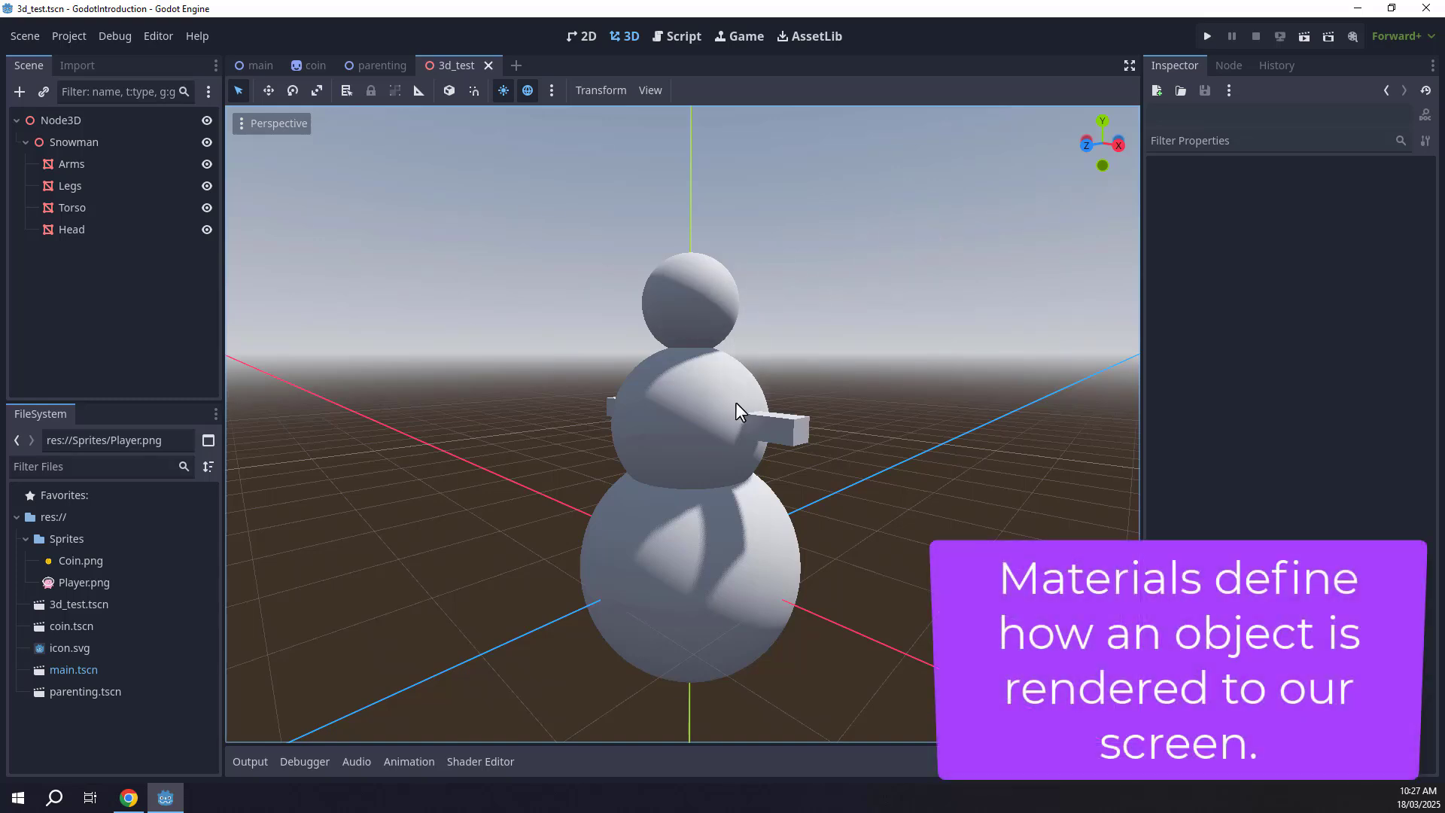
pyautogui.click(700, 297)
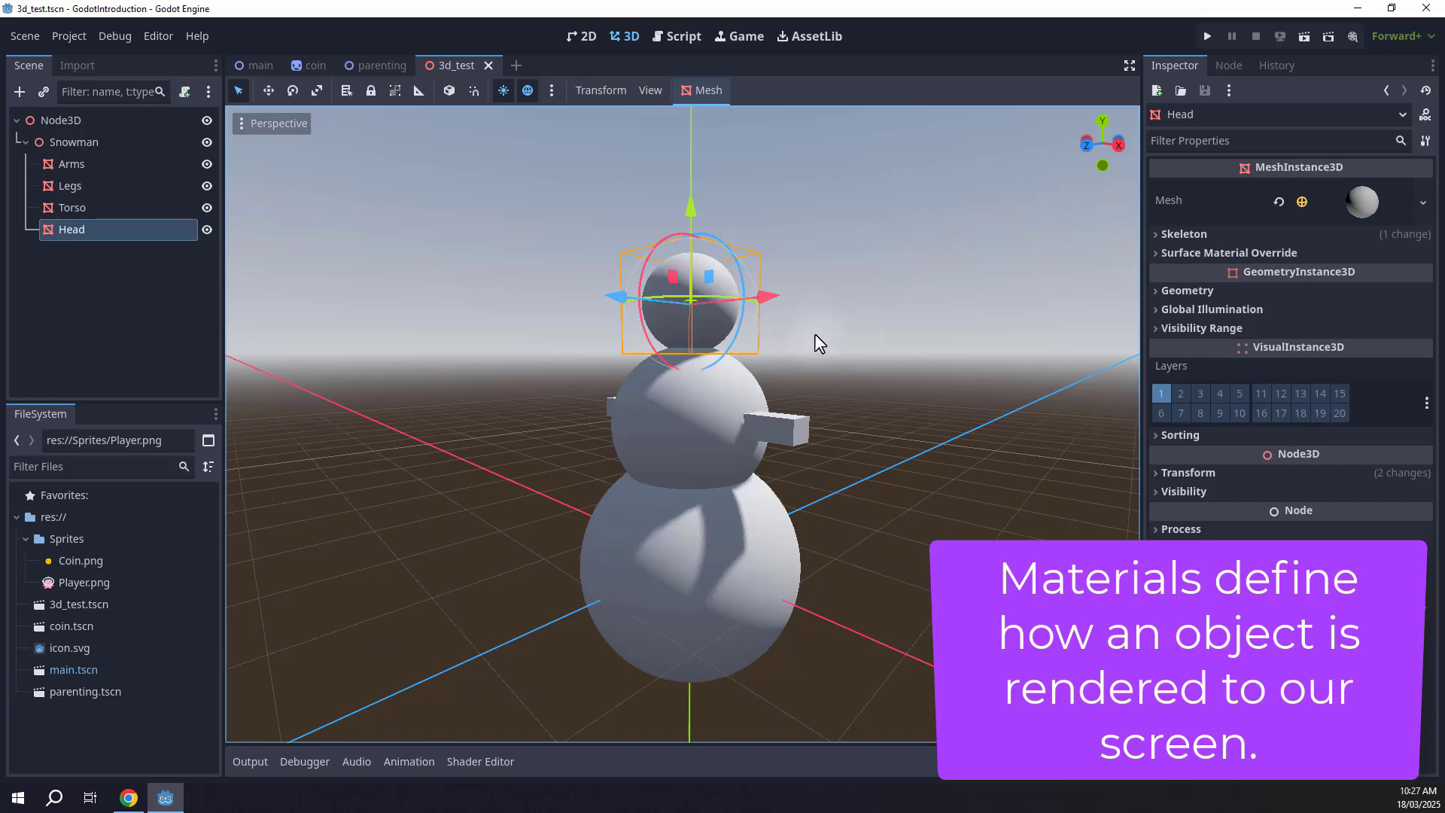
pyautogui.click(843, 316)
pyautogui.press('e')
pyautogui.moveTo(843, 315); pyautogui.dragTo(866, 344, button='right')
pyautogui.press('w')
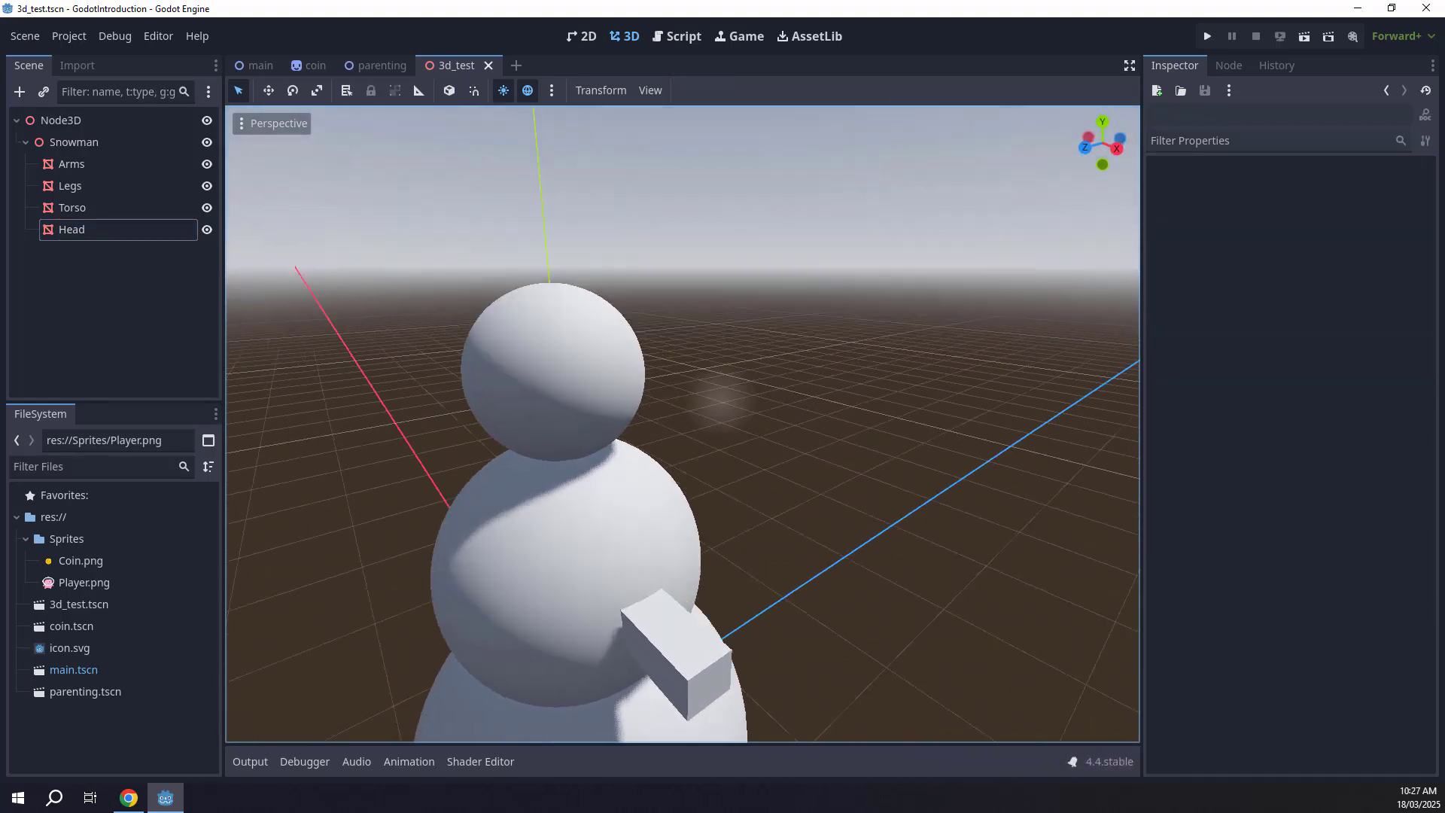
pyautogui.press('d')
pyautogui.moveTo(722, 403); pyautogui.dragTo(690, 404, button='right')
pyautogui.press('q')
pyautogui.press('e')
pyautogui.press('a')
pyautogui.press('d')
pyautogui.moveTo(800, 322); pyautogui.dragTo(756, 297, button='right')
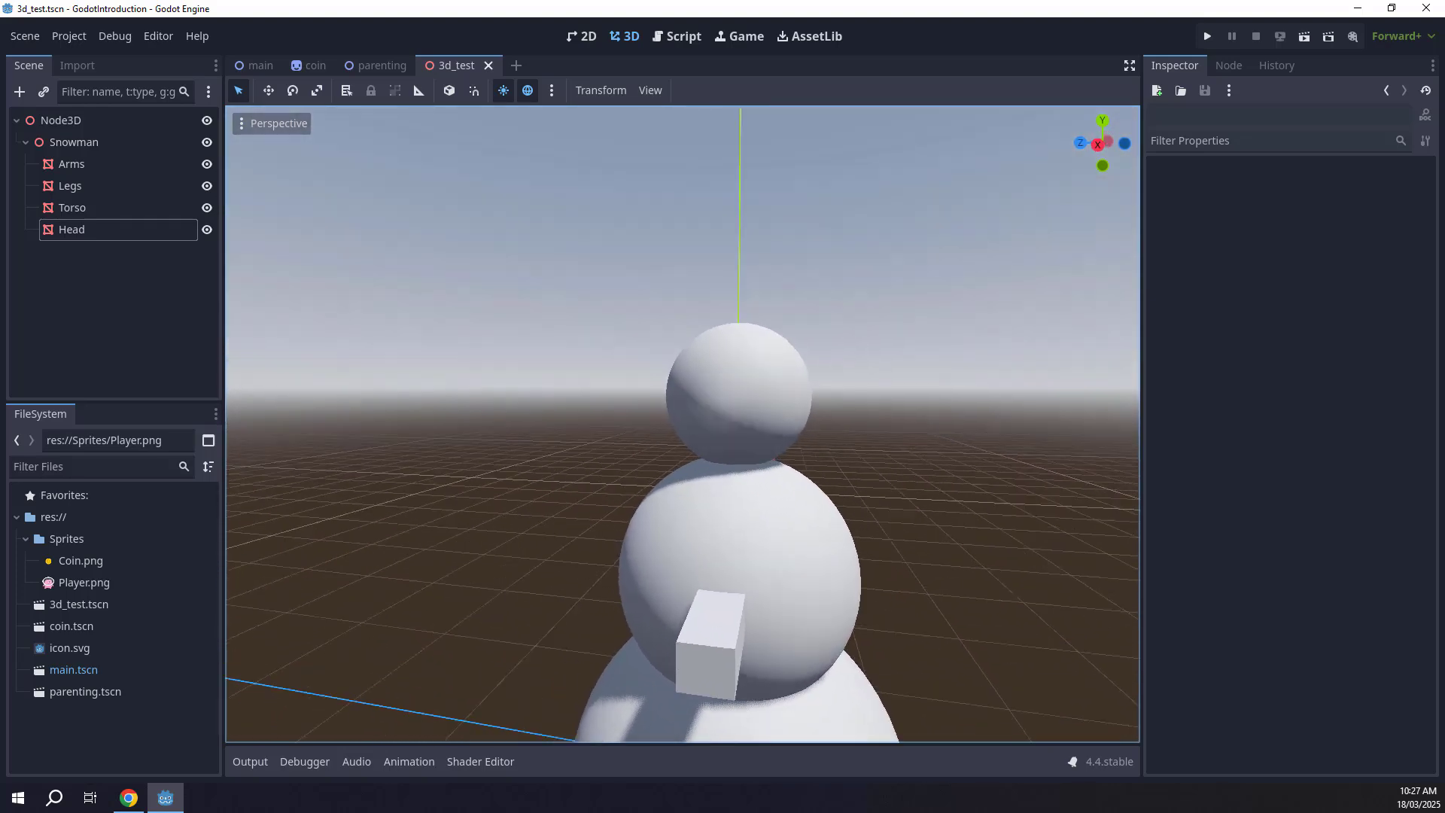
pyautogui.press('w')
pyautogui.moveTo(723, 403); pyautogui.dragTo(758, 395, button='right')
pyautogui.press('s')
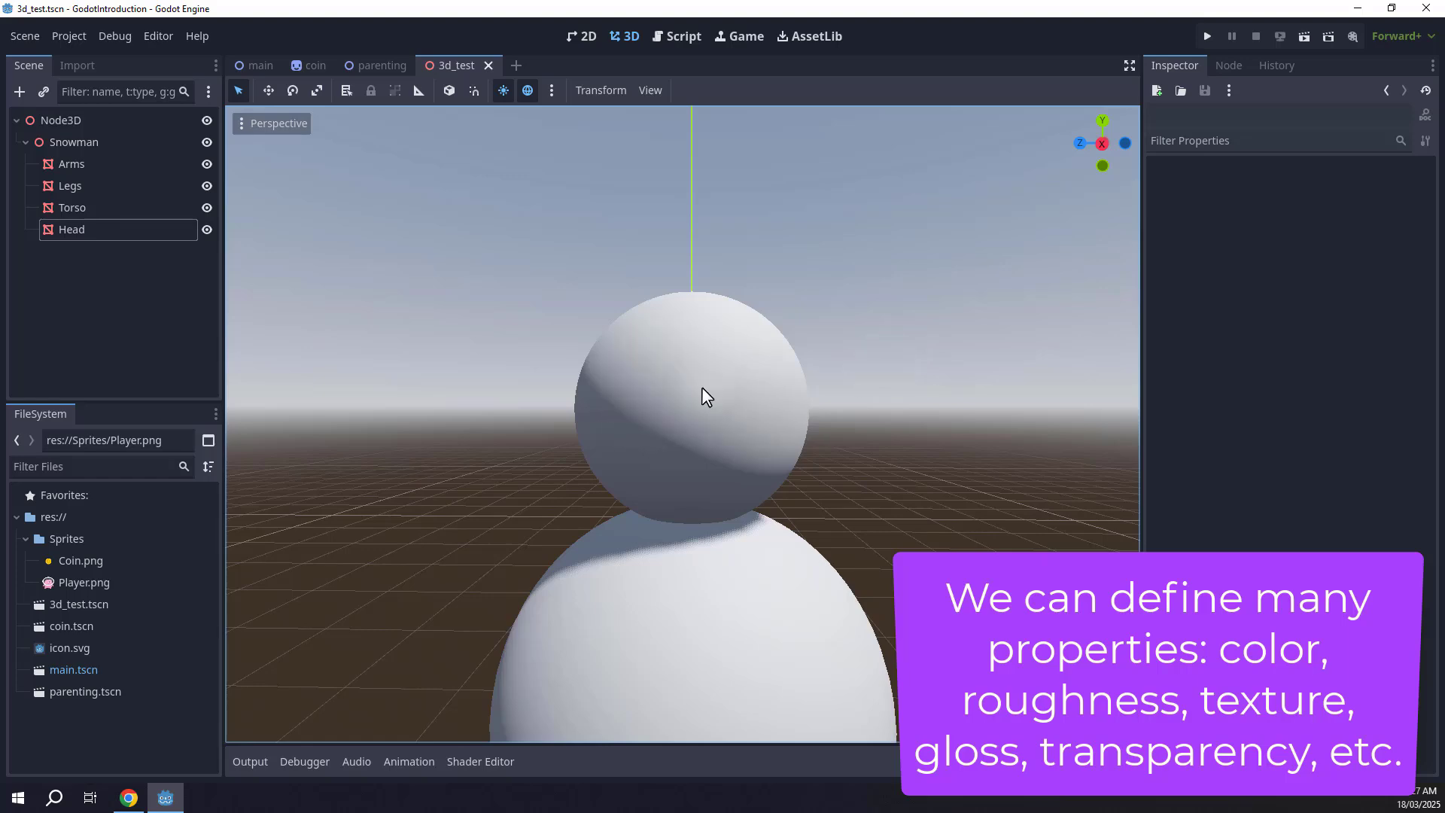
pyautogui.moveTo(790, 345); pyautogui.dragTo(703, 354, button='right')
pyautogui.press('d')
pyautogui.press('q')
pyautogui.press('a')
pyautogui.press('d')
pyautogui.press('s')
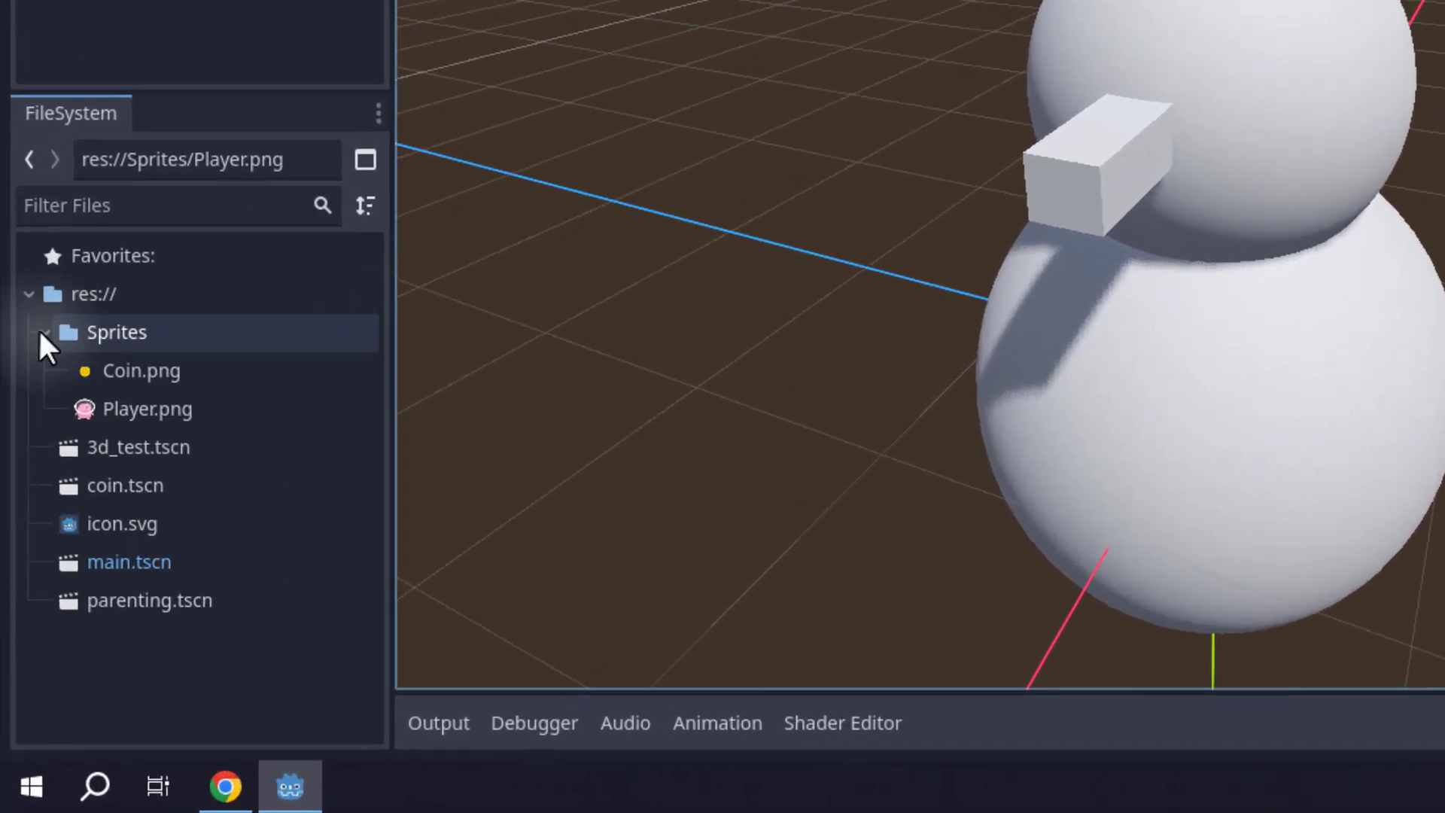
# Create a new folder named Materials in the project root.
pyautogui.click(43, 332)
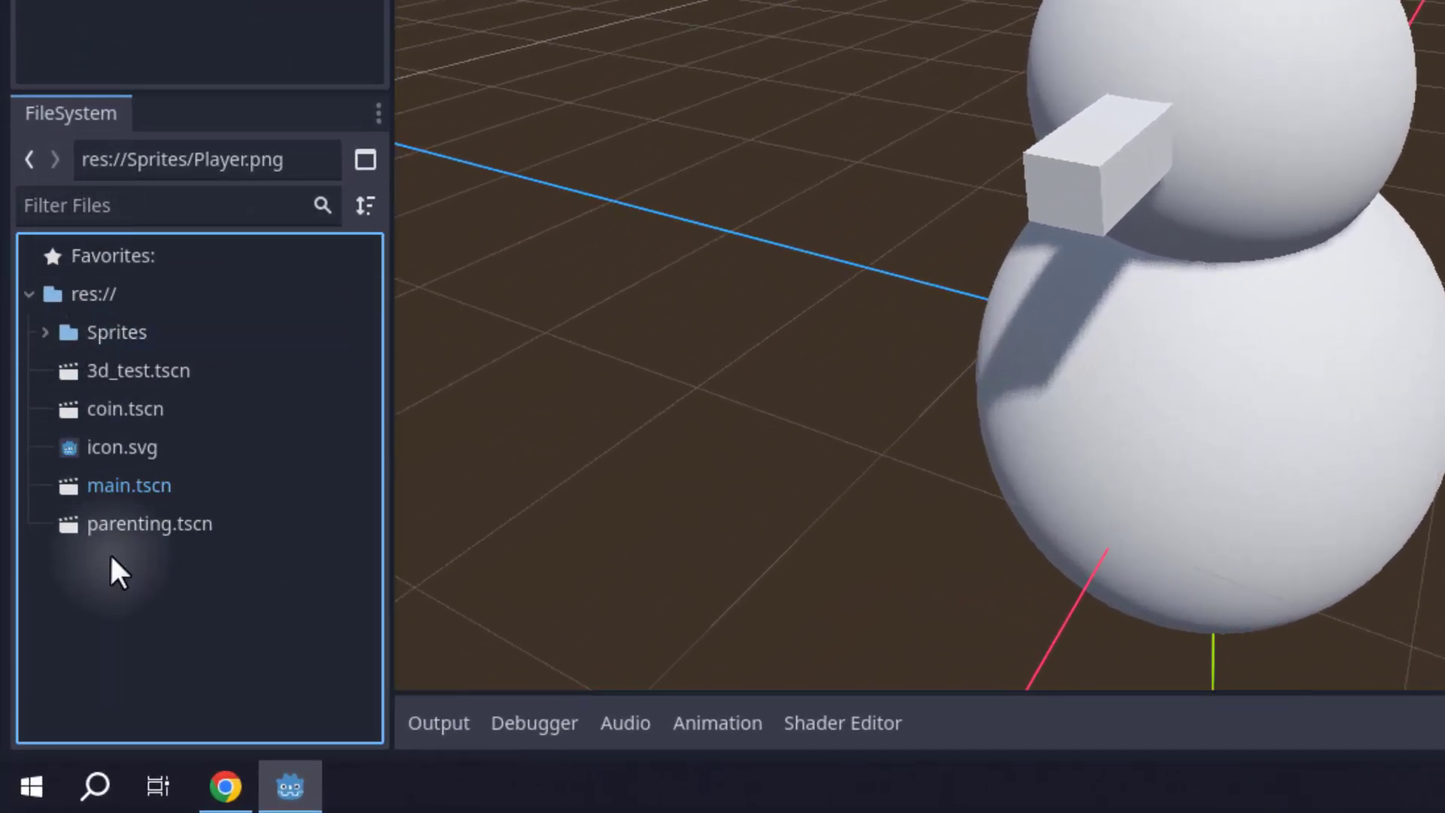
pyautogui.rightClick(103, 596)
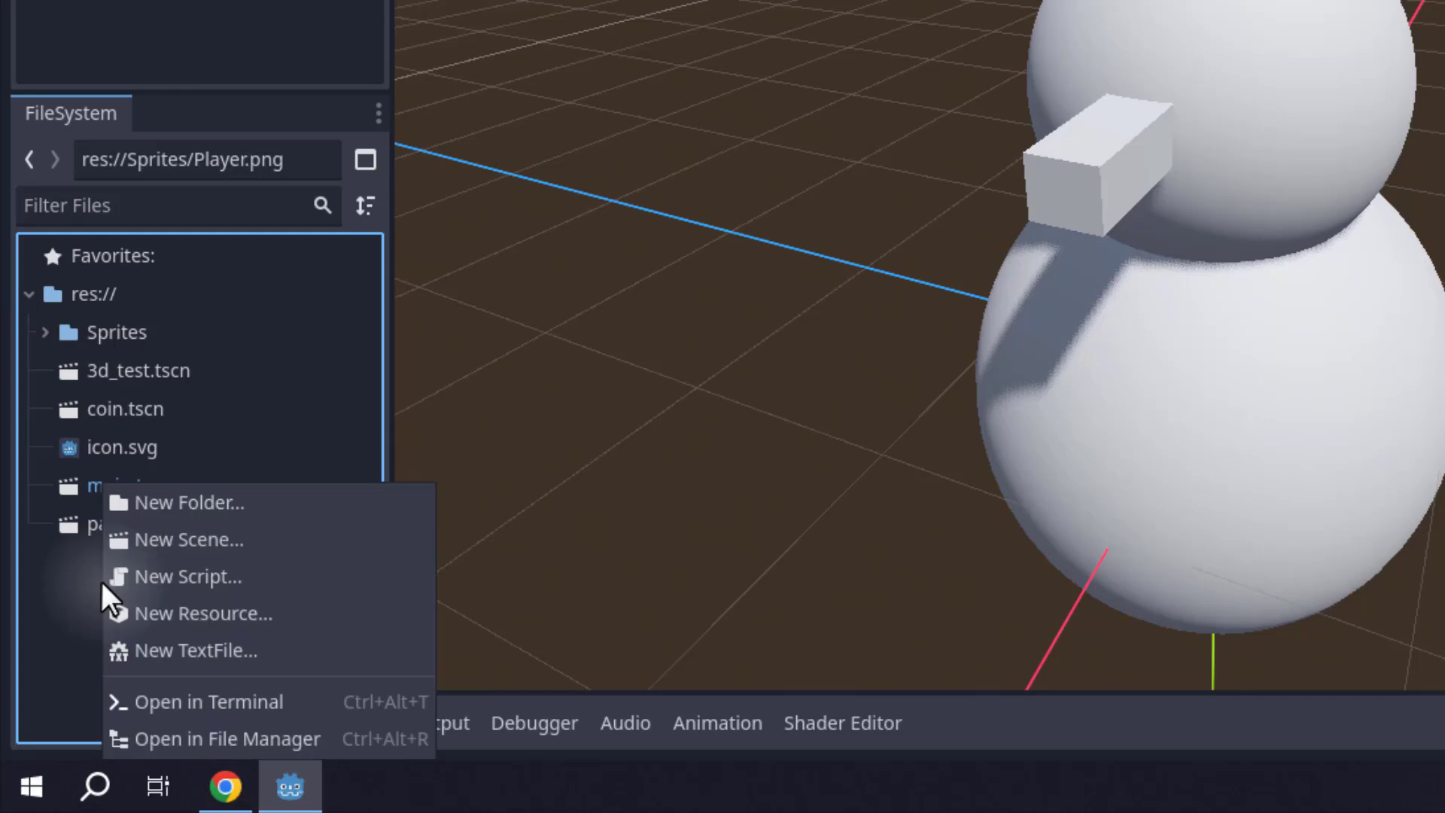
pyautogui.click(255, 500)
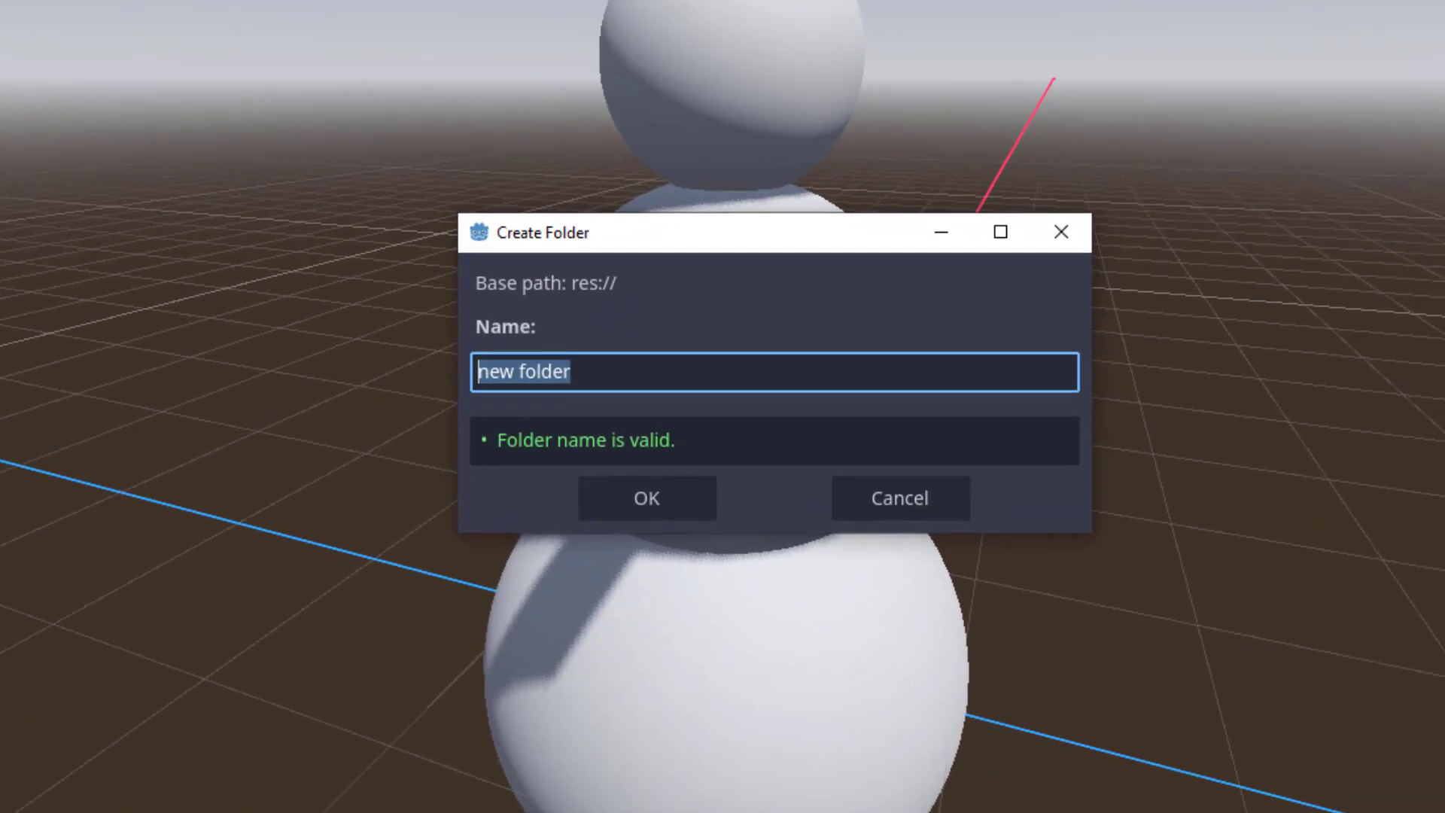
pyautogui.write('Mater')
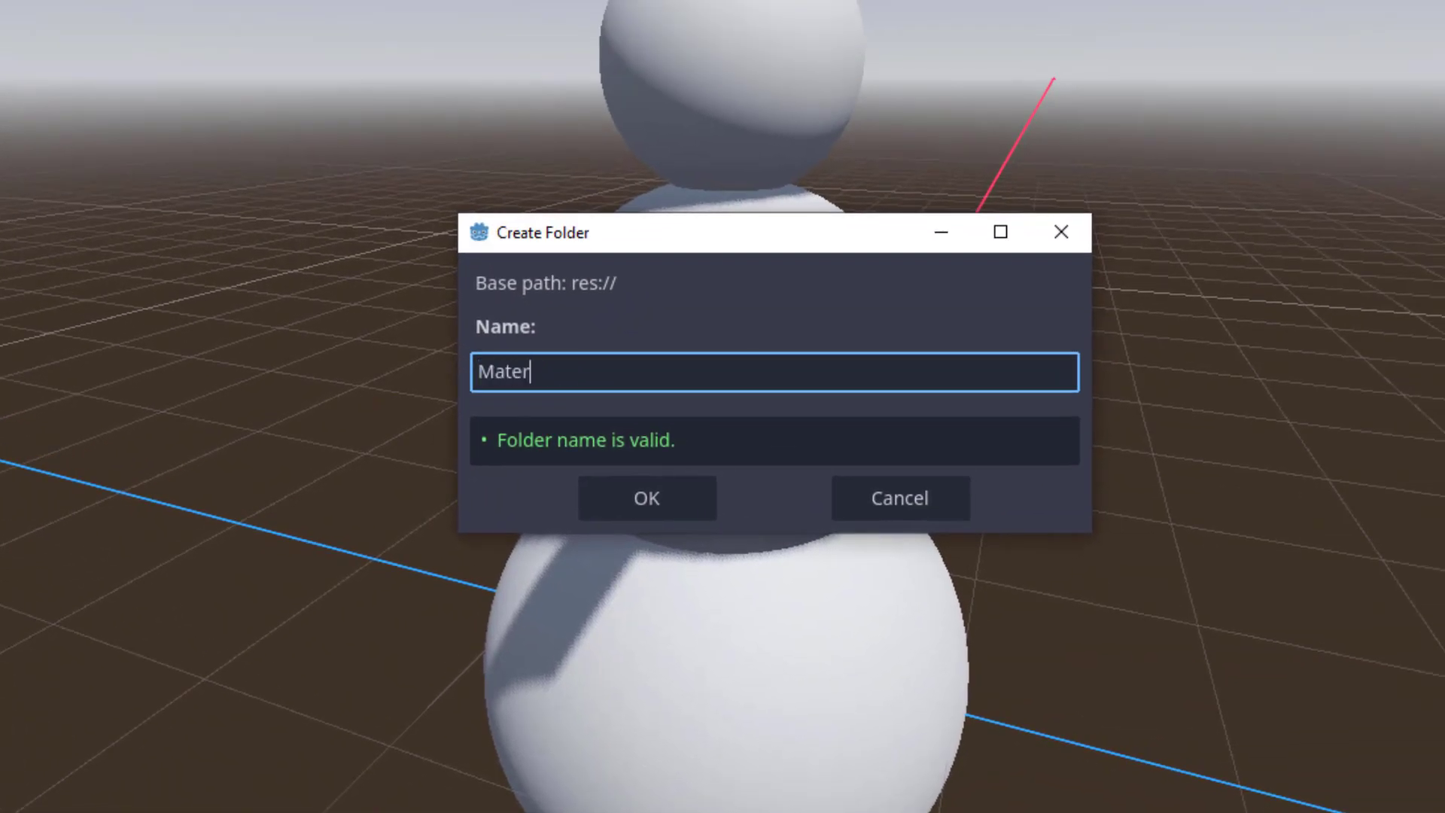
pyautogui.write('ials')
pyautogui.press('Return')
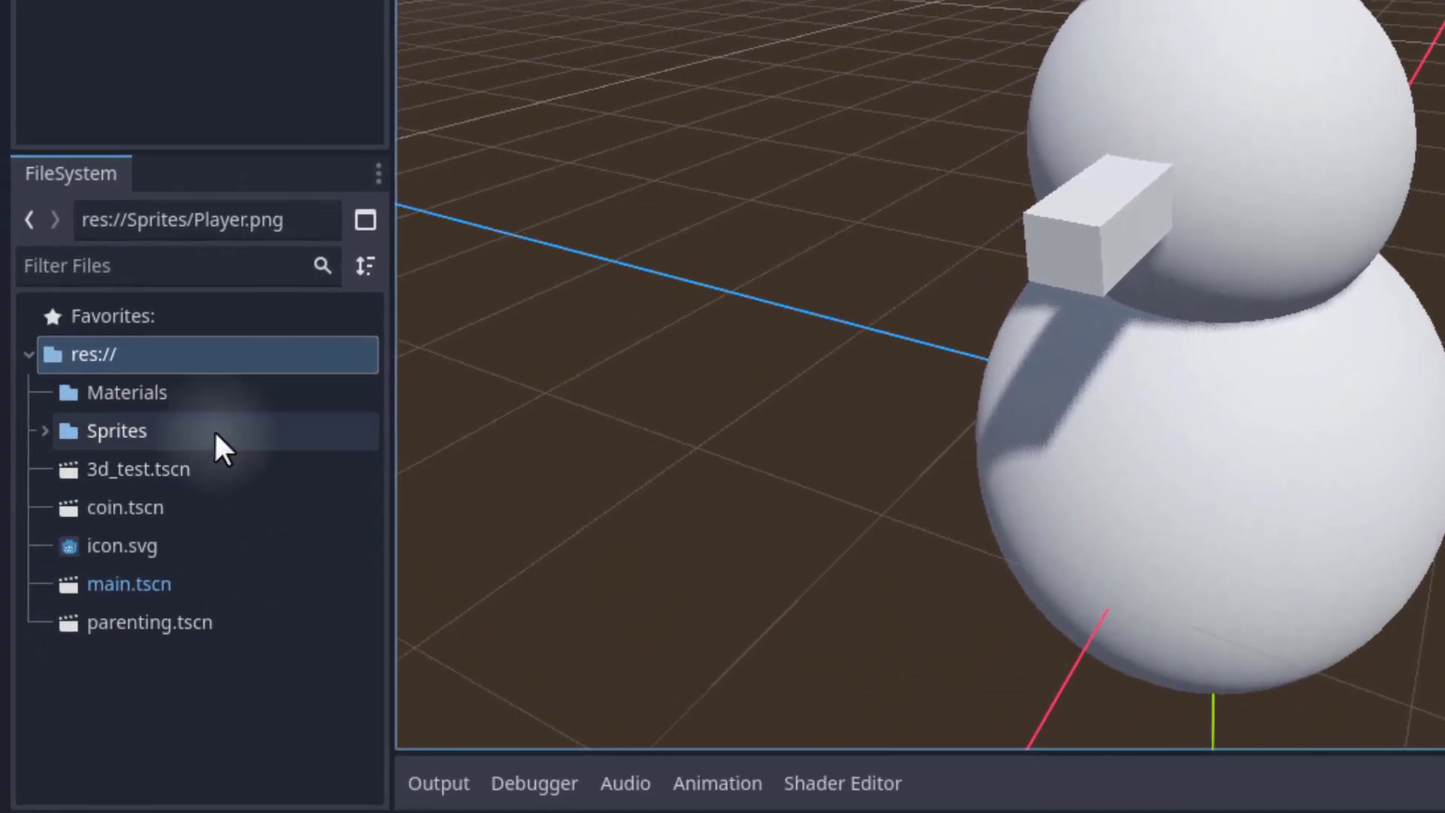
# Create a new StandardMaterial3D resource inside the Materials folder.
pyautogui.click(33, 457)
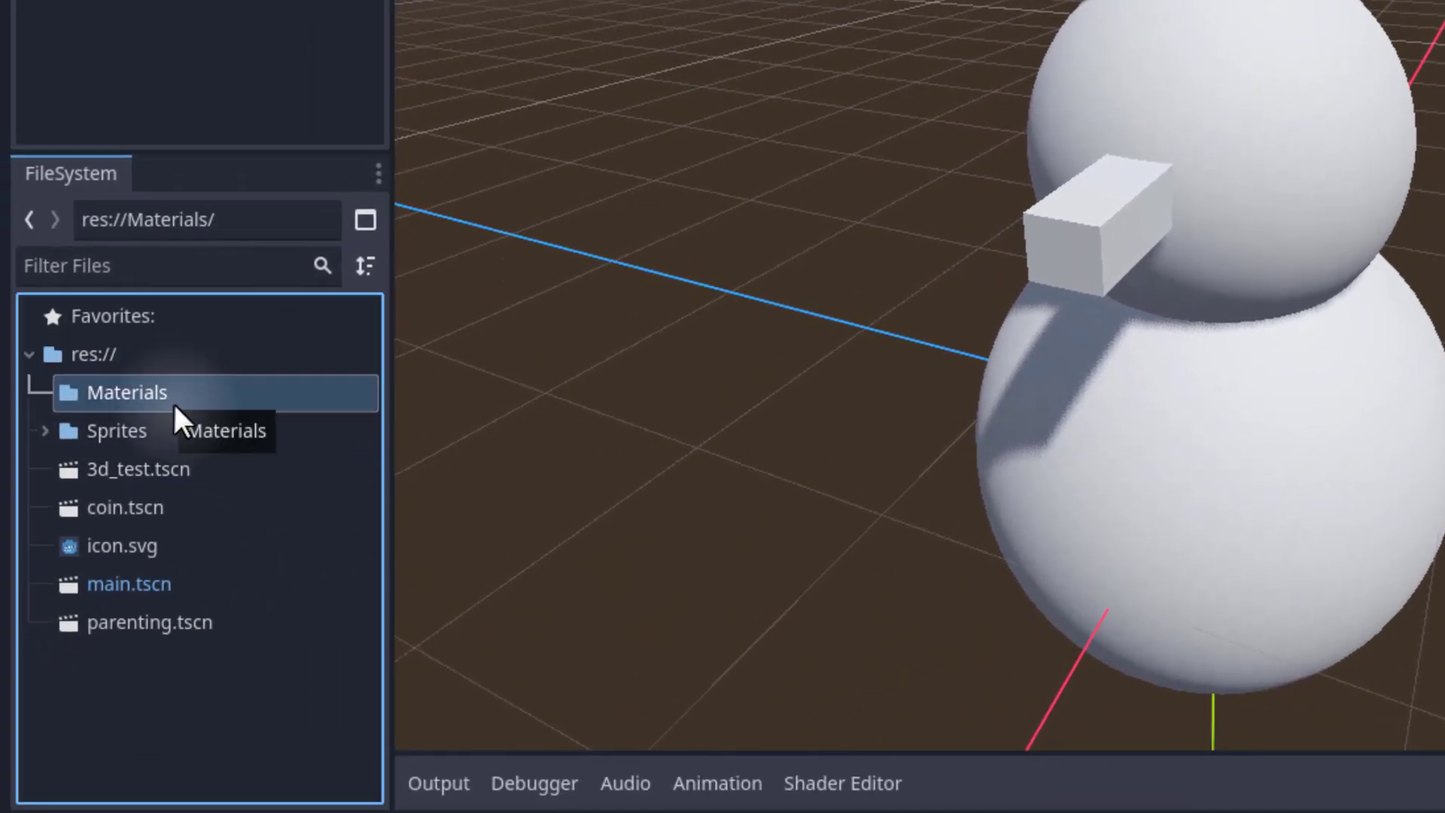
pyautogui.rightClick(138, 397)
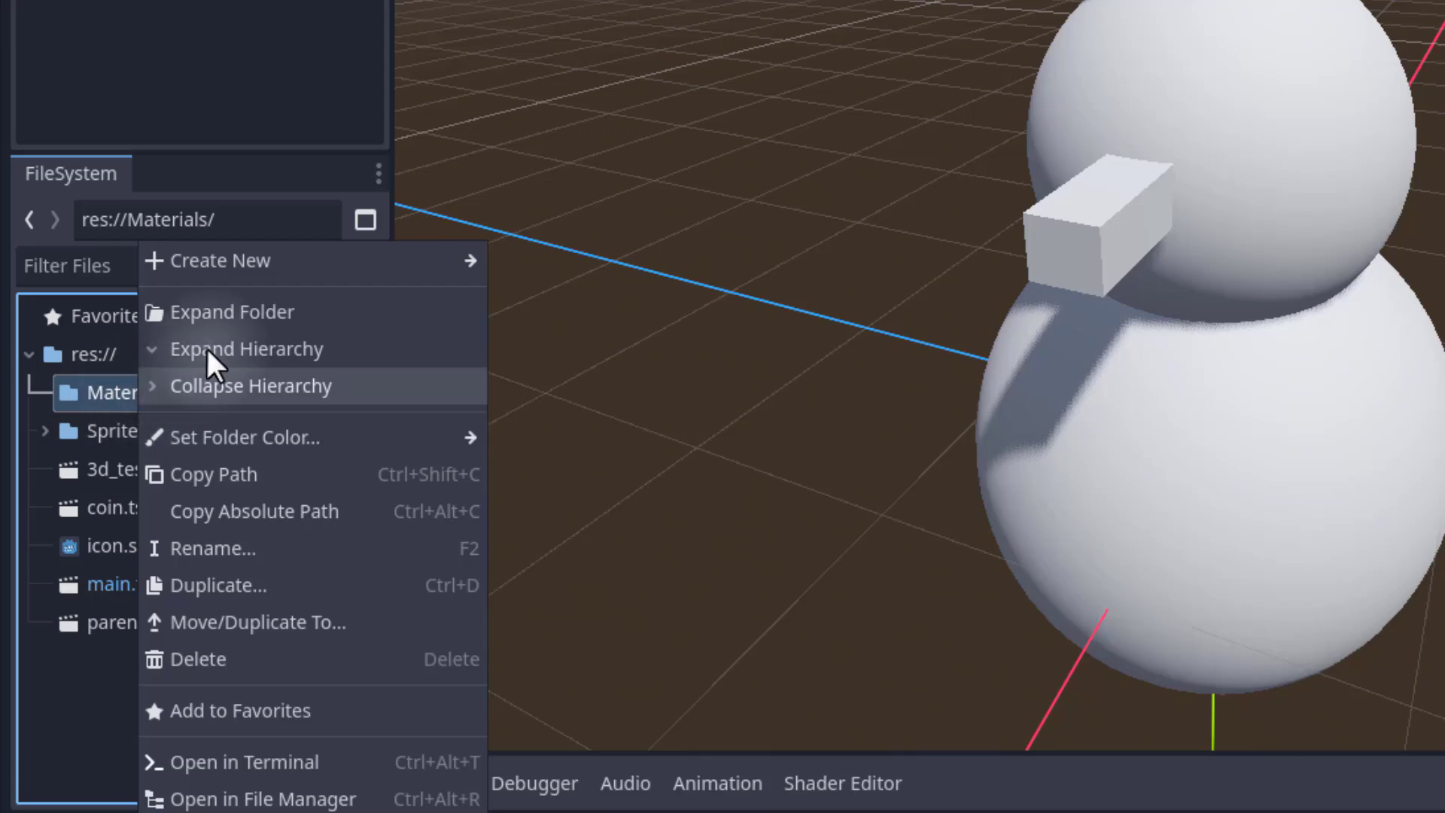
pyautogui.moveTo(269, 265)
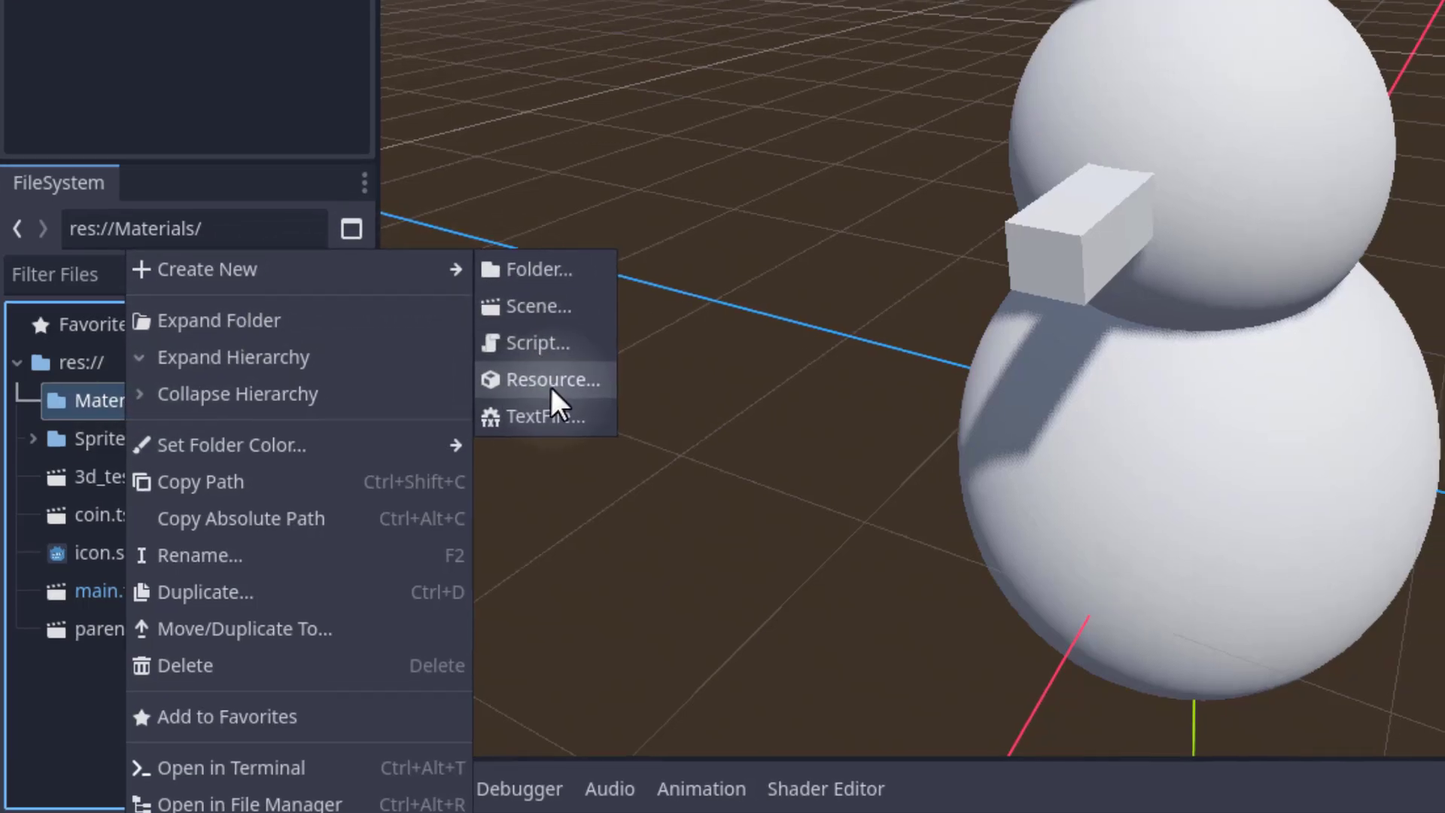
pyautogui.click(542, 373)
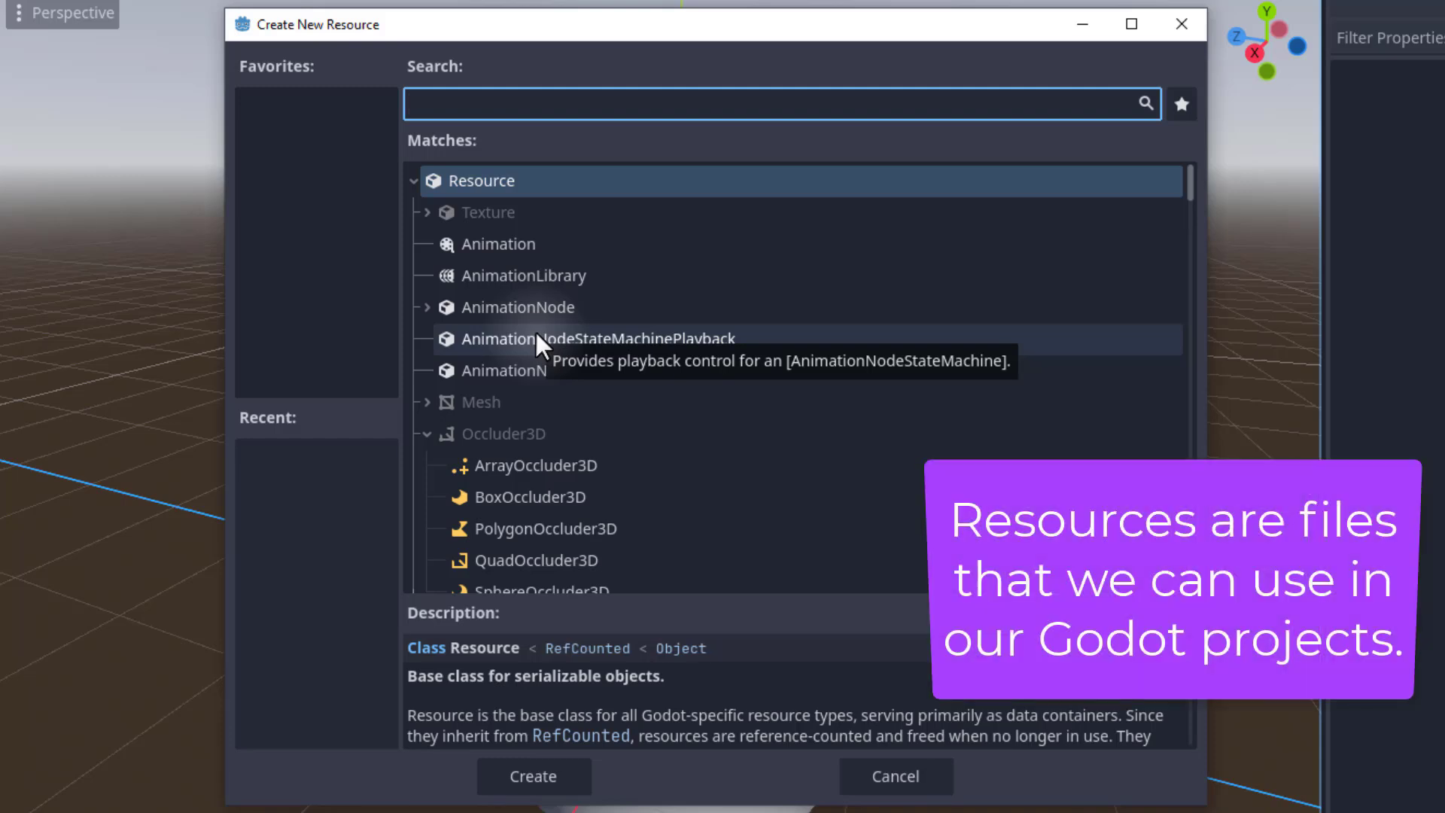
pyautogui.scroll(-5, 580, 288)
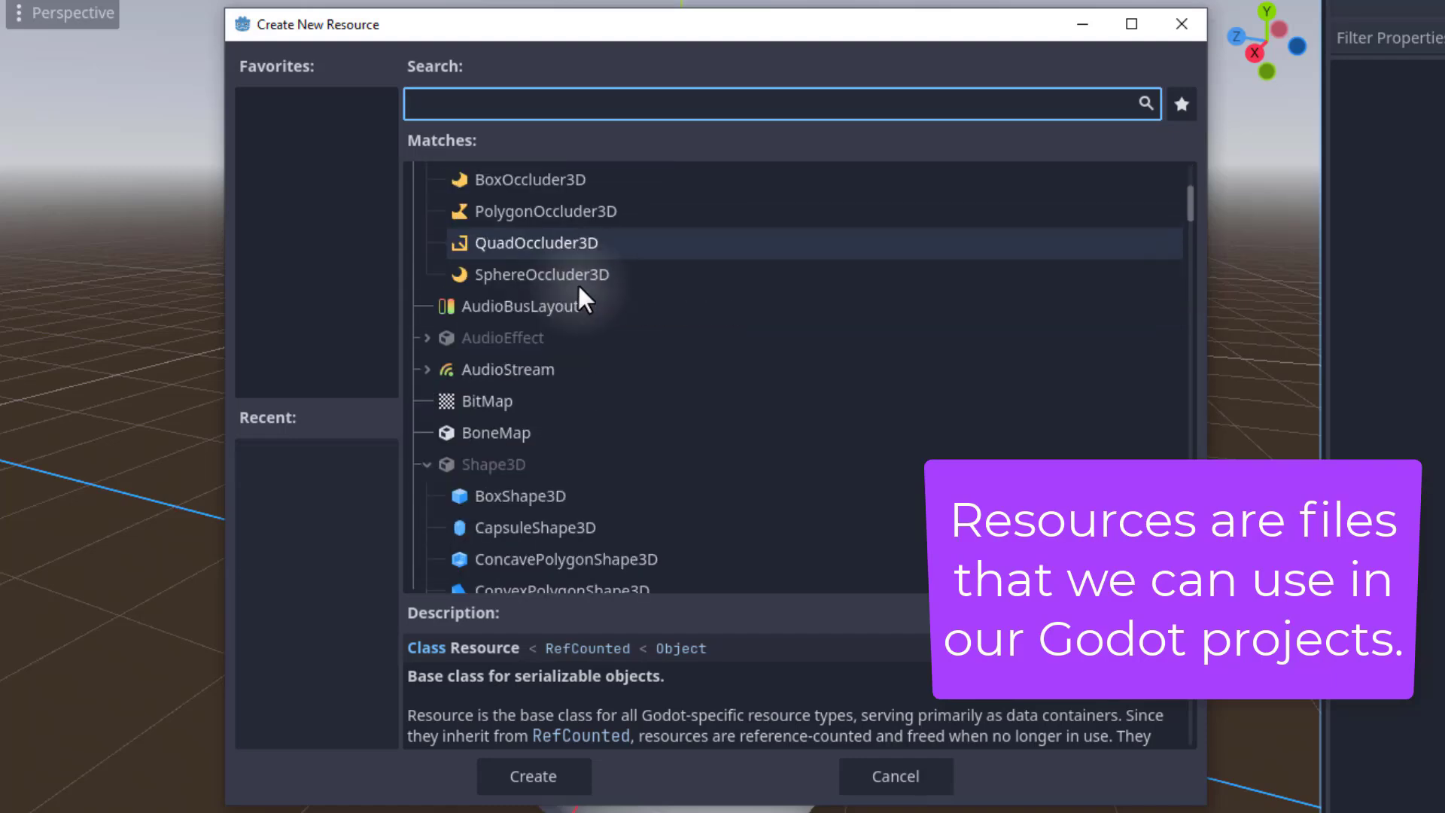
pyautogui.scroll(-12, 577, 293)
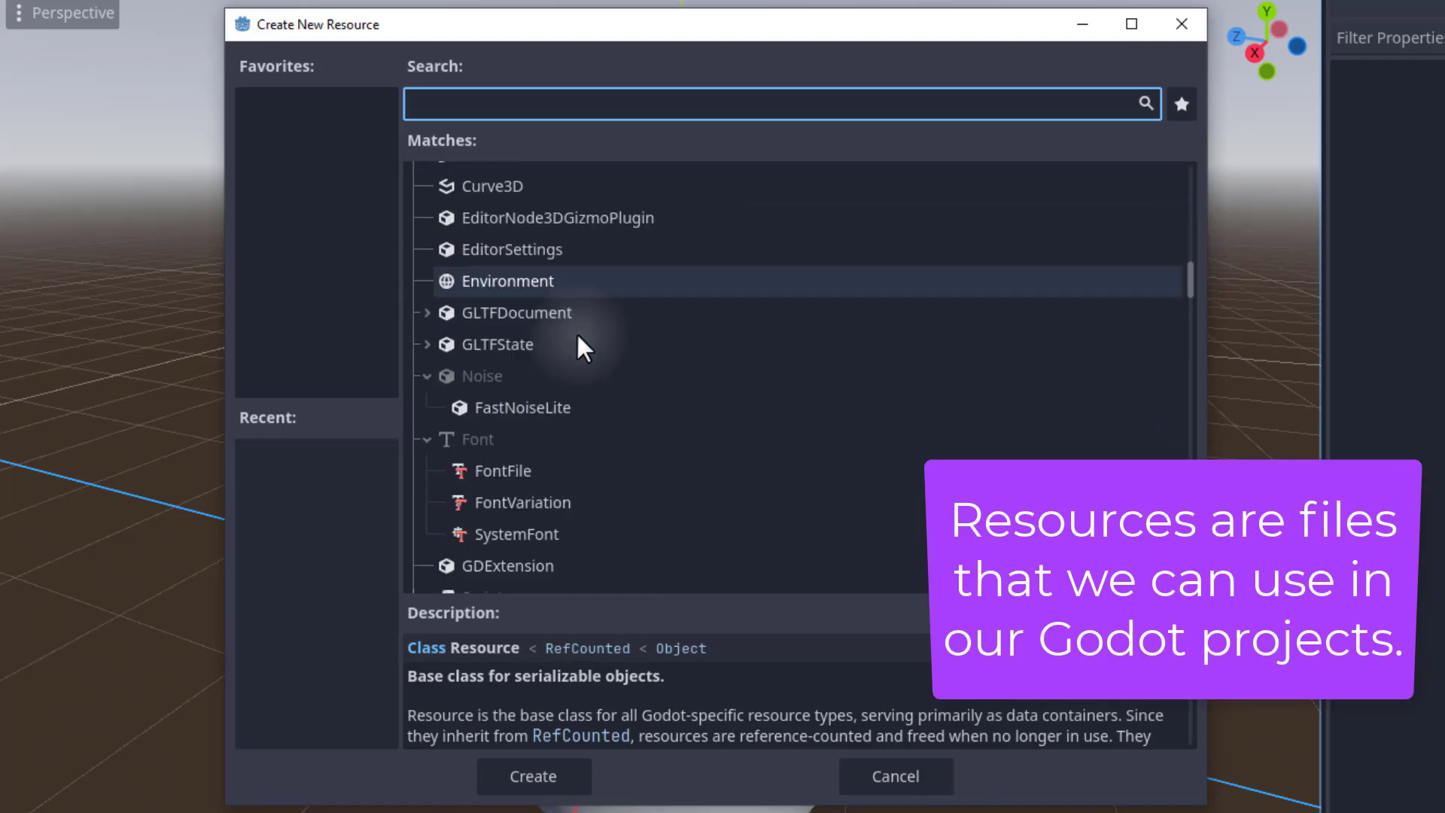
pyautogui.scroll(1, 580, 327)
pyautogui.write('mat')
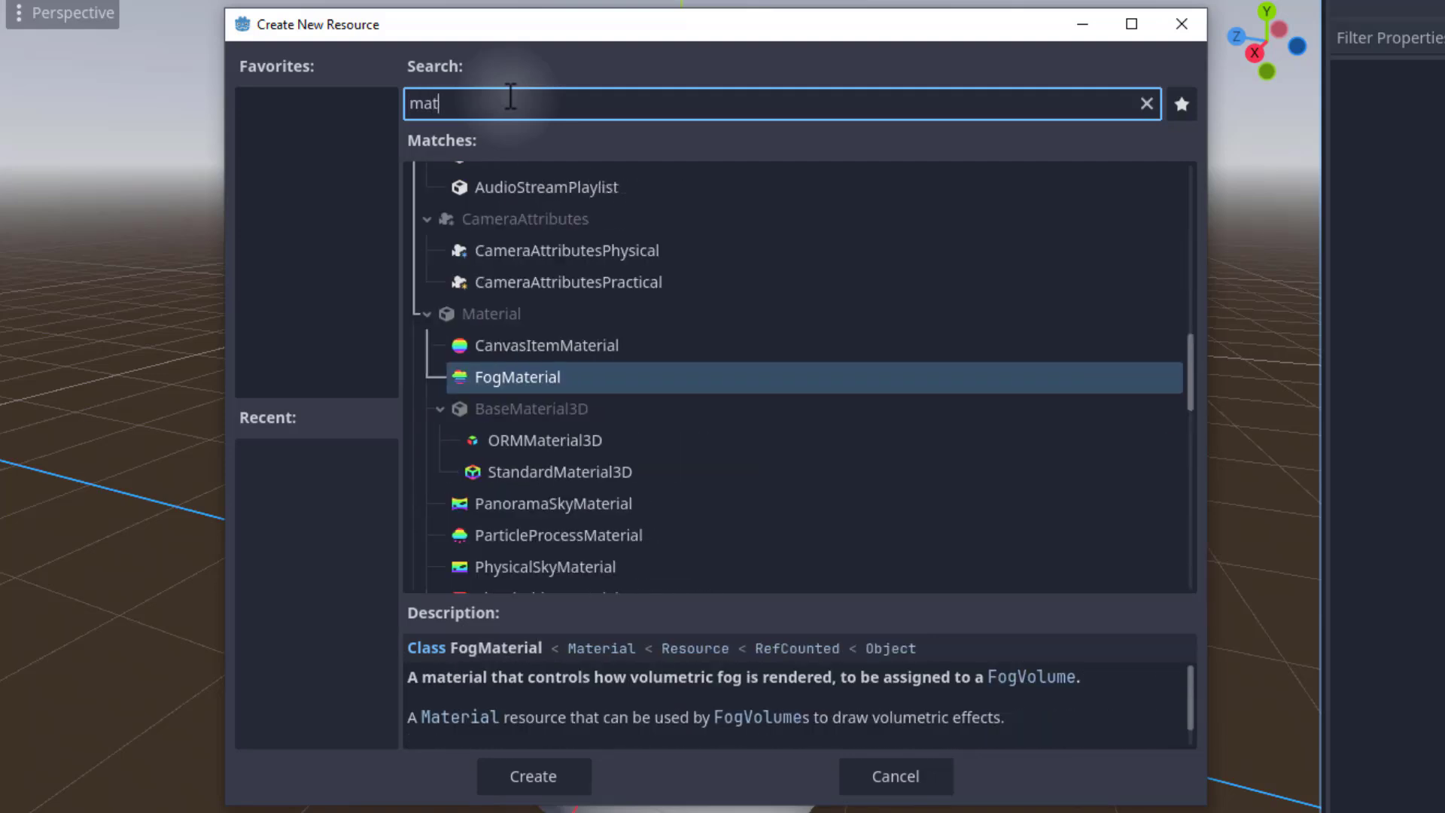
pyautogui.write('erial')
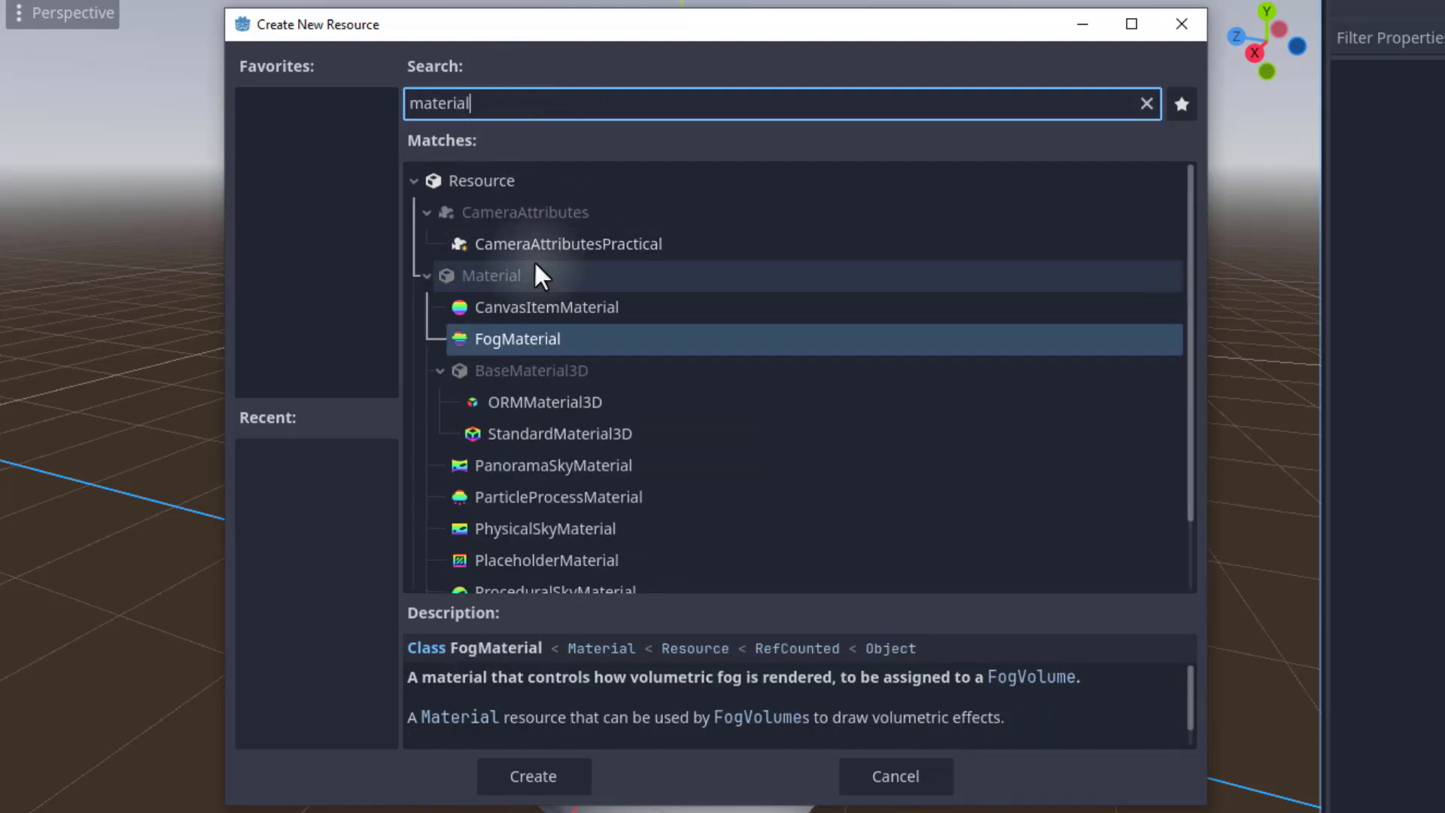
pyautogui.scroll(-3, 535, 284)
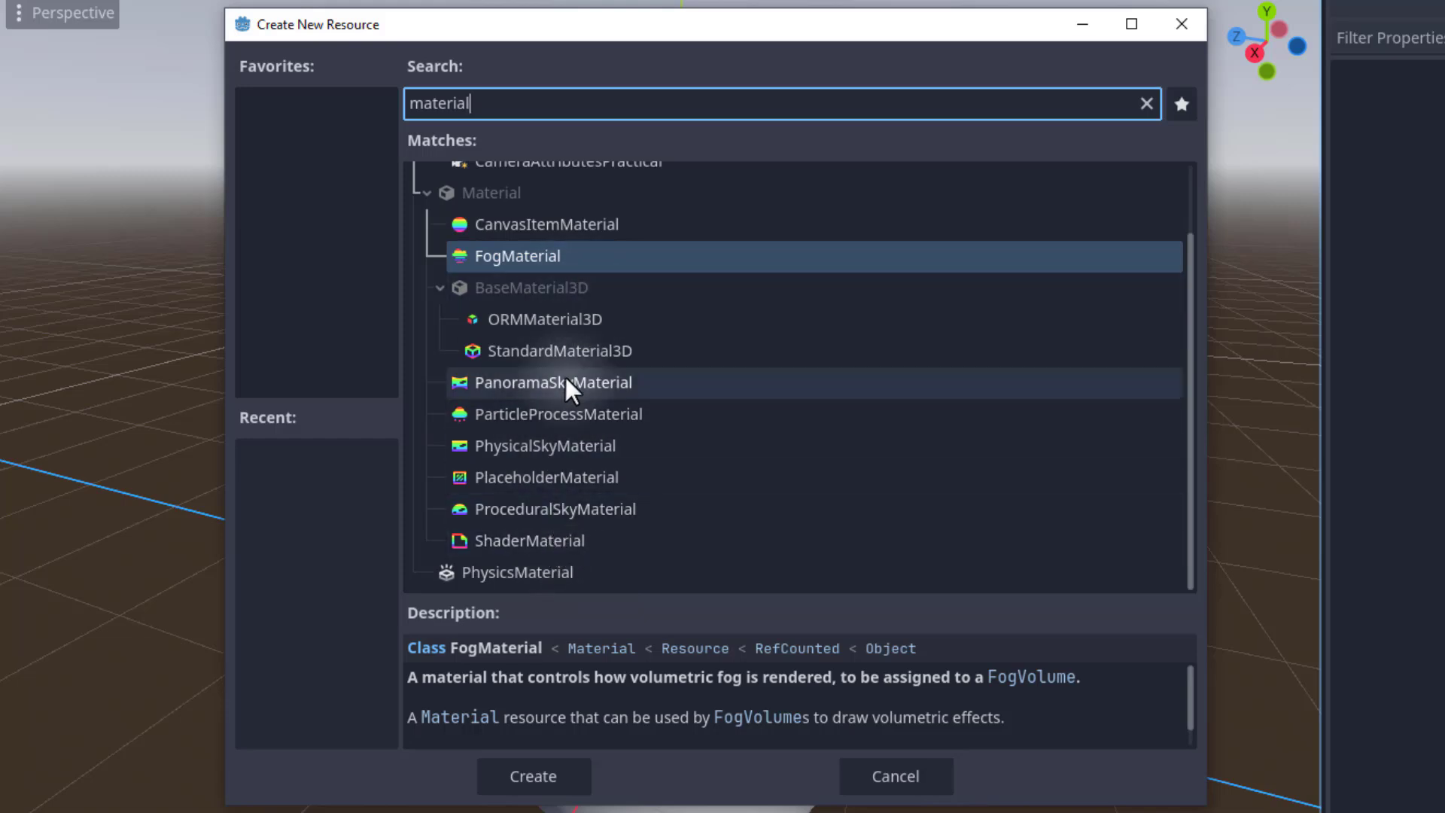
pyautogui.click(571, 353)
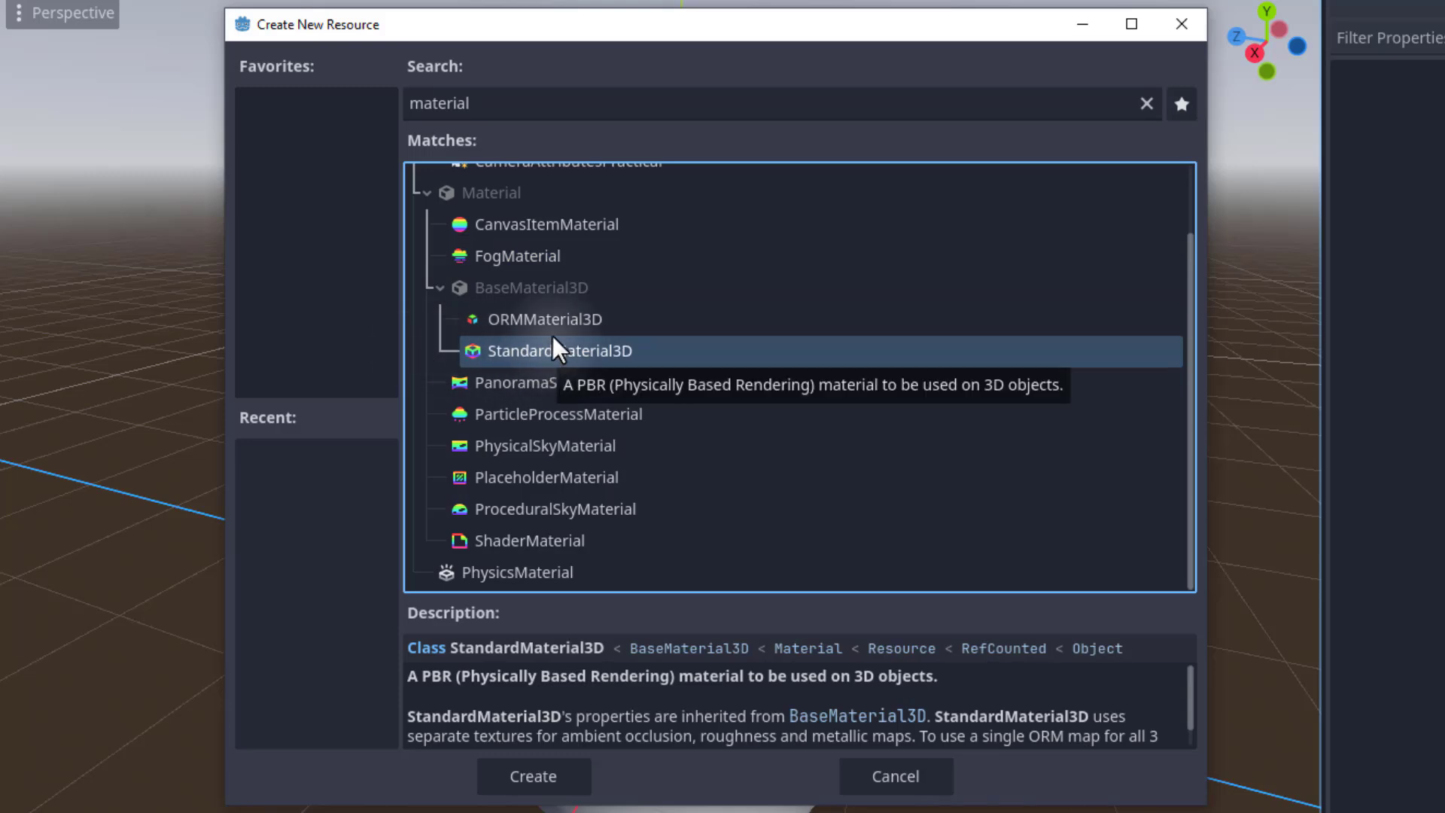
pyautogui.click(531, 769)
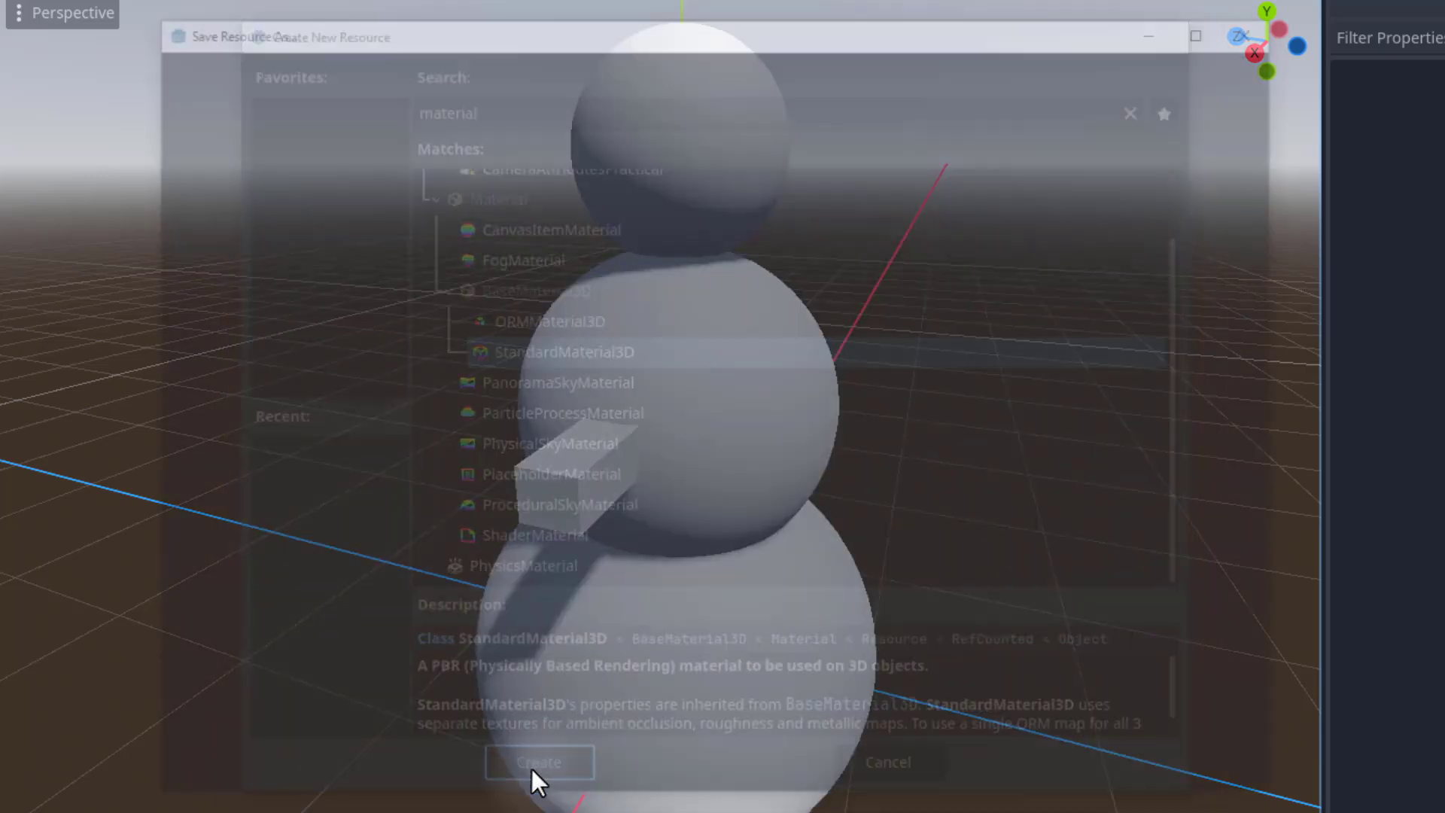
# Save the new material resource as my_first_material.
pyautogui.hotkey('ctrl', 'a')
pyautogui.press('BackSpace')
pyautogui.write('my')
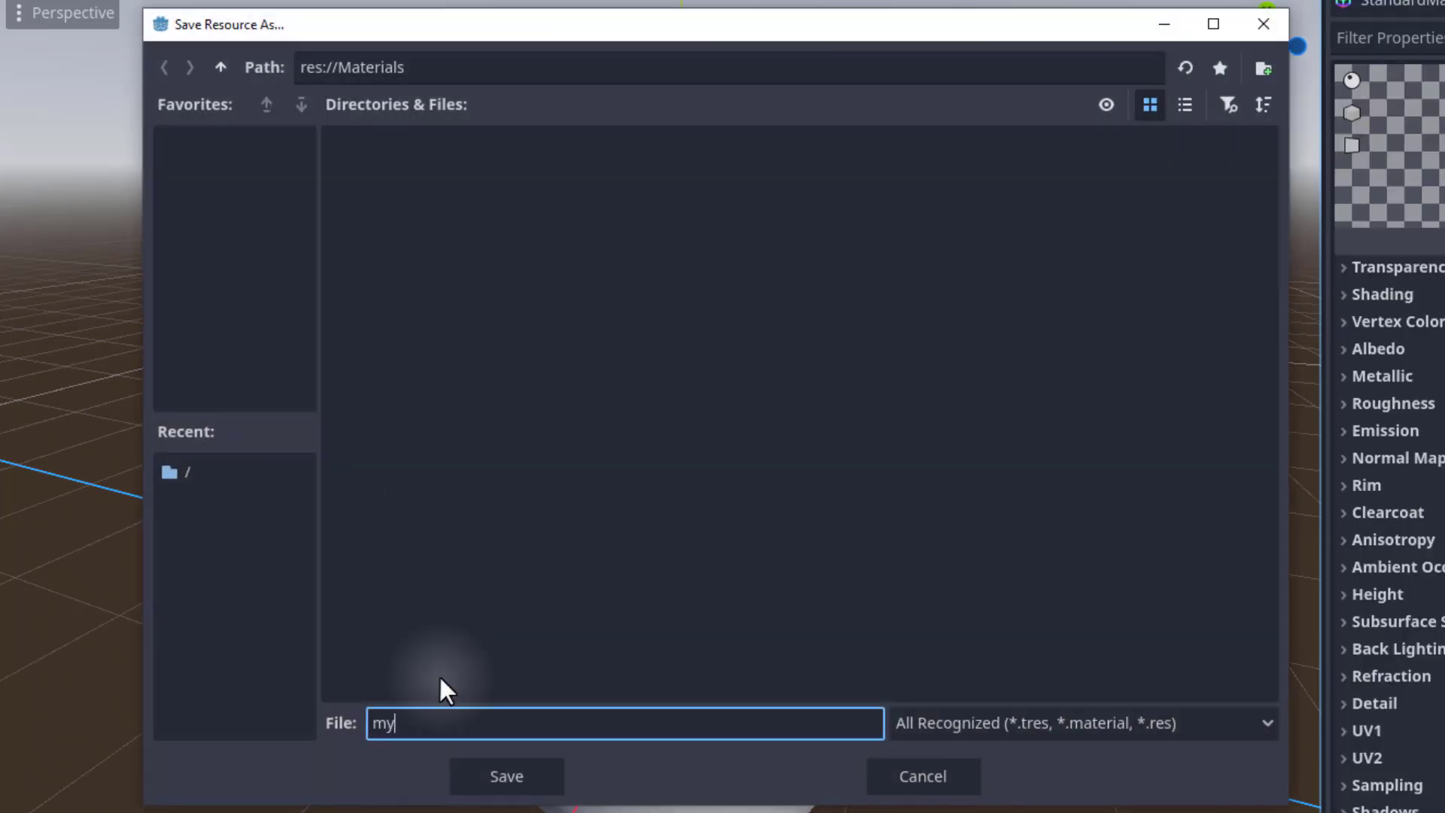
pyautogui.write('_first_material')
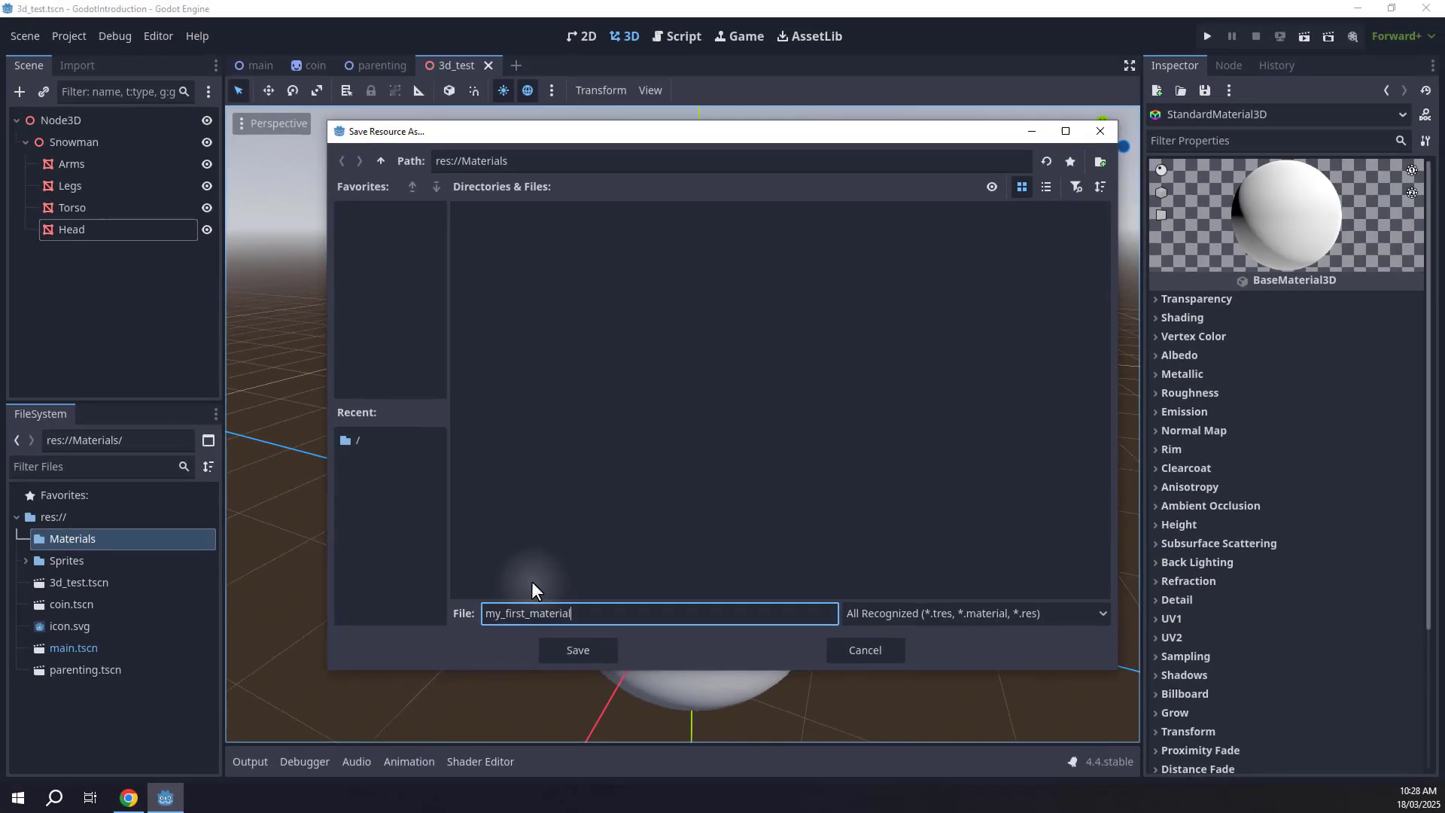
pyautogui.press('Return')
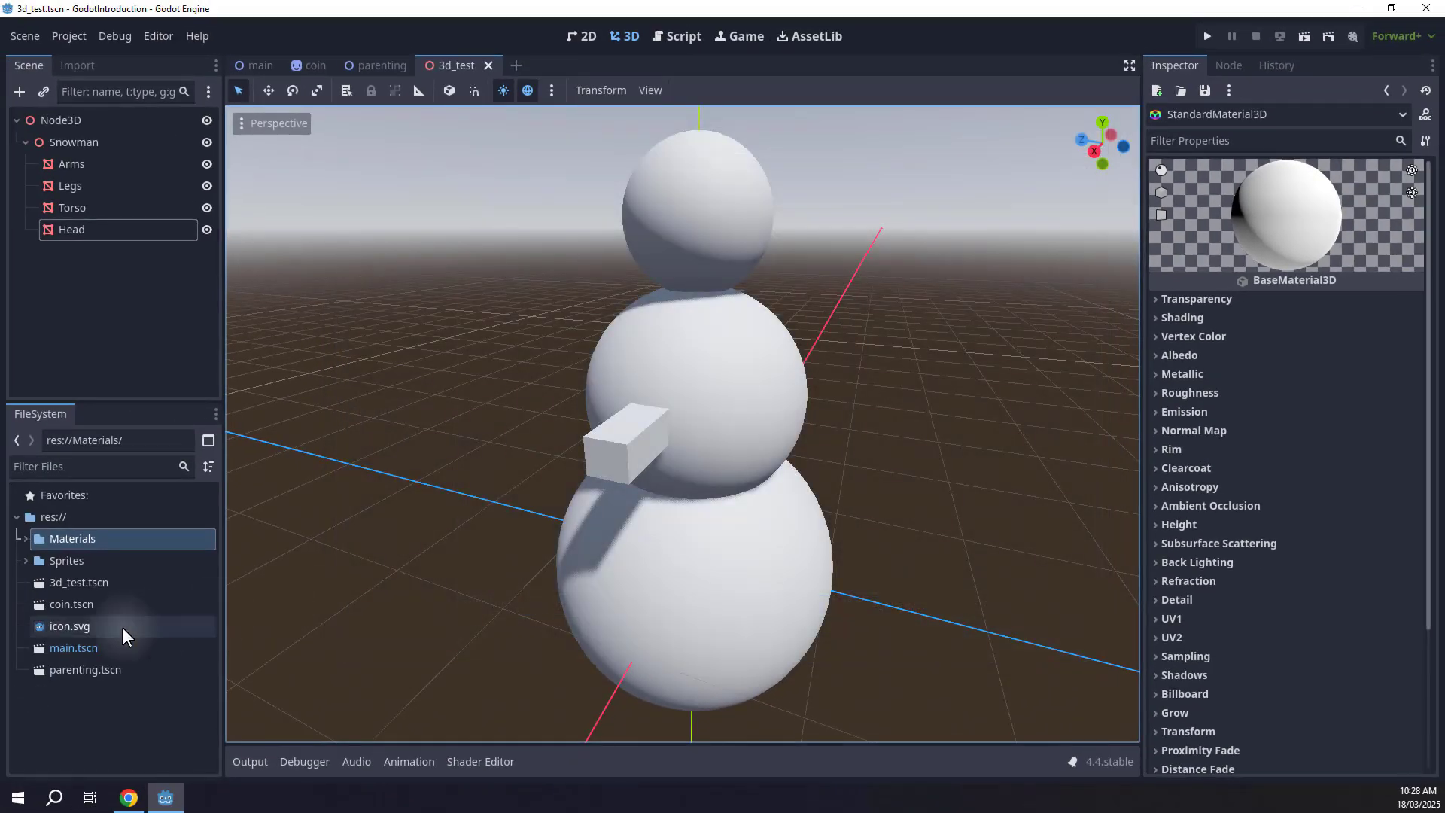
# Open my_first_material.tres and set its Albedo color to red, hex ff0b2e.
pyautogui.click(24, 540)
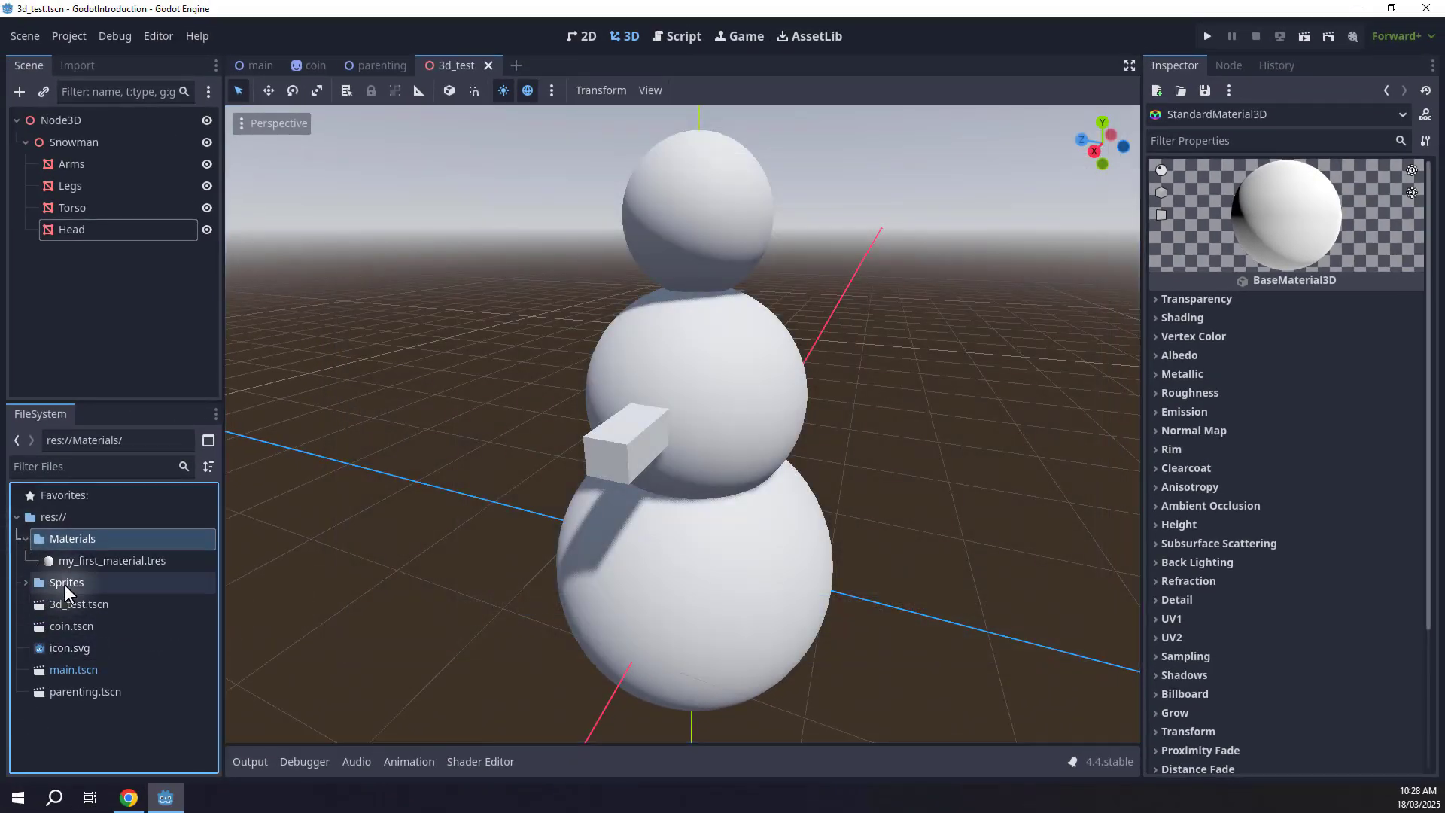
pyautogui.click(59, 559)
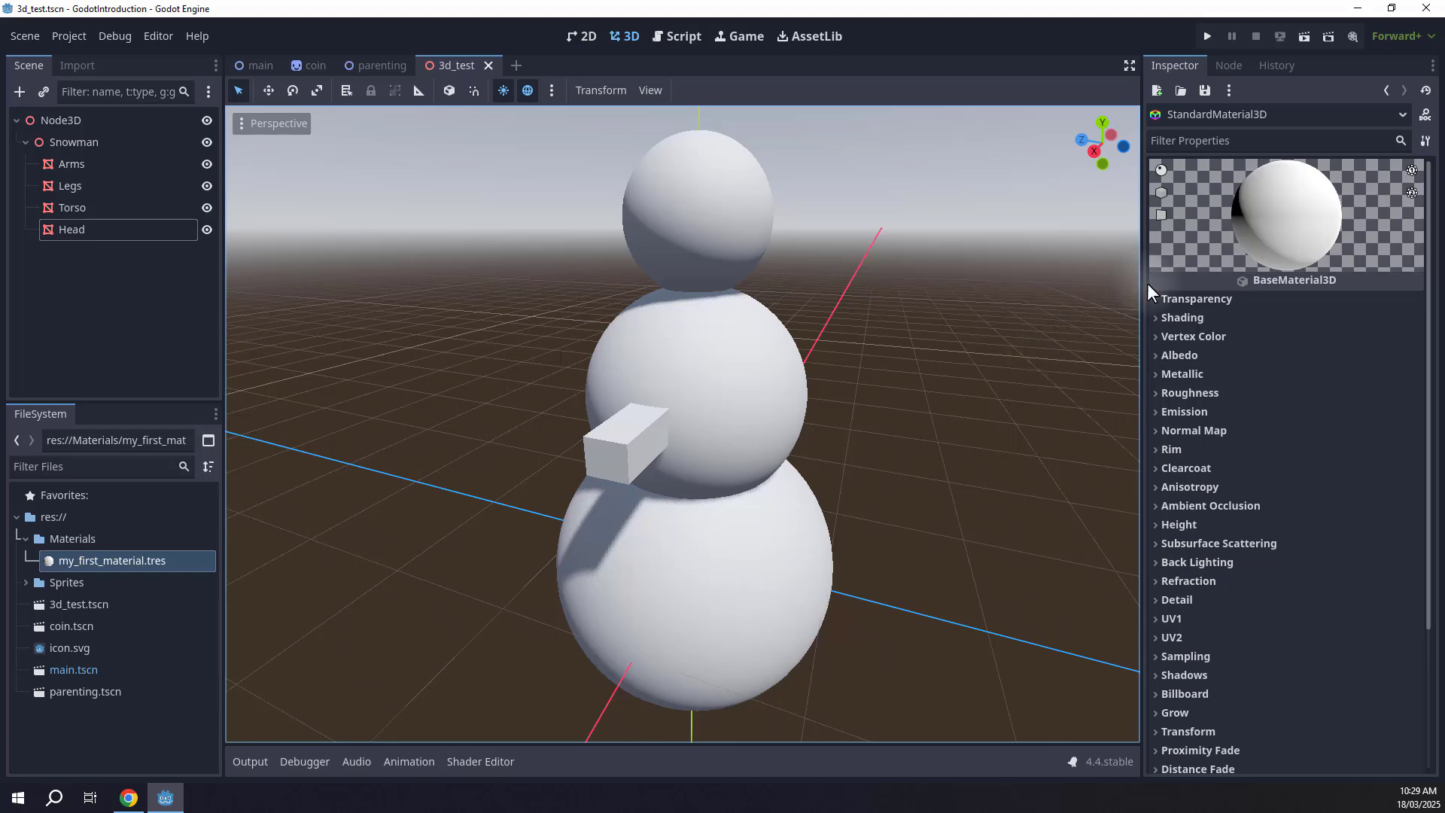
pyautogui.click(1156, 355)
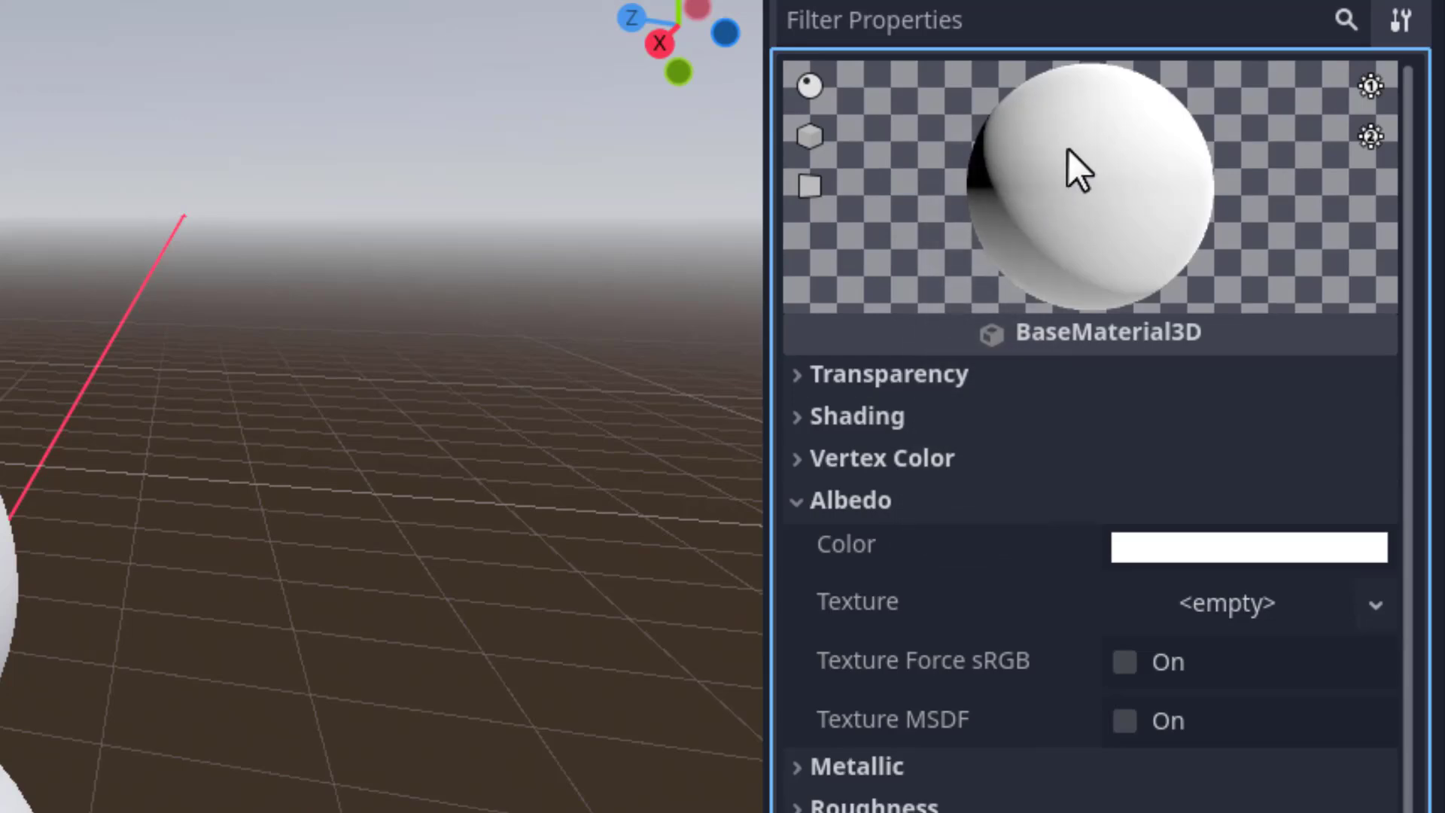
pyautogui.click(1150, 549)
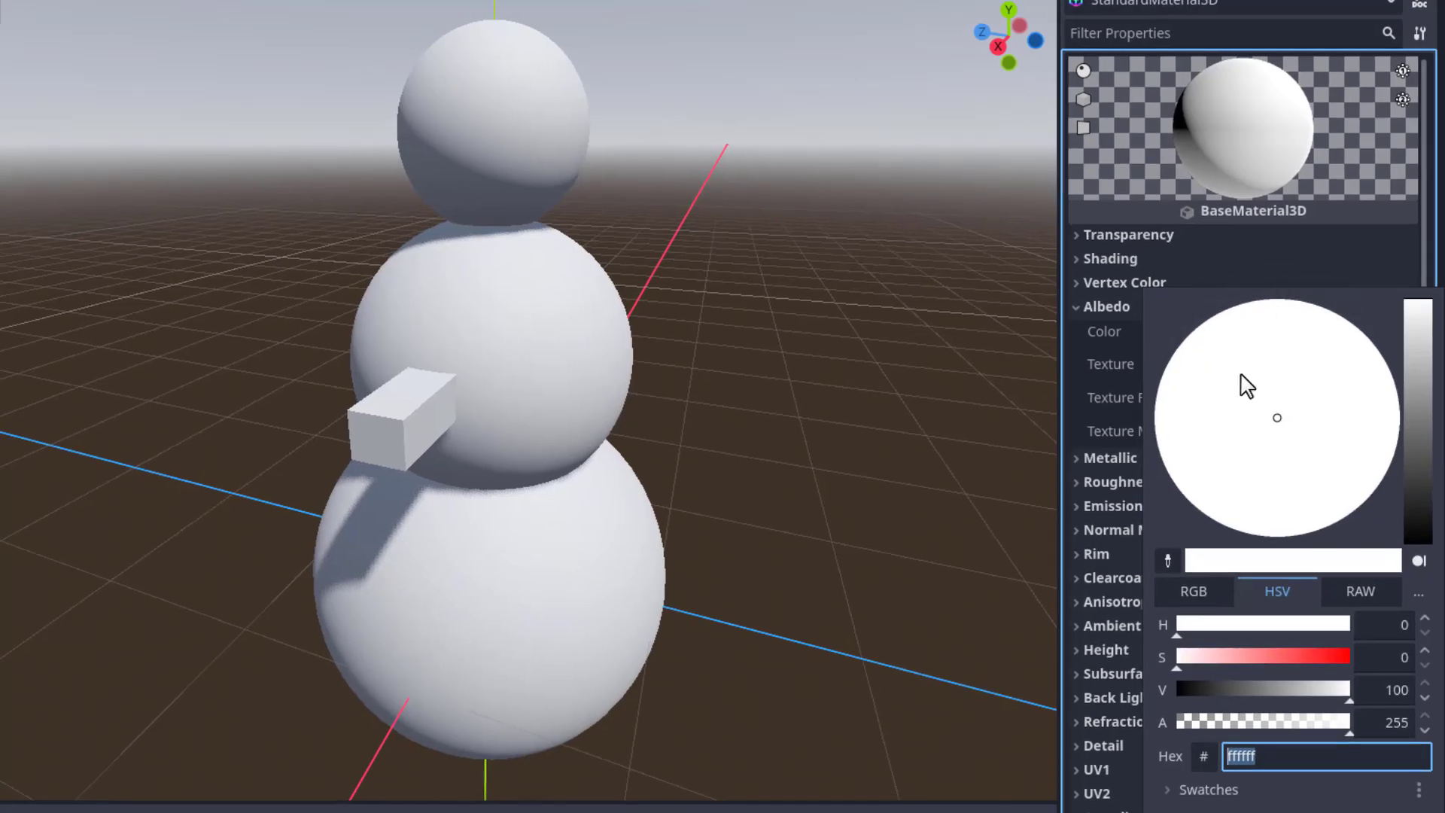
pyautogui.moveTo(1194, 657)
pyautogui.mouseDown()
pyautogui.moveTo(1289, 647)
pyautogui.moveTo(1184, 658)
pyautogui.mouseUp()
pyautogui.click(1194, 590)
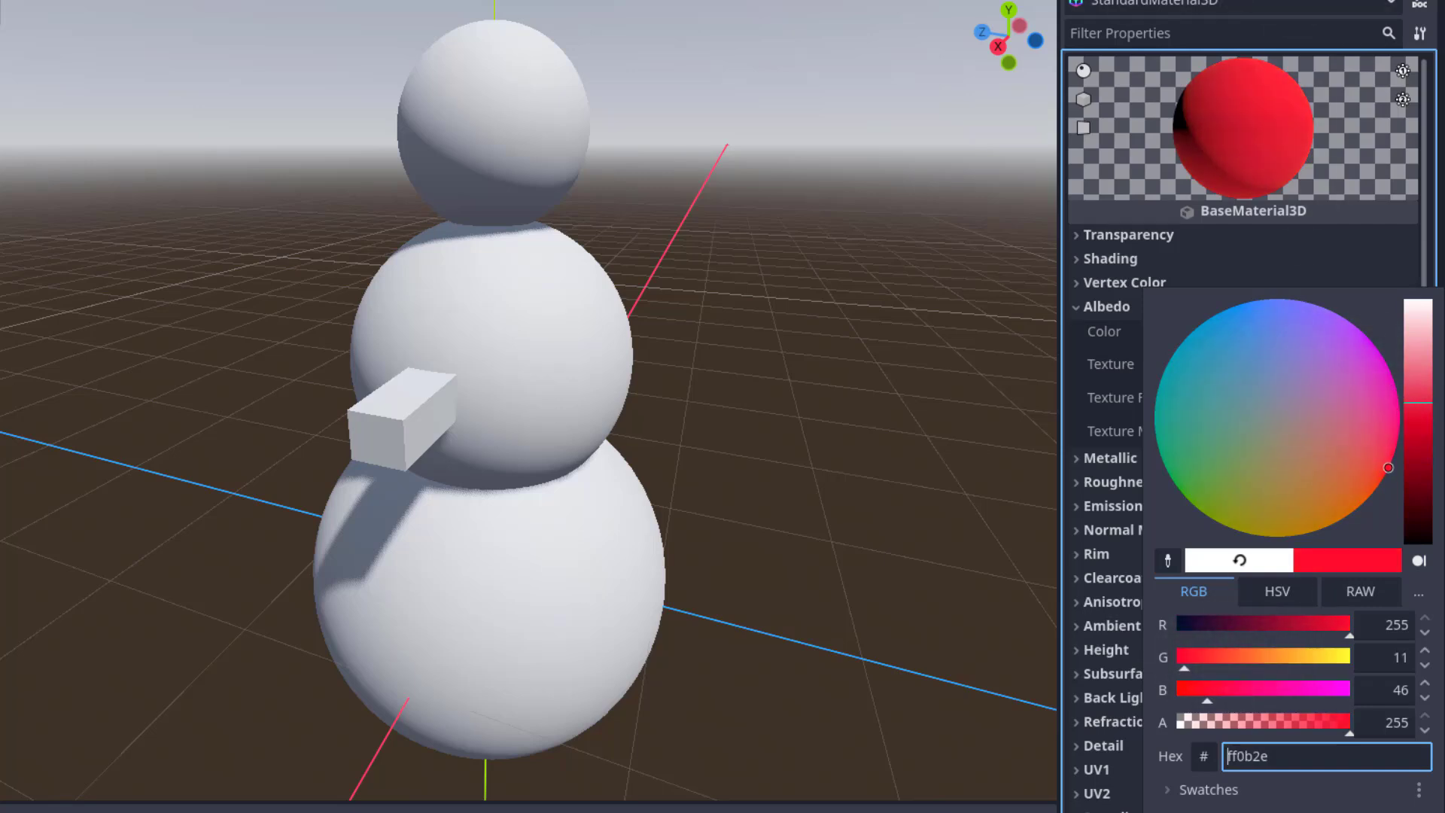
# Close the color picker and drag my_first_material onto the snowman's torso sphere.
pyautogui.click(1266, 134)
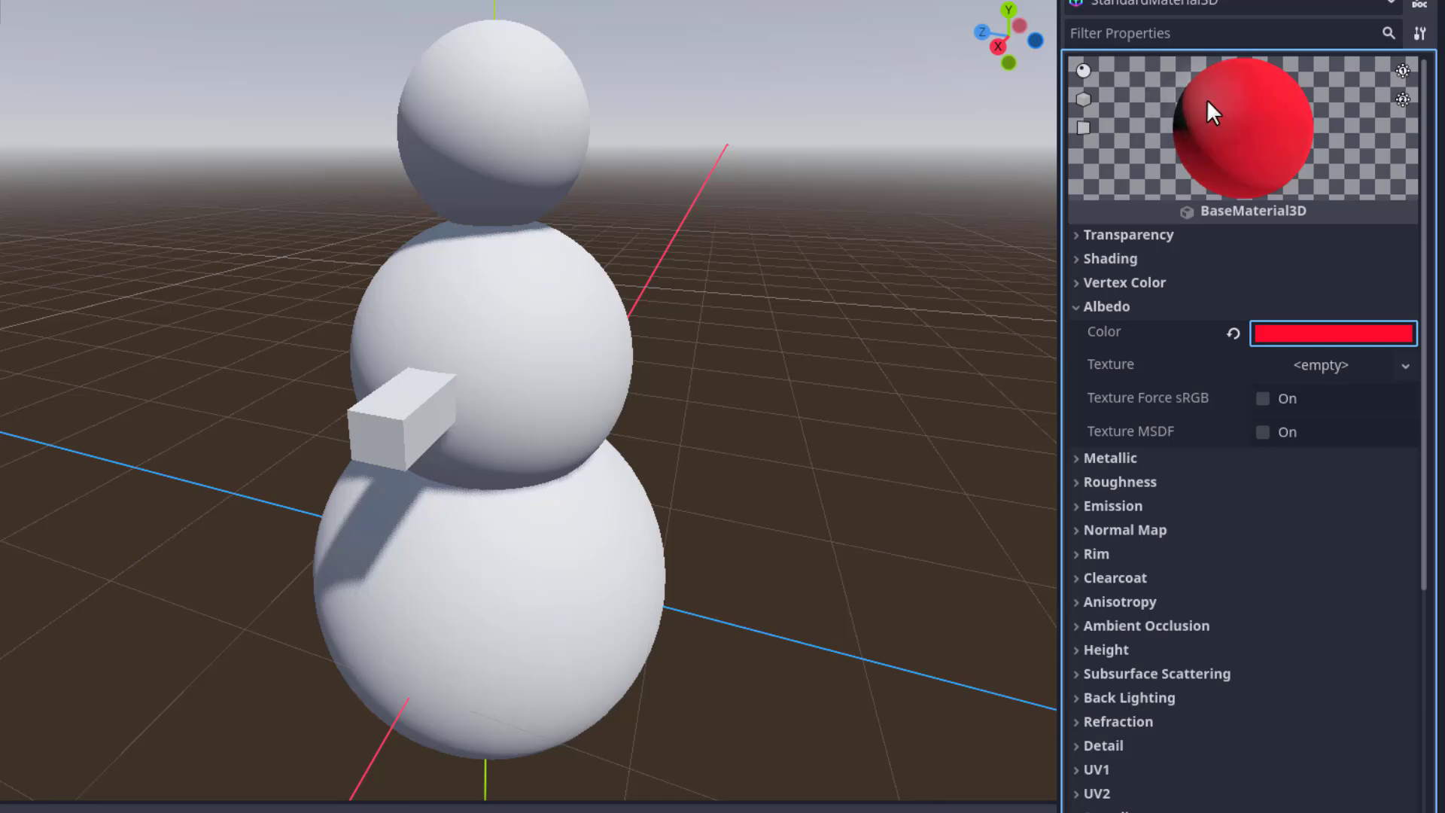
pyautogui.click(780, 363)
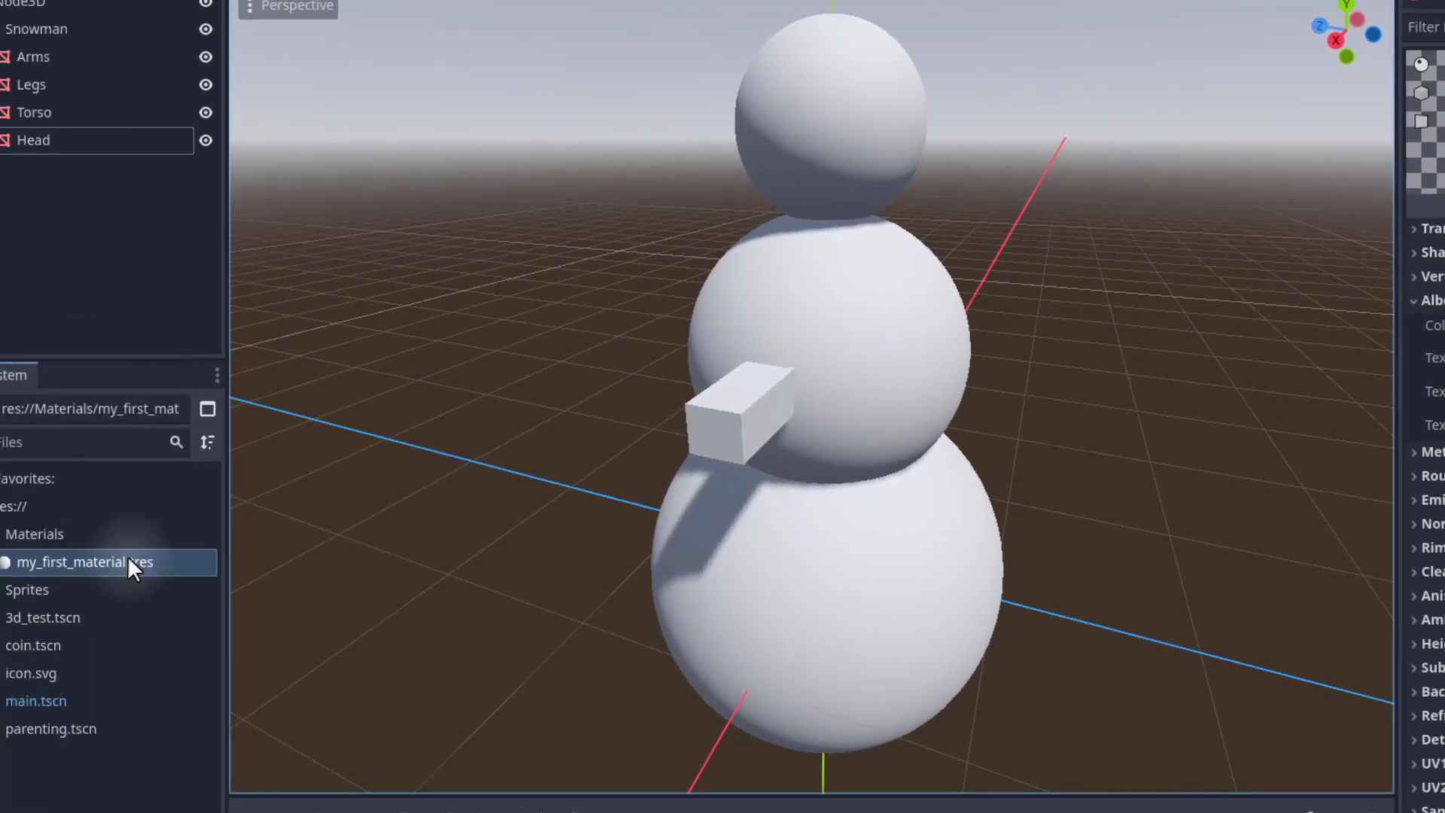
pyautogui.moveTo(29, 563); pyautogui.dragTo(858, 435)
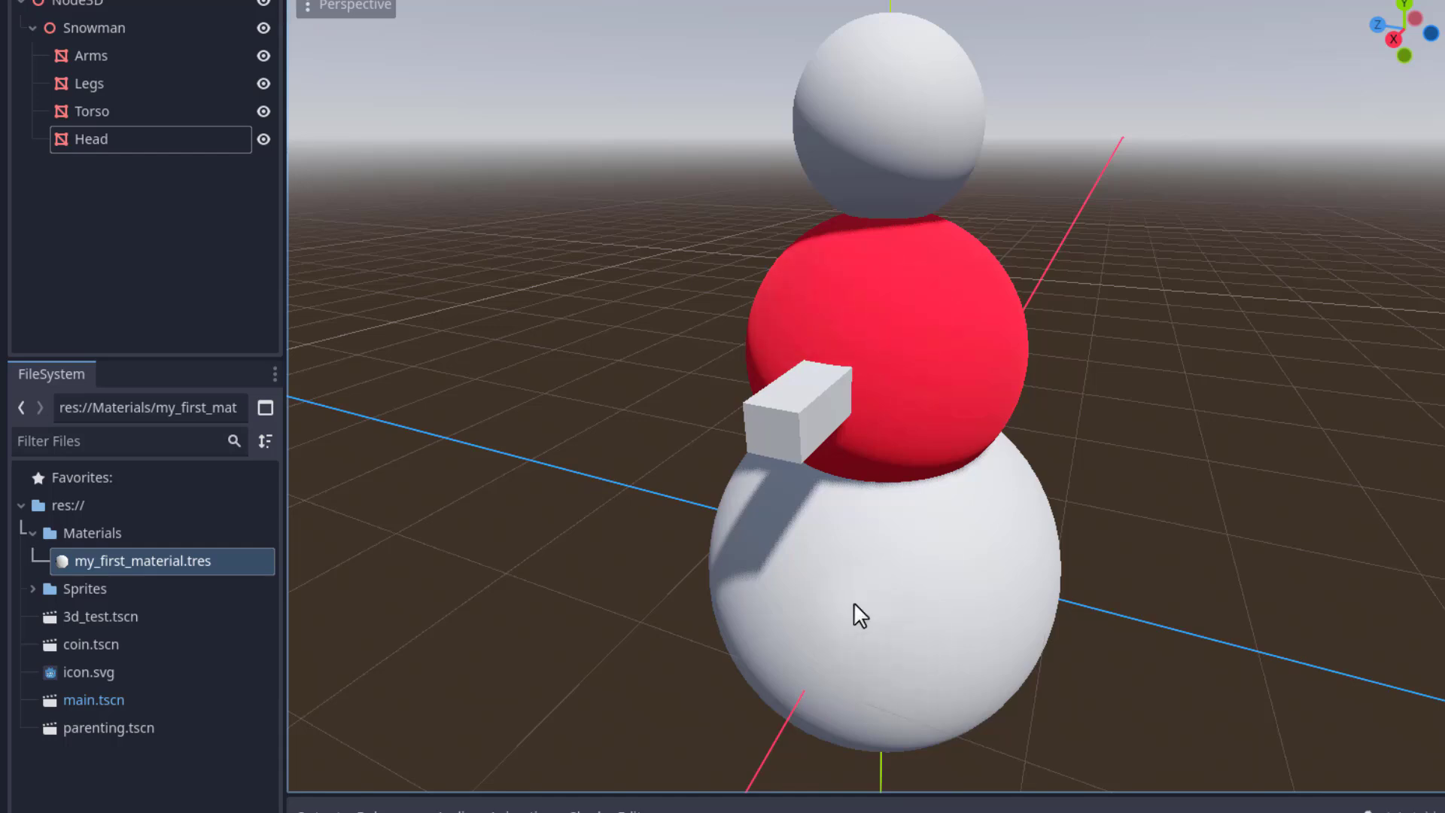
# Assign my_first_material to the legs' Surface Material Override slot 0, then drop it onto the arms and head.
pyautogui.click(854, 569)
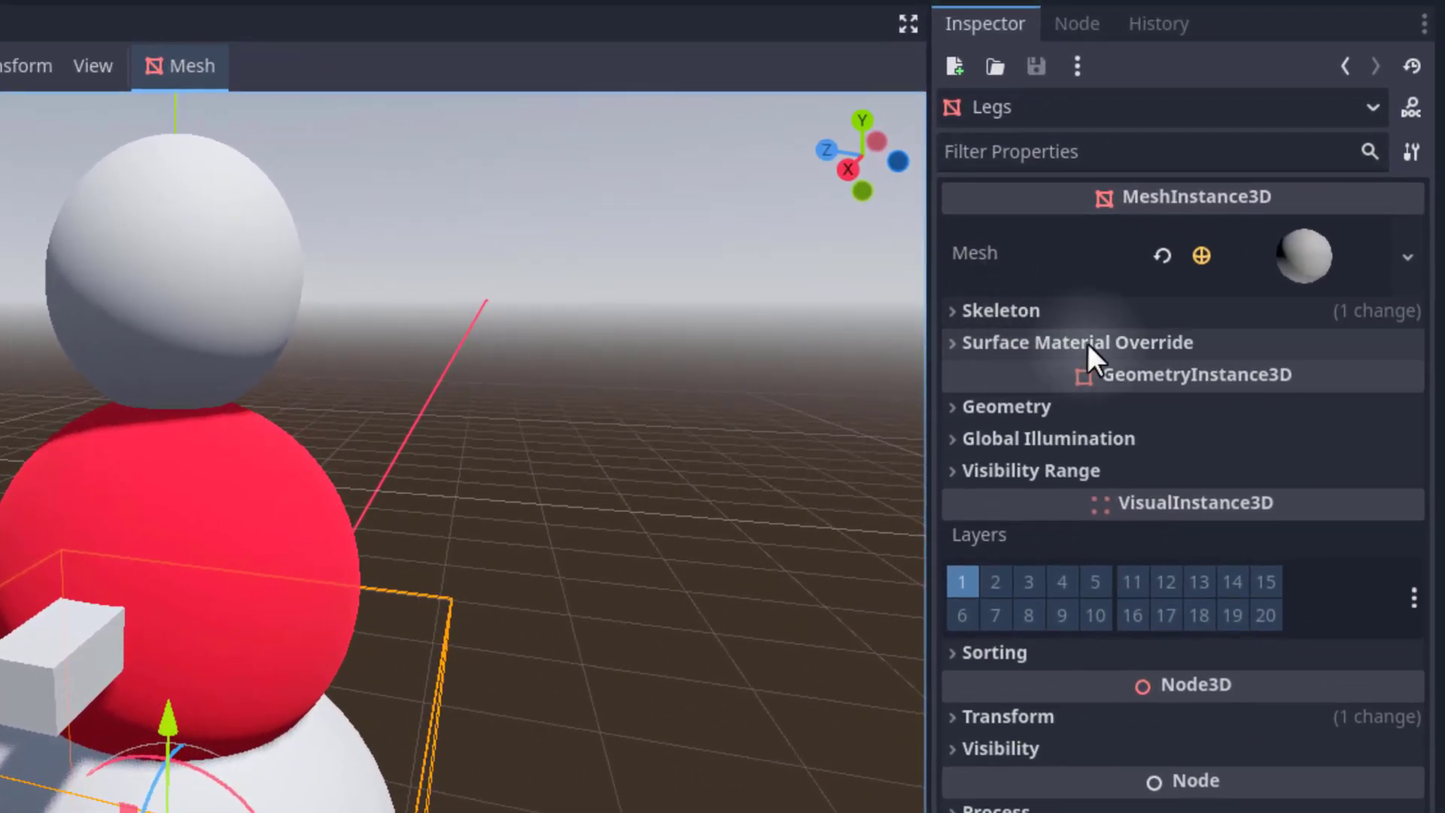
pyautogui.click(1092, 343)
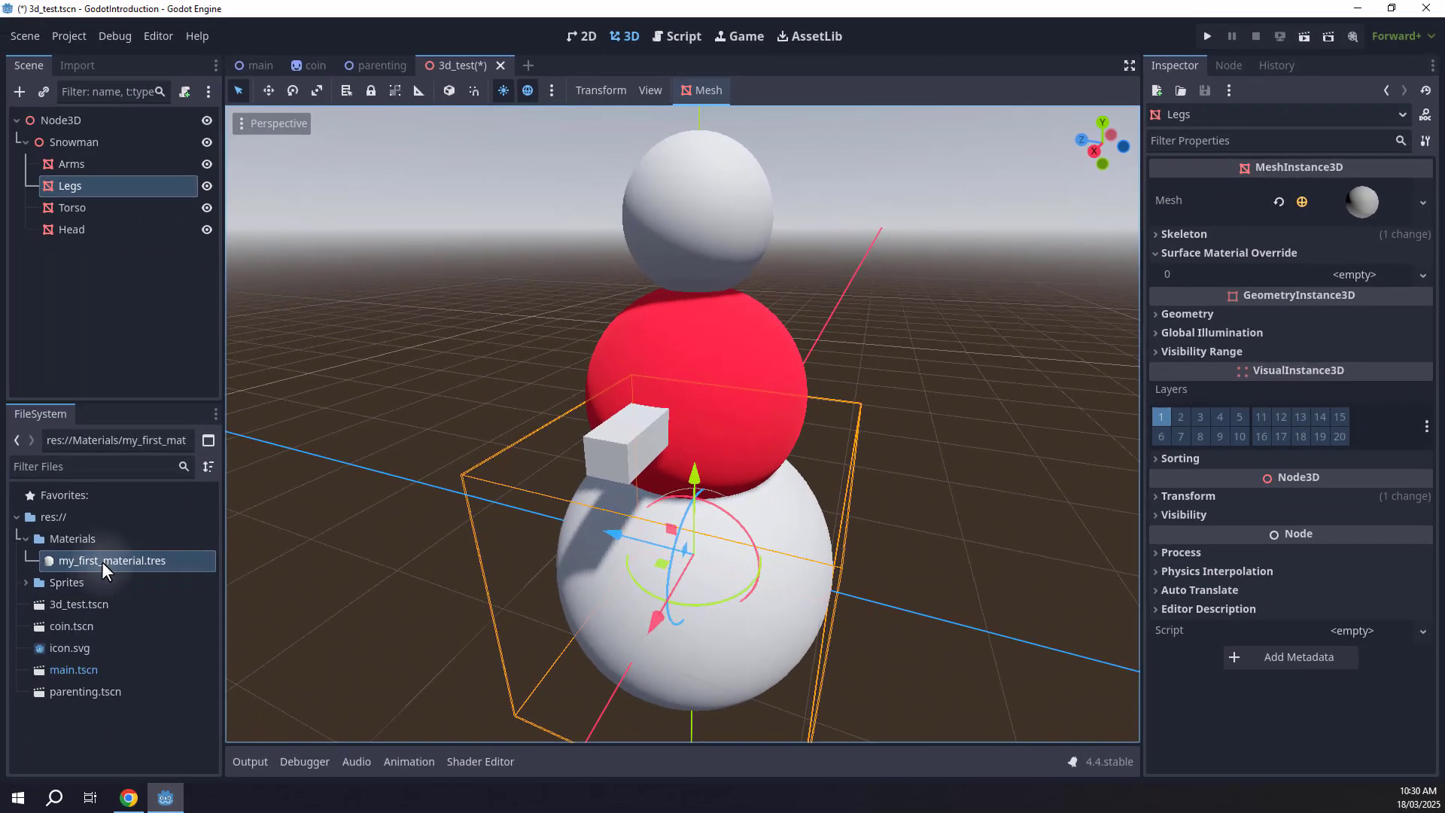
pyautogui.moveTo(98, 560); pyautogui.dragTo(1341, 275)
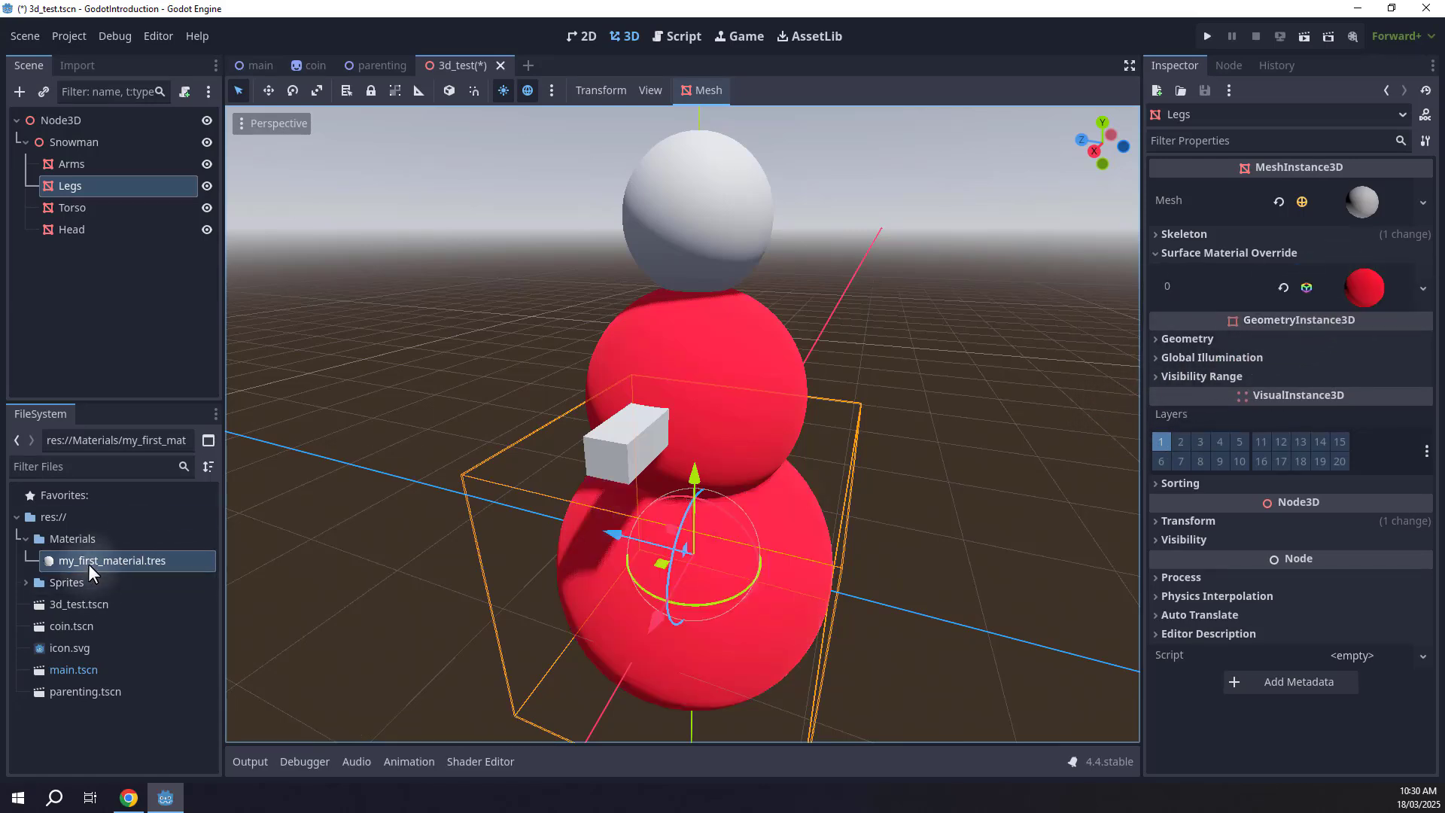
pyautogui.moveTo(89, 564); pyautogui.dragTo(644, 446)
pyautogui.moveTo(134, 555); pyautogui.dragTo(679, 260)
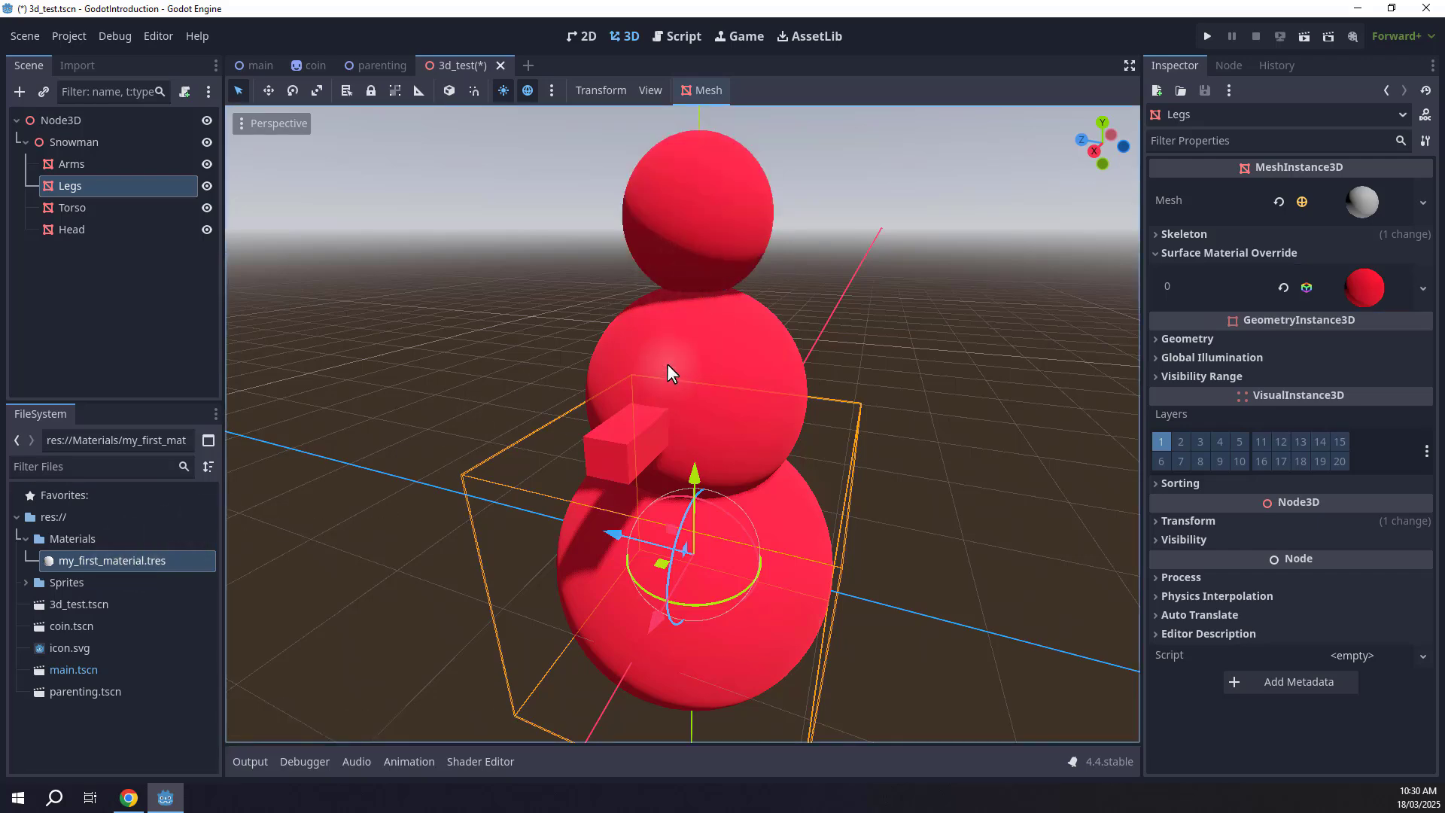
pyautogui.click(945, 416)
pyautogui.press('d')
pyautogui.moveTo(945, 415); pyautogui.dragTo(724, 403, button='right')
pyautogui.press('a')
pyautogui.press('d')
pyautogui.press('w')
pyautogui.press('a')
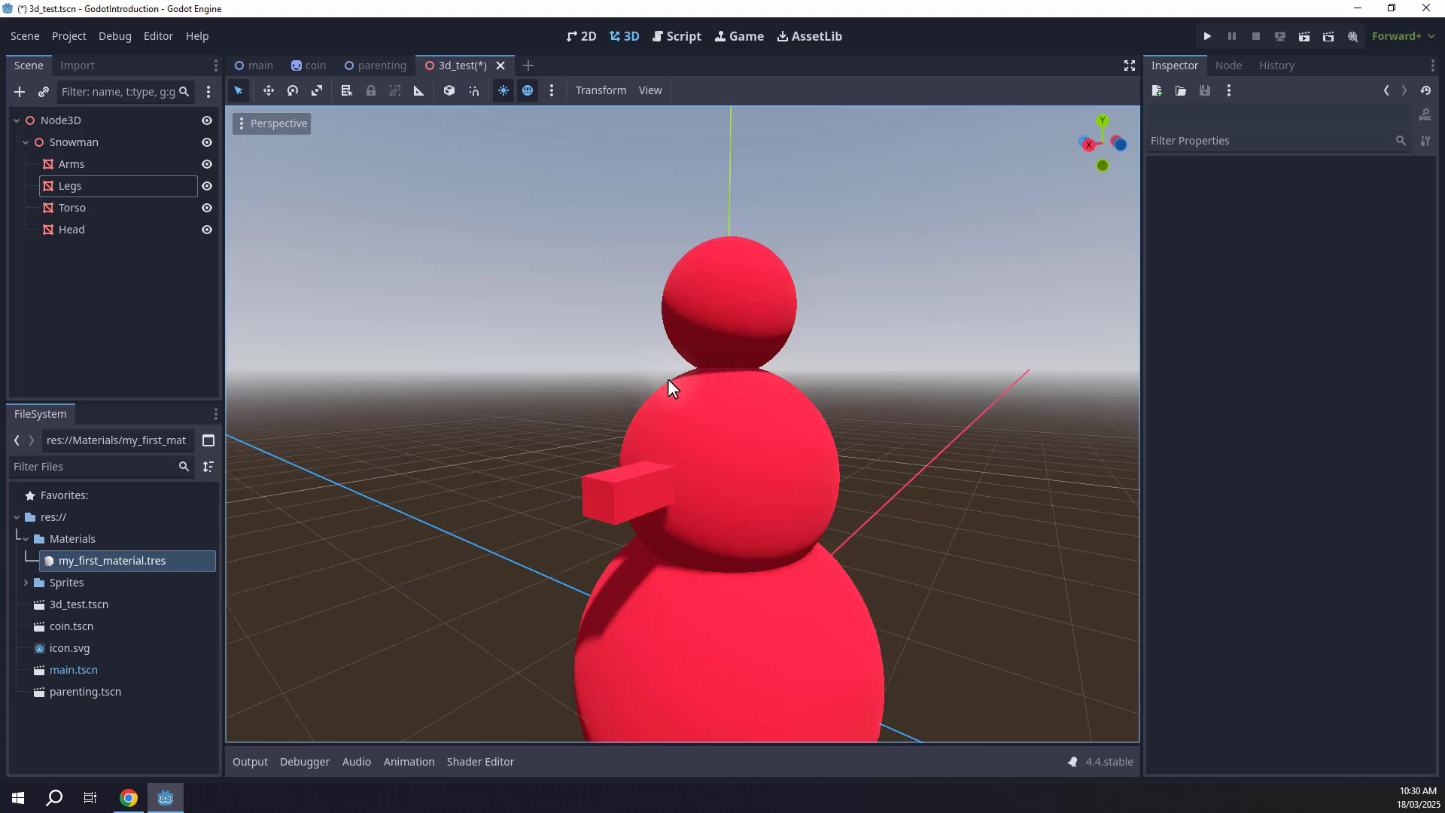
# Open my_first_material in the inspector and set its Roughness to 0.46.
pyautogui.doubleClick(150, 558)
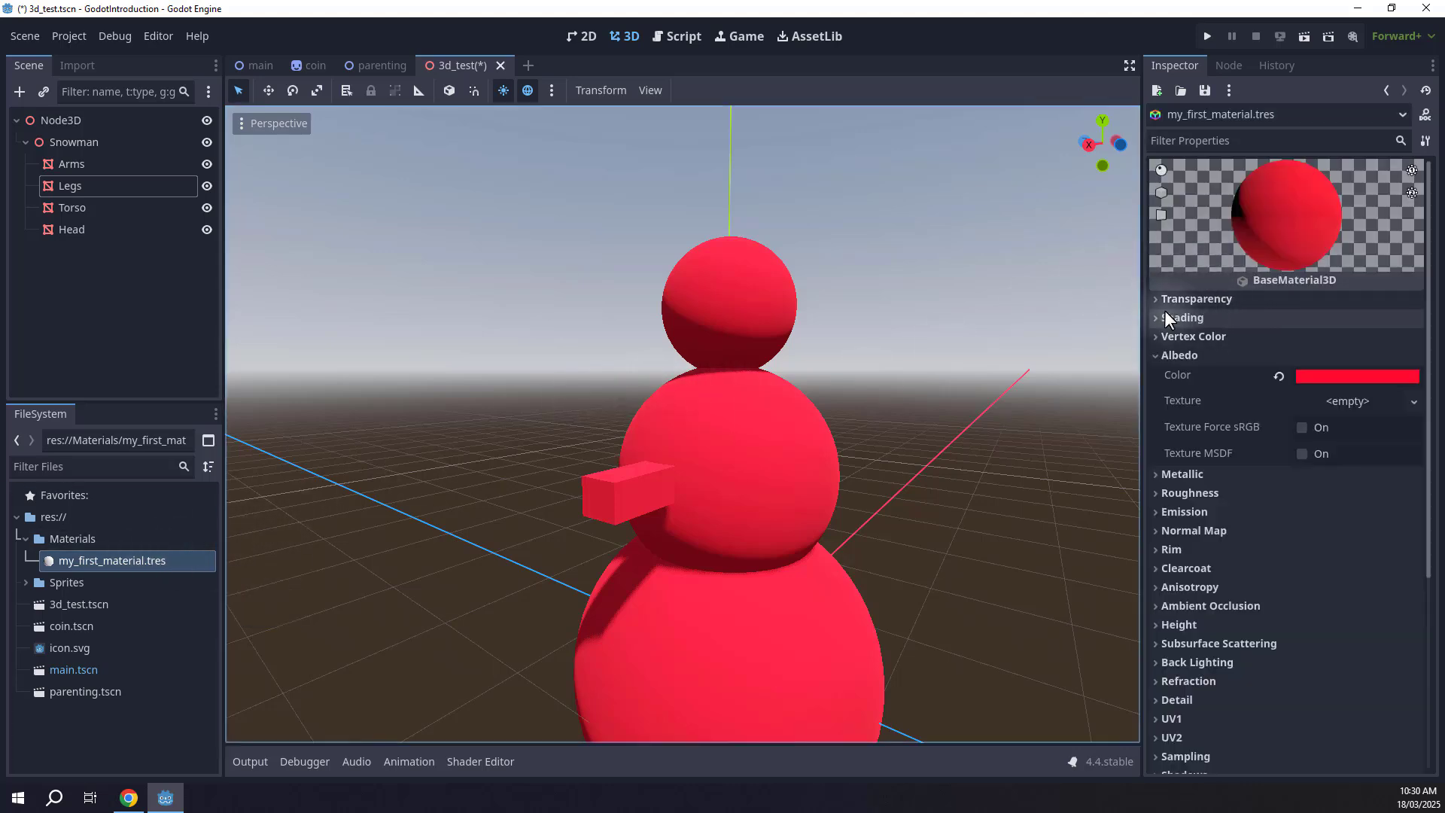
pyautogui.moveTo(1141, 301); pyautogui.dragTo(1064, 301)
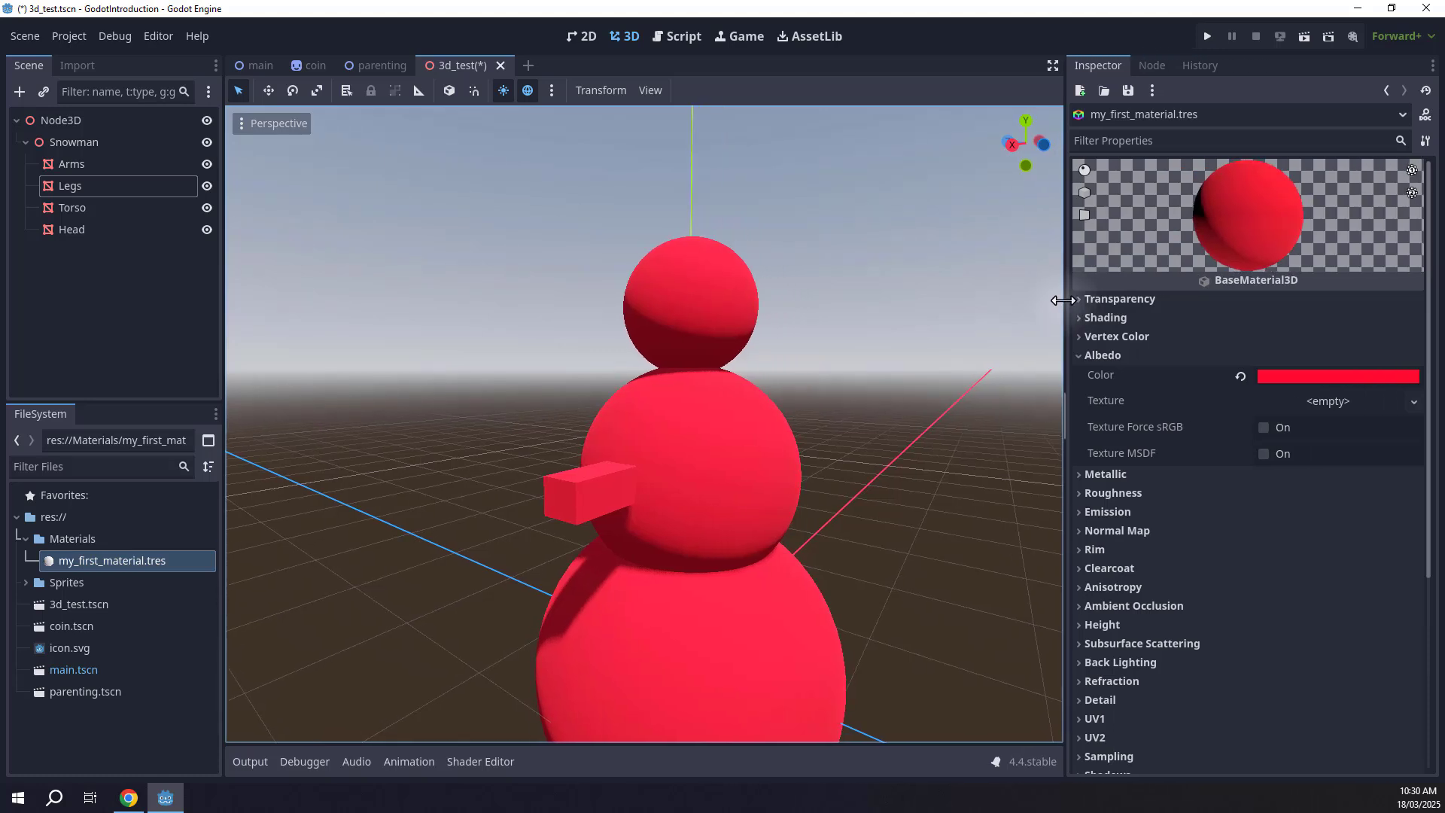
pyautogui.scroll(-3, 1129, 337)
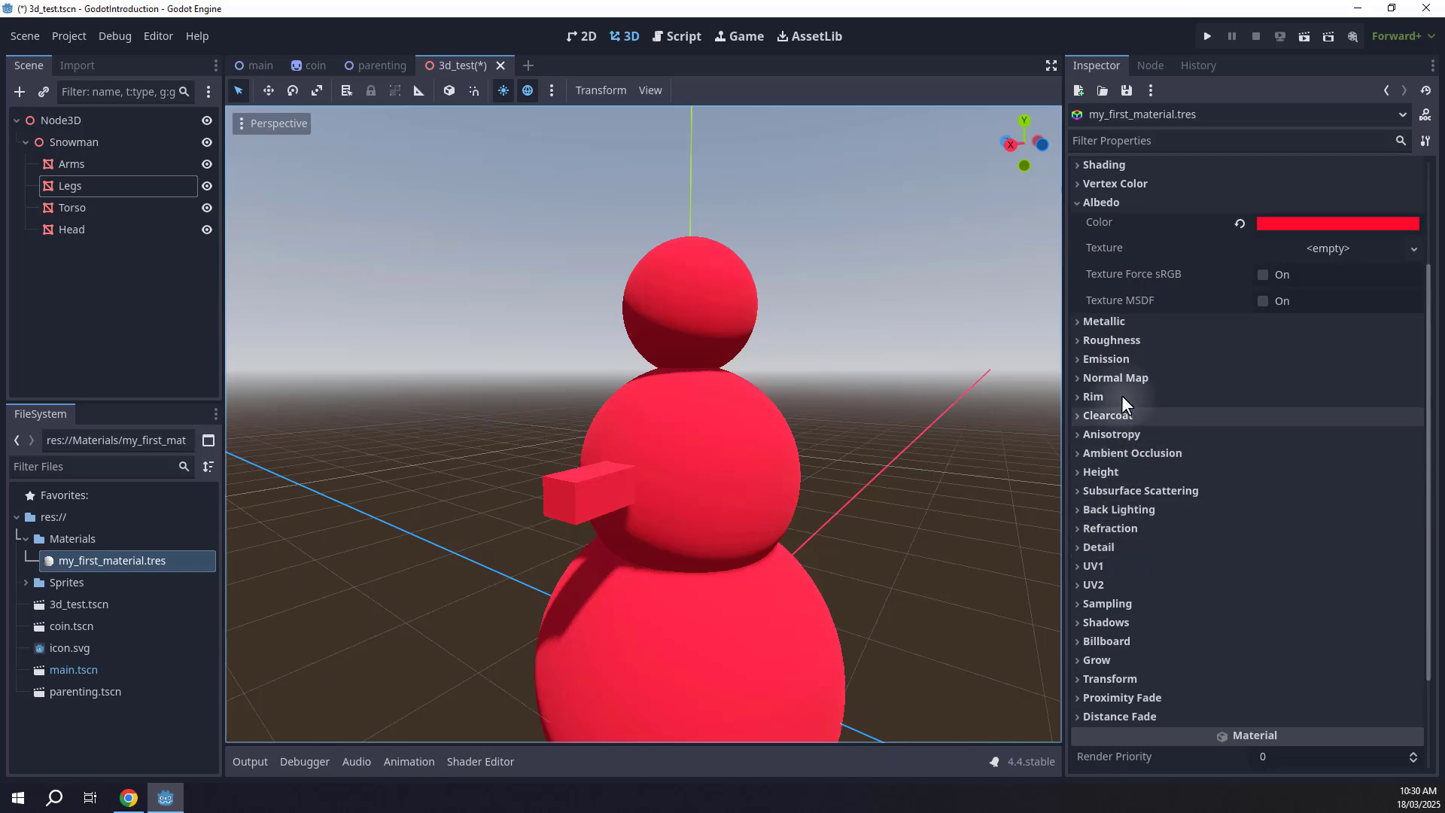
pyautogui.click(1108, 340)
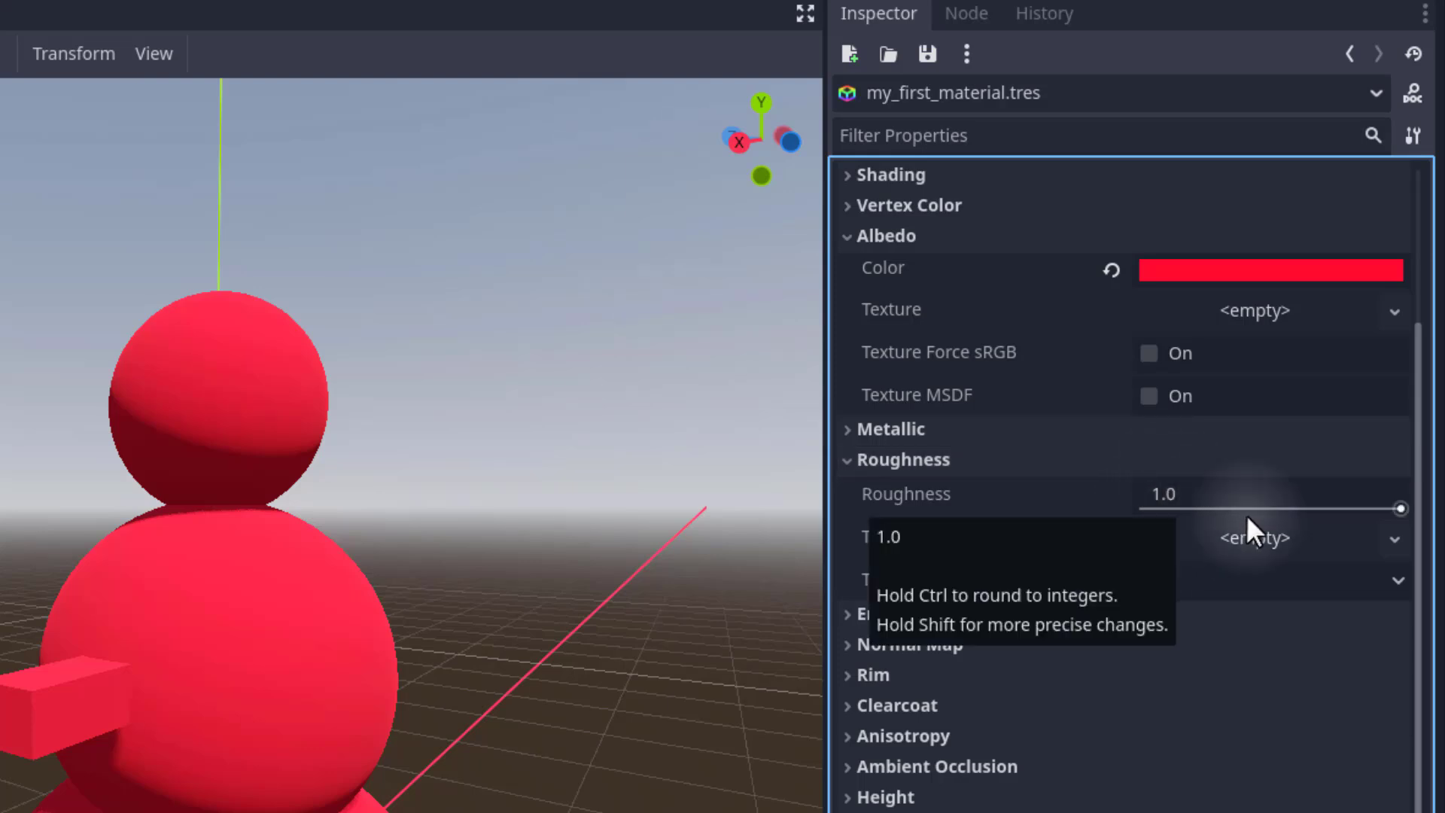
pyautogui.moveTo(1398, 504); pyautogui.dragTo(1164, 486)
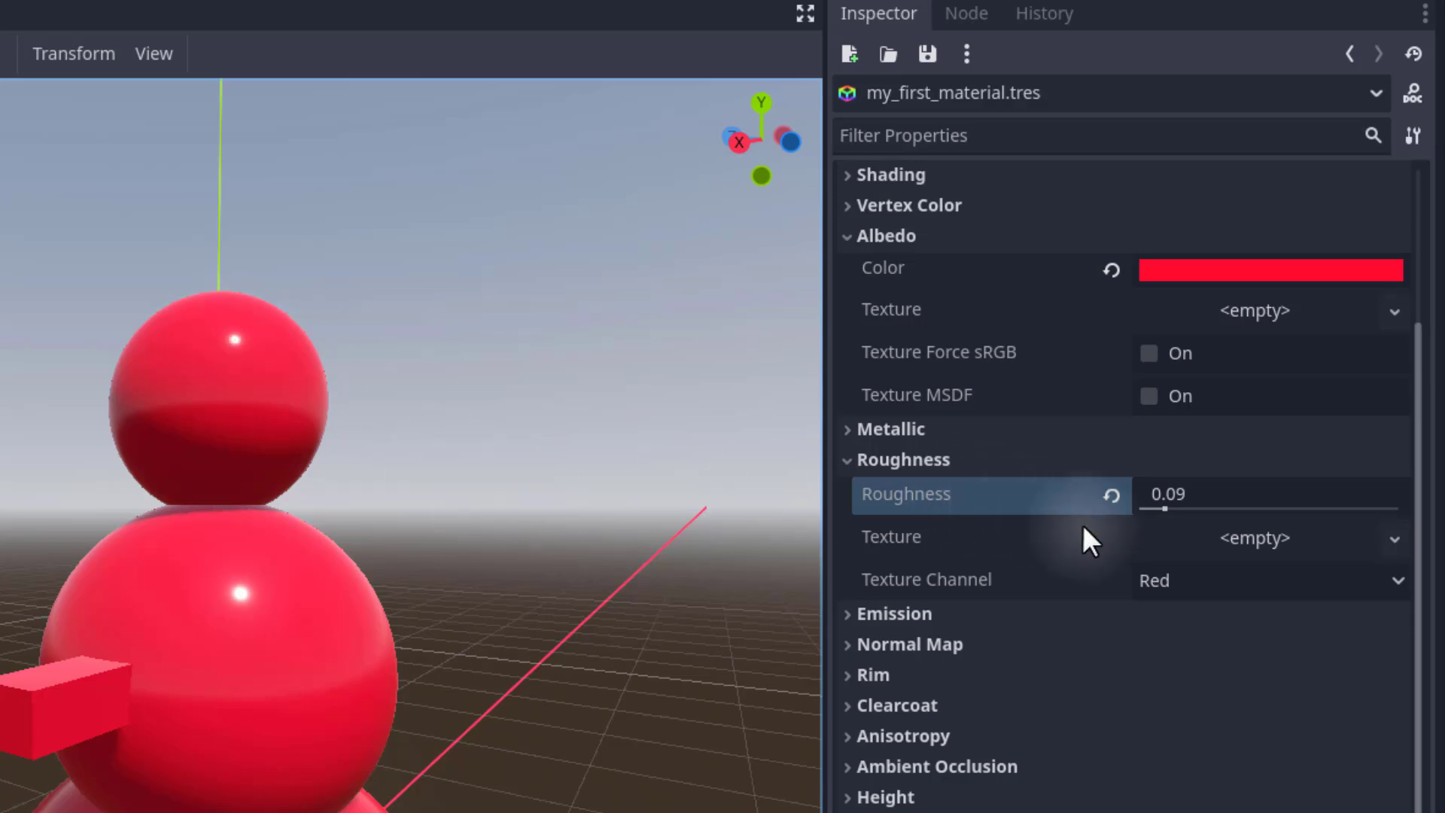
pyautogui.moveTo(1164, 510); pyautogui.dragTo(1122, 502)
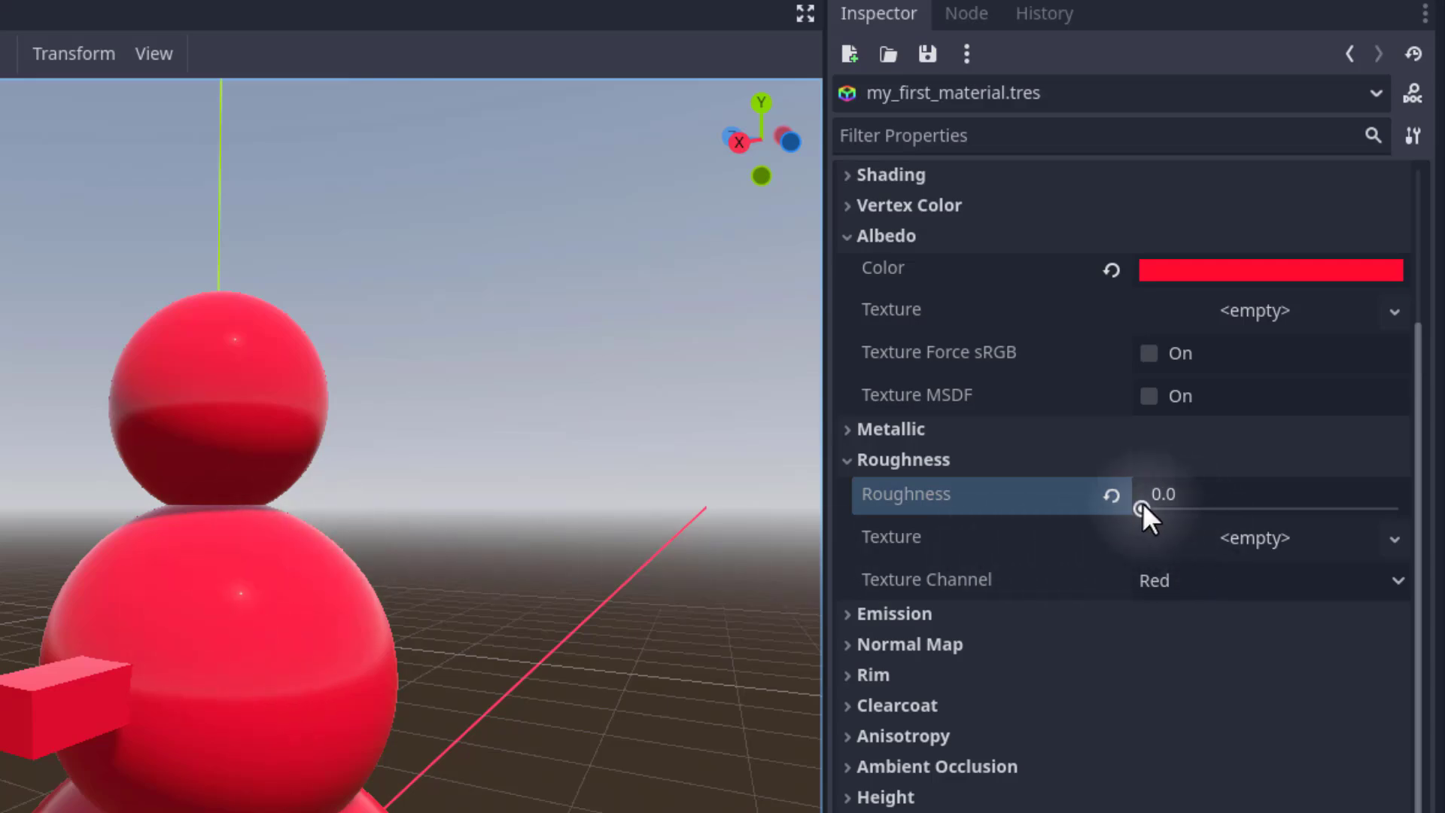
pyautogui.moveTo(1145, 504); pyautogui.dragTo(1258, 503)
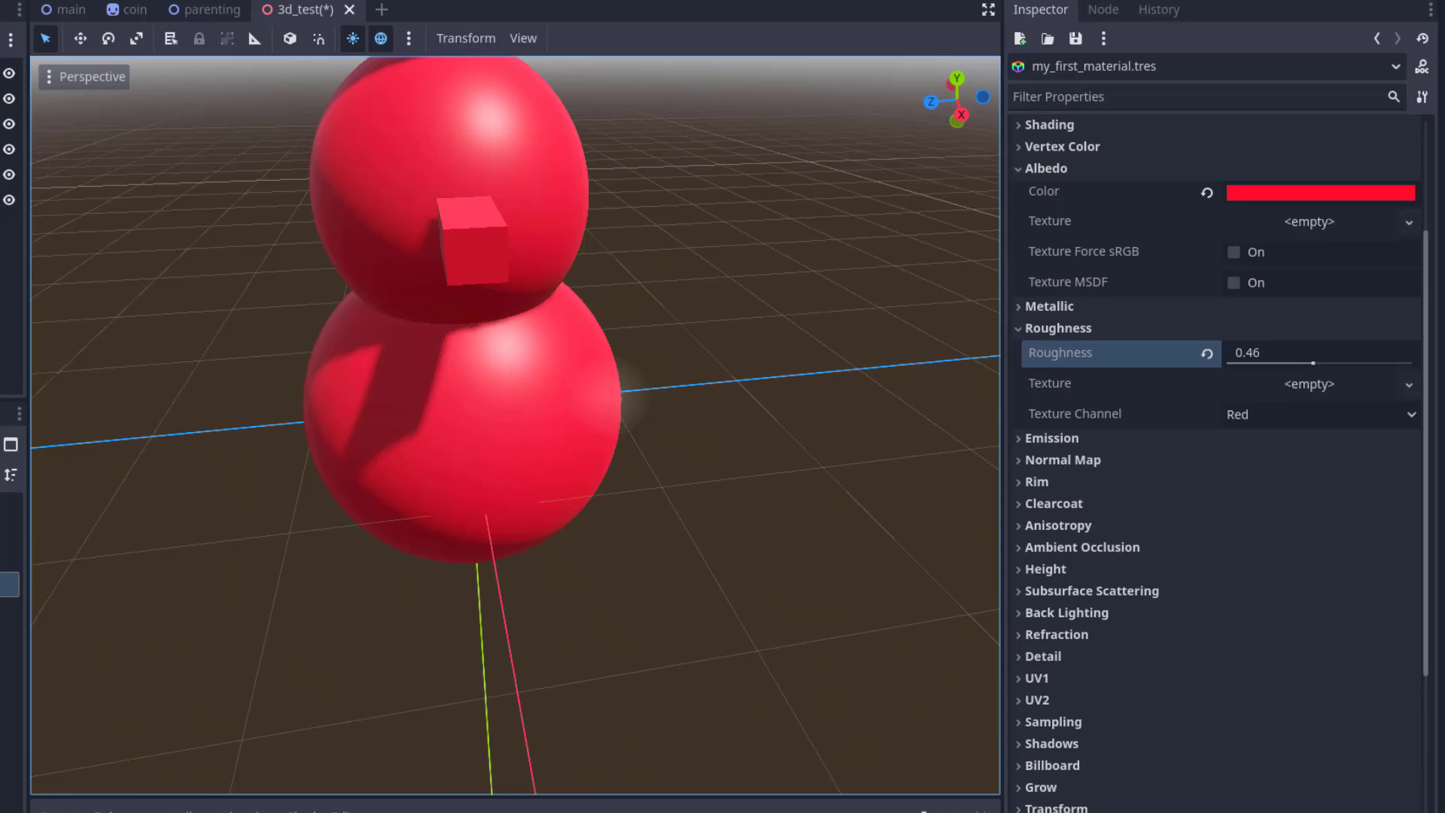
# Set the material's Metallic value to 0.95 and save the scene.
pyautogui.moveTo(526, 422); pyautogui.dragTo(399, 391, button='middle')
pyautogui.moveTo(606, 398); pyautogui.dragTo(606, 399, button='right')
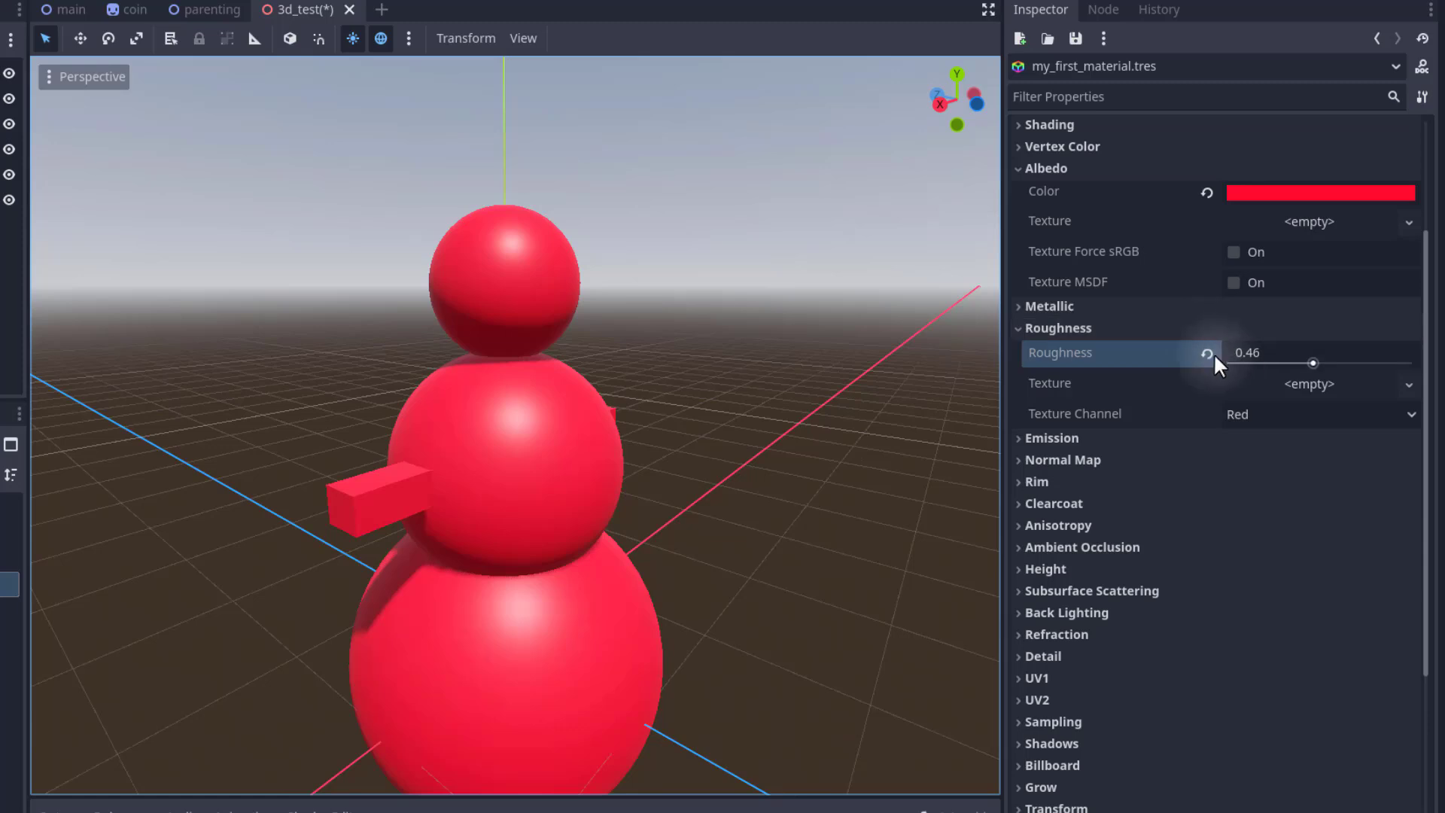
pyautogui.moveTo(1176, 374)
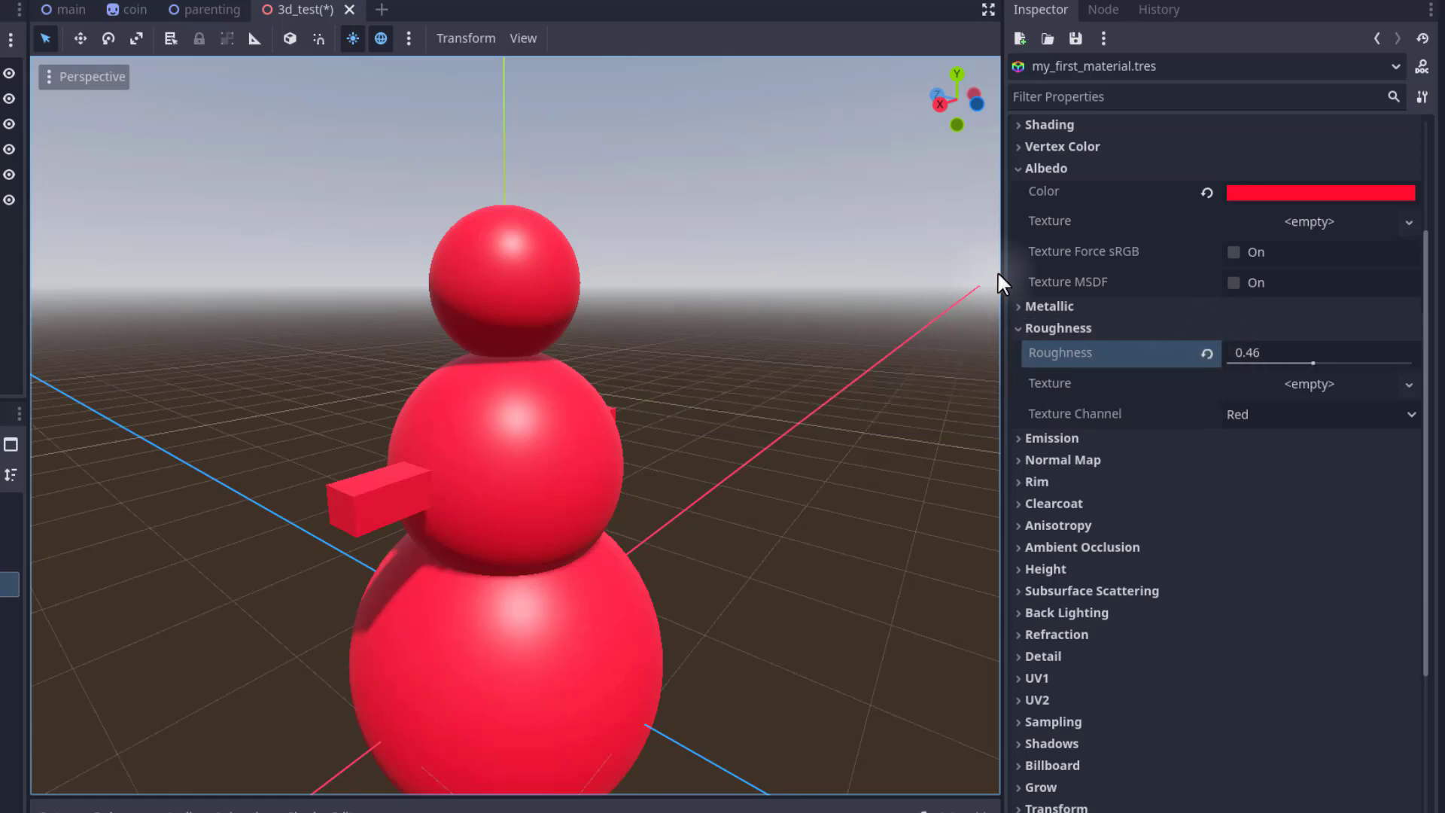
pyautogui.click(1046, 307)
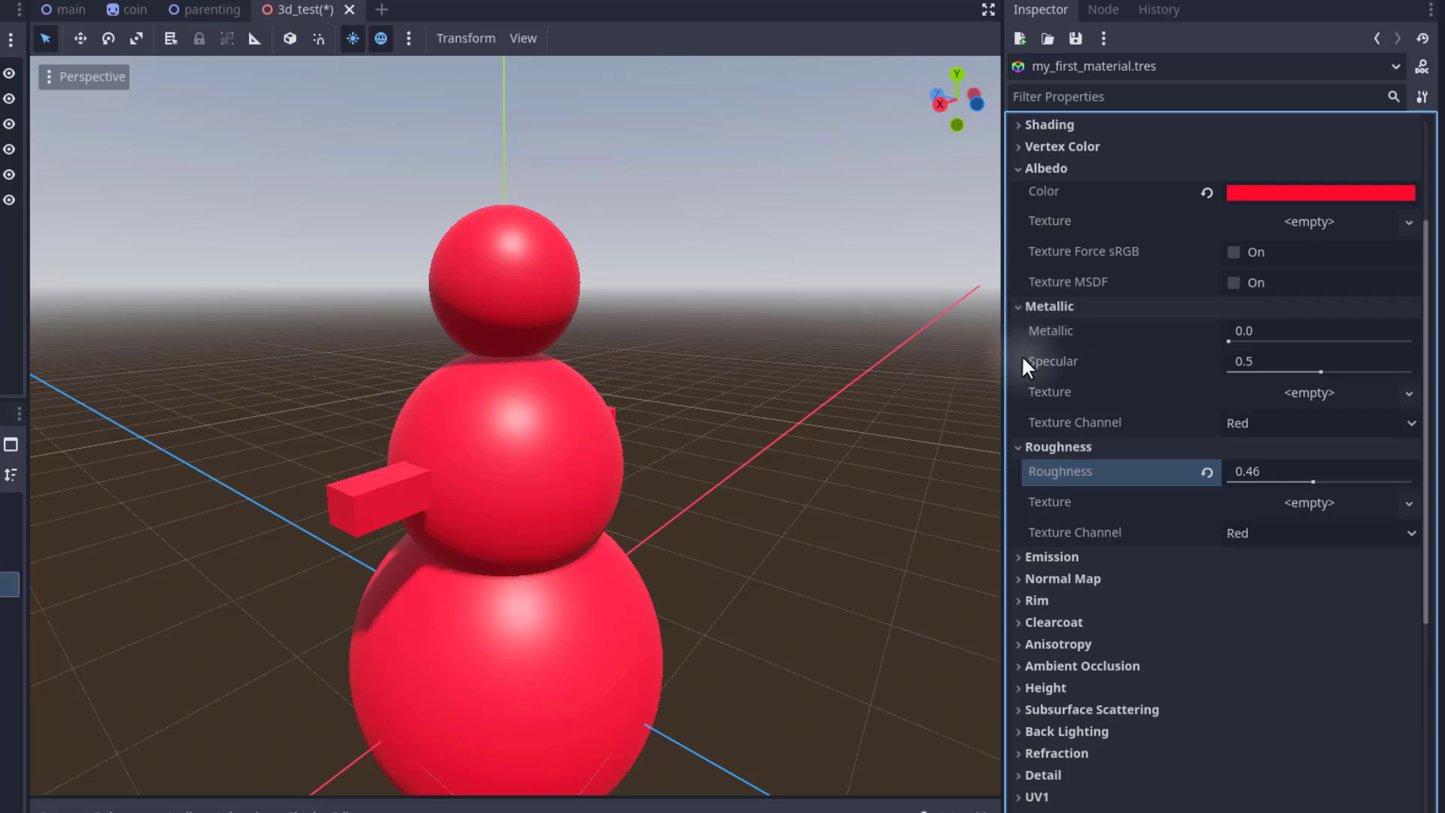
pyautogui.moveTo(1040, 332)
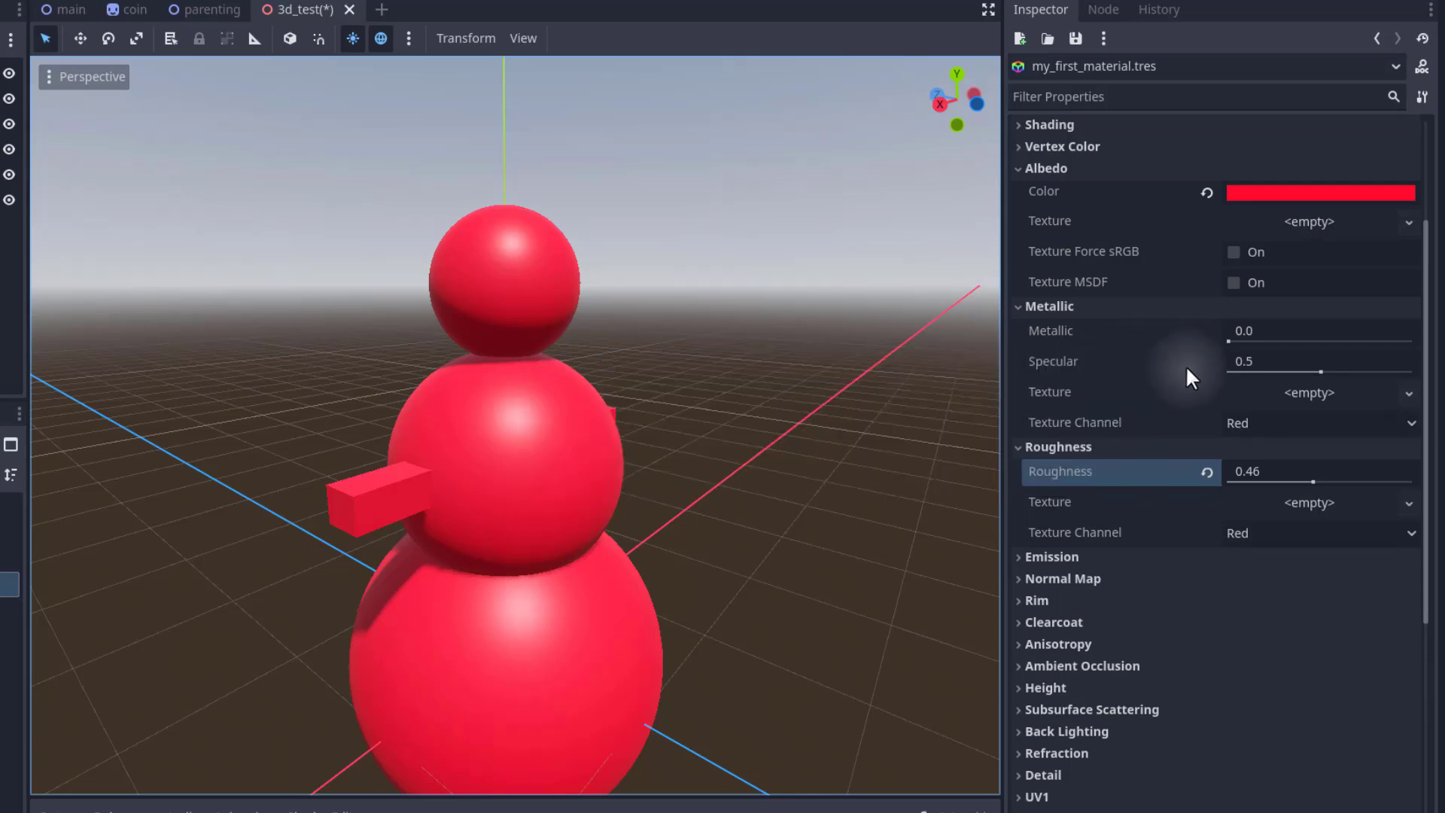
pyautogui.moveTo(1186, 368)
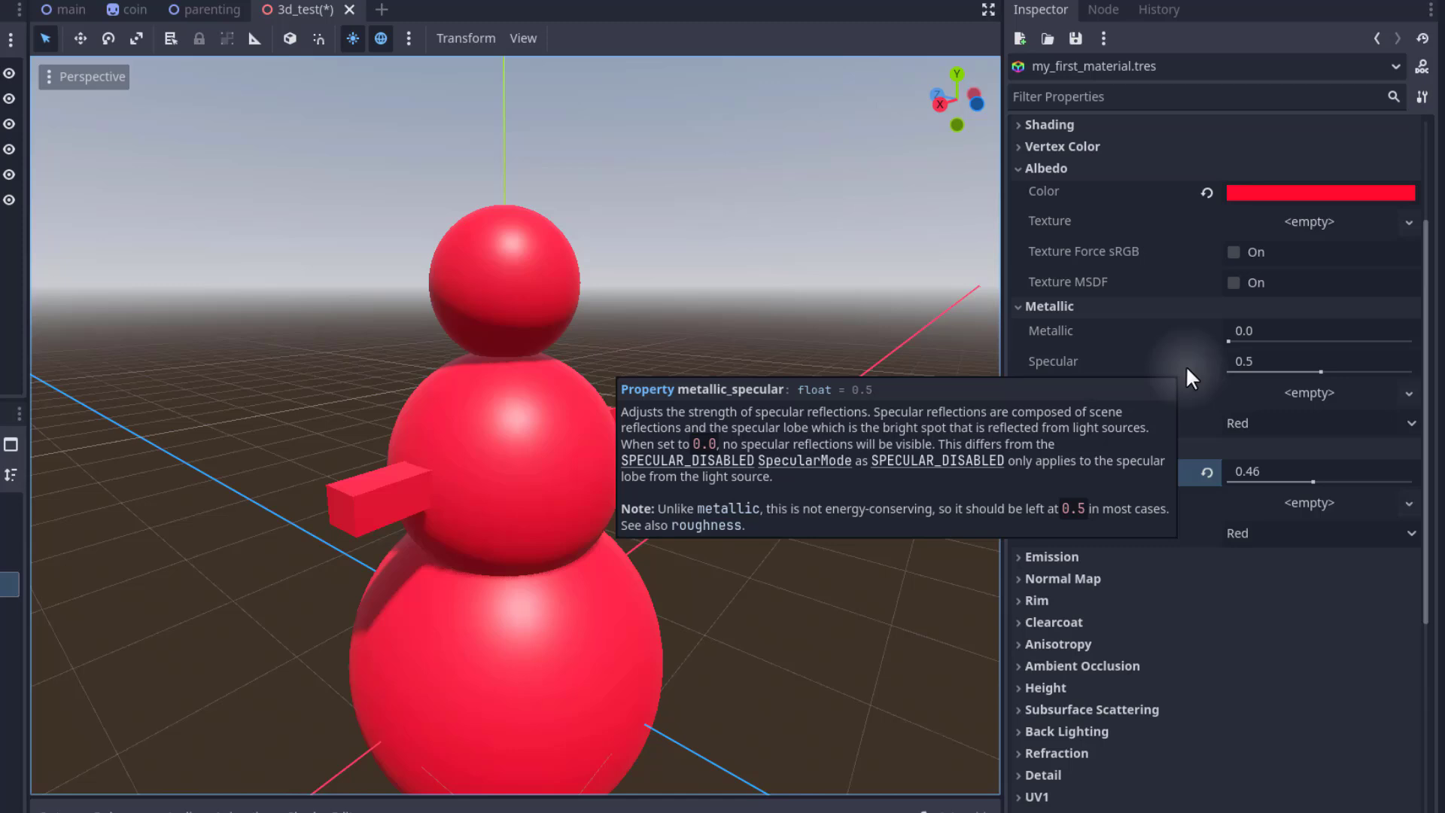
pyautogui.click(1230, 338)
pyautogui.moveTo(1273, 345); pyautogui.dragTo(1403, 339)
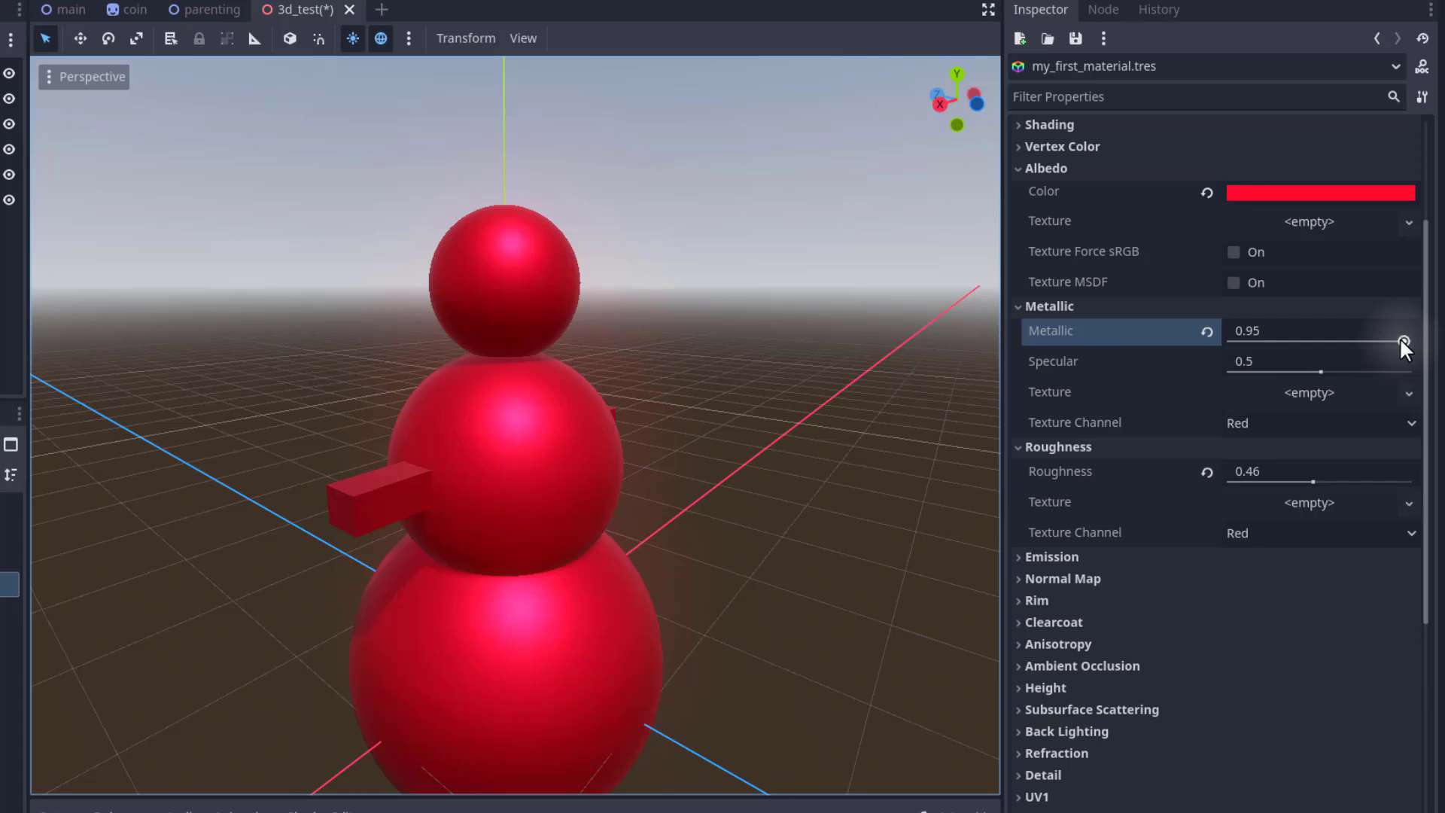
pyautogui.hotkey('ctrl', 's')
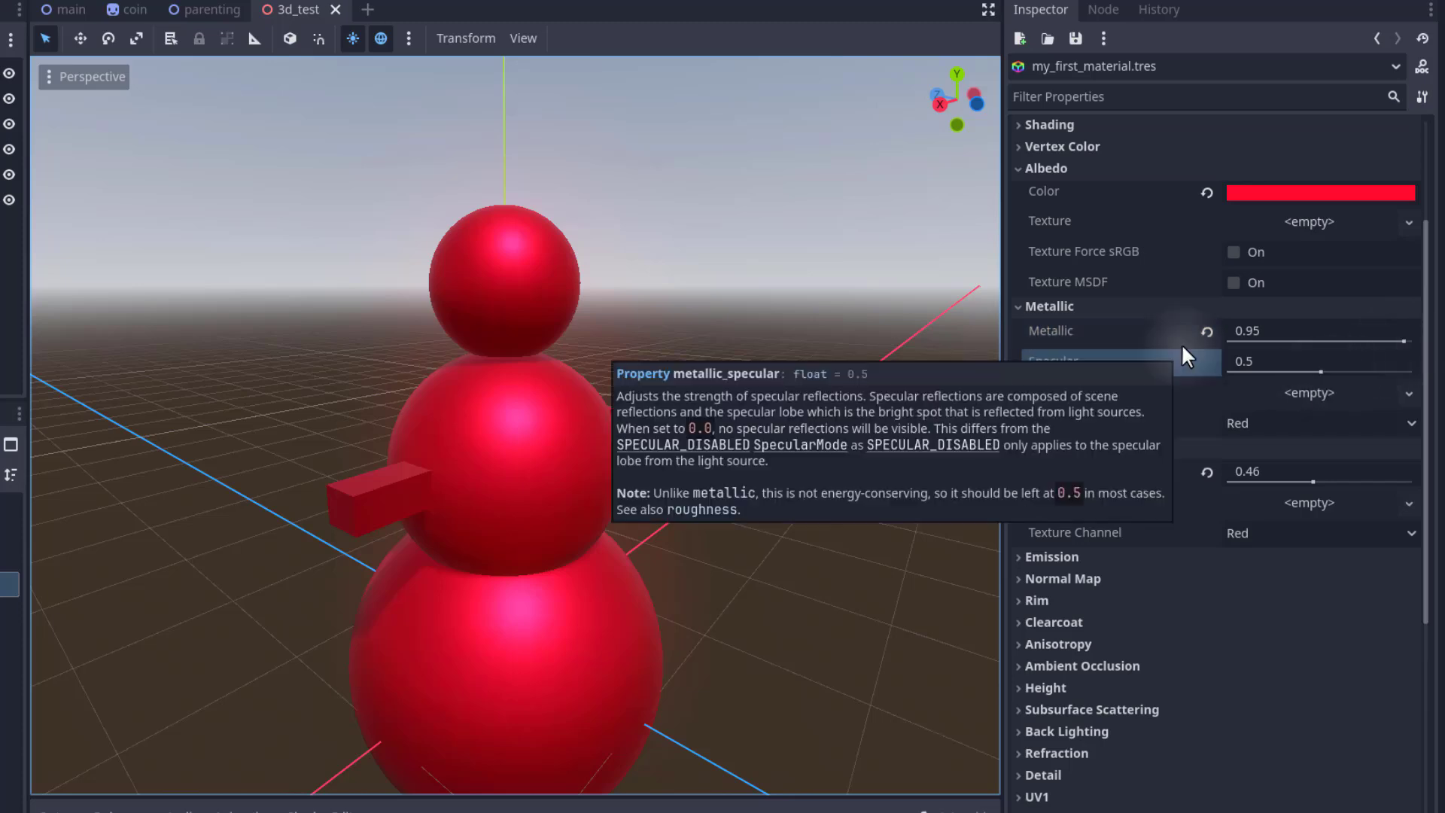
pyautogui.click(1133, 366)
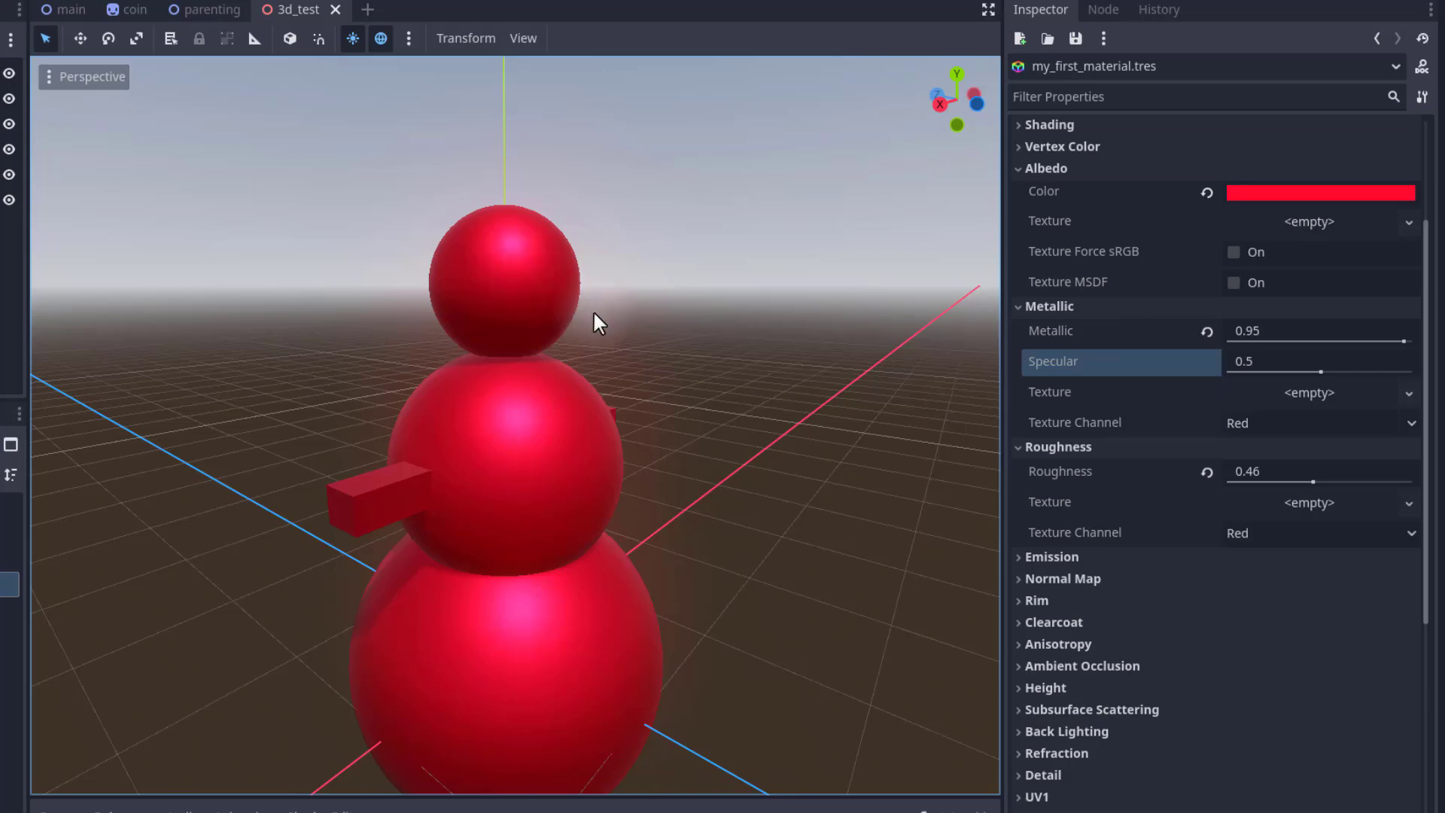
pyautogui.moveTo(775, 426); pyautogui.dragTo(608, 402, button='right')
pyautogui.press('d')
pyautogui.press('a')
pyautogui.press('q')
pyautogui.press('e')
pyautogui.press('d')
pyautogui.press('a')
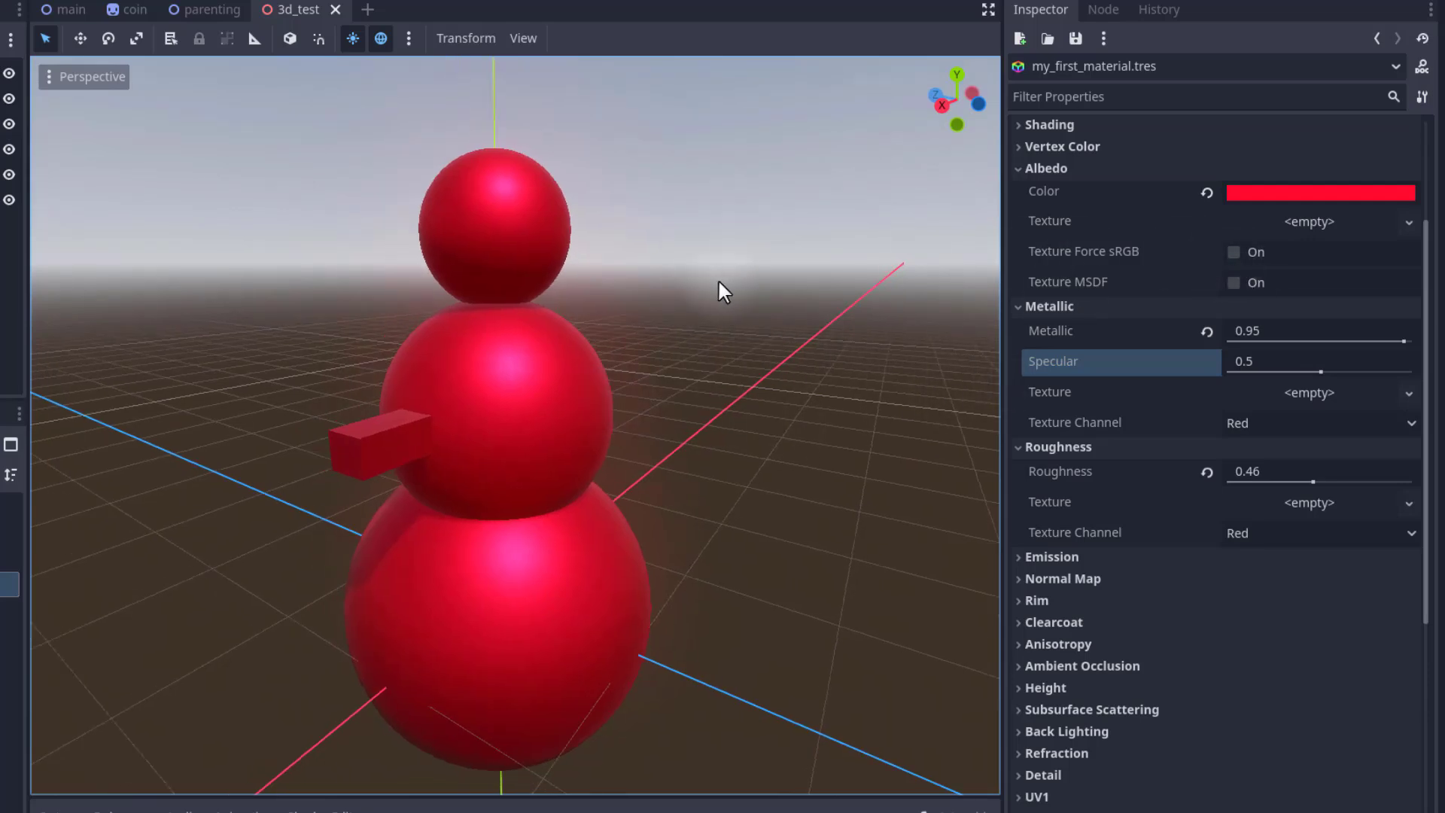
# Set the material's Transparency mode to Alpha.
pyautogui.scroll(2, 1055, 368)
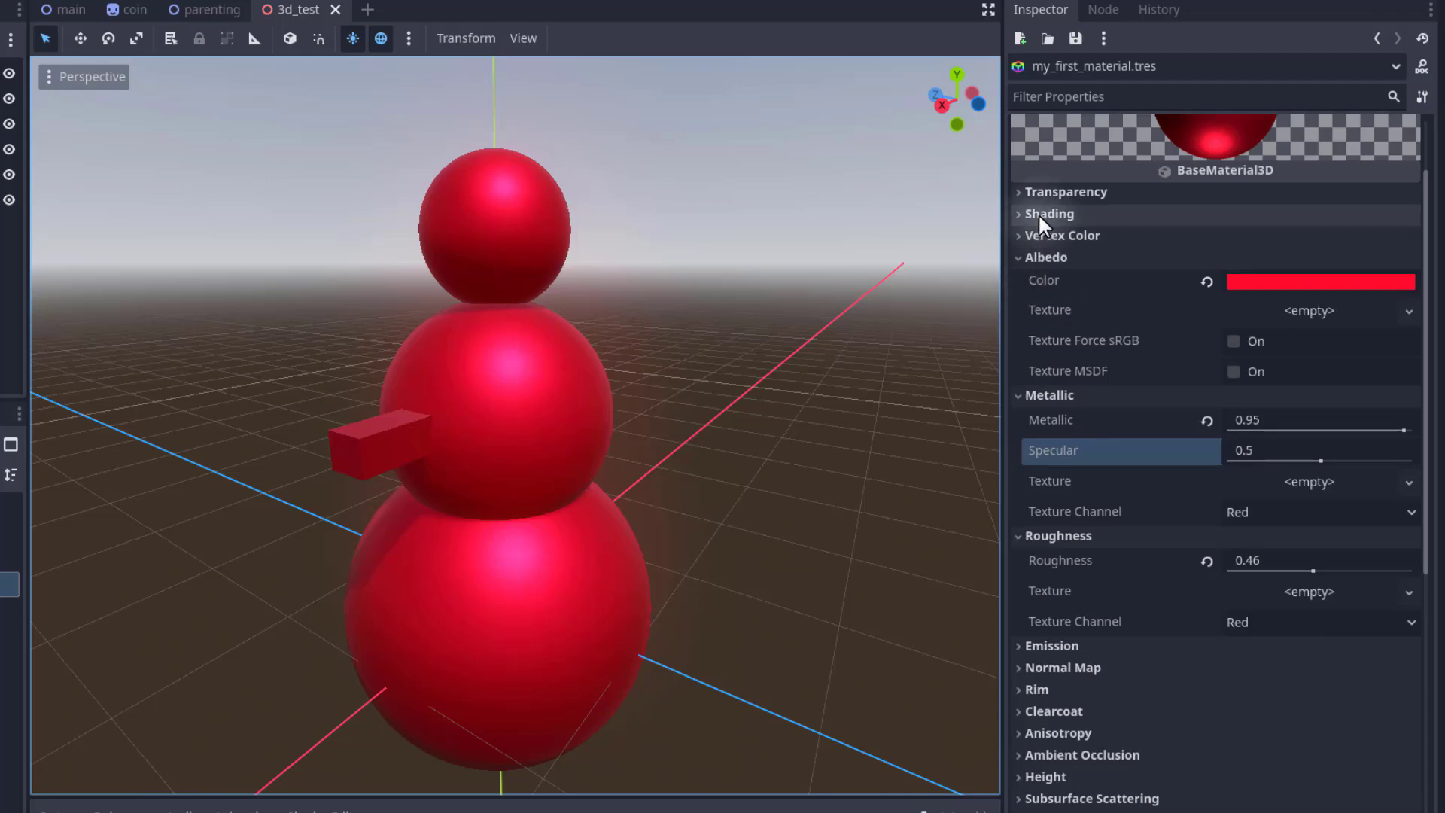
pyautogui.click(1024, 190)
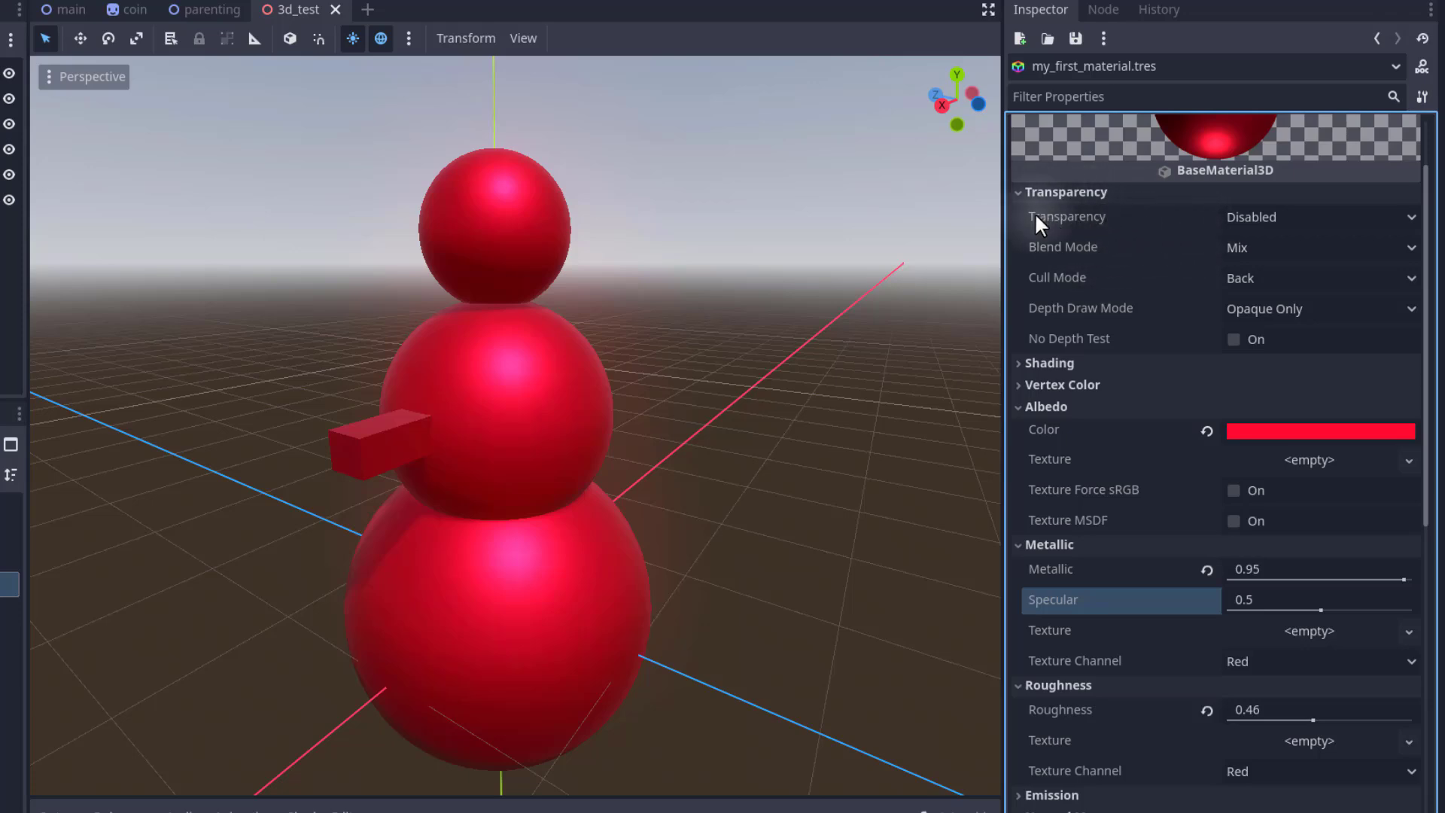
pyautogui.click(1056, 213)
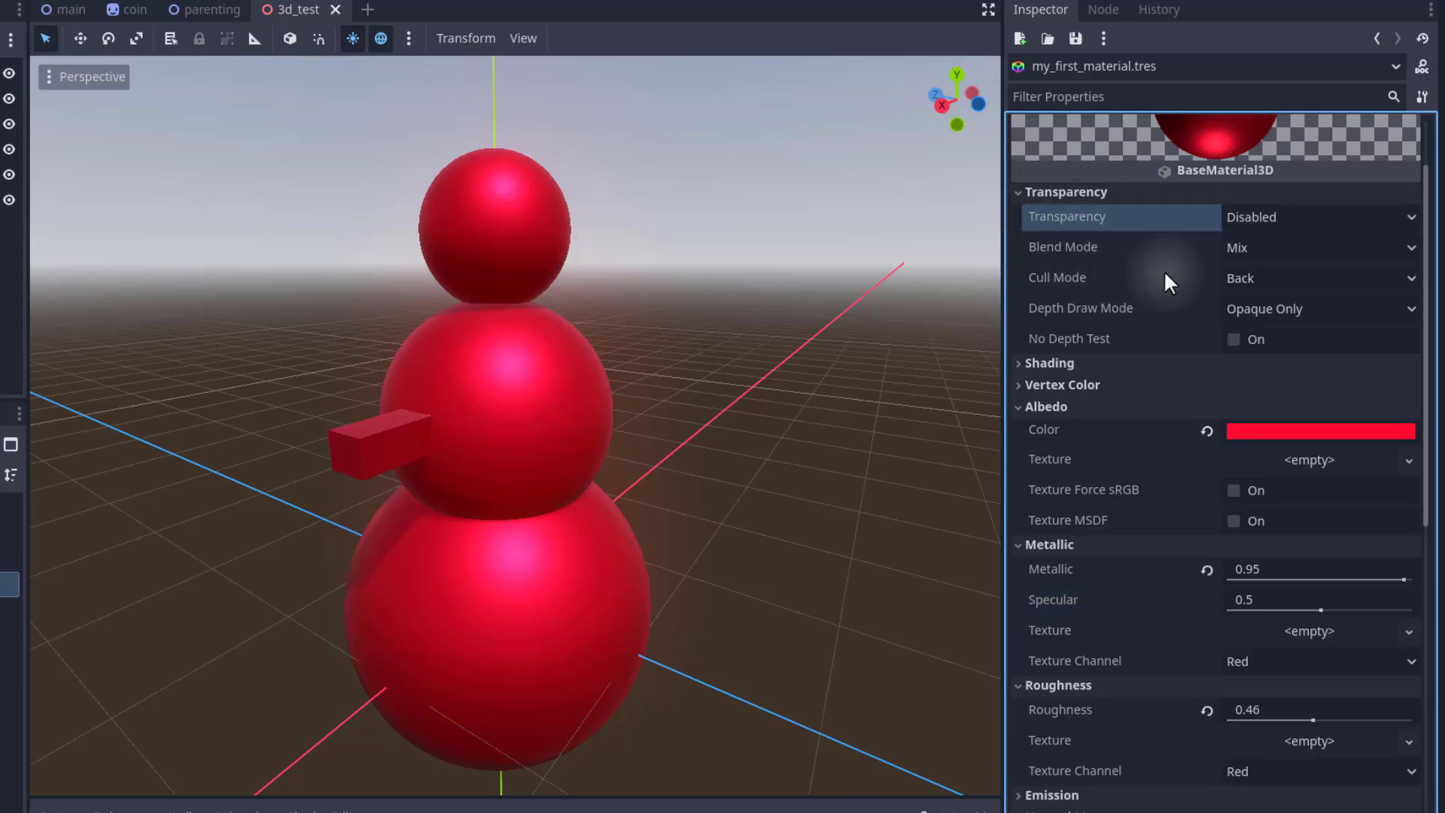
pyautogui.click(1381, 218)
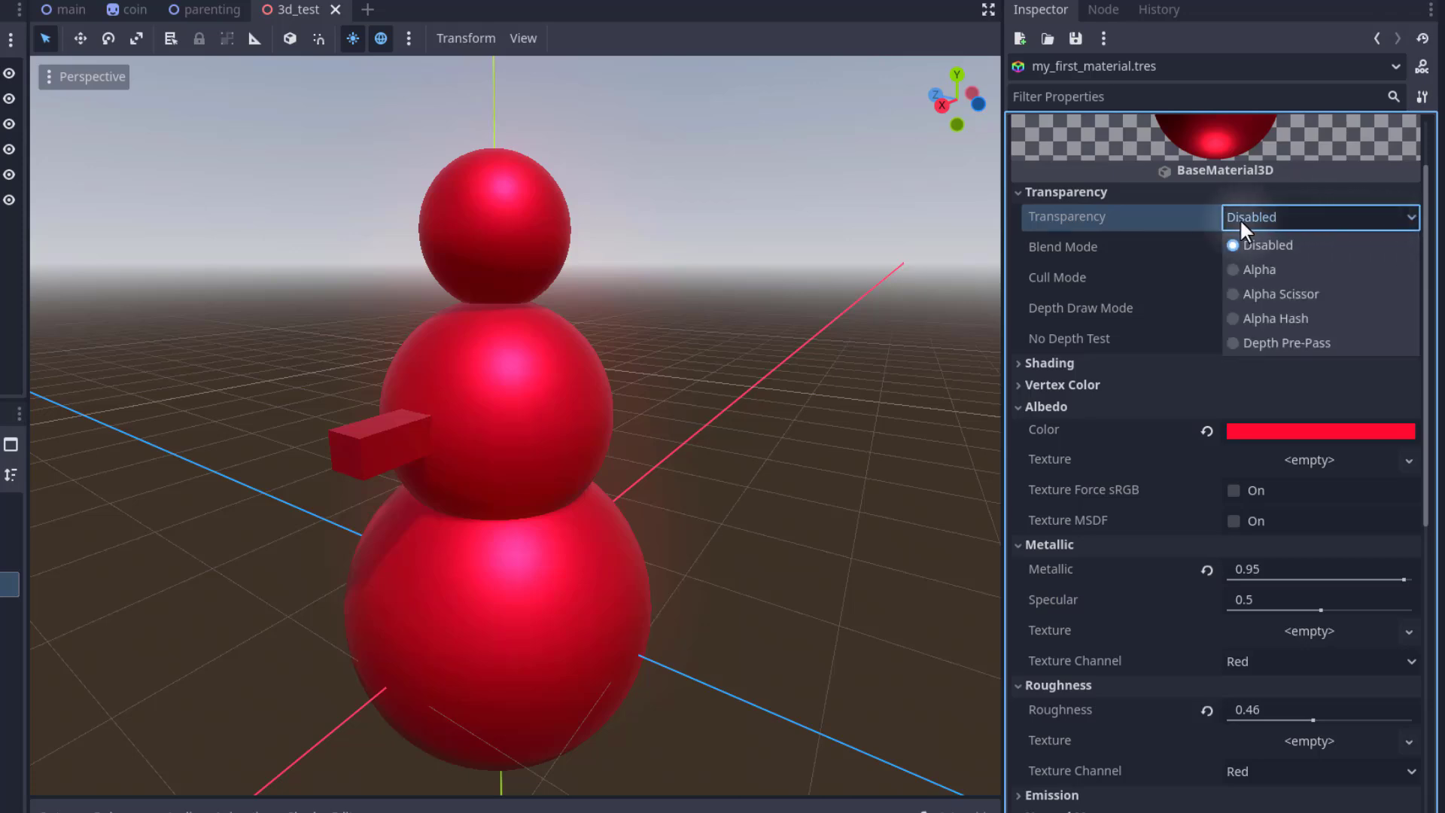
pyautogui.click(1236, 267)
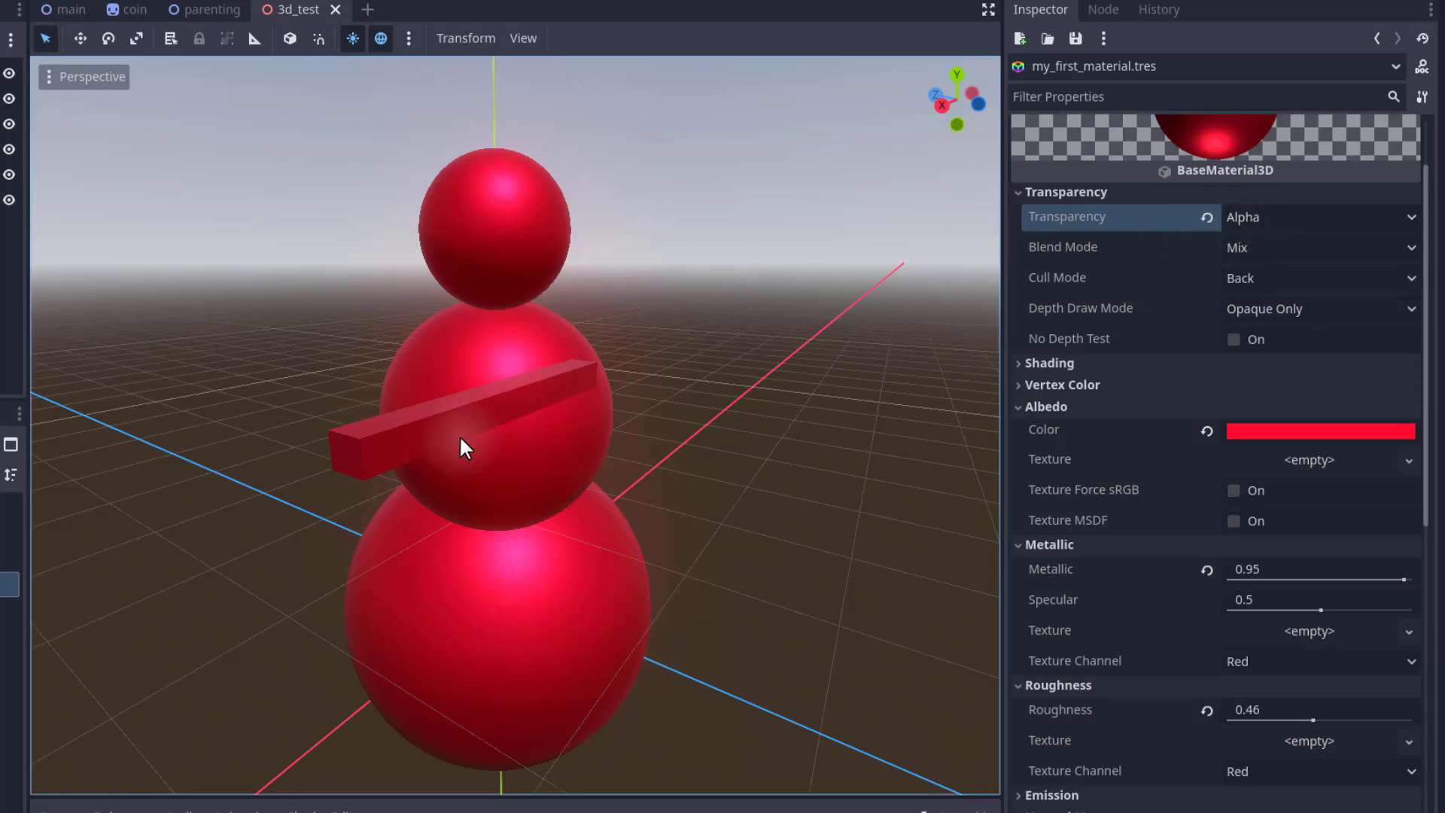
pyautogui.moveTo(617, 395)
pyautogui.mouseDown(button='right')
pyautogui.moveTo(452, 392)
pyautogui.moveTo(723, 380)
pyautogui.moveTo(501, 414)
pyautogui.moveTo(407, 450)
pyautogui.moveTo(516, 407)
pyautogui.moveTo(512, 427)
pyautogui.moveTo(621, 389)
pyautogui.mouseUp(button='right')
pyautogui.press('d')
pyautogui.press('w')
pyautogui.press('a')
pyautogui.press('d')
pyautogui.press('a')
pyautogui.press('s')
pyautogui.press('a')
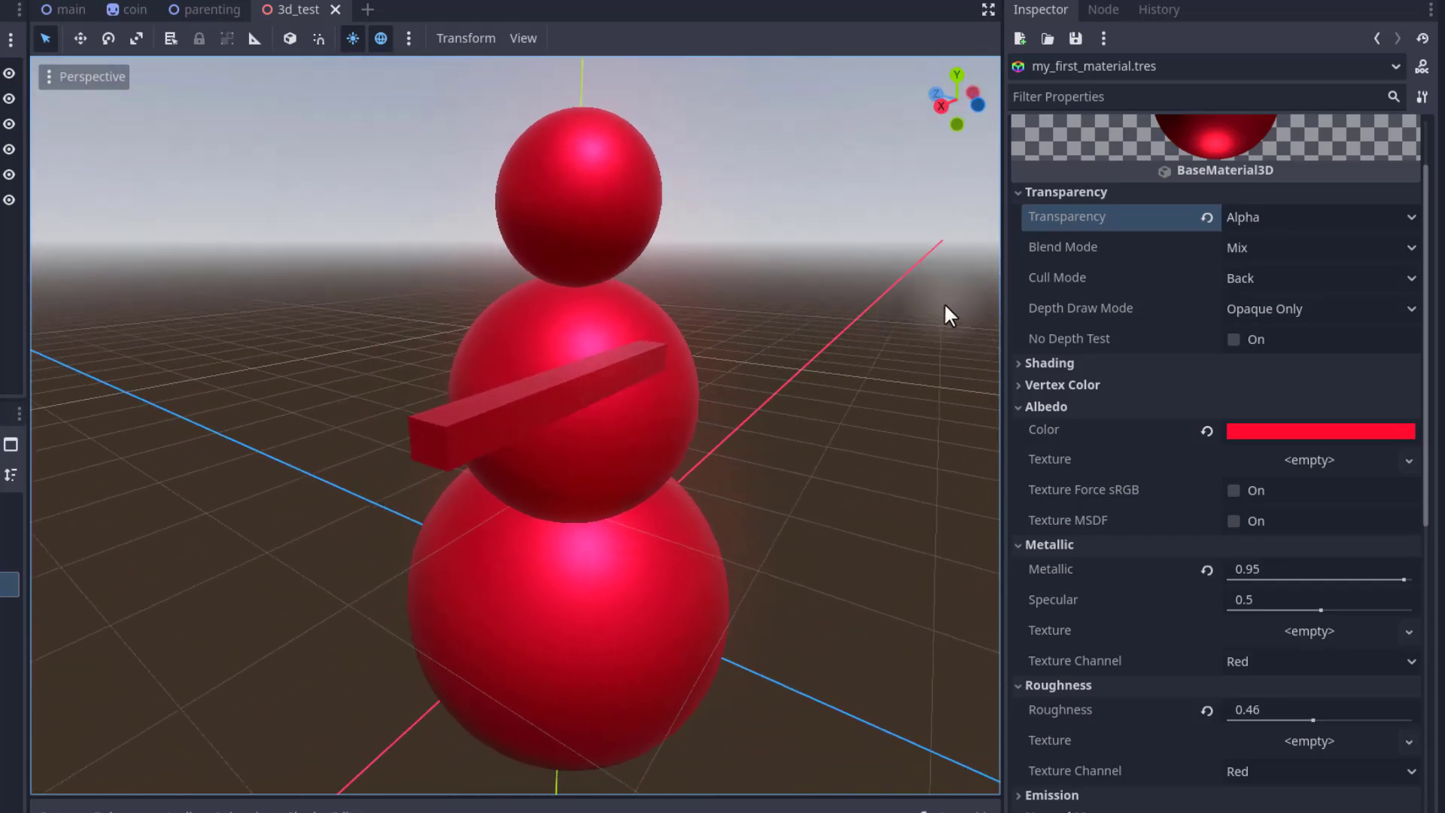
# Set the material's Depth Draw Mode to Always.
pyautogui.click(1078, 303)
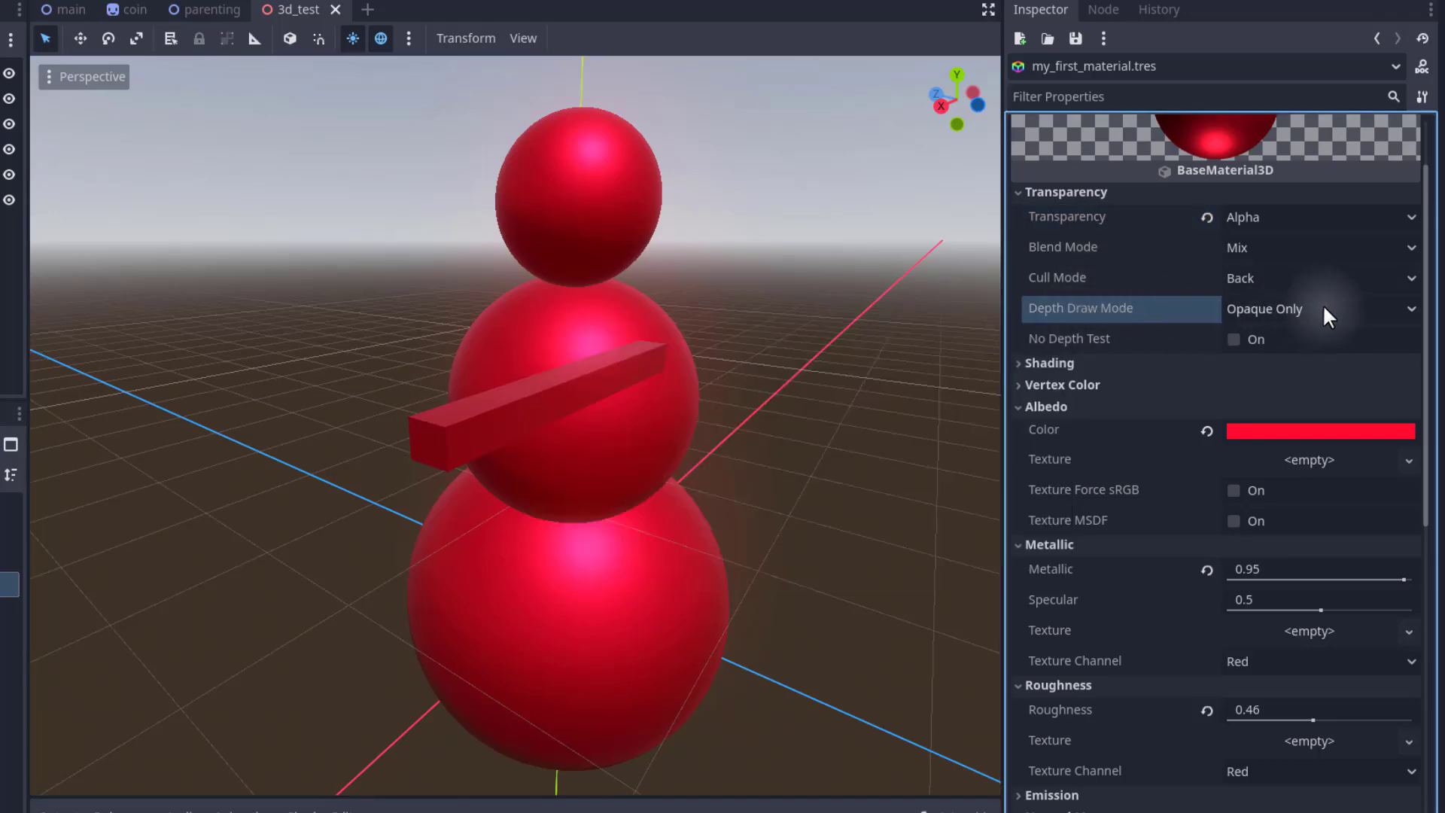
pyautogui.click(1322, 304)
pyautogui.click(1258, 355)
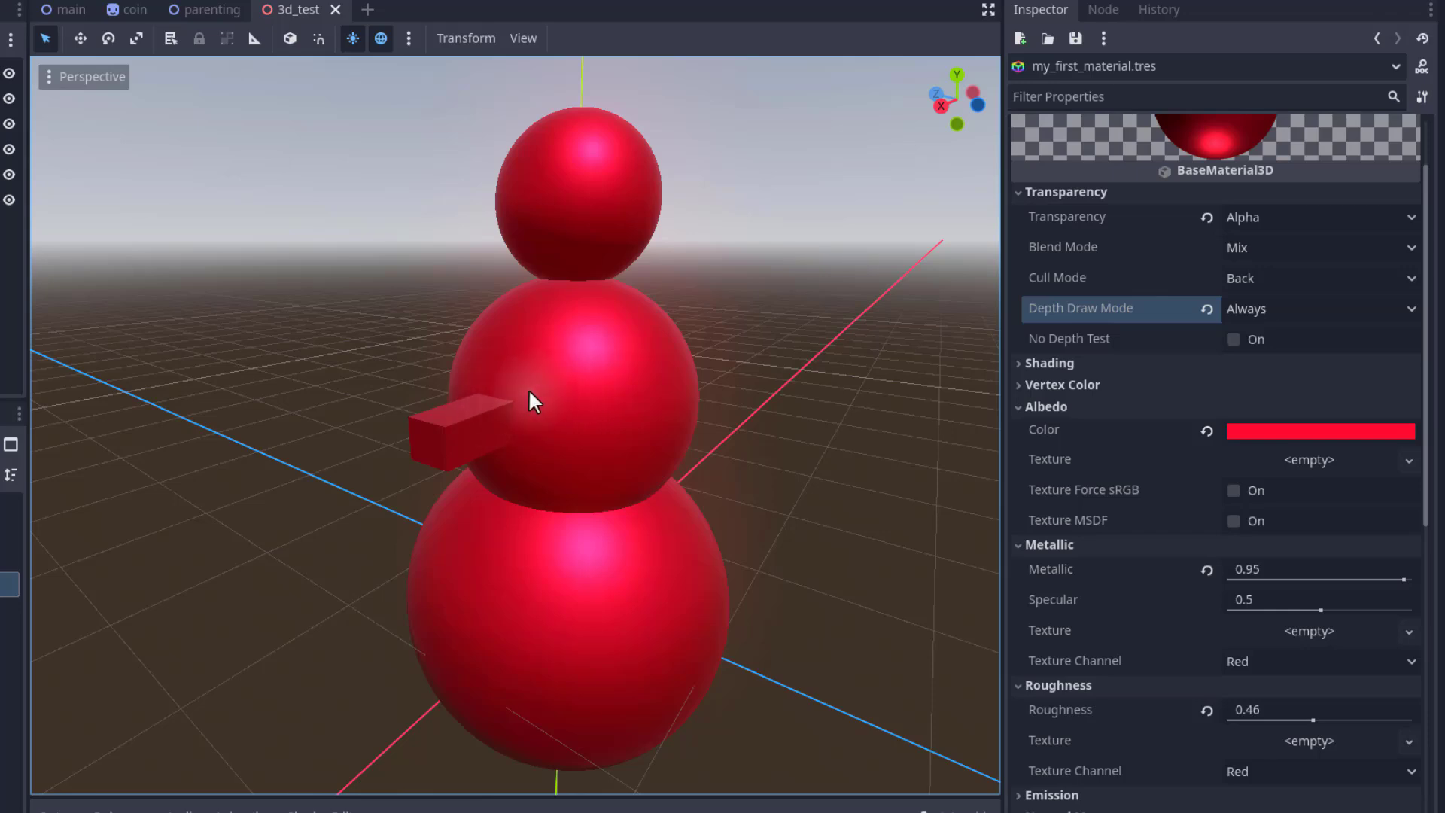
# Lower the Albedo color's alpha so the material becomes semi-transparent.
pyautogui.click(1070, 427)
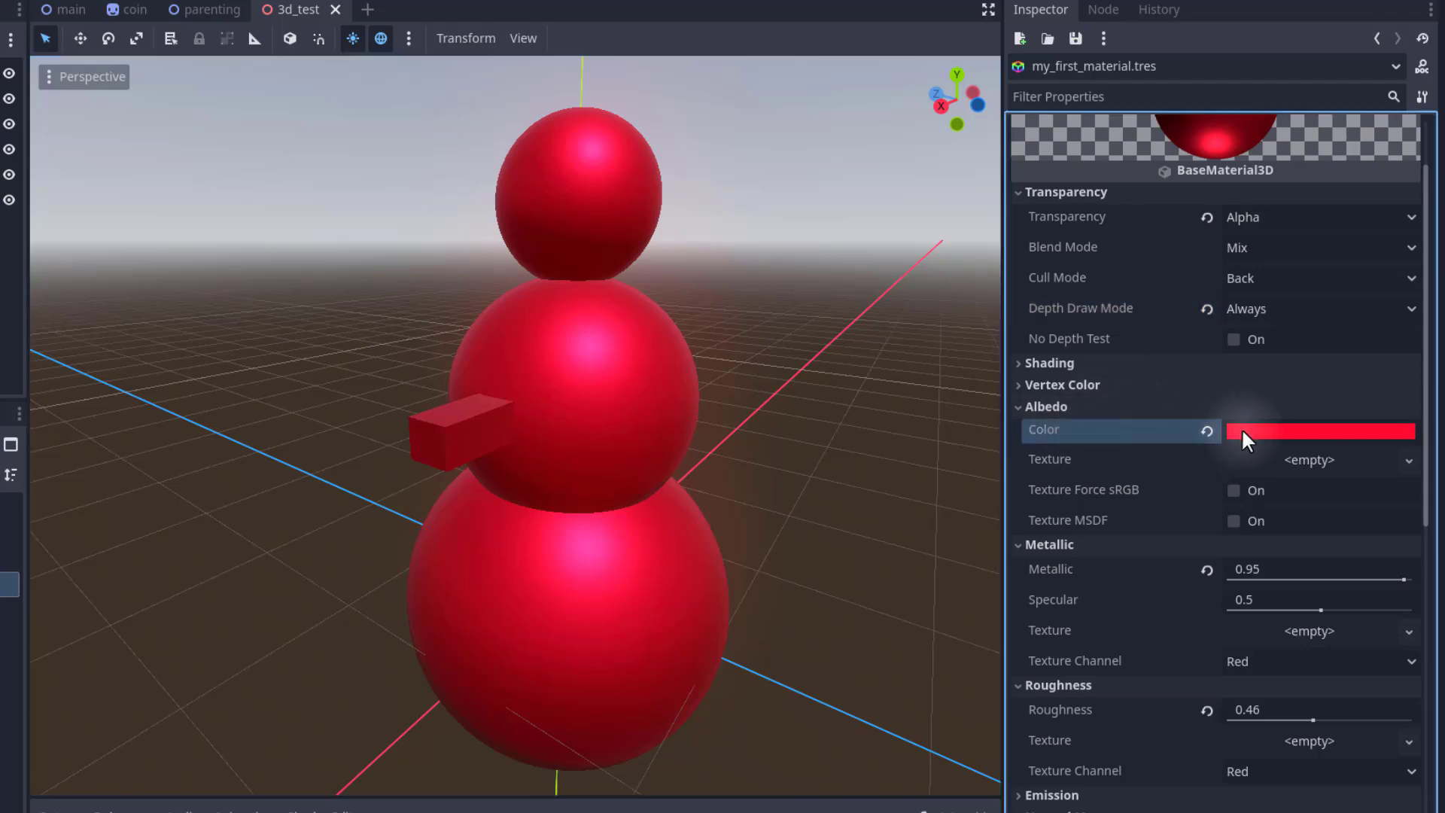
pyautogui.click(1263, 429)
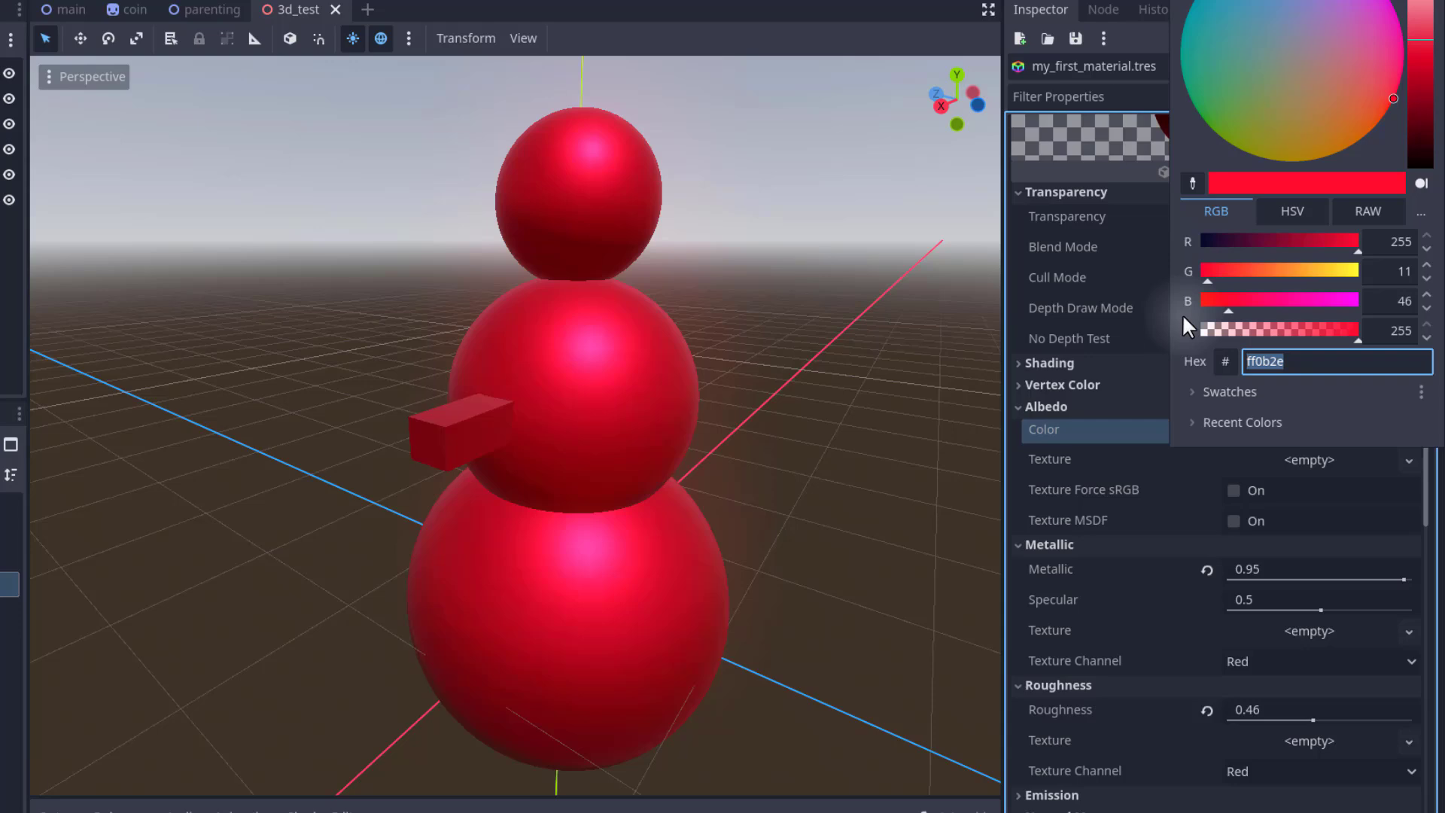
pyautogui.moveTo(1351, 331); pyautogui.dragTo(1270, 320)
pyautogui.click(900, 318)
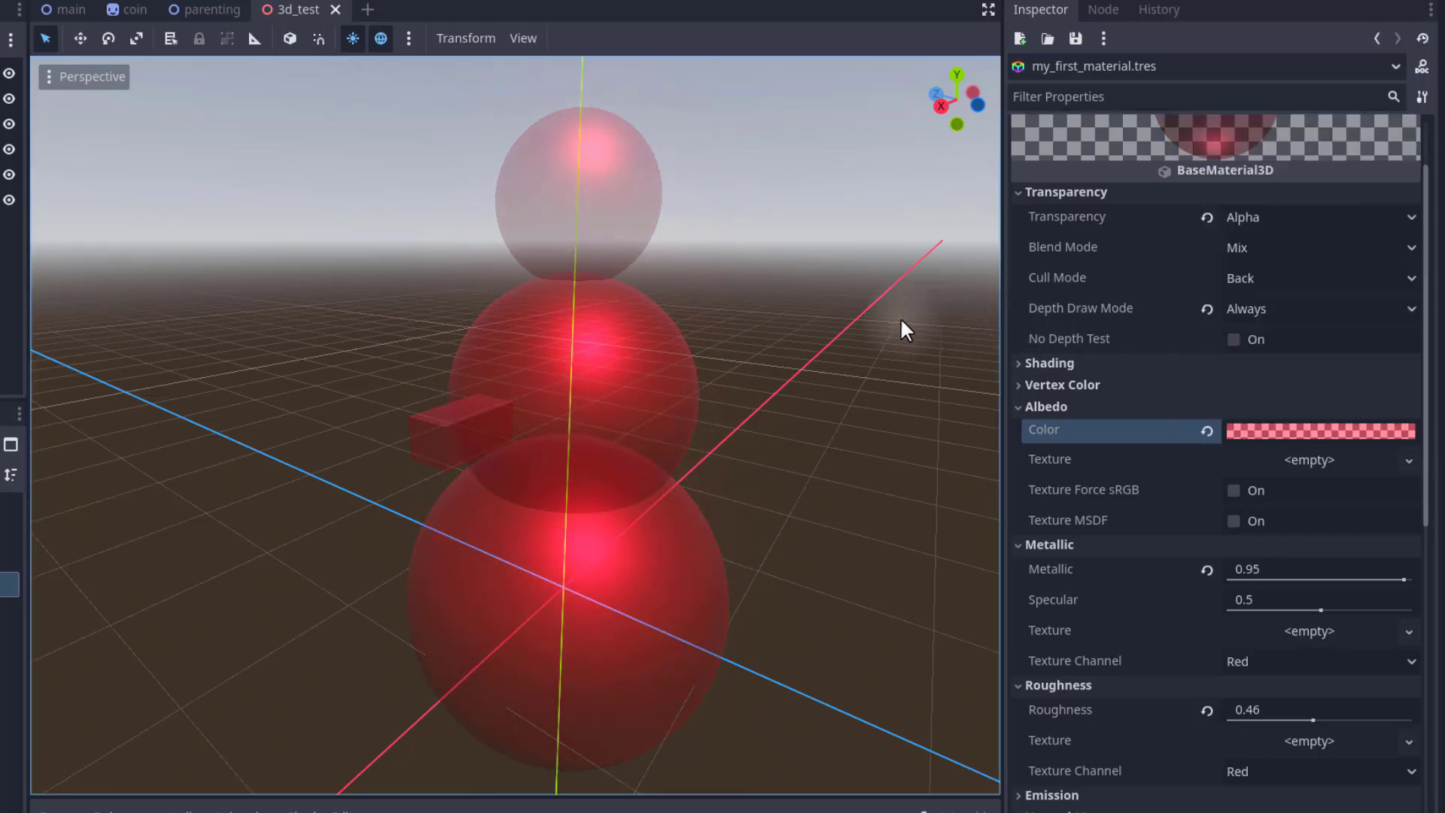
# Set the material's Albedo color to hex ff0b2e, making it fully opaque.
pyautogui.moveTo(900, 318)
pyautogui.mouseDown(button='right')
pyautogui.moveTo(760, 306)
pyautogui.moveTo(920, 306)
pyautogui.mouseUp(button='right')
pyautogui.press('d')
pyautogui.press('a')
pyautogui.press('d')
pyautogui.press('s')
pyautogui.press('w')
pyautogui.press('s')
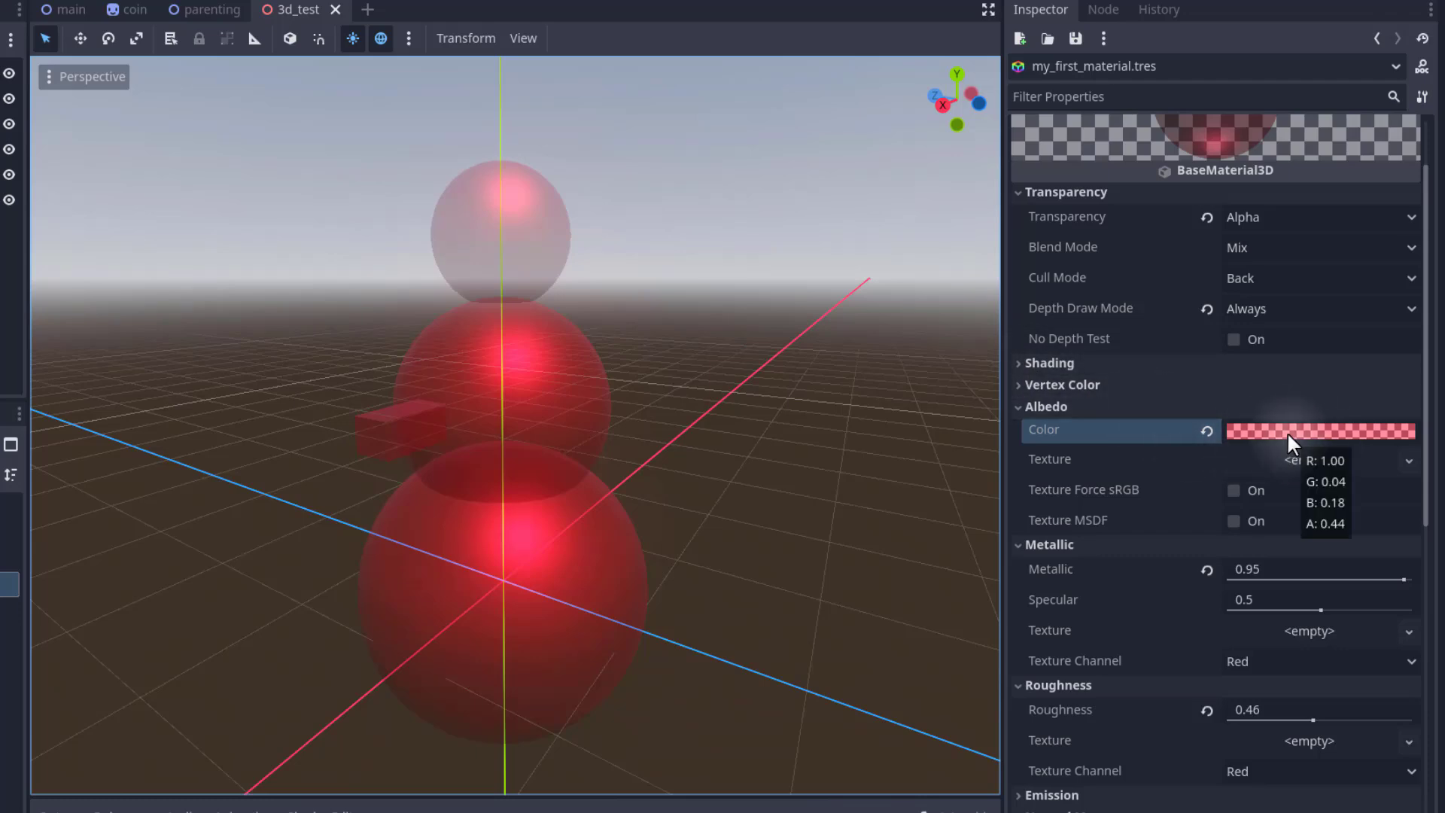
pyautogui.click(1262, 418)
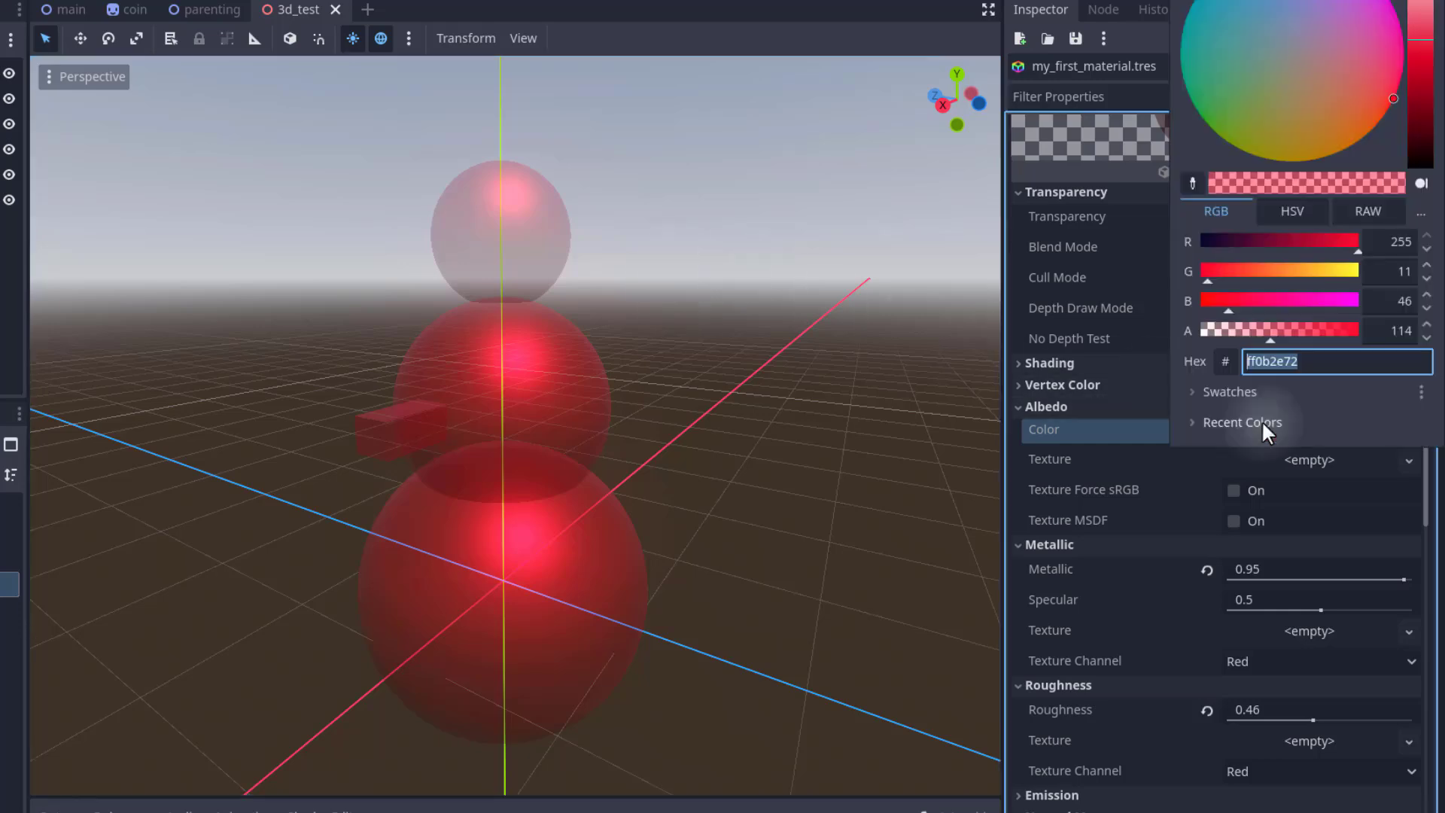
pyautogui.click(1249, 360)
pyautogui.write('ff0b2e')
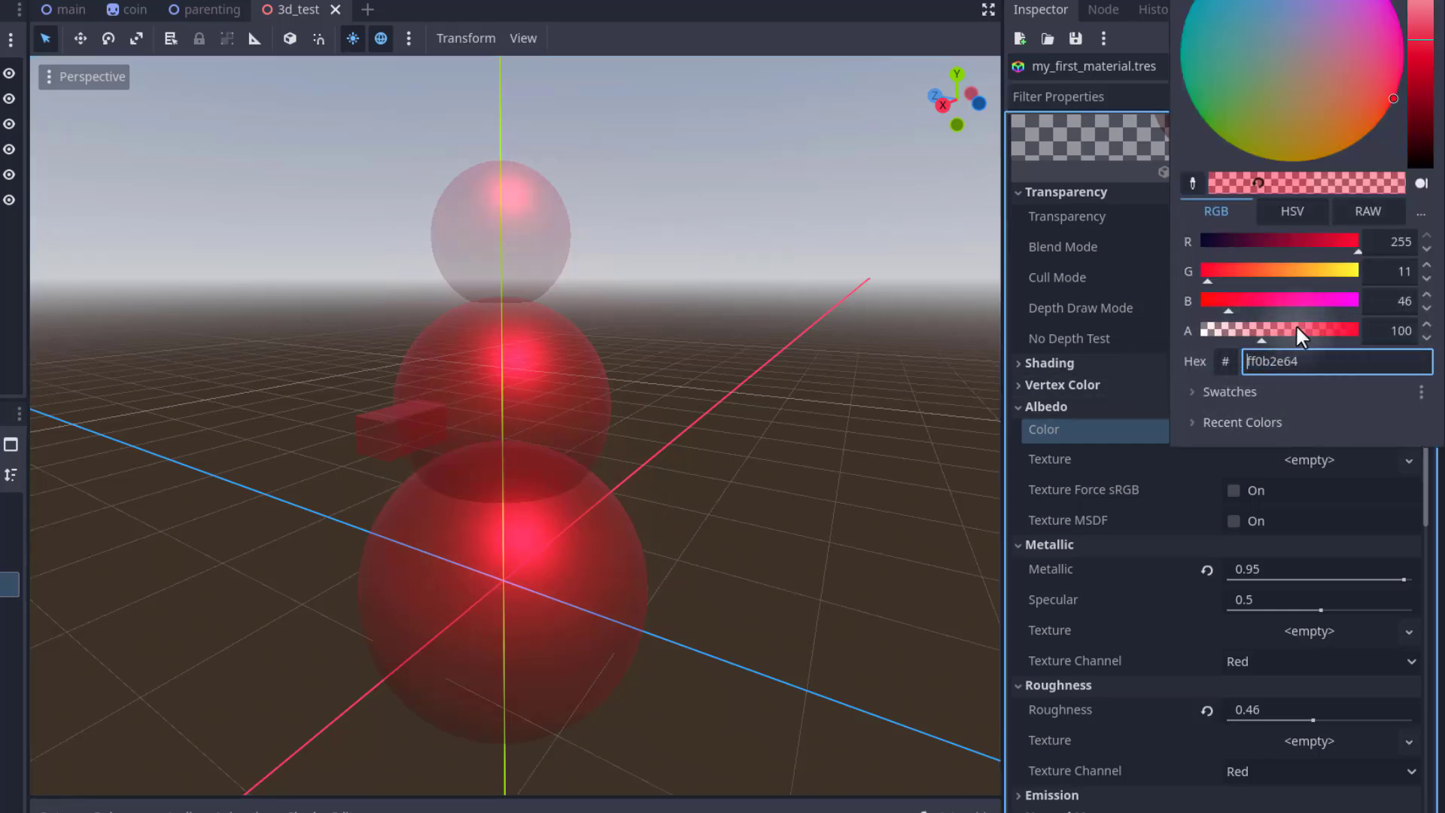
pyautogui.press('Return')
pyautogui.click(1072, 272)
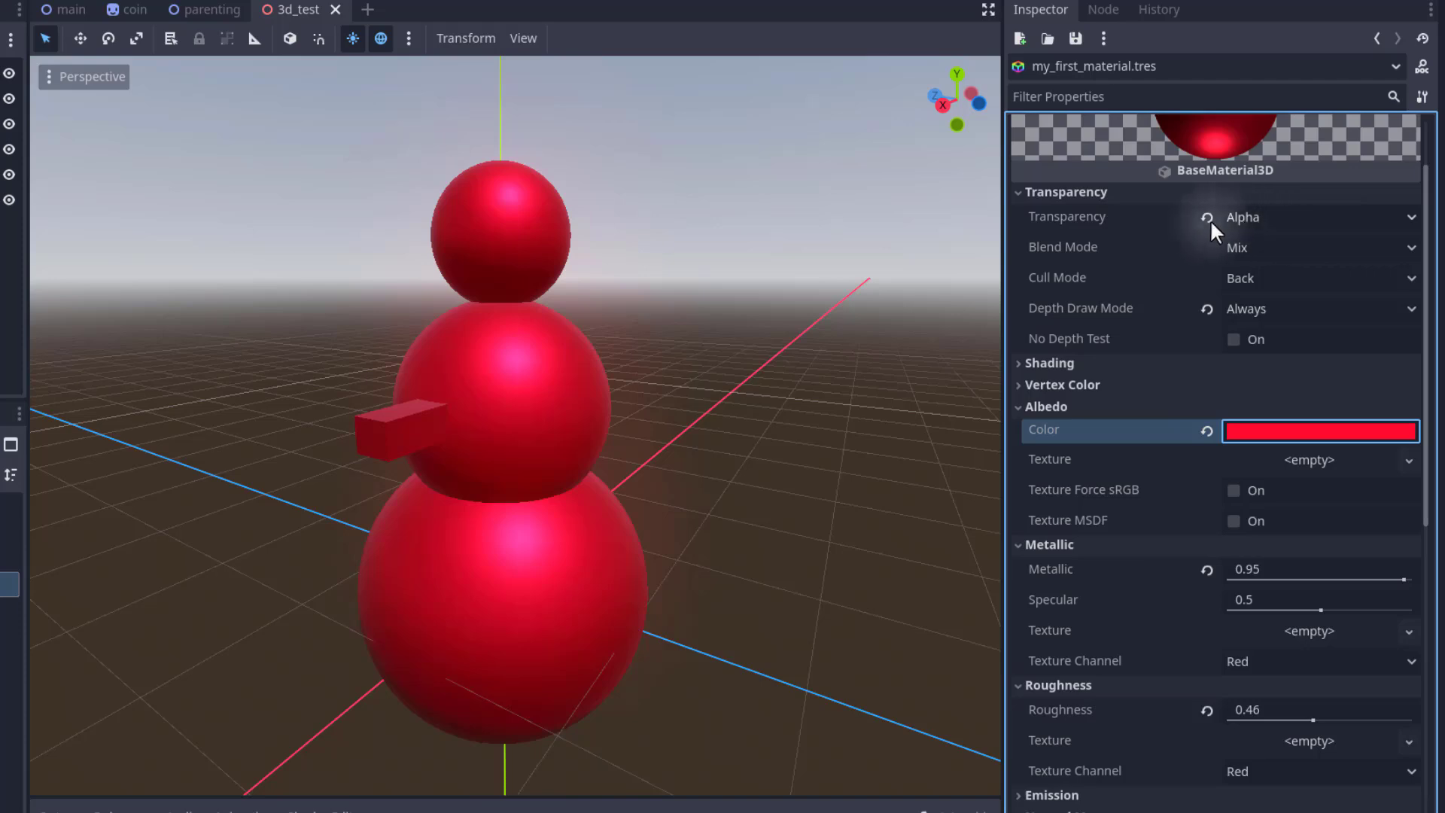
# Set the material's Transparency to Disabled and reset Depth Draw Mode to its default.
pyautogui.click(1270, 213)
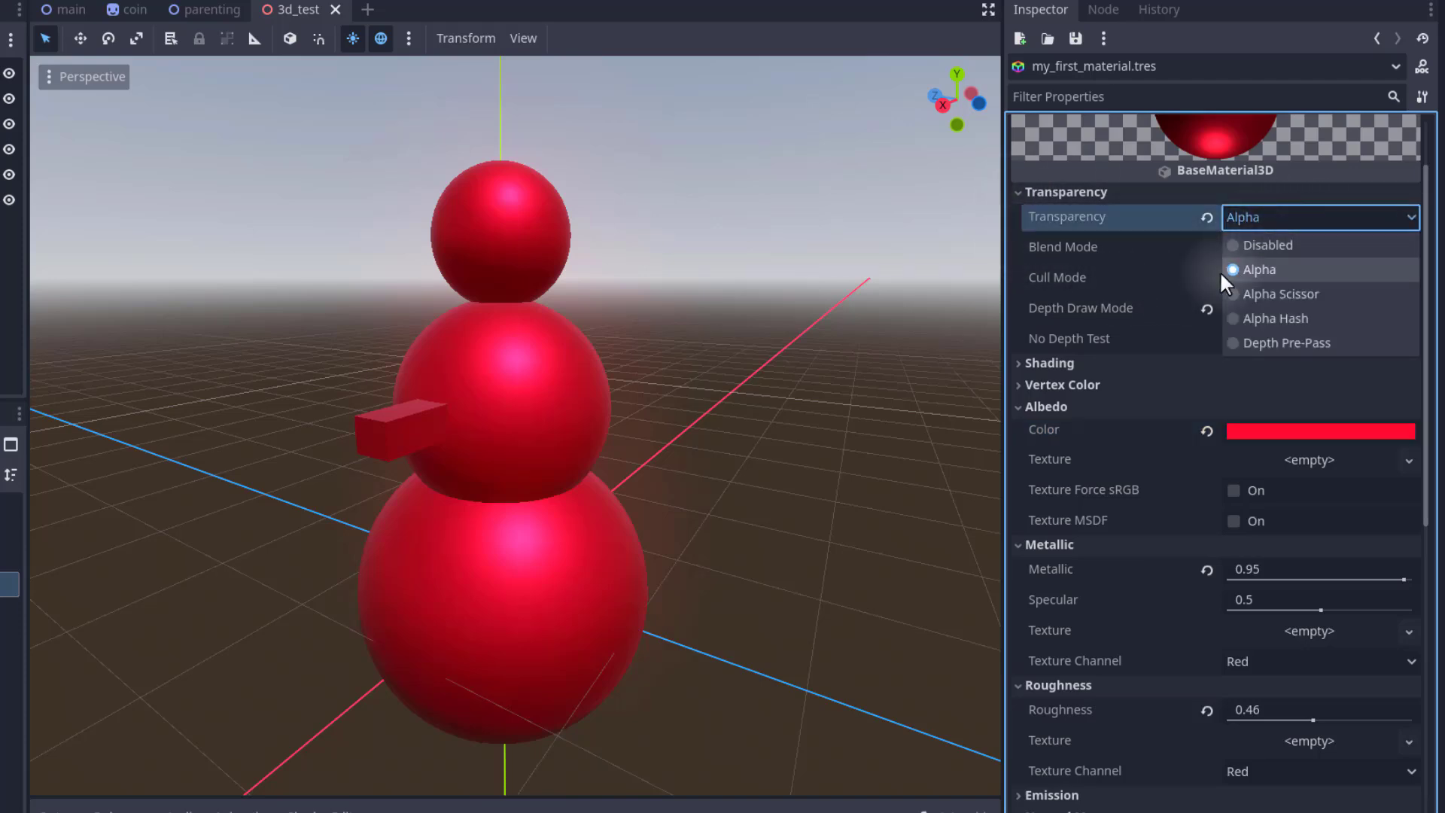
pyautogui.click(1236, 238)
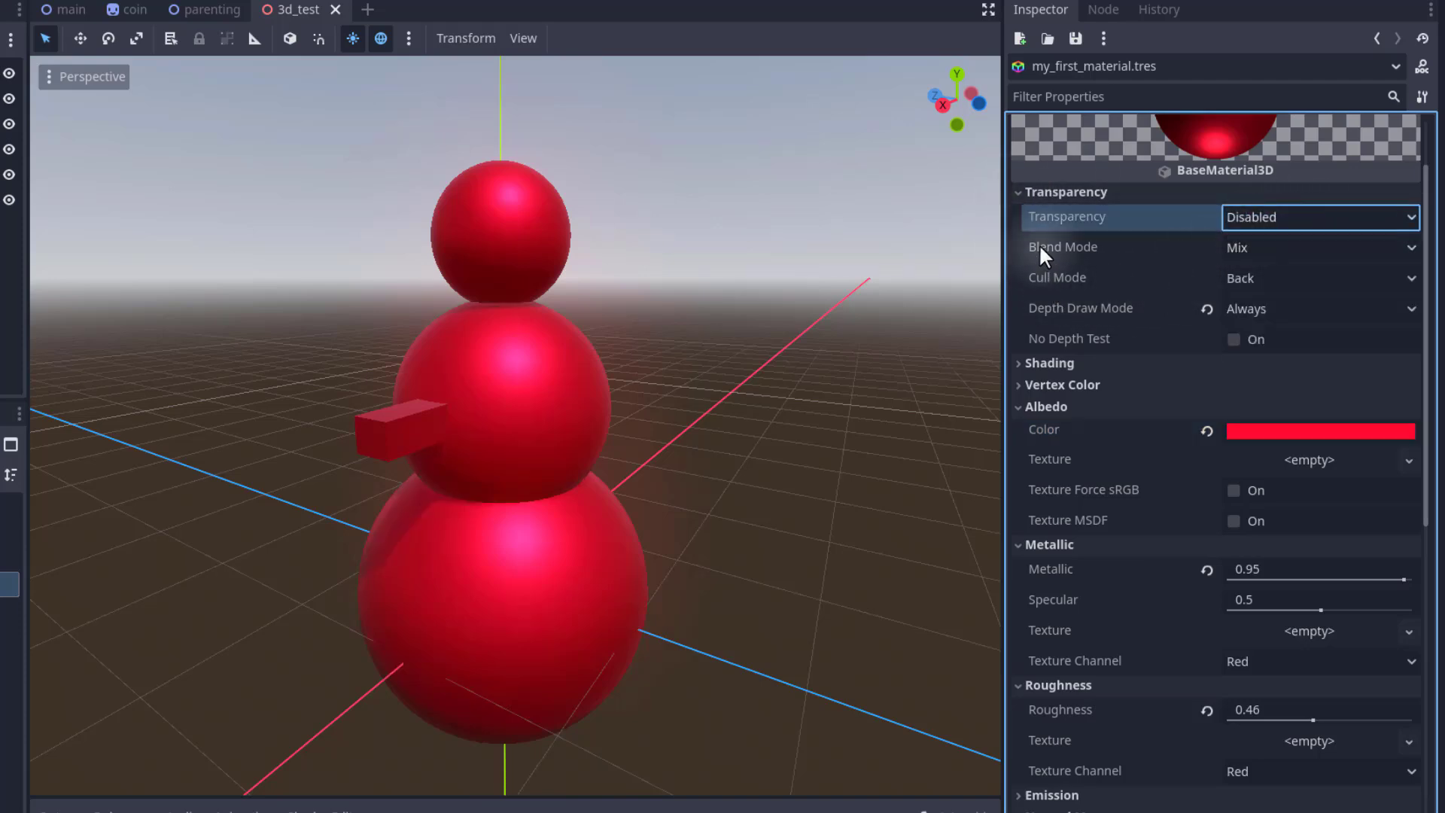
pyautogui.click(1207, 309)
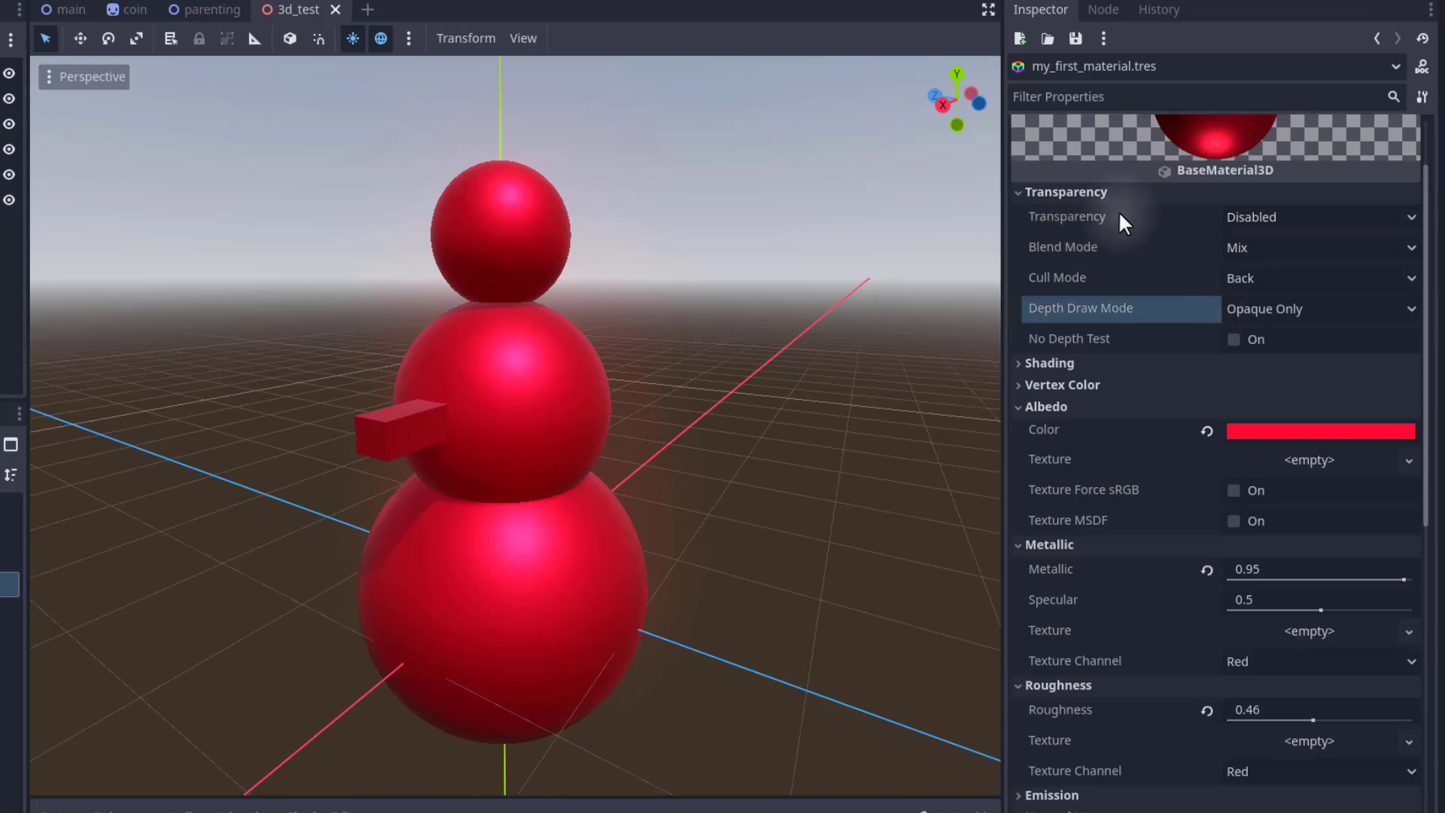
# Assign Player.png from the Sprites folder as the material's Albedo texture.
pyautogui.click(1064, 192)
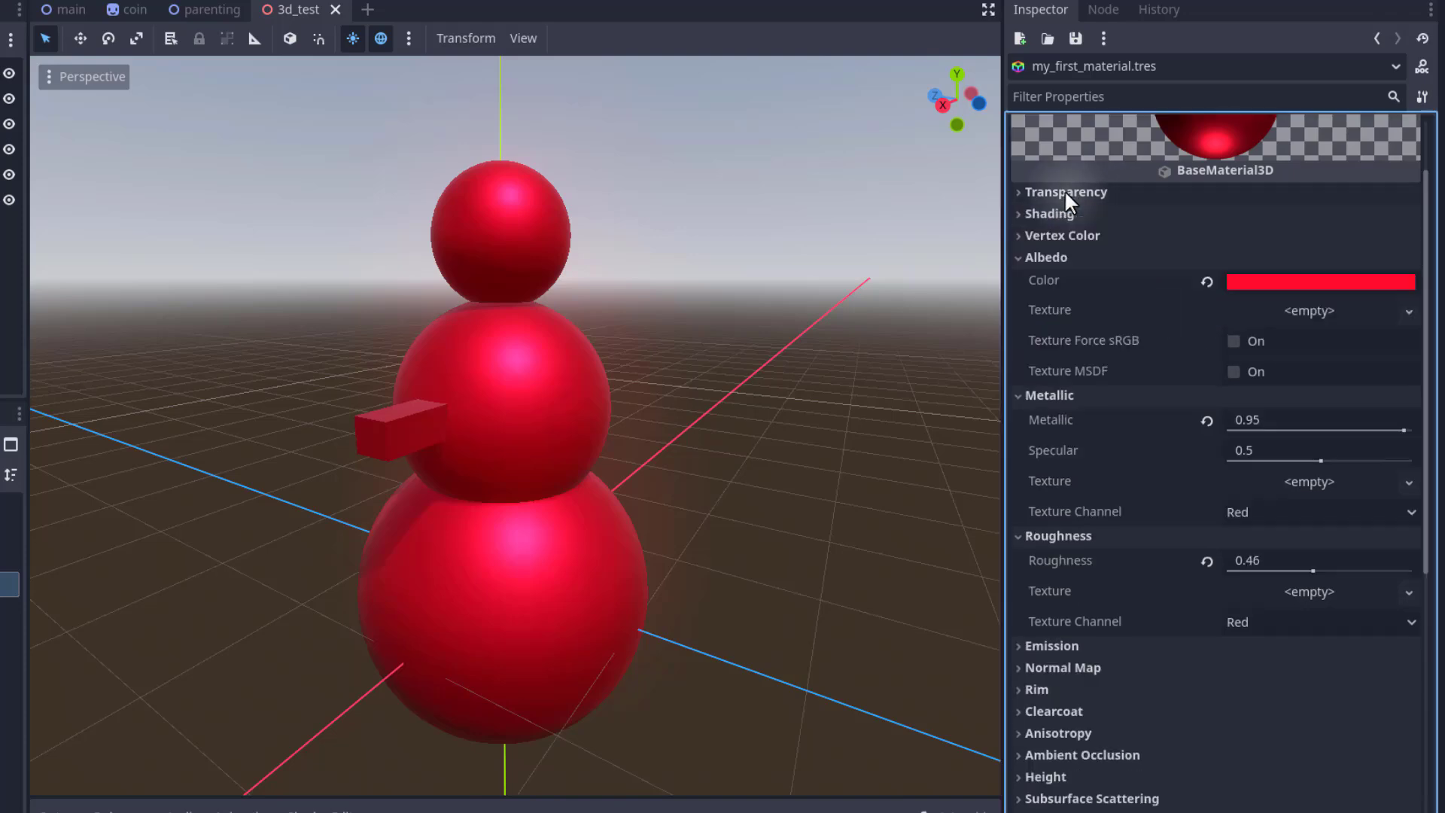
pyautogui.click(1037, 257)
pyautogui.click(1036, 278)
pyautogui.click(1037, 299)
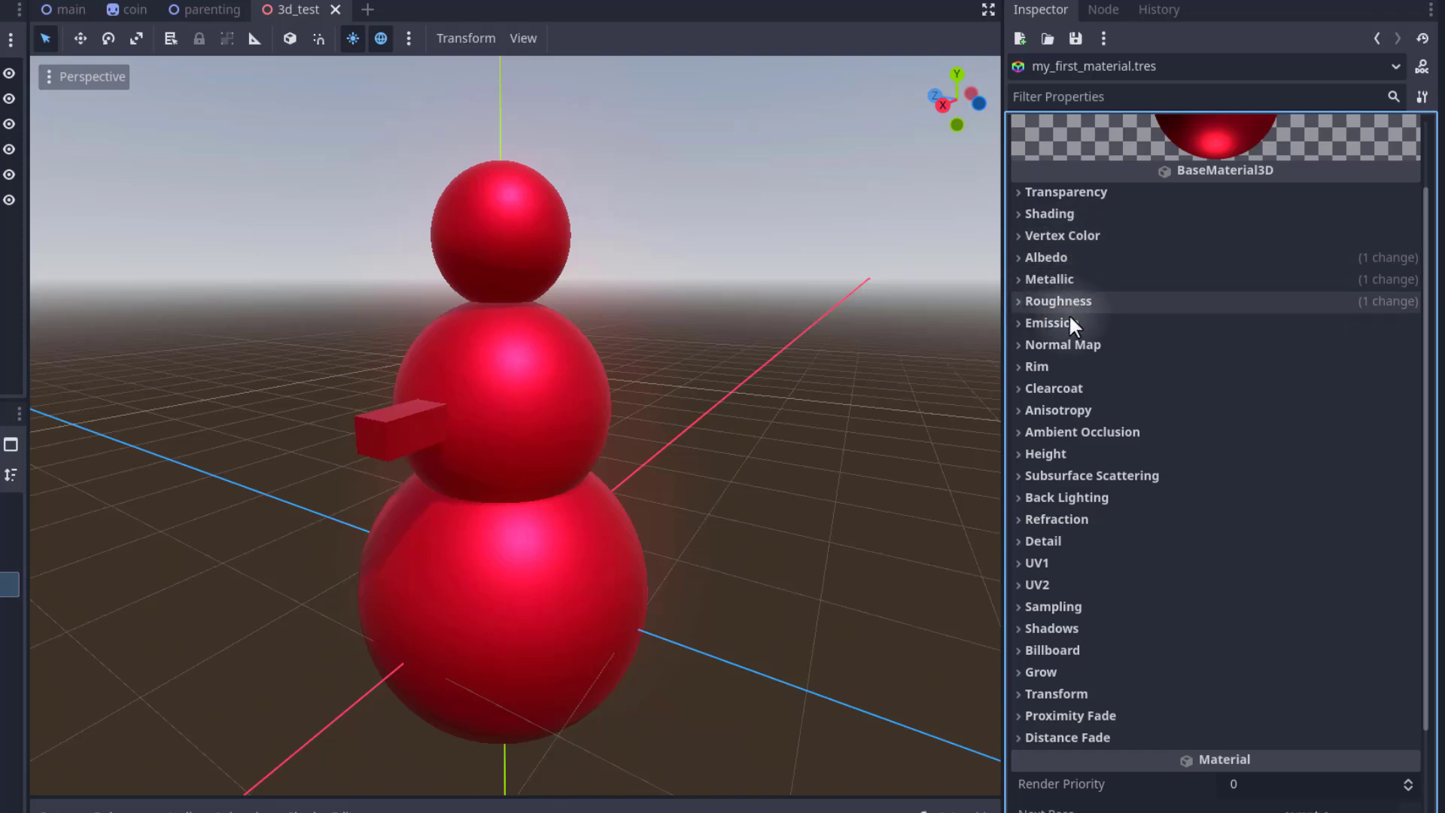
pyautogui.click(1042, 256)
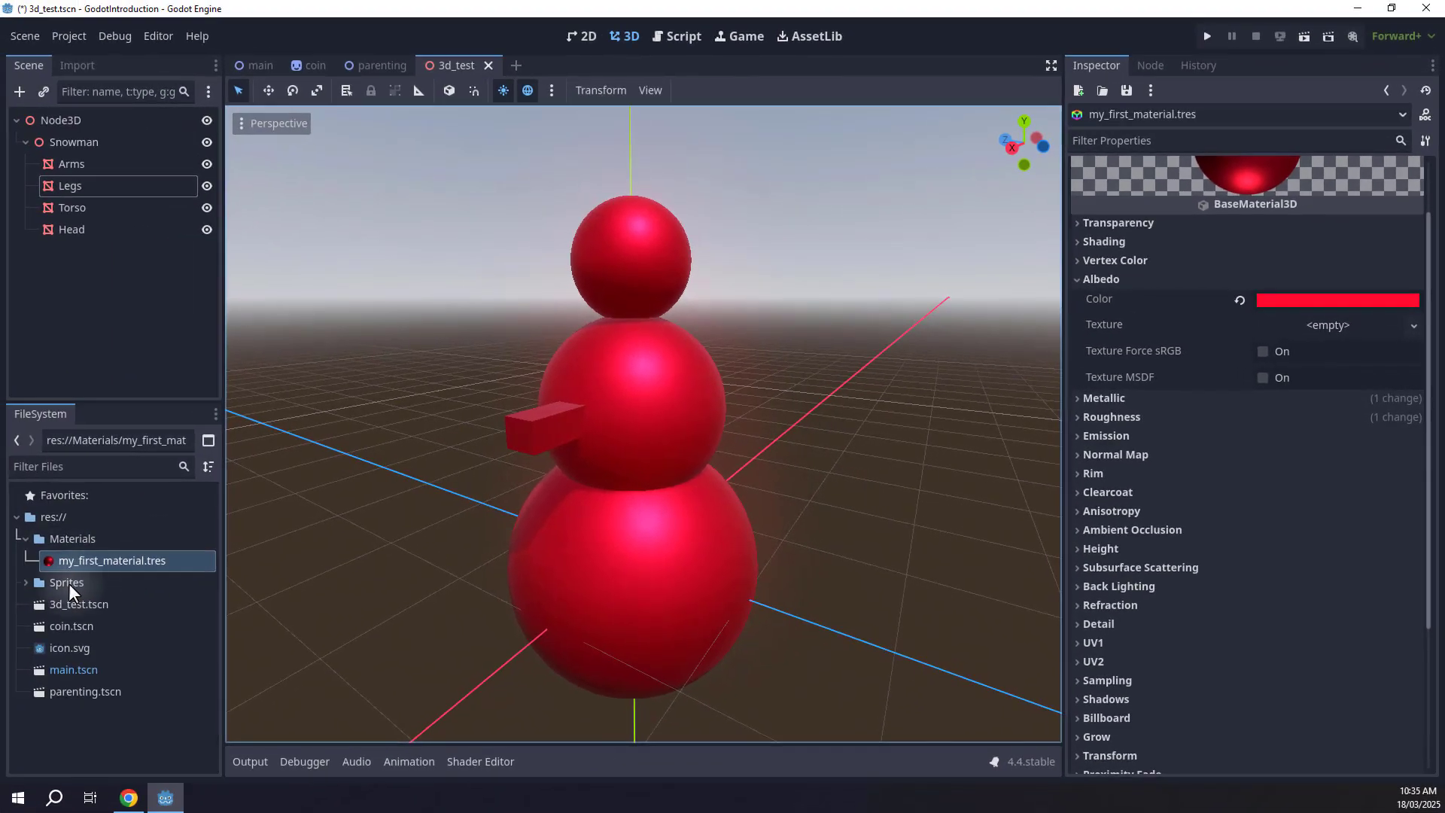
pyautogui.click(26, 582)
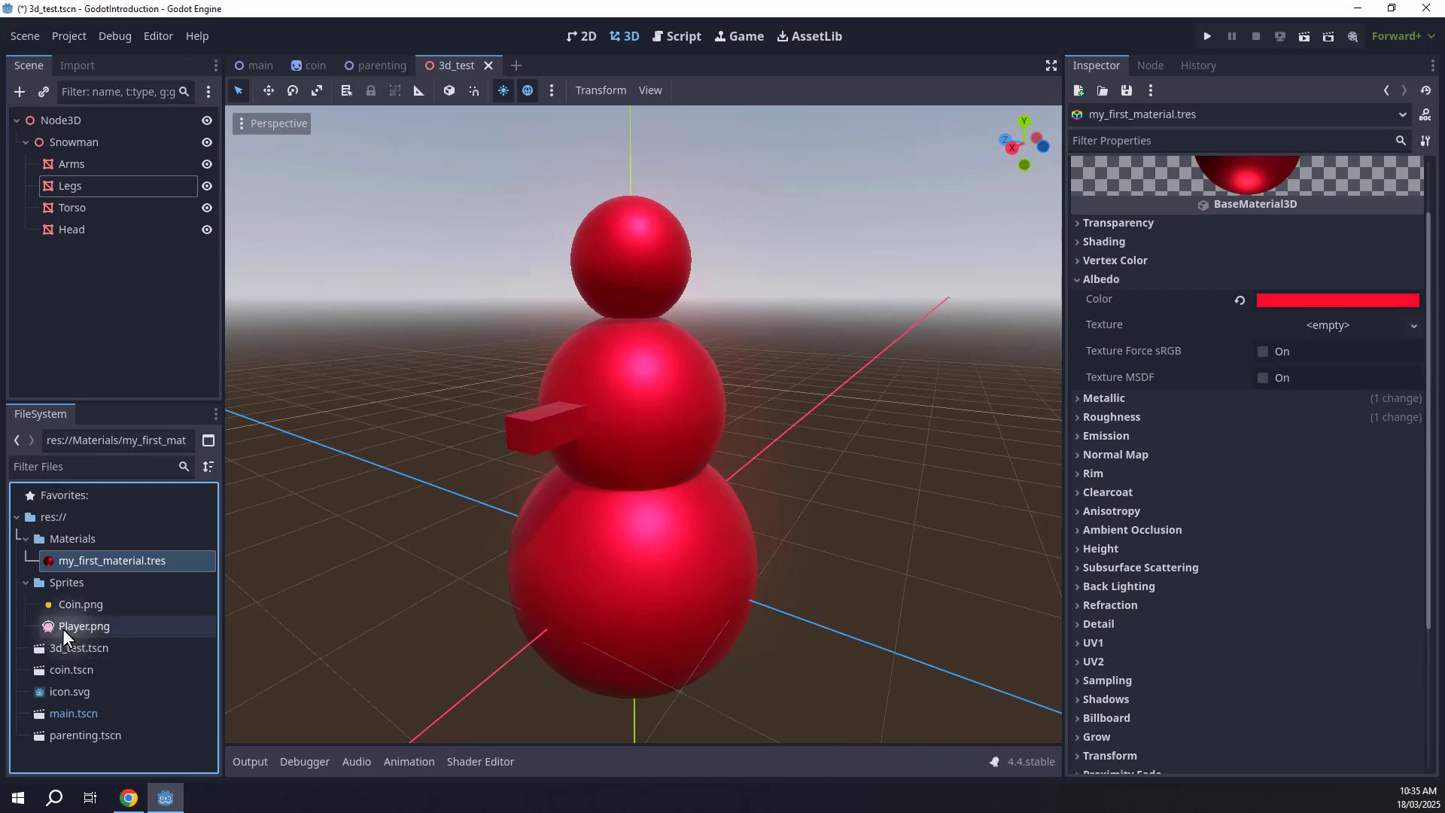
pyautogui.moveTo(62, 629); pyautogui.dragTo(1335, 323)
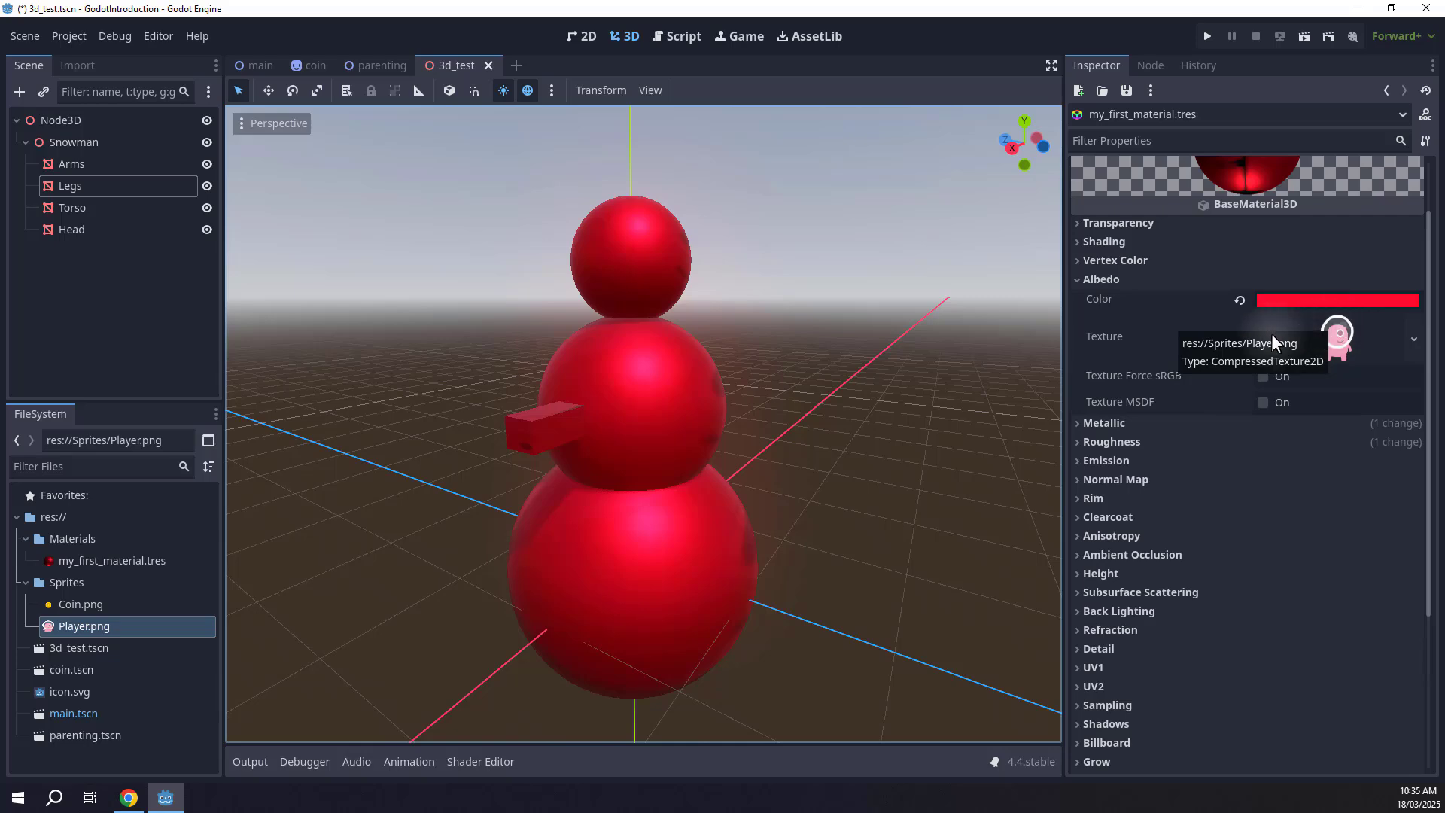
pyautogui.keyDown('shift'); pyautogui.moveTo(949, 441); pyautogui.dragTo(678, 444, button='middle'); pyautogui.keyUp('shift')
pyautogui.moveTo(677, 444); pyautogui.dragTo(723, 403, button='right')
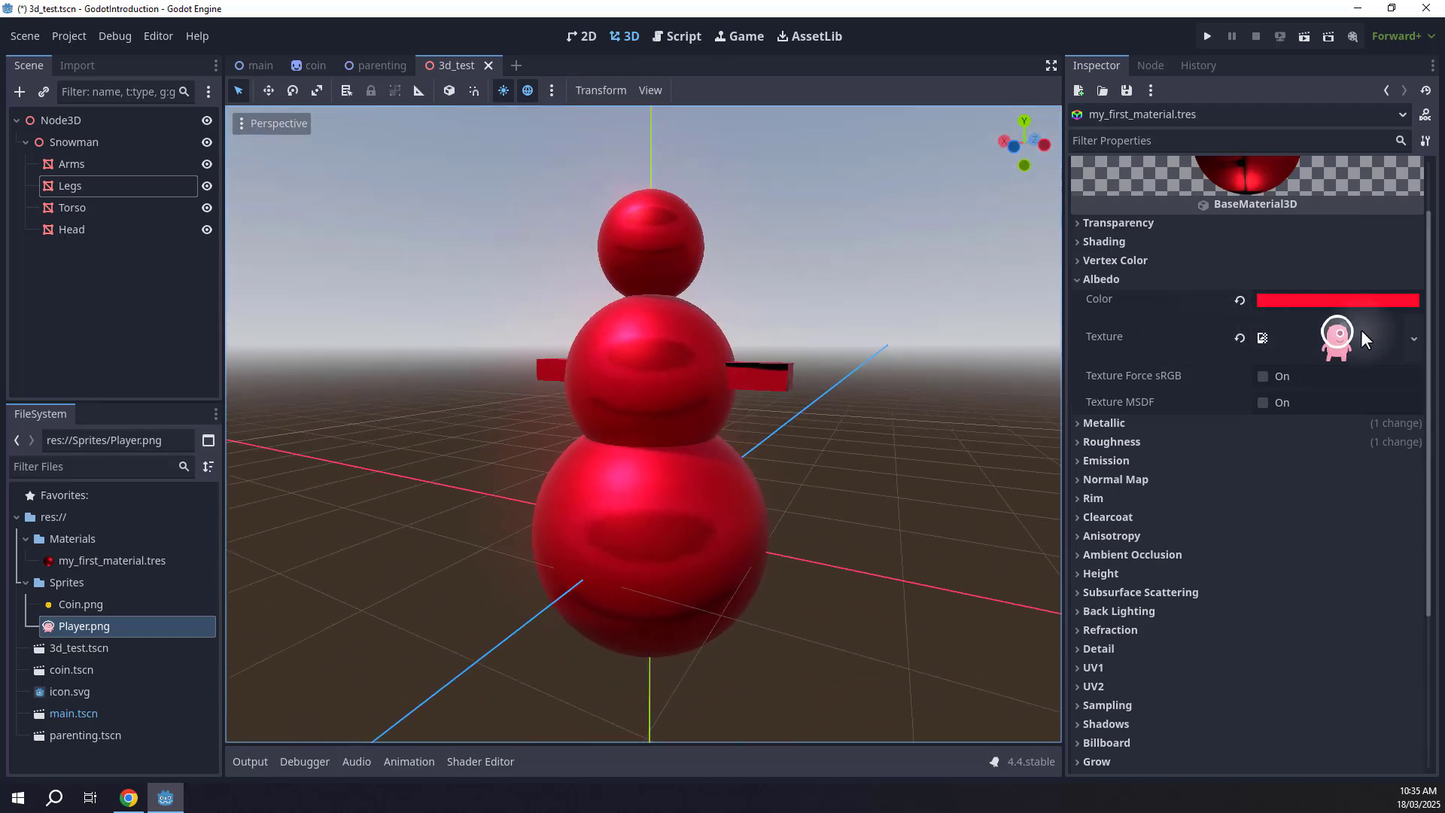
# Reset the material's Albedo color to white.
pyautogui.click(1289, 299)
pyautogui.moveTo(1417, 387); pyautogui.dragTo(1423, 316)
pyautogui.click(1195, 297)
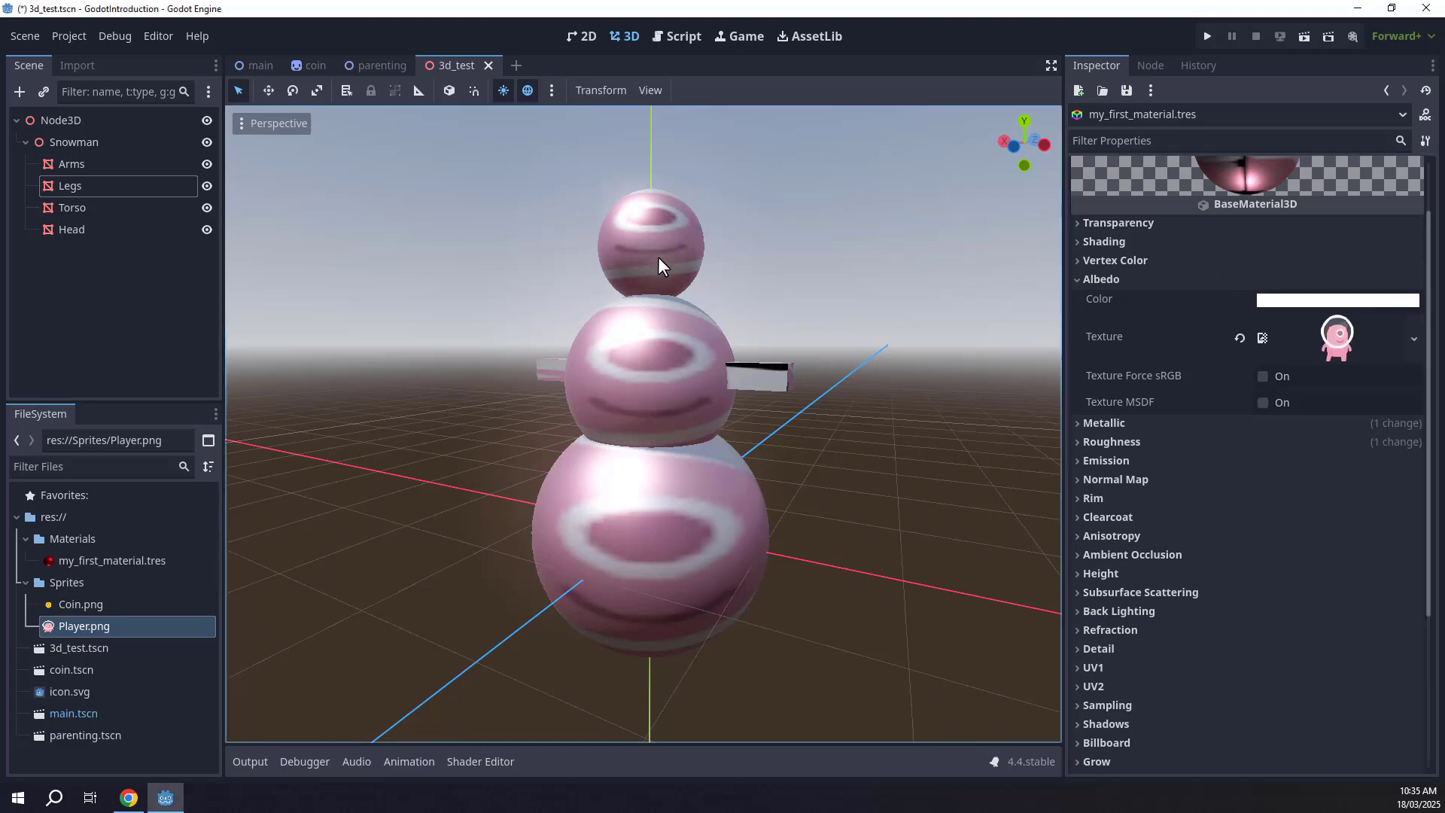
pyautogui.moveTo(668, 326); pyautogui.dragTo(749, 308, button='middle')
pyautogui.moveTo(721, 402); pyautogui.dragTo(646, 396, button='right')
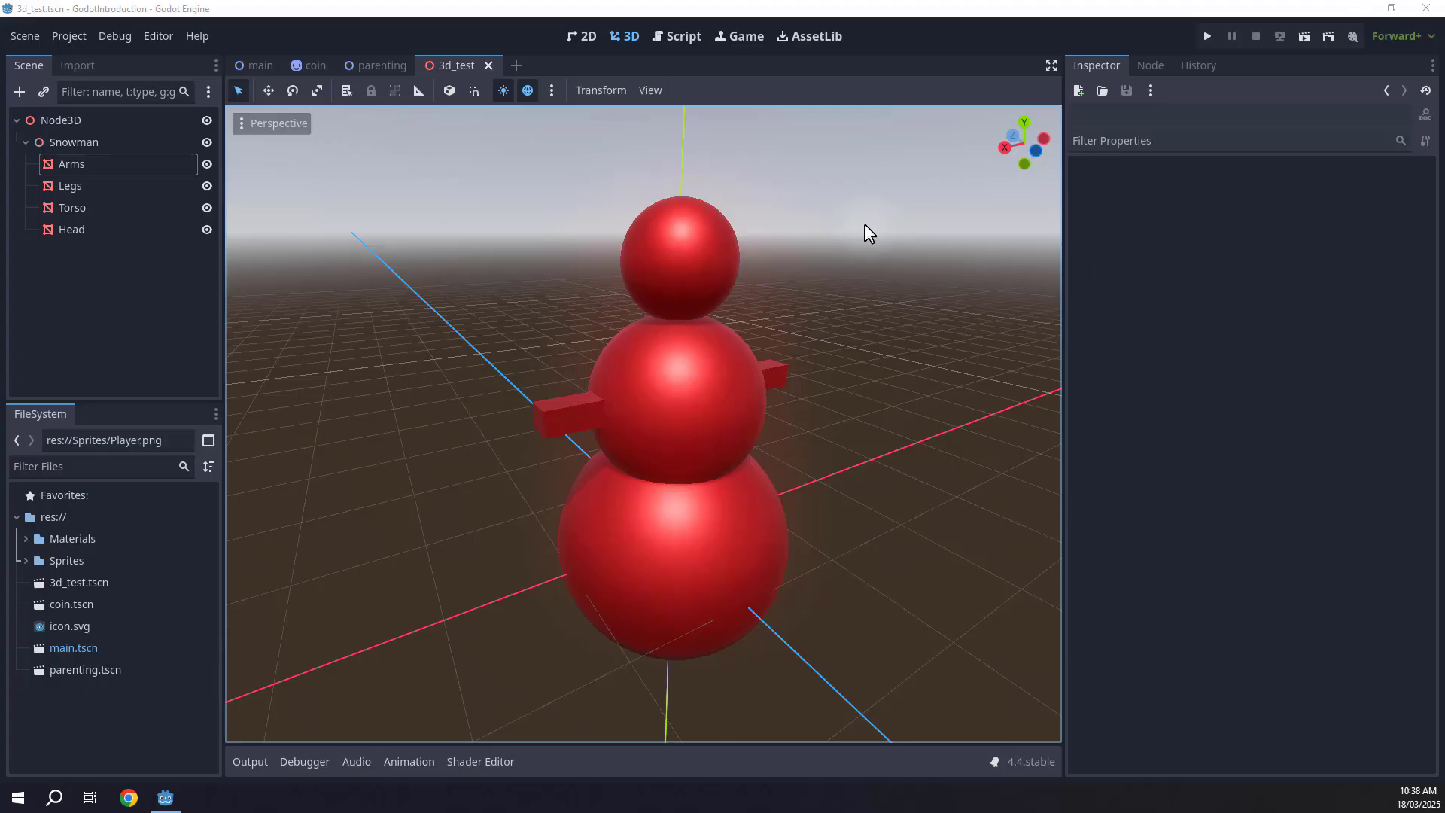
# Add a MeshInstance3D node as a child of Node3D.
pyautogui.click(25, 142)
pyautogui.click(19, 91)
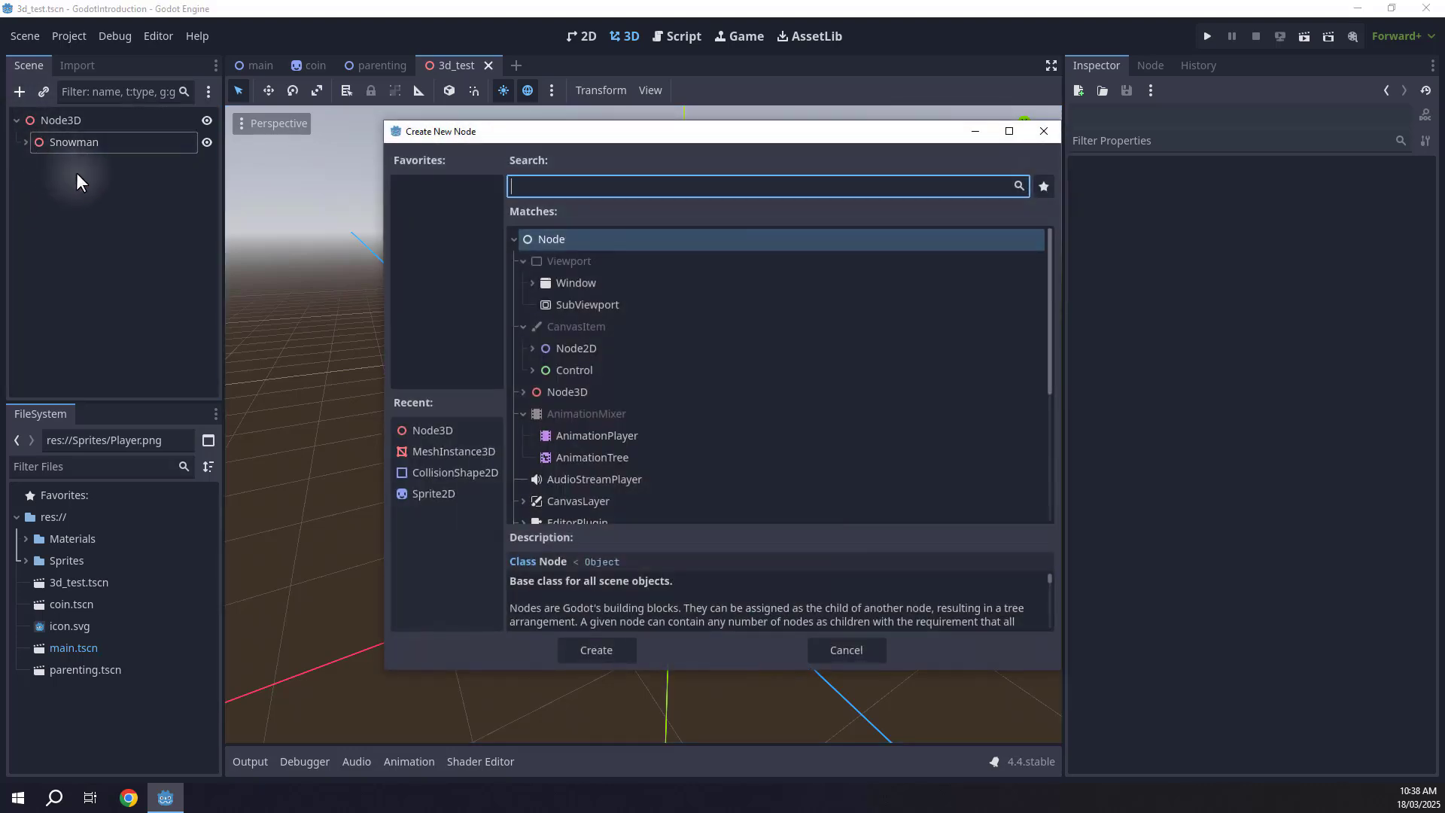
pyautogui.write('meshin')
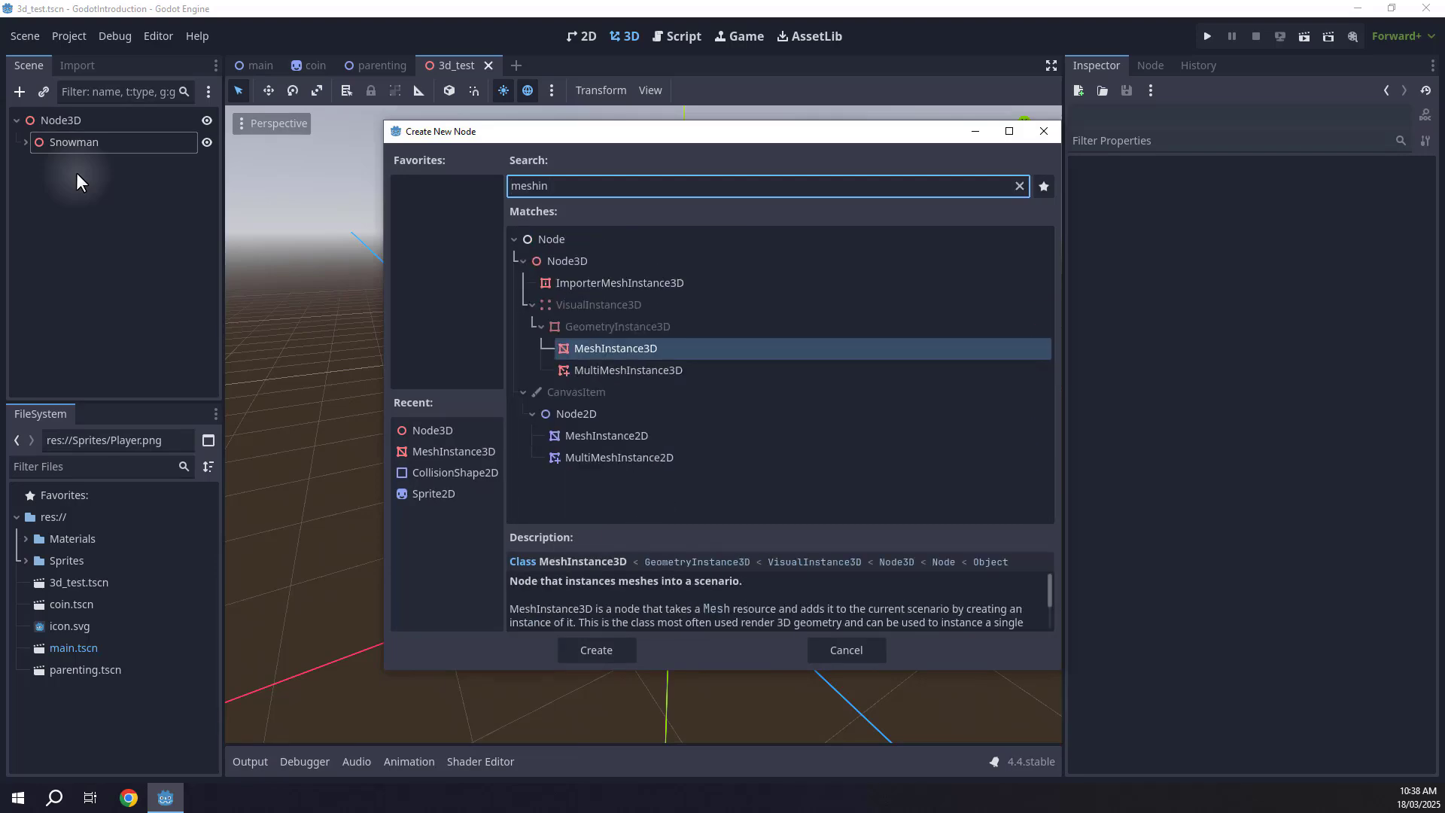
pyautogui.press('Return')
# Rename the new node MaterialSphere.
pyautogui.doubleClick(110, 164)
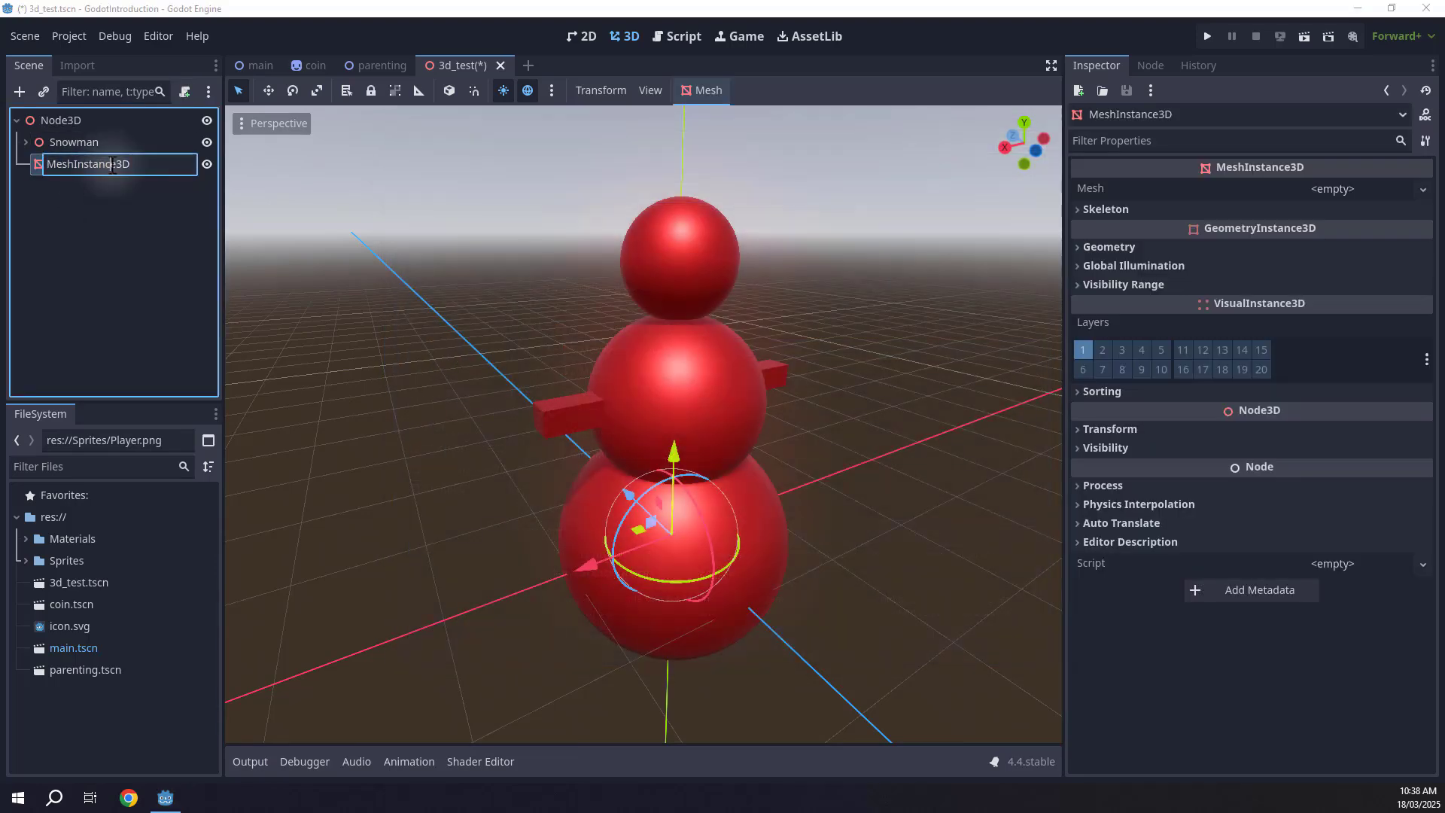
pyautogui.write('MaterialSphere')
pyautogui.press('Return')
# Move MaterialSphere away from the snowman along one axis.
pyautogui.moveTo(595, 444); pyautogui.dragTo(623, 452, button='middle')
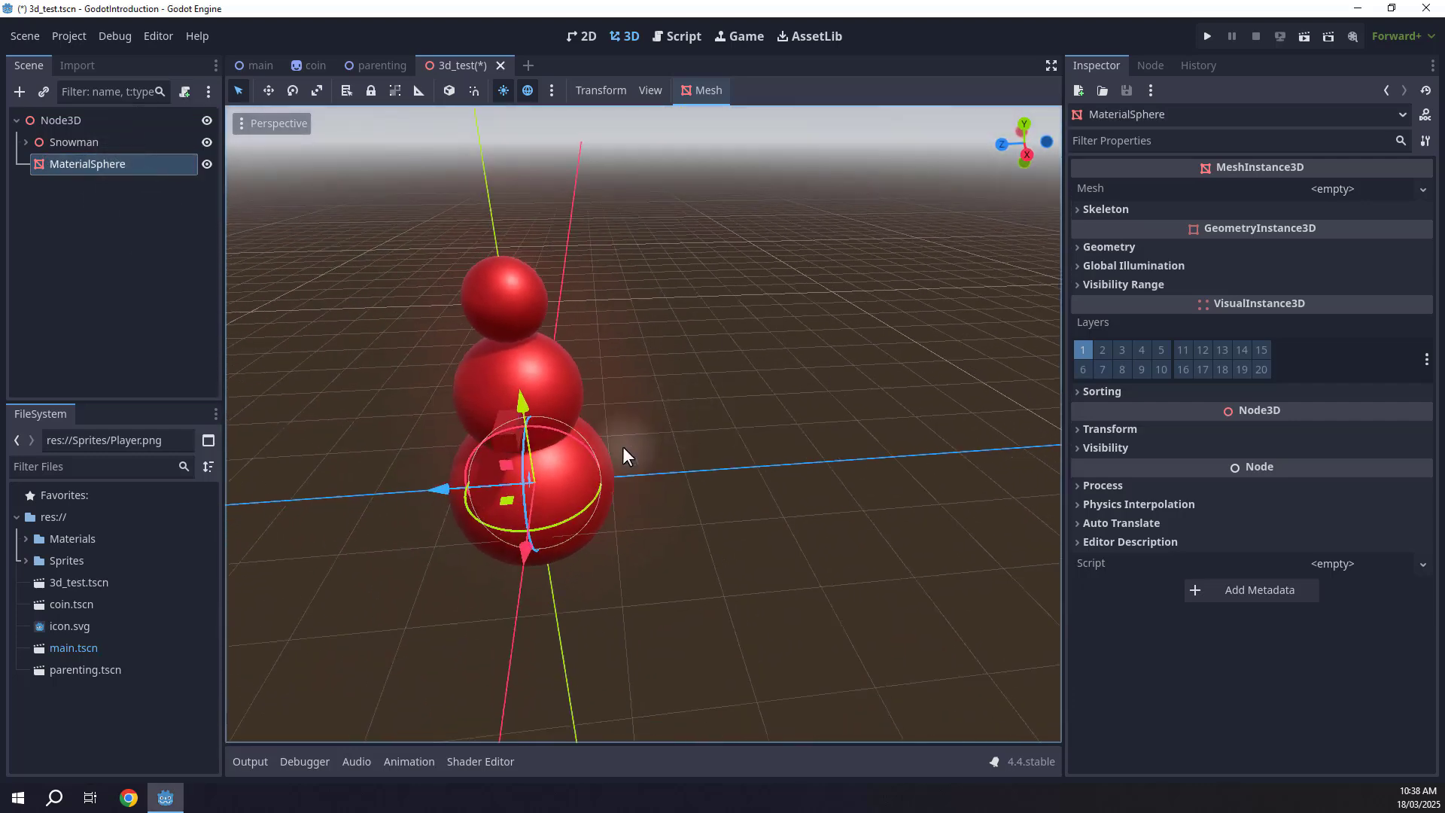
pyautogui.moveTo(445, 486); pyautogui.dragTo(891, 454)
pyautogui.moveTo(891, 454); pyautogui.dragTo(1114, 454, button='right')
pyautogui.moveTo(715, 398); pyautogui.dragTo(635, 363, button='right')
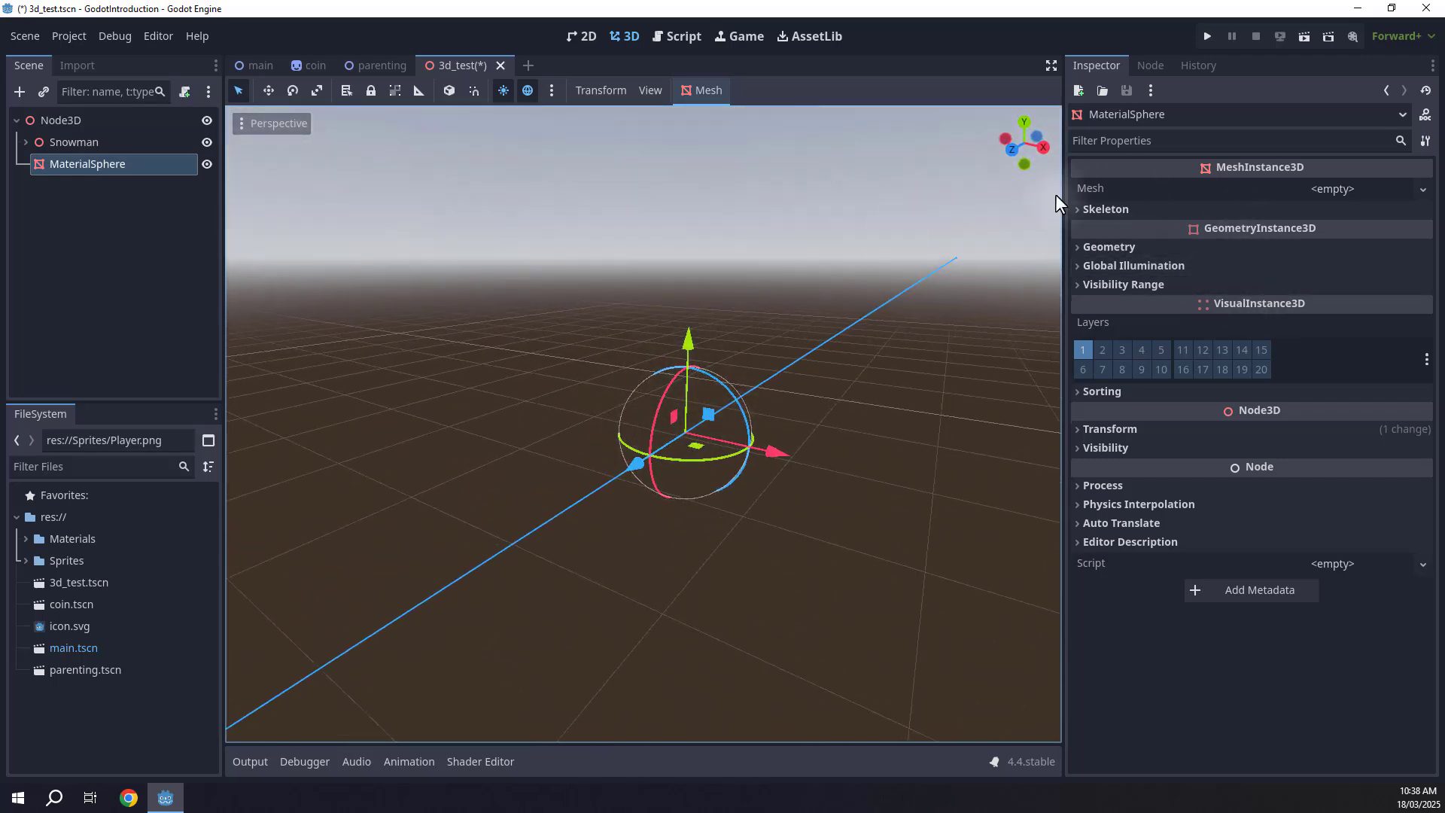
# Give MaterialSphere a new SphereMesh.
pyautogui.click(1421, 190)
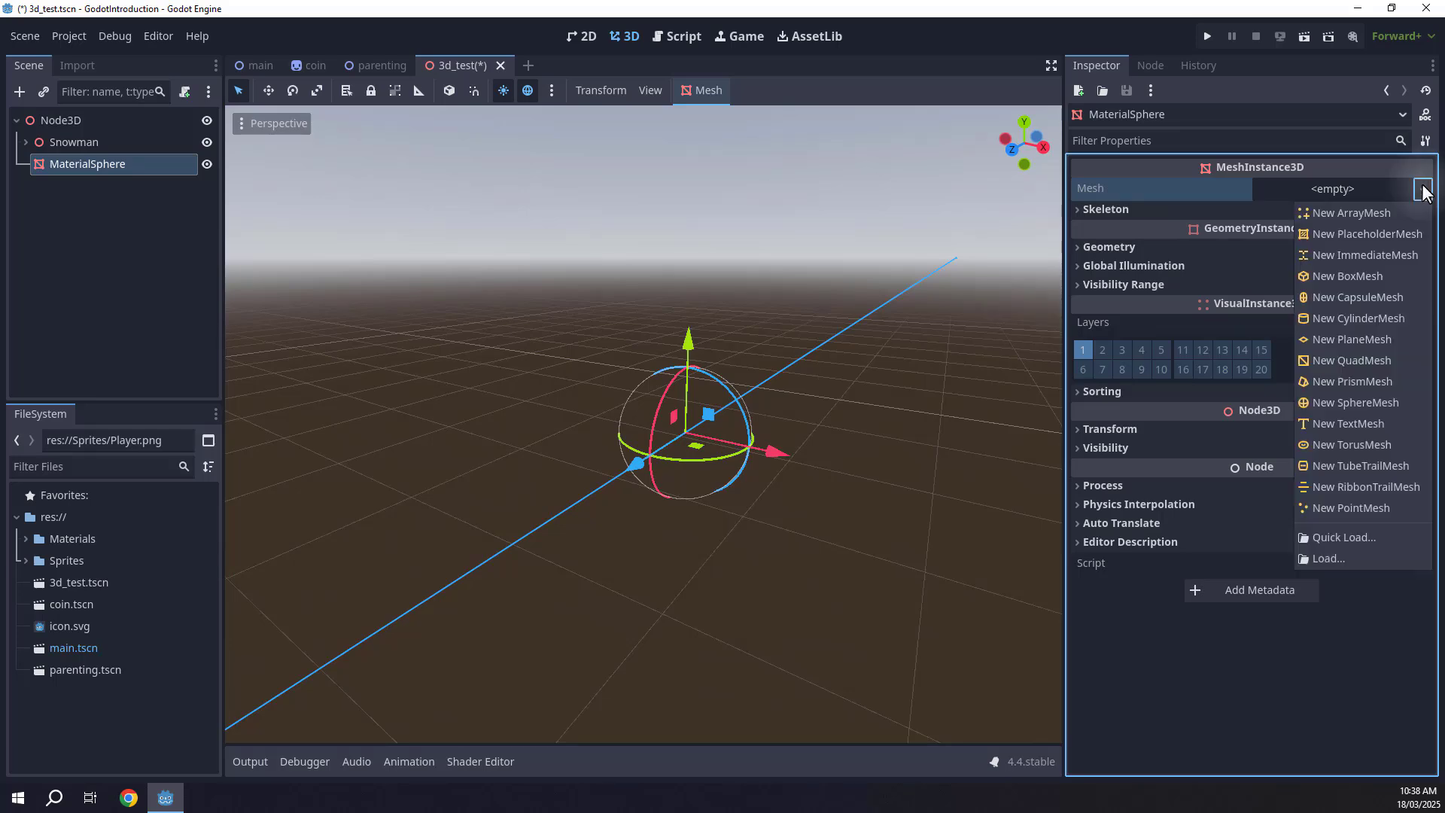
pyautogui.click(1335, 405)
pyautogui.press('w')
pyautogui.press('a')
pyautogui.moveTo(771, 379); pyautogui.dragTo(722, 400, button='right')
pyautogui.press('s')
pyautogui.press('d')
pyautogui.press('a')
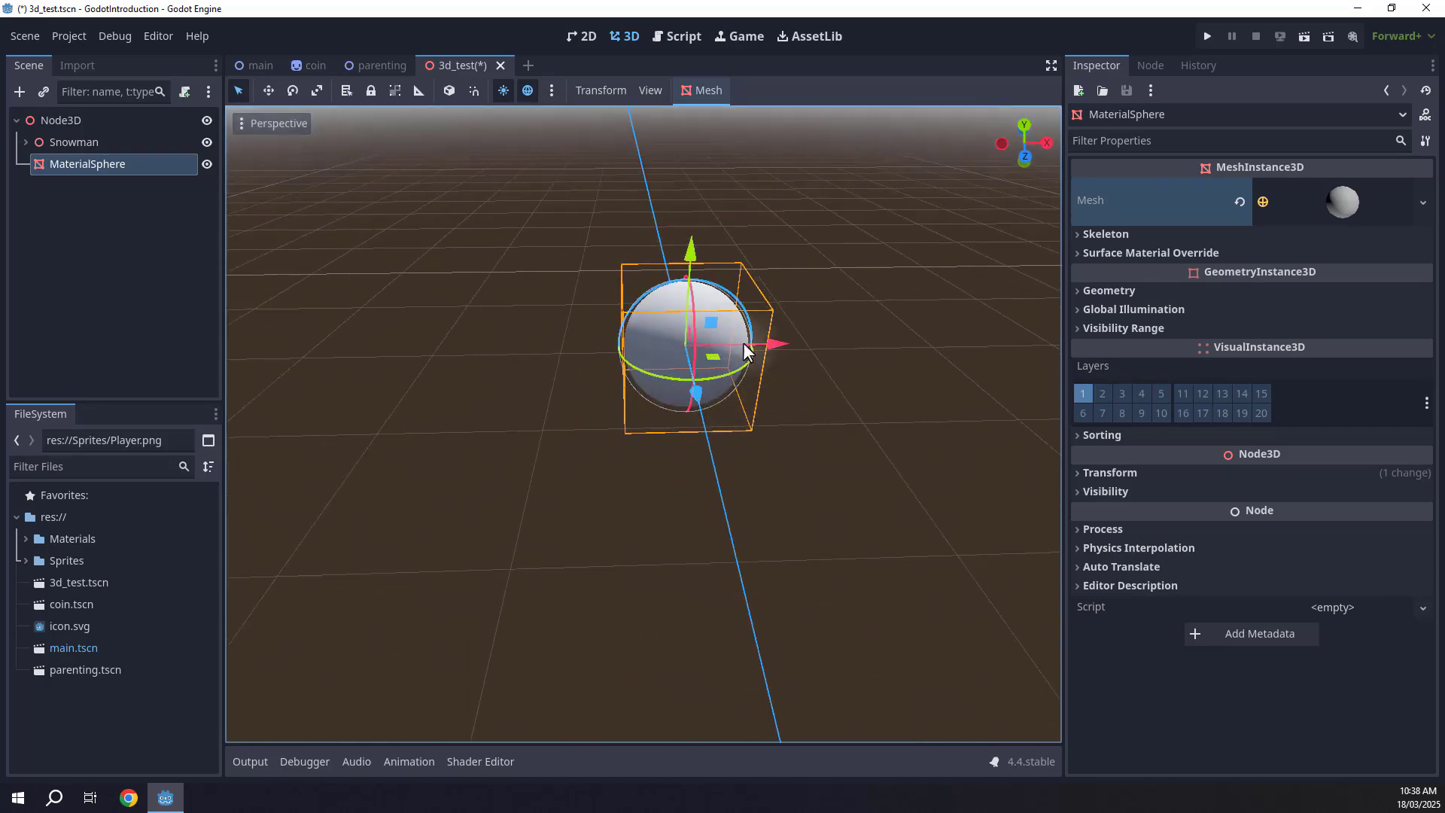
# Duplicate the sphere twice and spread the copies apart in a row.
pyautogui.moveTo(769, 344); pyautogui.dragTo(1016, 338)
pyautogui.hotkey('ctrl', 'd')
pyautogui.hotkey('ctrl', 'd')
pyautogui.press('d')
pyautogui.press('s')
pyautogui.moveTo(855, 349); pyautogui.dragTo(715, 400, button='right')
pyautogui.click(623, 344)
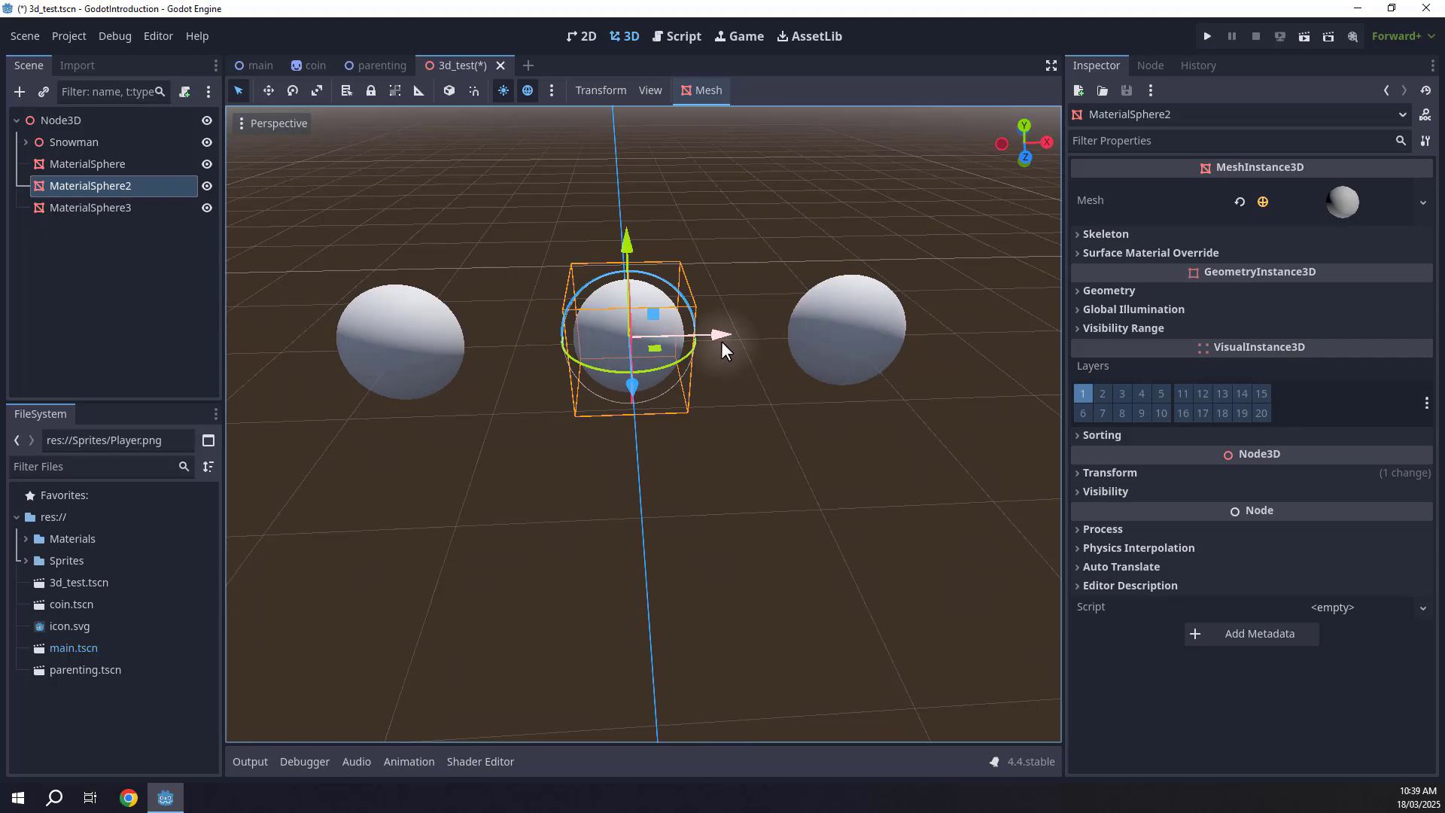
pyautogui.moveTo(721, 341); pyautogui.dragTo(776, 340)
# Duplicate a sphere once more and move the copy to the other side.
pyautogui.hotkey('ctrl', 'd')
pyautogui.click(787, 369)
pyautogui.moveTo(787, 371); pyautogui.dragTo(576, 385, button='right')
pyautogui.press('a')
pyautogui.press('w')
pyautogui.press('d')
pyautogui.press('s')
pyautogui.press('a')
pyautogui.press('w')
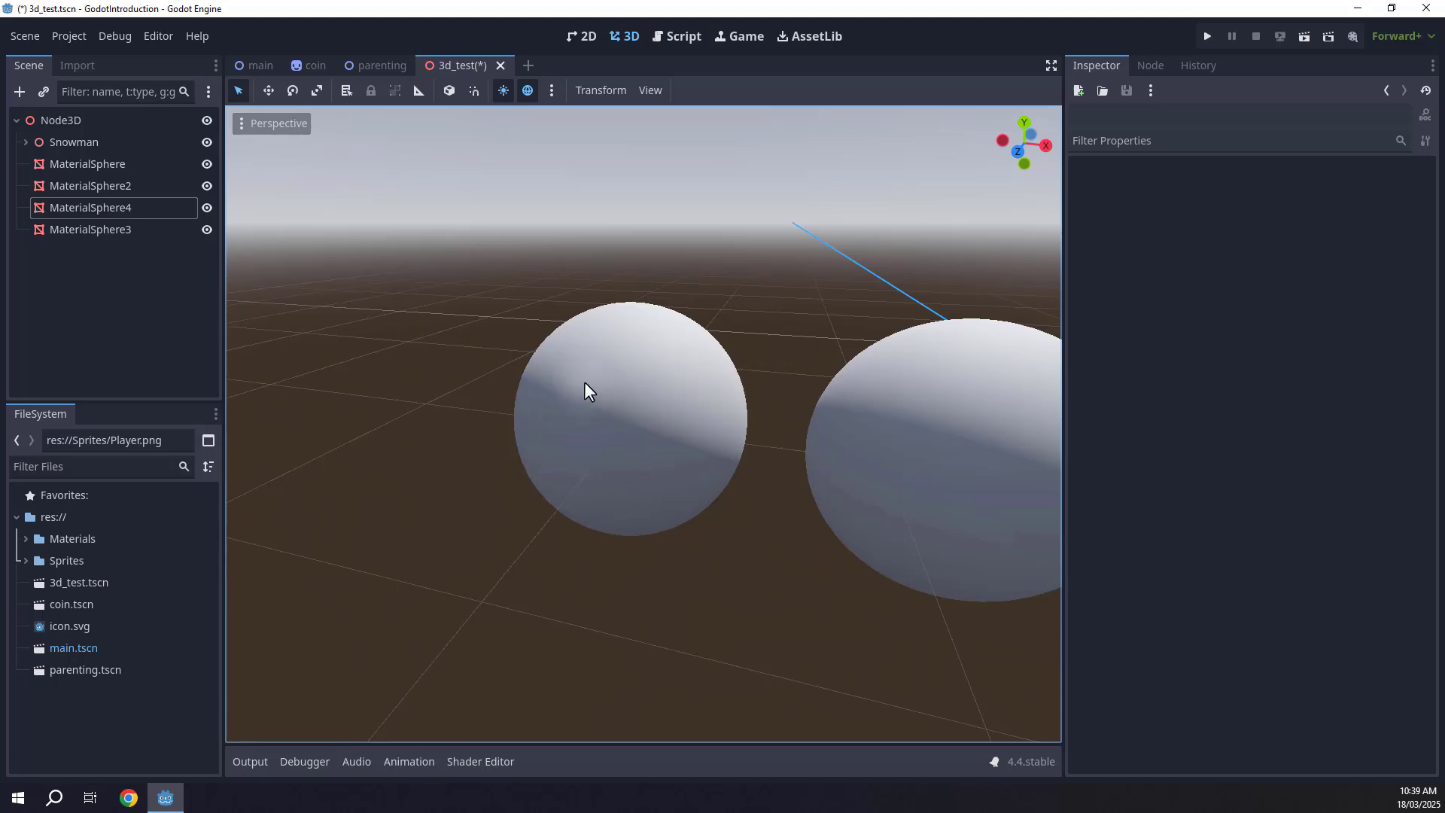
# Create a new StandardMaterial3D resource in the Materials folder and save it as purple.tres.
pyautogui.click(26, 539)
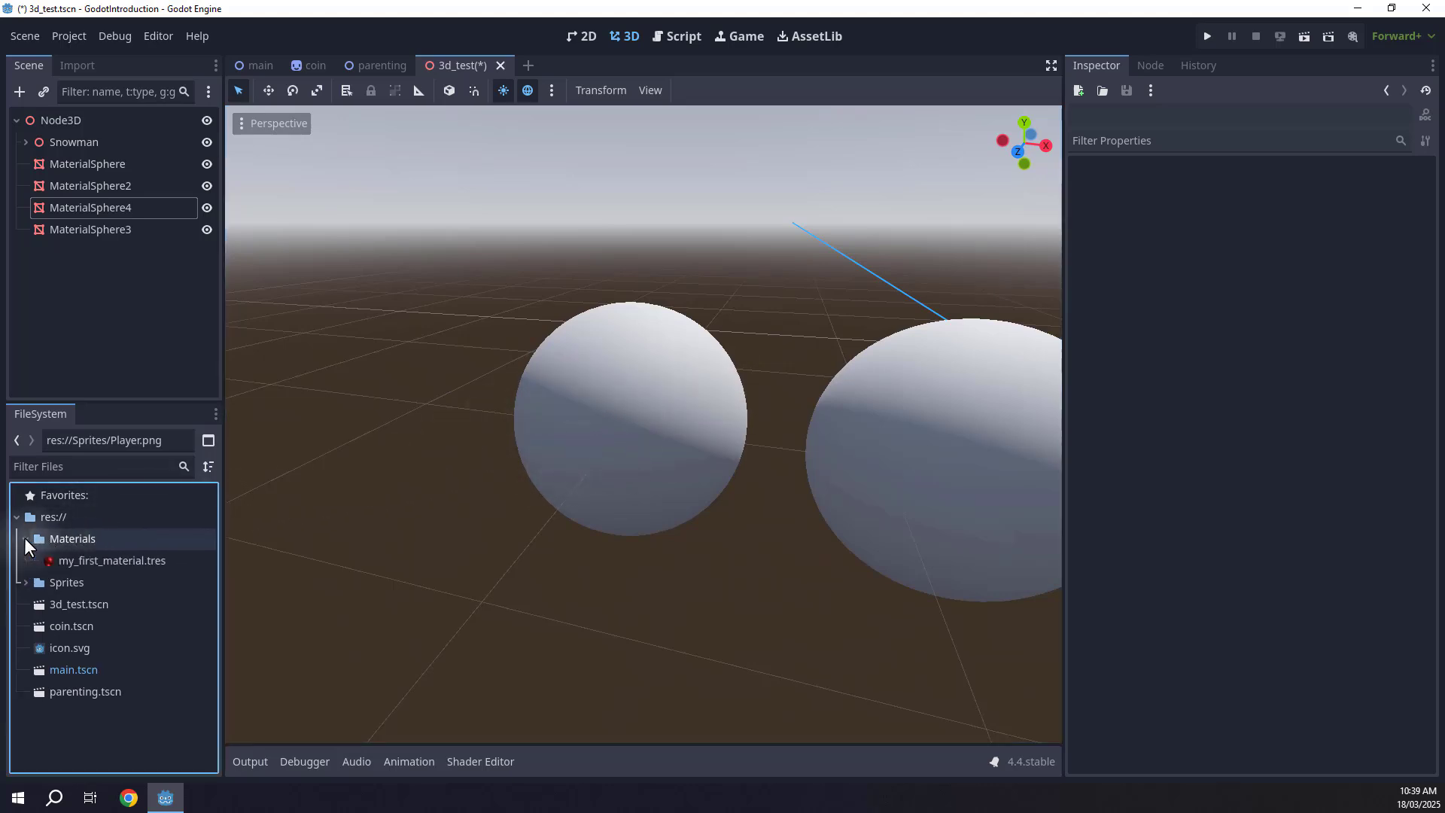
pyautogui.rightClick(61, 536)
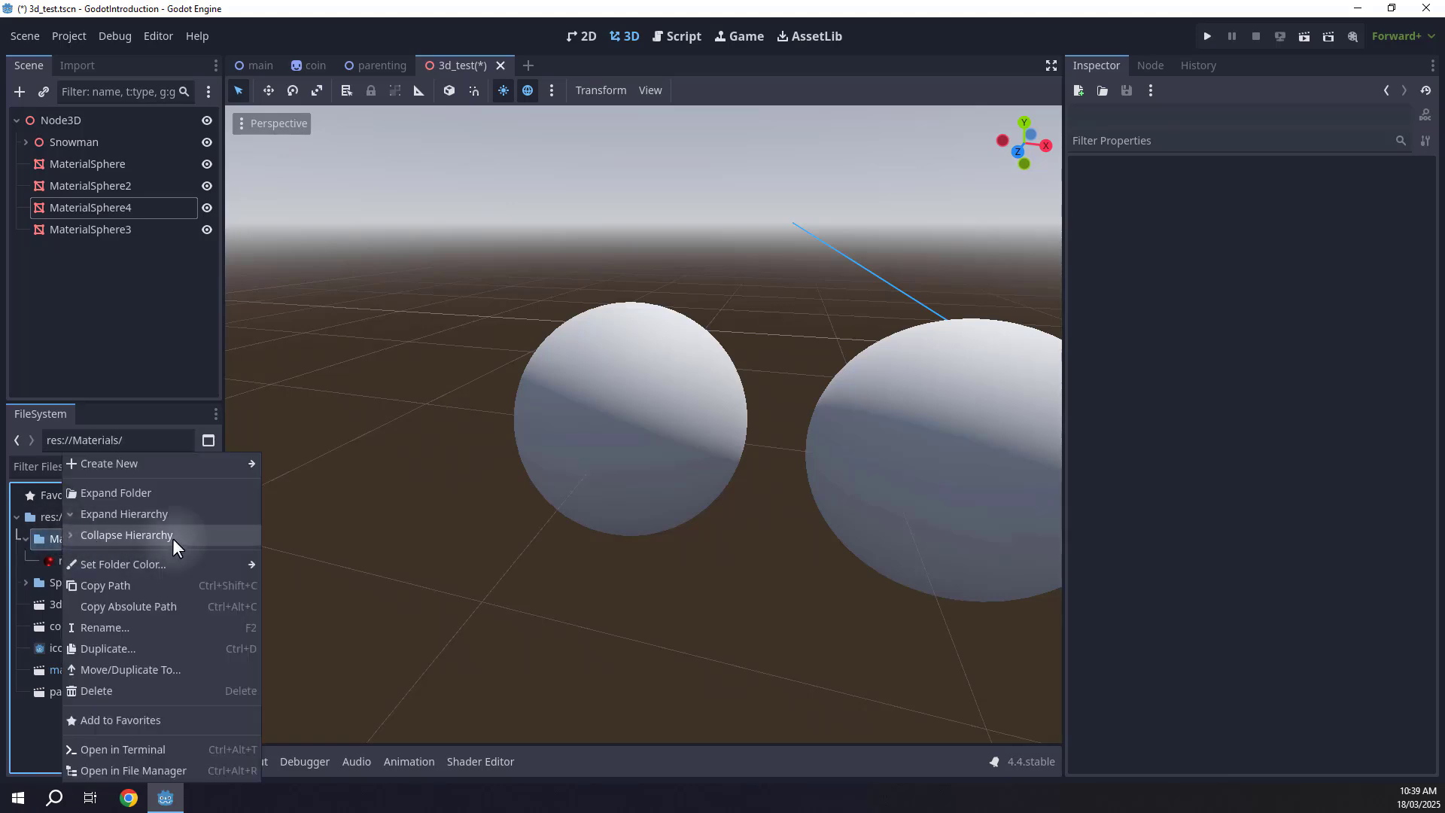
pyautogui.moveTo(206, 466)
pyautogui.click(296, 532)
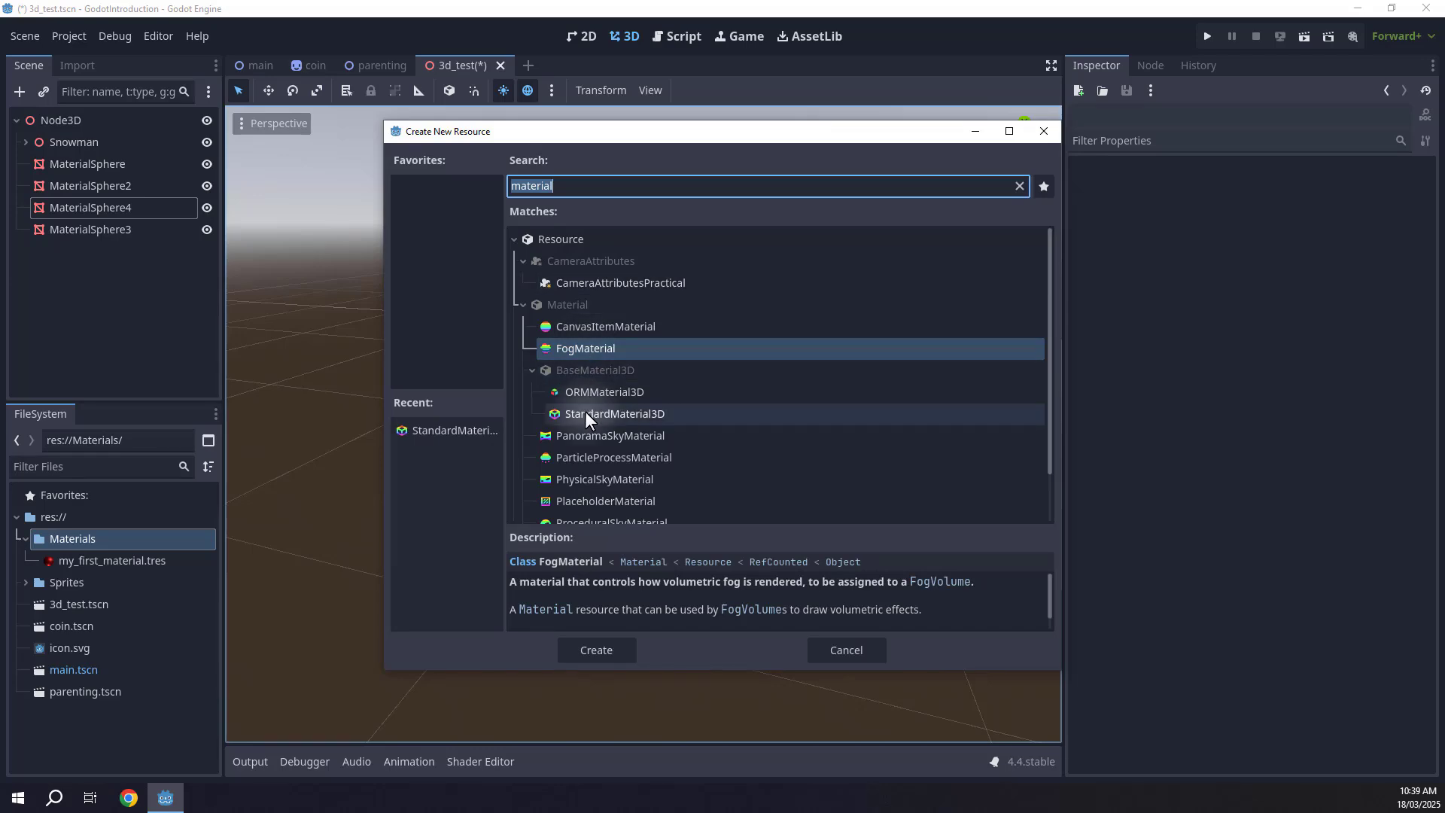
pyautogui.click(616, 413)
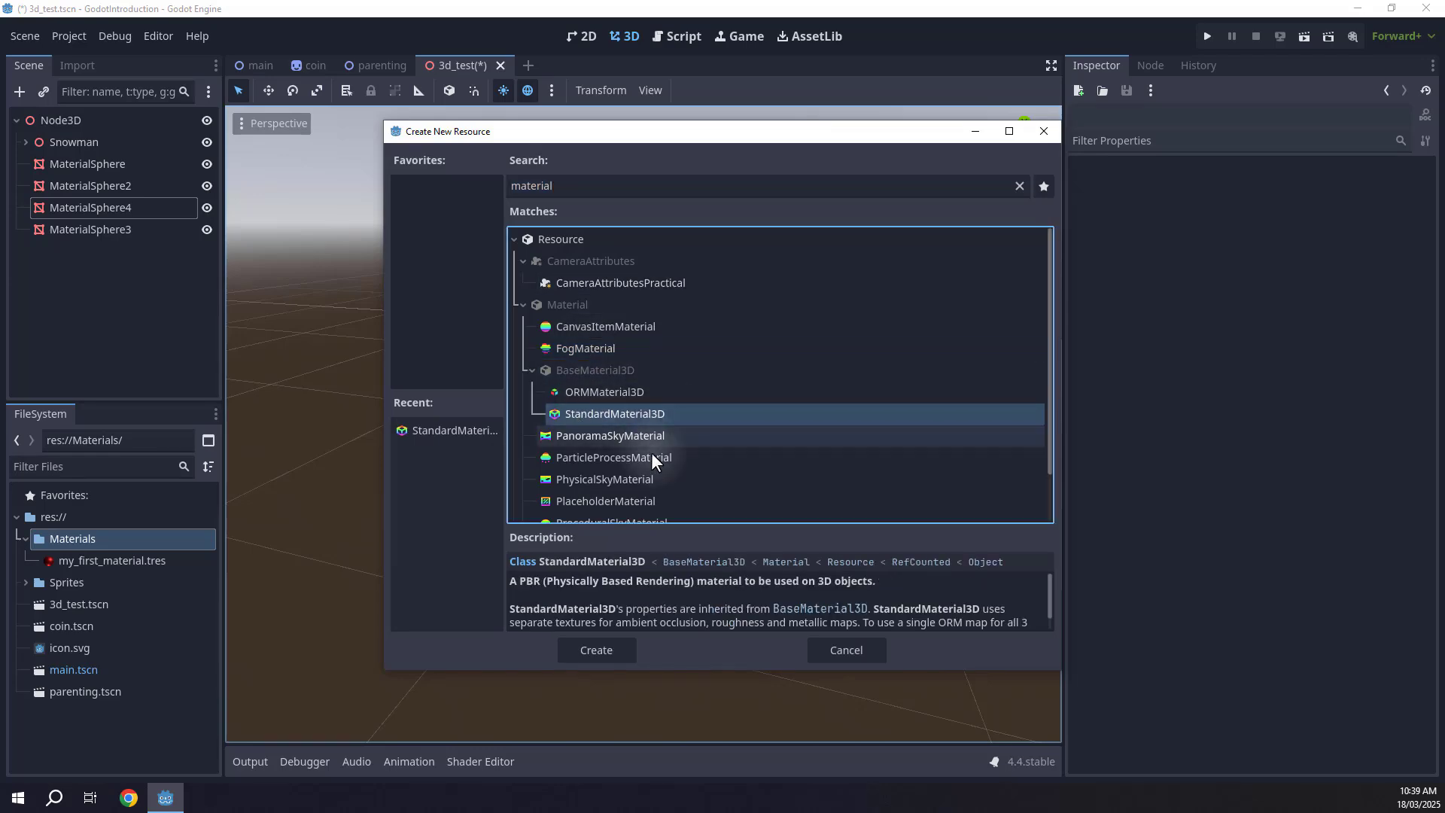
pyautogui.click(591, 650)
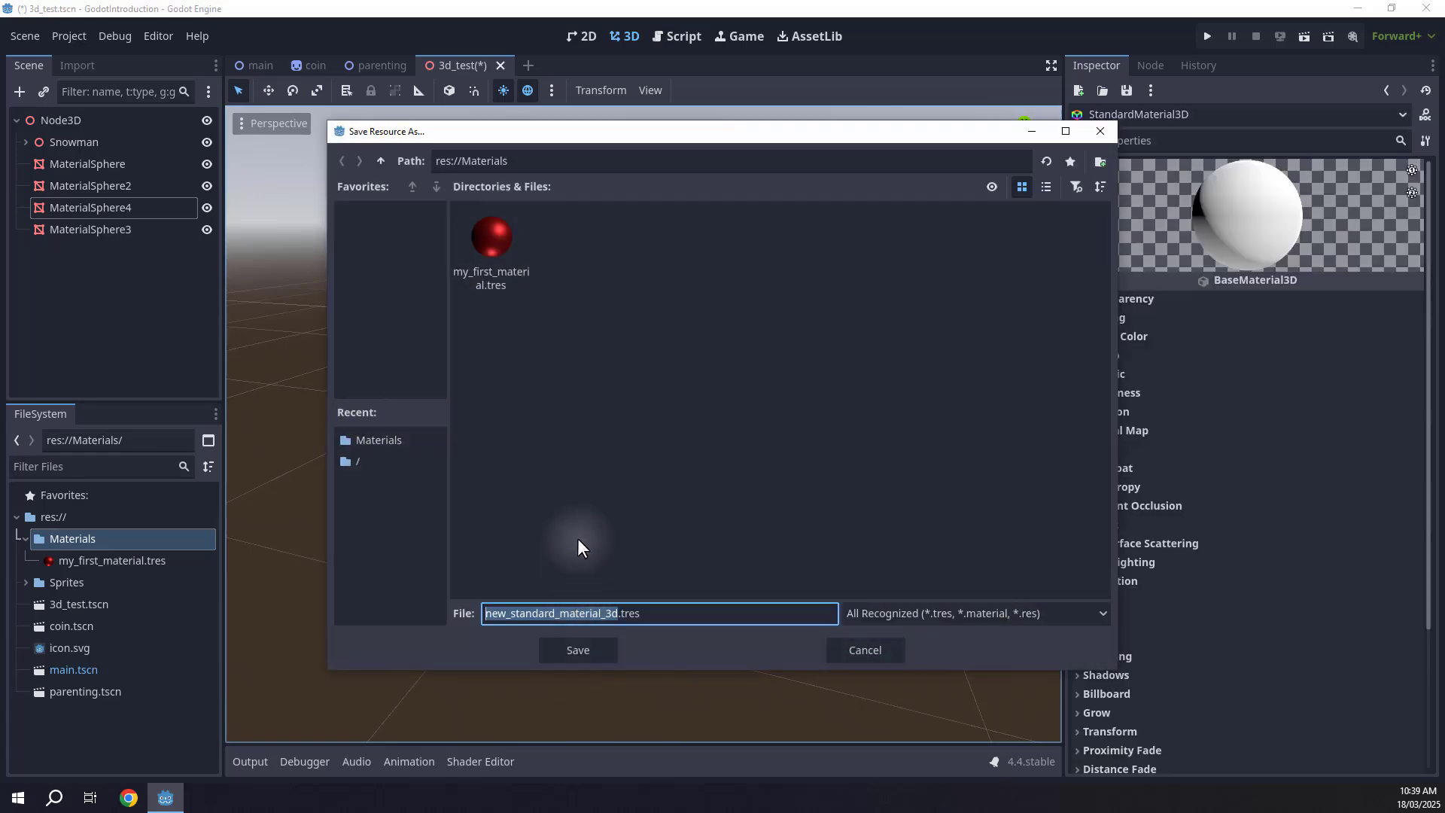
pyautogui.write('purple')
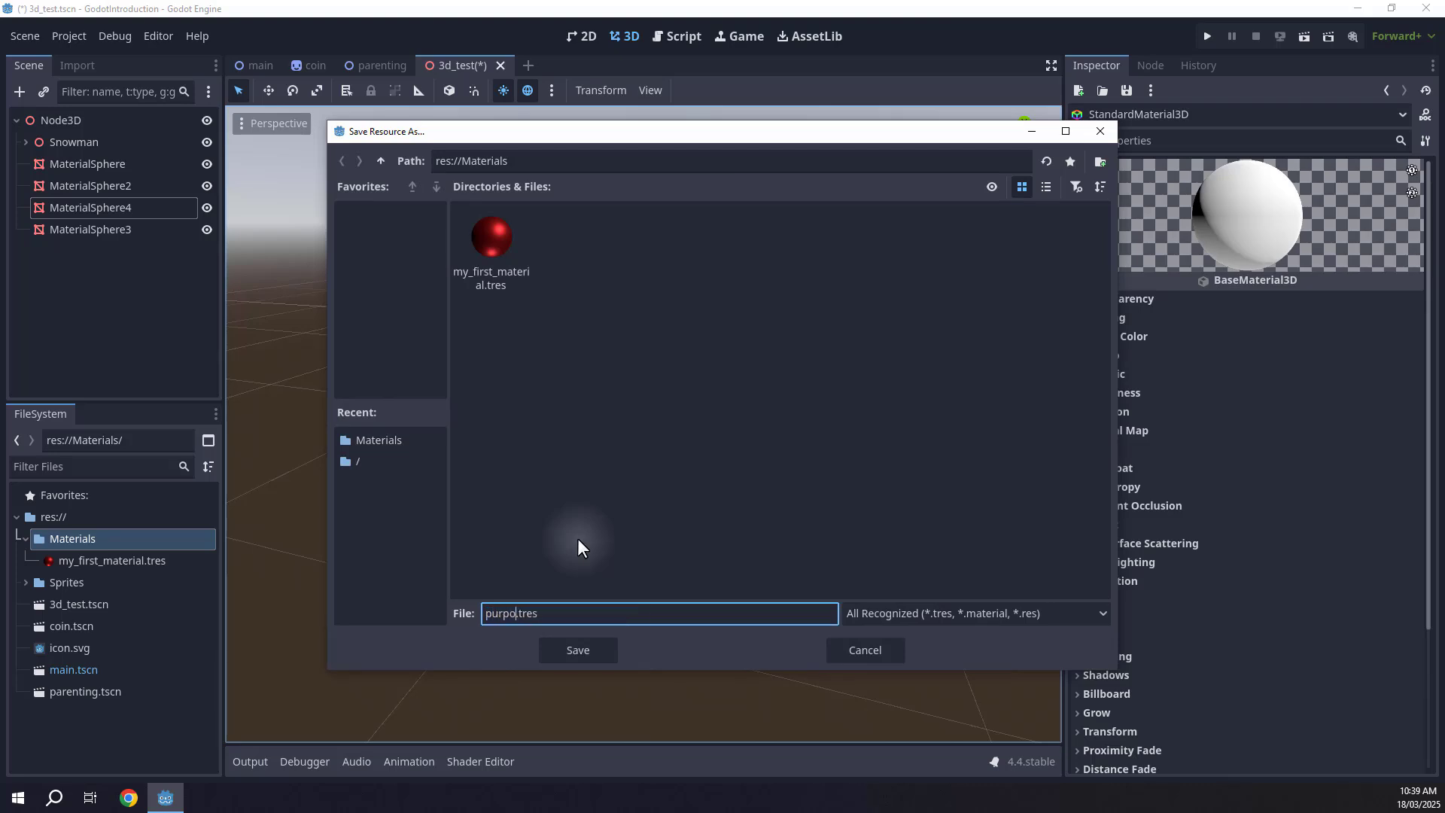
pyautogui.click(570, 649)
# Set purple.tres's Albedo color in HSV to hue 276 and saturation 91.
pyautogui.click(76, 581)
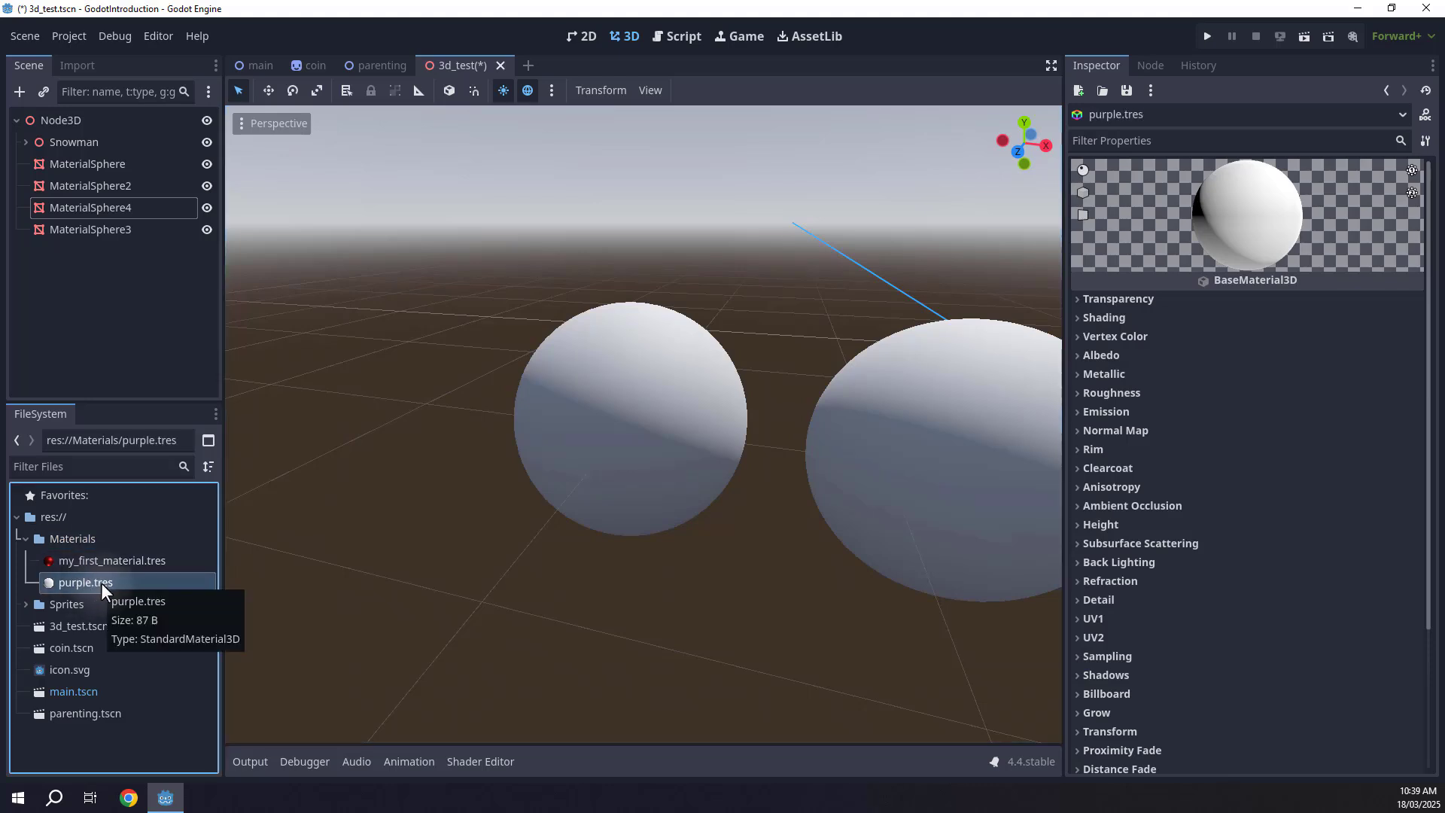
pyautogui.click(1090, 353)
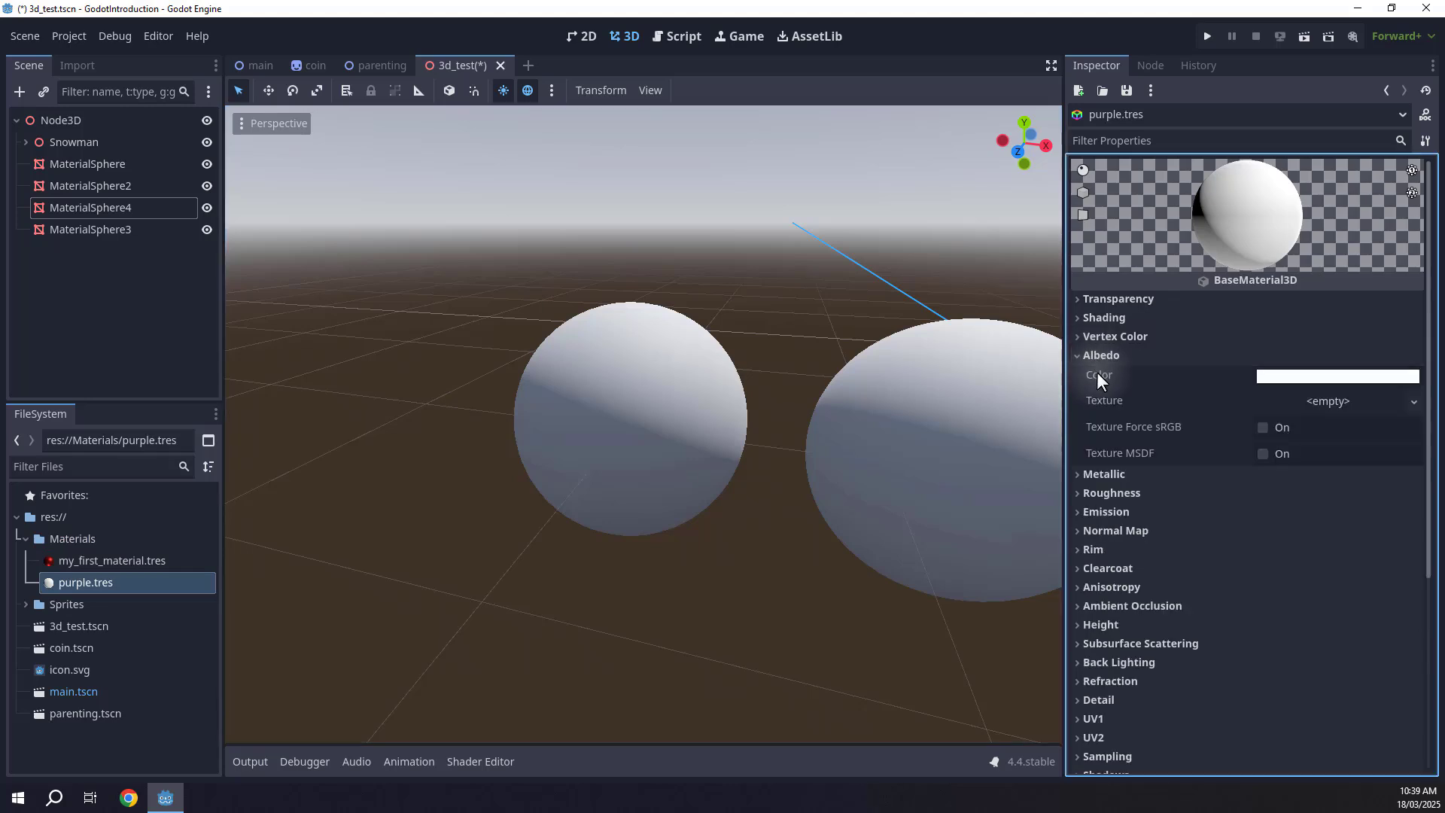
pyautogui.click(1269, 375)
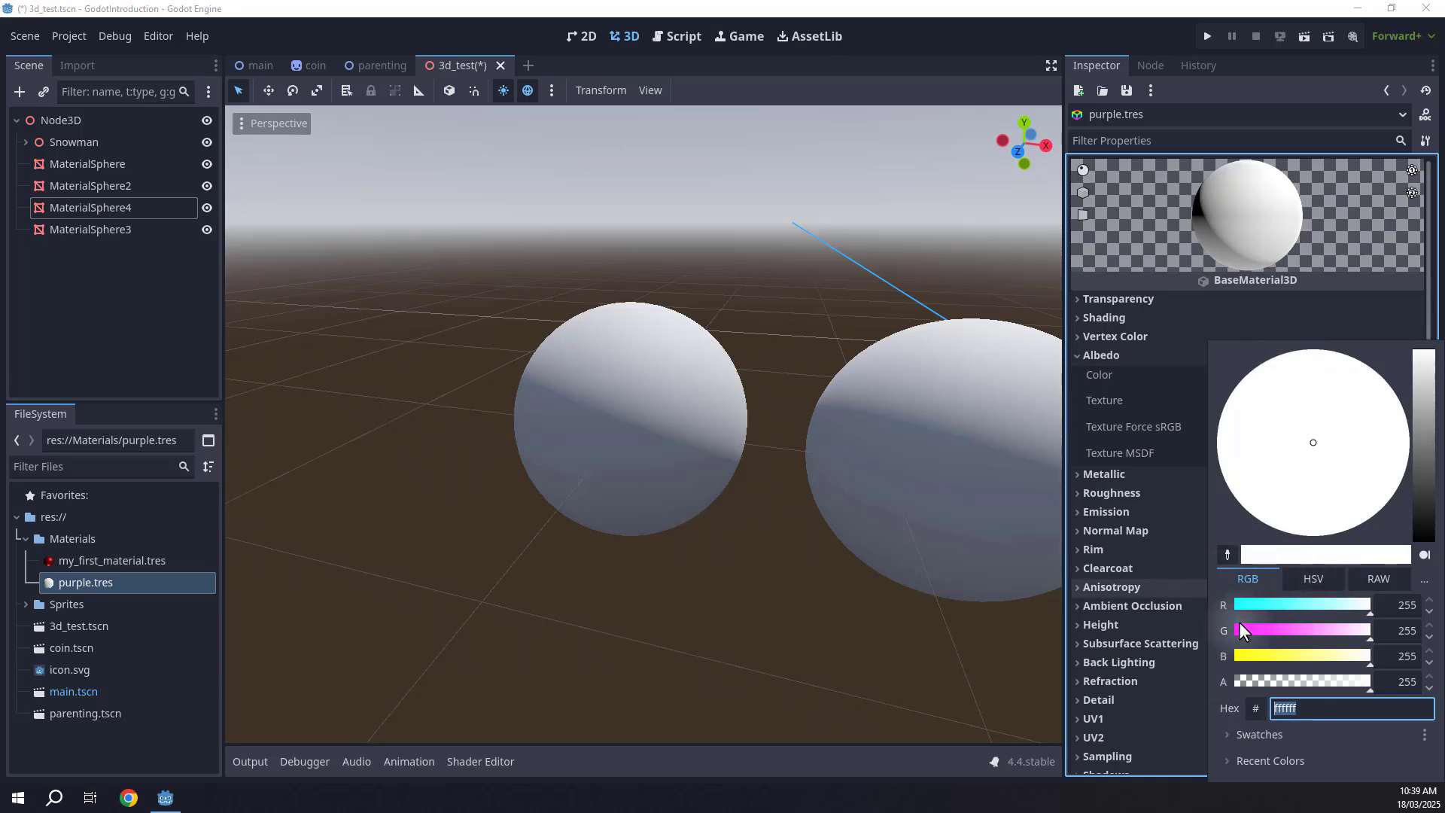
pyautogui.click(1306, 578)
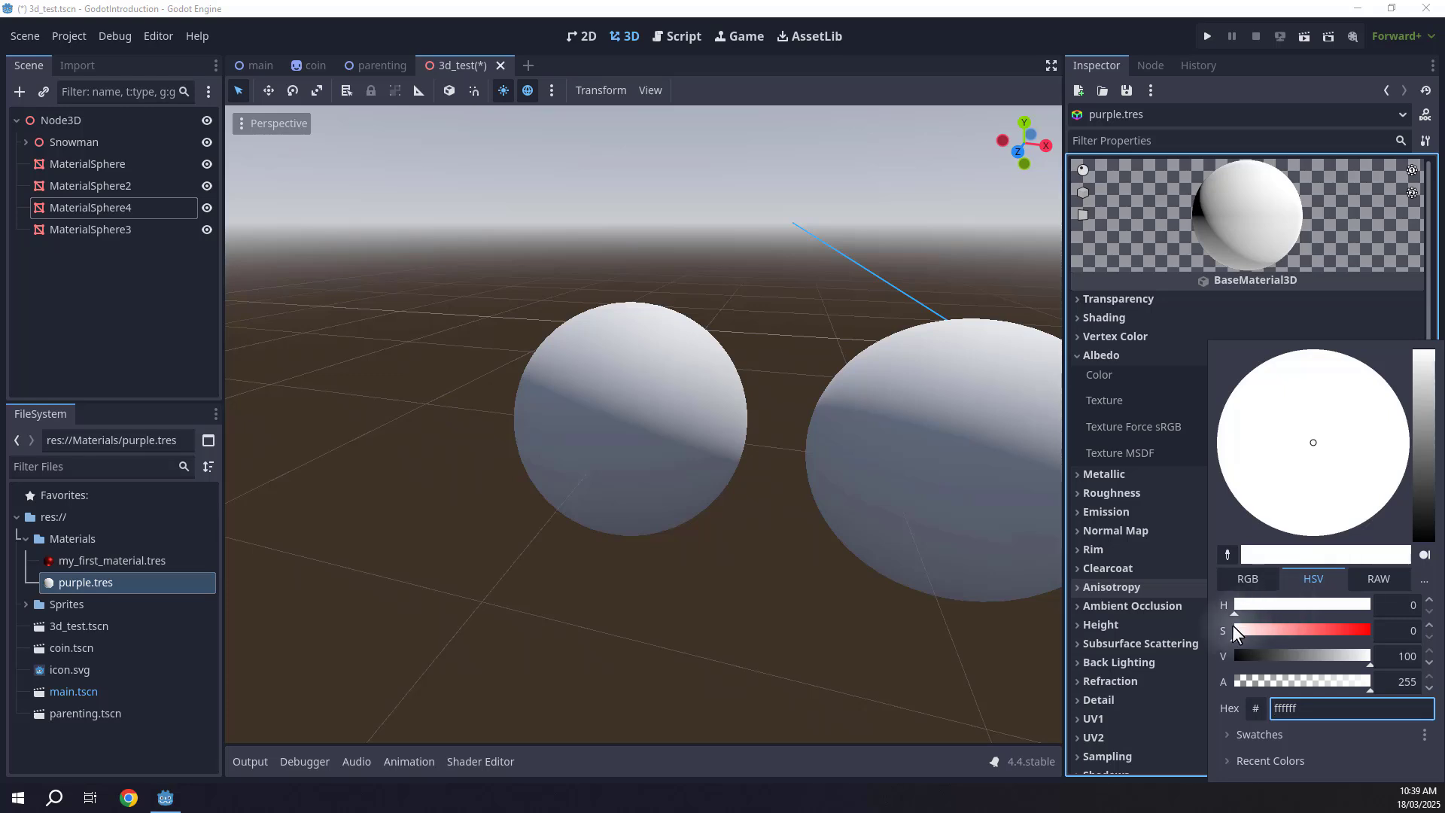
pyautogui.moveTo(1234, 630); pyautogui.dragTo(1380, 655)
pyautogui.moveTo(1234, 602); pyautogui.dragTo(1338, 604)
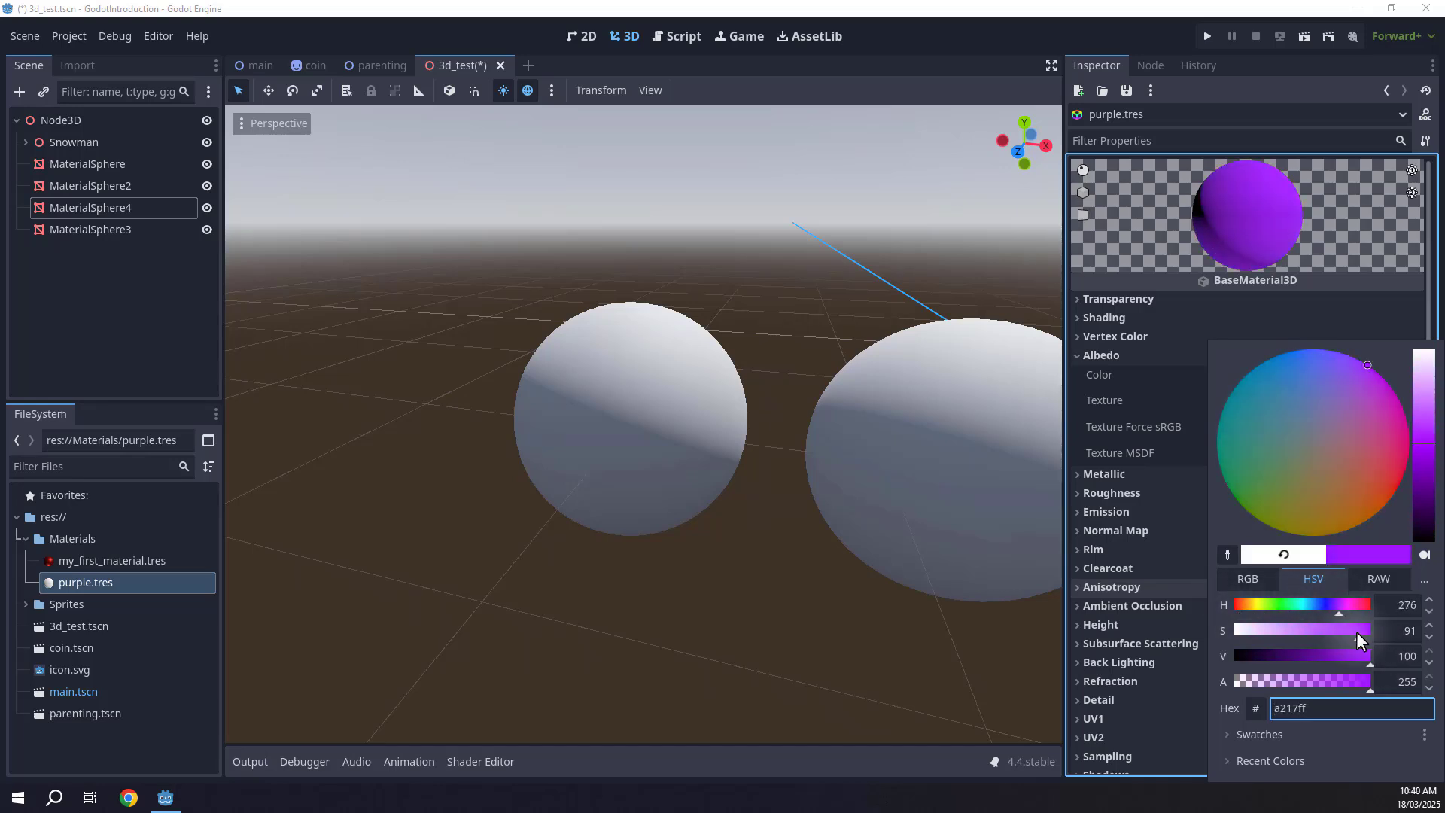
# Apply purple.tres to the first sphere in the viewport and save the scene.
pyautogui.click(1154, 282)
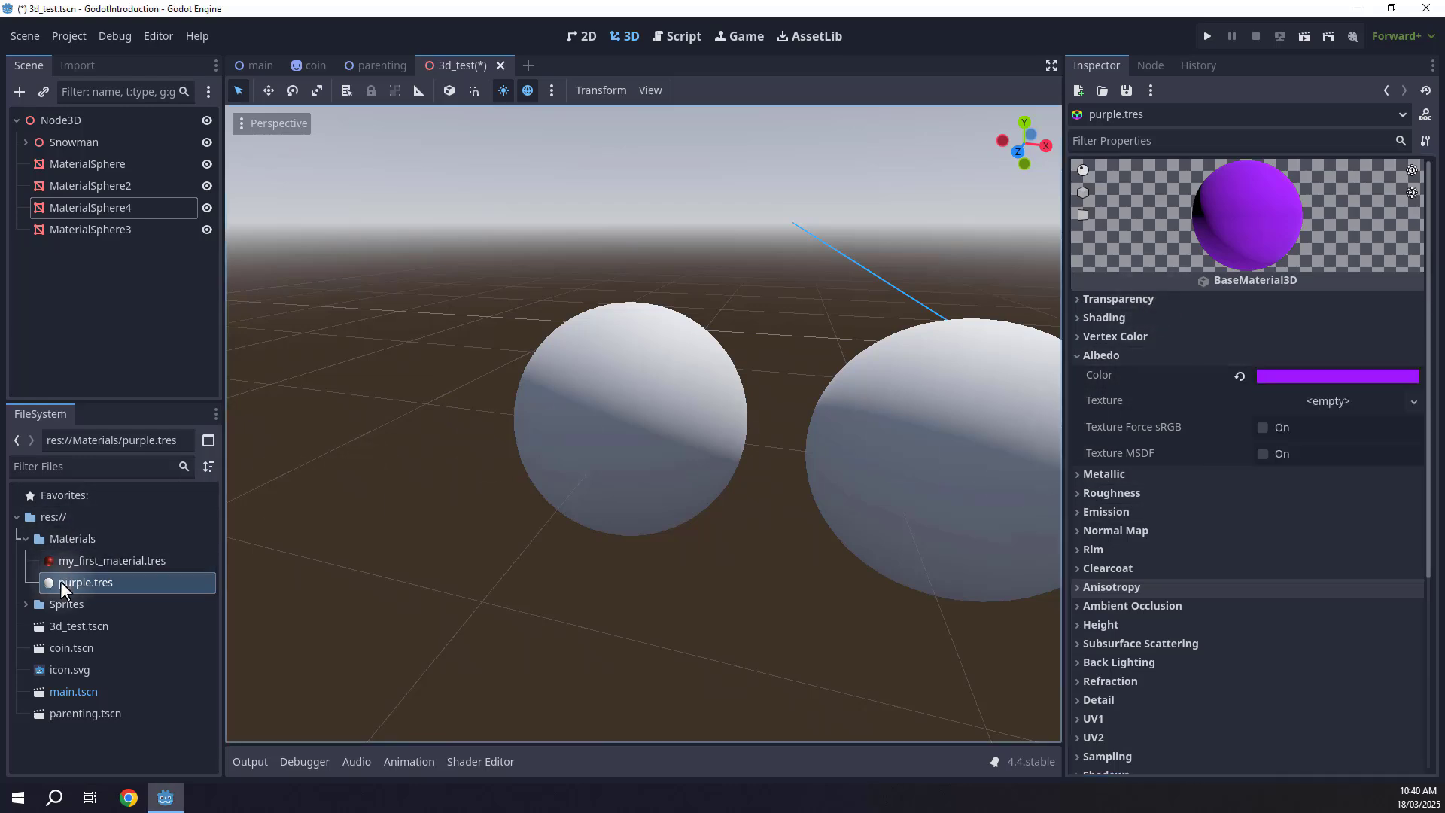
pyautogui.moveTo(61, 582); pyautogui.dragTo(587, 396)
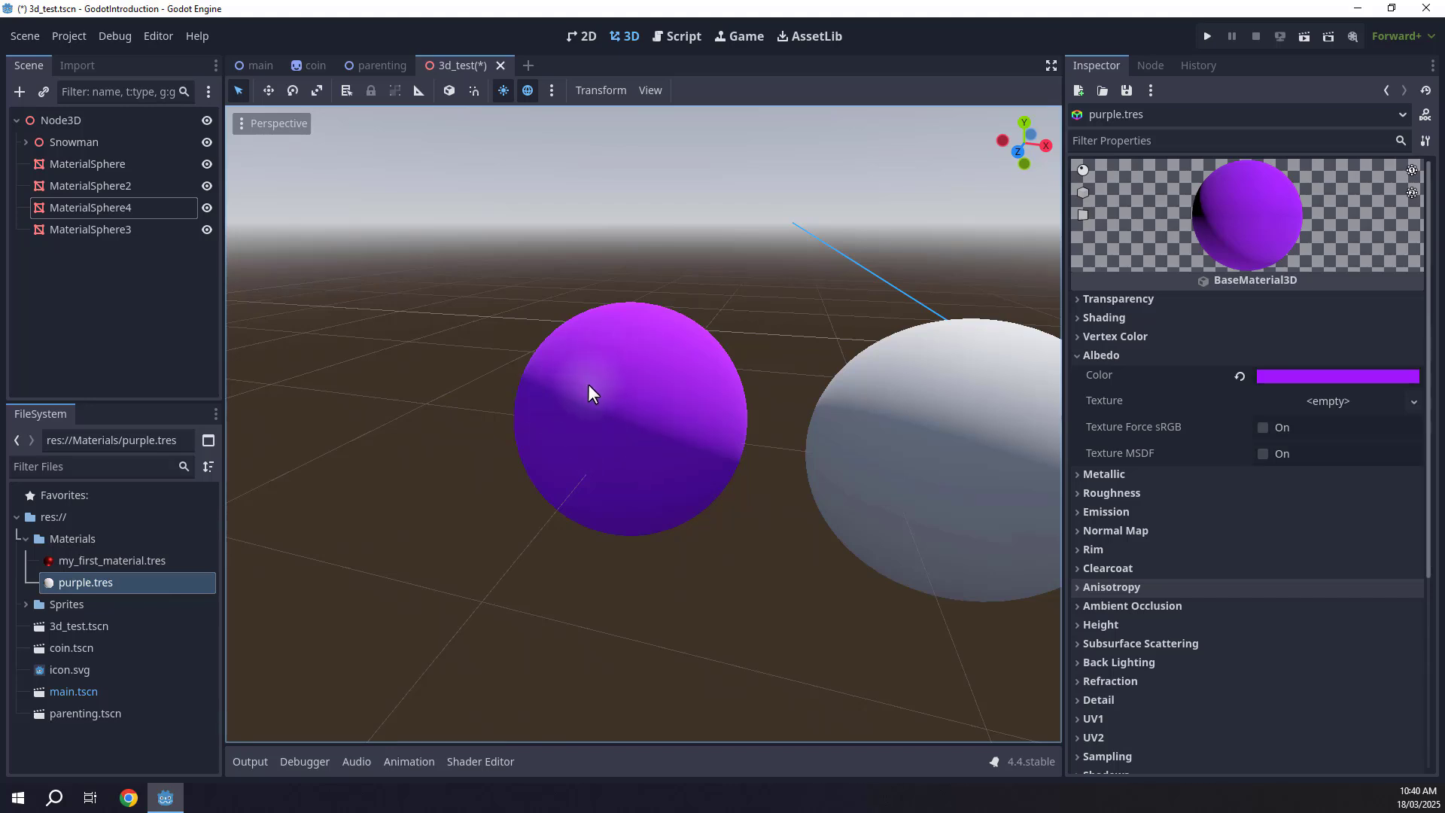
pyautogui.hotkey('ctrl', 's')
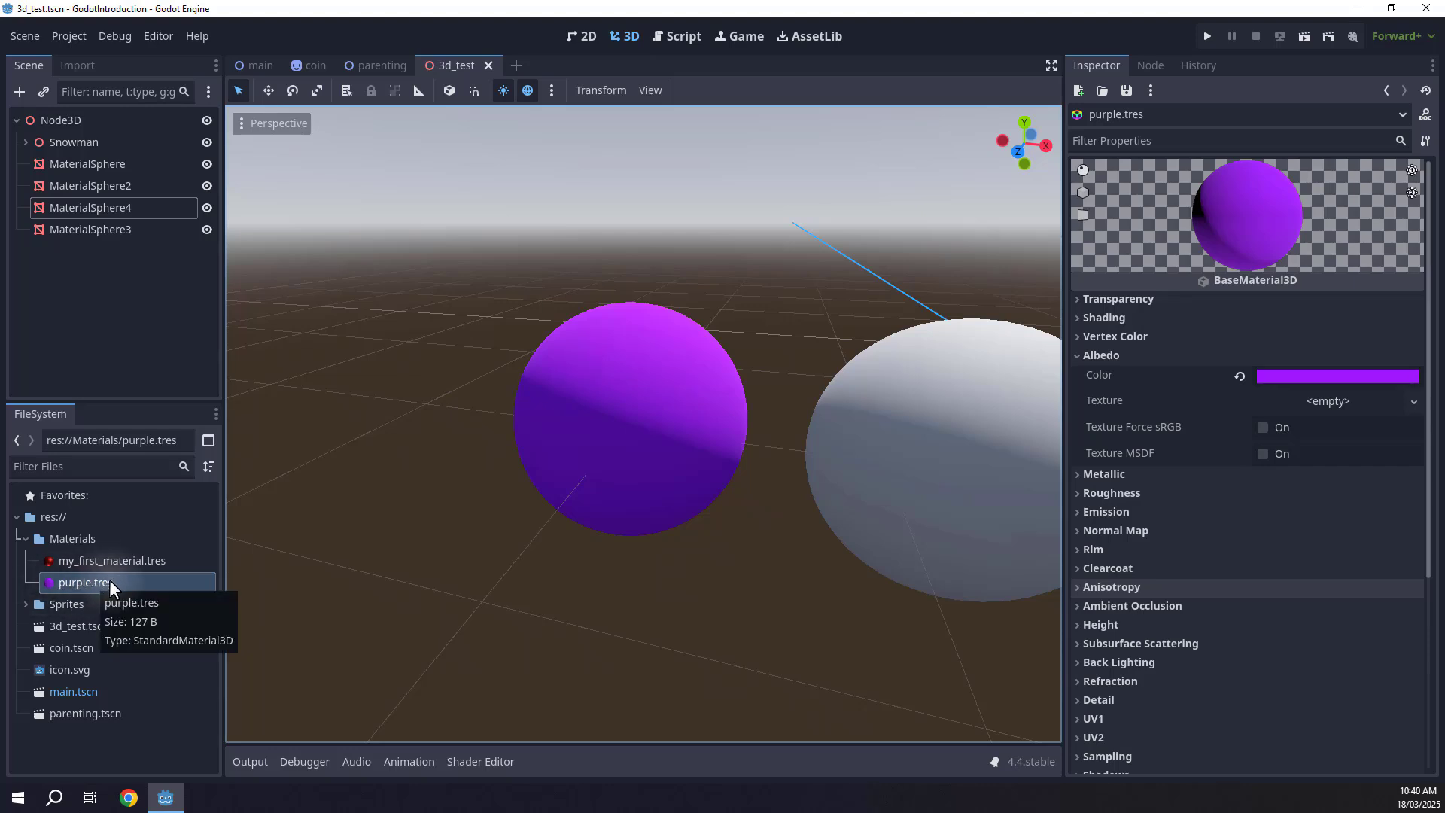
# Give the second sphere a new StandardMaterial3D surface material override and open its Albedo settings.
pyautogui.moveTo(589, 443); pyautogui.dragTo(689, 462, button='right')
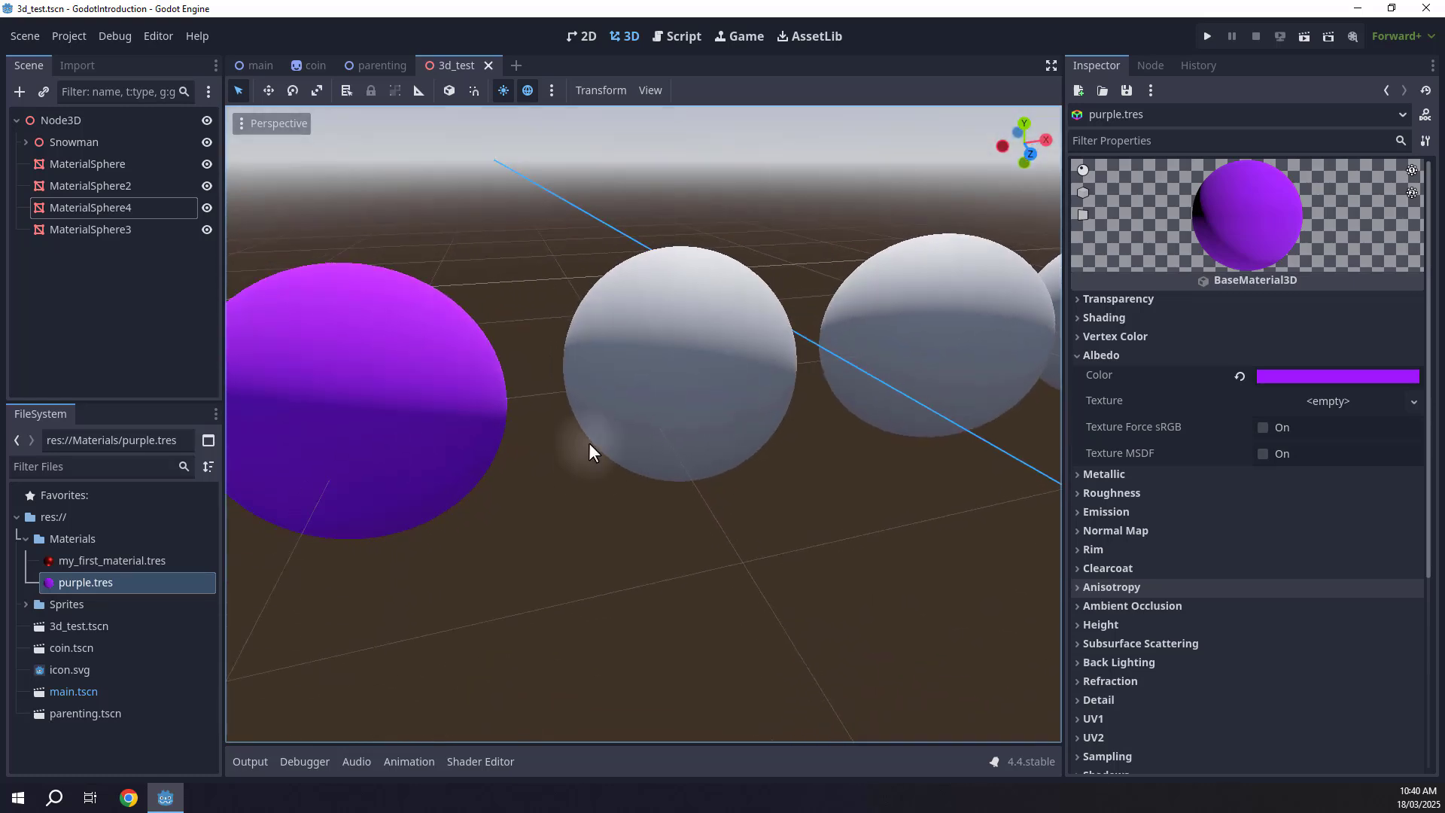
pyautogui.click(650, 321)
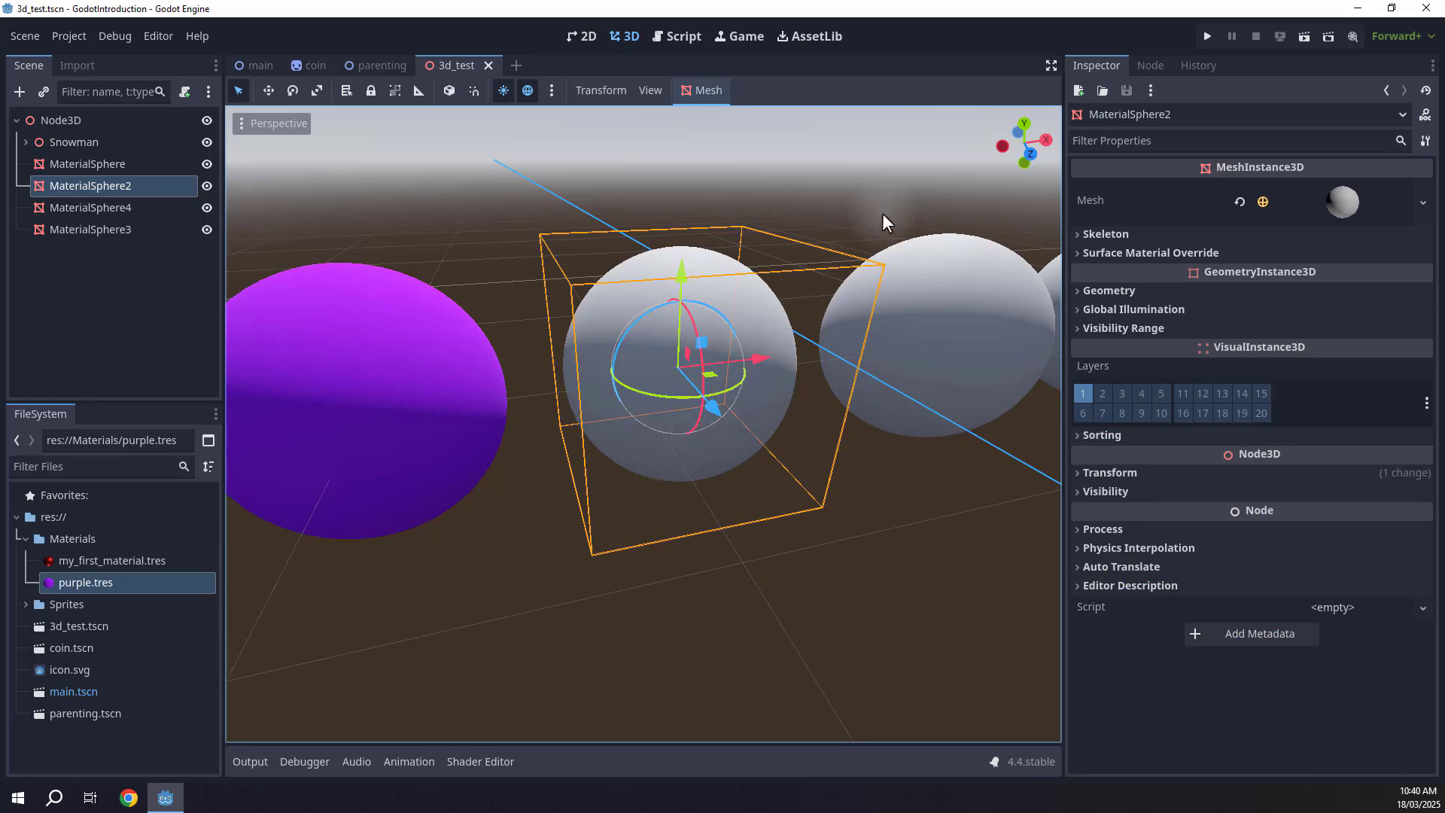
pyautogui.click(1117, 253)
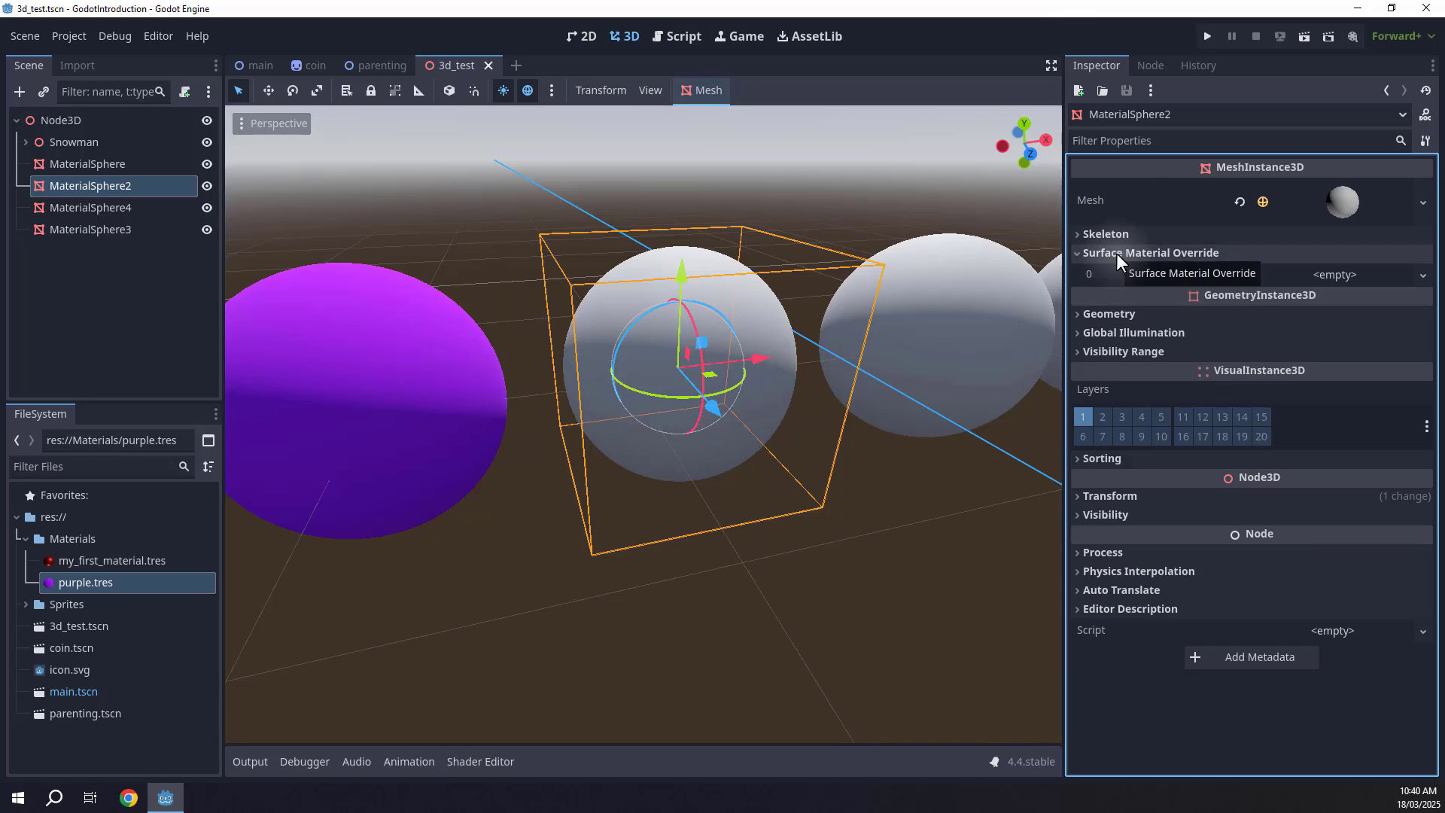
pyautogui.click(1342, 278)
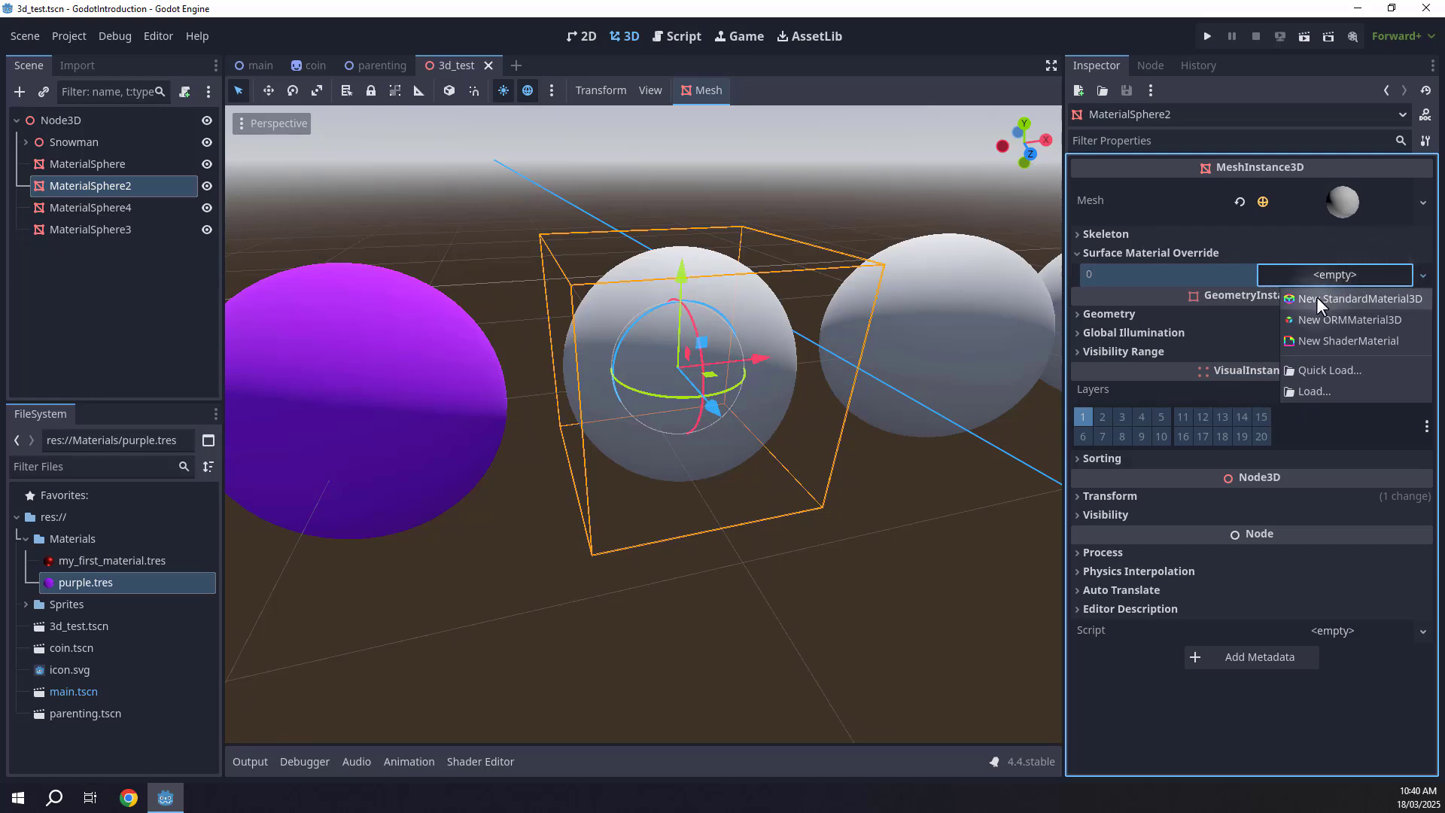
pyautogui.click(1351, 296)
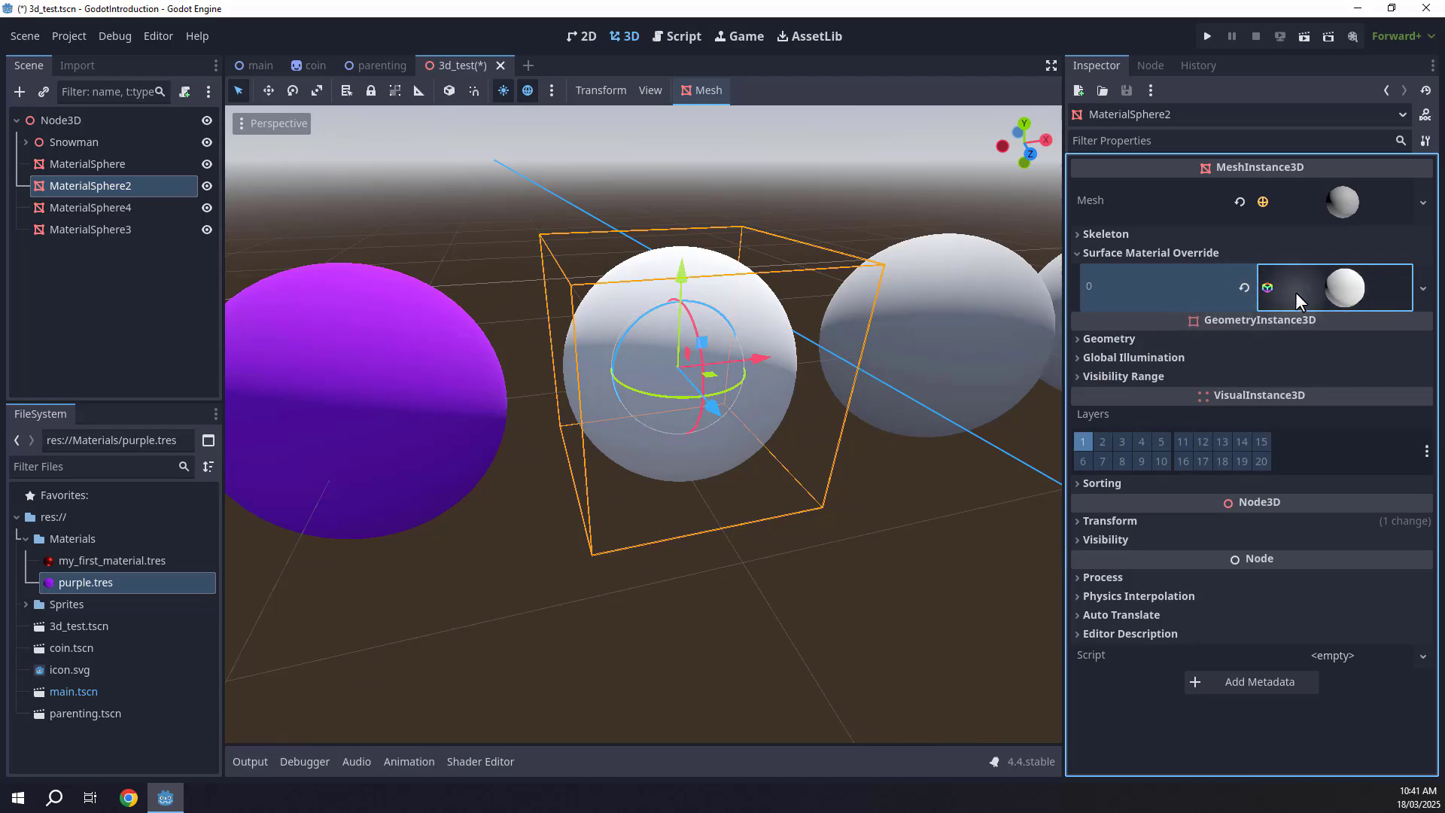
pyautogui.click(1349, 290)
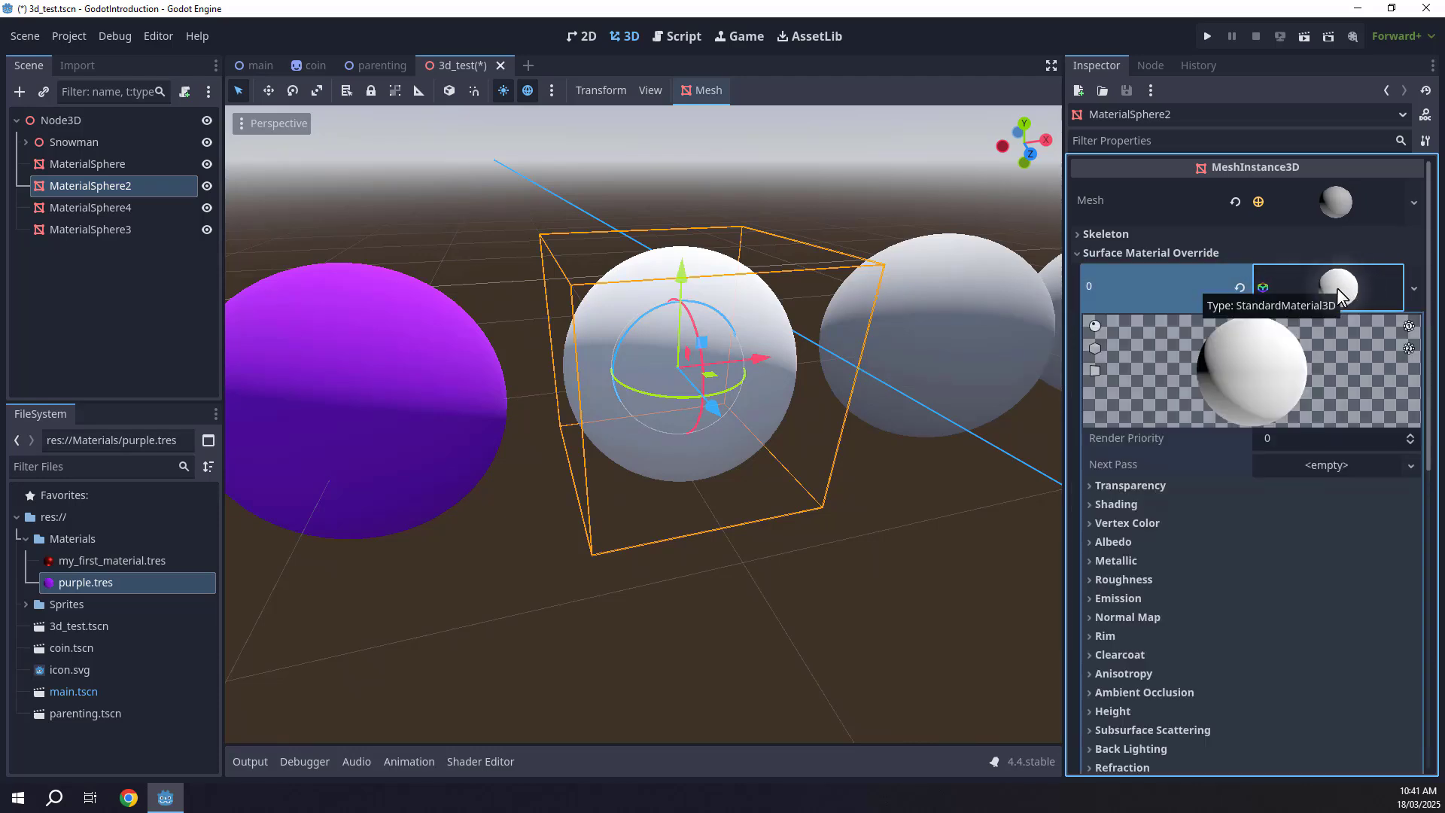
pyautogui.scroll(-3, 1336, 287)
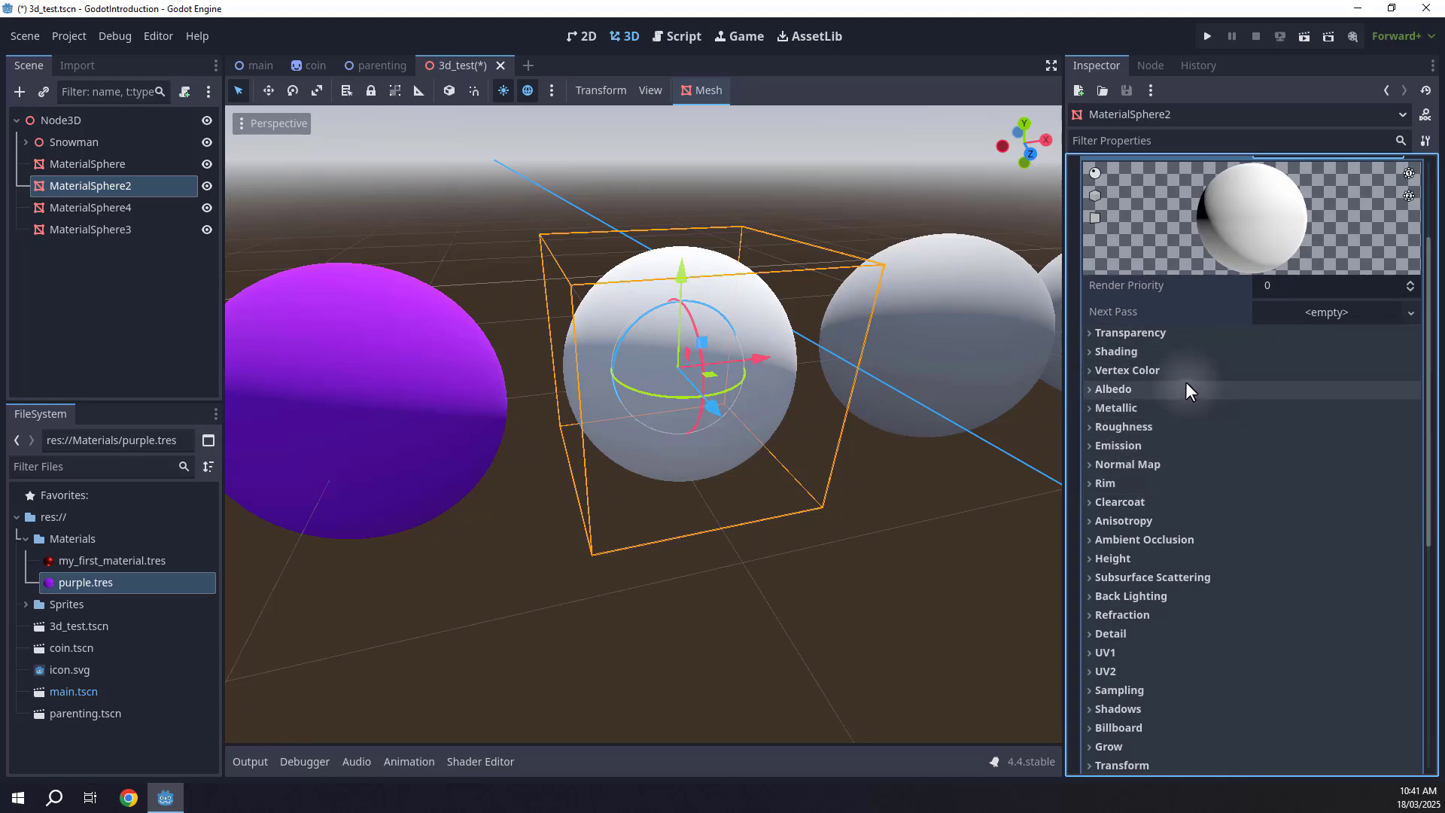
pyautogui.click(1108, 389)
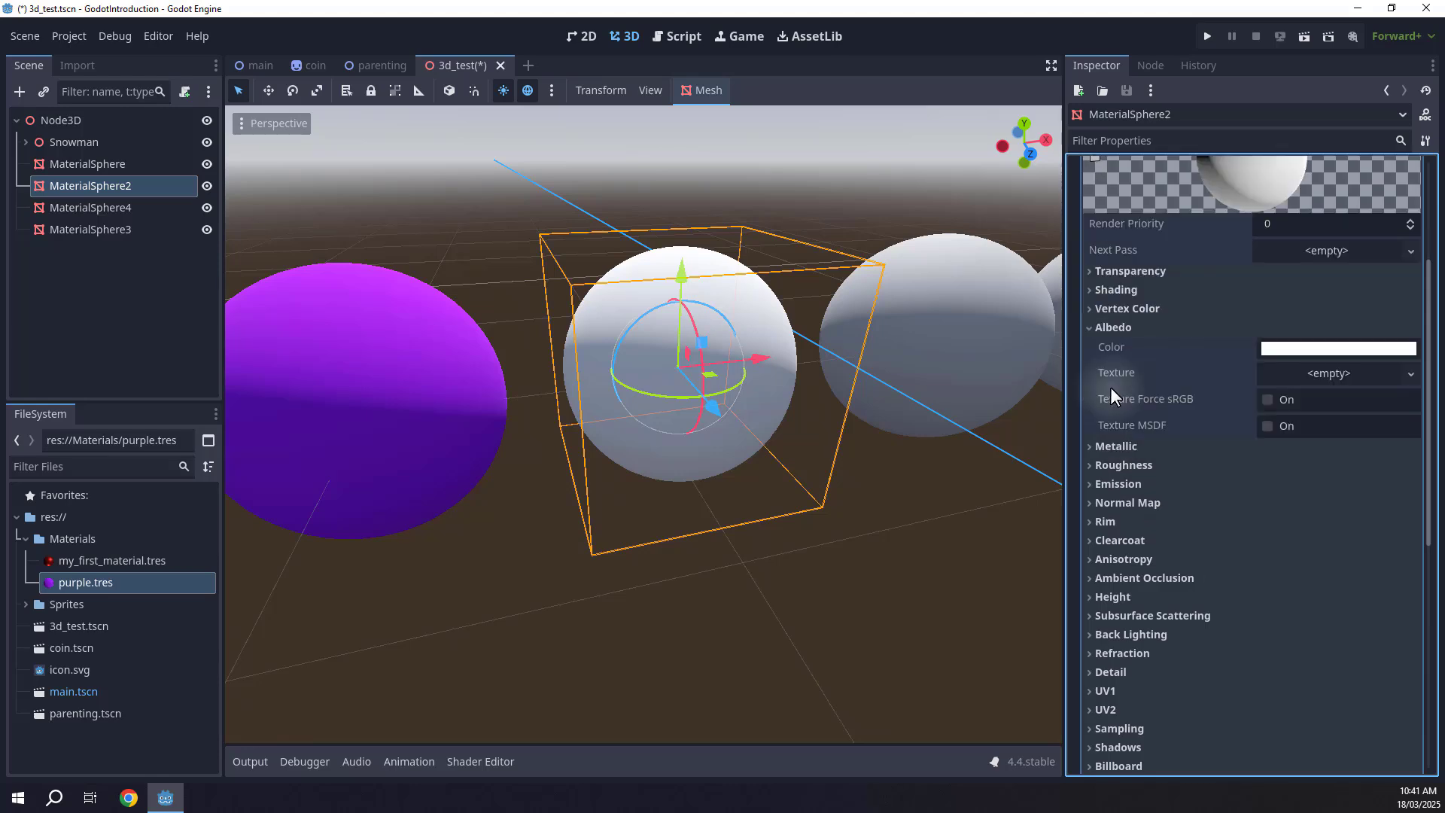
# Set the new material's Albedo color to green with hue 115 and saturation 92.
pyautogui.click(1289, 349)
pyautogui.click(1265, 631)
pyautogui.moveTo(1329, 632); pyautogui.dragTo(1359, 631)
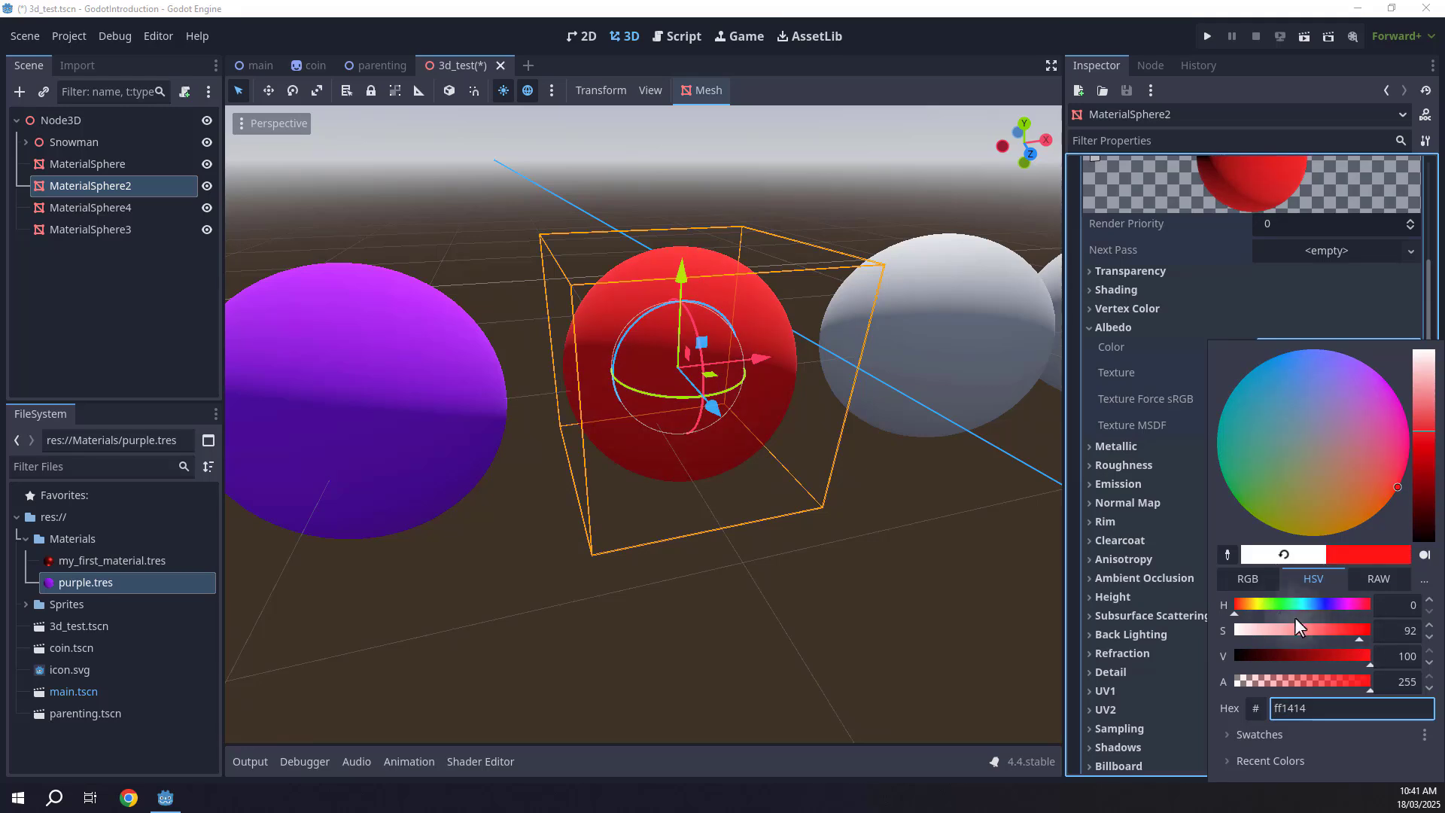
pyautogui.click(1276, 604)
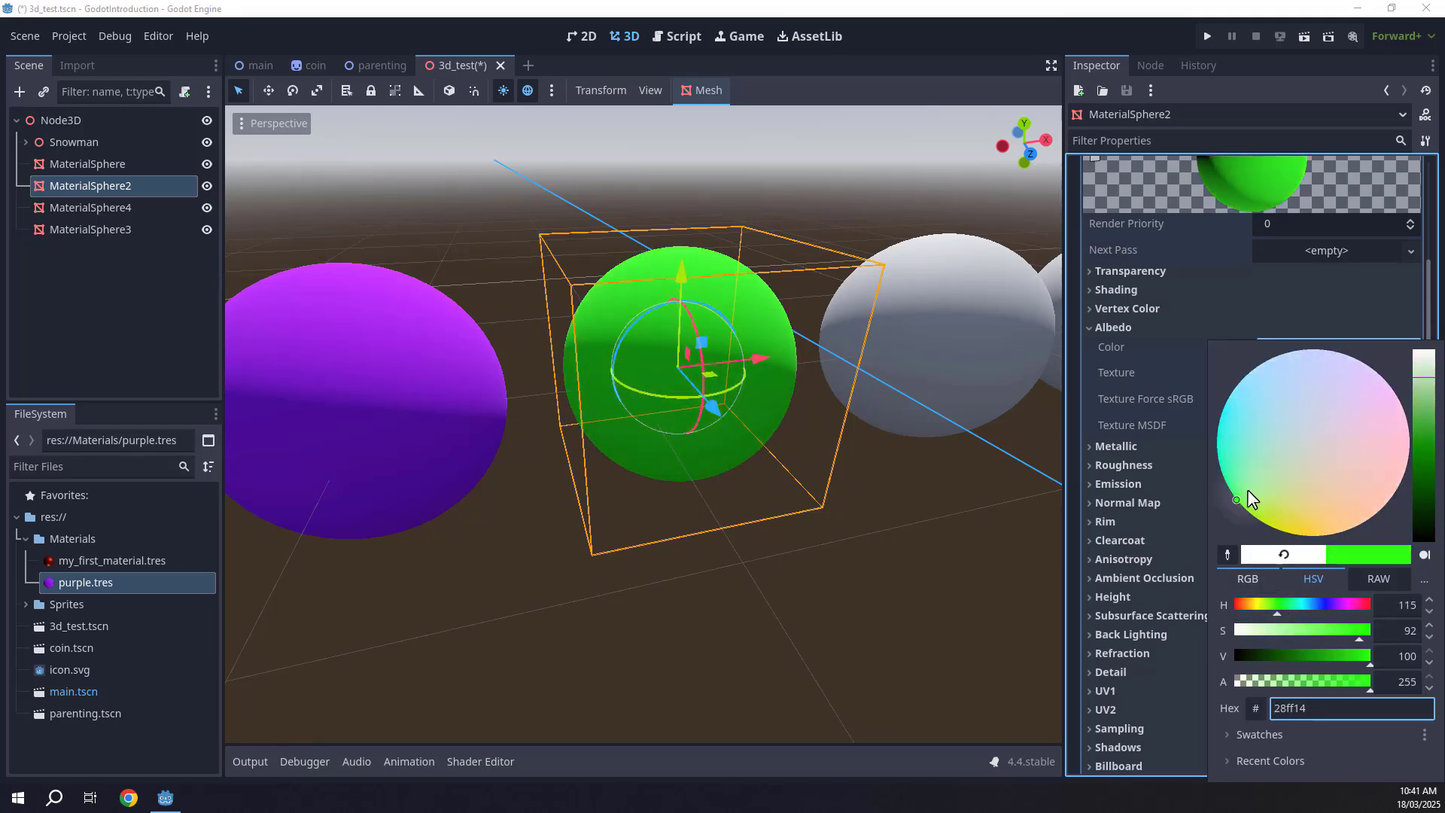
pyautogui.click(1204, 322)
# Set the green material's Metallic value to 0.9.
pyautogui.scroll(-2, 1144, 382)
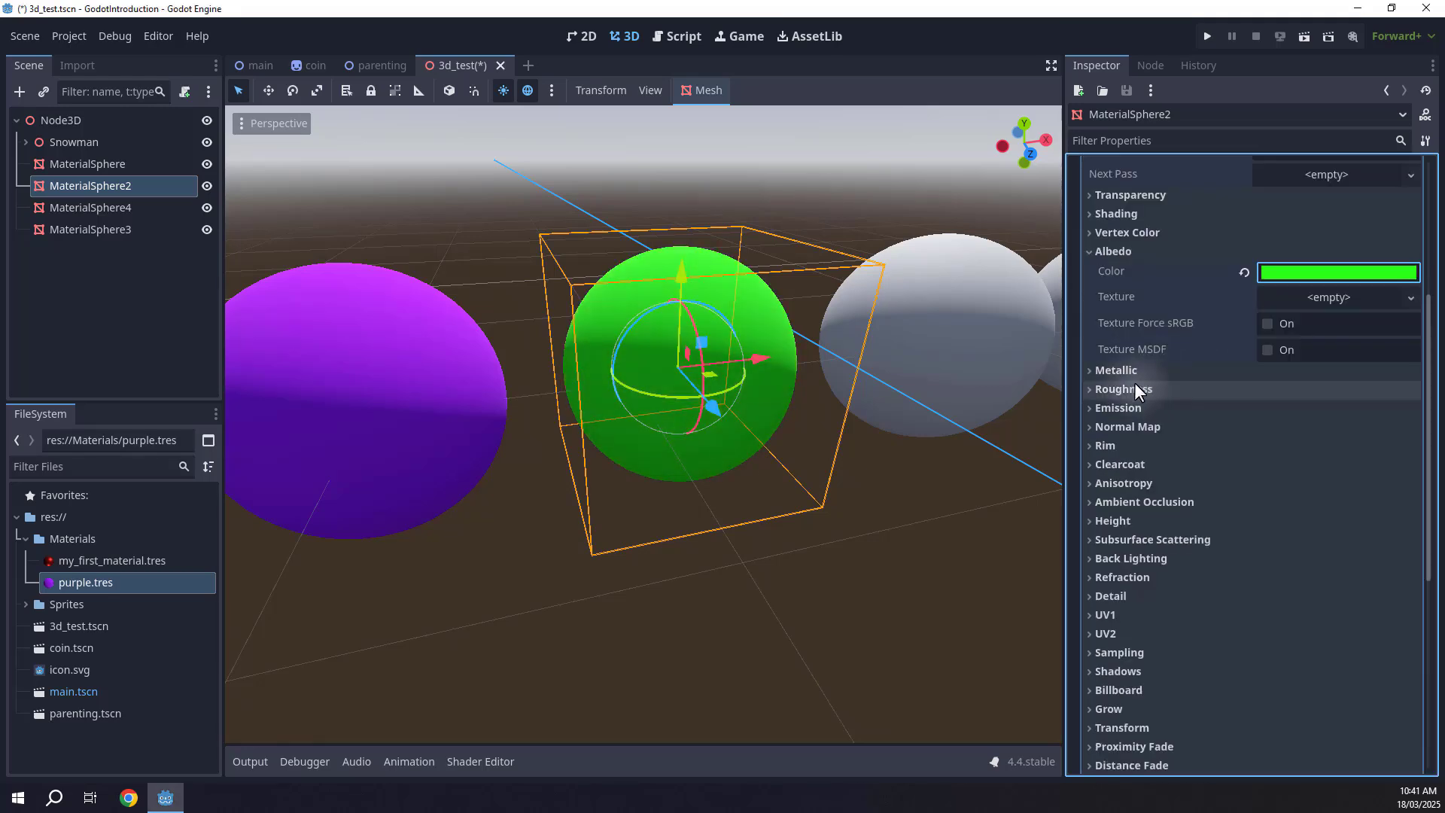
pyautogui.click(1113, 372)
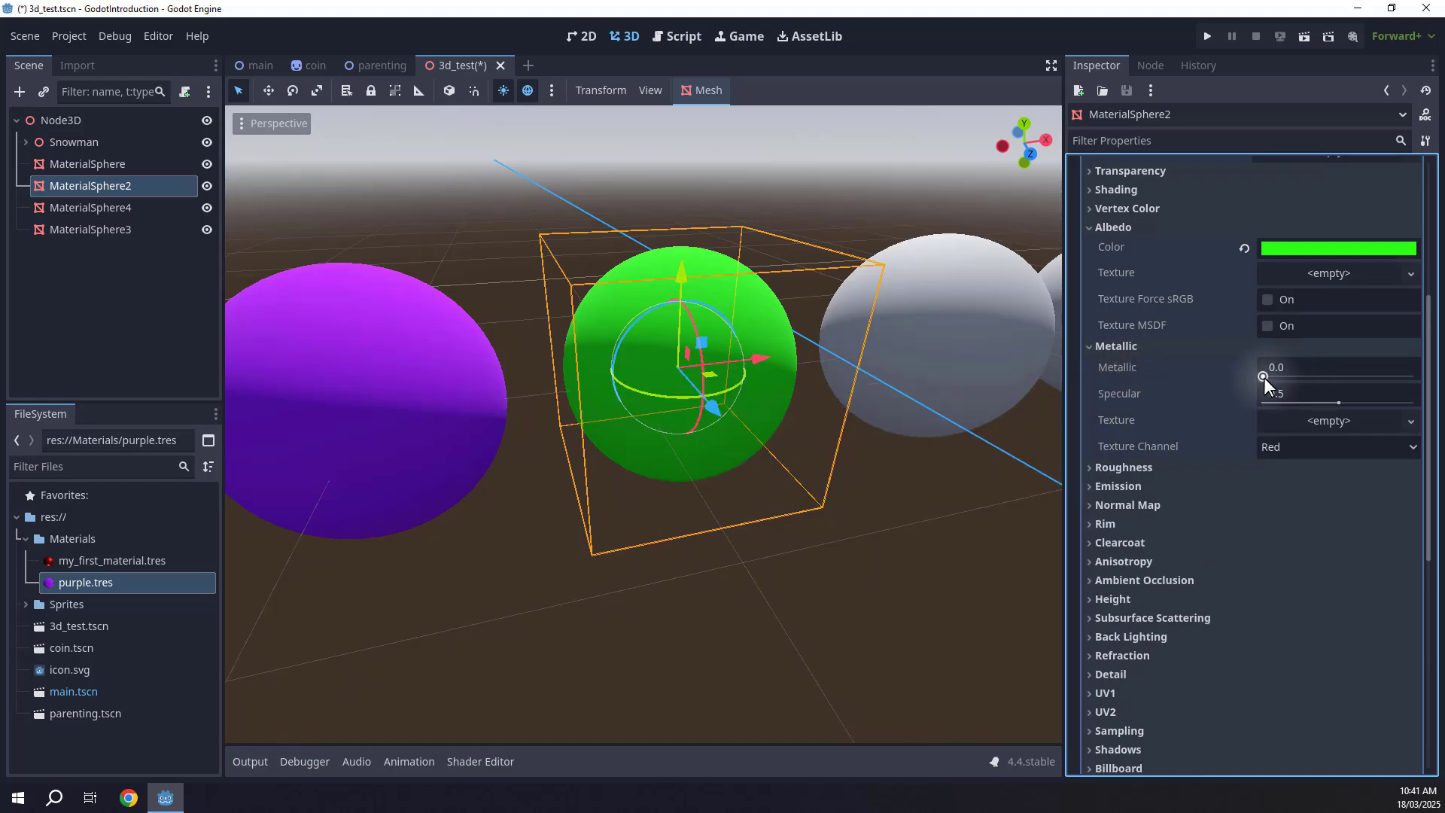
pyautogui.moveTo(1280, 370); pyautogui.dragTo(1401, 381)
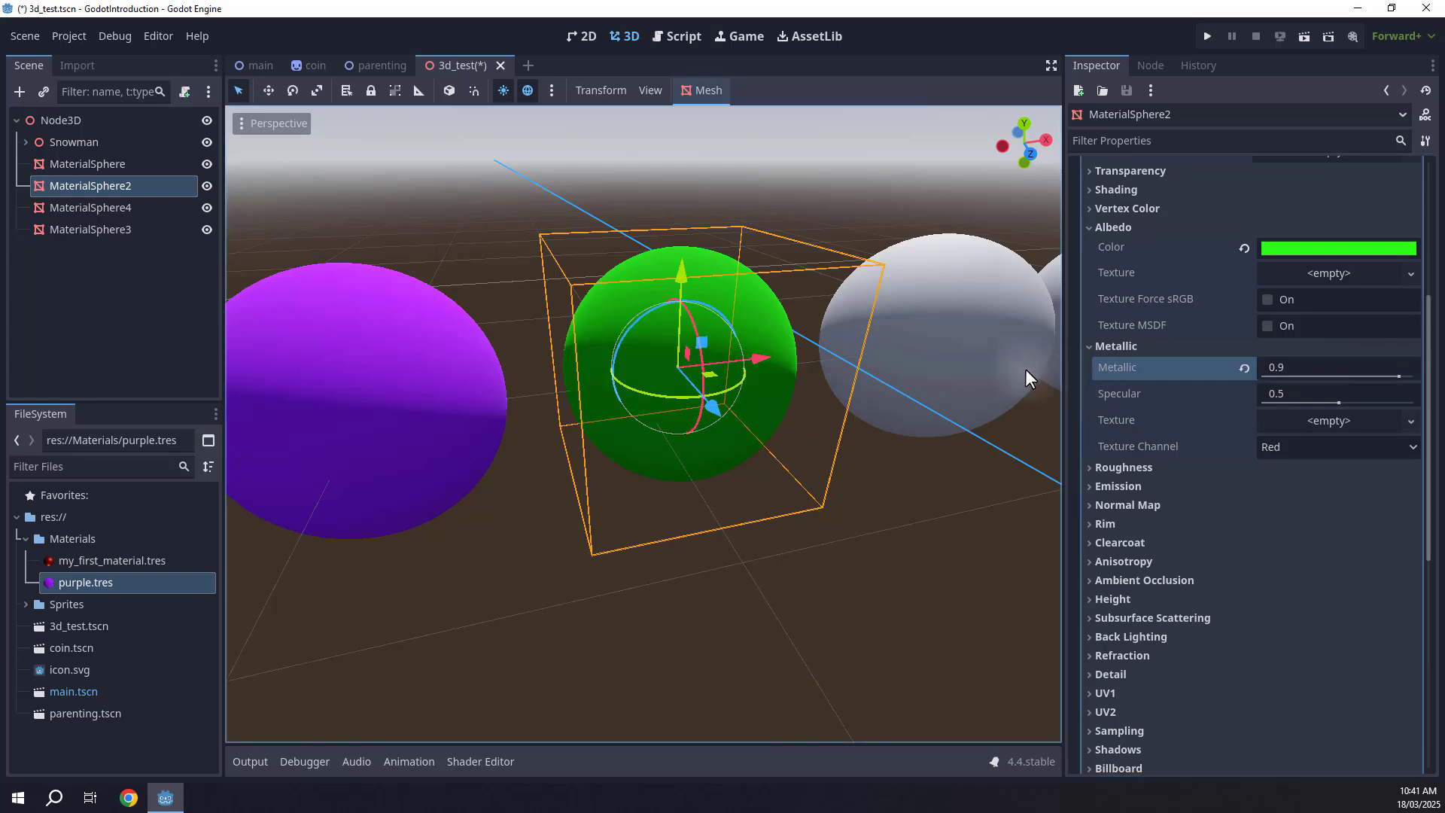
# Set the green material's Roughness to 0.24.
pyautogui.click(1120, 467)
pyautogui.moveTo(882, 341); pyautogui.dragTo(410, 255, button='right')
pyautogui.press('s')
pyautogui.press('a')
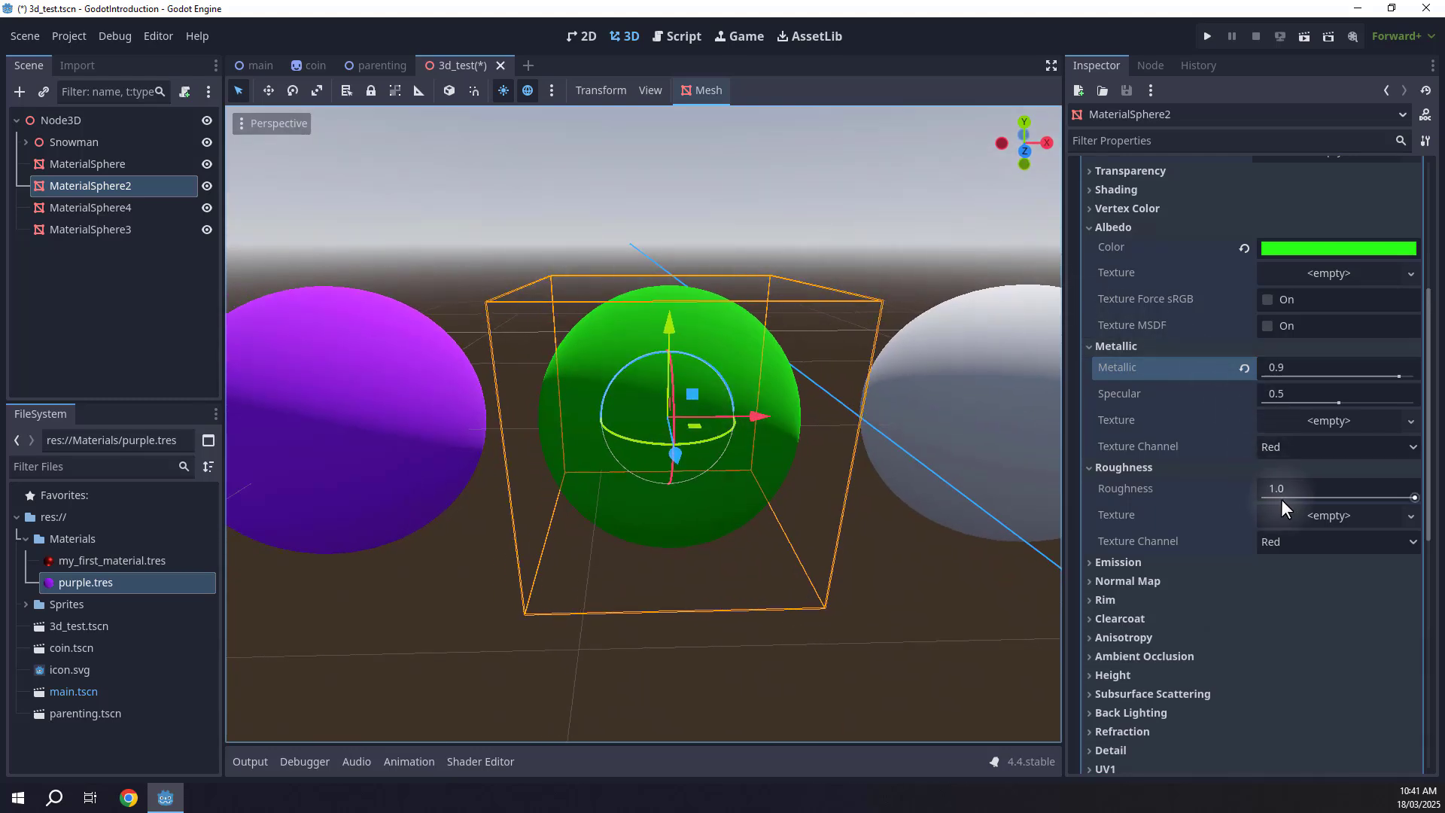
pyautogui.moveTo(1408, 498); pyautogui.dragTo(1296, 491)
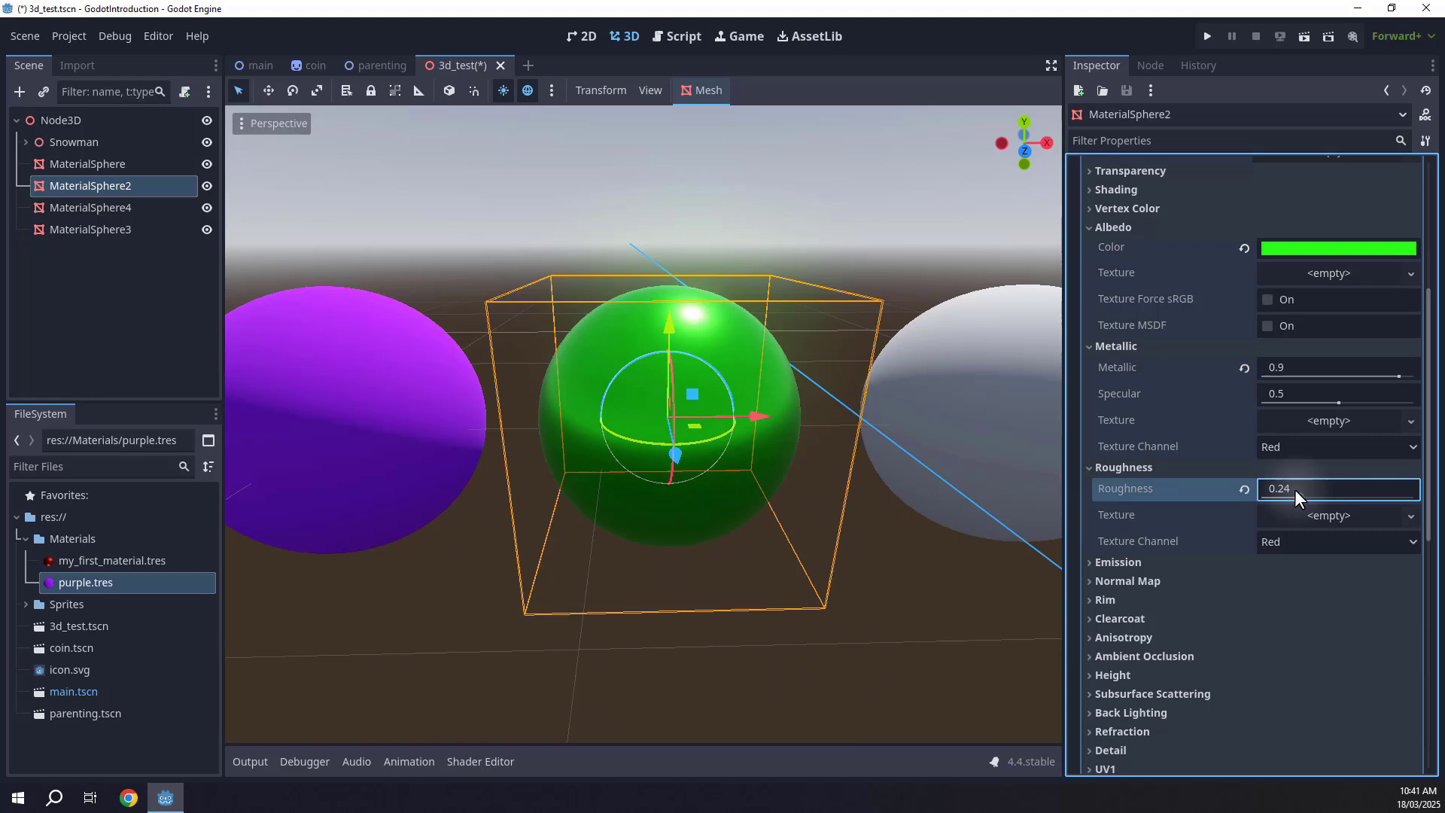
# Give the next white sphere a new StandardMaterial3D surface material override.
pyautogui.click(929, 536)
pyautogui.moveTo(929, 536); pyautogui.dragTo(851, 549, button='right')
pyautogui.press('d')
pyautogui.press('w')
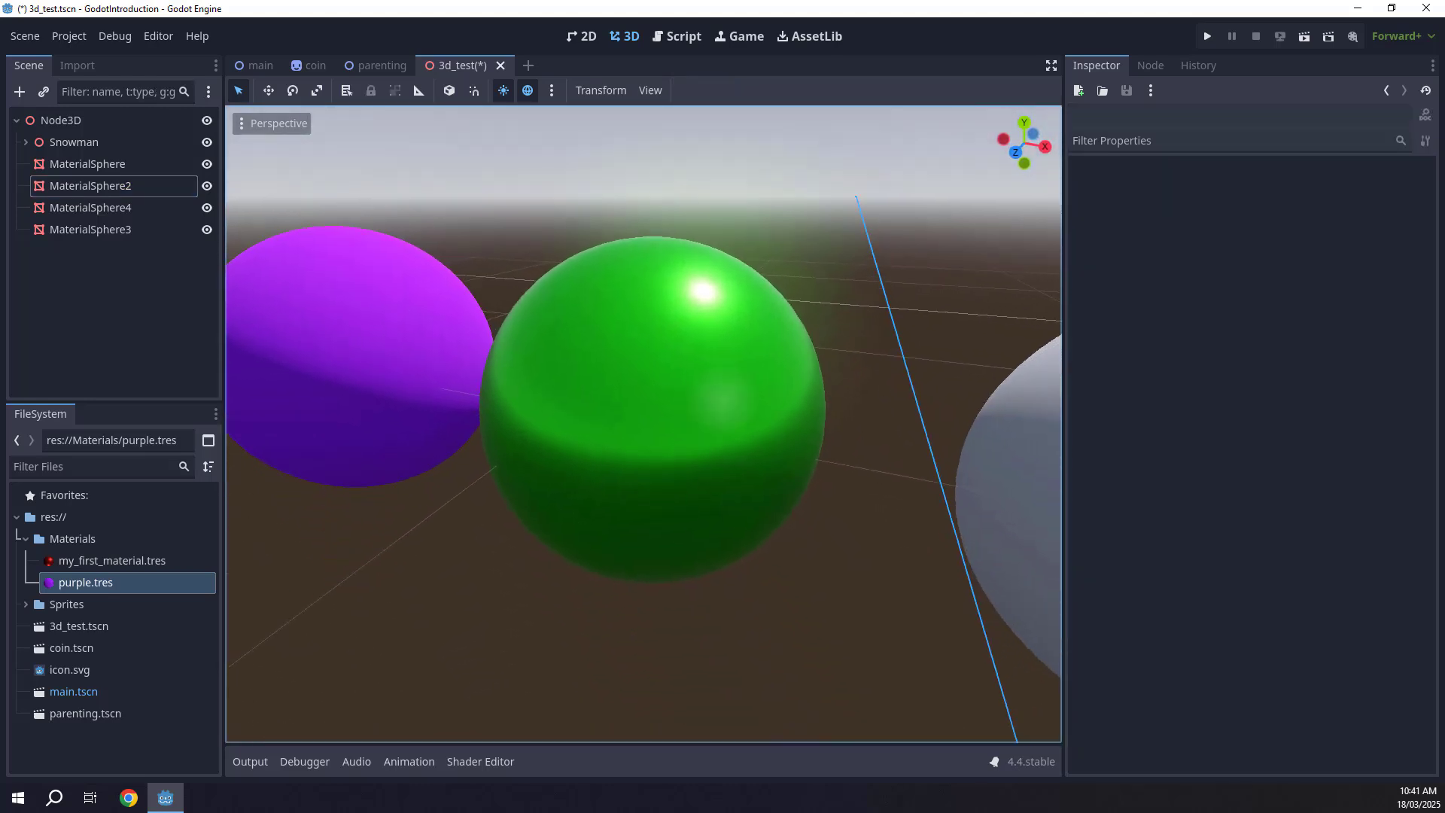
pyautogui.moveTo(725, 400); pyautogui.dragTo(835, 390, button='right')
pyautogui.press('s')
pyautogui.press('d')
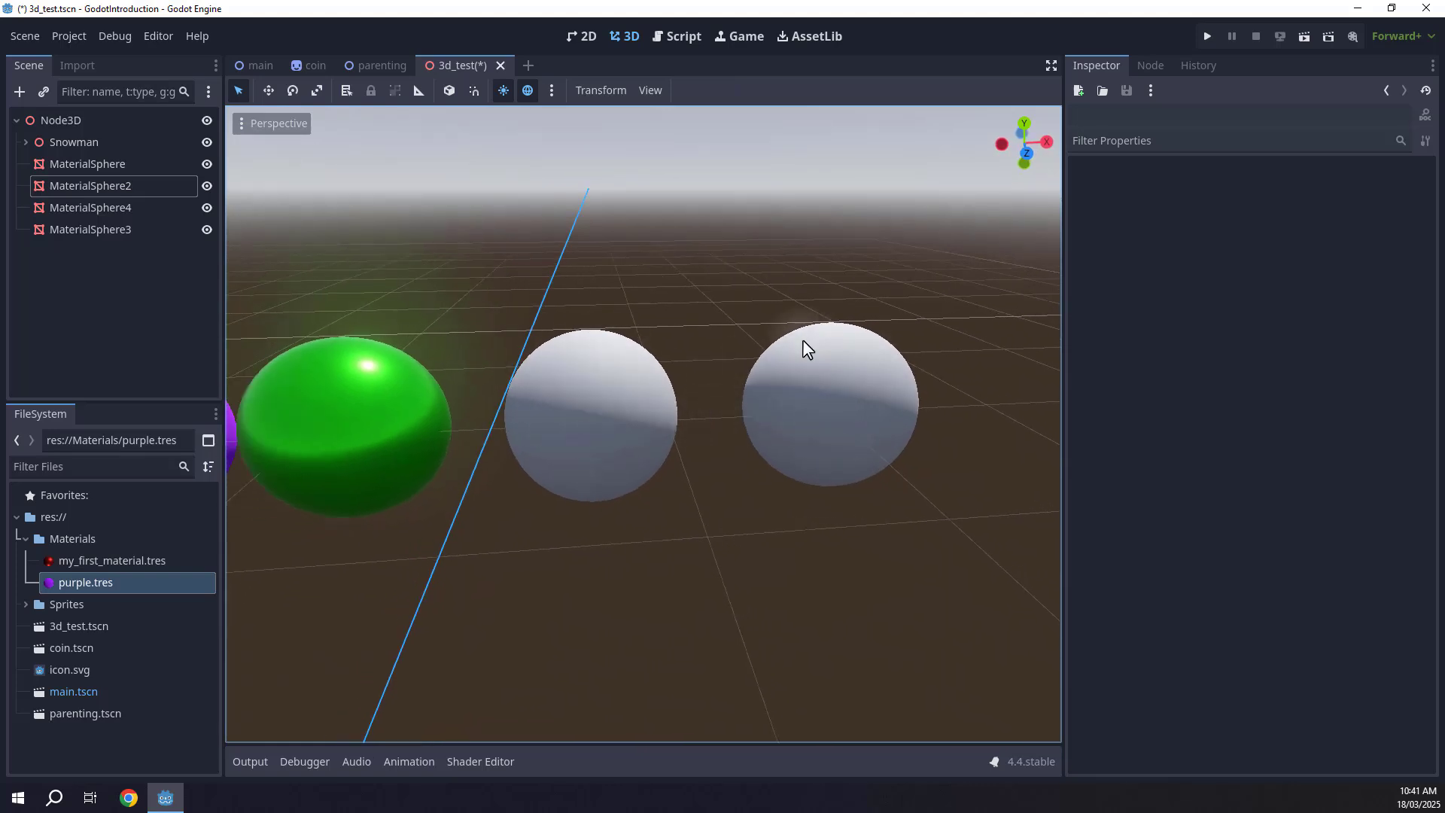
pyautogui.click(607, 366)
pyautogui.press('f')
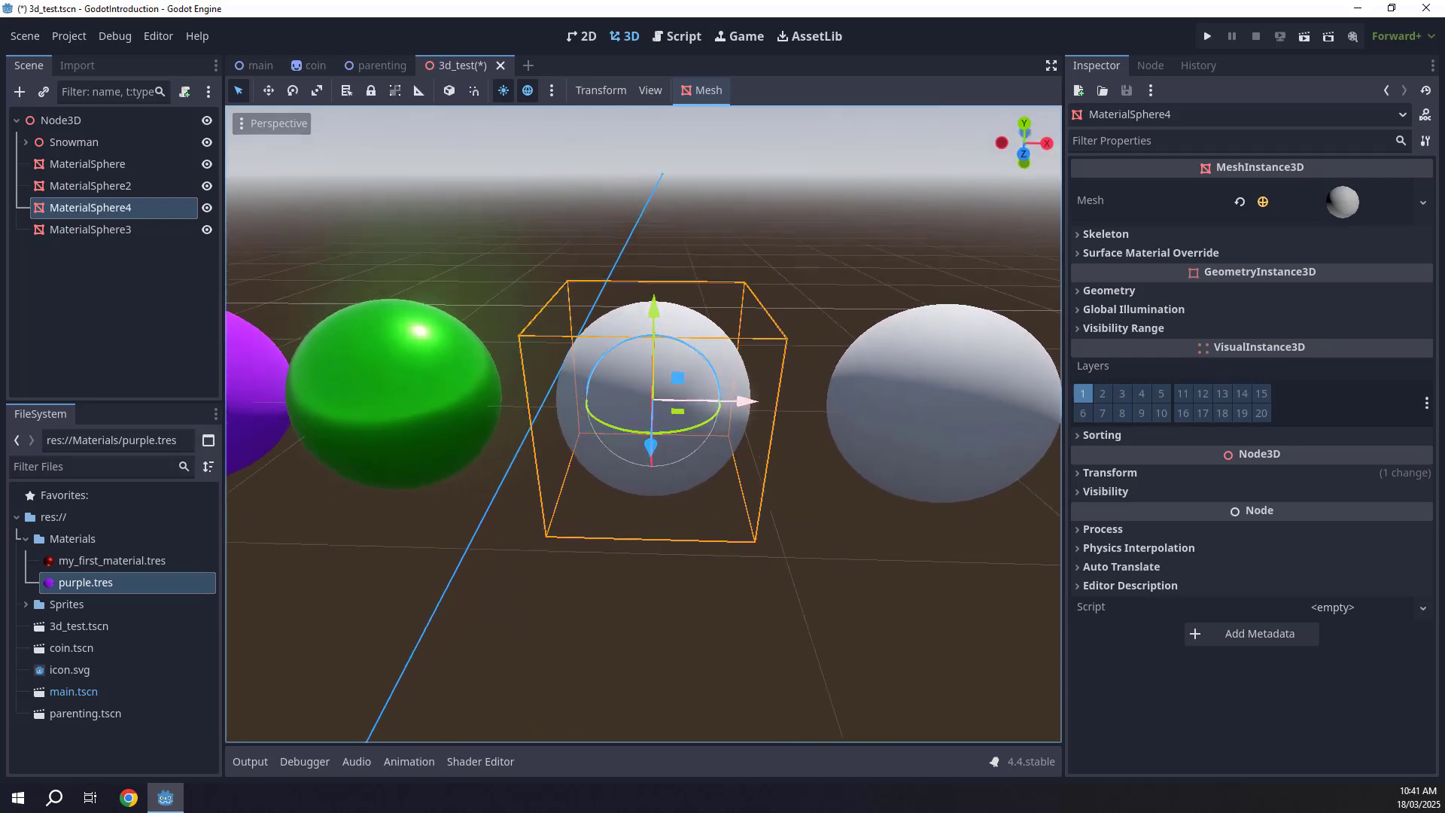
pyautogui.moveTo(606, 366); pyautogui.dragTo(602, 365, button='right')
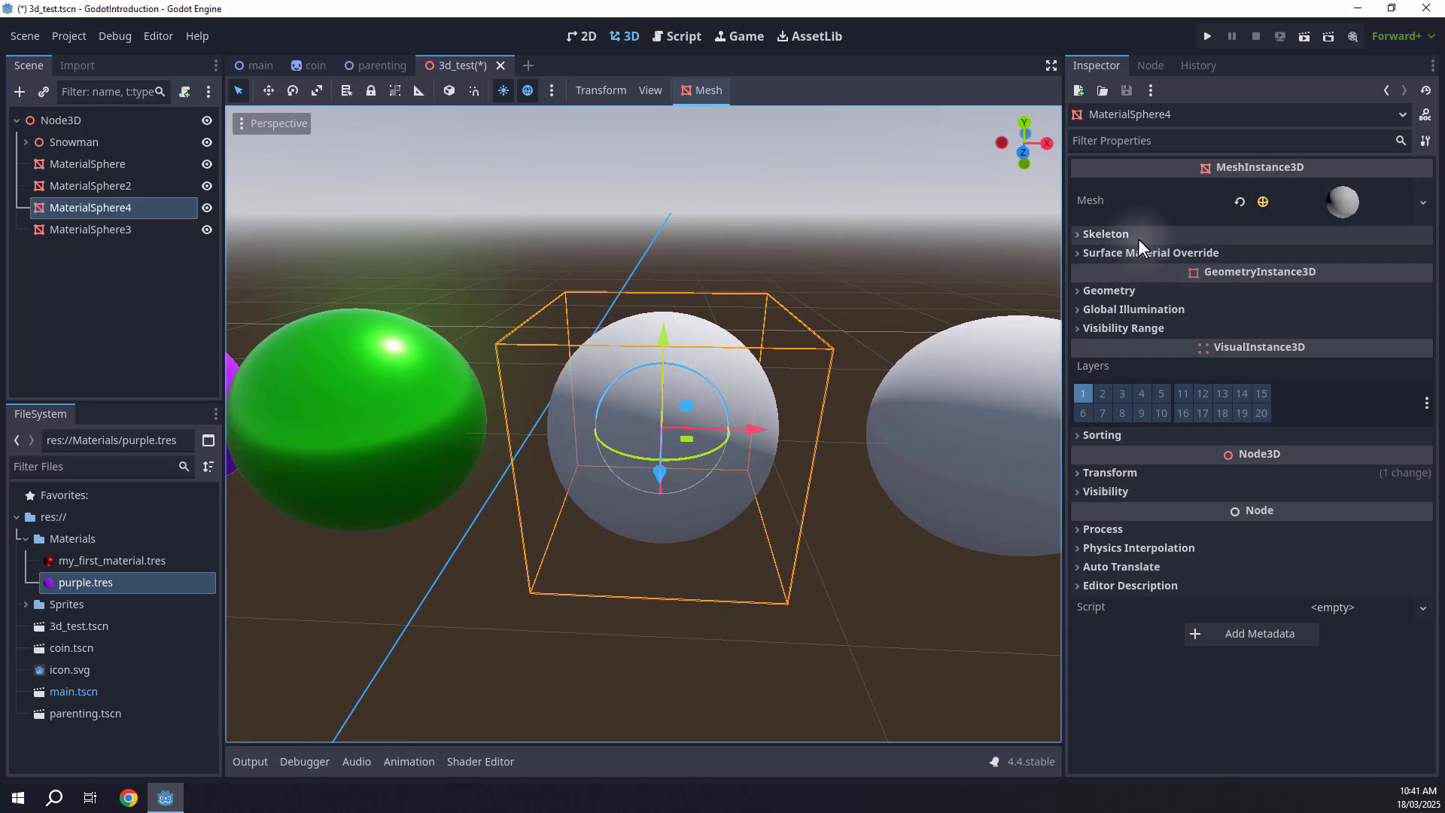
pyautogui.click(1112, 253)
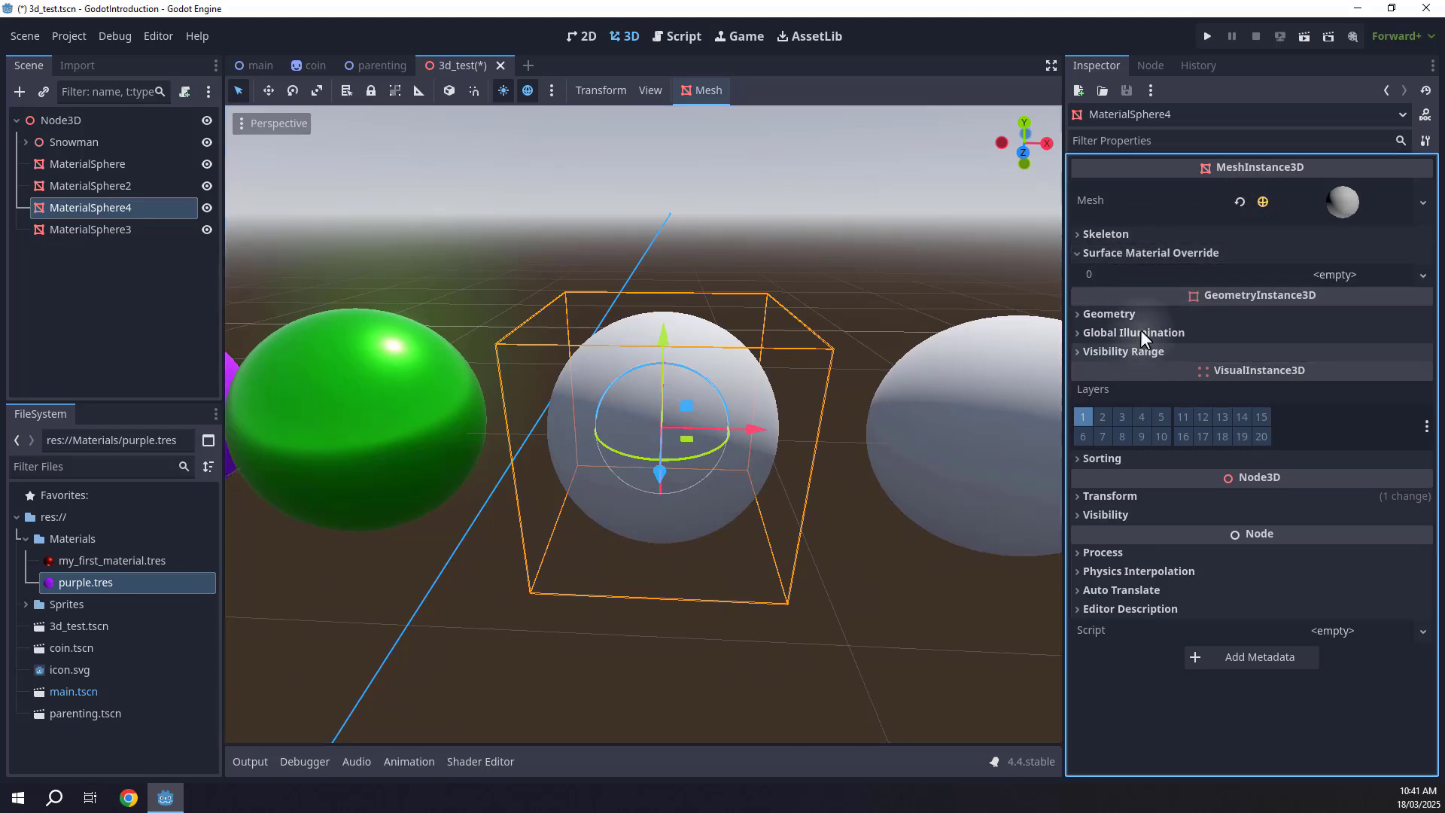
pyautogui.click(1344, 275)
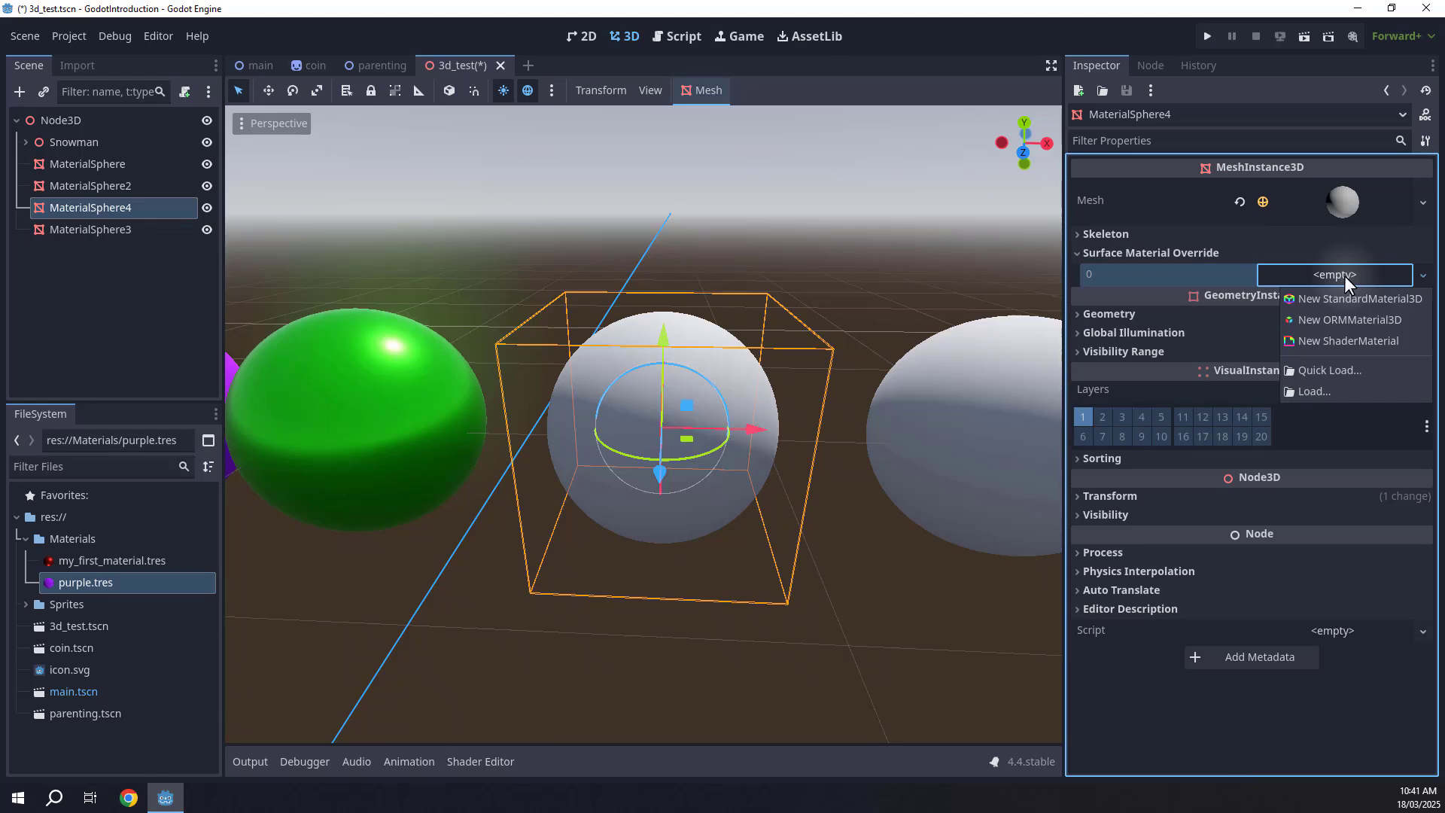
pyautogui.click(1330, 297)
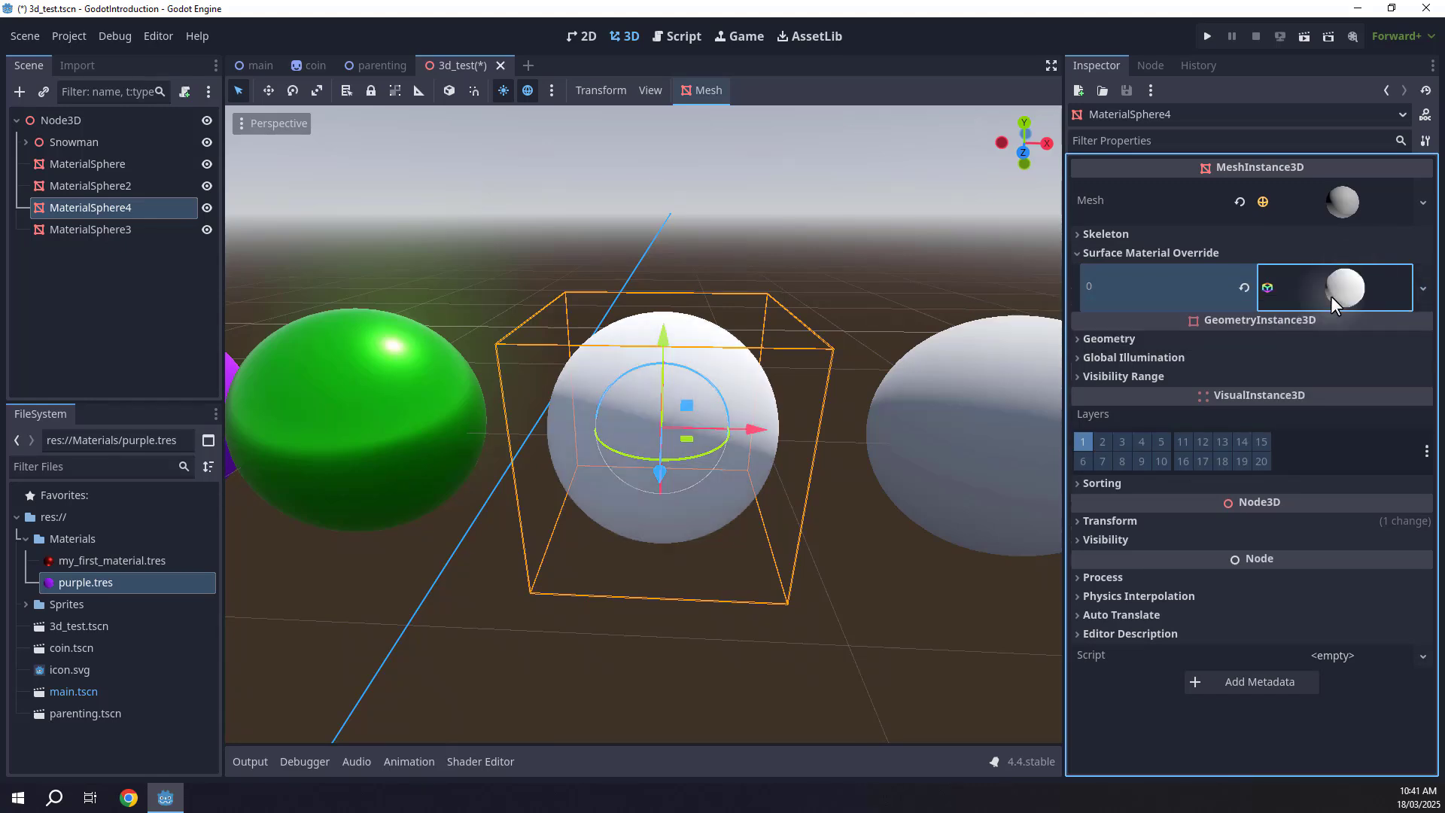
pyautogui.click(1334, 287)
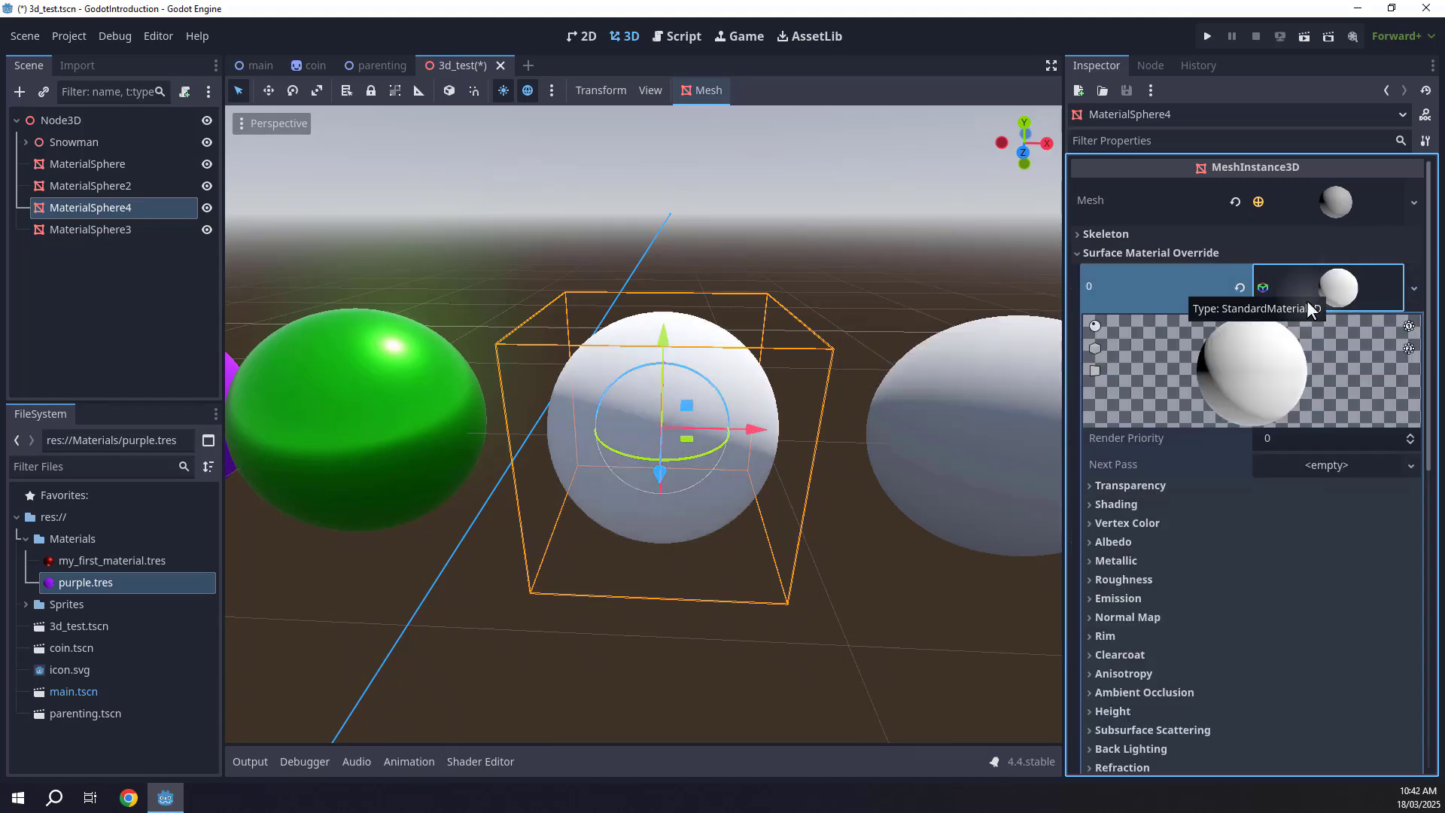
# Set this material's Albedo color to red with saturation 89.
pyautogui.click(1119, 543)
pyautogui.scroll(-3, 1119, 545)
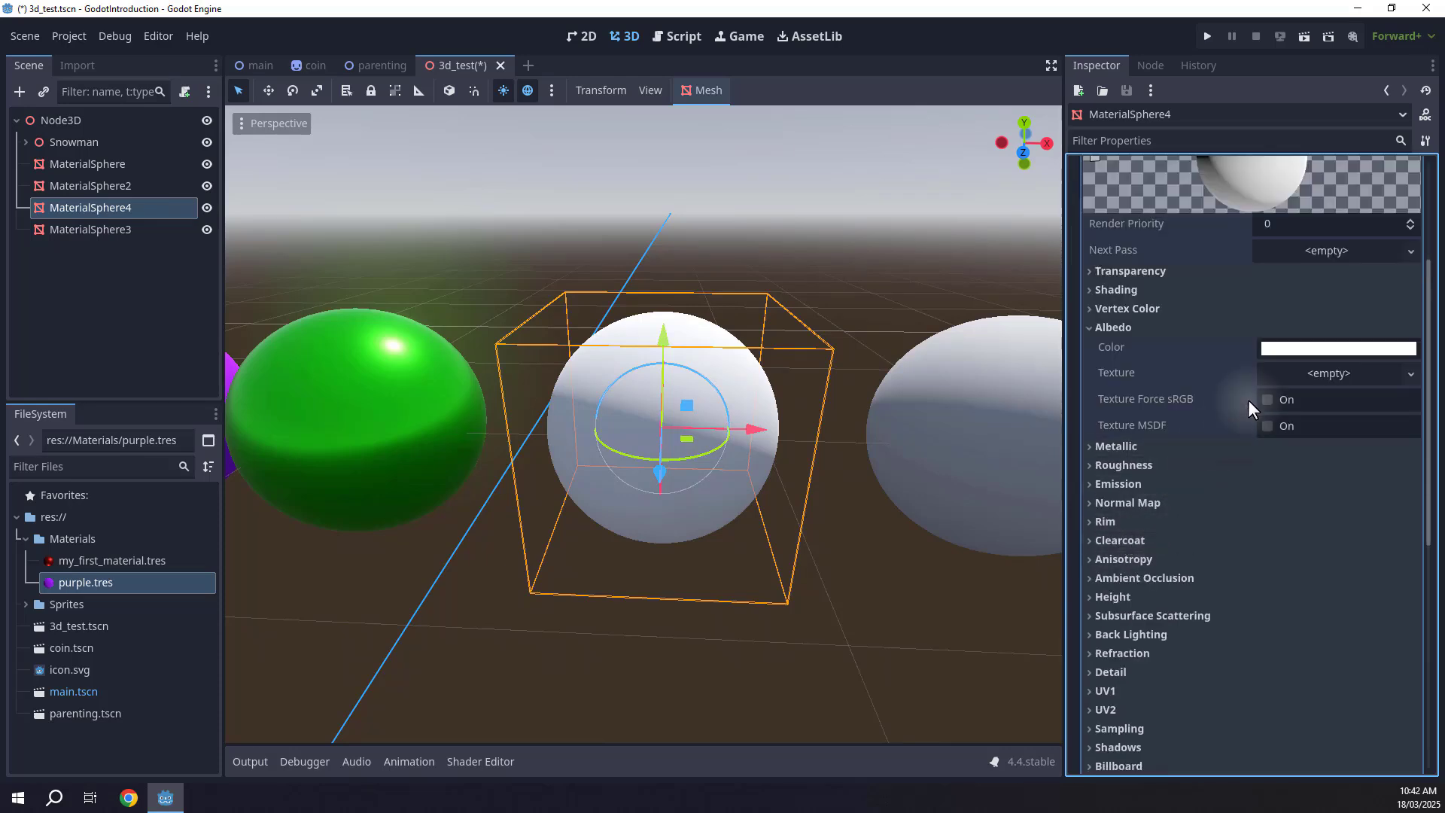
pyautogui.click(1285, 350)
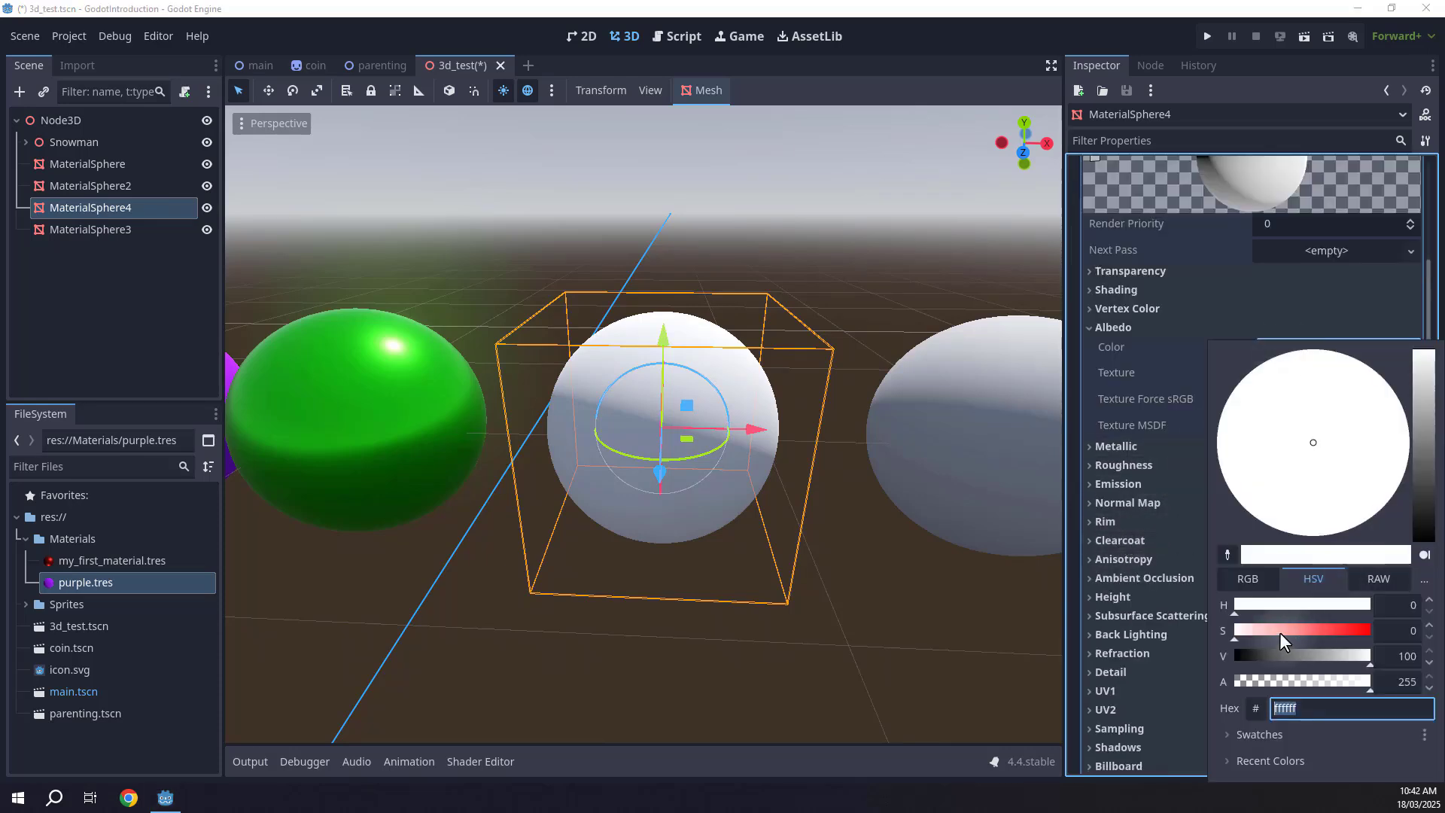
pyautogui.moveTo(1280, 632); pyautogui.dragTo(1356, 632)
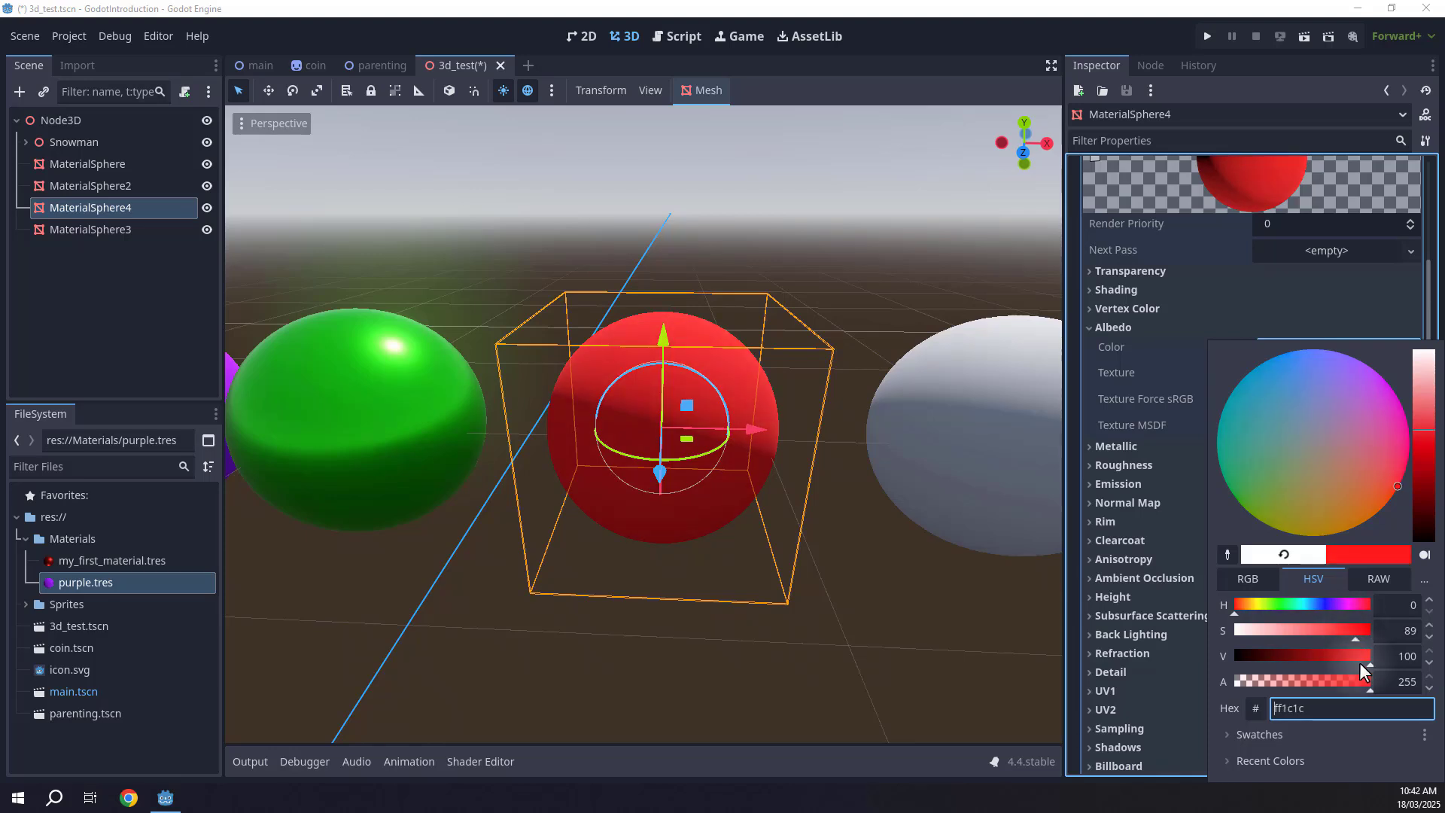
pyautogui.click(1142, 359)
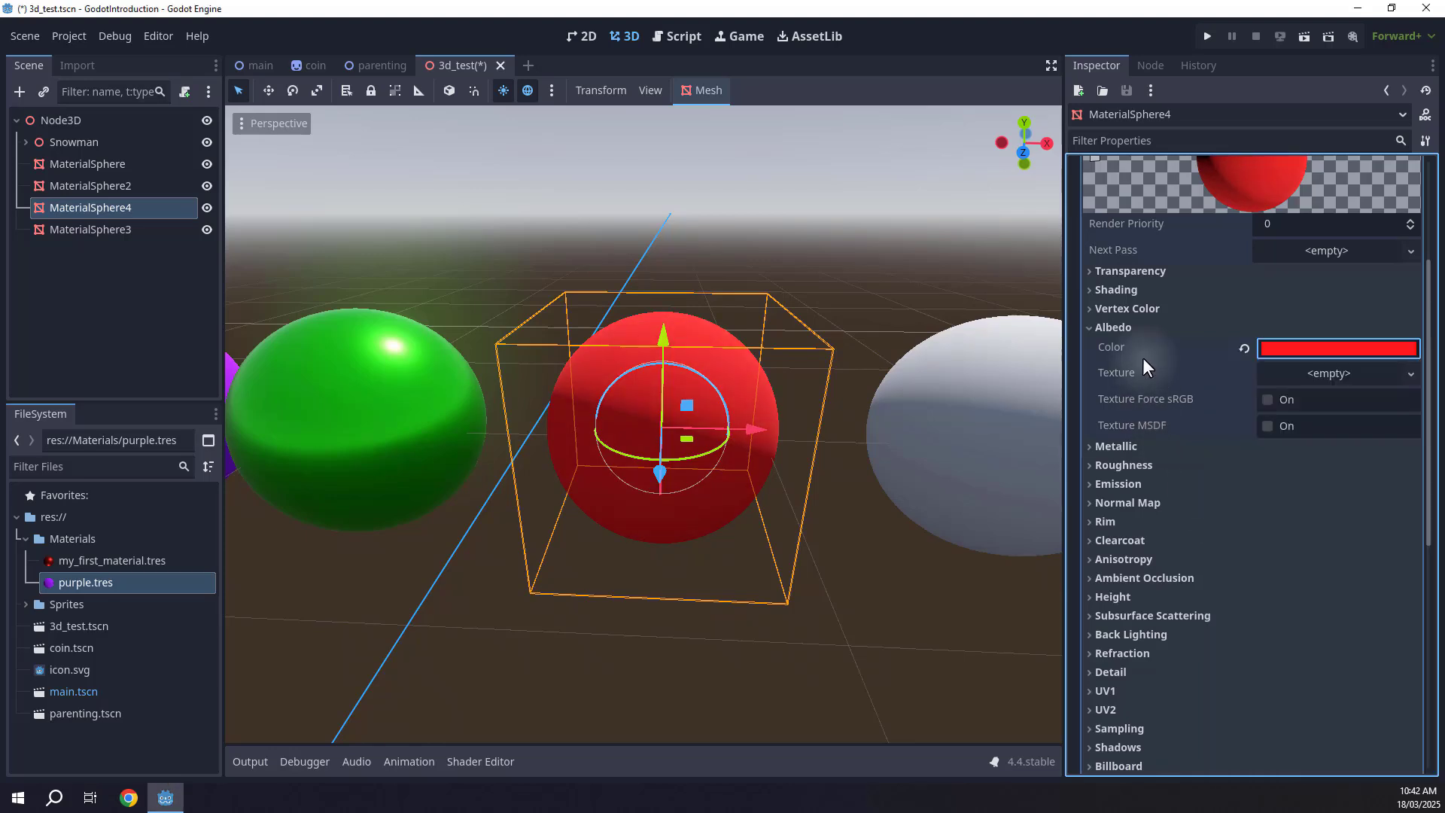
# Set the red material's Transparency mode to Alpha.
pyautogui.click(1125, 271)
pyautogui.scroll(2, 1122, 270)
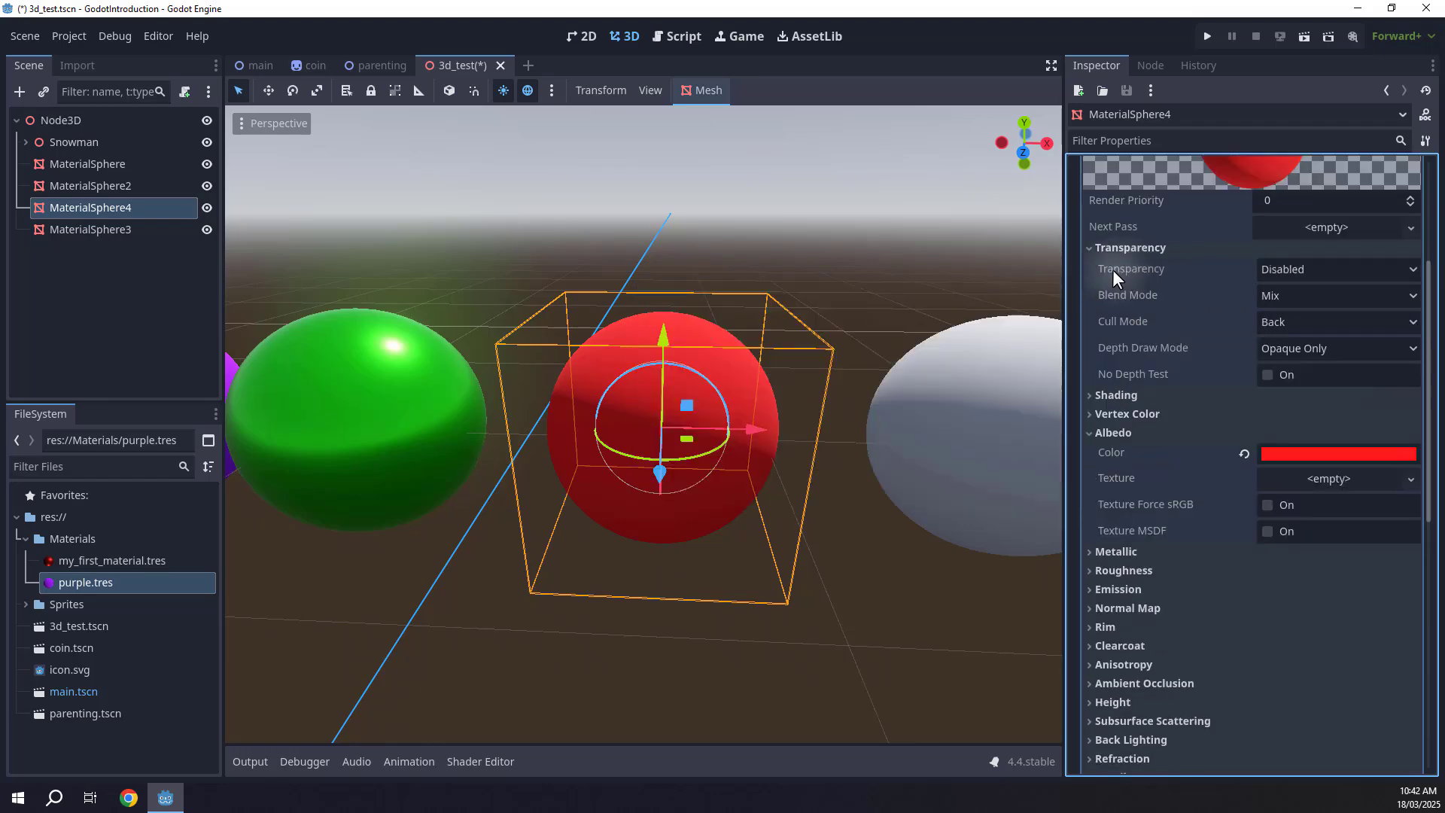
pyautogui.click(1321, 268)
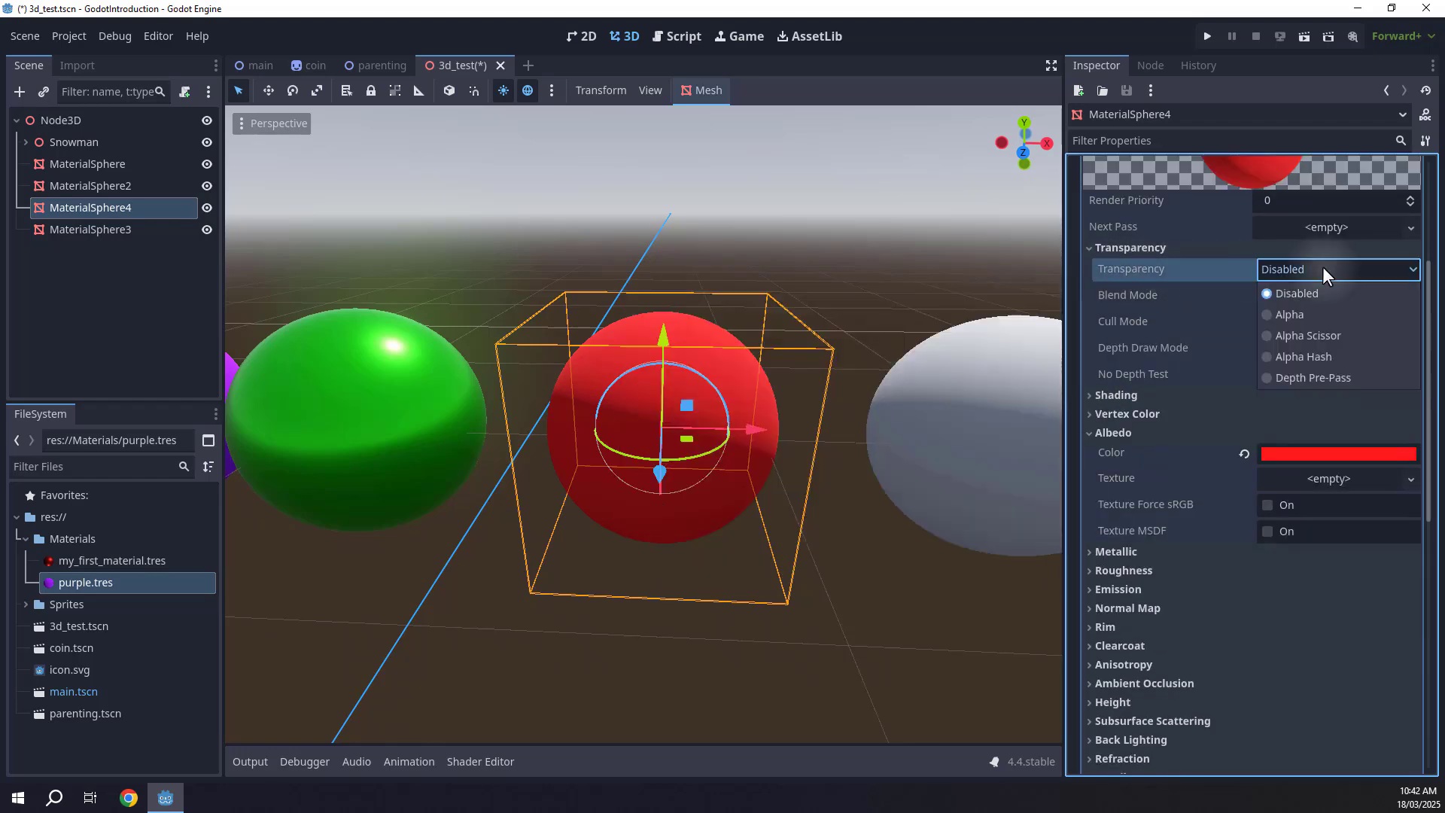
pyautogui.click(1276, 314)
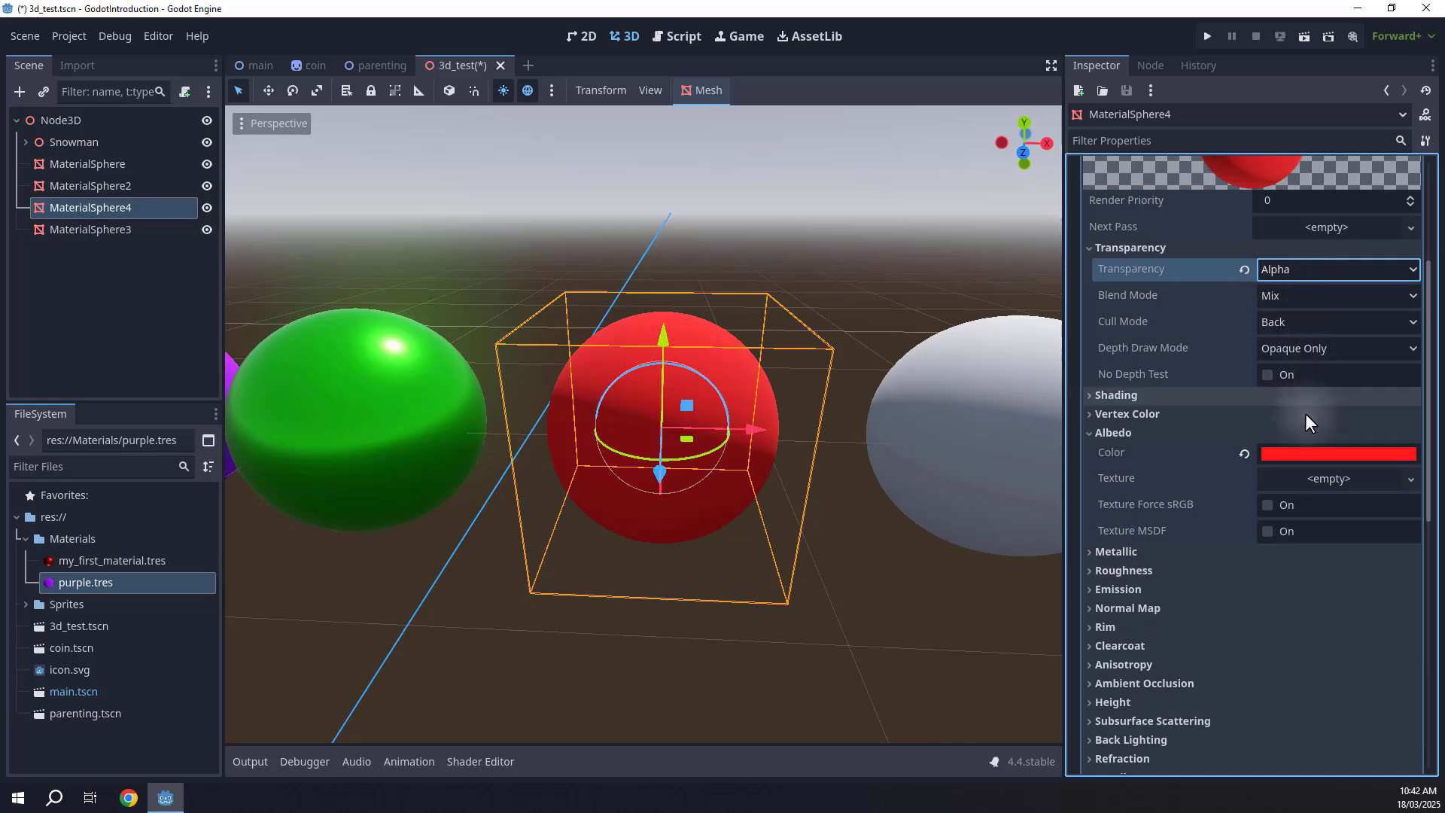
# Lower the red Albedo color's alpha so the sphere becomes translucent.
pyautogui.click(1307, 452)
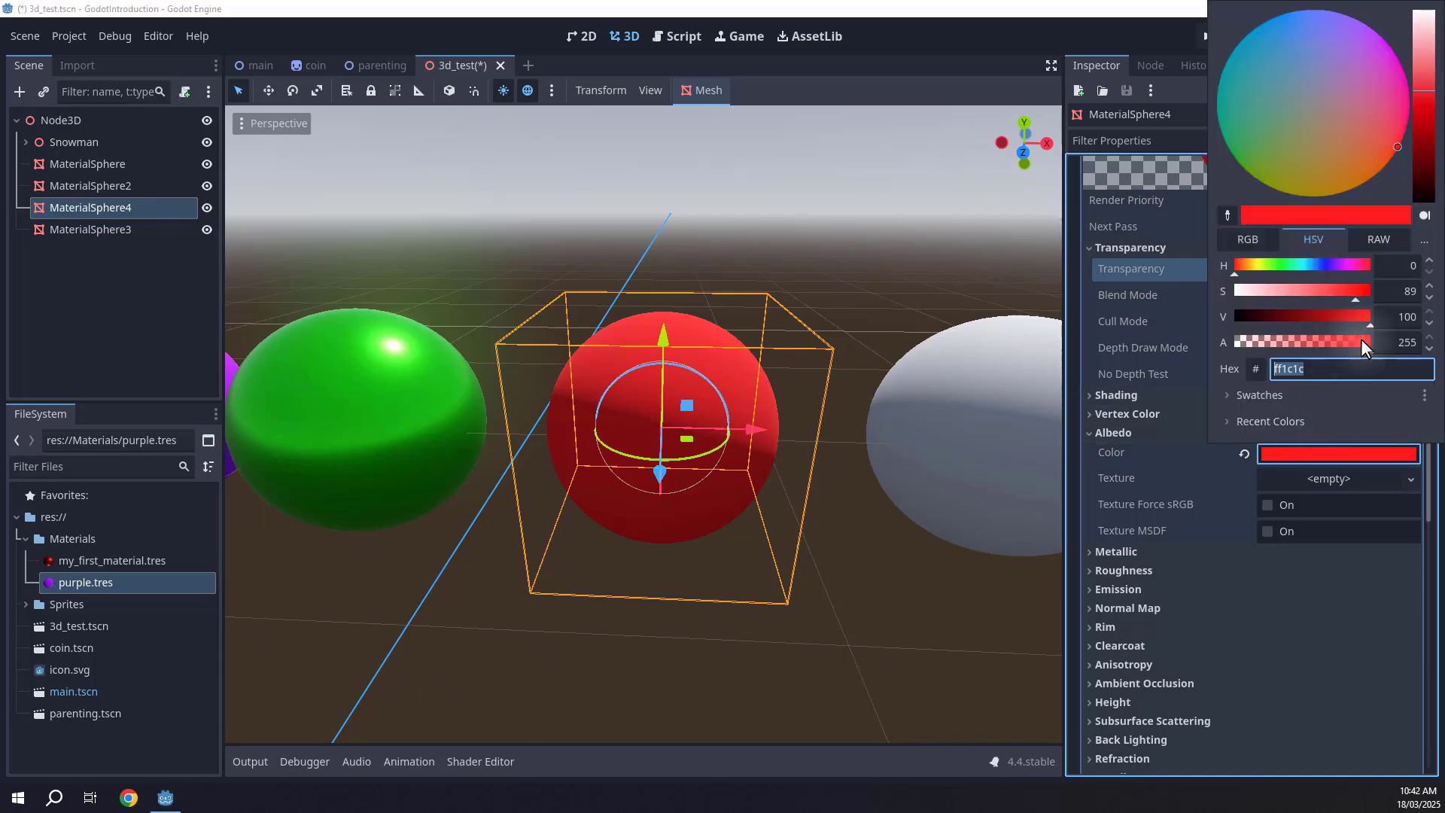
pyautogui.moveTo(1360, 340); pyautogui.dragTo(1293, 339)
pyautogui.moveTo(900, 302); pyautogui.dragTo(827, 322, button='right')
pyautogui.click(859, 294)
pyautogui.press('d')
pyautogui.press('q')
pyautogui.press('a')
pyautogui.press('d')
pyautogui.press('a')
pyautogui.press('d')
pyautogui.press('a')
pyautogui.press('d')
pyautogui.press('a')
pyautogui.press('d')
pyautogui.press('s')
pyautogui.press('e')
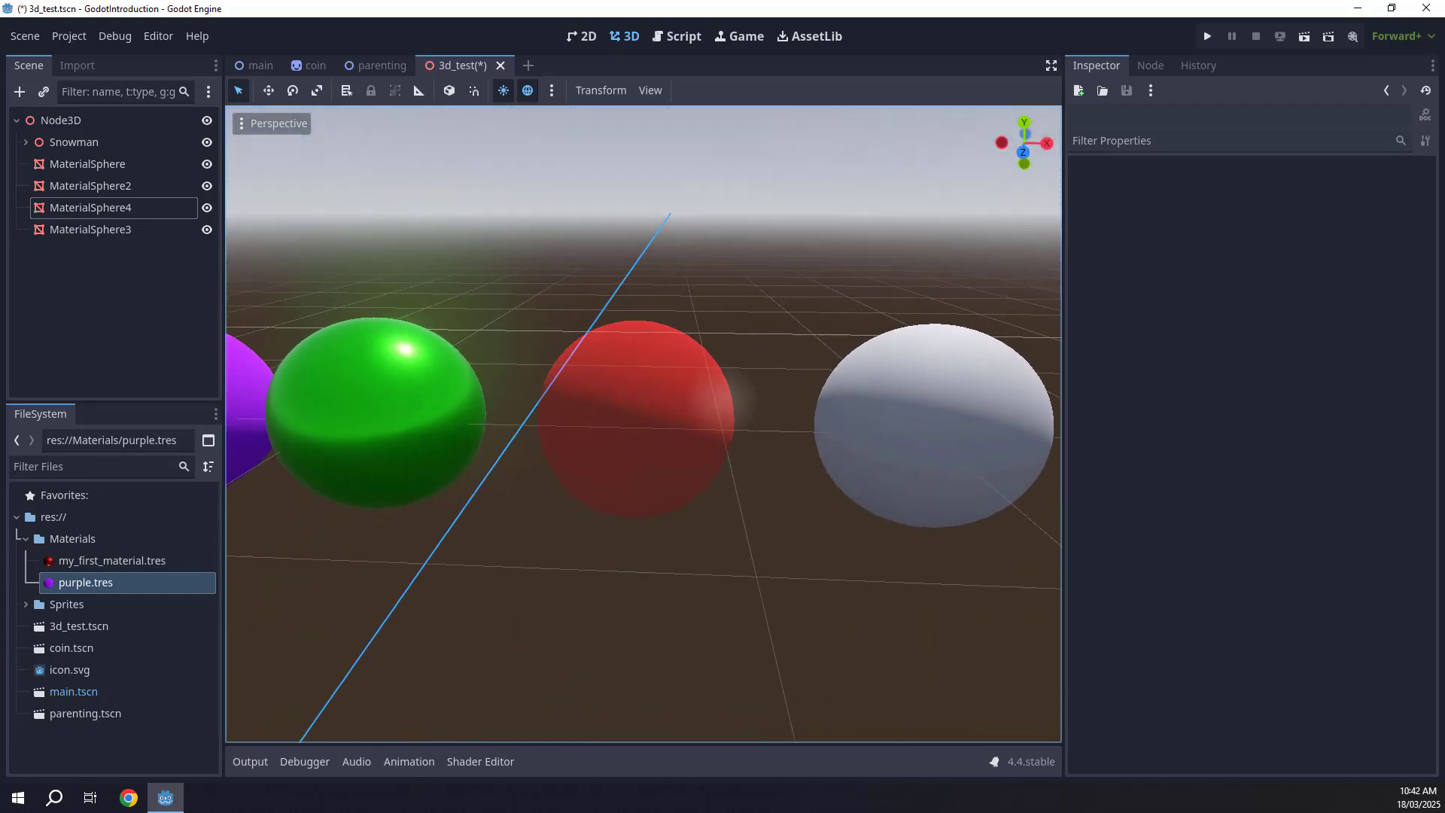
# Select the last white sphere and give it a new StandardMaterial3D surface material override.
pyautogui.press('d')
pyautogui.moveTo(744, 457); pyautogui.dragTo(749, 454, button='right')
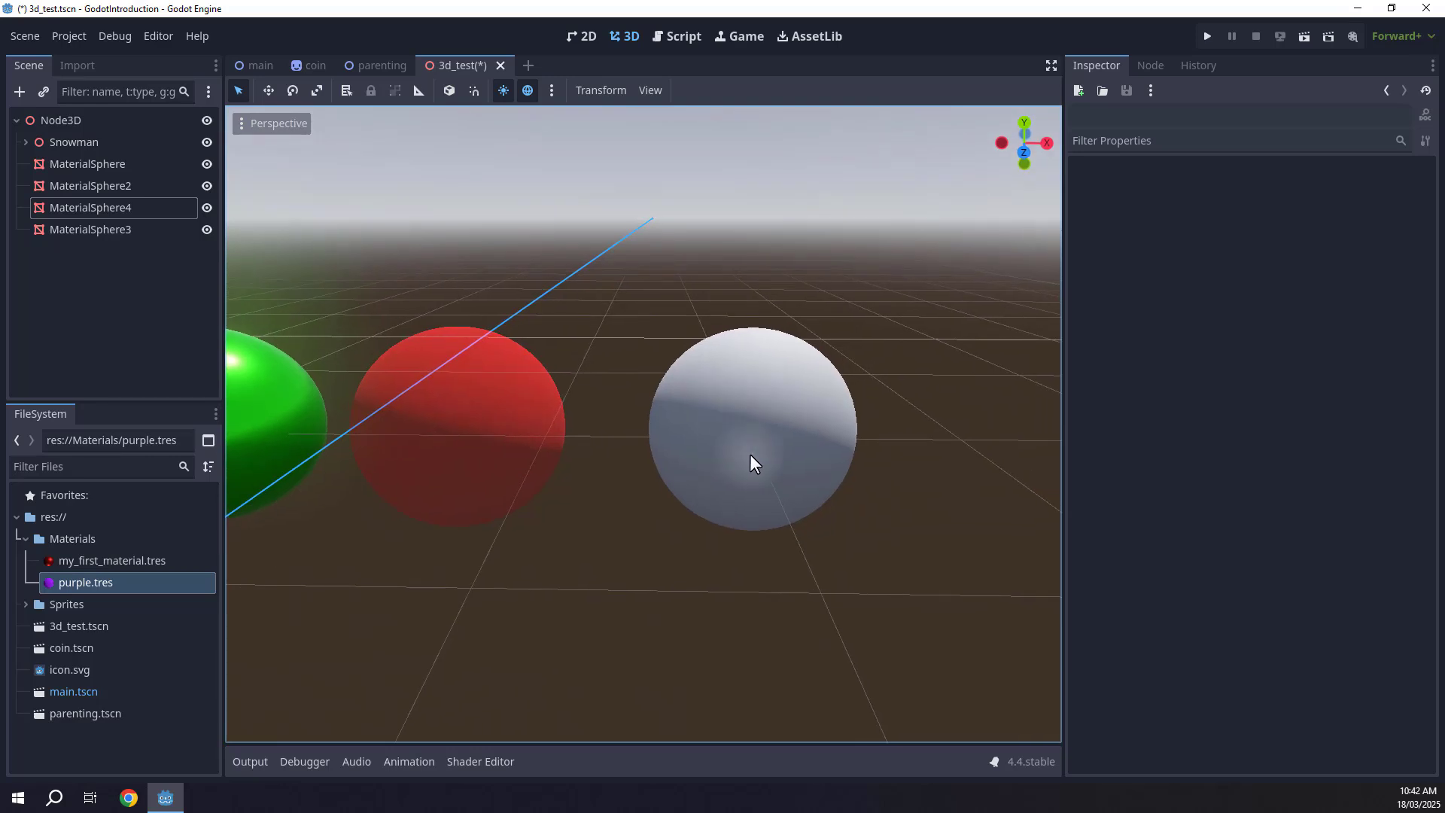
pyautogui.click(738, 411)
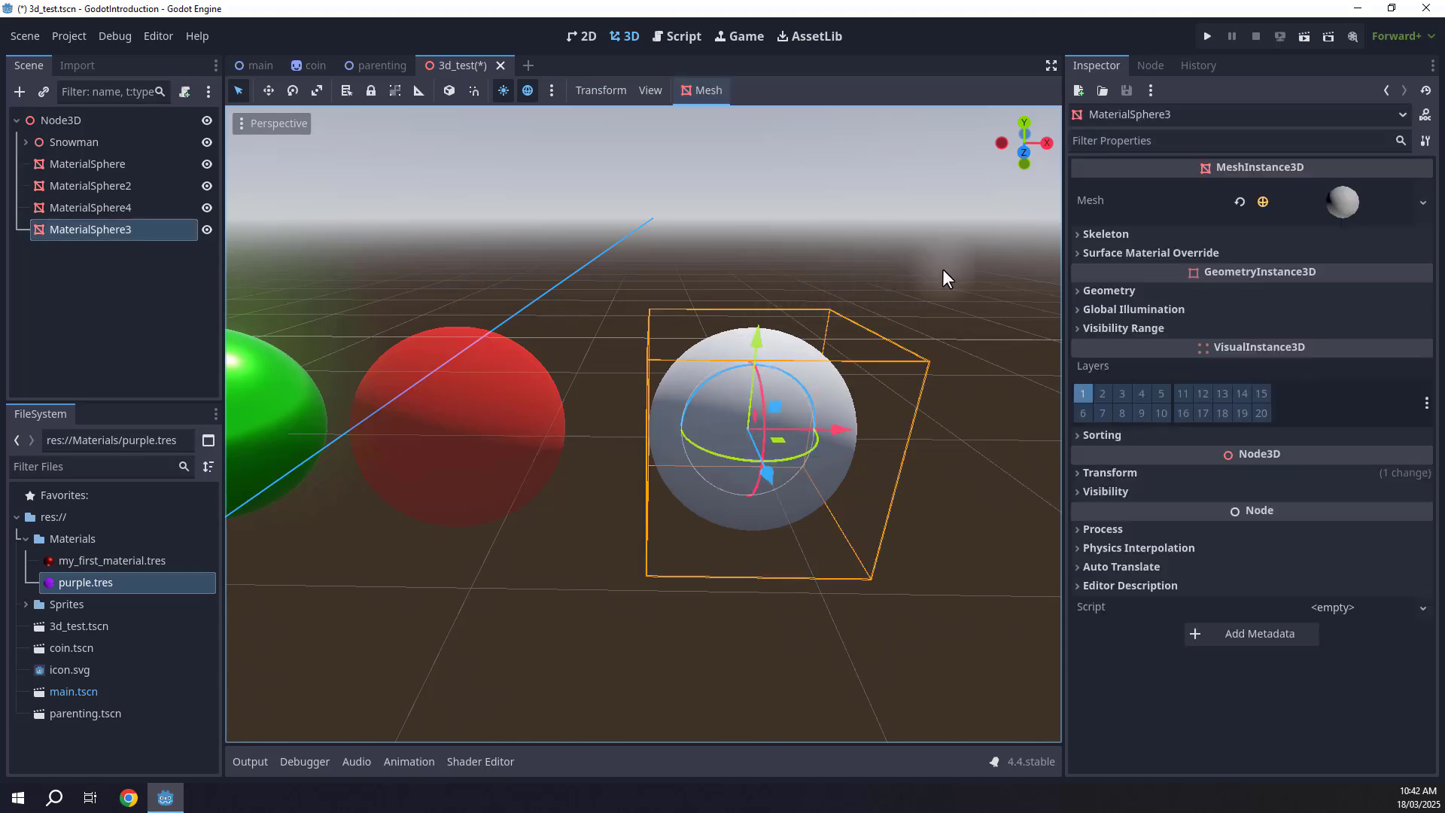
pyautogui.click(1127, 254)
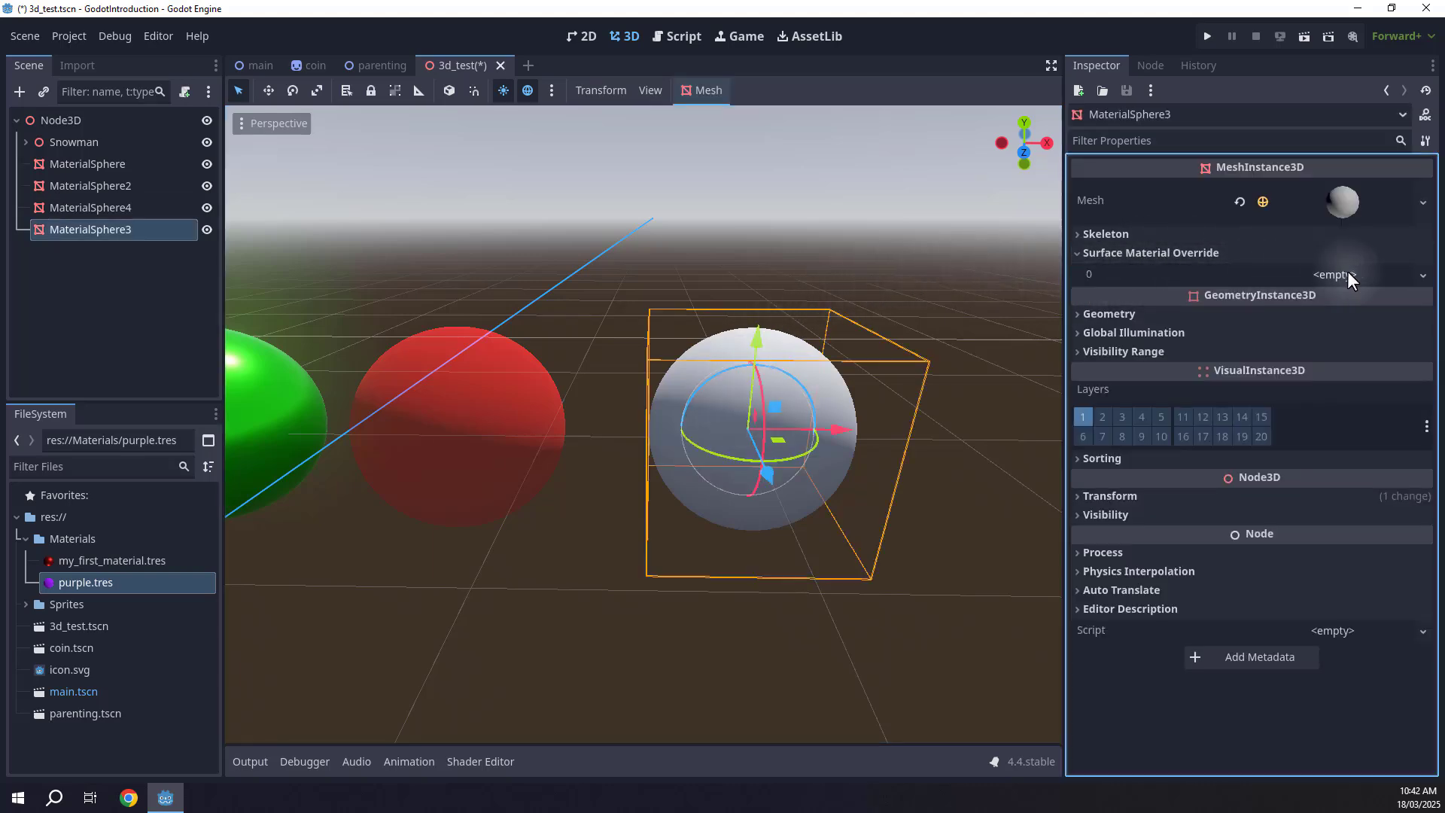
pyautogui.click(1348, 274)
pyautogui.click(1344, 297)
pyautogui.click(1343, 287)
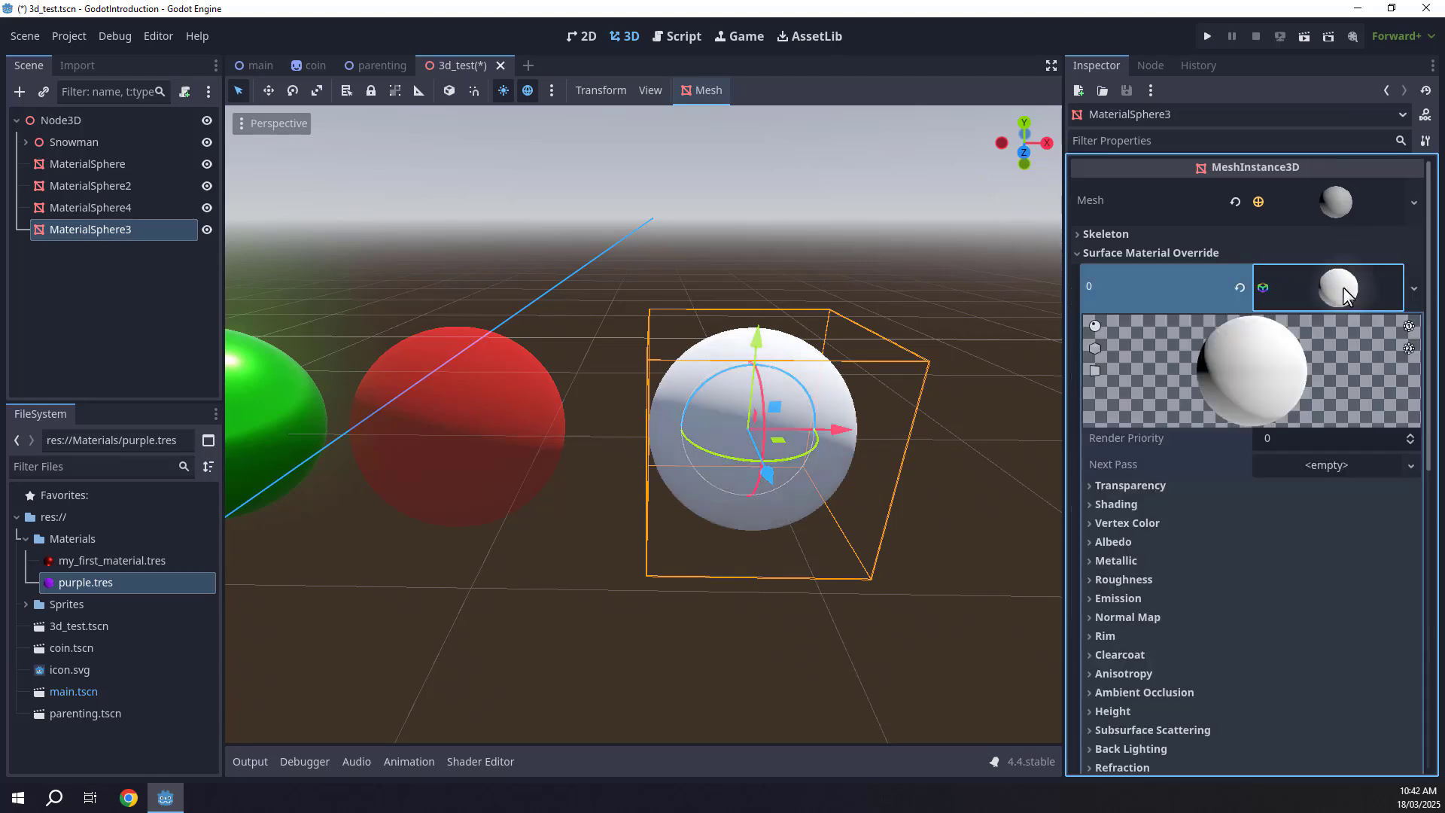
# Assign the Player.png sprite as the new material's Albedo texture.
pyautogui.scroll(-3, 1242, 316)
pyautogui.click(1118, 392)
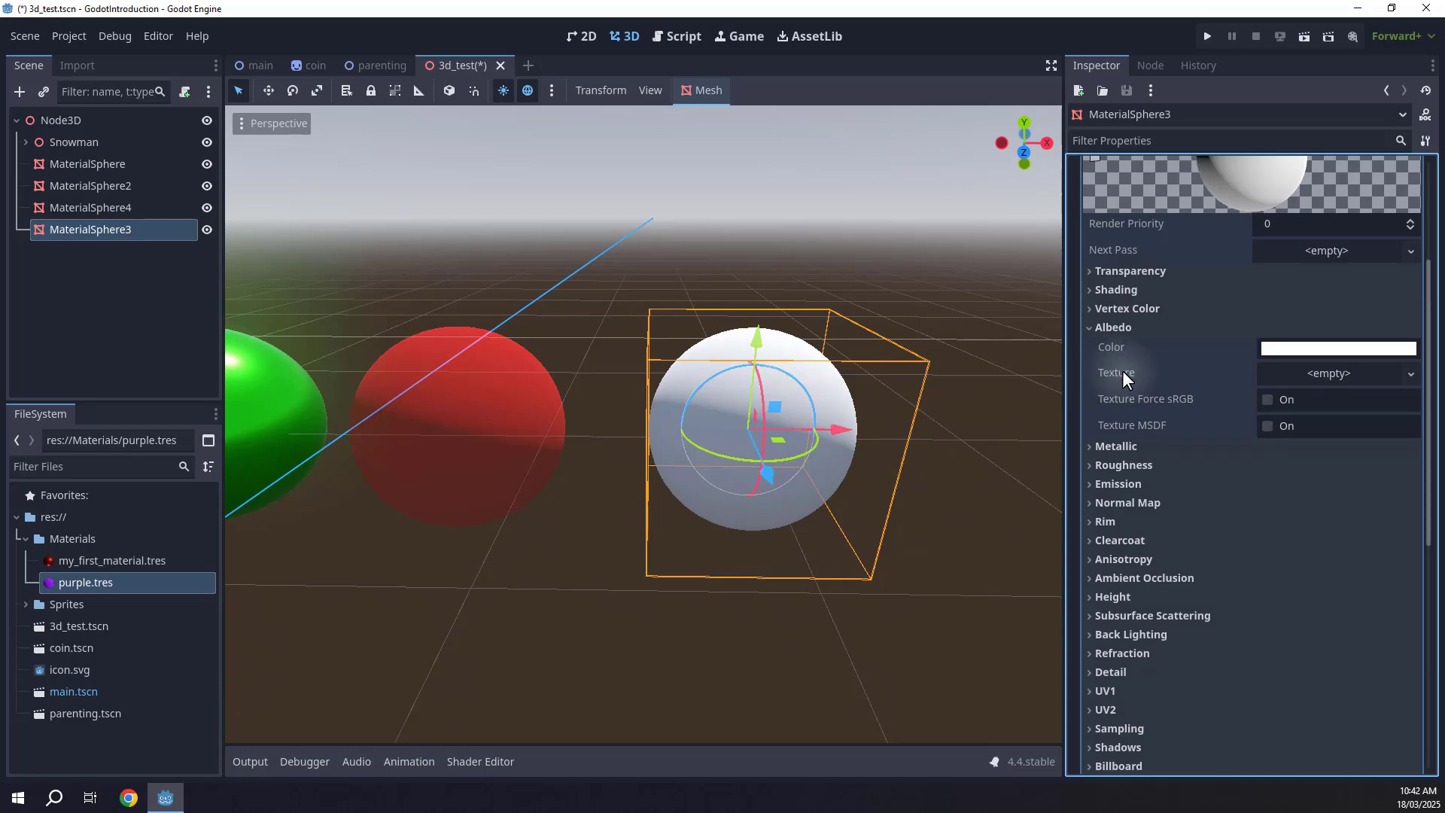
pyautogui.click(25, 605)
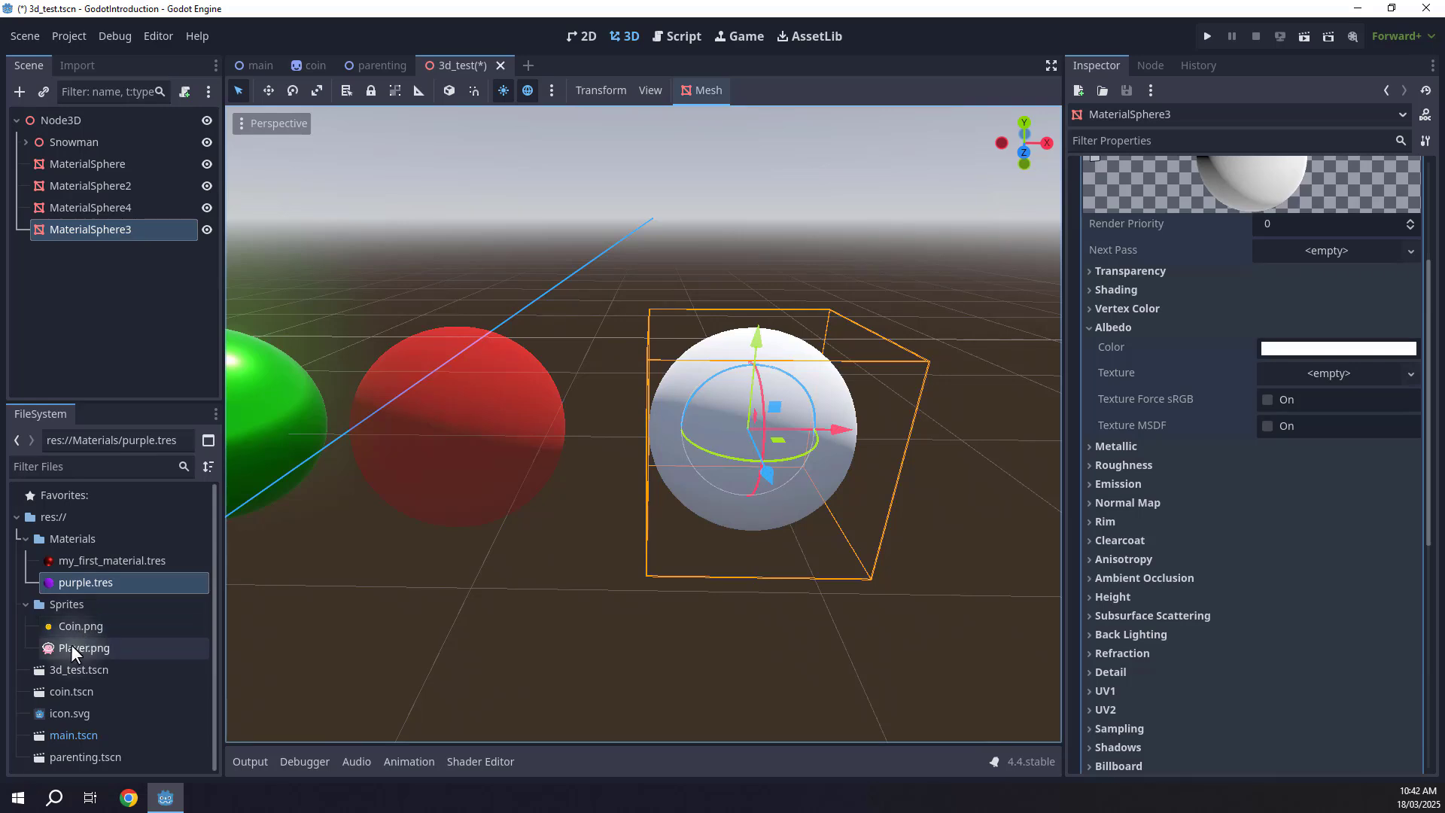
pyautogui.moveTo(70, 646); pyautogui.dragTo(1331, 373)
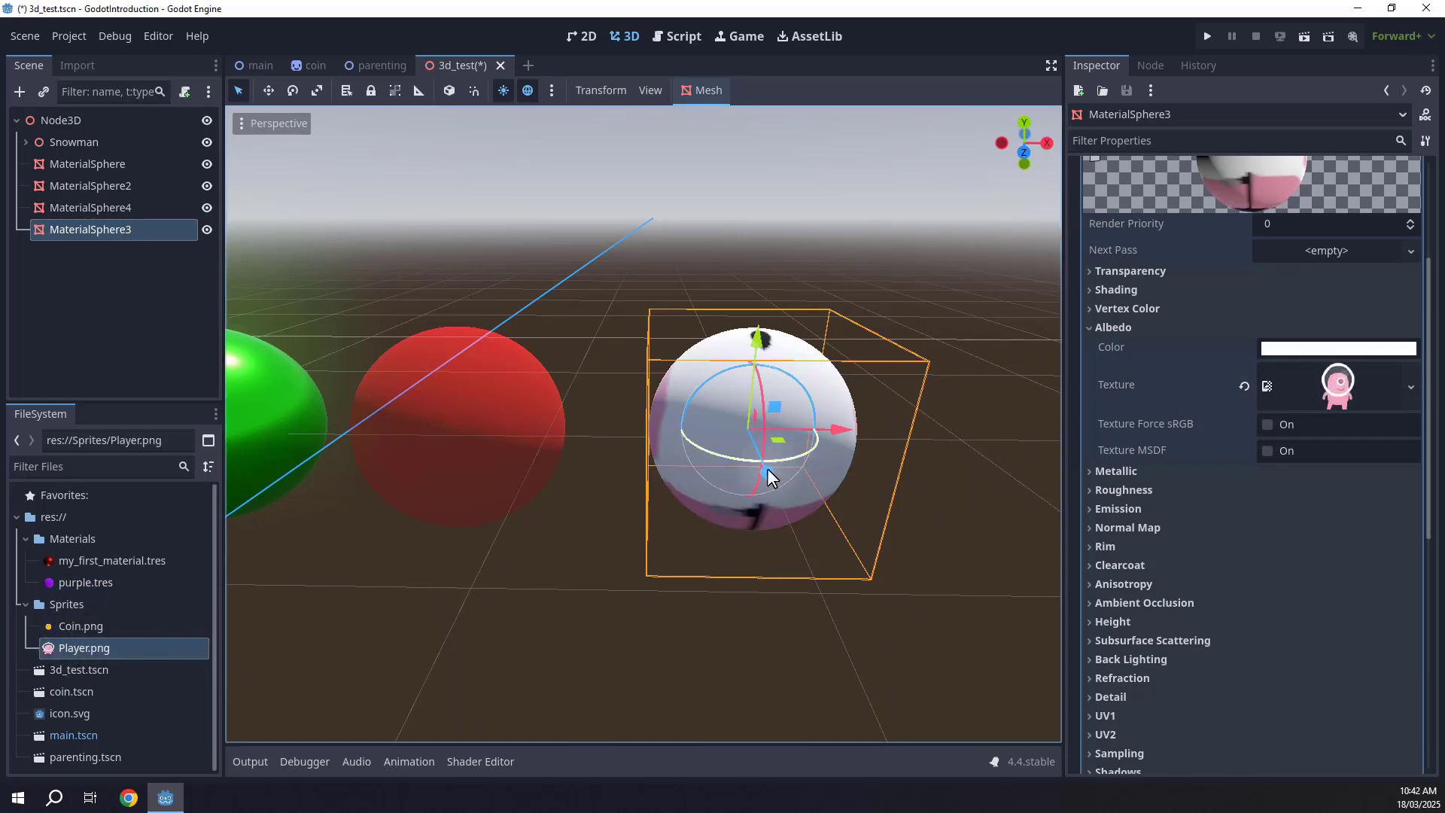
# Orbit and fly around the scene to inspect the textured sphere from different angles.
pyautogui.moveTo(694, 436); pyautogui.dragTo(850, 449)
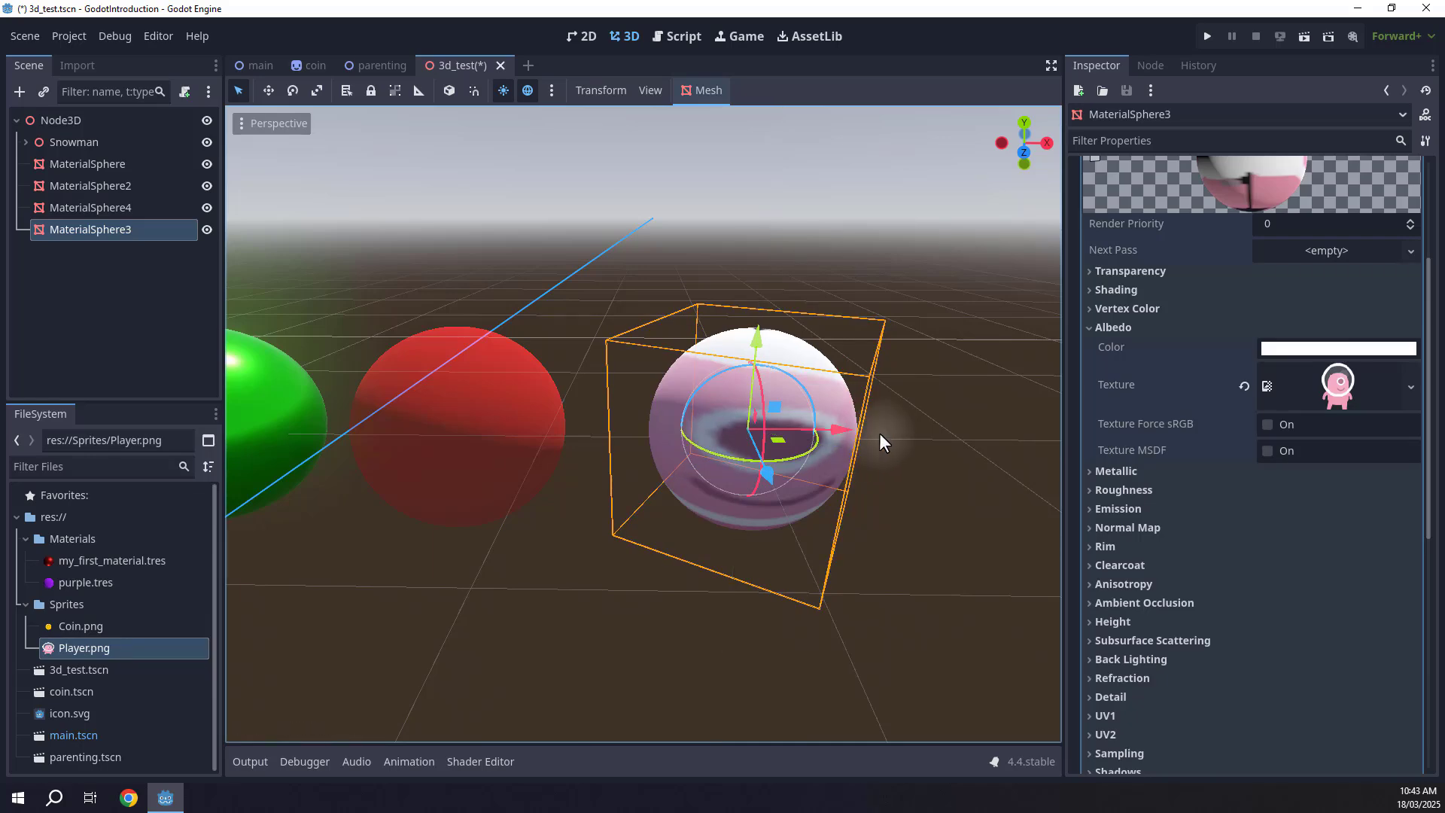
pyautogui.click(929, 397)
pyautogui.moveTo(929, 398)
pyautogui.mouseDown(button='right')
pyautogui.moveTo(916, 392)
pyautogui.moveTo(950, 392)
pyautogui.mouseUp(button='right')
pyautogui.press('s')
pyautogui.press('a')
pyautogui.press('d')
pyautogui.moveTo(741, 380); pyautogui.dragTo(720, 377, button='right')
pyautogui.press('w')
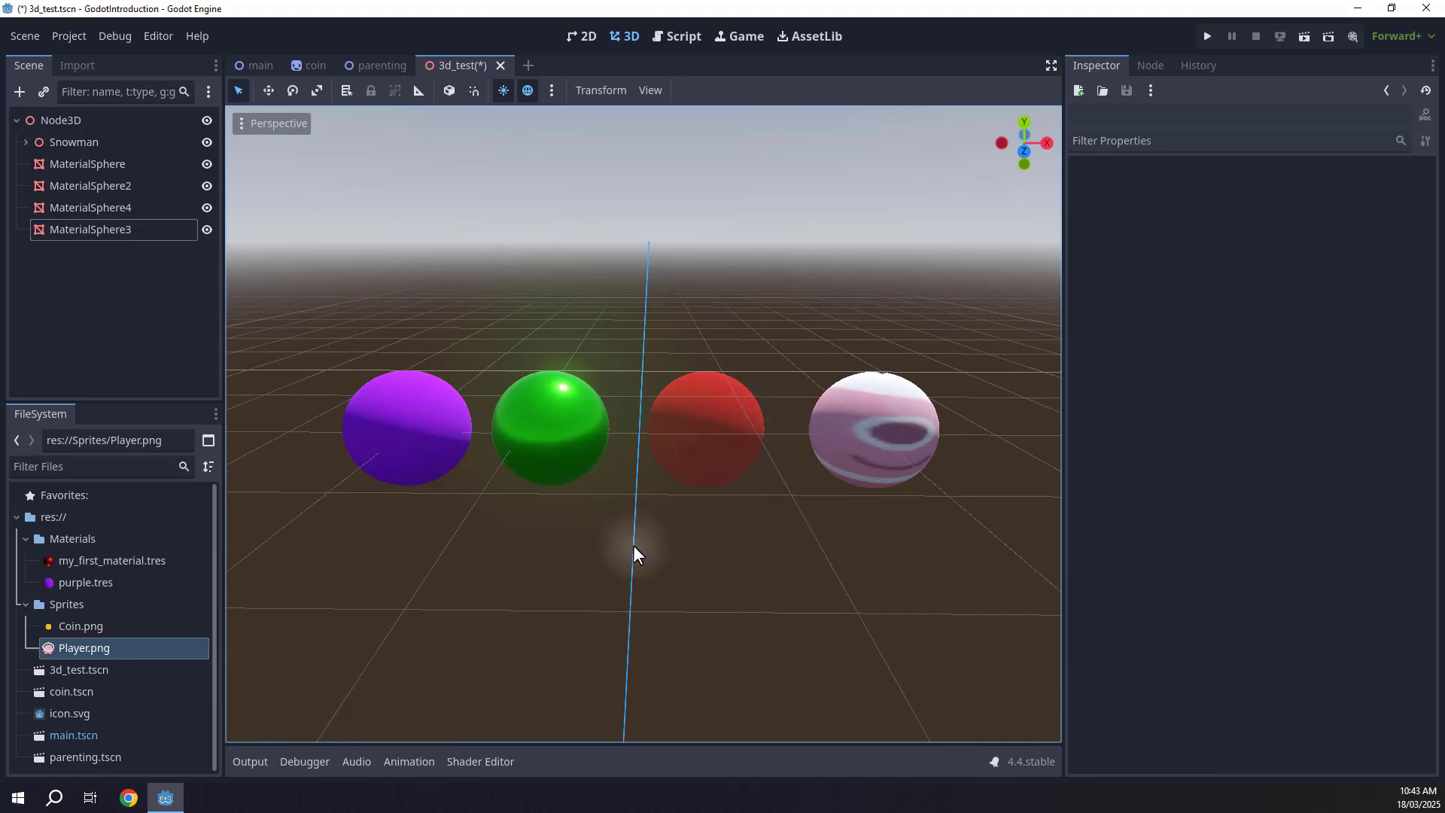
# Try enabling Rim on the textured sphere's material with a tint of 0.45, then switch it off.
pyautogui.click(869, 408)
pyautogui.scroll(-5, 1168, 341)
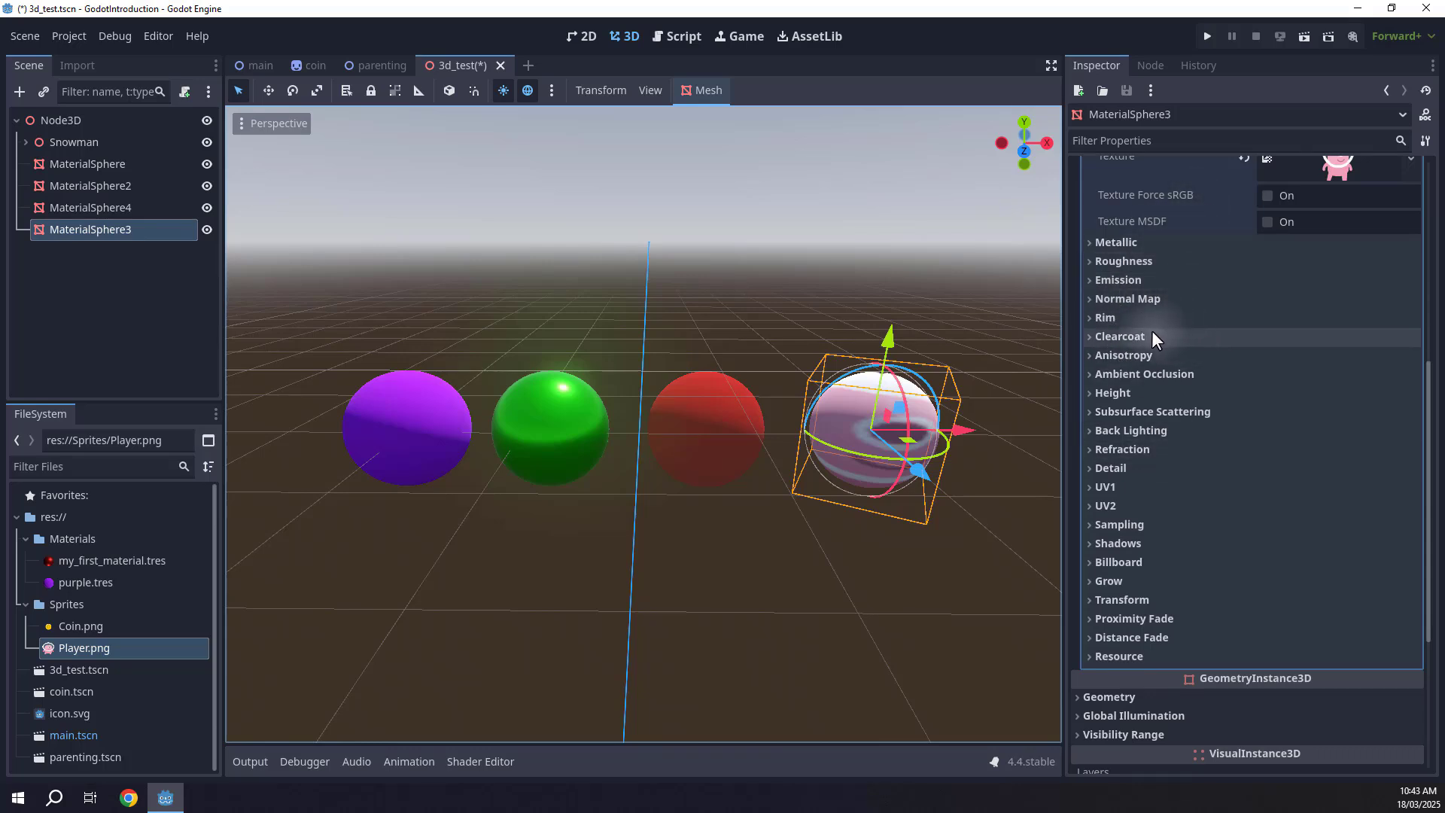
pyautogui.click(1103, 317)
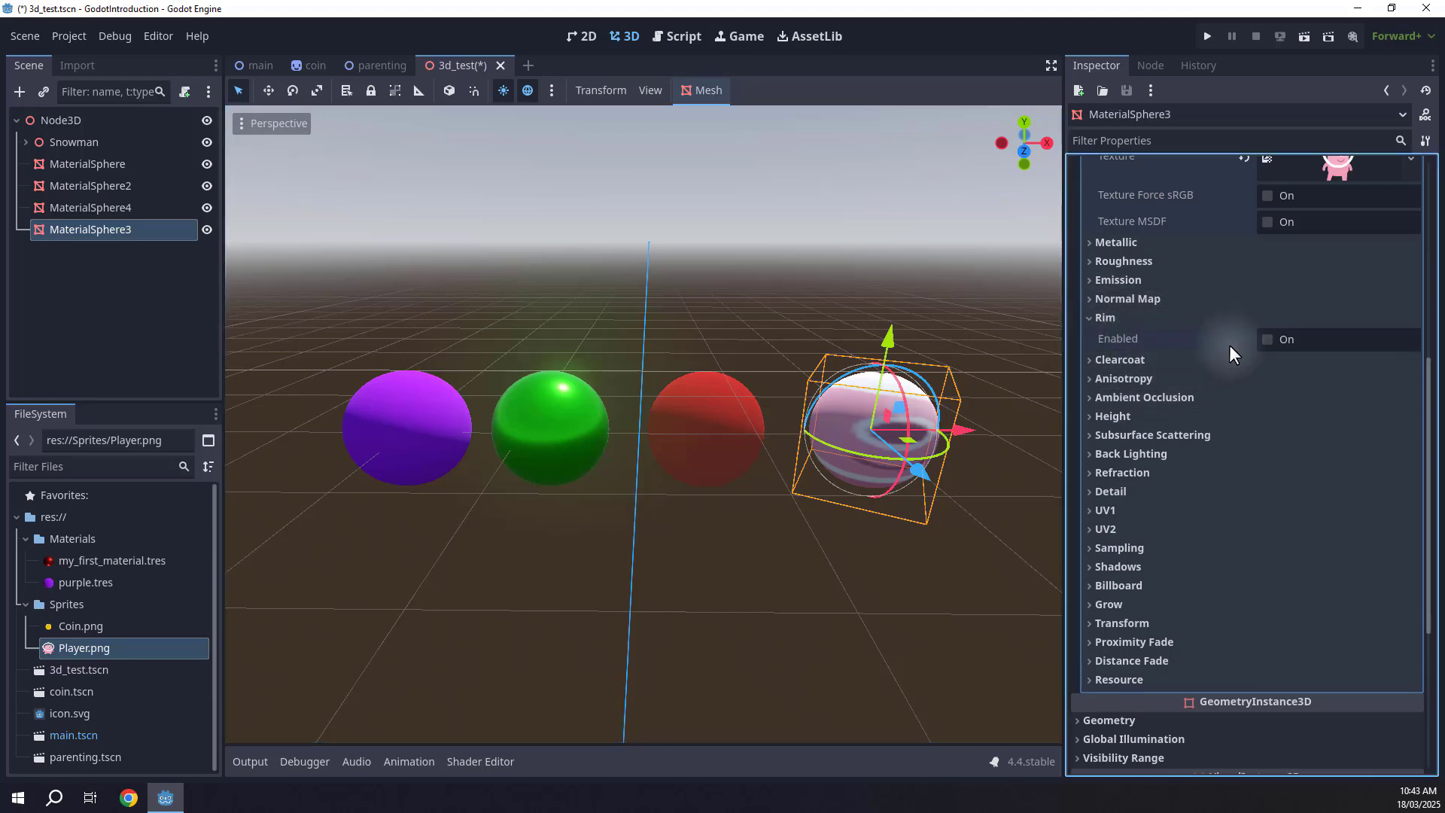
pyautogui.click(1279, 340)
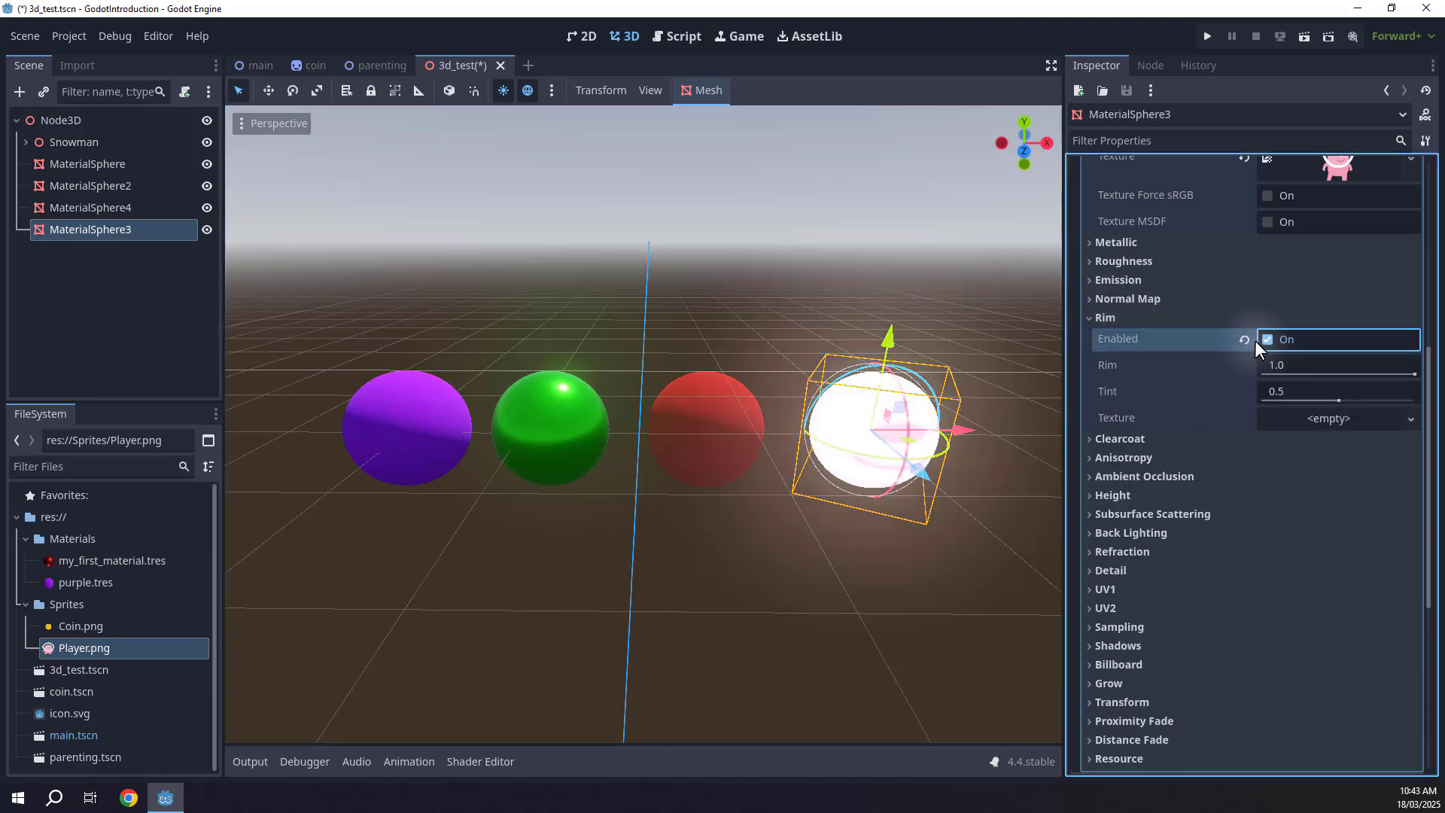
pyautogui.moveTo(1389, 372)
pyautogui.mouseDown()
pyautogui.moveTo(1272, 372)
pyautogui.moveTo(1406, 372)
pyautogui.mouseUp()
pyautogui.moveTo(1324, 397)
pyautogui.mouseDown()
pyautogui.moveTo(1264, 397)
pyautogui.moveTo(1319, 399)
pyautogui.mouseUp()
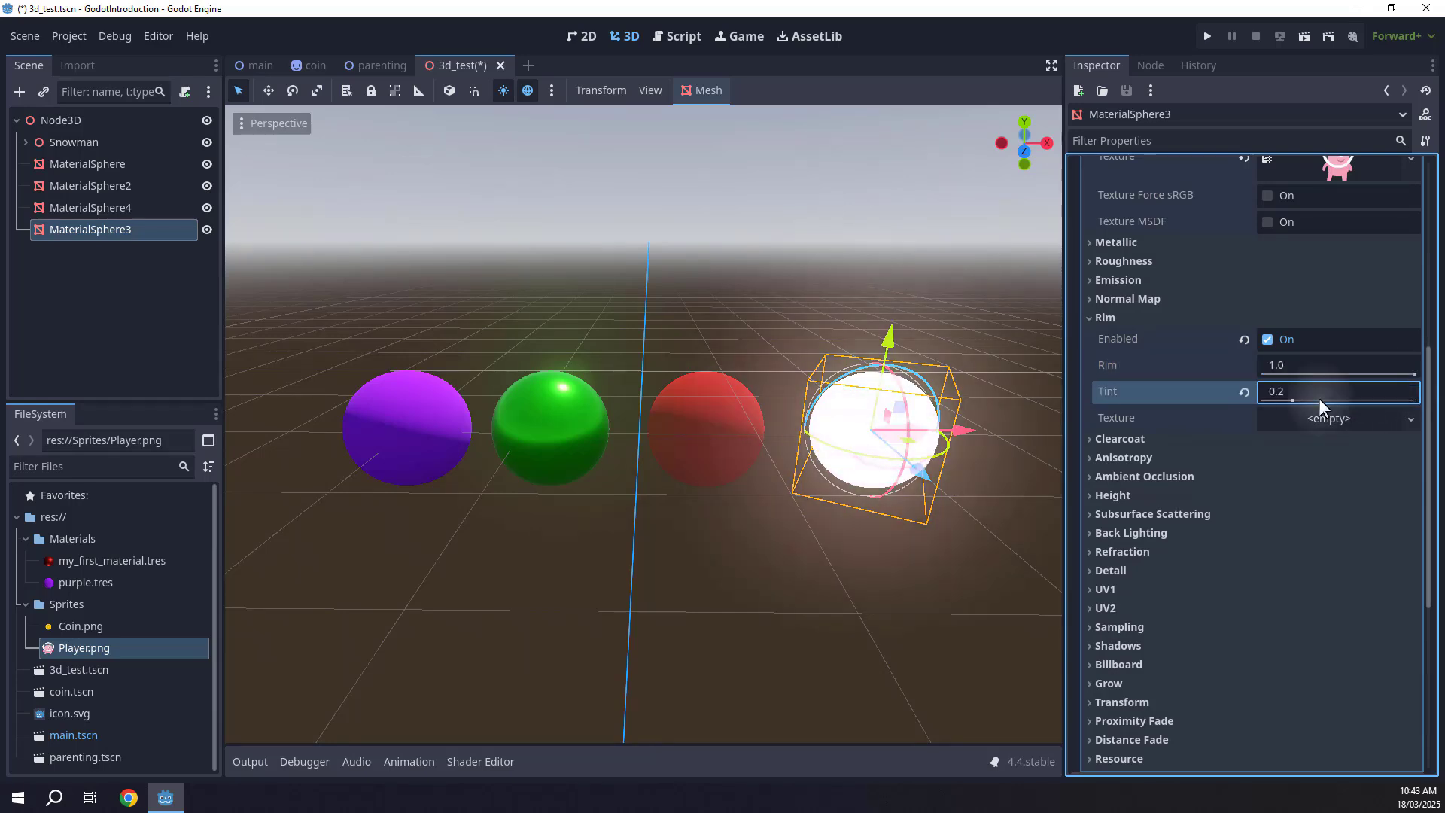
pyautogui.click(1267, 340)
pyautogui.click(1106, 316)
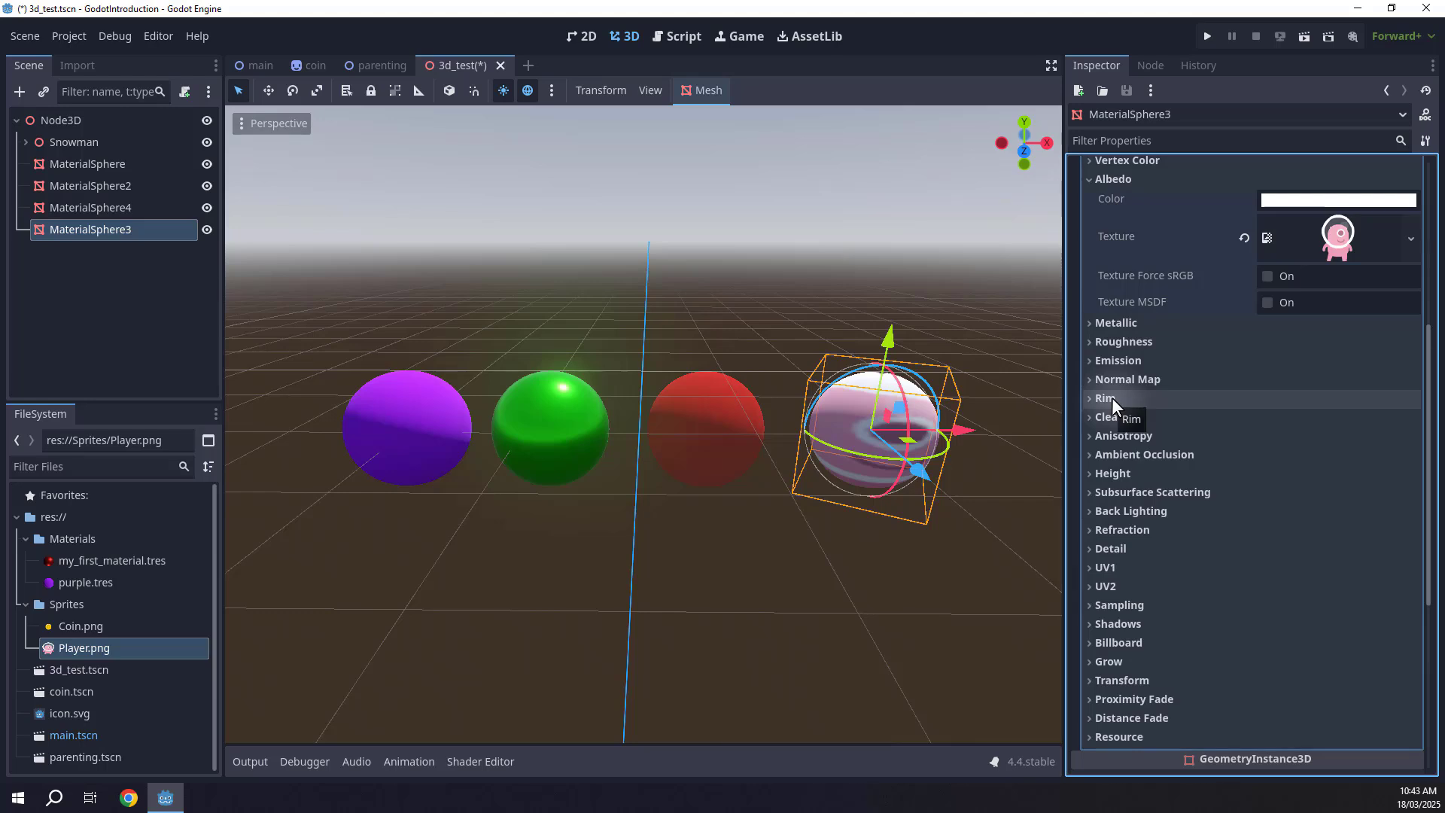
# Save the textured sphere's material as texture_material.tres in the Materials folder.
pyautogui.scroll(5, 1112, 397)
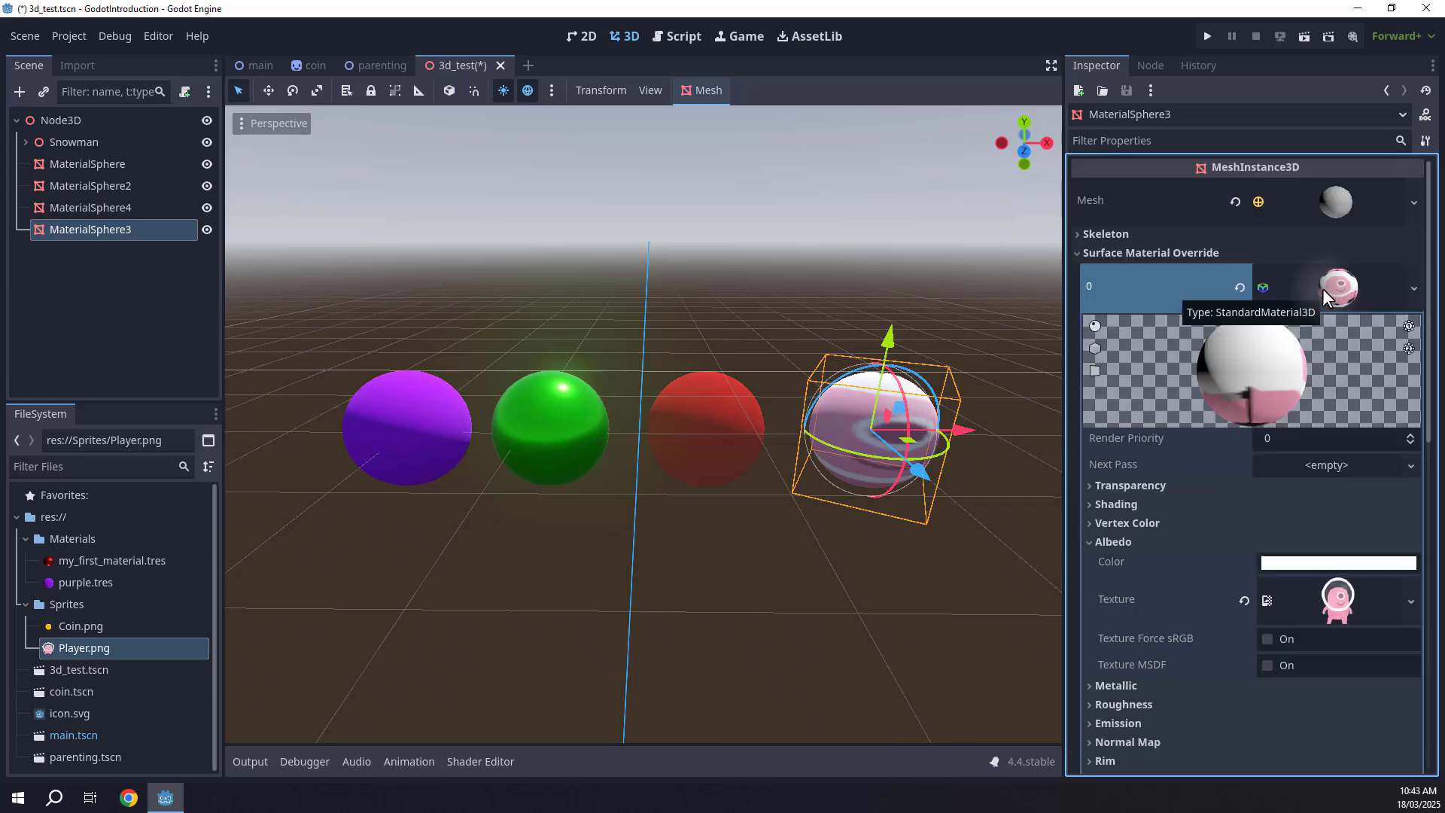
pyautogui.click(1317, 285)
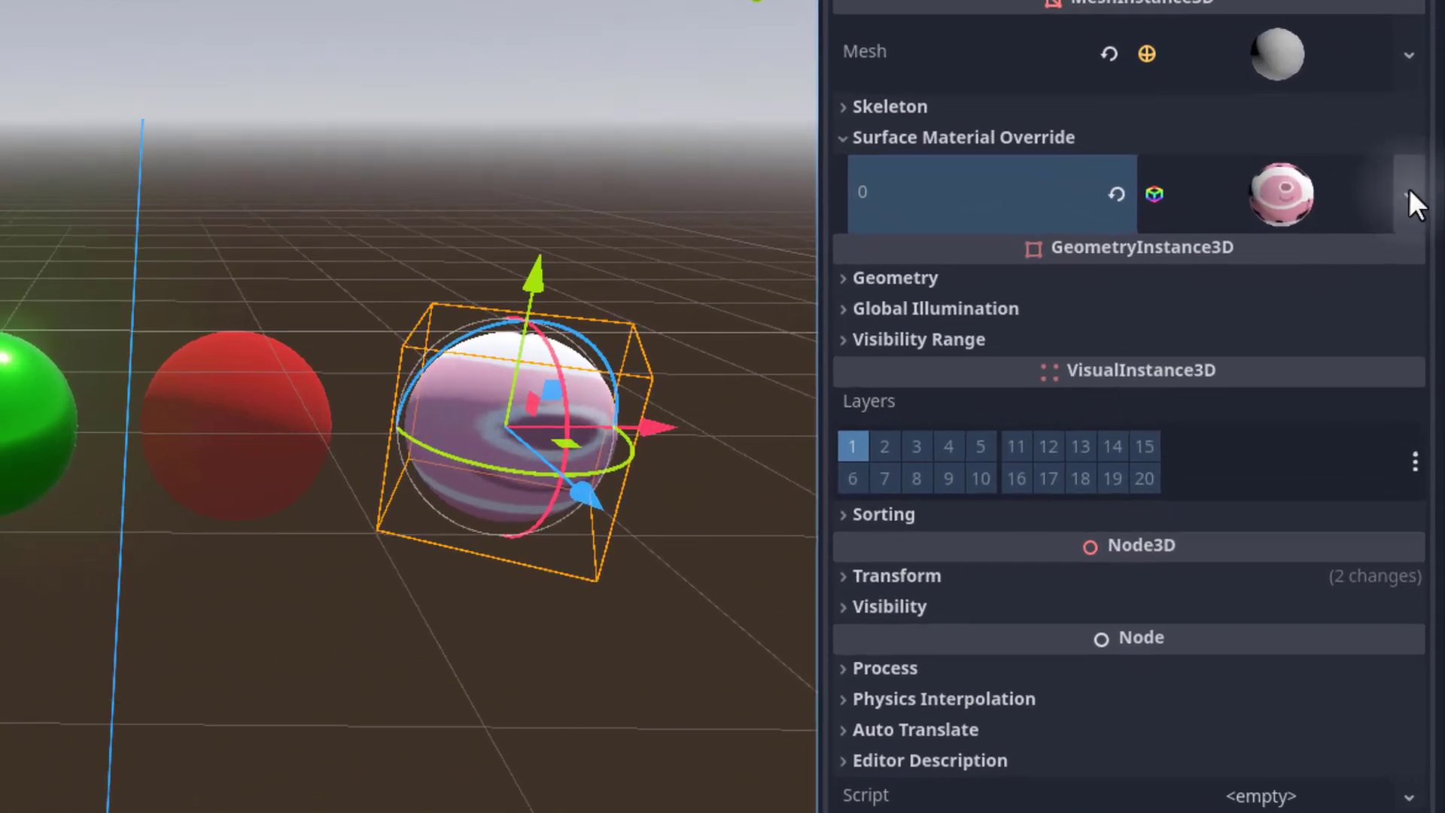
pyautogui.click(1423, 288)
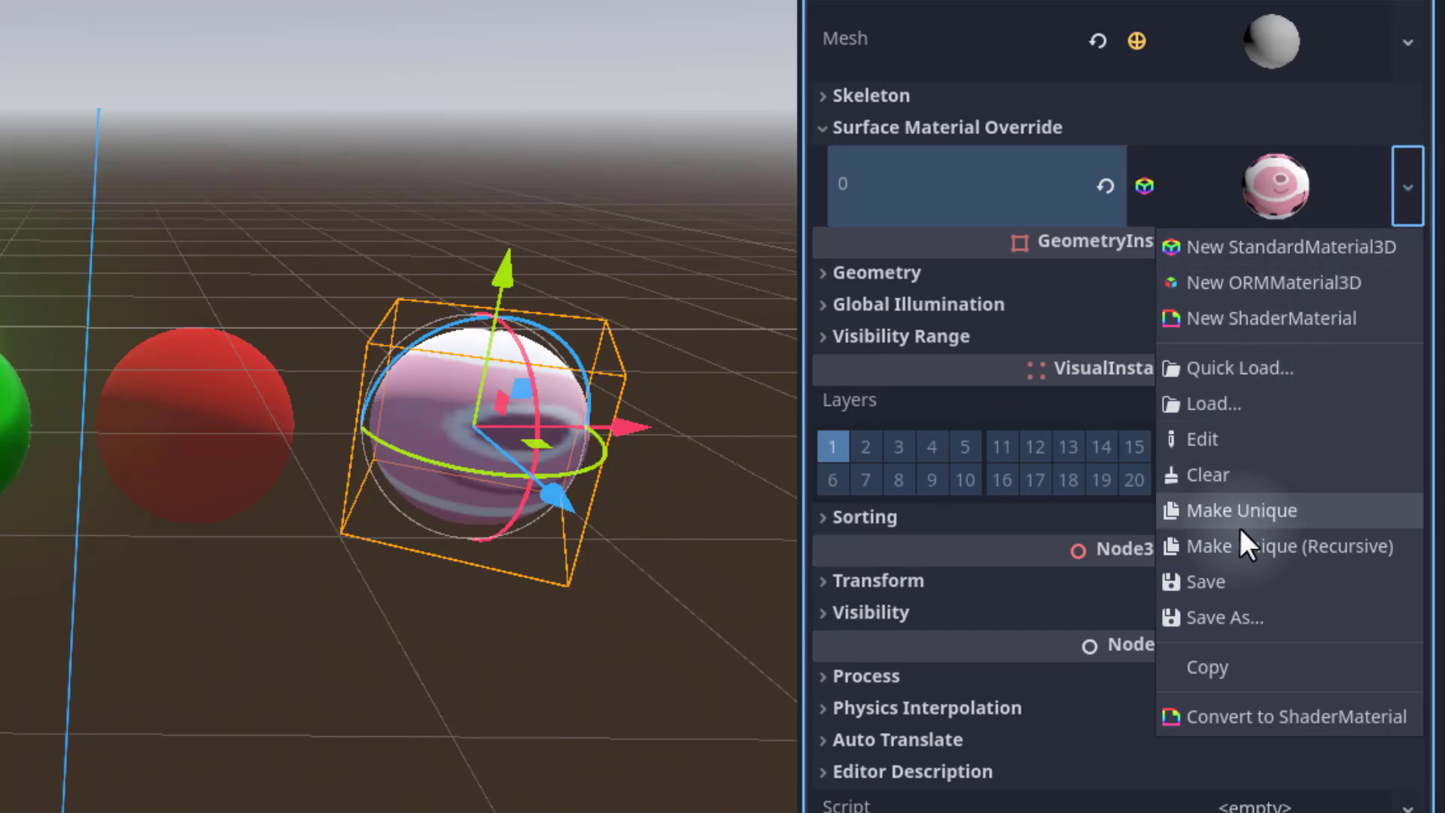
pyautogui.click(1221, 579)
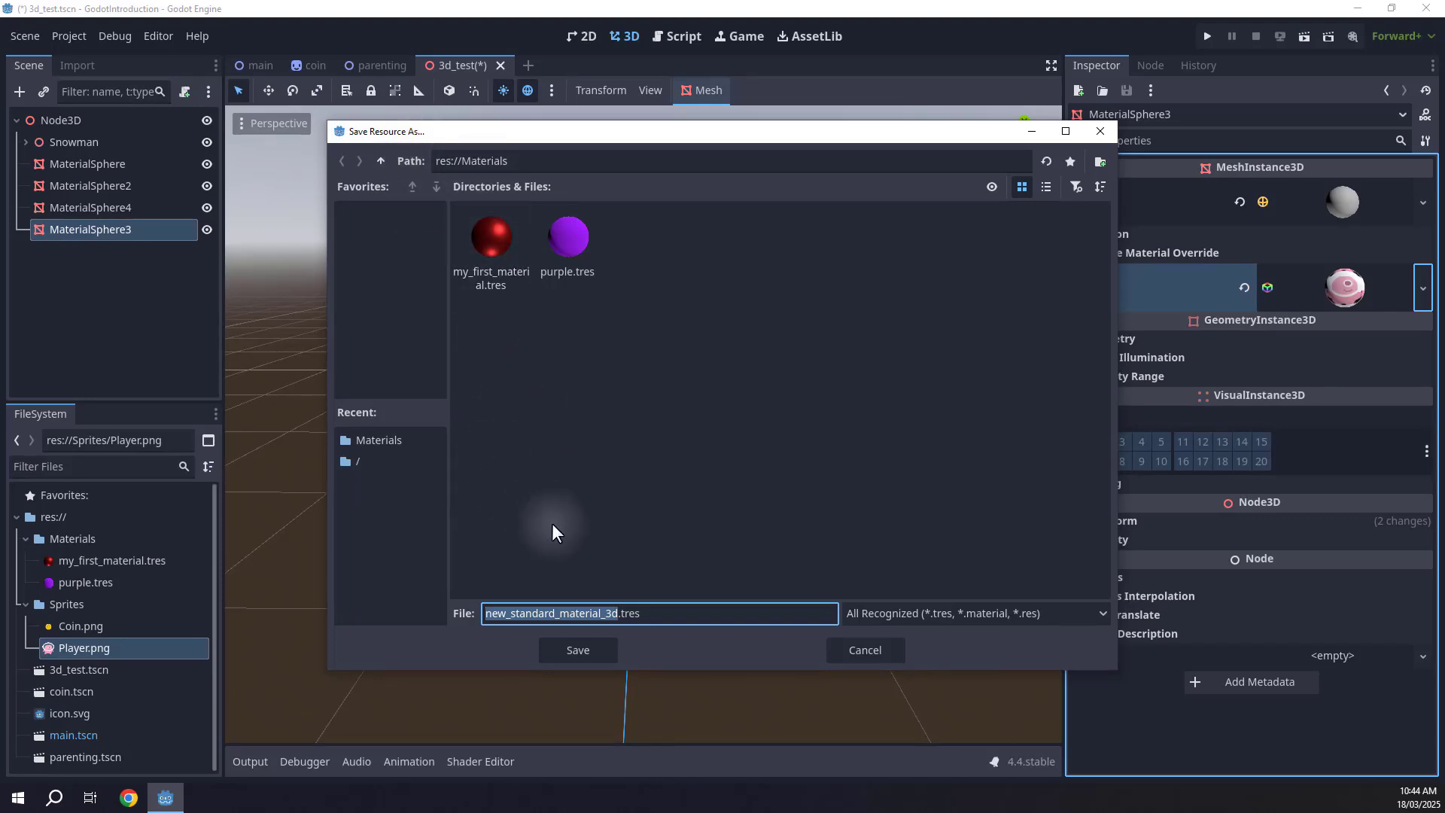
pyautogui.write('texture_material')
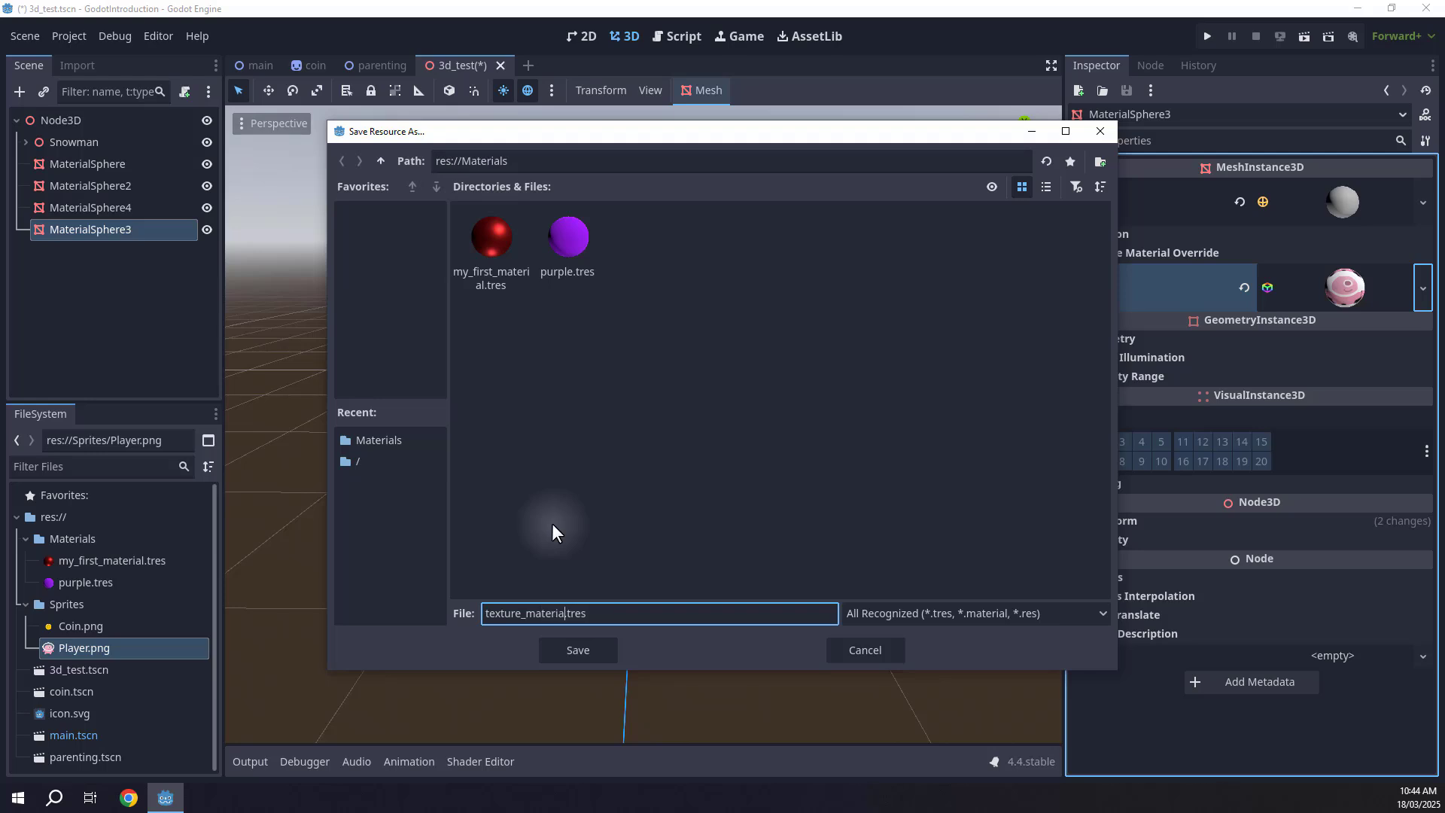
pyautogui.click(581, 652)
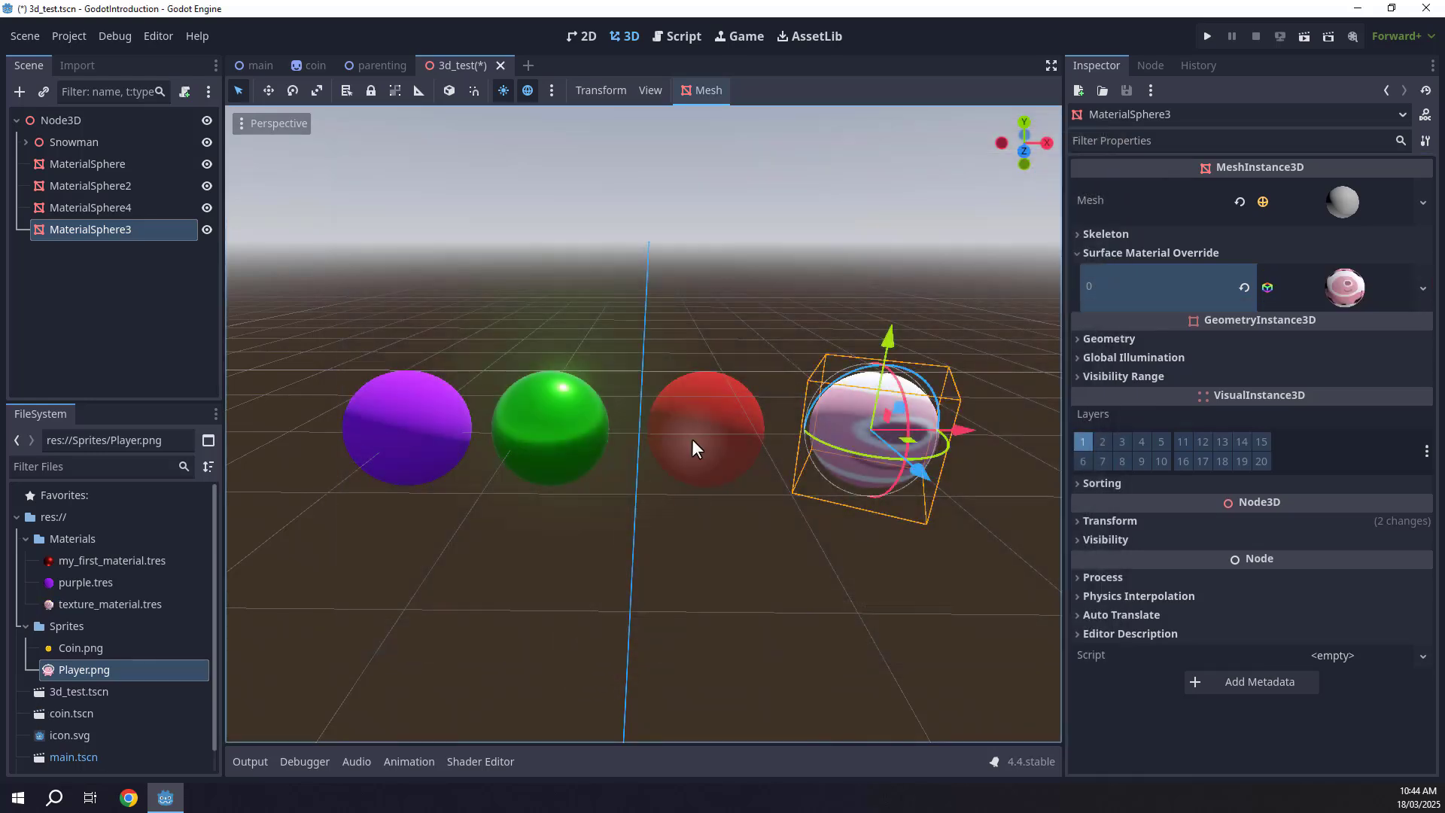
# Apply texture_material.tres to the purple and green spheres, then undo both assignments.
pyautogui.click(69, 602)
pyautogui.moveTo(74, 607); pyautogui.dragTo(373, 449)
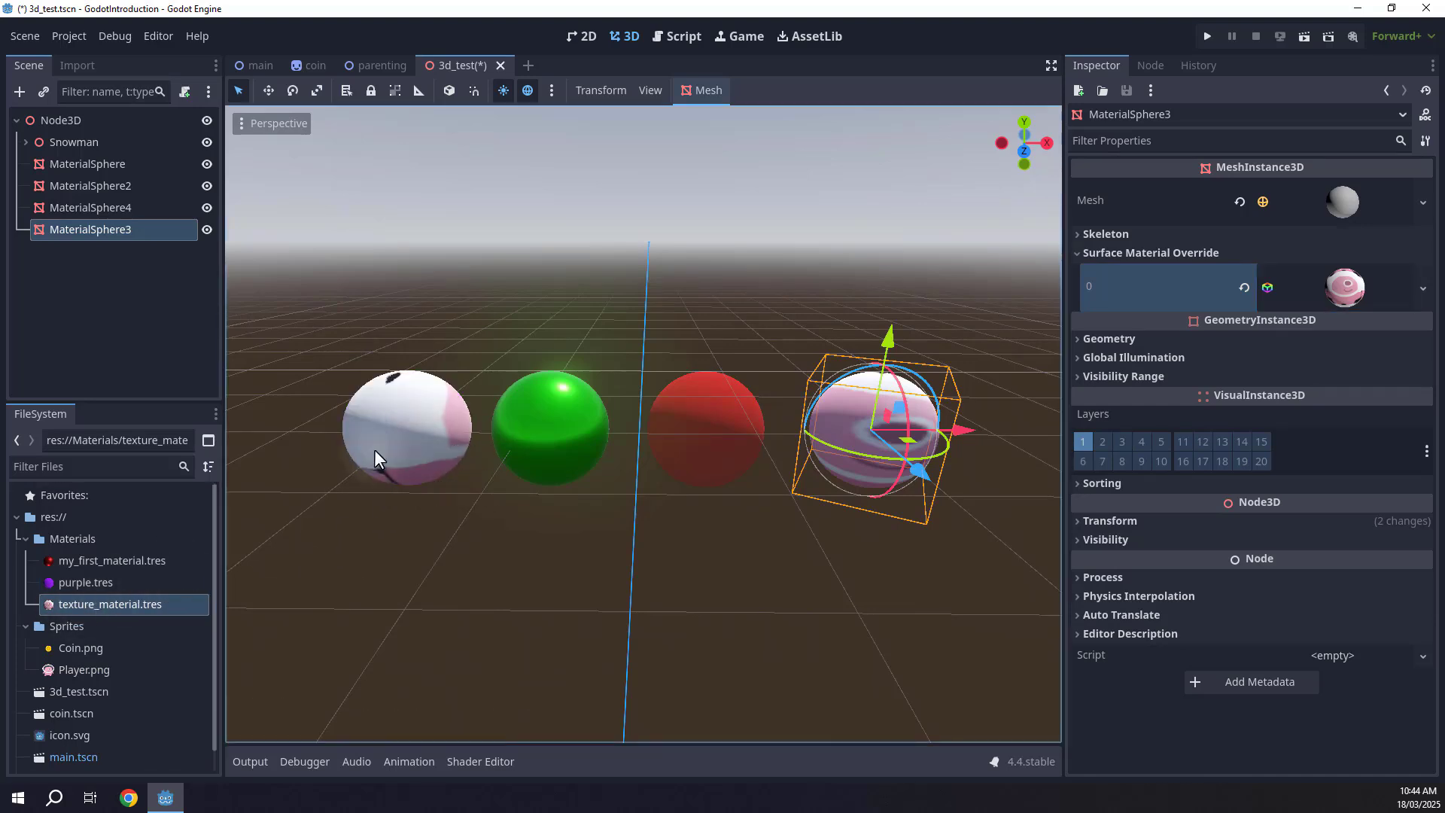
pyautogui.moveTo(109, 608); pyautogui.dragTo(572, 441)
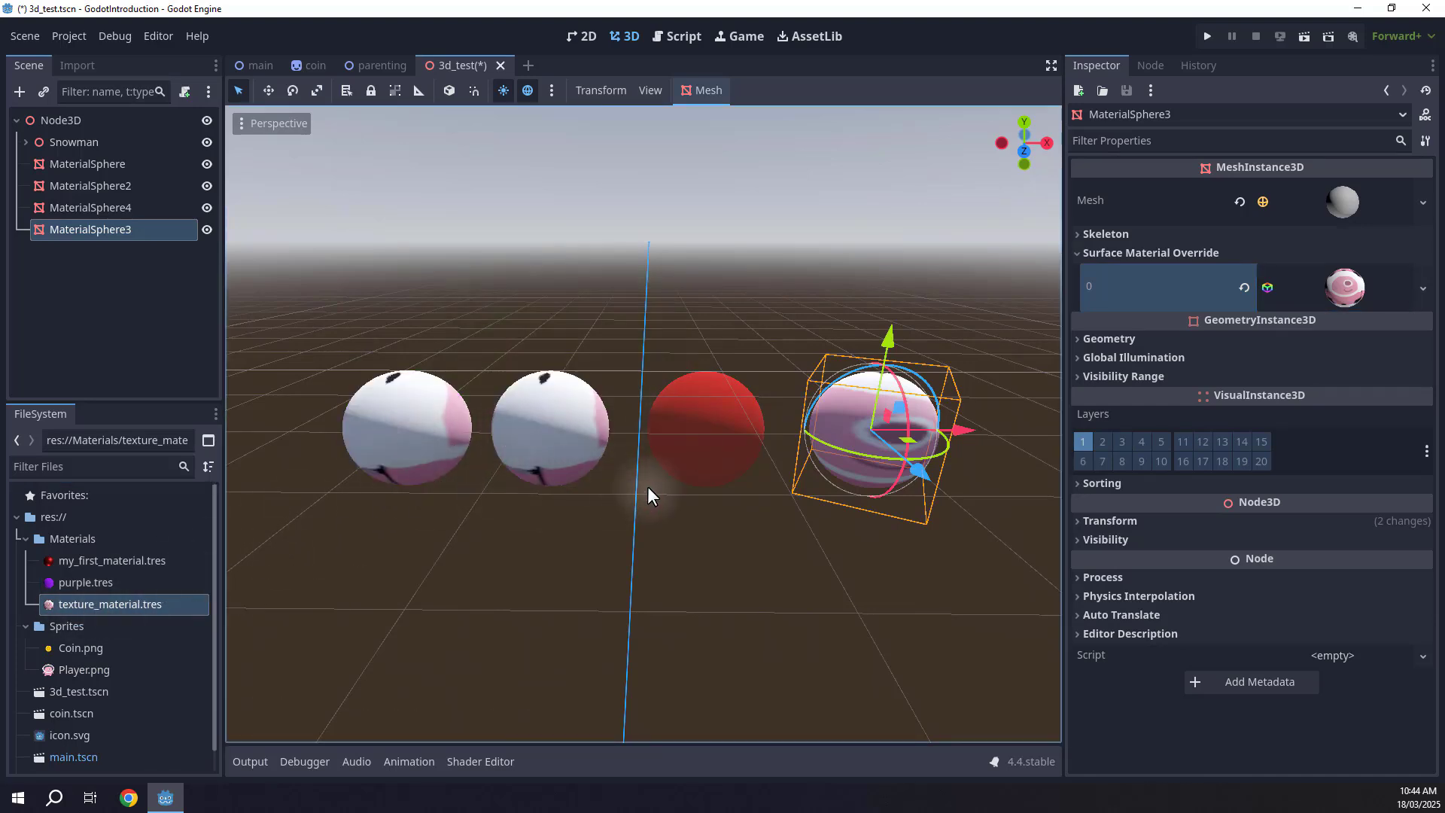
pyautogui.hotkey('ctrl', 'z')
pyautogui.hotkey('ctrl', 'z')
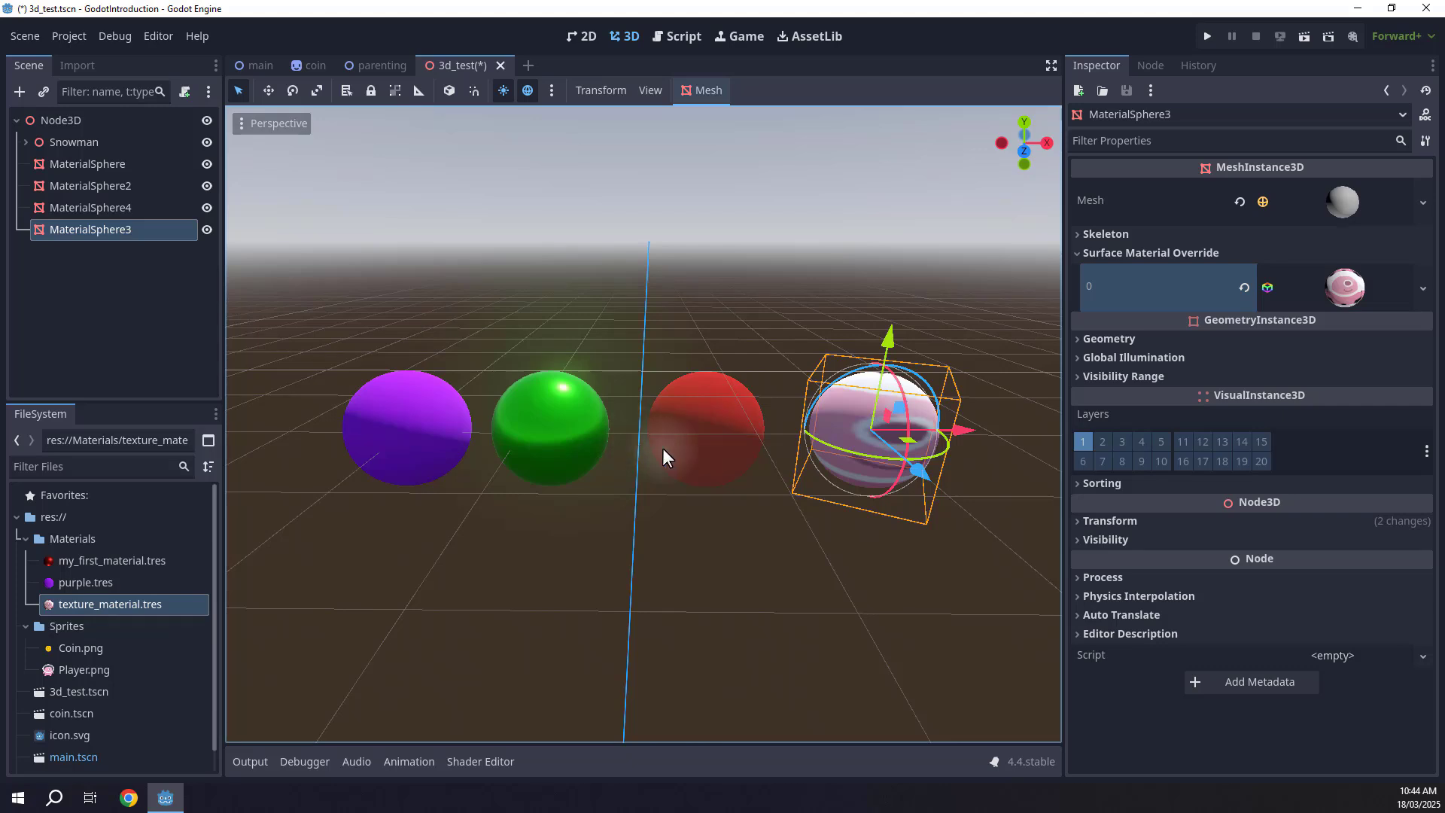
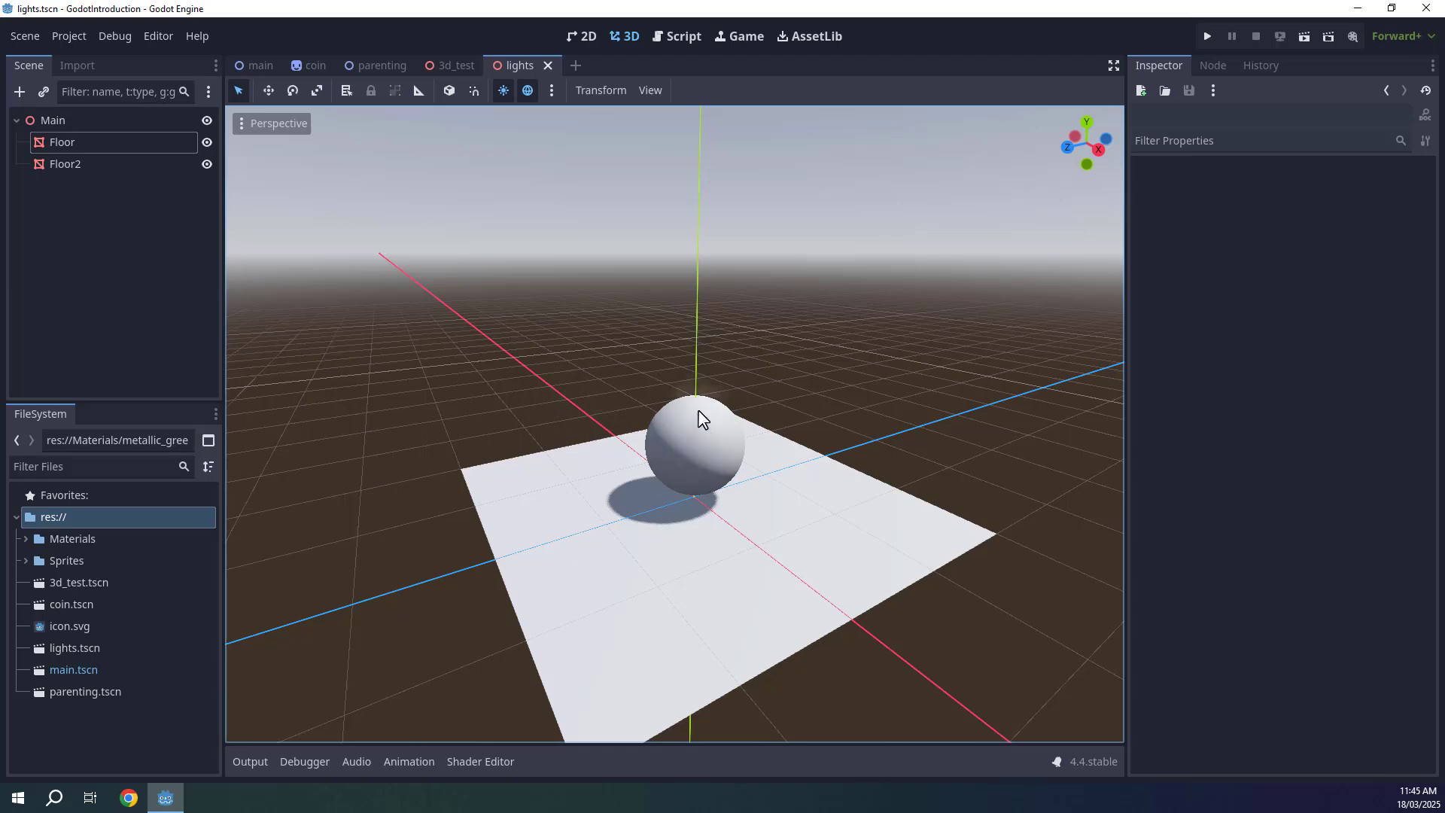
# Fly and orbit around the lights scene to inspect the sphere resting on the floor.
pyautogui.moveTo(639, 411)
pyautogui.mouseDown(button='right')
pyautogui.moveTo(640, 449)
pyautogui.moveTo(657, 435)
pyautogui.moveTo(631, 418)
pyautogui.moveTo(642, 407)
pyautogui.mouseUp(button='right')
pyautogui.press('w')
pyautogui.press('a')
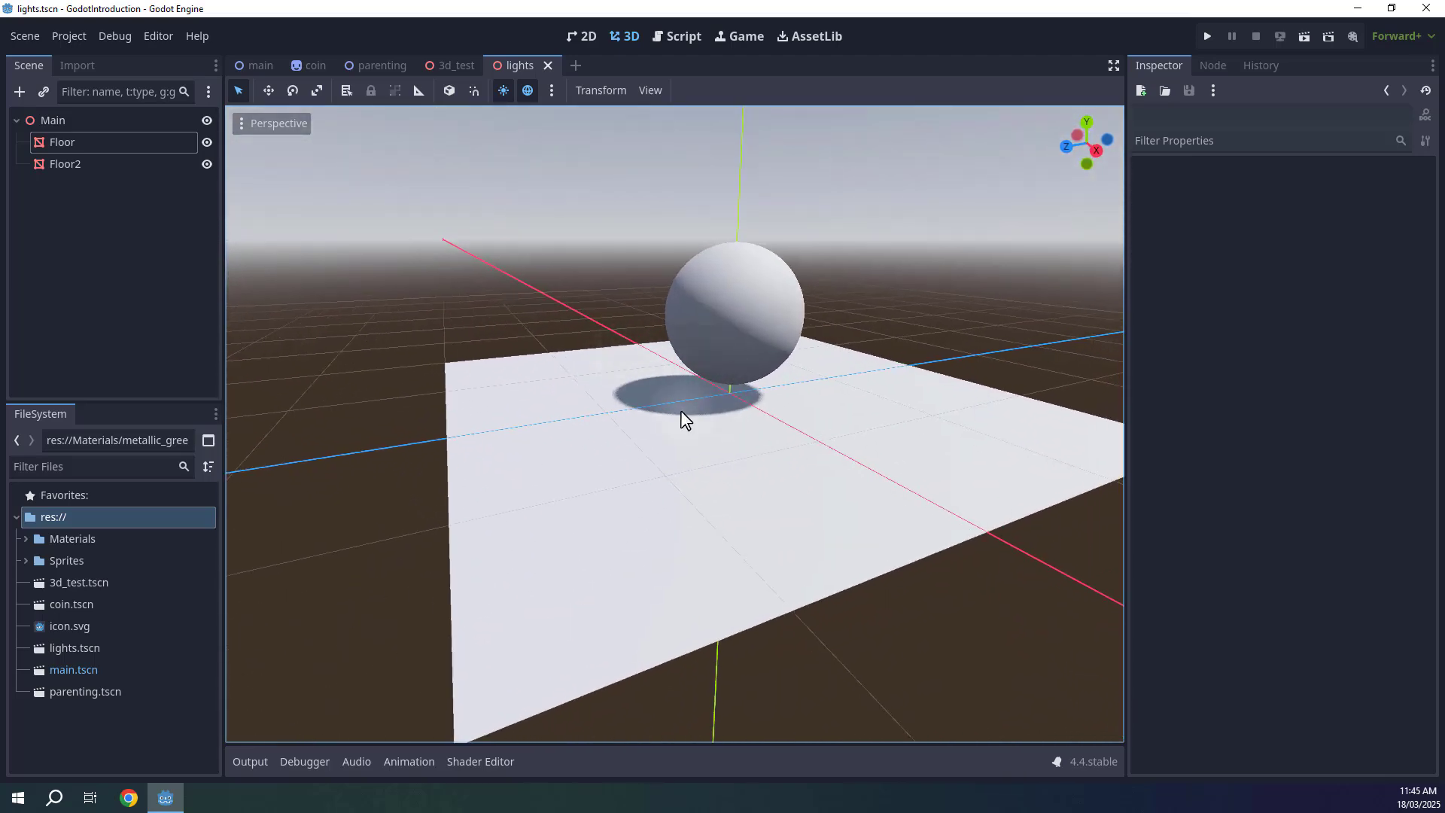
pyautogui.click(663, 424)
pyautogui.click(704, 283)
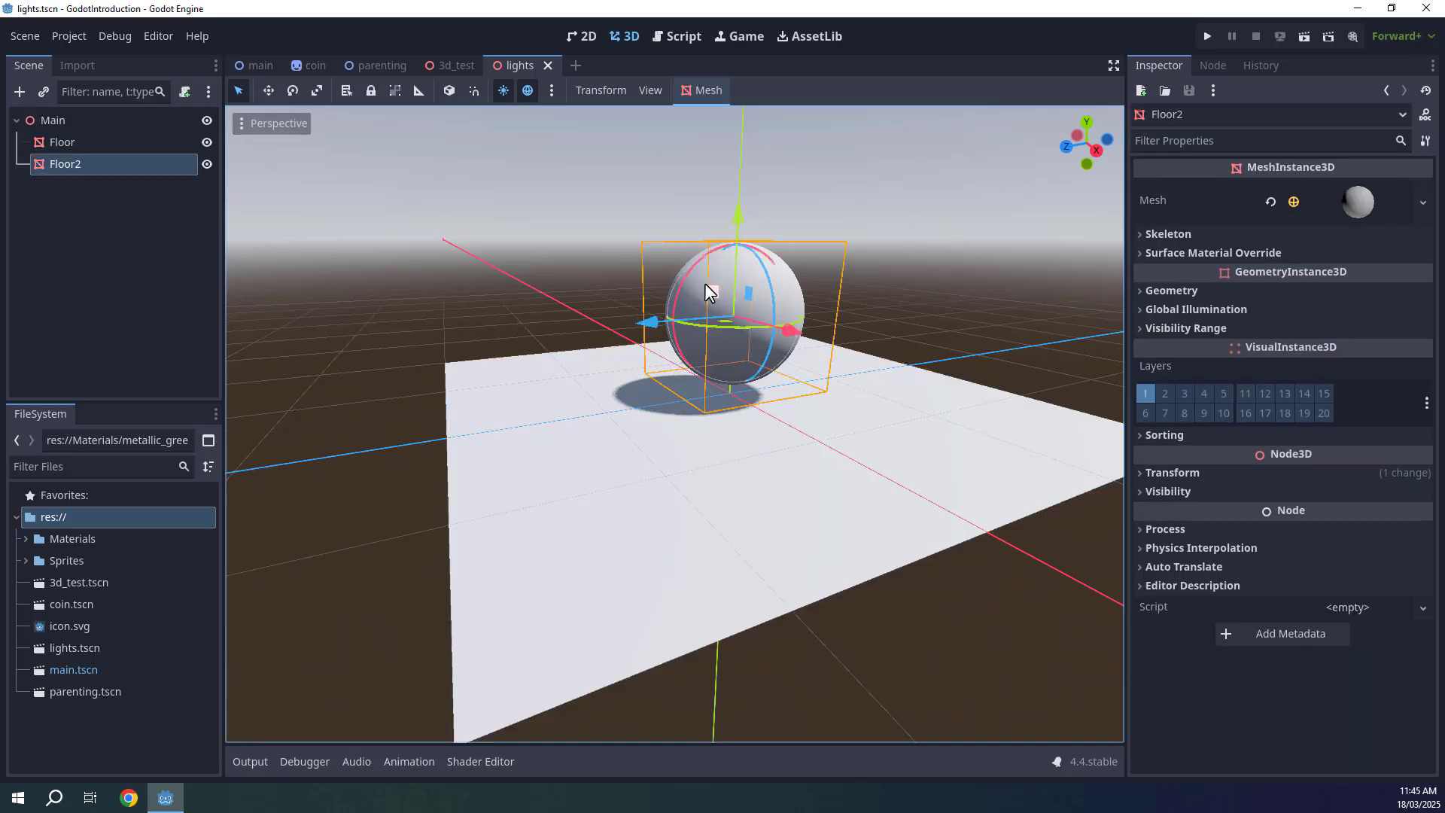
pyautogui.click(572, 299)
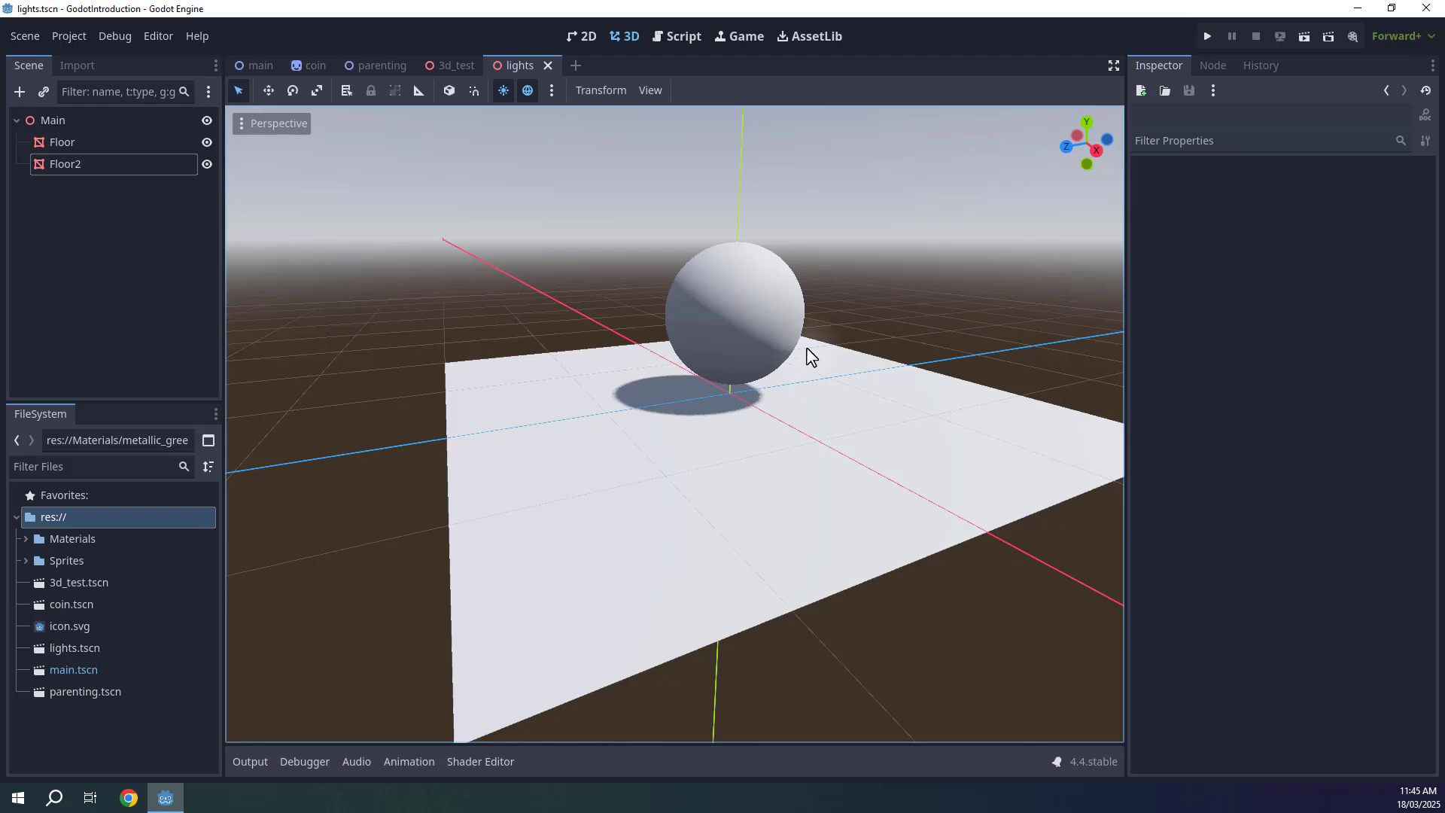
pyautogui.press('d')
pyautogui.moveTo(808, 354); pyautogui.dragTo(742, 286, button='right')
pyautogui.press('w')
pyautogui.press('a')
pyautogui.press('s')
pyautogui.press('w')
pyautogui.press('a')
pyautogui.press('d')
pyautogui.press('s')
pyautogui.press('d')
pyautogui.press('e')
pyautogui.press('w')
pyautogui.press('a')
pyautogui.press('q')
pyautogui.press('s')
pyautogui.press('a')
pyautogui.press('w')
pyautogui.press('s')
pyautogui.press('a')
pyautogui.press('q')
pyautogui.press('d')
pyautogui.press('e')
pyautogui.press('s')
pyautogui.press('d')
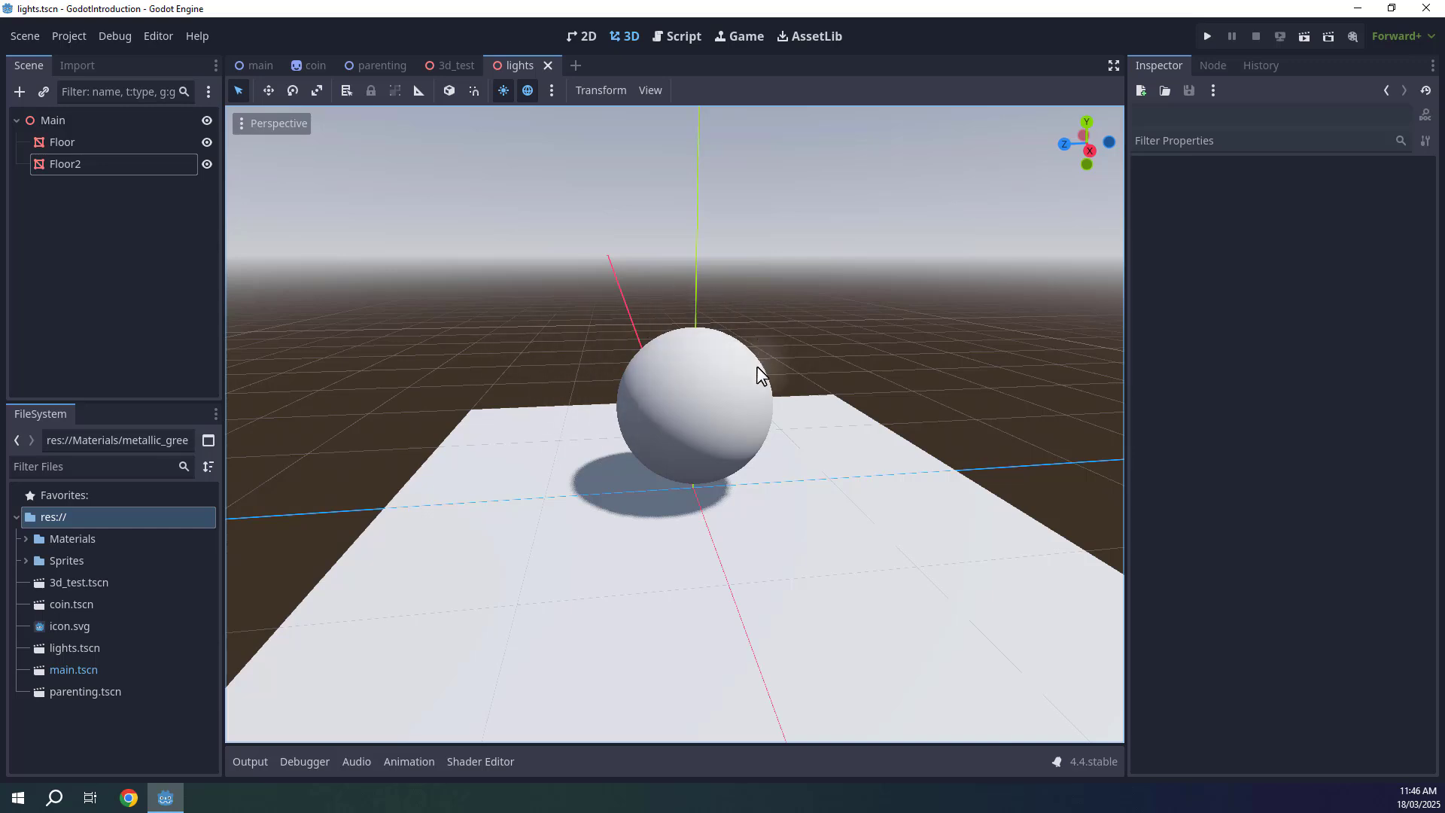
pyautogui.moveTo(770, 368)
pyautogui.mouseDown(button='right')
pyautogui.moveTo(722, 400)
pyautogui.moveTo(771, 368)
pyautogui.mouseUp(button='right')
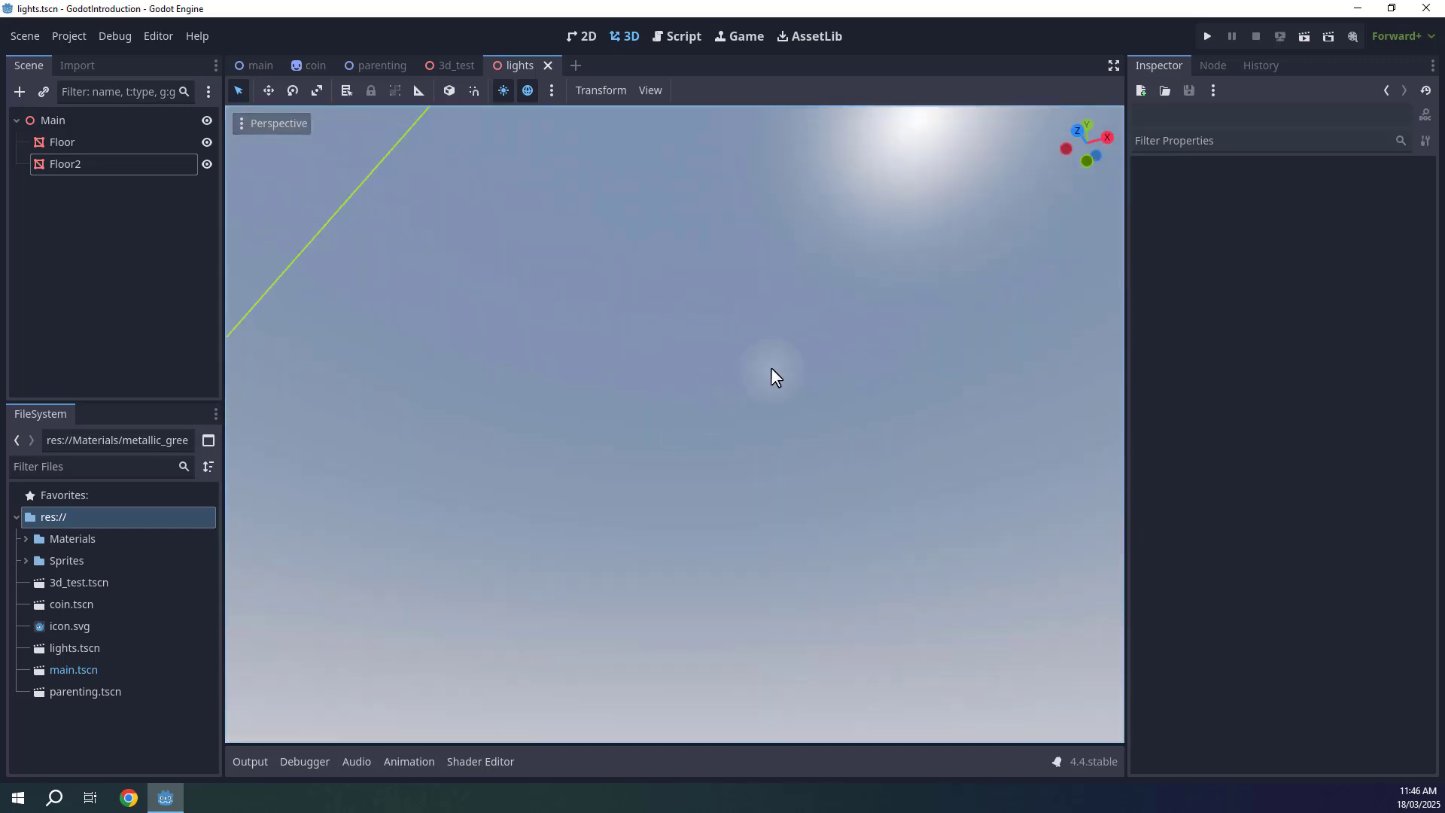
pyautogui.moveTo(721, 411); pyautogui.dragTo(725, 385, button='right')
pyautogui.moveTo(642, 417)
pyautogui.mouseDown(button='right')
pyautogui.moveTo(673, 401)
pyautogui.moveTo(668, 427)
pyautogui.mouseUp(button='right')
pyautogui.press('w')
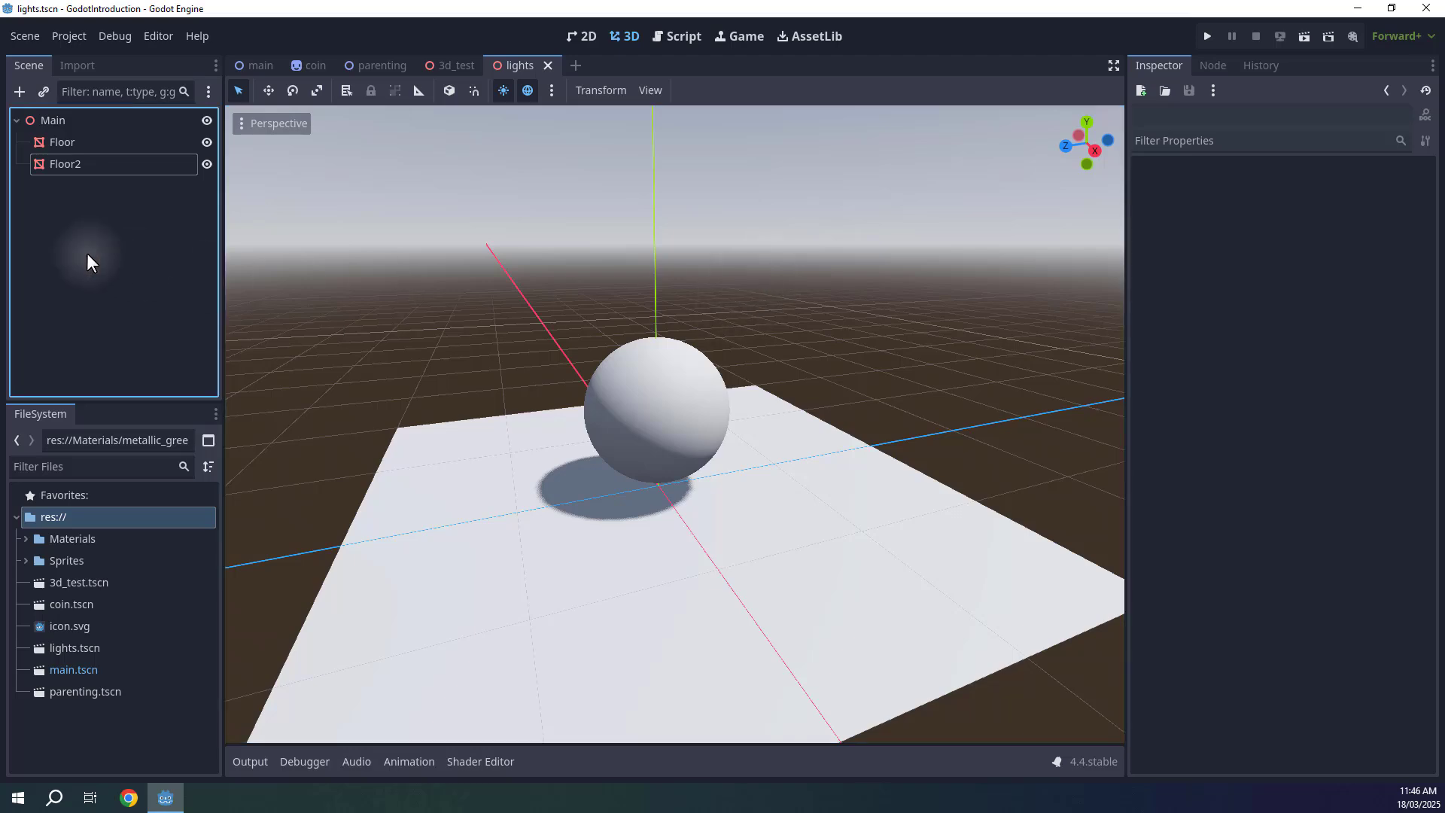
# Add a DirectionalLight3D node to the scene, found by searching for light.
pyautogui.click(19, 91)
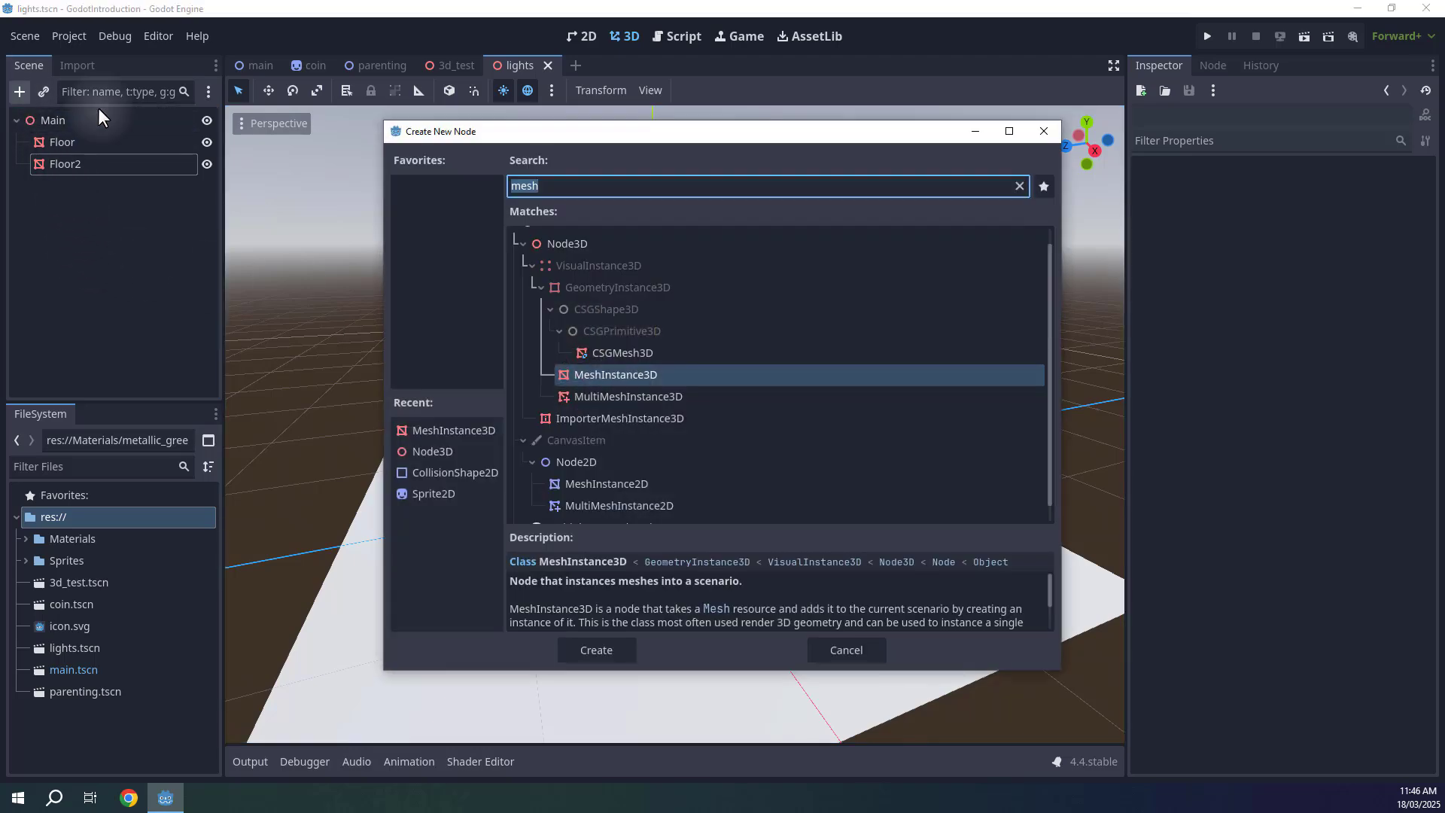
pyautogui.write('light')
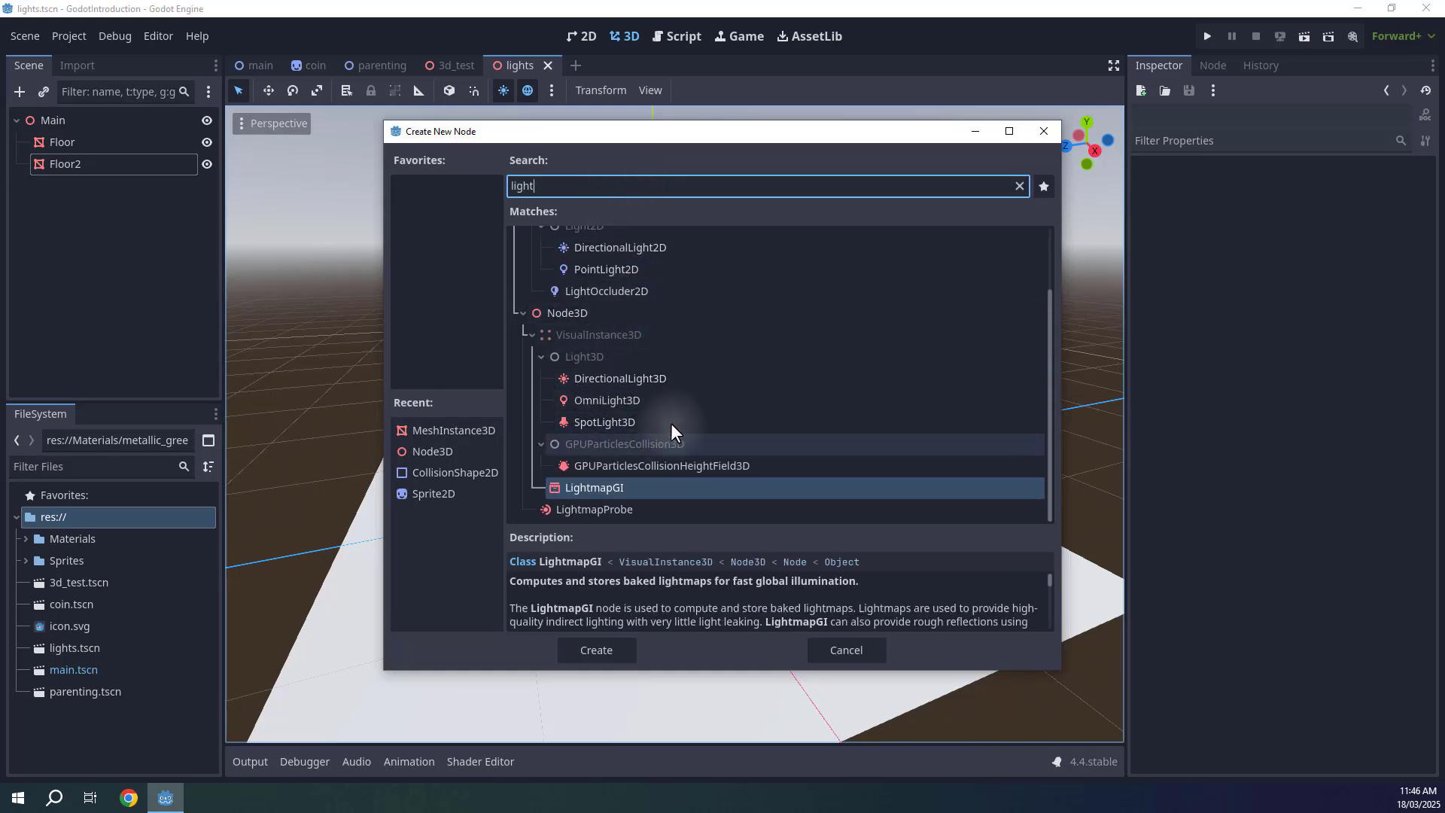
pyautogui.click(628, 381)
pyautogui.click(621, 407)
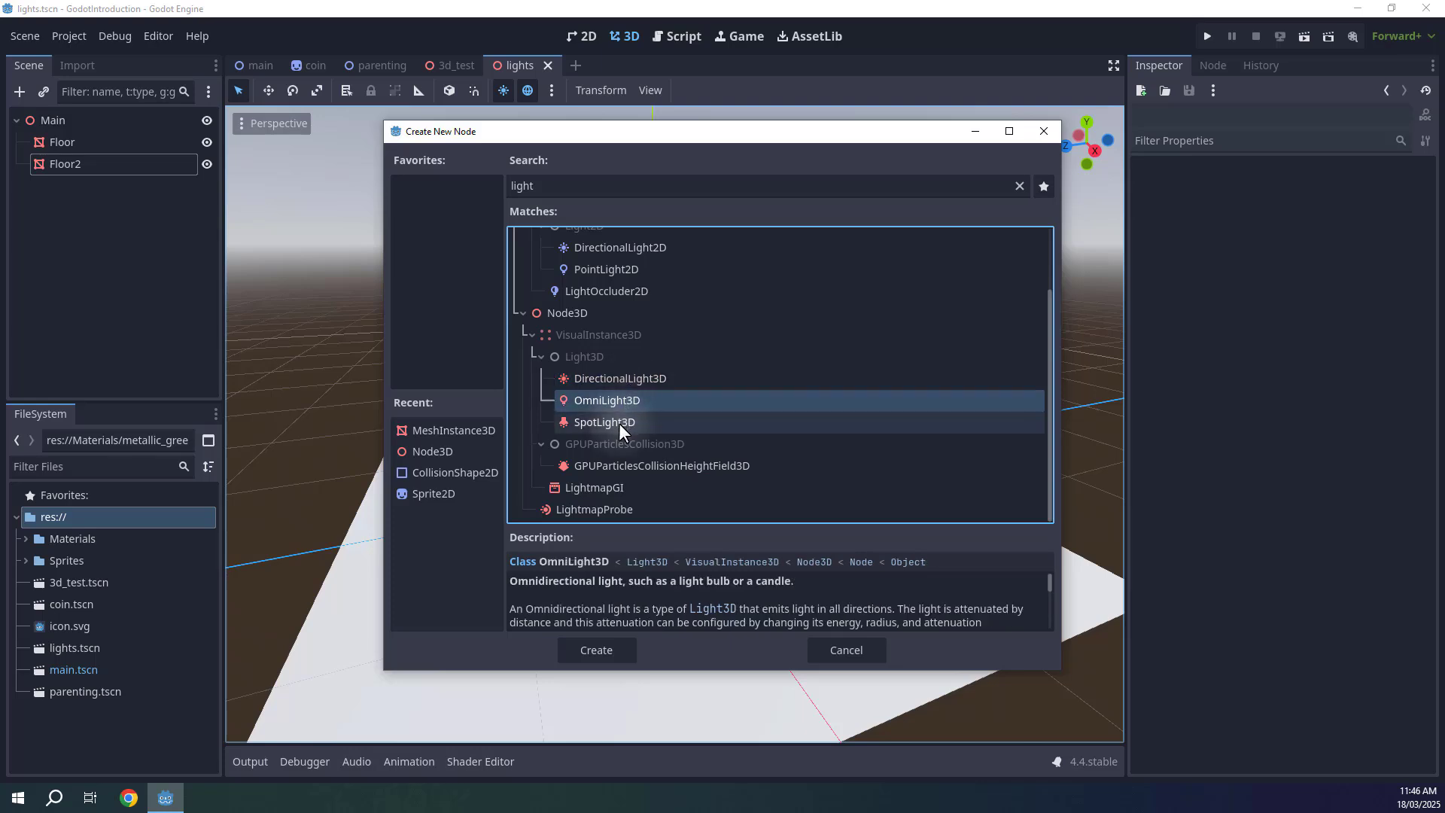
pyautogui.click(618, 426)
pyautogui.click(596, 381)
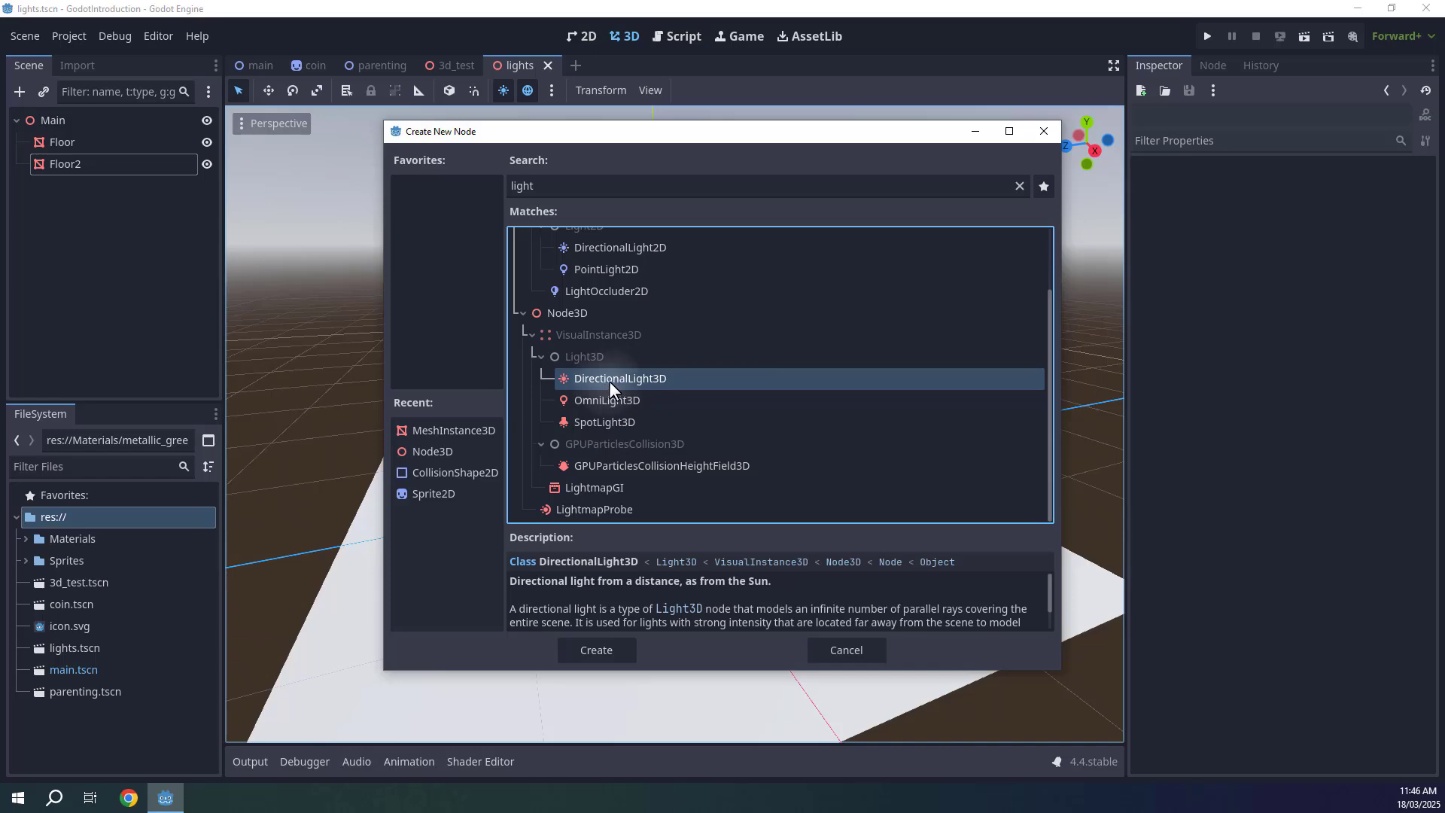
pyautogui.click(595, 649)
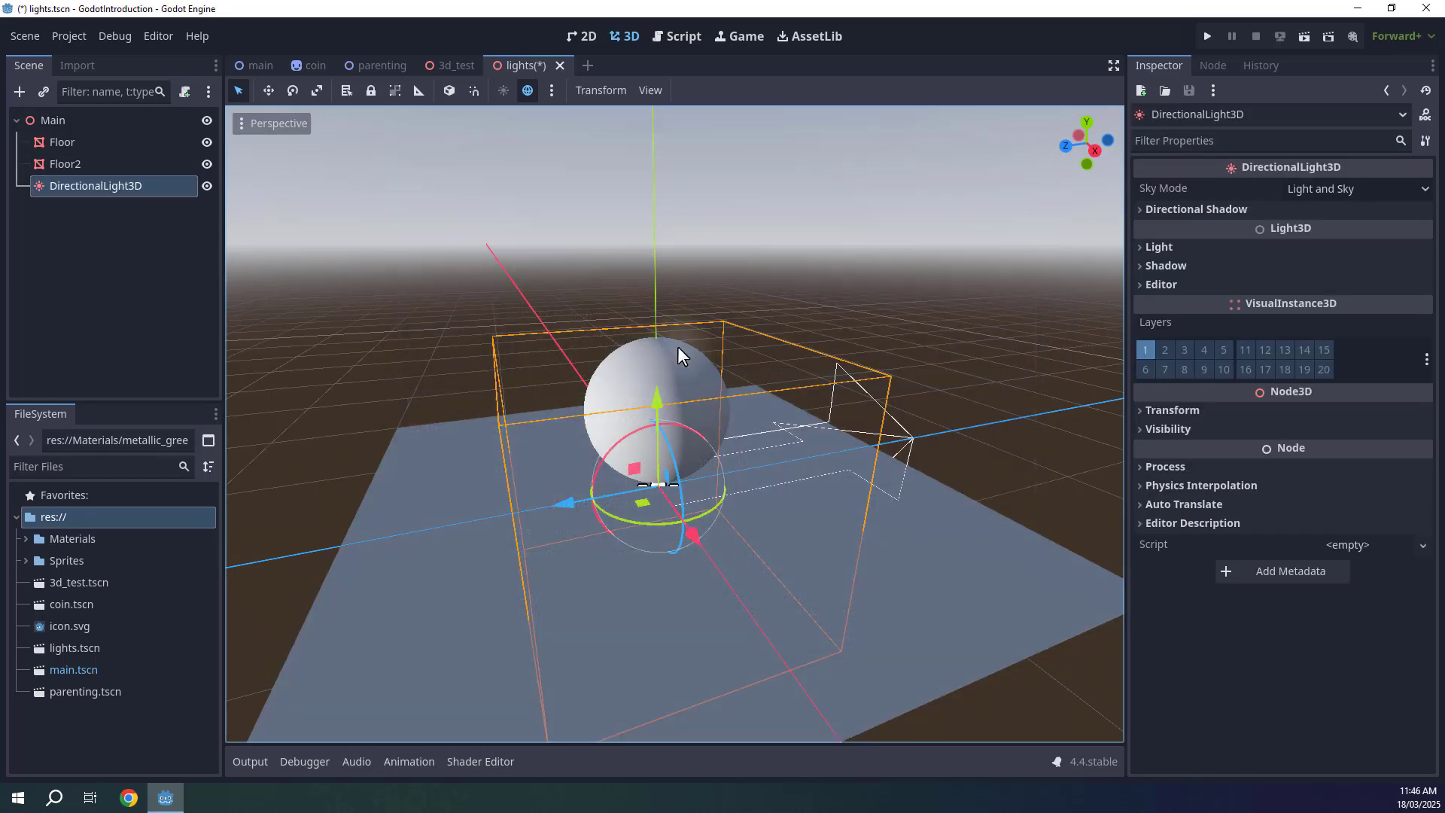
# Move the directional light straight up so it sits high above the sphere.
pyautogui.moveTo(773, 385); pyautogui.dragTo(741, 372, button='right')
pyautogui.press('d')
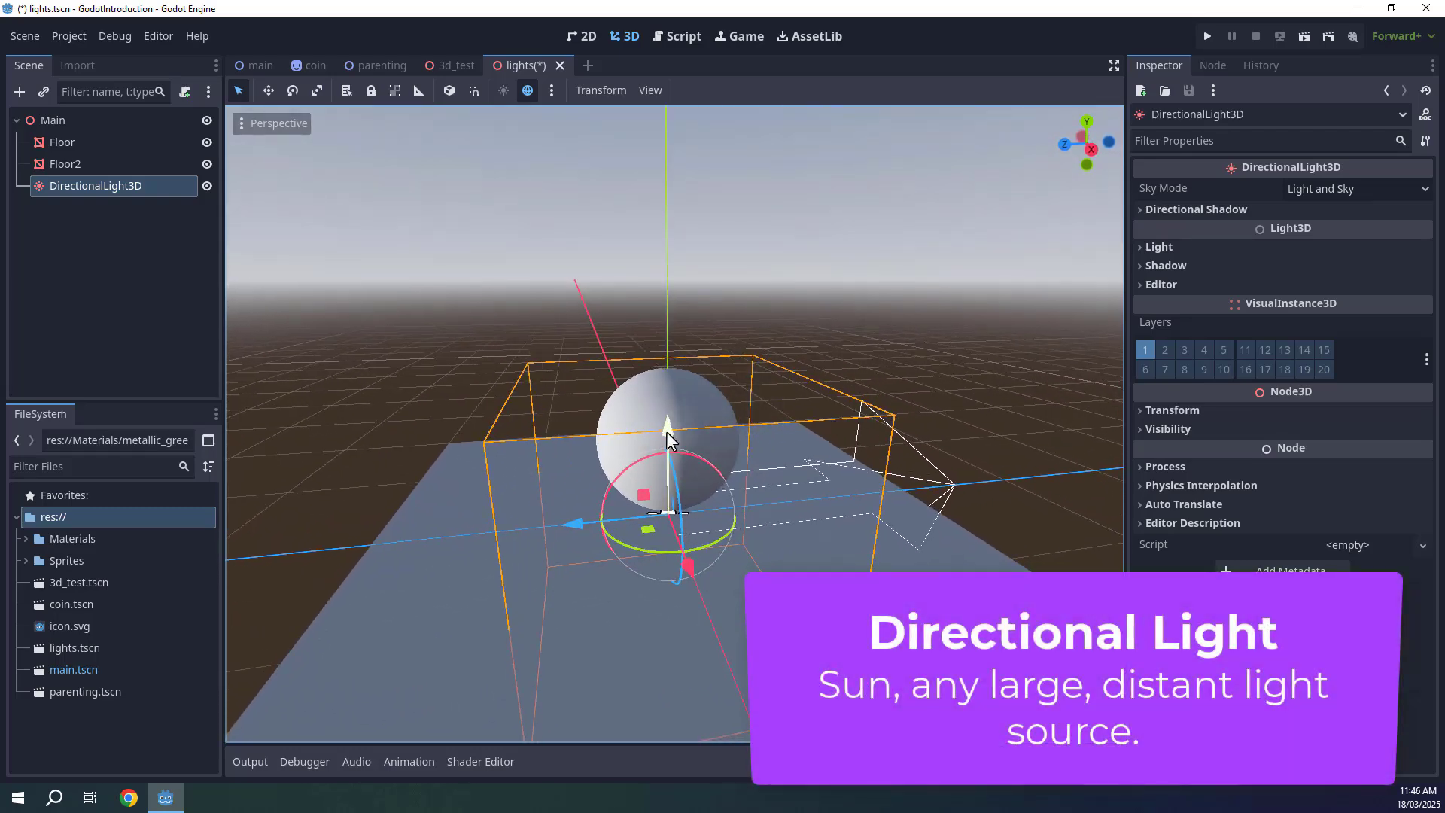
pyautogui.moveTo(666, 431); pyautogui.dragTo(727, 106)
pyautogui.moveTo(727, 106); pyautogui.dragTo(727, 154, button='right')
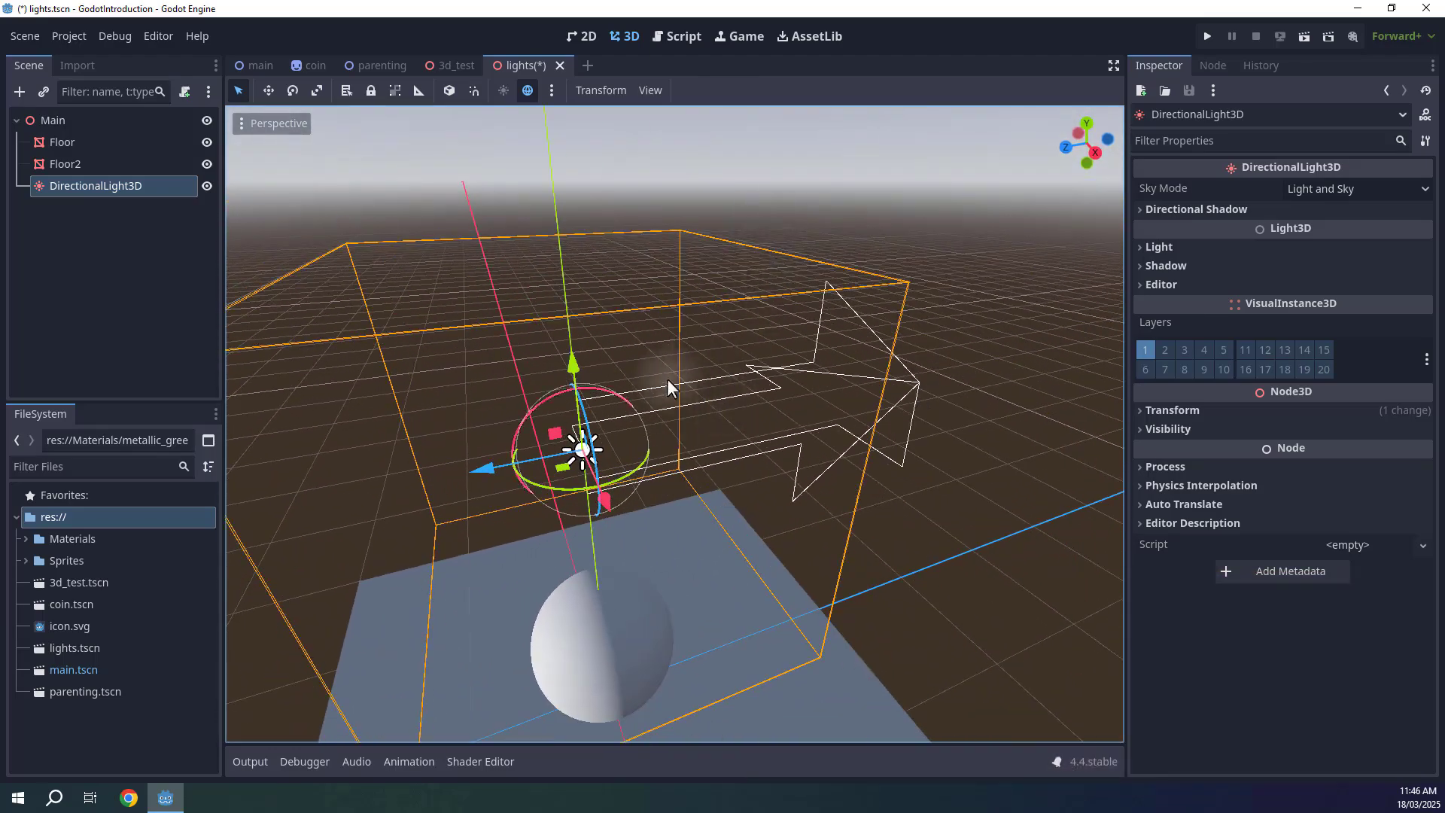
# Orbit and fly around the scene to examine the directional light's position and direction relative to the sphere.
pyautogui.moveTo(649, 418); pyautogui.dragTo(586, 391, button='right')
pyautogui.press('s')
pyautogui.press('d')
pyautogui.press('w')
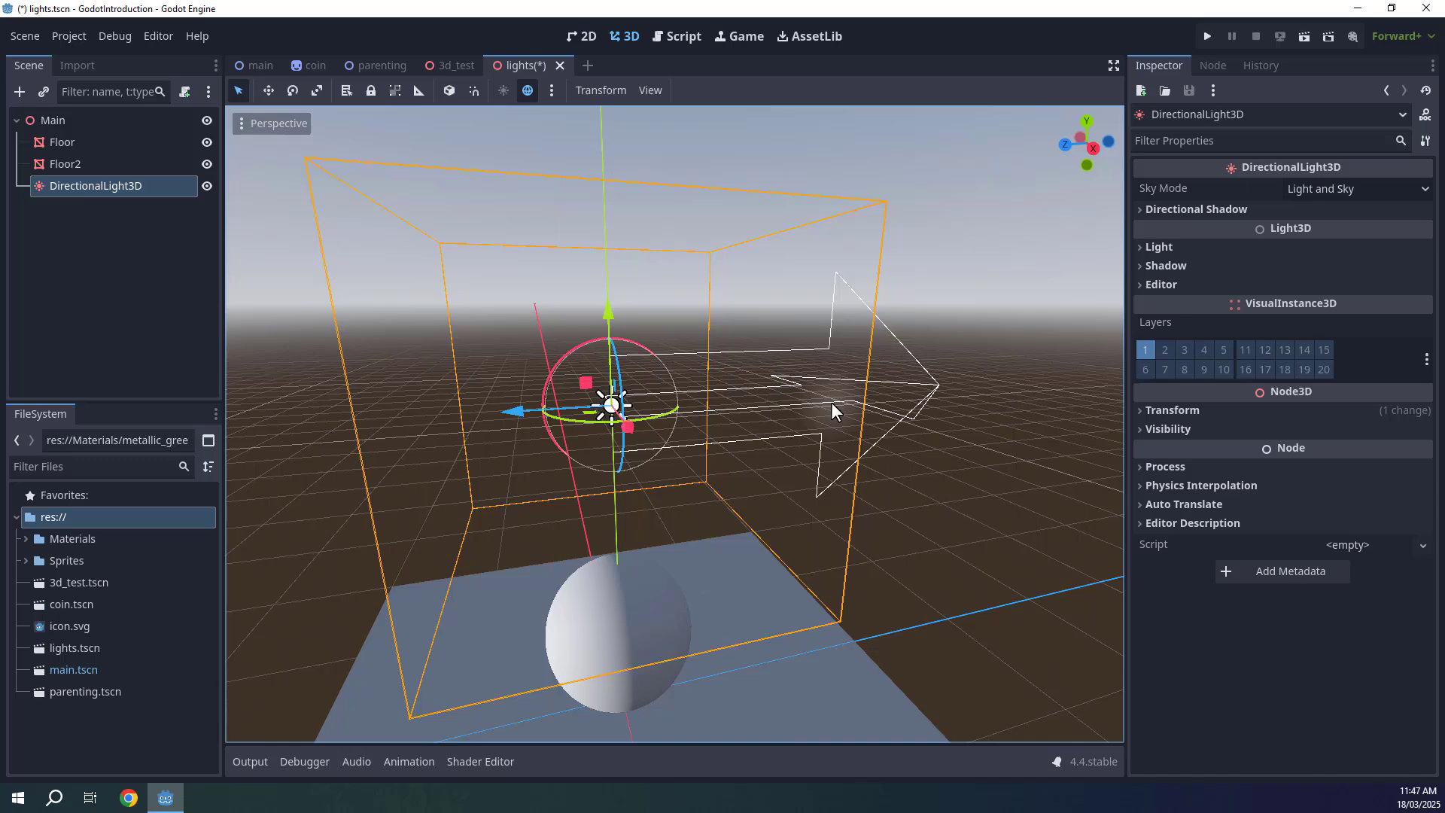
pyautogui.moveTo(721, 322); pyautogui.dragTo(709, 321, button='middle')
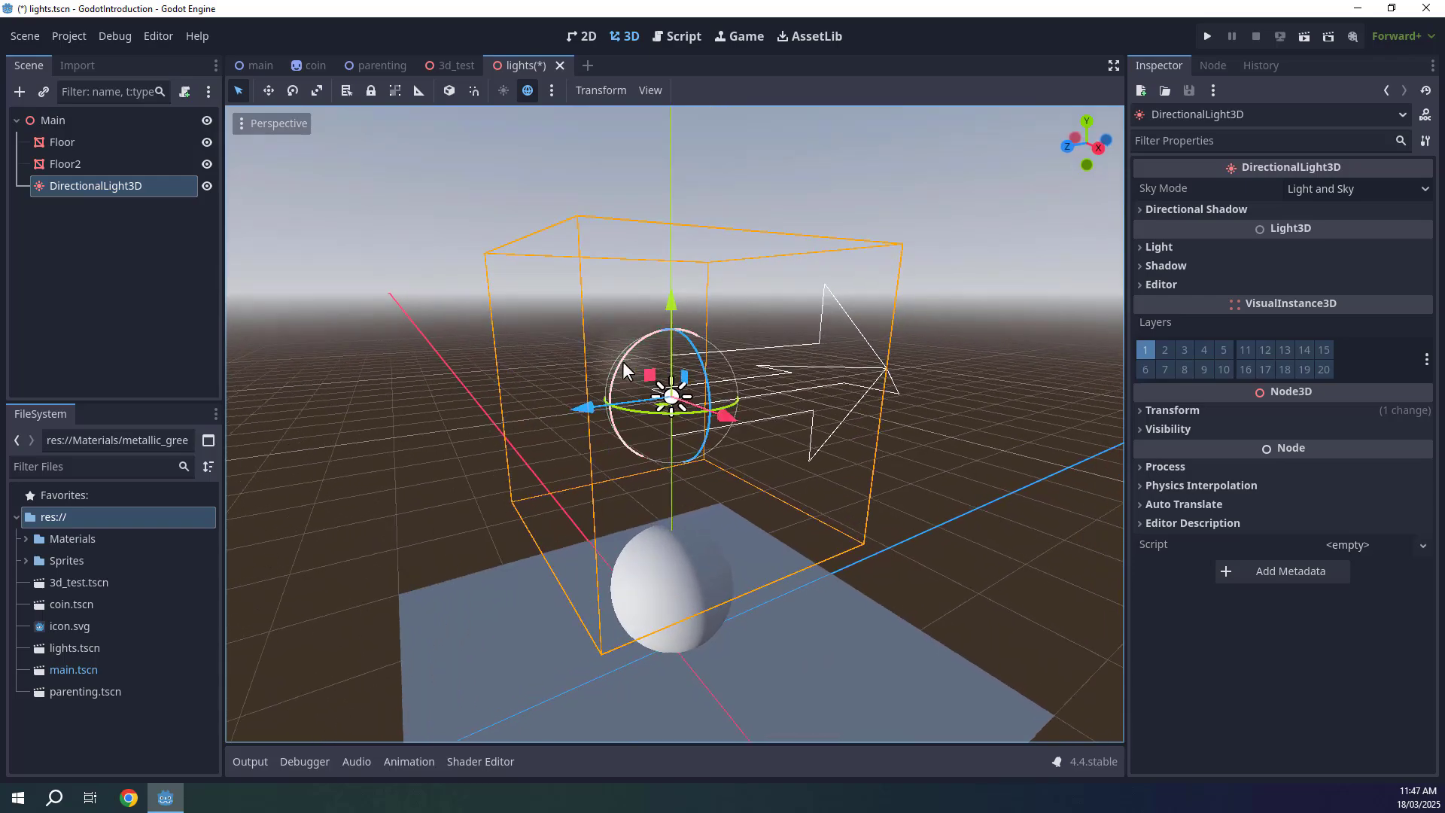
pyautogui.moveTo(621, 362); pyautogui.dragTo(770, 343)
pyautogui.press('q')
pyautogui.moveTo(770, 343); pyautogui.dragTo(729, 310, button='right')
pyautogui.press('d')
pyautogui.moveTo(624, 247); pyautogui.dragTo(615, 328)
pyautogui.moveTo(616, 329); pyautogui.dragTo(745, 391, button='middle')
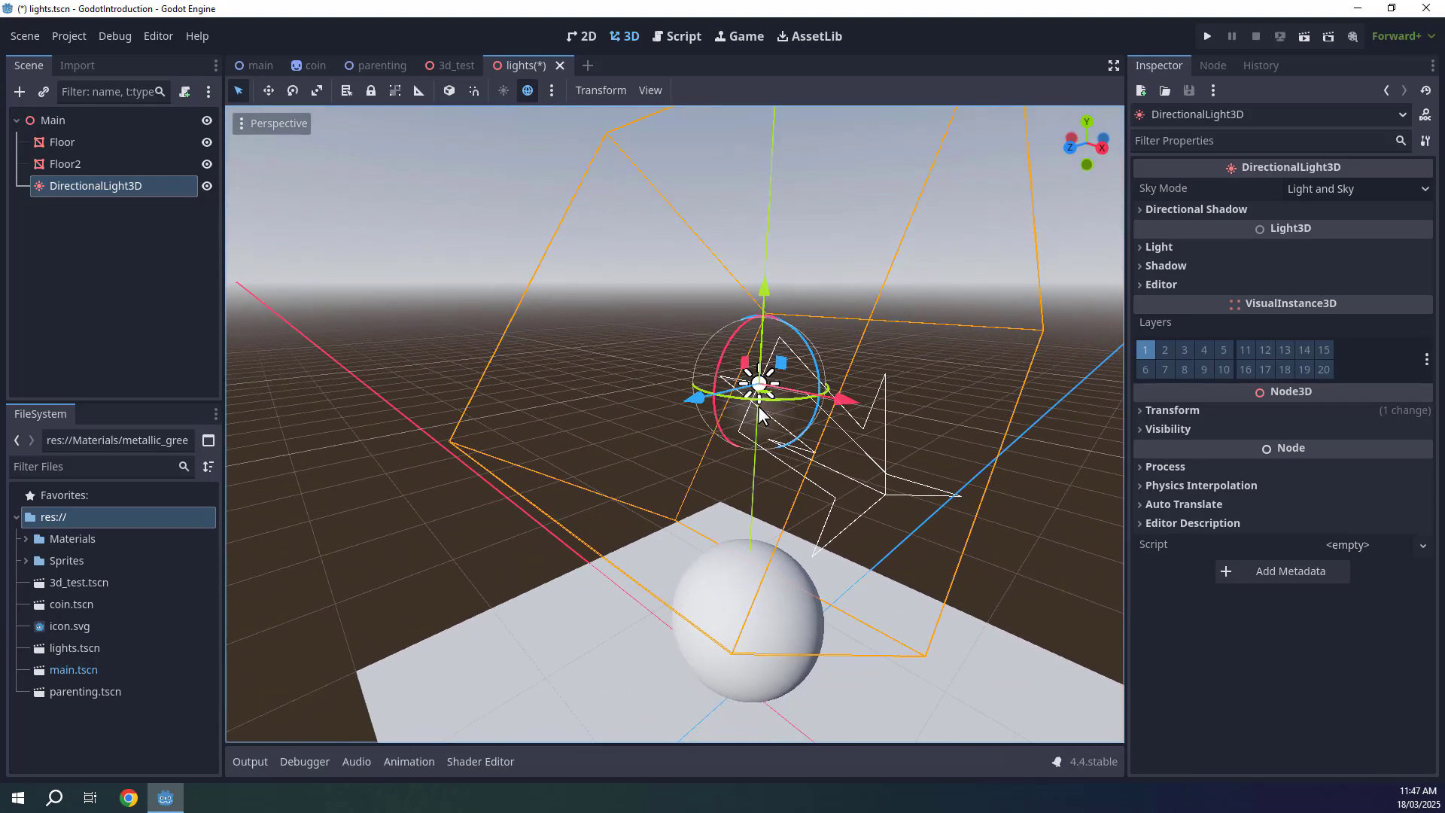
pyautogui.moveTo(729, 399); pyautogui.dragTo(683, 389)
pyautogui.moveTo(684, 390); pyautogui.dragTo(775, 376, button='right')
pyautogui.press('s')
pyautogui.press('q')
pyautogui.press('w')
pyautogui.press('w')
pyautogui.press('q')
pyautogui.press('a')
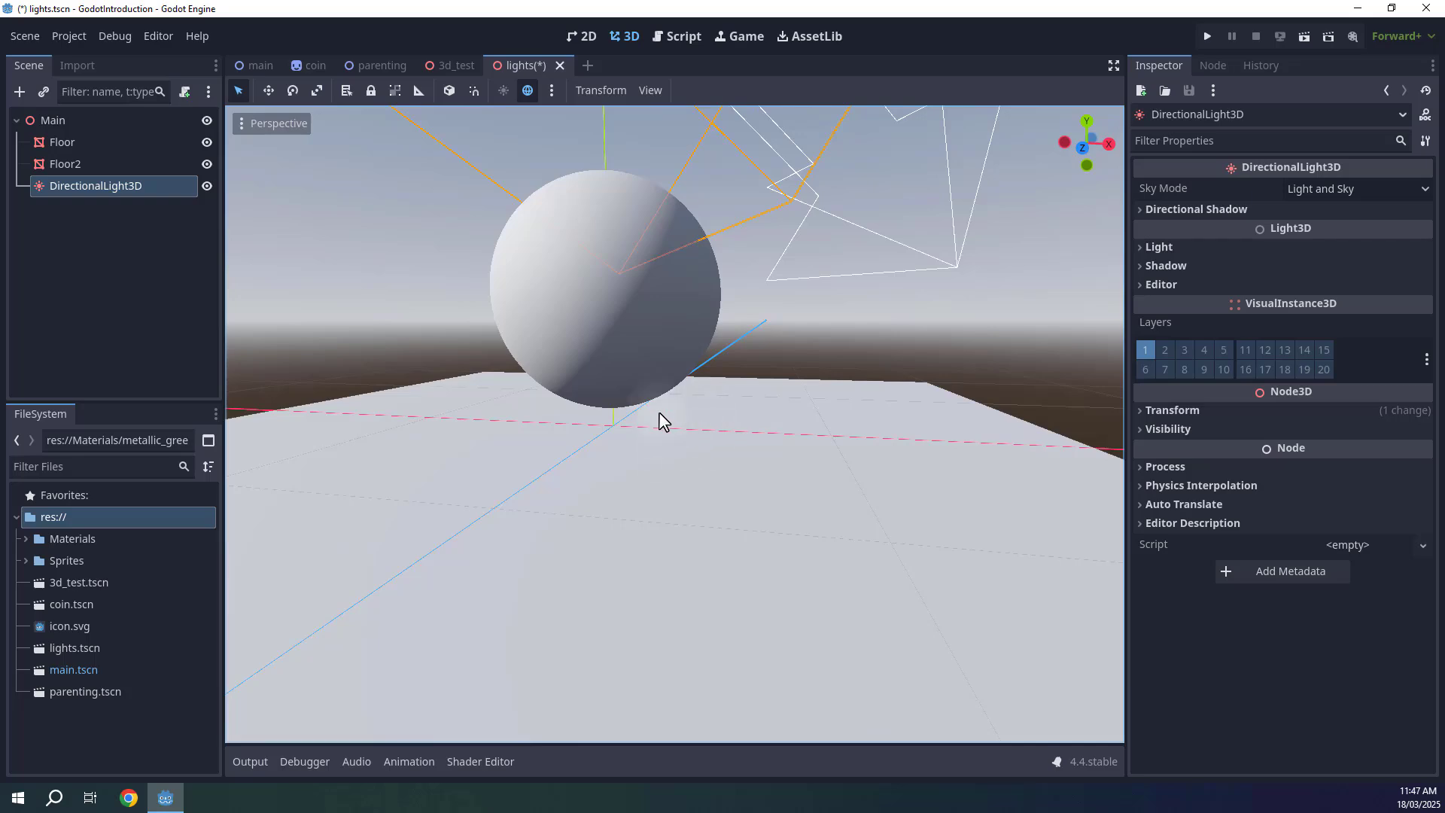
pyautogui.press('e')
pyautogui.moveTo(815, 381); pyautogui.dragTo(768, 414, button='right')
pyautogui.press('s')
pyautogui.press('d')
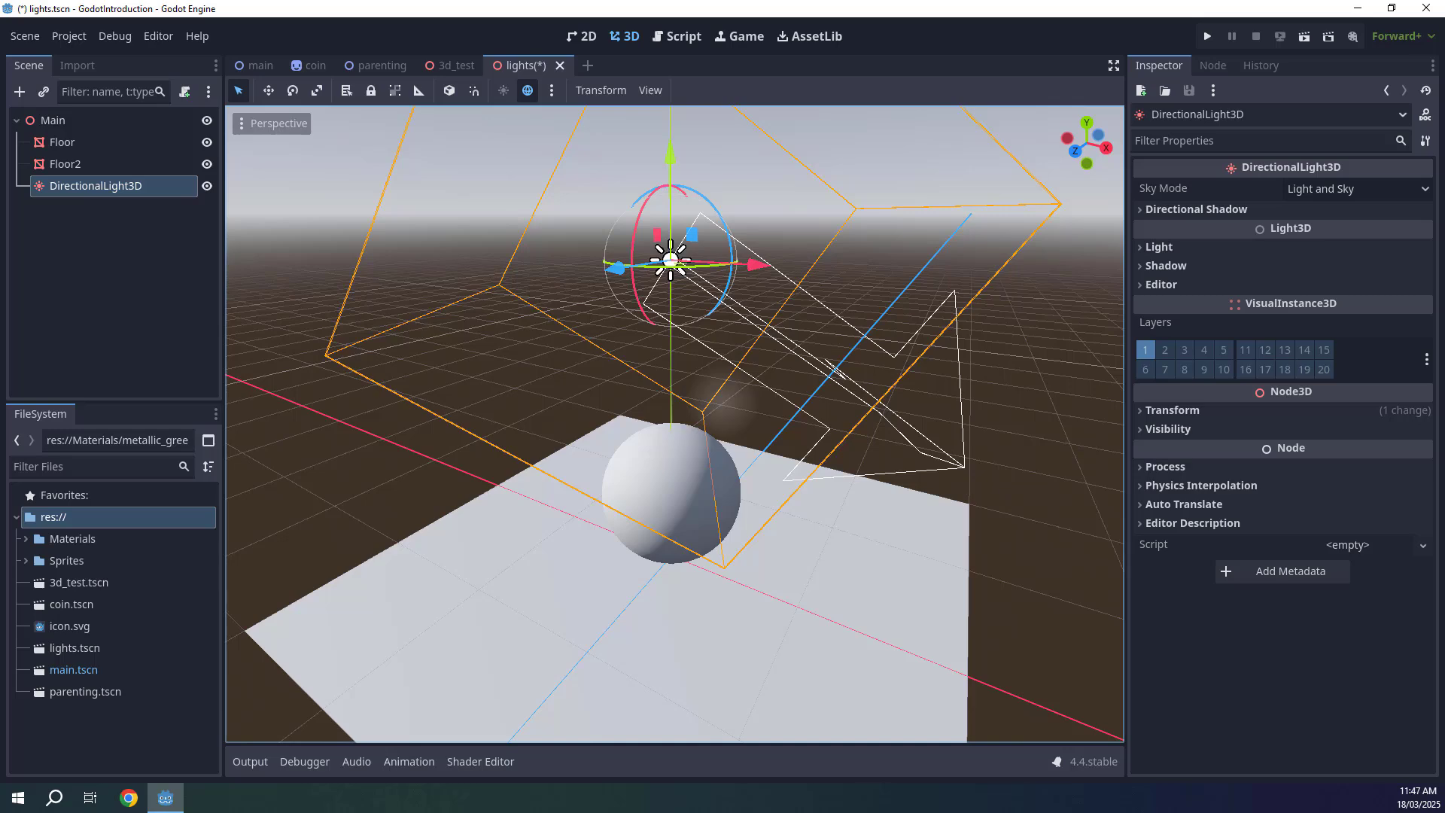
pyautogui.click(706, 278)
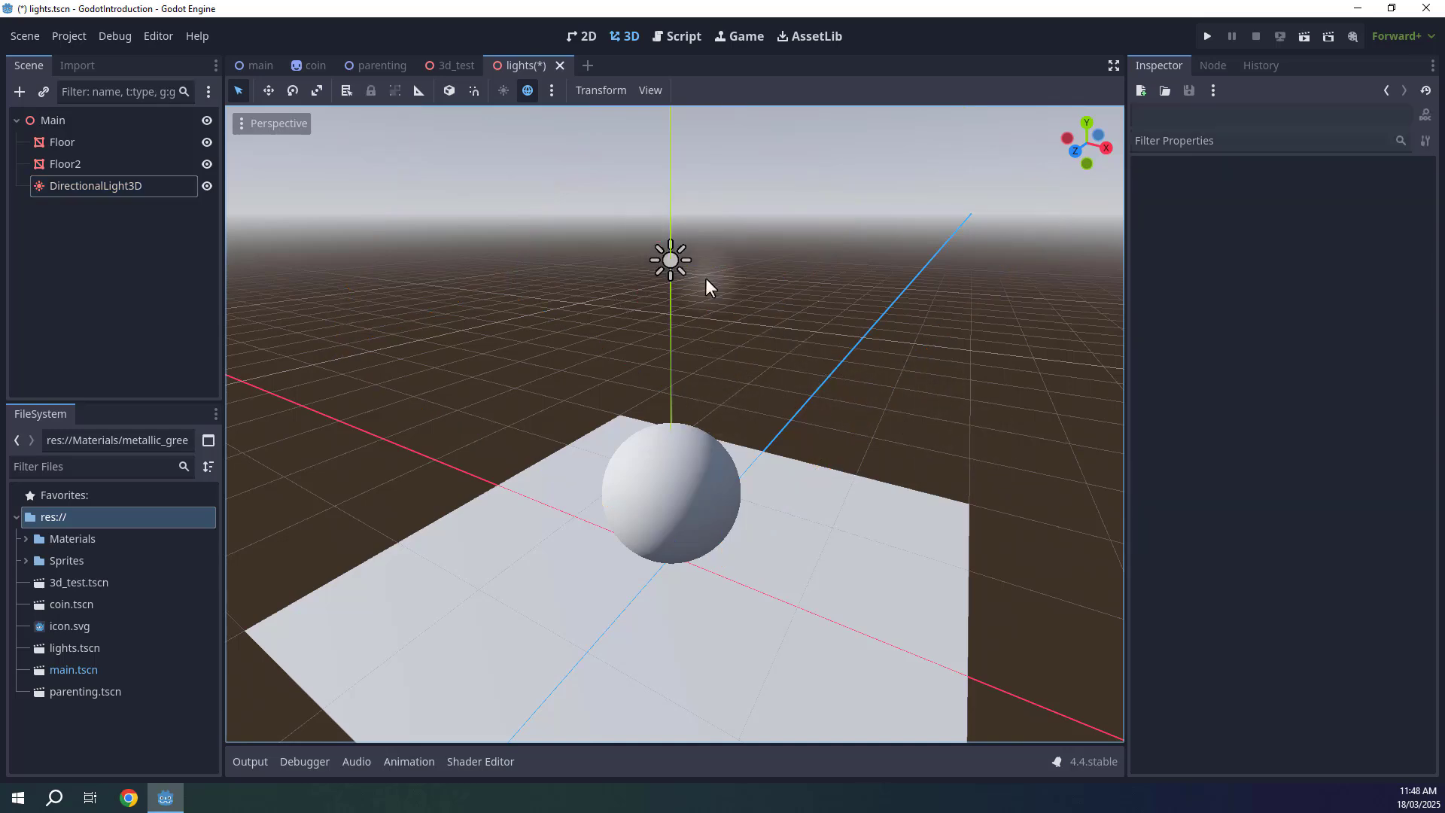
pyautogui.scroll(5, 801, 340)
pyautogui.scroll(-5, 801, 340)
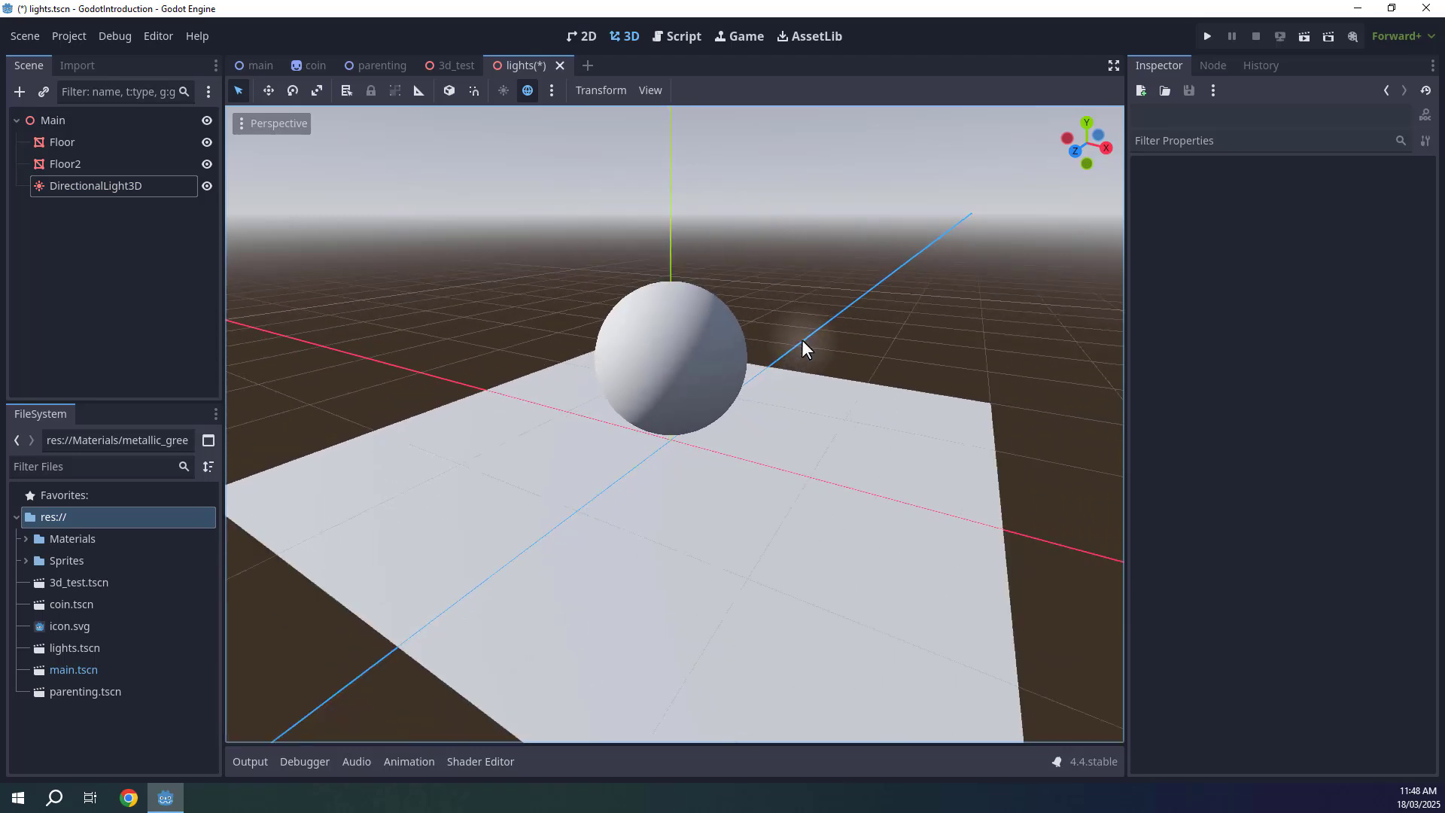
pyautogui.press('w')
pyautogui.press('a')
pyautogui.moveTo(801, 340); pyautogui.dragTo(719, 394, button='right')
pyautogui.press('d')
pyautogui.press('e')
pyautogui.press('s')
pyautogui.press('d')
# Select the directional light and enable its Shadow option.
pyautogui.click(624, 250)
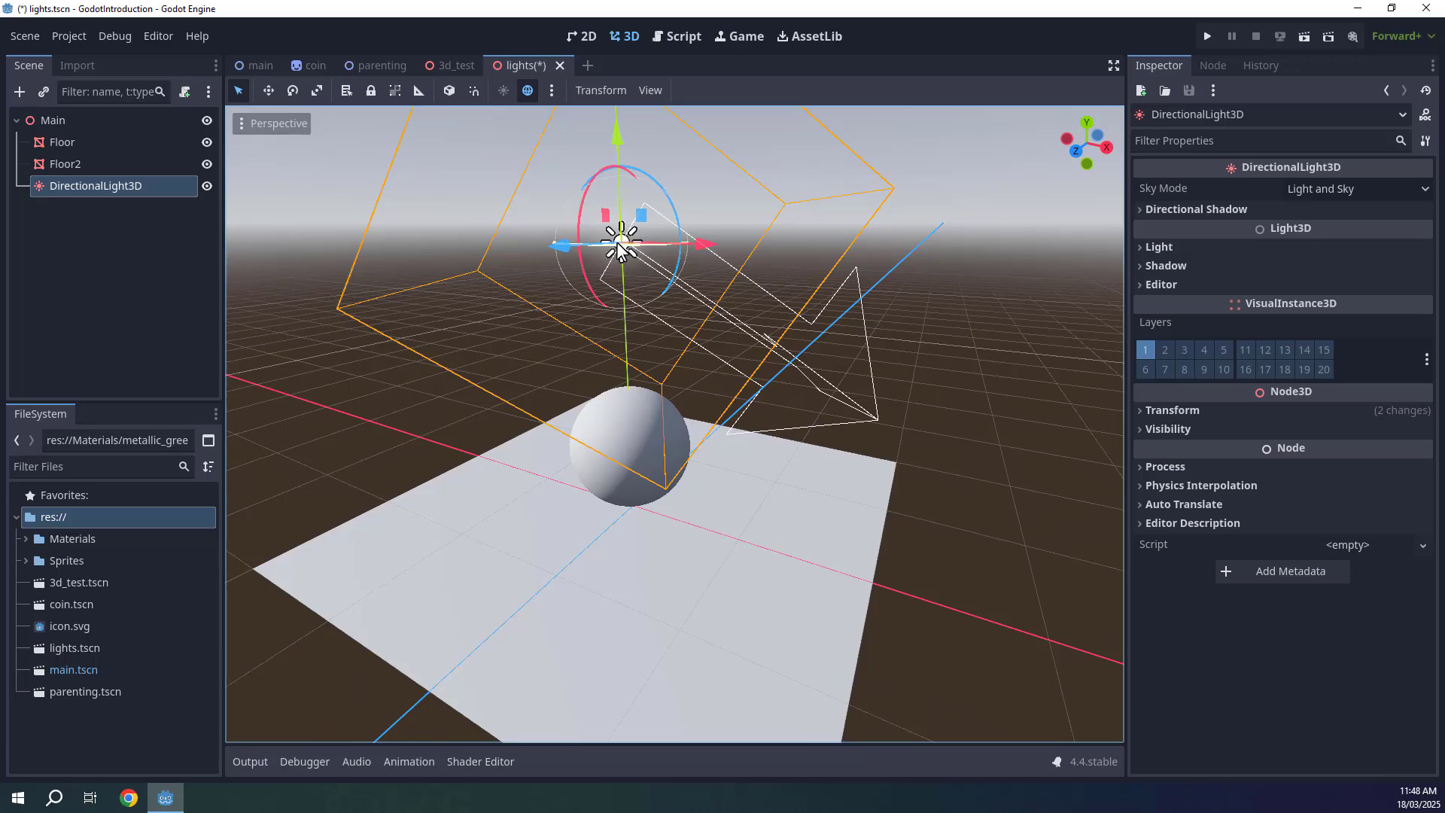
pyautogui.click(1186, 221)
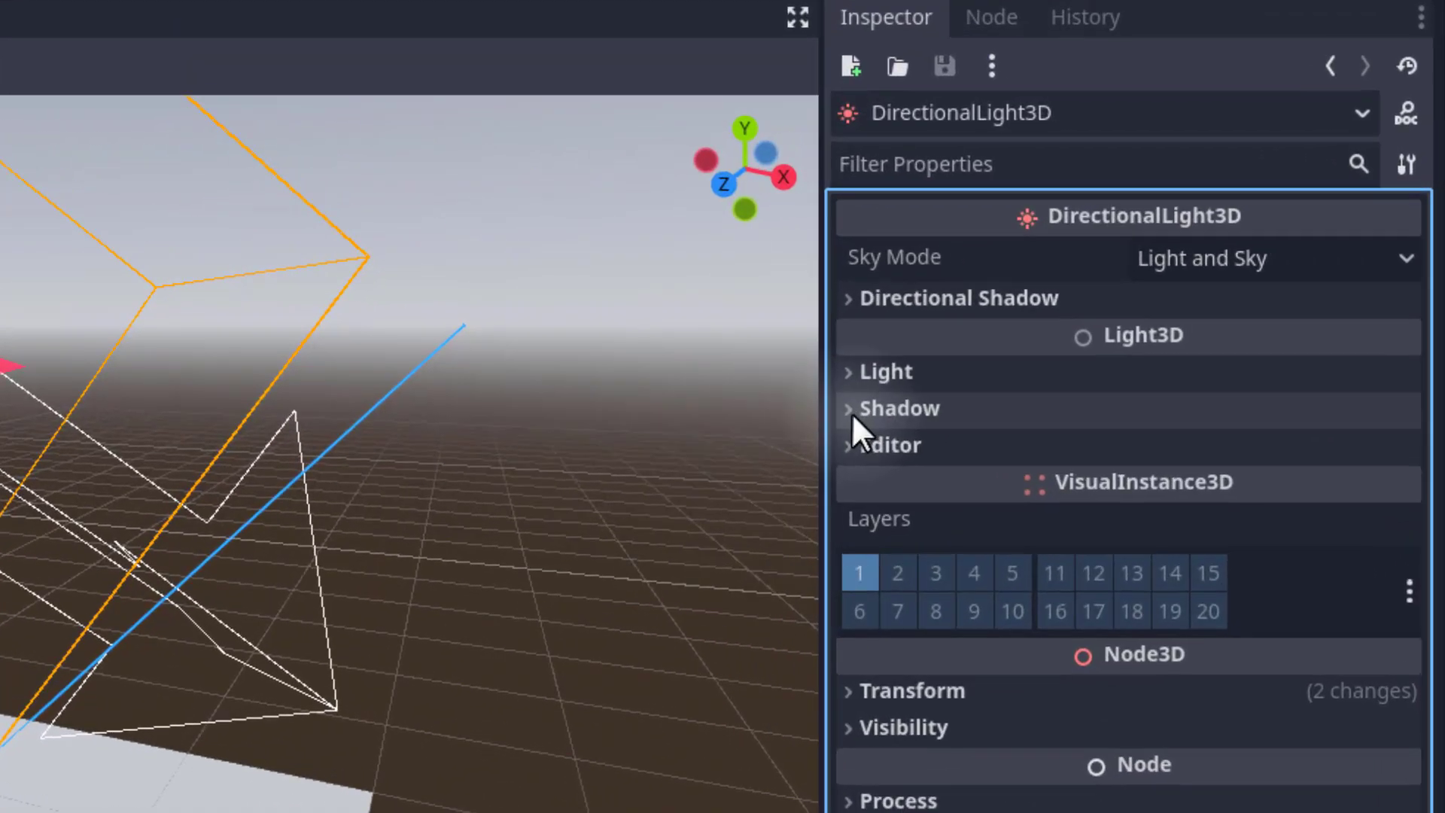
pyautogui.click(860, 410)
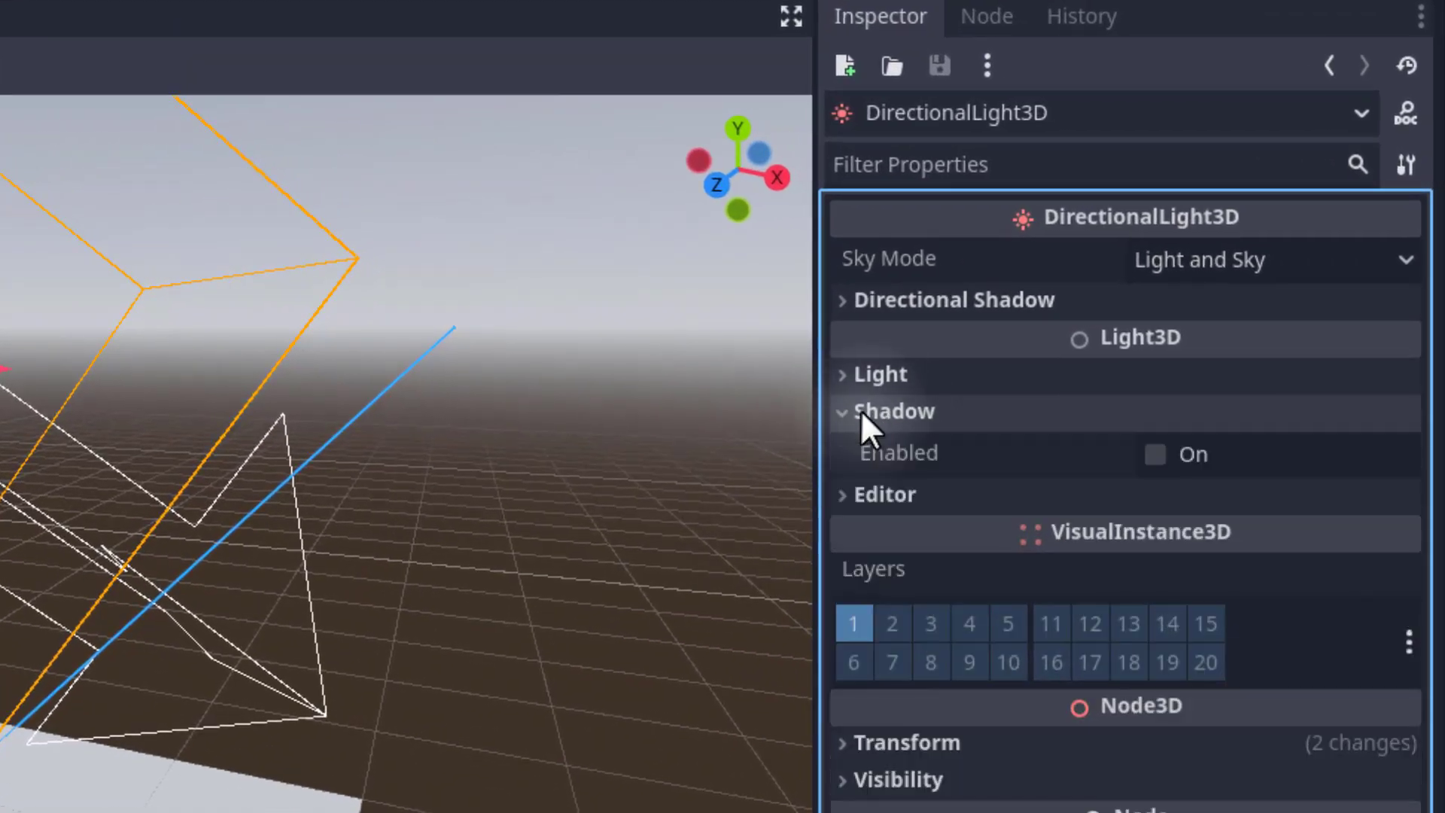
pyautogui.click(1156, 453)
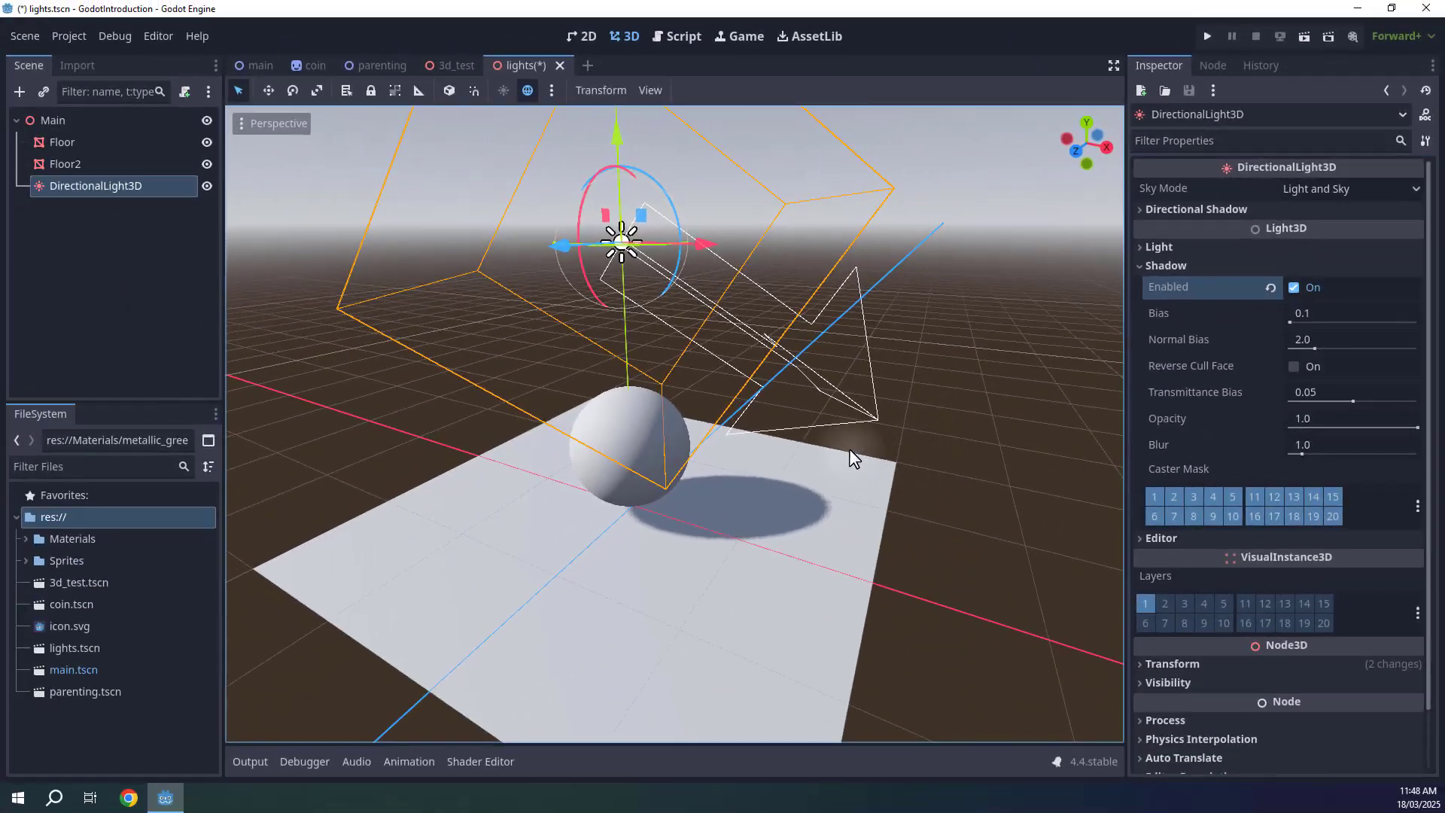
pyautogui.press('w')
pyautogui.moveTo(849, 448); pyautogui.dragTo(954, 452, button='right')
pyautogui.press('s')
pyautogui.click(955, 451)
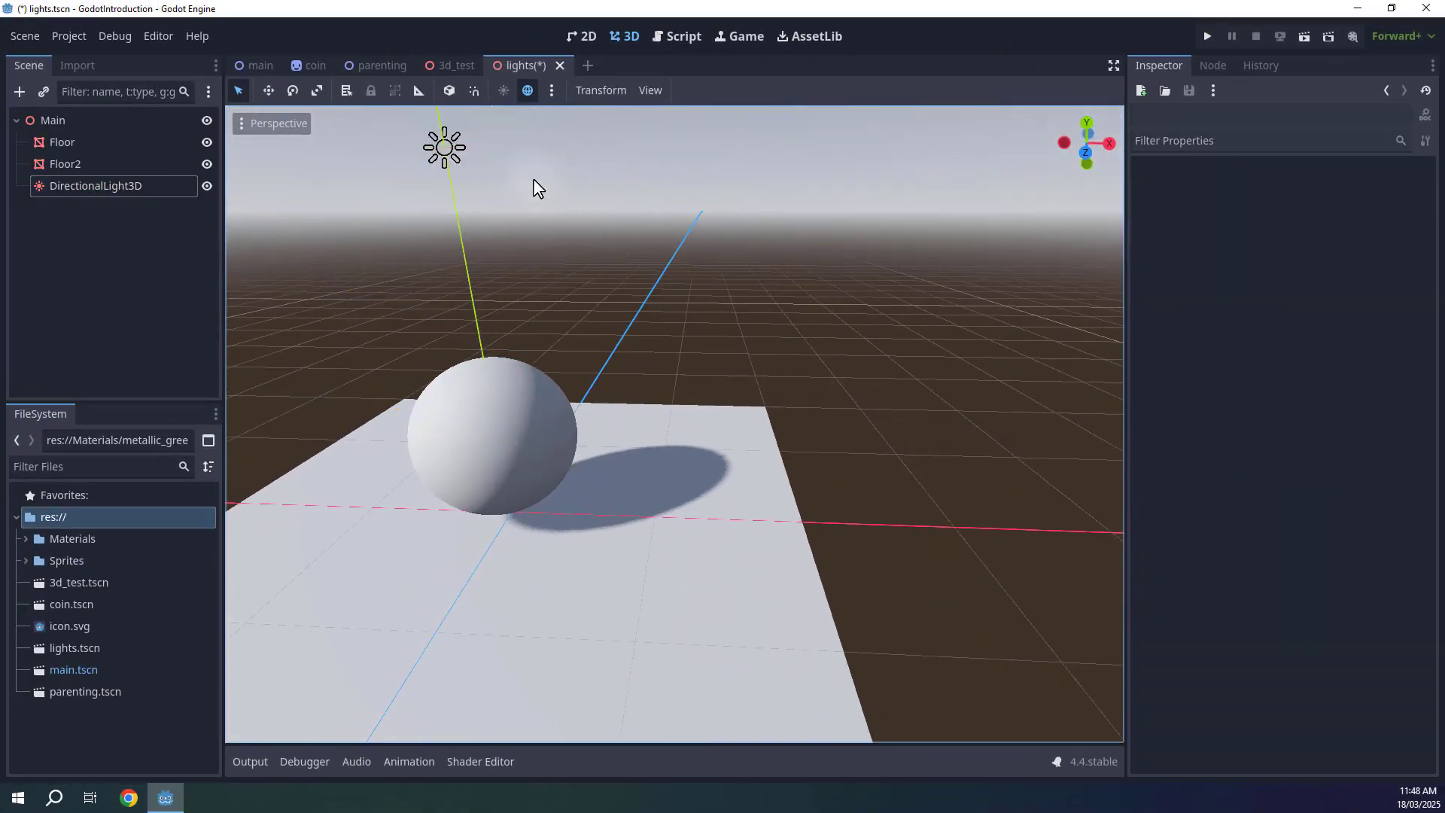
# Focus on the light and orbit around it to view the sphere's cast shadow from different angles.
pyautogui.click(444, 147)
pyautogui.press('f')
pyautogui.moveTo(762, 310); pyautogui.dragTo(809, 301)
pyautogui.press('s')
pyautogui.moveTo(809, 301); pyautogui.dragTo(705, 267, button='right')
pyautogui.press('d')
pyautogui.press('w')
pyautogui.moveTo(657, 307); pyautogui.dragTo(566, 224)
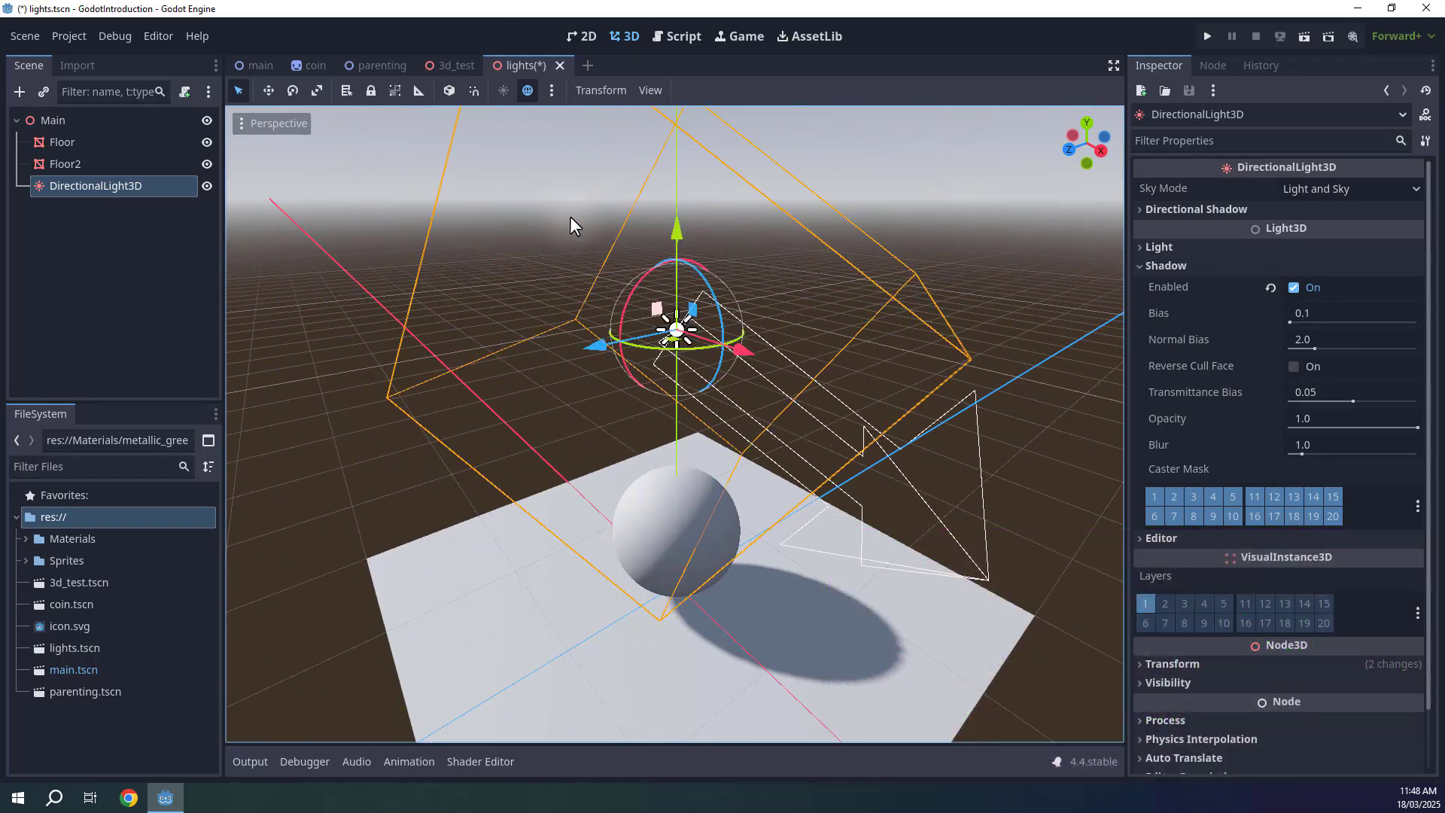
pyautogui.moveTo(590, 219); pyautogui.dragTo(590, 219, button='right')
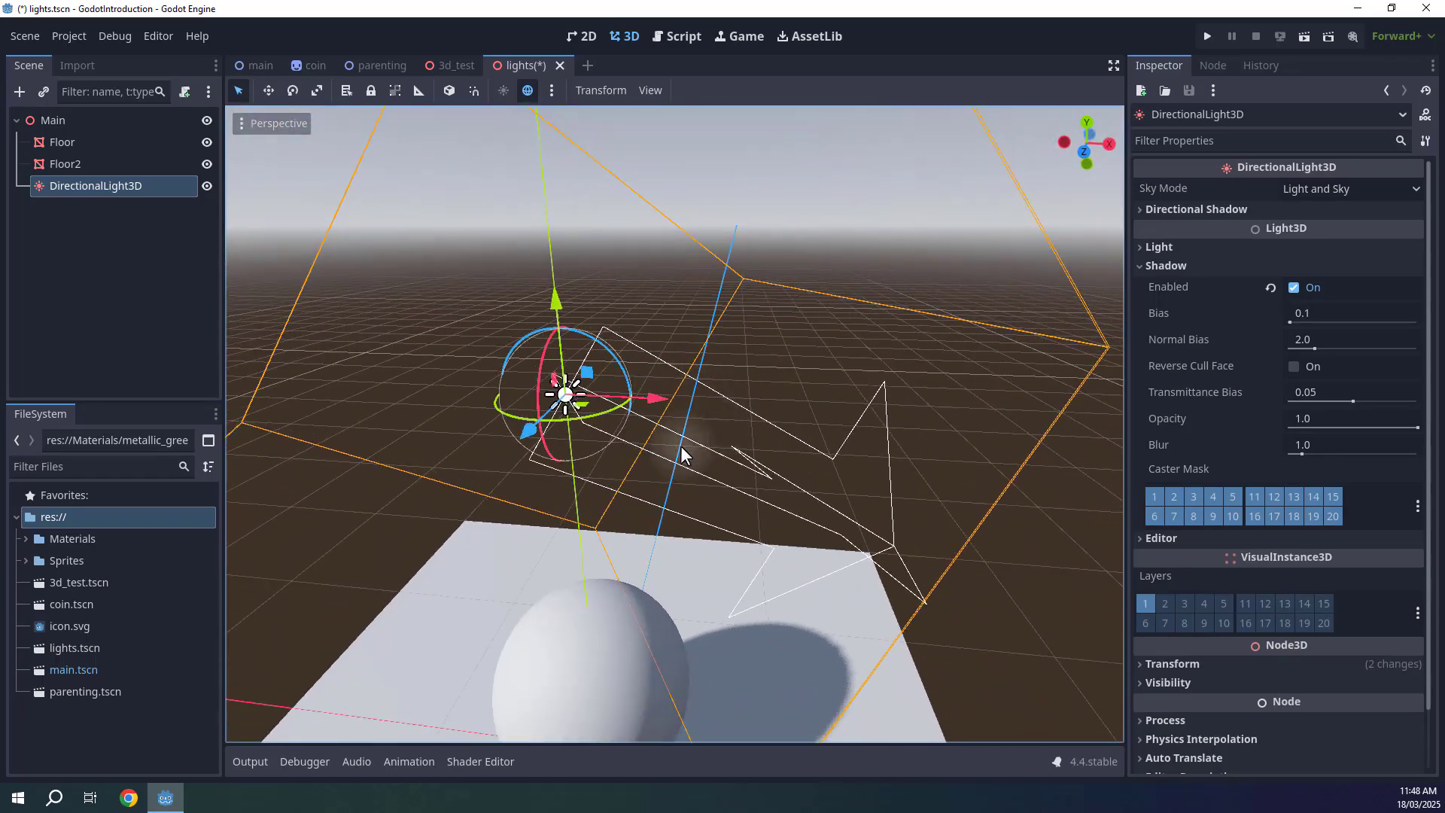
pyautogui.moveTo(844, 520); pyautogui.dragTo(845, 520, button='right')
pyautogui.moveTo(799, 395); pyautogui.dragTo(800, 395, button='right')
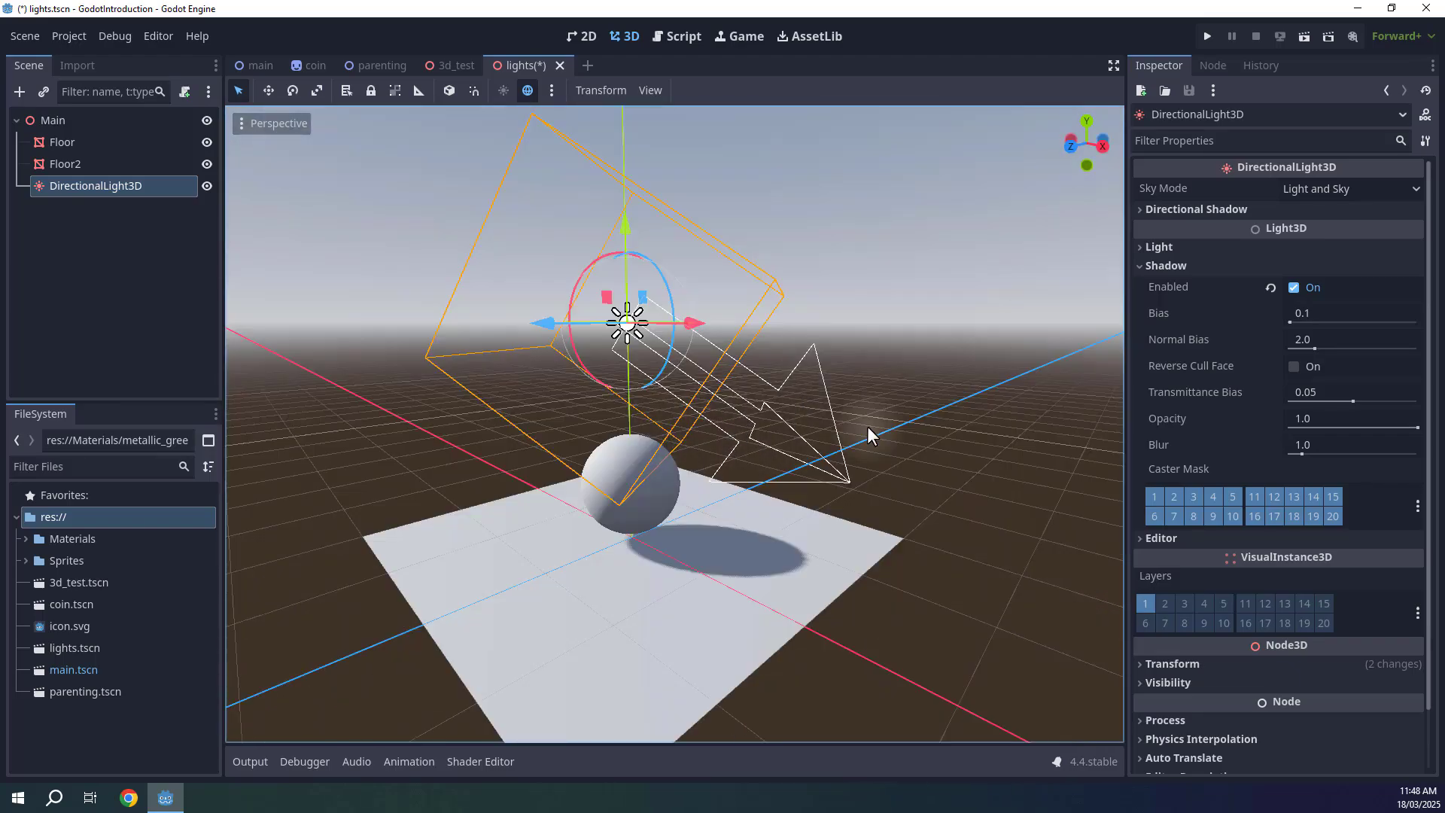
pyautogui.click(1166, 267)
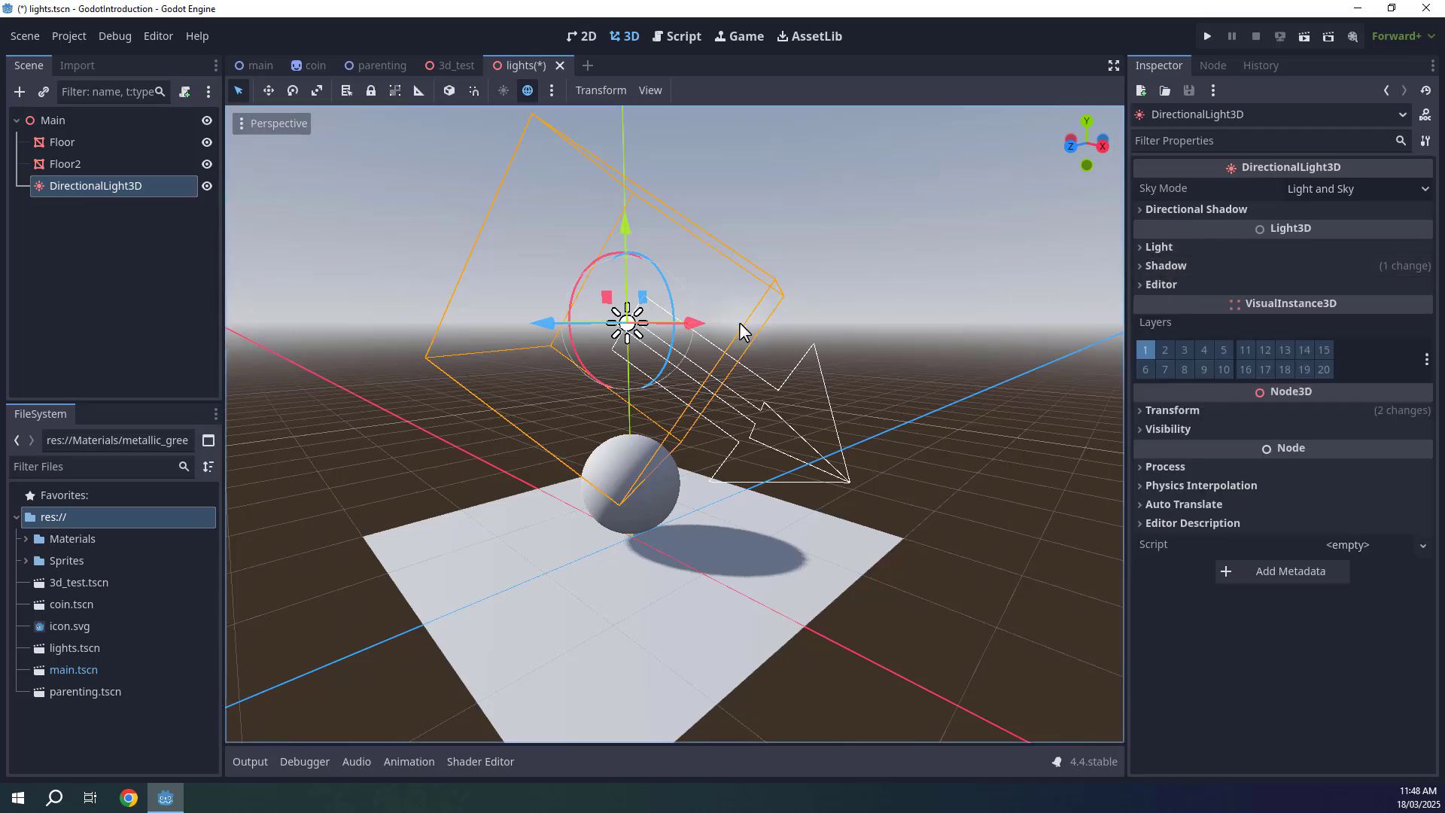
pyautogui.moveTo(669, 361); pyautogui.dragTo(669, 361, button='right')
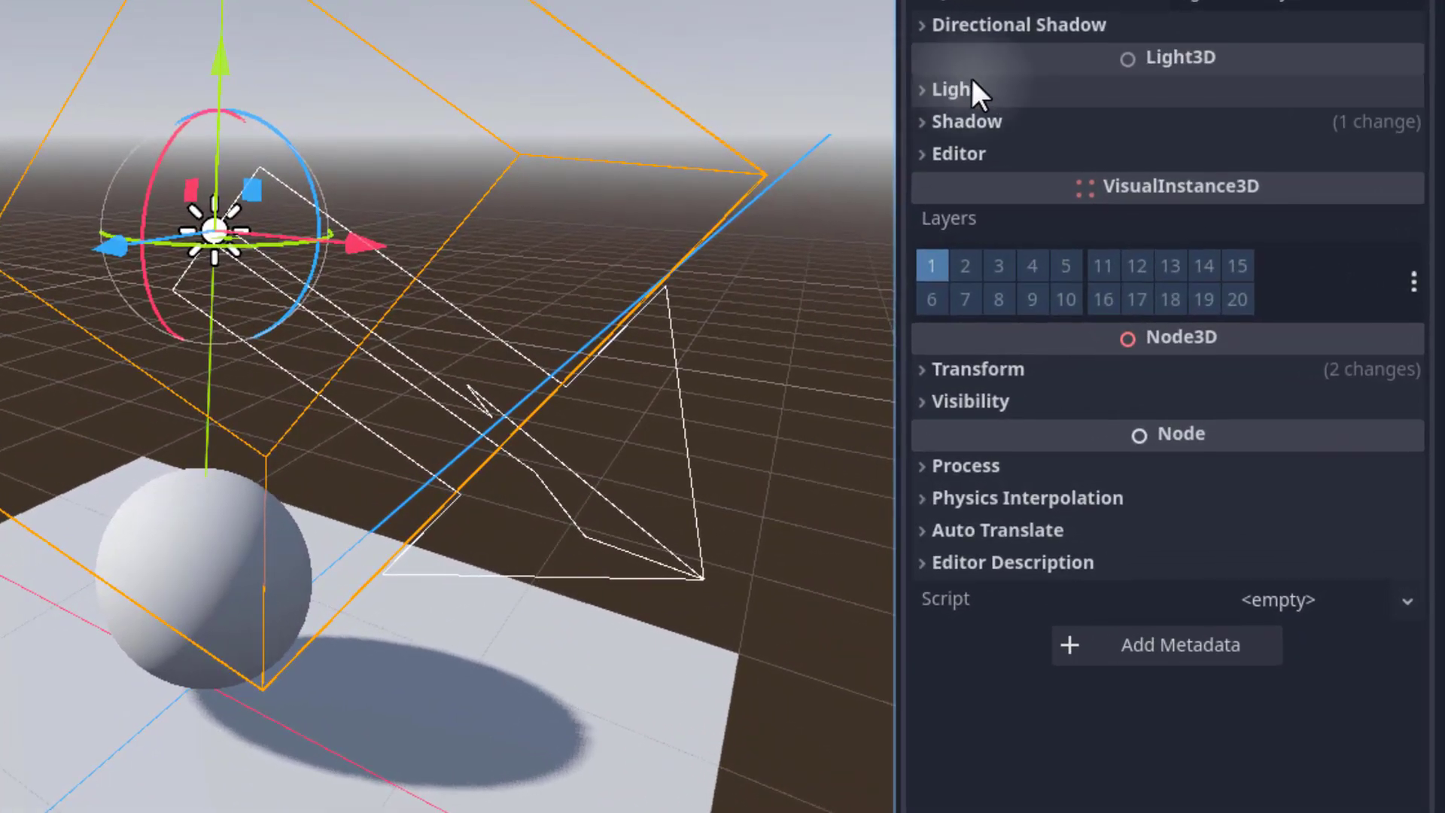
# Set the directional light's color to a saturated red.
pyautogui.click(1171, 245)
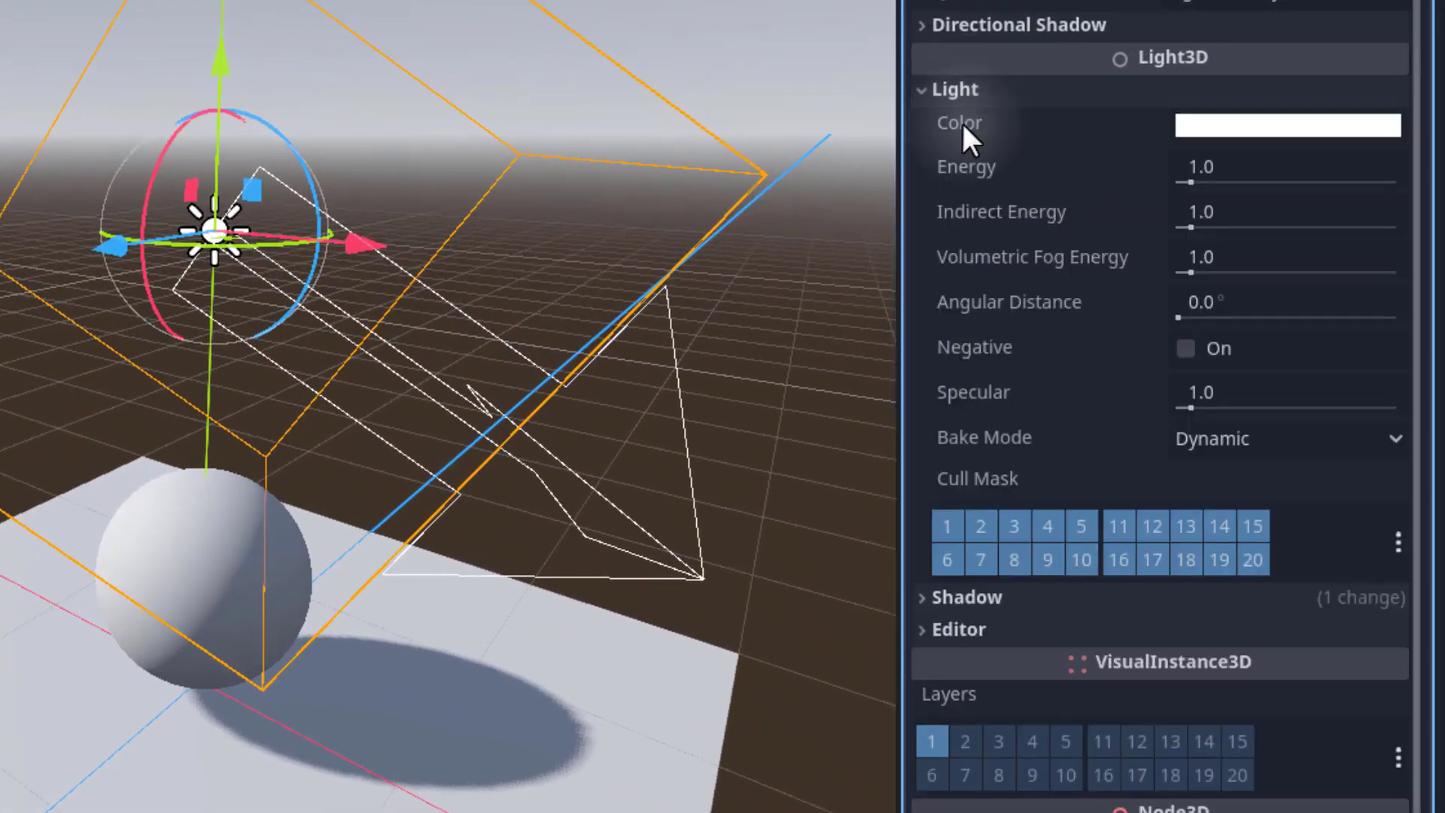
pyautogui.moveTo(1060, 128)
pyautogui.click(1202, 128)
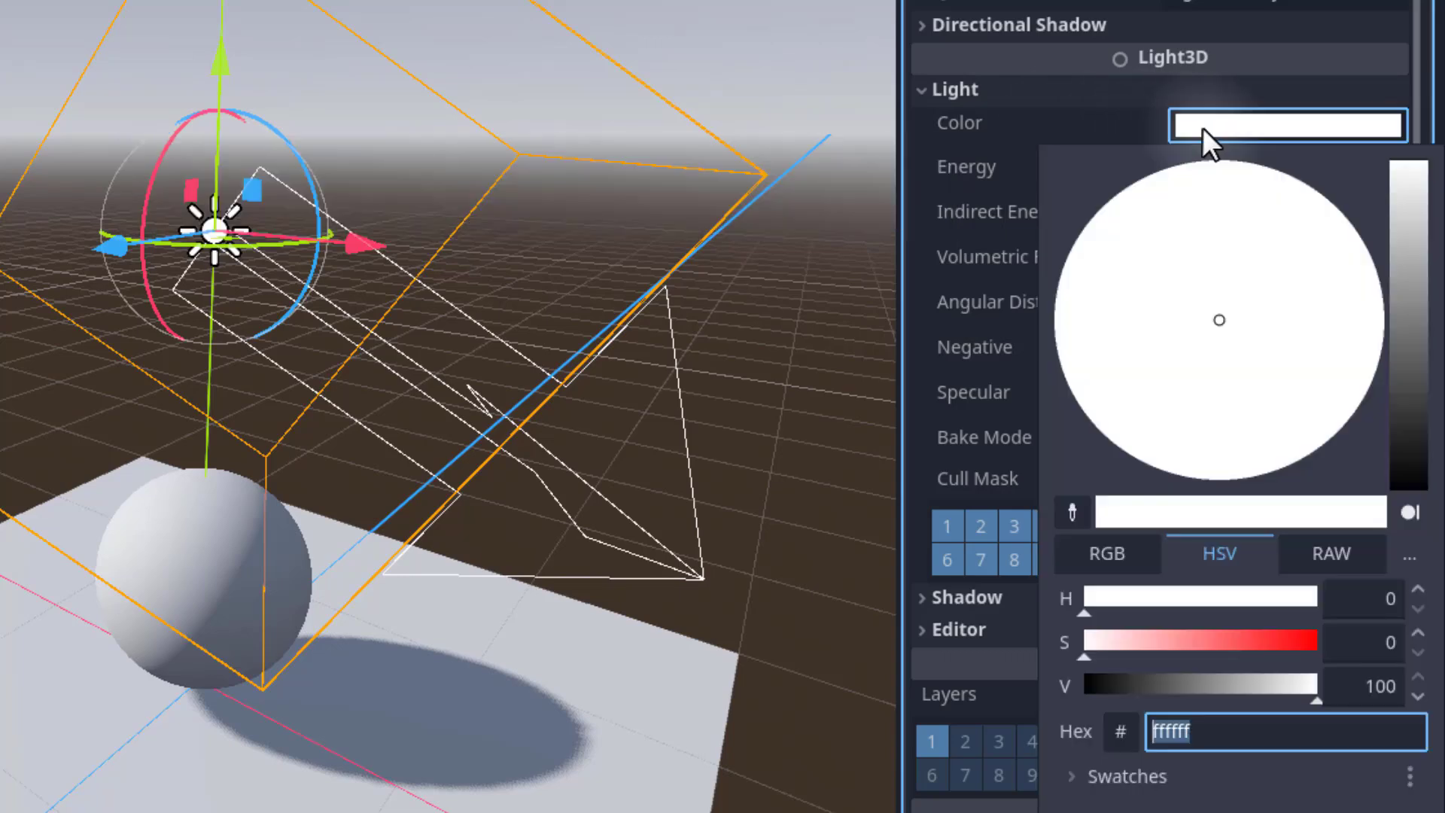
pyautogui.moveTo(1098, 642); pyautogui.dragTo(1335, 642)
pyautogui.moveTo(1393, 329); pyautogui.dragTo(1399, 318)
pyautogui.moveTo(1294, 379)
pyautogui.mouseDown()
pyautogui.moveTo(1006, 374)
pyautogui.moveTo(1103, 143)
pyautogui.moveTo(1114, 477)
pyautogui.moveTo(1412, 404)
pyautogui.mouseUp()
pyautogui.click(684, 111)
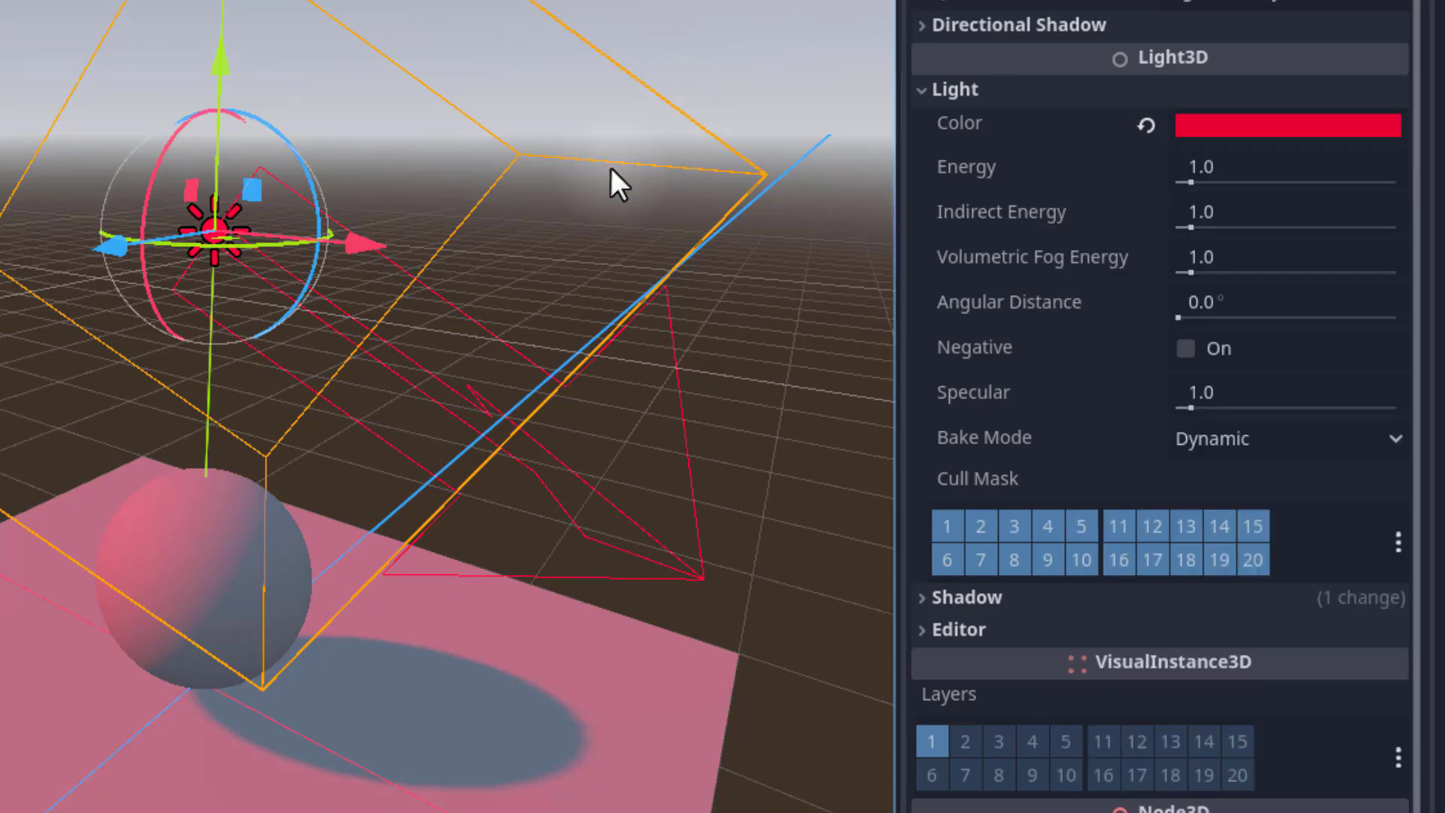
# Try raising the light's Energy value, then undo the change.
pyautogui.moveTo(611, 167); pyautogui.dragTo(557, 8, button='middle')
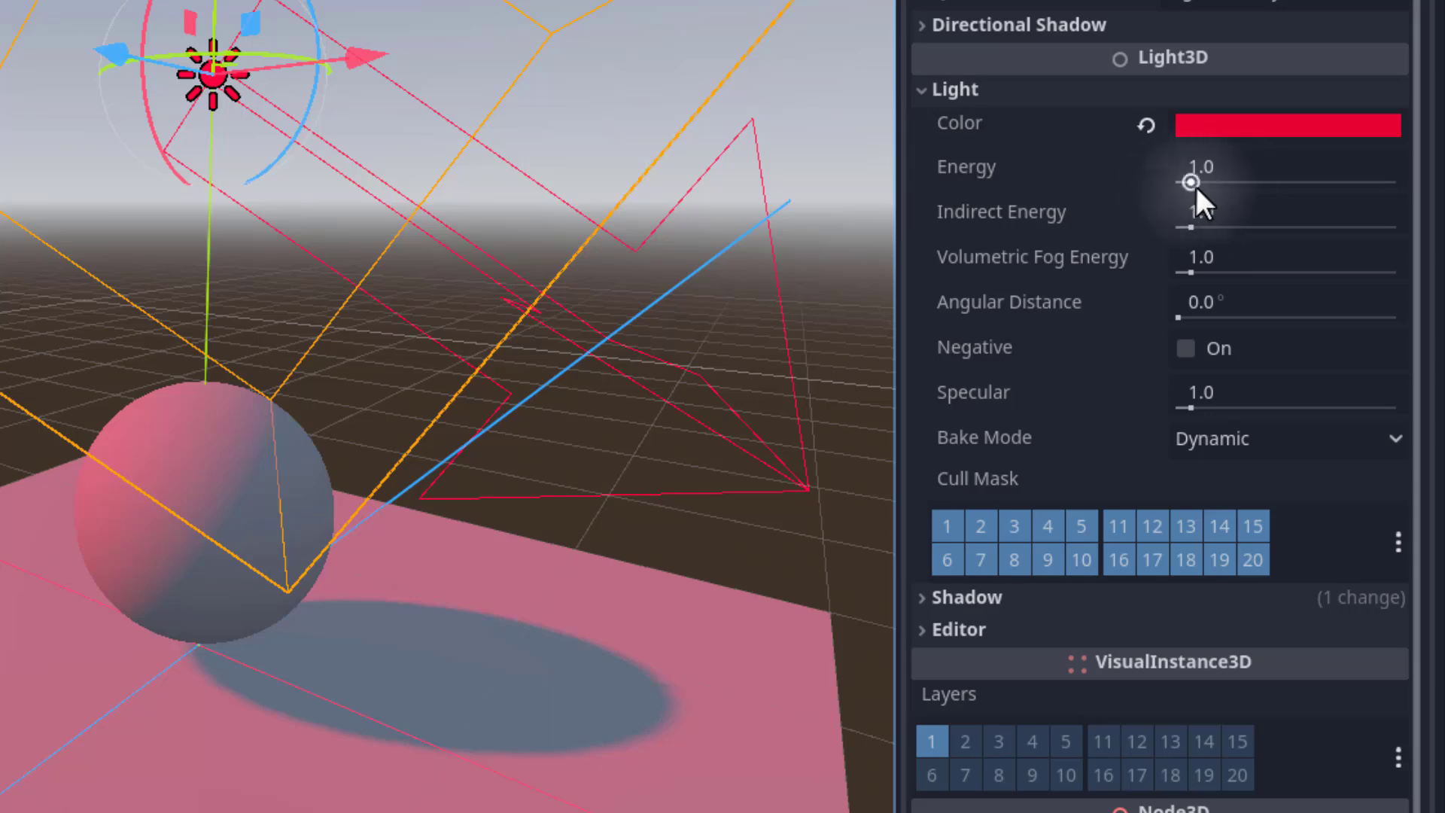
pyautogui.moveTo(1191, 184); pyautogui.dragTo(1363, 186)
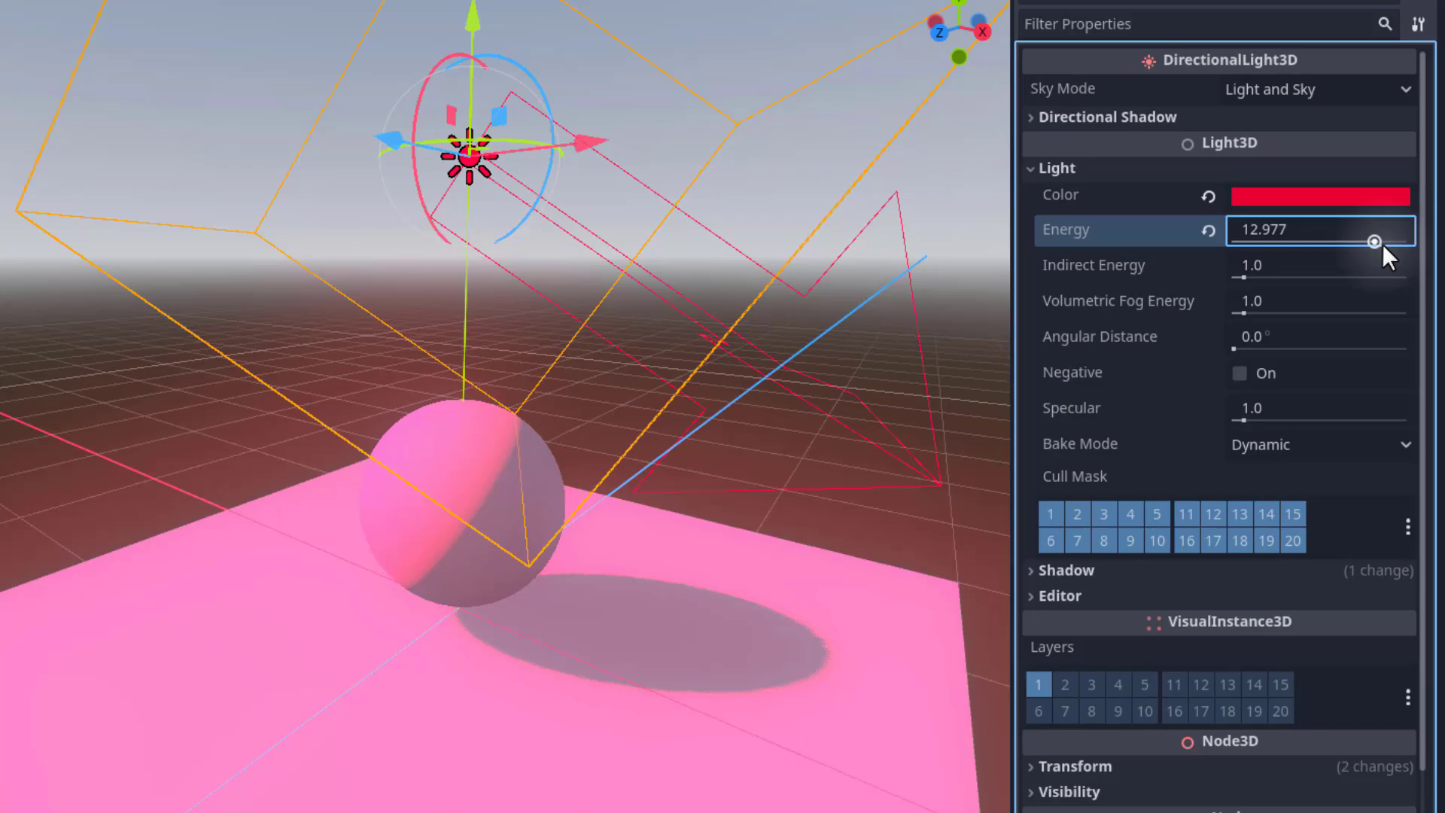
pyautogui.moveTo(1384, 244); pyautogui.dragTo(1409, 249)
pyautogui.moveTo(472, 380)
pyautogui.mouseDown(button='right')
pyautogui.moveTo(527, 414)
pyautogui.moveTo(489, 406)
pyautogui.moveTo(482, 376)
pyautogui.mouseUp(button='right')
pyautogui.press('w')
pyautogui.moveTo(990, 313); pyautogui.dragTo(928, 331, button='right')
pyautogui.press('s')
pyautogui.hotkey('ctrl', 'z')
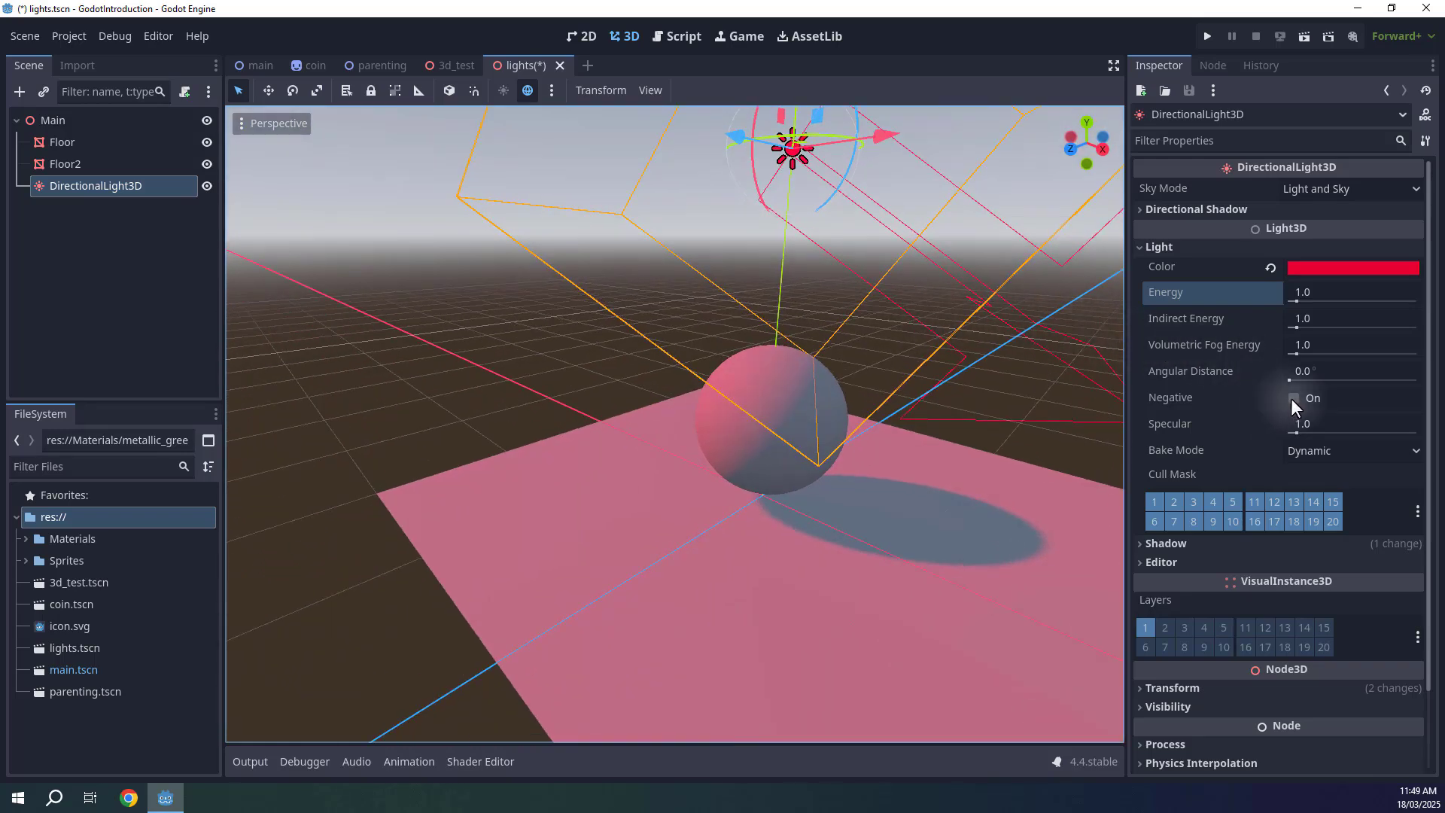
# Set the directional light's color to a pale warm white, fbefdb.
pyautogui.click(1354, 268)
pyautogui.moveTo(1420, 388); pyautogui.dragTo(1430, 305)
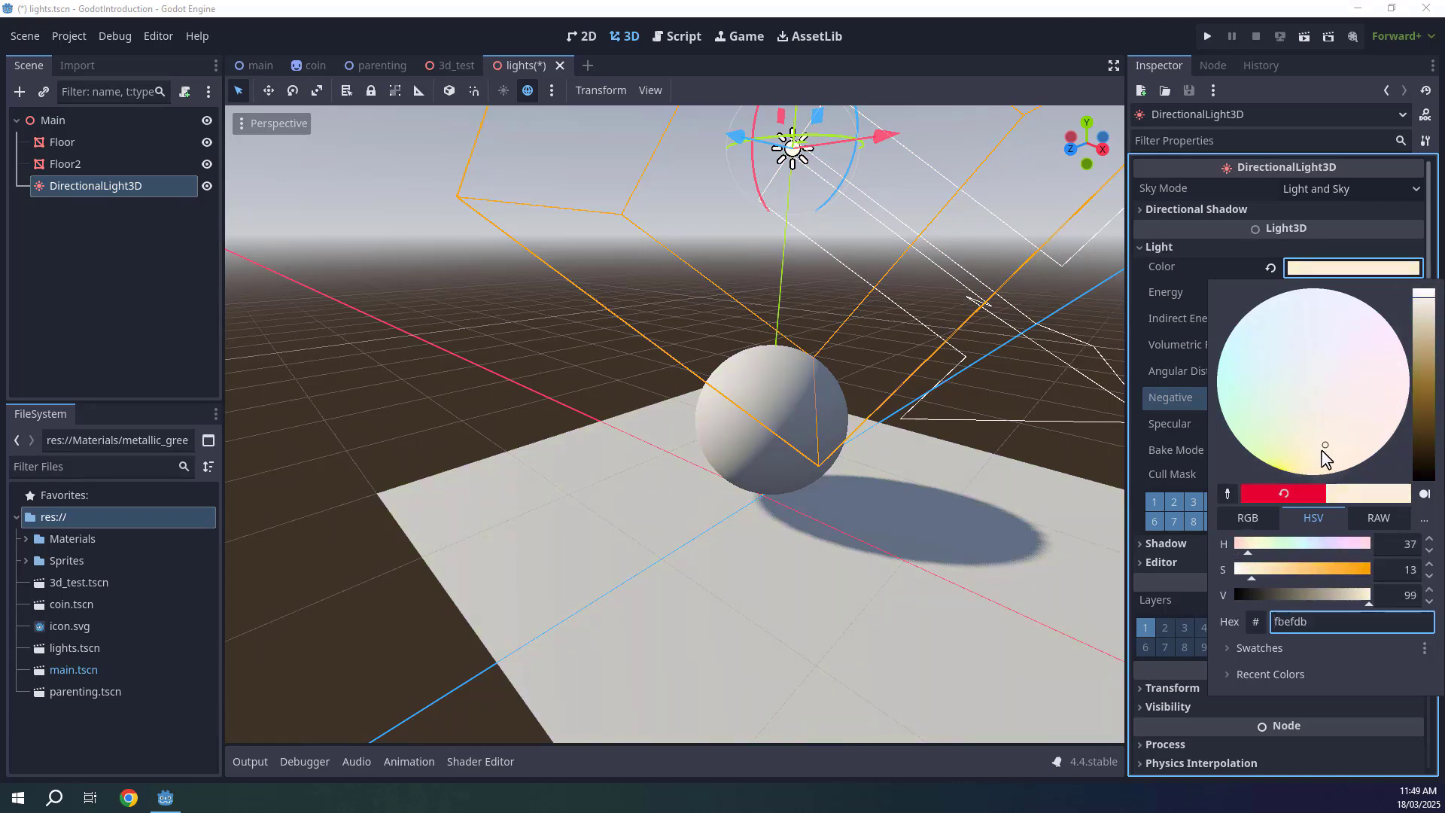
pyautogui.click(885, 270)
# Add an OmniLight3D node to the scene.
pyautogui.click(581, 285)
pyautogui.moveTo(581, 285); pyautogui.dragTo(640, 266, button='right')
pyautogui.press('s')
pyautogui.press('w')
pyautogui.press('a')
pyautogui.press('e')
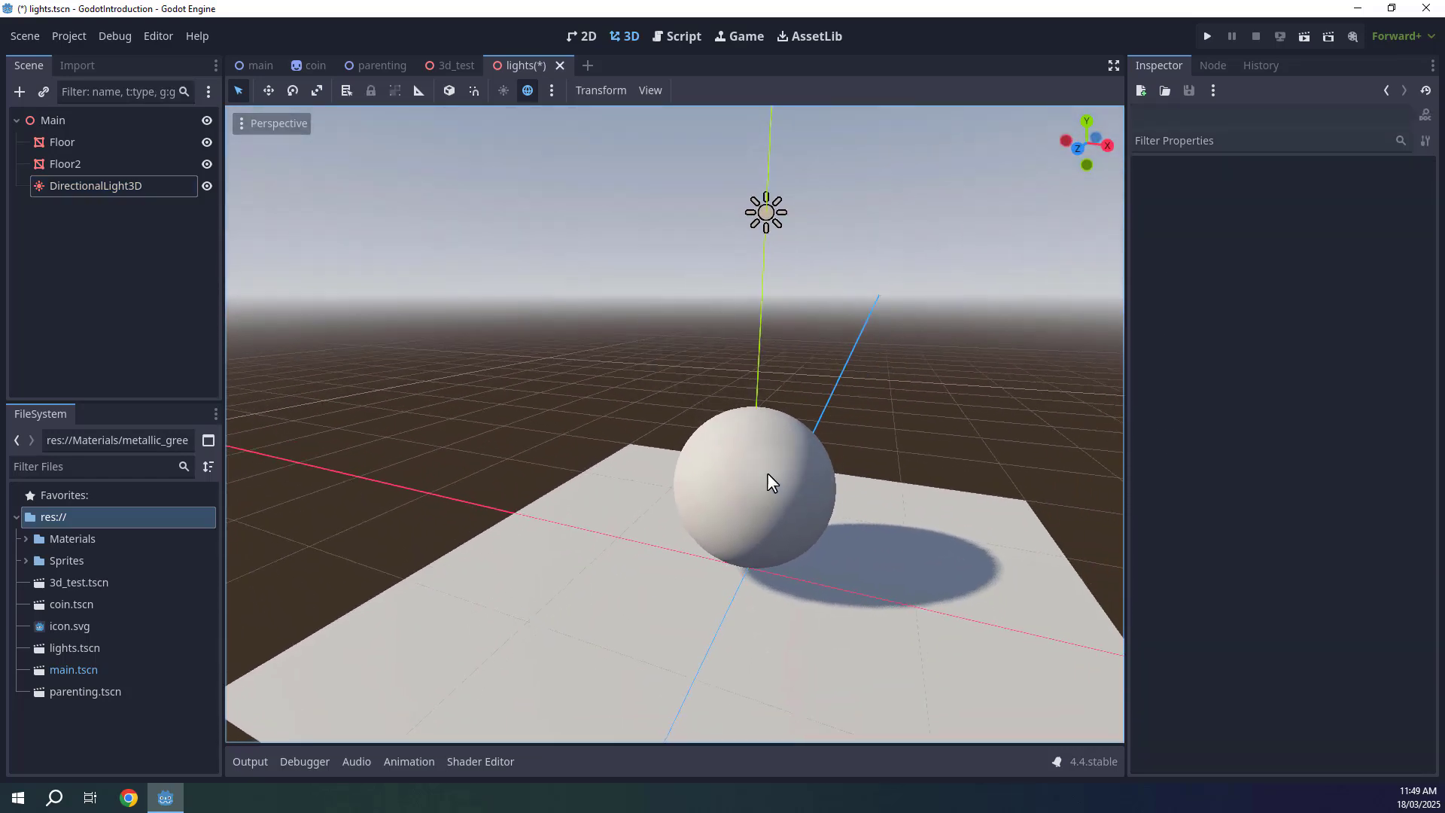
pyautogui.press('s')
pyautogui.press('d')
pyautogui.moveTo(662, 422); pyautogui.dragTo(662, 446, button='right')
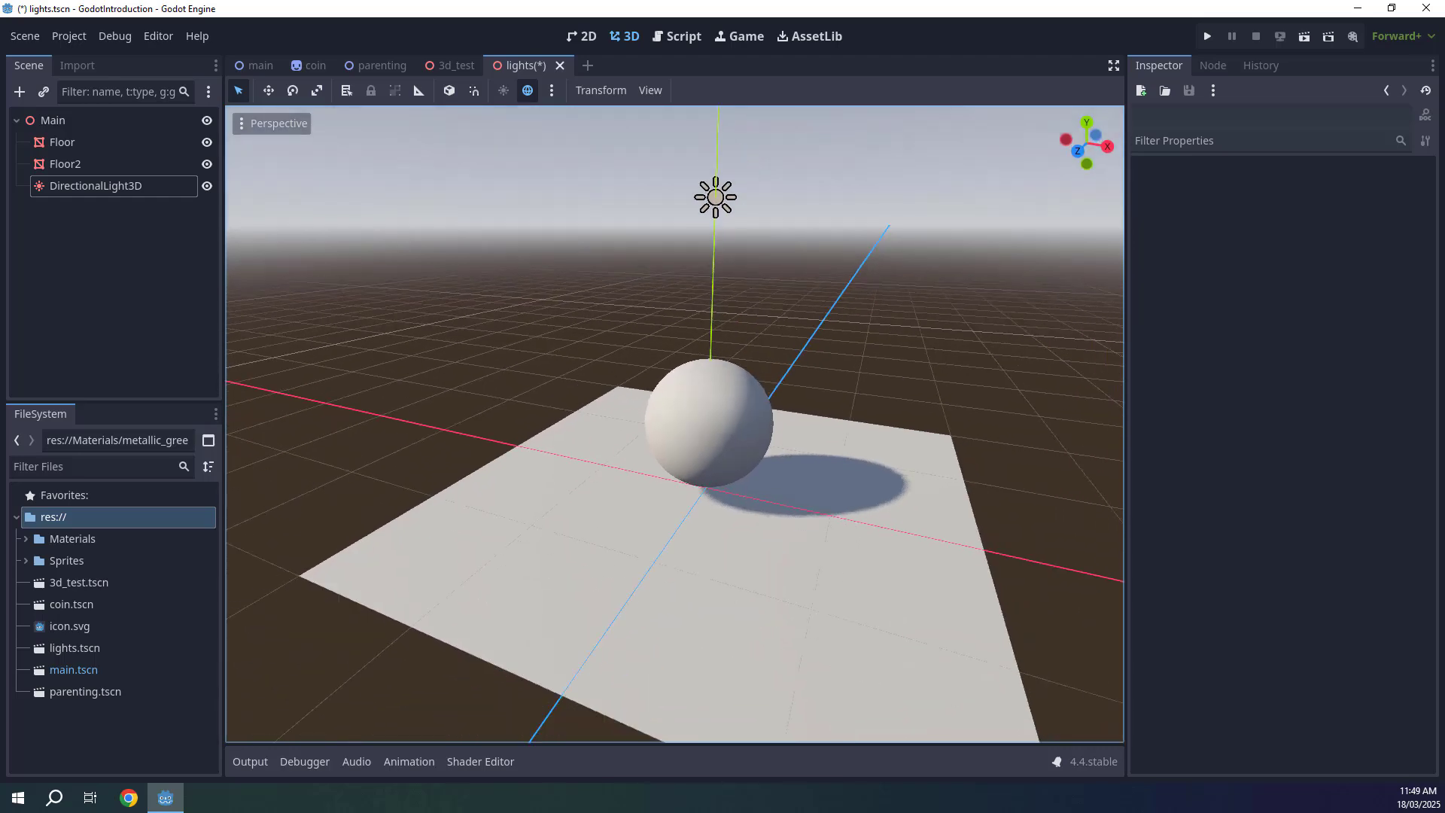
pyautogui.click(23, 98)
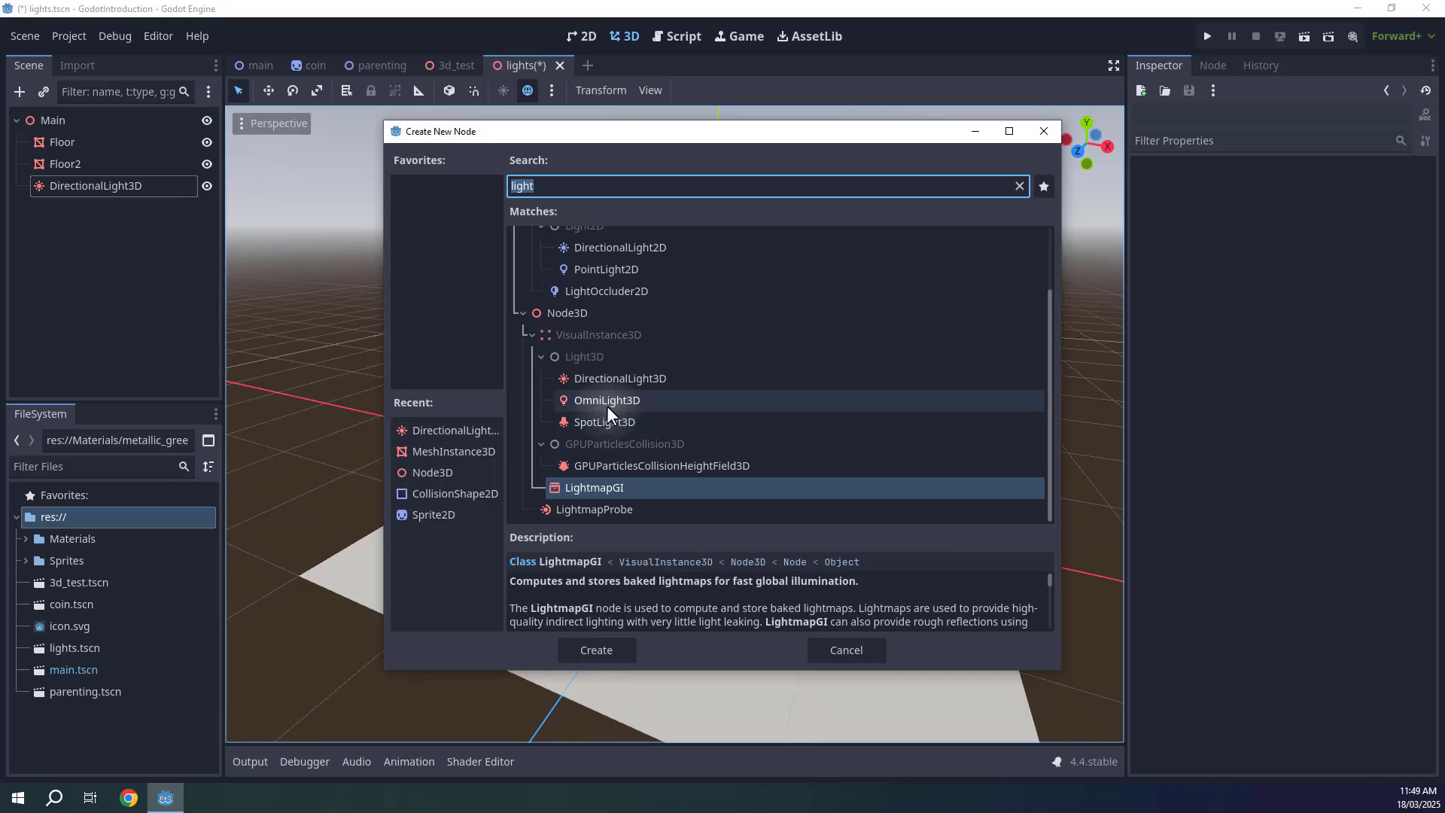
pyautogui.click(594, 403)
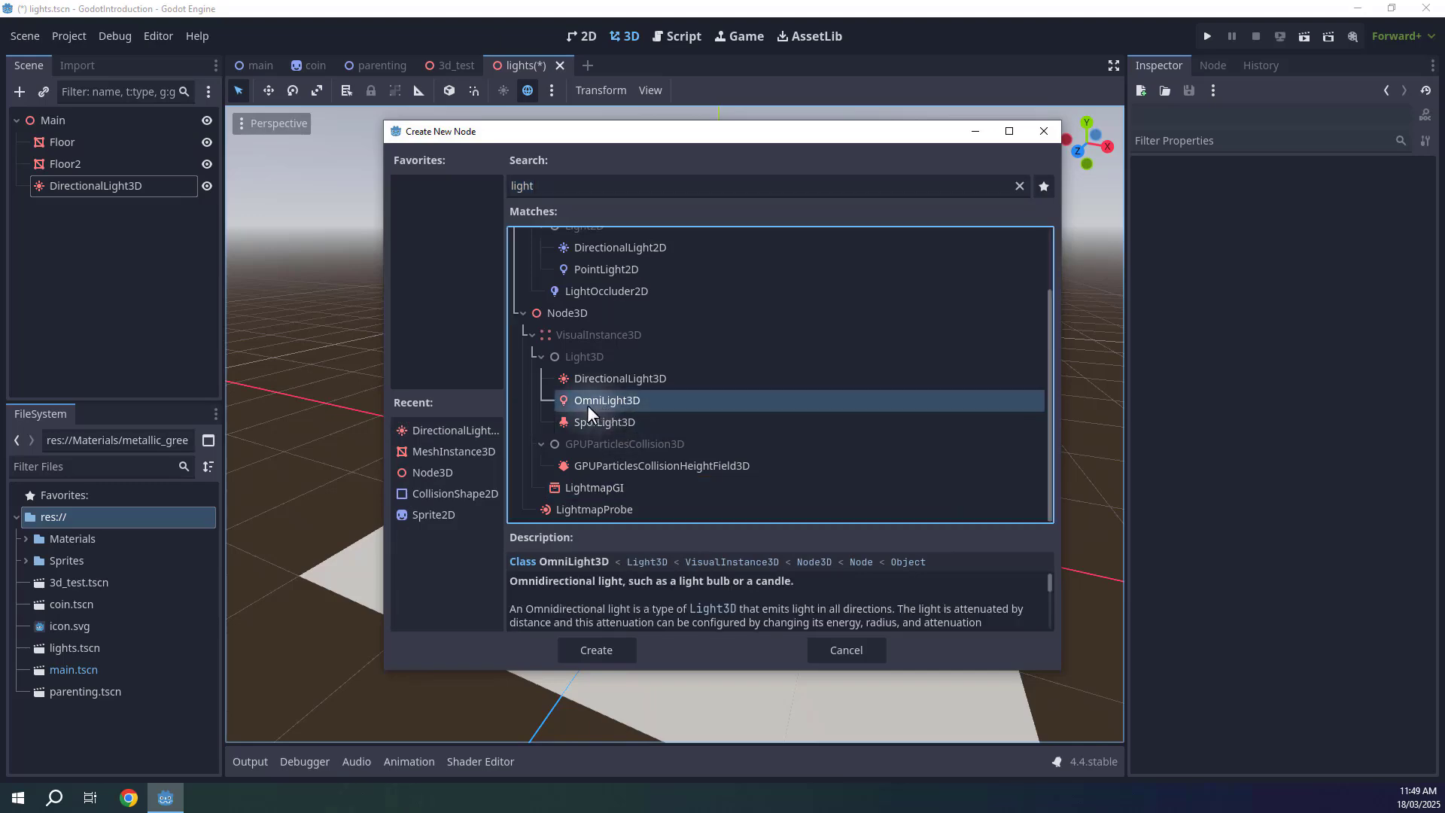
pyautogui.click(605, 647)
# Move the omni light beside the sphere and raise it above the floor.
pyautogui.moveTo(755, 446); pyautogui.dragTo(835, 427, button='right')
pyautogui.press('s')
pyautogui.press('a')
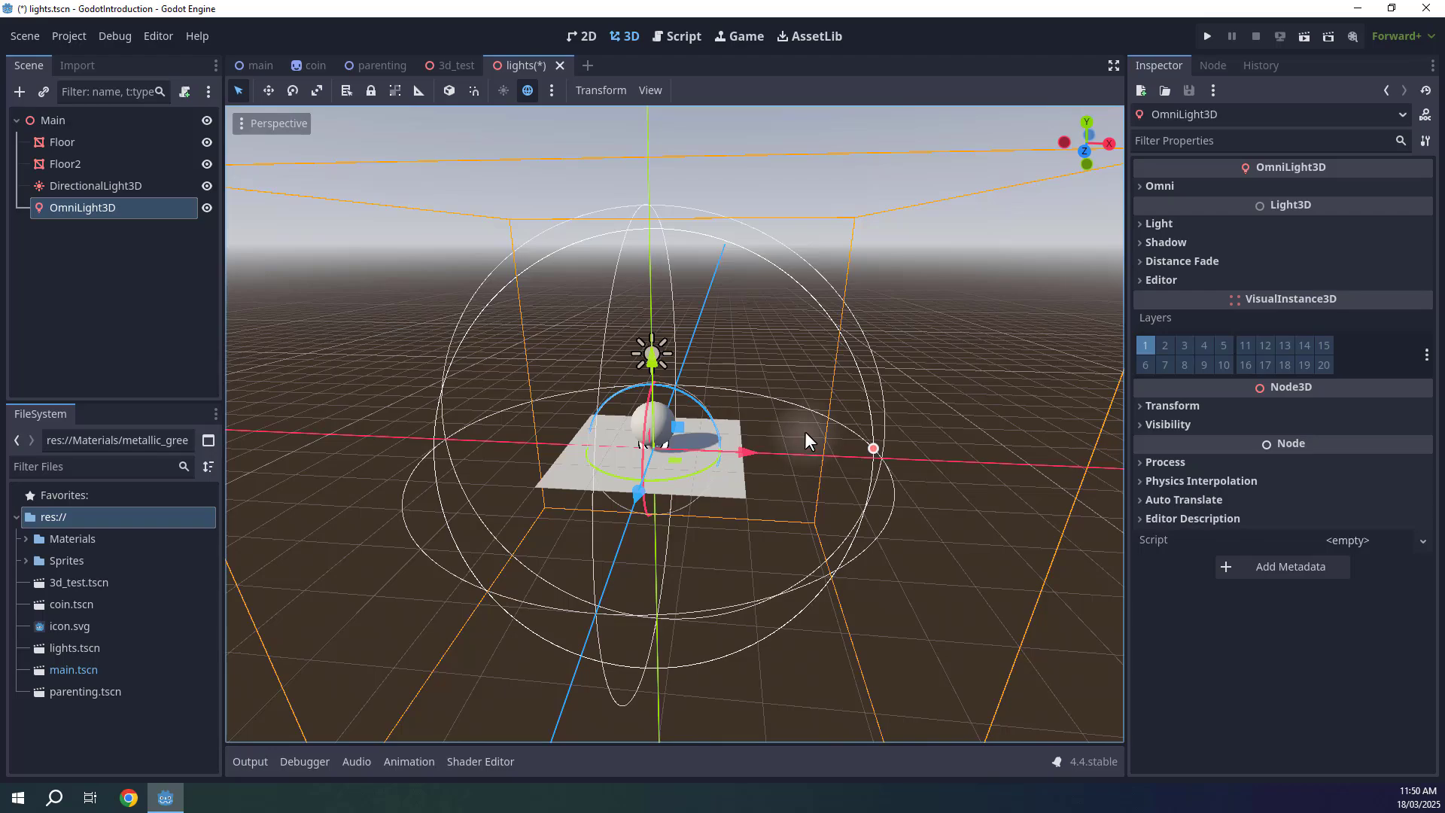
pyautogui.press('d')
pyautogui.moveTo(805, 431); pyautogui.dragTo(732, 452, button='right')
pyautogui.press('w')
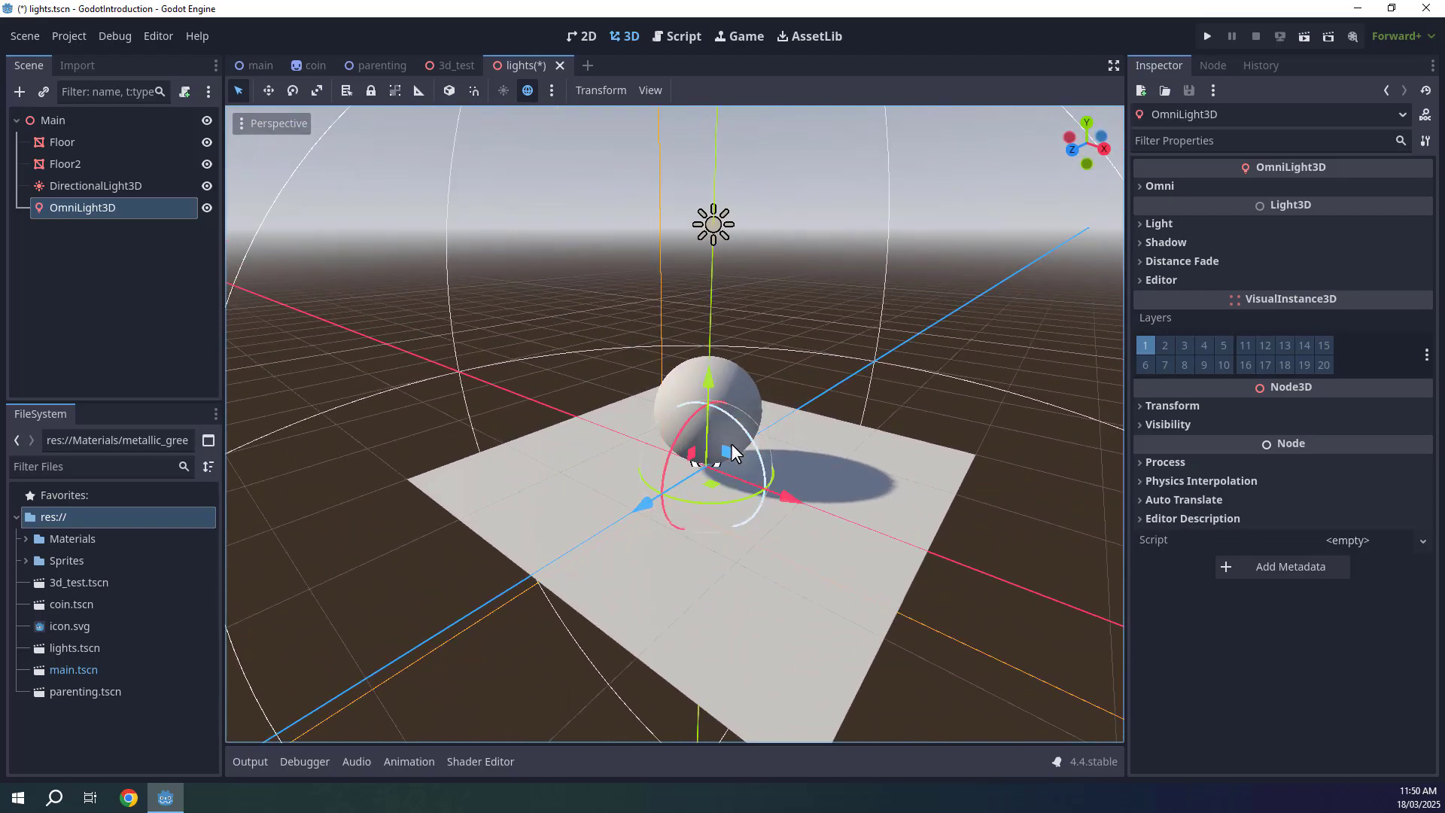
pyautogui.moveTo(710, 482); pyautogui.dragTo(612, 476)
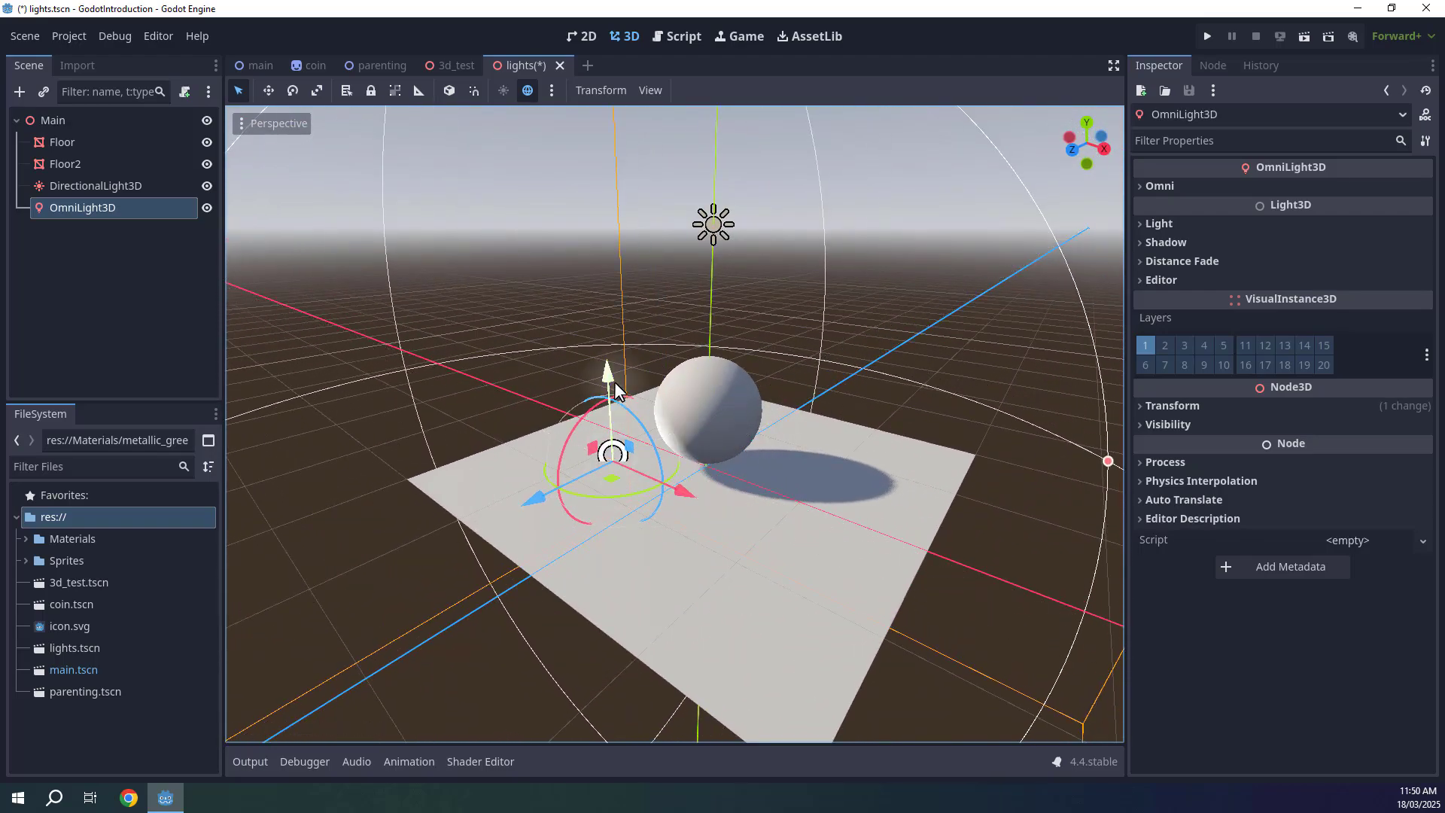
pyautogui.moveTo(610, 376); pyautogui.dragTo(599, 283)
# Set the omni light's color to green, 00a617.
pyautogui.press('s')
pyautogui.press('a')
pyautogui.moveTo(639, 298); pyautogui.dragTo(690, 294, button='right')
pyautogui.press('w')
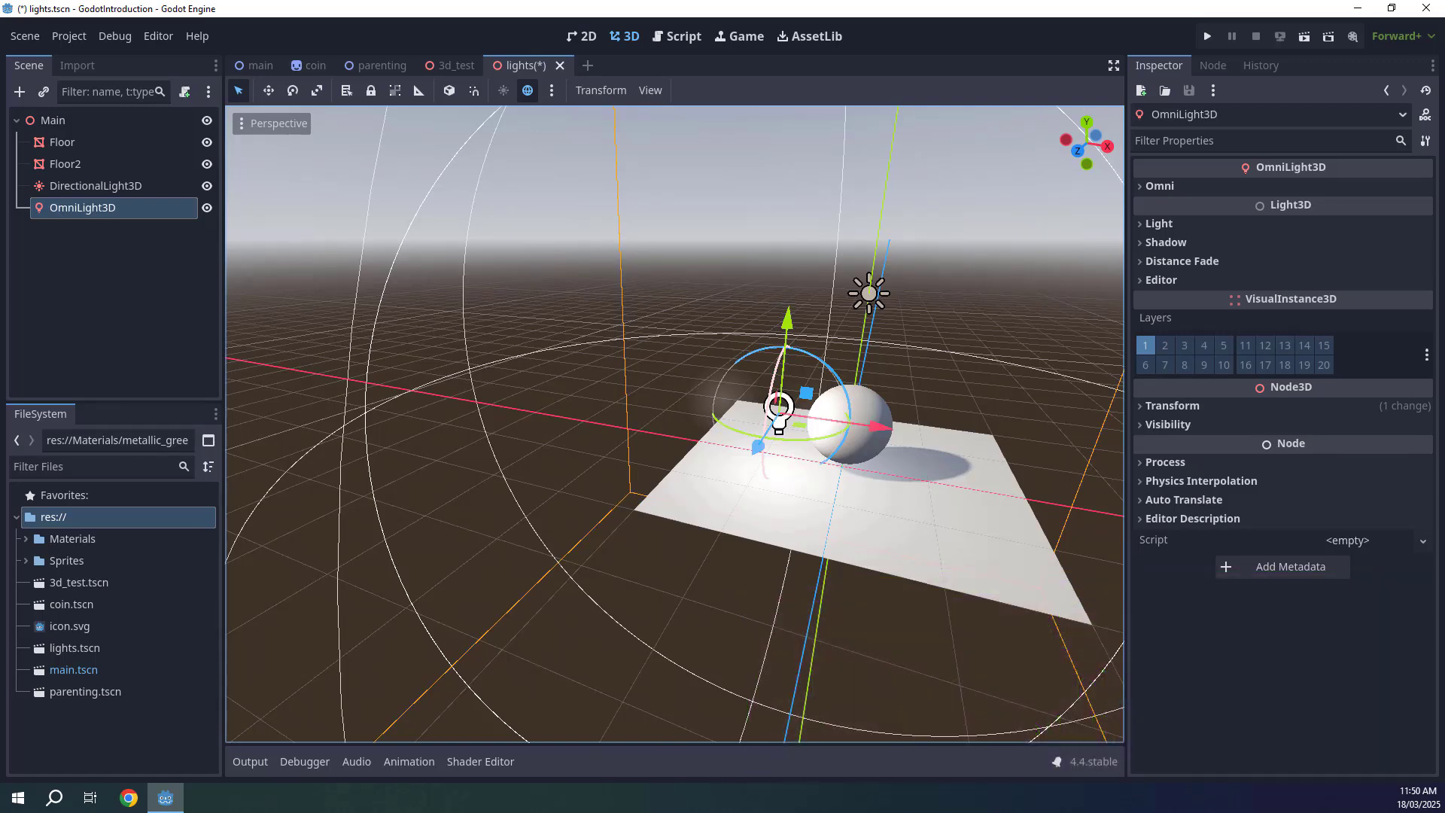
pyautogui.moveTo(689, 293)
pyautogui.mouseDown(button='right')
pyautogui.moveTo(676, 309)
pyautogui.moveTo(677, 285)
pyautogui.mouseUp(button='right')
pyautogui.press('w')
pyautogui.press('d')
pyautogui.press('s')
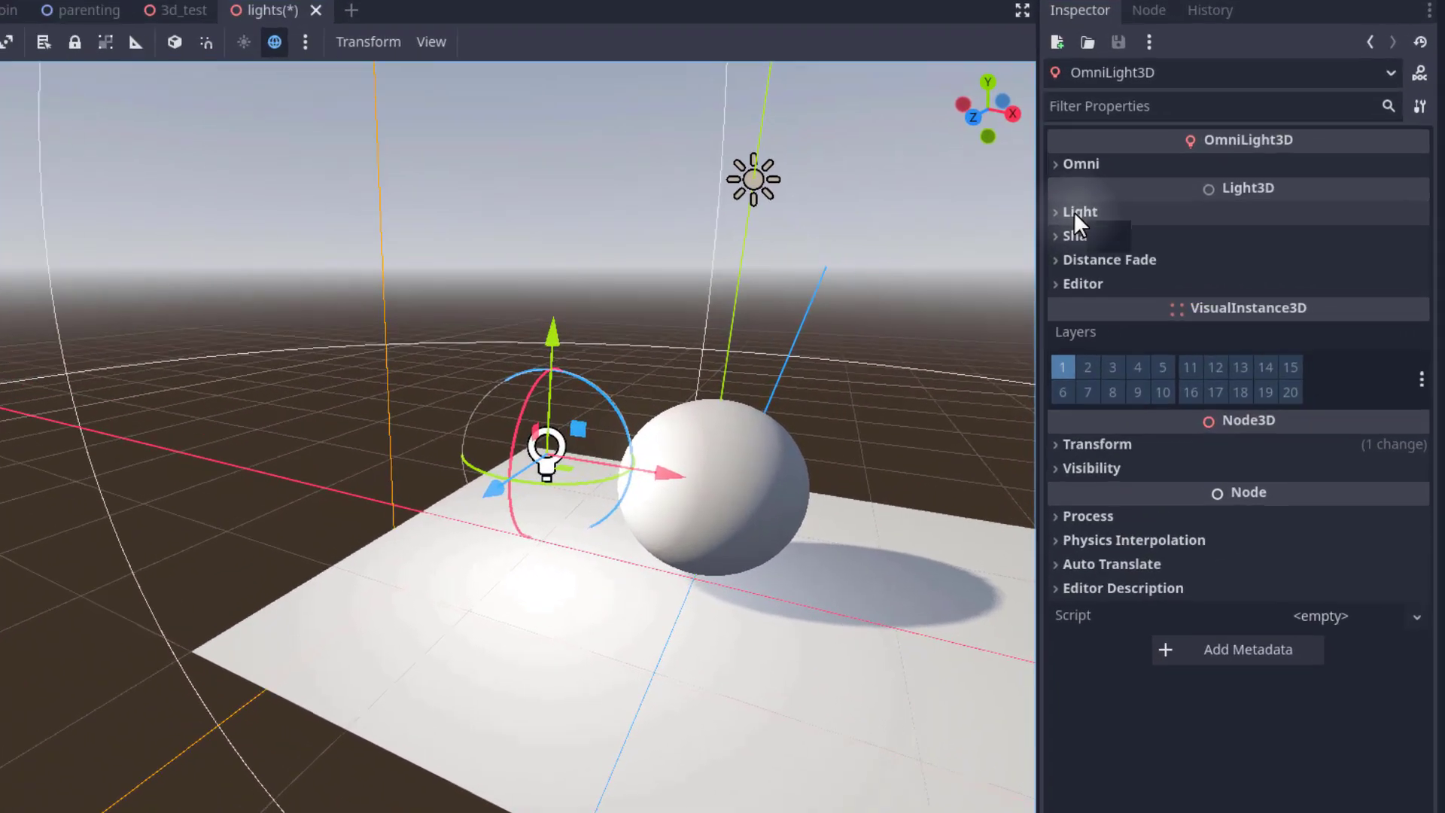
pyautogui.click(1154, 224)
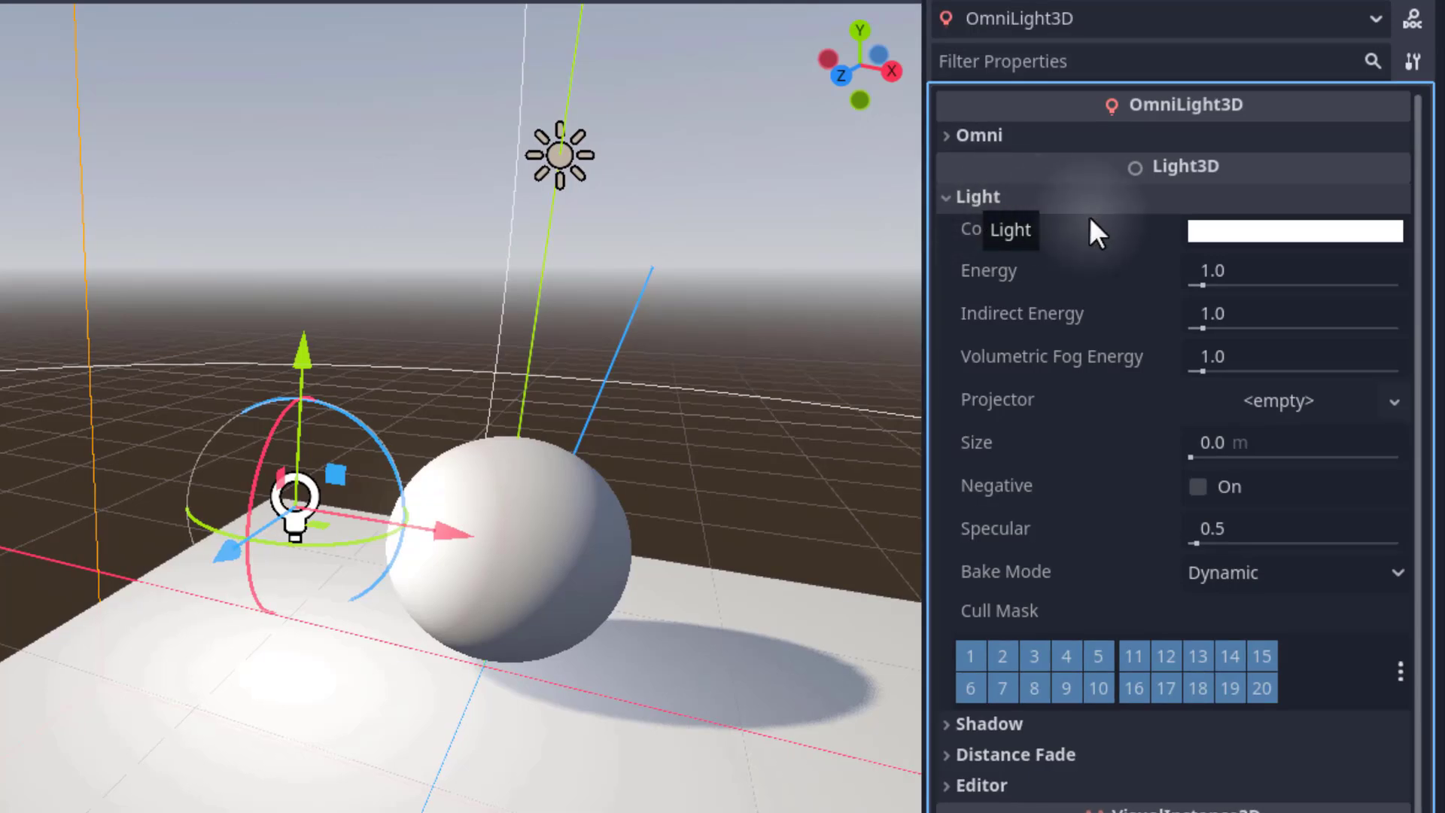
pyautogui.click(1236, 229)
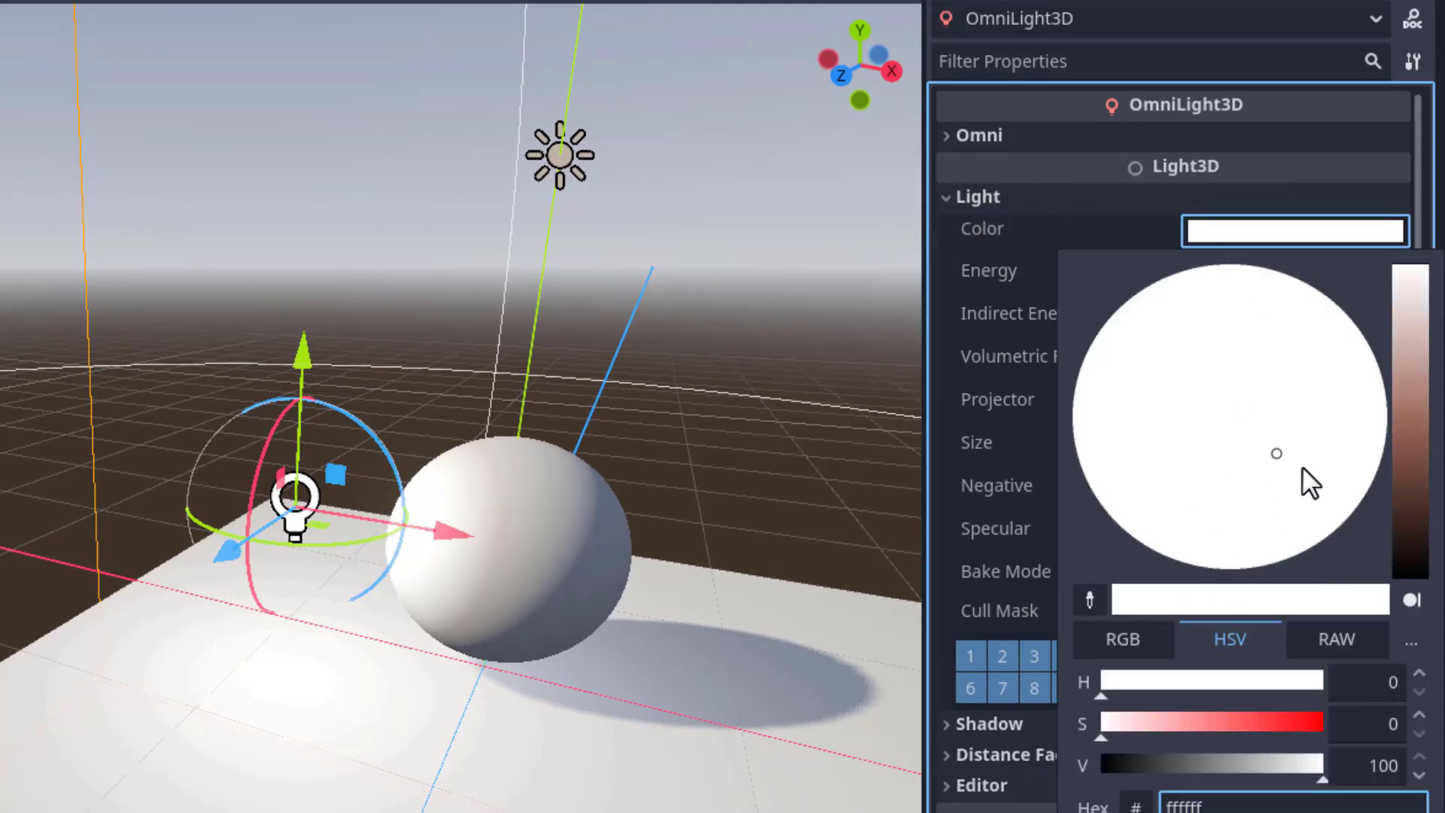
pyautogui.moveTo(1271, 441); pyautogui.dragTo(1072, 534)
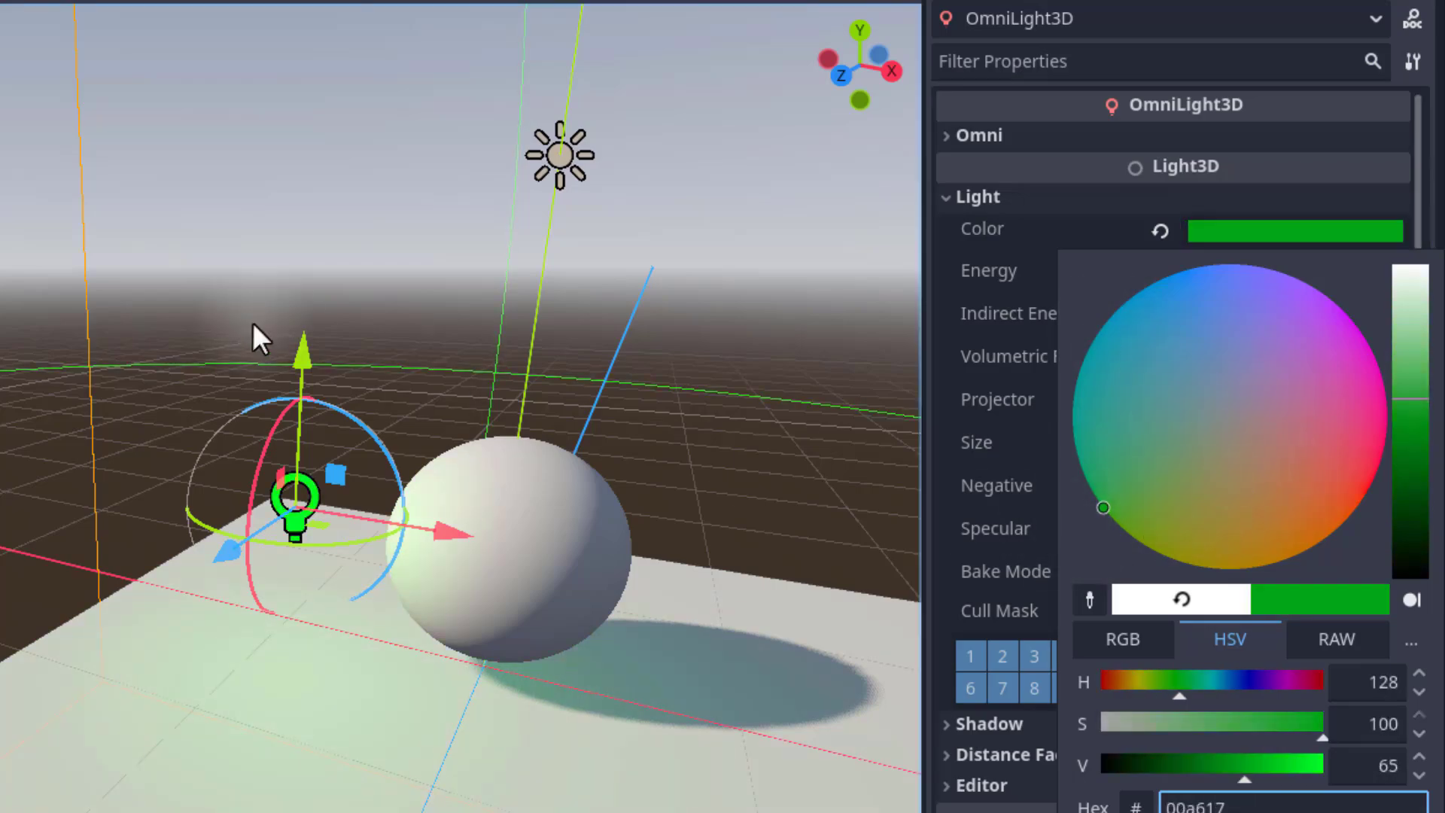
# Raise the omni light's Energy to about 11.292.
pyautogui.click(462, 345)
pyautogui.moveTo(462, 345); pyautogui.dragTo(92, 495, button='right')
pyautogui.press('s')
pyautogui.press('w')
pyautogui.moveTo(210, 462); pyautogui.dragTo(745, 604)
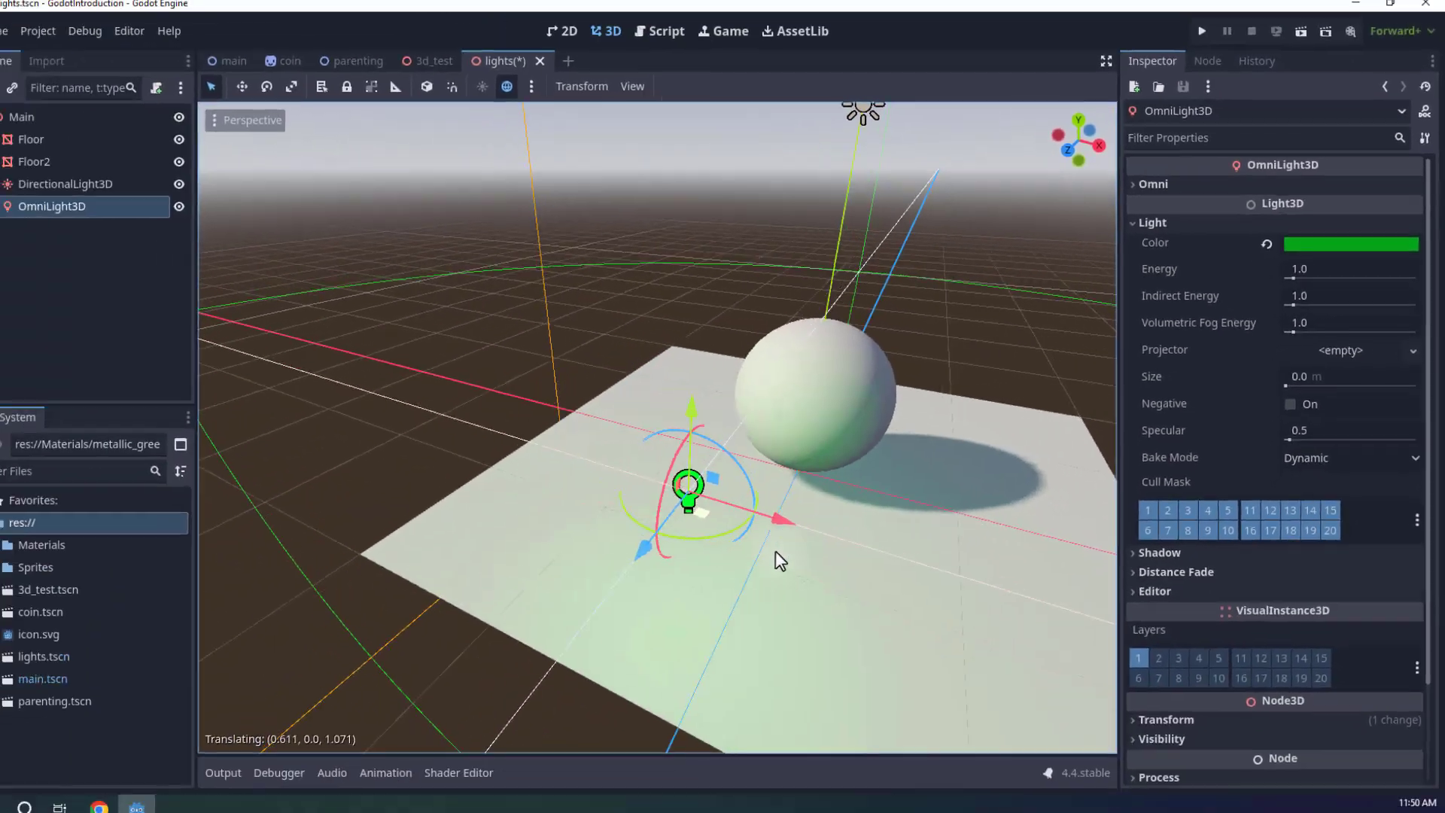
pyautogui.moveTo(1018, 472); pyautogui.dragTo(644, 434)
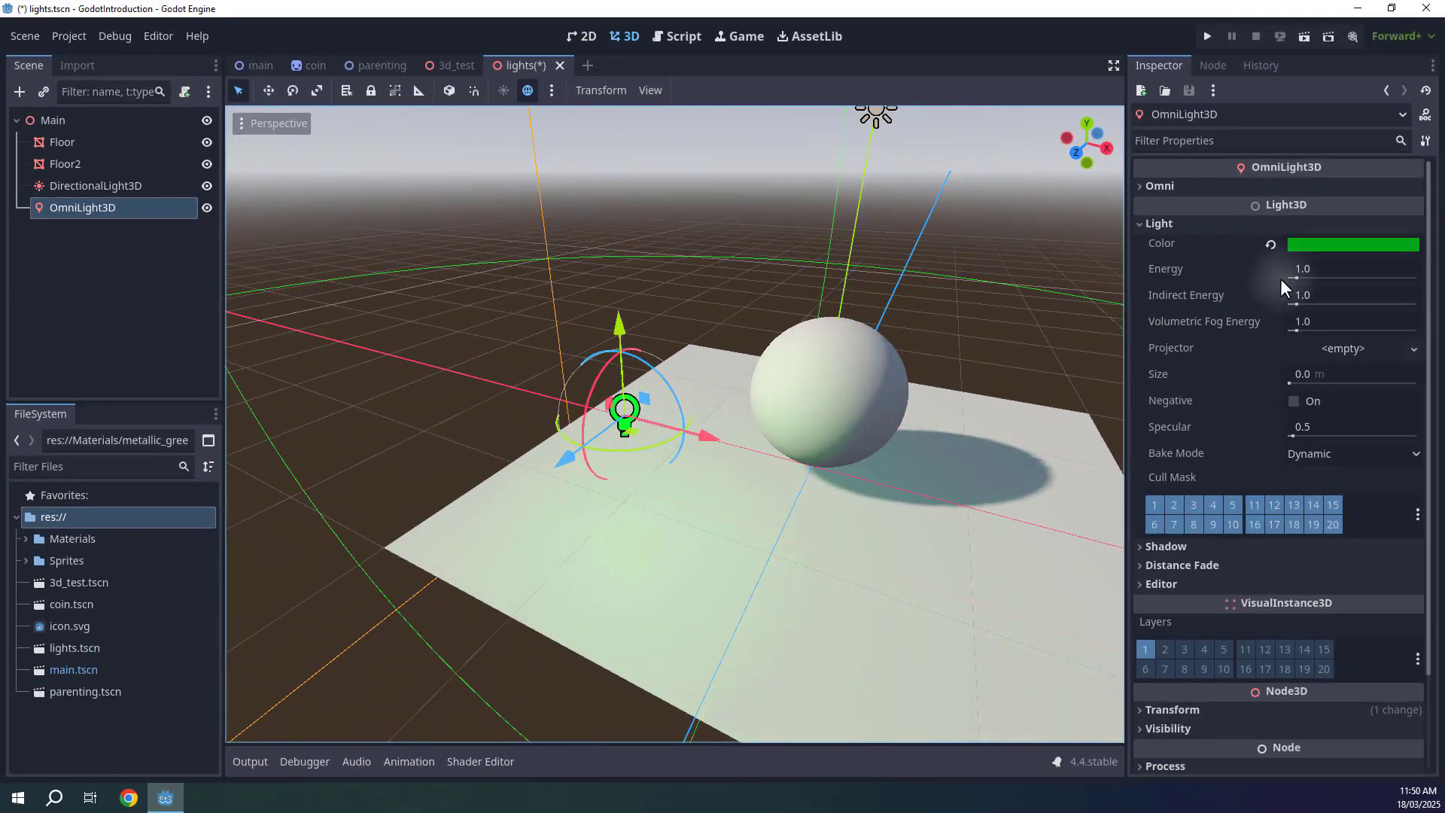
pyautogui.moveTo(1294, 277); pyautogui.dragTo(1373, 274)
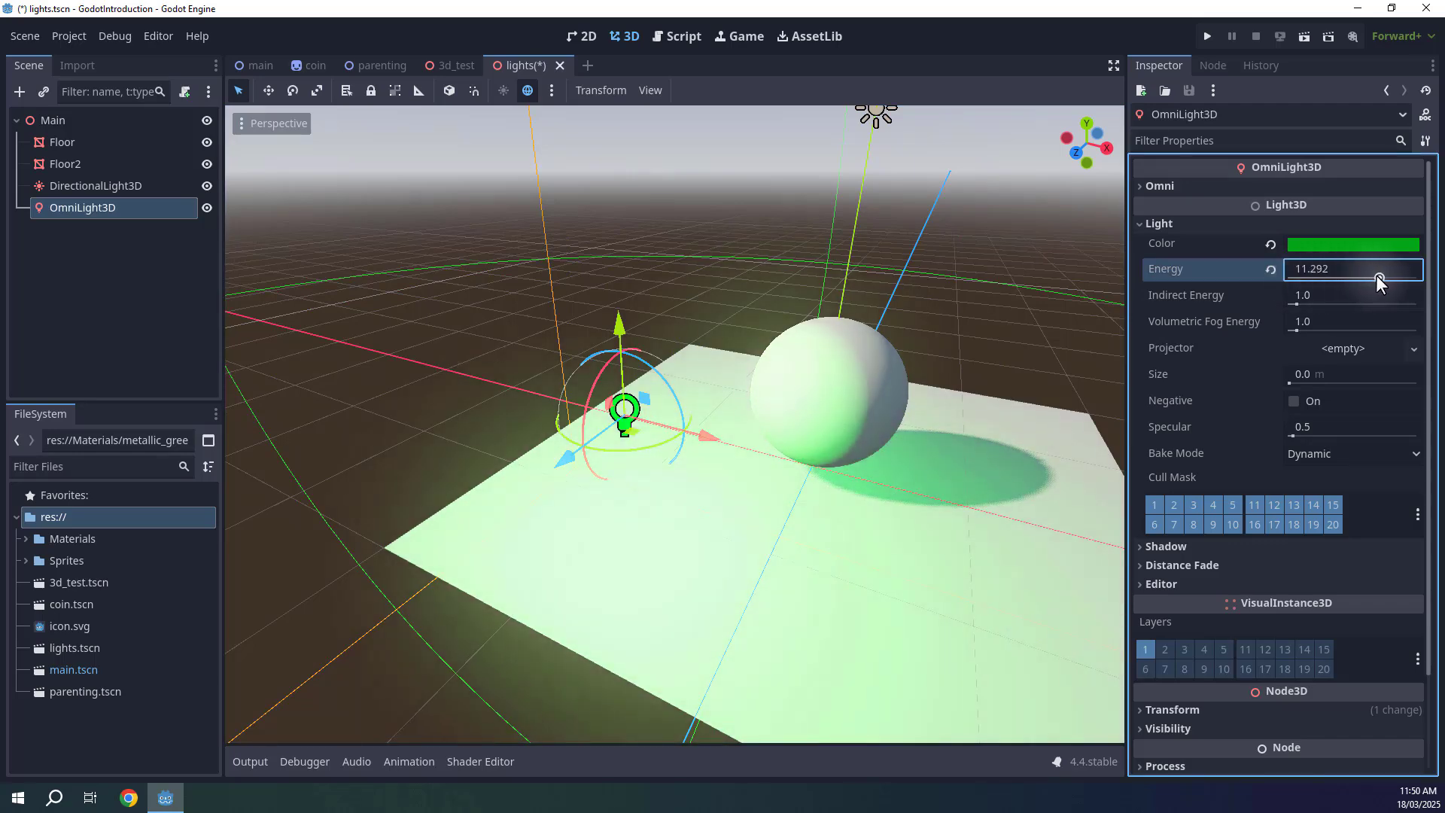
# Hide the directional light in the scene.
pyautogui.press('s')
pyautogui.moveTo(801, 295); pyautogui.dragTo(825, 263, button='right')
pyautogui.click(699, 341)
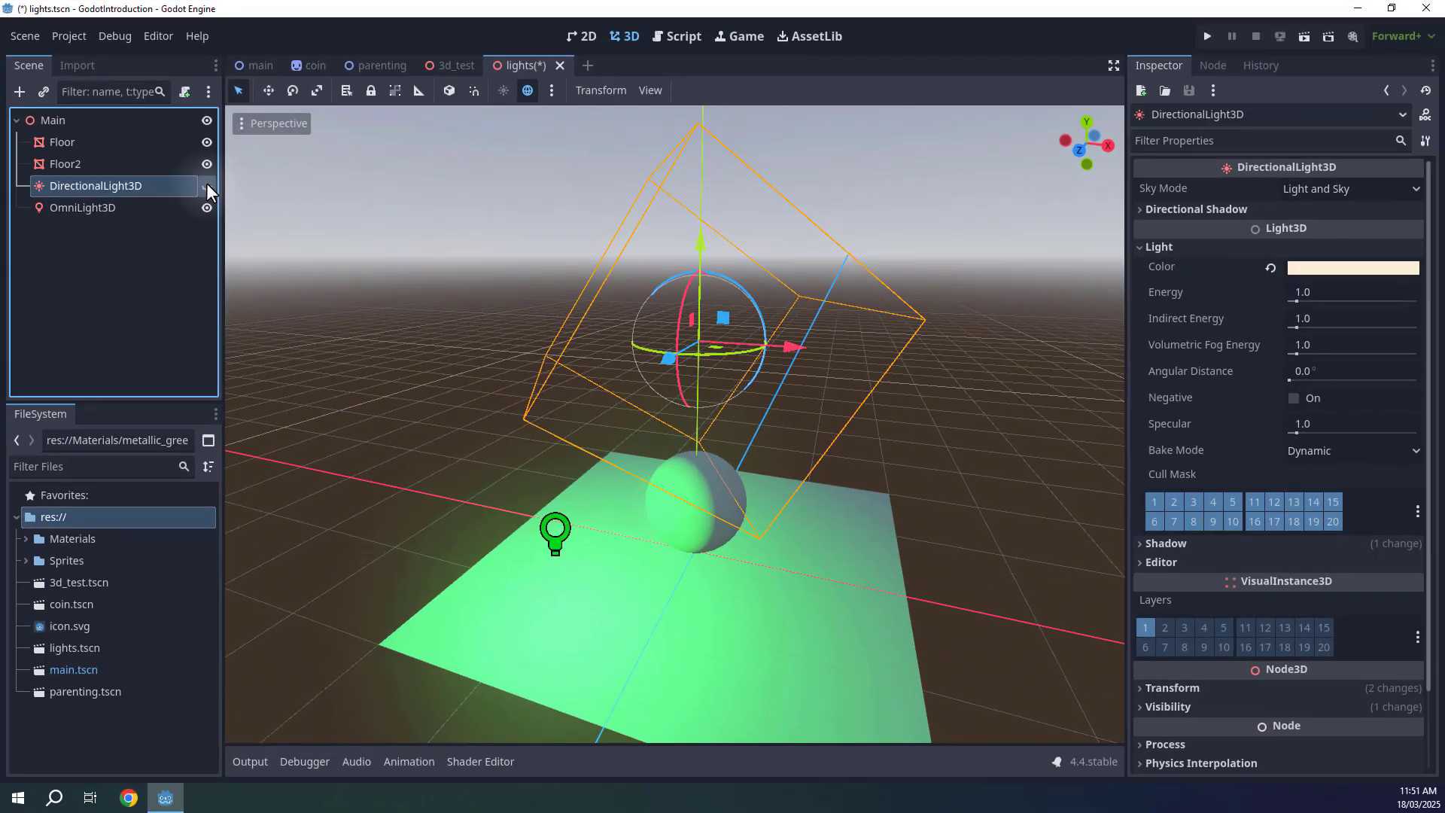
pyautogui.click(206, 185)
pyautogui.click(207, 185)
# Scale the floor up so it covers a much larger area.
pyautogui.click(124, 207)
pyautogui.moveTo(589, 340); pyautogui.dragTo(590, 373, button='right')
pyautogui.moveTo(574, 407); pyautogui.dragTo(708, 471, button='middle')
pyautogui.click(736, 472)
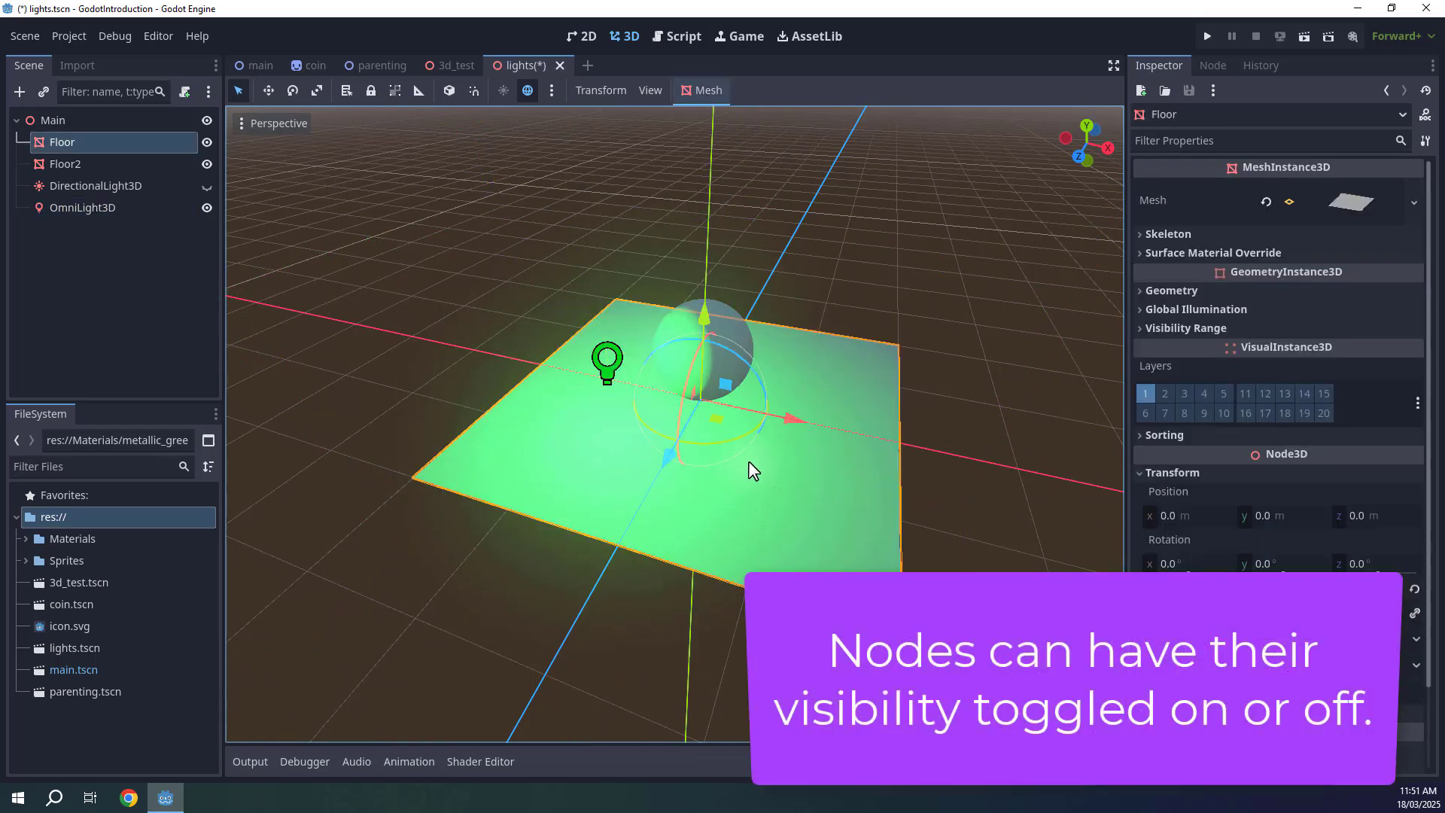
pyautogui.press('r')
pyautogui.moveTo(784, 379); pyautogui.dragTo(1041, 278)
pyautogui.press('q')
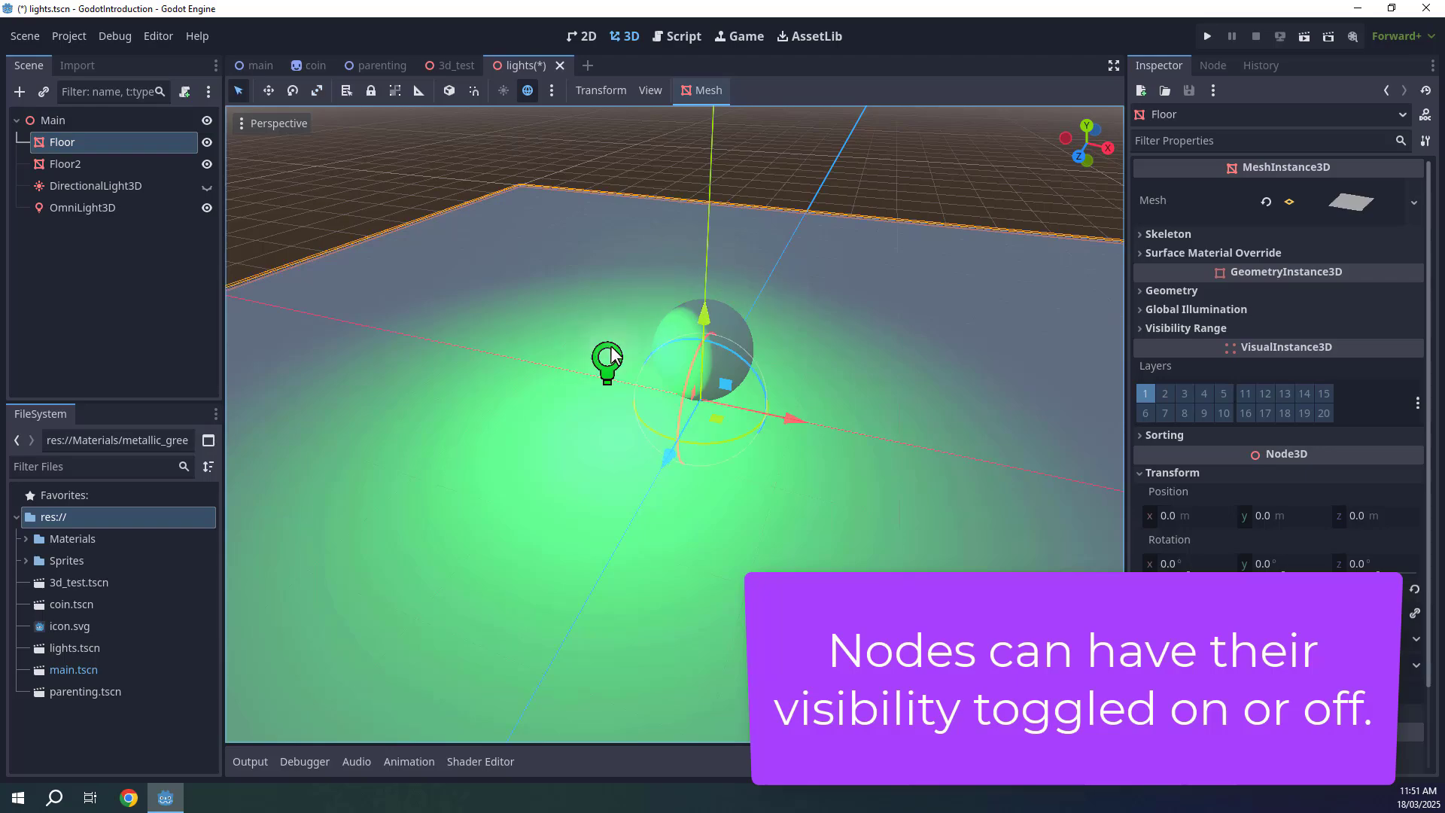
# Select the omni light and enable its shadow.
pyautogui.click(609, 352)
pyautogui.press('f')
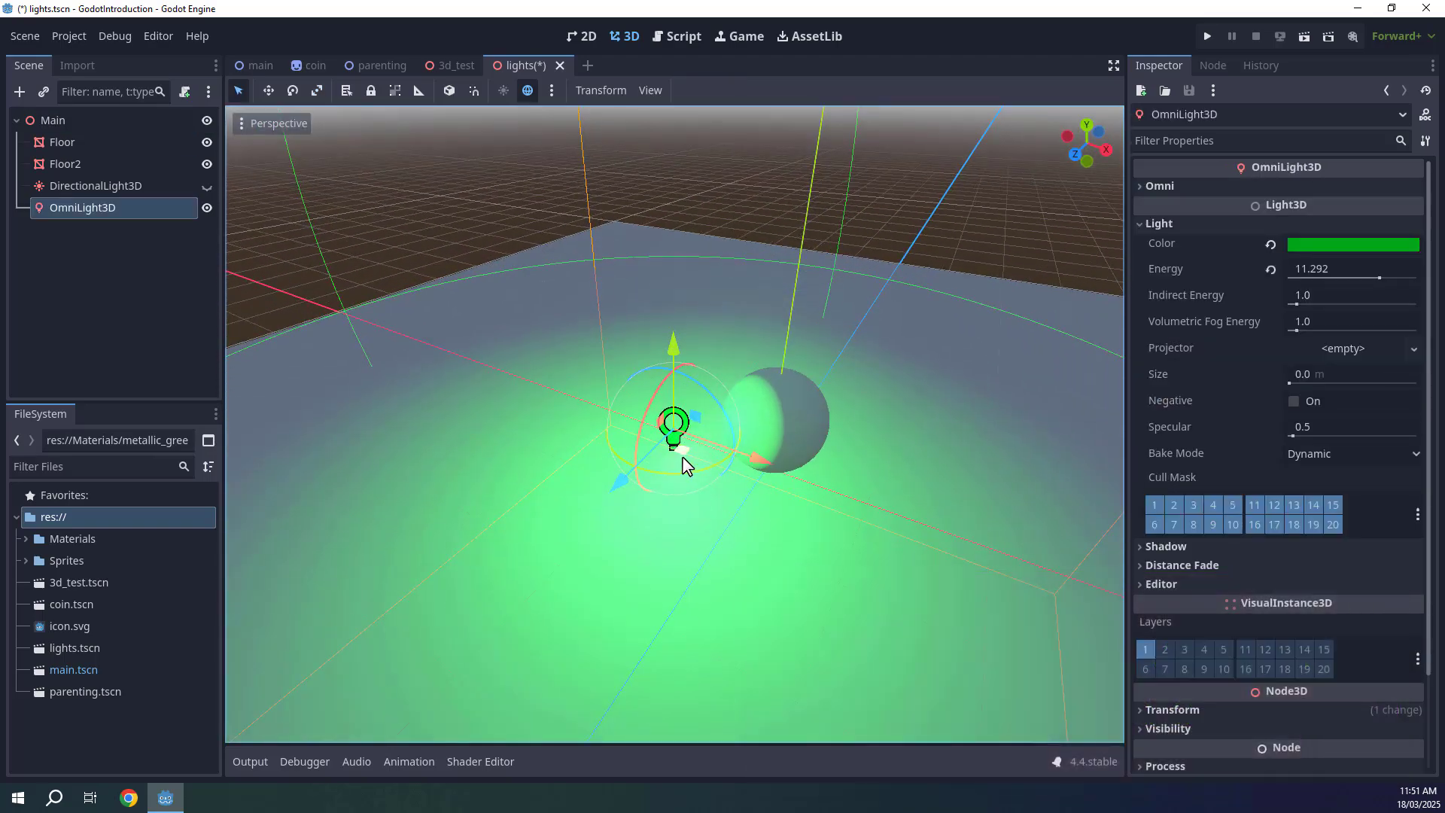
pyautogui.moveTo(682, 456); pyautogui.dragTo(569, 455)
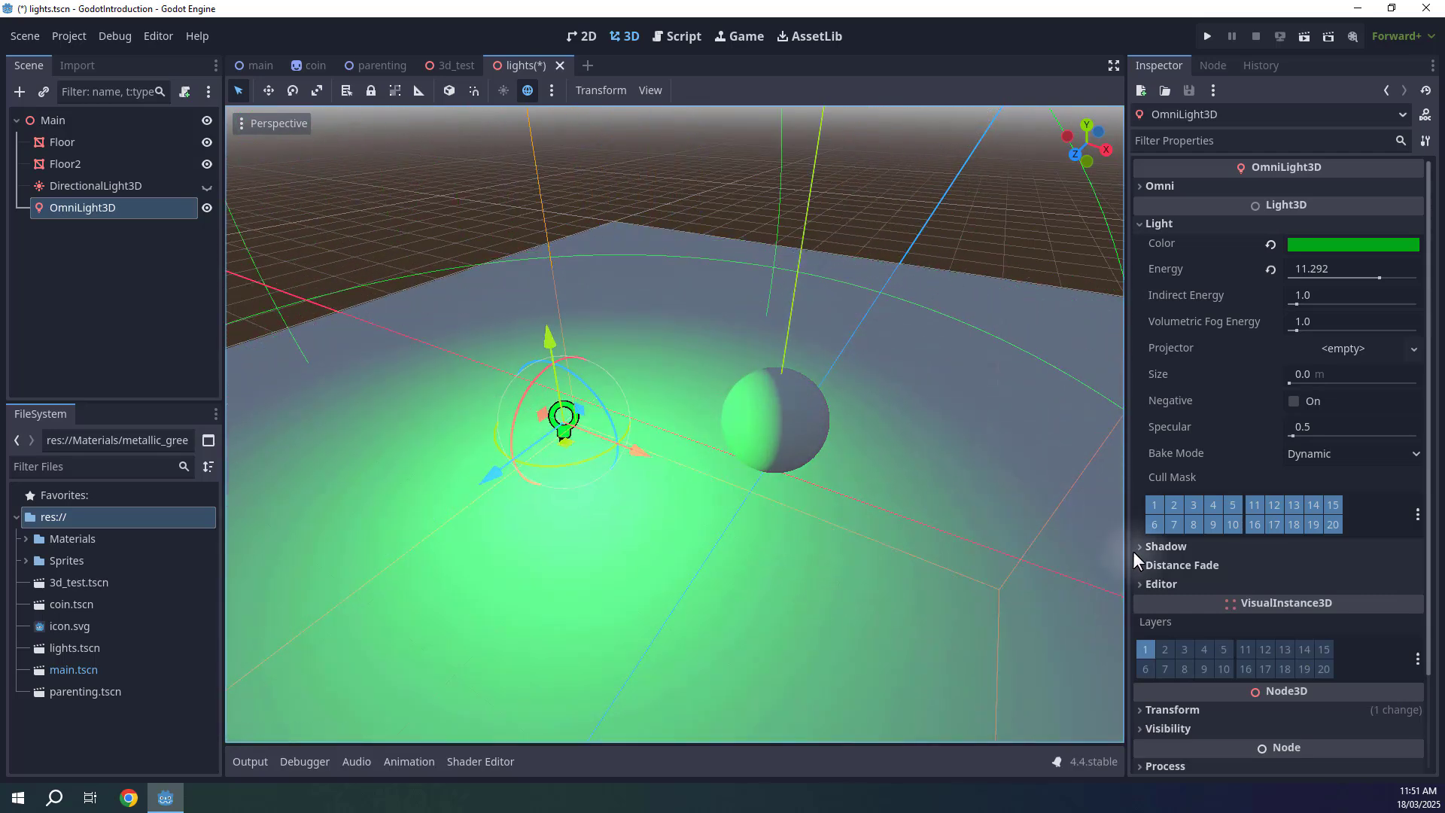
pyautogui.click(1153, 543)
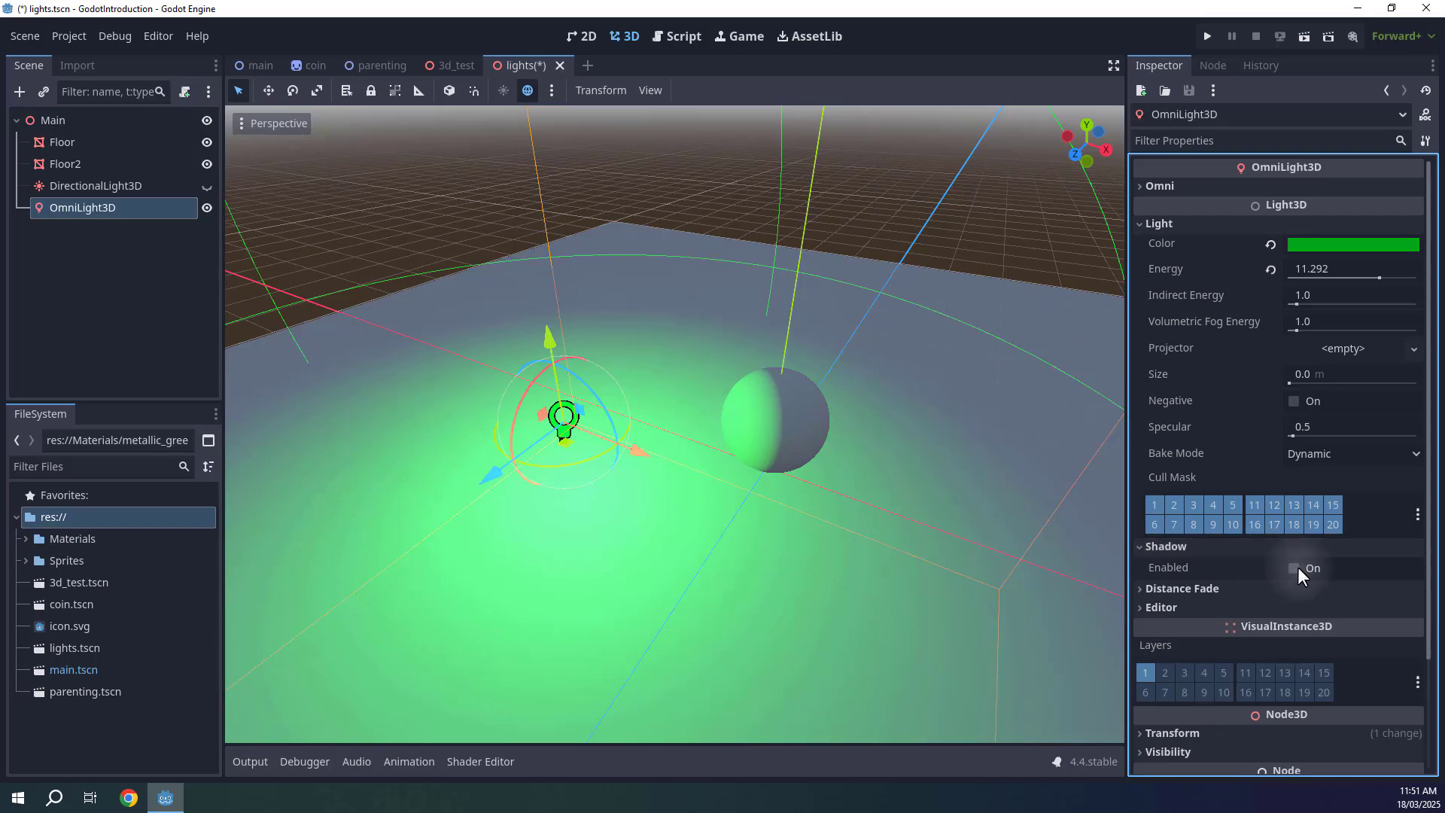
pyautogui.click(1294, 568)
# Shrink the omni light's range using its radius handle.
pyautogui.moveTo(774, 484); pyautogui.dragTo(774, 459, button='middle')
pyautogui.moveTo(774, 459); pyautogui.dragTo(774, 471, button='right')
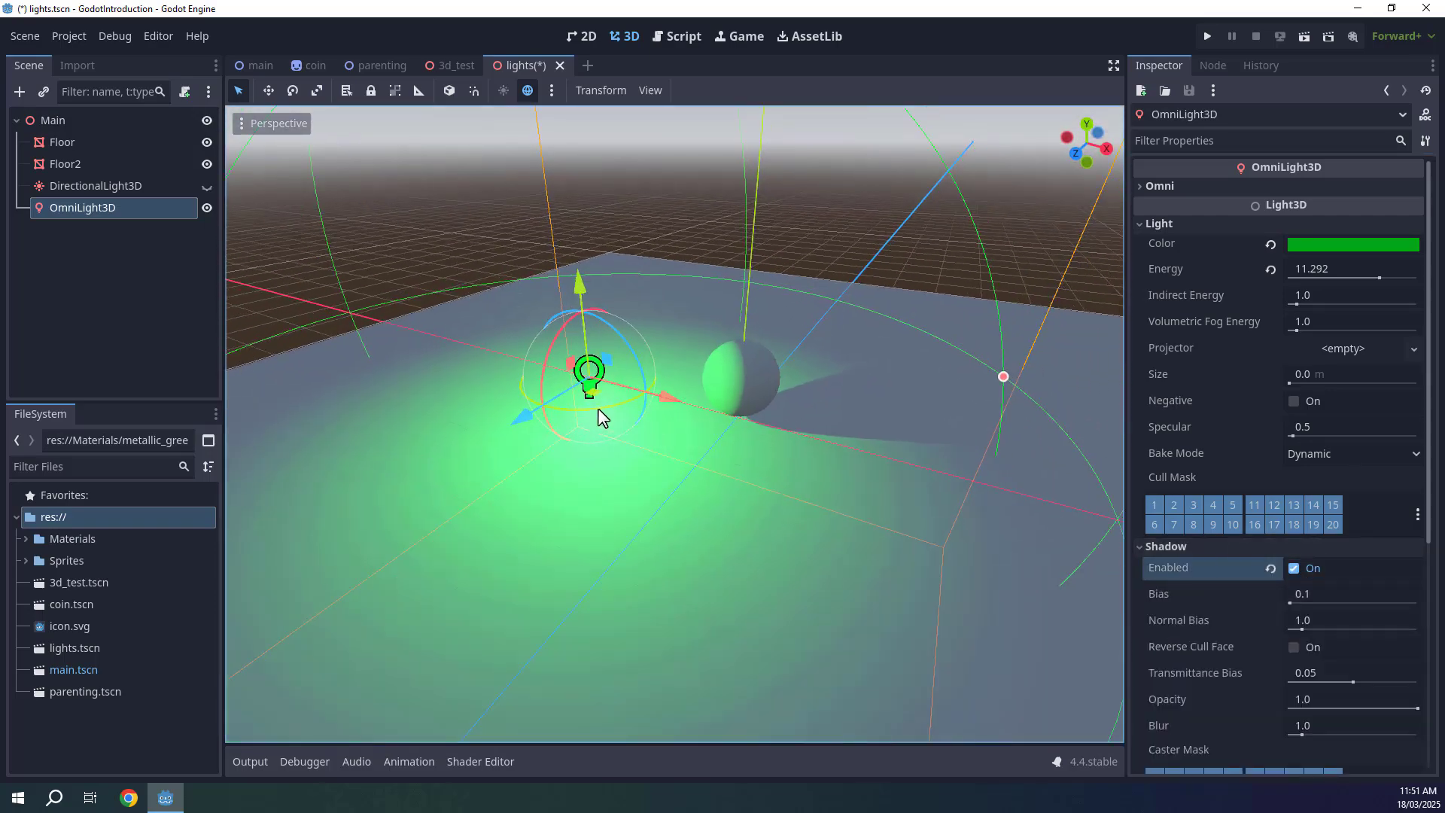
pyautogui.moveTo(594, 395); pyautogui.dragTo(587, 350)
pyautogui.moveTo(580, 258); pyautogui.dragTo(576, 226)
pyautogui.moveTo(724, 296); pyautogui.dragTo(740, 316, button='right')
pyautogui.press('s')
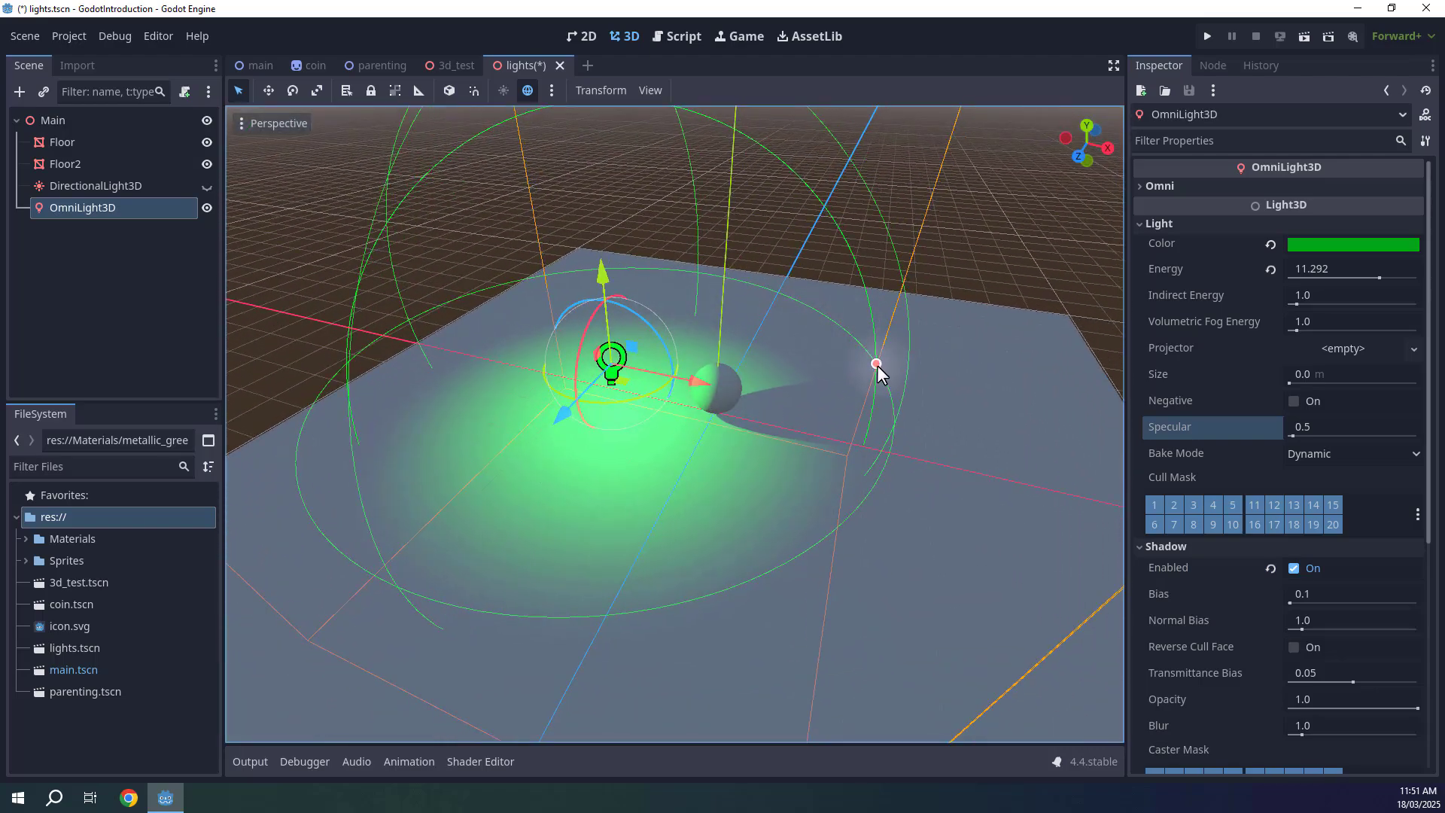
pyautogui.press('s')
pyautogui.moveTo(878, 364); pyautogui.dragTo(910, 429, button='right')
pyautogui.press('d')
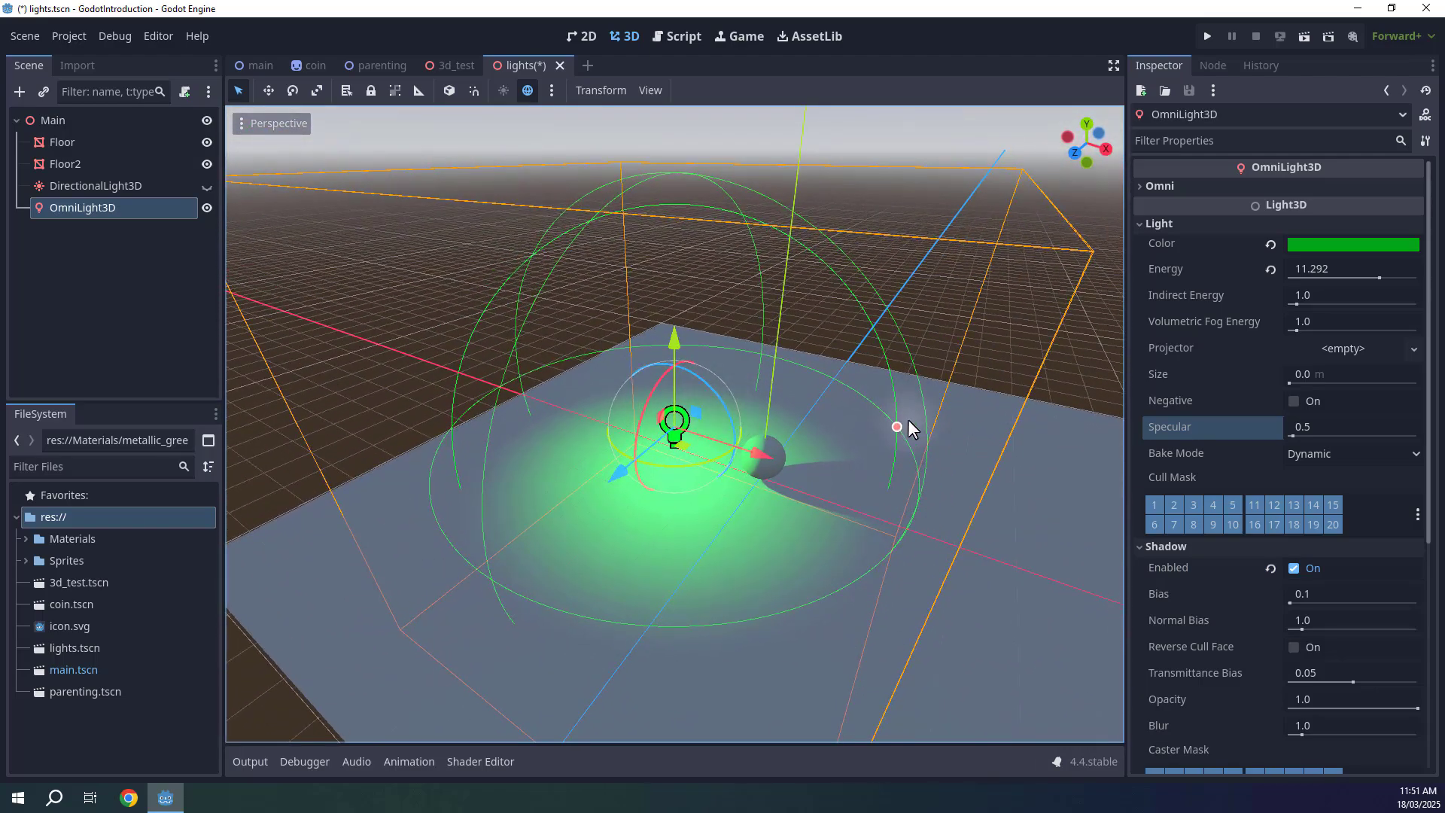
pyautogui.moveTo(897, 431); pyautogui.dragTo(784, 449)
# Move the omni light slightly lower and closer to the sphere.
pyautogui.moveTo(785, 450); pyautogui.dragTo(802, 429, button='right')
pyautogui.press('w')
pyautogui.moveTo(610, 256); pyautogui.dragTo(606, 299)
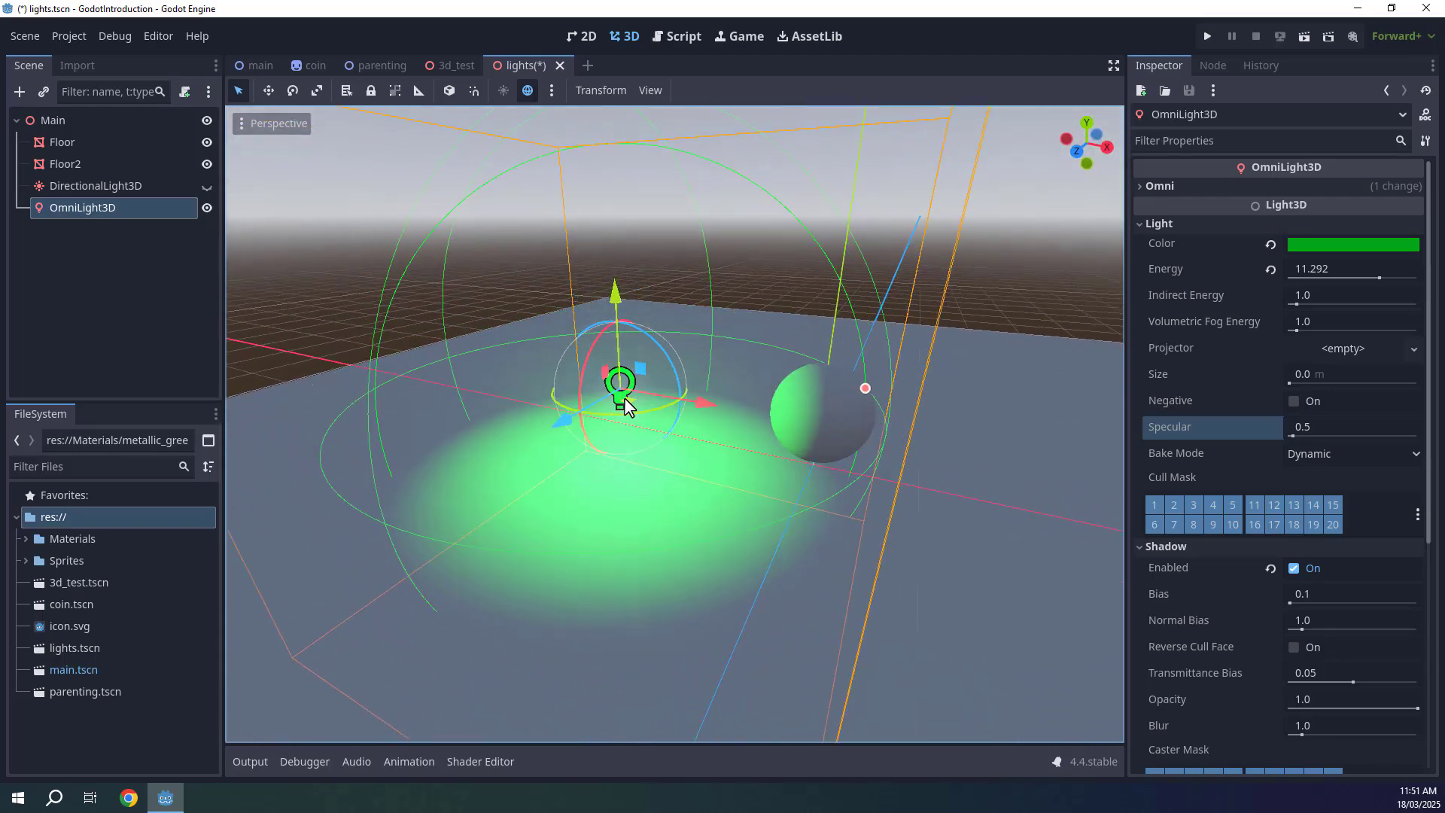
pyautogui.moveTo(626, 400)
pyautogui.mouseDown()
pyautogui.moveTo(702, 423)
pyautogui.moveTo(646, 412)
pyautogui.mouseUp()
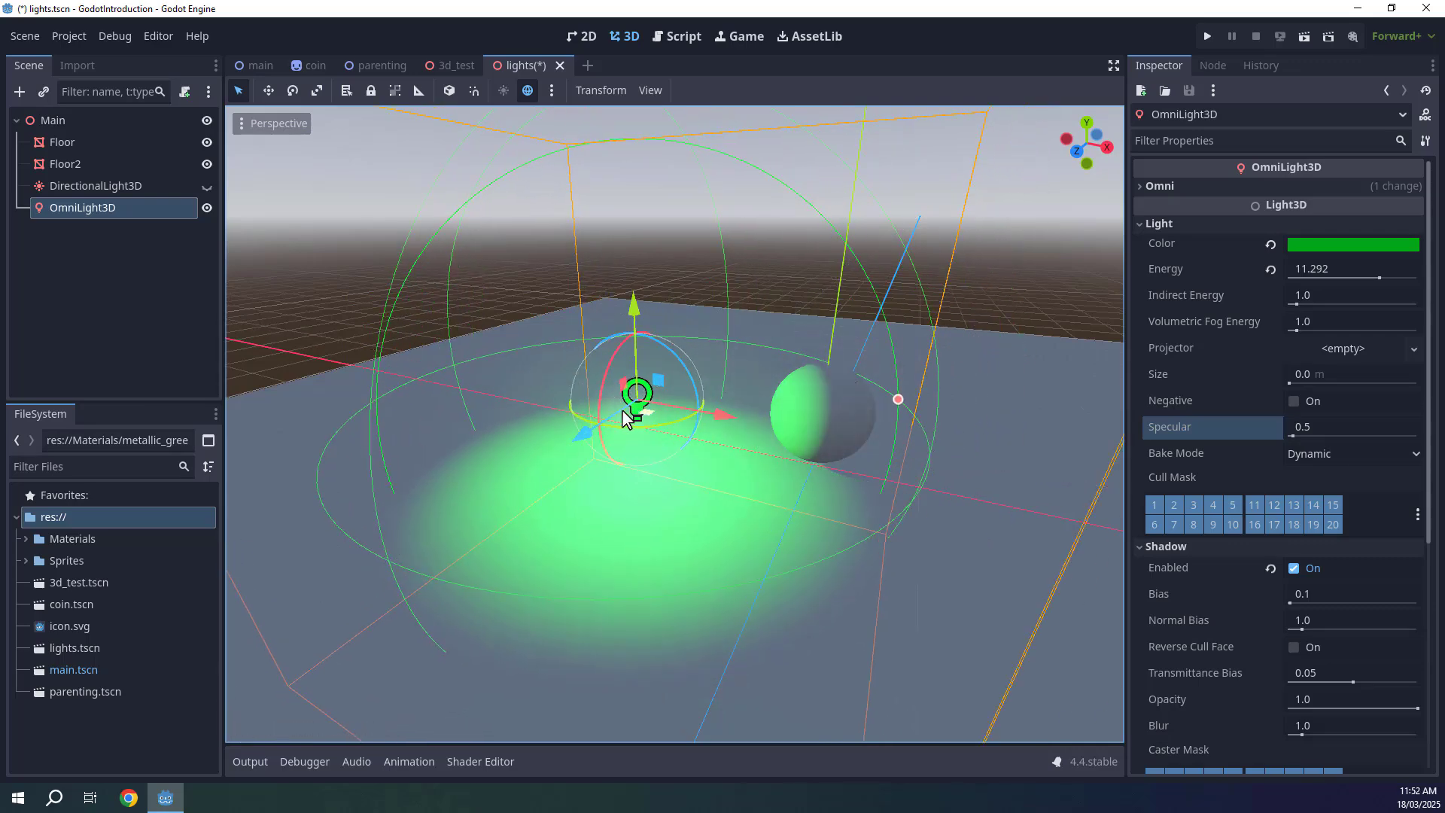
# Add a SpotLight3D node to the scene.
pyautogui.click(128, 299)
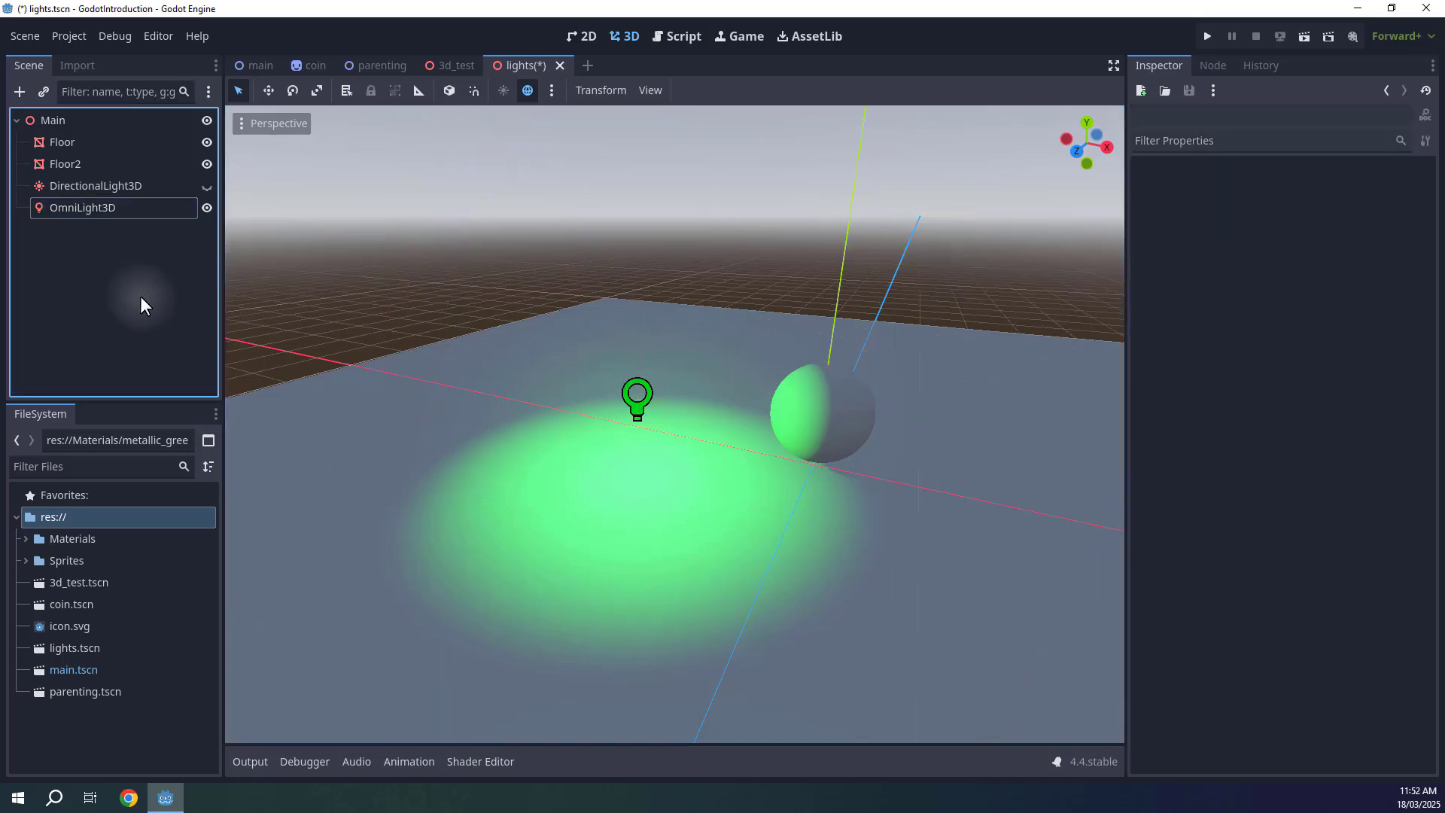
pyautogui.moveTo(542, 339); pyautogui.dragTo(722, 399, button='right')
pyautogui.press('s')
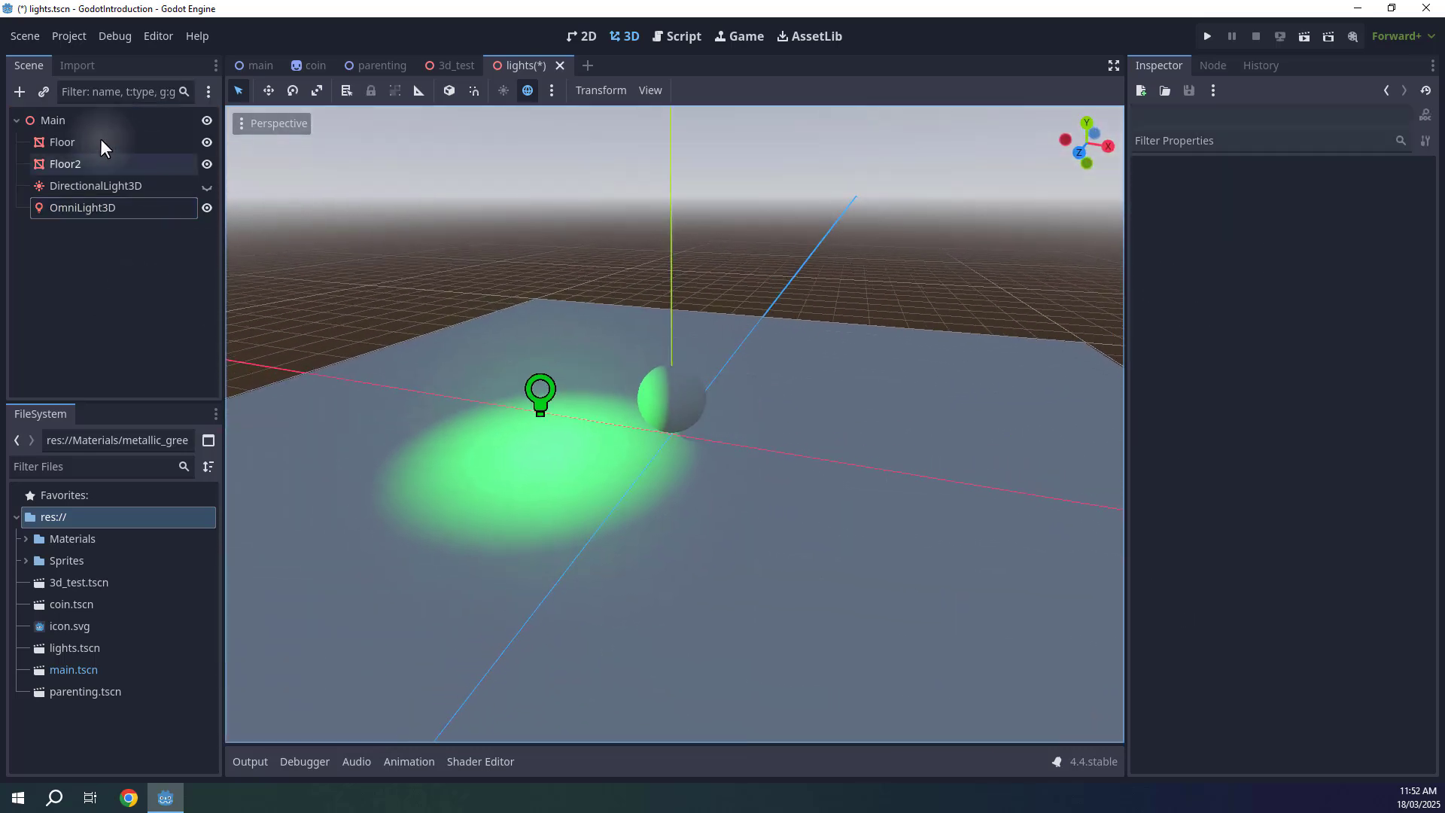
pyautogui.click(20, 92)
pyautogui.click(602, 427)
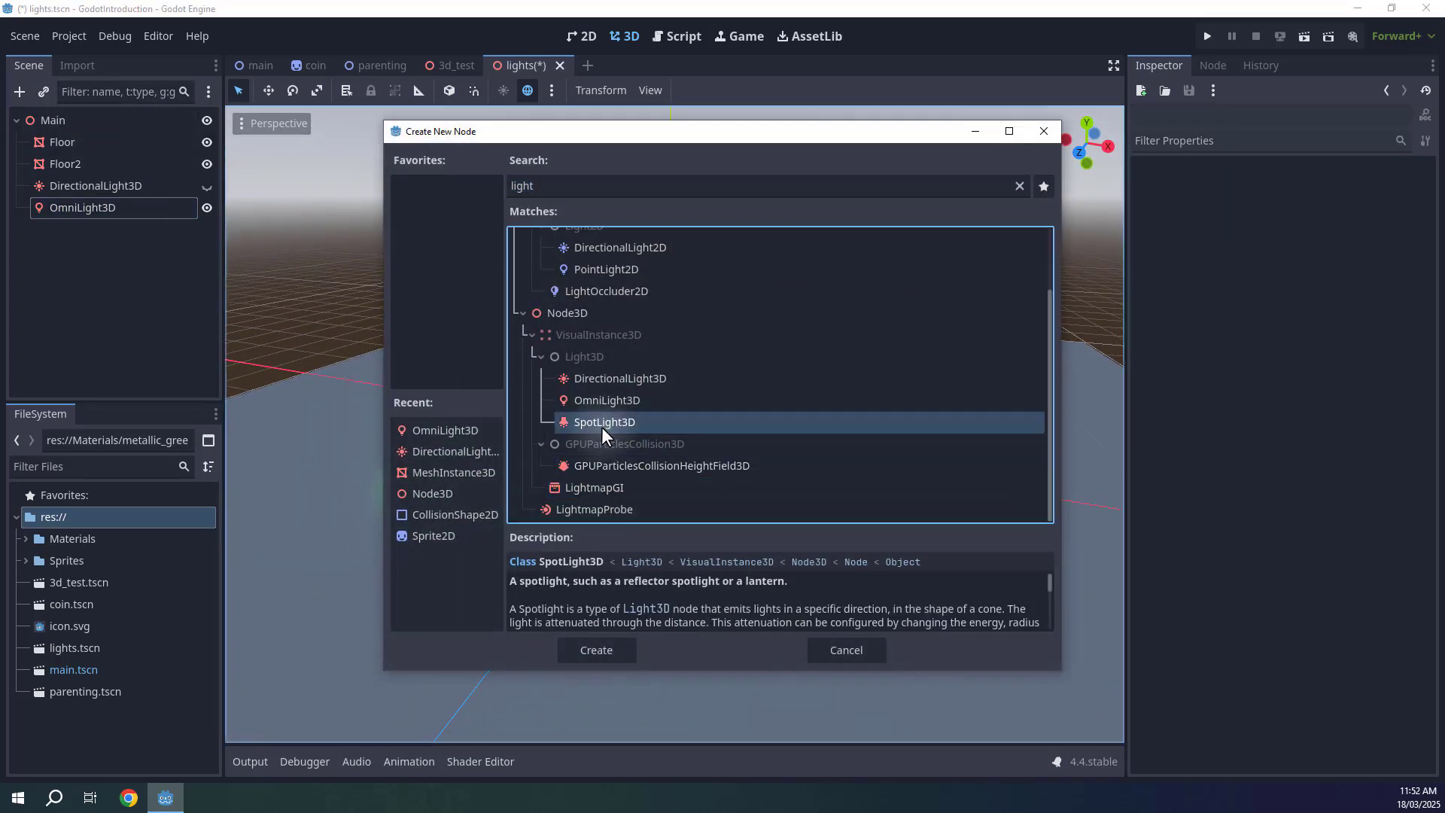
pyautogui.click(595, 651)
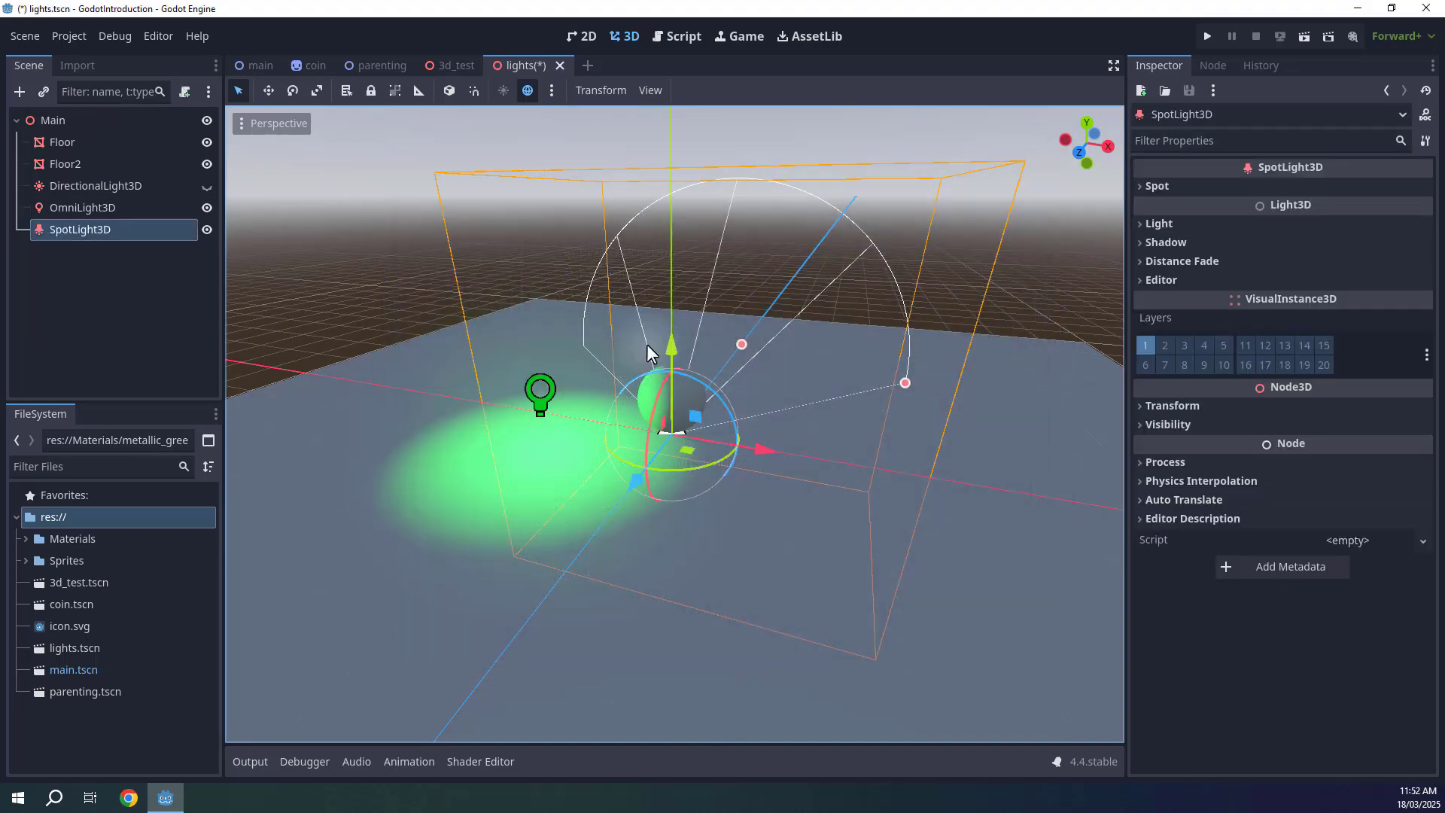
# Reposition the spot light and rotate it about -111 degrees to aim its cone at the floor.
pyautogui.moveTo(647, 345); pyautogui.dragTo(647, 345, button='right')
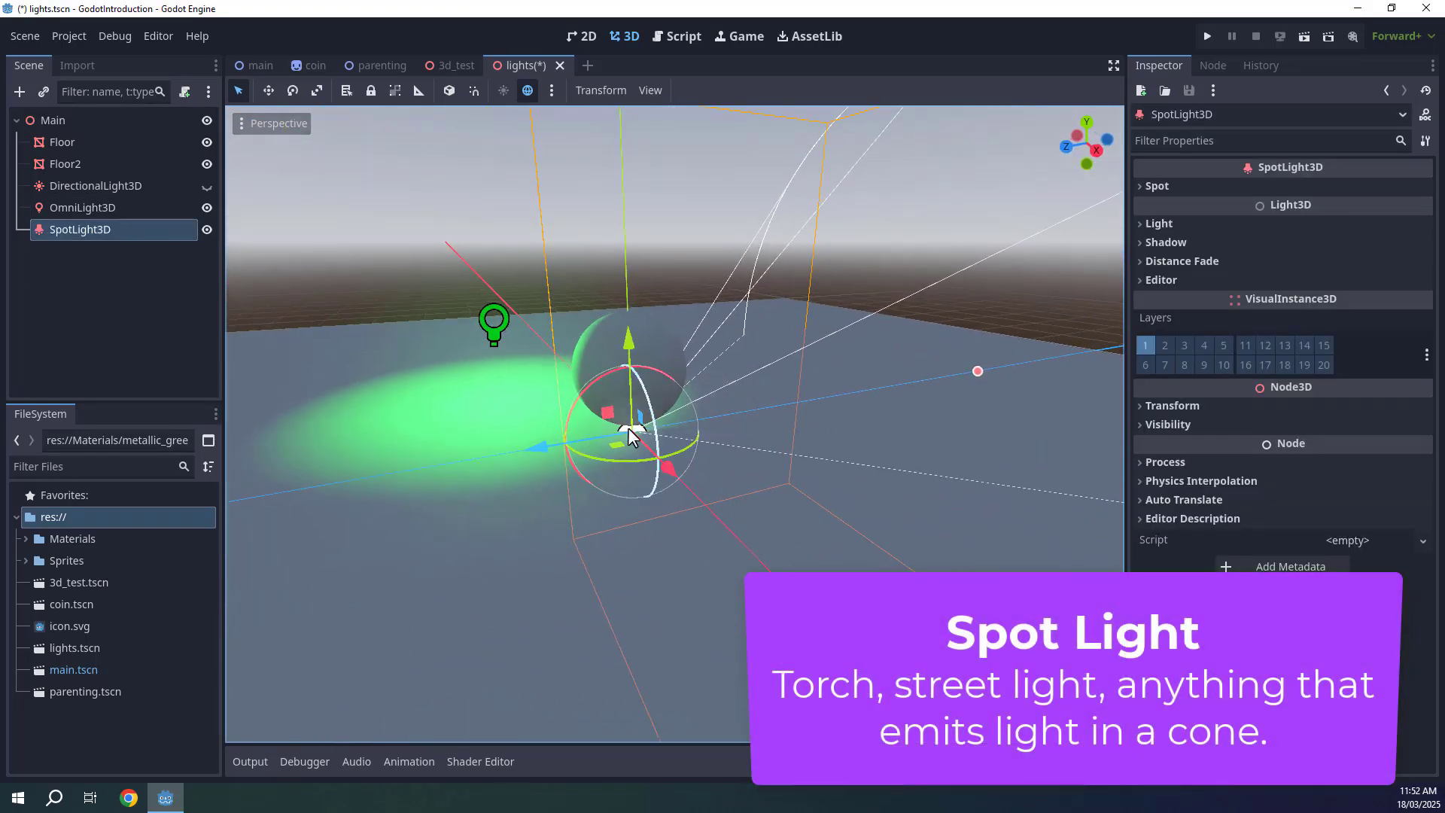
pyautogui.moveTo(603, 403); pyautogui.dragTo(470, 278)
pyautogui.moveTo(471, 278); pyautogui.dragTo(473, 264, button='right')
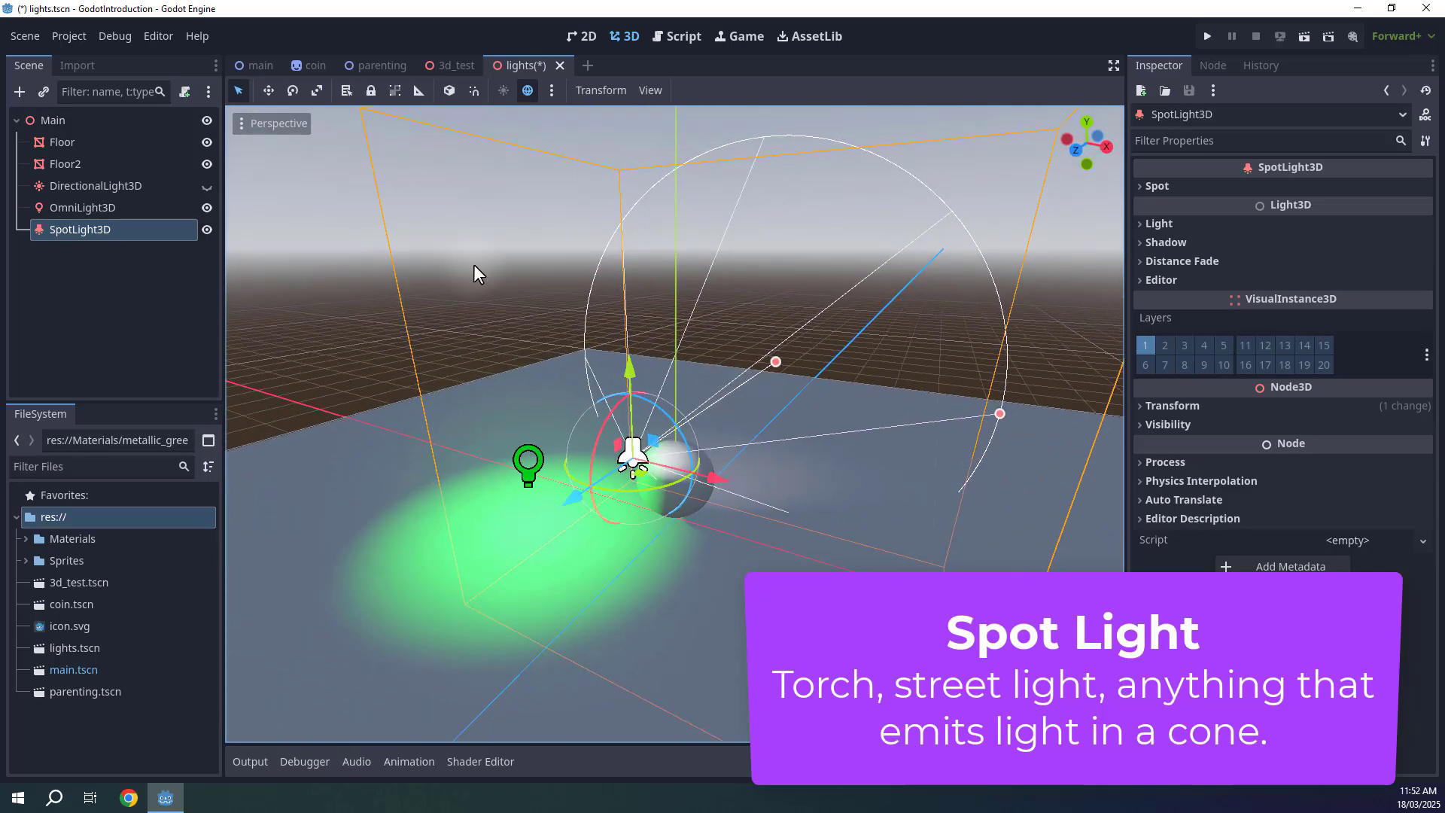
pyautogui.moveTo(473, 264); pyautogui.dragTo(473, 264, button='right')
pyautogui.moveTo(918, 437); pyautogui.dragTo(918, 436, button='right')
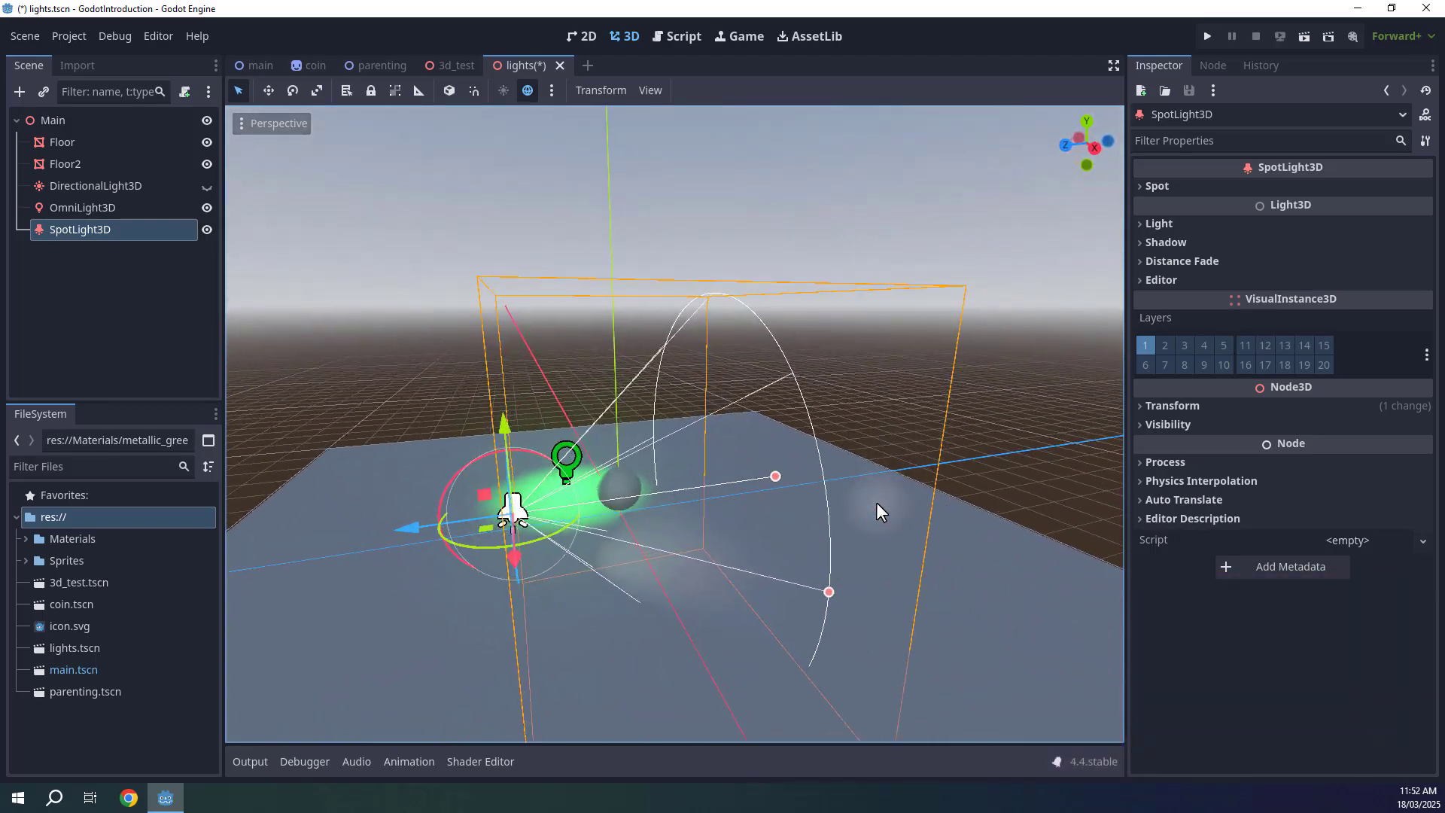
pyautogui.moveTo(544, 462); pyautogui.dragTo(548, 453, button='right')
pyautogui.moveTo(581, 484); pyautogui.dragTo(689, 458)
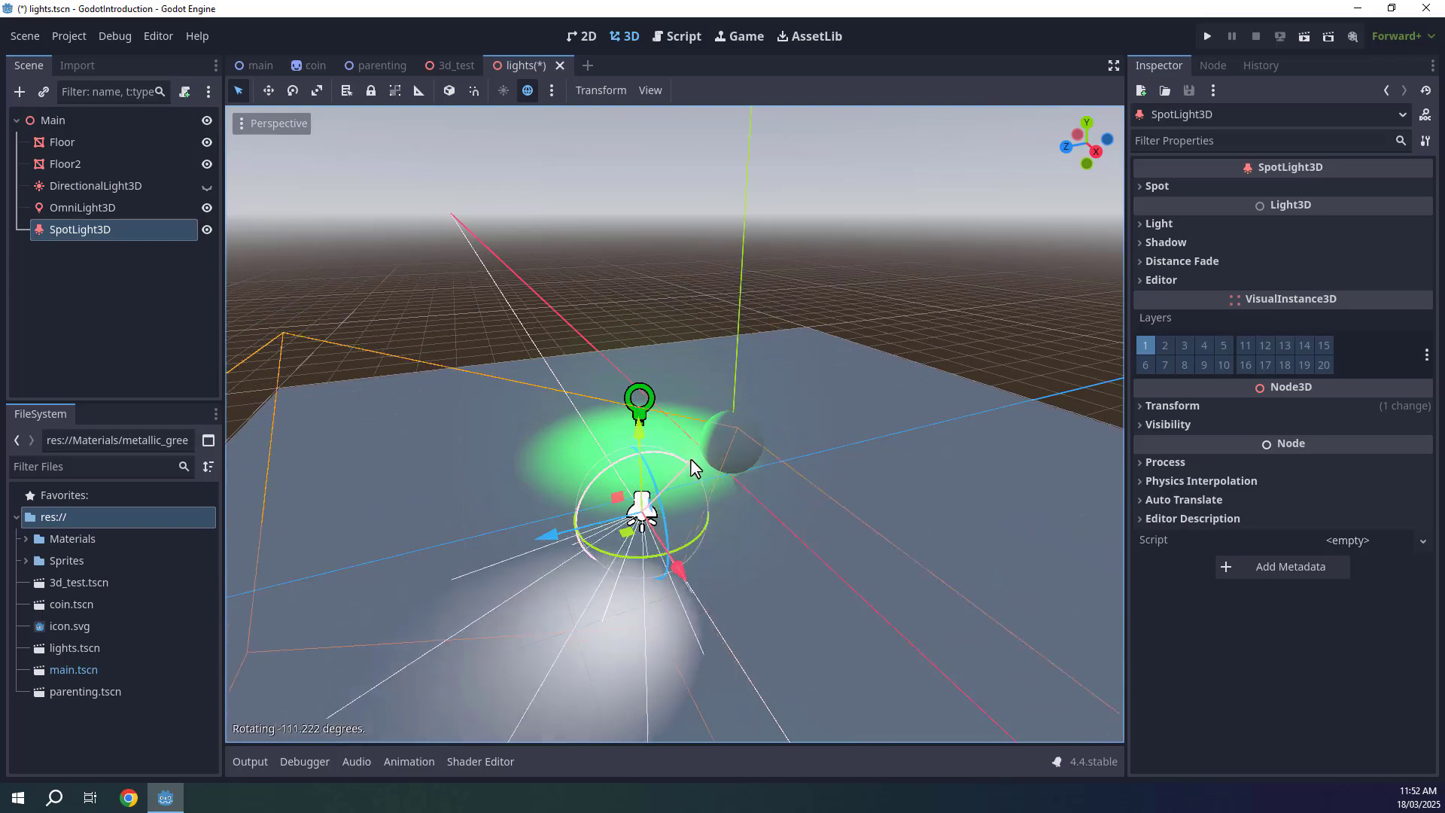
# Move the spot light up above the sphere and hide the omni light.
pyautogui.press('w')
pyautogui.moveTo(622, 499); pyautogui.dragTo(595, 434)
pyautogui.moveTo(594, 435); pyautogui.dragTo(536, 474, button='right')
pyautogui.moveTo(658, 599); pyautogui.dragTo(657, 644, button='right')
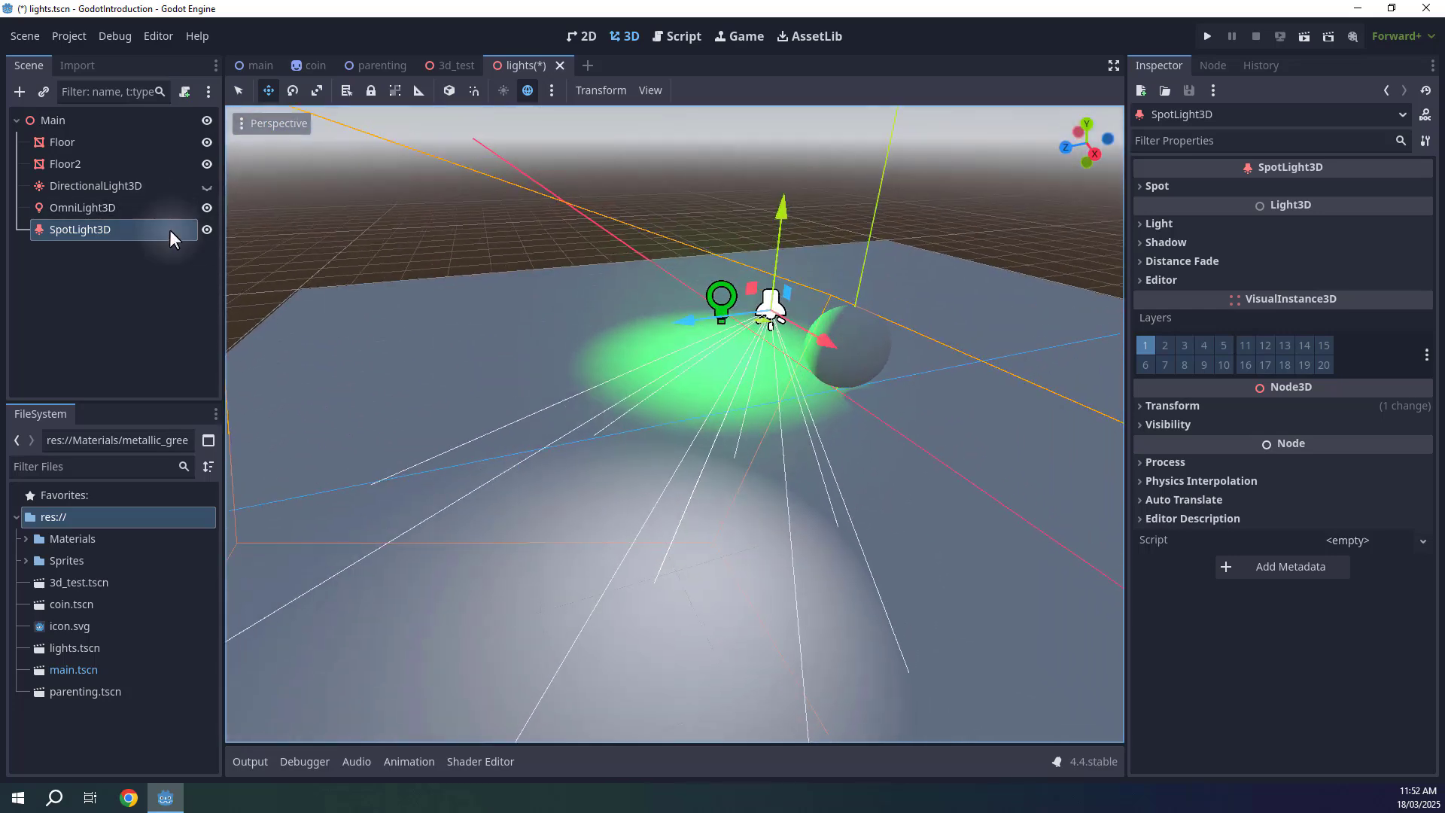
pyautogui.click(207, 208)
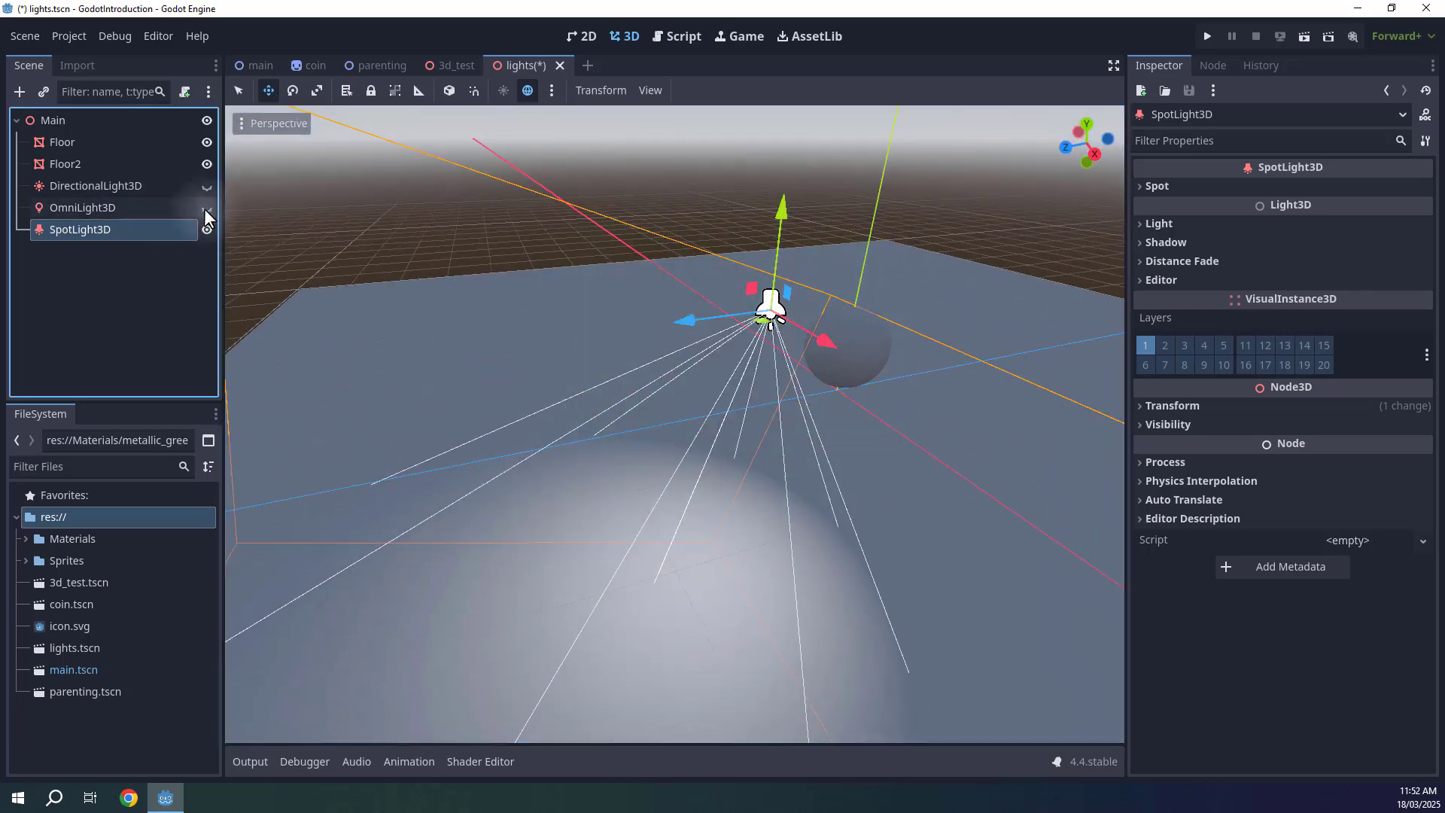
# Move the spot light higher beside the sphere and enable its shadows.
pyautogui.moveTo(721, 399); pyautogui.dragTo(639, 473, button='right')
pyautogui.press('s')
pyautogui.moveTo(590, 386); pyautogui.dragTo(902, 140)
pyautogui.click(1181, 247)
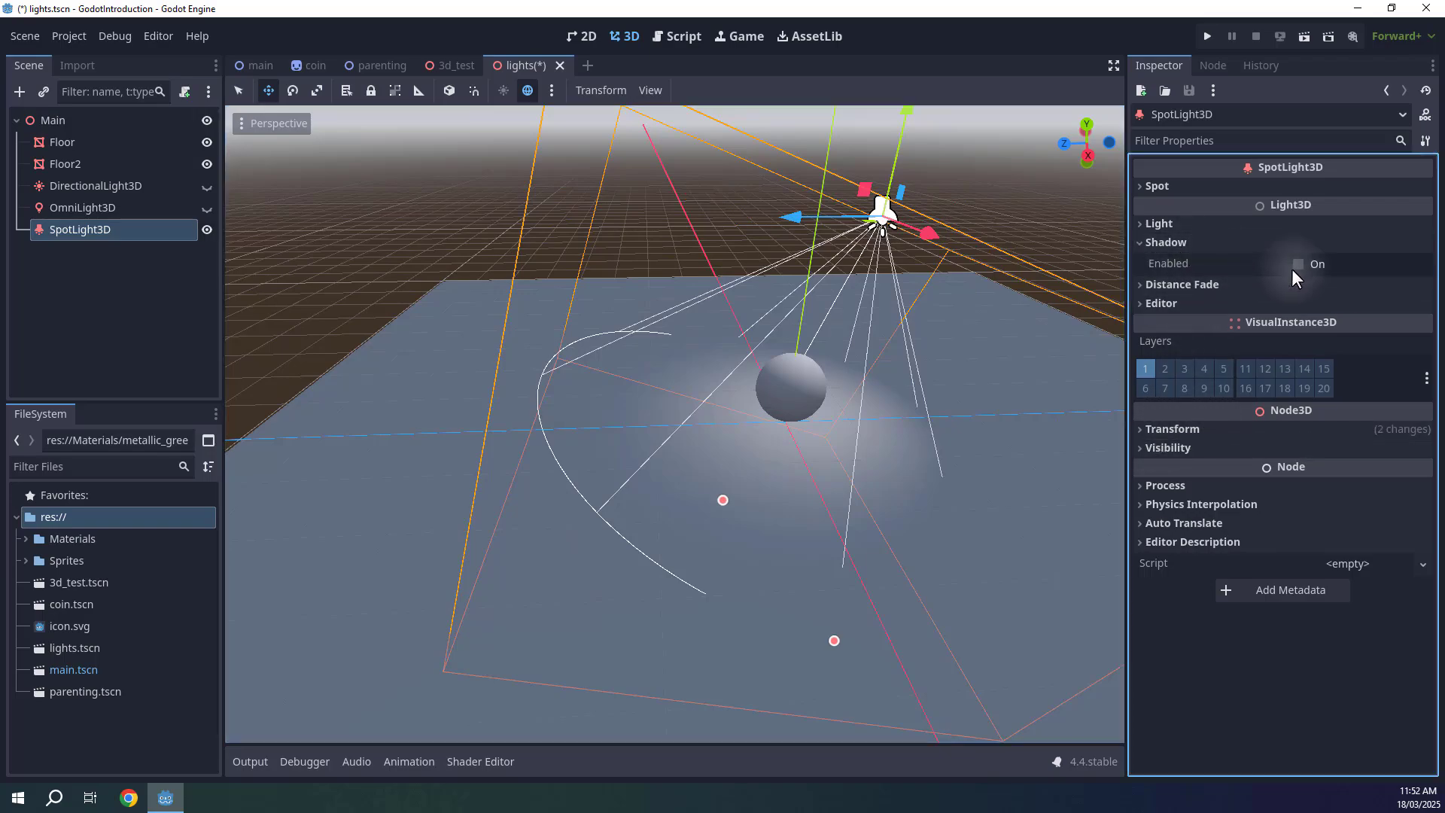
pyautogui.click(1296, 265)
# Enlarge the spot light's range to about 8.2 using its radius handle.
pyautogui.moveTo(934, 338); pyautogui.dragTo(975, 303, button='right')
pyautogui.moveTo(639, 618); pyautogui.dragTo(644, 558, button='right')
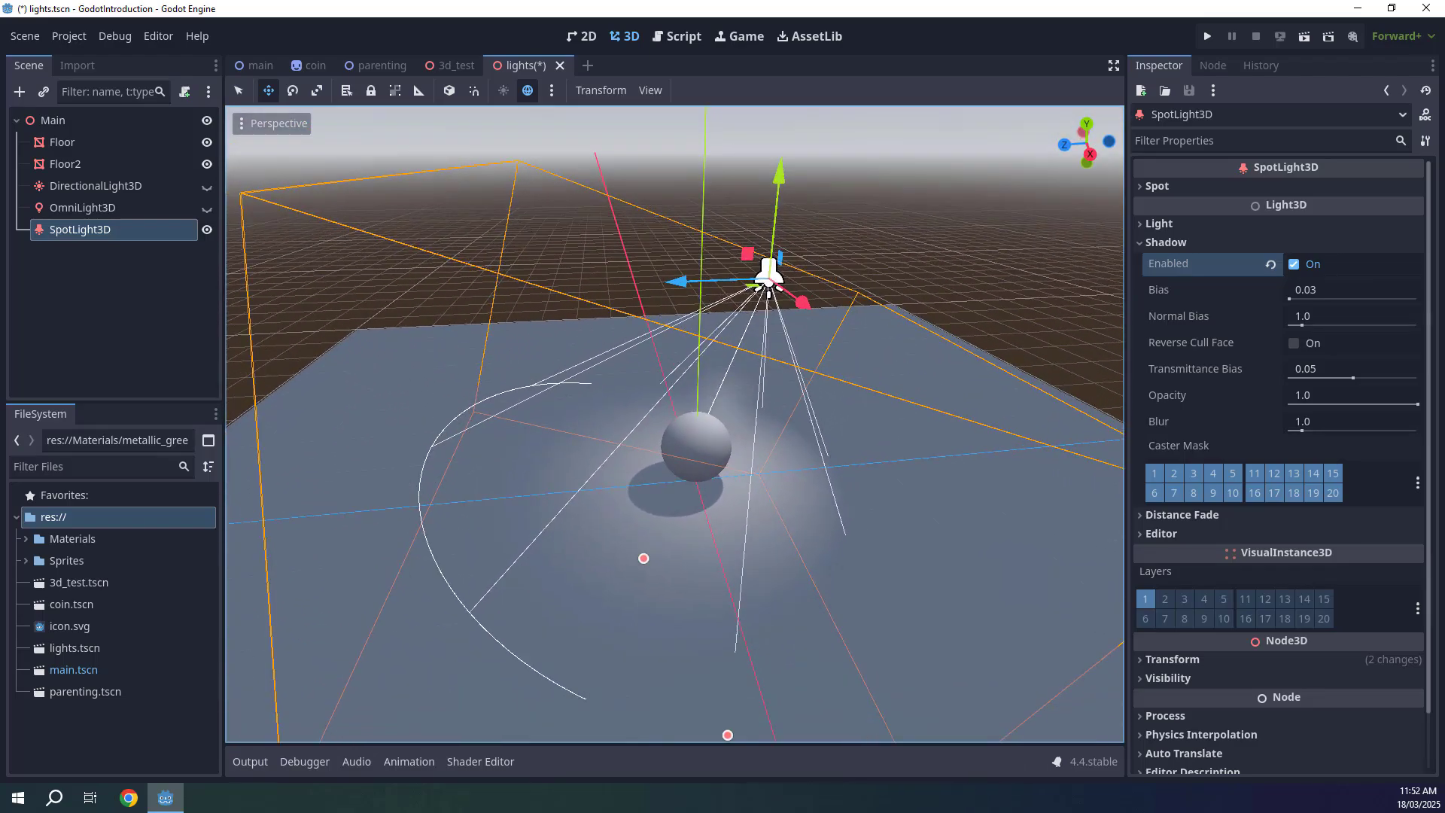
pyautogui.moveTo(775, 423); pyautogui.dragTo(639, 522, button='right')
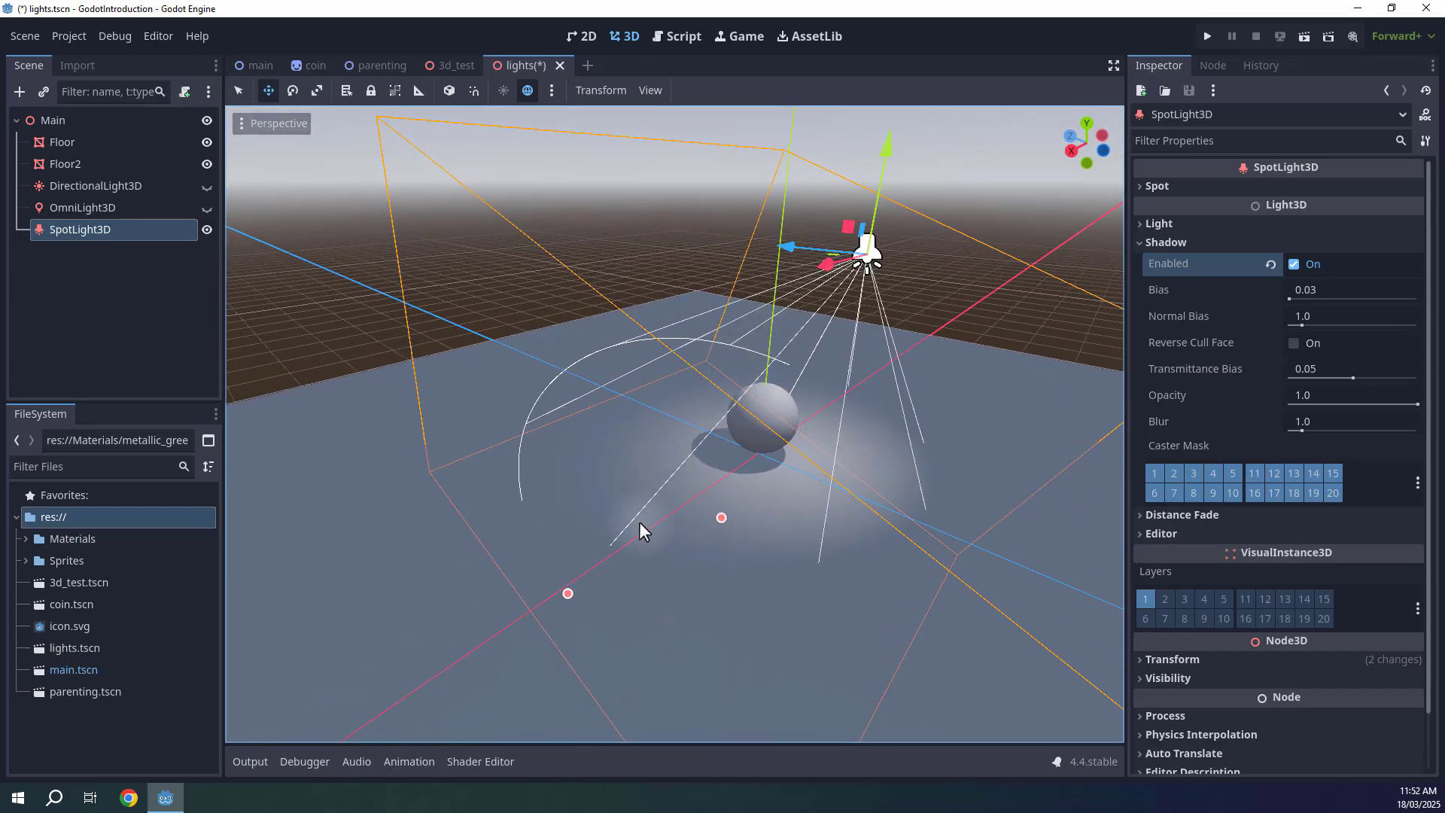
pyautogui.moveTo(567, 593); pyautogui.dragTo(599, 521)
pyautogui.press('a')
pyautogui.moveTo(713, 418)
pyautogui.mouseDown(button='right')
pyautogui.moveTo(741, 414)
pyautogui.moveTo(712, 418)
pyautogui.mouseUp(button='right')
pyautogui.moveTo(585, 544); pyautogui.dragTo(491, 645)
pyautogui.moveTo(723, 402); pyautogui.dragTo(742, 423, button='right')
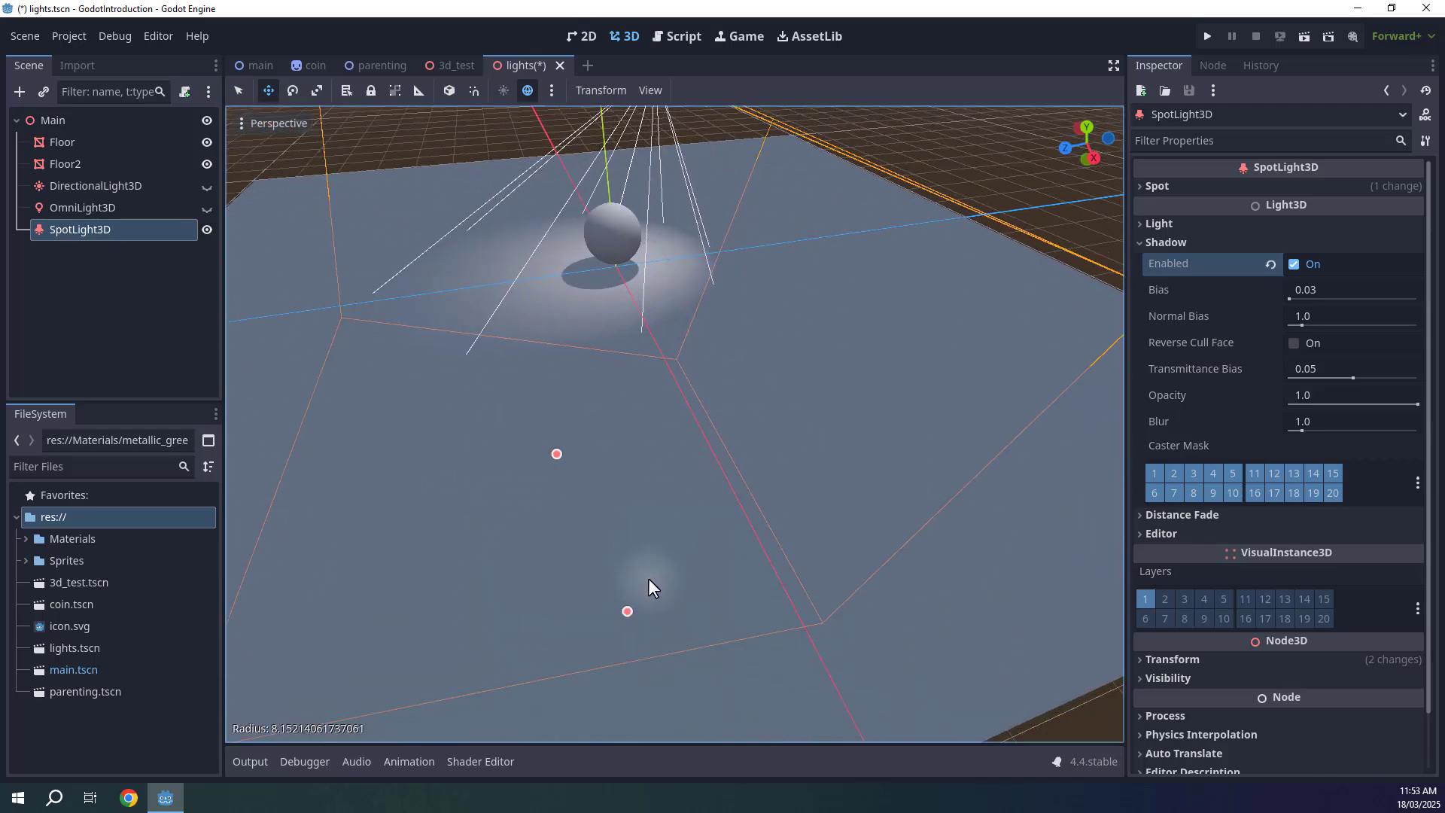
pyautogui.moveTo(631, 608); pyautogui.dragTo(596, 555)
pyautogui.moveTo(722, 405); pyautogui.dragTo(702, 376, button='right')
# Change the spot light's color in the color picker by raising saturation and picking a hue.
pyautogui.click(1158, 223)
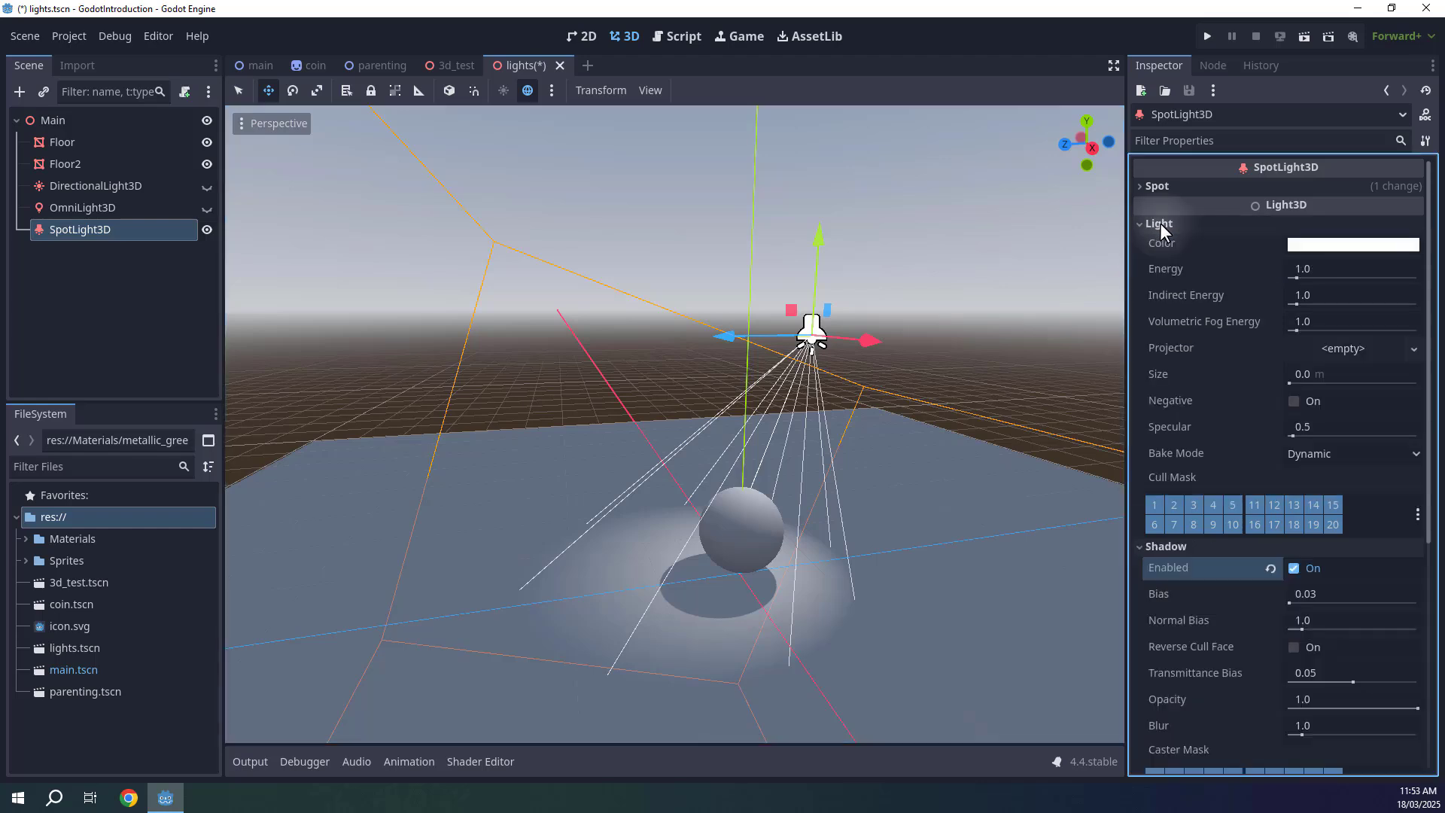
pyautogui.click(1329, 244)
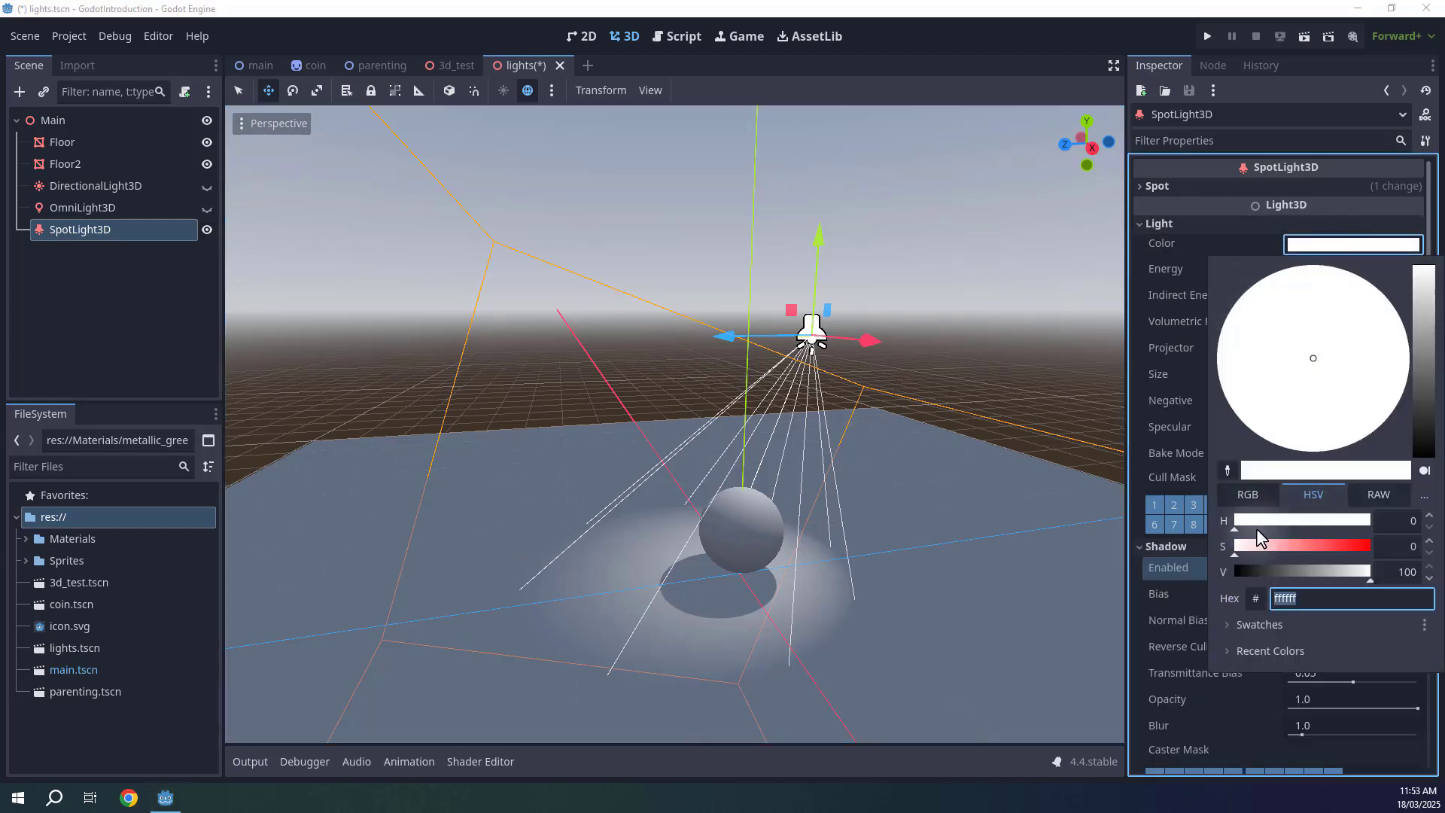
pyautogui.moveTo(1259, 545); pyautogui.dragTo(1366, 548)
pyautogui.moveTo(1308, 420); pyautogui.dragTo(1371, 276)
pyautogui.click(1329, 232)
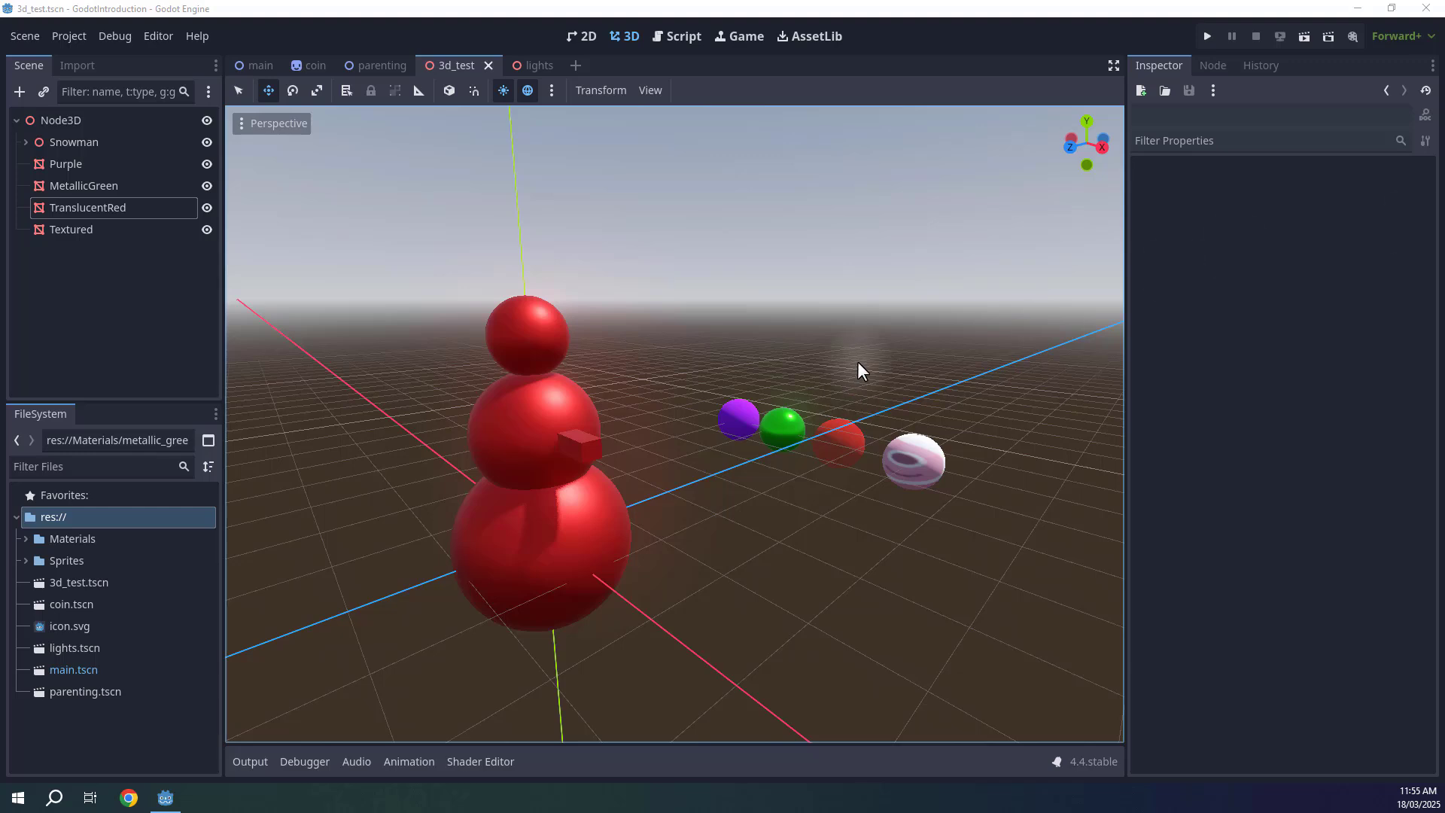
# Navigate the 3d_test scene view around the snowman and spheres.
pyautogui.moveTo(858, 363)
pyautogui.mouseDown(button='right')
pyautogui.moveTo(728, 375)
pyautogui.moveTo(728, 336)
pyautogui.moveTo(806, 362)
pyautogui.moveTo(800, 378)
pyautogui.moveTo(855, 436)
pyautogui.moveTo(859, 390)
pyautogui.moveTo(882, 378)
pyautogui.mouseUp(button='right')
pyautogui.press('s')
pyautogui.press('a')
pyautogui.press('w')
pyautogui.click(646, 361)
pyautogui.press('w')
pyautogui.press('d')
pyautogui.moveTo(724, 391); pyautogui.dragTo(863, 416, button='right')
pyautogui.moveTo(767, 375); pyautogui.dragTo(788, 302, button='right')
pyautogui.press('q')
pyautogui.click(781, 350)
pyautogui.press('s')
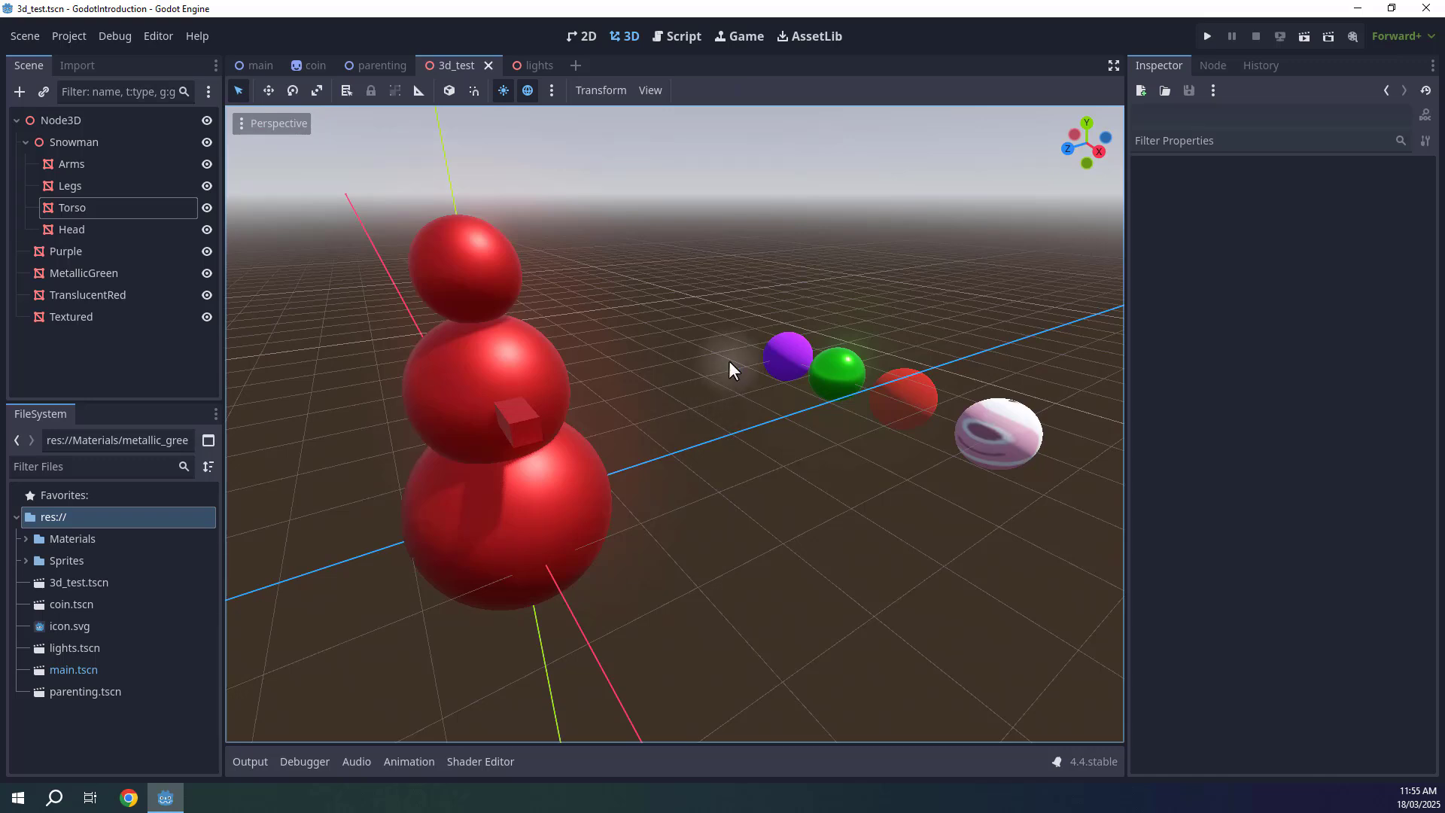
# Run the project to check it, then stop it.
pyautogui.click(1207, 36)
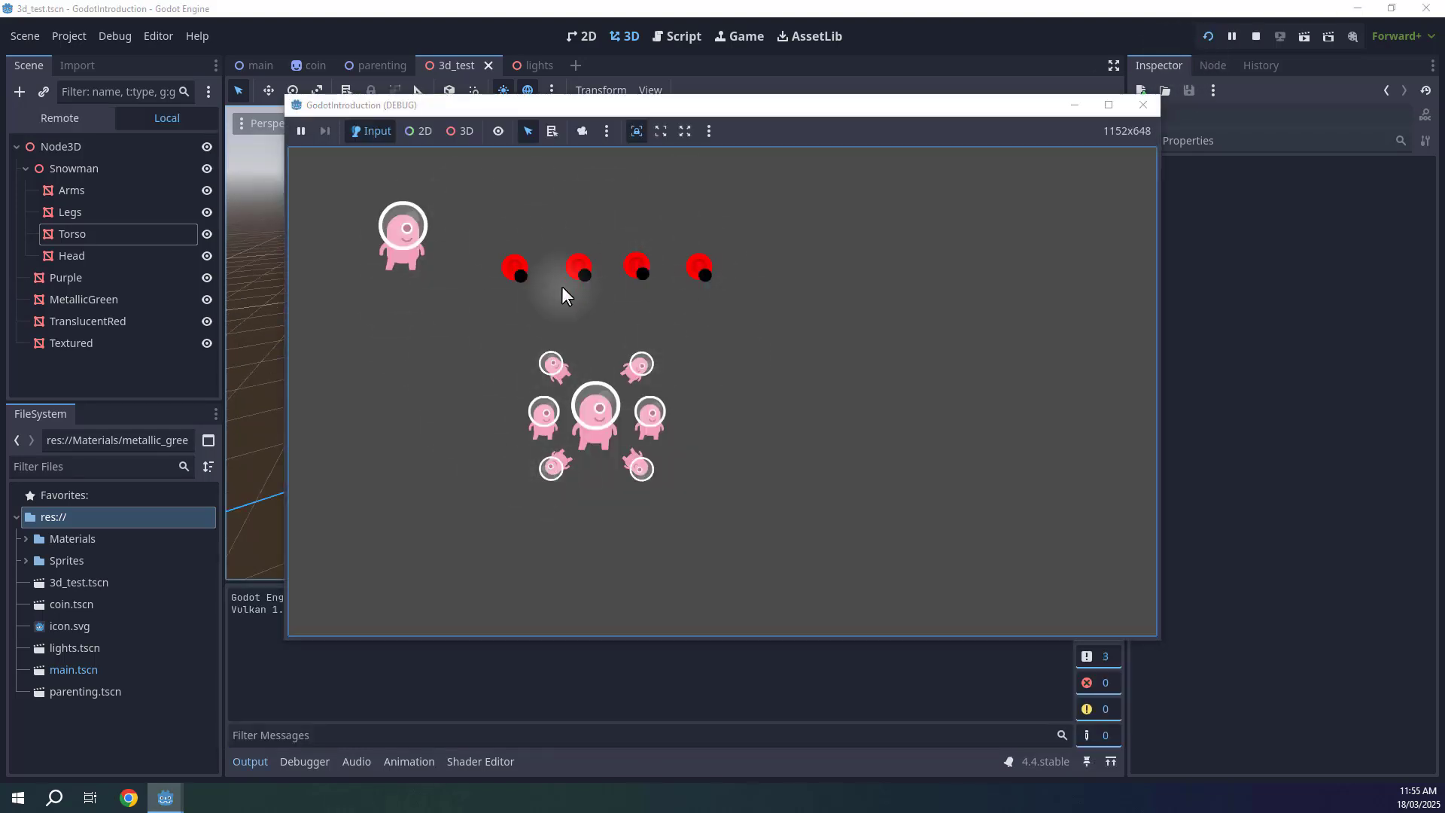
pyautogui.click(1257, 38)
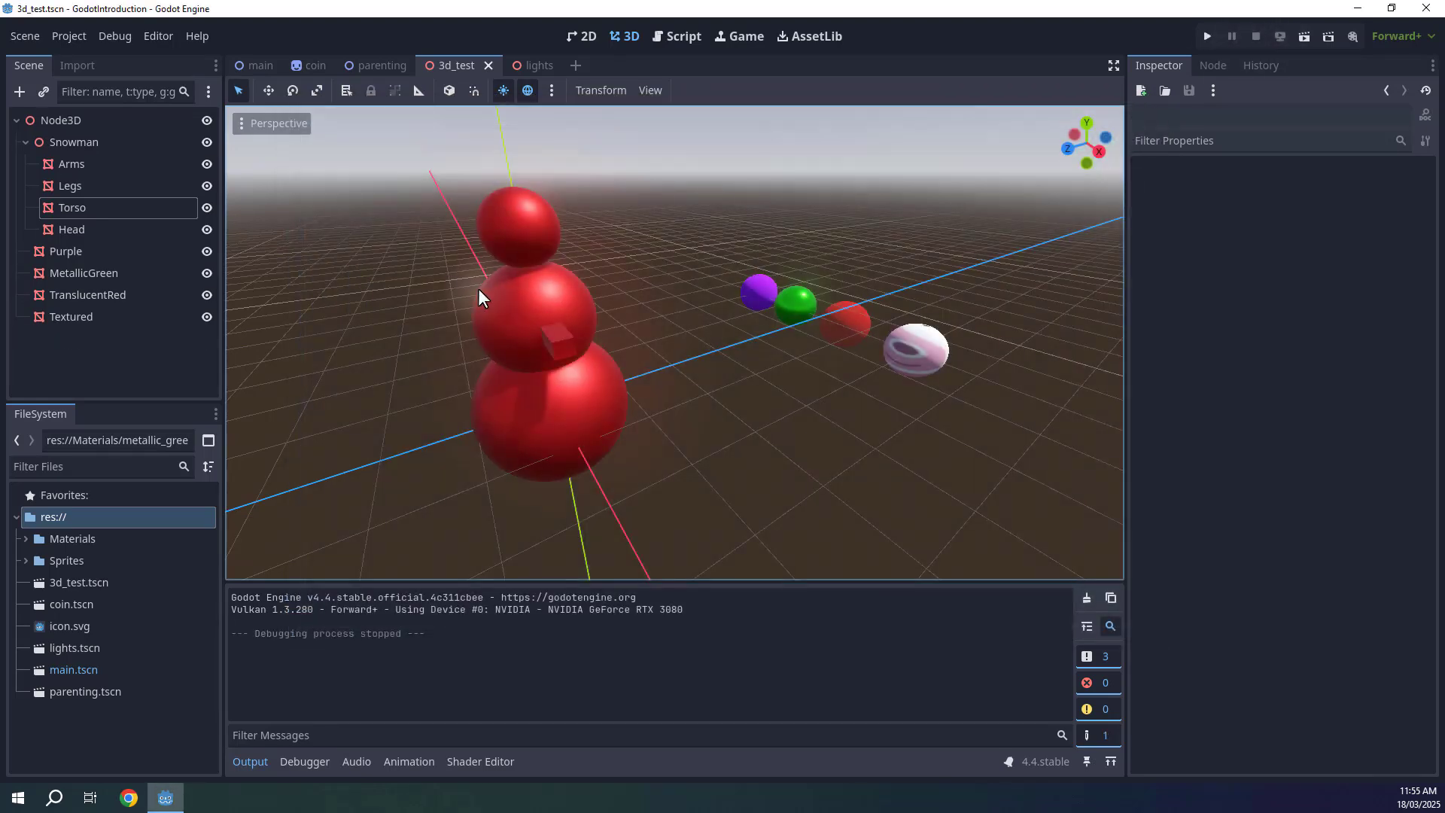
pyautogui.click(247, 761)
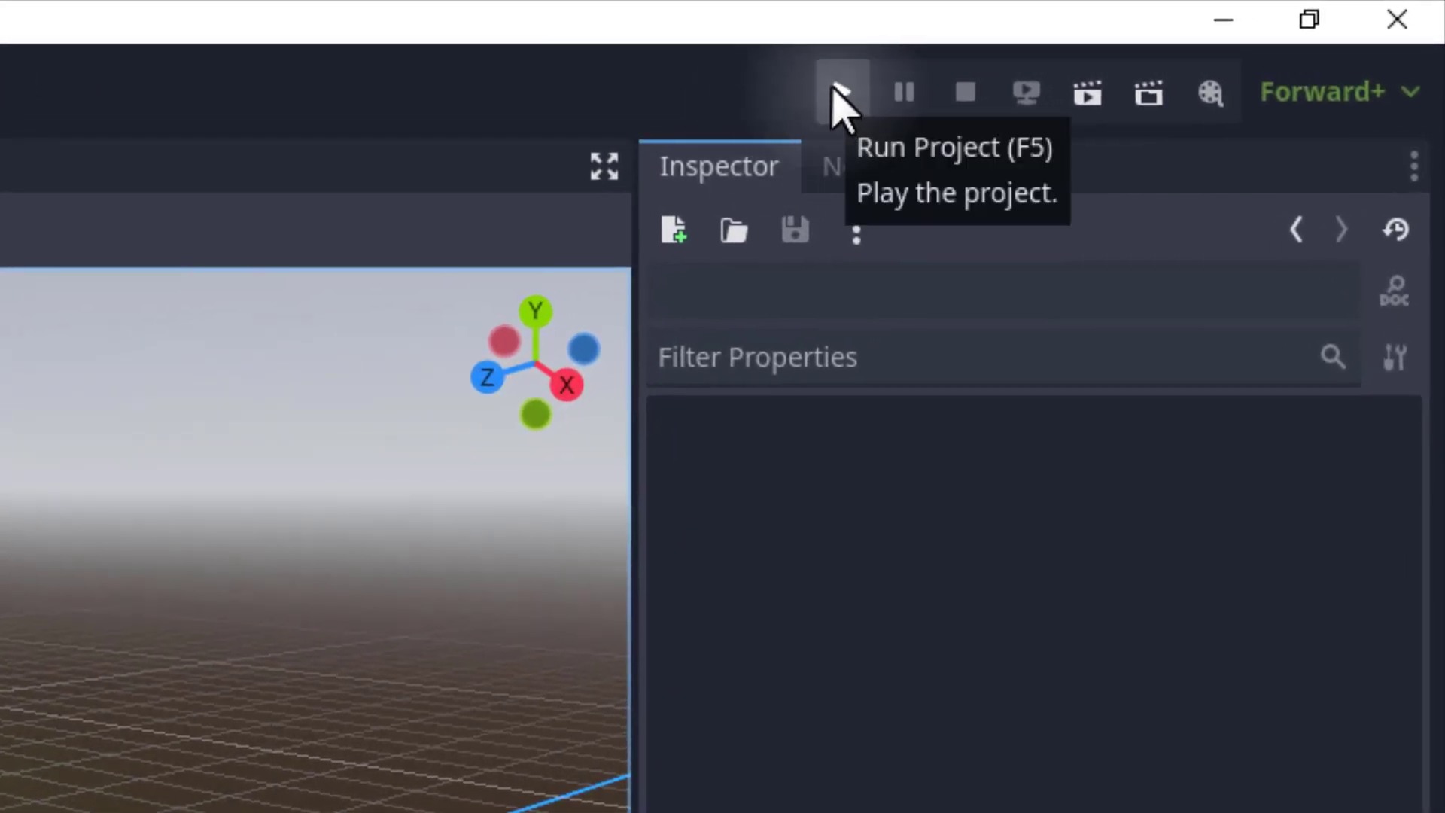
# Run the current 3d_test scene, stop it, and collapse the Snowman node.
pyautogui.click(1085, 96)
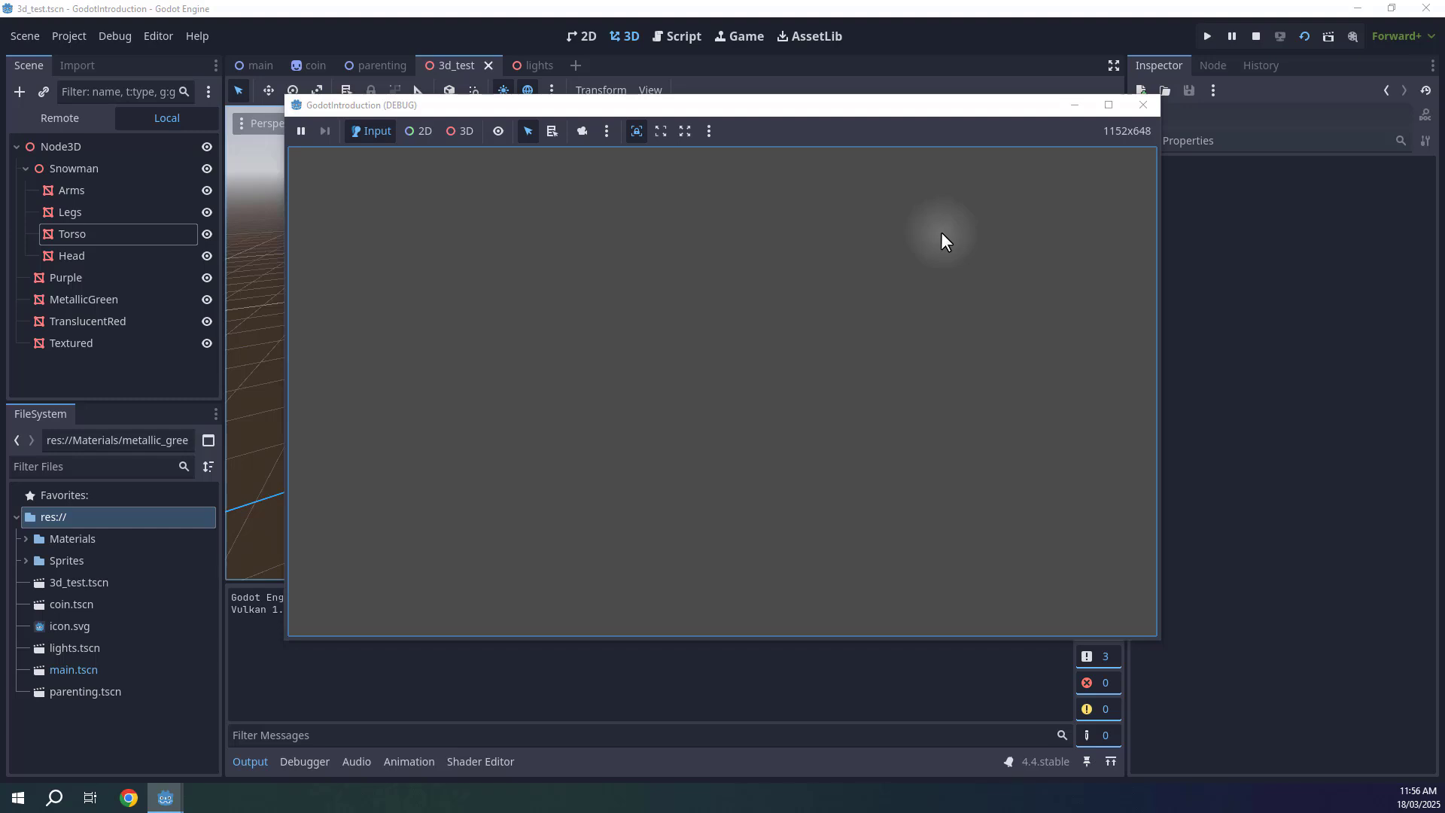
pyautogui.click(1252, 44)
pyautogui.click(25, 141)
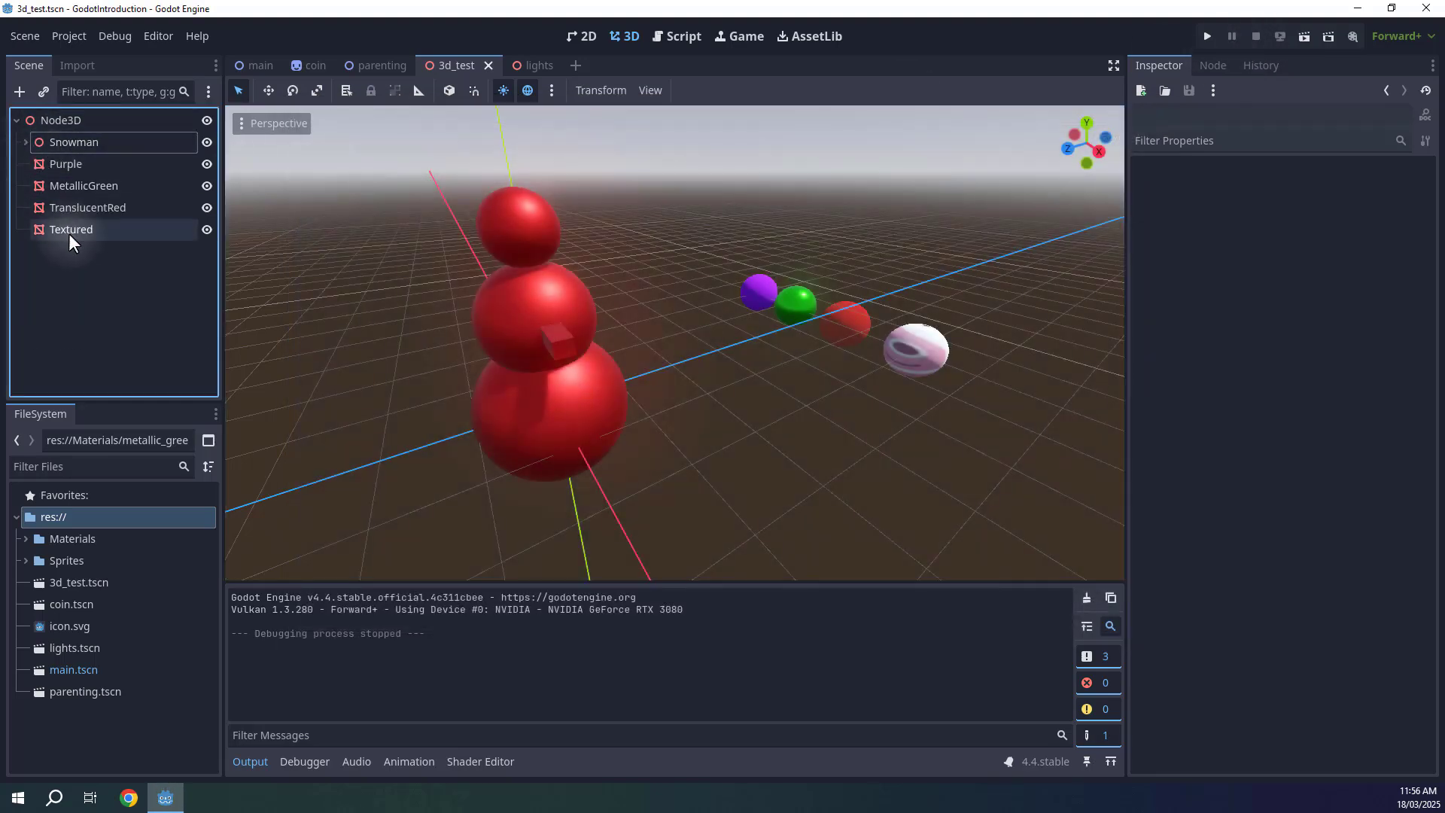
# Add a Camera3D node to the 3d_test scene.
pyautogui.click(20, 94)
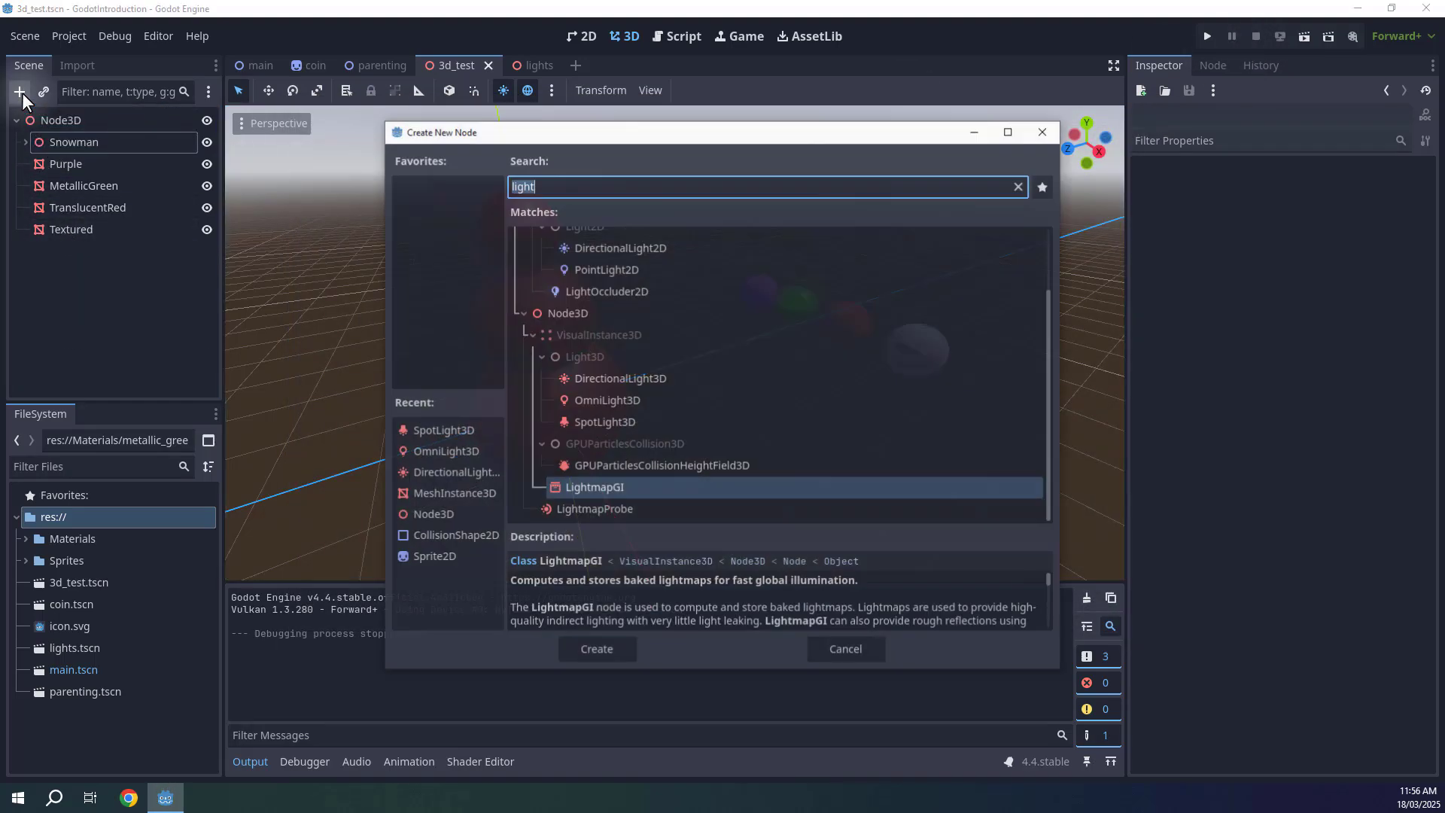
pyautogui.write('camera3d')
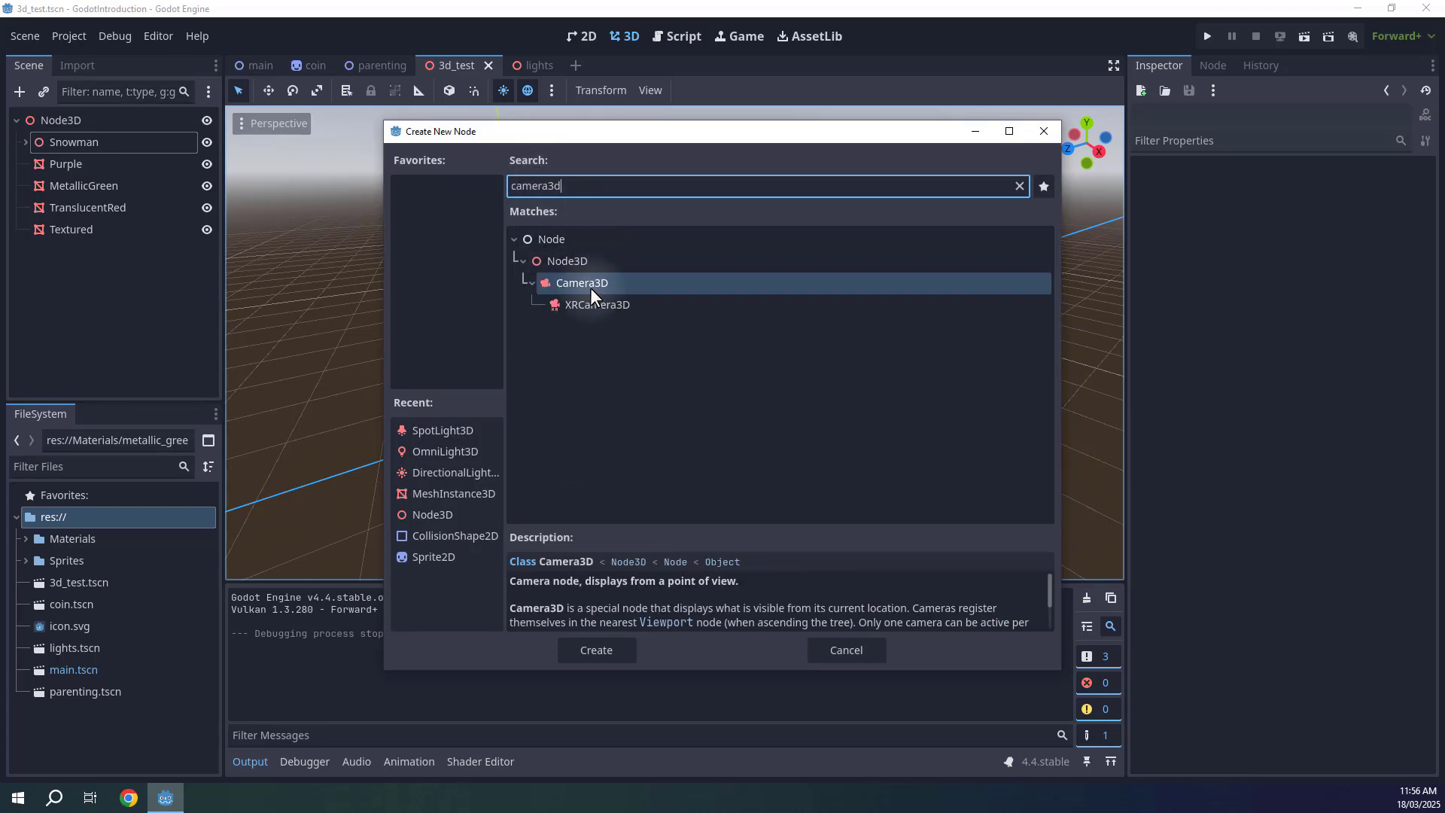
pyautogui.click(579, 288)
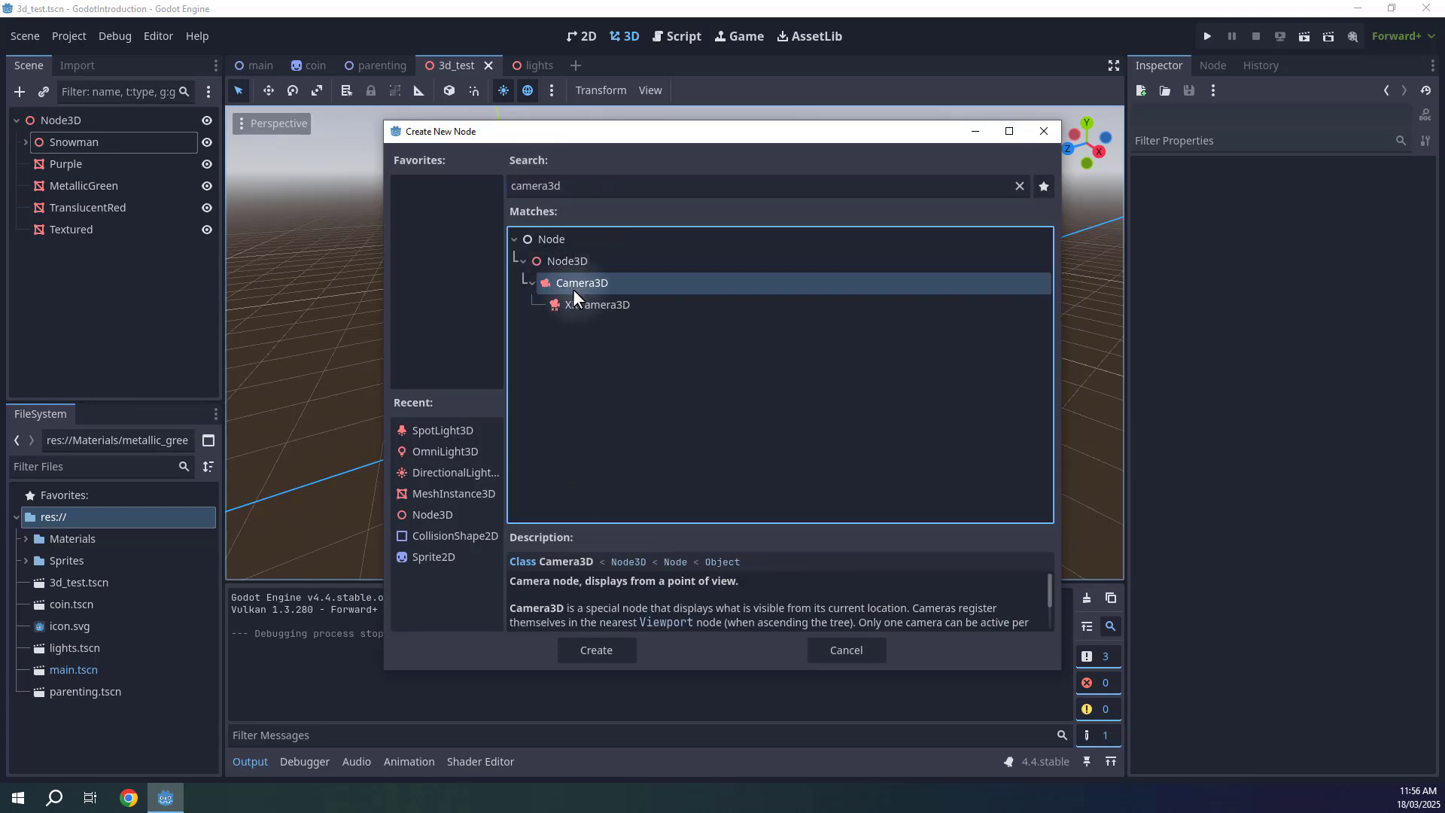
pyautogui.click(600, 651)
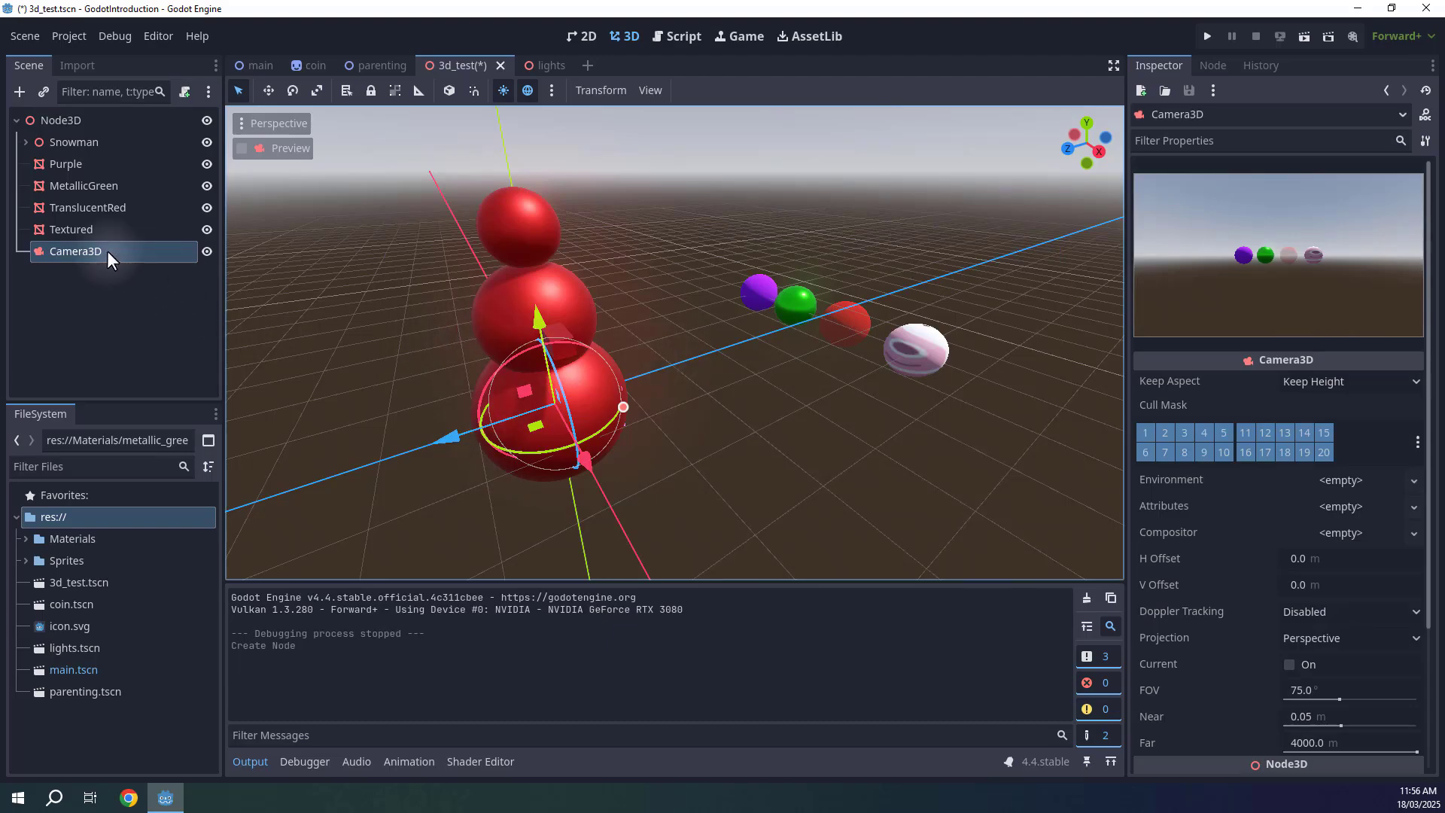
# Move the camera out in front of the snowman, off to its left.
pyautogui.moveTo(711, 399)
pyautogui.mouseDown(button='right')
pyautogui.moveTo(725, 409)
pyautogui.moveTo(712, 398)
pyautogui.mouseUp(button='right')
pyautogui.press('s')
pyautogui.moveTo(622, 388); pyautogui.dragTo(456, 418)
pyautogui.press('w')
pyautogui.moveTo(725, 402); pyautogui.dragTo(605, 361, button='right')
pyautogui.press('w')
pyautogui.moveTo(730, 397); pyautogui.dragTo(721, 399, button='right')
pyautogui.press('s')
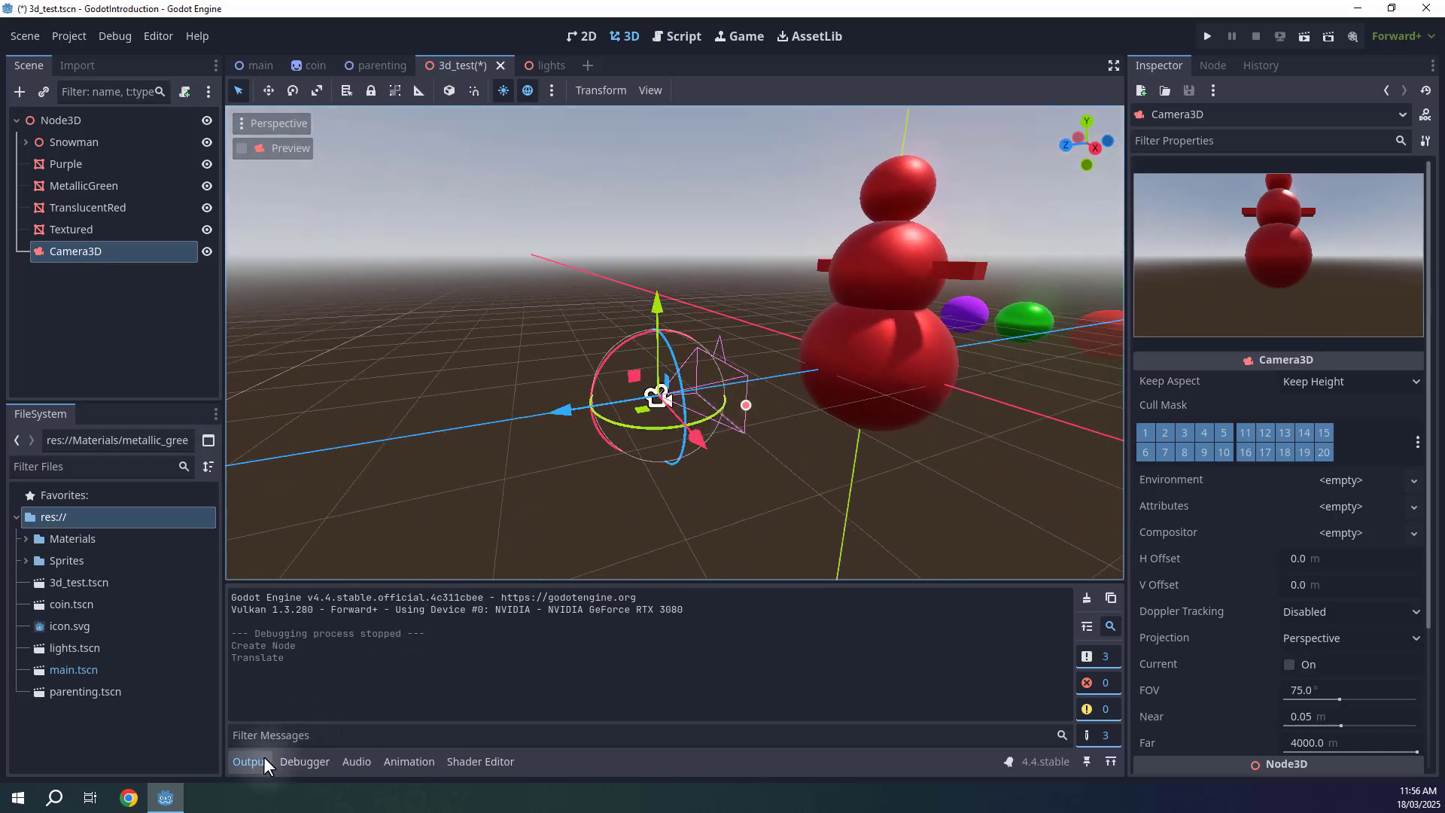
pyautogui.click(263, 765)
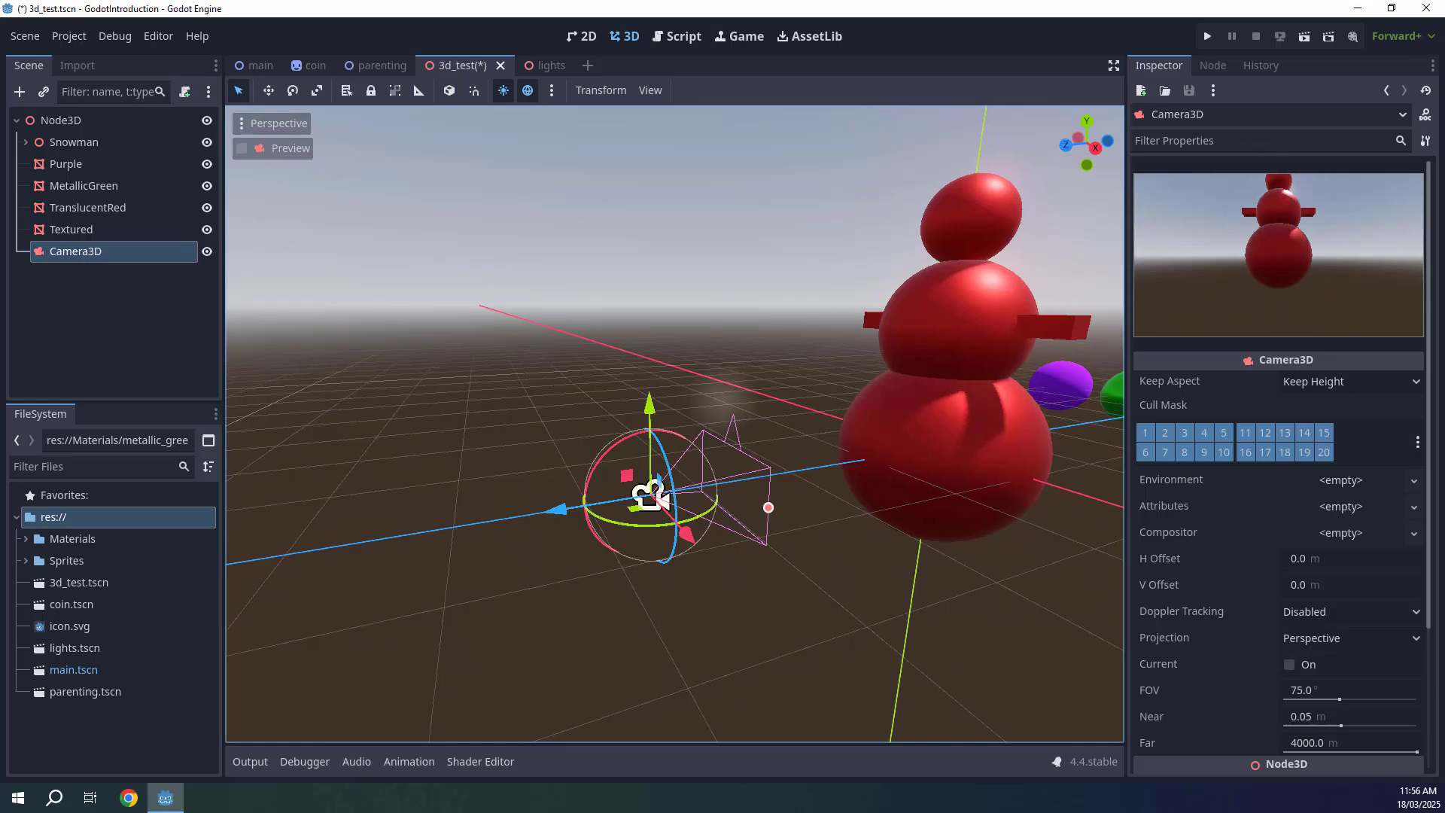
pyautogui.moveTo(934, 395); pyautogui.dragTo(965, 389, button='right')
pyautogui.press('s')
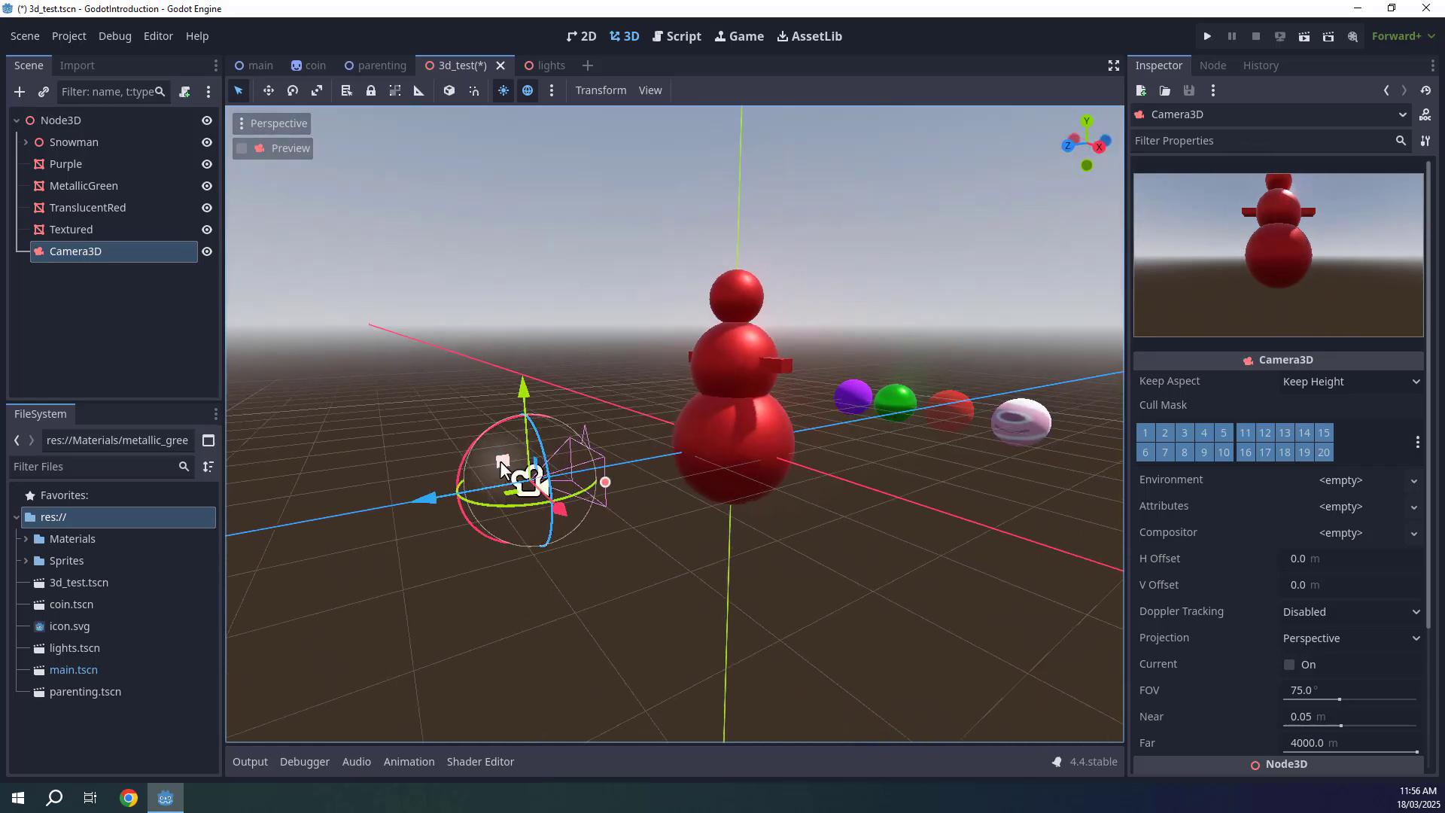
pyautogui.moveTo(501, 462); pyautogui.dragTo(444, 360)
pyautogui.hotkey('ctrl', 'z')
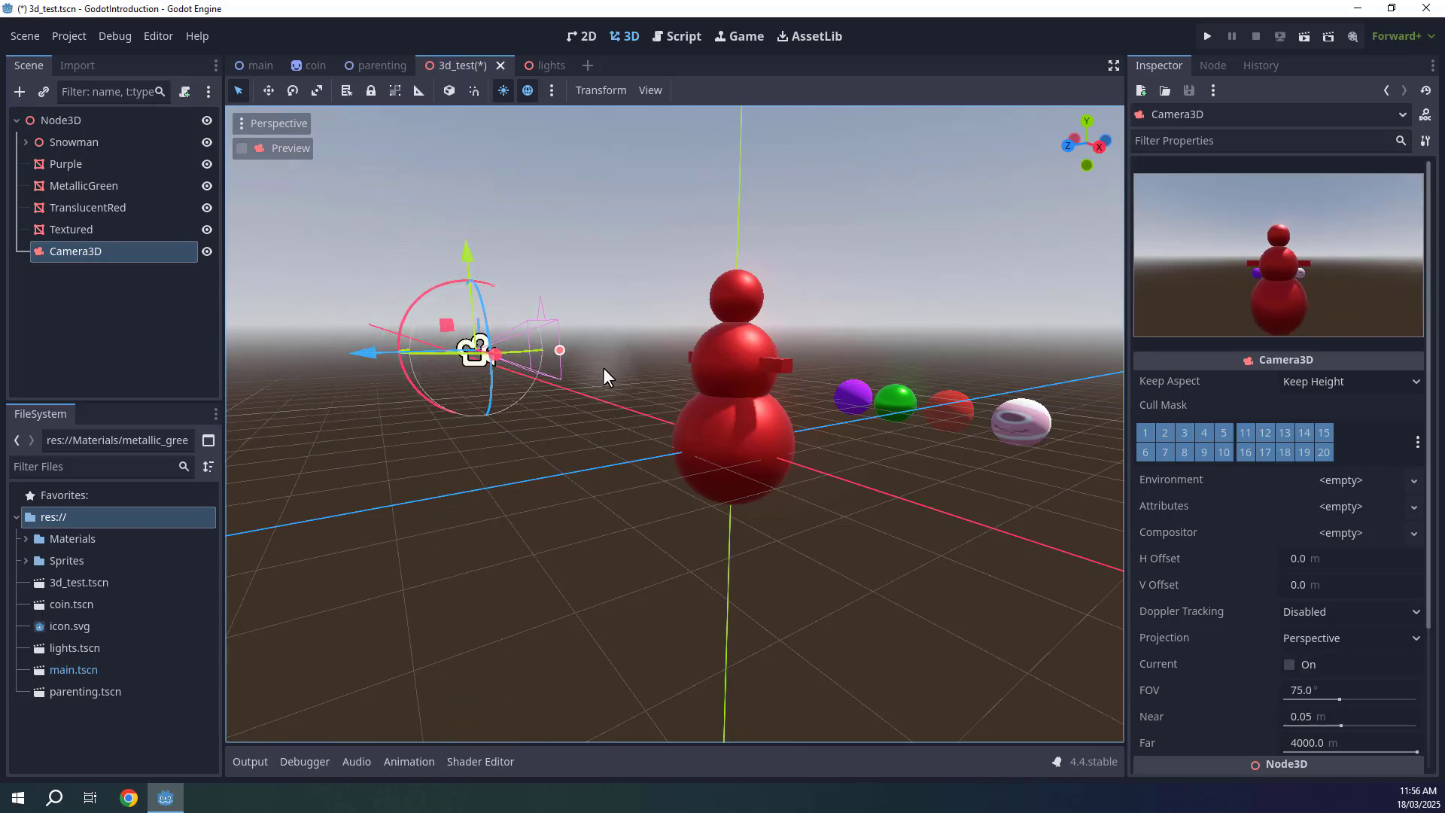
# Rotate the camera to face the snowman and save the scene.
pyautogui.moveTo(607, 370); pyautogui.dragTo(587, 394, button='right')
pyautogui.press('e')
pyautogui.moveTo(722, 403)
pyautogui.mouseDown(button='right')
pyautogui.moveTo(745, 467)
pyautogui.moveTo(813, 473)
pyautogui.moveTo(745, 406)
pyautogui.mouseUp(button='right')
pyautogui.press('a')
pyautogui.press('q')
pyautogui.moveTo(616, 420)
pyautogui.mouseDown()
pyautogui.moveTo(579, 452)
pyautogui.moveTo(597, 466)
pyautogui.mouseUp()
pyautogui.hotkey('ctrl', 's')
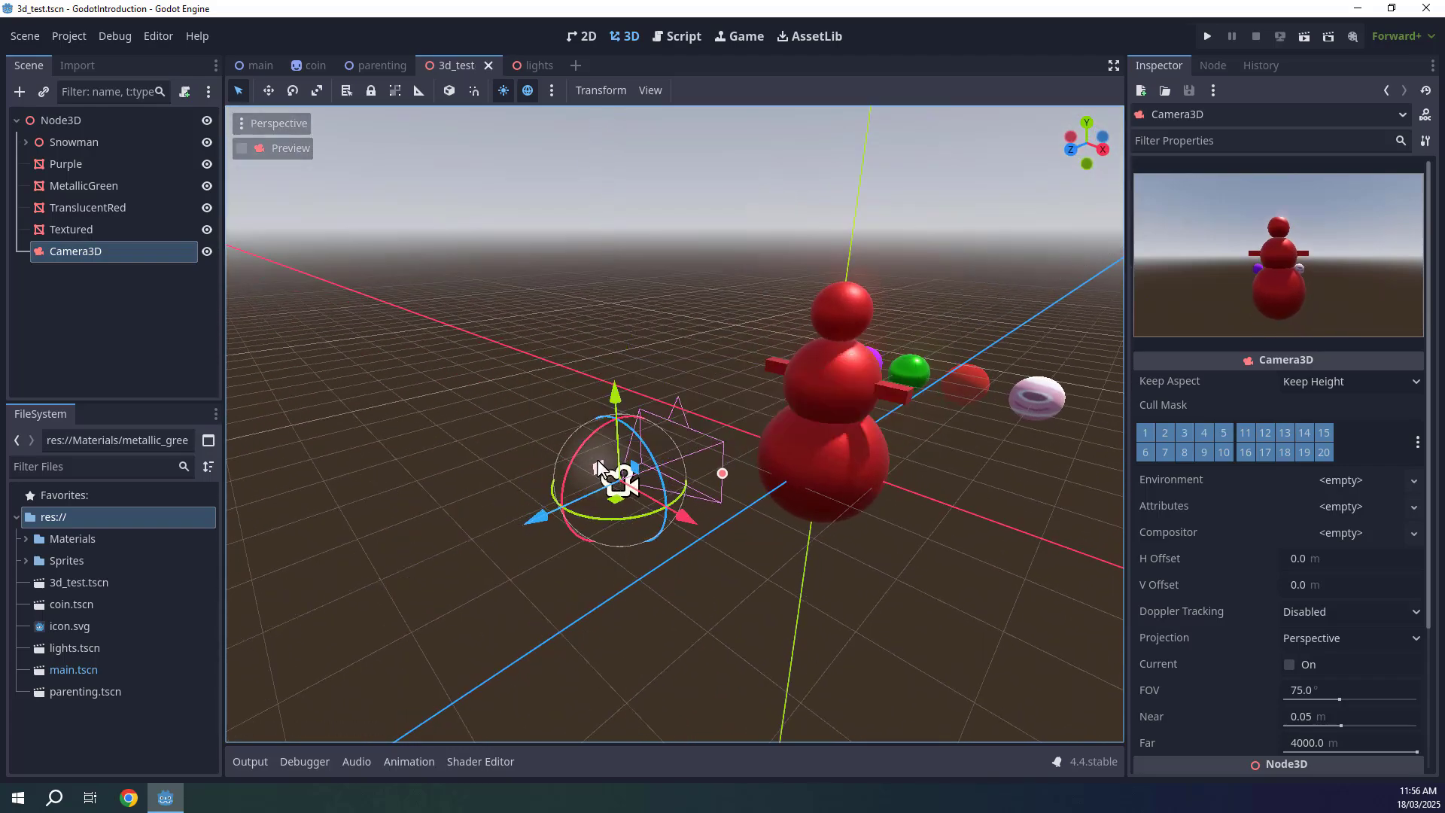
# Run the current scene to view it through the camera, then stop it.
pyautogui.click(1303, 37)
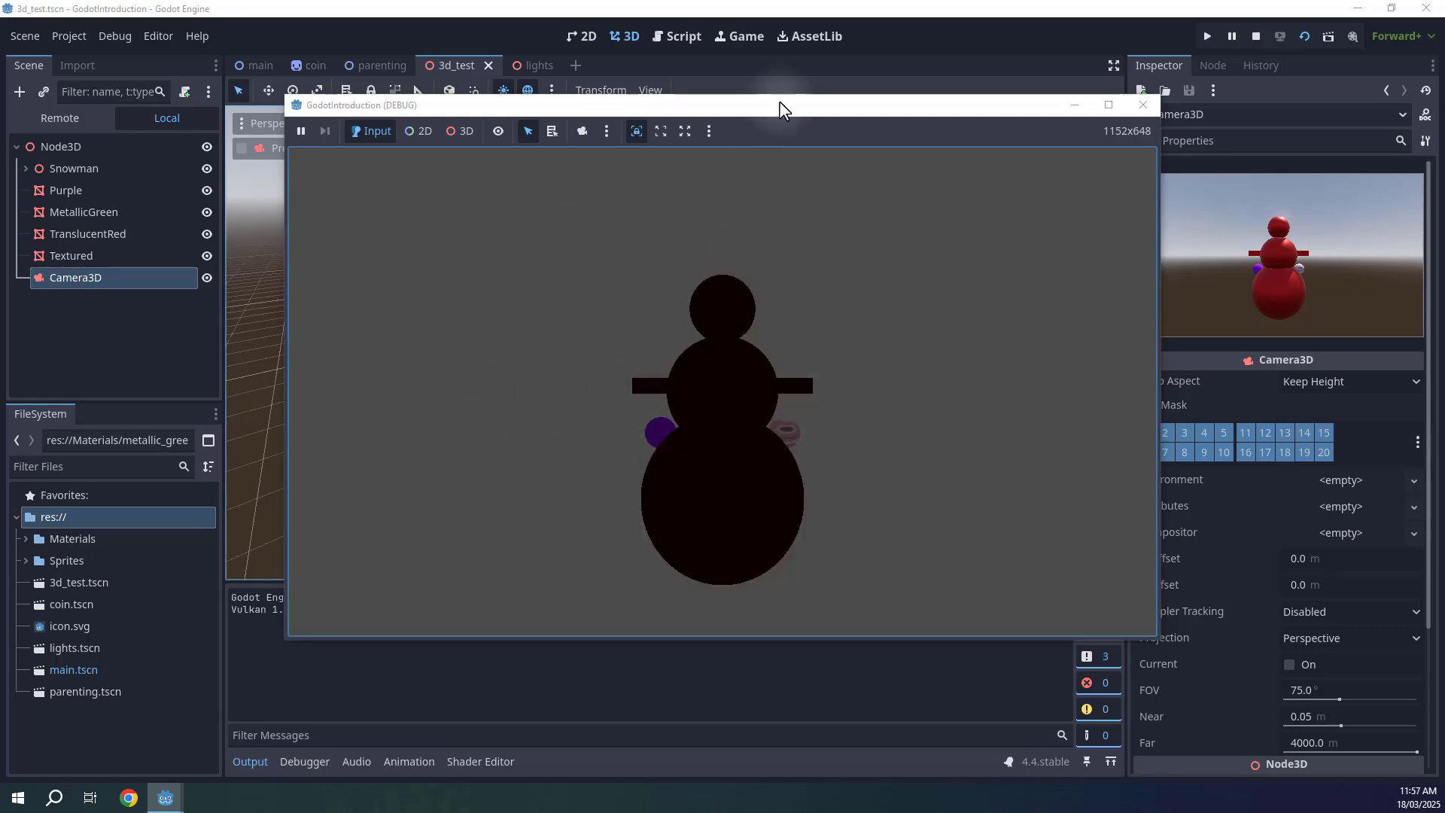
pyautogui.moveTo(780, 110); pyautogui.dragTo(698, 68)
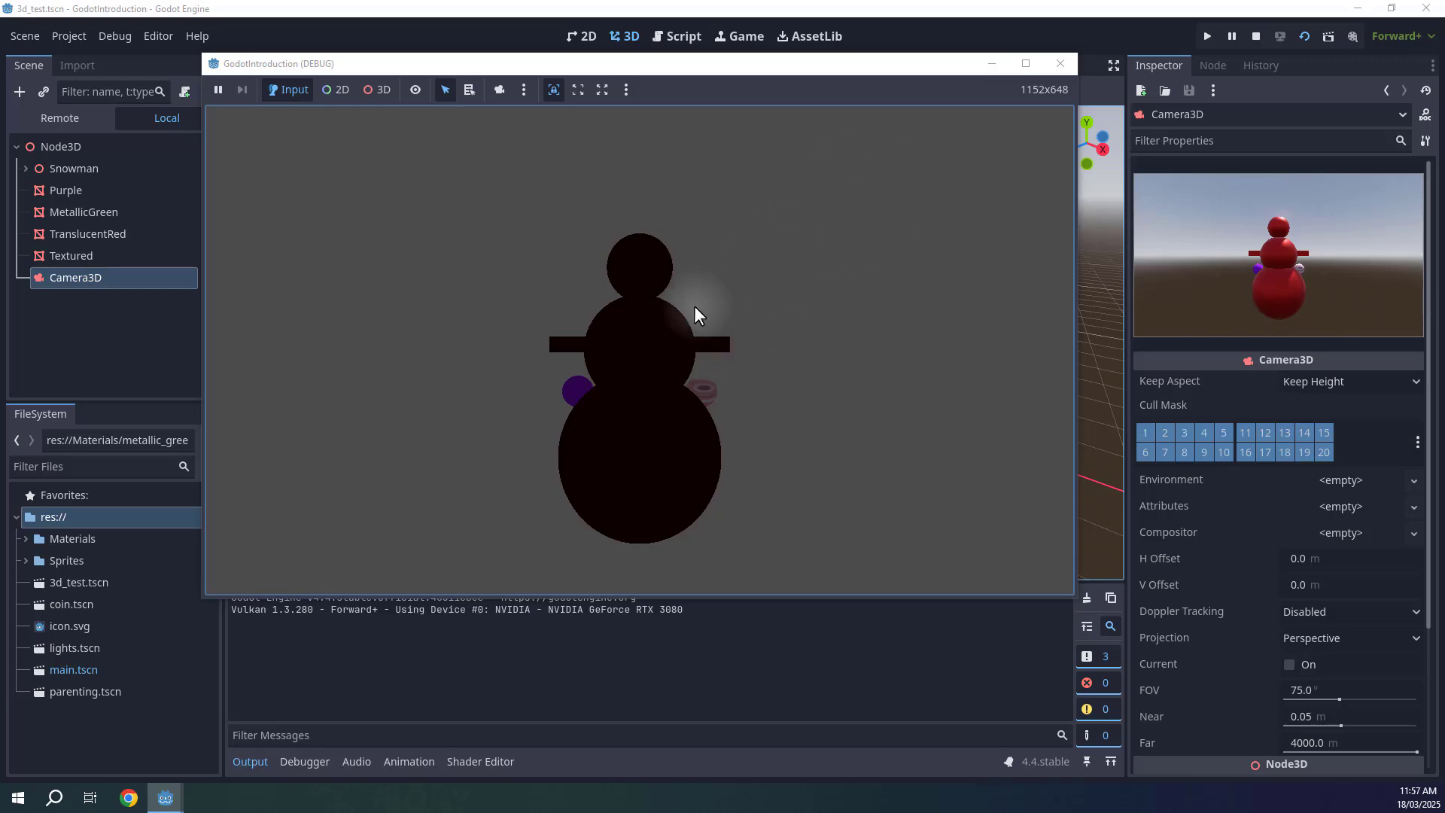
pyautogui.click(1255, 36)
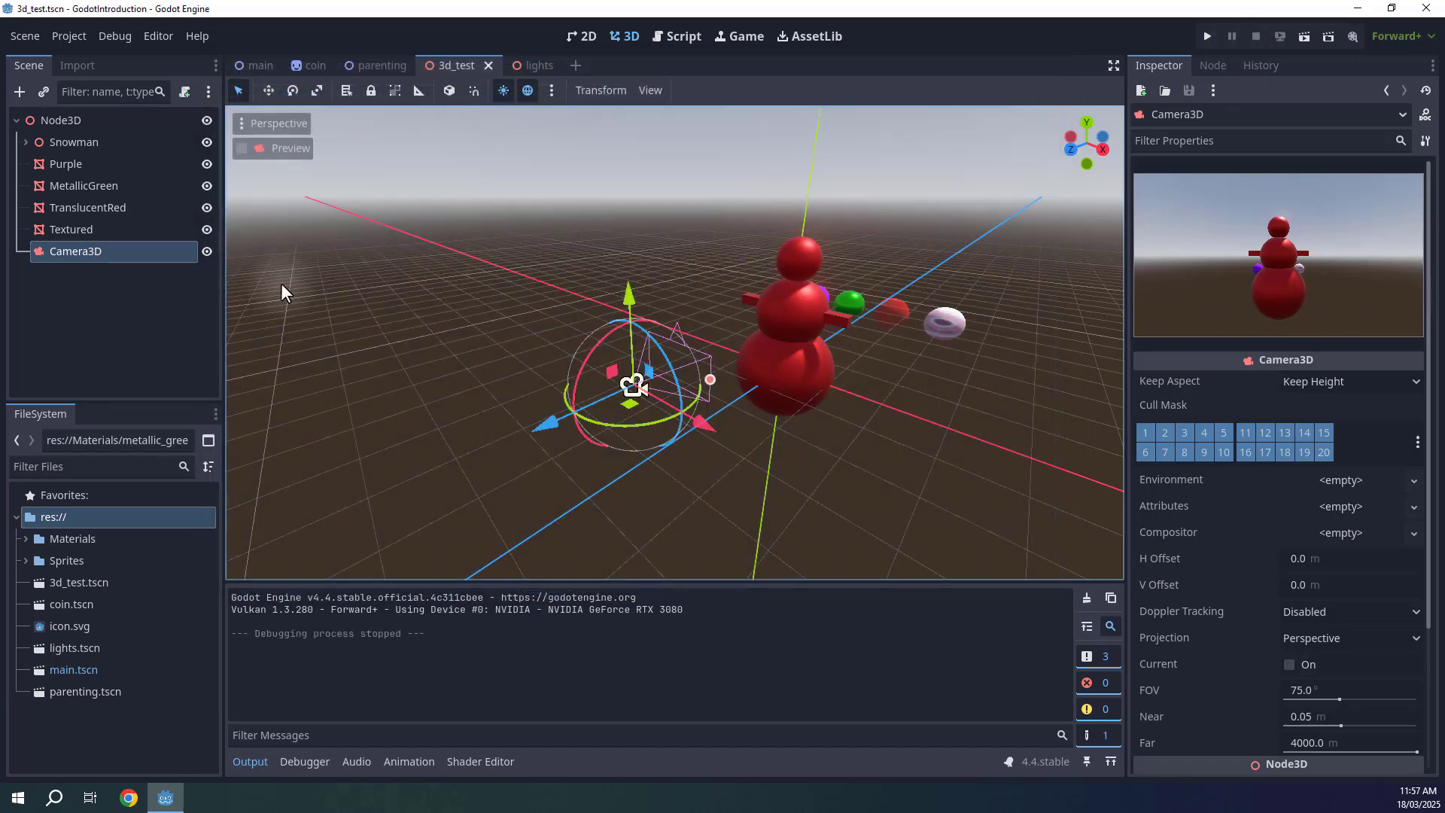
# Add a DirectionalLight3D node to the scene.
pyautogui.click(19, 91)
pyautogui.write('di')
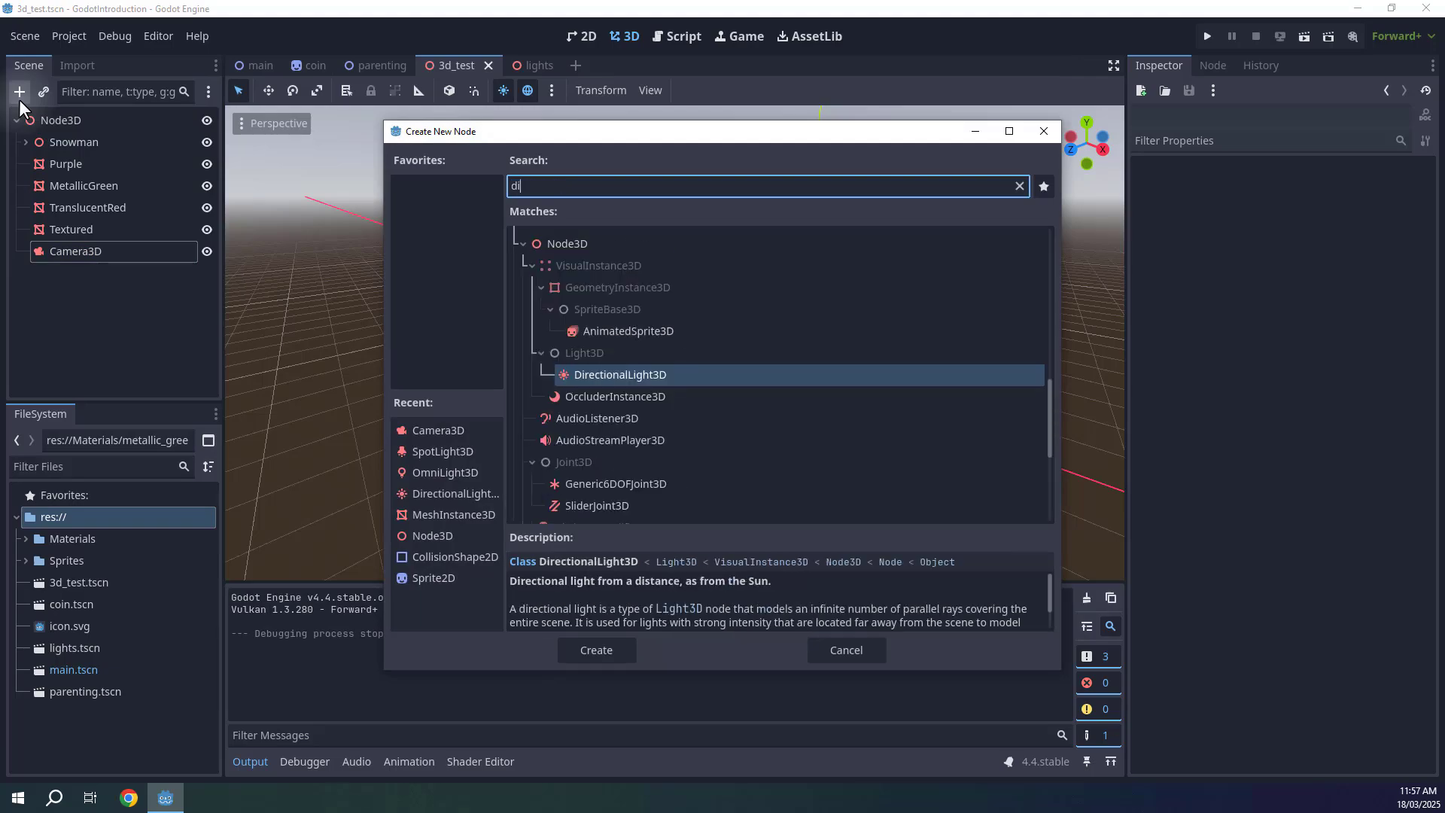
pyautogui.write('rectio')
pyautogui.press('Return')
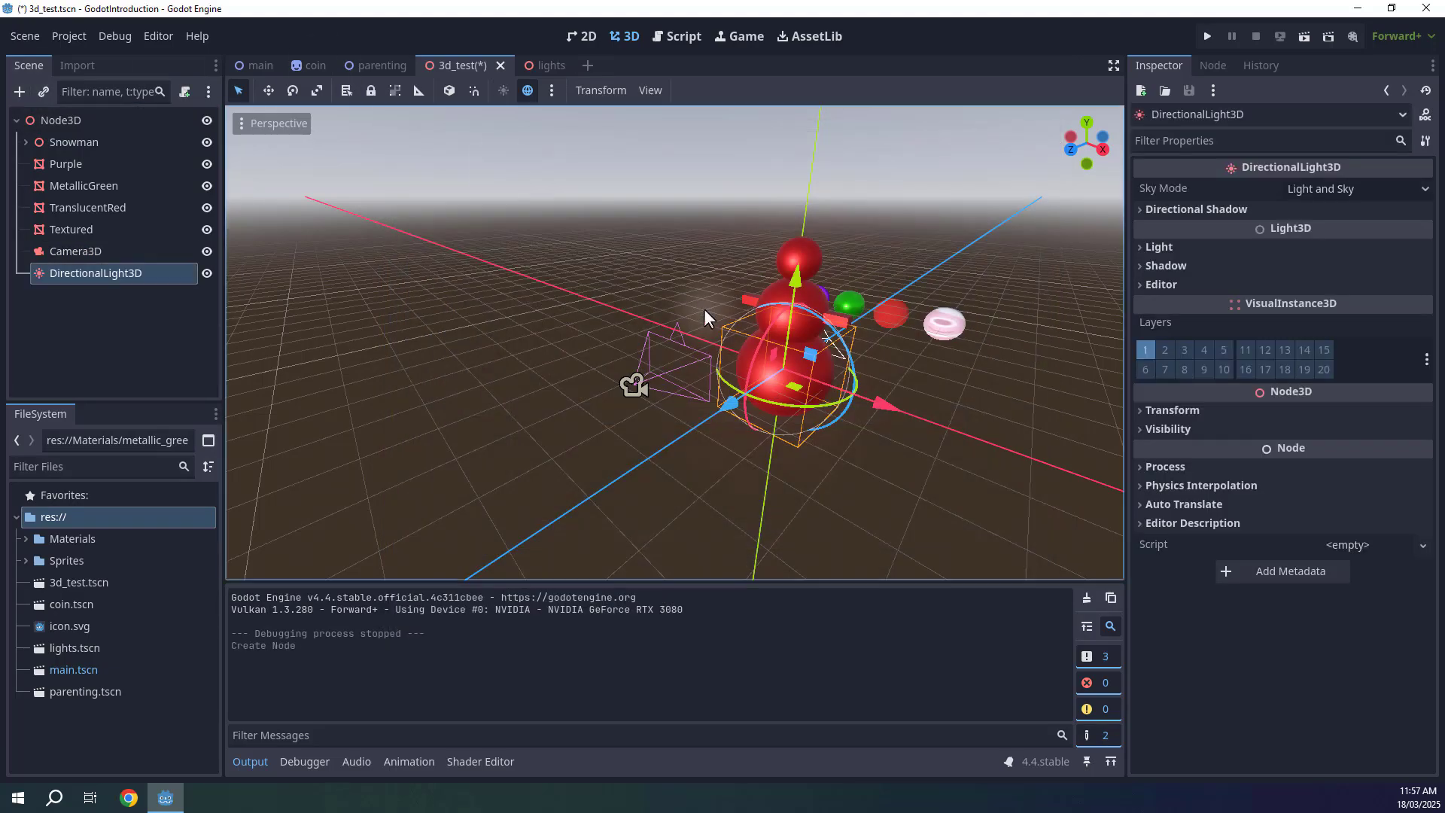
# Raise and tilt the directional light above the snowman and enable its shadows.
pyautogui.moveTo(794, 248); pyautogui.dragTo(811, 73)
pyautogui.press('f')
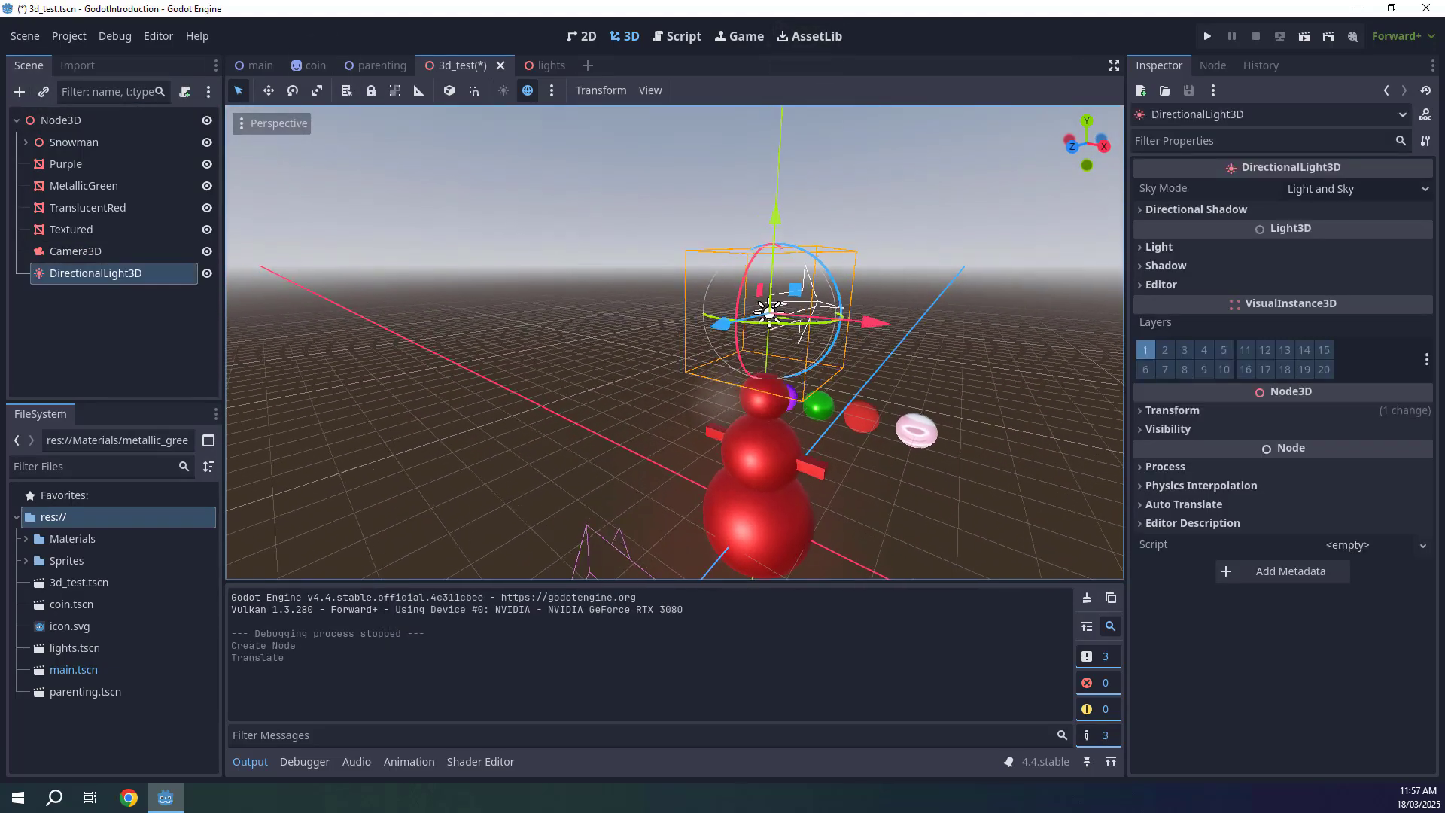
pyautogui.moveTo(696, 343); pyautogui.dragTo(750, 202)
pyautogui.click(1161, 265)
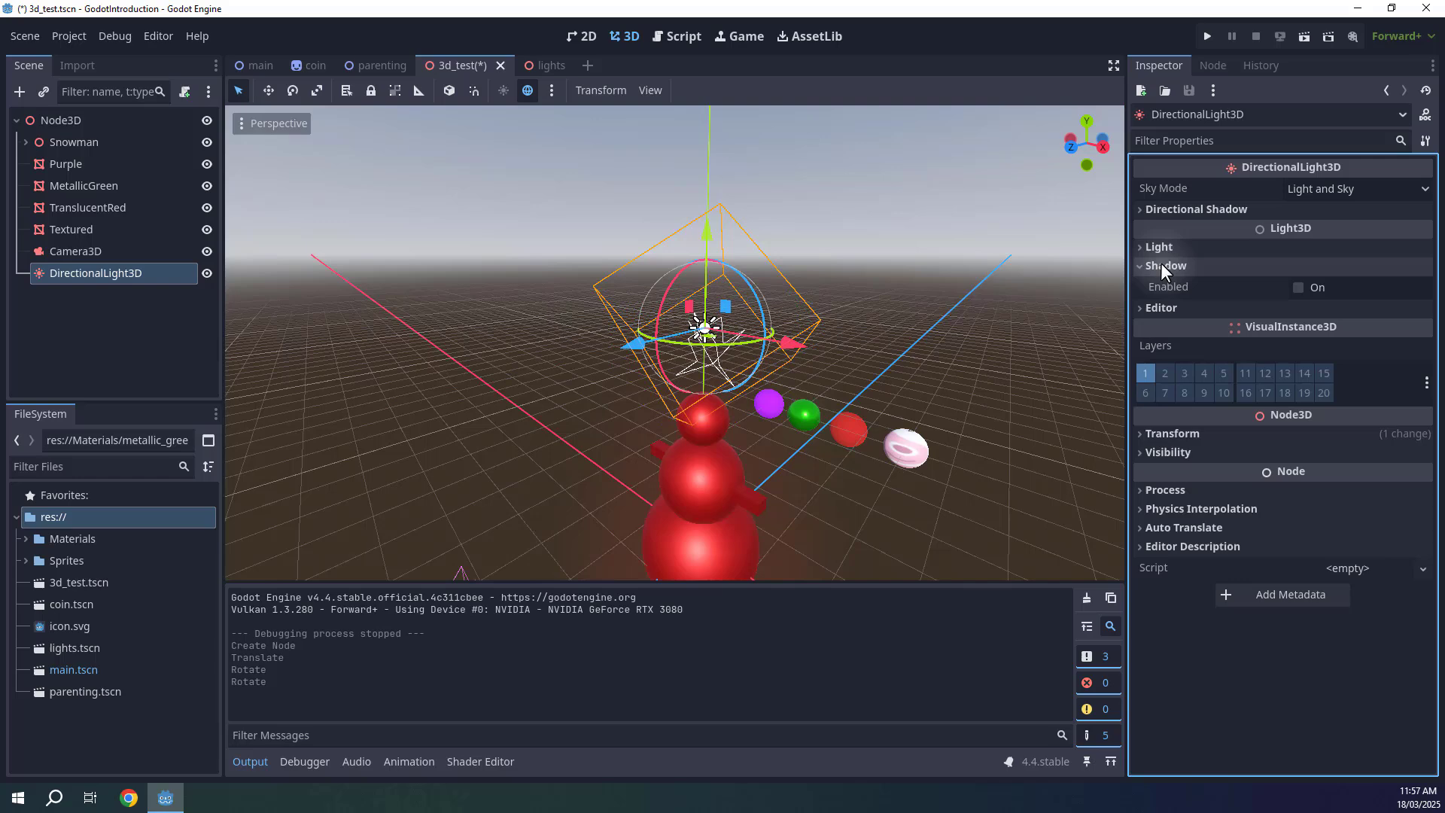
pyautogui.click(1292, 287)
pyautogui.click(977, 351)
pyautogui.moveTo(977, 351); pyautogui.dragTo(906, 345, button='middle')
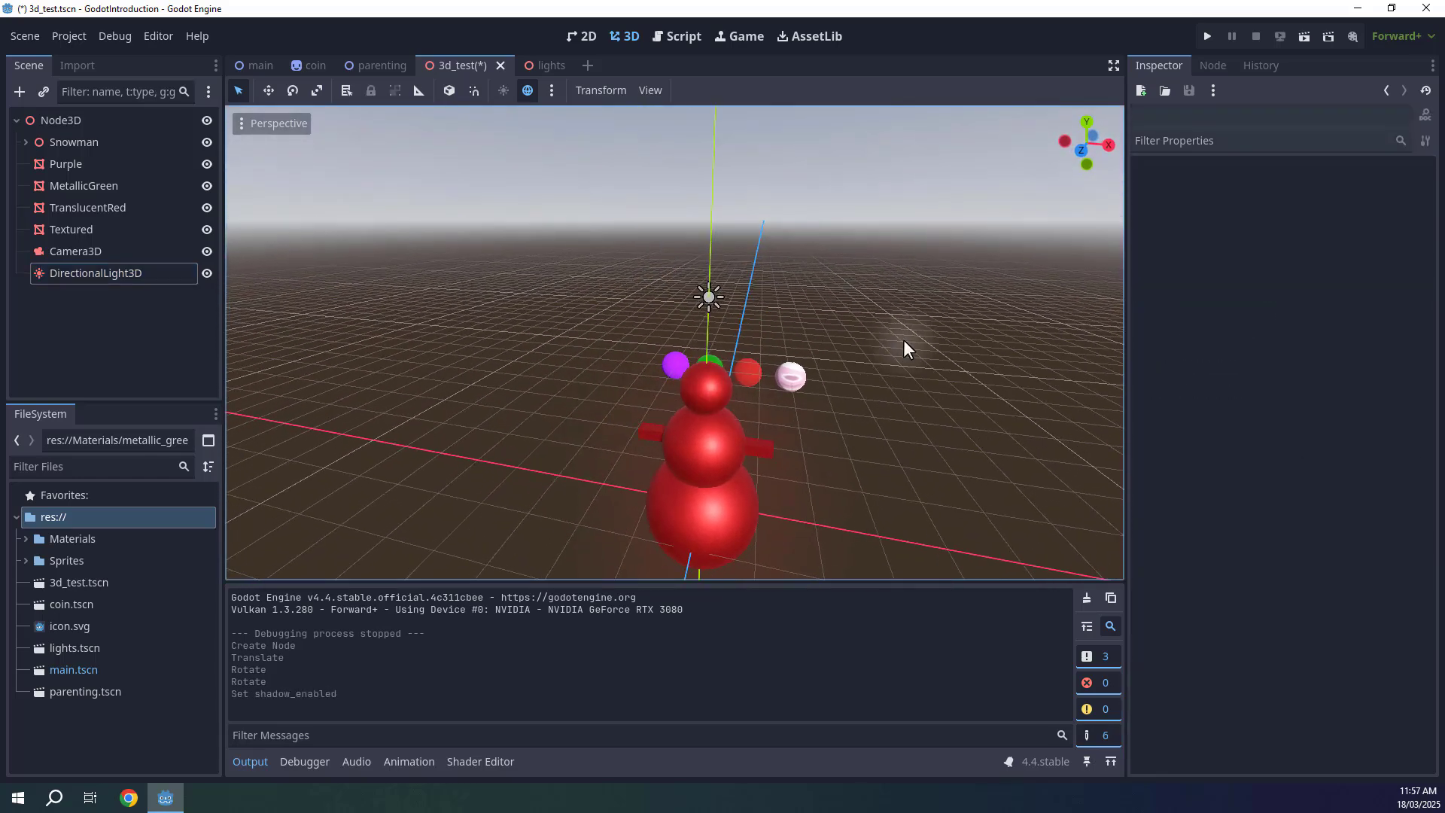
# Save the scene and run it to preview the lighting, then stop it.
pyautogui.hotkey('ctrl', 's')
pyautogui.click(1307, 39)
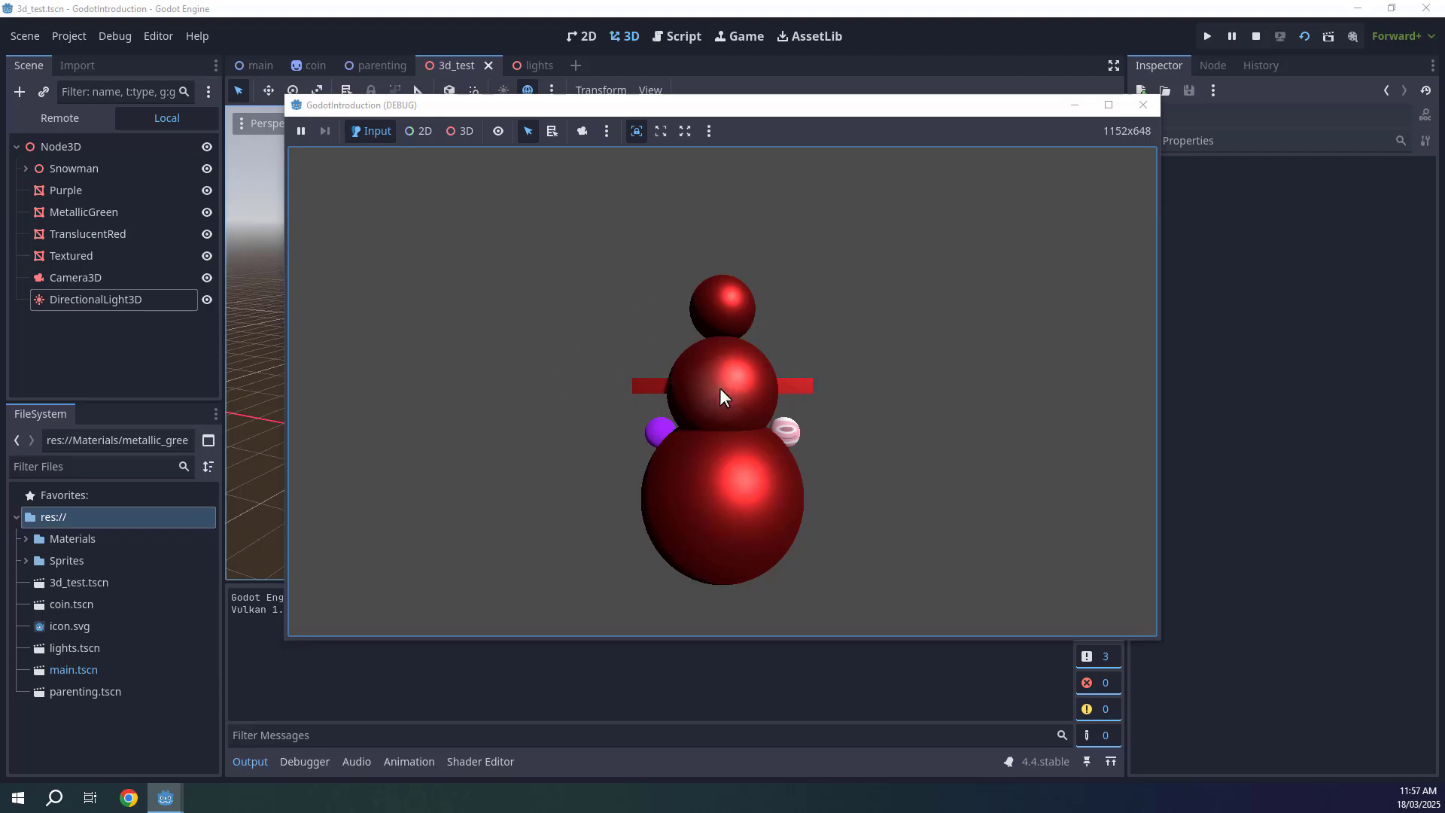
pyautogui.click(1255, 37)
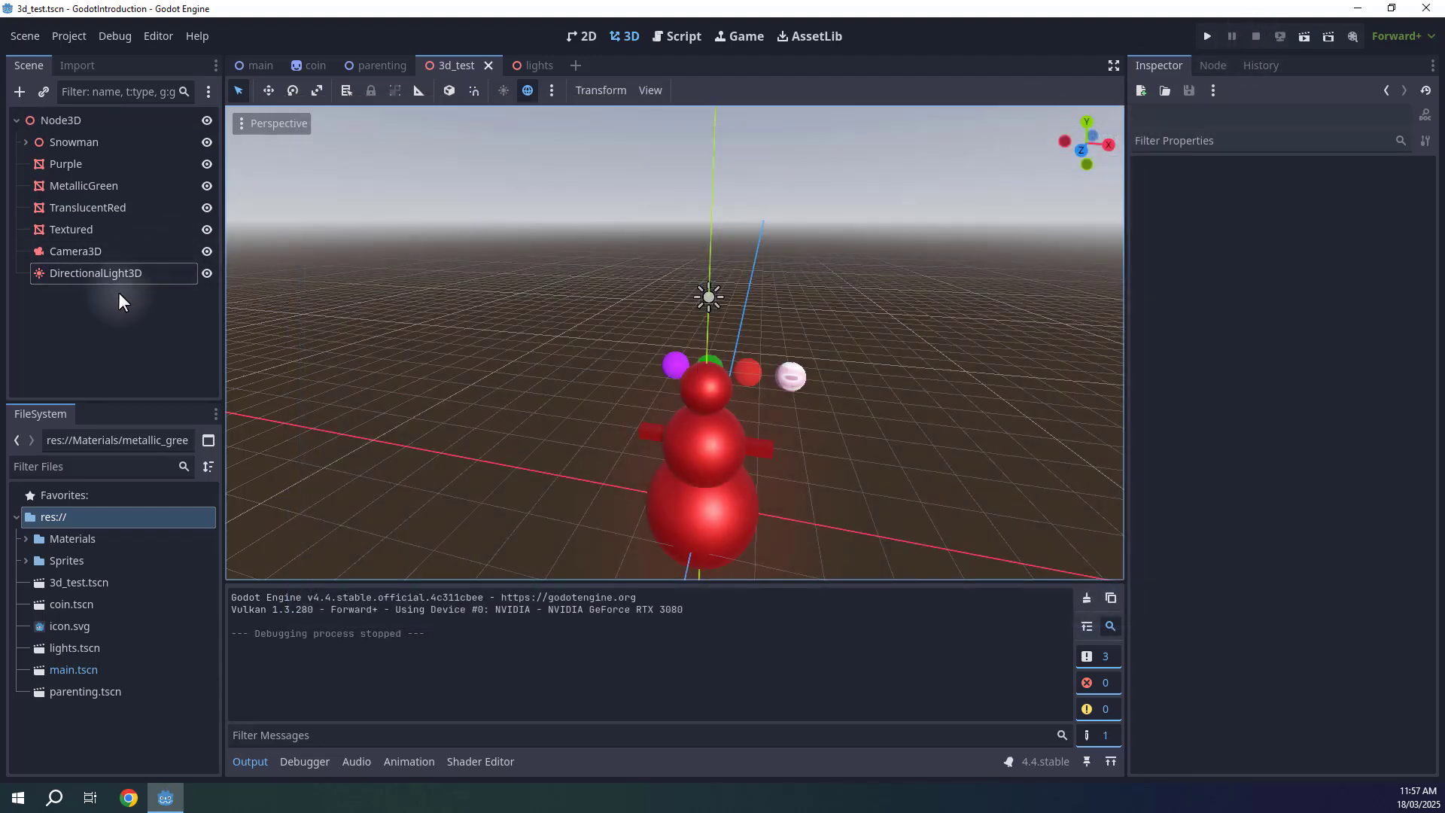
# Reposition and rotate the Camera3D so it looks down at the snowman and spheres, then save the scene.
pyautogui.click(252, 767)
pyautogui.moveTo(803, 427); pyautogui.dragTo(802, 427, button='right')
pyautogui.press('d')
pyautogui.moveTo(625, 500); pyautogui.dragTo(563, 153)
pyautogui.moveTo(582, 147); pyautogui.dragTo(581, 147, button='right')
pyautogui.press('e')
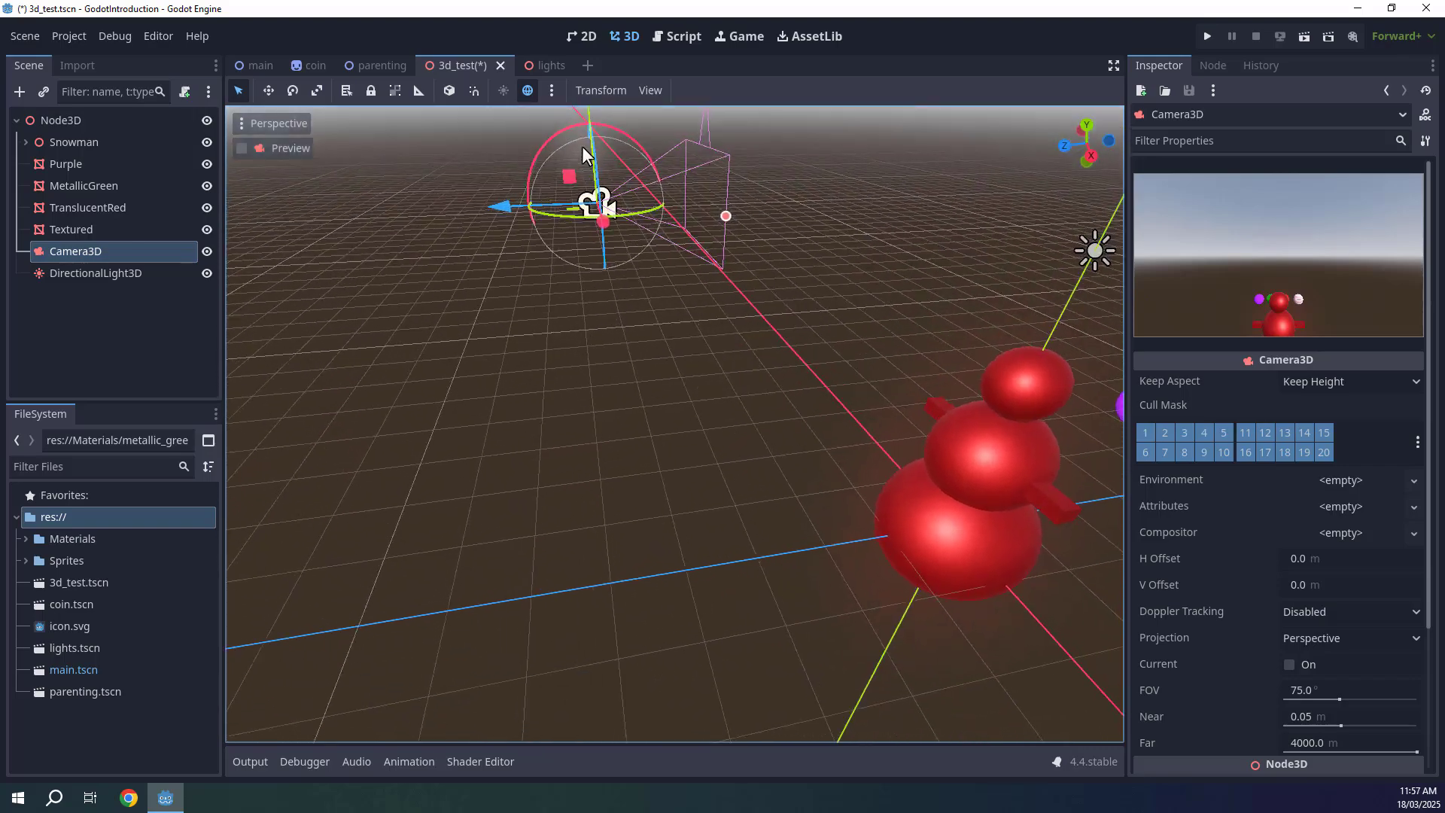
pyautogui.moveTo(545, 137); pyautogui.dragTo(597, 138)
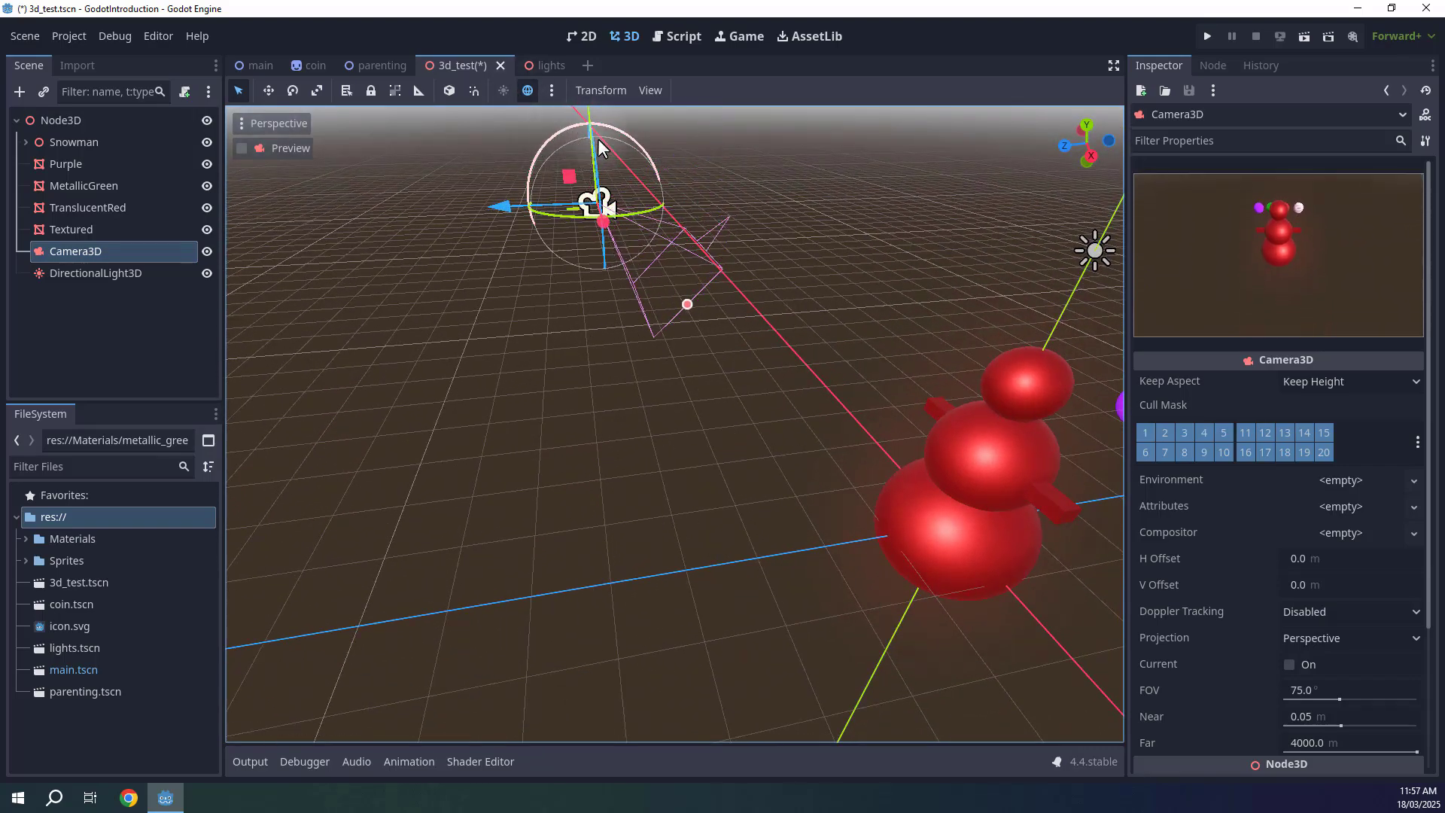
pyautogui.moveTo(571, 268); pyautogui.dragTo(571, 268, button='right')
pyautogui.moveTo(528, 241); pyautogui.dragTo(657, 116)
pyautogui.press('s')
pyautogui.moveTo(657, 336); pyautogui.dragTo(656, 336, button='right')
pyautogui.moveTo(638, 280); pyautogui.dragTo(736, 211)
pyautogui.hotkey('ctrl', 's')
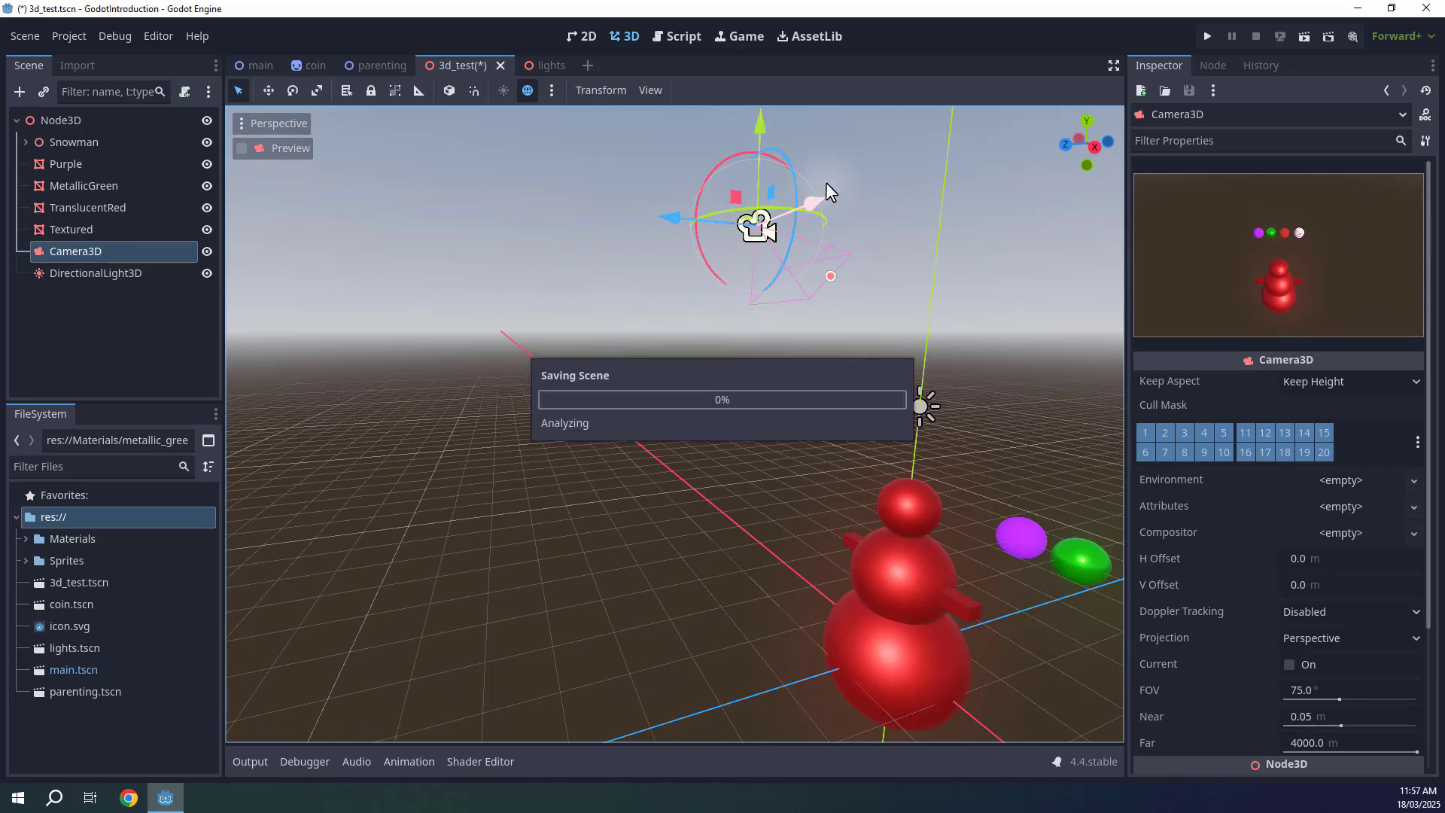
# Run the 3d_test scene to check the view through the repositioned camera, then stop it.
pyautogui.click(1297, 36)
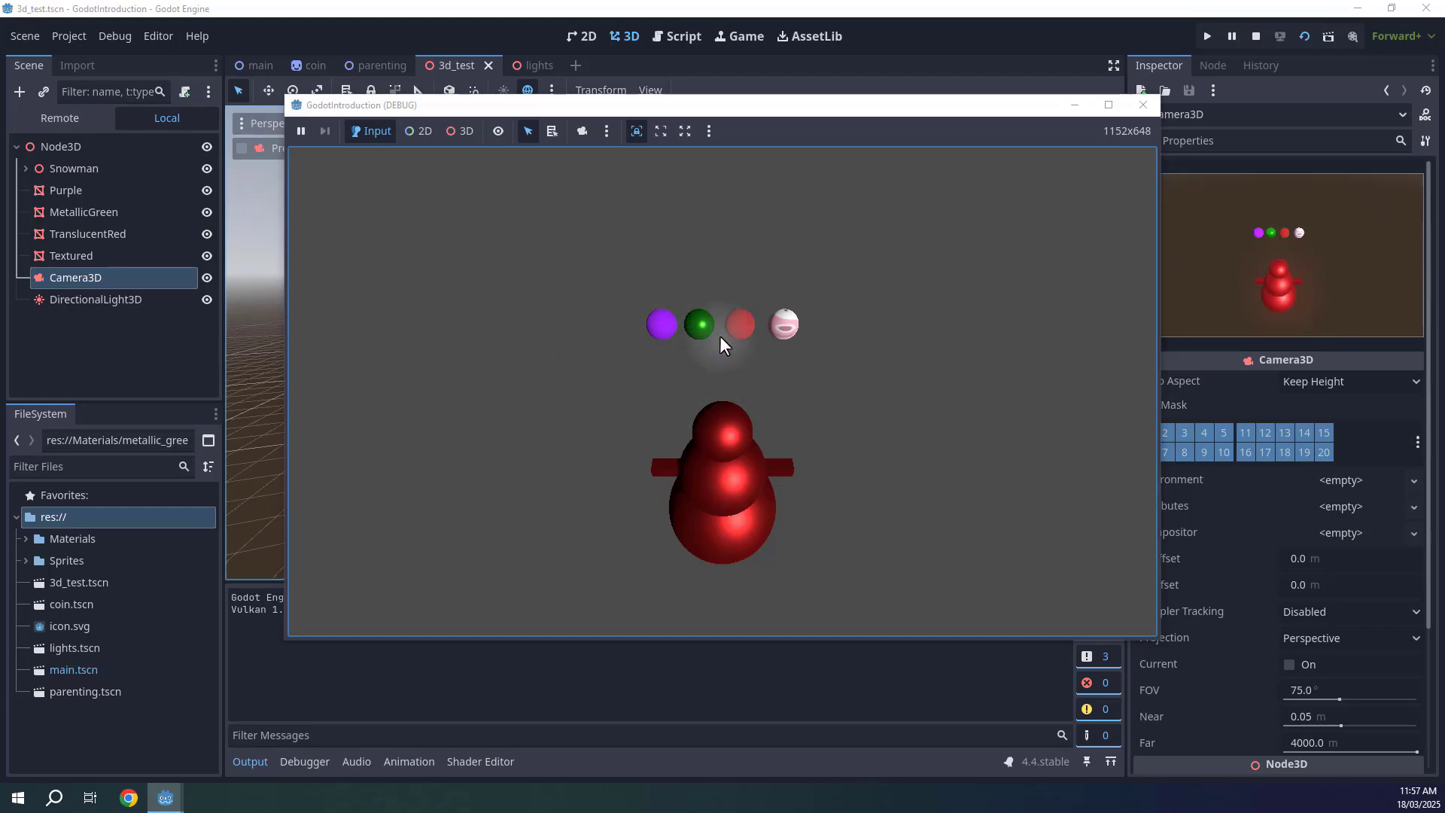
pyautogui.click(1257, 44)
pyautogui.moveTo(555, 357); pyautogui.dragTo(556, 356, button='right')
pyautogui.click(254, 751)
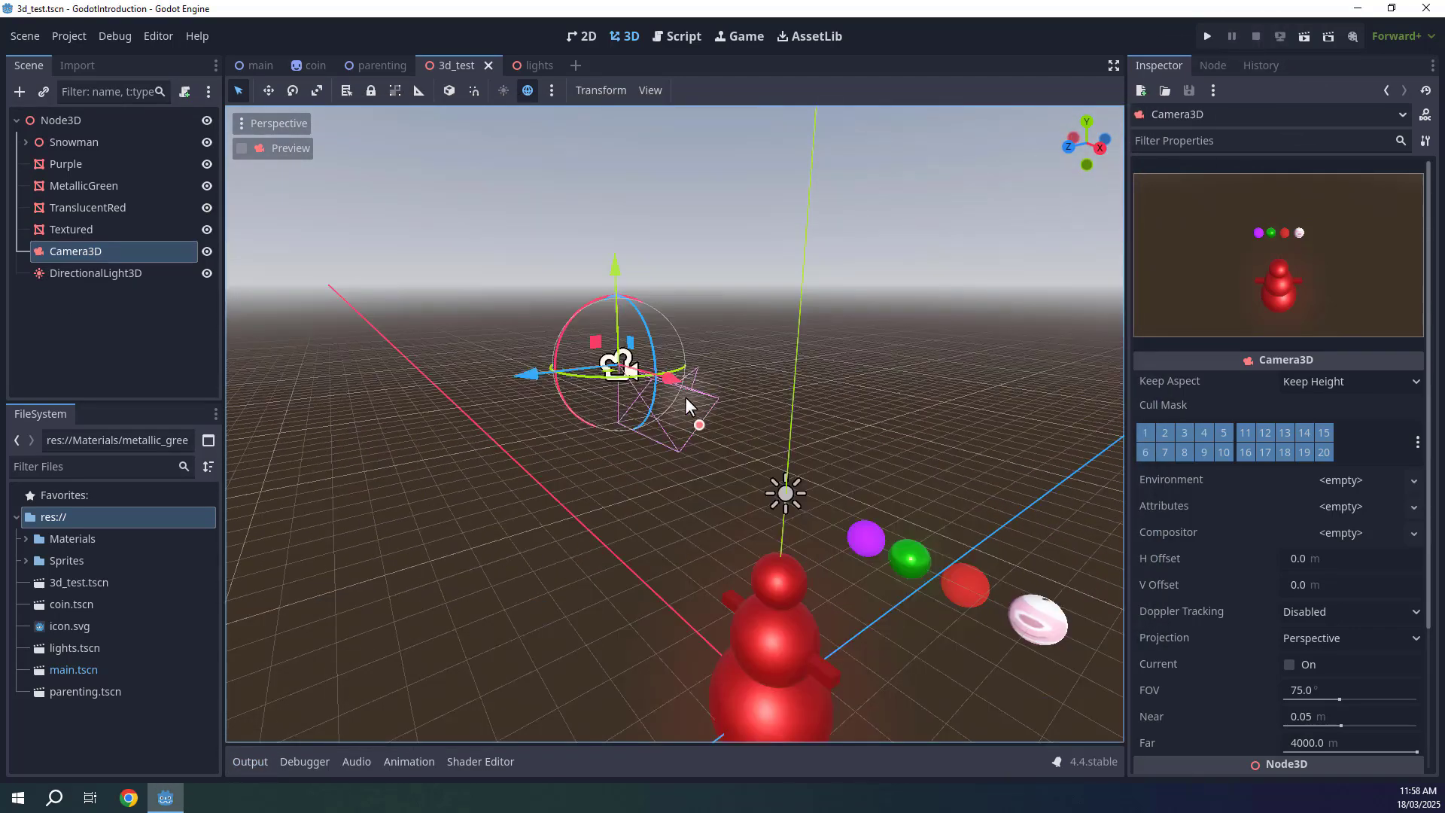
# Set the Camera3D field of view to 50.9°.
pyautogui.moveTo(685, 396); pyautogui.dragTo(685, 406, button='right')
pyautogui.press('w')
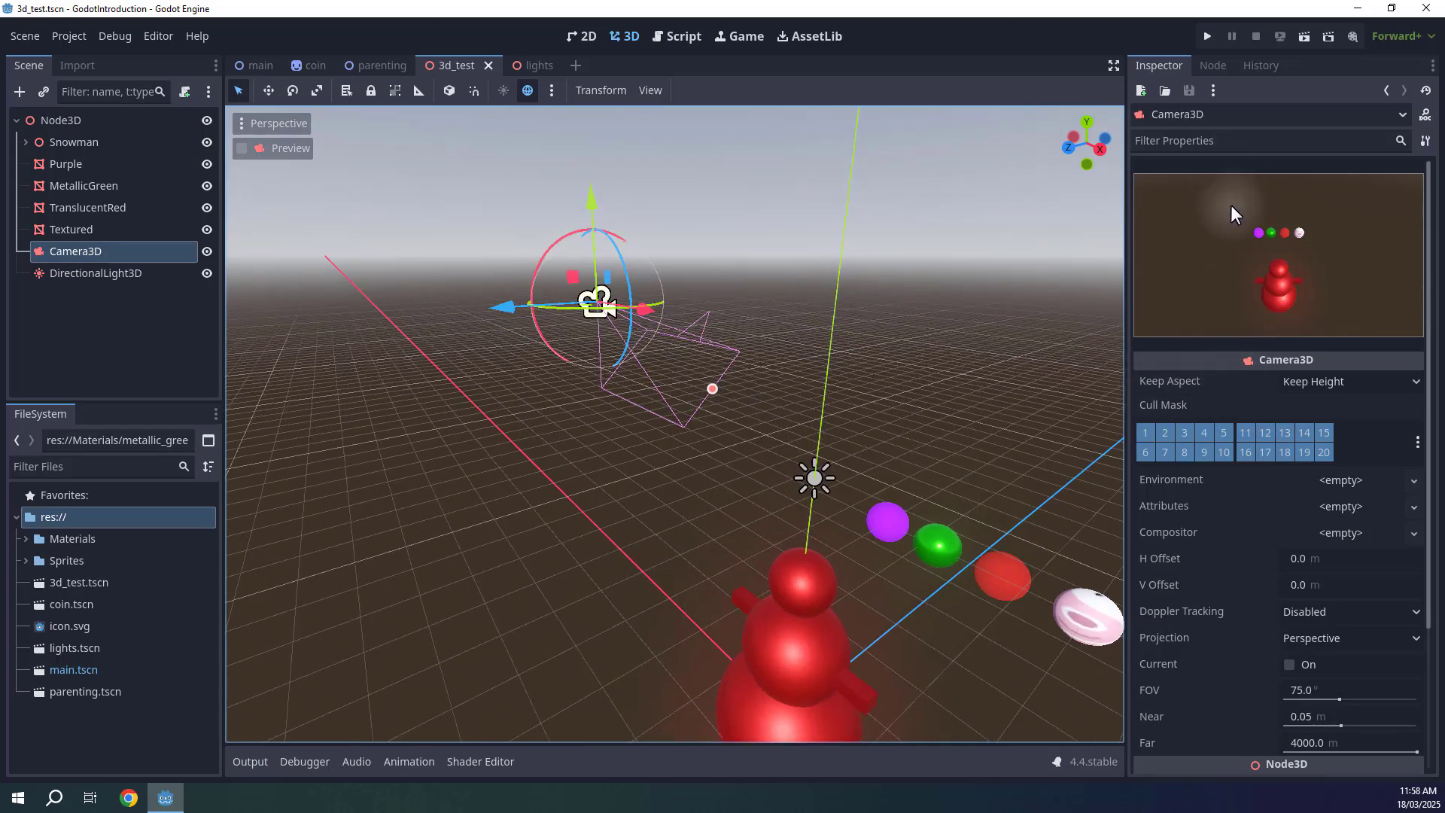
pyautogui.scroll(-3, 1222, 343)
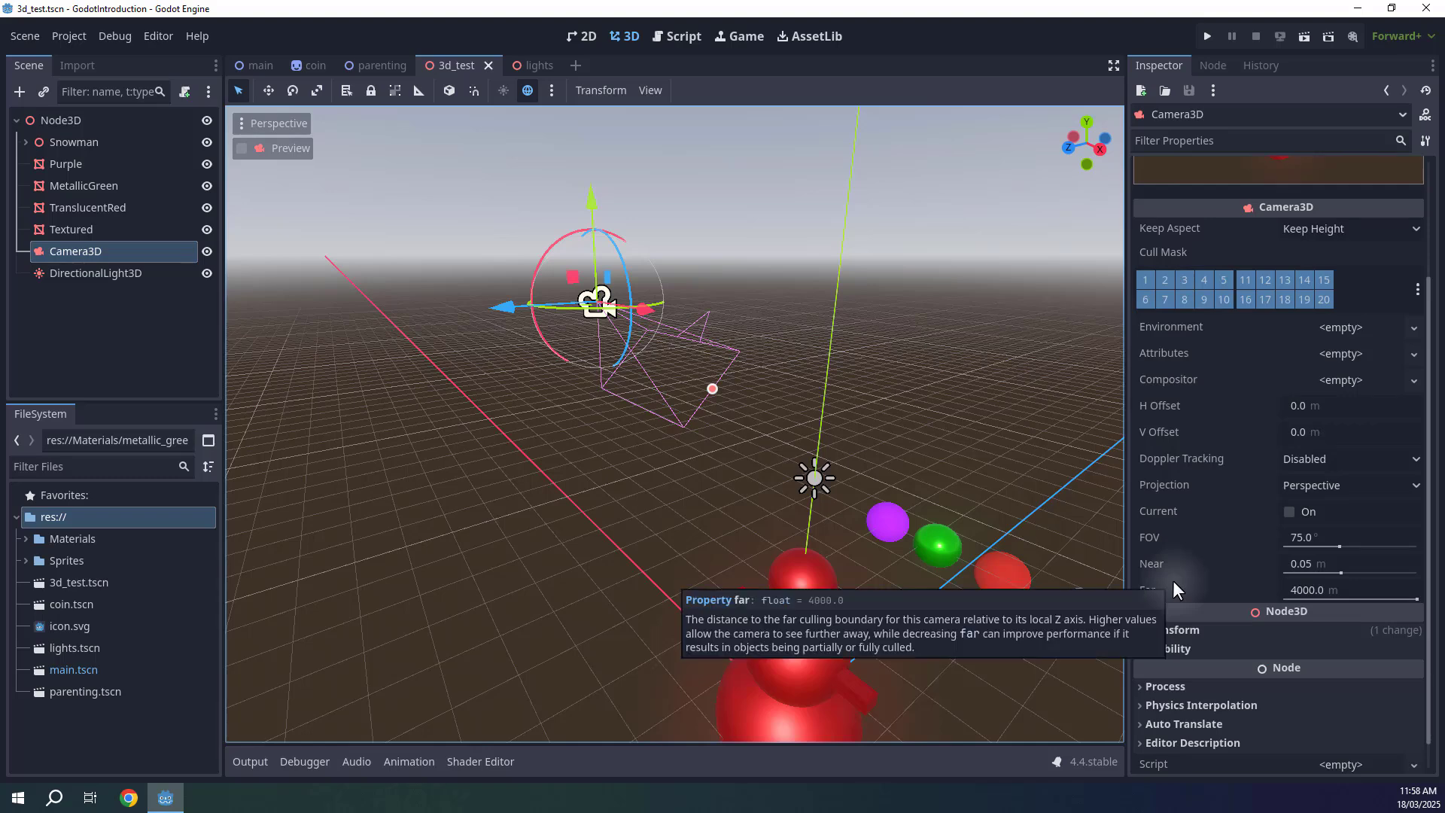
pyautogui.moveTo(1149, 539)
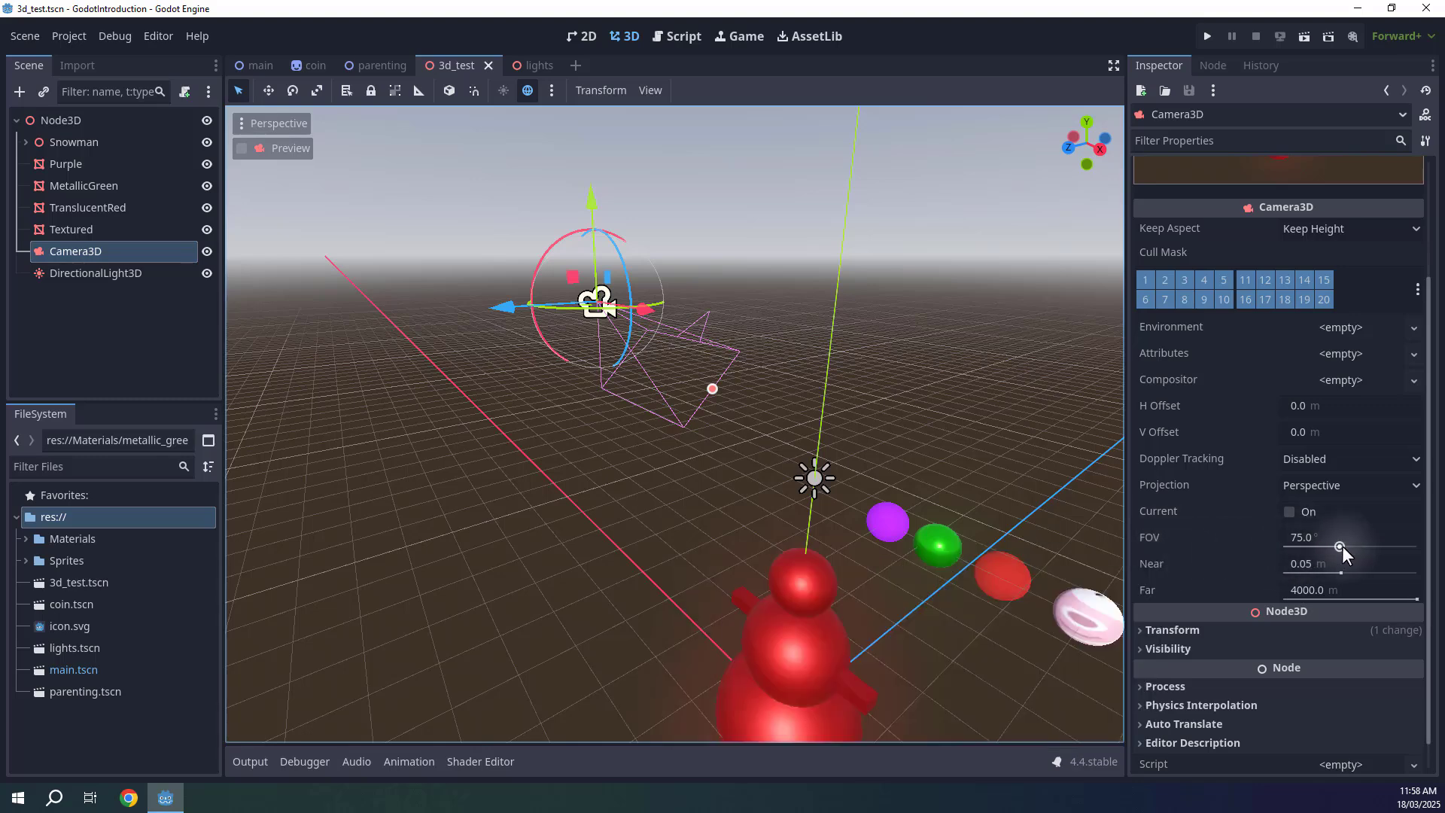
pyautogui.moveTo(1337, 622); pyautogui.dragTo(1353, 623)
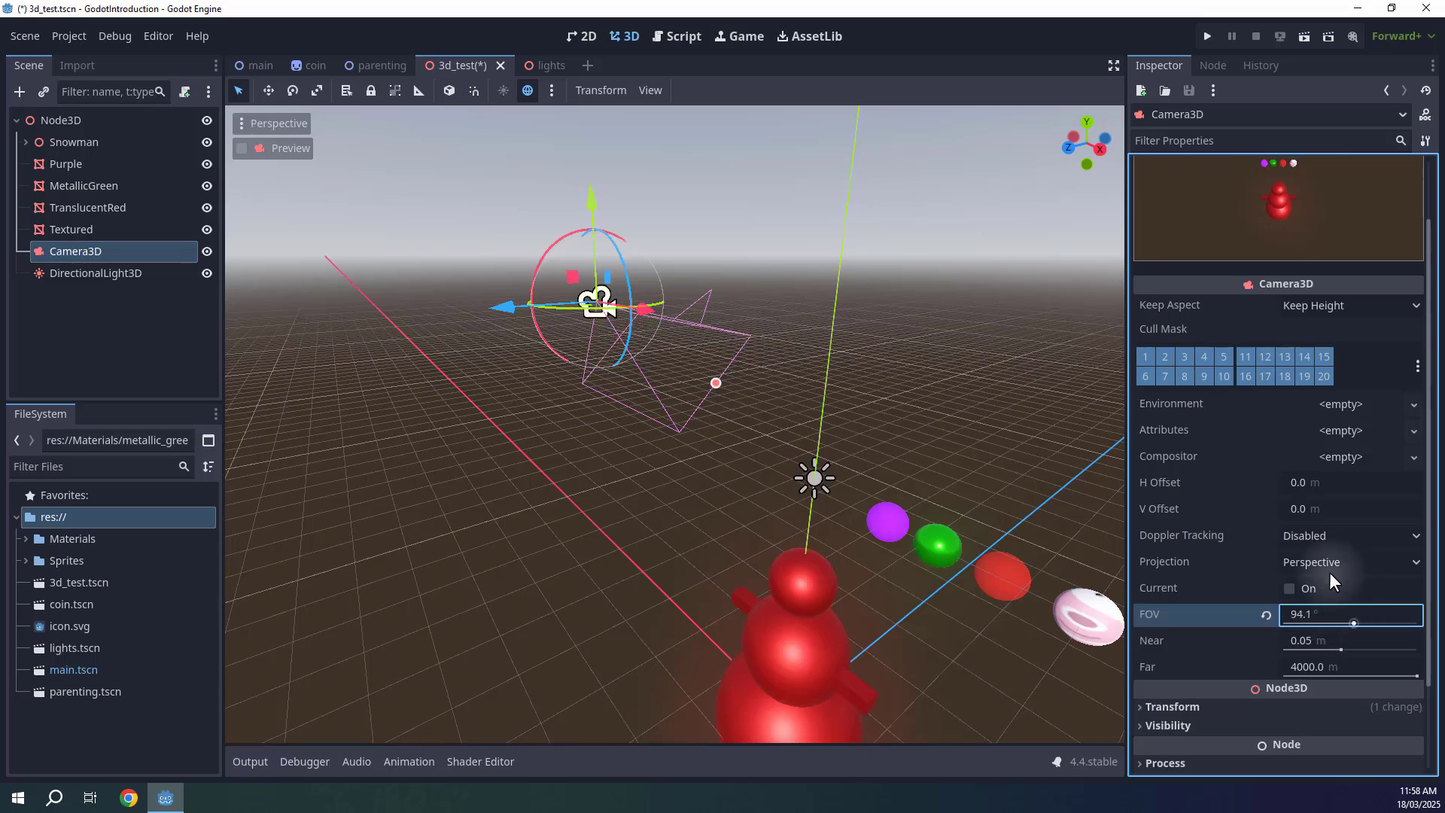
pyautogui.scroll(2, 1329, 520)
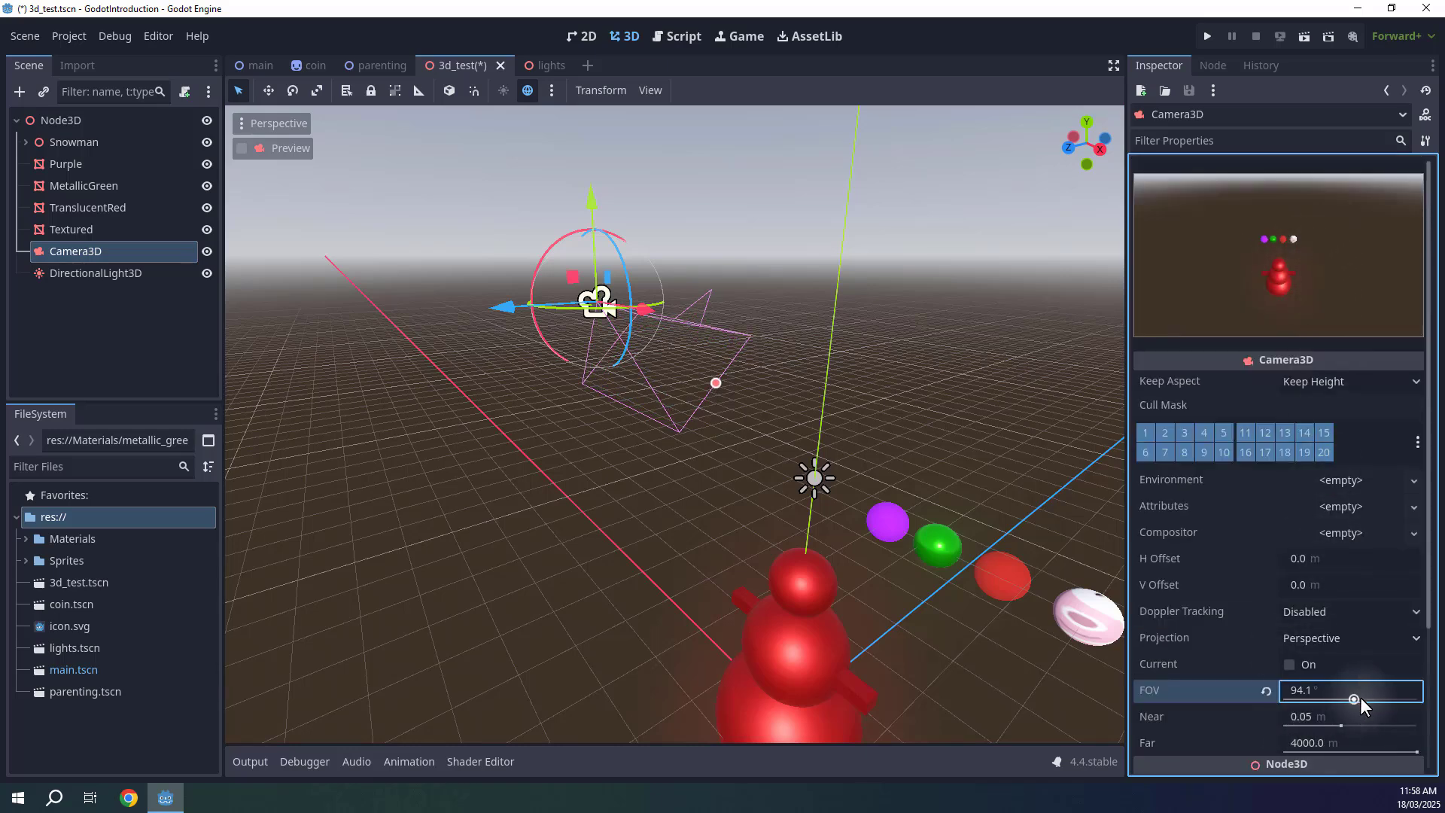
pyautogui.moveTo(1360, 697); pyautogui.dragTo(1325, 697)
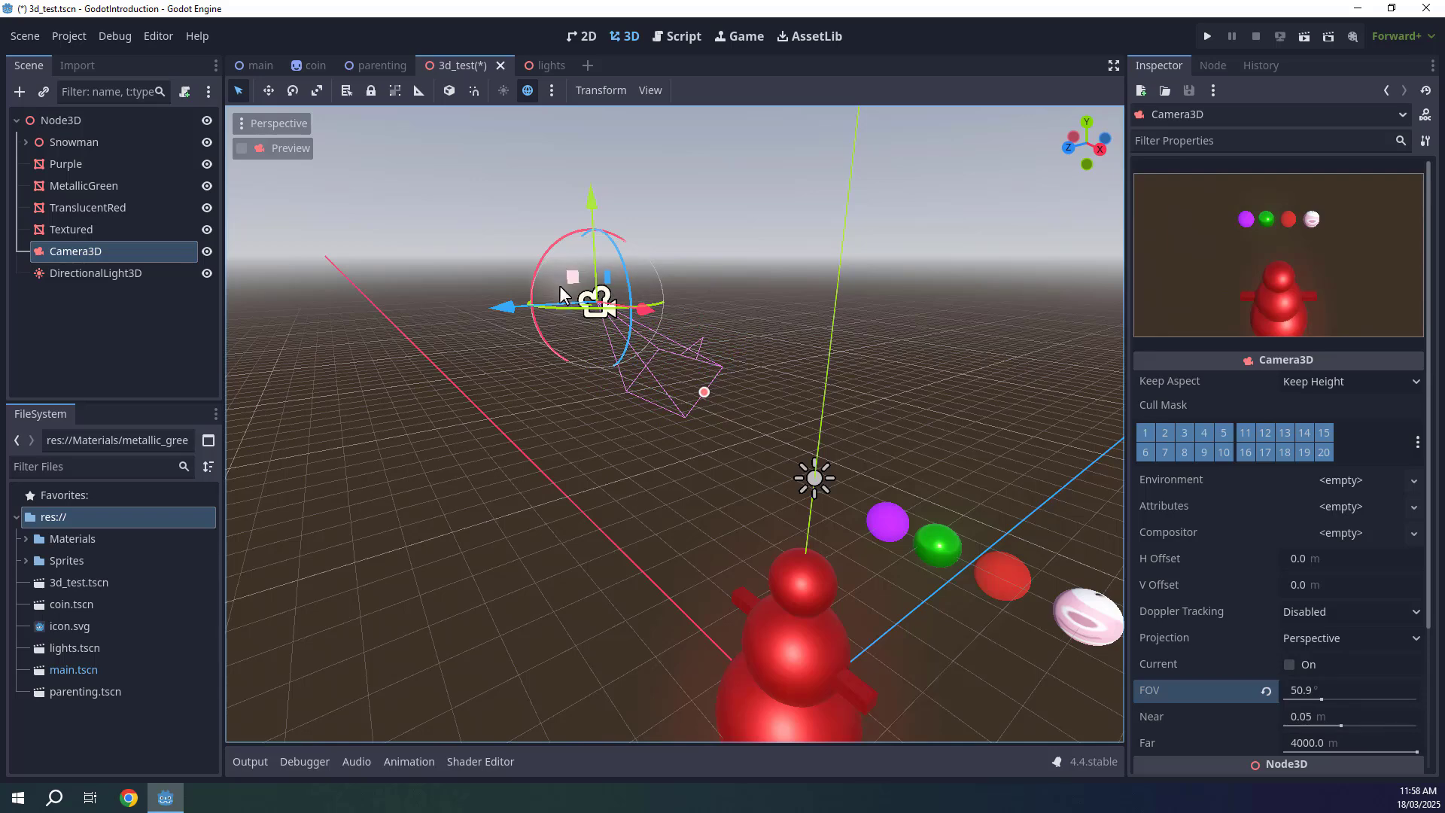
pyautogui.moveTo(561, 288); pyautogui.dragTo(511, 356)
# Run the scene to preview the narrower field of view, then stop it.
pyautogui.click(1306, 34)
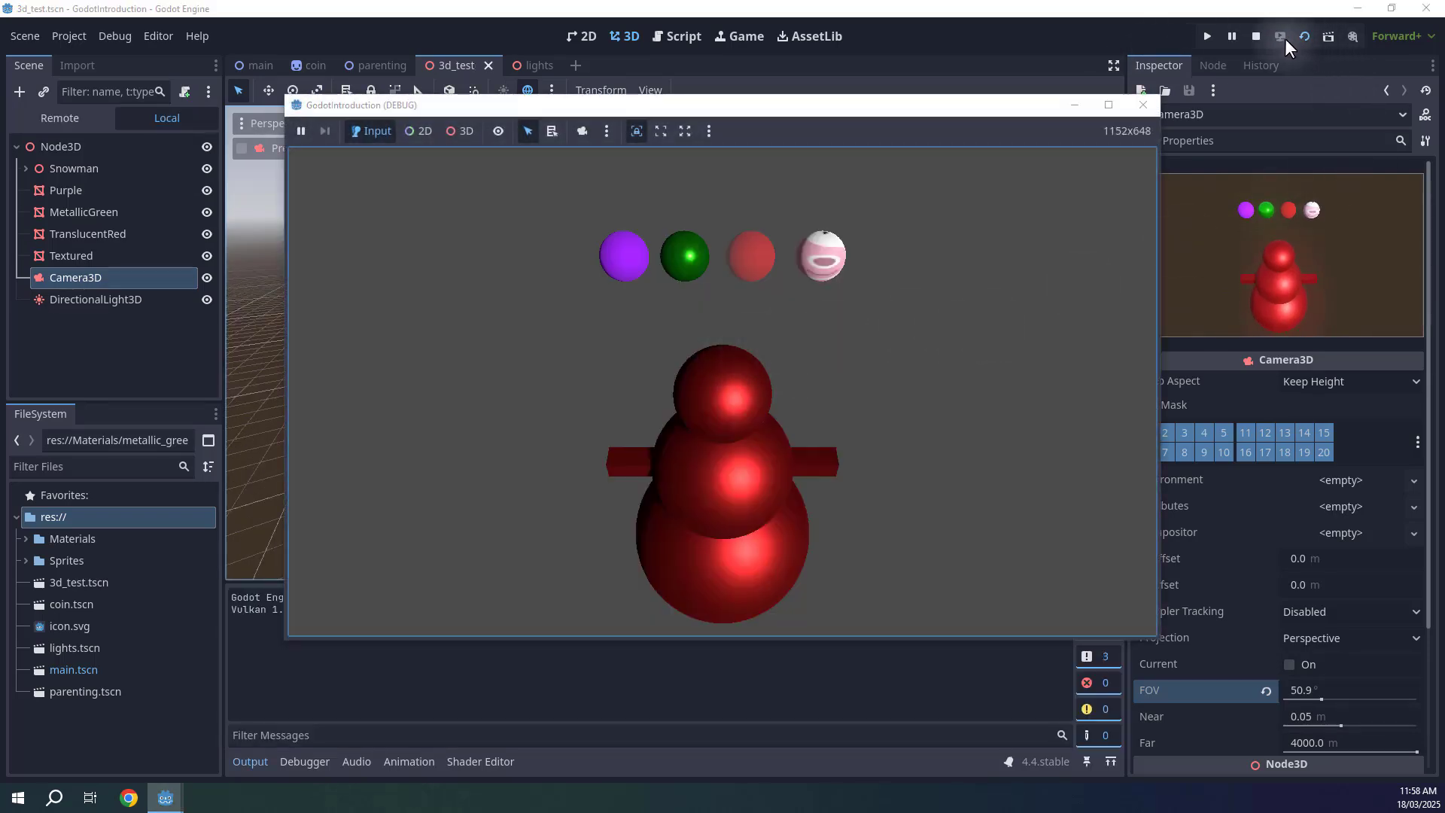
pyautogui.click(1257, 35)
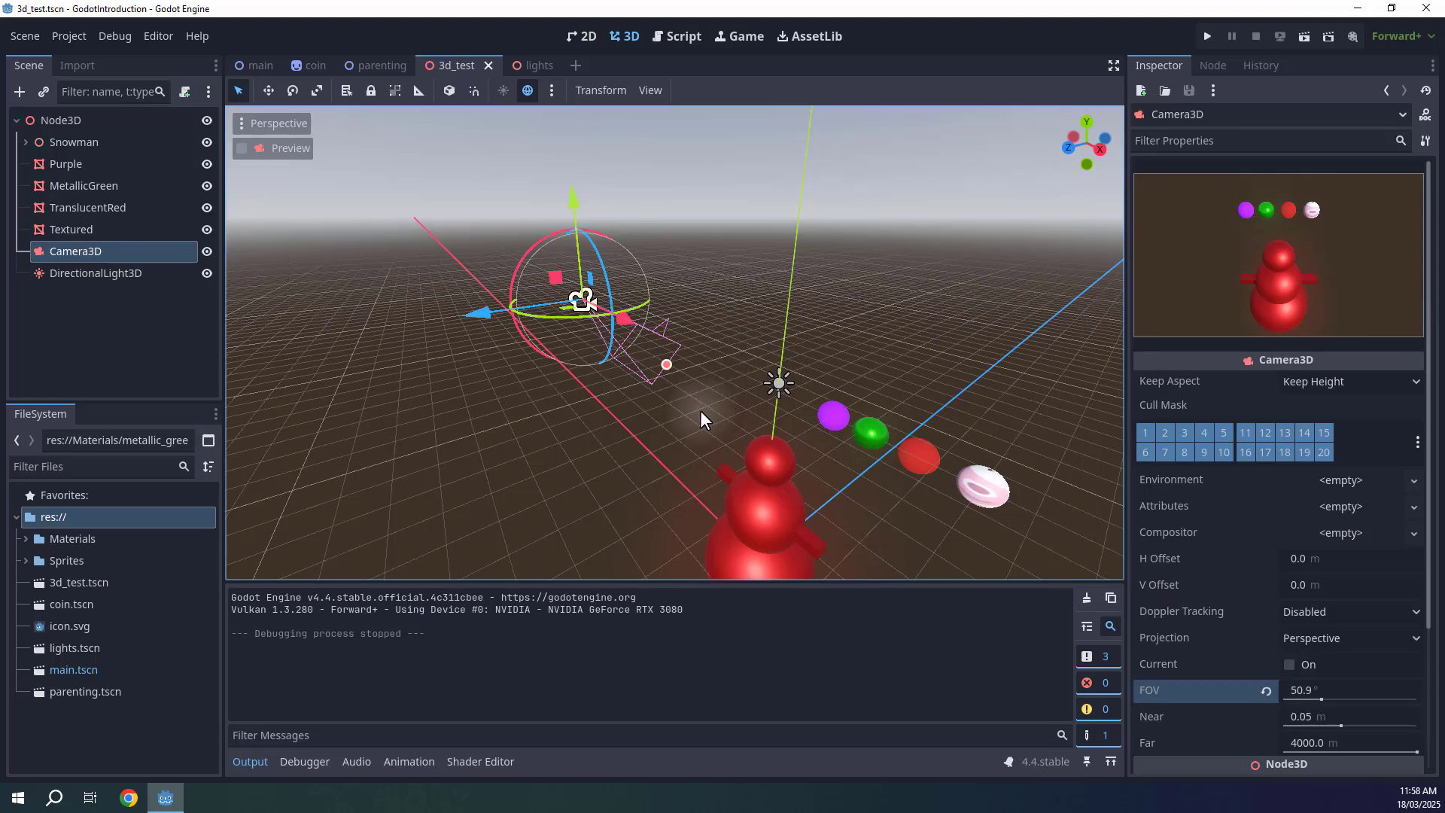
pyautogui.click(237, 760)
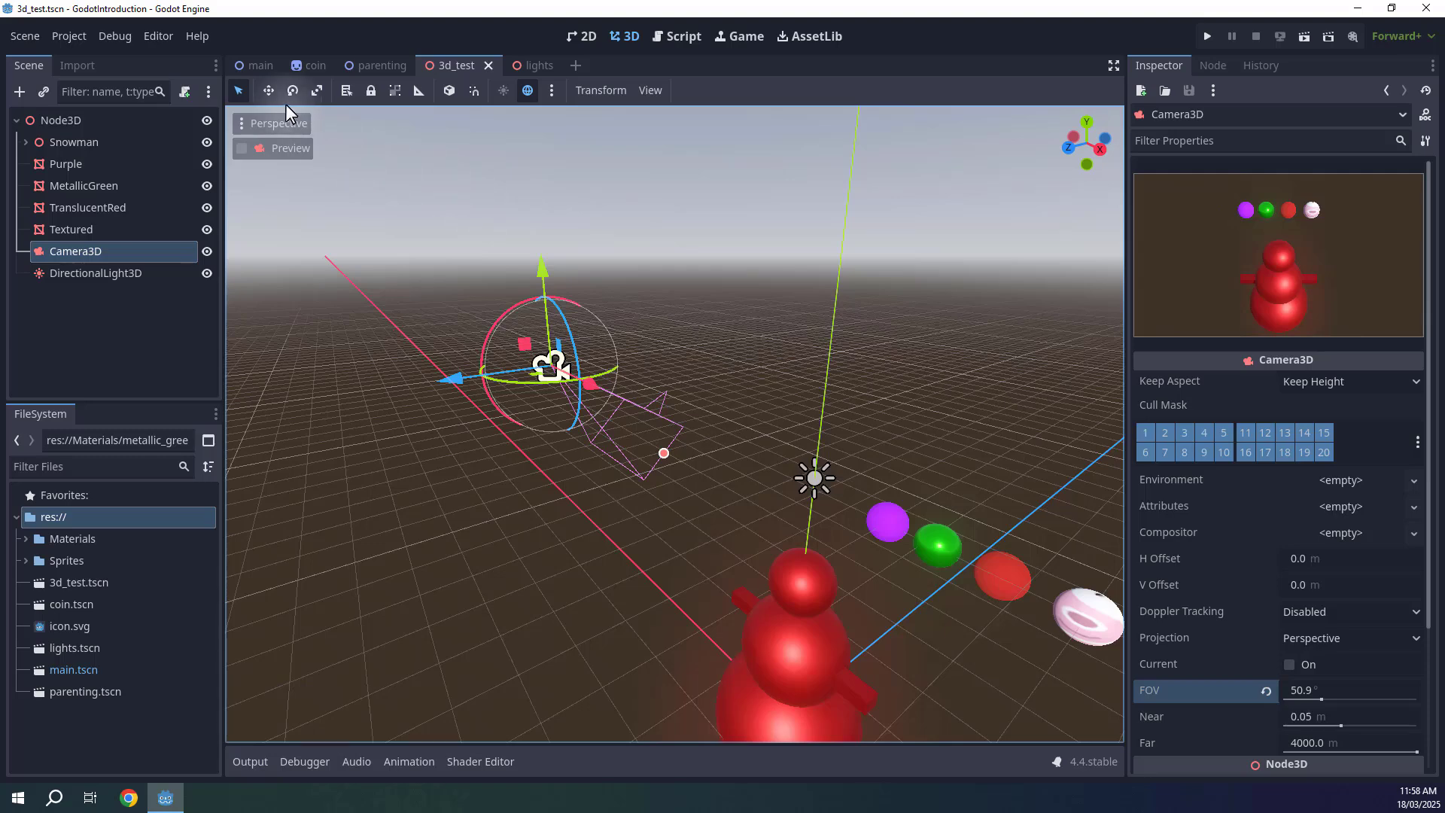
# Open the main scene and add a Camera2D node to it.
pyautogui.click(253, 67)
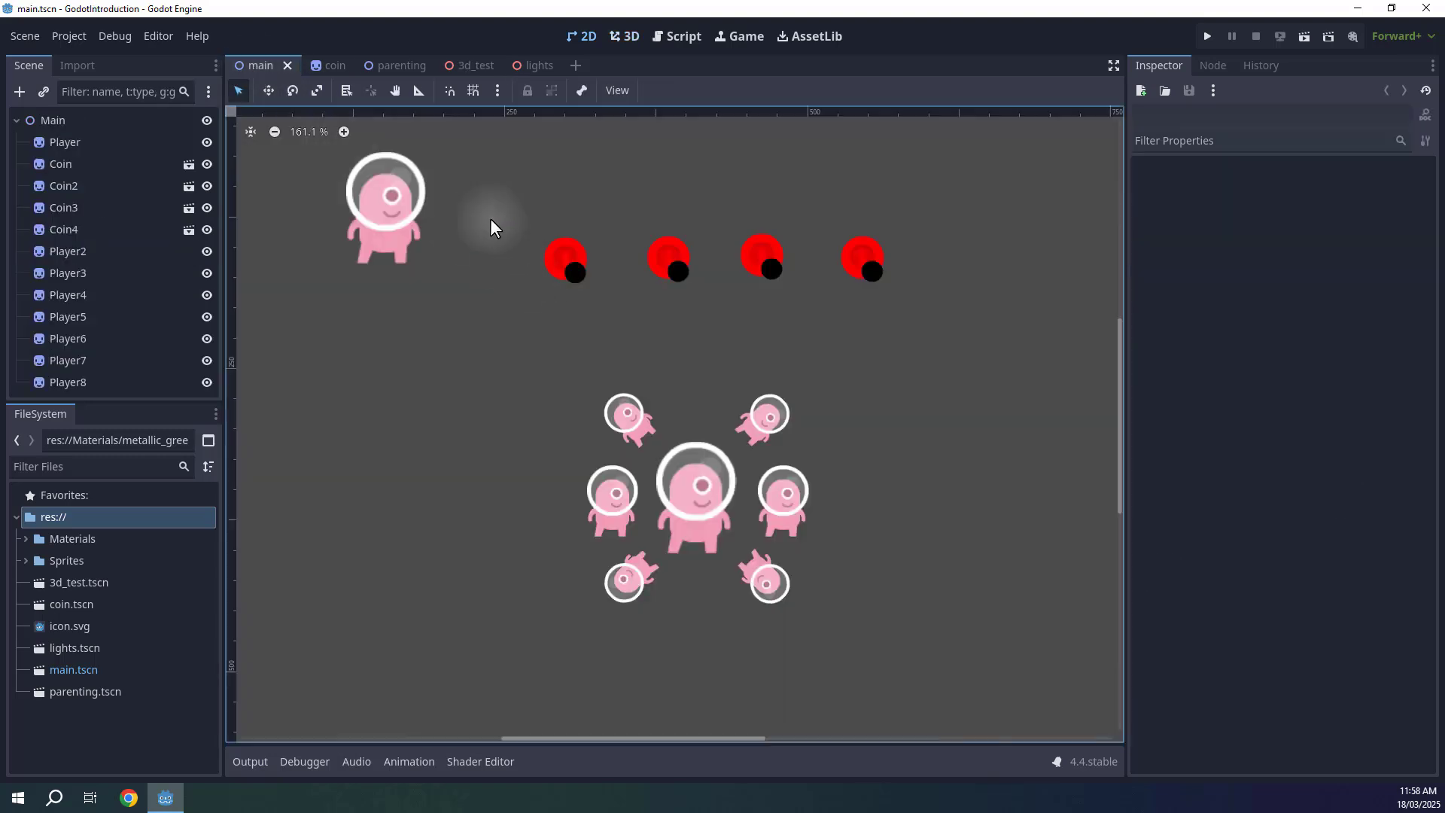
pyautogui.moveTo(490, 218); pyautogui.dragTo(563, 290, button='middle')
pyautogui.scroll(1, 564, 291)
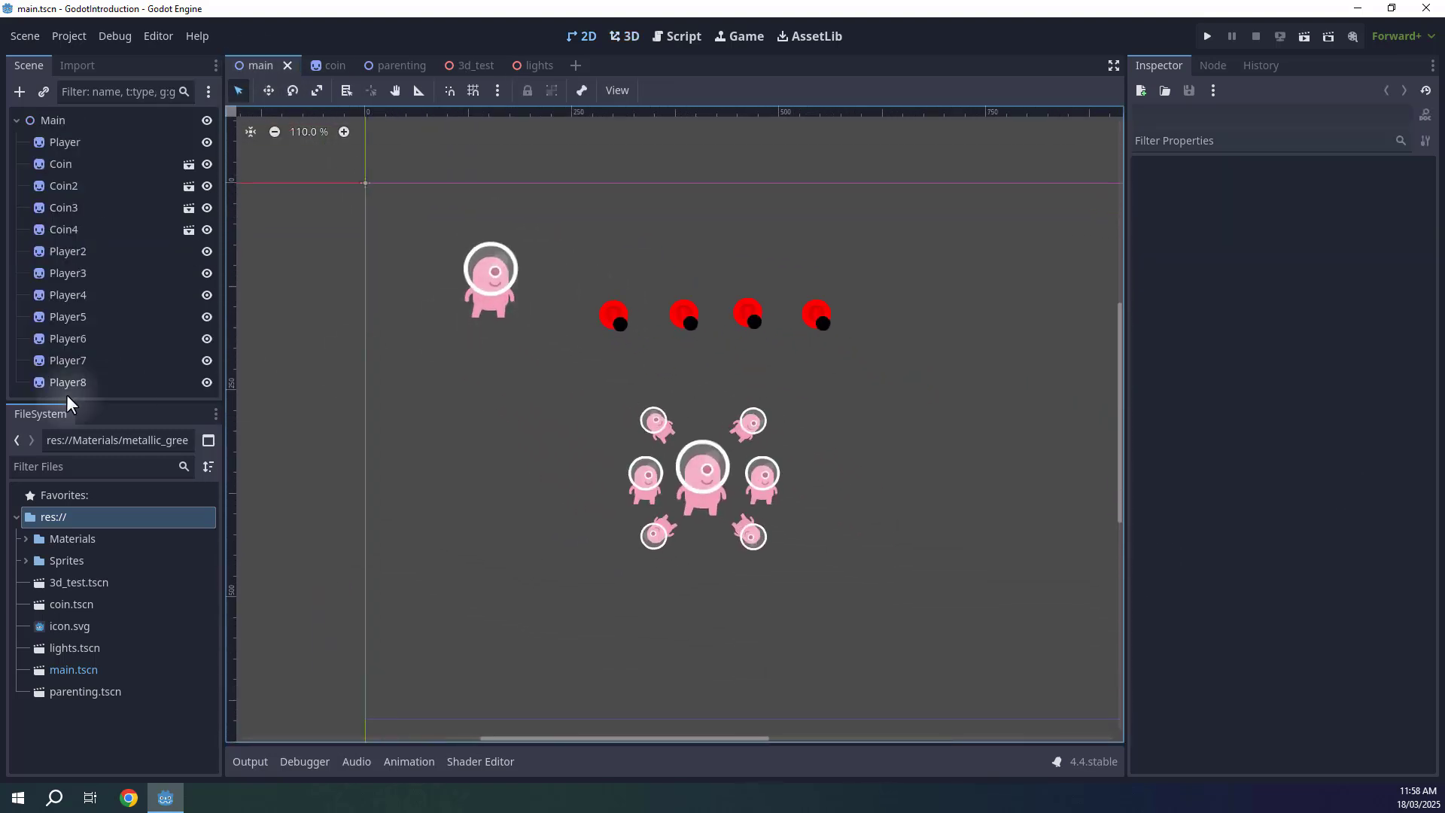
pyautogui.moveTo(93, 400); pyautogui.dragTo(93, 446)
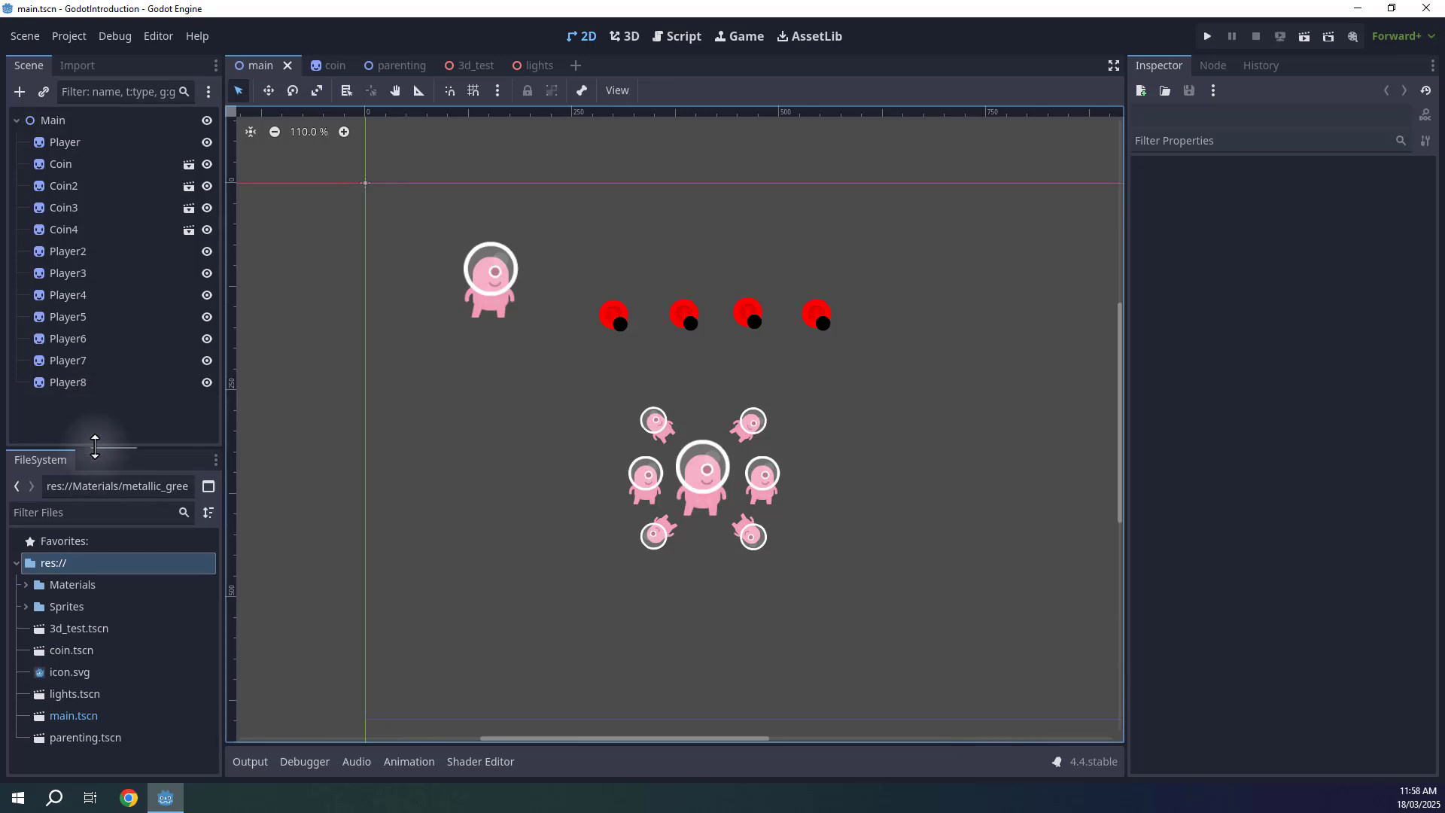
pyautogui.click(19, 91)
pyautogui.write('camear')
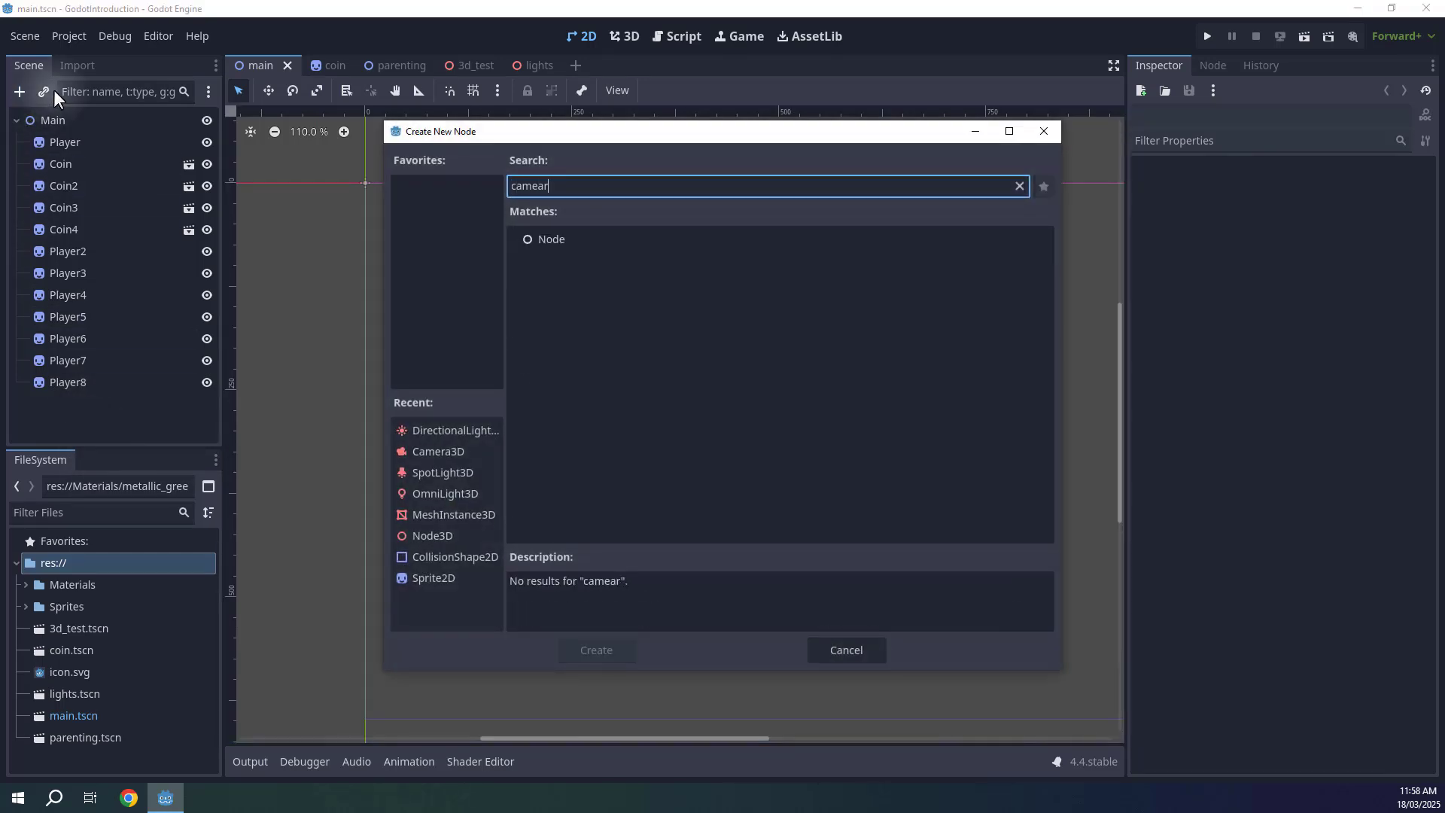
pyautogui.press('BackSpace')
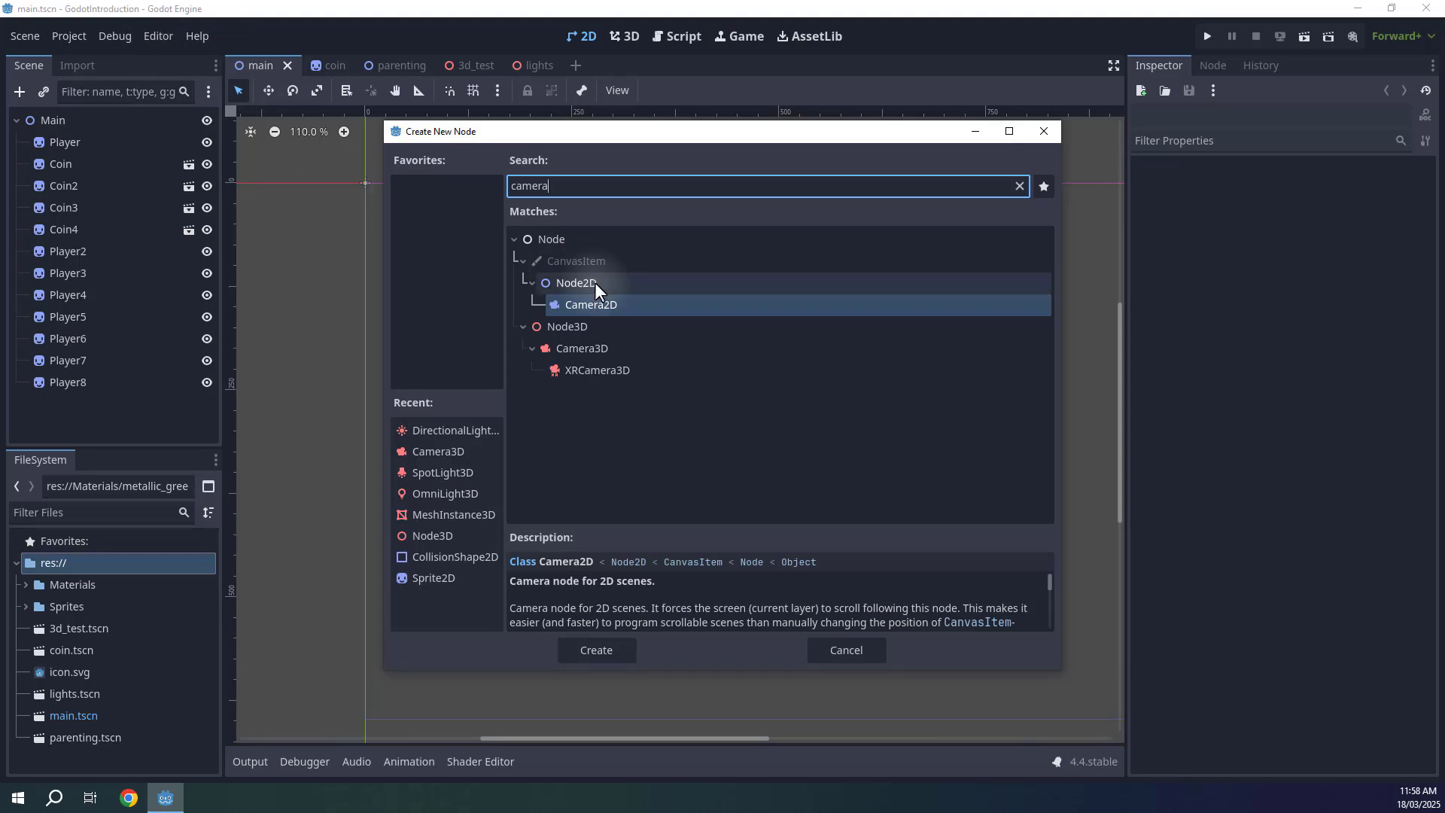
pyautogui.click(603, 304)
pyautogui.click(589, 657)
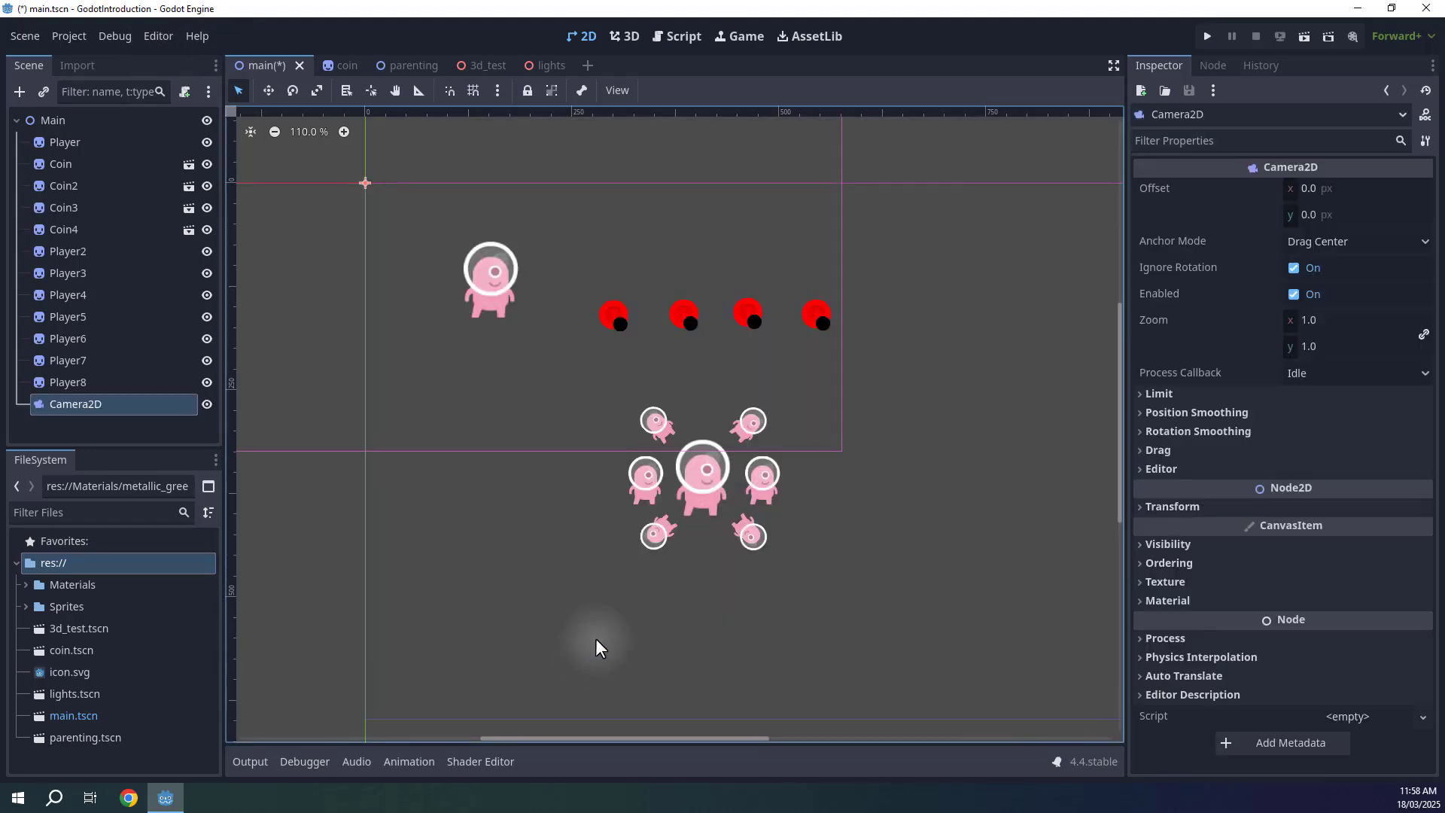
# Move the Camera2D so its frame covers the characters and coins, then save the scene.
pyautogui.moveTo(757, 334); pyautogui.dragTo(1051, 476, button='middle')
pyautogui.scroll(-4, 757, 365)
pyautogui.press('w')
pyautogui.moveTo(691, 354); pyautogui.dragTo(547, 243, button='middle')
pyautogui.scroll(3, 743, 369)
pyautogui.press('q')
pyautogui.scroll(-3, 744, 370)
pyautogui.press('w')
pyautogui.scroll(-2, 548, 243)
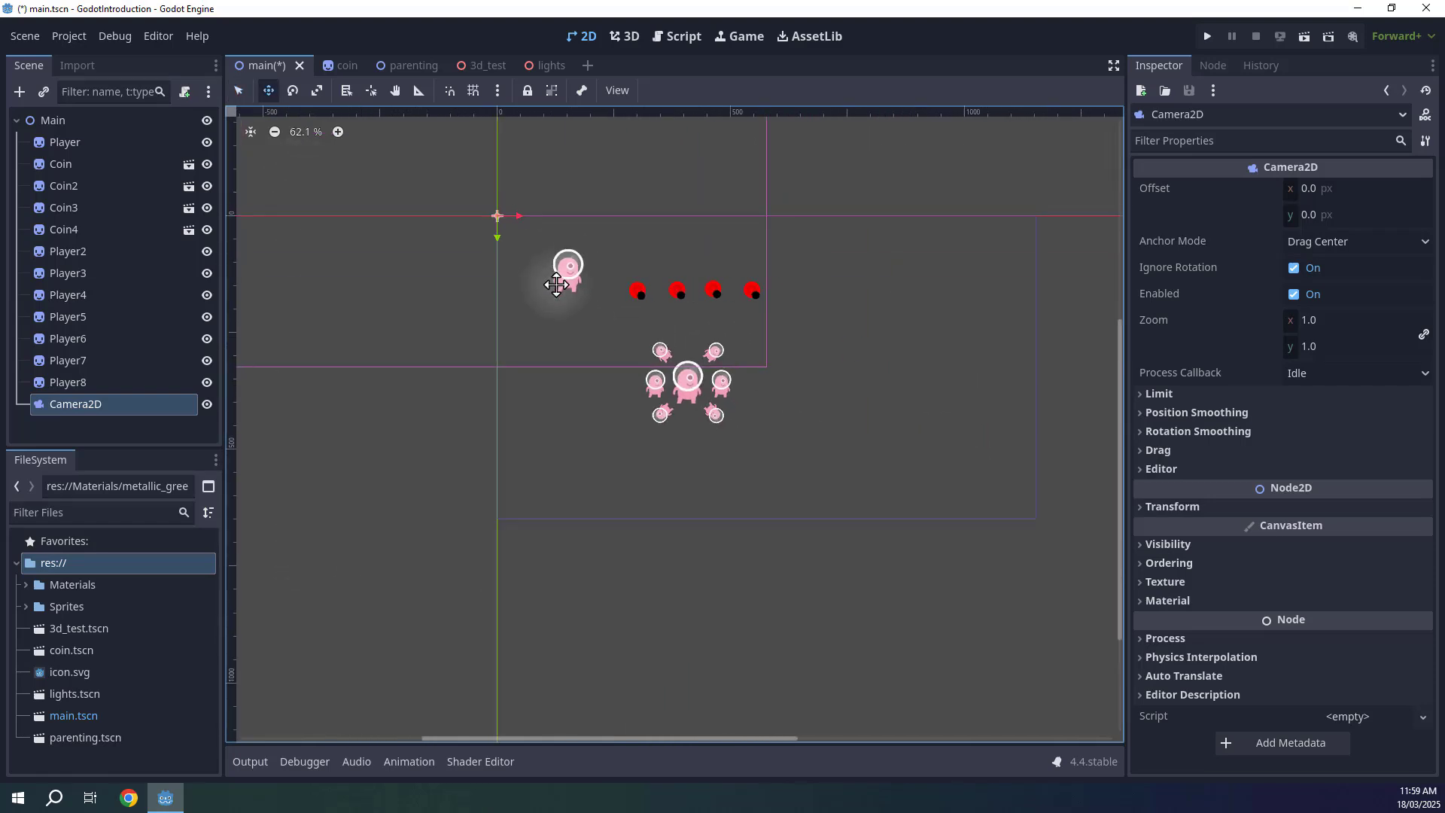
pyautogui.moveTo(504, 216); pyautogui.dragTo(689, 336)
pyautogui.hotkey('ctrl', 's')
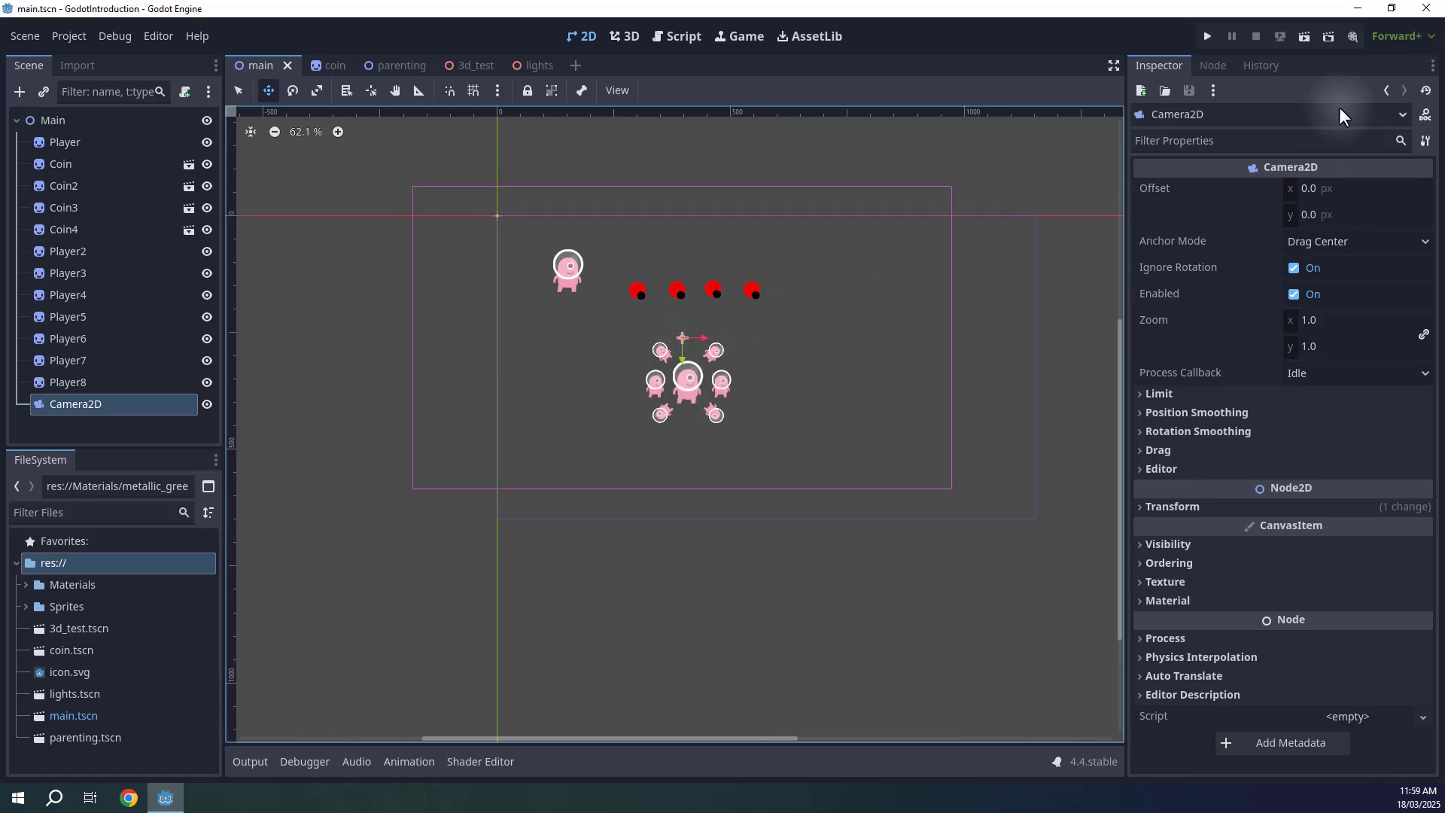
# Run the main scene to see it through the new 2D camera, then stop it.
pyautogui.click(1306, 41)
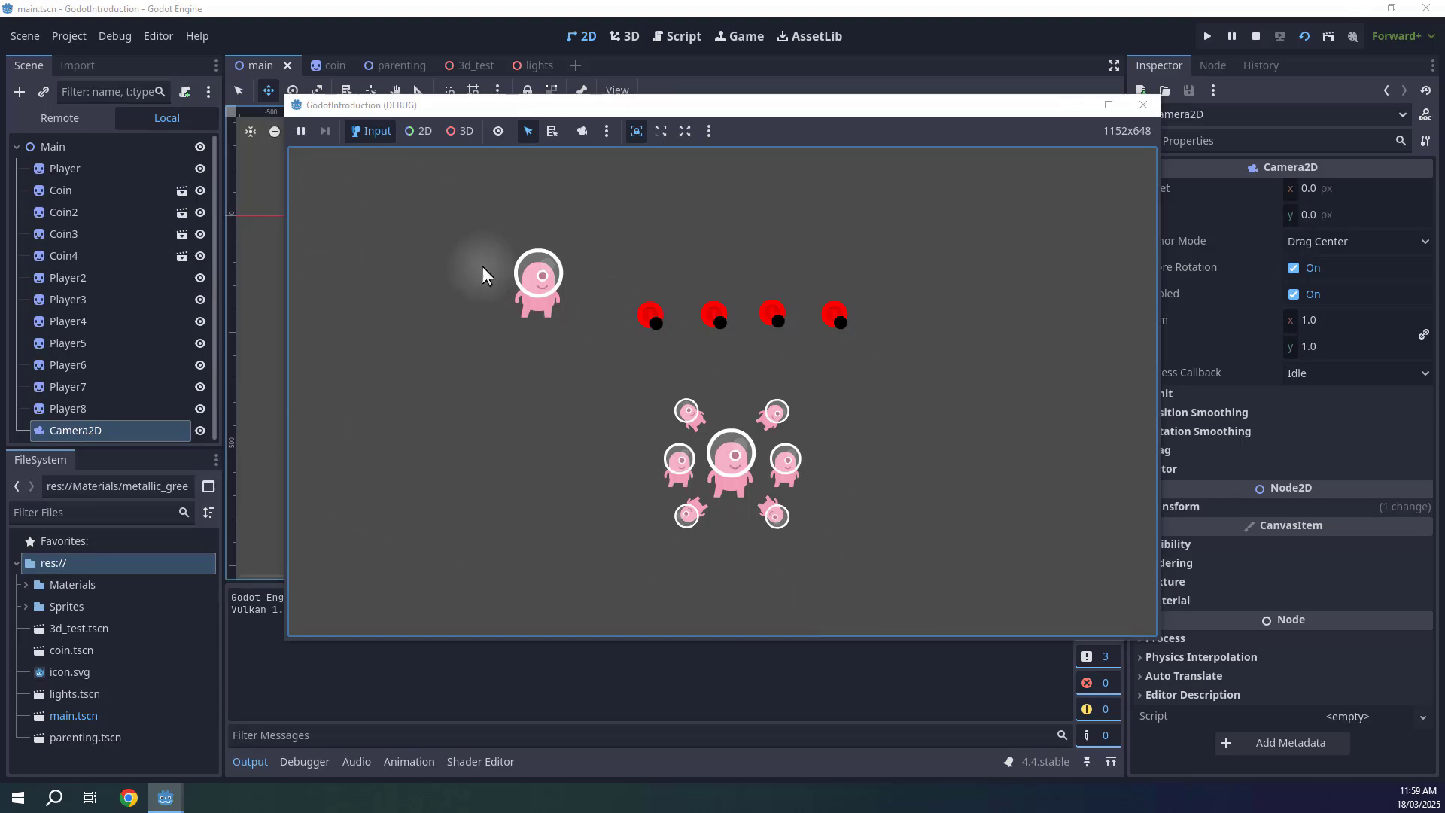
pyautogui.click(1255, 36)
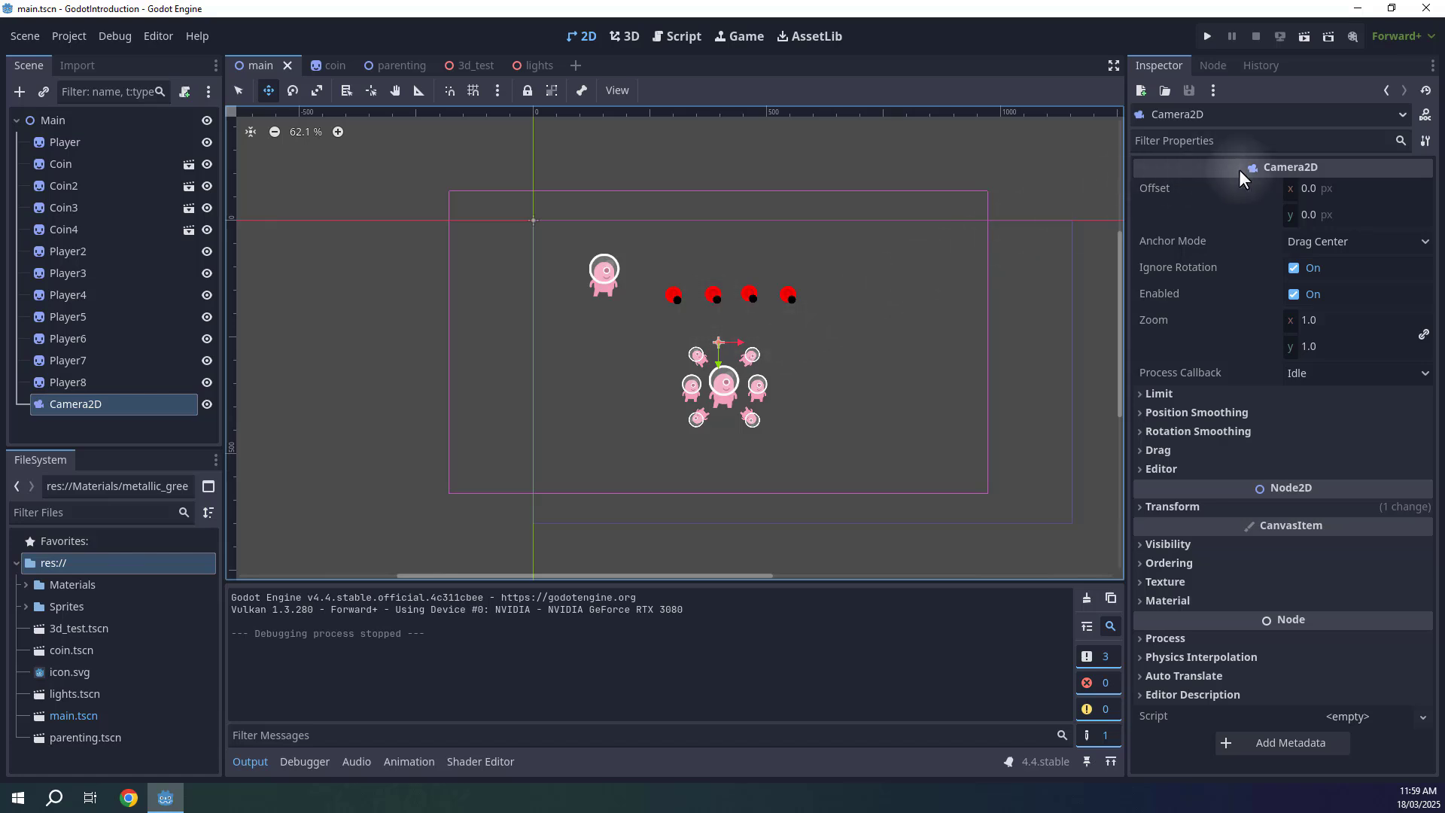
# Set the Camera2D zoom to 2, move the camera to about (287, 193), and save the scene.
pyautogui.click(1303, 320)
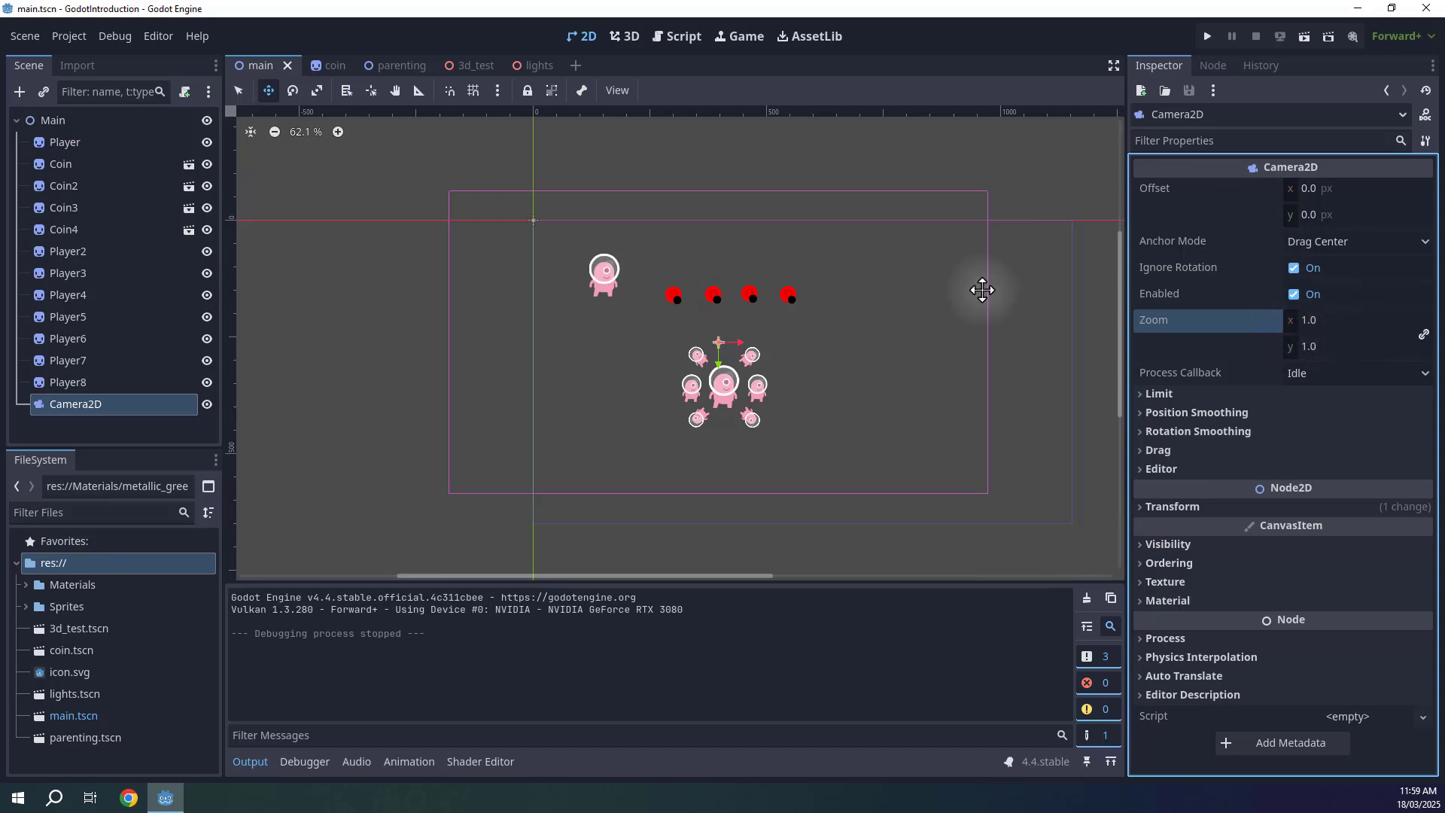
pyautogui.scroll(6, 614, 311)
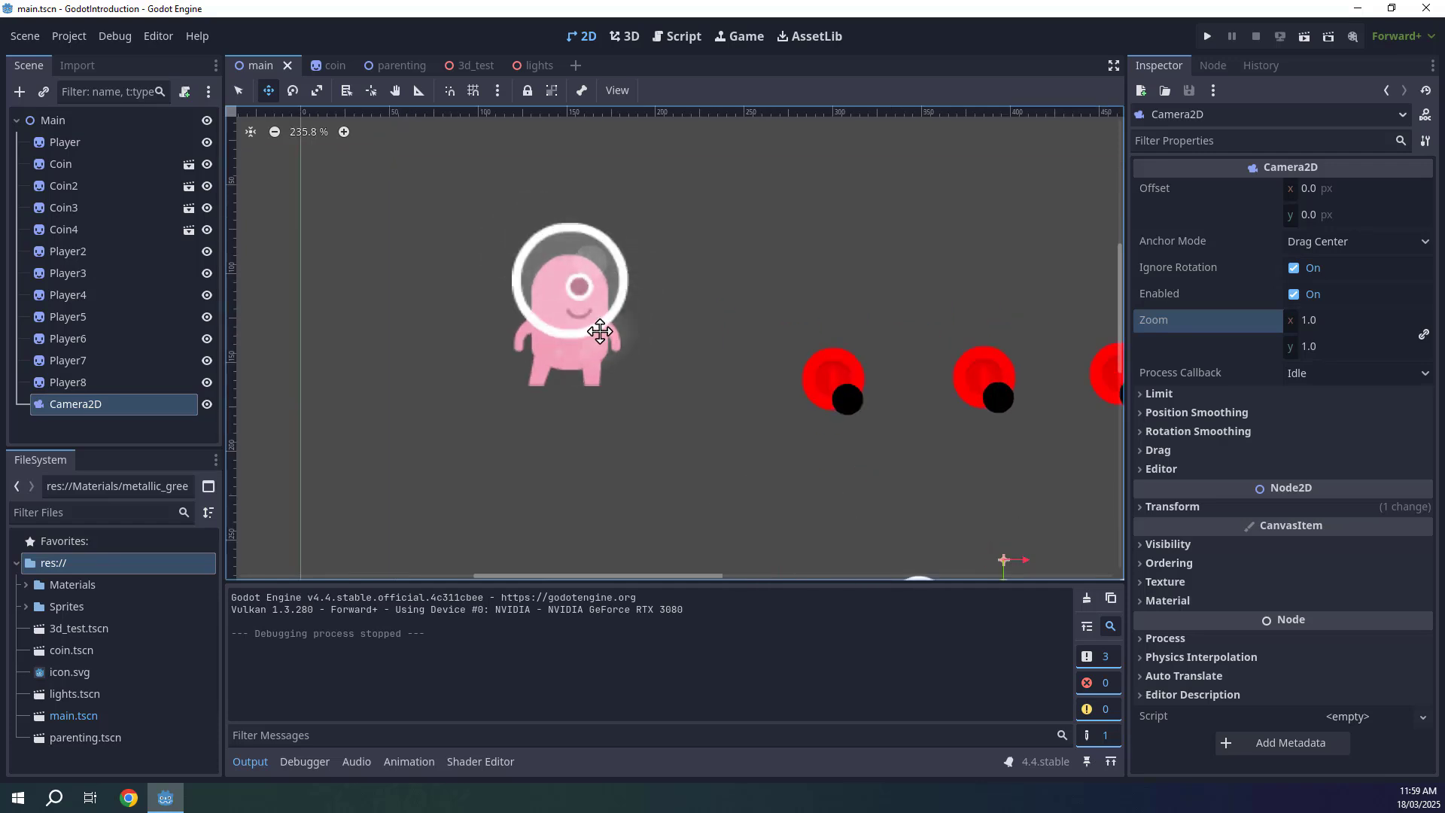
pyautogui.scroll(-4, 647, 332)
pyautogui.moveTo(658, 324); pyautogui.dragTo(588, 287, button='middle')
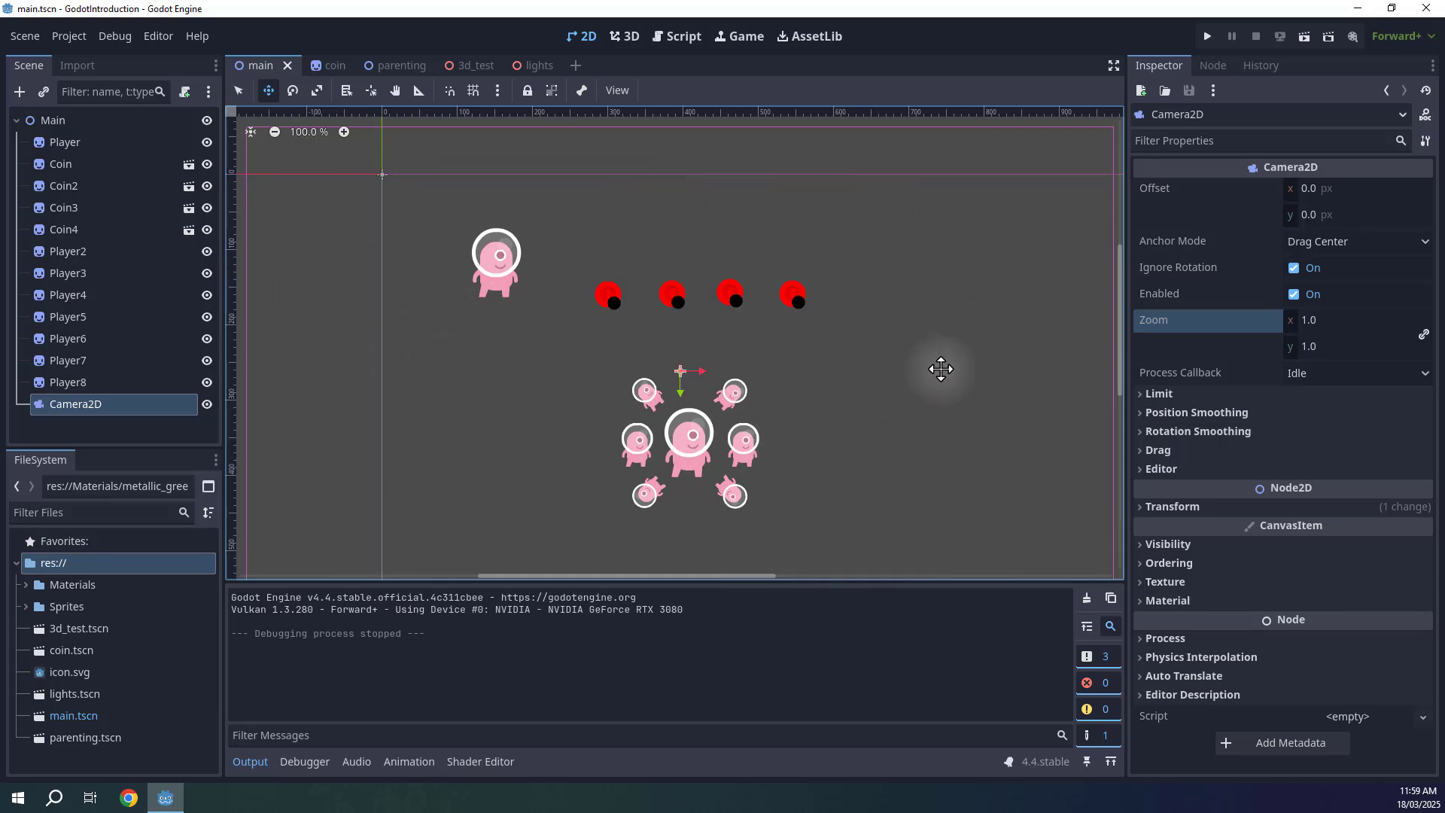
pyautogui.click(1327, 325)
pyautogui.write('2')
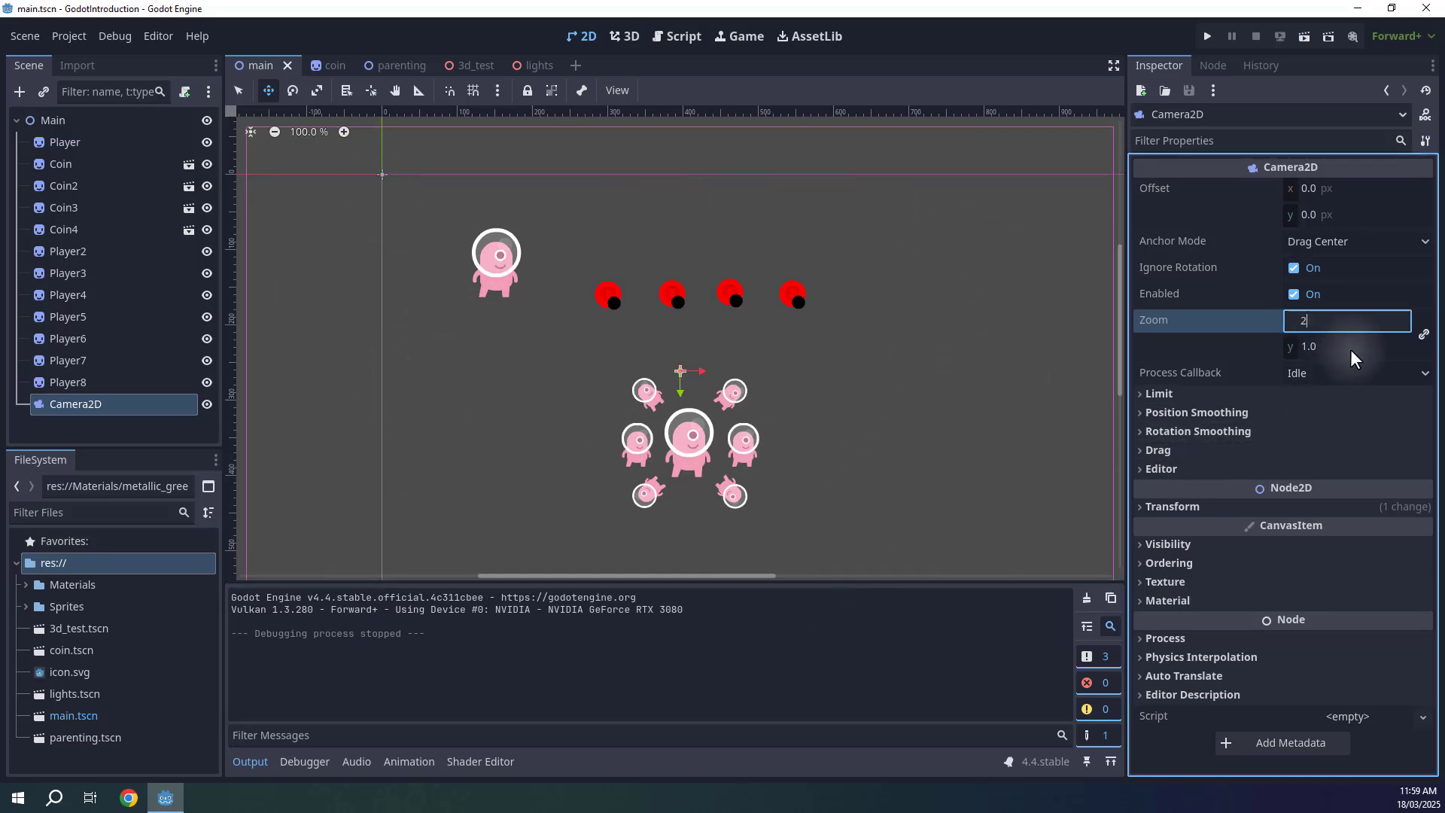
pyautogui.press('Return')
pyautogui.moveTo(679, 380); pyautogui.dragTo(600, 328)
pyautogui.hotkey('ctrl', 's')
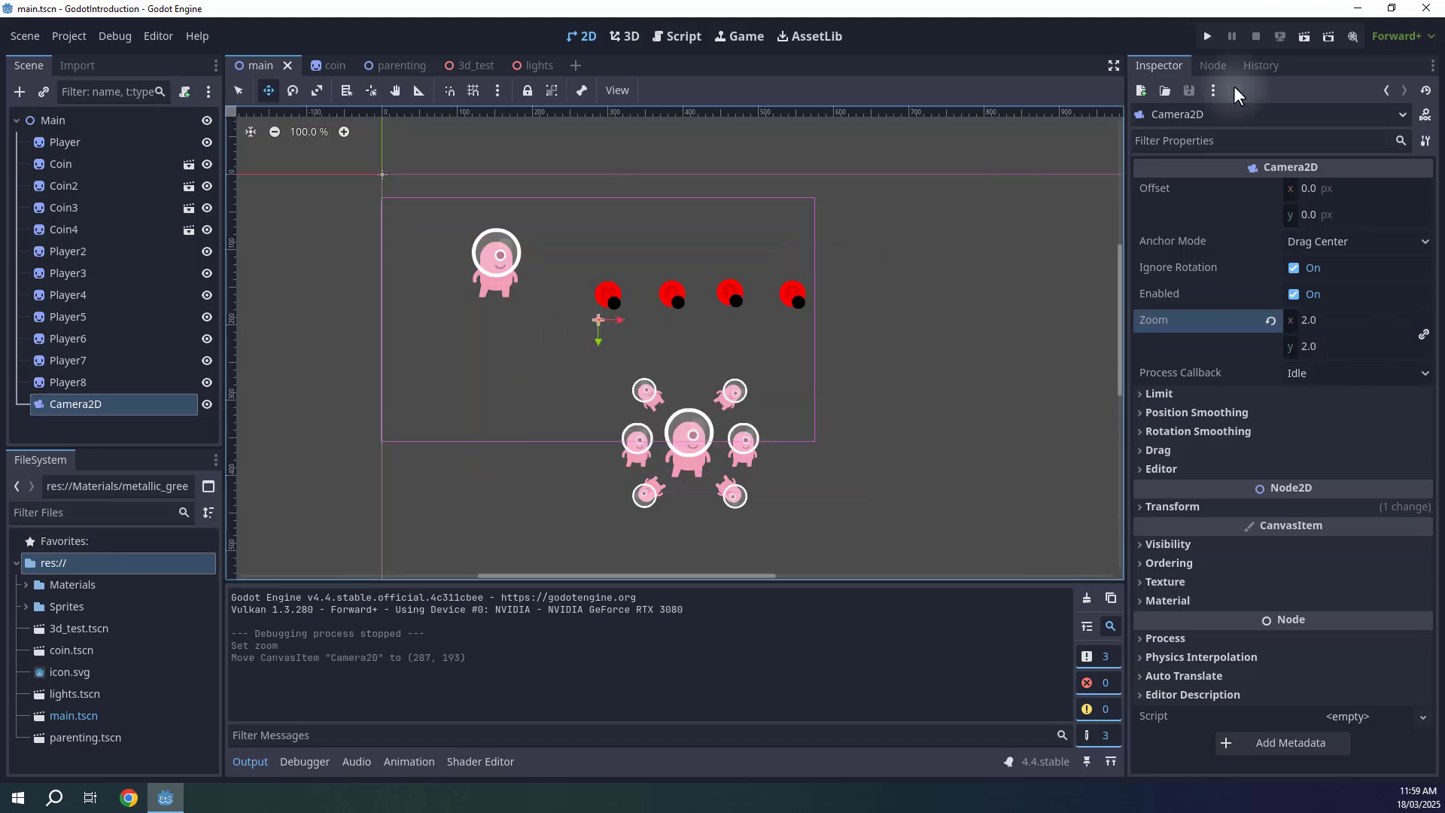
# Run the scene to check the 2x zoomed view, then stop it.
pyautogui.click(1304, 36)
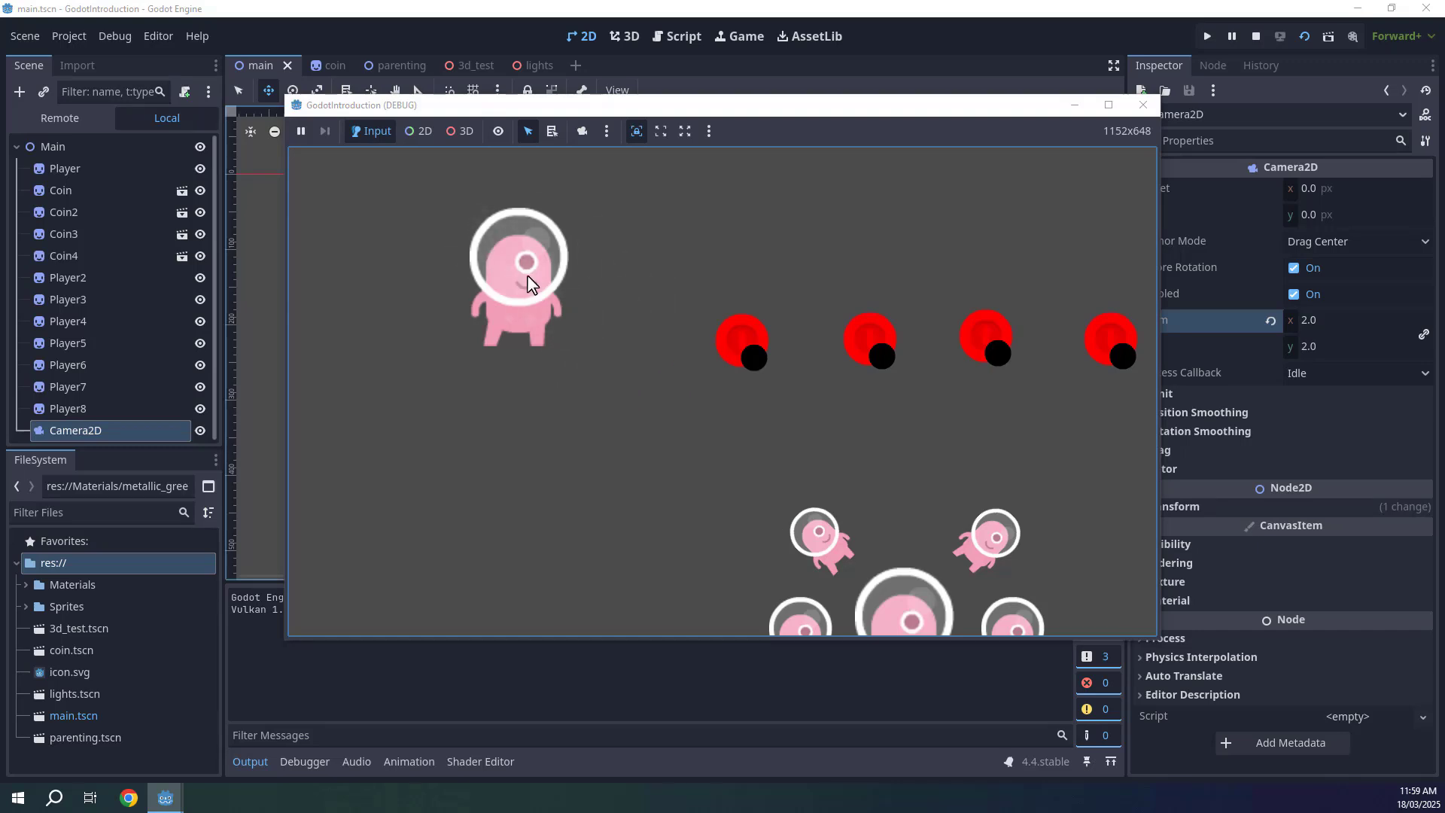
pyautogui.click(1256, 36)
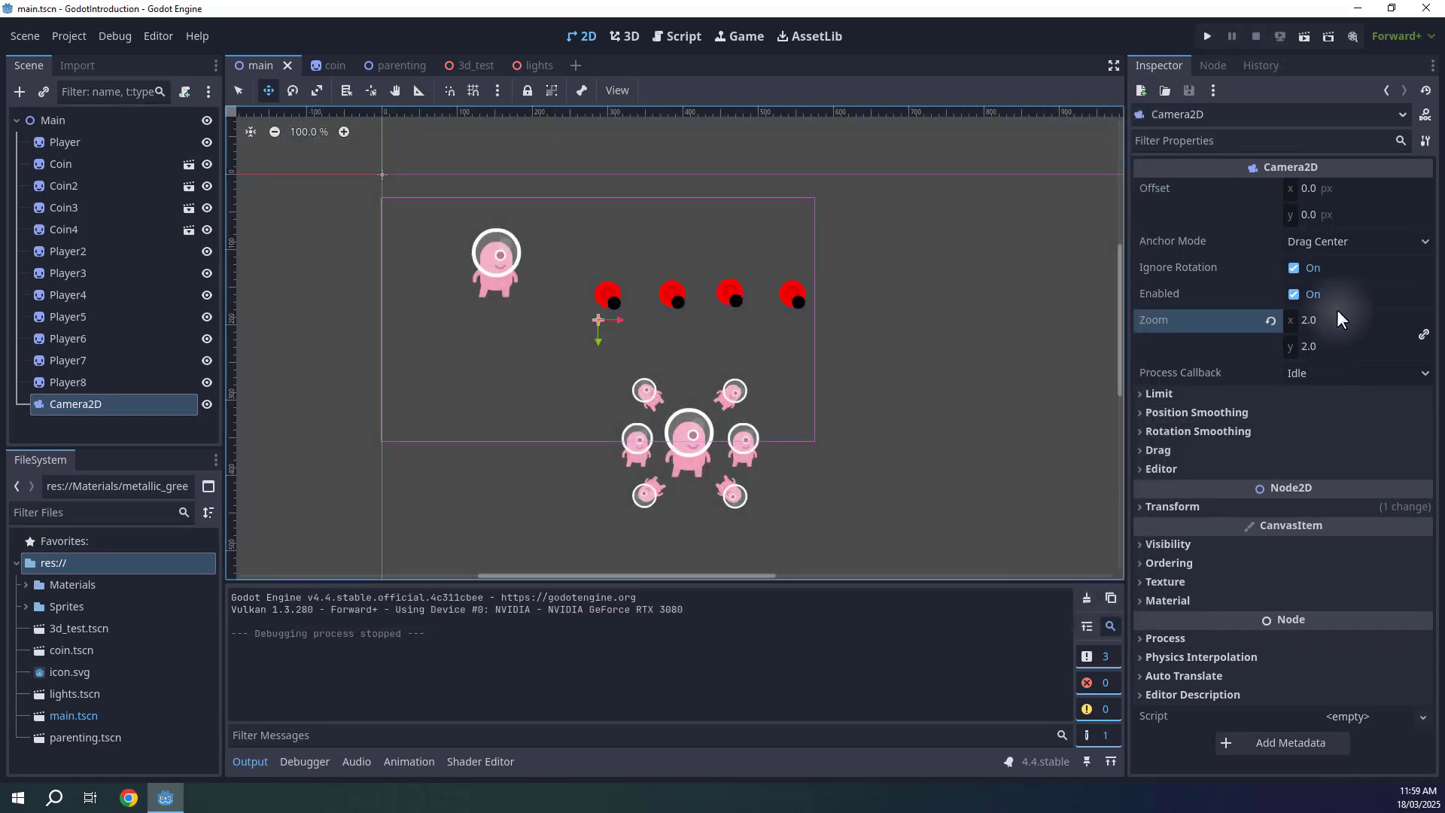
# Set the Camera2D zoom to 4, move it onto the group of players at about (414, 354), and save.
pyautogui.click(1337, 315)
pyautogui.write('4')
pyautogui.press('Return')
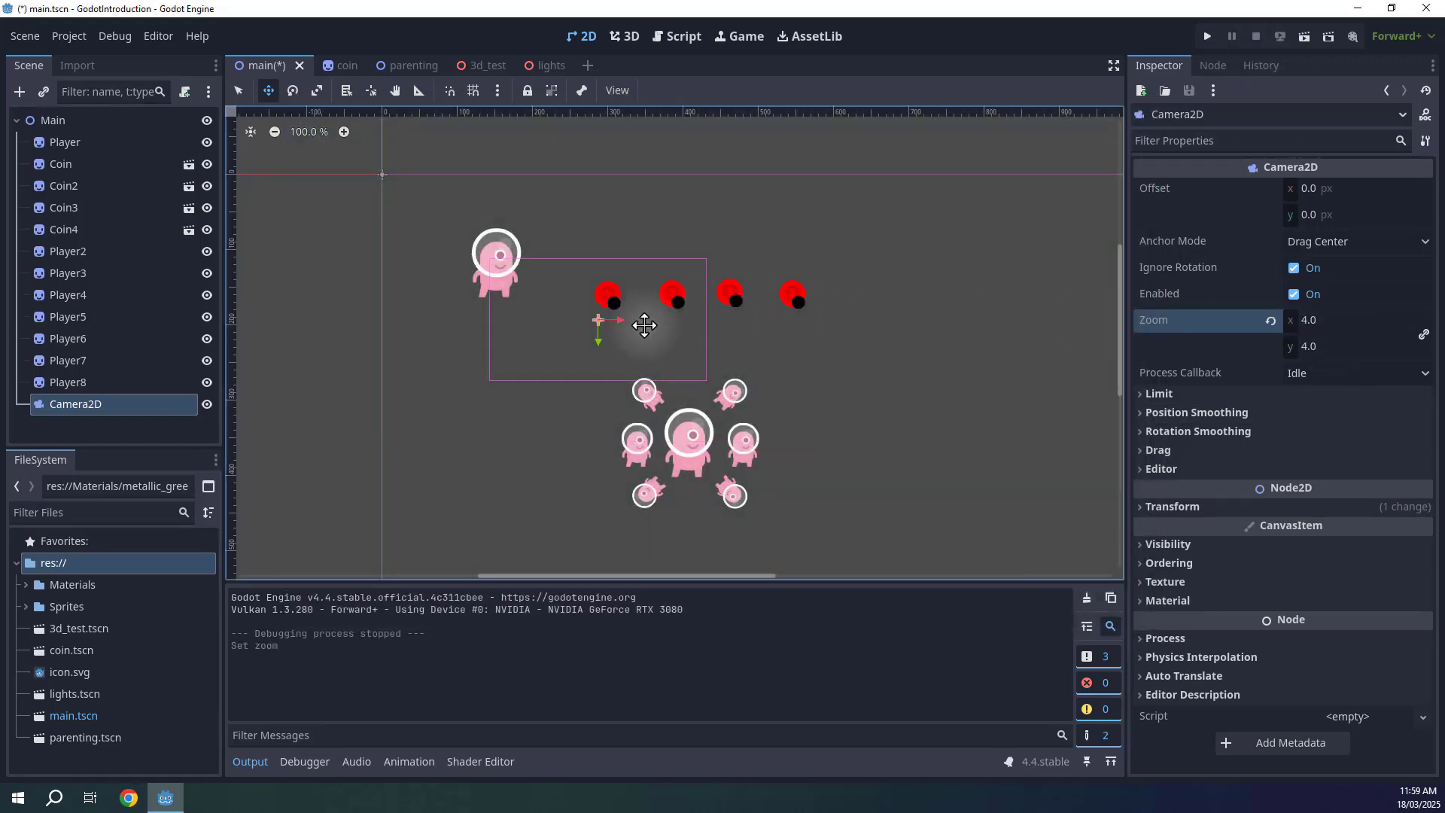
pyautogui.moveTo(645, 324); pyautogui.dragTo(734, 454)
pyautogui.hotkey('ctrl', 's')
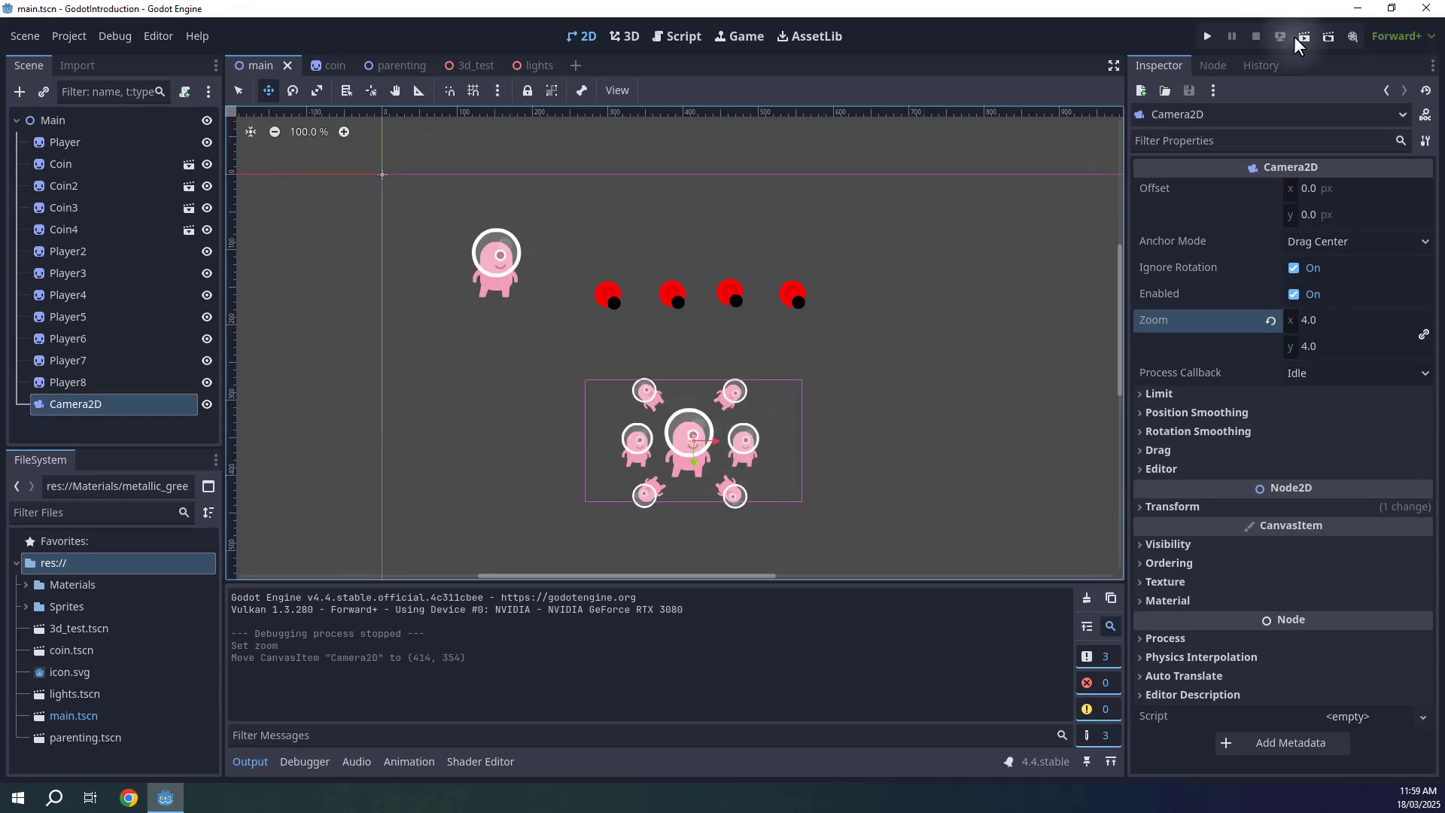
# Run the scene to view the 4x zoomed camera on the players, then stop it.
pyautogui.click(1304, 36)
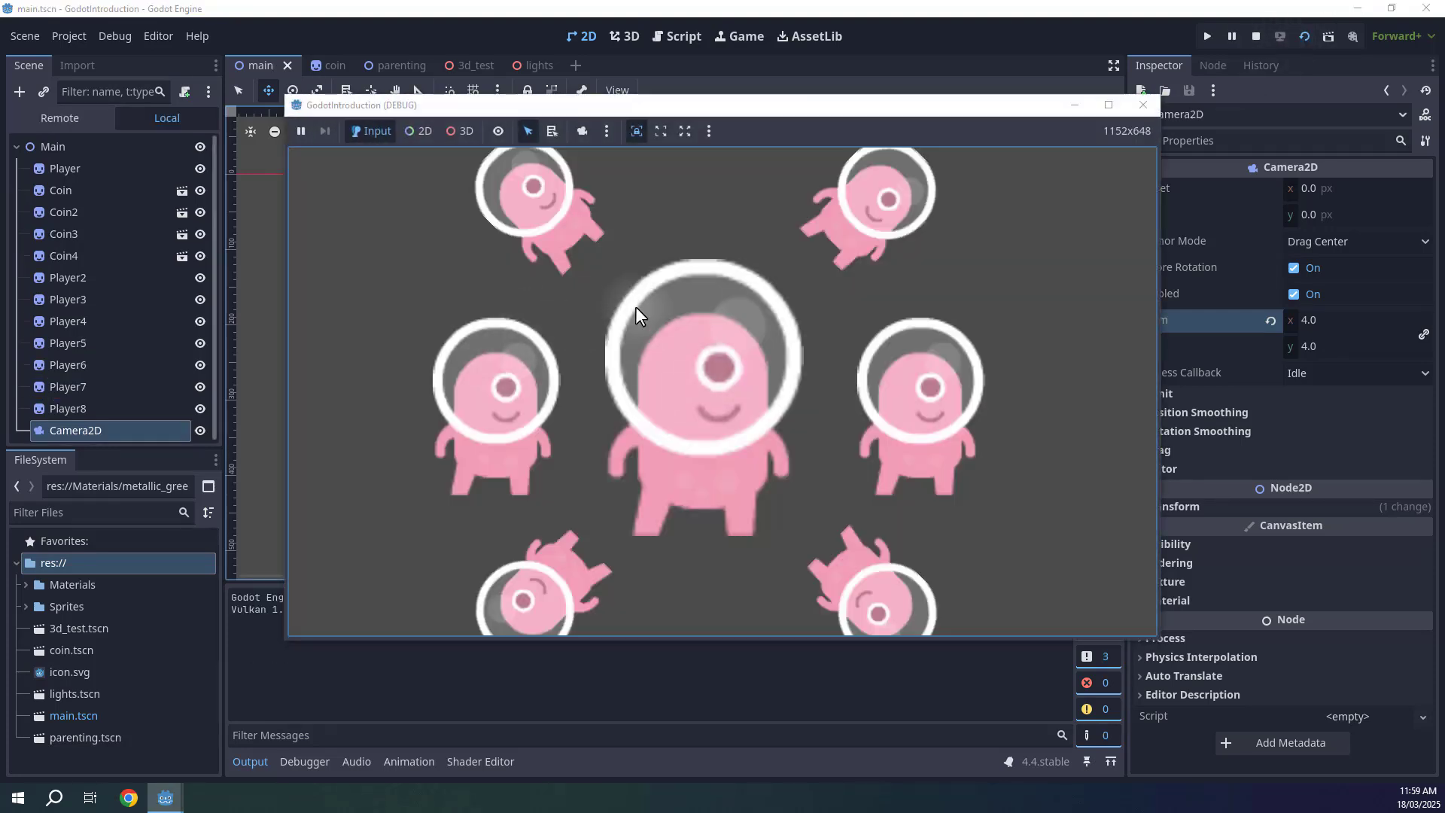
pyautogui.click(1255, 36)
pyautogui.click(1332, 322)
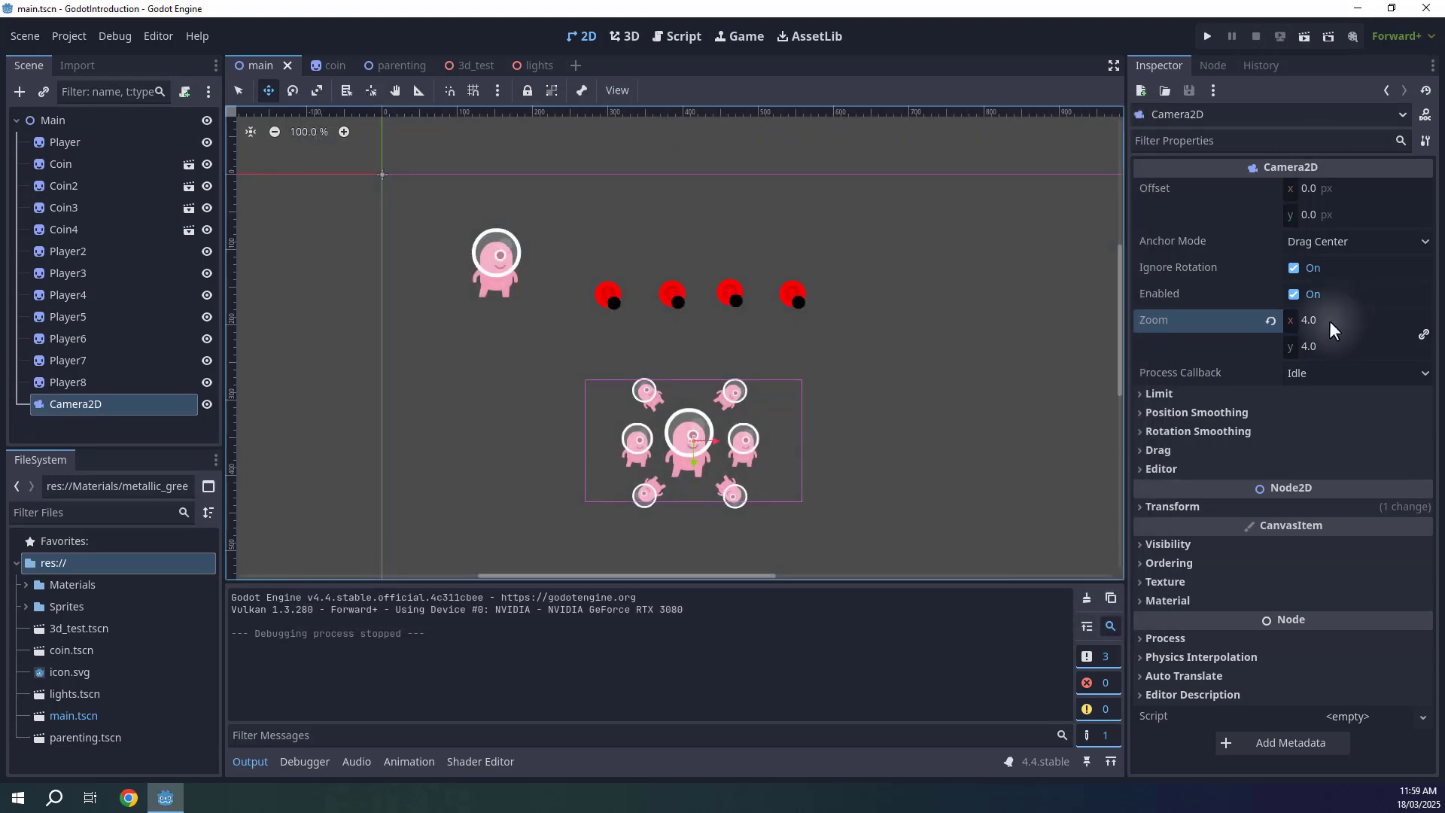
# Set the Camera2D zoom to 0.5, run the scene to preview the zoomed-out view, then stop it.
pyautogui.write('0.5')
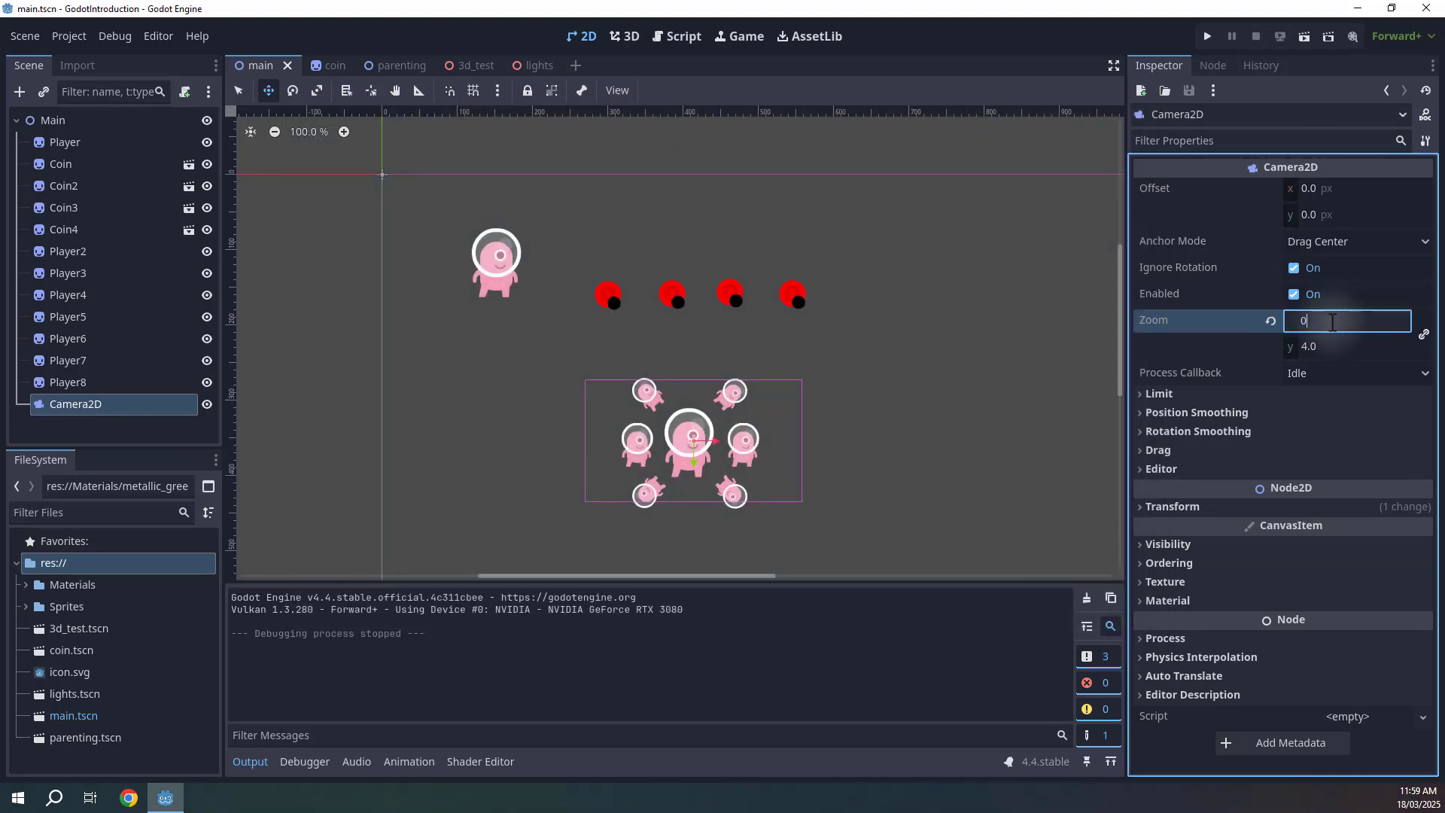
pyautogui.press('Return')
pyautogui.scroll(-4, 759, 391)
pyautogui.press('F5')
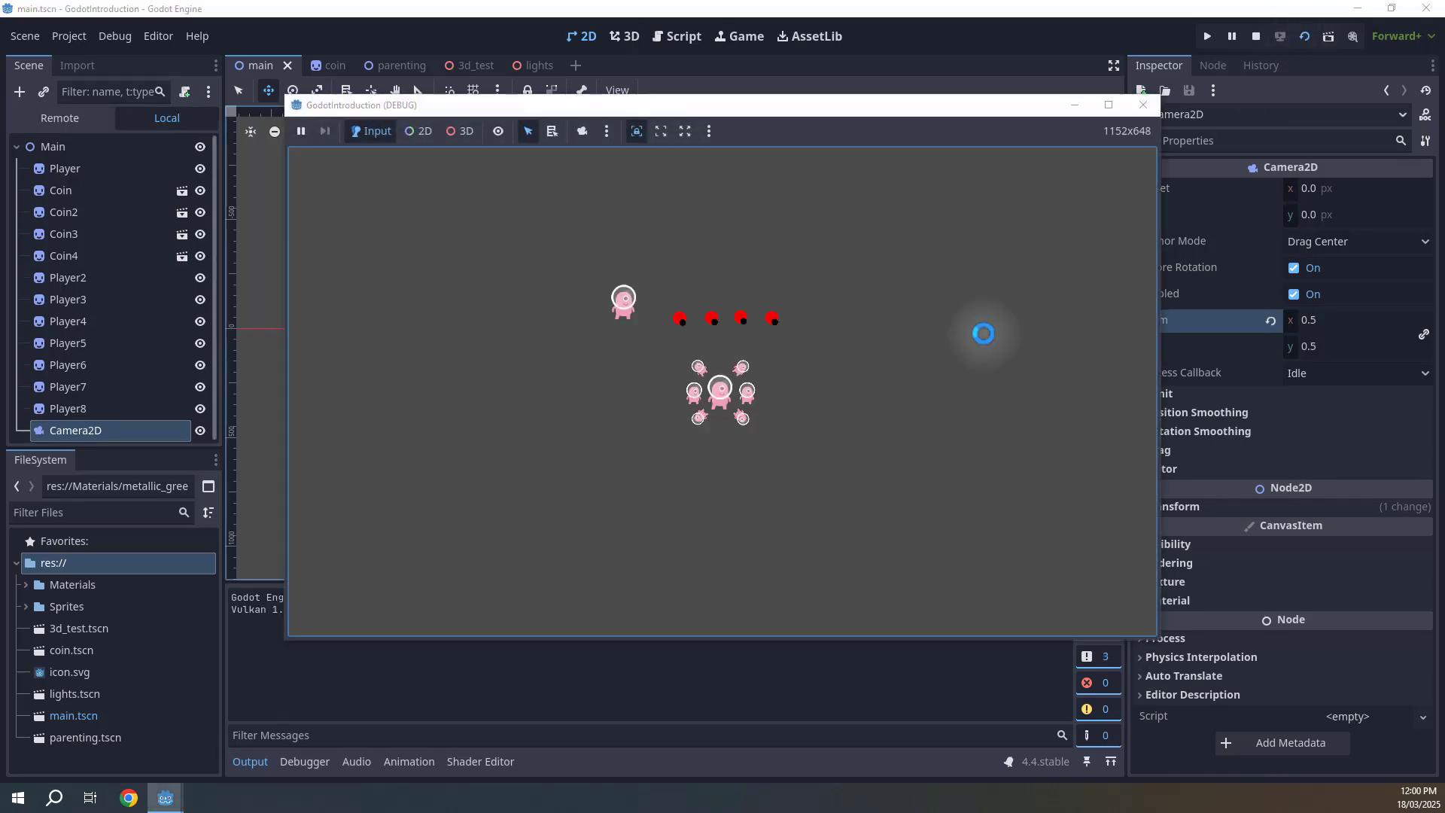
pyautogui.click(1255, 37)
# Set the Camera2D zoom to 1, save the scene, and move the camera to about (442, 324).
pyautogui.click(1322, 313)
pyautogui.write('1')
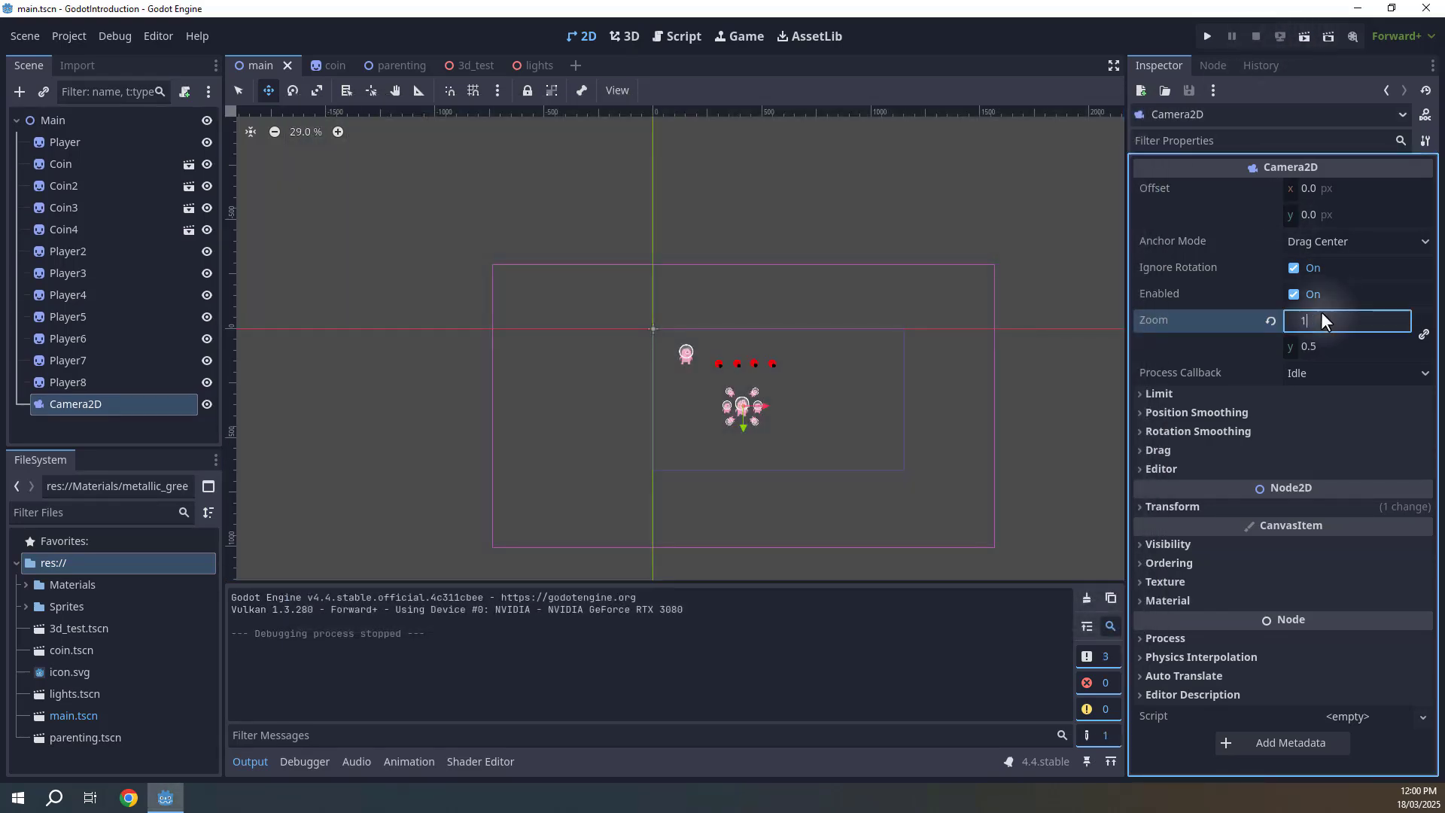
pyautogui.press('Return')
pyautogui.scroll(5, 782, 404)
pyautogui.hotkey('ctrl', 's')
pyautogui.moveTo(674, 407); pyautogui.dragTo(684, 398)
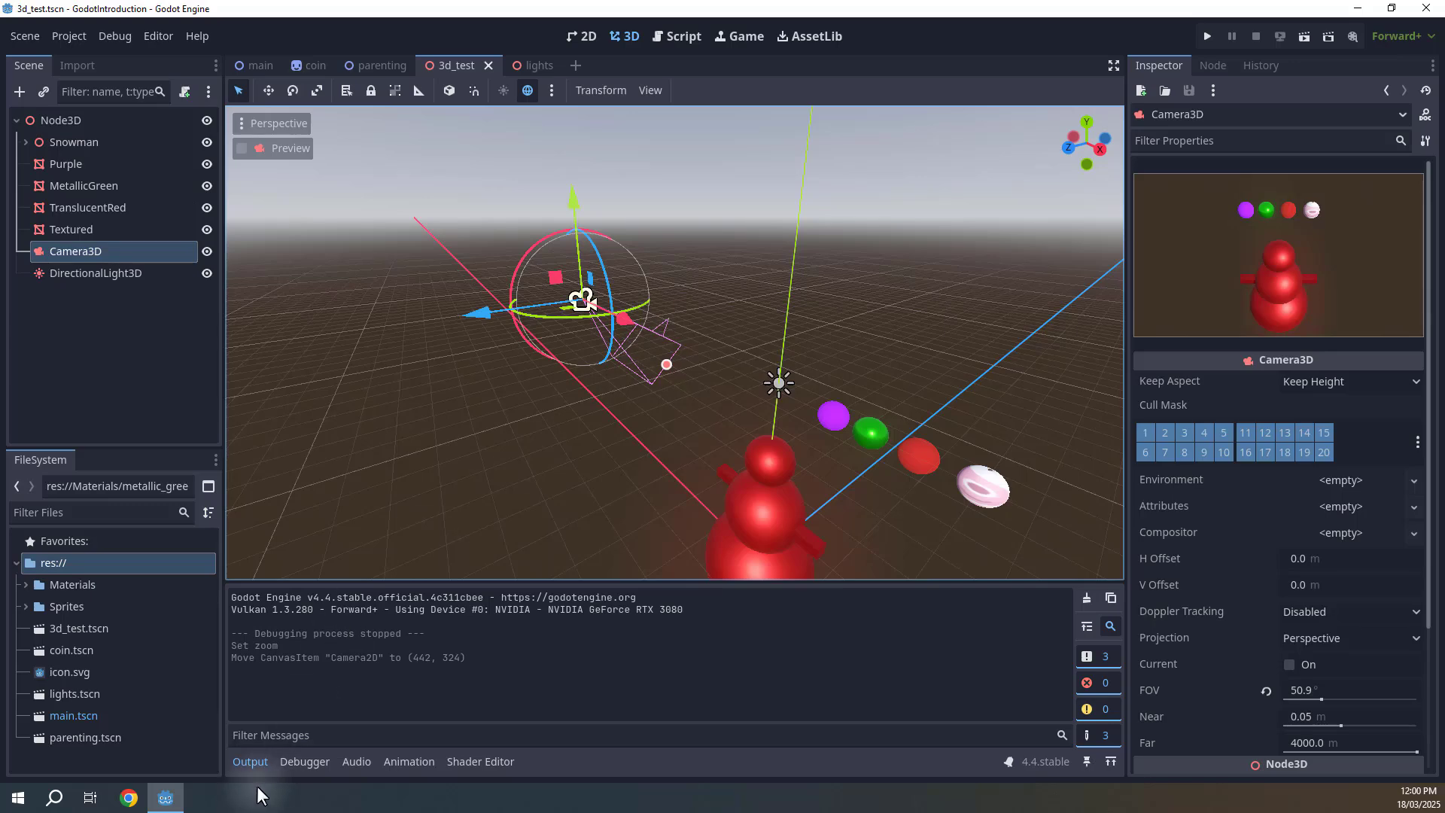
# Run the 3d_test scene to view it through its camera in the floating game window, then stop it.
pyautogui.click(251, 761)
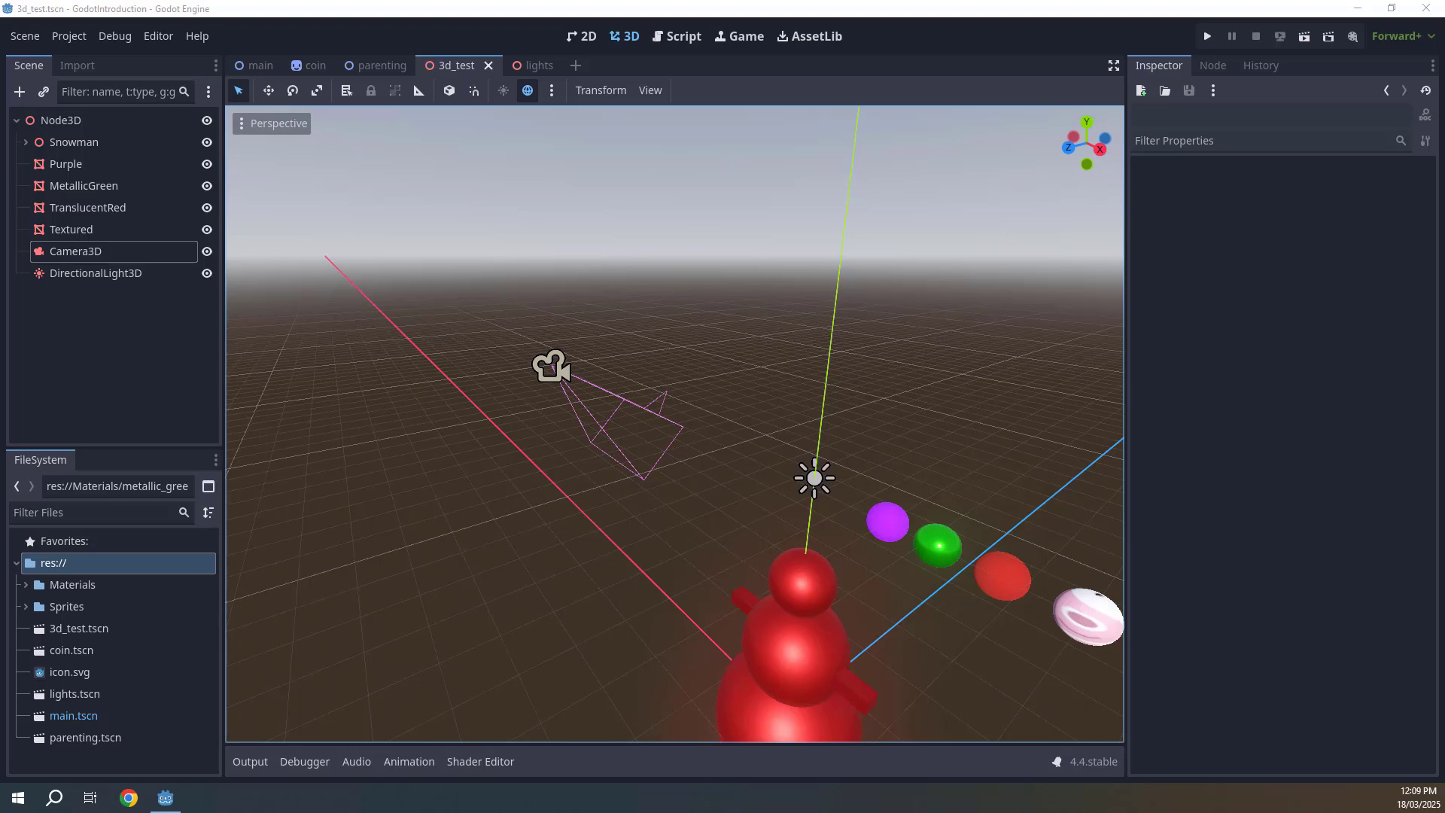
pyautogui.click(1305, 36)
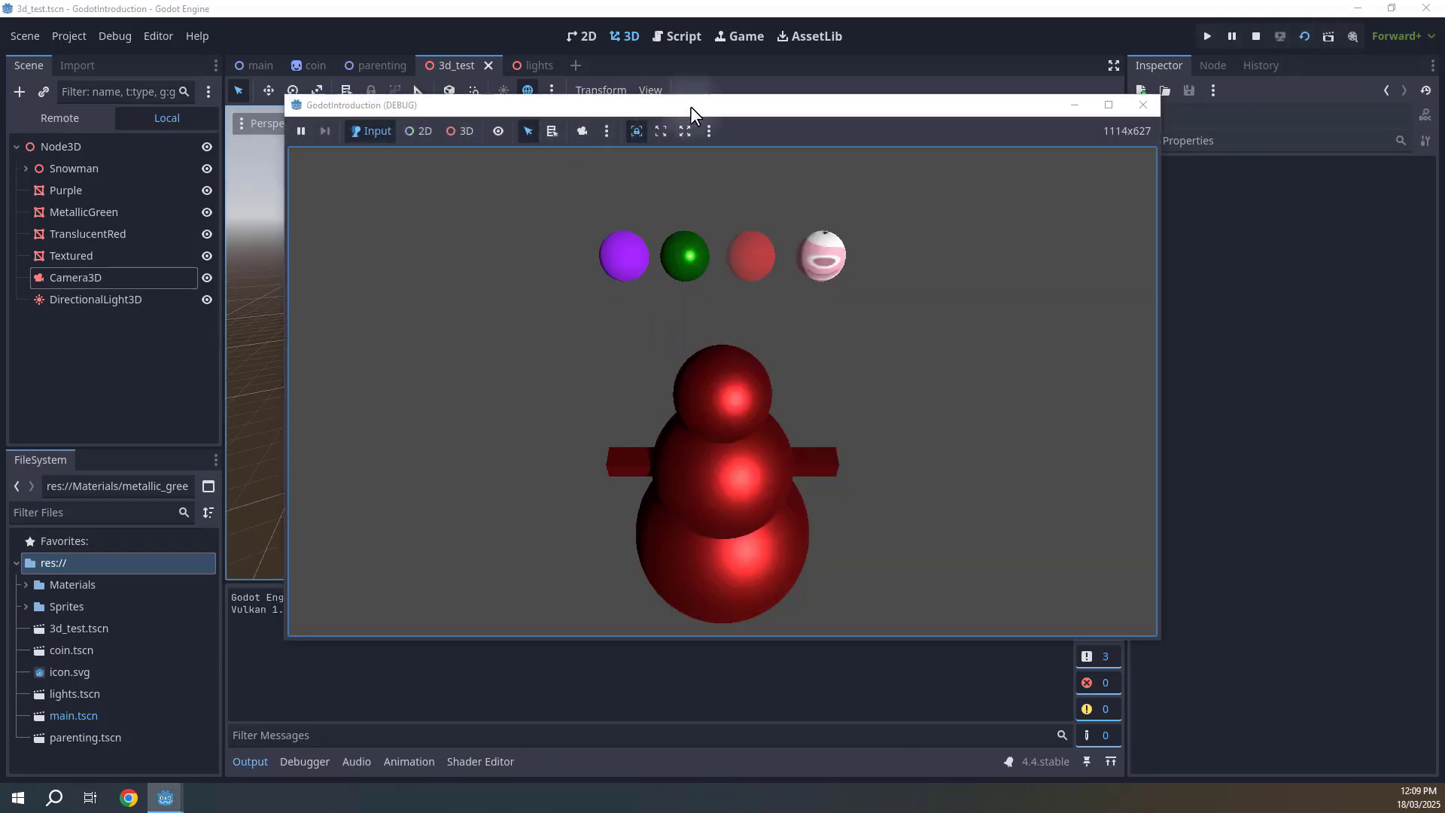
pyautogui.moveTo(689, 106)
pyautogui.mouseDown()
pyautogui.moveTo(635, 203)
pyautogui.moveTo(846, 111)
pyautogui.moveTo(739, 82)
pyautogui.moveTo(674, 93)
pyautogui.mouseUp()
pyautogui.click(325, 197)
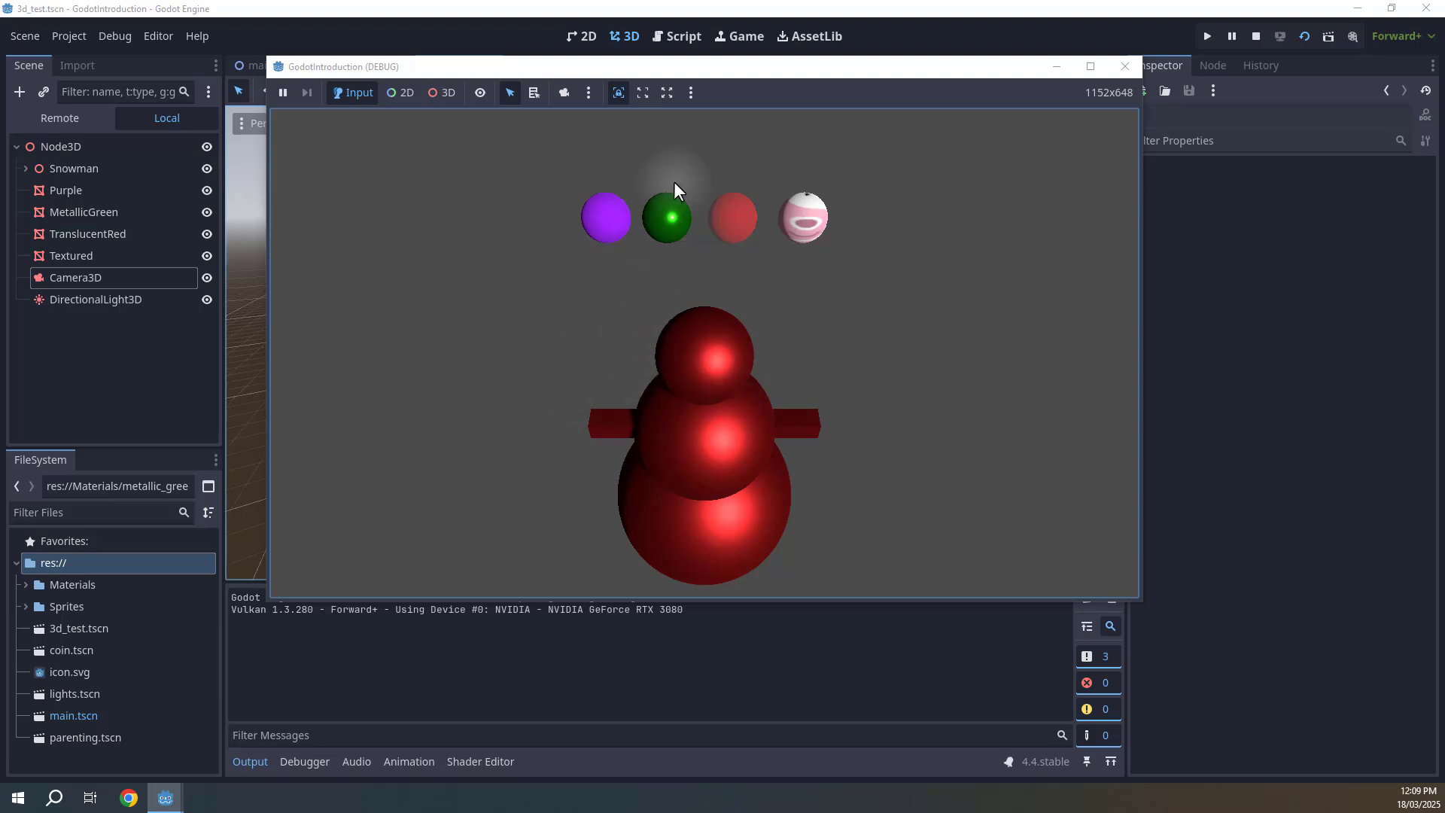
pyautogui.moveTo(719, 63); pyautogui.dragTo(701, 98)
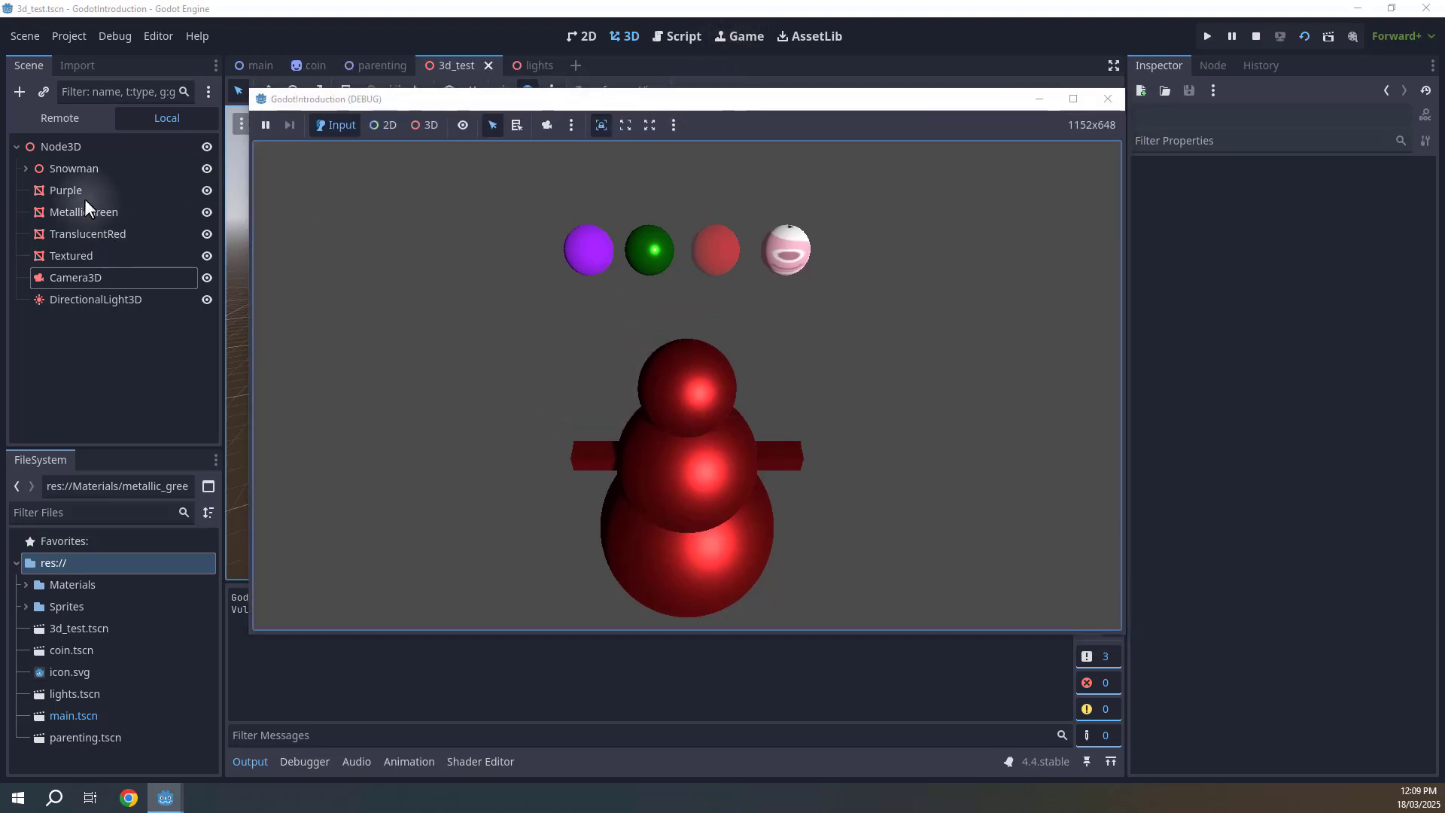
pyautogui.click(315, 65)
pyautogui.click(377, 64)
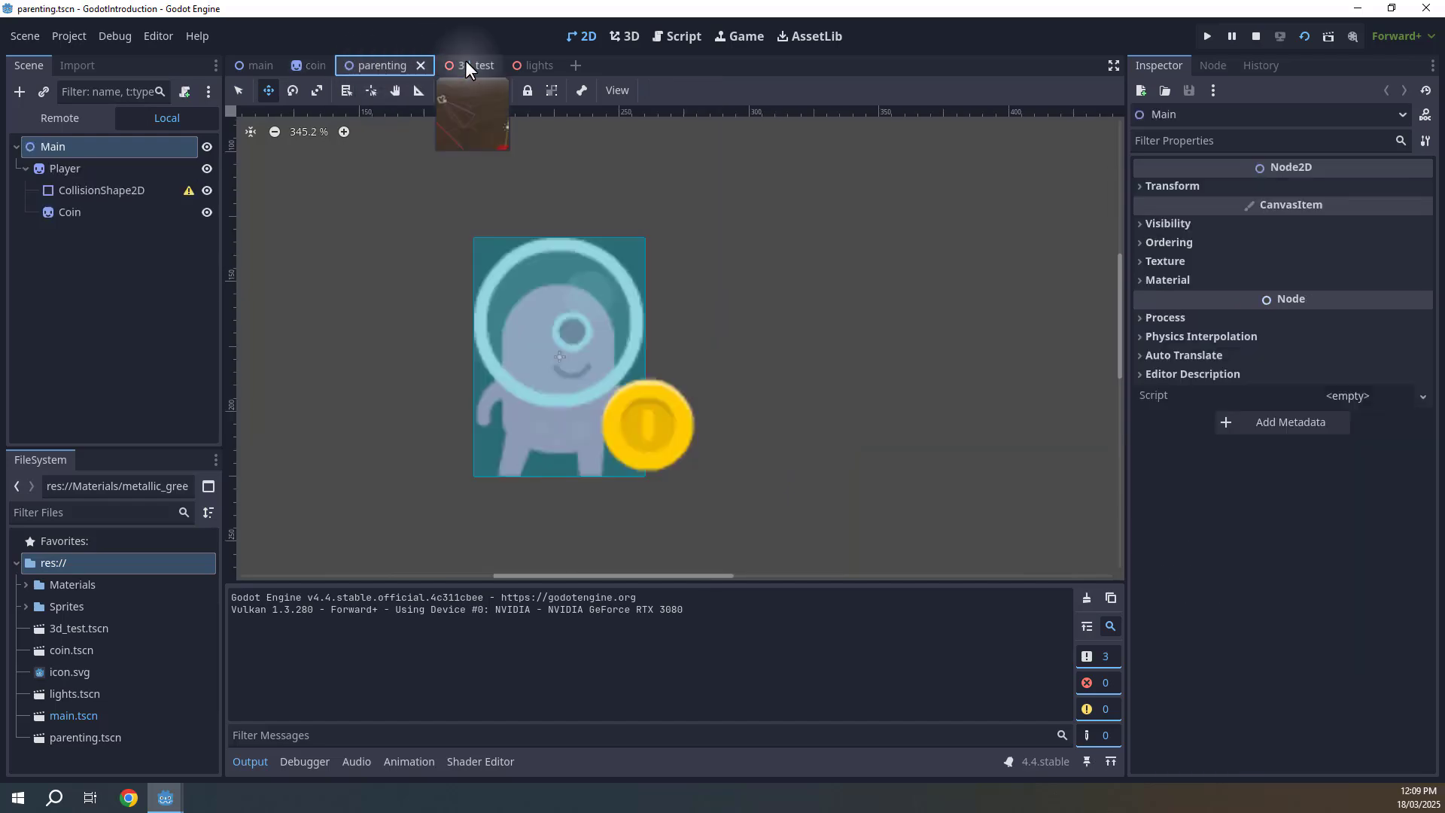
pyautogui.click(456, 64)
pyautogui.moveTo(165, 796)
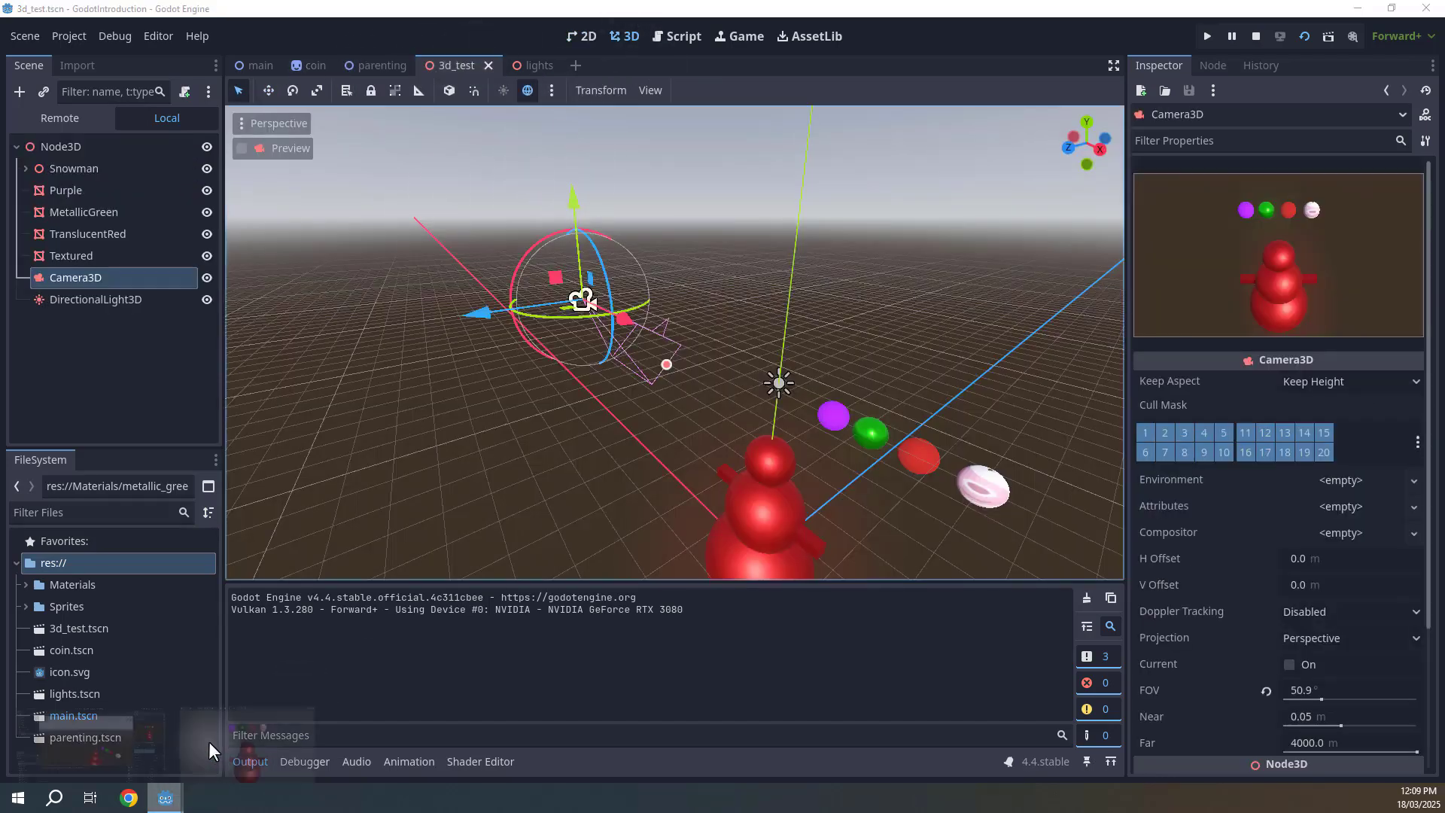
pyautogui.click(241, 729)
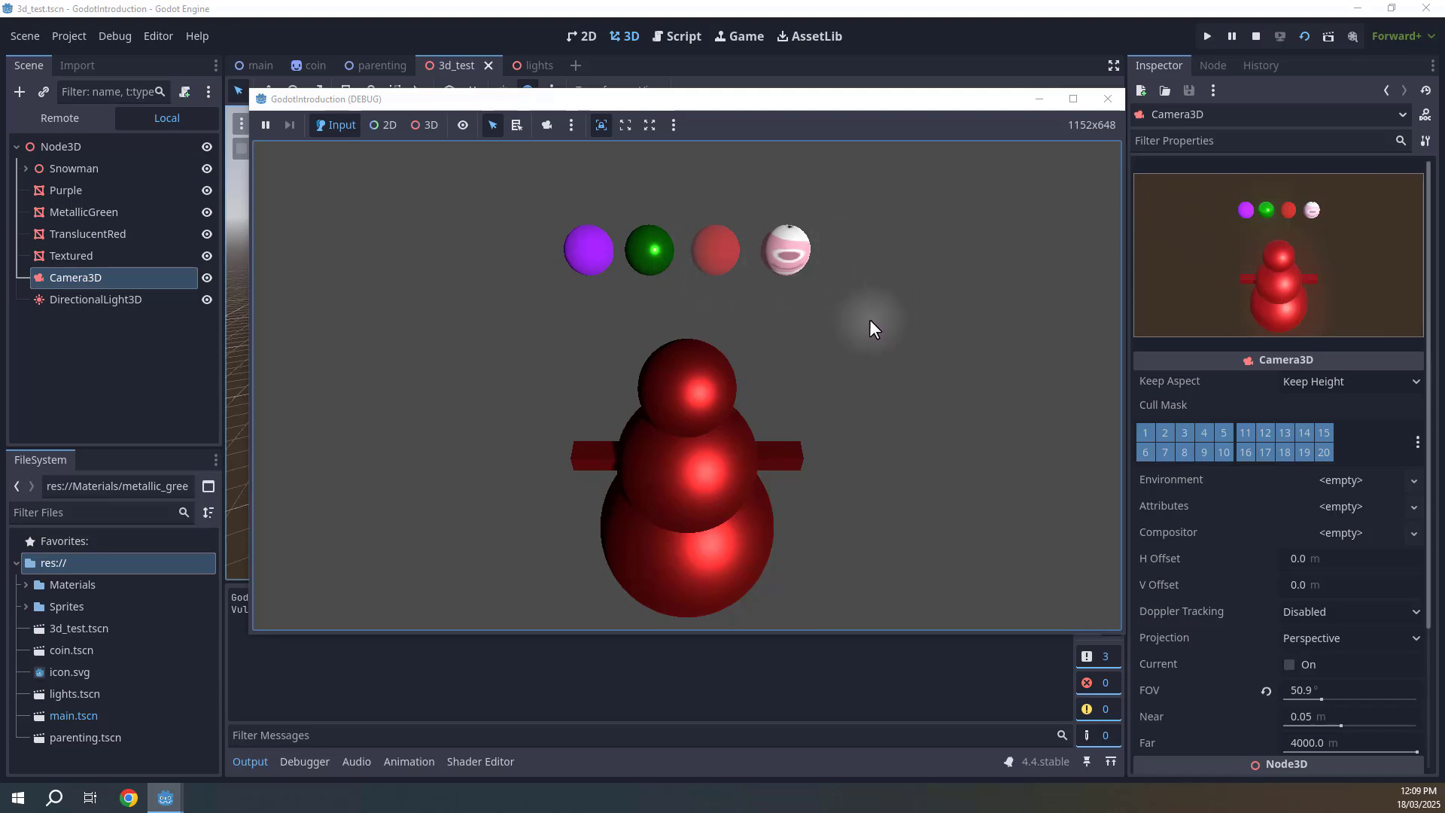
pyautogui.moveTo(714, 101); pyautogui.dragTo(755, 163)
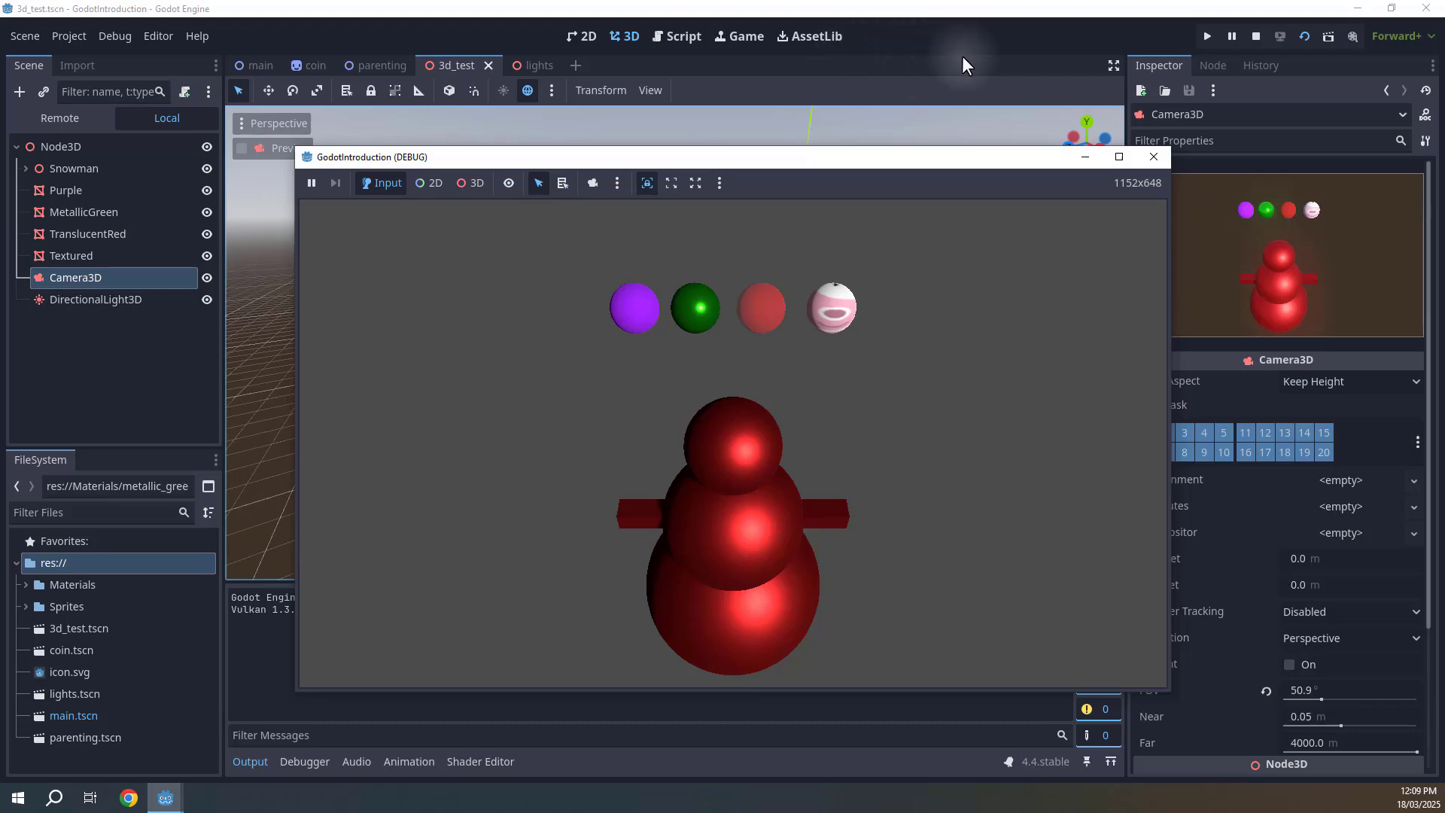
pyautogui.click(1255, 36)
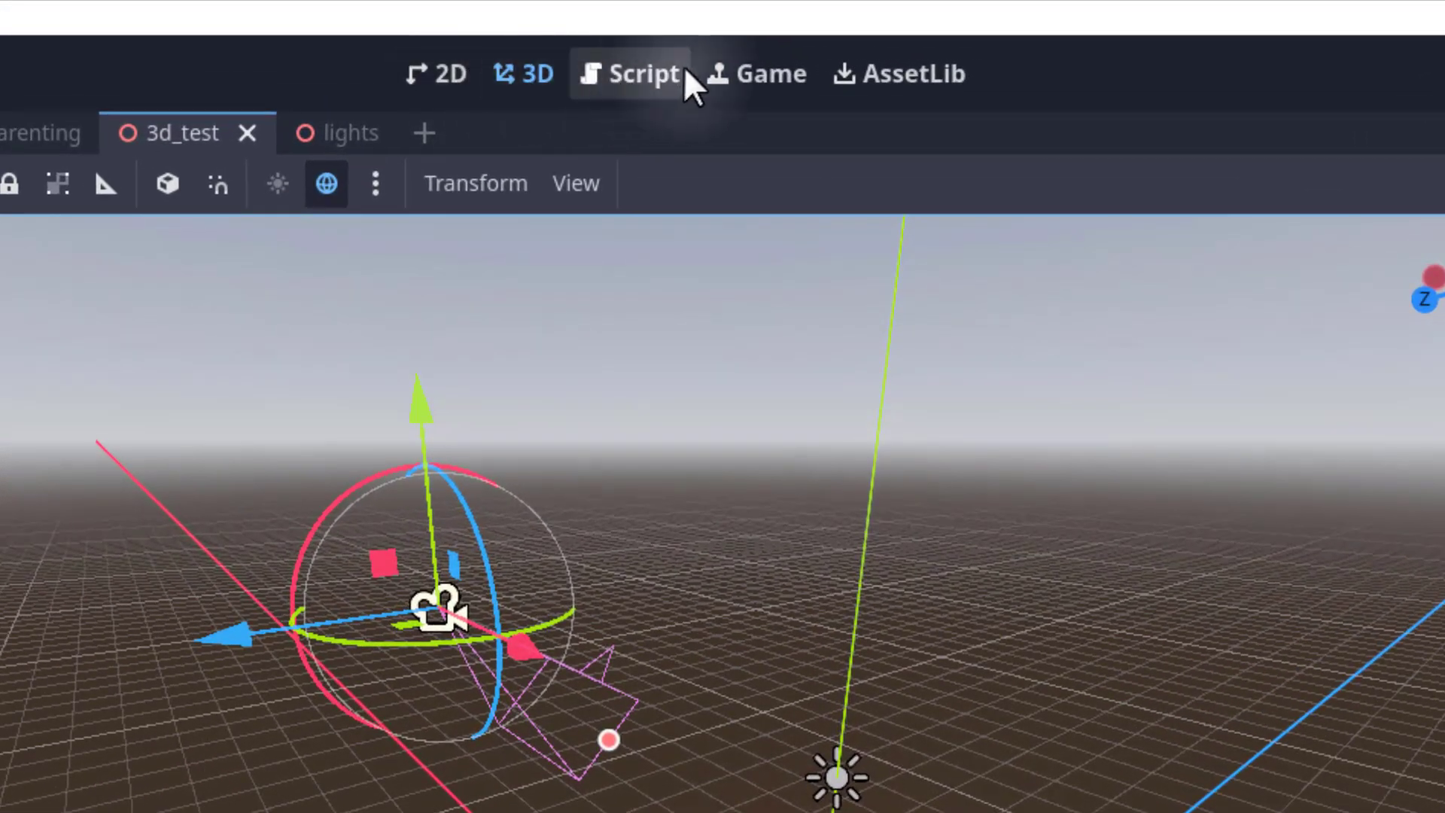
# Turn off making the game workspace floating on next play and run the 3d_test scene embedded in the editor.
pyautogui.click(737, 73)
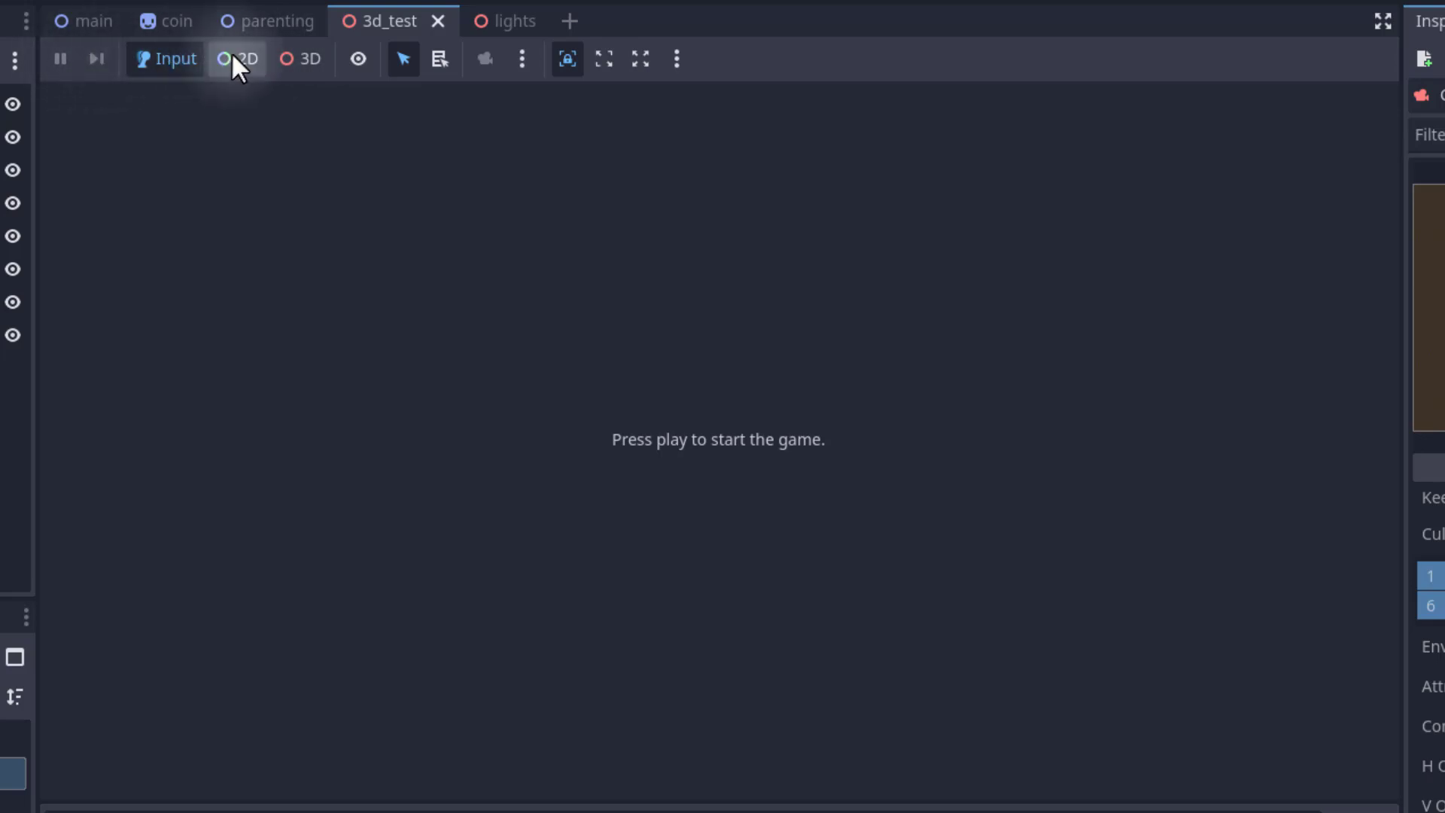
pyautogui.click(677, 59)
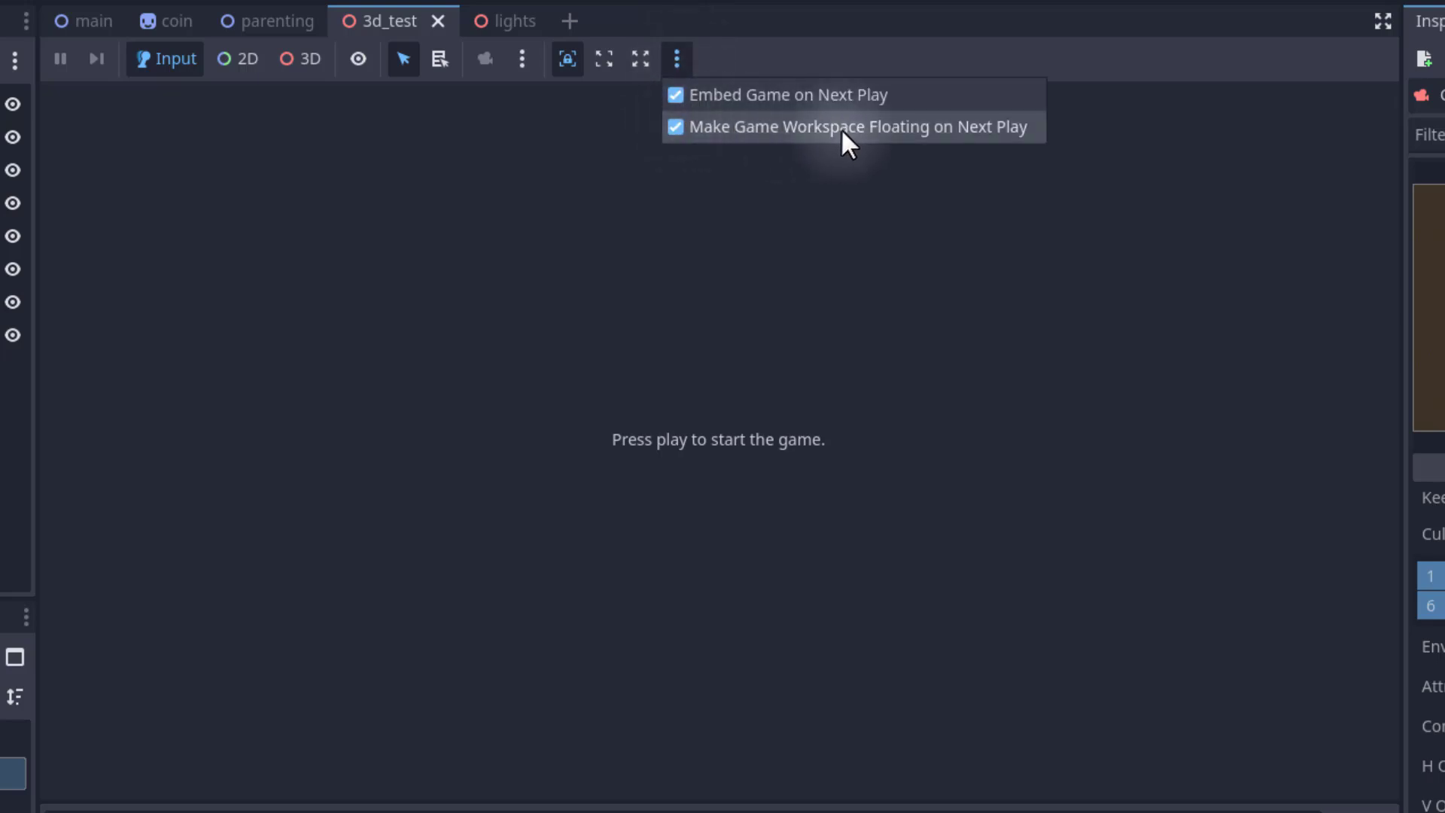
pyautogui.click(947, 125)
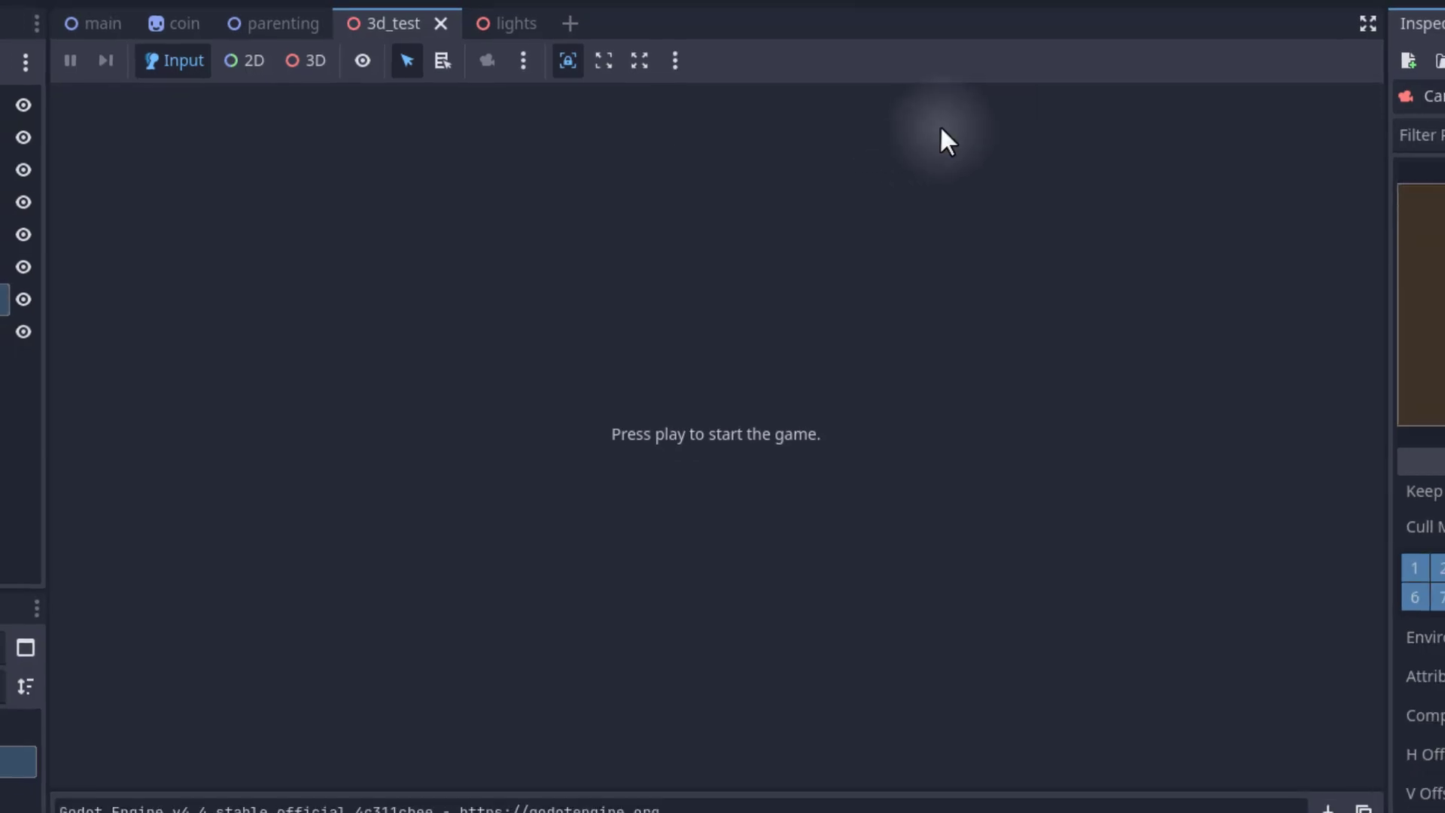
pyautogui.click(1304, 38)
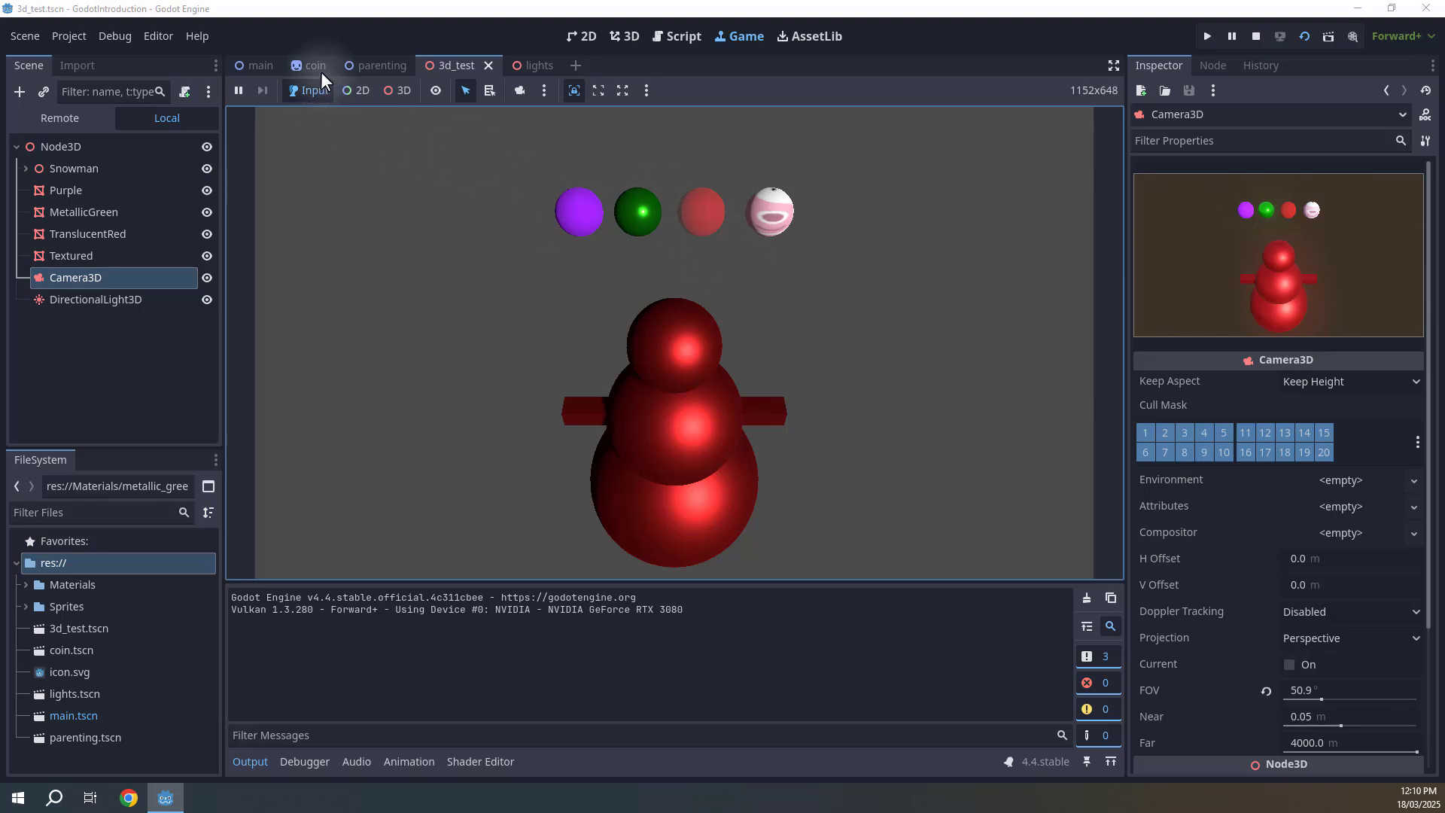
pyautogui.click(67, 607)
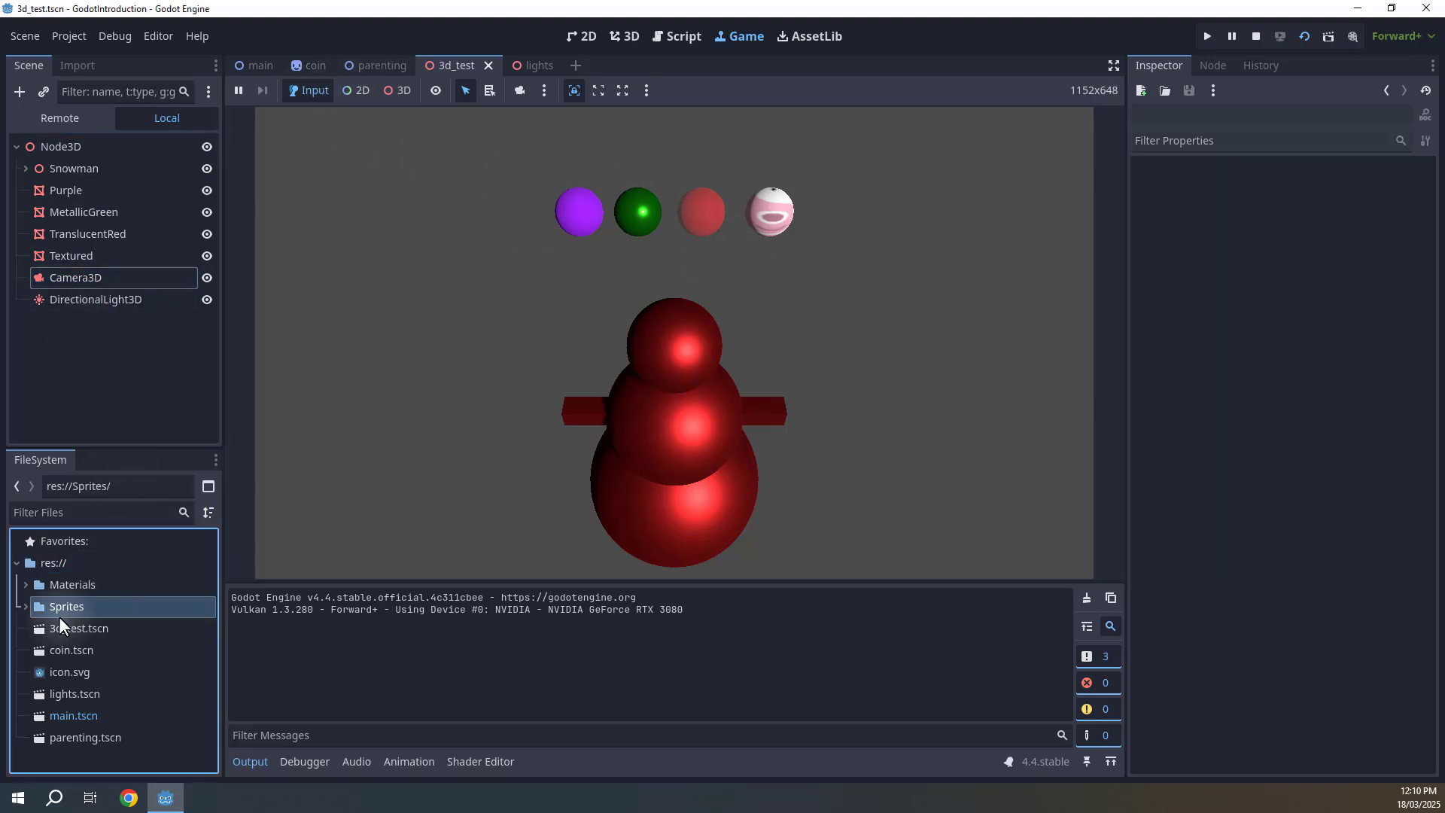
pyautogui.click(26, 607)
pyautogui.click(26, 607)
pyautogui.click(430, 339)
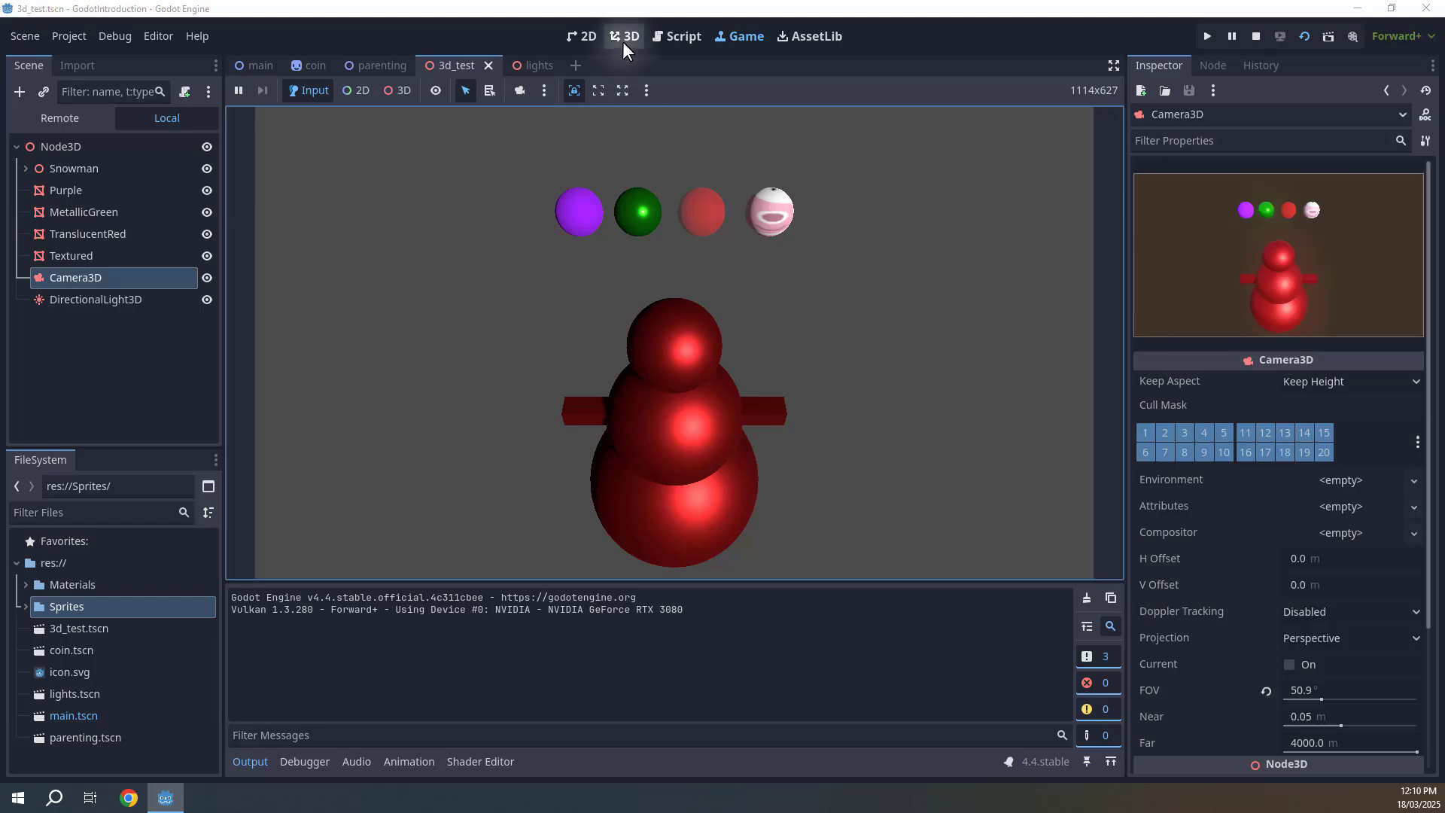
# Move around the 3D editor viewport while the game runs, then return to the embedded game view.
pyautogui.click(621, 36)
pyautogui.press('w')
pyautogui.moveTo(721, 395)
pyautogui.mouseDown(button='right')
pyautogui.moveTo(735, 319)
pyautogui.moveTo(723, 400)
pyautogui.mouseUp(button='right')
pyautogui.press('d')
pyautogui.press('s')
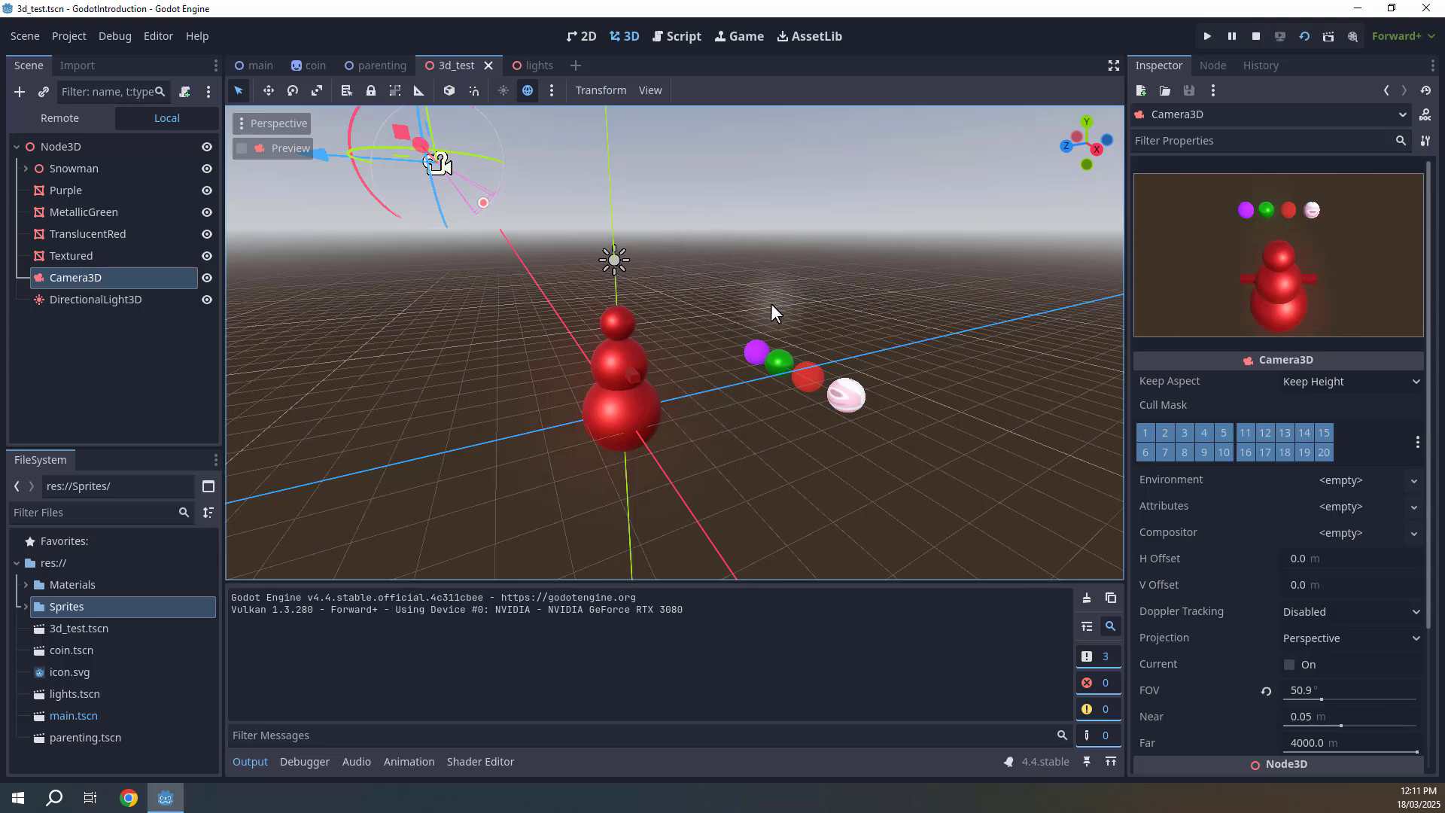
pyautogui.click(736, 39)
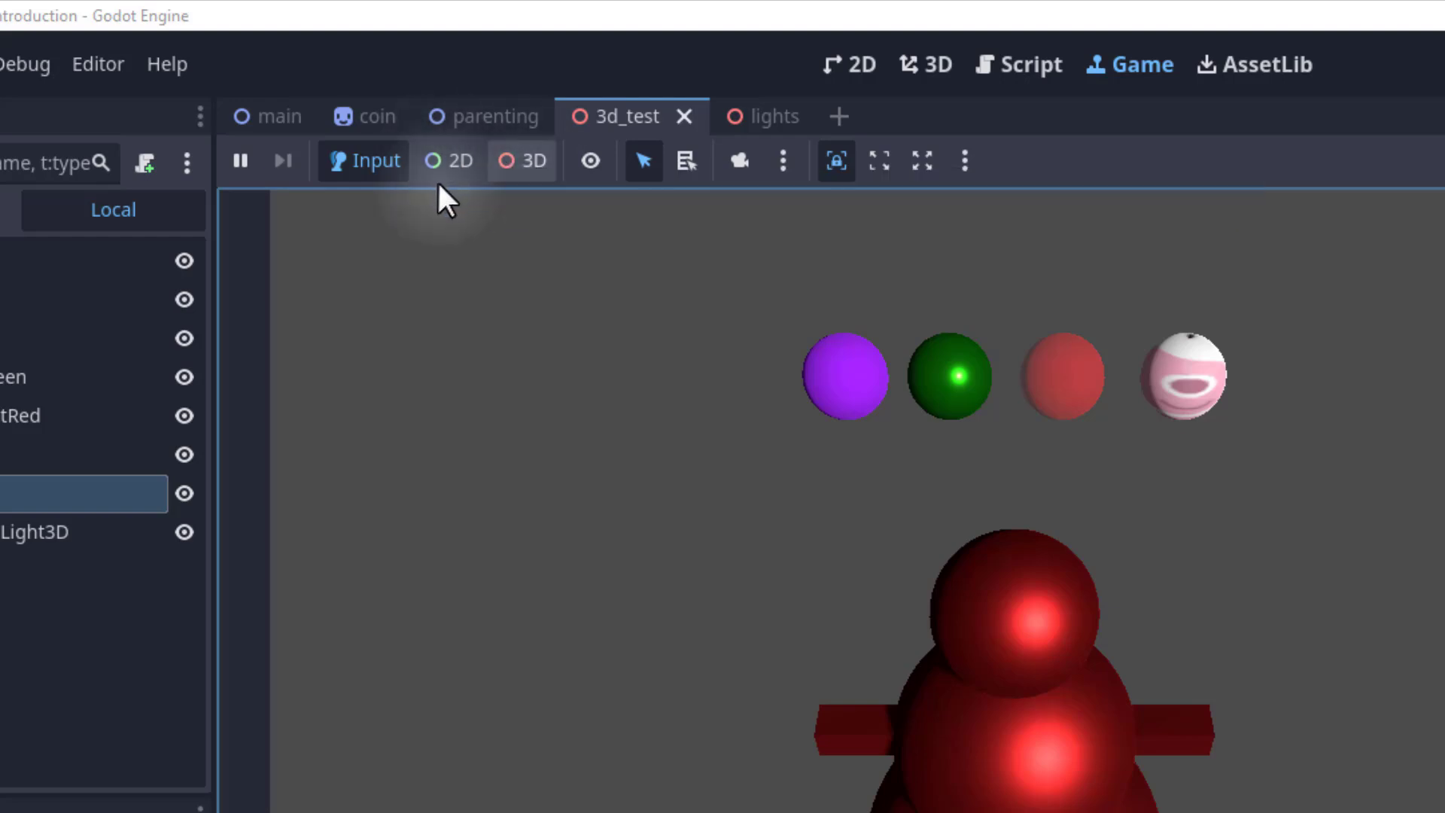
# Enable 3D selection in the running game, pick the purple sphere, and set its position X to -3.
pyautogui.click(368, 156)
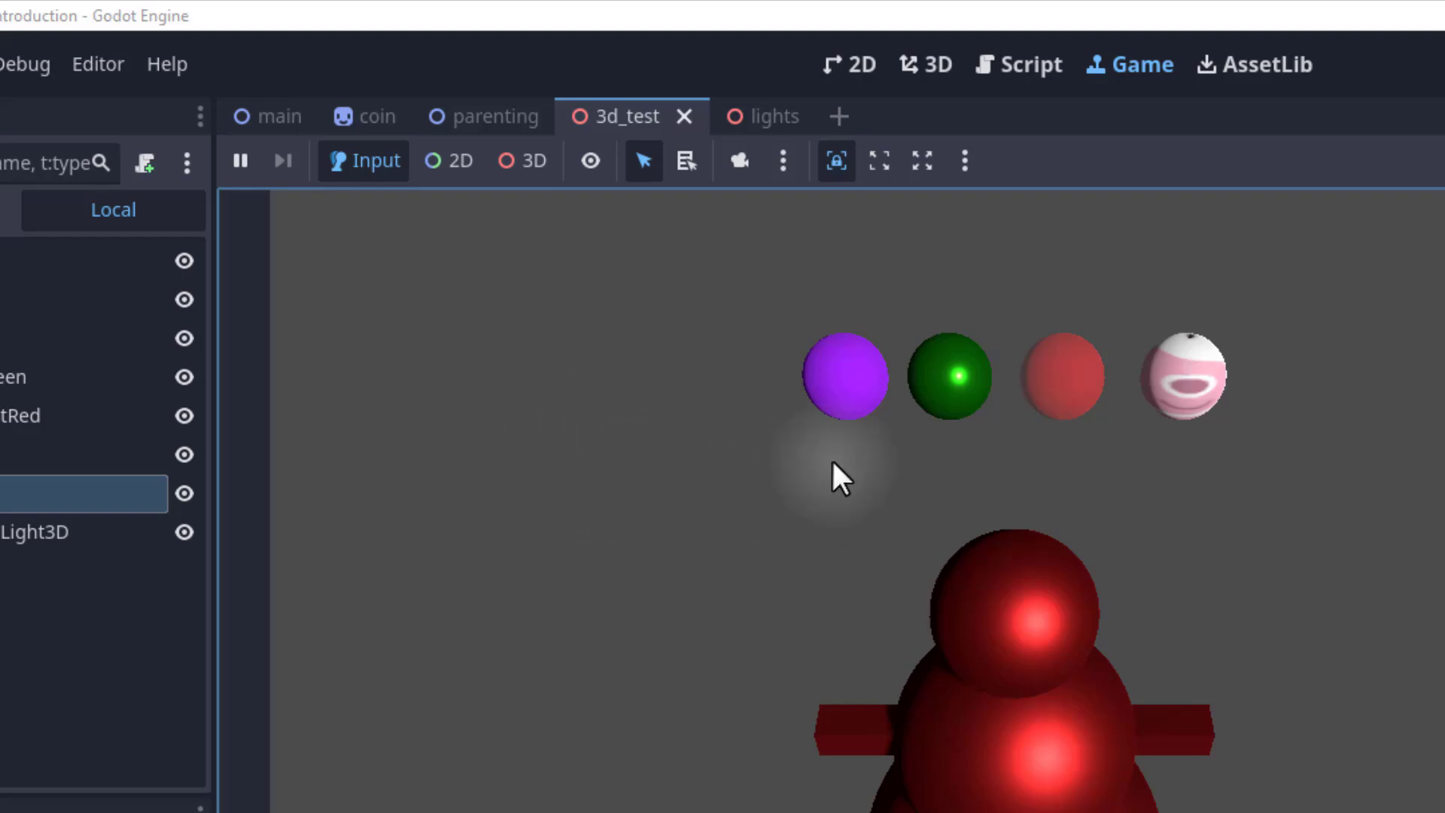
pyautogui.click(513, 160)
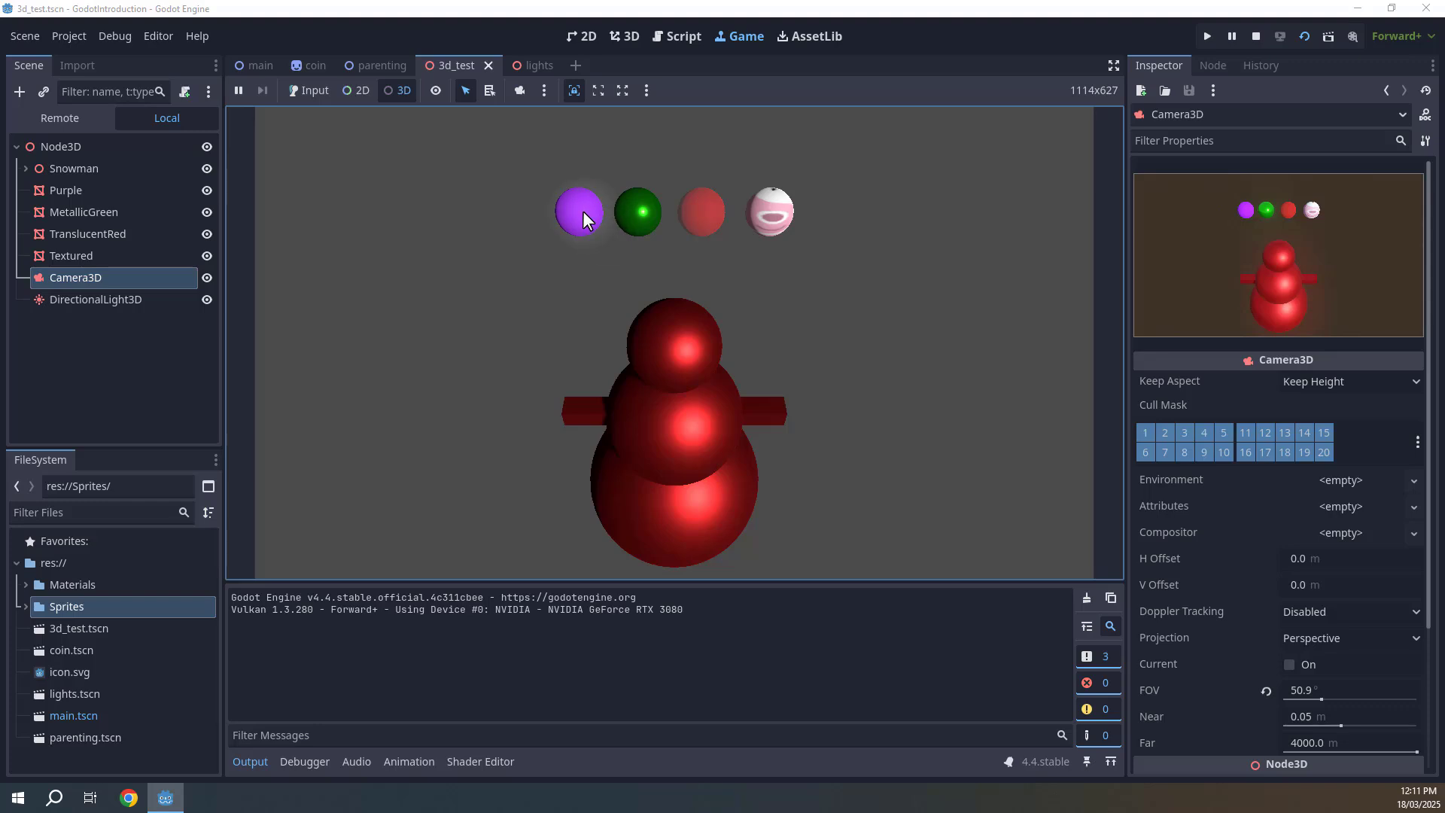
pyautogui.click(582, 219)
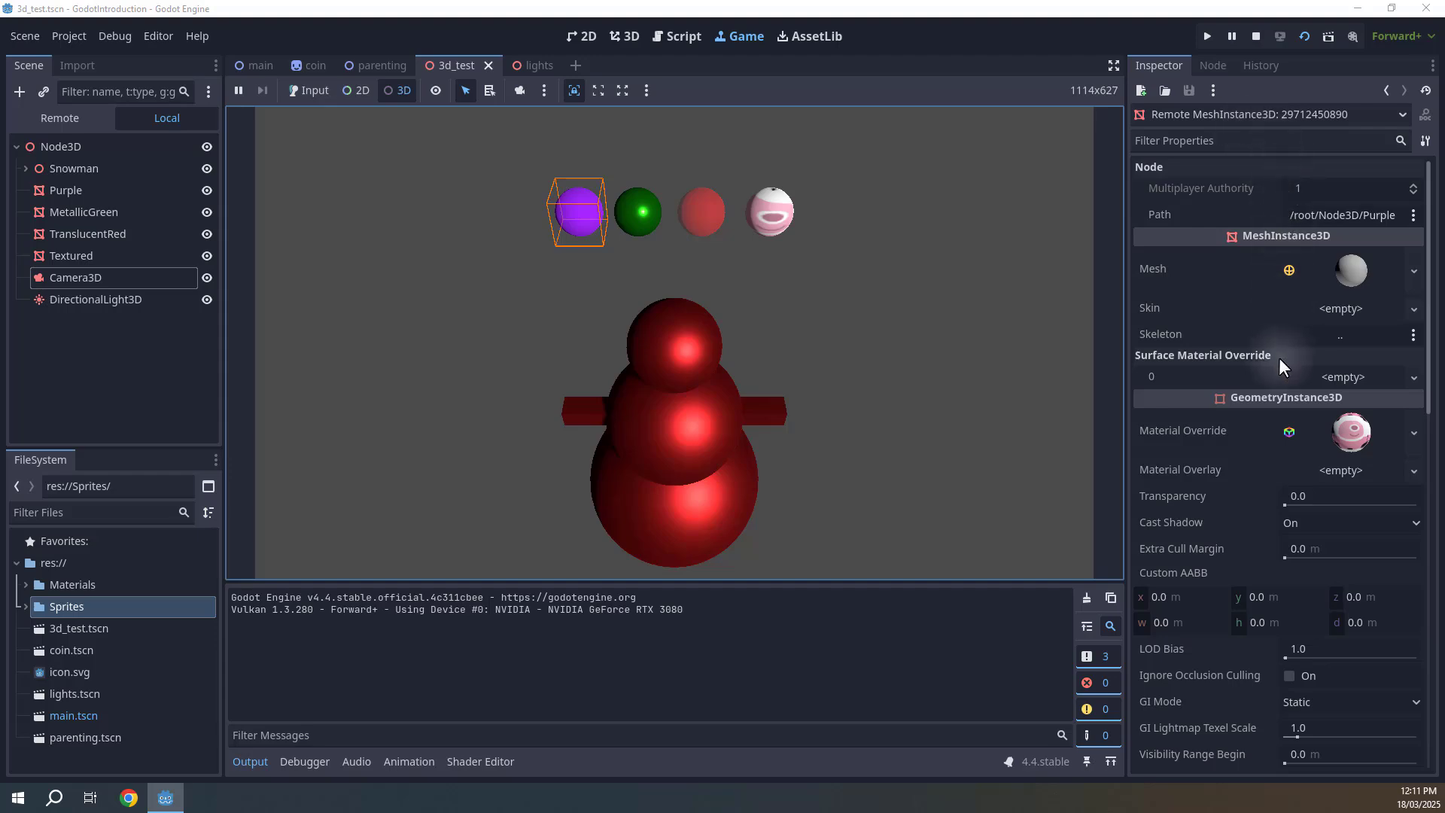
pyautogui.scroll(-3, 1271, 278)
pyautogui.scroll(-12, 1240, 319)
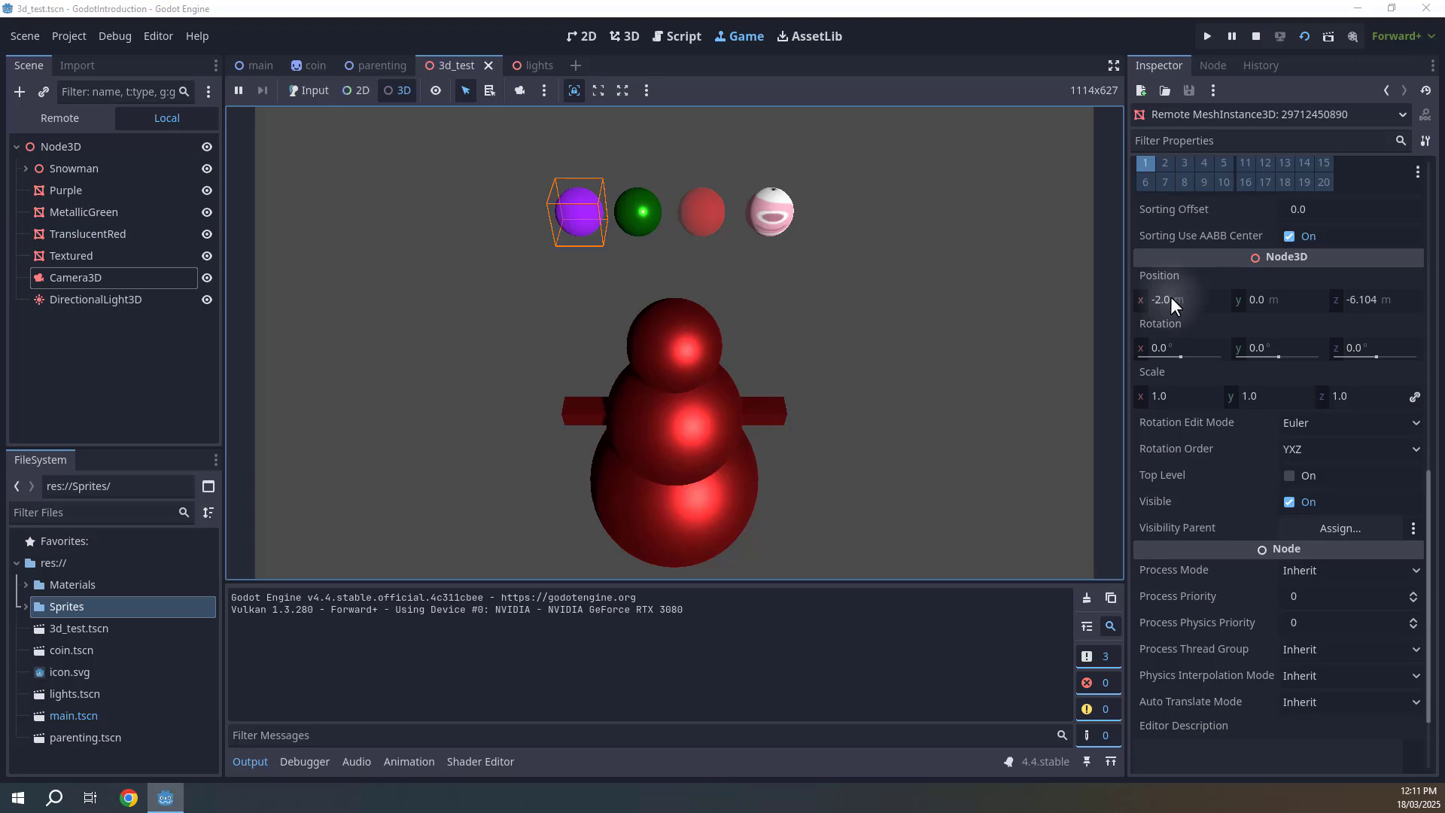
pyautogui.click(1174, 301)
pyautogui.write('-3')
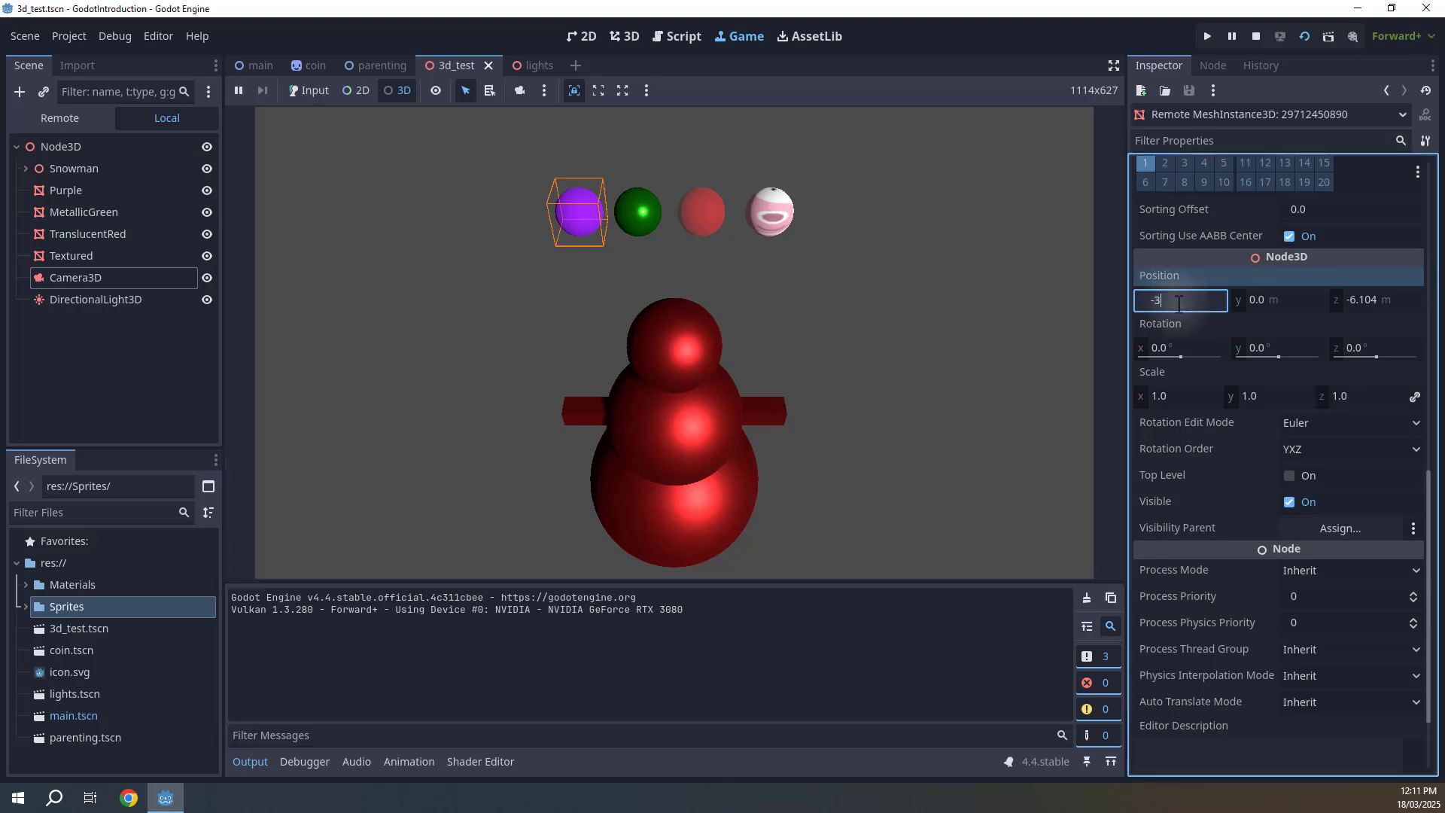
pyautogui.press('Return')
# Select the snowman in the running game and scale it up uniformly to about 2.32.
pyautogui.click(948, 320)
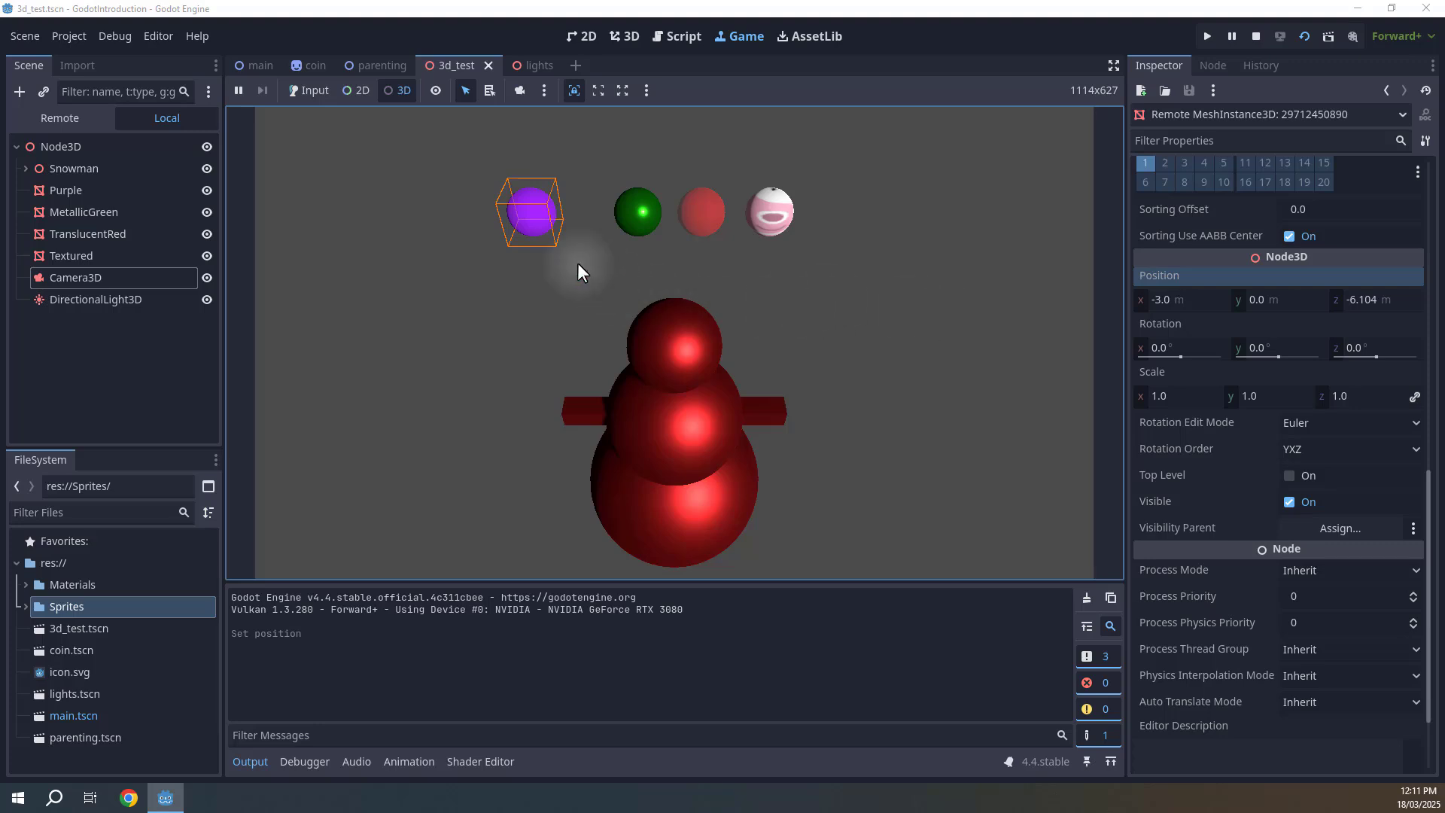
pyautogui.click(382, 89)
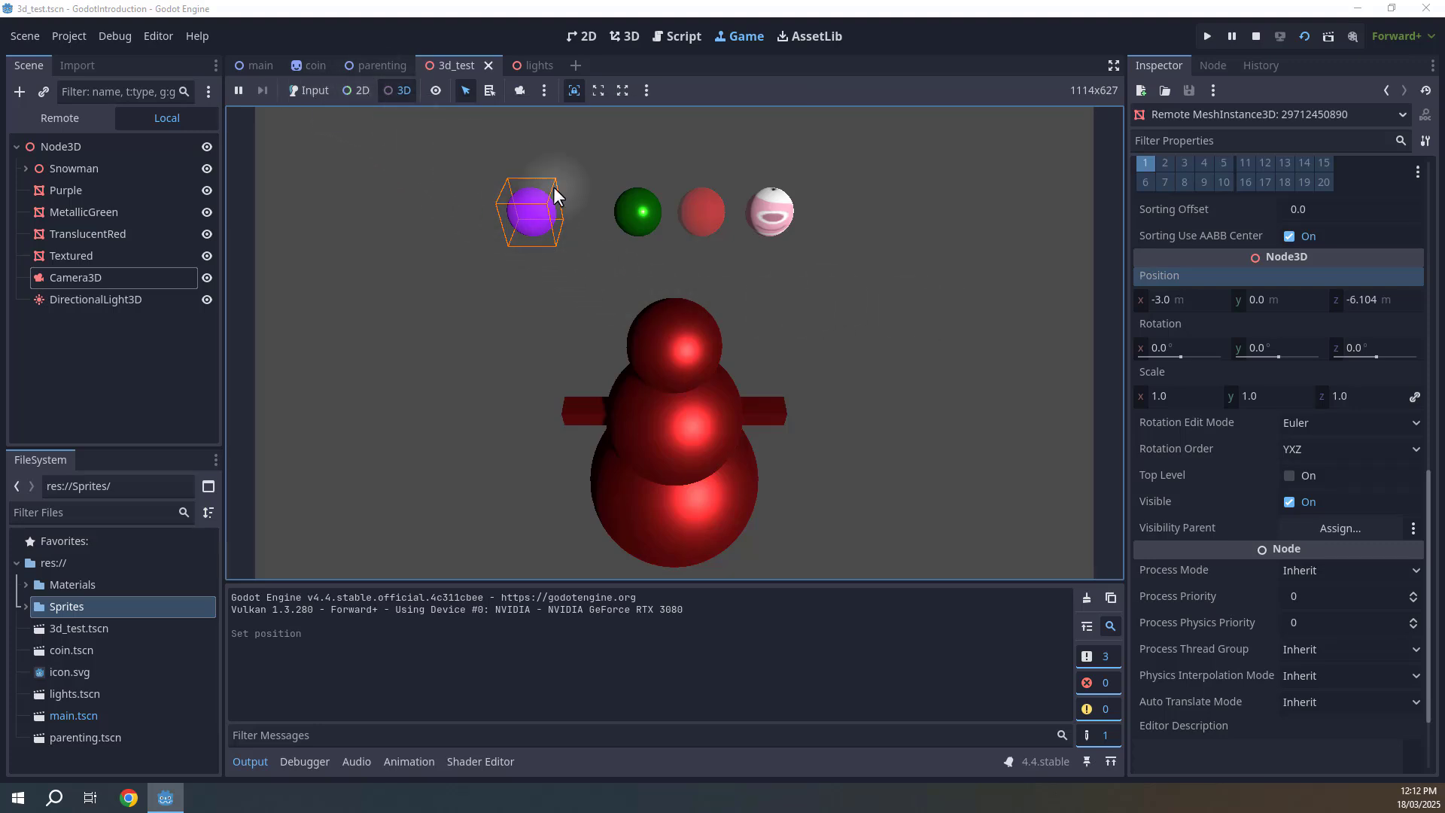
pyautogui.click(689, 421)
pyautogui.scroll(-10, 1156, 385)
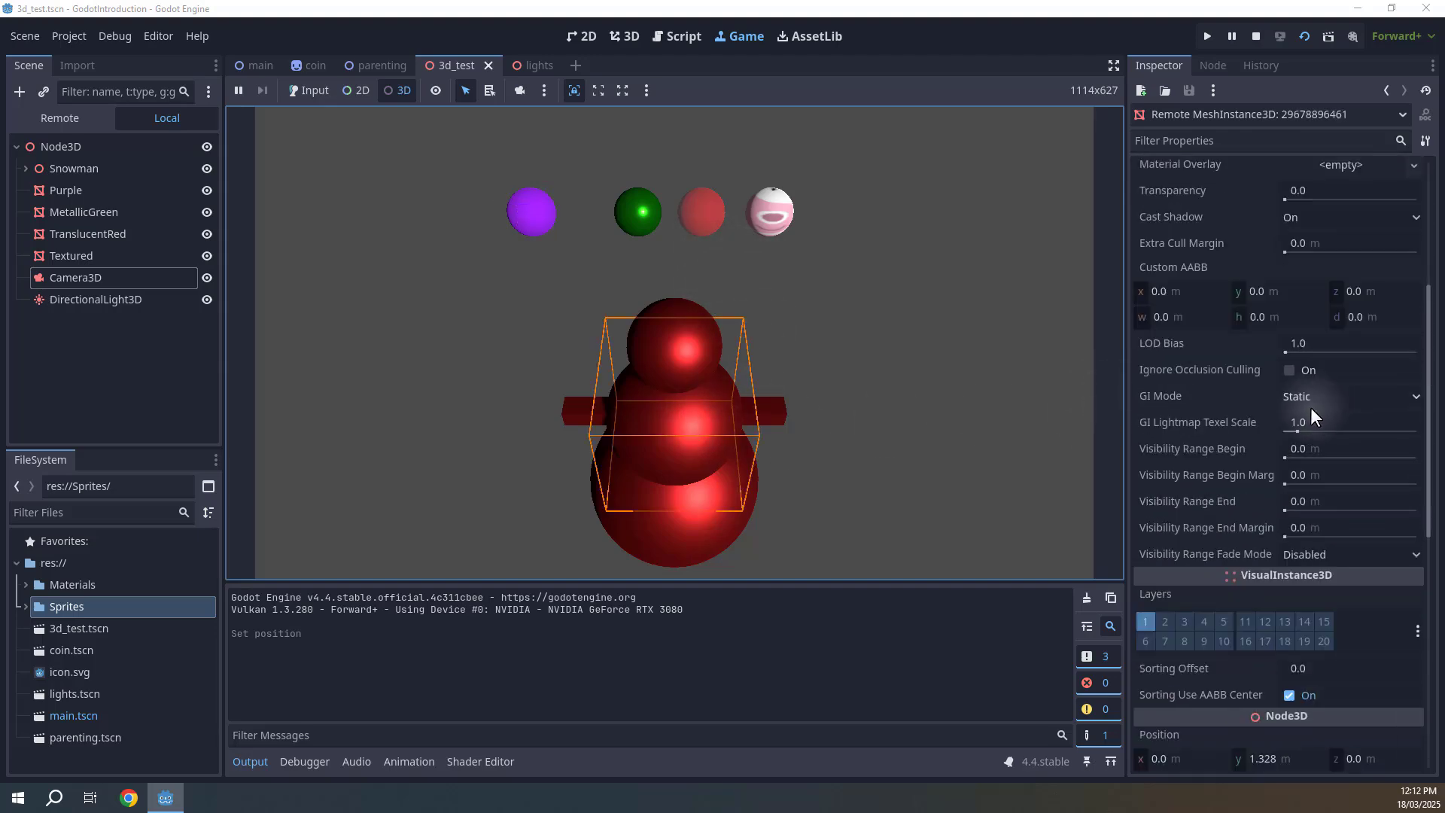
pyautogui.moveTo(1265, 396); pyautogui.dragTo(1347, 396)
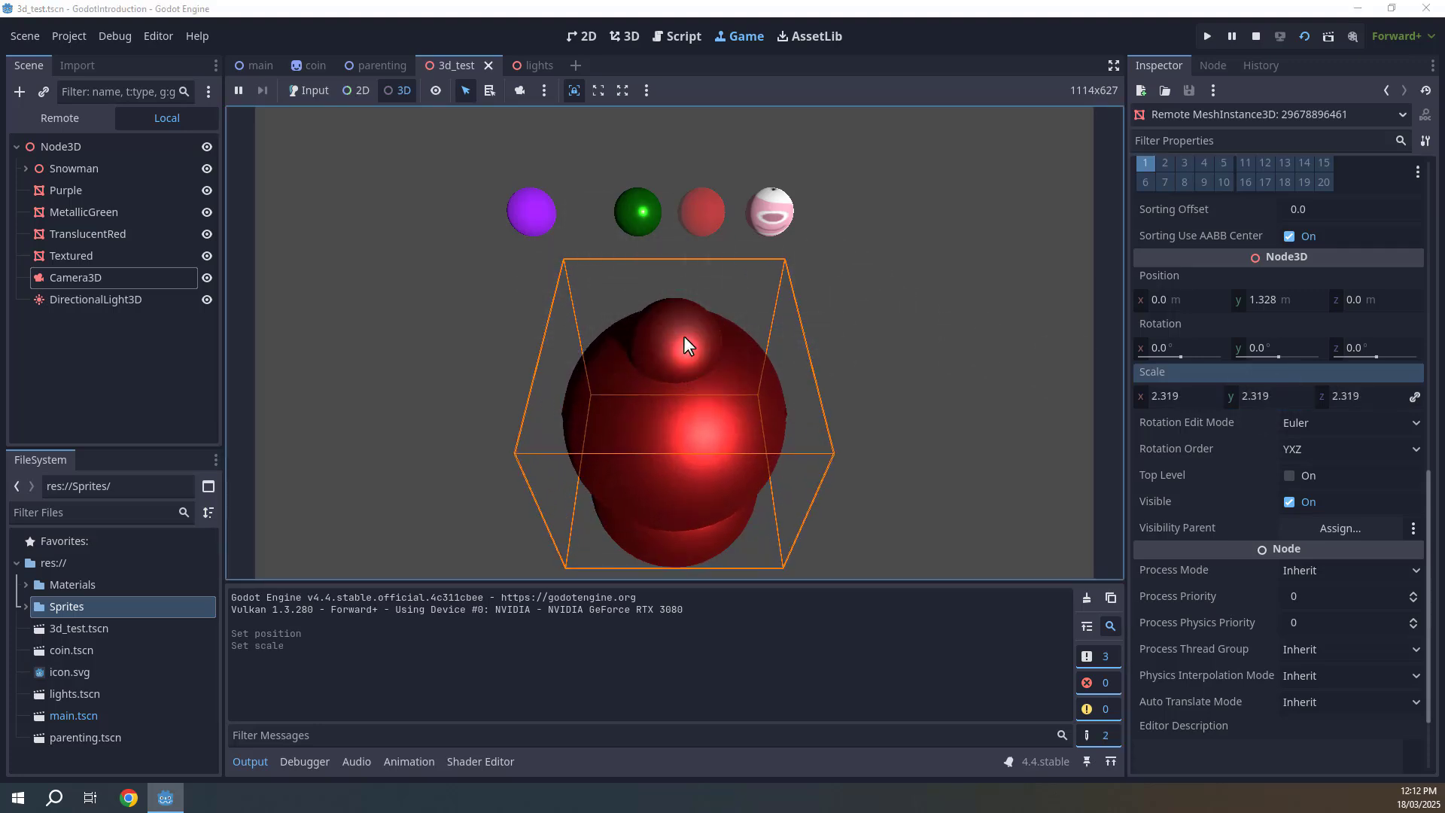
# Navigate the 3D editor viewport to compare the edited scene with the running game.
pyautogui.click(614, 36)
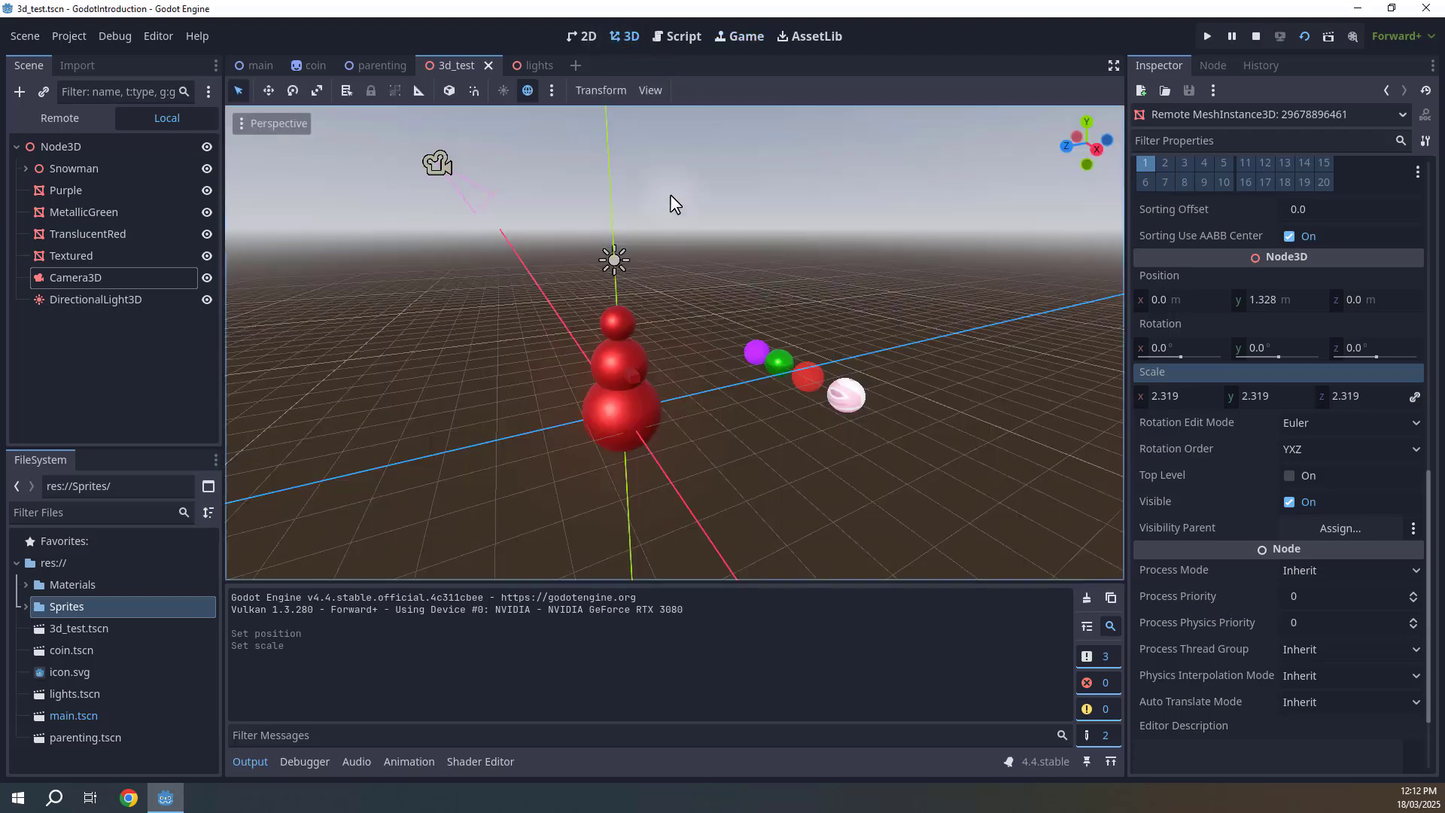
pyautogui.press('w')
pyautogui.moveTo(709, 203); pyautogui.dragTo(846, 252, button='right')
pyautogui.press('w')
pyautogui.press('d')
pyautogui.press('s')
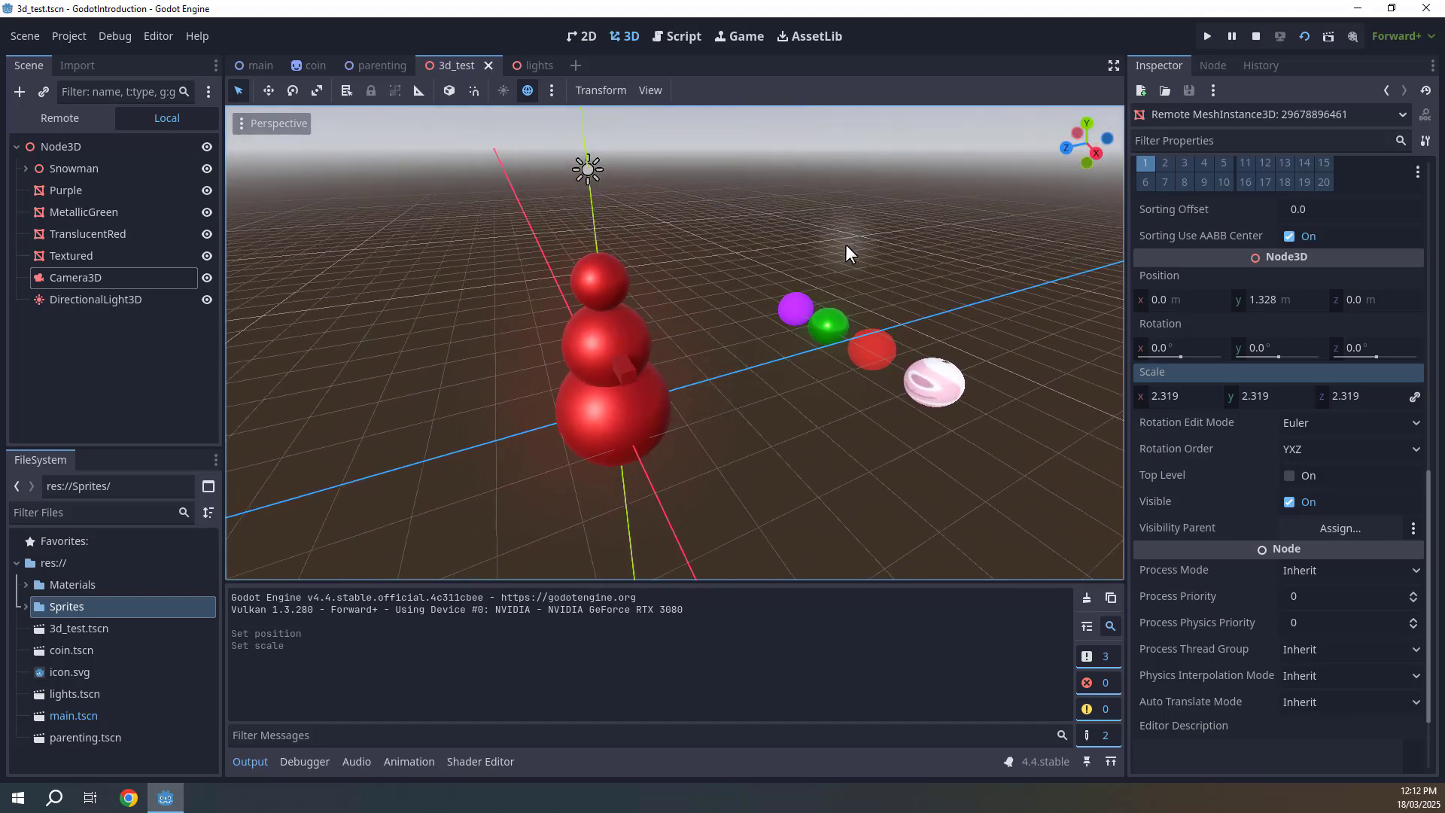
# Return to the game view, select the green sphere in the running game, and stop the scene.
pyautogui.click(734, 38)
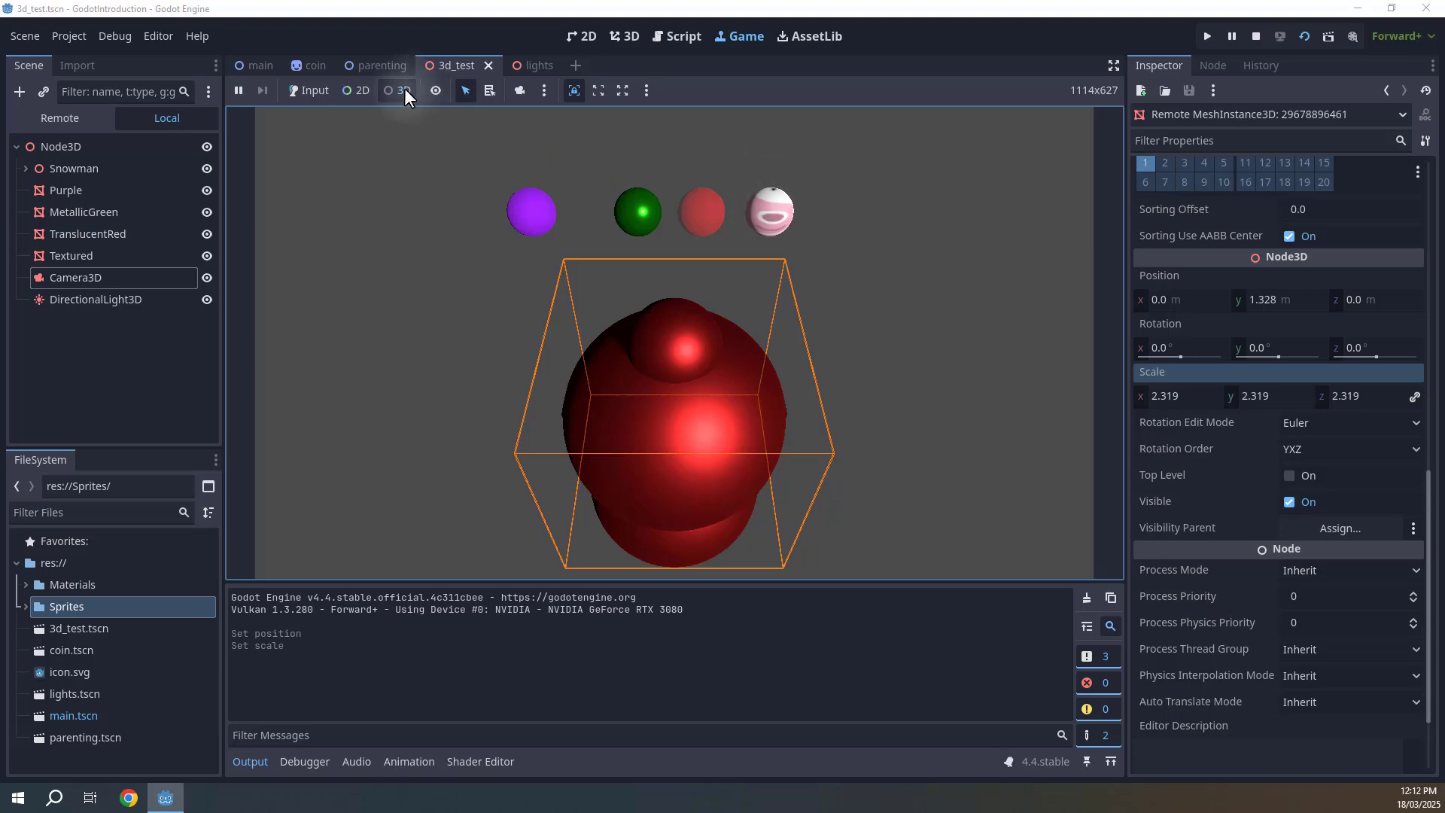
pyautogui.click(647, 210)
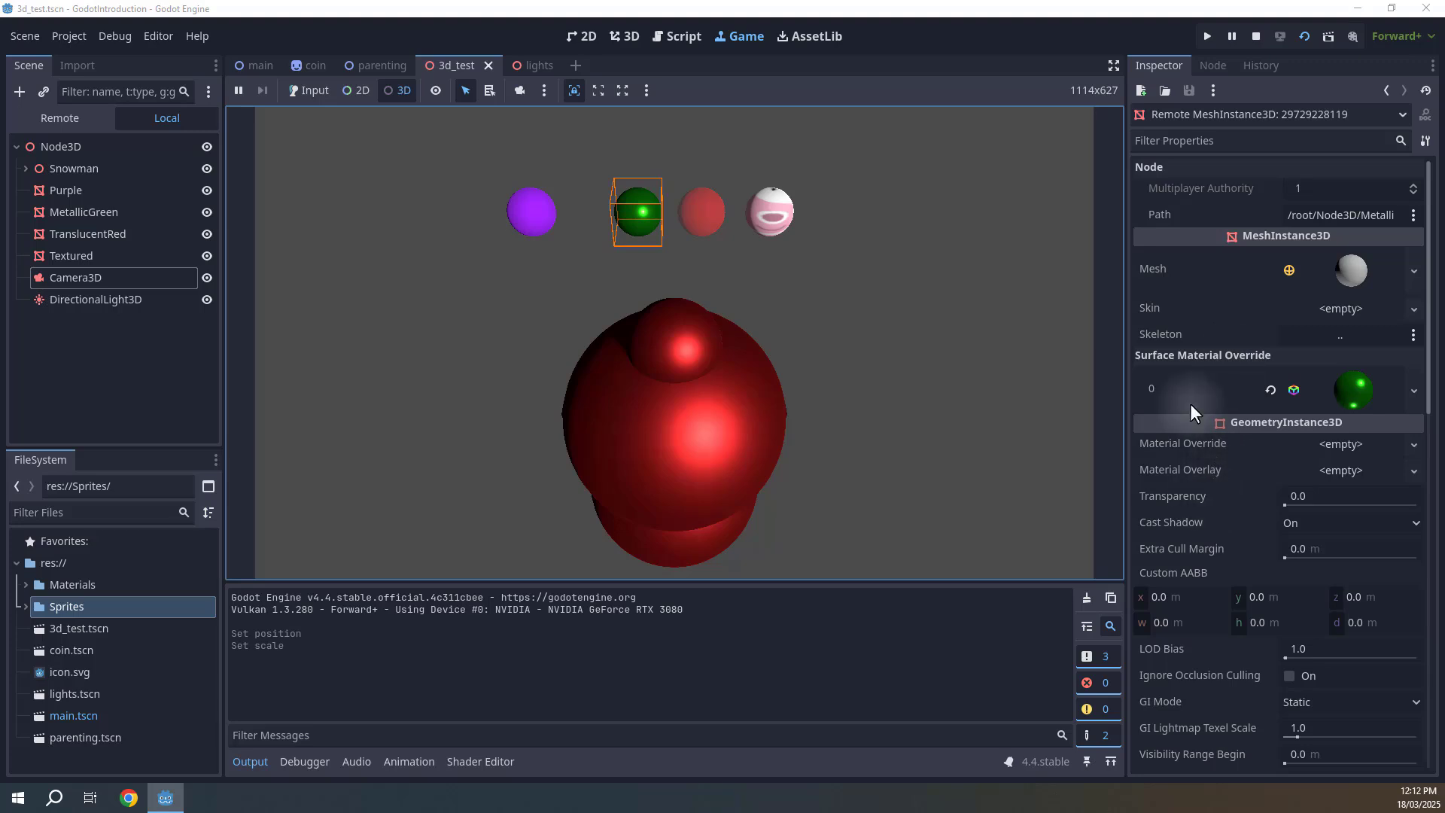
pyautogui.click(1258, 43)
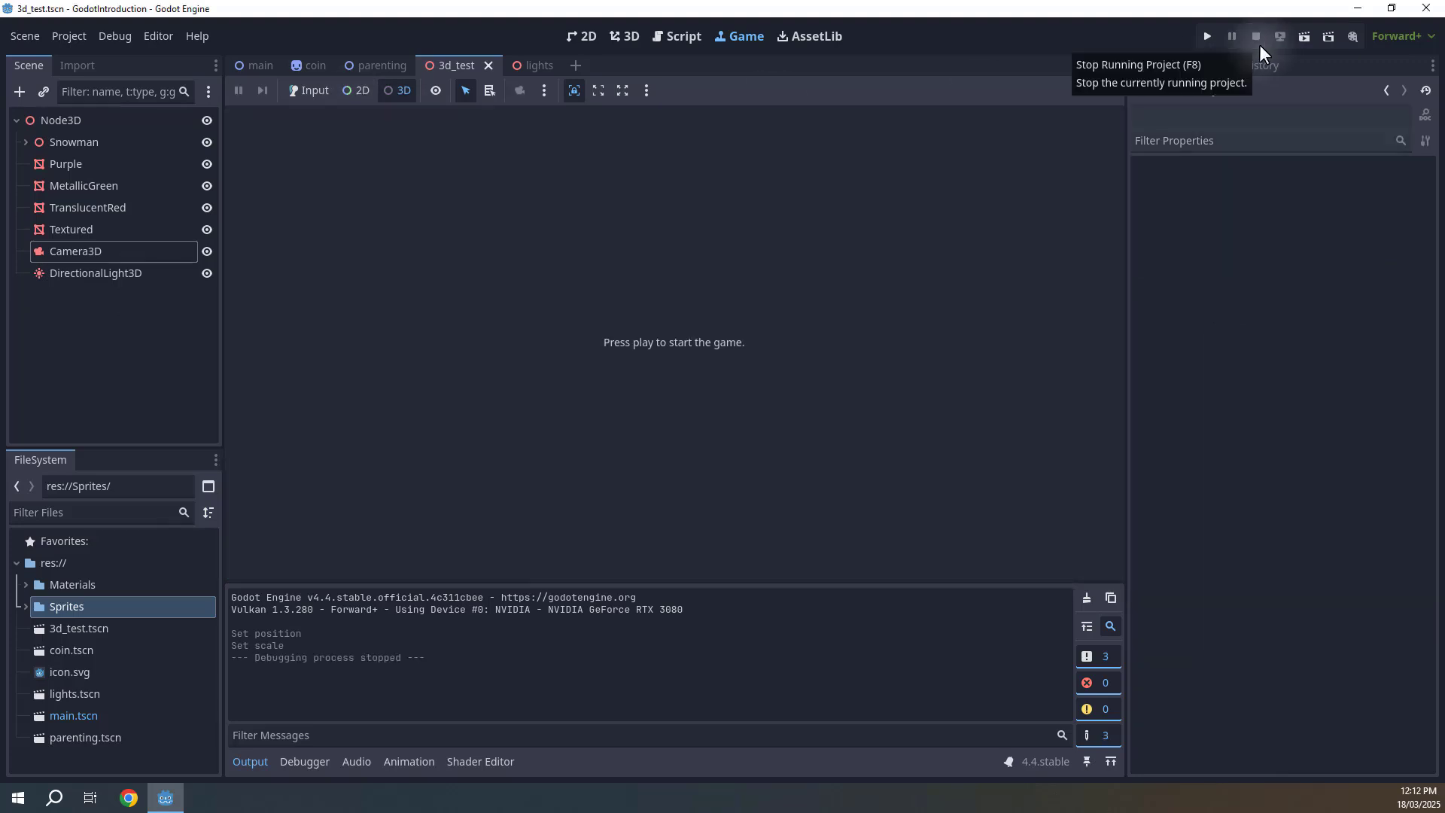
# Switch to the main scene and run it embedded in the Game workspace.
pyautogui.click(250, 65)
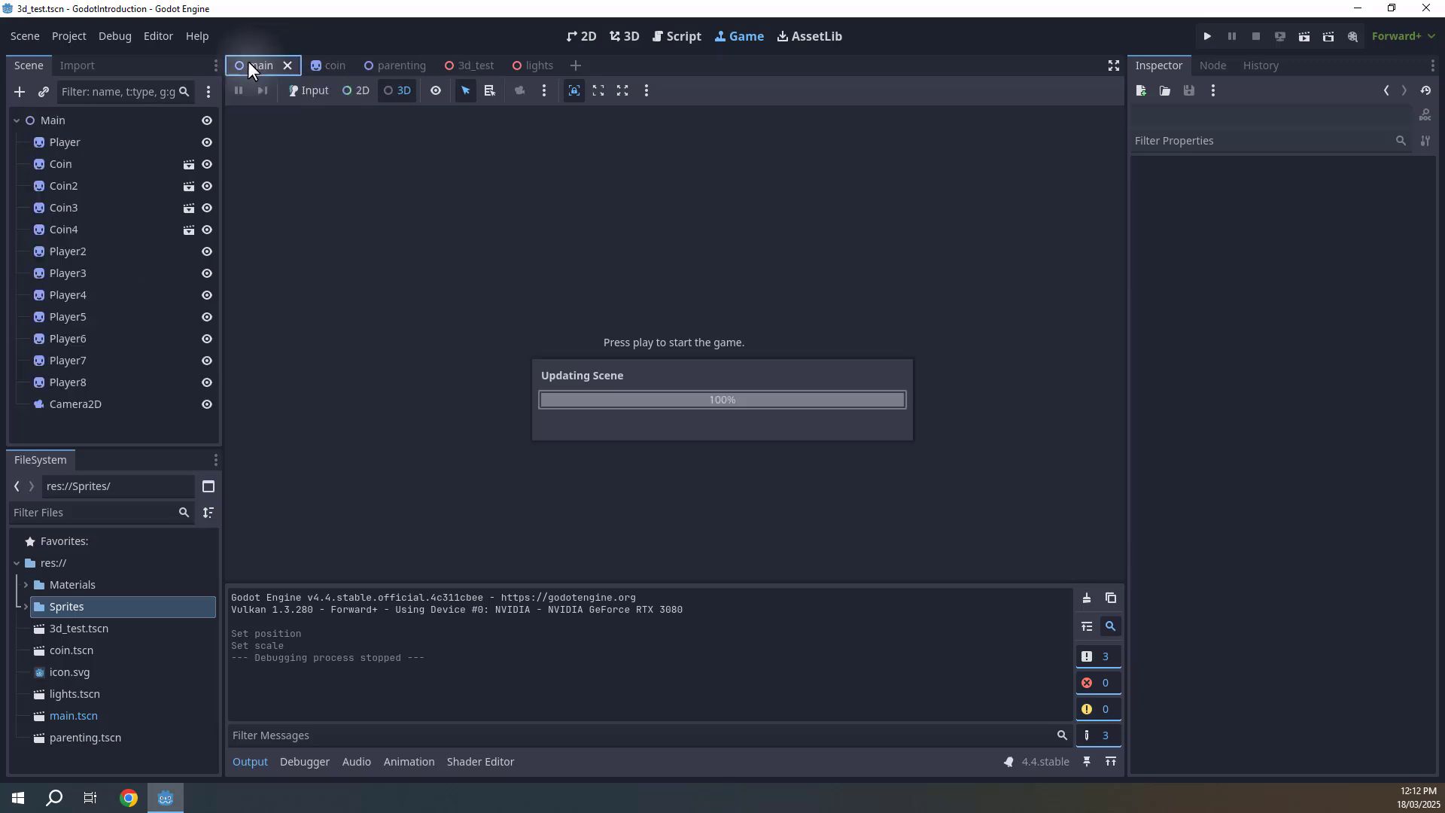
pyautogui.click(588, 36)
pyautogui.click(1304, 36)
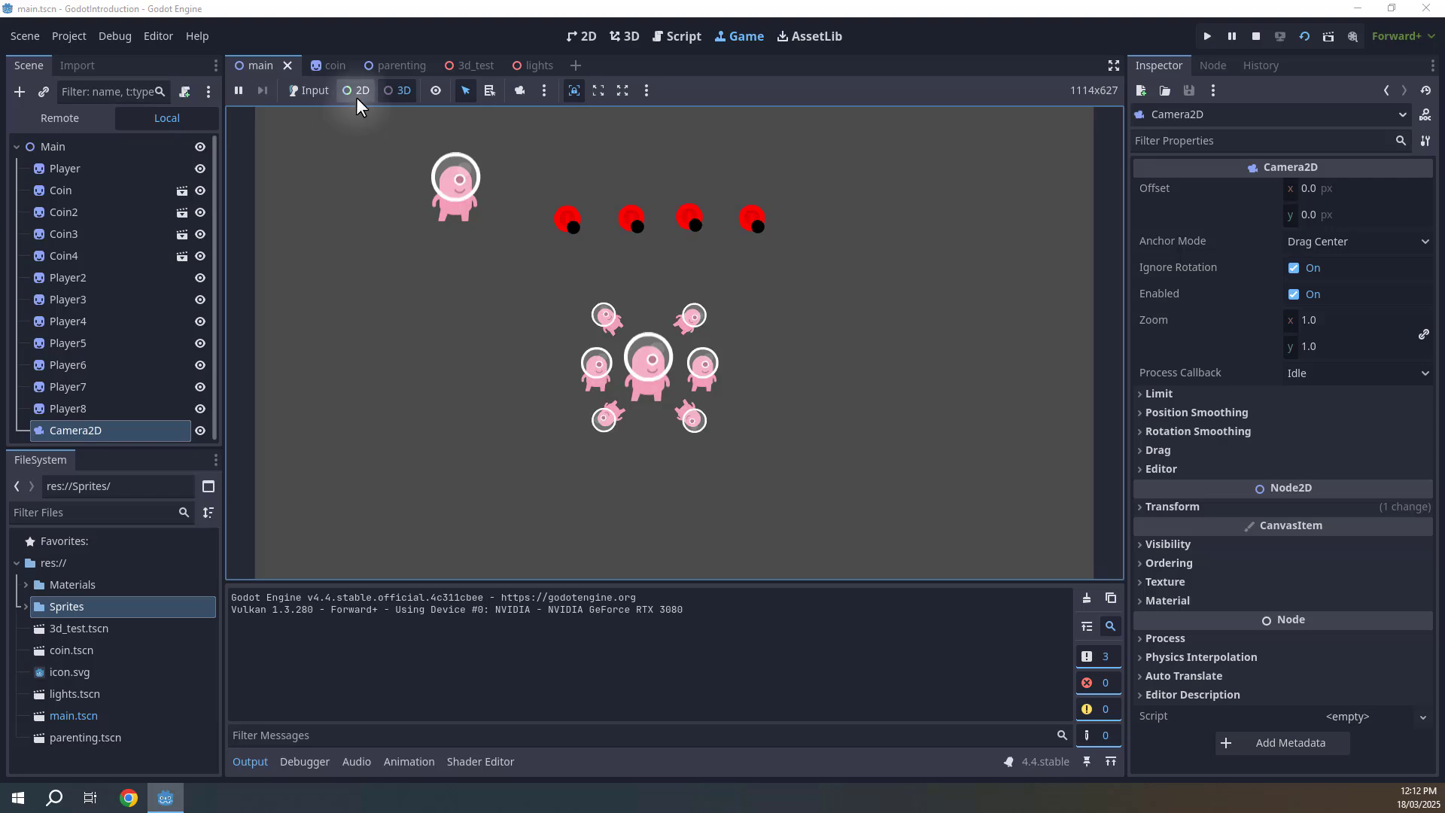
# Enable 2D selection in the running game and pick a coin, then one of the small player sprites.
pyautogui.click(356, 91)
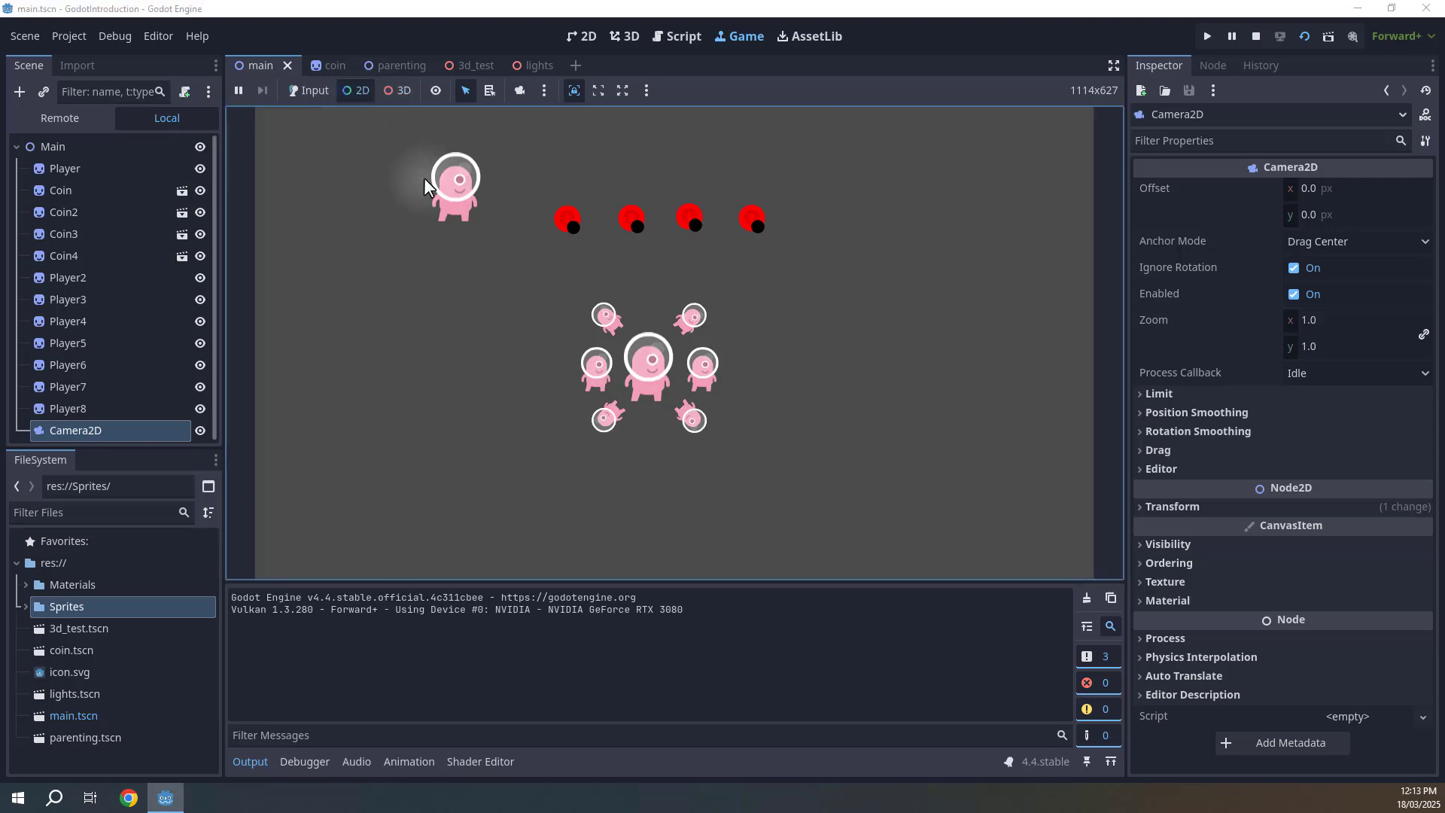
pyautogui.click(570, 220)
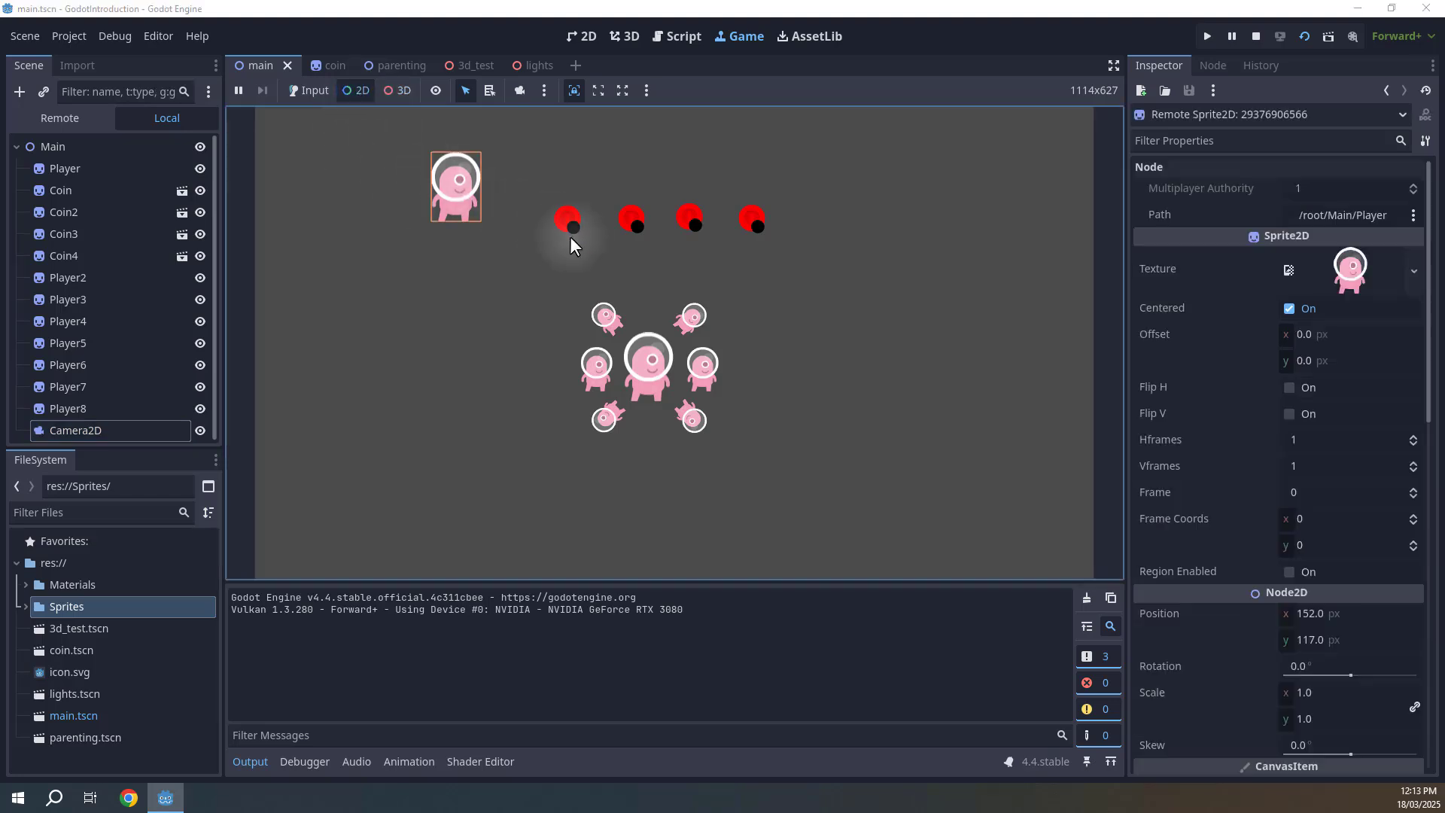
pyautogui.click(653, 345)
pyautogui.click(692, 320)
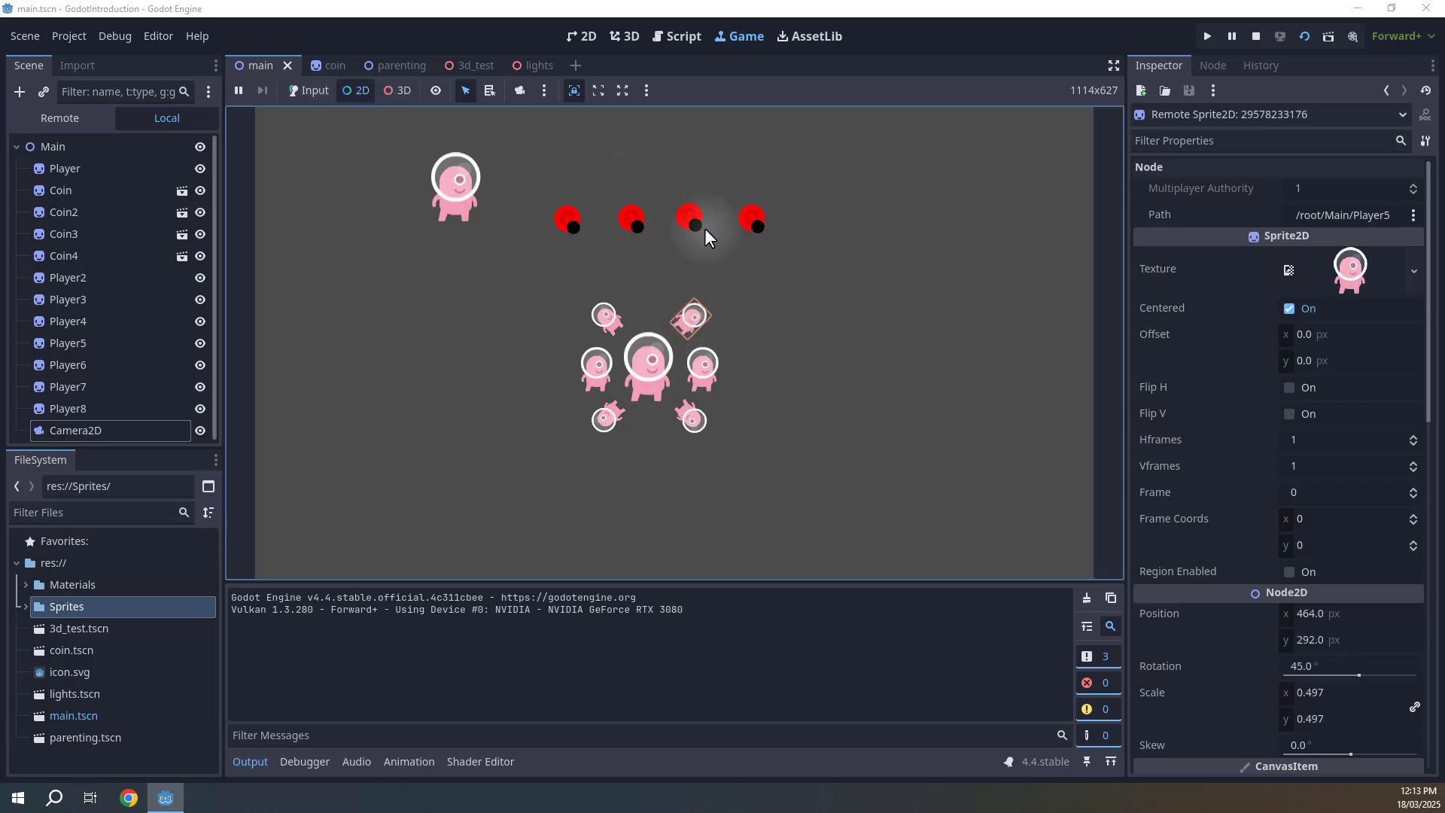
# Return the running game to input mode, suspend it, advance two single frames, and resume it.
pyautogui.click(307, 90)
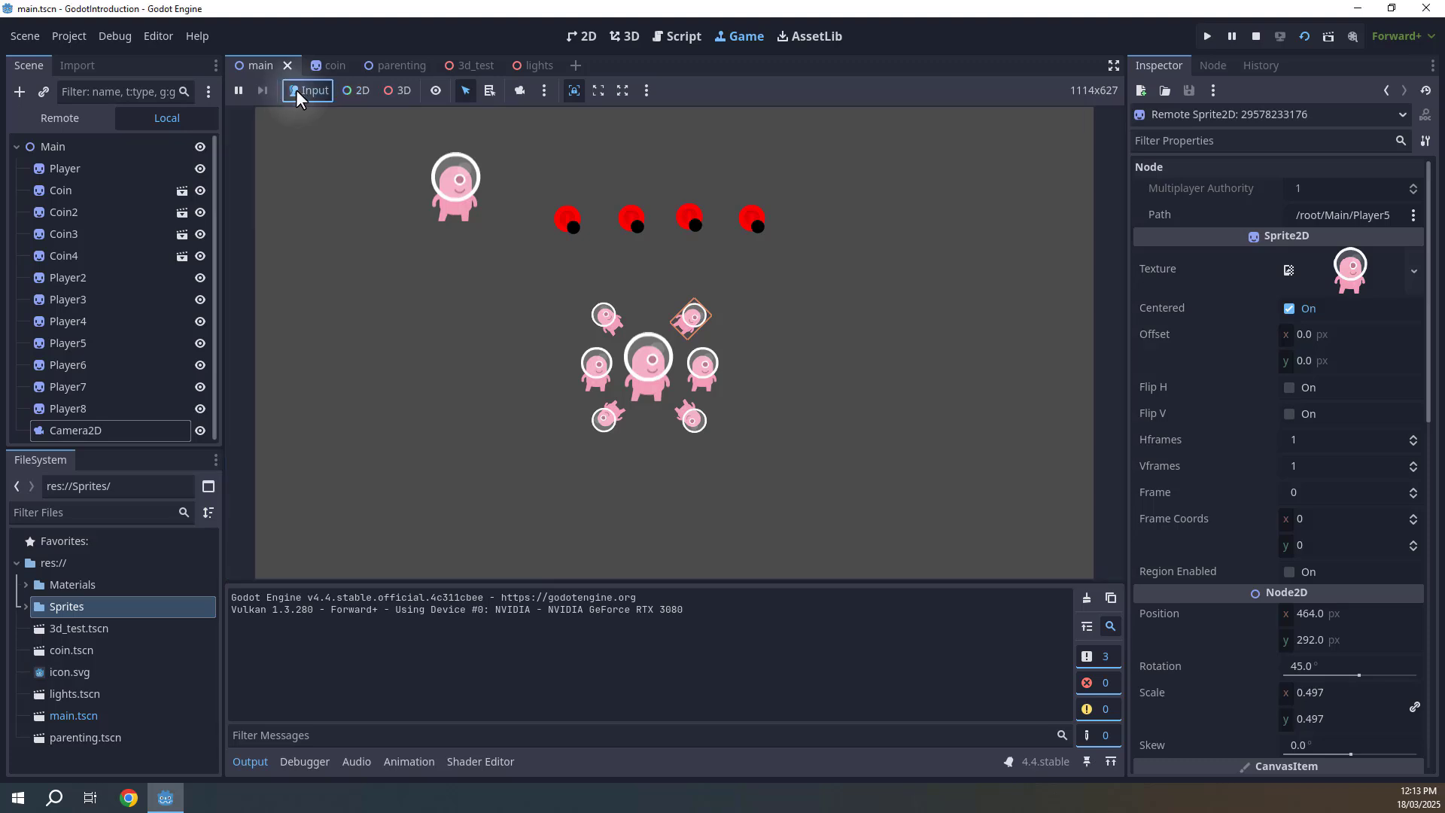
pyautogui.click(561, 285)
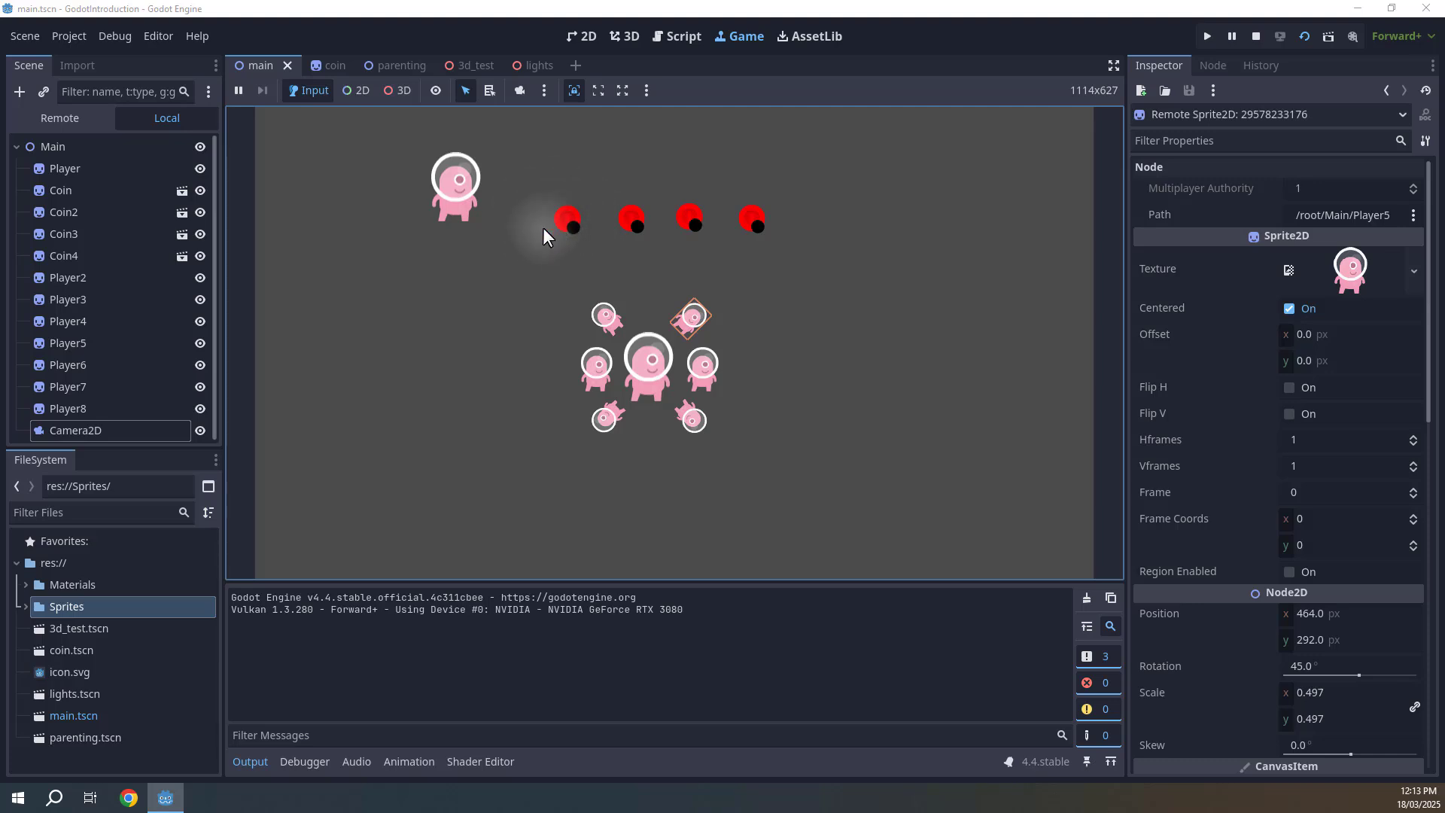
pyautogui.click(236, 91)
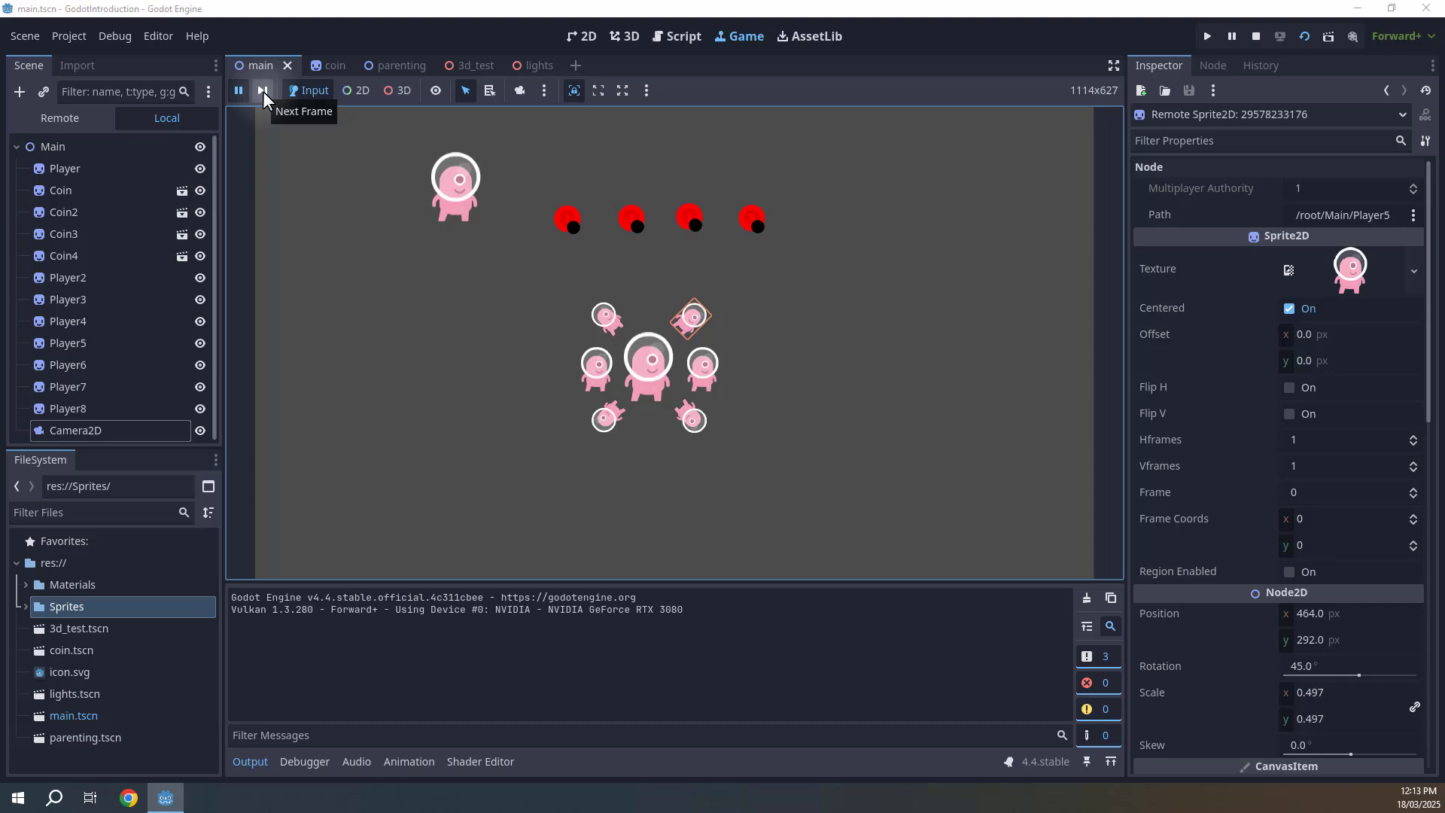
pyautogui.click(263, 92)
pyautogui.click(263, 92)
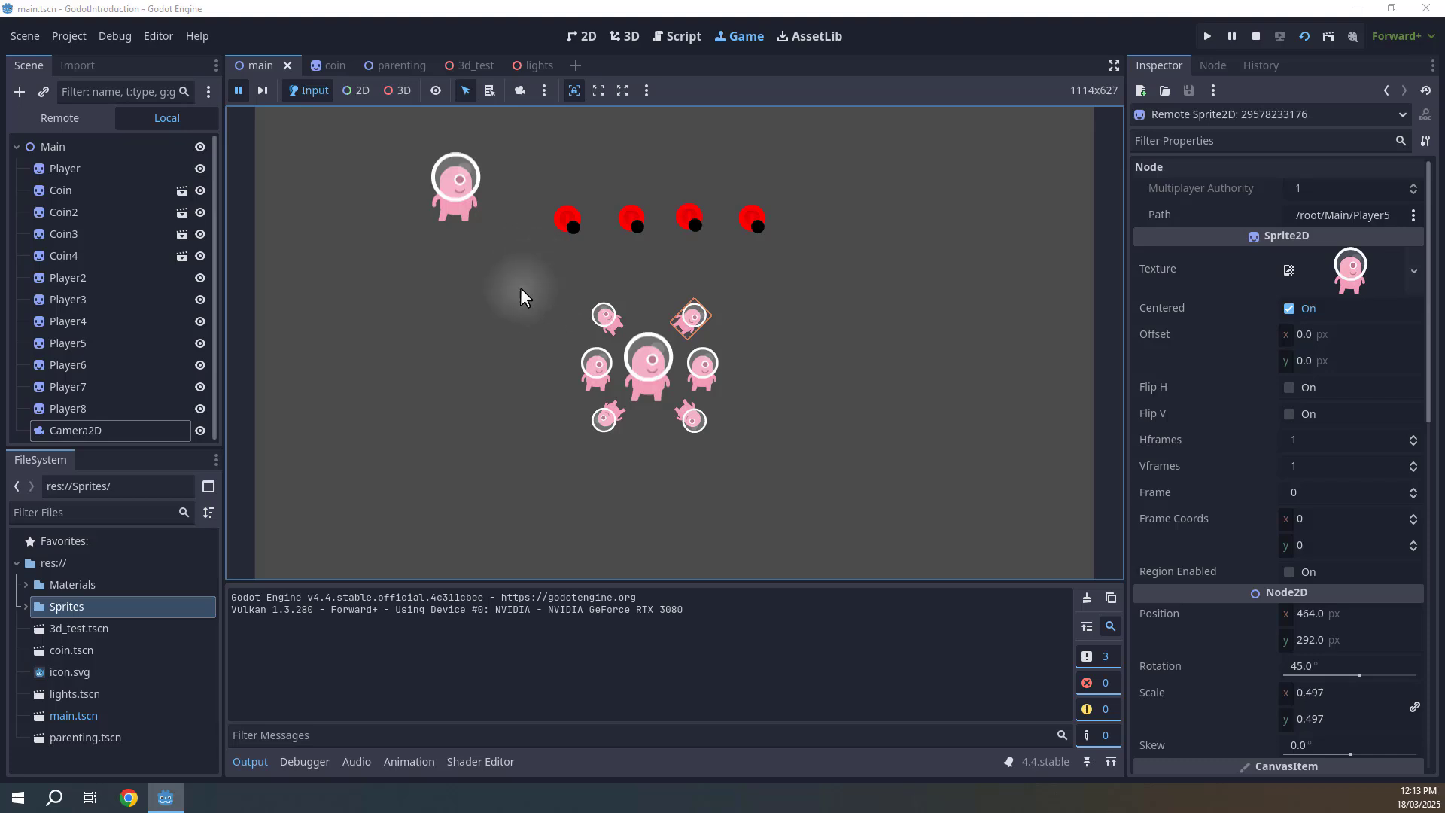
pyautogui.click(240, 91)
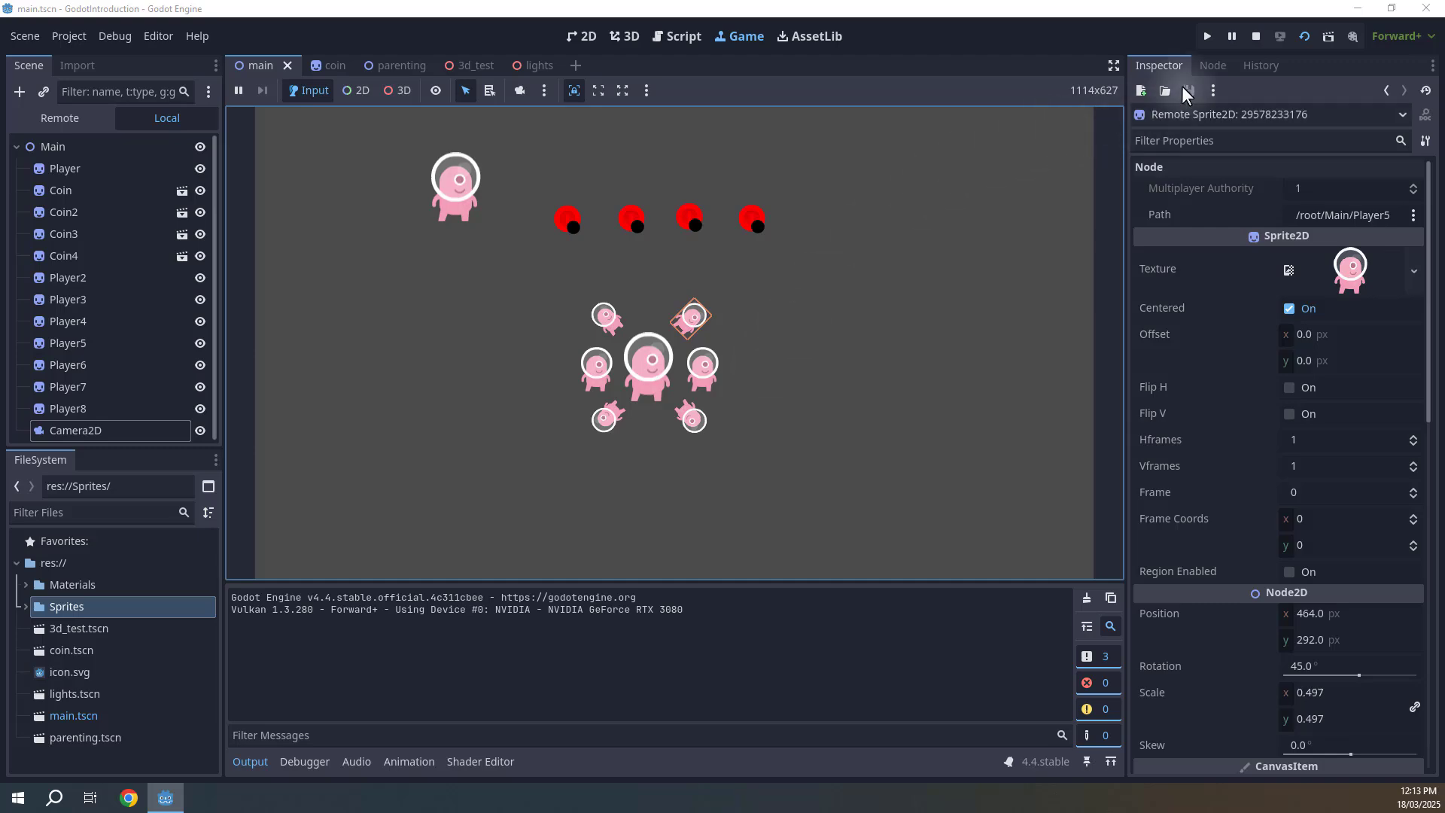
# Stop the running scene and go back to the 3D workspace, switching between the lights and 3d_test scene tabs.
pyautogui.click(1255, 36)
pyautogui.click(617, 37)
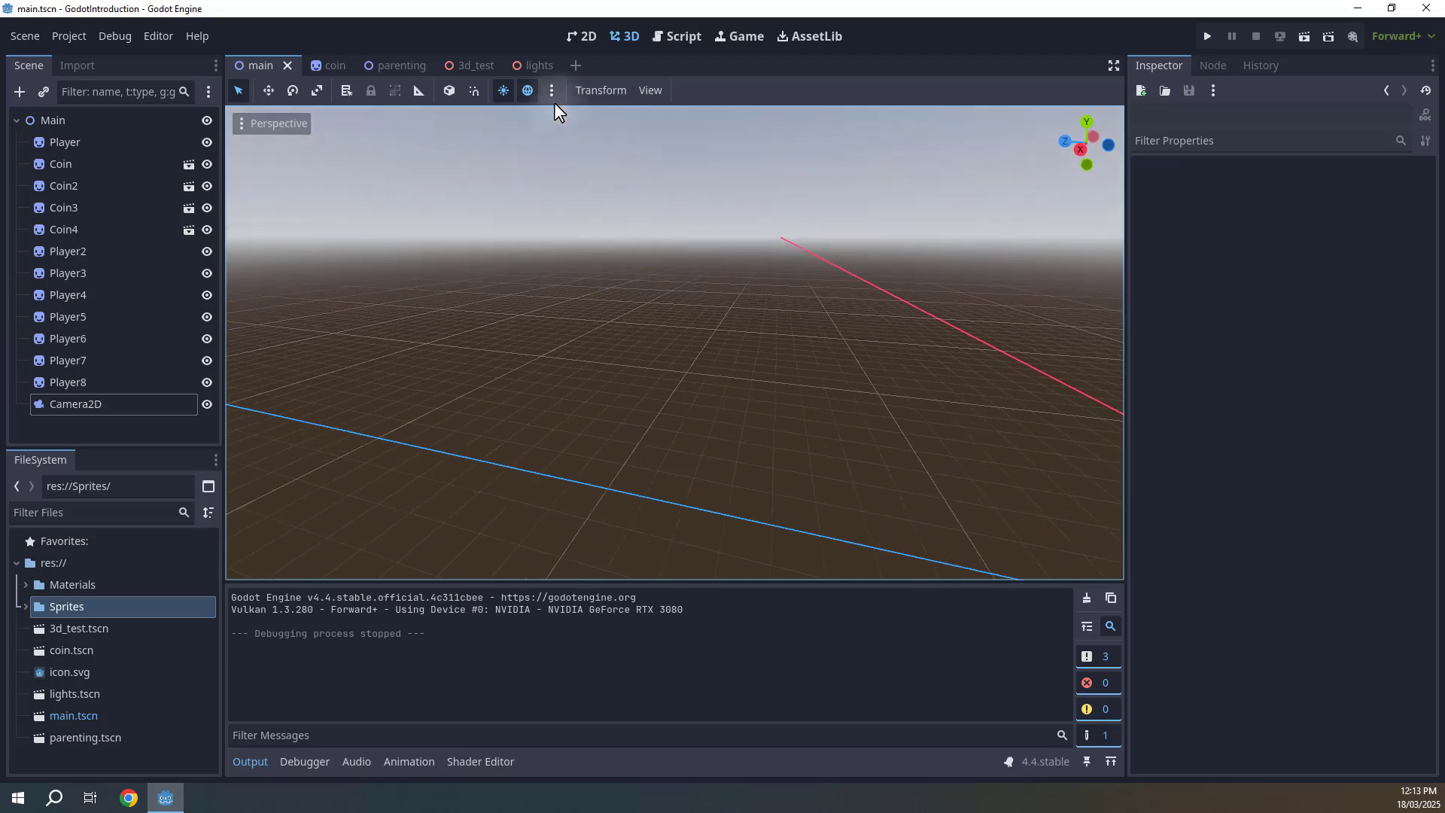
pyautogui.click(538, 66)
pyautogui.click(454, 66)
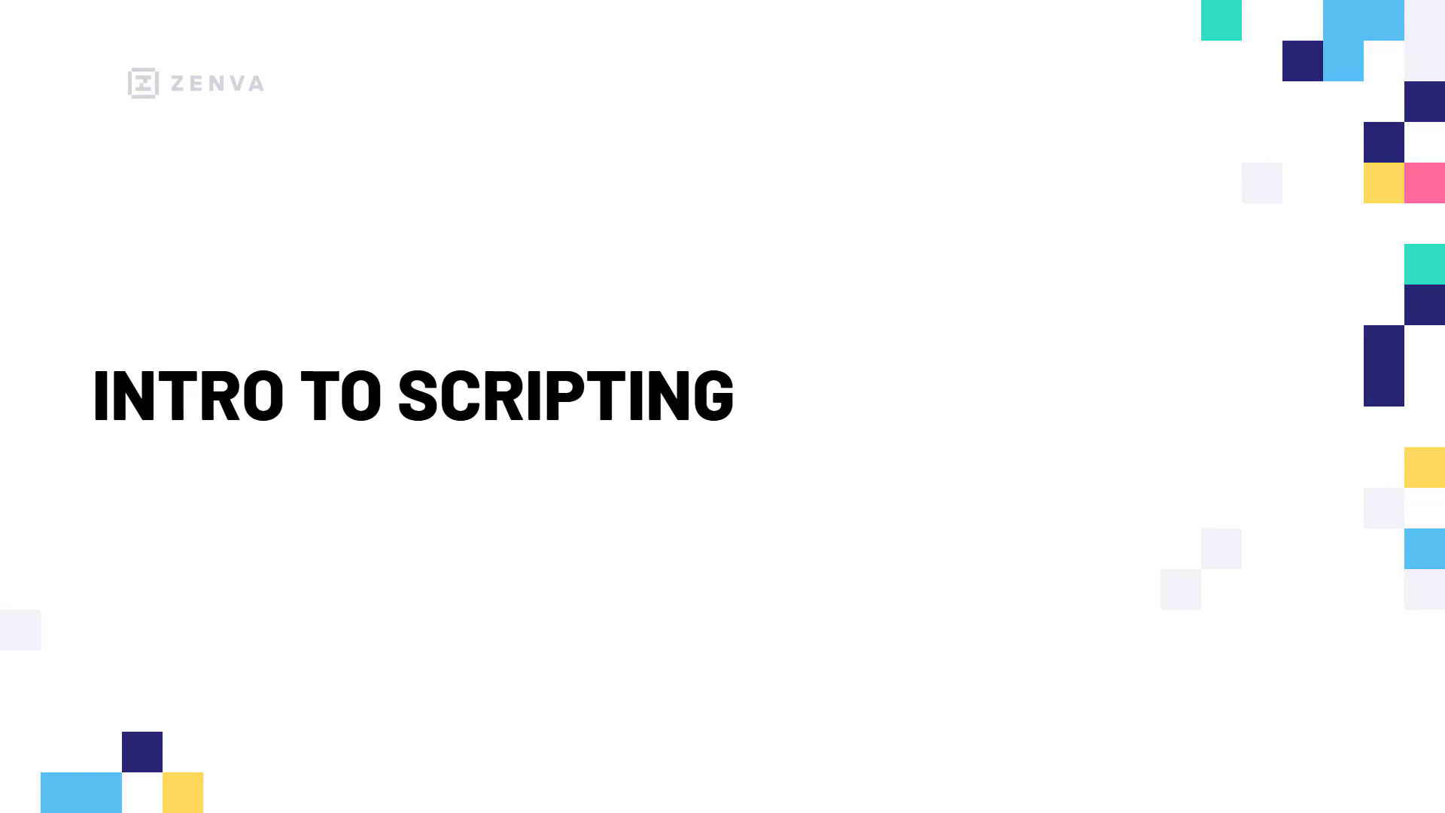
pyautogui.press('Right')
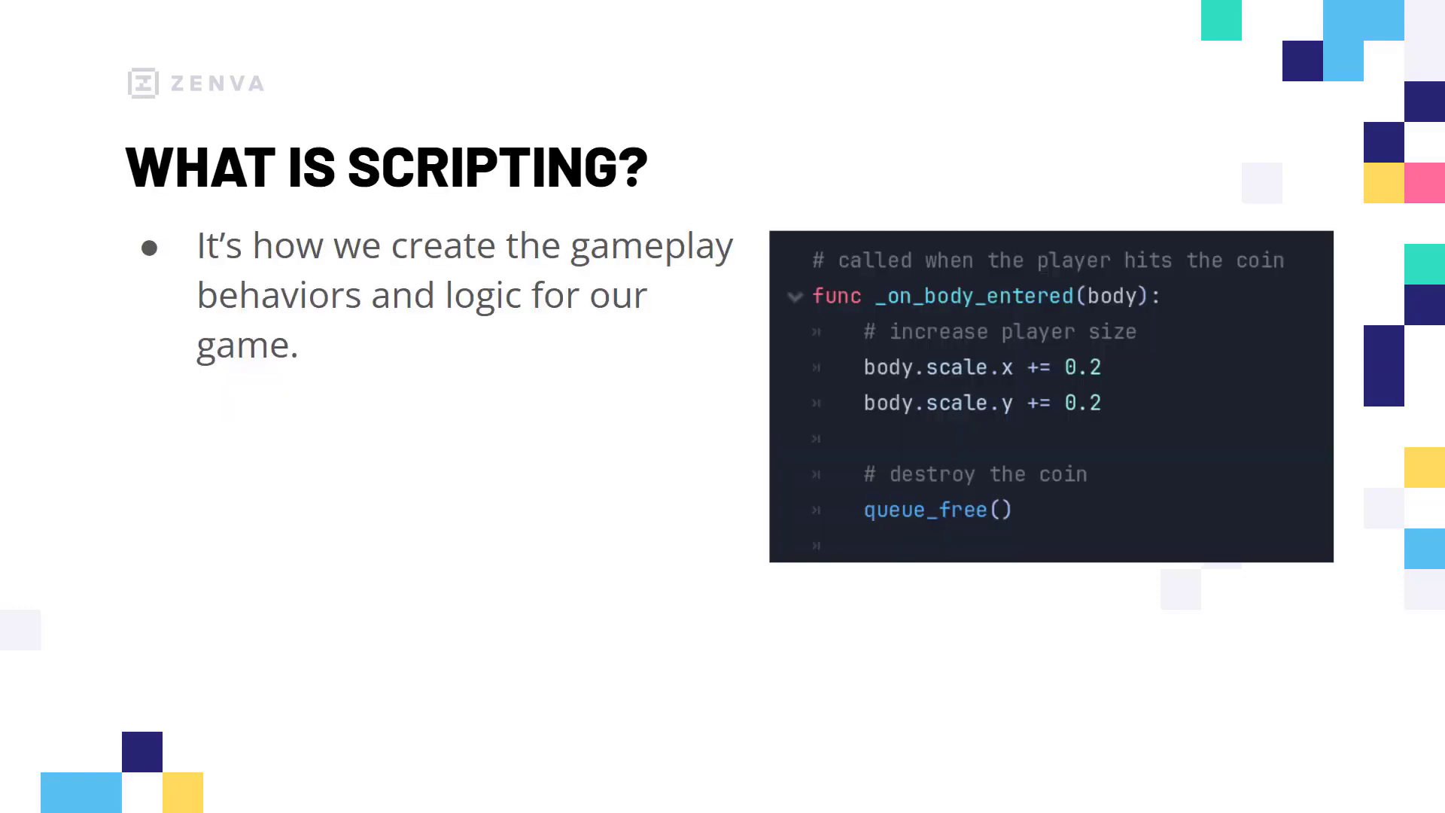